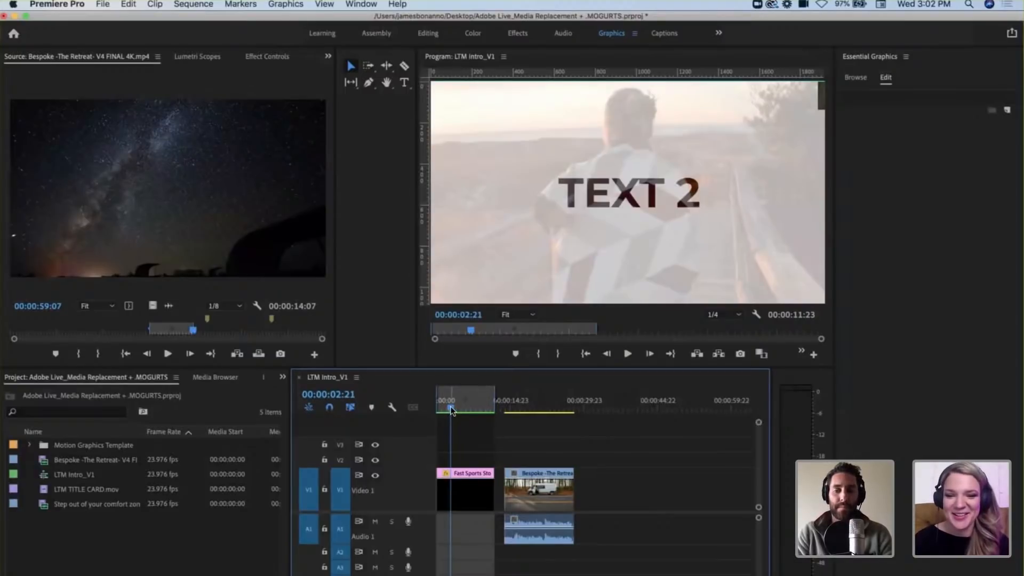
# Step: Return the playhead to the start of the LTM Intro_V1 sequence
pyautogui.moveTo(451, 410); pyautogui.dragTo(432, 402)
pyautogui.click(537, 438)
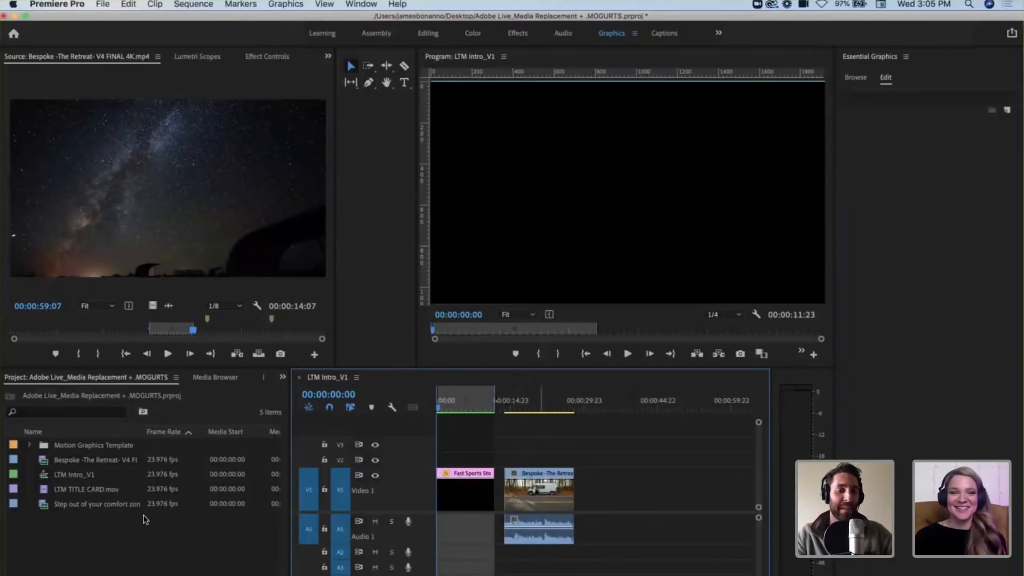
pyautogui.click(142, 541)
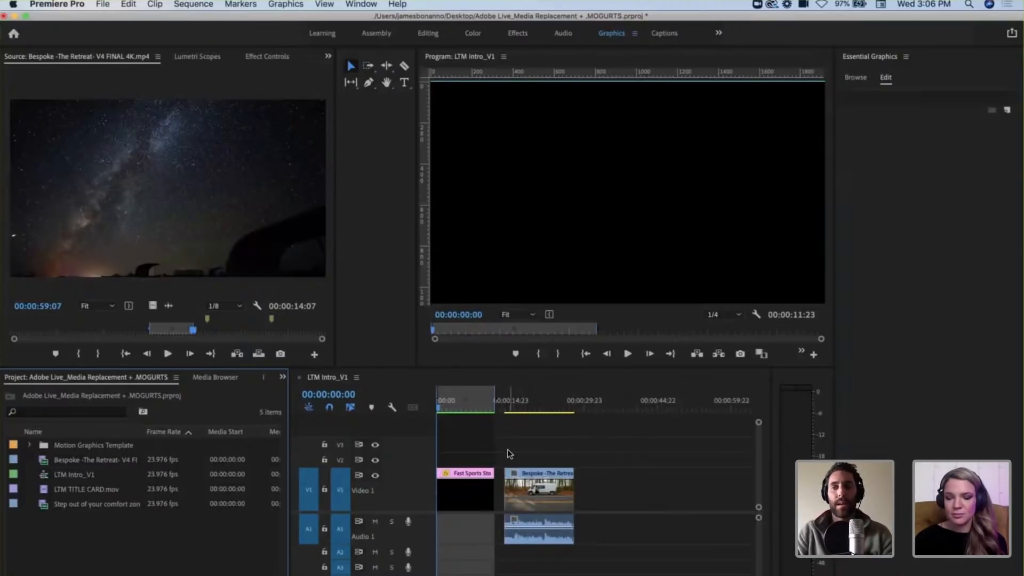
pyautogui.moveTo(466, 407); pyautogui.dragTo(413, 398)
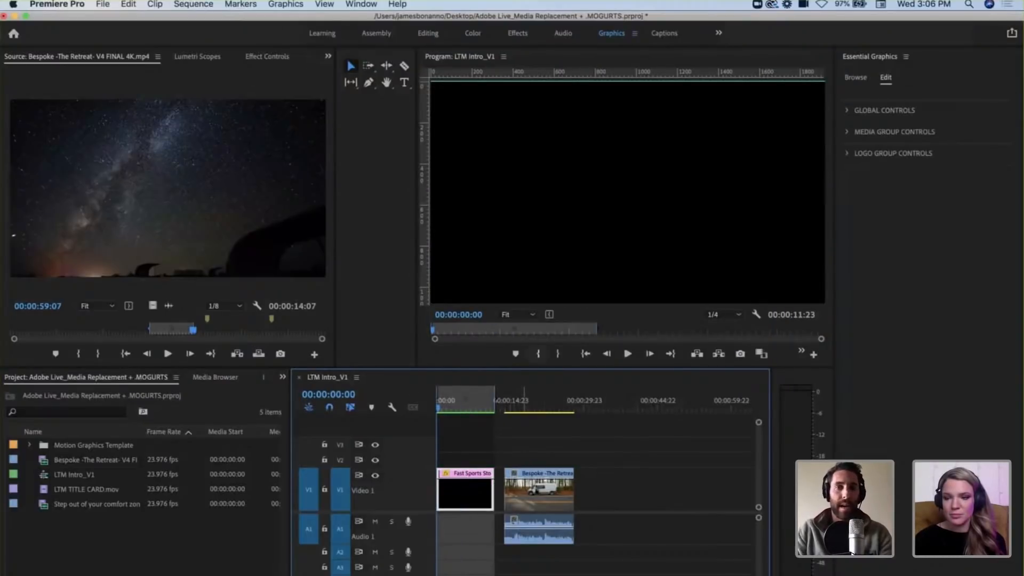
# Step: Start a new sequence and, in its settings, name it "Mgrt Test for Adobe Live"
pyautogui.click(103, 6)
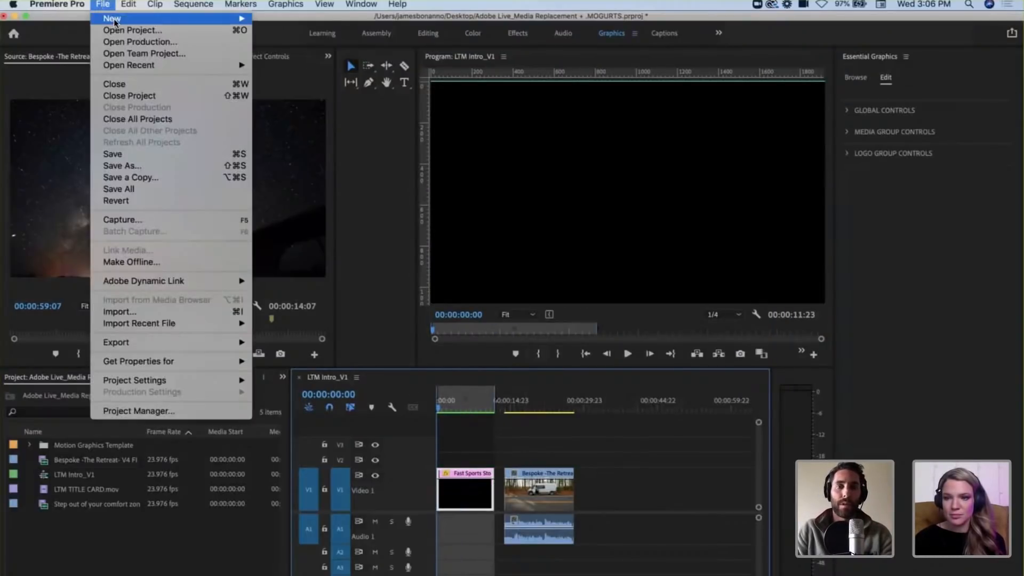
pyautogui.moveTo(114, 22)
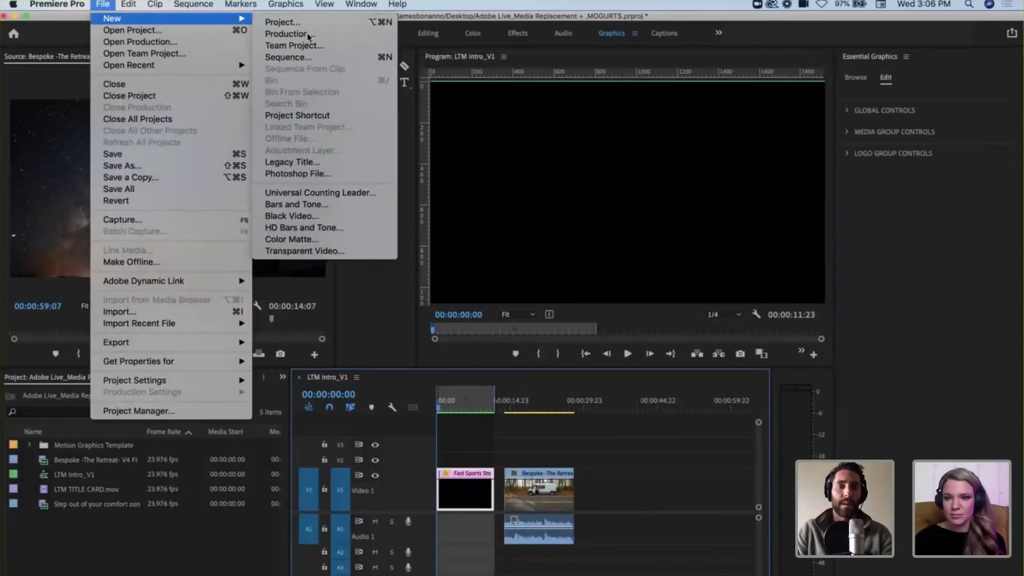
pyautogui.click(106, 7)
pyautogui.press('super+n')
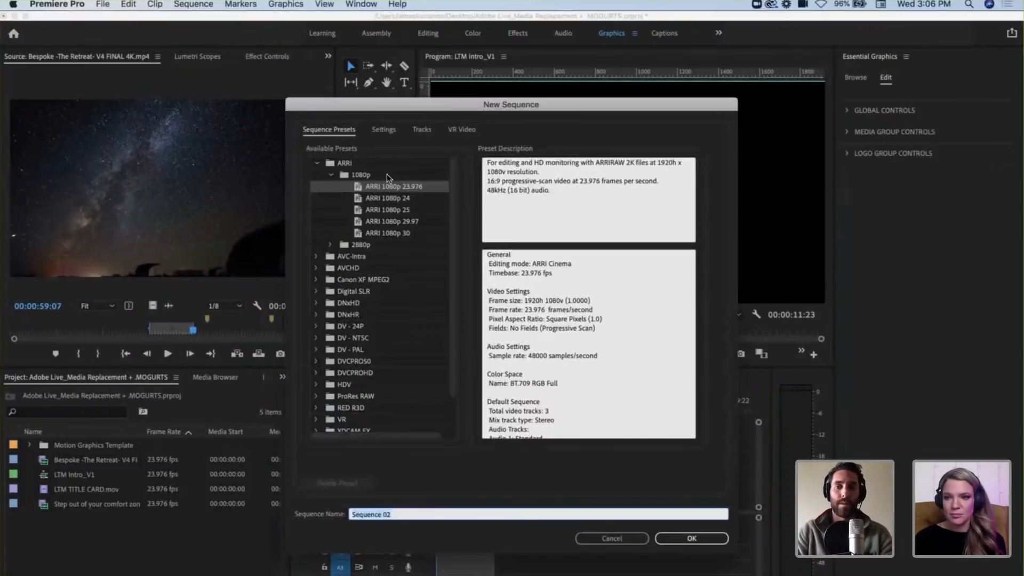
pyautogui.click(384, 129)
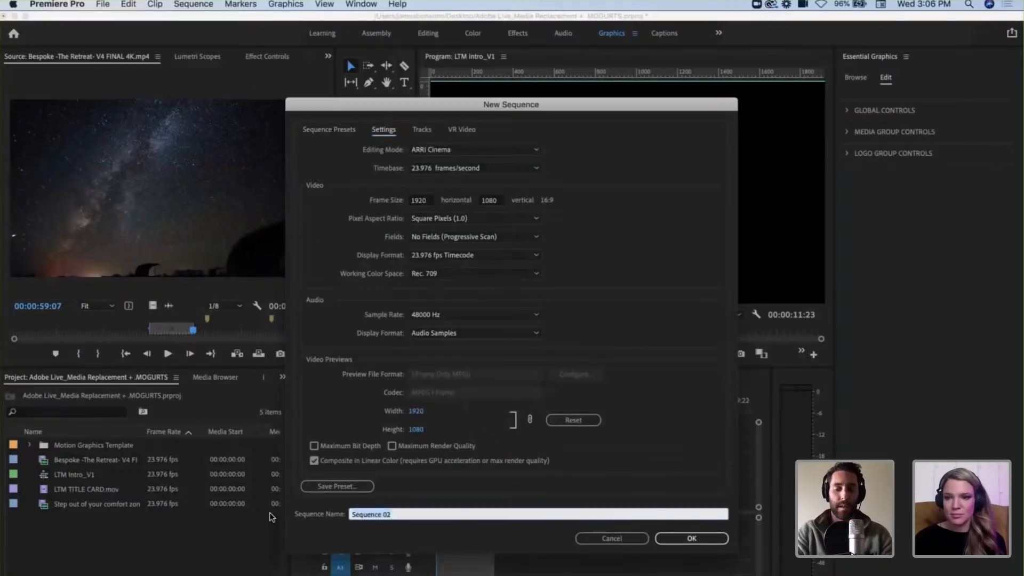
pyautogui.write('Mgrt')
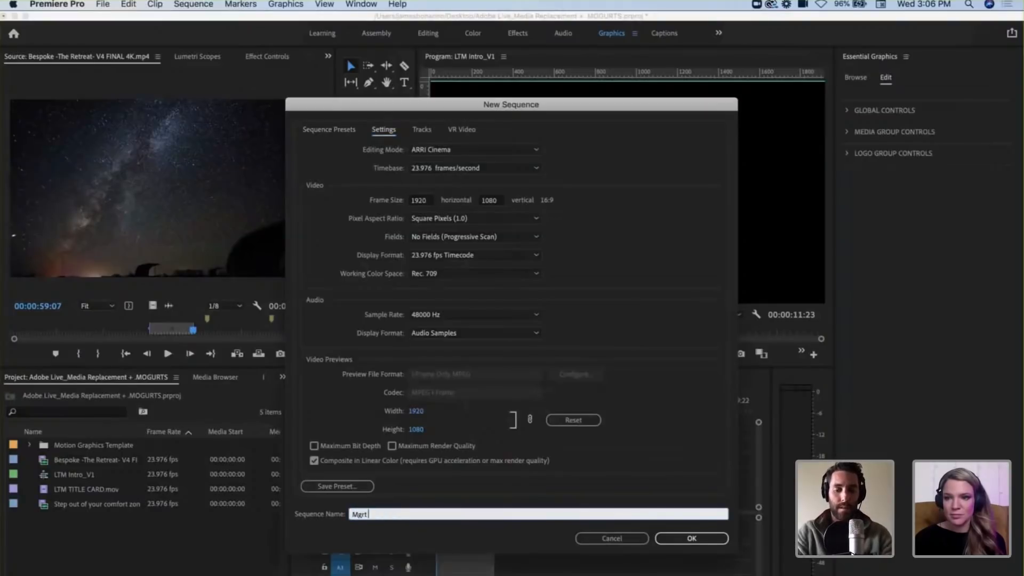
pyautogui.write(' Test for ado')
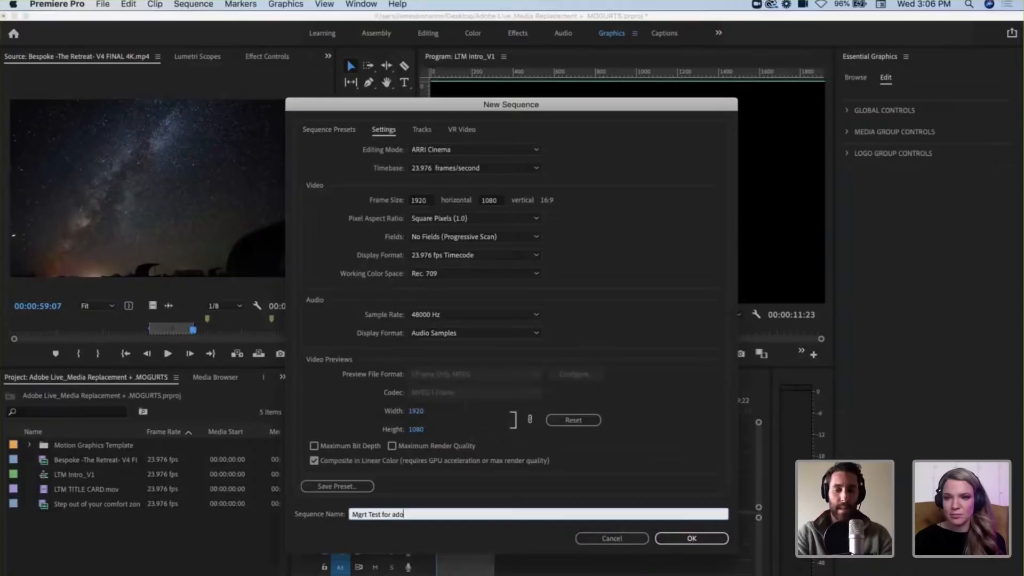
pyautogui.write('be L')
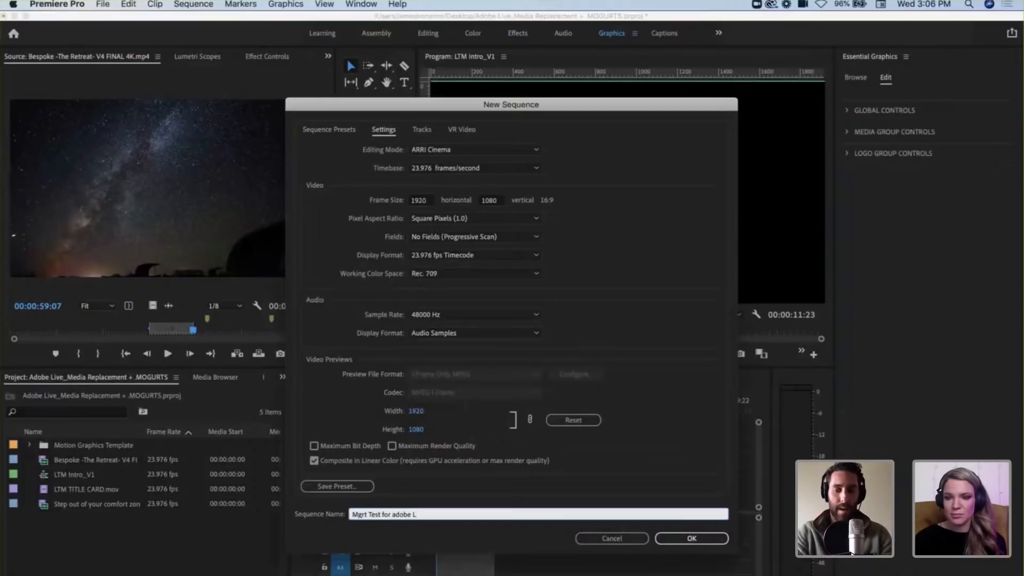
pyautogui.write('ive')
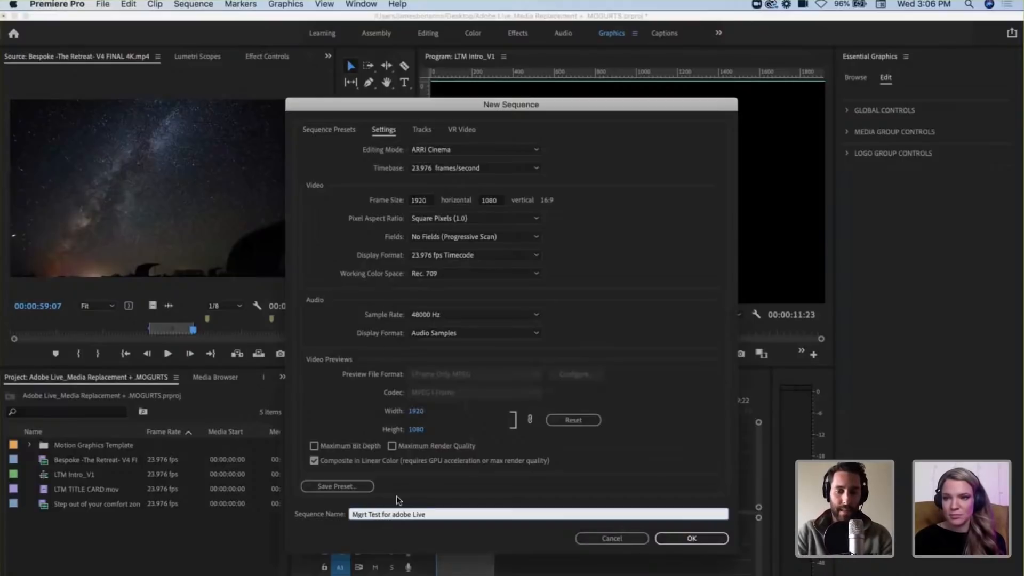
pyautogui.click(395, 514)
pyautogui.press('BackSpace')
pyautogui.write('A')
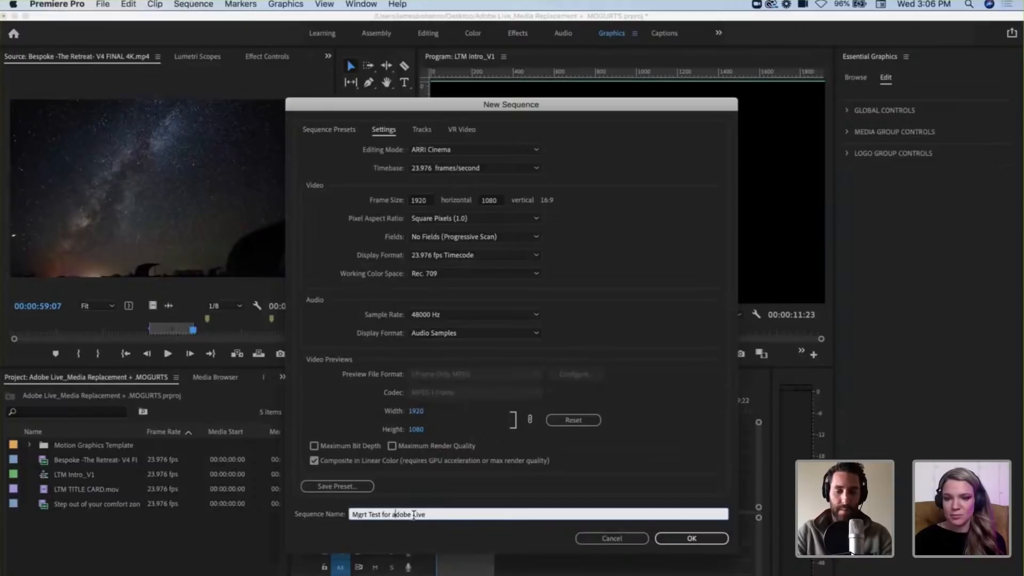
pyautogui.press('BackSpace')
pyautogui.write('A')
pyautogui.click(454, 514)
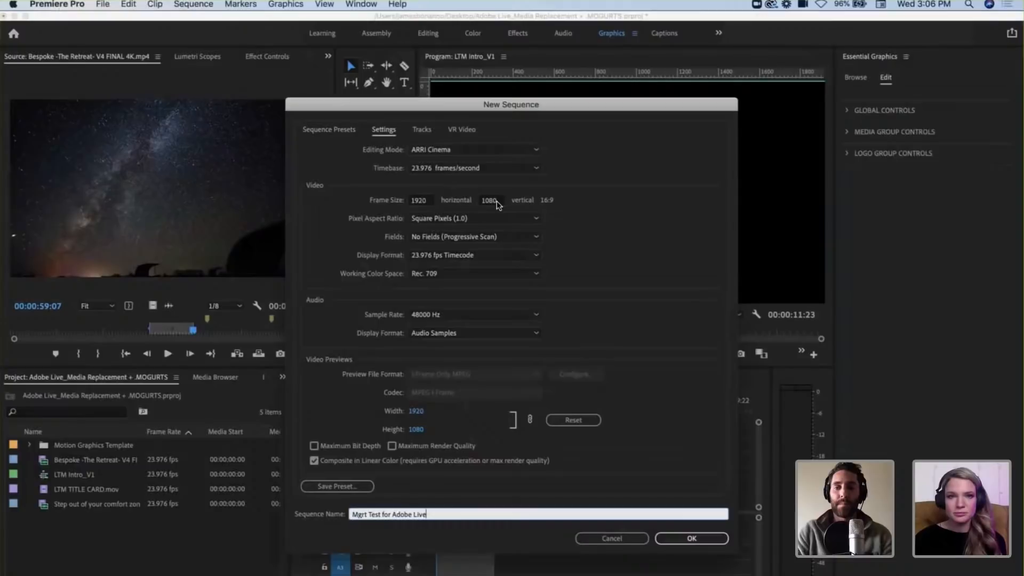
# Step: Review the available editing modes, keep ARRI Cinema, and create the sequence
pyautogui.click(468, 150)
pyautogui.scroll(-5, 451, 490)
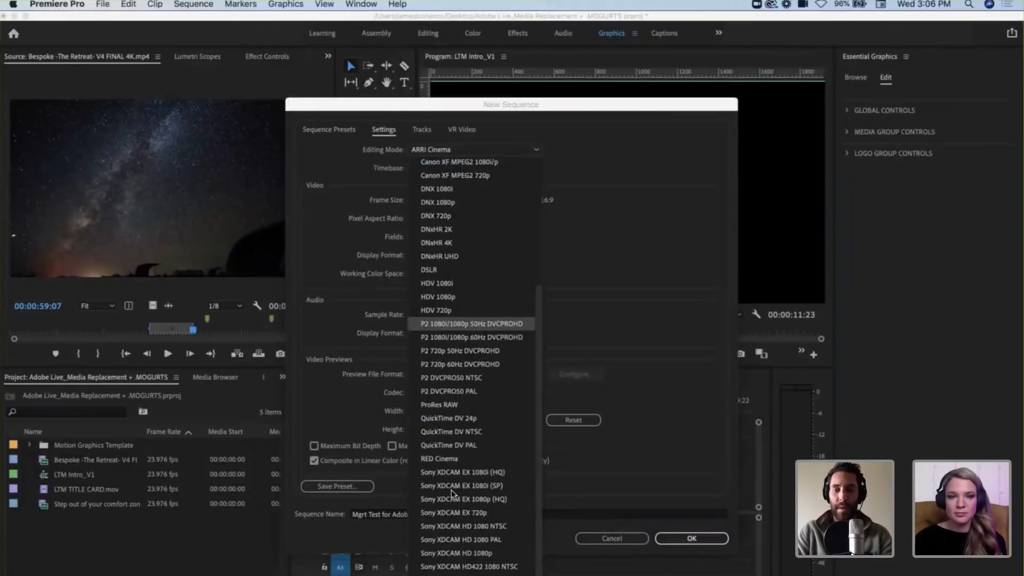
pyautogui.scroll(6, 451, 490)
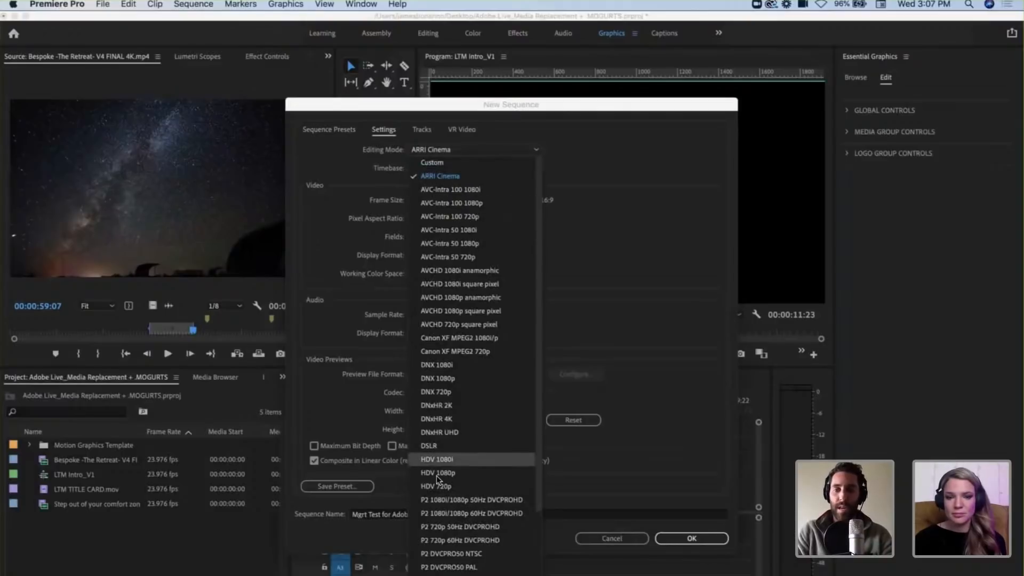
pyautogui.click(440, 172)
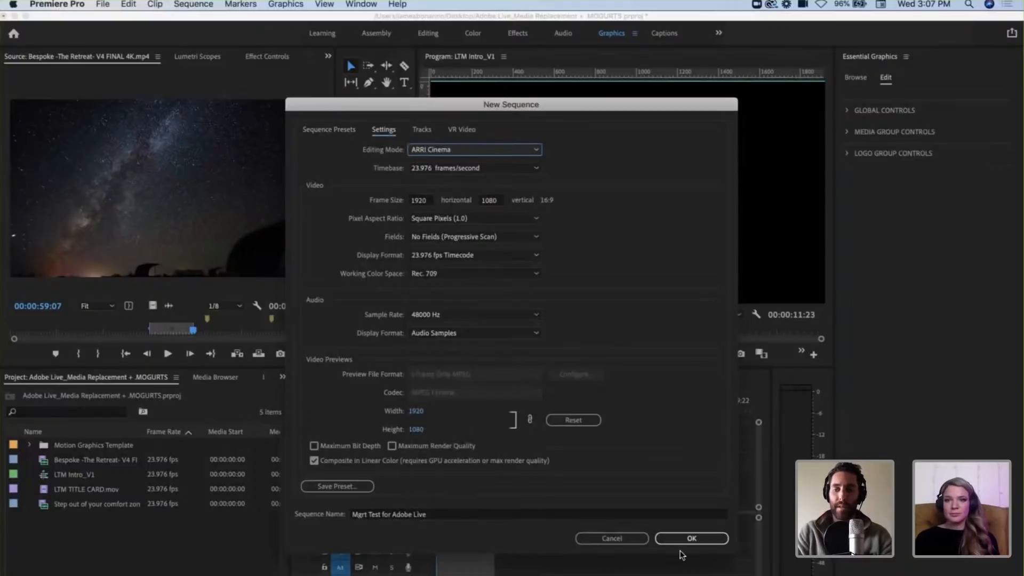
pyautogui.click(691, 538)
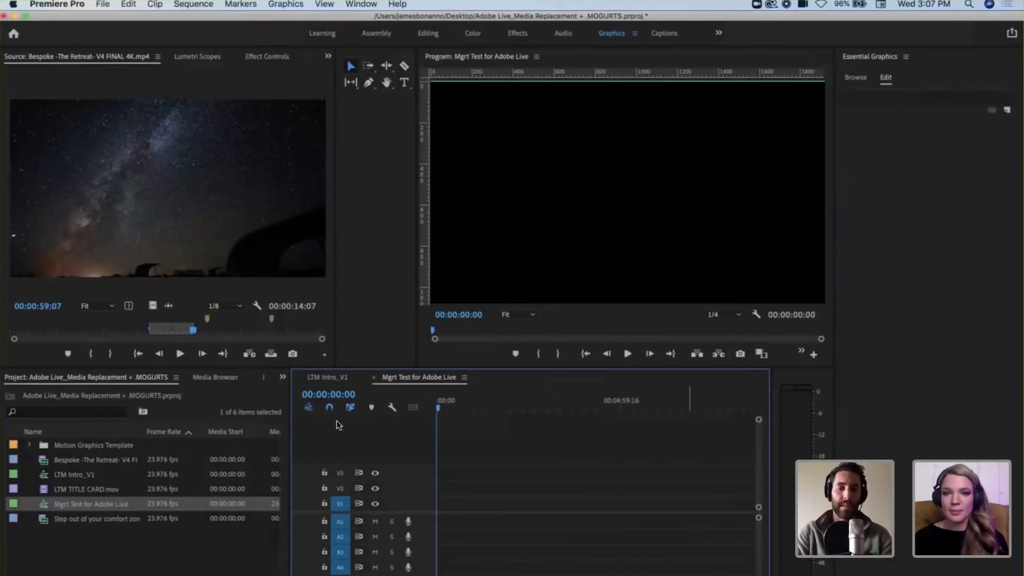
# Step: Preview the opening of the LTM Intro_V1 sequence and return to the Mgrt Test for Adobe Live sequence
pyautogui.click(327, 377)
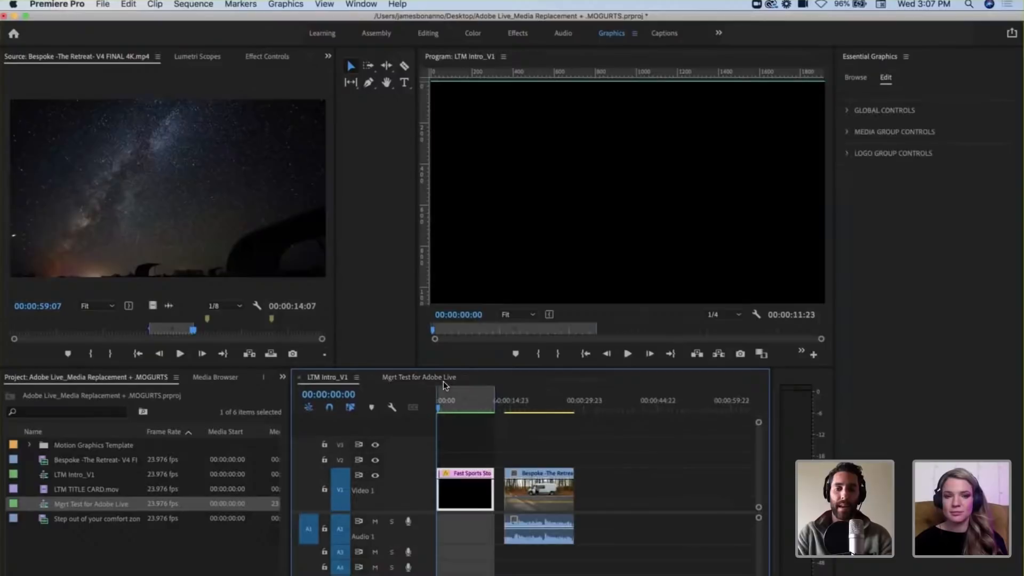
pyautogui.moveTo(451, 410)
pyautogui.mouseDown()
pyautogui.moveTo(431, 401)
pyautogui.moveTo(483, 401)
pyautogui.moveTo(442, 397)
pyautogui.mouseUp()
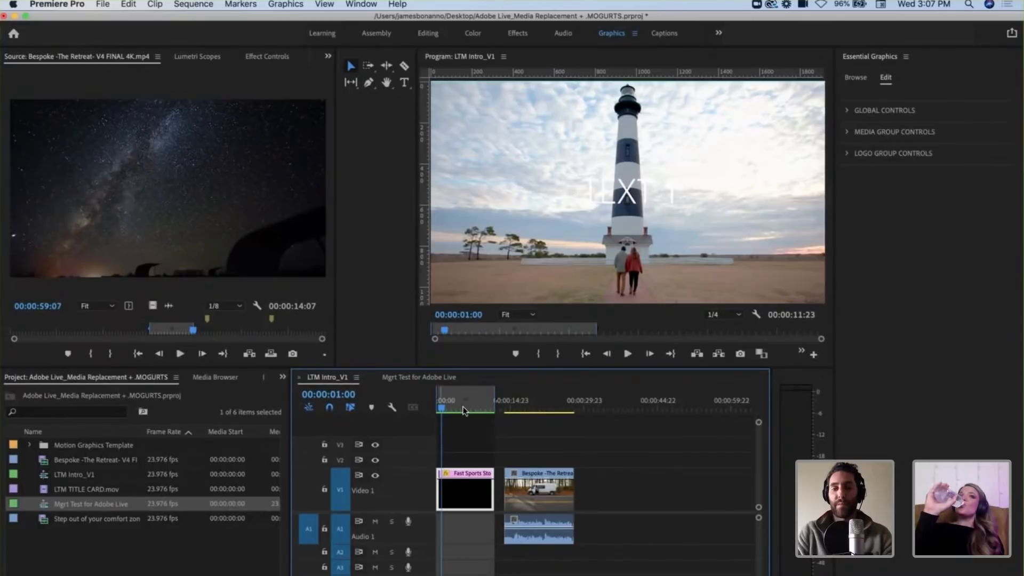
pyautogui.click(411, 376)
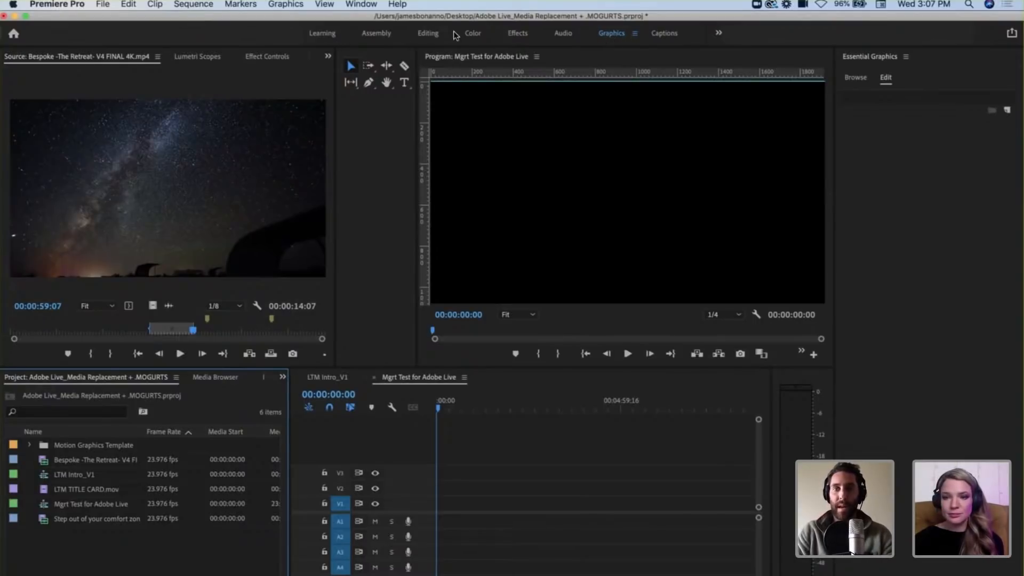
# Step: View the Editing and Assembly workspaces and return to the Graphics workspace
pyautogui.click(428, 33)
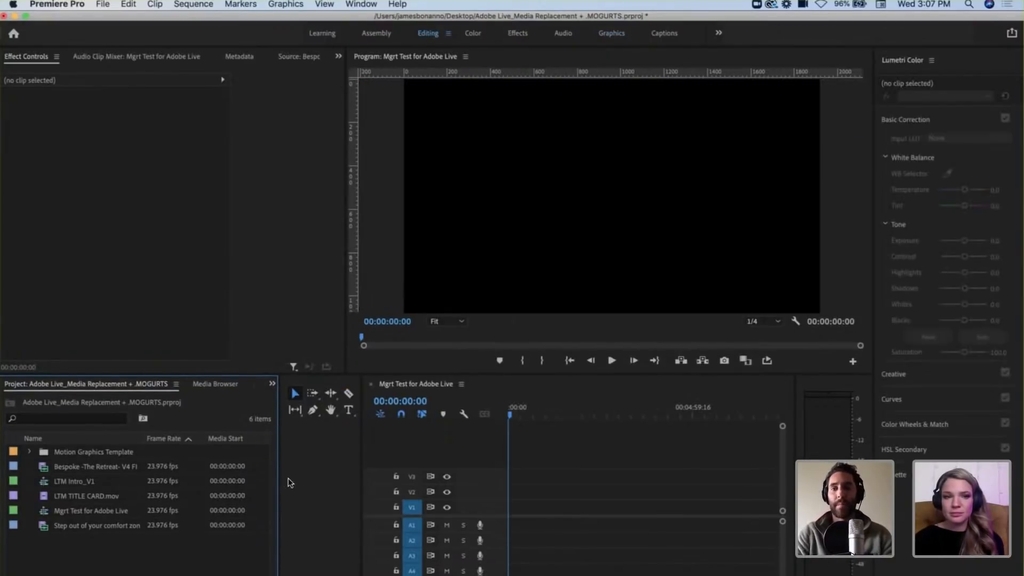
pyautogui.click(377, 35)
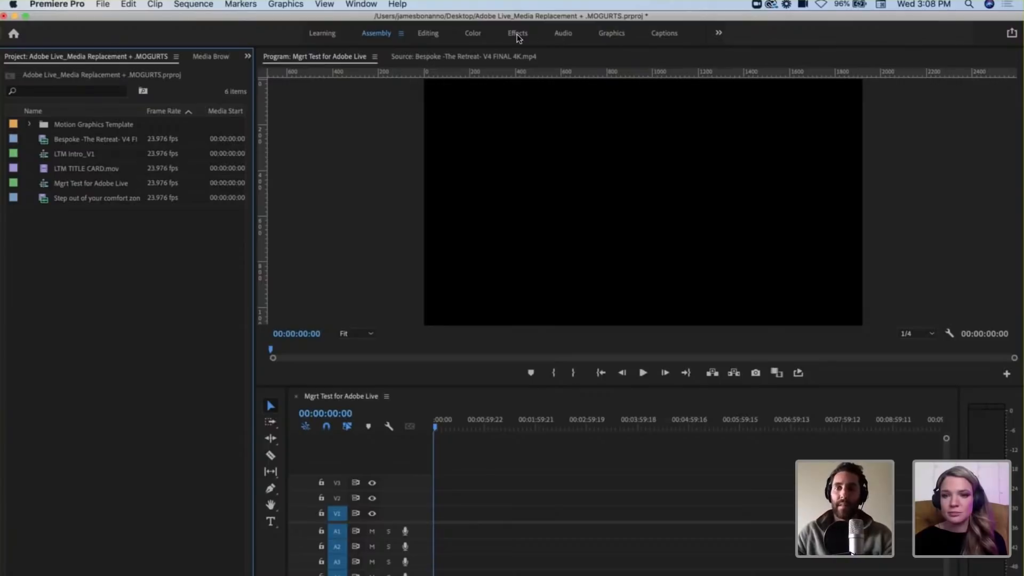
pyautogui.click(611, 34)
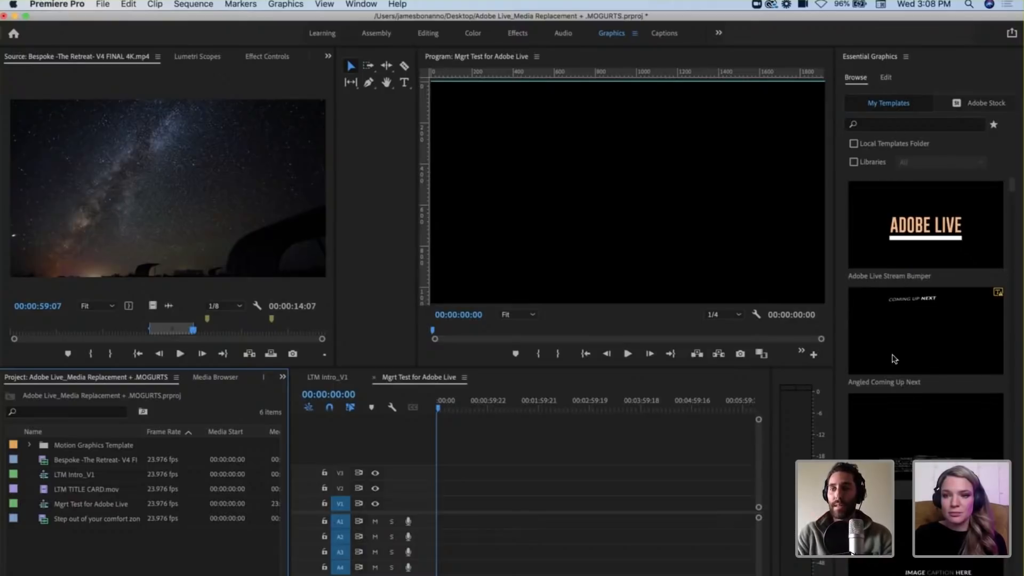
# Step: Find the End Card_See You On the Road template and place it on V1 at the start of the sequence
pyautogui.scroll(-5, 895, 373)
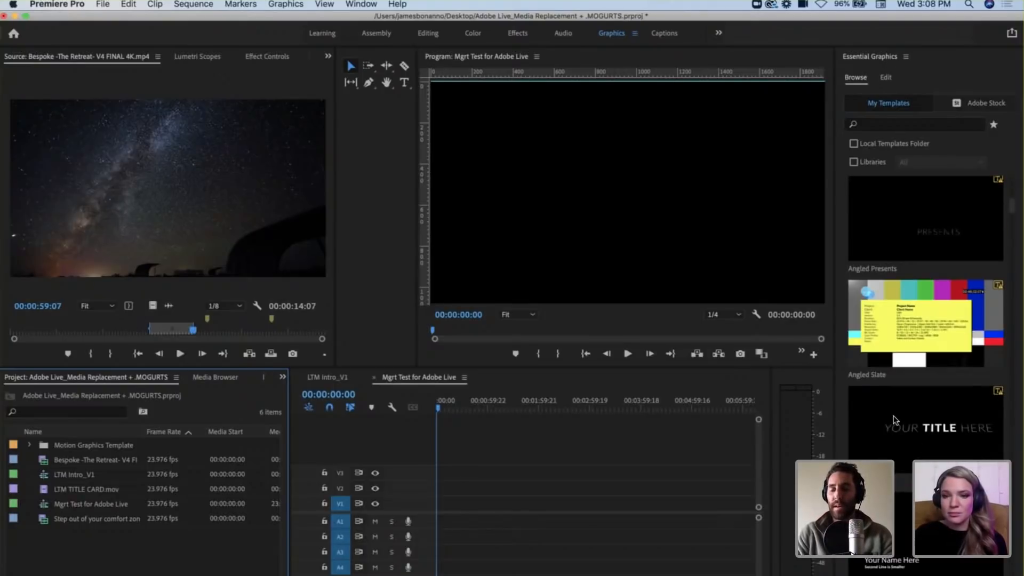
pyautogui.scroll(-10, 895, 419)
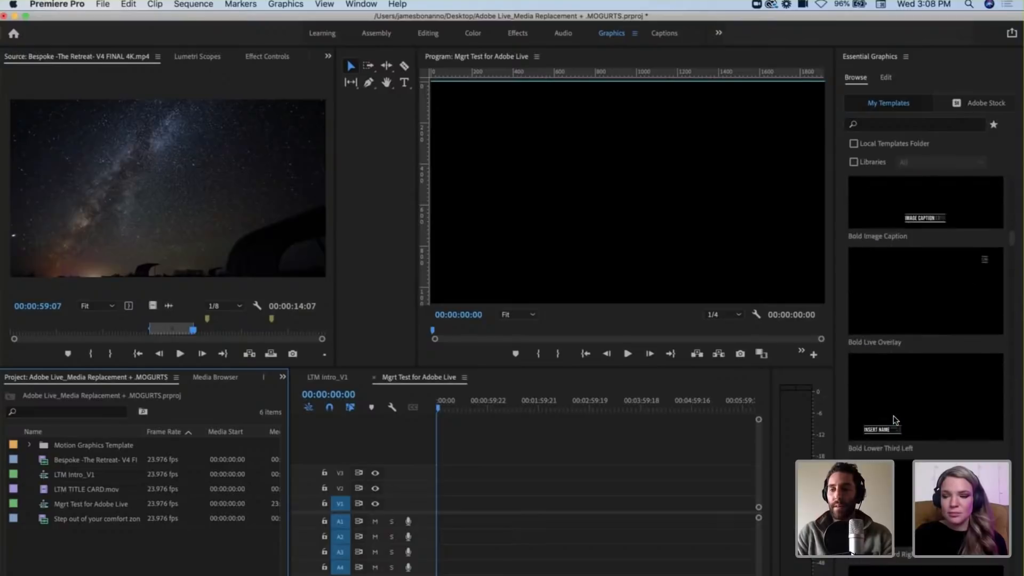
pyautogui.scroll(-8, 893, 415)
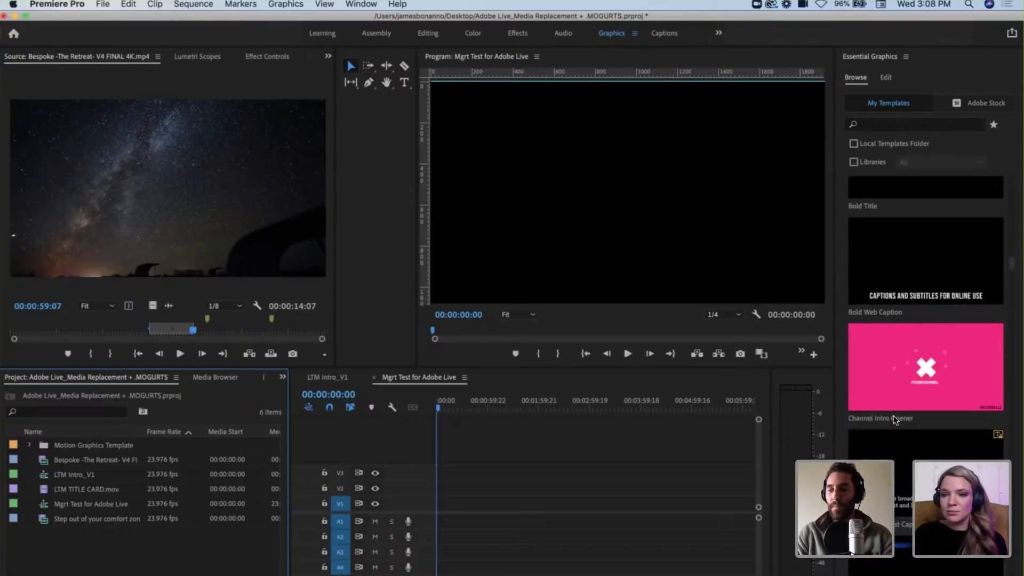
pyautogui.scroll(-10, 894, 415)
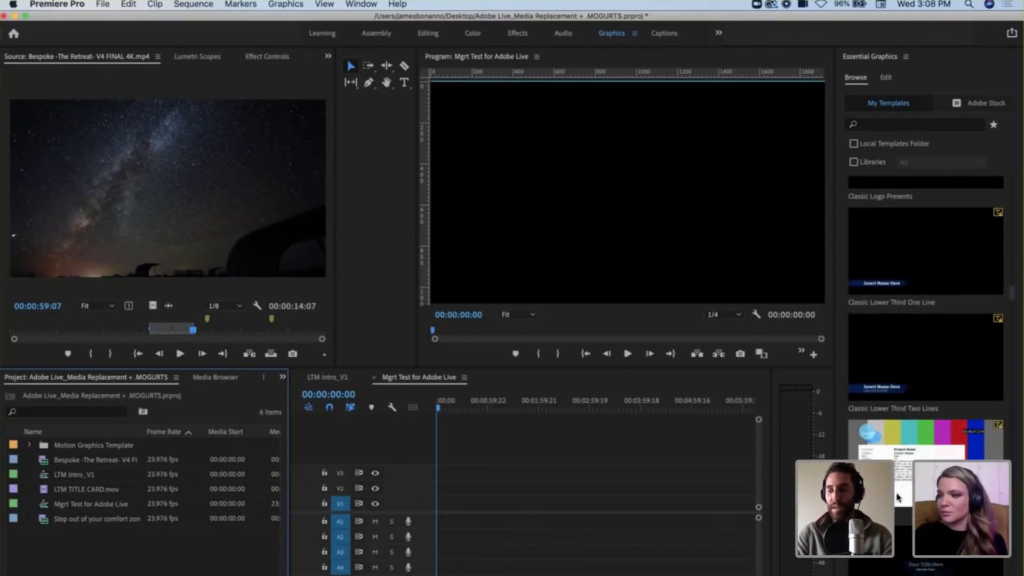
pyautogui.scroll(-8, 898, 497)
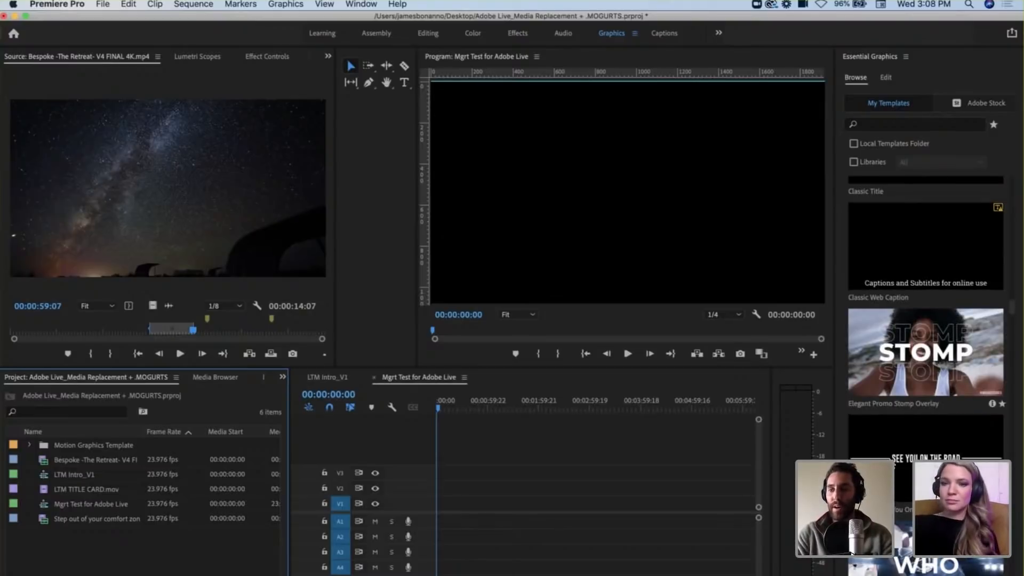
pyautogui.scroll(-5, 930, 344)
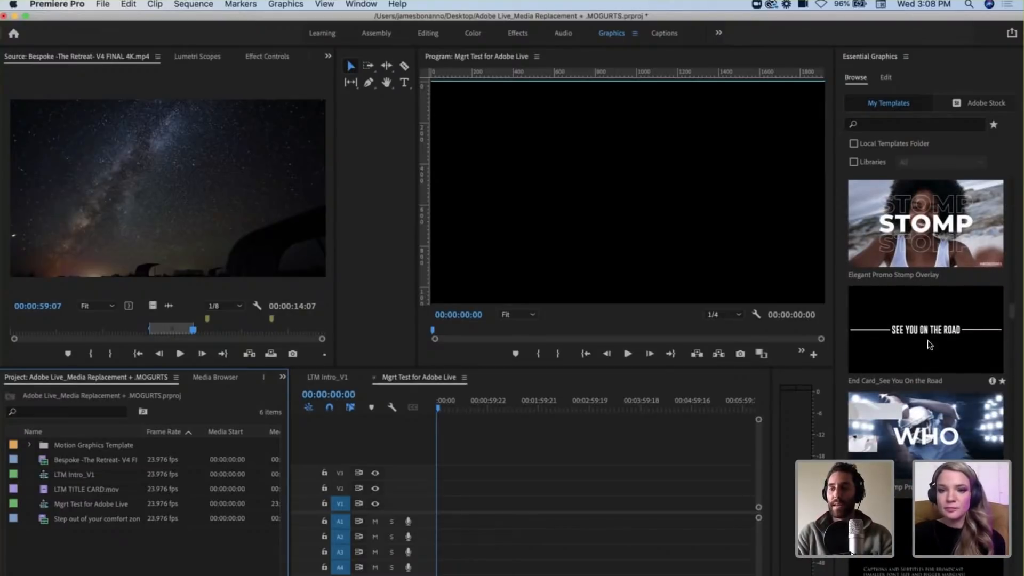
pyautogui.click(930, 344)
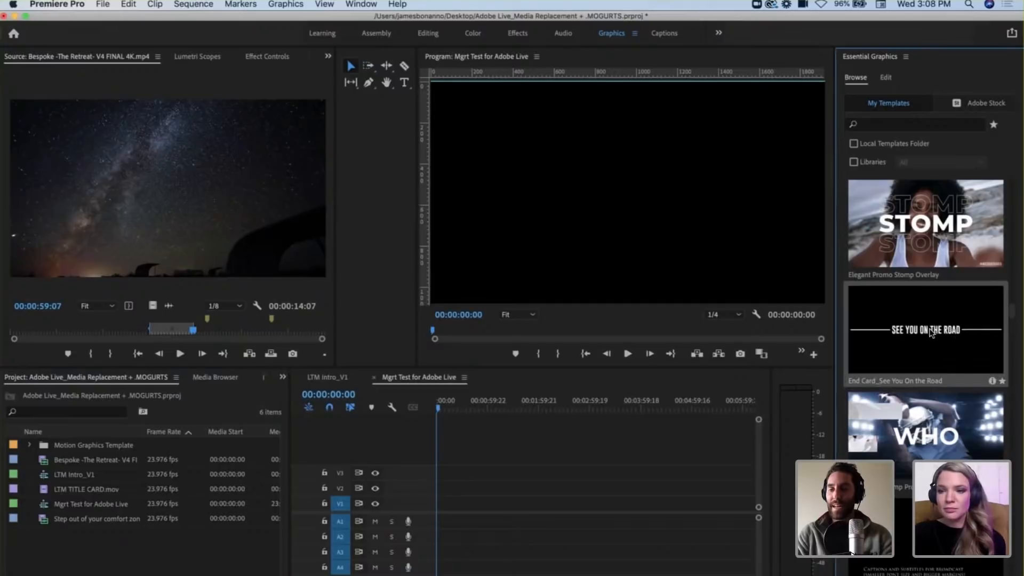
pyautogui.moveTo(929, 333); pyautogui.dragTo(440, 509)
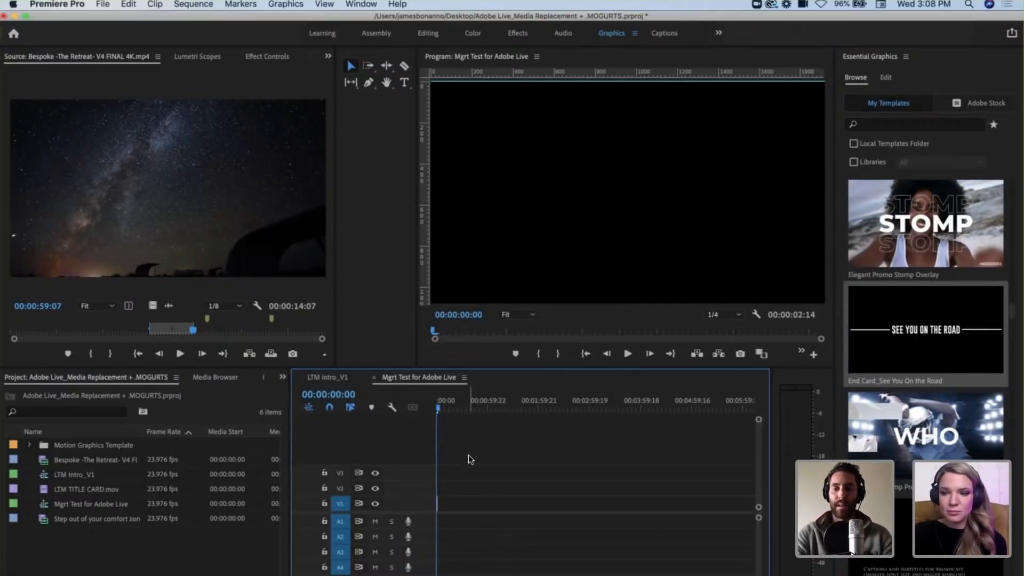
# Step: Play the SEE YOU ON THE ROAD end card from the start of the sequence, pause partway, and select its clip
pyautogui.press('=')
pyautogui.press('=')
pyautogui.press('=')
pyautogui.press('=')
pyautogui.press('=')
pyautogui.press('=')
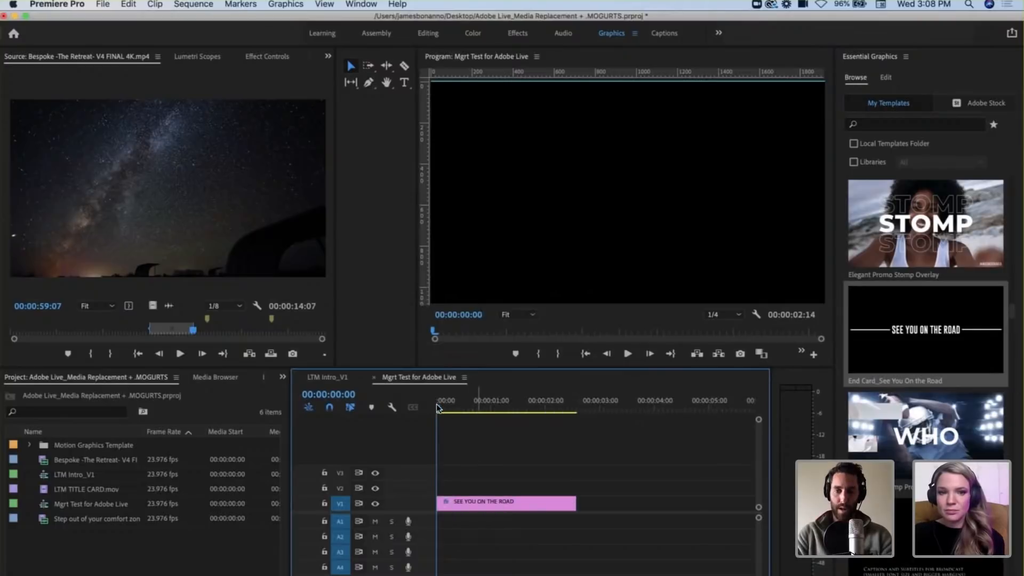
pyautogui.moveTo(438, 407); pyautogui.dragTo(512, 417)
pyautogui.press('Home')
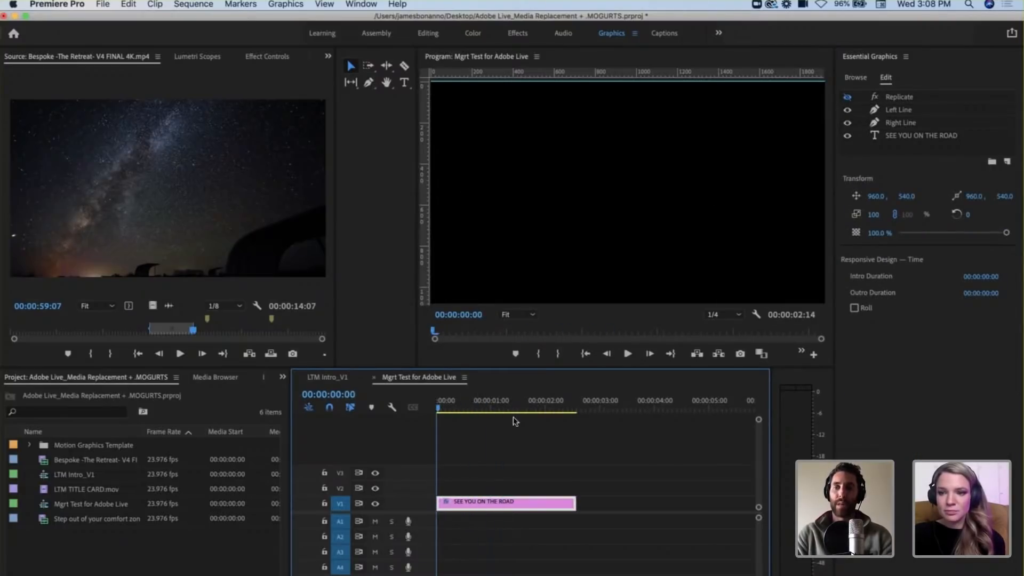
pyautogui.press('space')
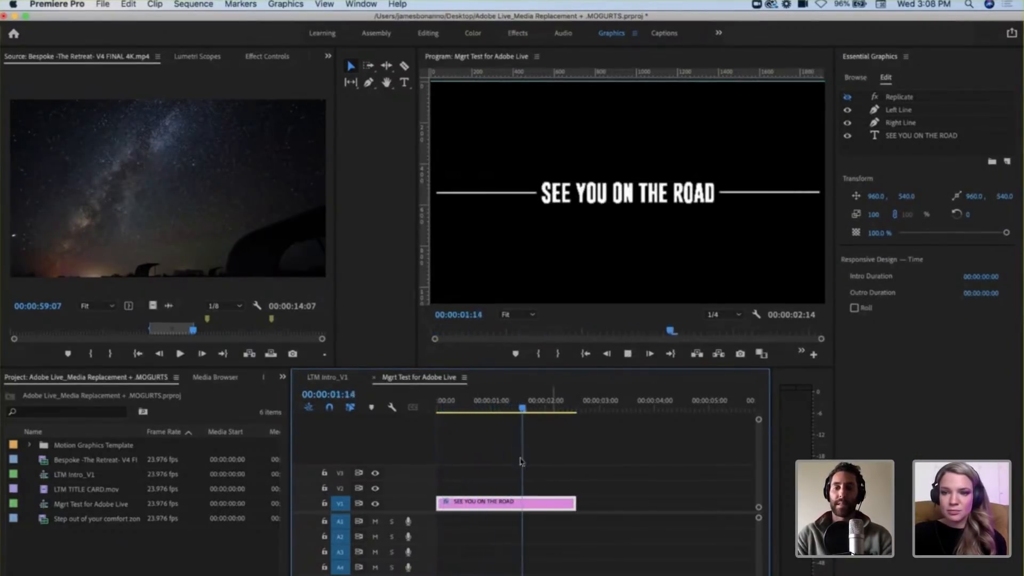
pyautogui.press('space')
pyautogui.click(474, 502)
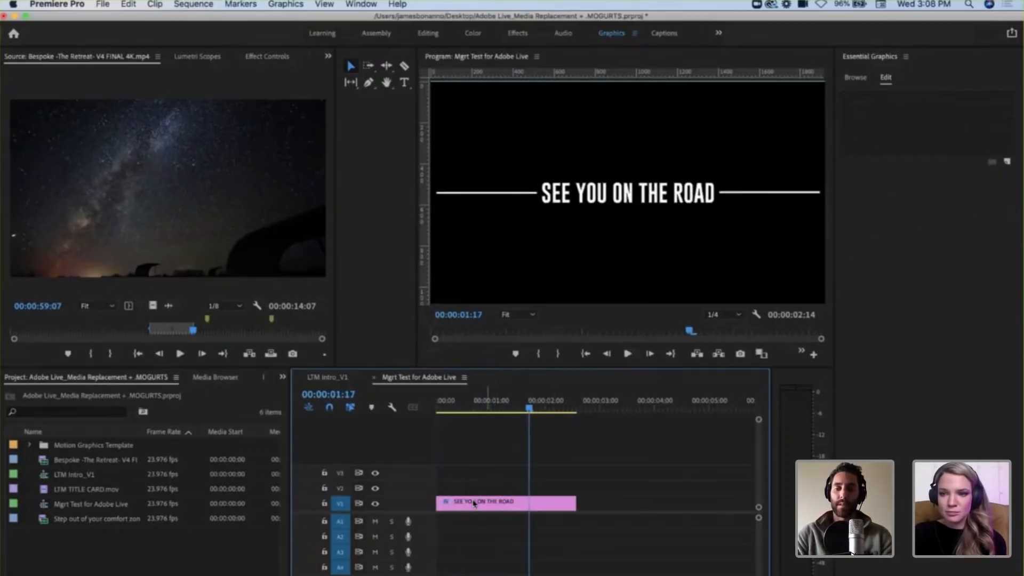
# Step: Delete the SEE YOU ON THE ROAD clip from V1 and return to browsing the motion graphics templates
pyautogui.click(473, 503)
pyautogui.press('Delete')
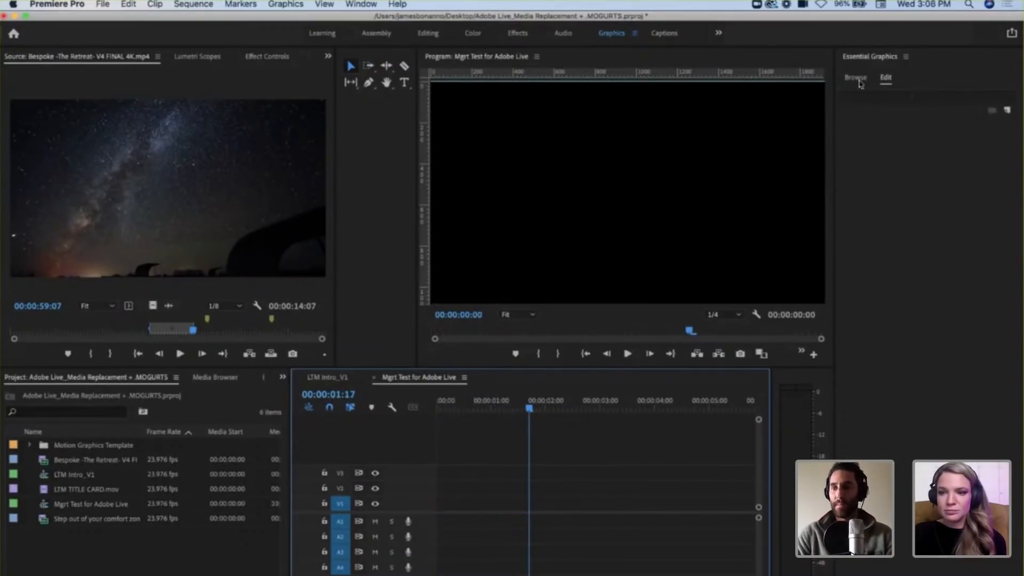
pyautogui.click(857, 78)
# Step: Look through the templates in My Templates and return to the Adobe Live Stream Bumper at the start of the list
pyautogui.scroll(-10, 933, 457)
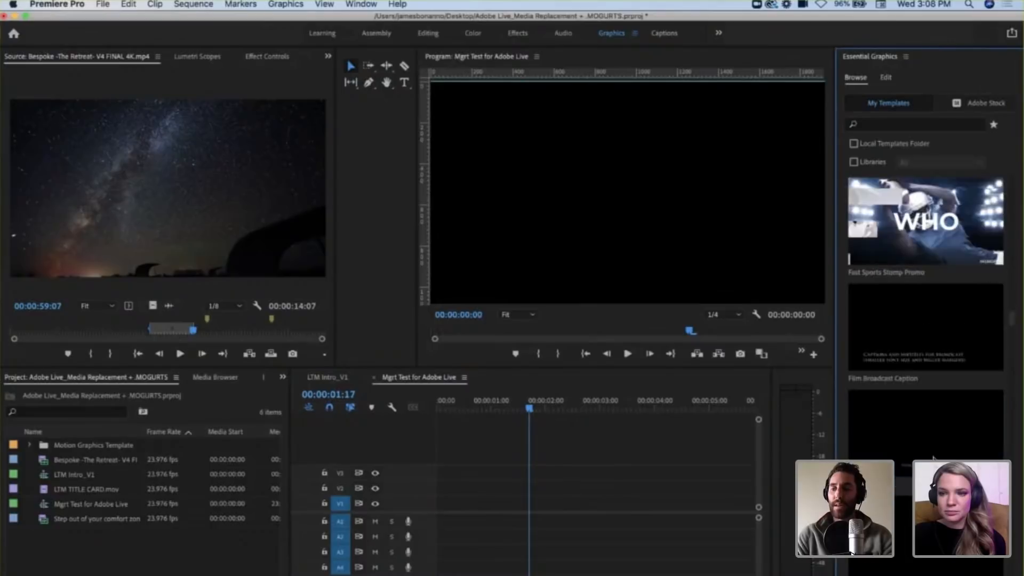
pyautogui.scroll(-10, 933, 457)
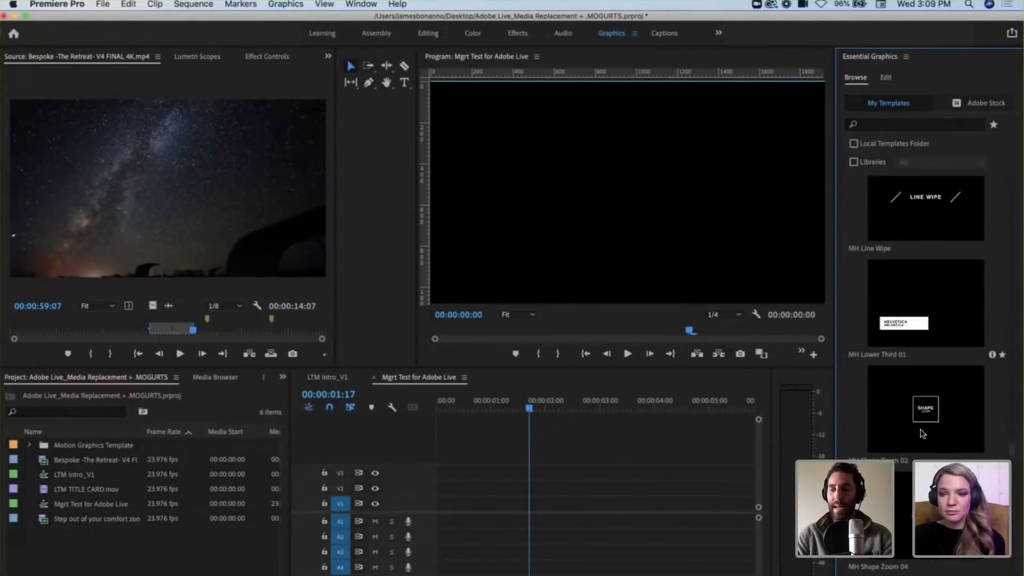
pyautogui.scroll(-5, 924, 400)
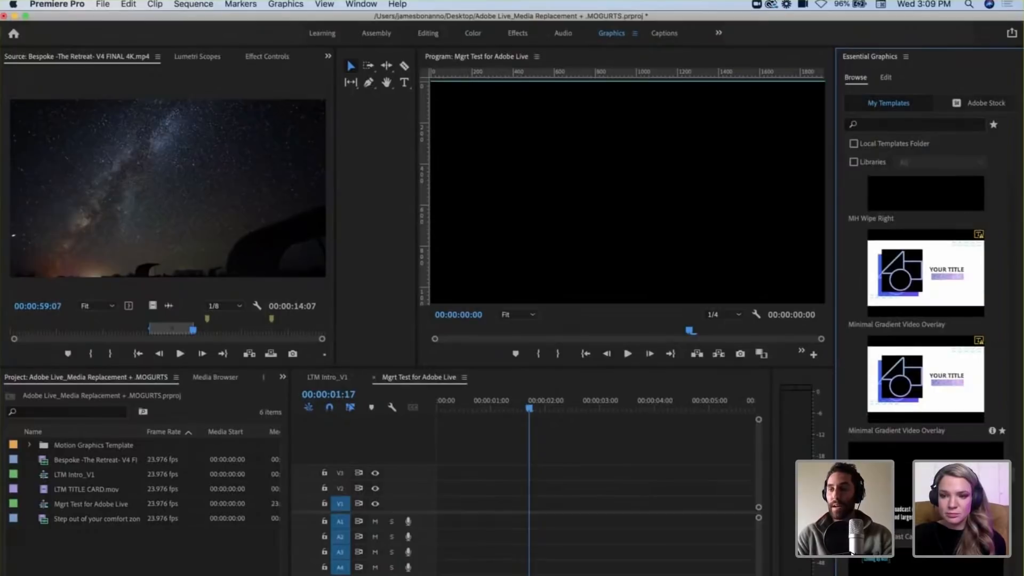
pyautogui.scroll(-3, 923, 381)
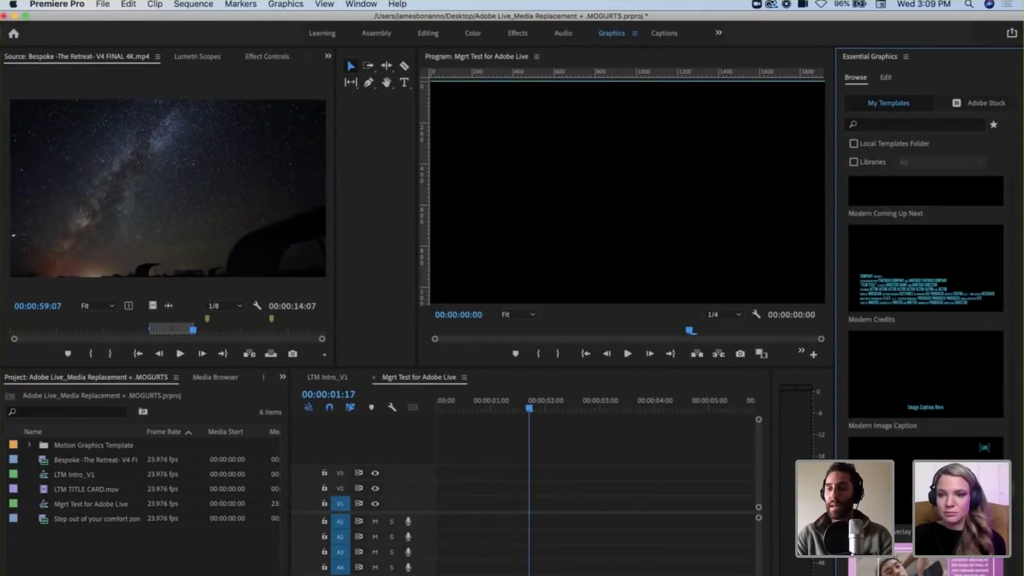
pyautogui.scroll(-5, 934, 449)
pyautogui.scroll(-5, 931, 385)
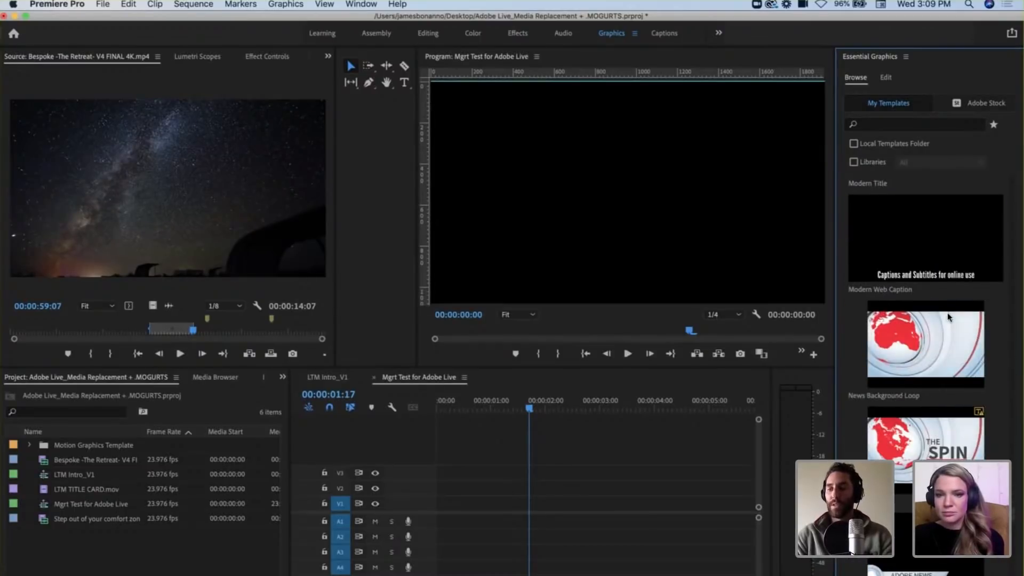
pyautogui.scroll(-10, 931, 385)
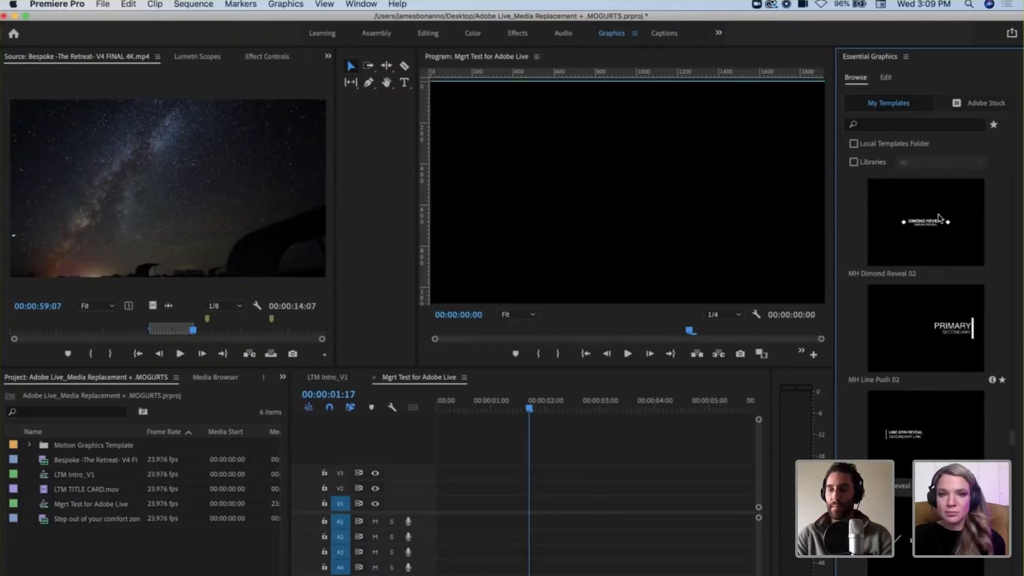
pyautogui.scroll(5, 915, 283)
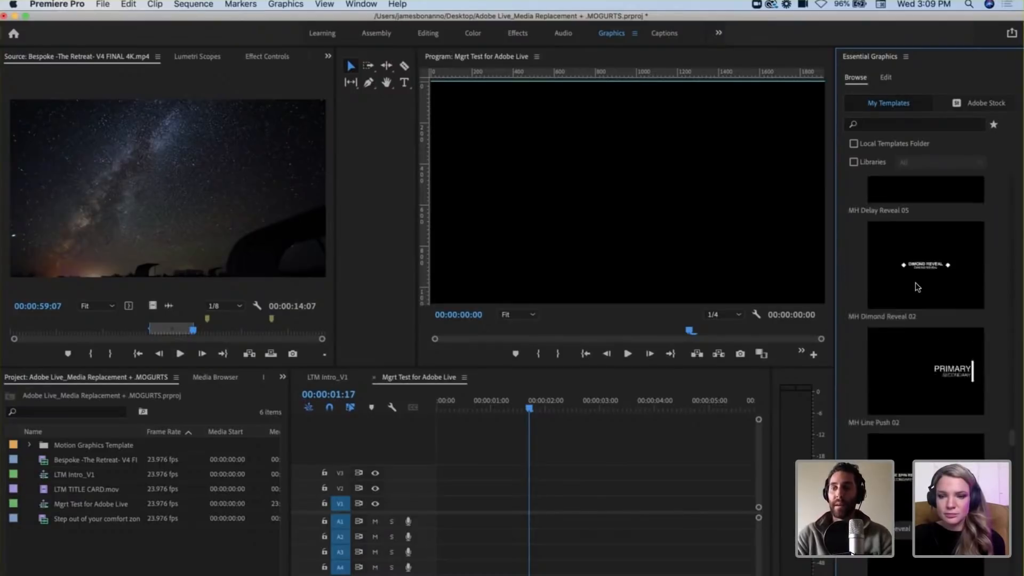
pyautogui.scroll(10, 915, 283)
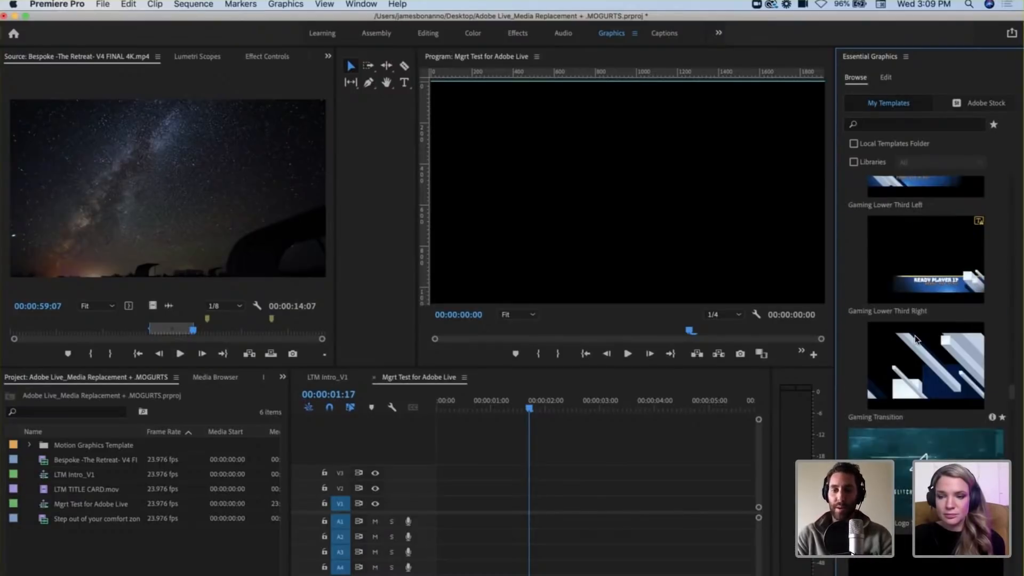
pyautogui.scroll(5, 909, 256)
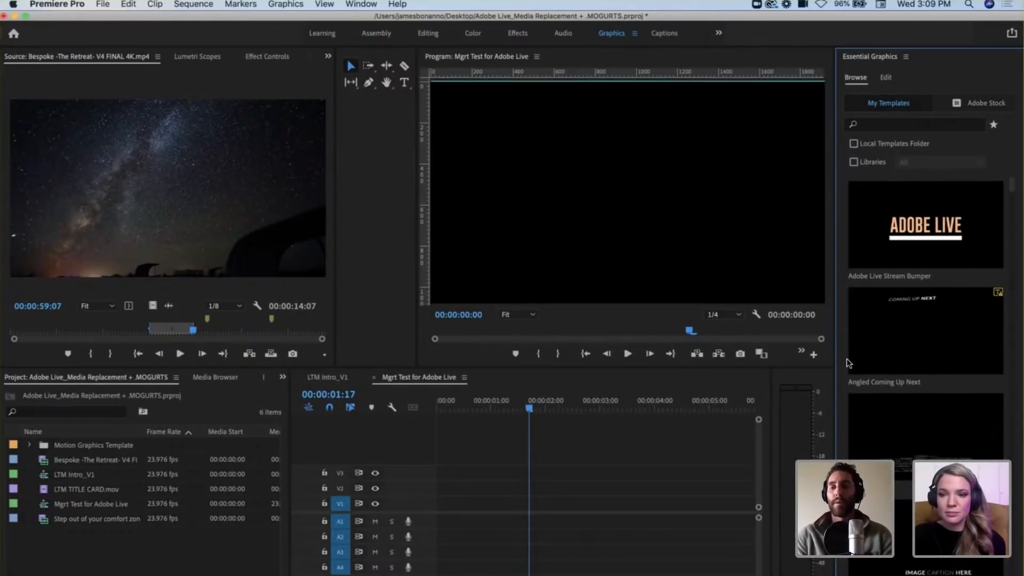
pyautogui.moveTo(869, 342)
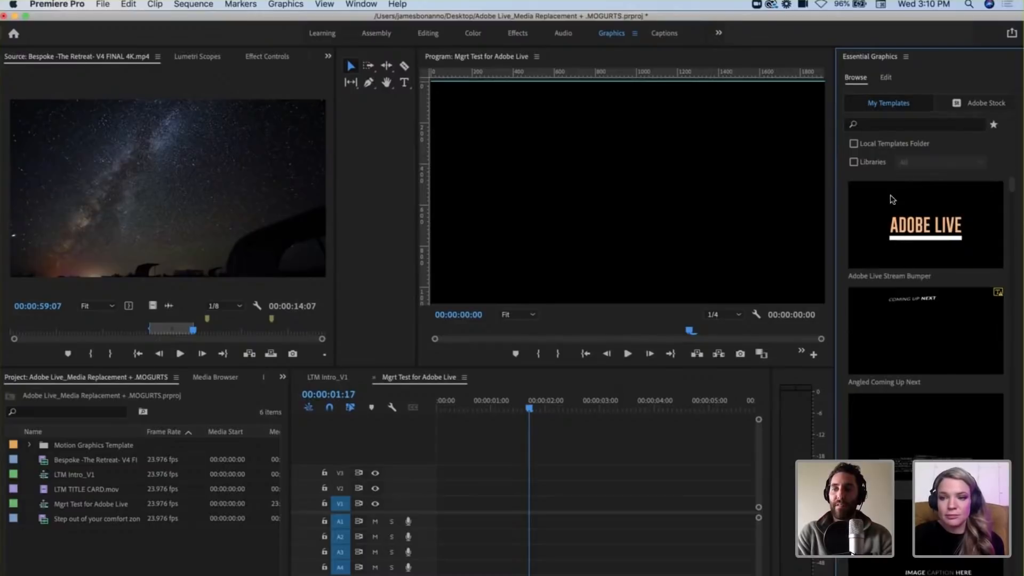
# Step: Browse the motion graphics templates offered on Adobe Stock across several sets of results
pyautogui.click(981, 101)
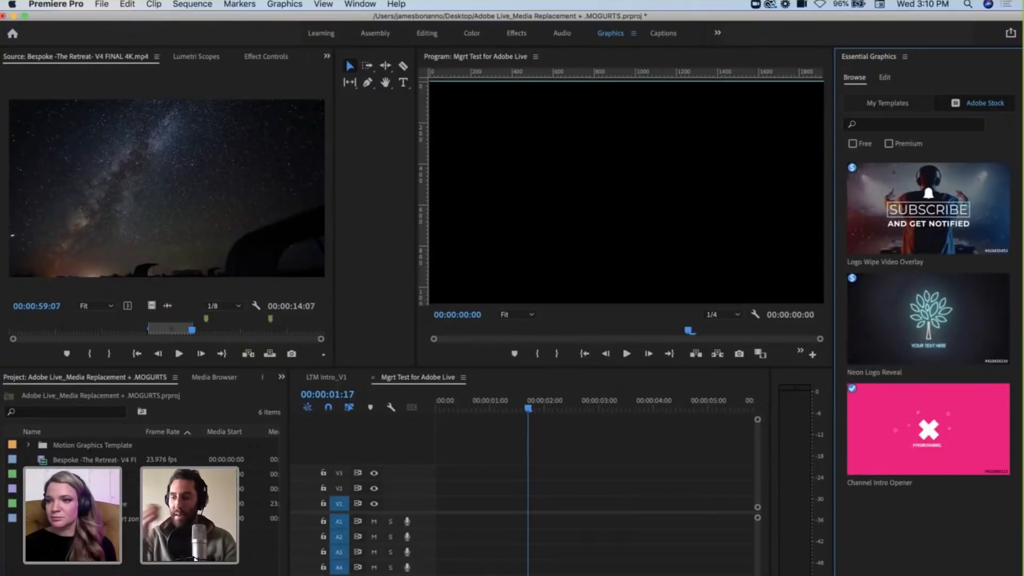
pyautogui.click(969, 540)
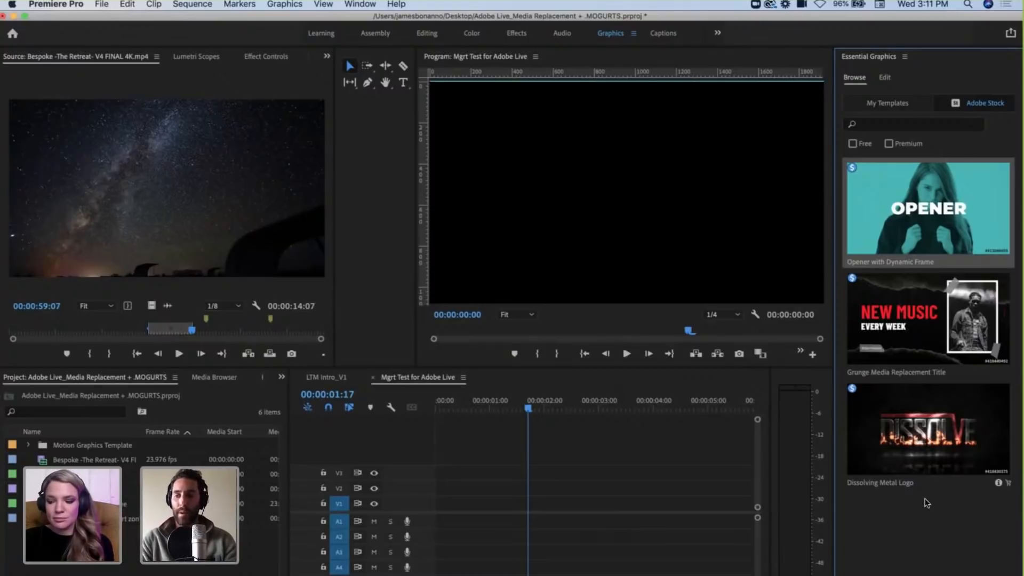
pyautogui.click(905, 441)
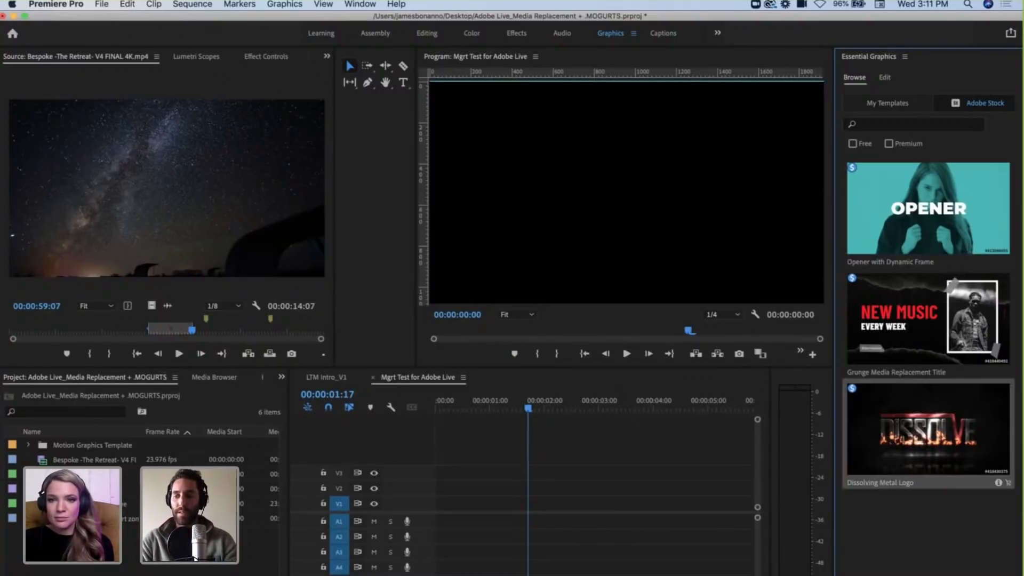
pyautogui.click(930, 233)
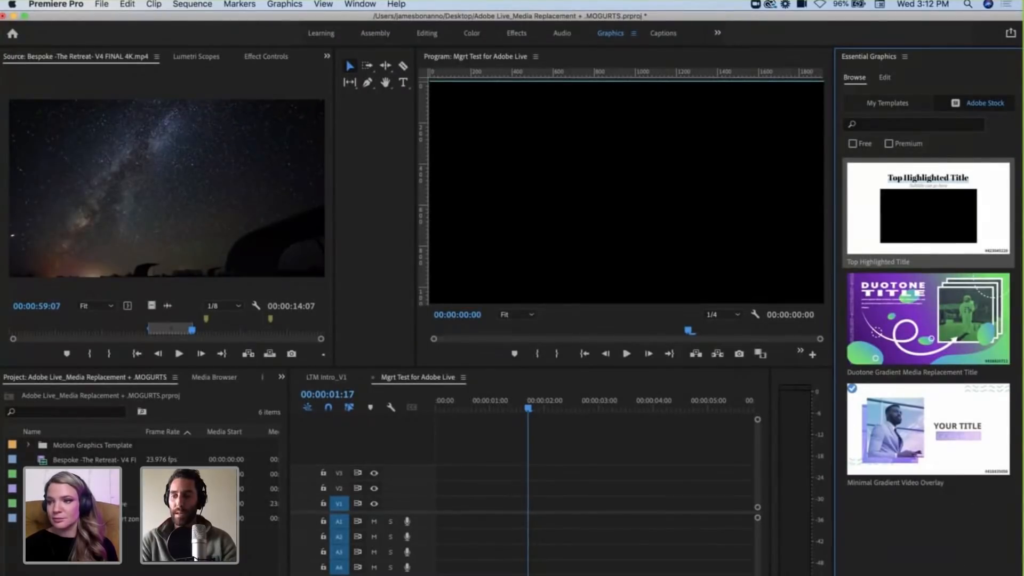
pyautogui.scroll(-5, 960, 199)
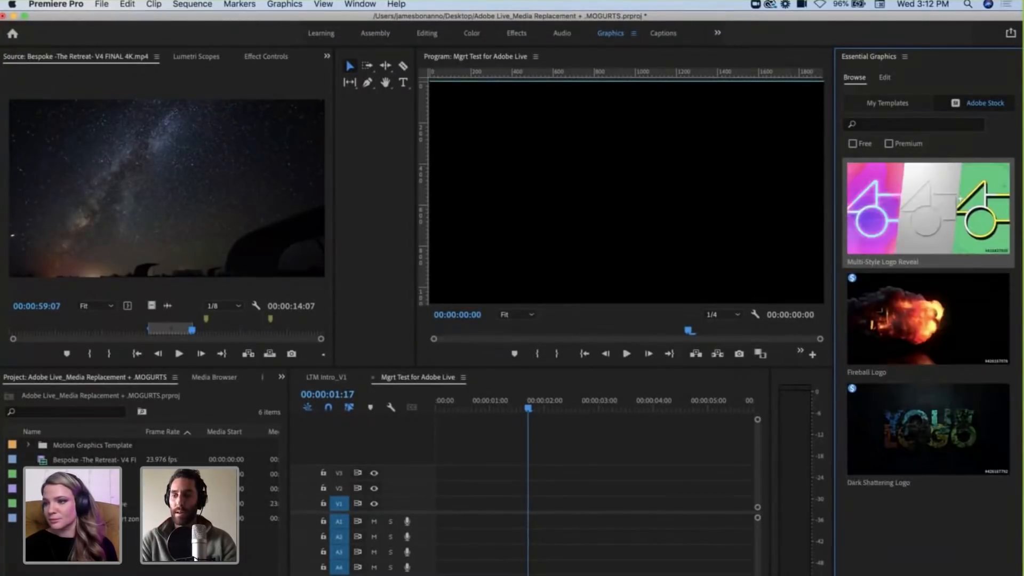
pyautogui.scroll(-5, 960, 199)
# Step: Search the Adobe Stock templates for "fast sports" and place Fast Sports Stomp Promo on V1 at the start of the sequence
pyautogui.click(897, 126)
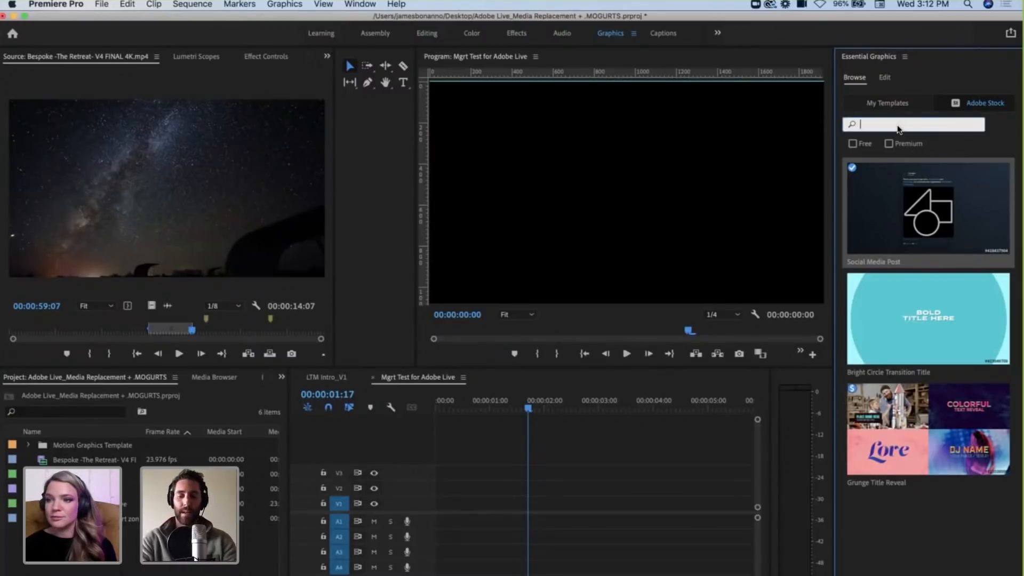
pyautogui.write('sports')
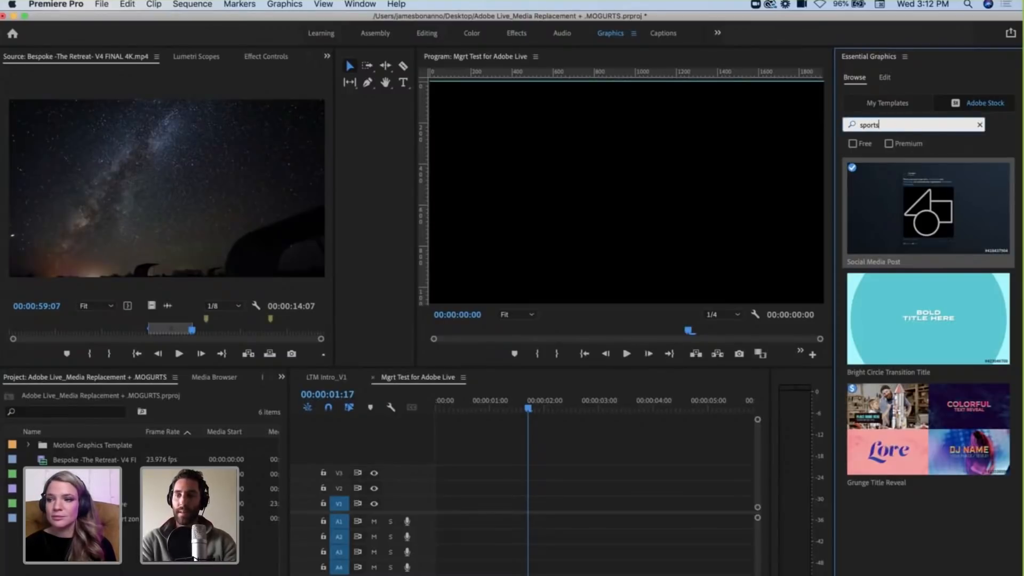
pyautogui.click(980, 125)
pyautogui.click(944, 128)
pyautogui.write('fast sport')
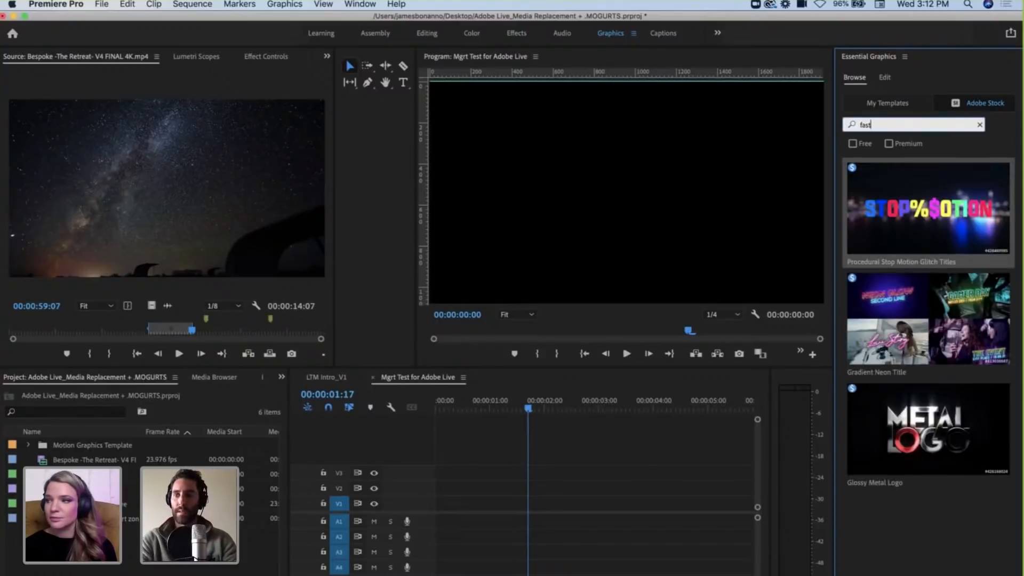
pyautogui.press('Return')
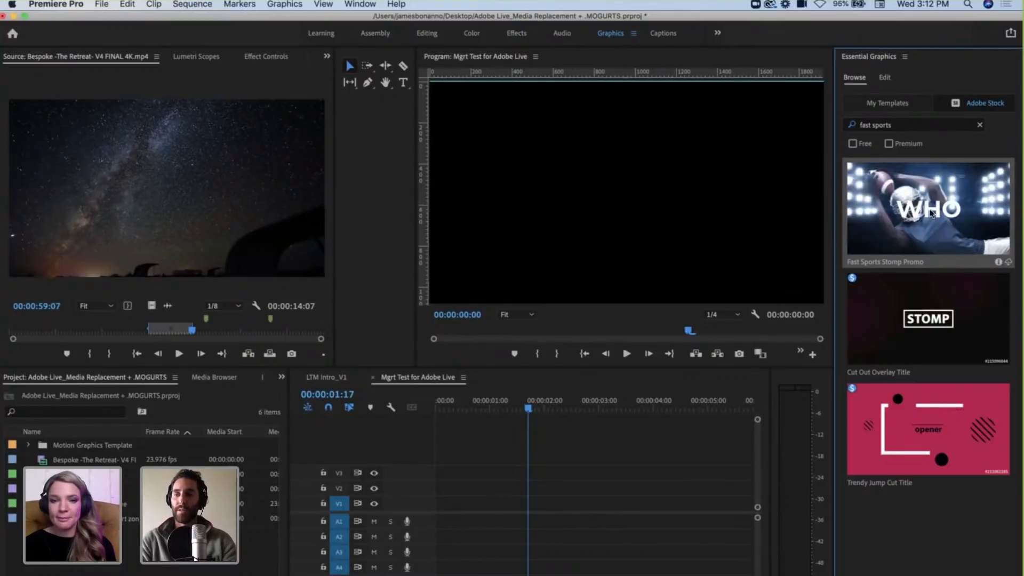
pyautogui.moveTo(918, 228); pyautogui.dragTo(435, 513)
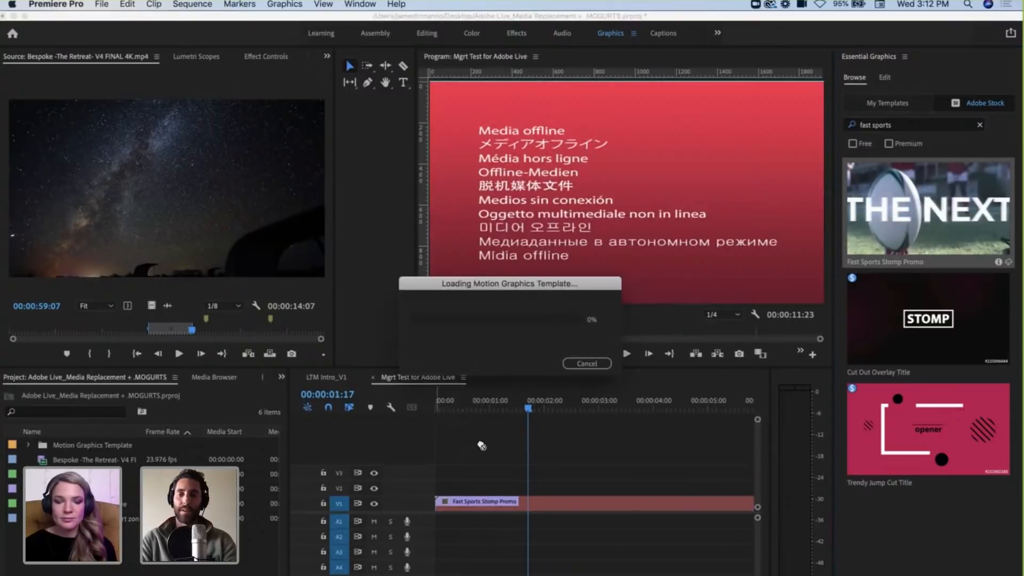
pyautogui.press('-')
pyautogui.press('-')
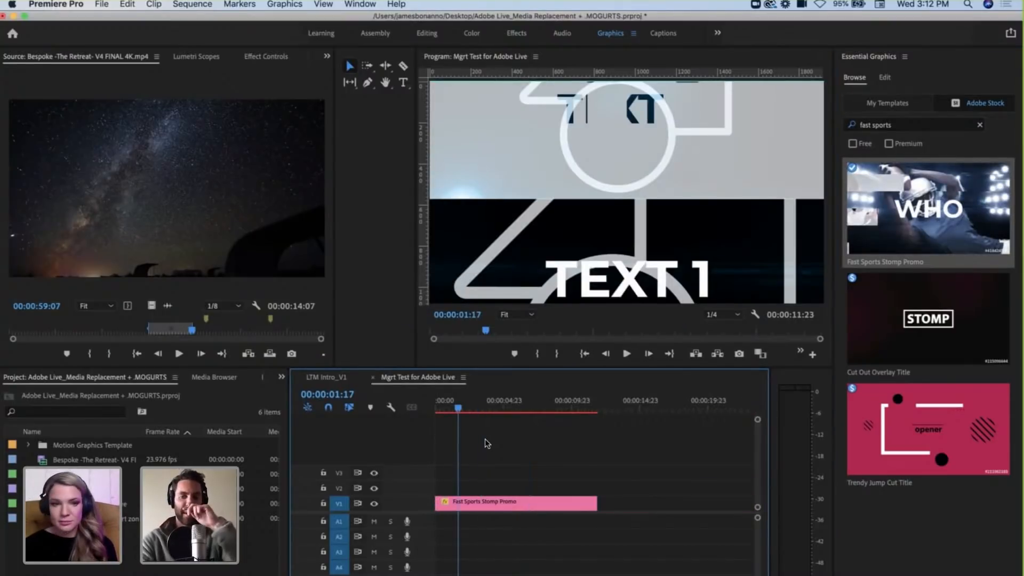
# Step: Scrub through the Fast Sports Stomp Promo clip, stop at 00:00:05:10, and deselect the clip
pyautogui.moveTo(460, 409); pyautogui.dragTo(536, 415)
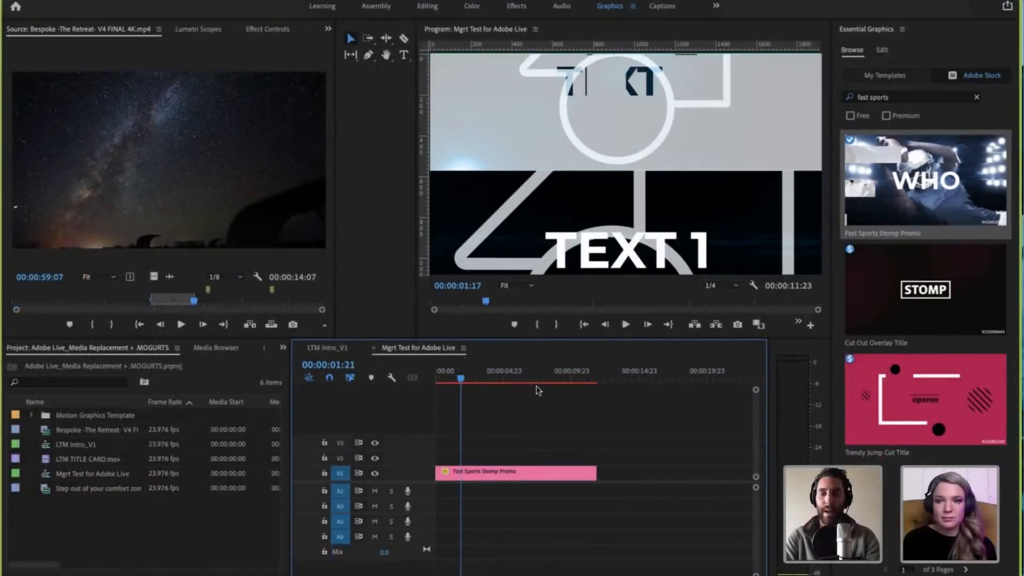
pyautogui.click(509, 376)
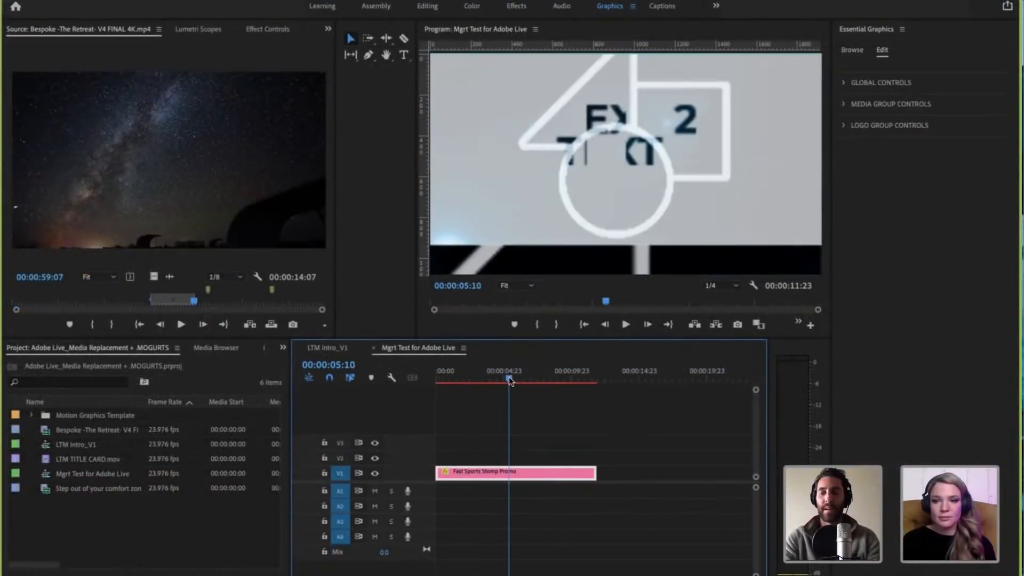
pyautogui.press('-')
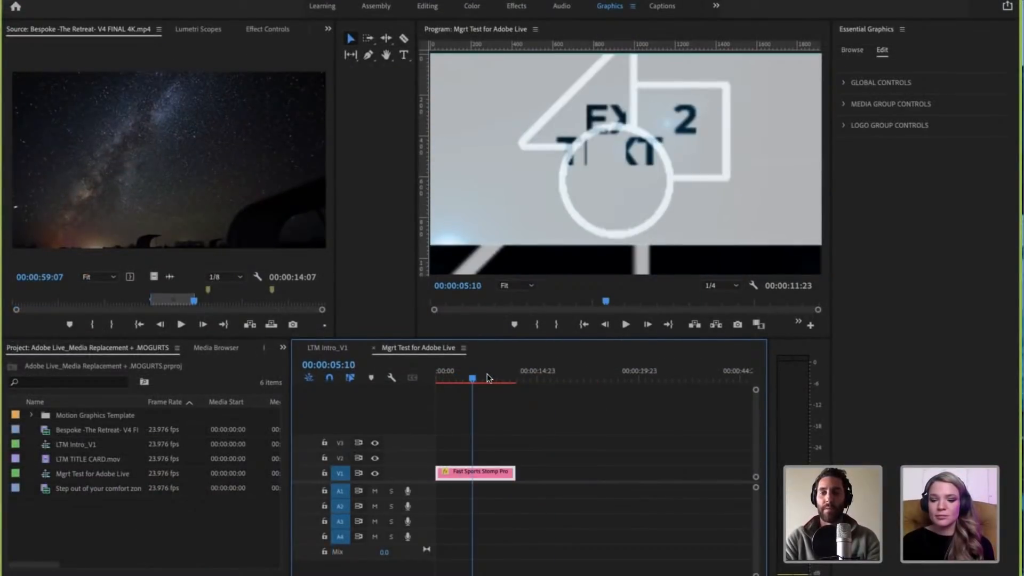
pyautogui.click(482, 409)
# Step: Increase the height of track V1 and select the Fast Sports Stomp Promo clip
pyautogui.moveTo(402, 466); pyautogui.dragTo(401, 453)
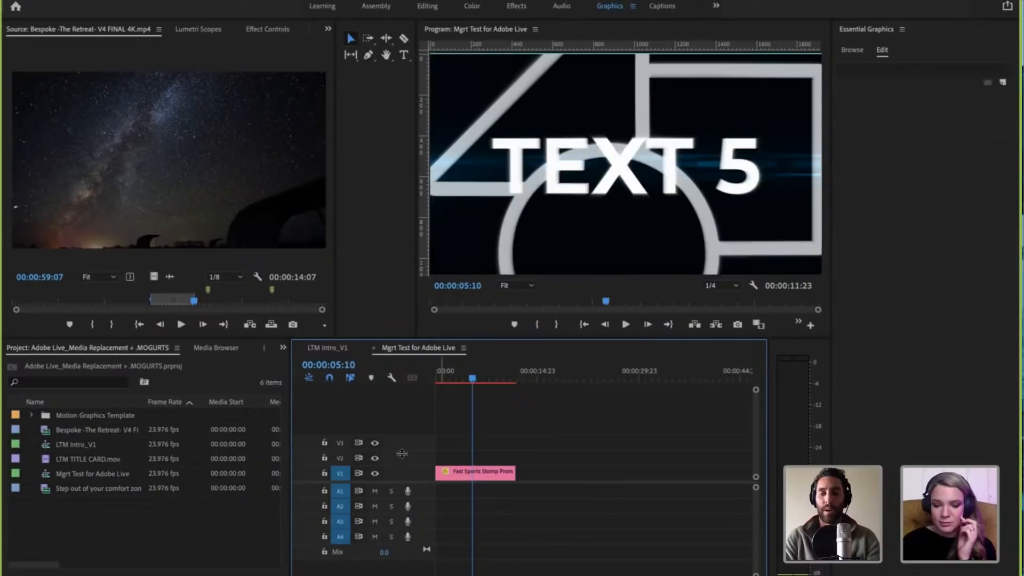
pyautogui.moveTo(534, 447); pyautogui.dragTo(538, 445)
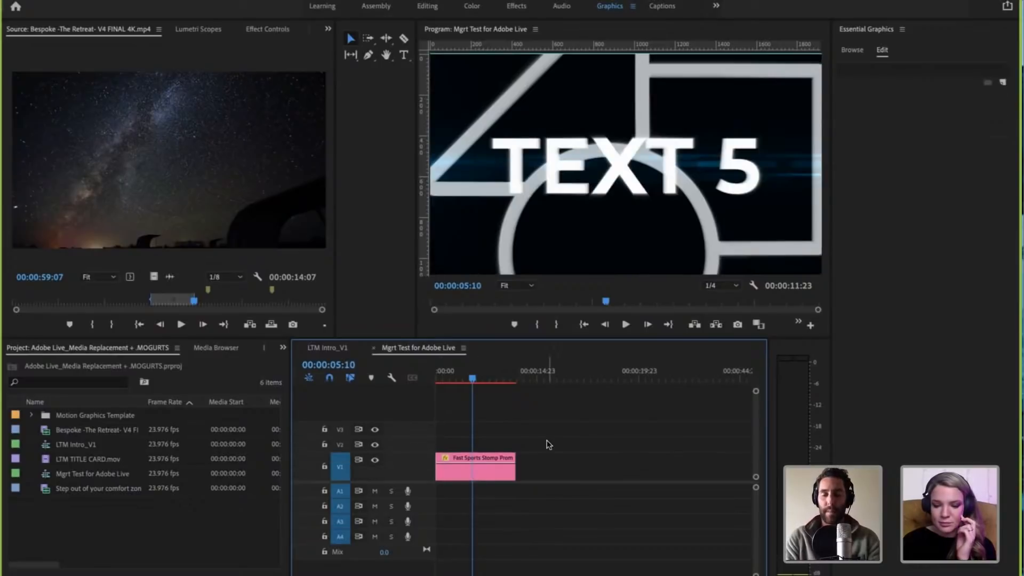
pyautogui.click(487, 479)
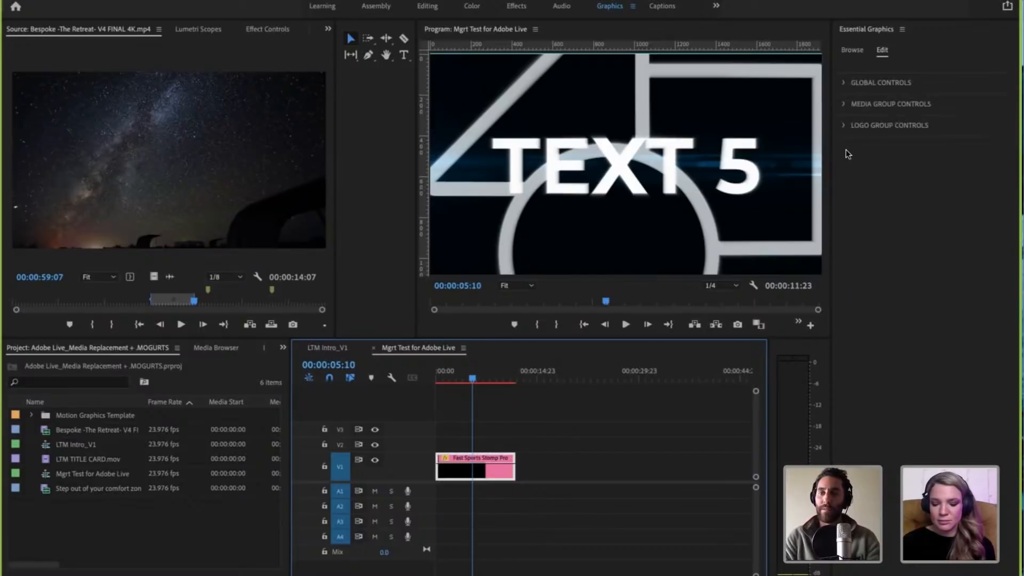
# Step: Return the playhead to the start of the sequence and advance it to 00:00:00:17 to view the clip's opening text
pyautogui.click(509, 412)
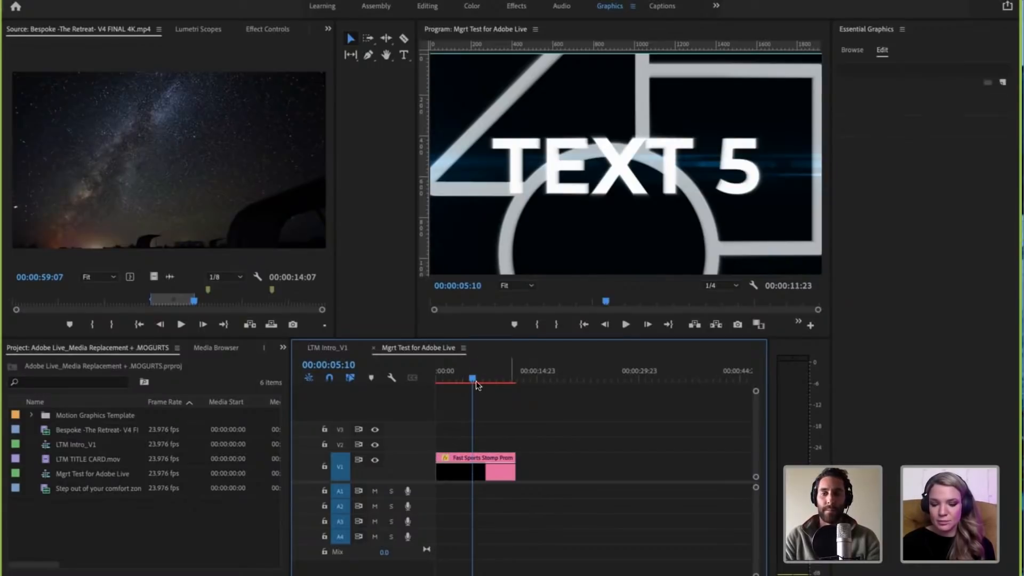
pyautogui.moveTo(470, 378); pyautogui.dragTo(429, 376)
pyautogui.click(509, 424)
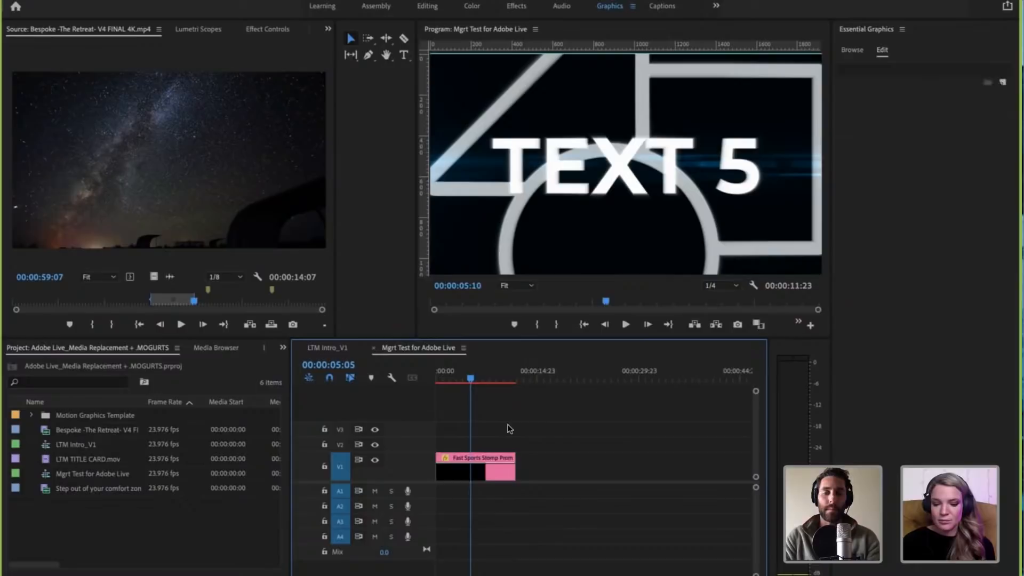
pyautogui.click(464, 468)
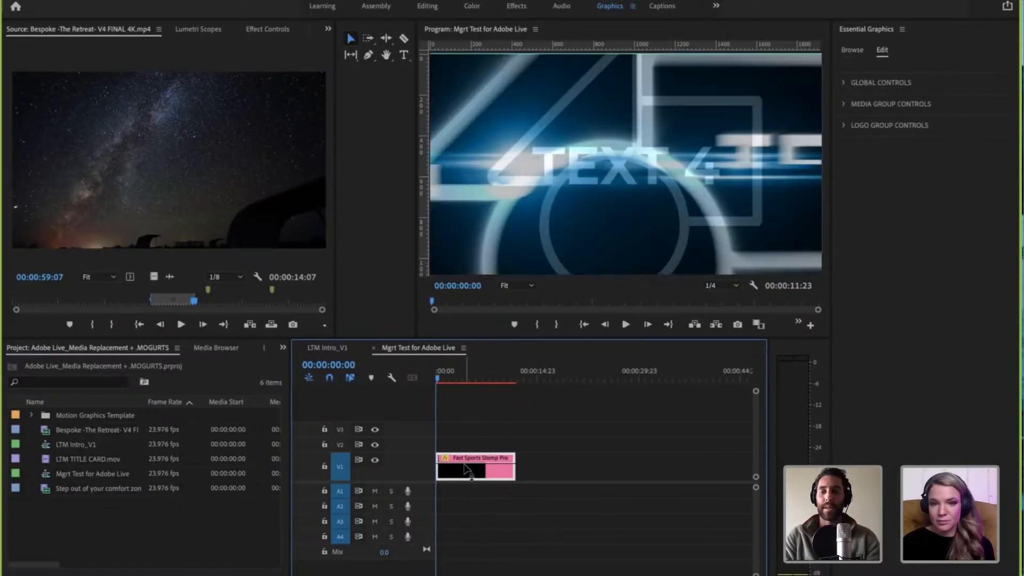
pyautogui.click(440, 380)
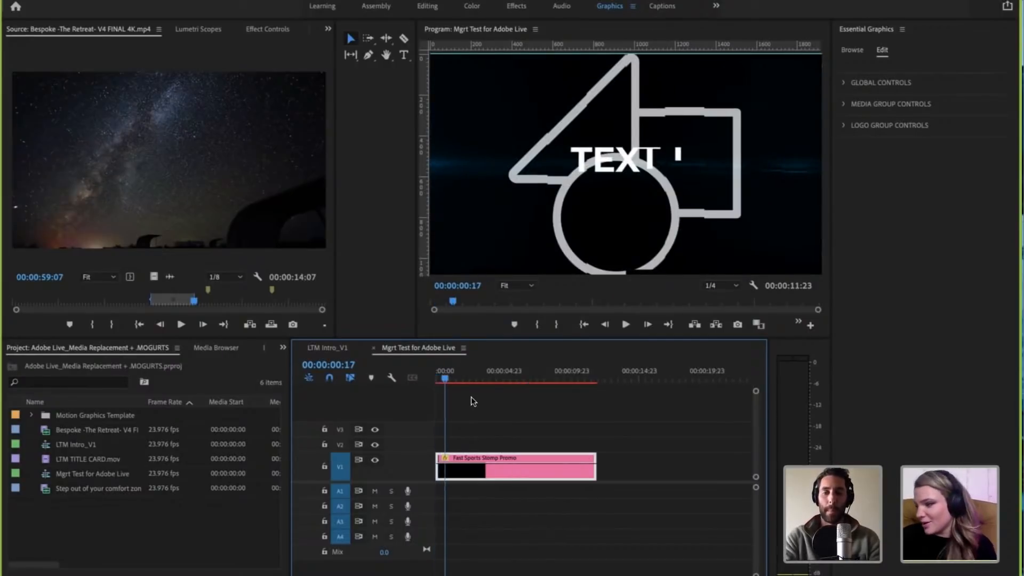
# Step: Reselect the Fast Sports Stomp Promo clip on V1 to show its editable template controls
pyautogui.click(481, 407)
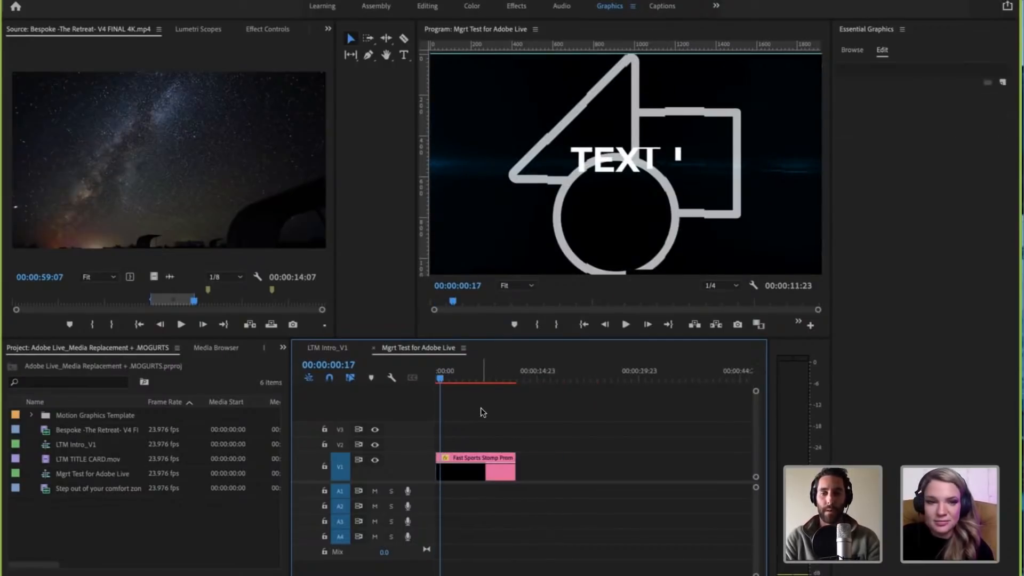
pyautogui.click(457, 464)
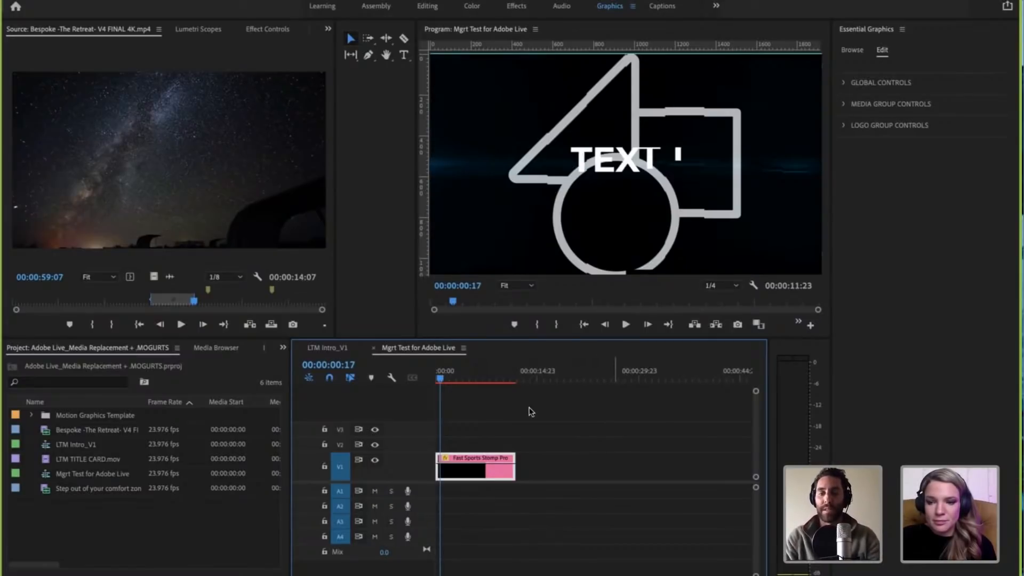
pyautogui.click(469, 408)
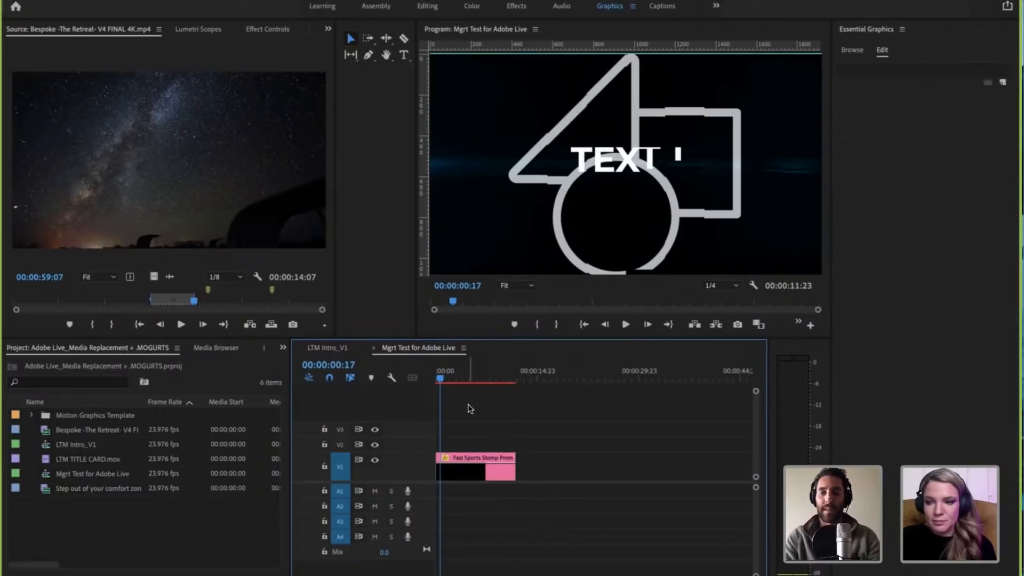
pyautogui.click(468, 472)
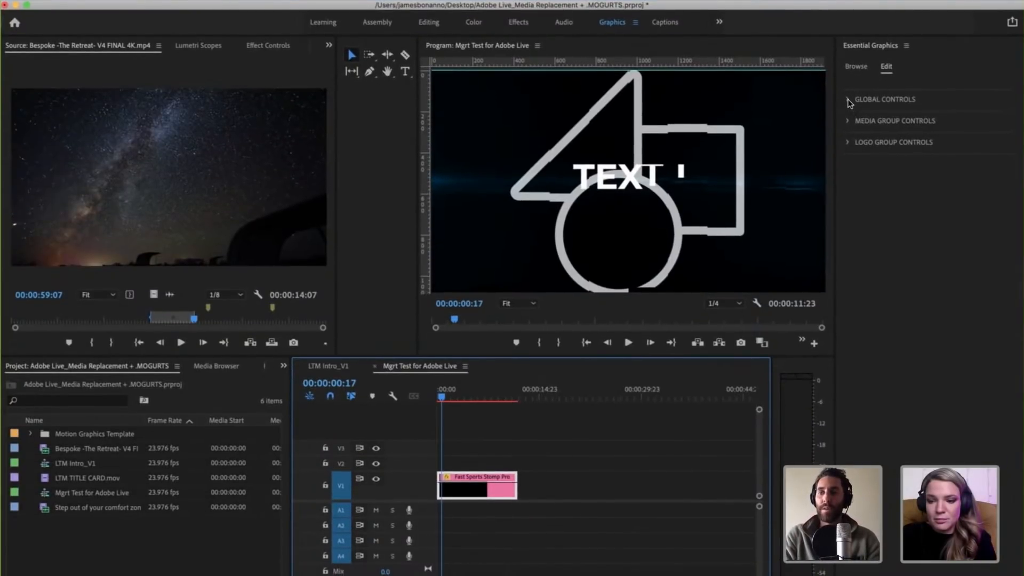
# Step: Examine the template's Global, Media Group and Logo Group controls, leaving only the Global Controls expanded
pyautogui.click(848, 100)
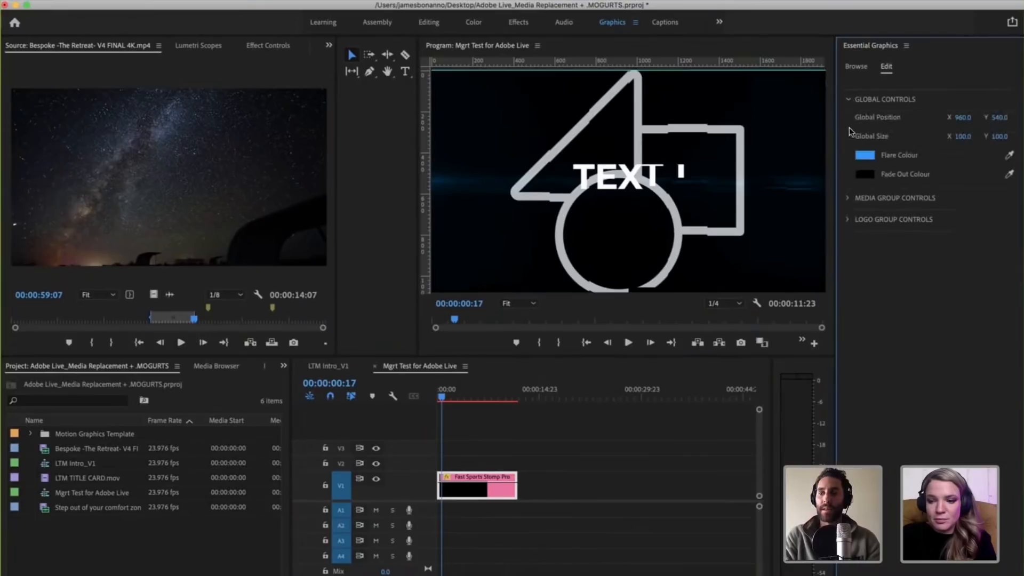
pyautogui.click(847, 197)
pyautogui.click(846, 350)
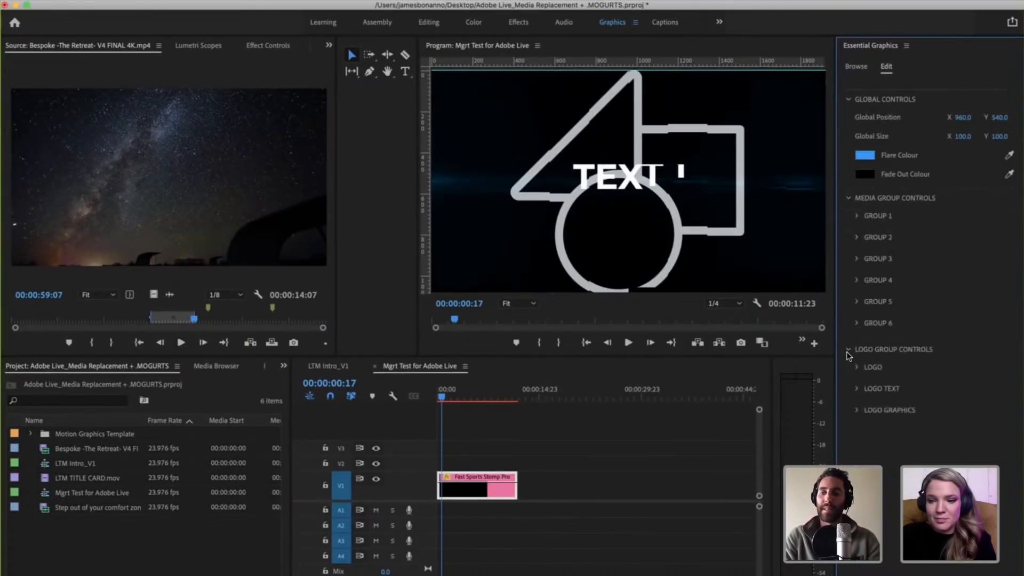
pyautogui.click(847, 350)
pyautogui.click(849, 198)
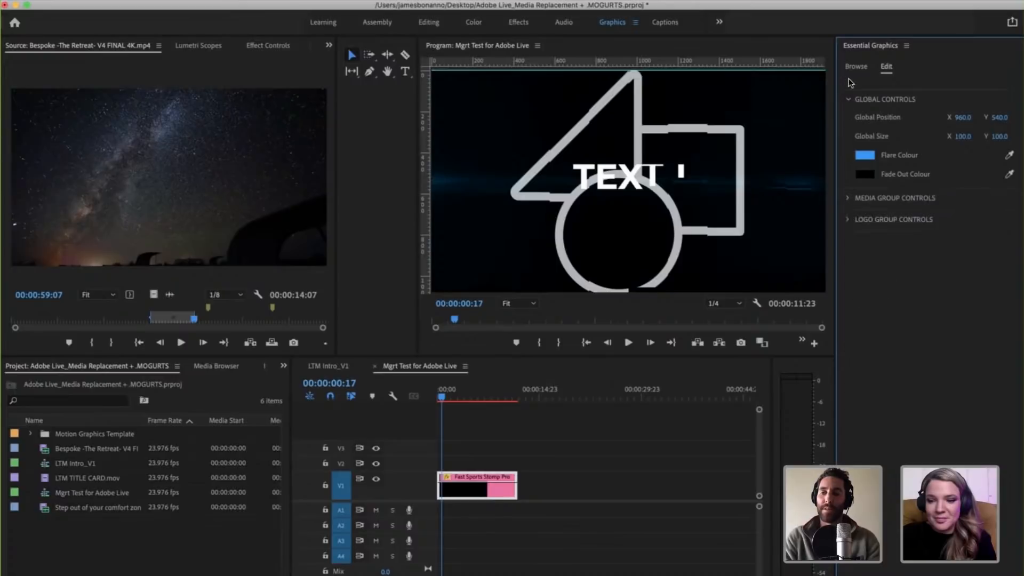
pyautogui.click(848, 101)
pyautogui.click(848, 101)
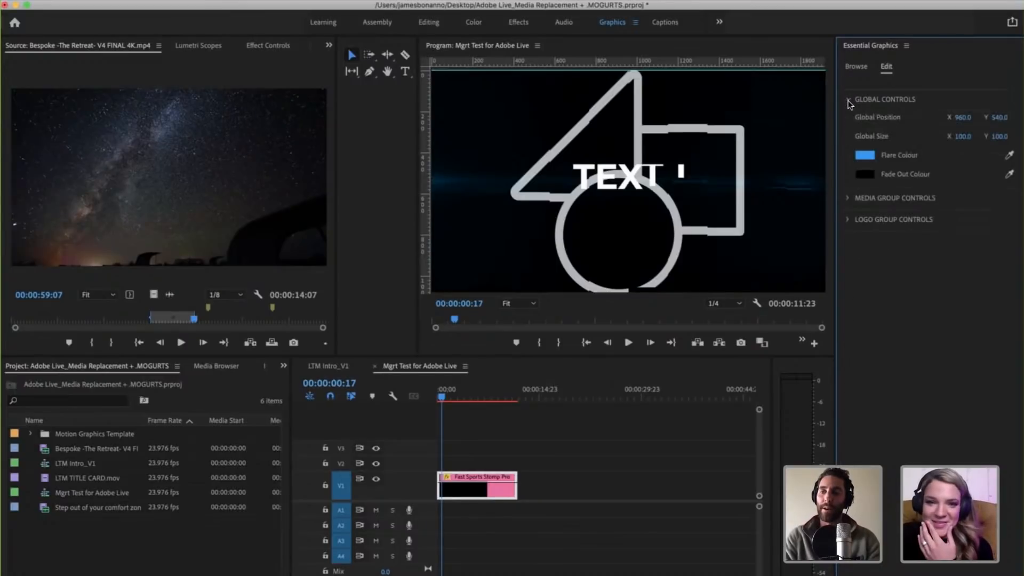
pyautogui.click(848, 100)
pyautogui.click(848, 100)
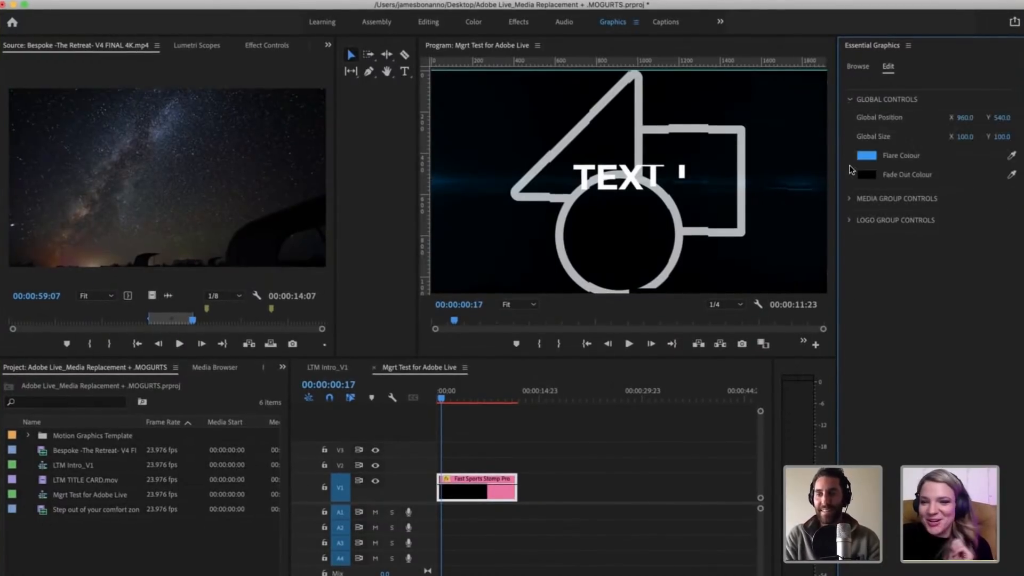
pyautogui.click(849, 198)
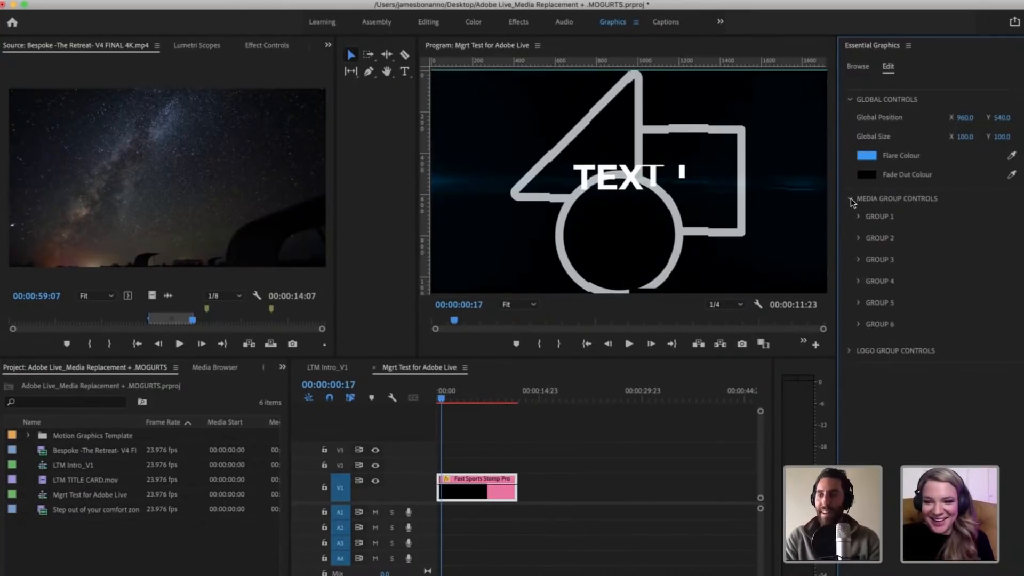
pyautogui.click(849, 199)
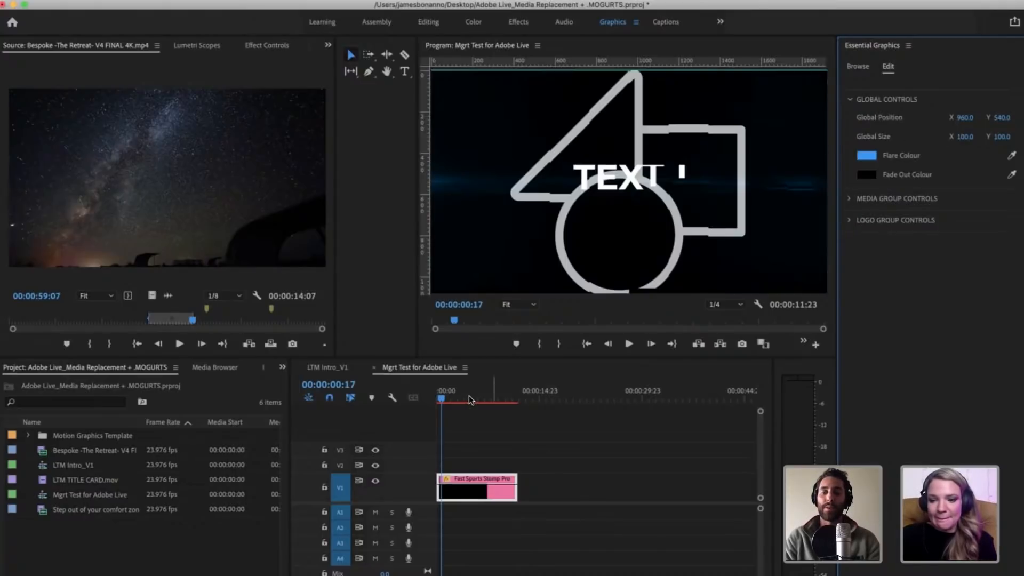
# Step: Scrub through the clip's text placeholders to 00:00:02:19, reselect the clip, and keep the Program playback resolution at 1/4
pyautogui.moveTo(460, 397)
pyautogui.mouseDown()
pyautogui.moveTo(479, 399)
pyautogui.moveTo(464, 394)
pyautogui.mouseUp()
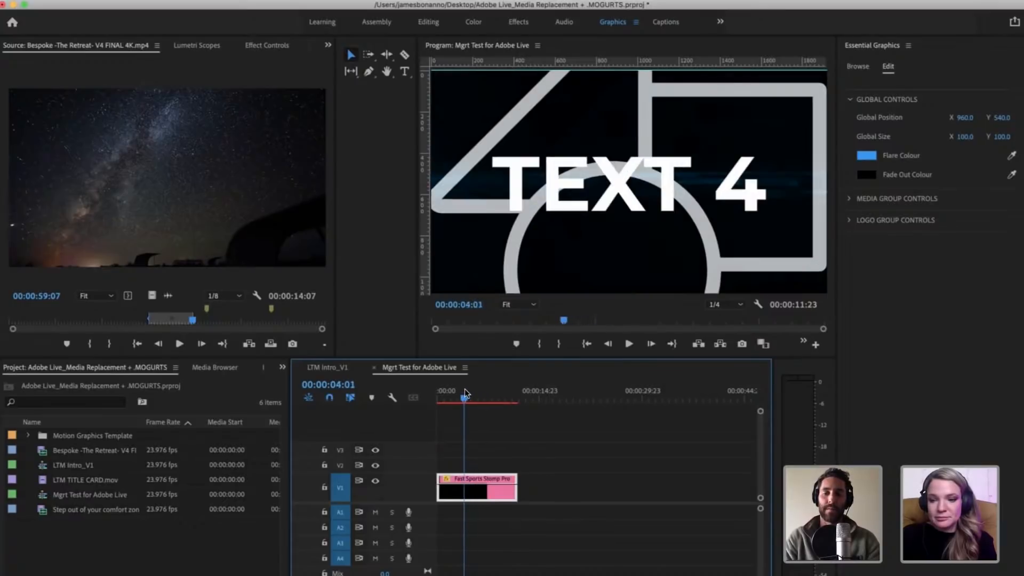
pyautogui.click(501, 432)
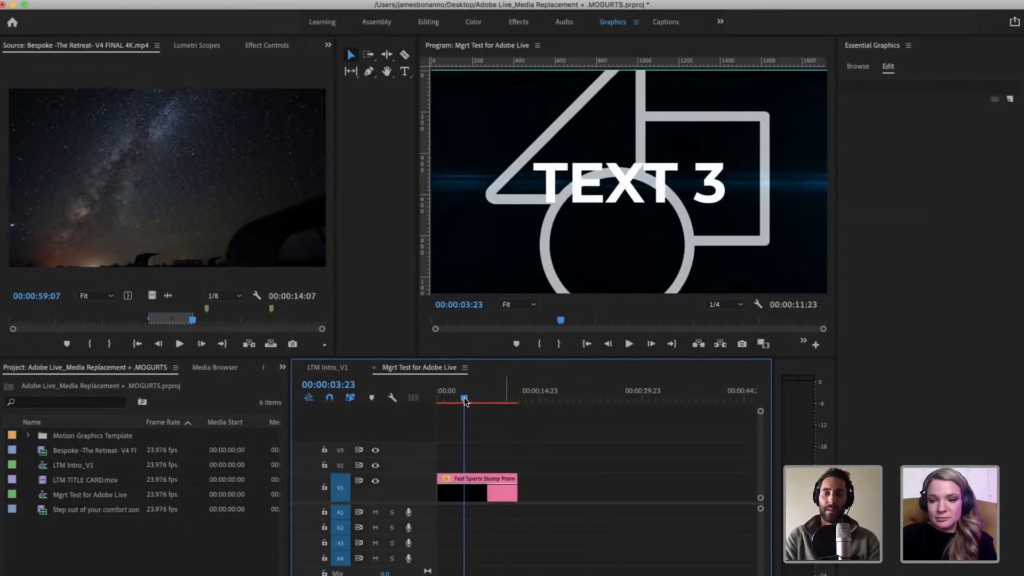
pyautogui.click(449, 396)
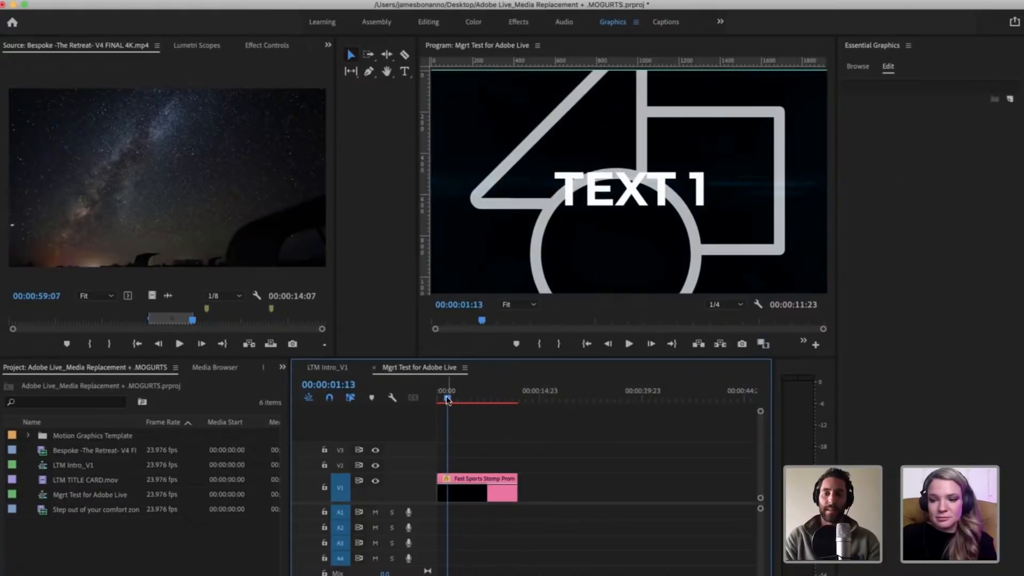
pyautogui.moveTo(449, 397); pyautogui.dragTo(454, 397)
pyautogui.click(489, 488)
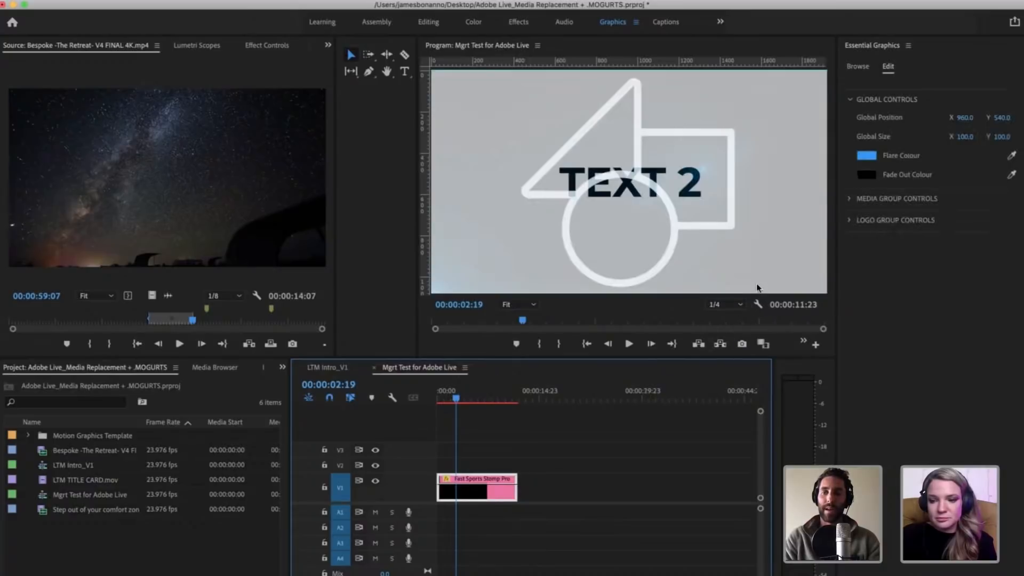
pyautogui.click(725, 304)
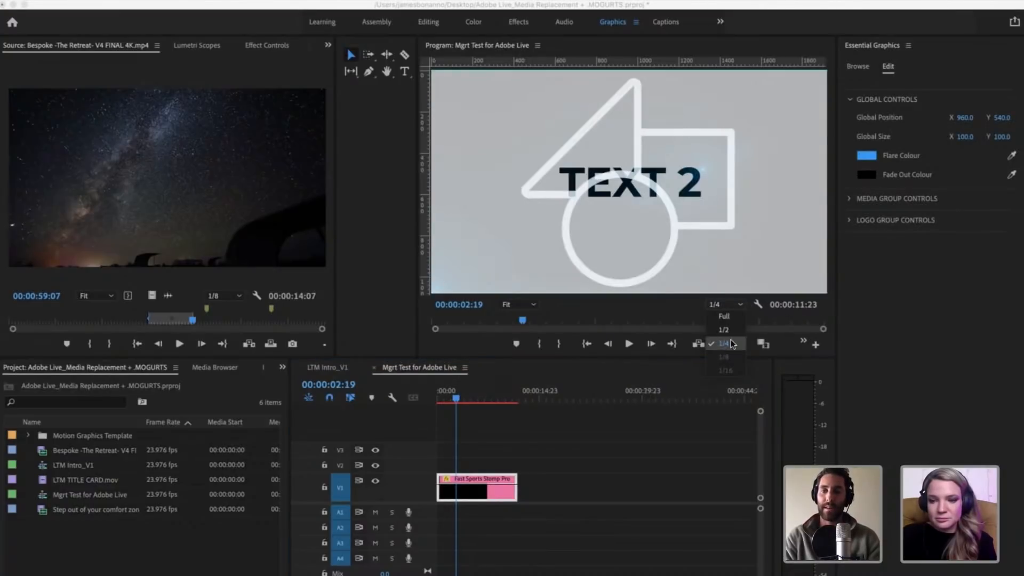
pyautogui.click(732, 344)
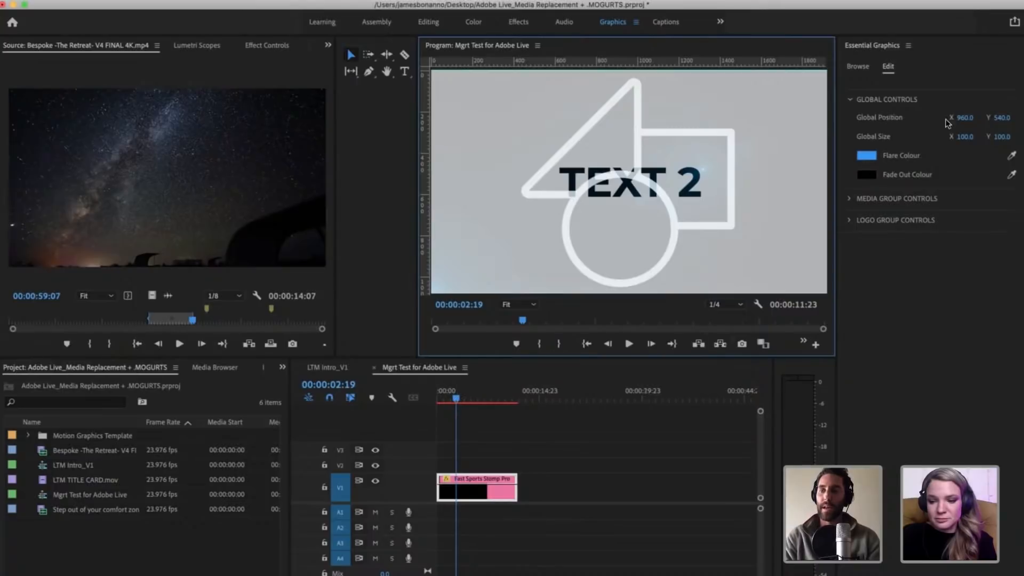
# Step: Try different Global Position and Global Size values on the template and undo the changes
pyautogui.click(969, 117)
pyautogui.write('929')
pyautogui.press('Return')
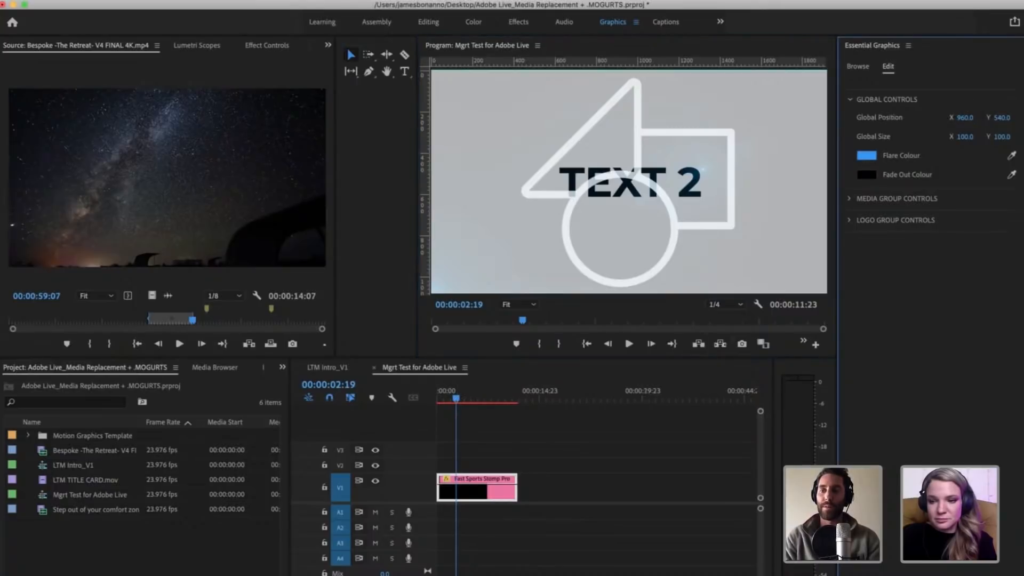
pyautogui.moveTo(964, 117); pyautogui.dragTo(969, 137)
pyautogui.press('super+z')
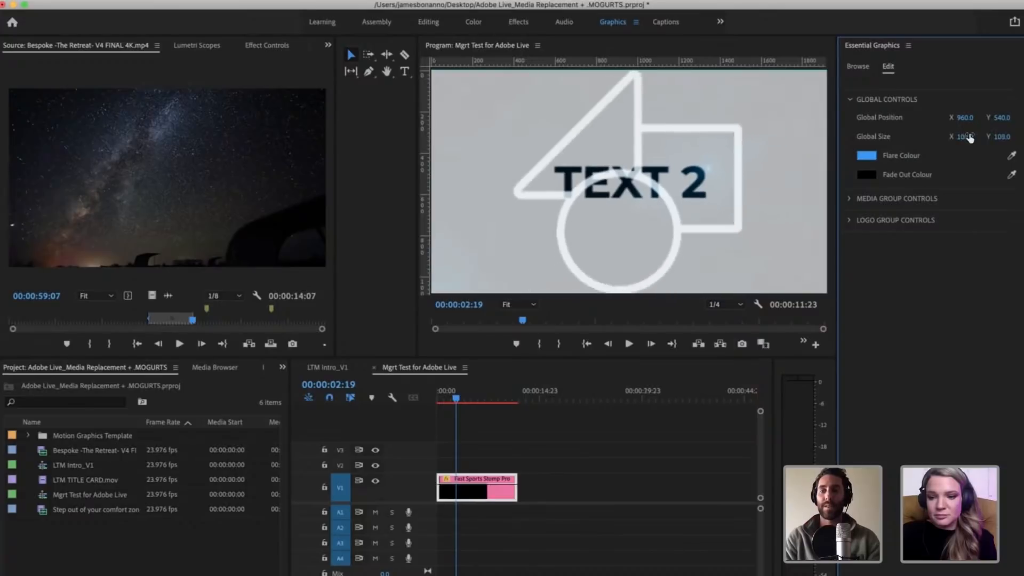
pyautogui.press('super+z')
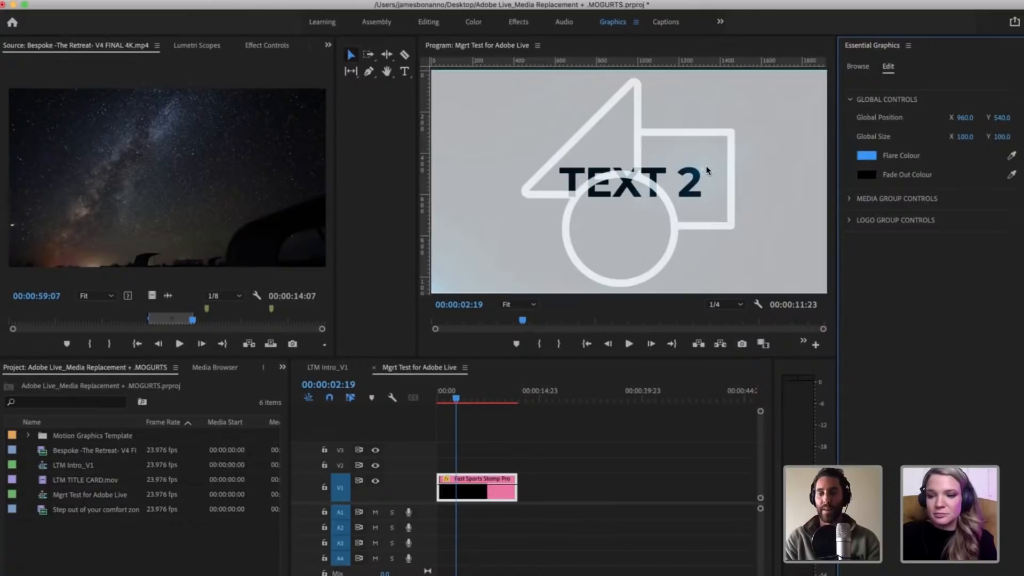
# Step: Scrub through the remaining text placeholders and stop at 00:00:09:00 to view the closing logo and flare
pyautogui.moveTo(458, 400); pyautogui.dragTo(483, 404)
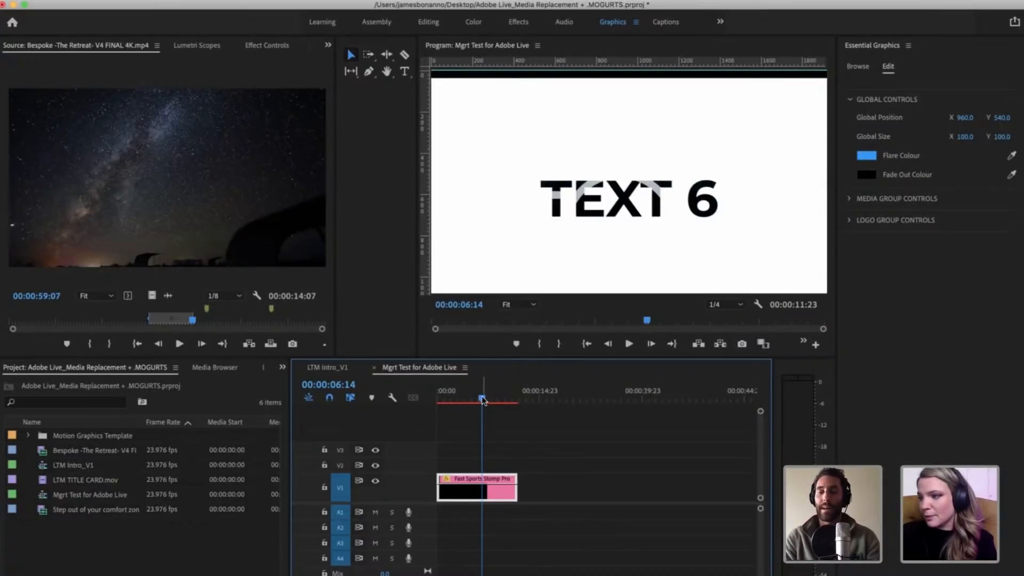
pyautogui.moveTo(483, 400); pyautogui.dragTo(453, 390)
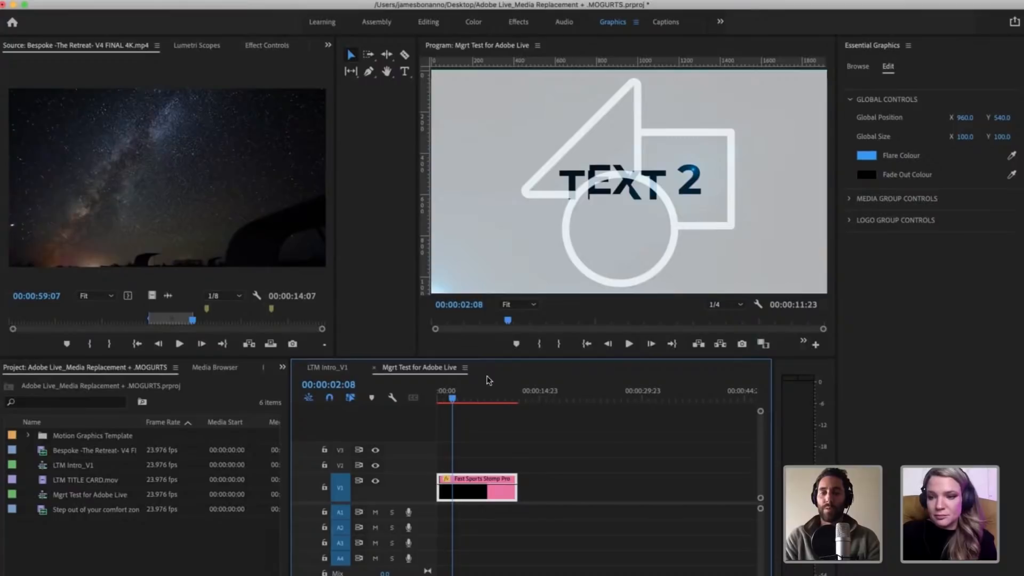
pyautogui.moveTo(480, 398); pyautogui.dragTo(485, 399)
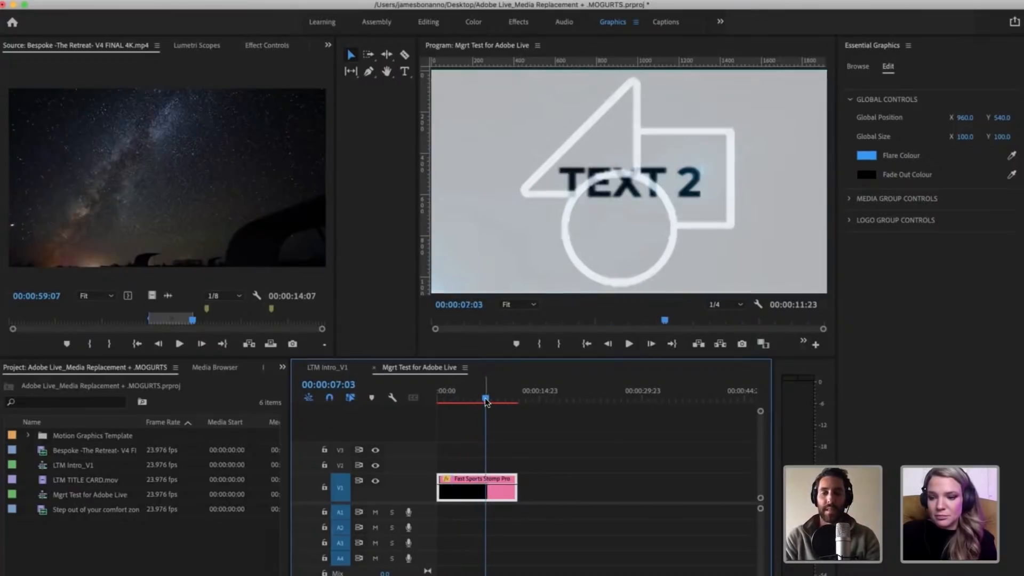
pyautogui.click(498, 399)
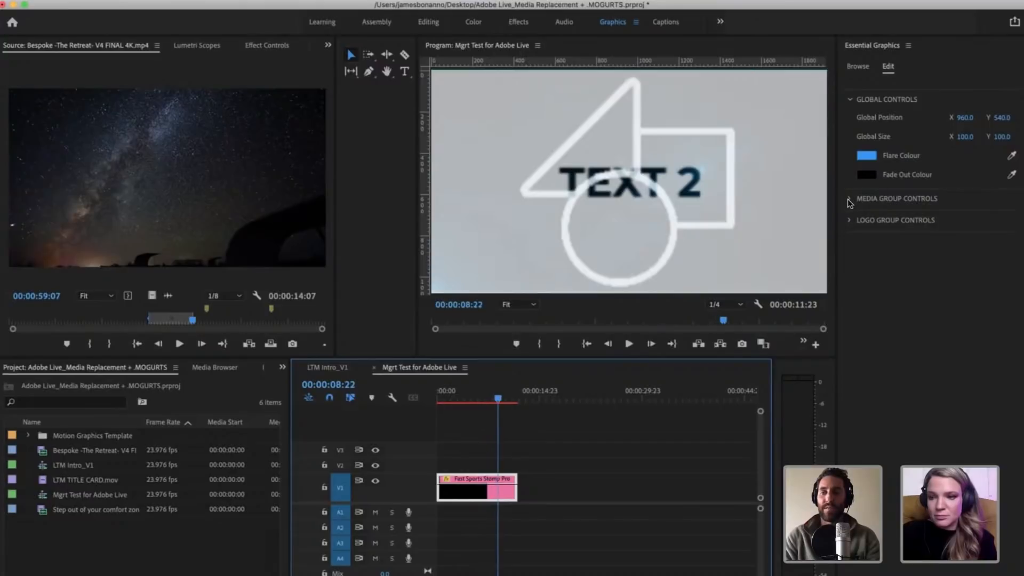
pyautogui.click(498, 400)
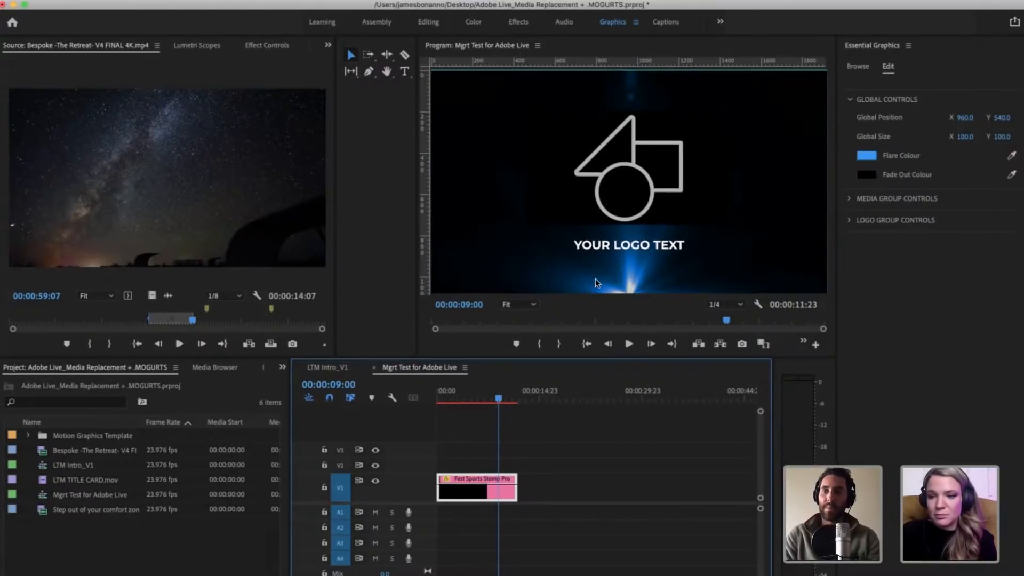
# Step: Try out other hues and shades for the Flare Colour and discard them
pyautogui.click(874, 159)
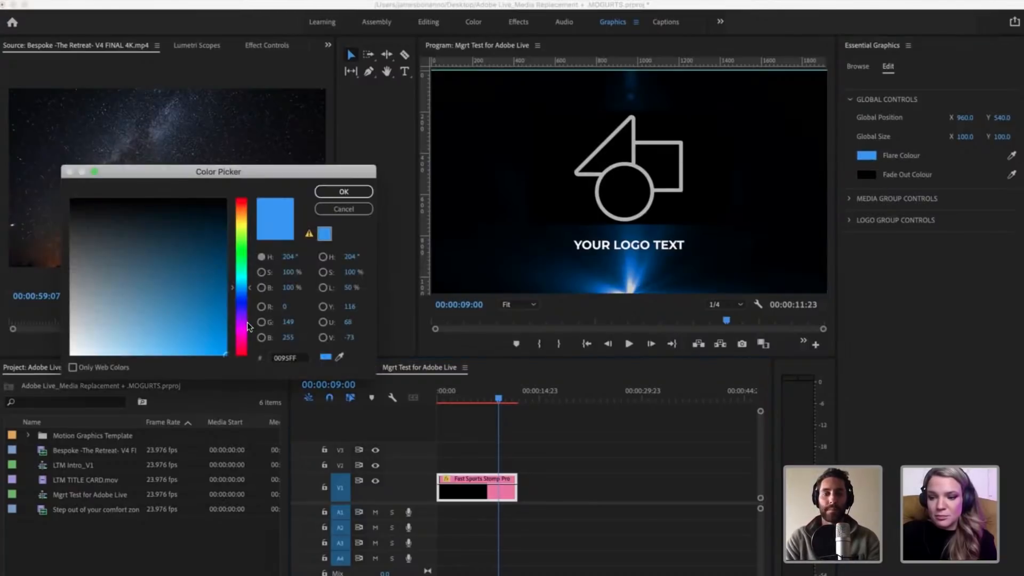
pyautogui.moveTo(246, 326); pyautogui.dragTo(238, 339)
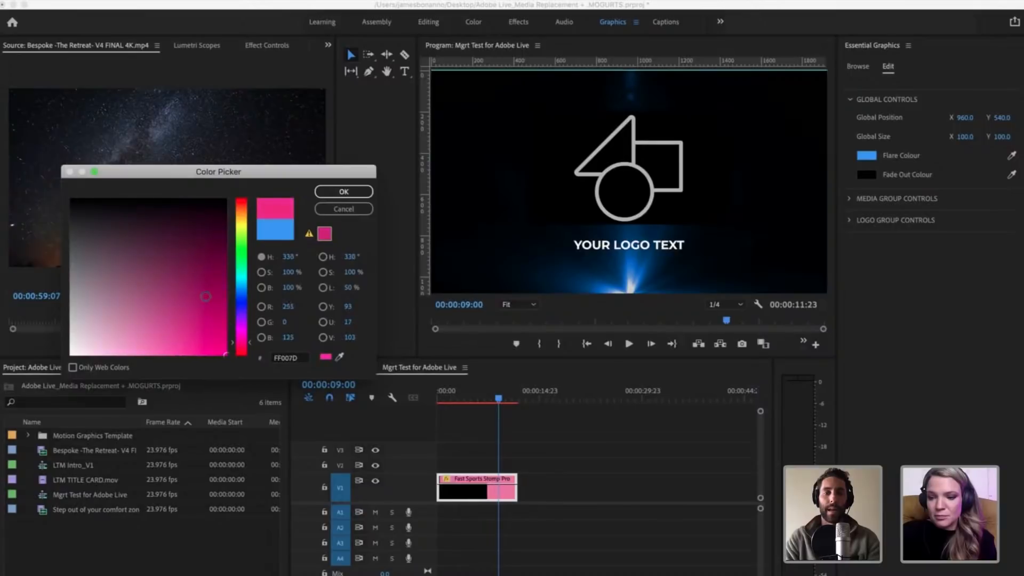
pyautogui.moveTo(206, 296)
pyautogui.mouseDown()
pyautogui.moveTo(188, 221)
pyautogui.moveTo(101, 318)
pyautogui.moveTo(108, 278)
pyautogui.mouseUp()
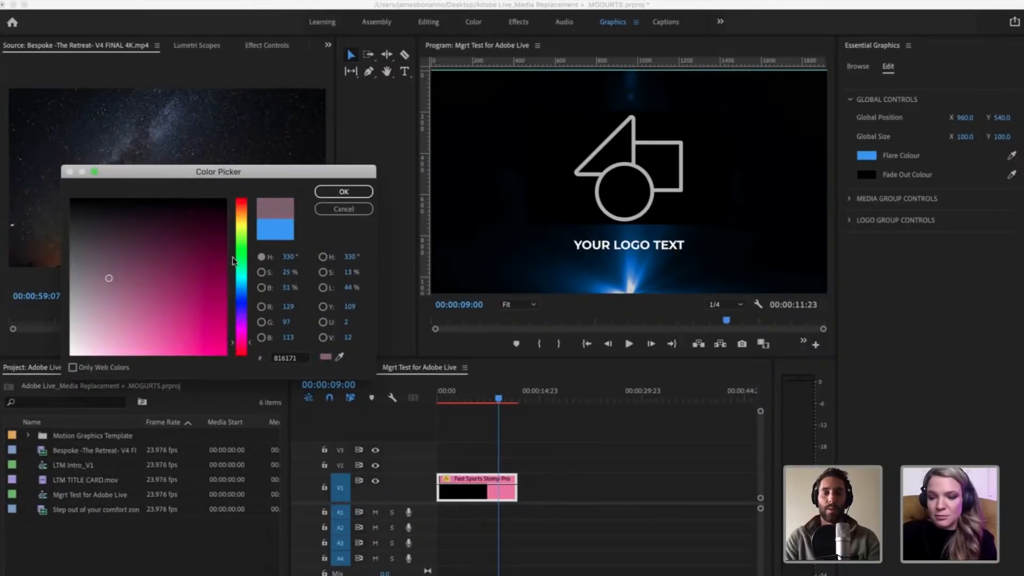
pyautogui.moveTo(240, 238); pyautogui.dragTo(242, 255)
pyautogui.click(336, 211)
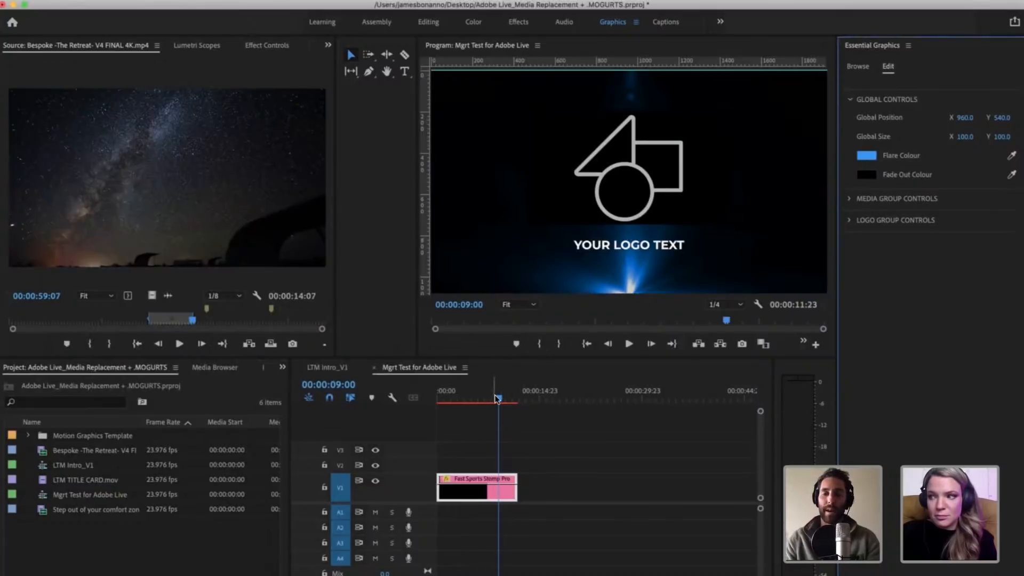
# Step: Expand the Media Group Controls, move the playhead to 00:00:00:19, and open the Group 1 settings
pyautogui.click(849, 200)
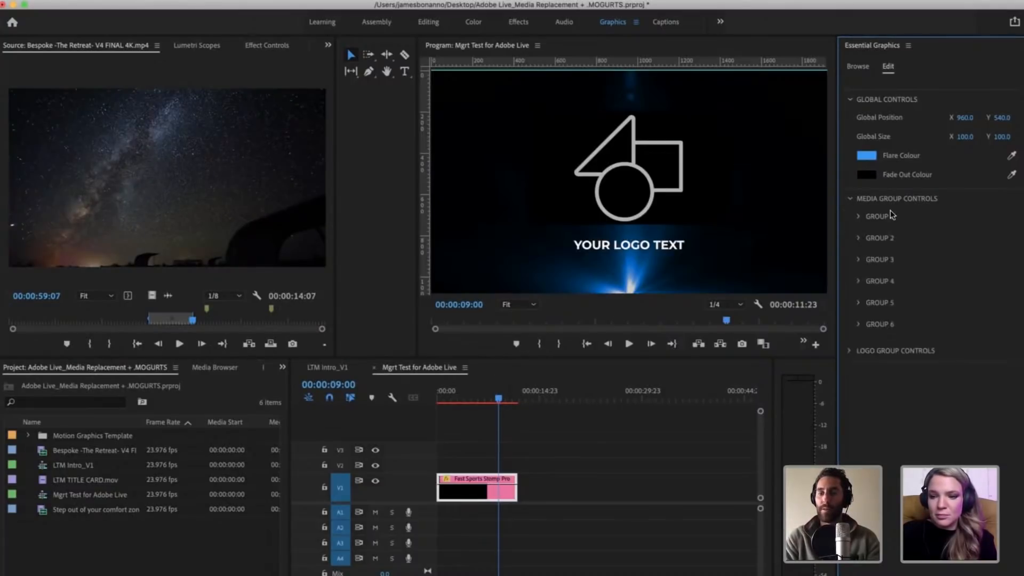
pyautogui.click(436, 392)
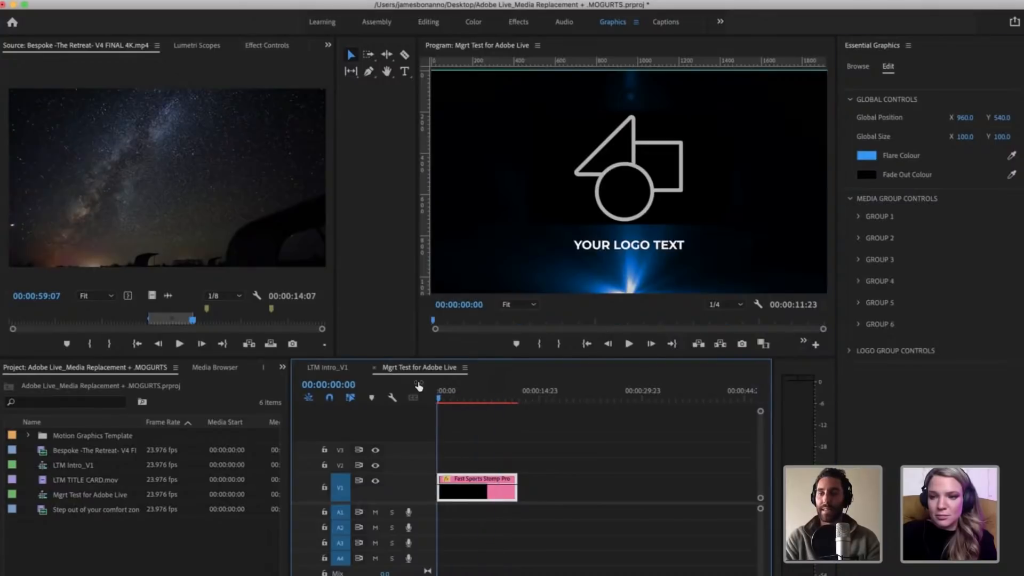
pyautogui.moveTo(457, 398); pyautogui.dragTo(442, 398)
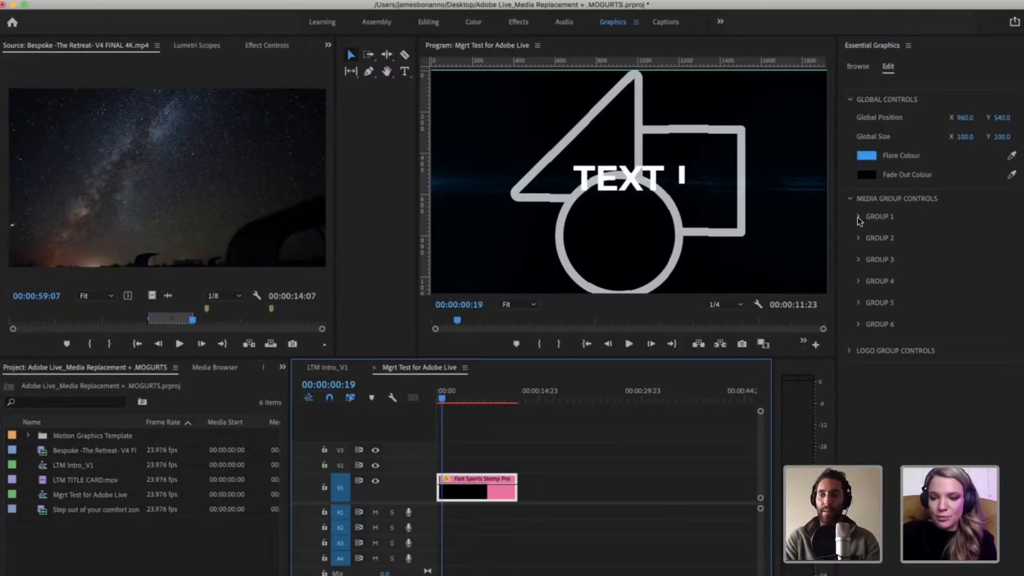
pyautogui.click(859, 217)
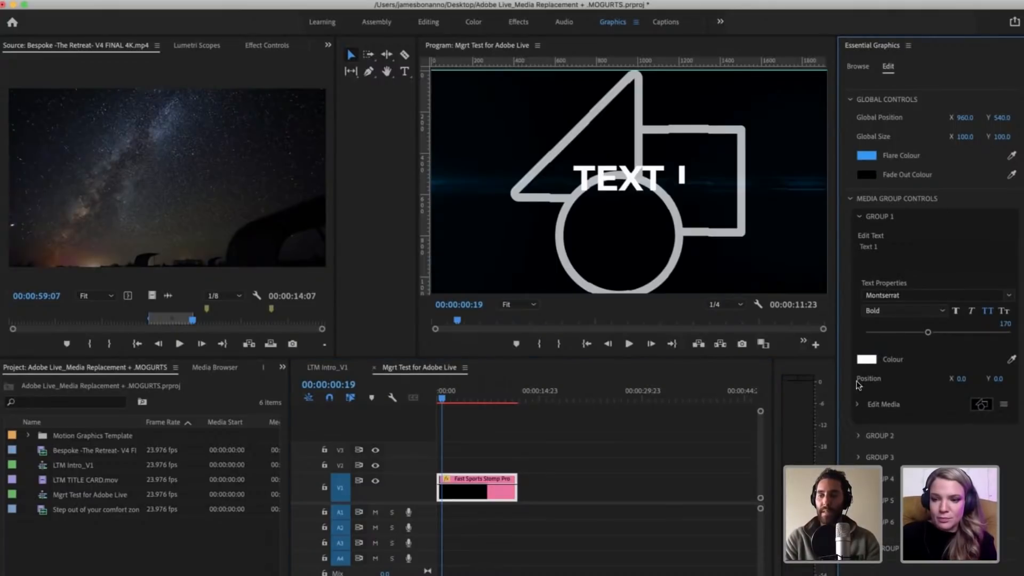
# Step: Replace the Group 1 placeholder text with the presenter's full name and apply it
pyautogui.click(882, 245)
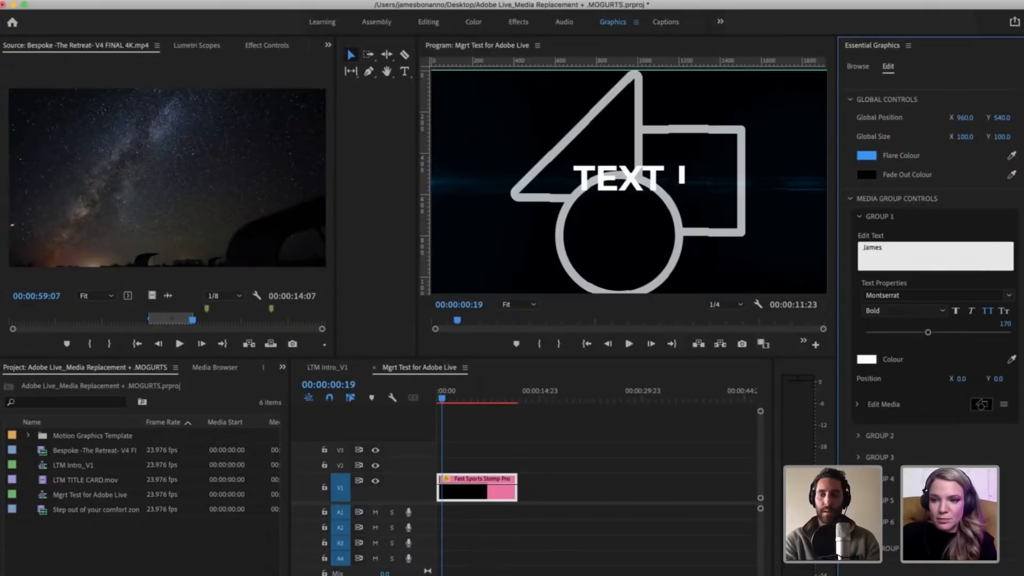
pyautogui.write('James Bonanno')
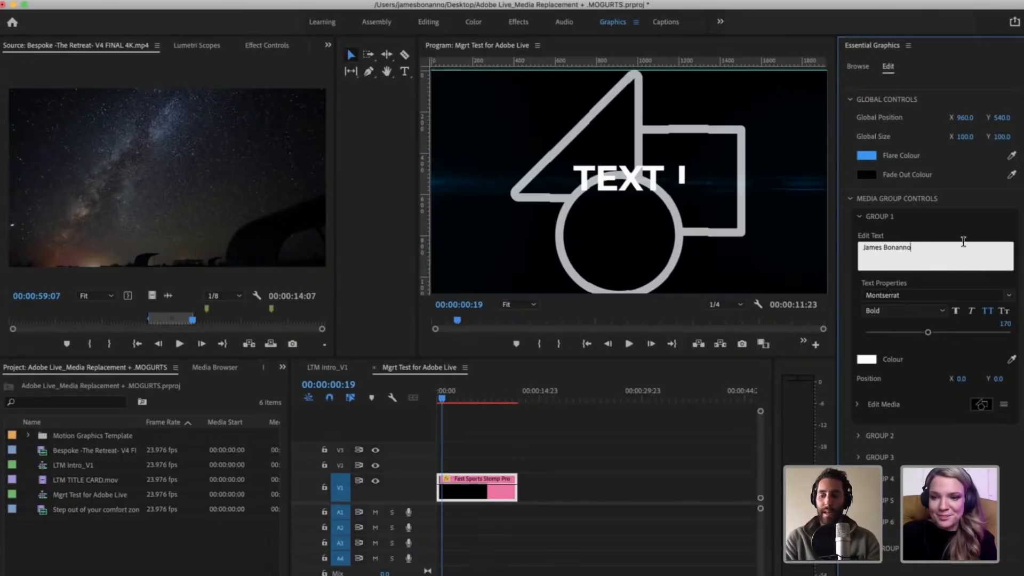
pyautogui.press('Return')
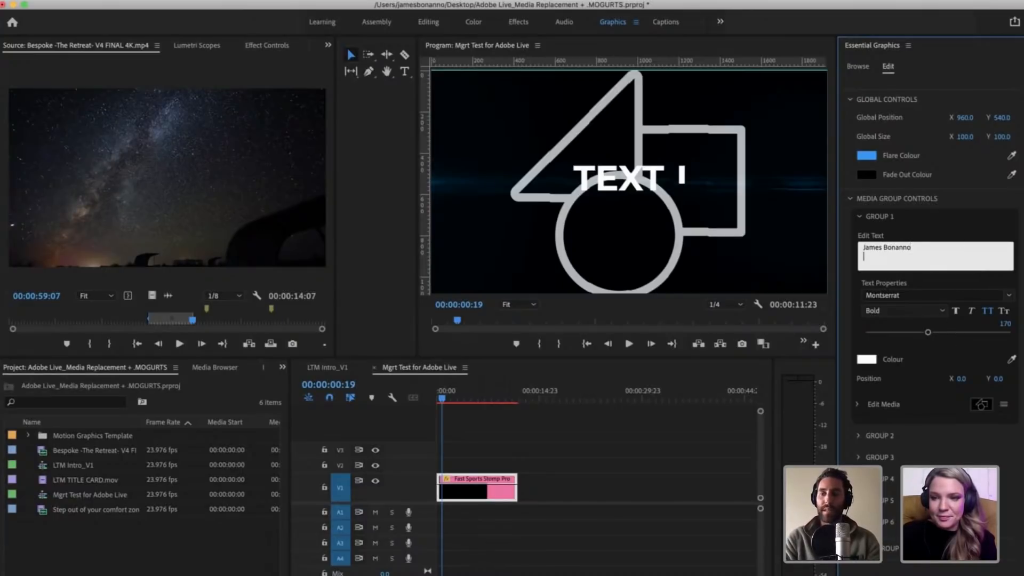
pyautogui.click(897, 288)
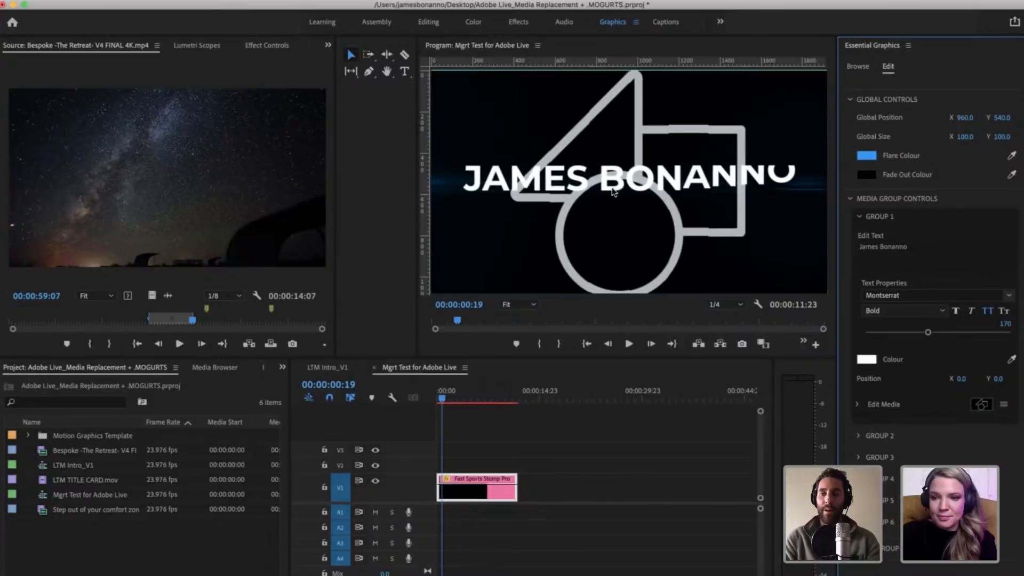
# Step: Replace the Group 1 text with "Leave The Map" and apply it
pyautogui.click(914, 244)
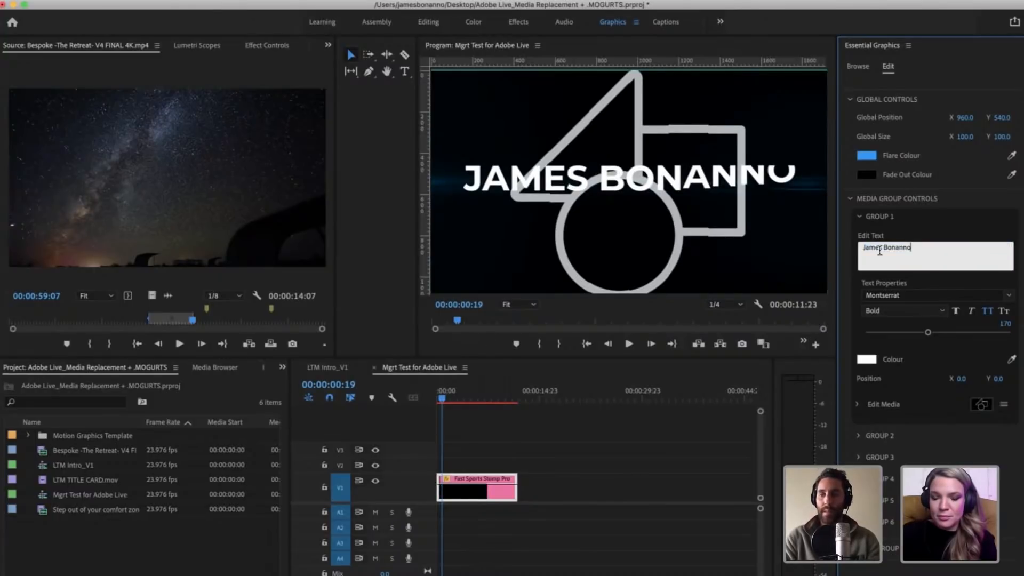
pyautogui.press('super+a')
pyautogui.write('Leave Tghe')
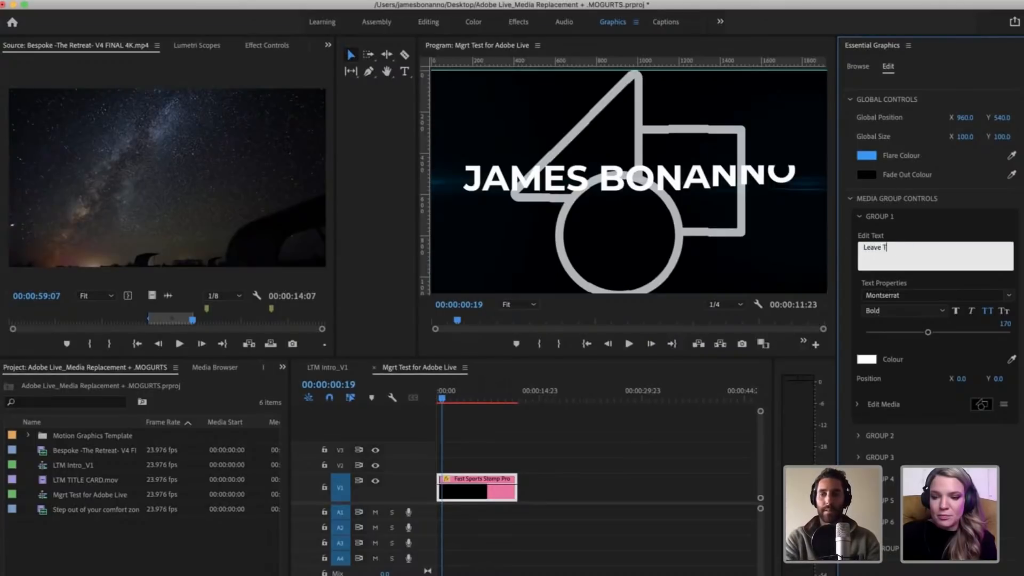
pyautogui.press('BackSpace')
pyautogui.write('he Map')
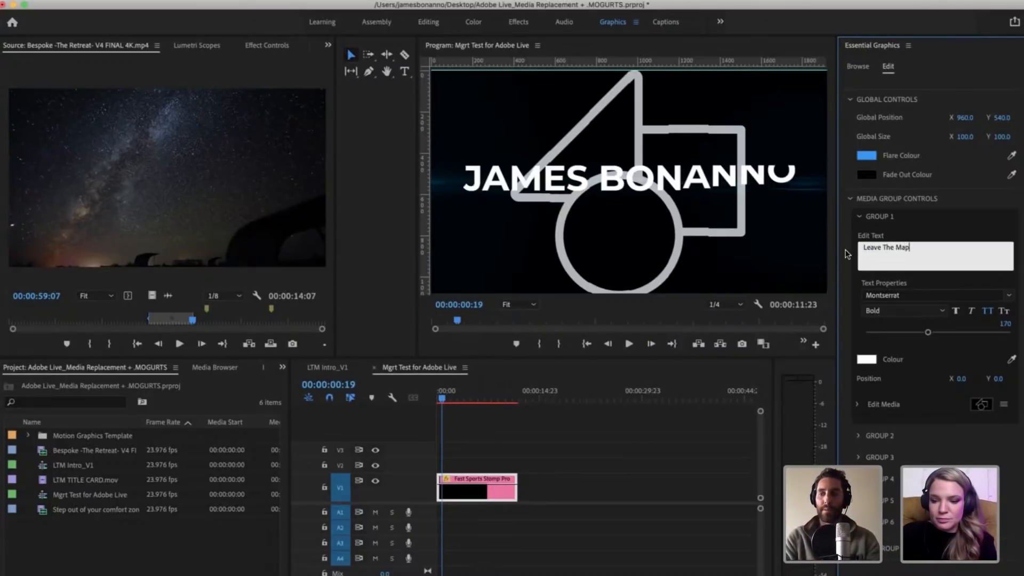
pyautogui.click(942, 277)
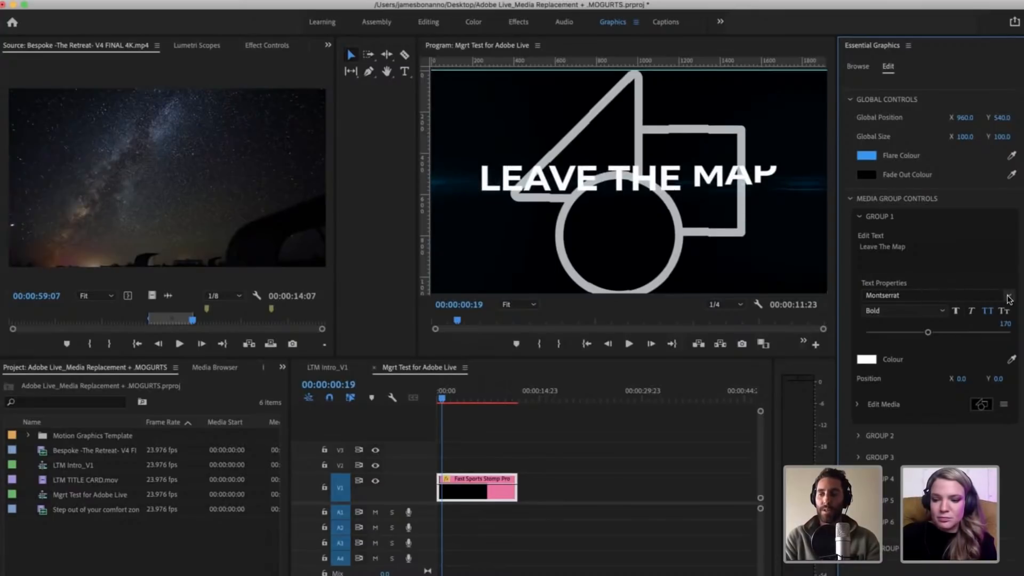
# Step: Change the font of the Group 1 text to Gobold
pyautogui.click(914, 295)
pyautogui.scroll(2, 875, 453)
pyautogui.scroll(-10, 878, 427)
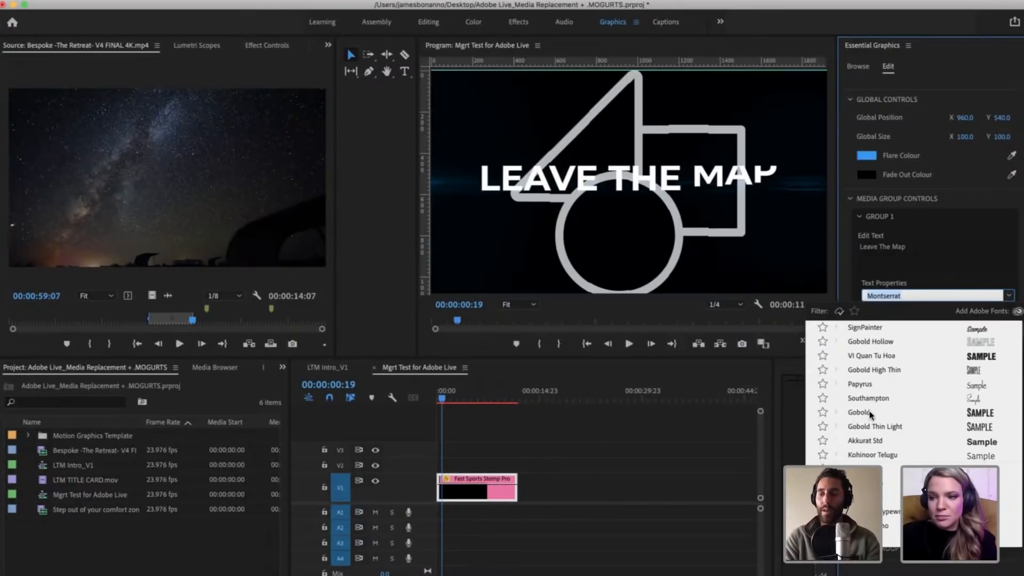
pyautogui.click(747, 204)
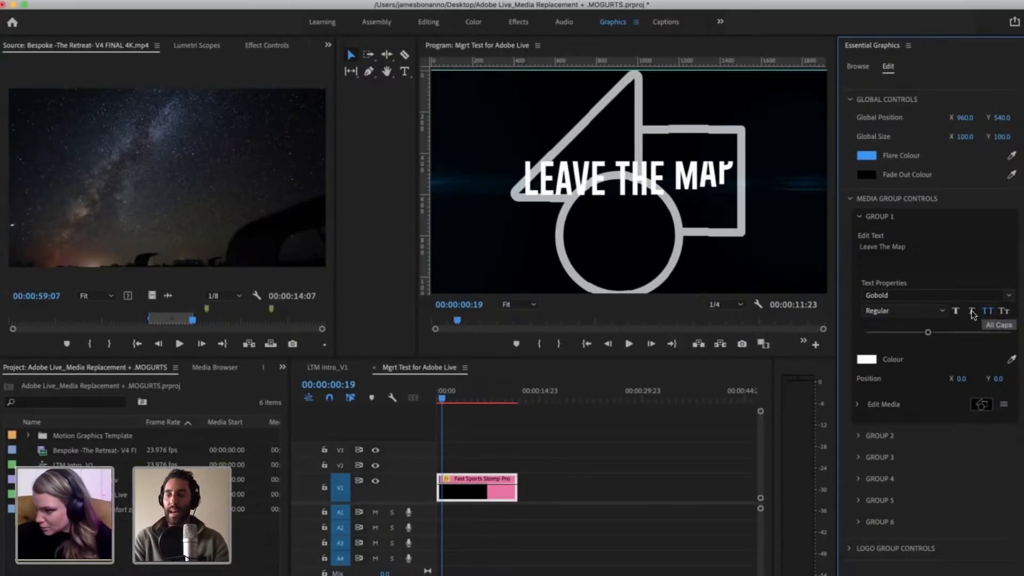
pyautogui.click(935, 312)
pyautogui.click(937, 314)
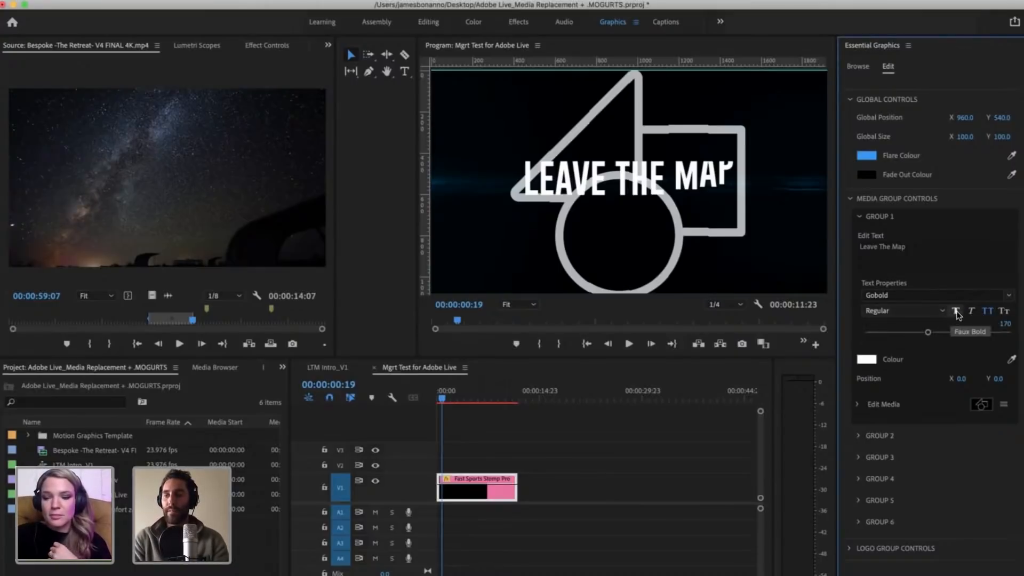
pyautogui.click(988, 311)
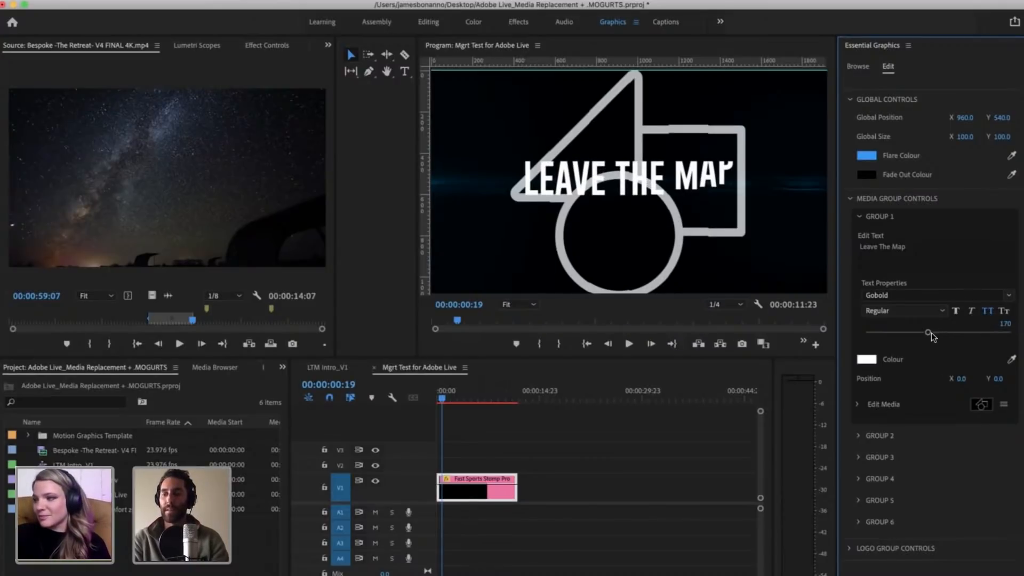
# Step: Try larger sizes for the Group 1 text and restore its size to 170
pyautogui.moveTo(928, 332); pyautogui.dragTo(957, 335)
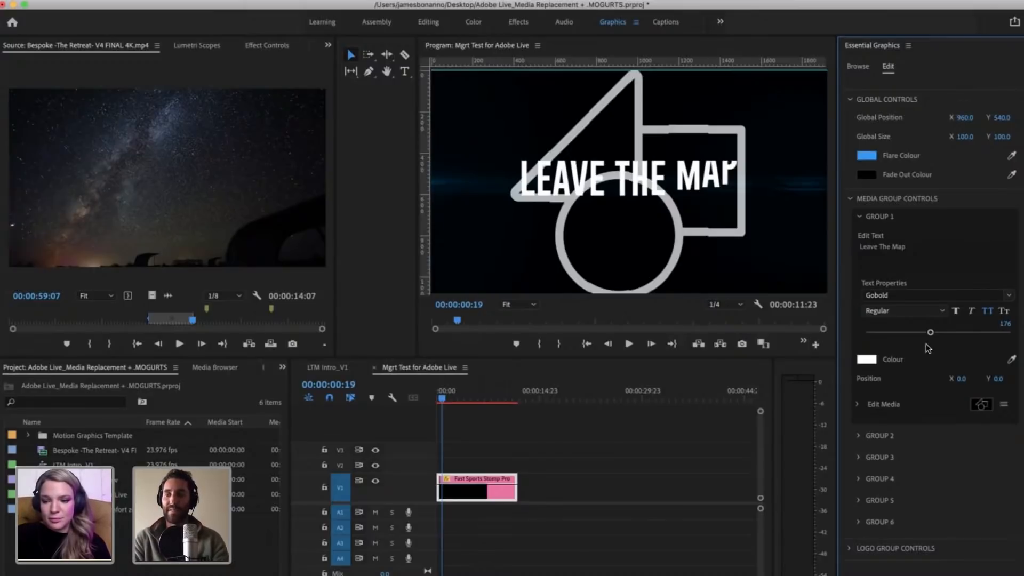
pyautogui.moveTo(930, 335)
pyautogui.mouseDown()
pyautogui.moveTo(978, 334)
pyautogui.moveTo(930, 323)
pyautogui.moveTo(940, 328)
pyautogui.mouseUp()
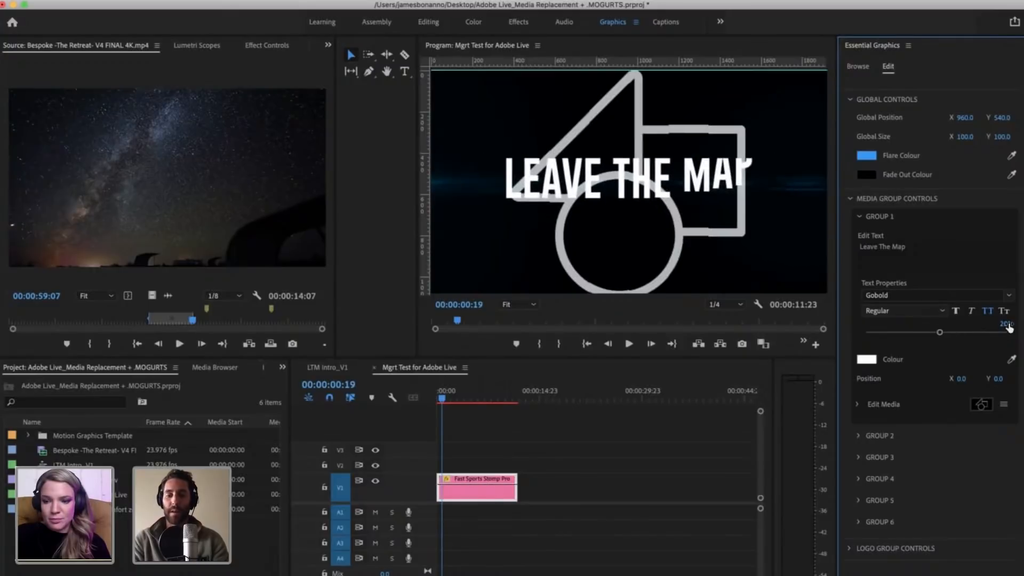
pyautogui.click(1001, 323)
pyautogui.write('170')
pyautogui.press('Return')
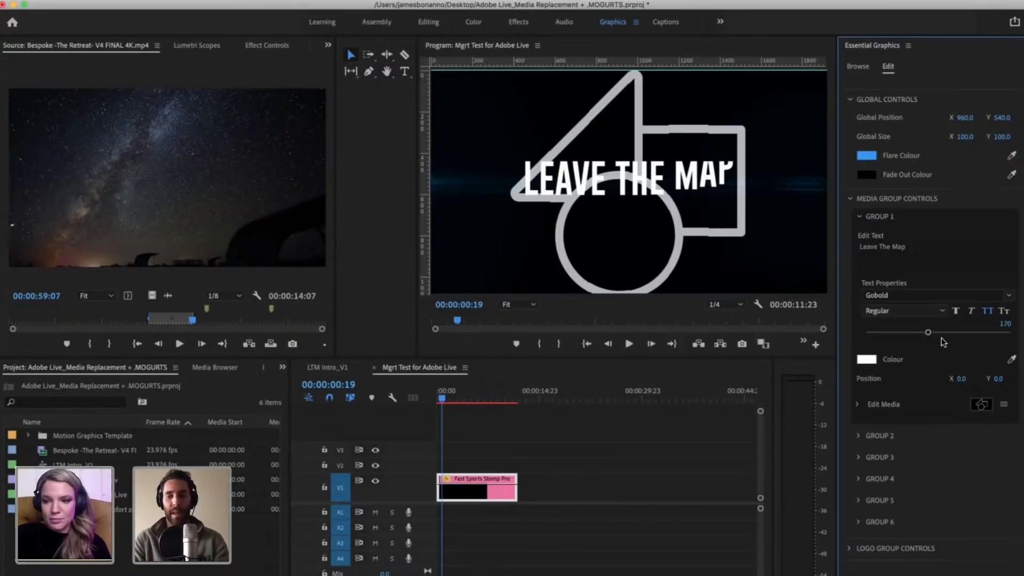
# Step: Dismiss the Group 1 colour settings without a change and show the Libraries in place of the project items
pyautogui.click(866, 359)
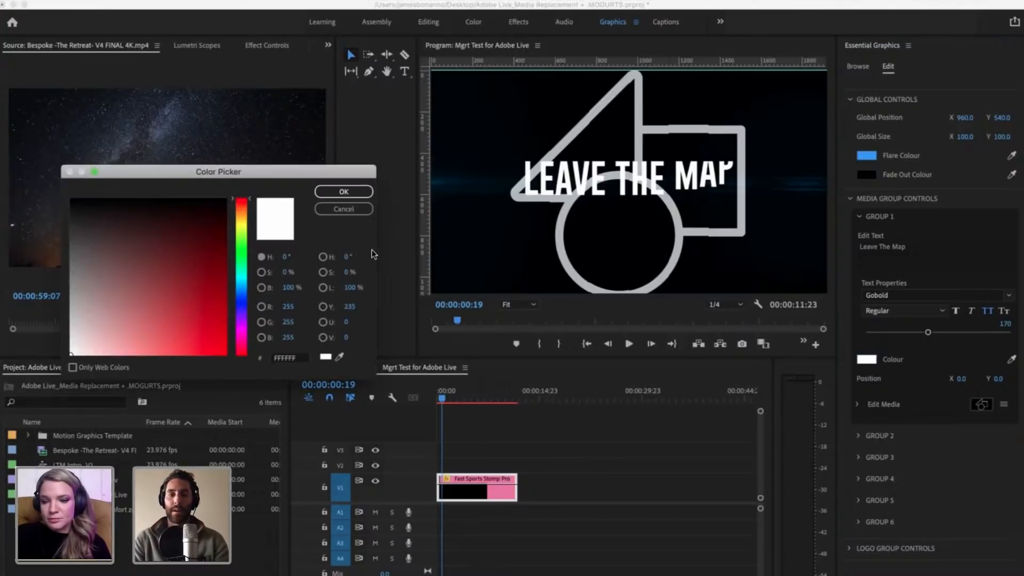
pyautogui.click(340, 210)
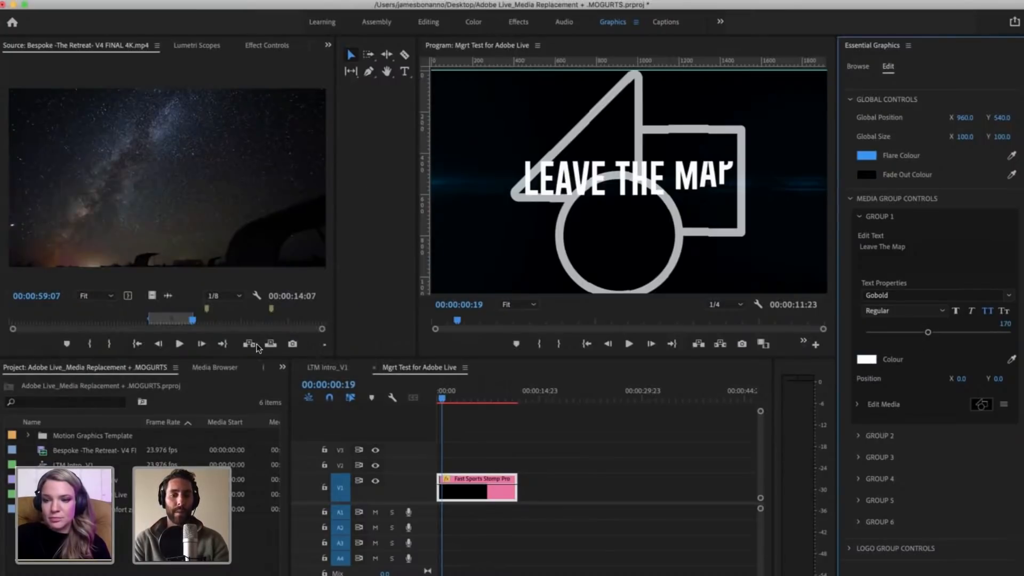
pyautogui.click(282, 367)
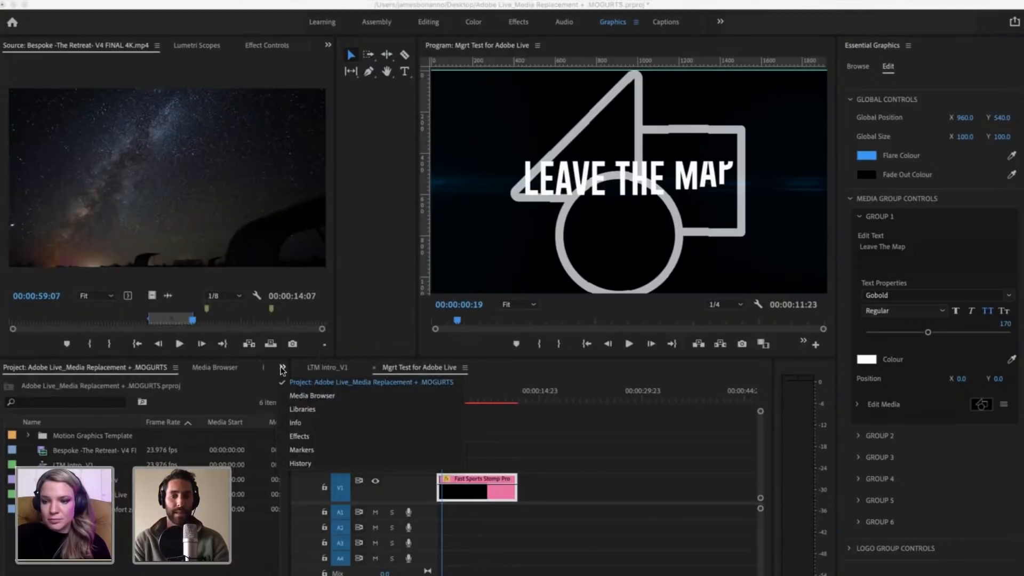
pyautogui.click(210, 430)
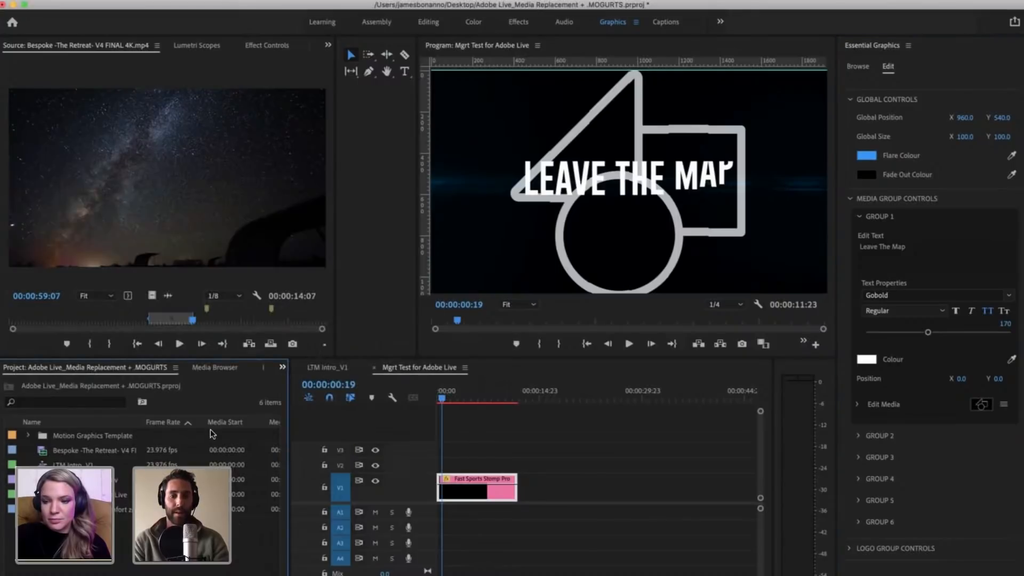
pyautogui.click(282, 367)
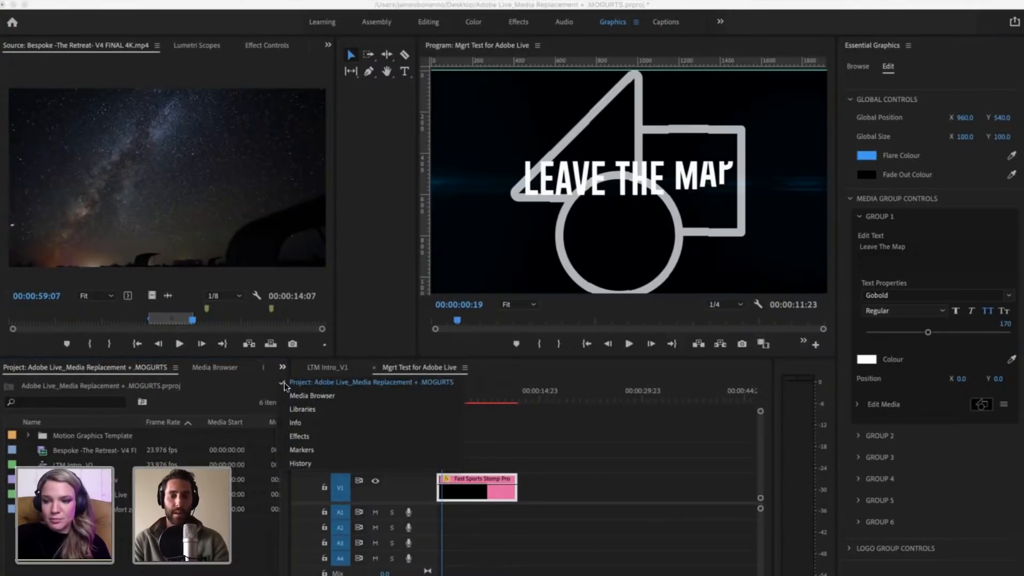
pyautogui.click(331, 409)
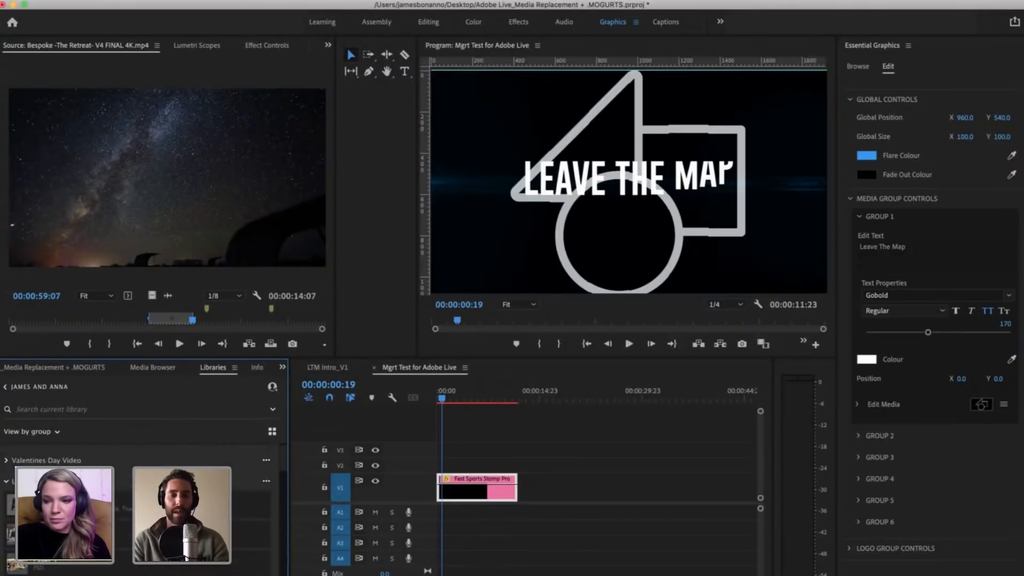
# Step: Find the saved colours in the library and sample the B1BBAF swatch as the Group 1 text colour
pyautogui.scroll(-5, 138, 507)
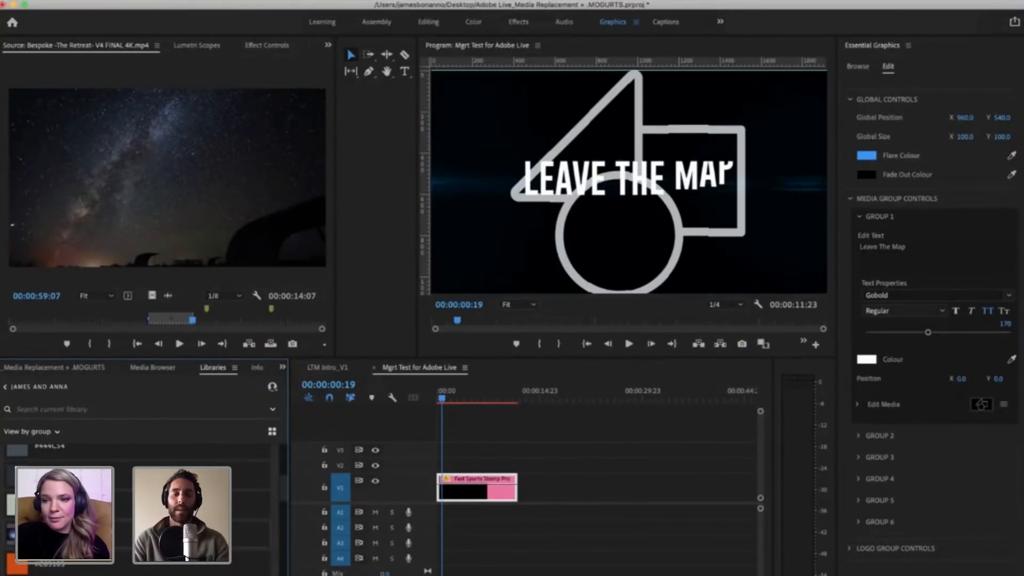
pyautogui.scroll(-2, 139, 510)
pyautogui.scroll(-1, 139, 509)
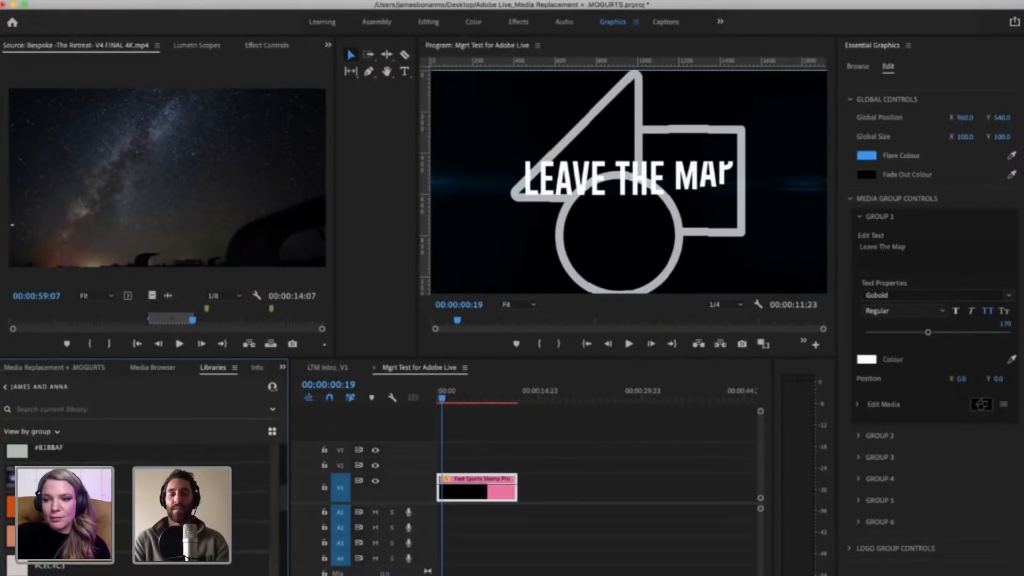
pyautogui.scroll(-3, 139, 509)
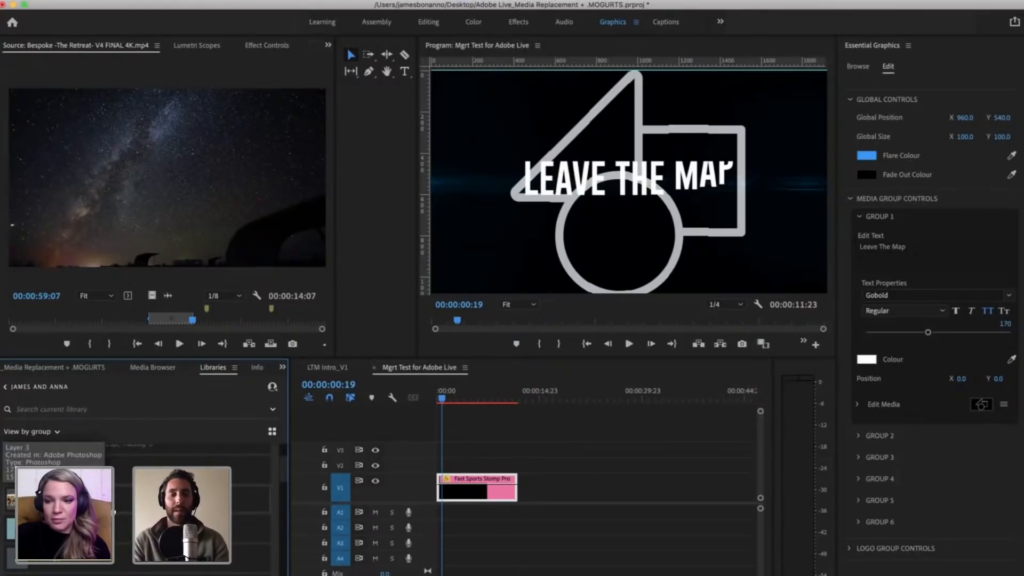
pyautogui.scroll(-2, 113, 511)
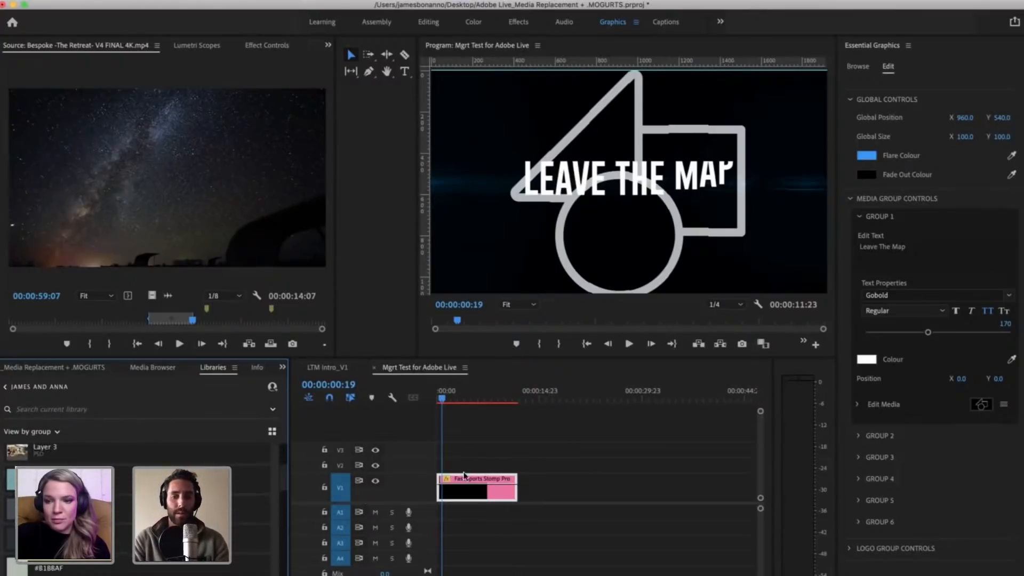
pyautogui.click(865, 359)
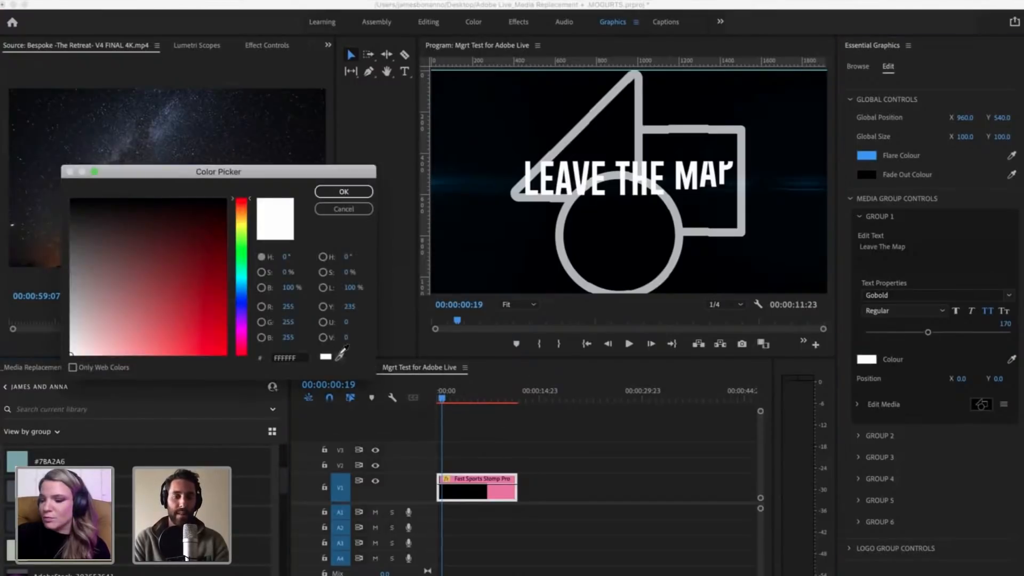
pyautogui.click(339, 356)
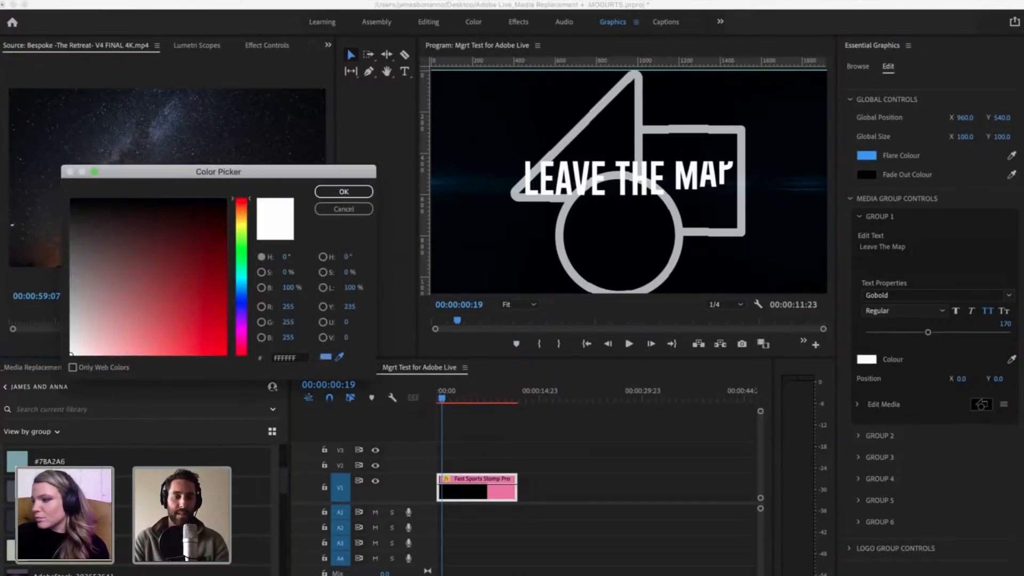
pyautogui.click(344, 192)
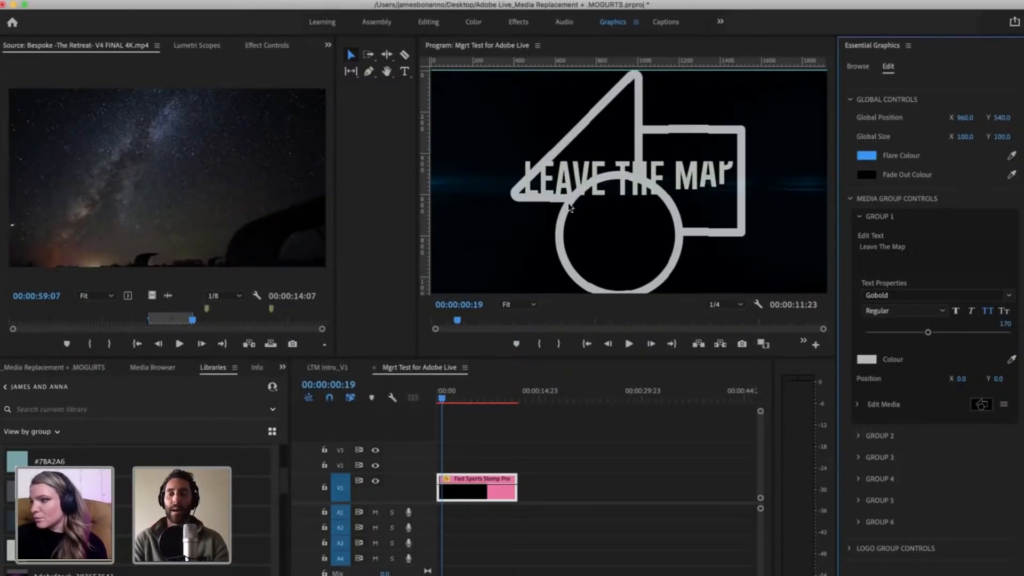
# Step: Try shifting the position of the Group 1 text and undo the change
pyautogui.click(858, 405)
pyautogui.click(858, 405)
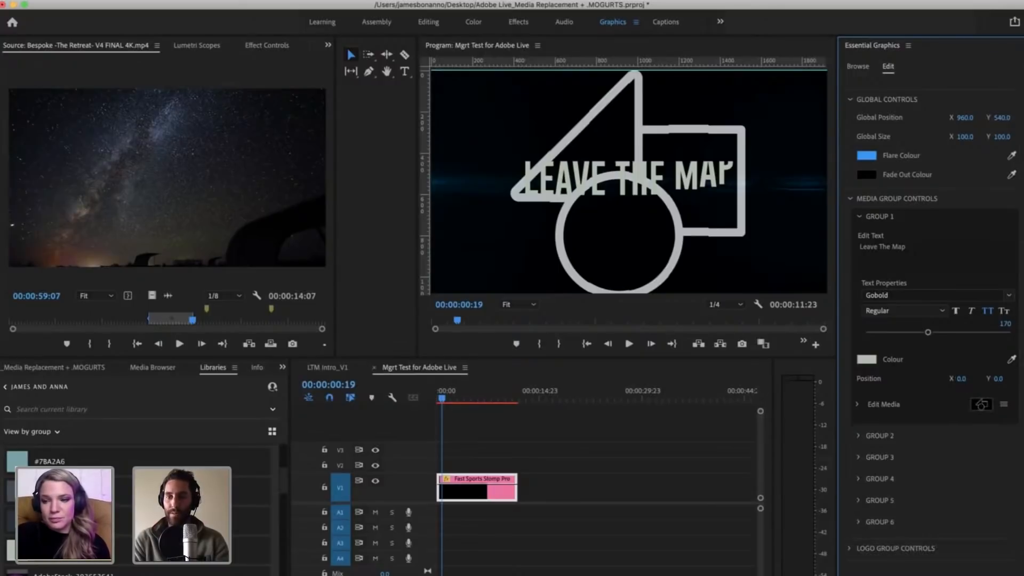
pyautogui.moveTo(961, 378); pyautogui.dragTo(1006, 380)
pyautogui.press('super+z')
pyautogui.press('super+z')
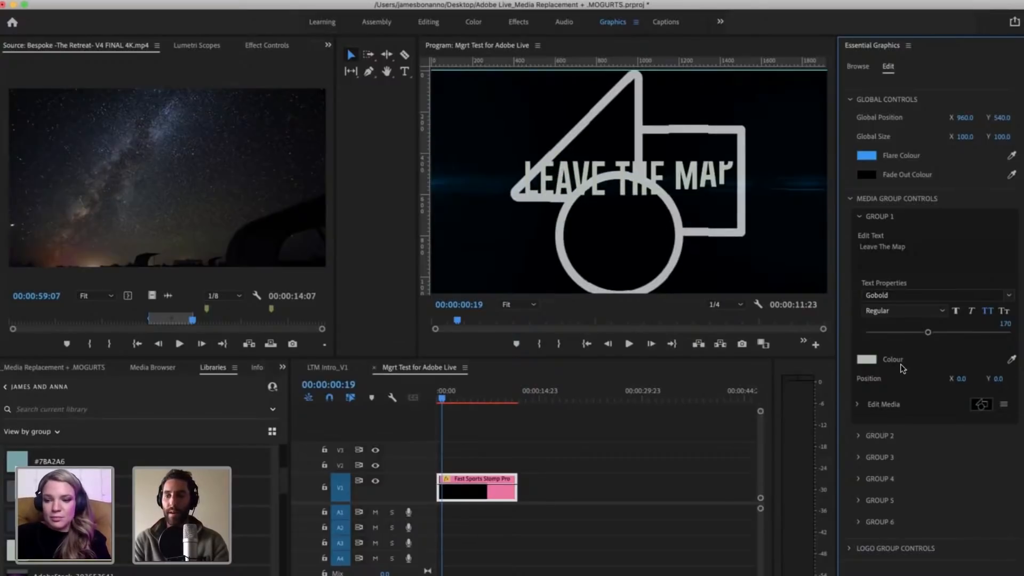
# Step: Expand the Edit Media settings of Group 1 and move the playhead to 00:00:00:15
pyautogui.click(858, 406)
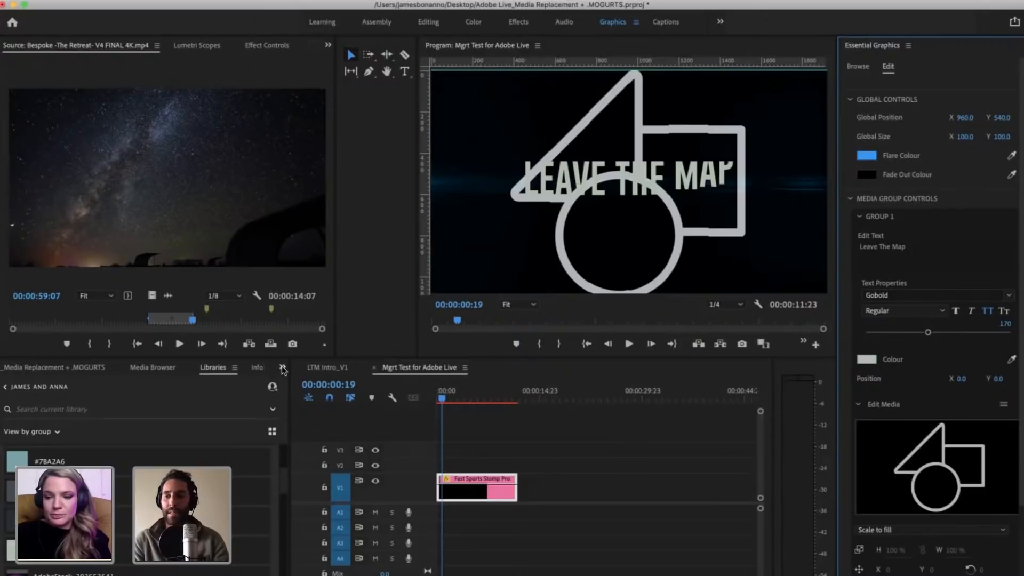
pyautogui.scroll(-2, 959, 469)
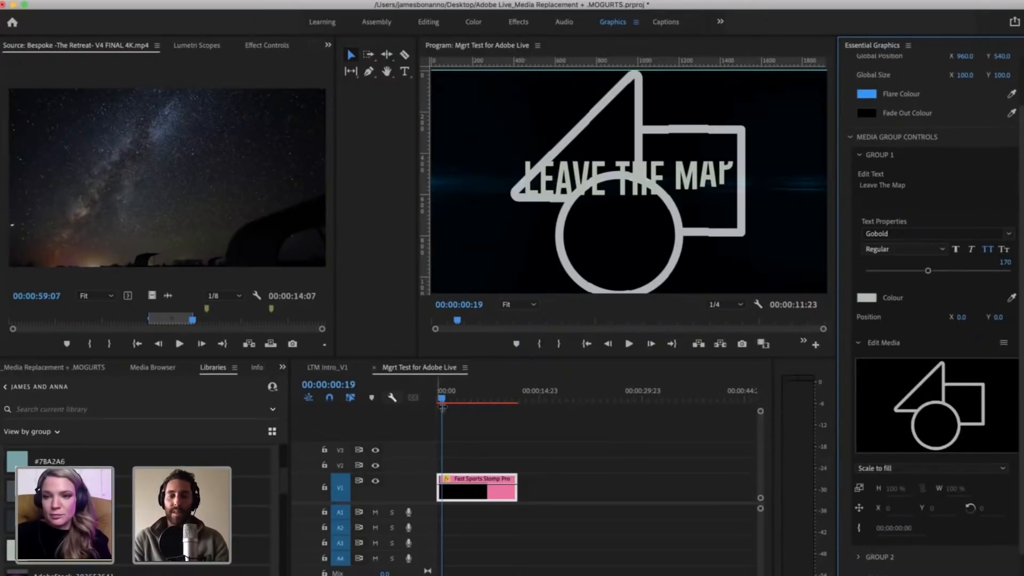
pyautogui.click(441, 401)
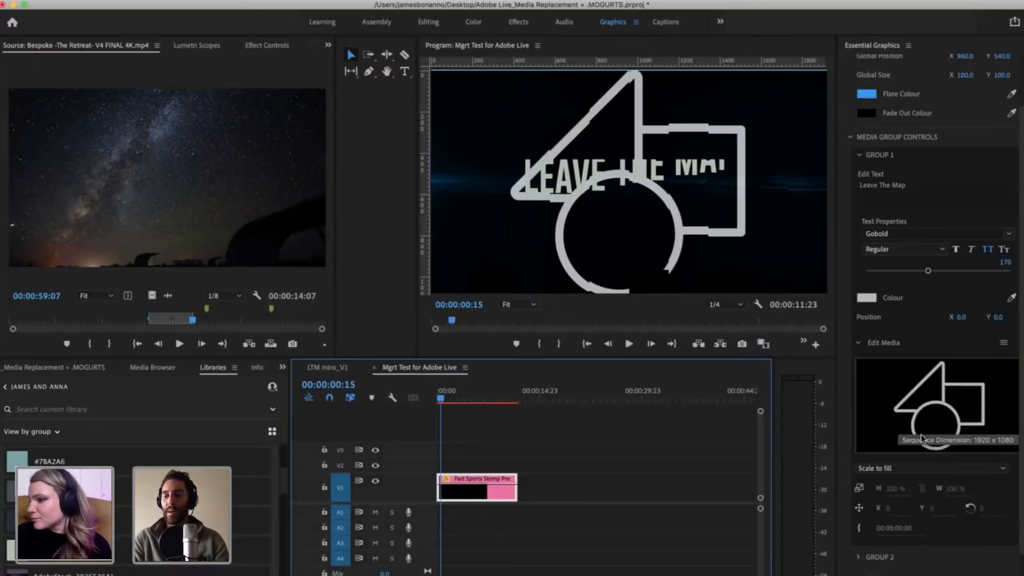
# Step: Return to the project items and start a media import from the Clips for Adobe Live folder on the Desktop
pyautogui.click(282, 368)
pyautogui.click(346, 382)
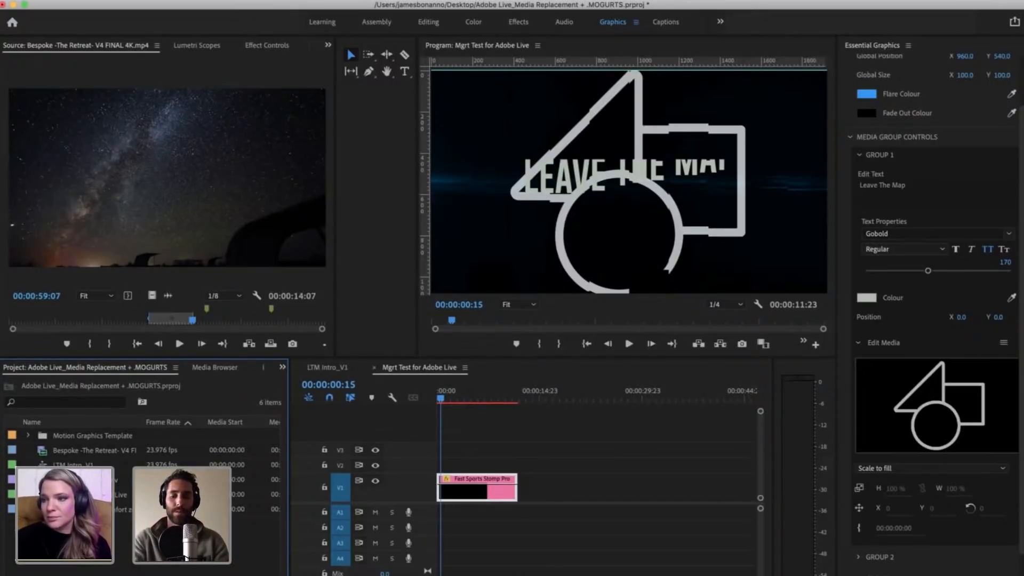
pyautogui.press('super+i')
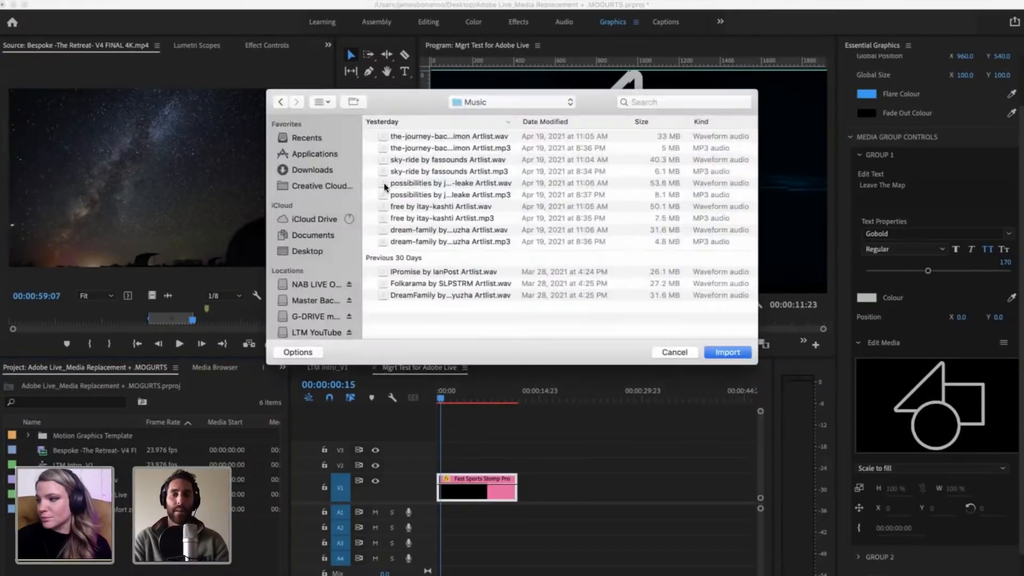
pyautogui.click(305, 252)
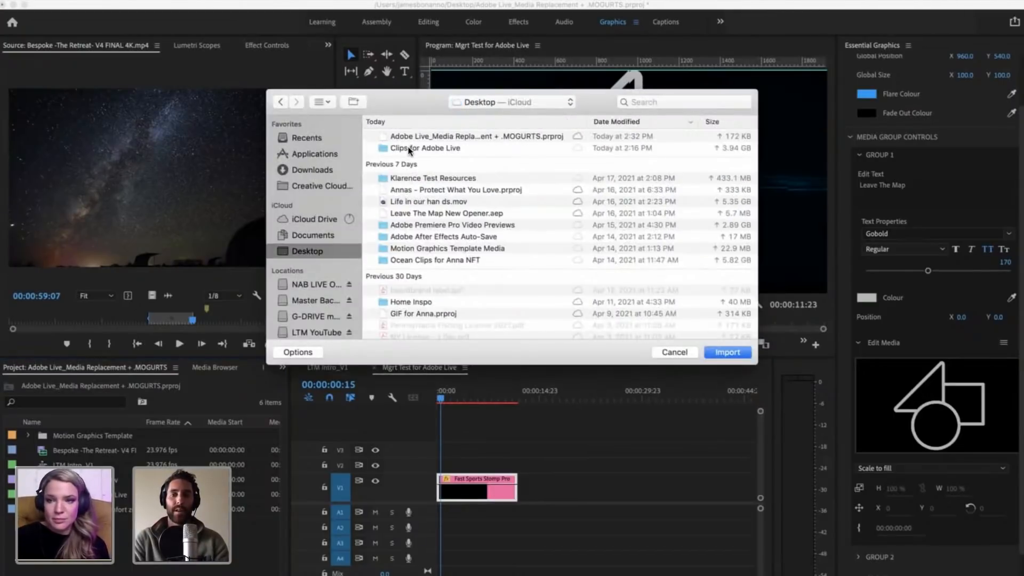
pyautogui.click(384, 150)
pyautogui.doubleClick(384, 149)
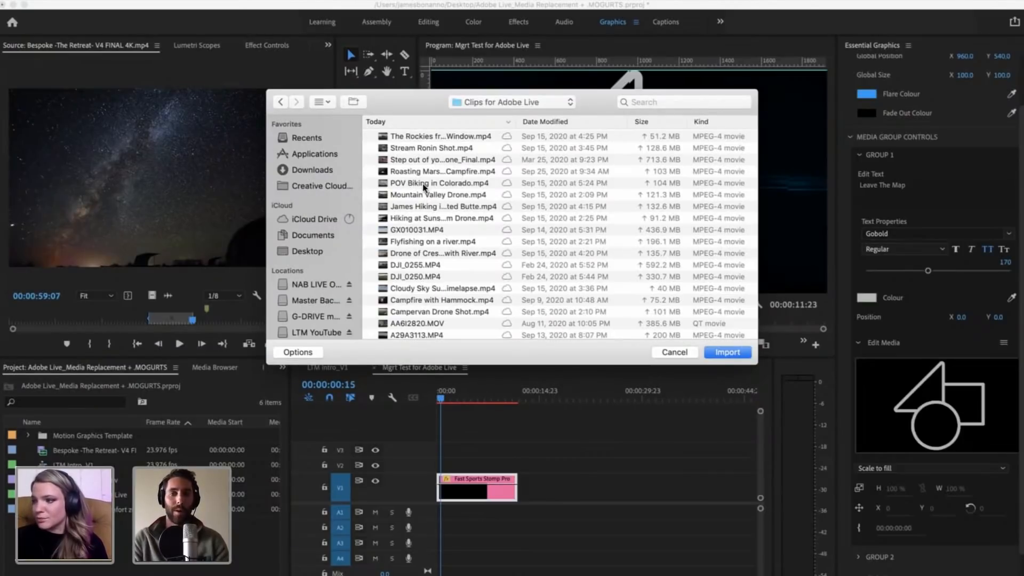
# Step: Select DJI_0250.MP4 among the clips to import and preview its footage
pyautogui.click(404, 173)
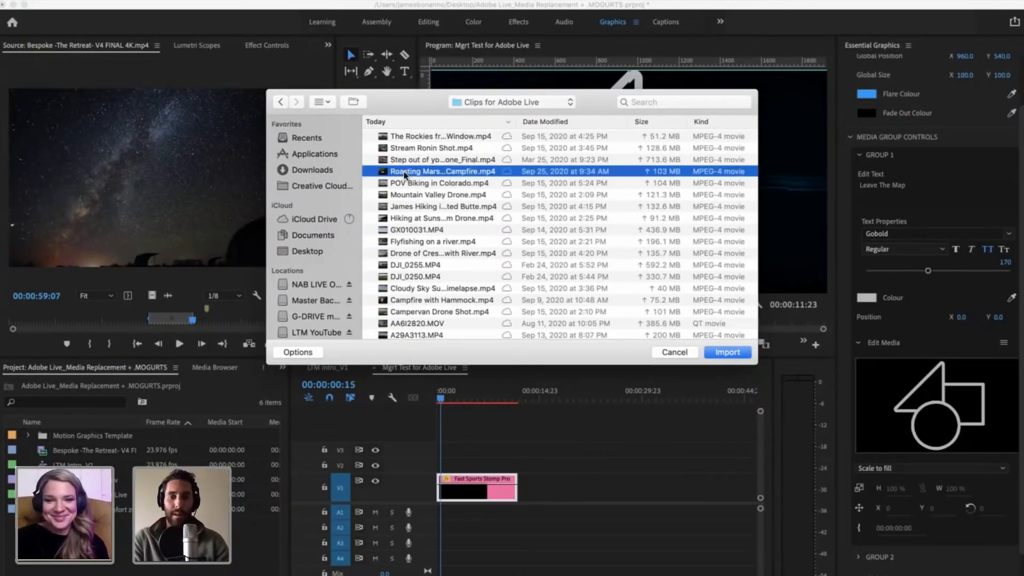
pyautogui.click(410, 277)
pyautogui.press('space')
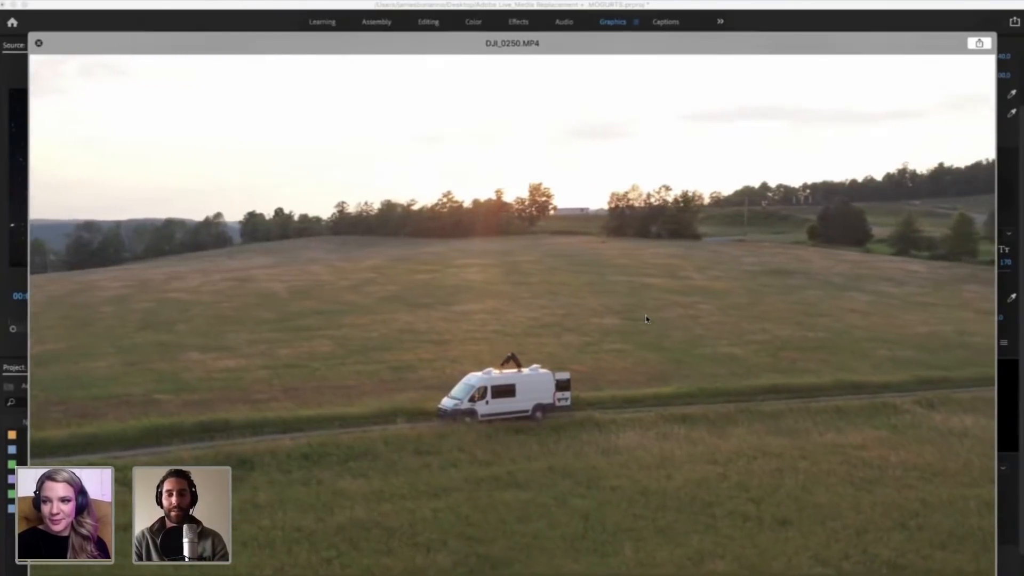
# Step: Close the footage preview, import DJI_0250.MP4 into the project, and open the clip in the Source monitor
pyautogui.press('space')
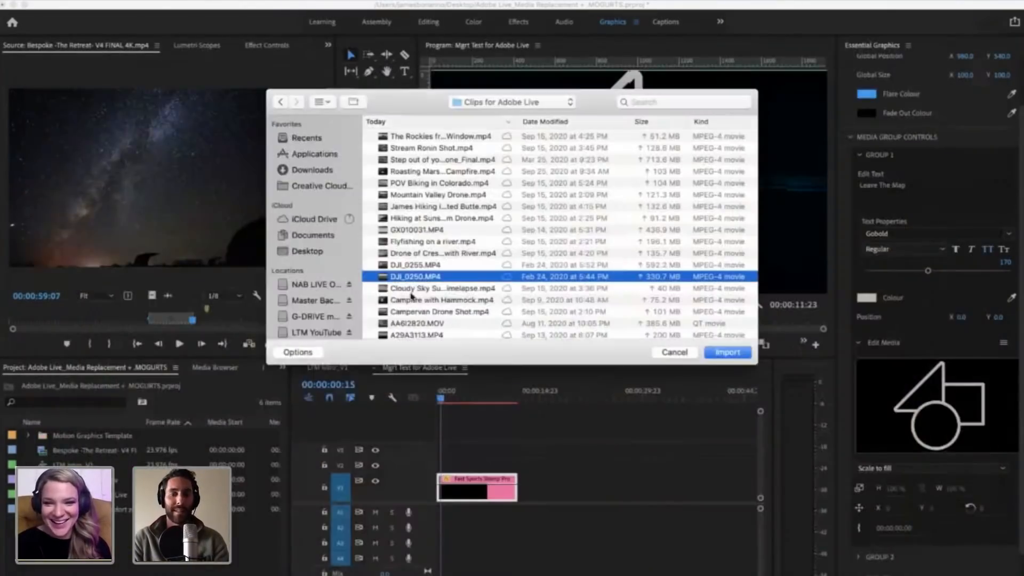
pyautogui.click(744, 350)
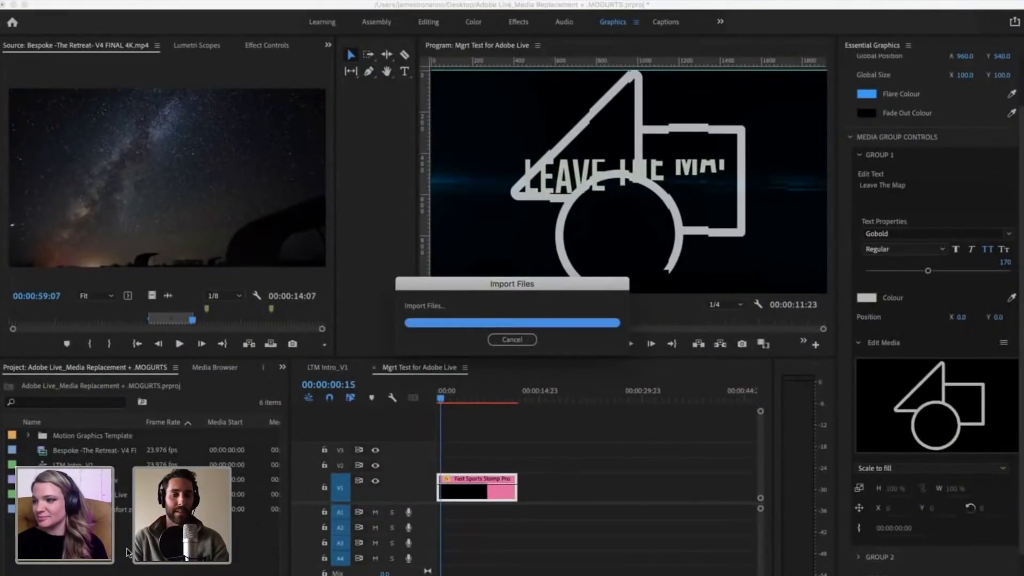
pyautogui.doubleClick(75, 463)
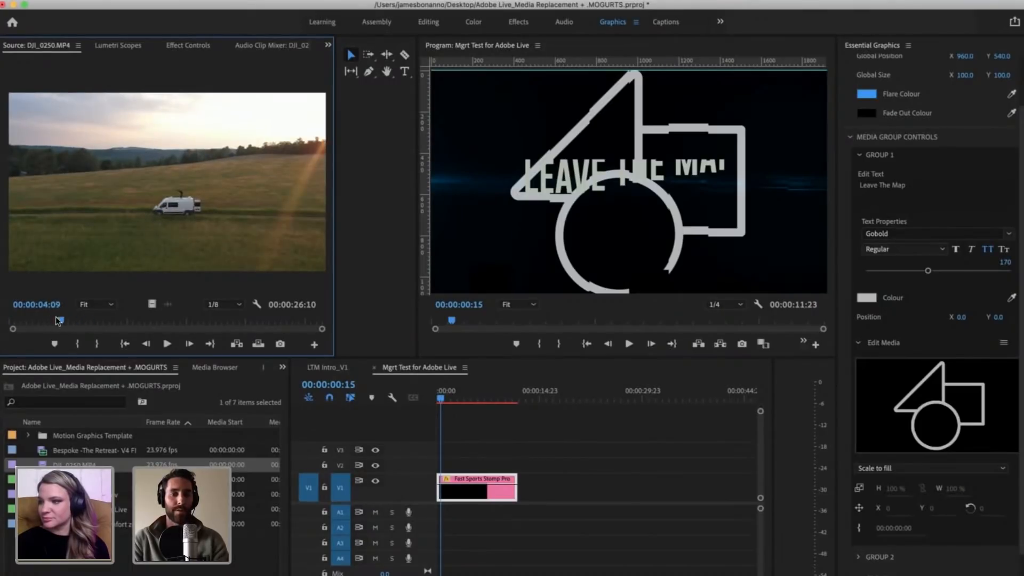
# Step: Mark a section of DJI_0250.MP4 with an In point at about 10 seconds and an Out point at 00:00:18:15
pyautogui.moveTo(76, 320); pyautogui.dragTo(134, 303)
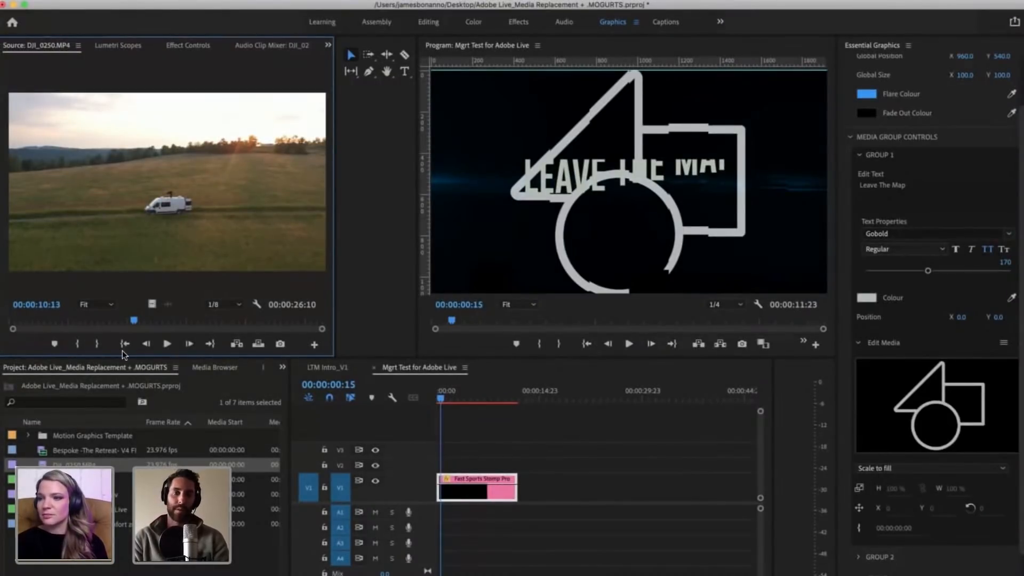
pyautogui.moveTo(126, 319); pyautogui.dragTo(230, 319)
pyautogui.press('i')
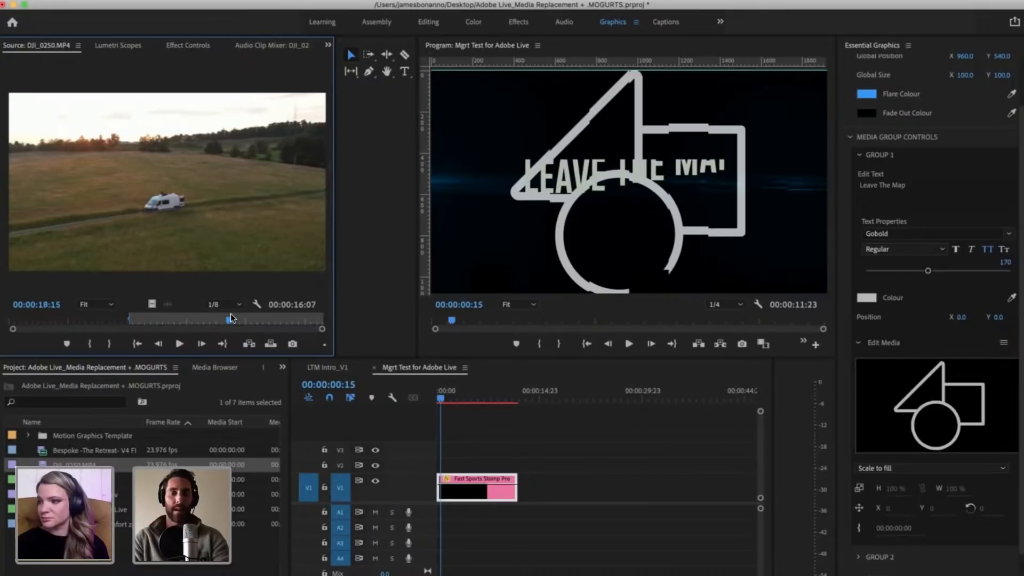
pyautogui.press('o')
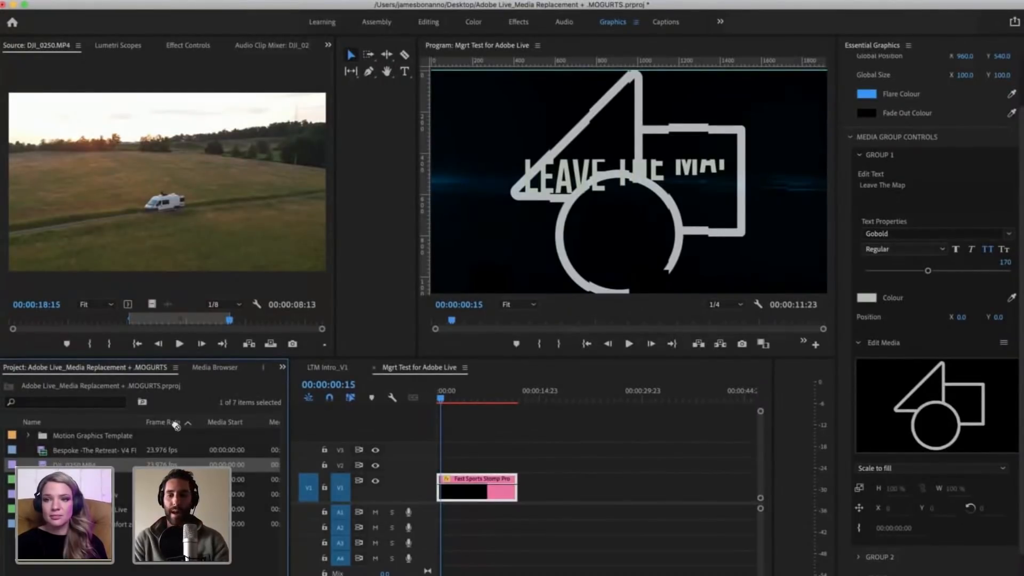
# Step: Replace the Group 1 placeholder media with the imported clip DJI_0250.MP4
pyautogui.moveTo(175, 425); pyautogui.dragTo(878, 428)
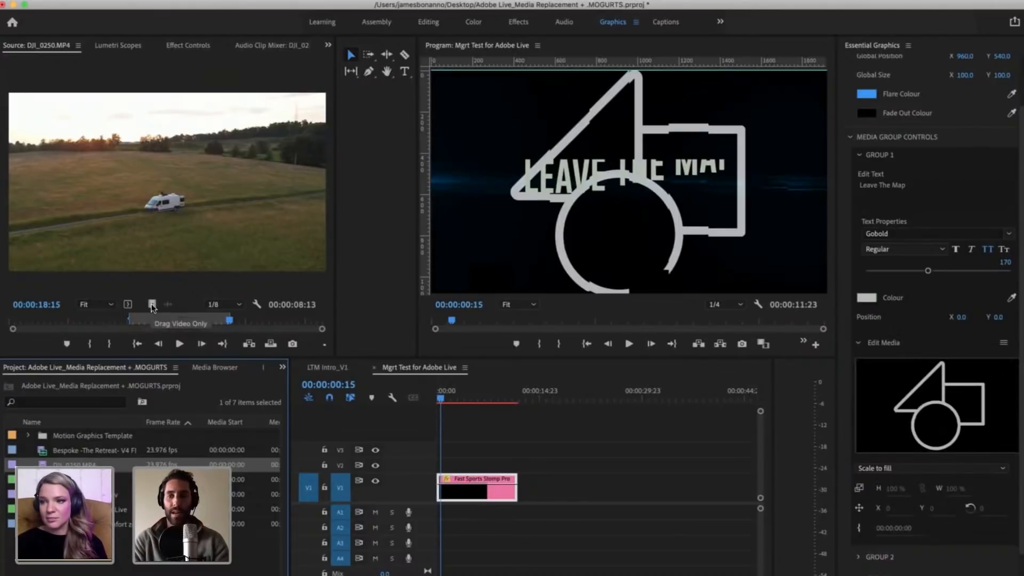
pyautogui.moveTo(153, 307); pyautogui.dragTo(842, 403)
pyautogui.moveTo(910, 413); pyautogui.dragTo(300, 243)
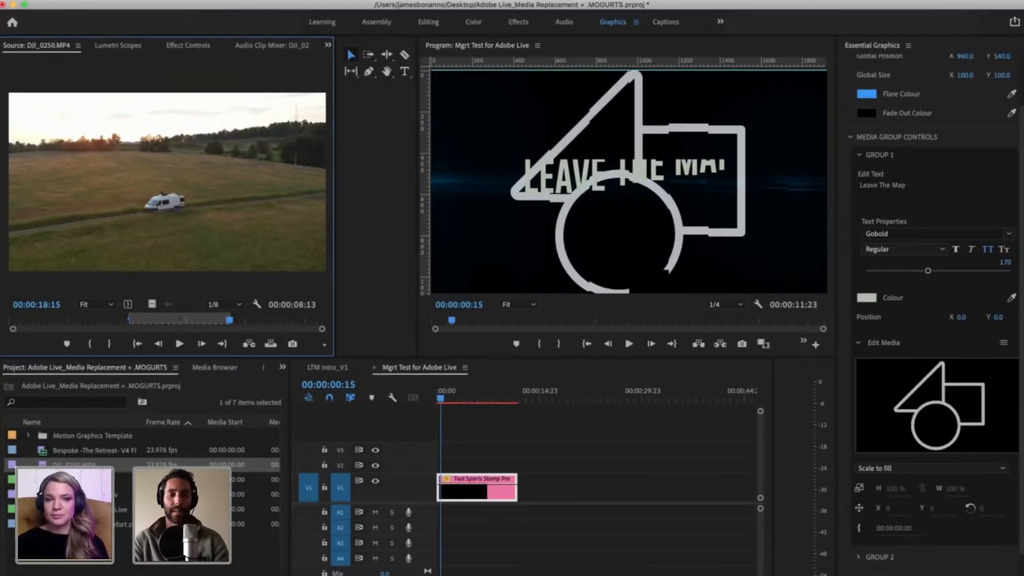
pyautogui.moveTo(75, 464); pyautogui.dragTo(897, 407)
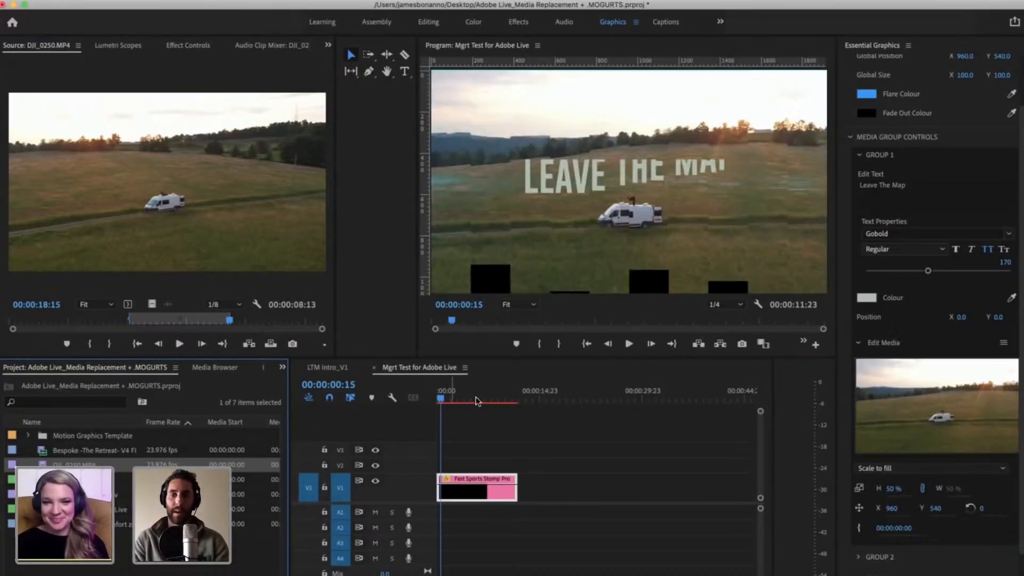
# Step: Scrub through the opening frames of the Fast Sports Stomp Promo clip and return the playhead to the sequence start
pyautogui.click(442, 393)
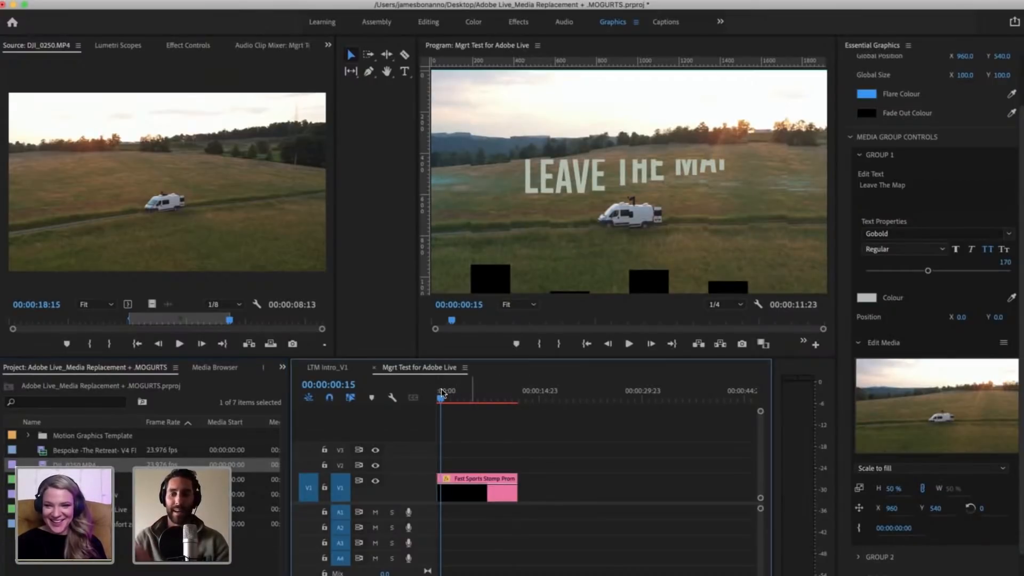
pyautogui.moveTo(440, 400); pyautogui.dragTo(438, 401)
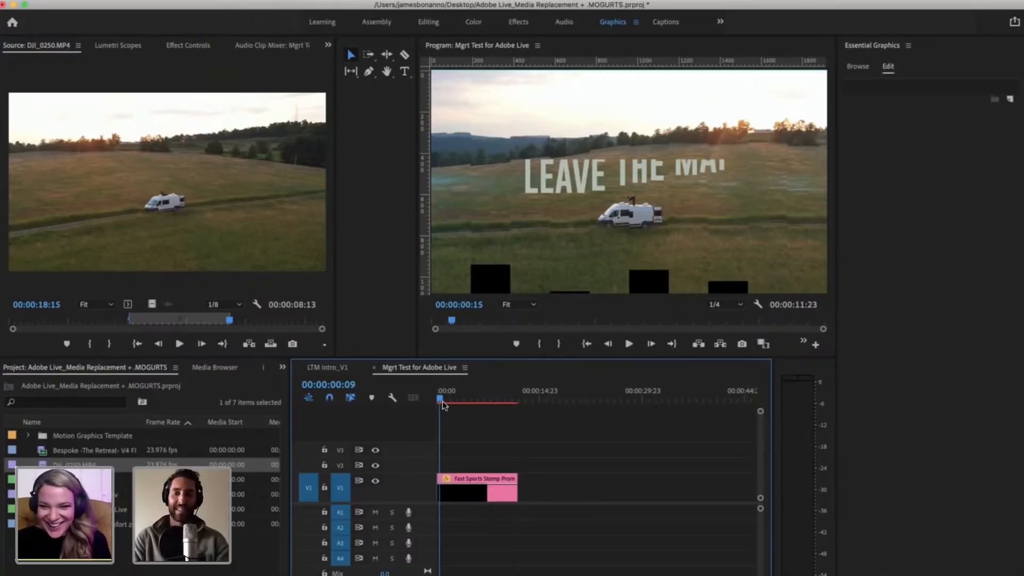
pyautogui.click(442, 400)
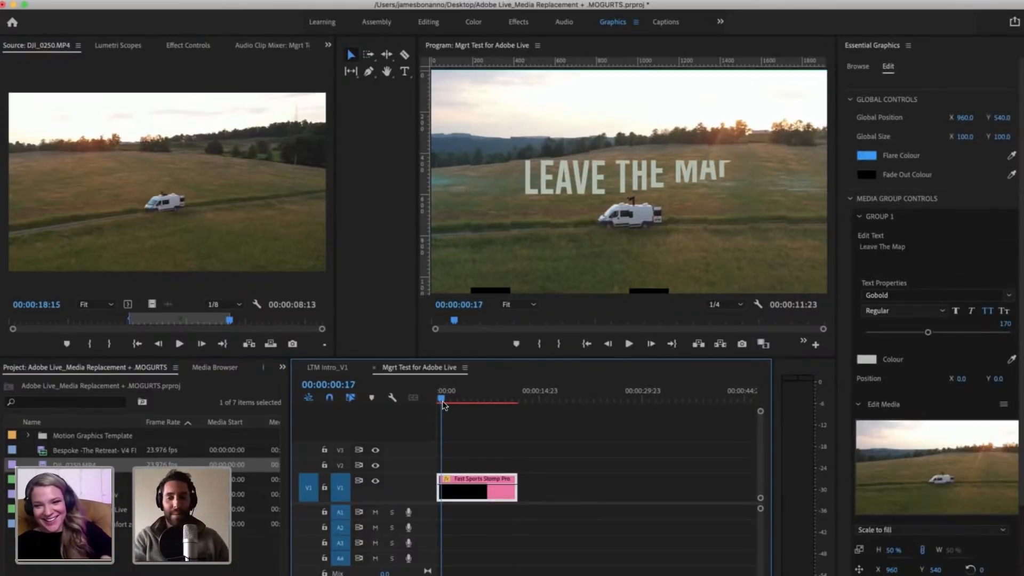
pyautogui.press('=')
pyautogui.press('=')
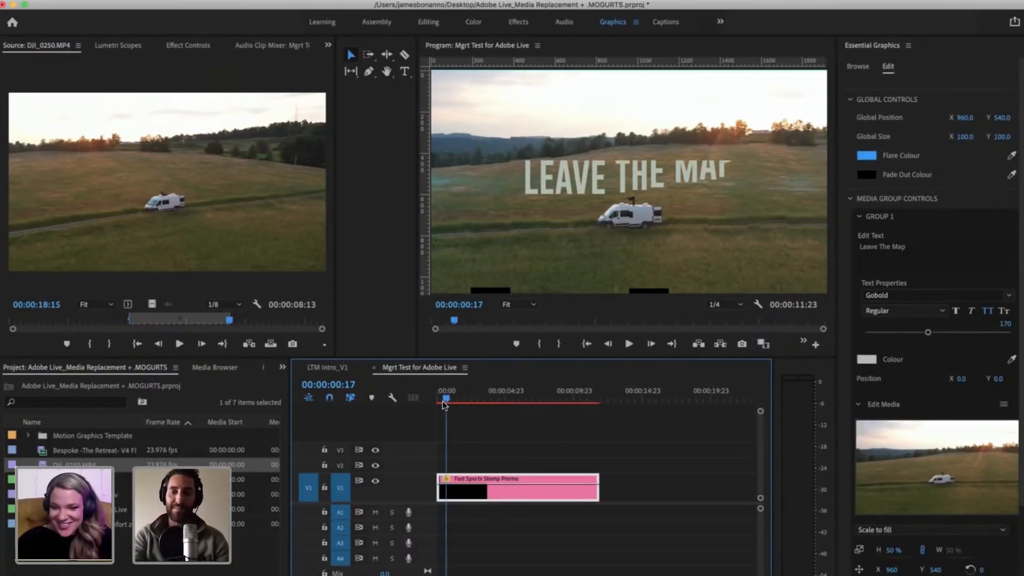
pyautogui.press('-')
pyautogui.moveTo(444, 398); pyautogui.dragTo(430, 399)
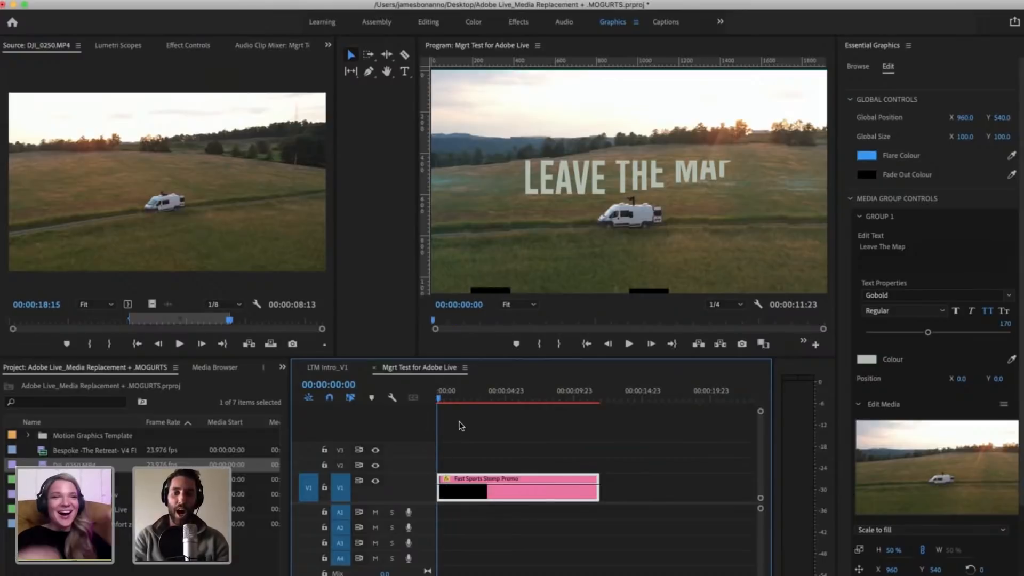
# Step: Play the opening of the sequence to preview the Group 1 title over the replaced footage
pyautogui.click(459, 423)
pyautogui.press('=')
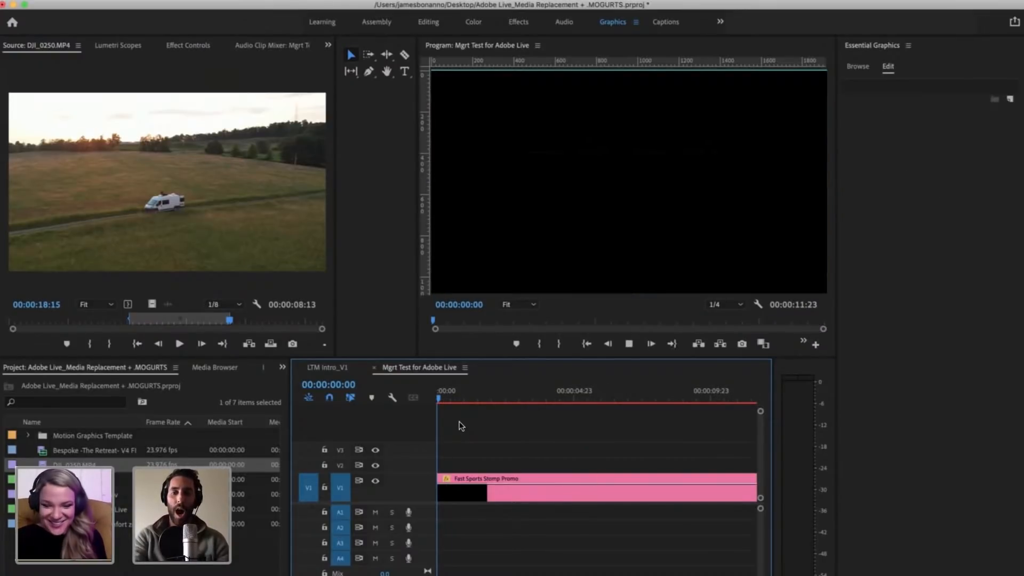
pyautogui.press('space')
pyautogui.press('-')
pyautogui.press('-')
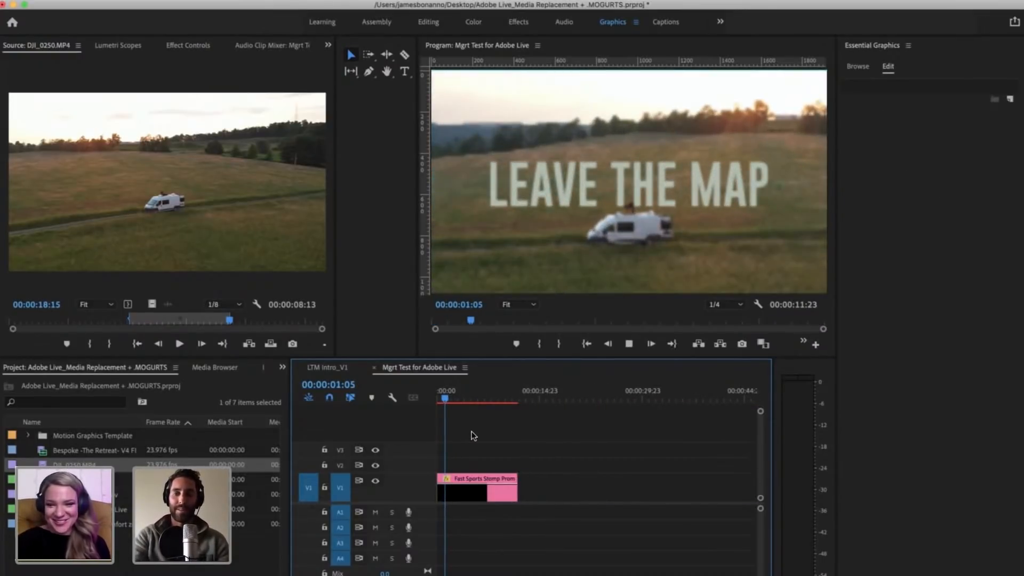
pyautogui.press('space')
# Step: Replay the sequence from its start through the transition into the Text 2 section, stopping at 00:00:02:04
pyautogui.press('=')
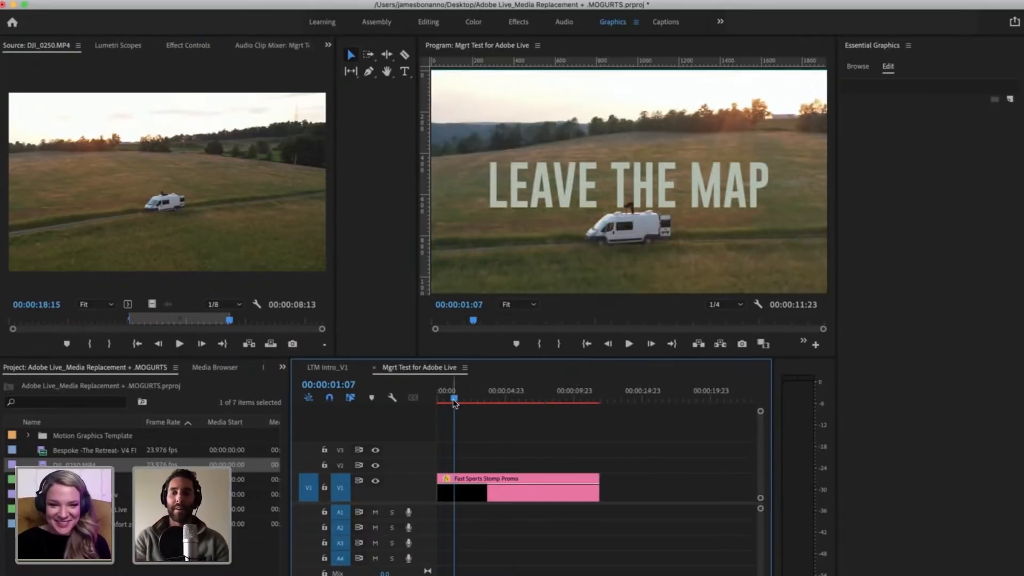
pyautogui.moveTo(453, 396); pyautogui.dragTo(440, 395)
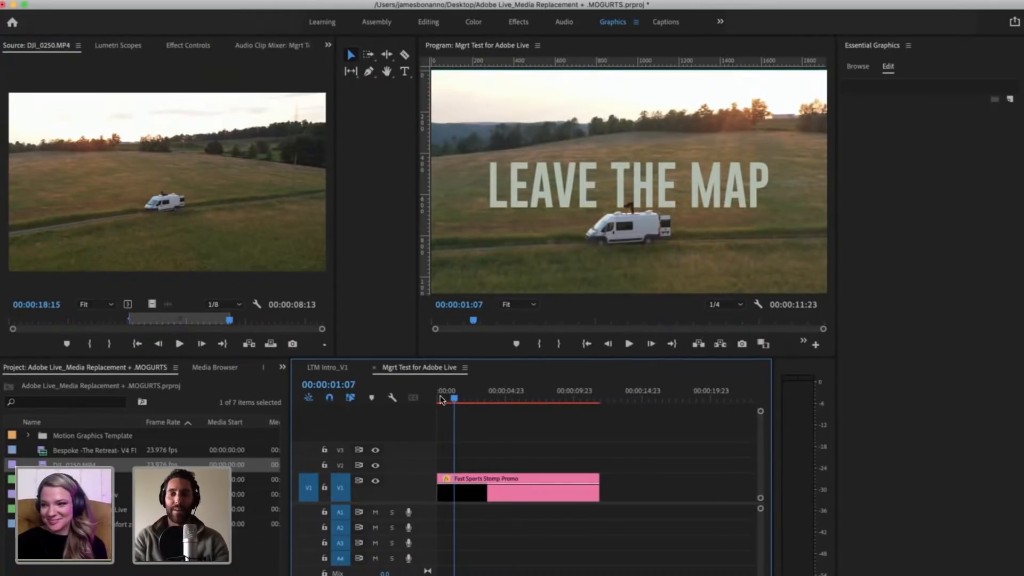
pyautogui.click(456, 419)
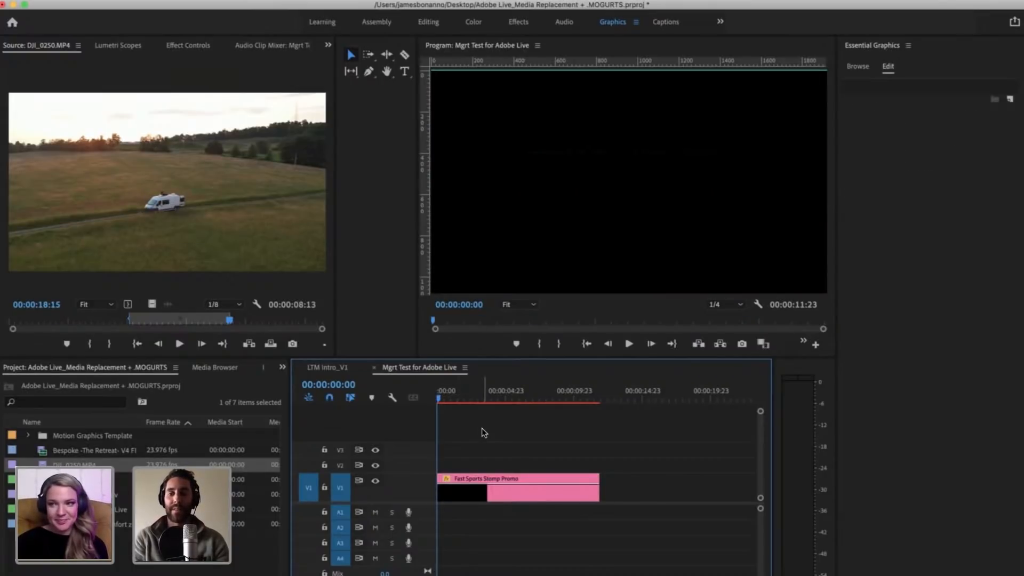
pyautogui.press('space')
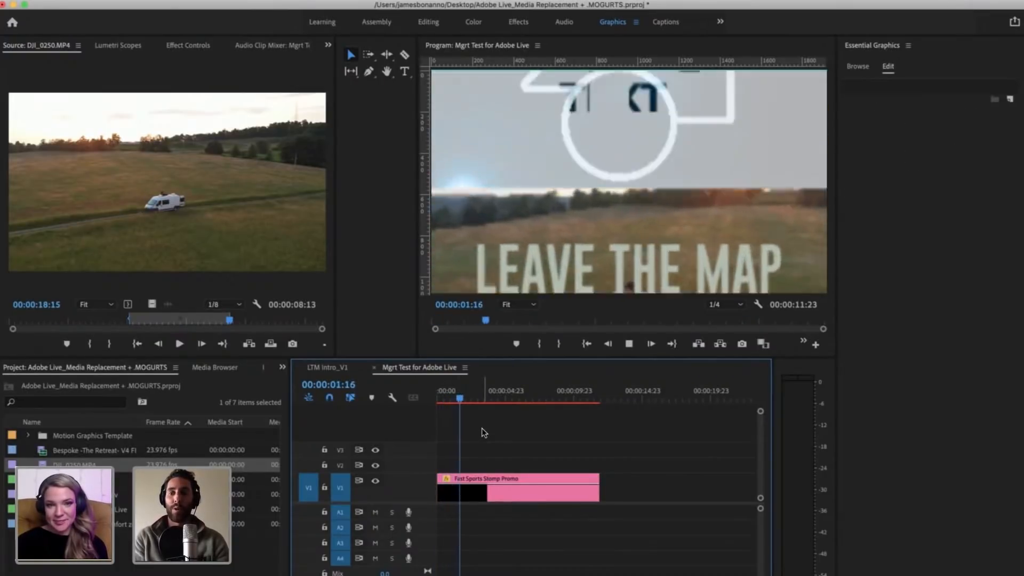
pyautogui.press('space')
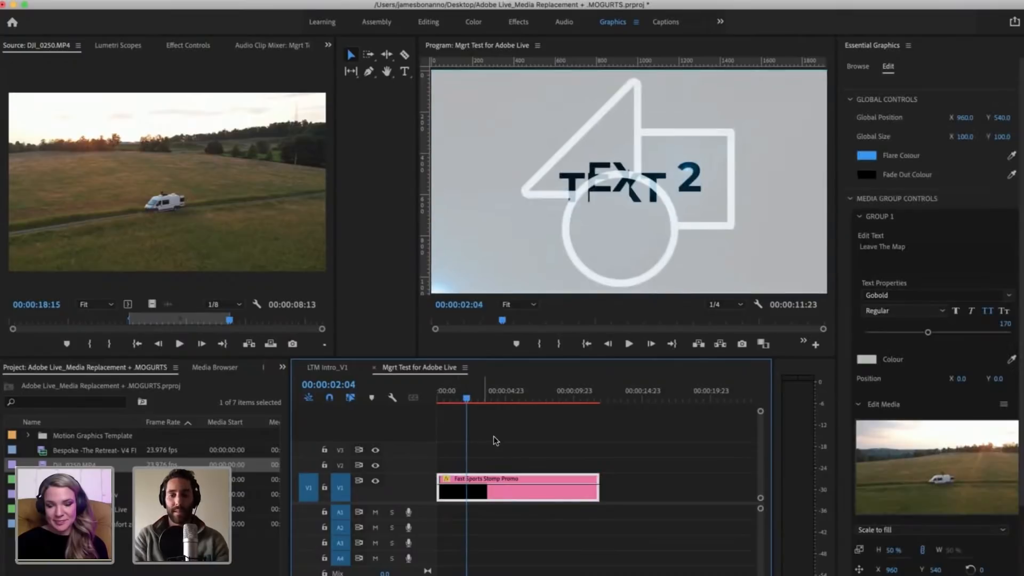
pyautogui.click(494, 437)
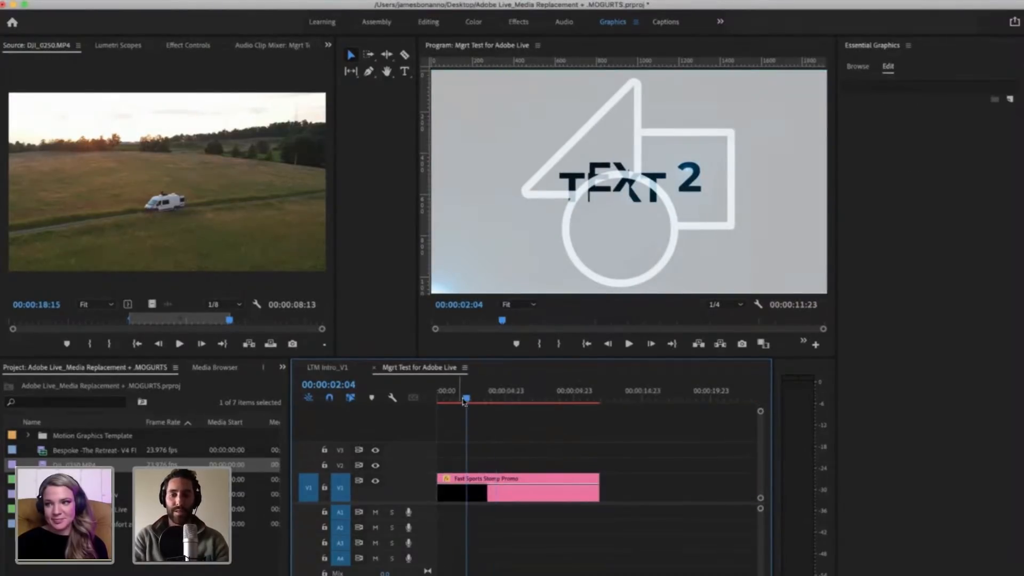
# Step: Move the playhead back to 00:00:00:06, where the flare crosses the Group 1 footage
pyautogui.moveTo(465, 398); pyautogui.dragTo(441, 396)
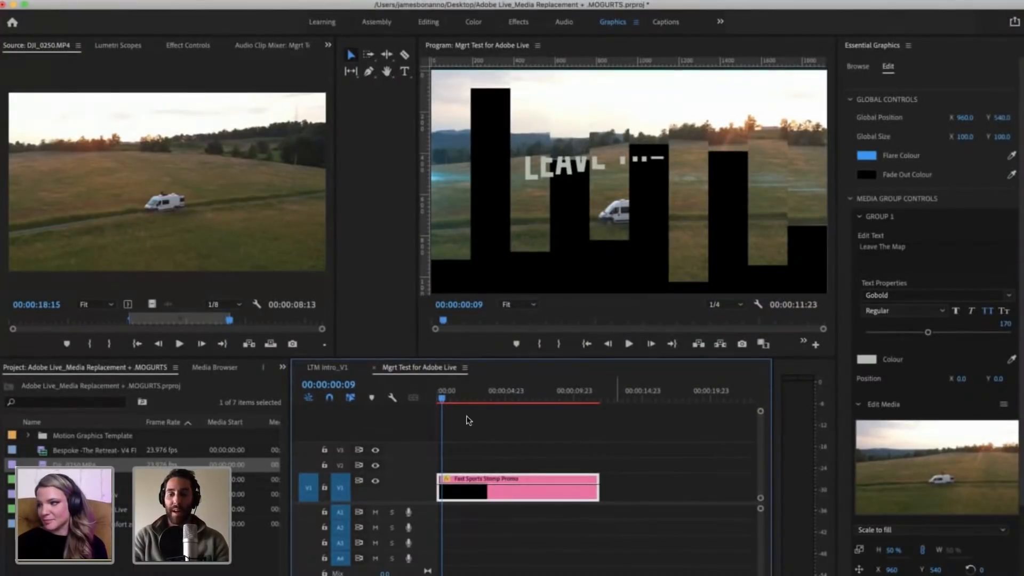
pyautogui.press('=')
pyautogui.press('=')
pyautogui.moveTo(447, 395)
pyautogui.mouseDown()
pyautogui.moveTo(464, 396)
pyautogui.moveTo(451, 400)
pyautogui.mouseUp()
pyautogui.click(452, 400)
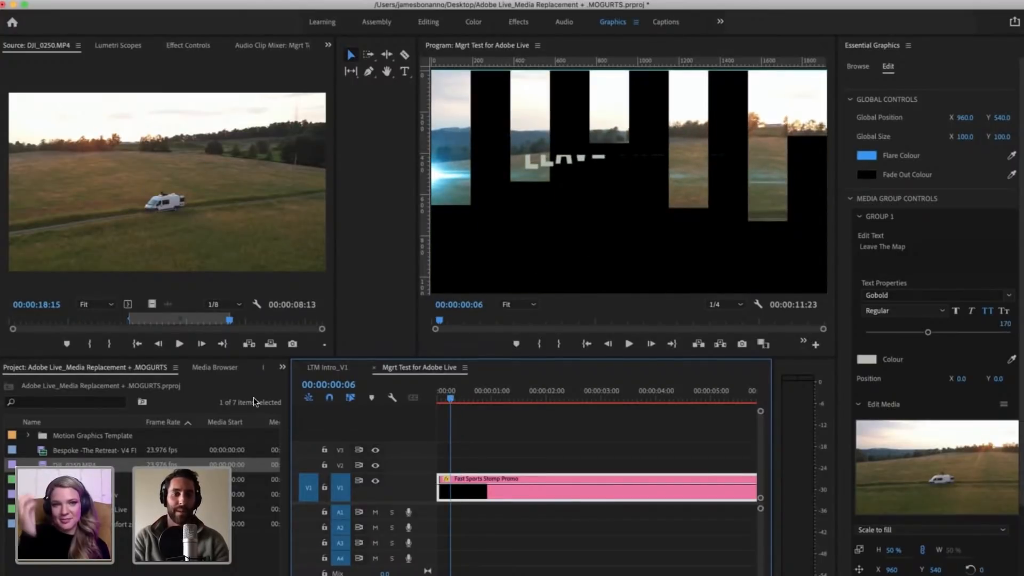
# Step: Open the Creative Cloud Libraries and browse the saved brand colours in the current library
pyautogui.click(283, 367)
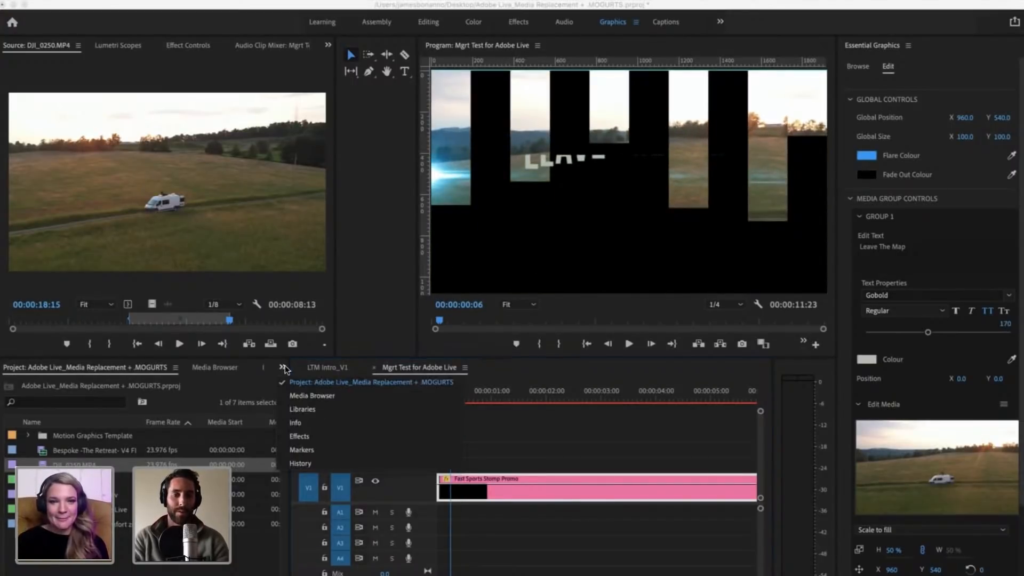
pyautogui.click(305, 408)
pyautogui.scroll(-2, 142, 506)
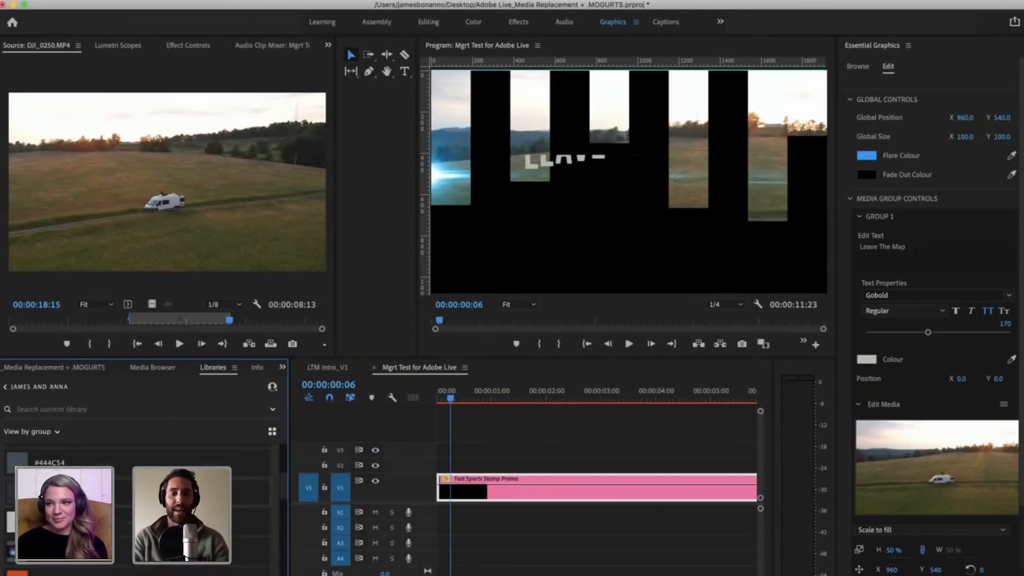
pyautogui.scroll(3, 141, 506)
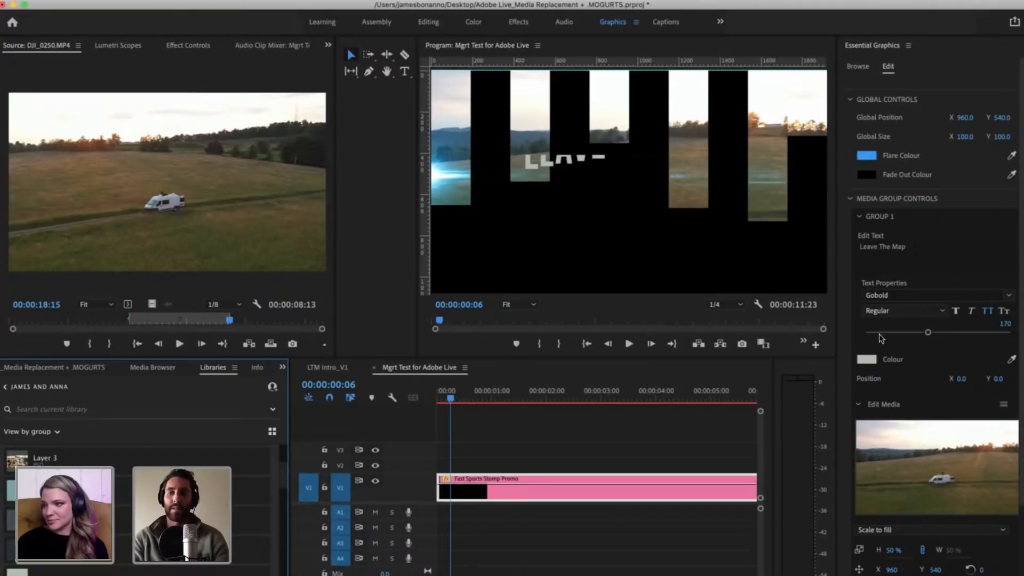
# Step: Set the template's Flare Colour to orange C85103 by sampling the orange swatch in the library
pyautogui.click(866, 157)
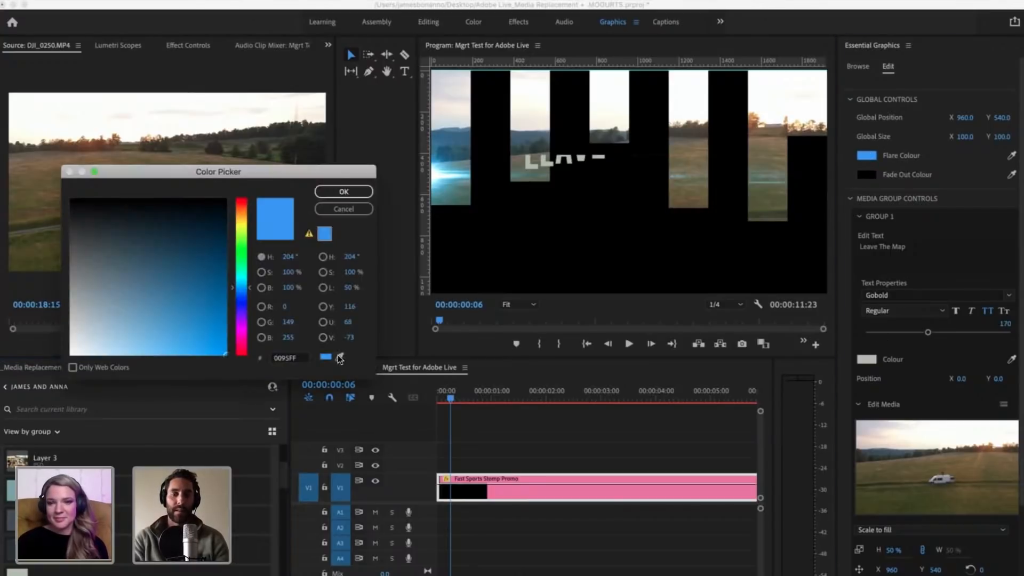
pyautogui.click(343, 209)
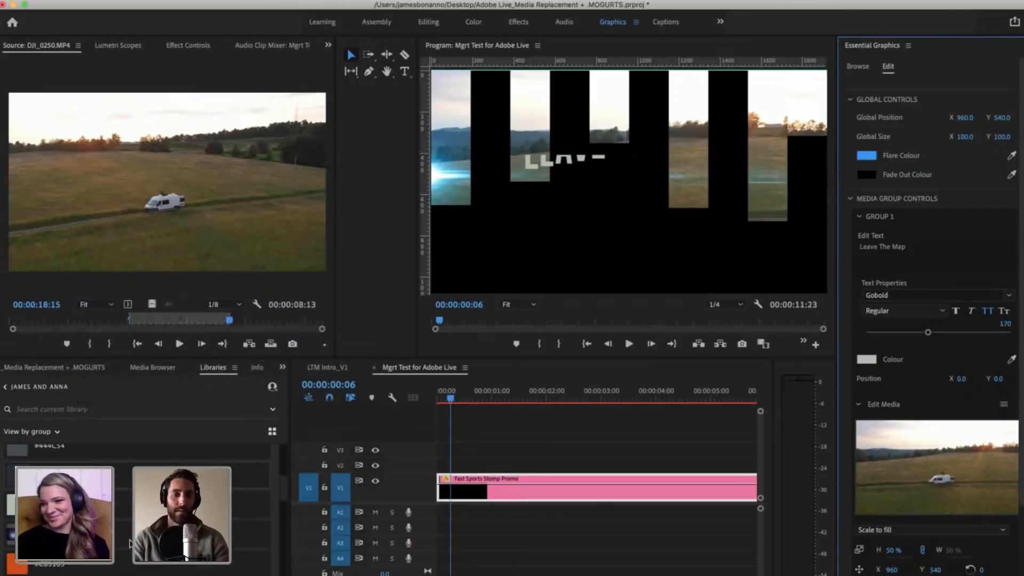
pyautogui.scroll(-2, 129, 543)
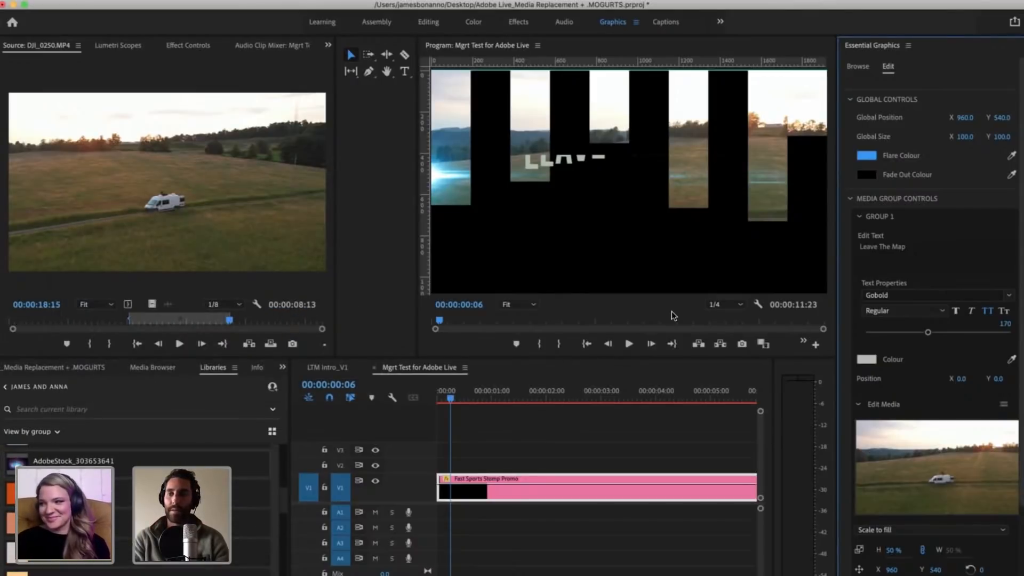
pyautogui.click(866, 155)
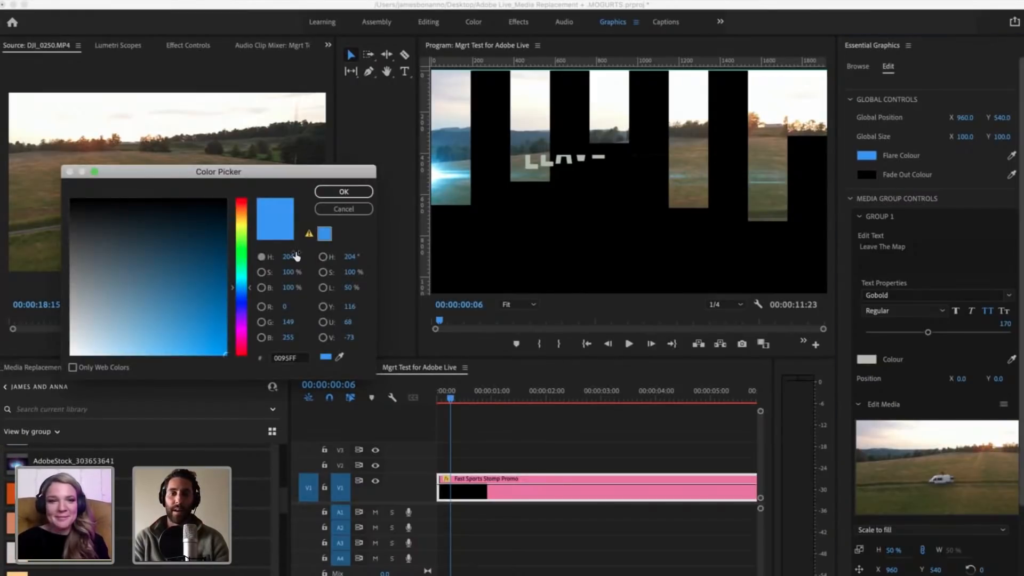
pyautogui.click(340, 358)
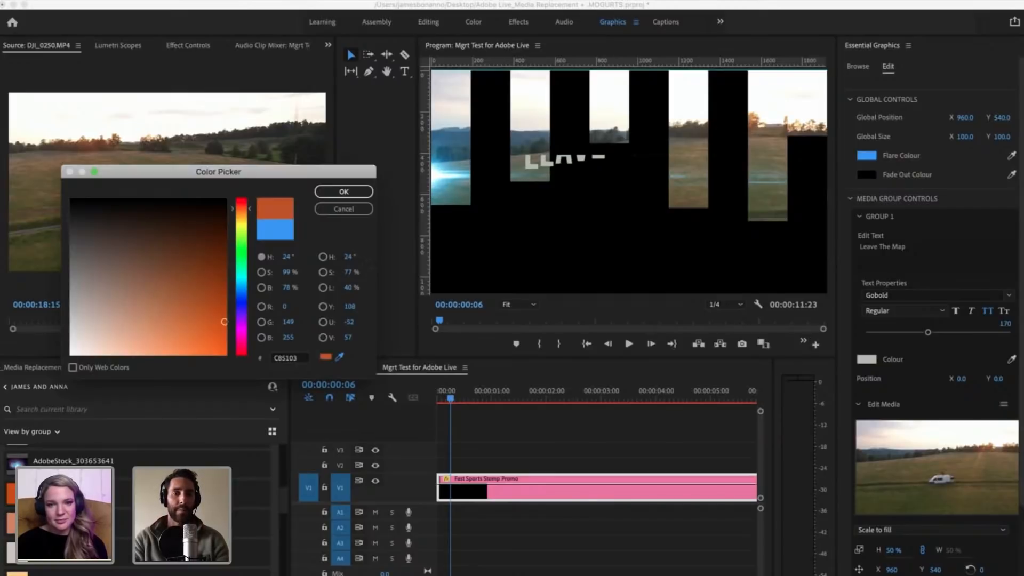
pyautogui.click(344, 191)
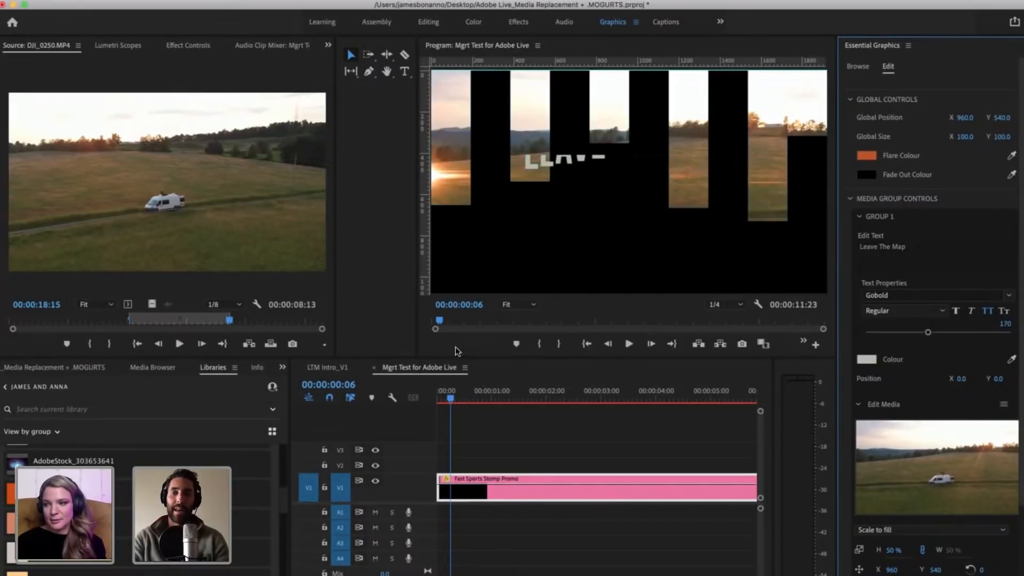
# Step: Replay the opening from the sequence start to check the orange flare, ending with the playhead at 00:00:02:02 in the Text 2 section
pyautogui.moveTo(453, 400); pyautogui.dragTo(422, 399)
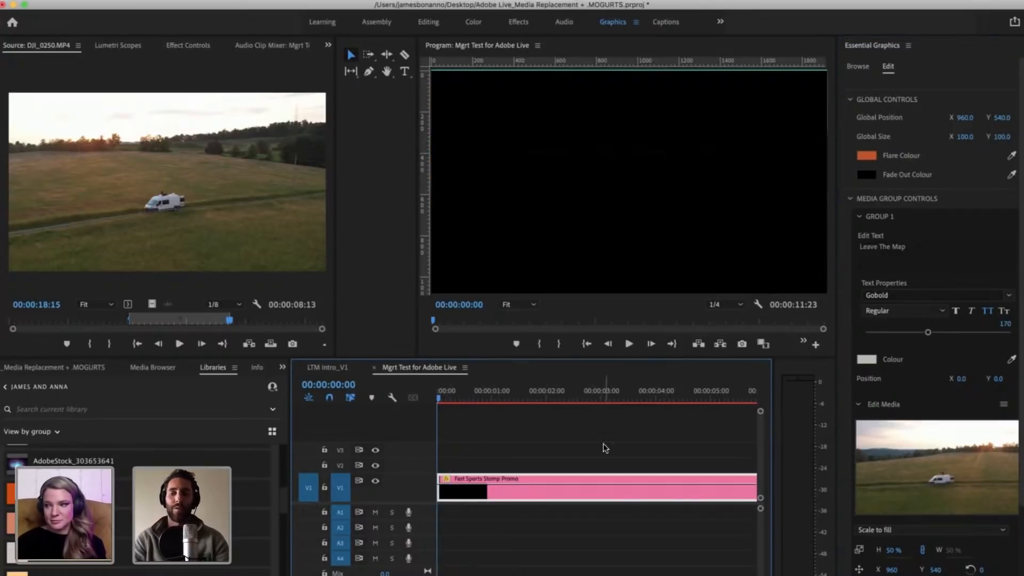
pyautogui.press('space')
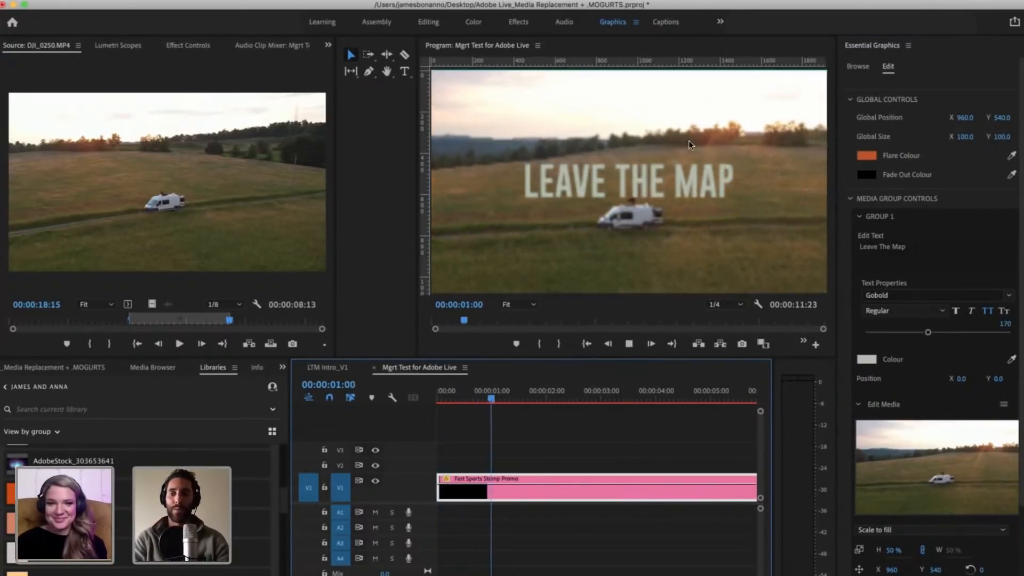
pyautogui.click(565, 400)
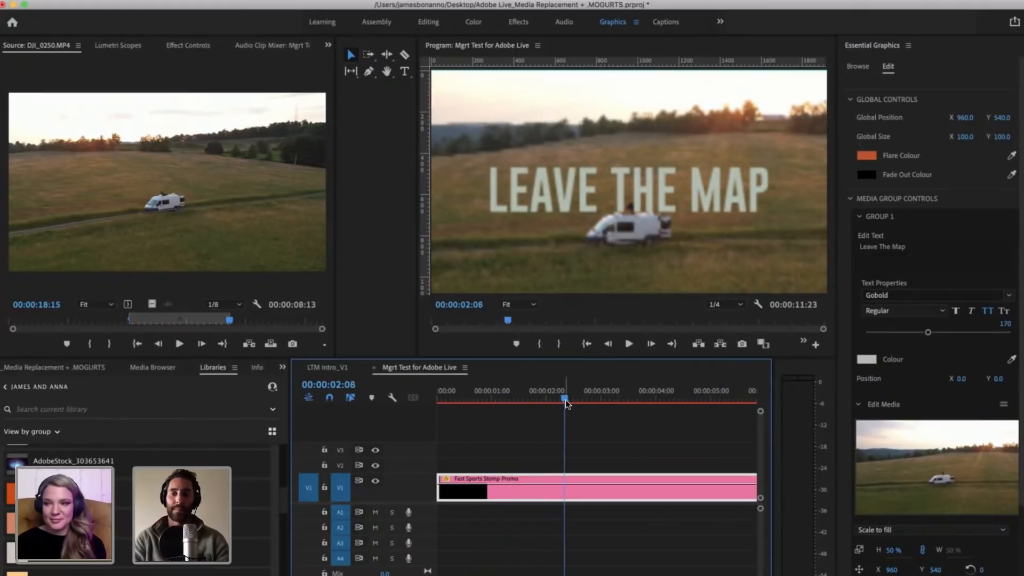
pyautogui.moveTo(566, 403); pyautogui.dragTo(439, 405)
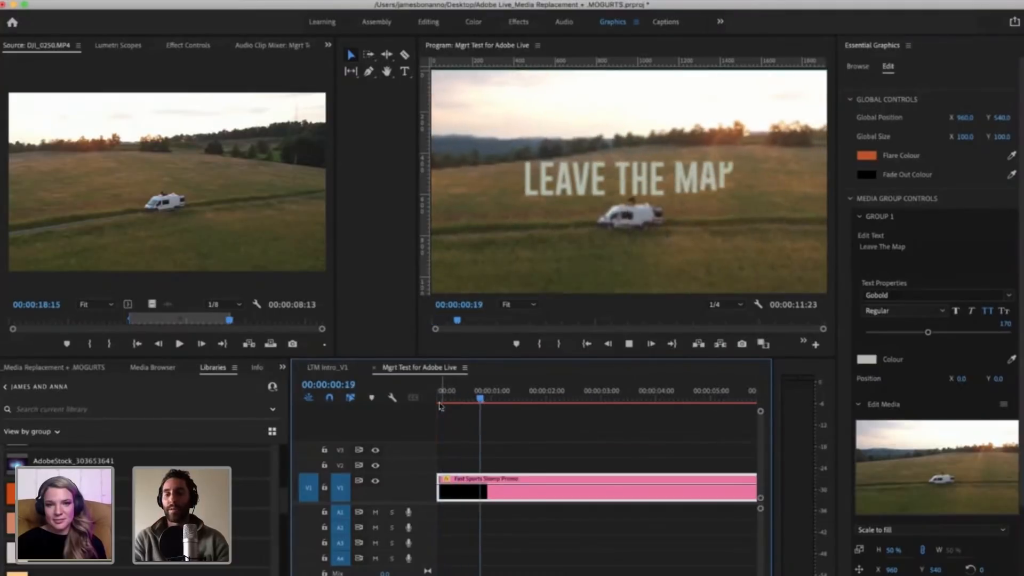
pyautogui.press('space')
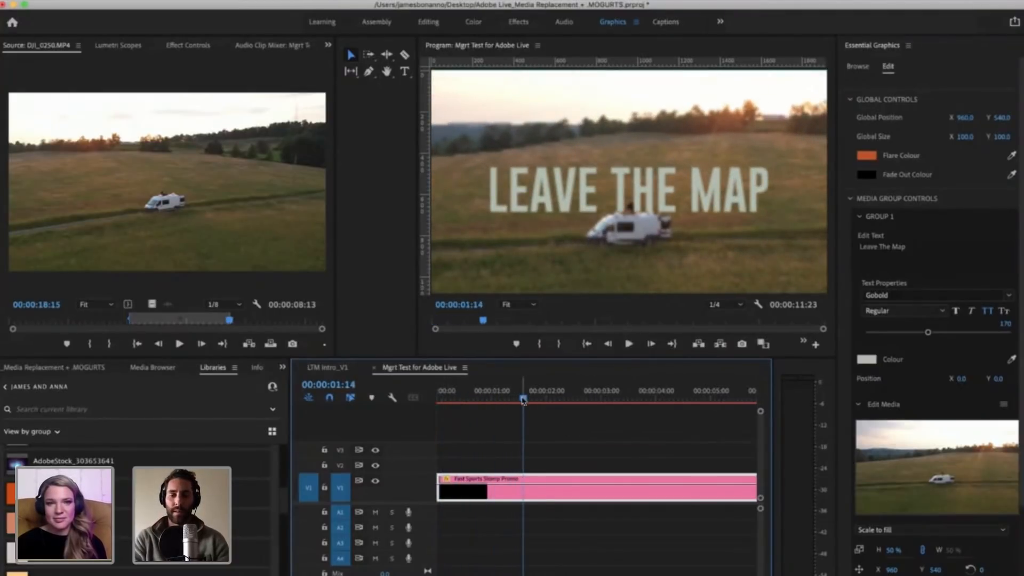
pyautogui.moveTo(523, 400); pyautogui.dragTo(550, 399)
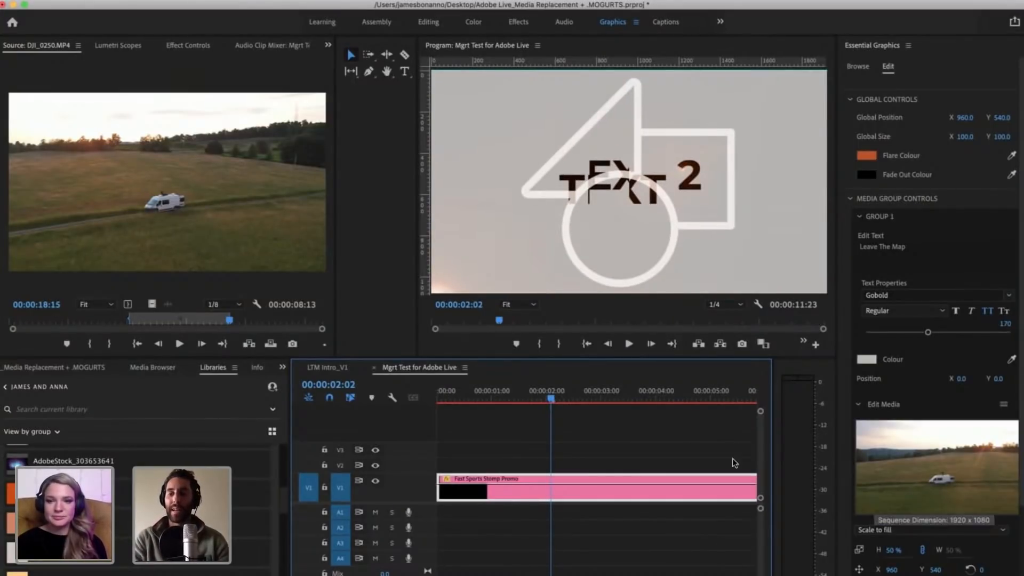
# Step: Fit the whole sequence in the timeline and expand the Group 2 controls of the Fast Sports Stomp Promo clip
pyautogui.click(662, 435)
pyautogui.press('\\')
pyautogui.press('-')
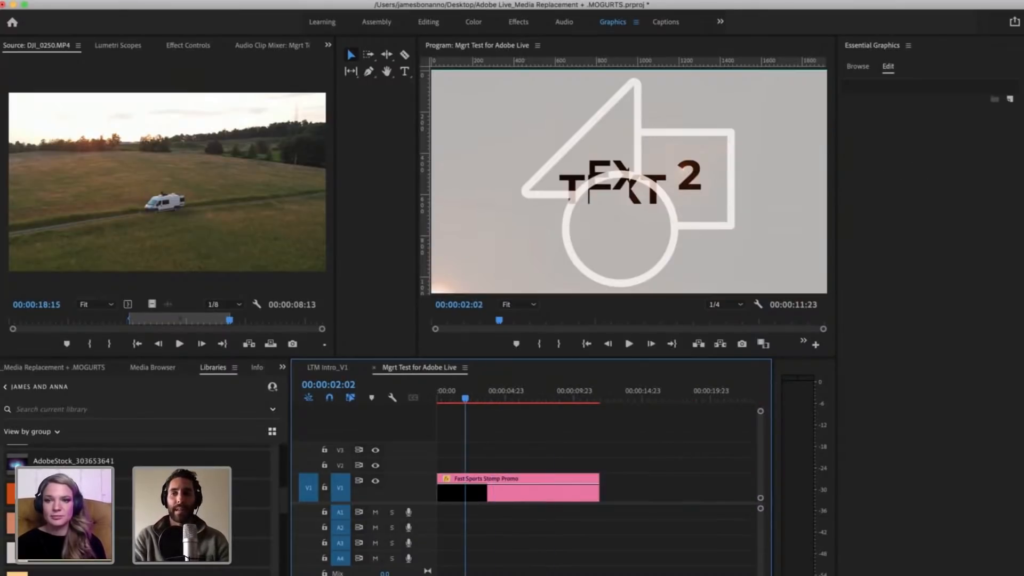
pyautogui.press('=')
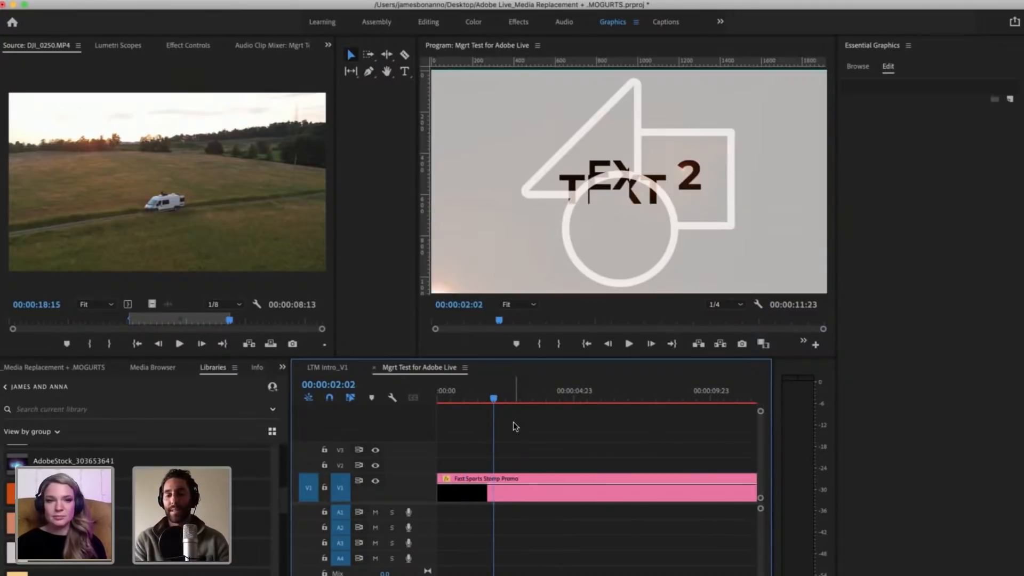
pyautogui.press('-')
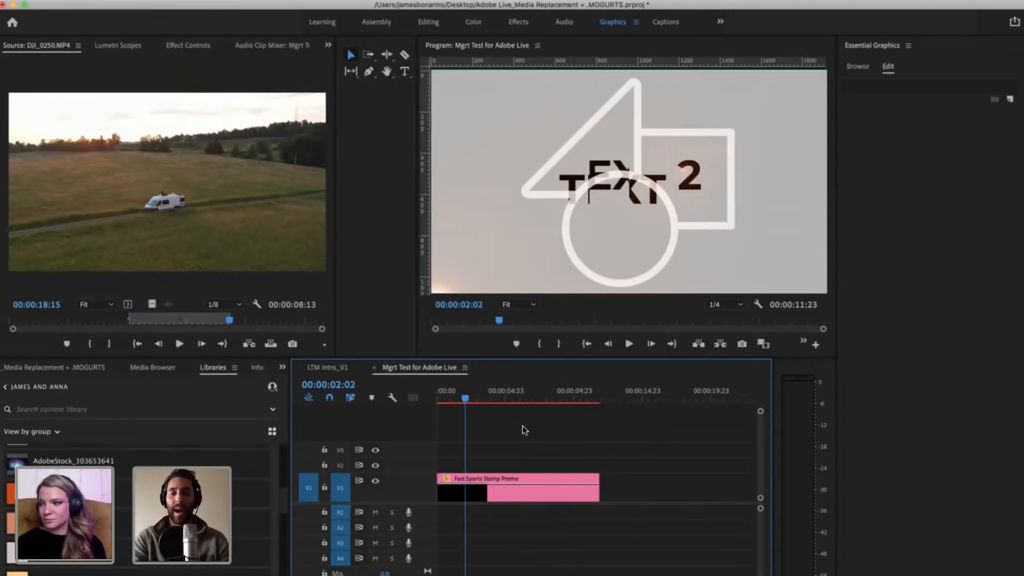
pyautogui.click(503, 493)
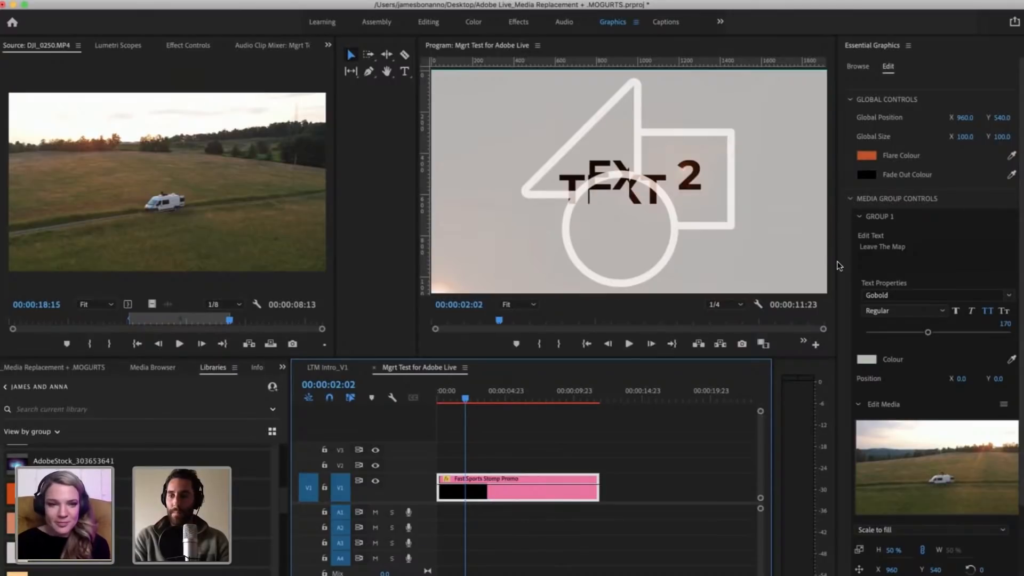
pyautogui.scroll(-5, 844, 284)
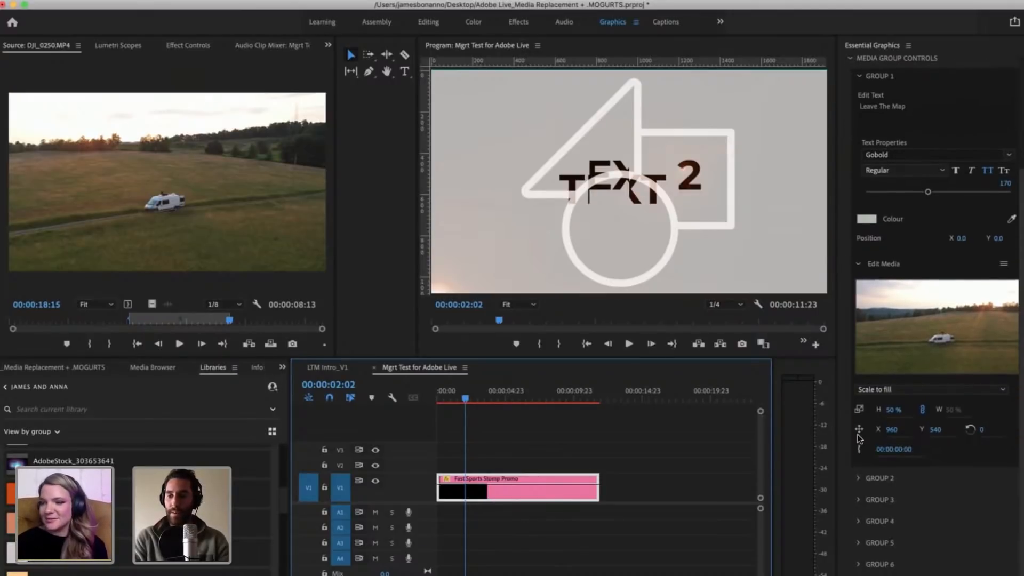
pyautogui.click(872, 483)
pyautogui.scroll(-5, 892, 497)
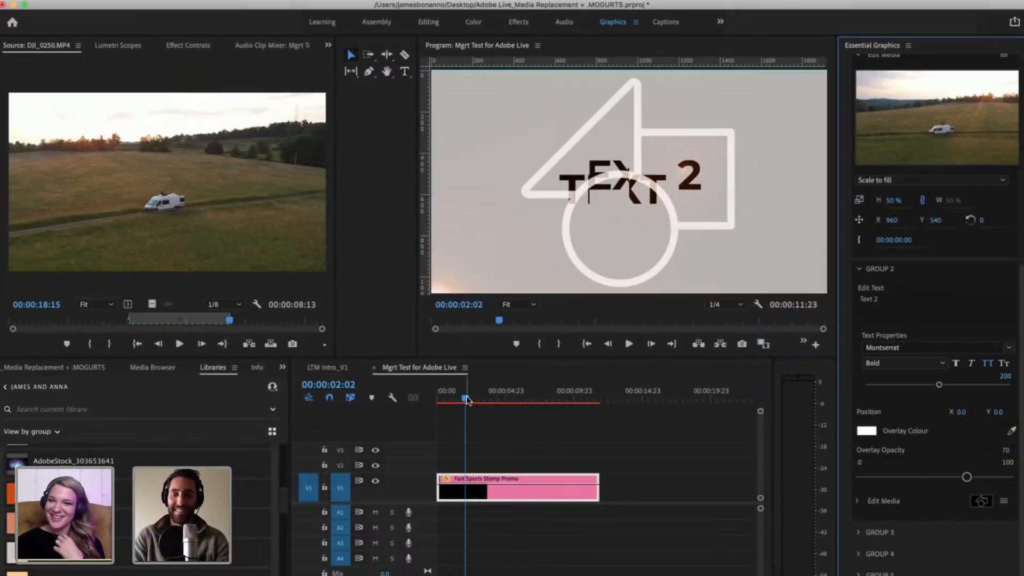
# Step: At 00:00:02:09, change the Group 2 text to TRAVEL and set its font to Gobold
pyautogui.moveTo(463, 399)
pyautogui.mouseDown()
pyautogui.moveTo(443, 396)
pyautogui.moveTo(469, 392)
pyautogui.mouseUp()
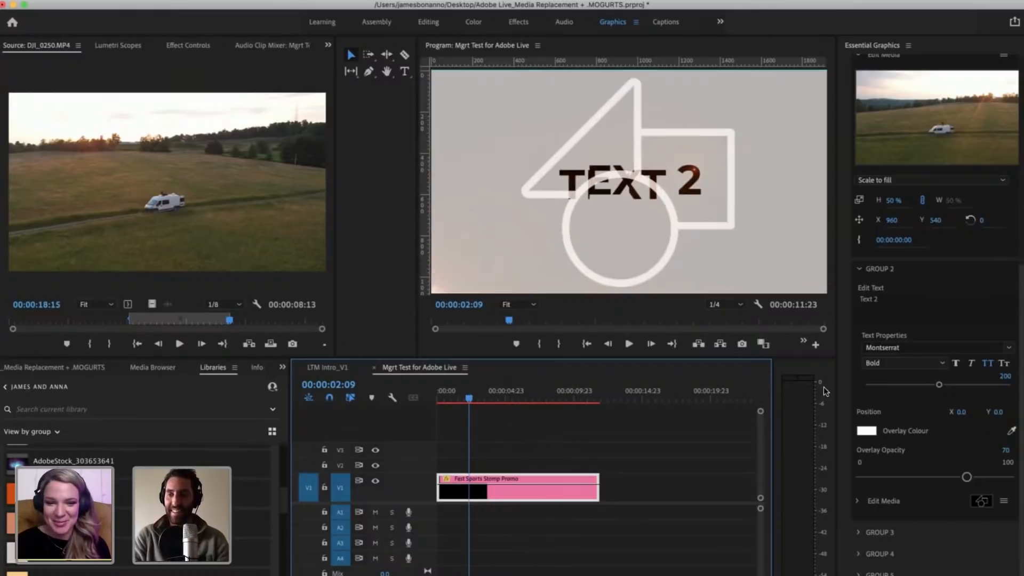
pyautogui.click(888, 302)
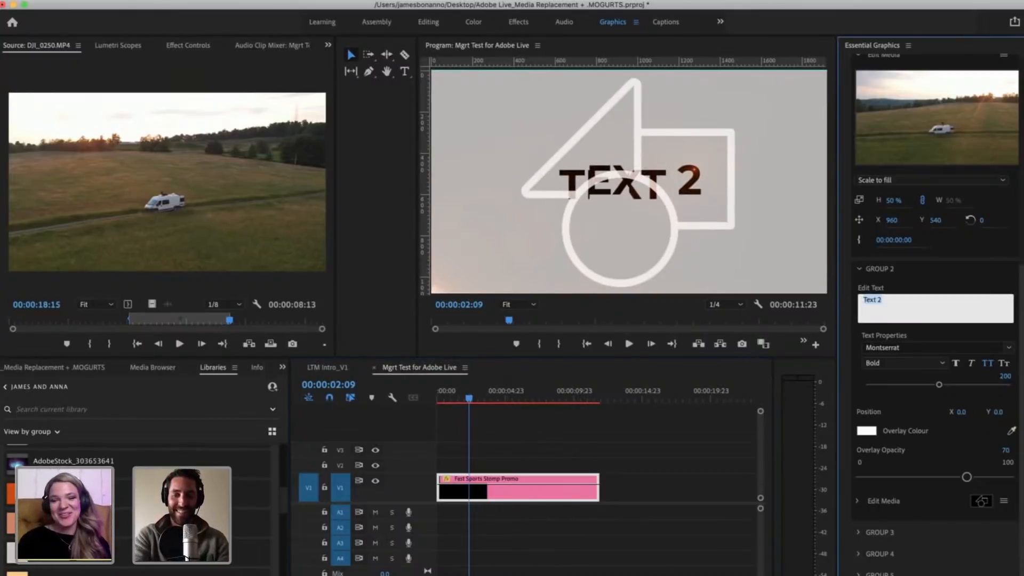
pyautogui.write('TRAVEL')
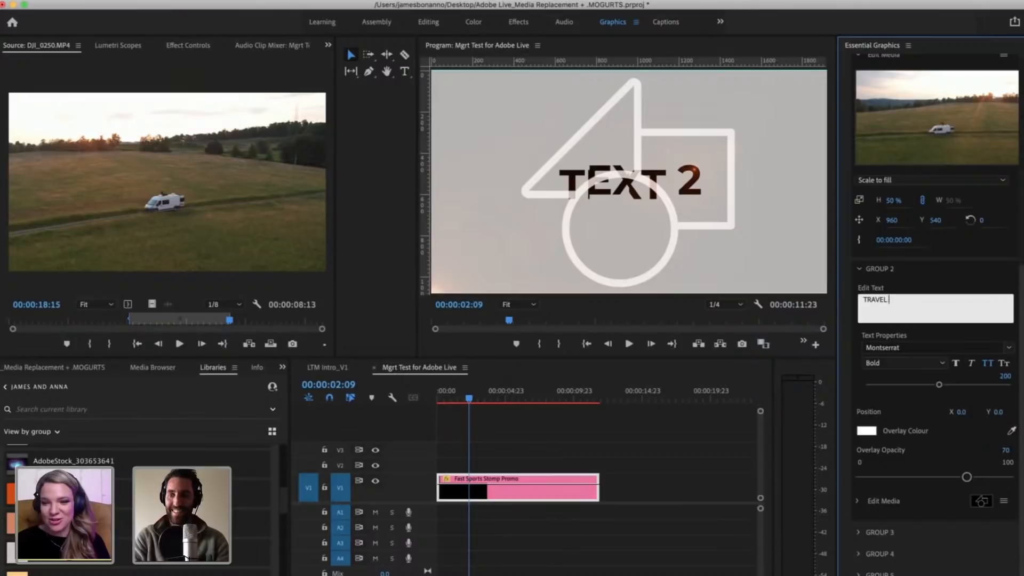
pyautogui.click(1008, 347)
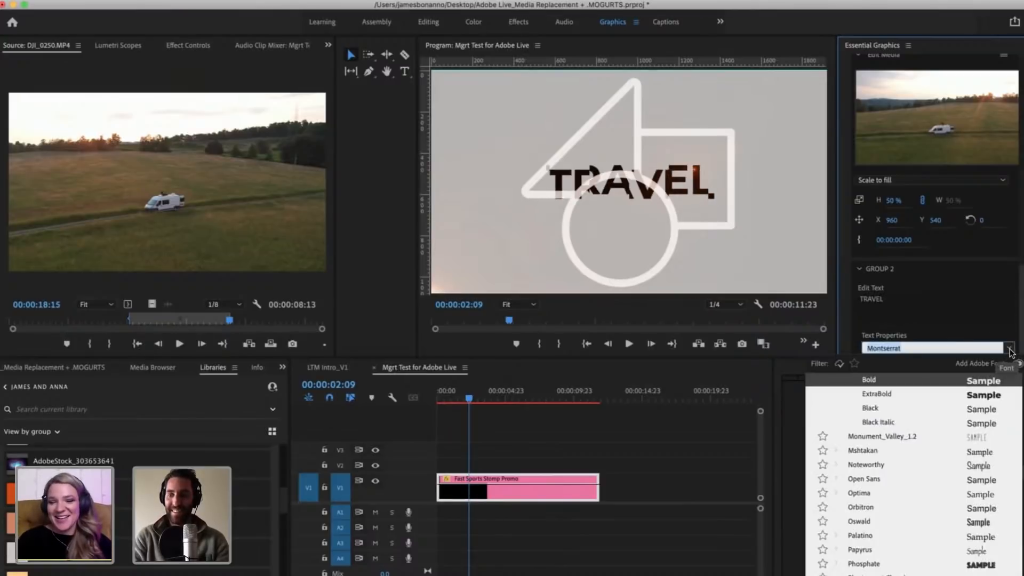
pyautogui.scroll(10, 922, 455)
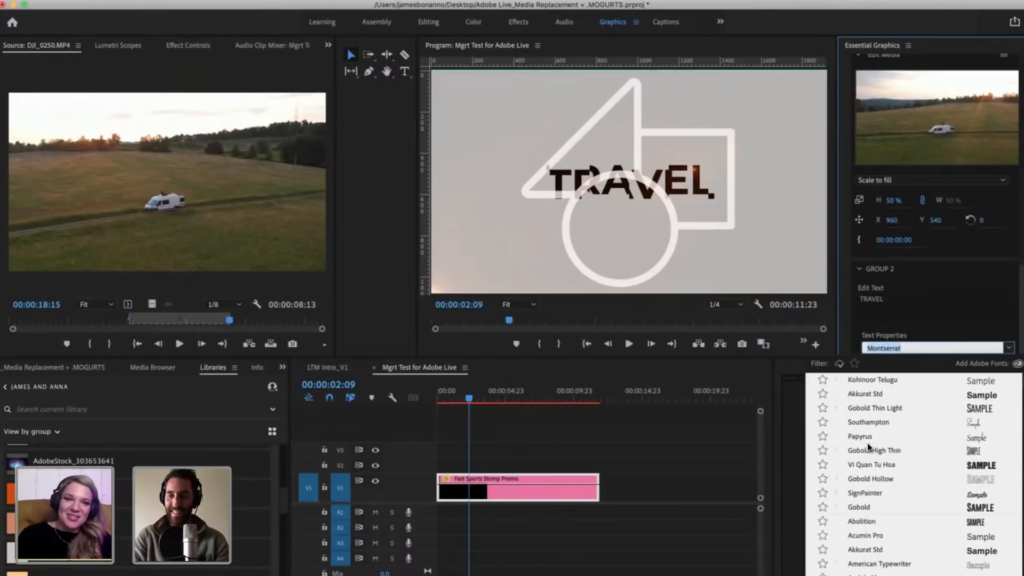
pyautogui.click(859, 507)
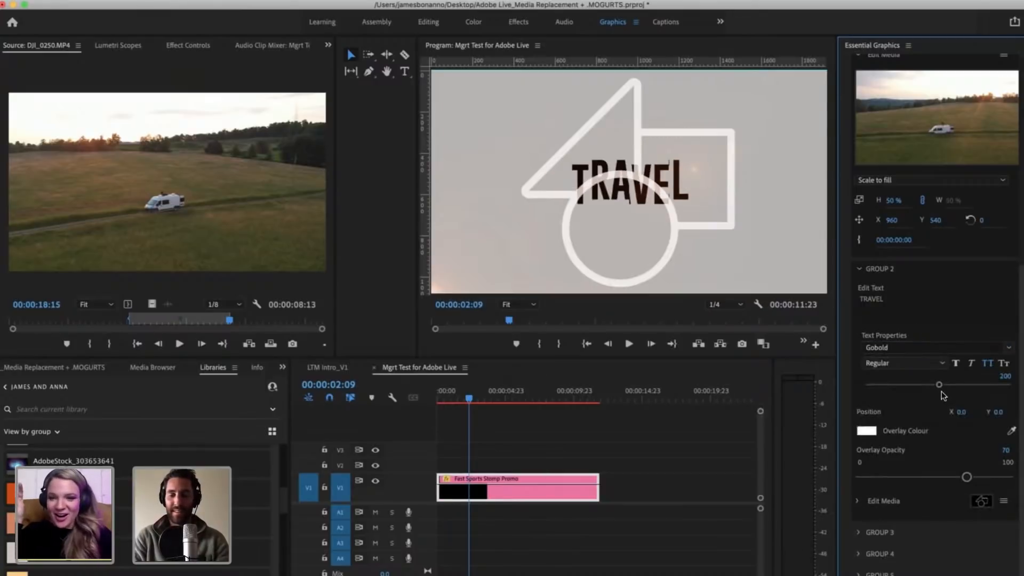
# Step: Review the Group 1 title at 00:00:01:09 and the Group 2 title at 00:00:02:19, along with Group 2's text and font settings
pyautogui.moveTo(469, 396)
pyautogui.mouseDown()
pyautogui.moveTo(443, 391)
pyautogui.moveTo(457, 394)
pyautogui.mouseUp()
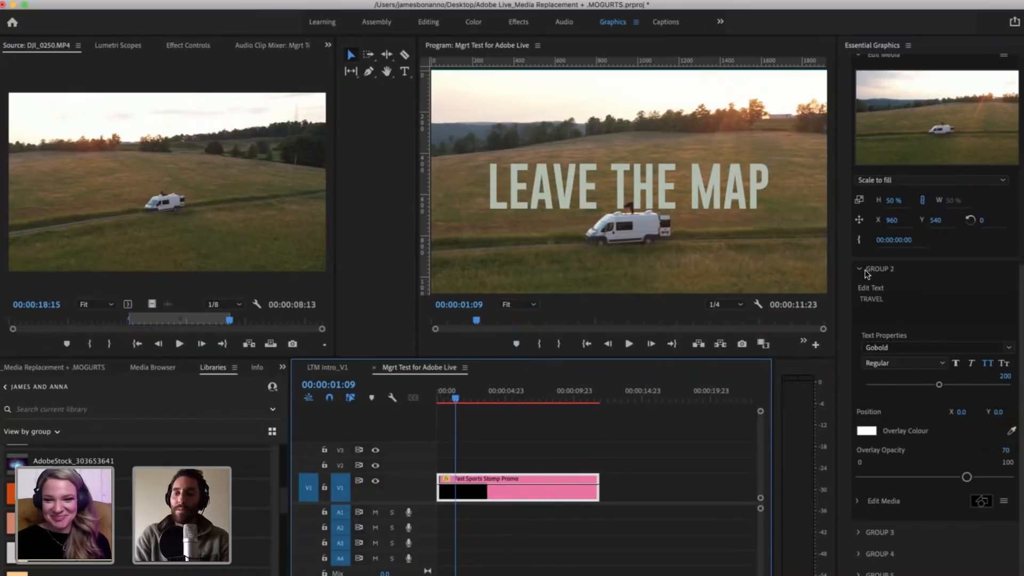
pyautogui.click(889, 299)
pyautogui.click(903, 302)
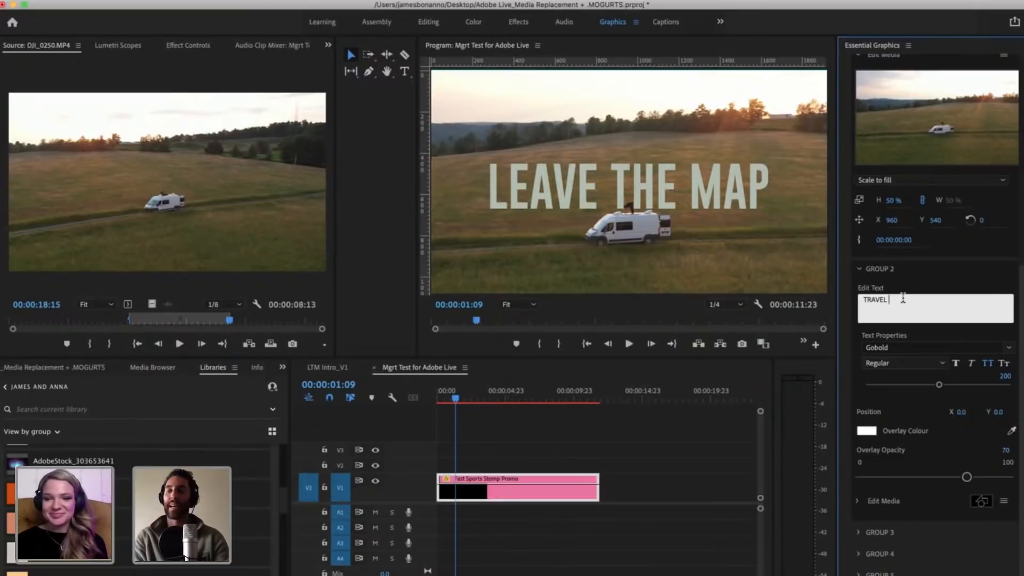
pyautogui.click(1009, 347)
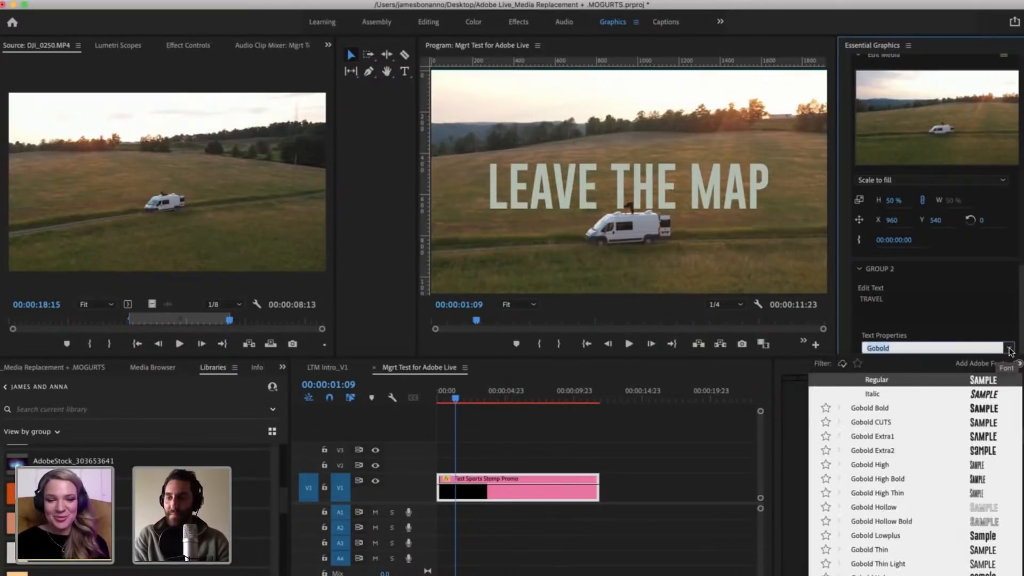
pyautogui.click(1009, 349)
pyautogui.moveTo(454, 400); pyautogui.dragTo(475, 401)
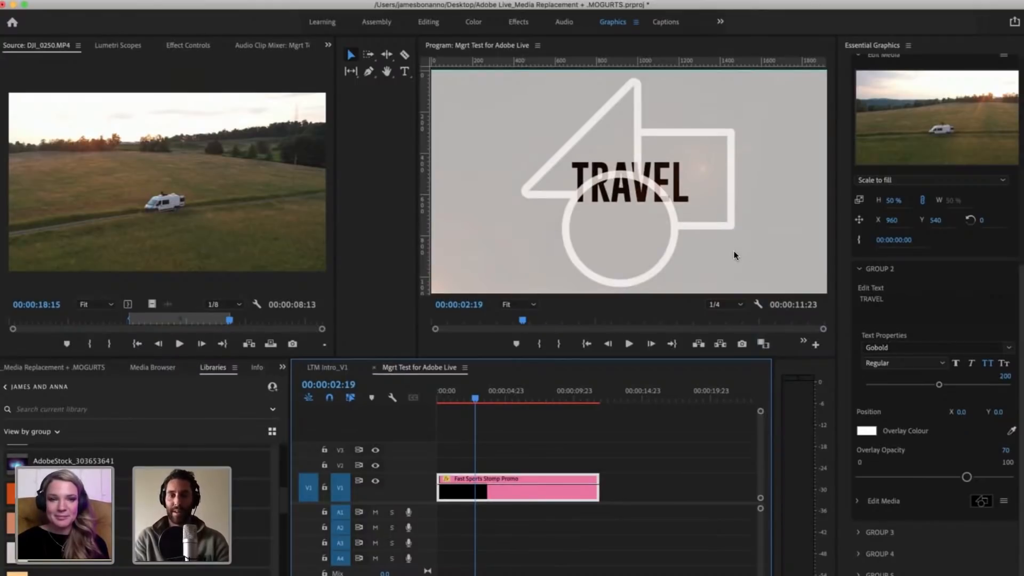
pyautogui.click(894, 301)
pyautogui.click(895, 301)
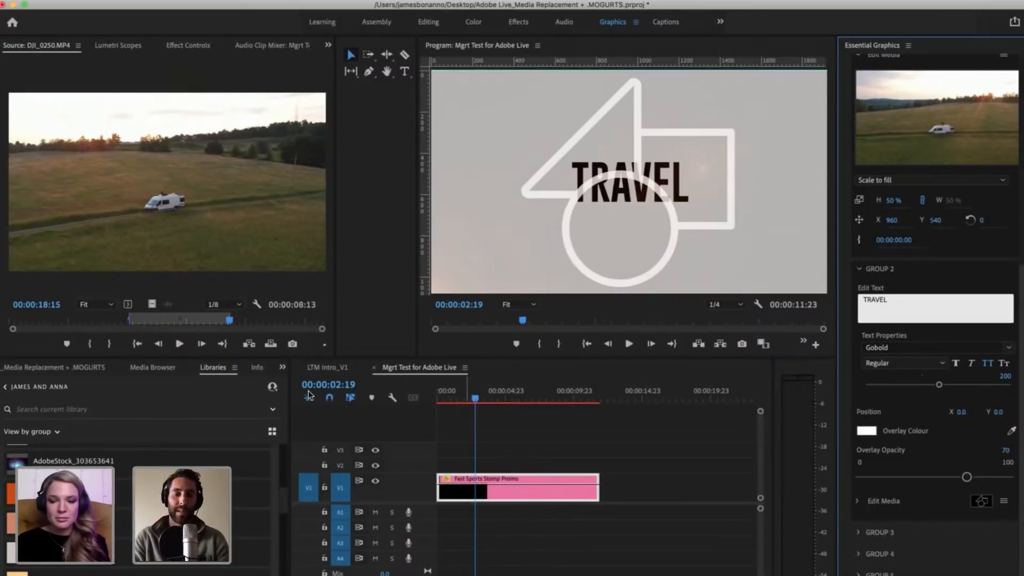
# Step: Bring up the project's media list and look through the imported clips and sequences
pyautogui.click(282, 367)
pyautogui.click(301, 385)
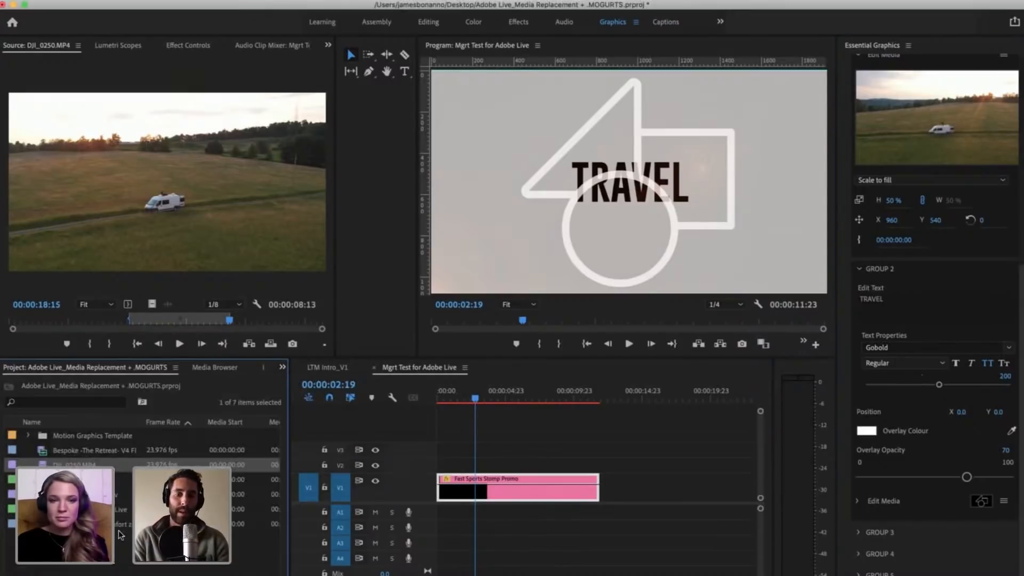
pyautogui.click(47, 479)
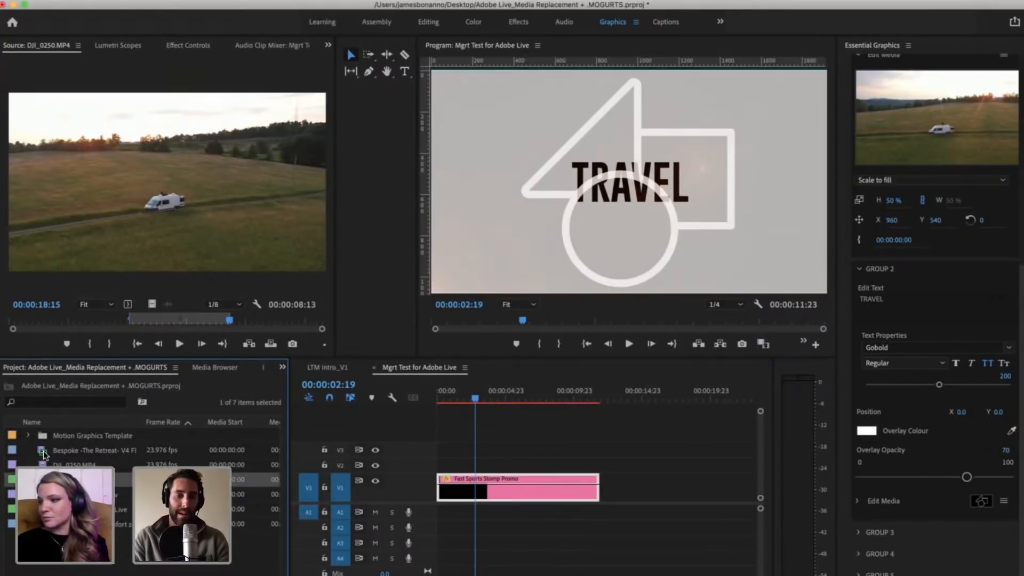
pyautogui.click(43, 454)
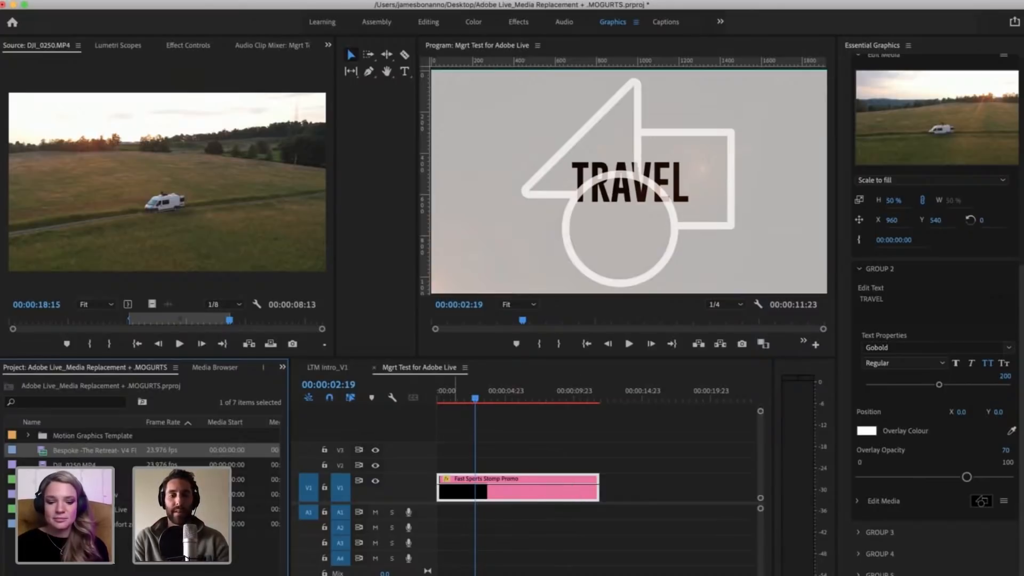
pyautogui.click(182, 549)
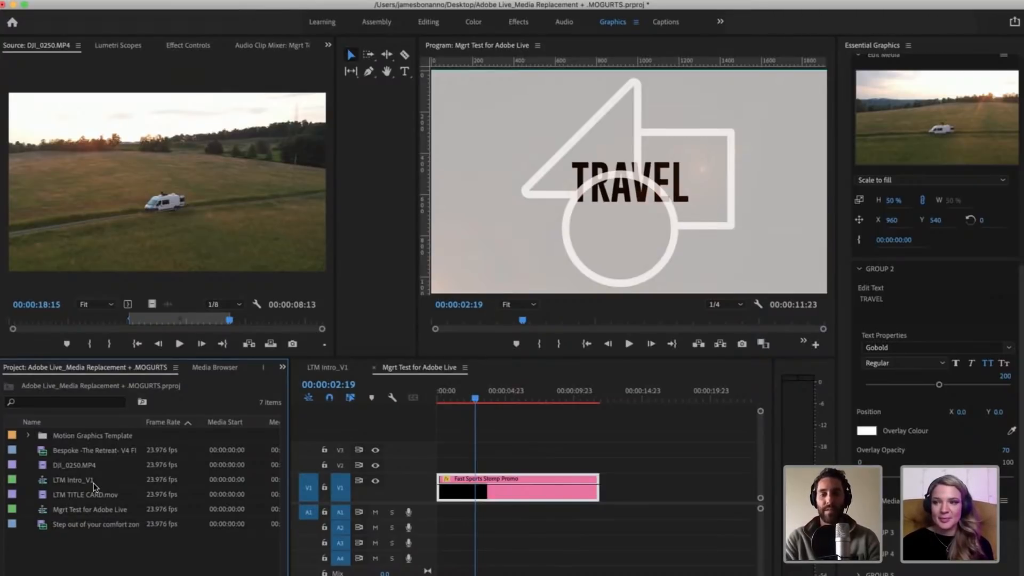
# Step: Examine the media durations and frame sizes of the imported clips in the project list
pyautogui.hscroll(5, 225, 483)
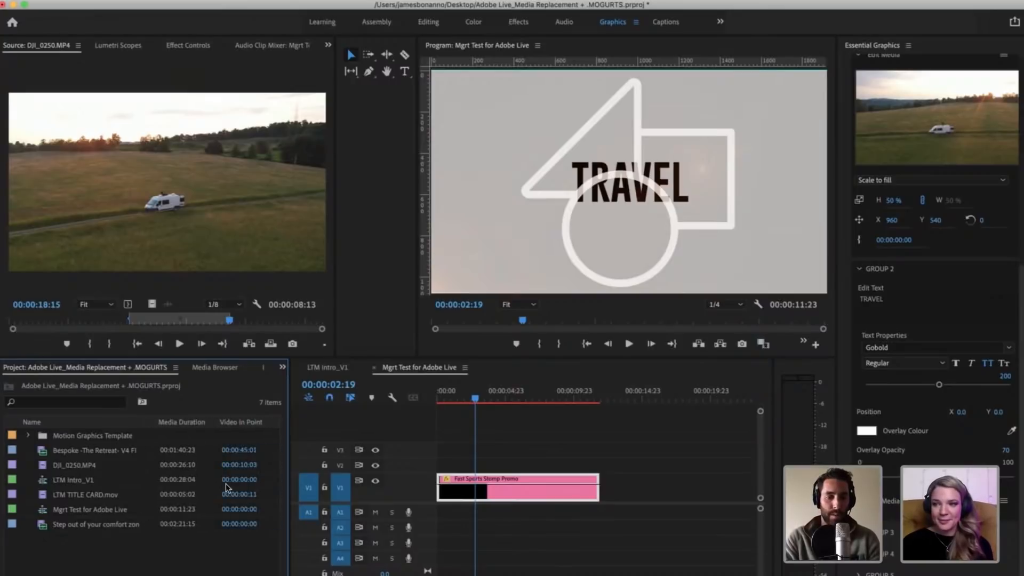
pyautogui.hscroll(3, 226, 483)
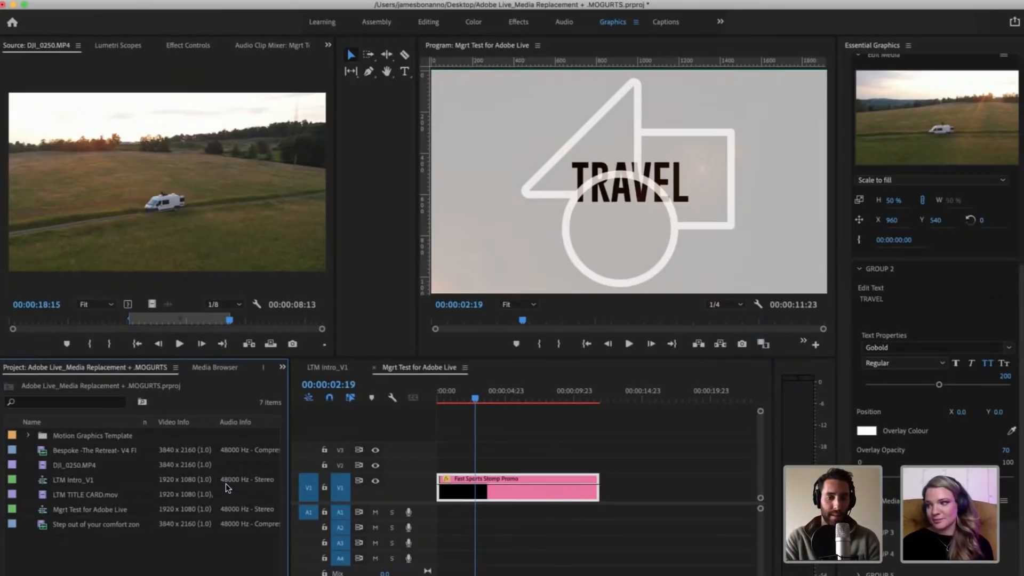
pyautogui.click(177, 518)
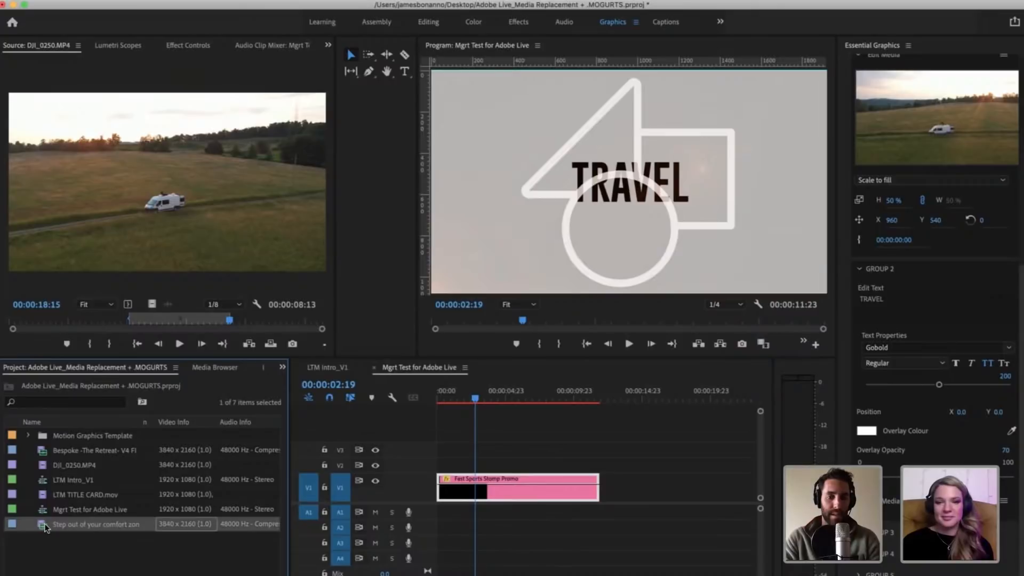
pyautogui.click(49, 451)
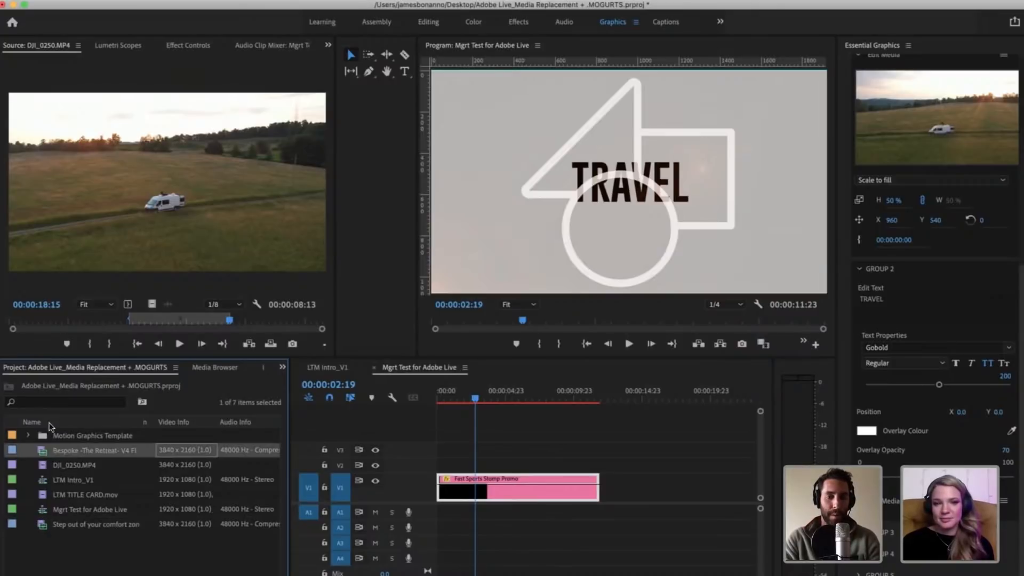
# Step: Open the Bespoke -The Retreat- V4 FINAL 4K.mp4 clip in the Source monitor and move its playhead to the marked range's start, 00:00:45:05
pyautogui.click(179, 523)
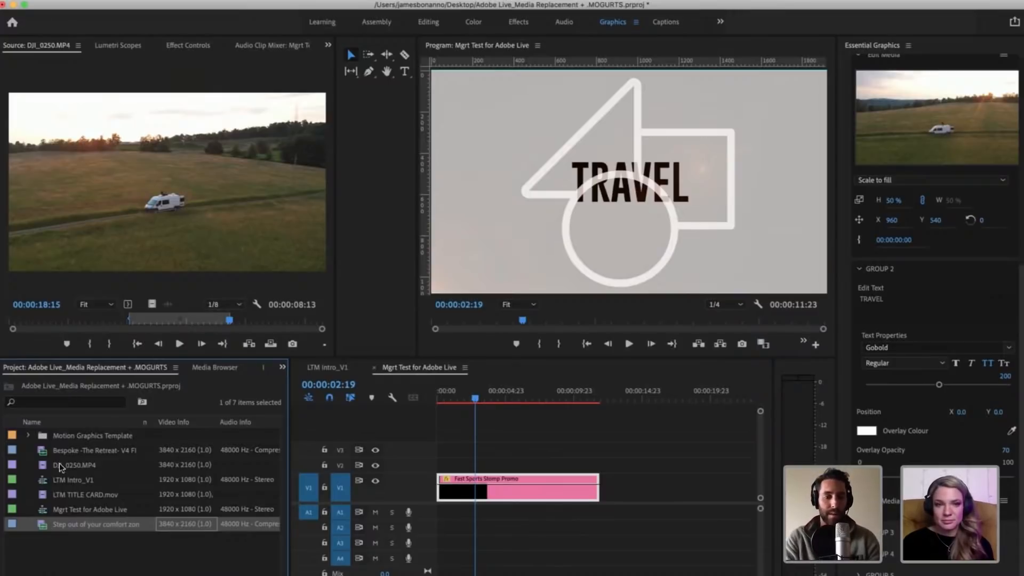
pyautogui.click(43, 459)
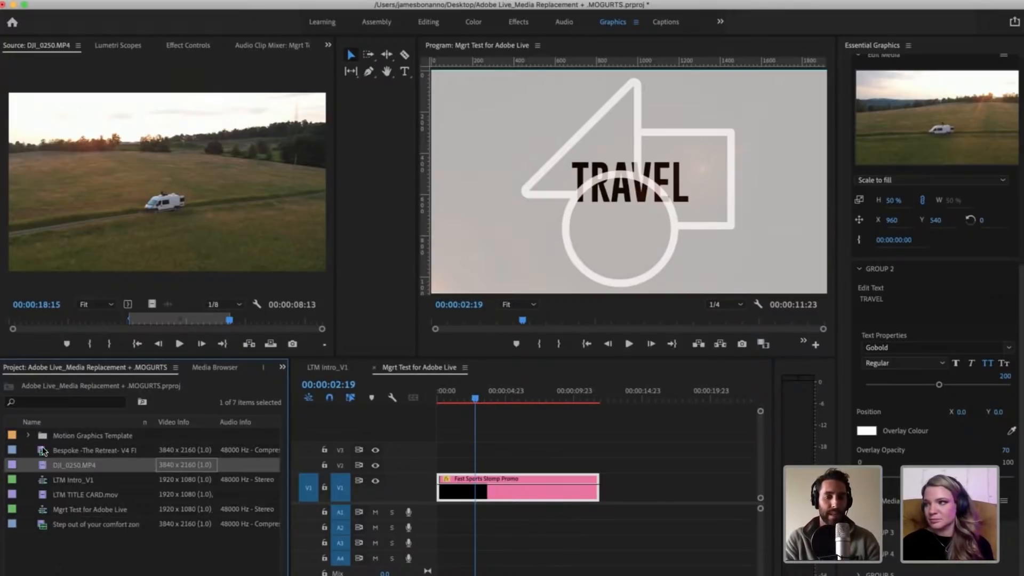
pyautogui.doubleClick(43, 447)
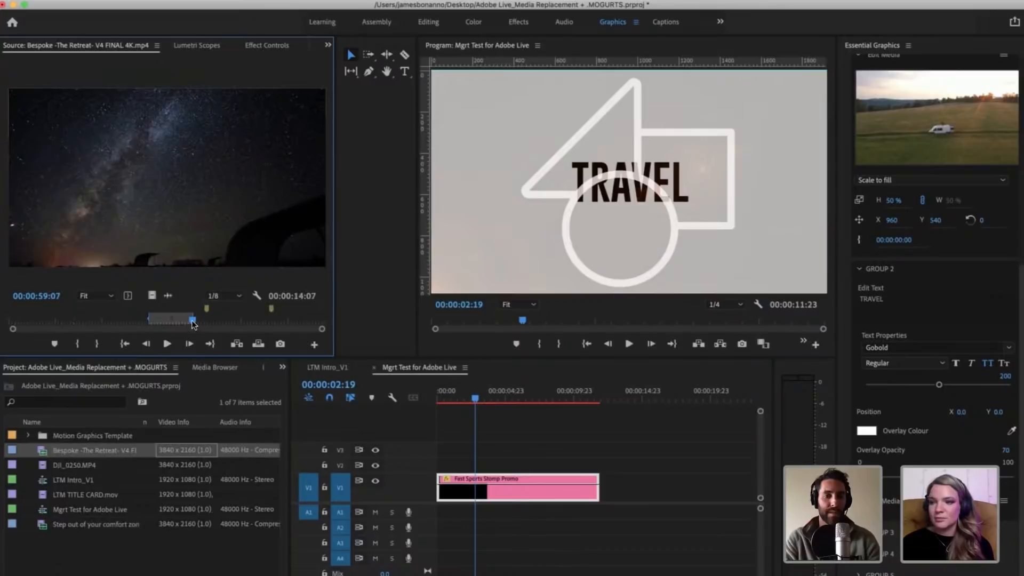
pyautogui.click(150, 314)
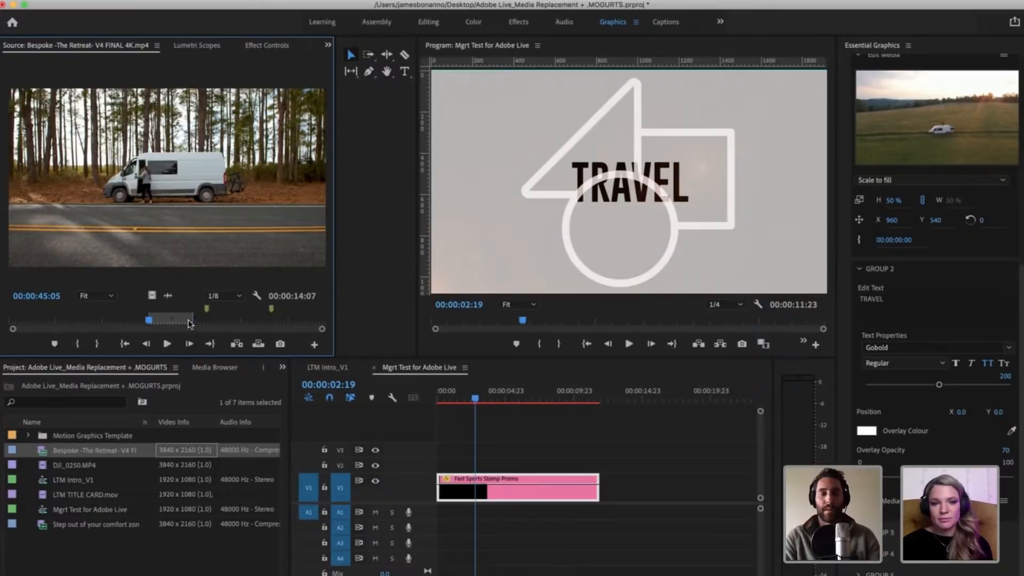
# Step: Mark a new range in the Bespoke -The Retreat- V4 FINAL 4K.mp4 source clip, with in point 00:00:13:02 and out point 00:00:16:02
pyautogui.click(76, 316)
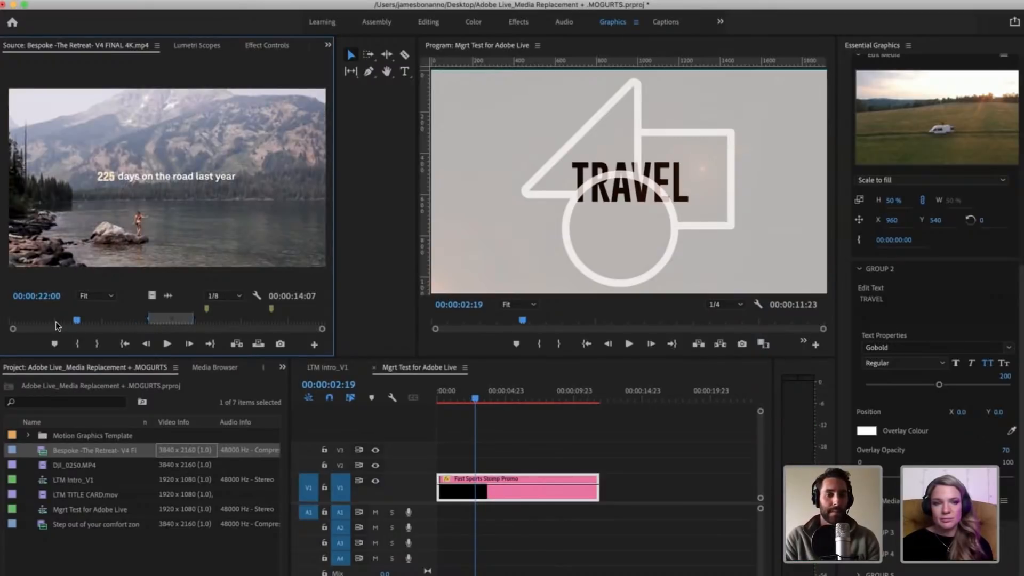
pyautogui.moveTo(56, 321); pyautogui.dragTo(49, 319)
pyautogui.press('i')
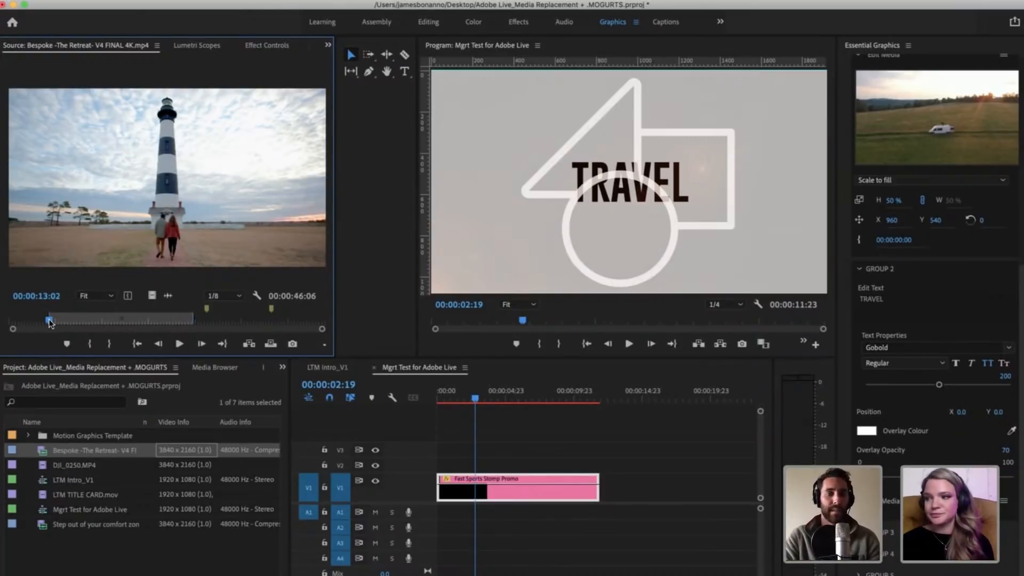
pyautogui.moveTo(49, 321); pyautogui.dragTo(58, 320)
pyautogui.press('o')
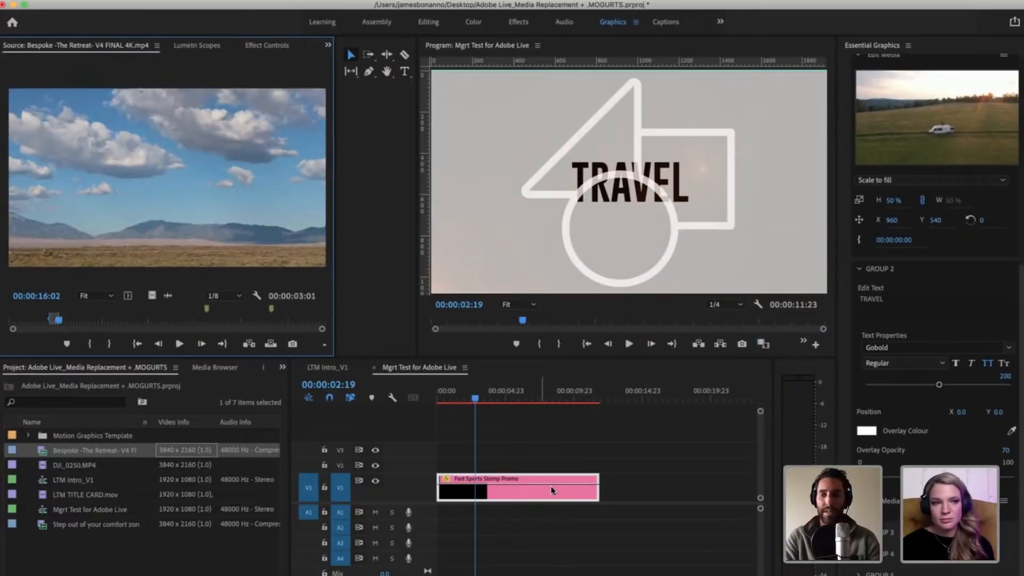
# Step: Replace Group 2's placeholder media with the marked Bespoke -The Retreat- V4 FINAL 4K.mp4 clip
pyautogui.scroll(1, 928, 486)
pyautogui.scroll(1, 936, 267)
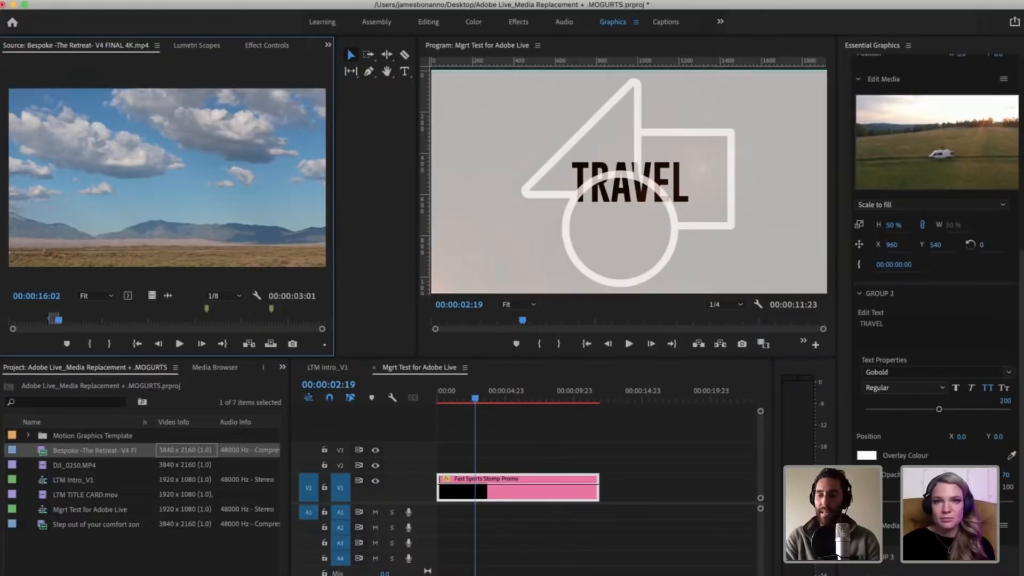
pyautogui.scroll(-6, 937, 266)
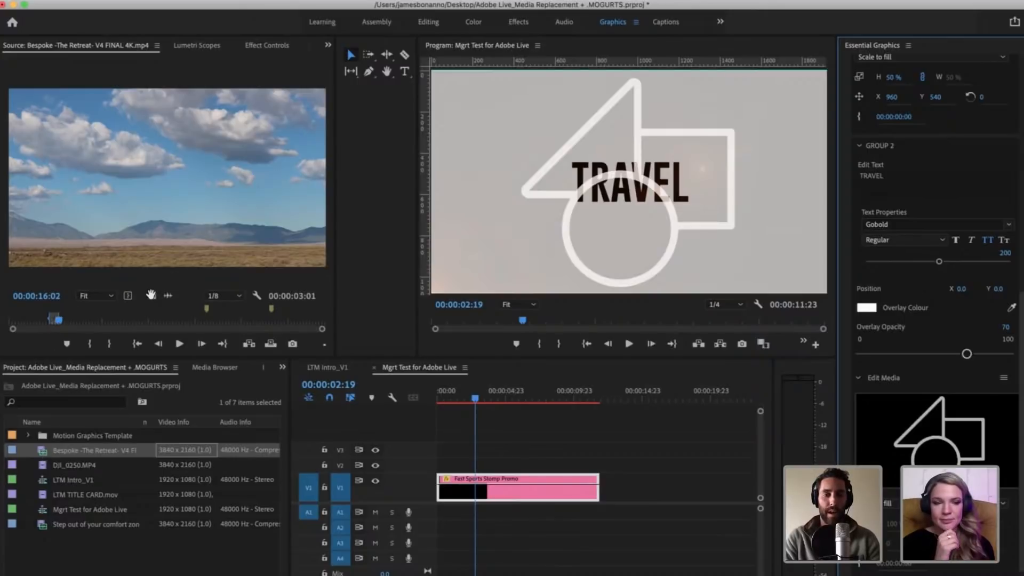
pyautogui.moveTo(152, 227); pyautogui.dragTo(909, 455)
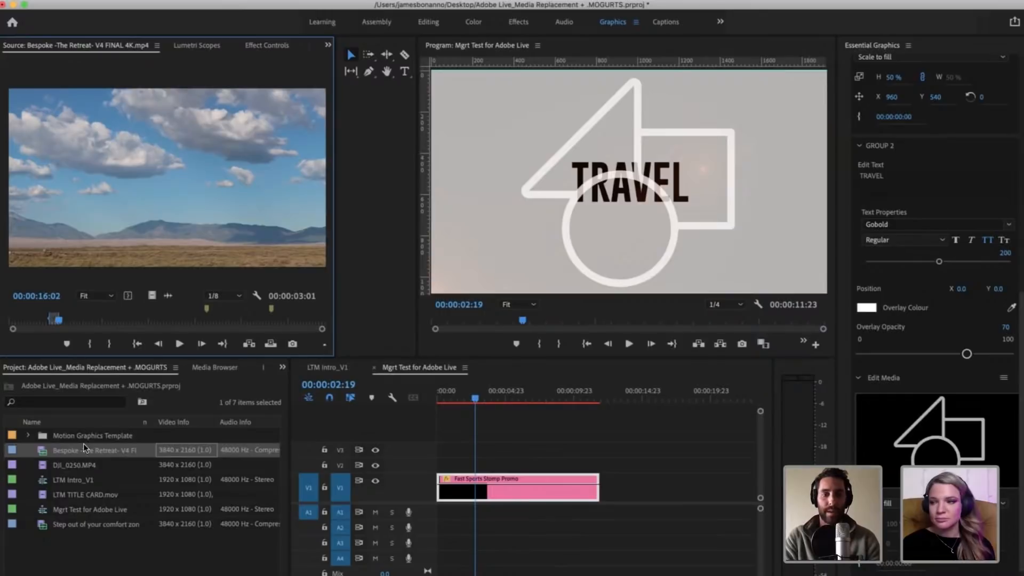
pyautogui.moveTo(44, 450); pyautogui.dragTo(903, 459)
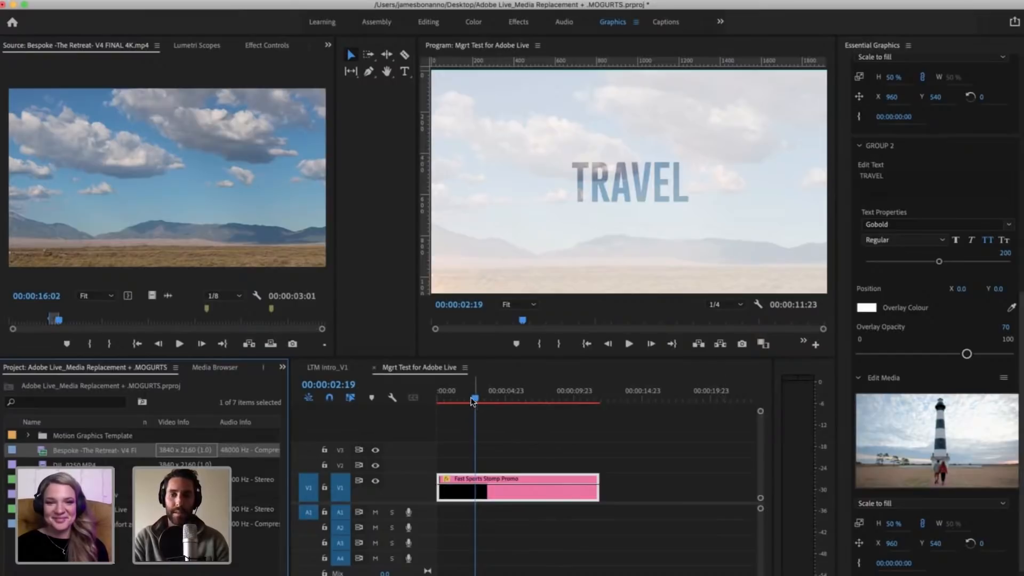
# Step: Play the sequence from 00:00:01:01 through Group 2's new media, and scrub its TRAVEL title between 00:00:01:18 and 00:00:02:09
pyautogui.moveTo(474, 399); pyautogui.dragTo(467, 399)
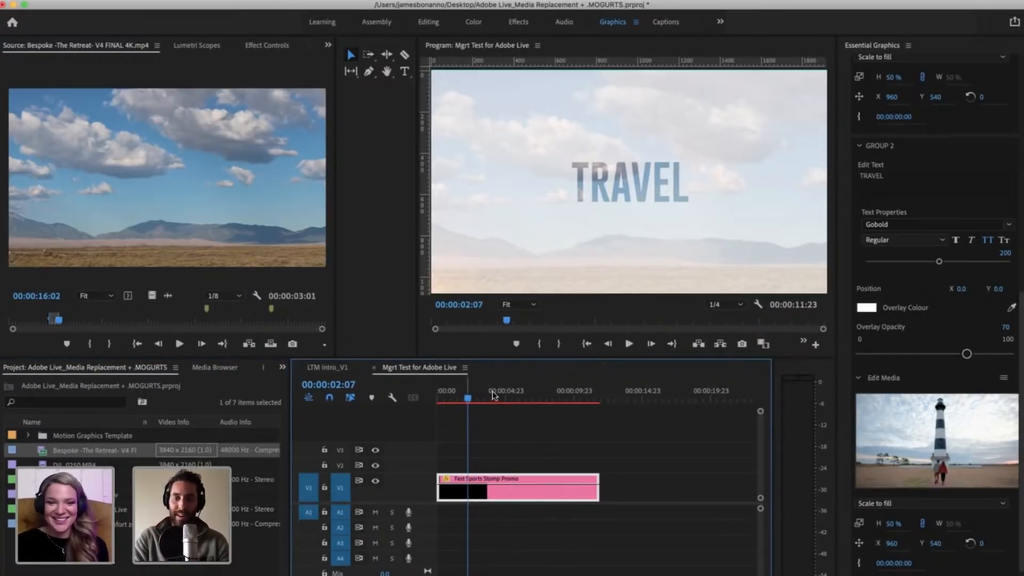
pyautogui.click(451, 399)
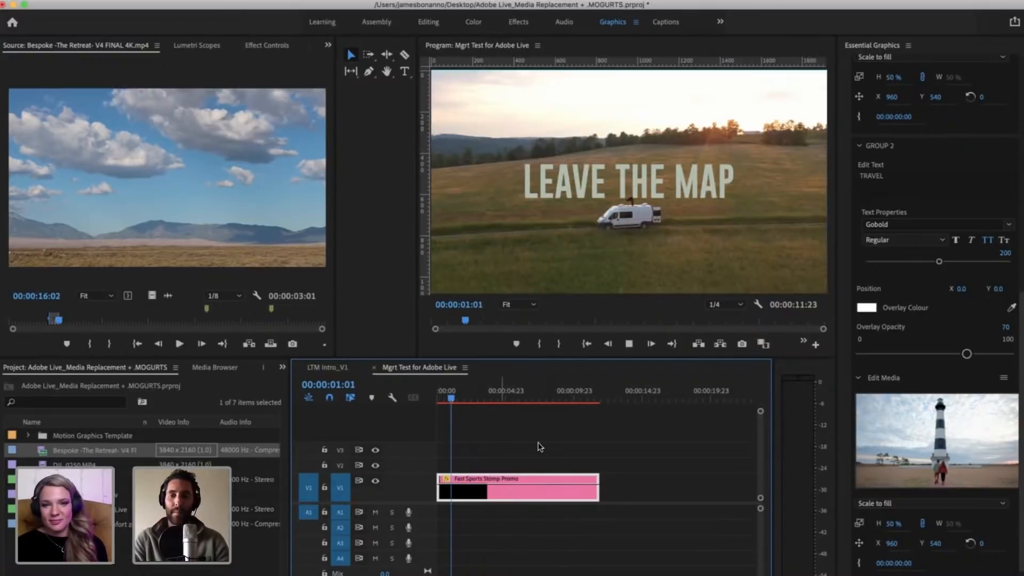
pyautogui.press('space')
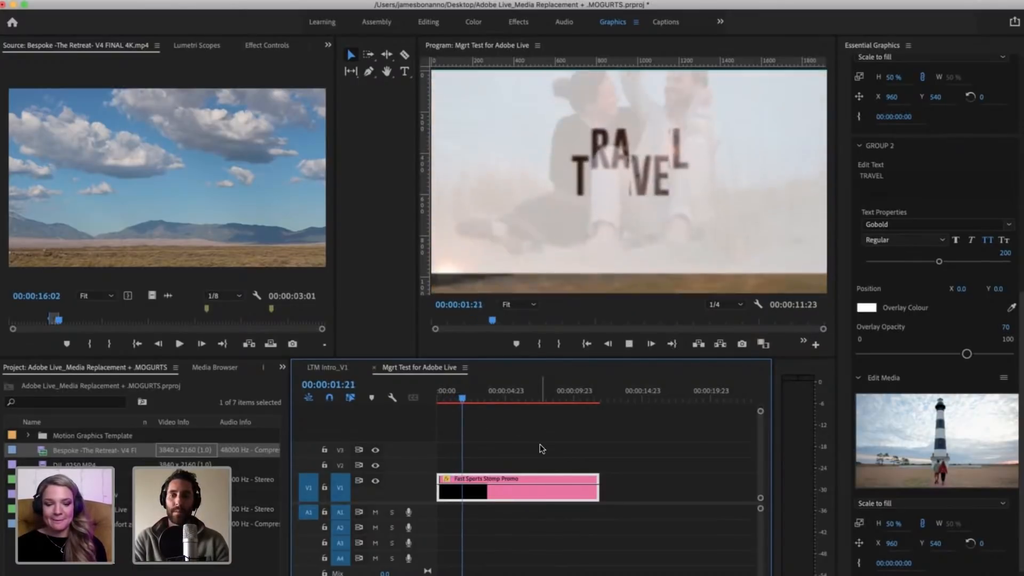
pyautogui.press('space')
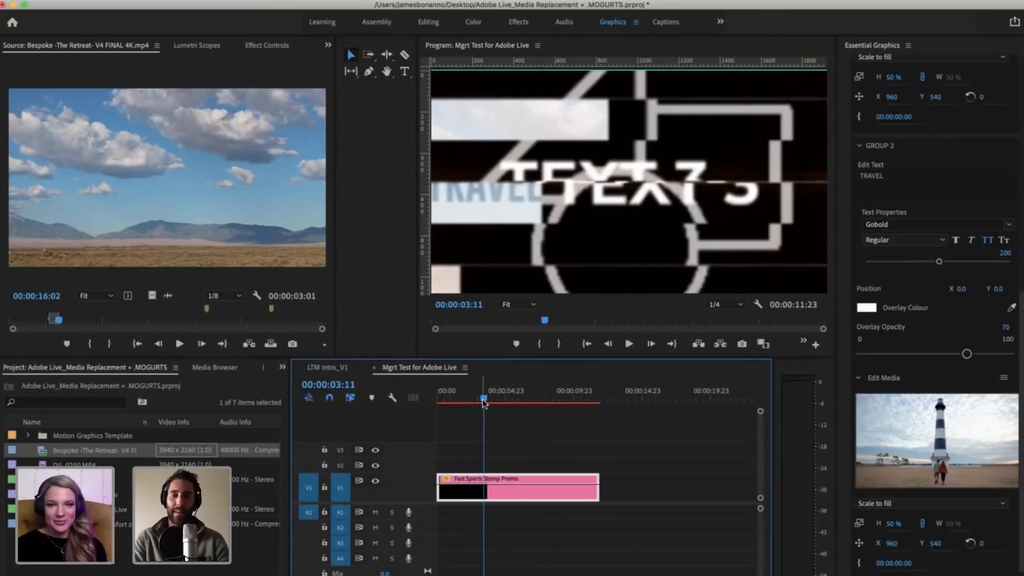
pyautogui.moveTo(473, 399); pyautogui.dragTo(468, 400)
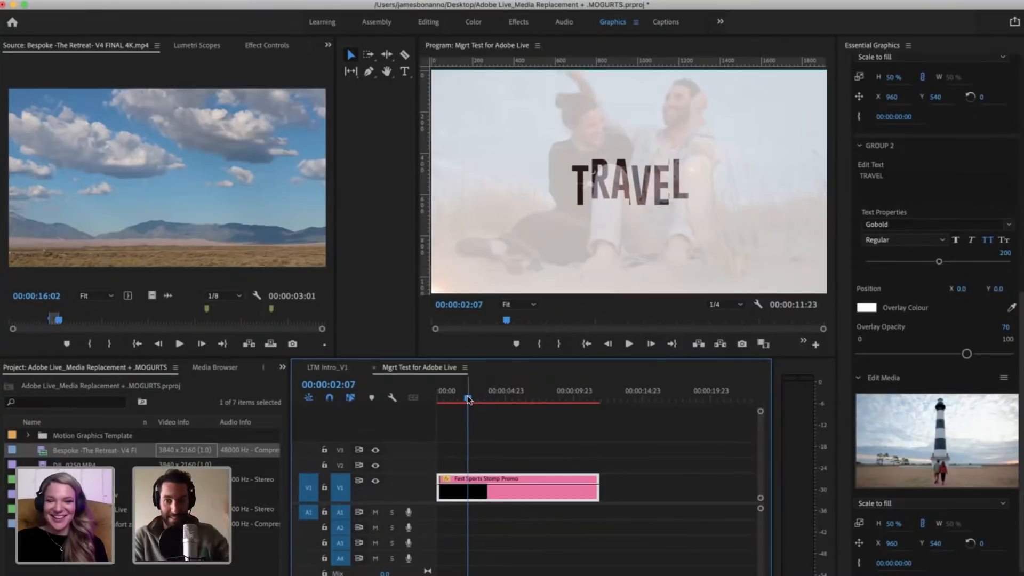
pyautogui.moveTo(467, 399); pyautogui.dragTo(461, 398)
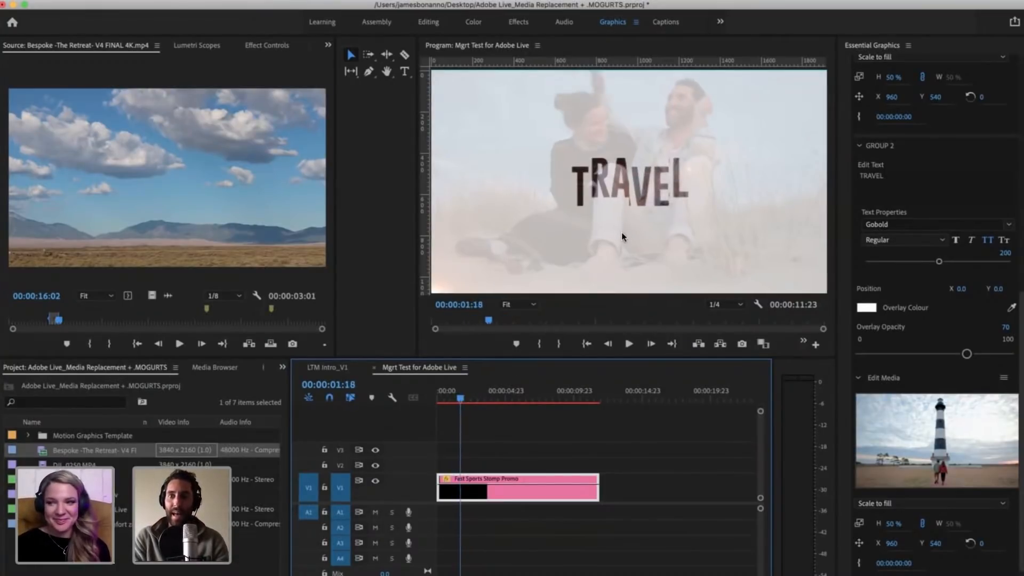
pyautogui.moveTo(460, 398); pyautogui.dragTo(468, 399)
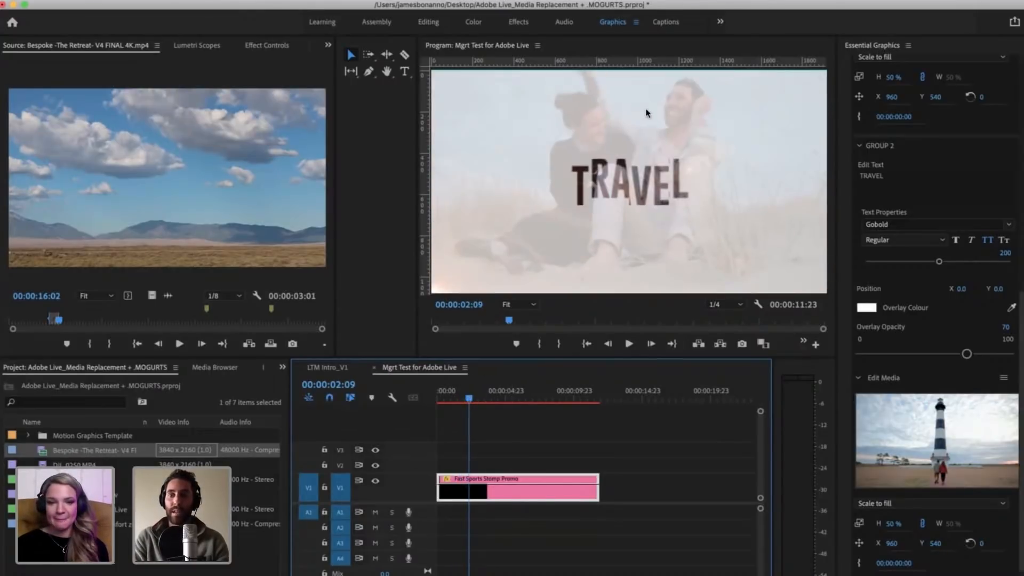
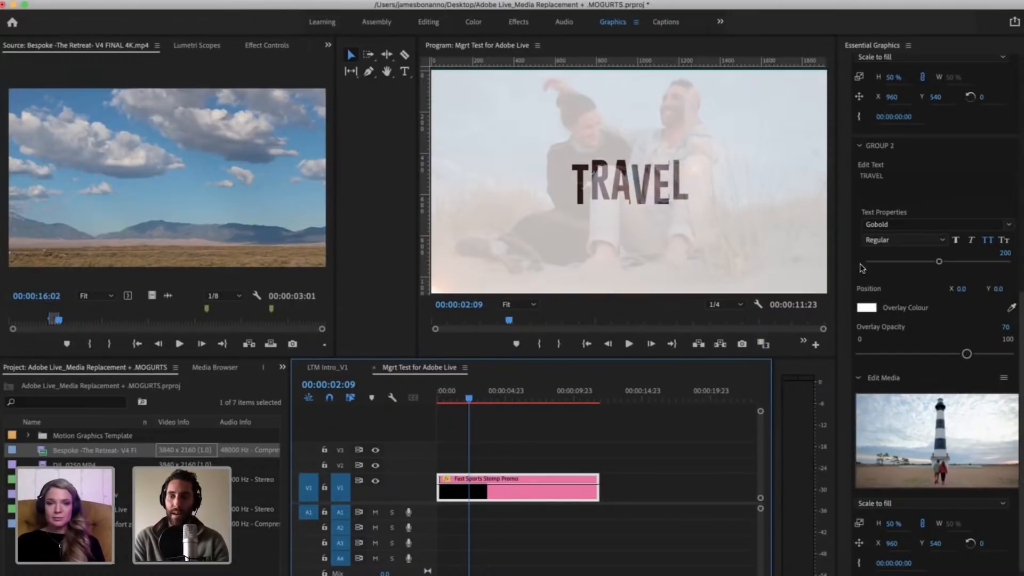
# Step: Open the Libraries panel and browse the saved colour swatches for a Group 2 overlay colour
pyautogui.click(282, 368)
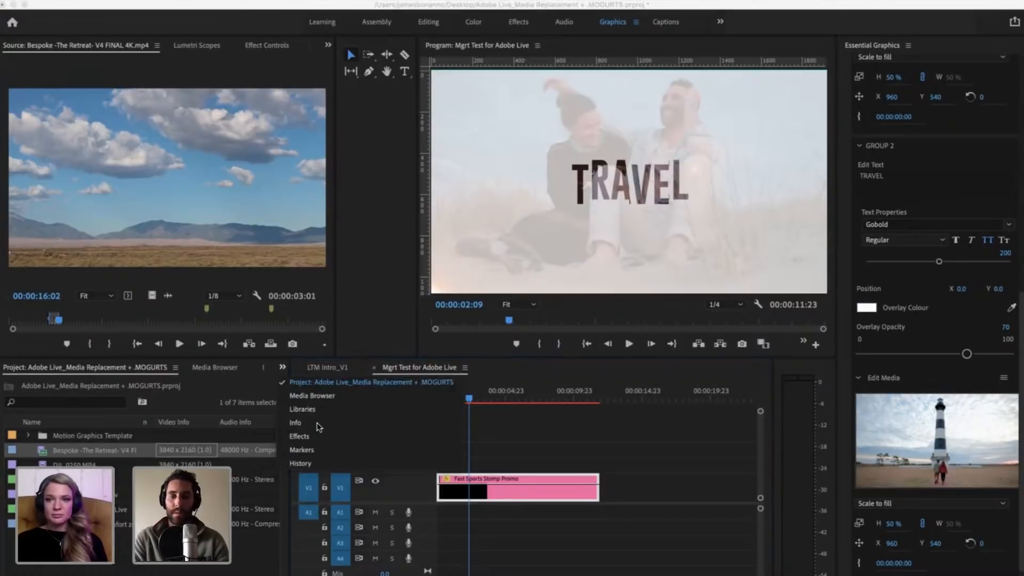
pyautogui.click(317, 414)
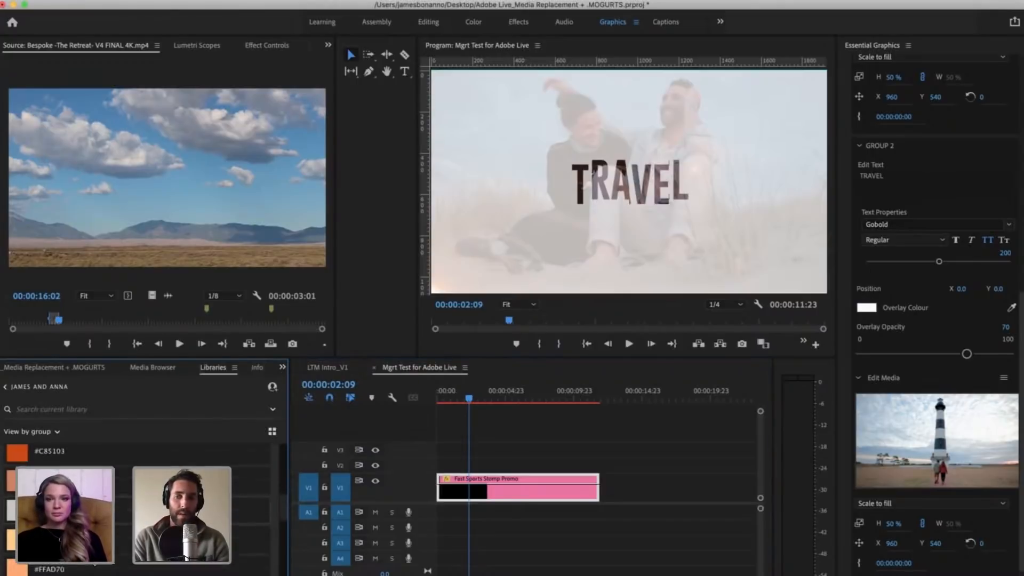
pyautogui.scroll(-5, 138, 501)
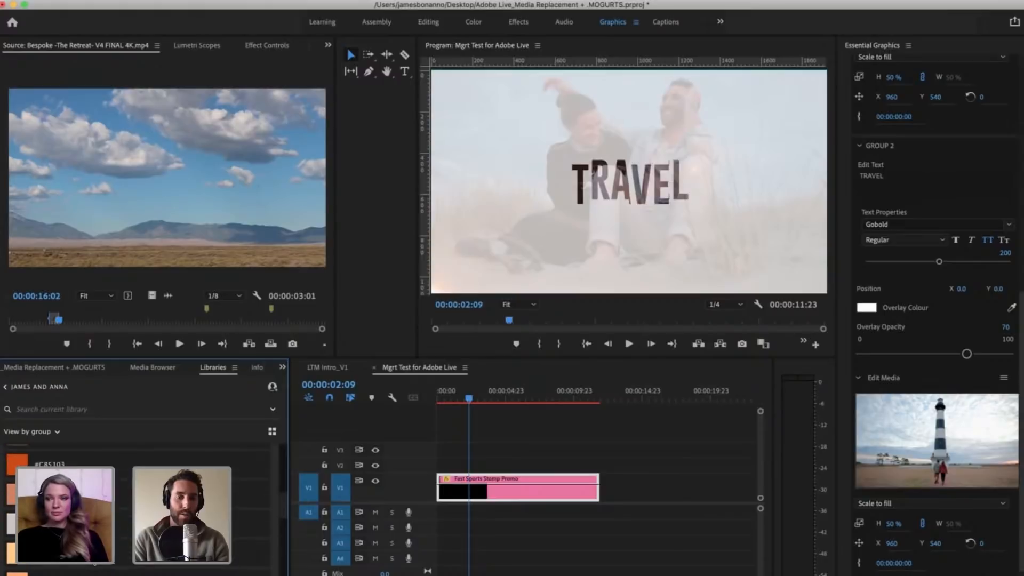
pyautogui.scroll(4, 139, 502)
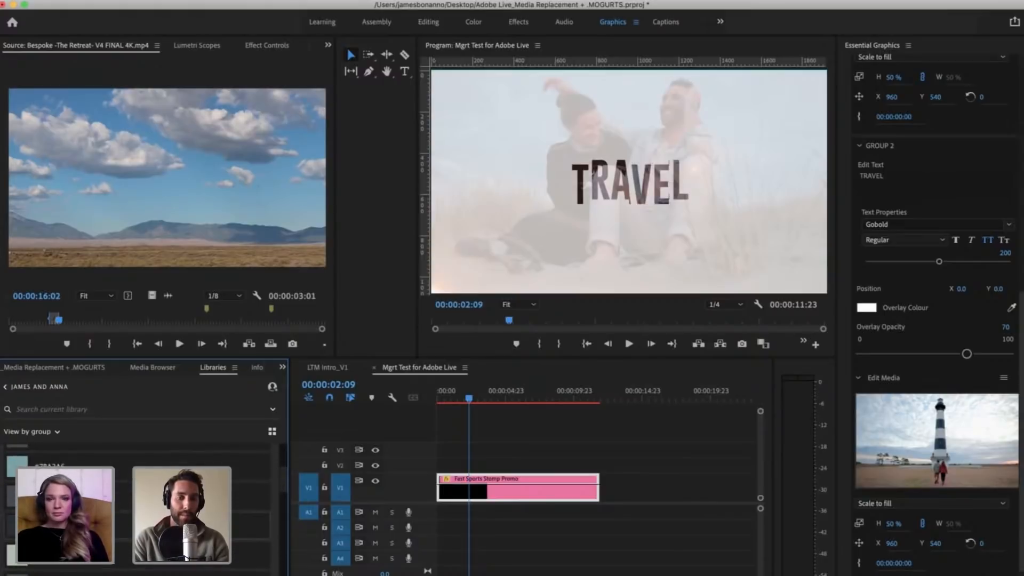
pyautogui.scroll(-10, 138, 501)
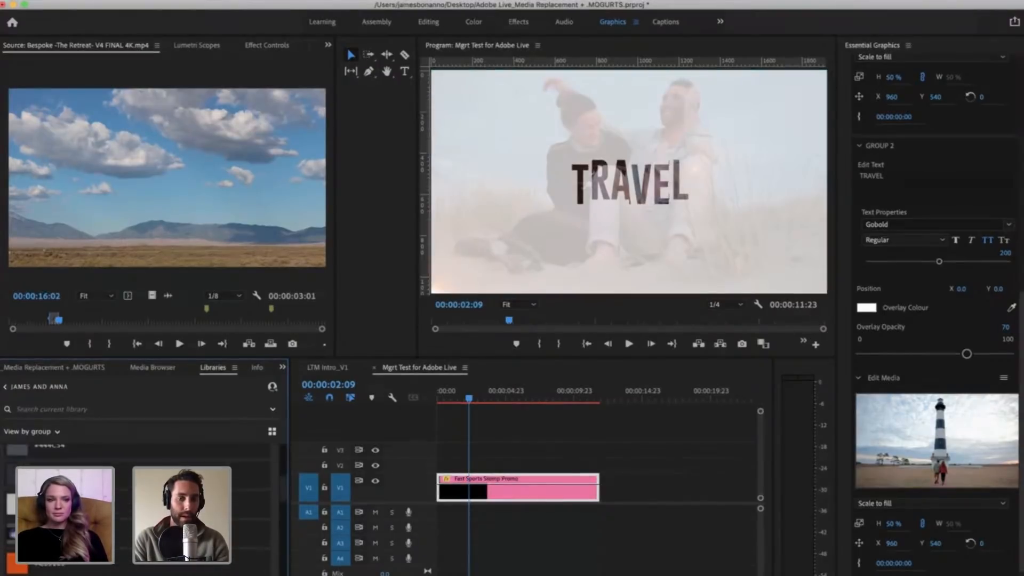
pyautogui.scroll(-5, 139, 501)
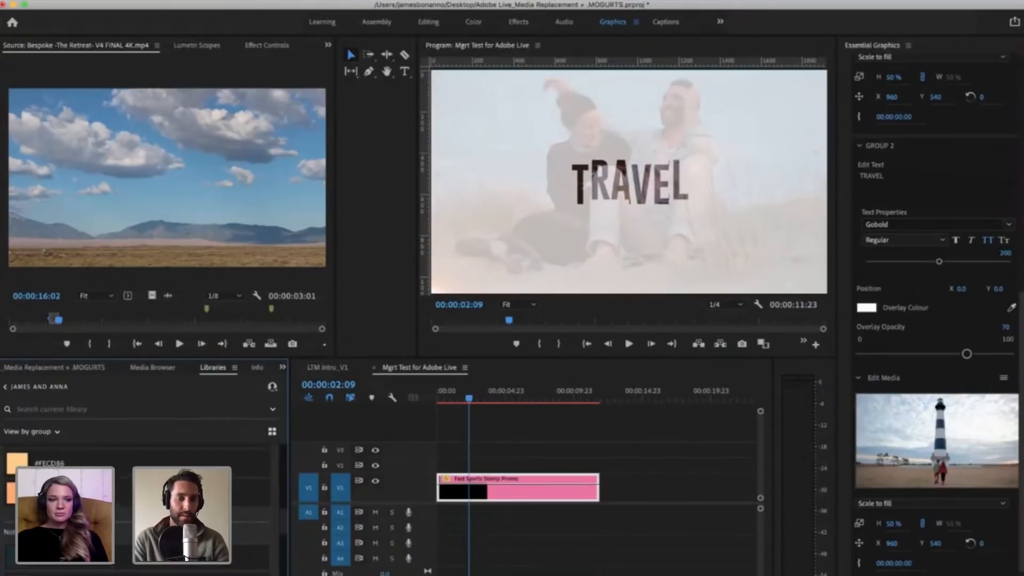
pyautogui.scroll(3, 139, 501)
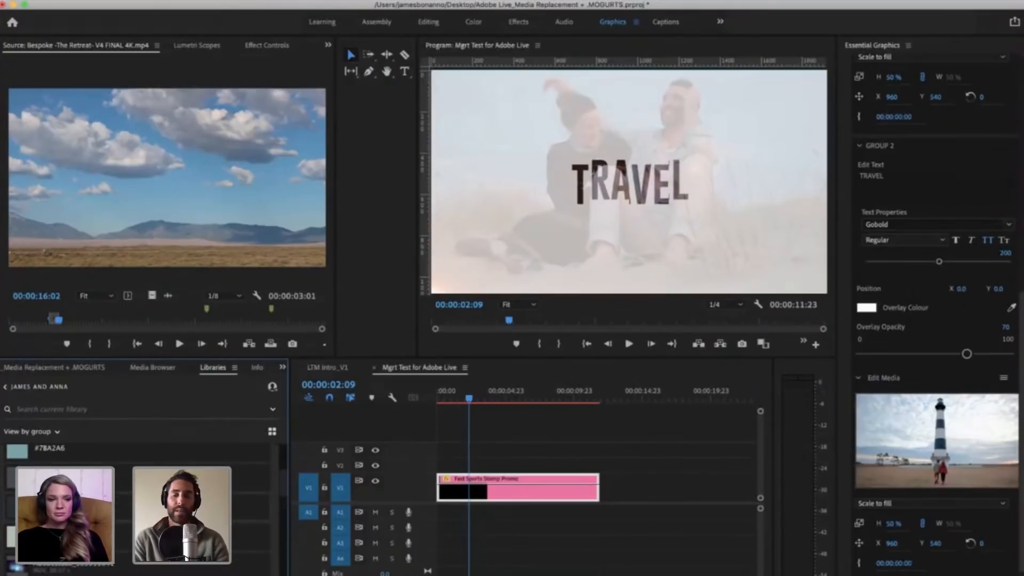
# Step: Try dark slate 293039, sampled from the library swatches, as Group 2's overlay colour
pyautogui.click(869, 309)
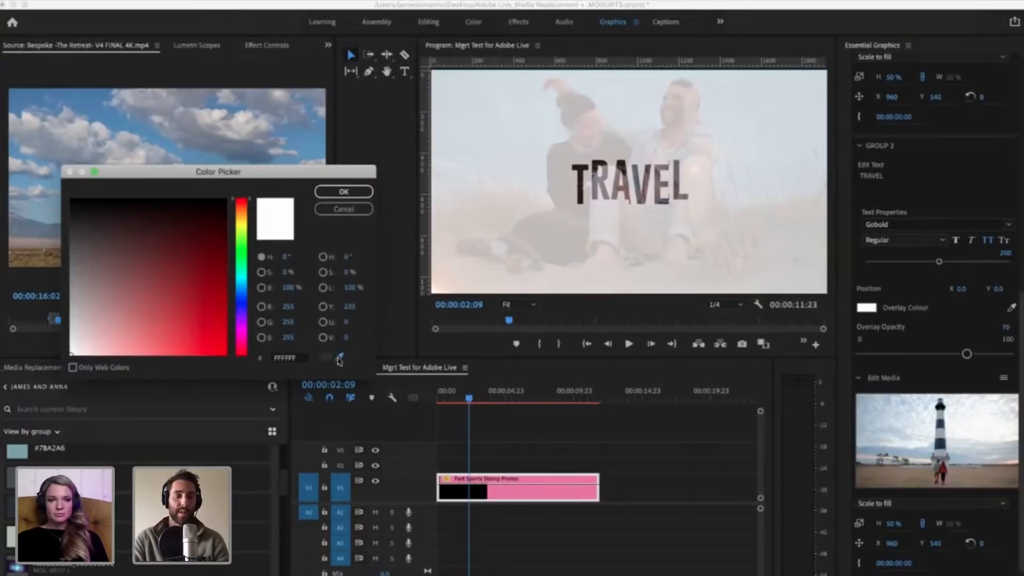
pyautogui.click(338, 358)
pyautogui.click(12, 509)
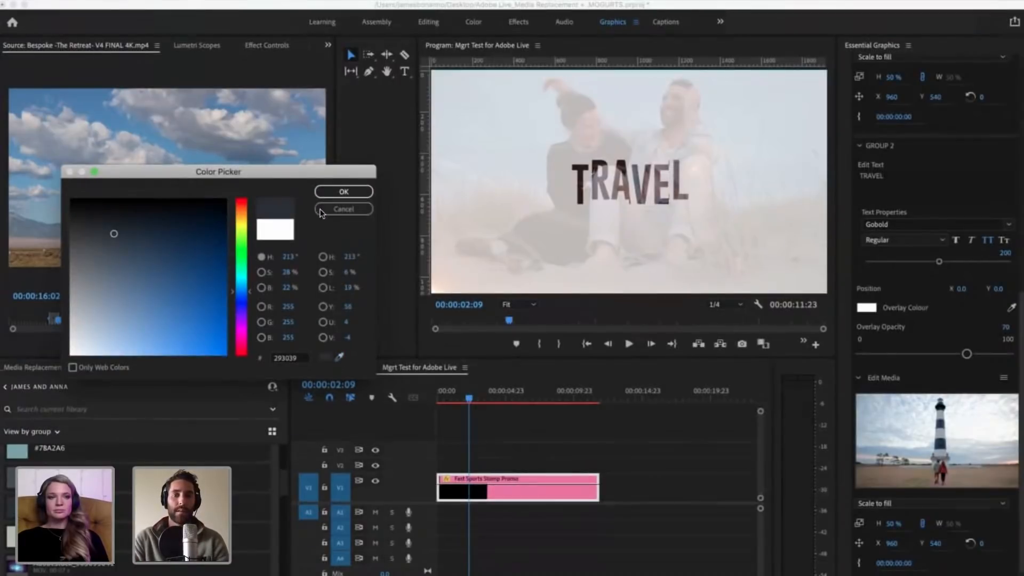
pyautogui.click(344, 193)
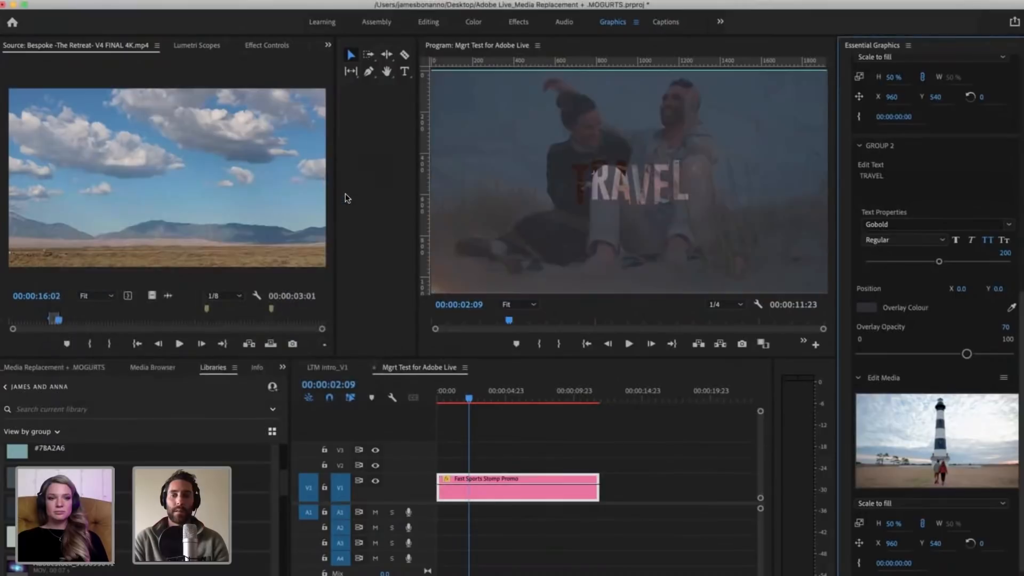
# Step: Play the sequence through Group 2's TRAVEL title to 00:00:03:04, and undo the overlay colour change
pyautogui.moveTo(469, 399); pyautogui.dragTo(457, 398)
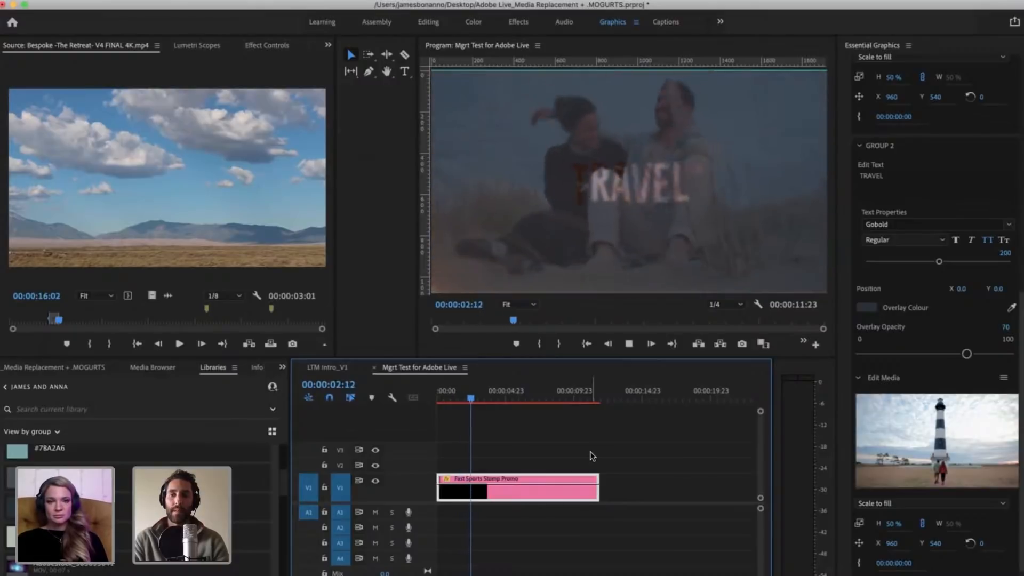
pyautogui.press('space')
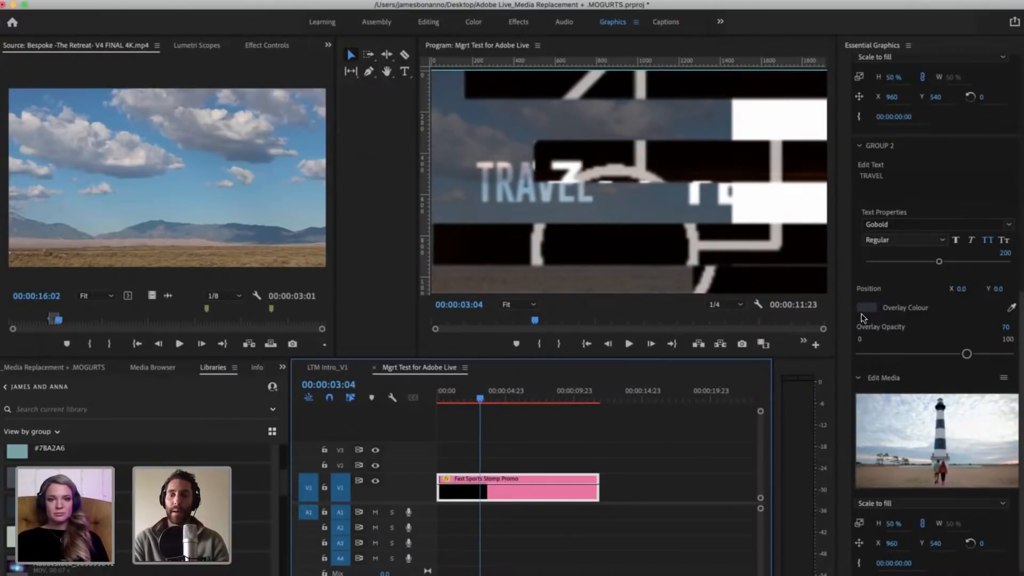
pyautogui.press('super+z')
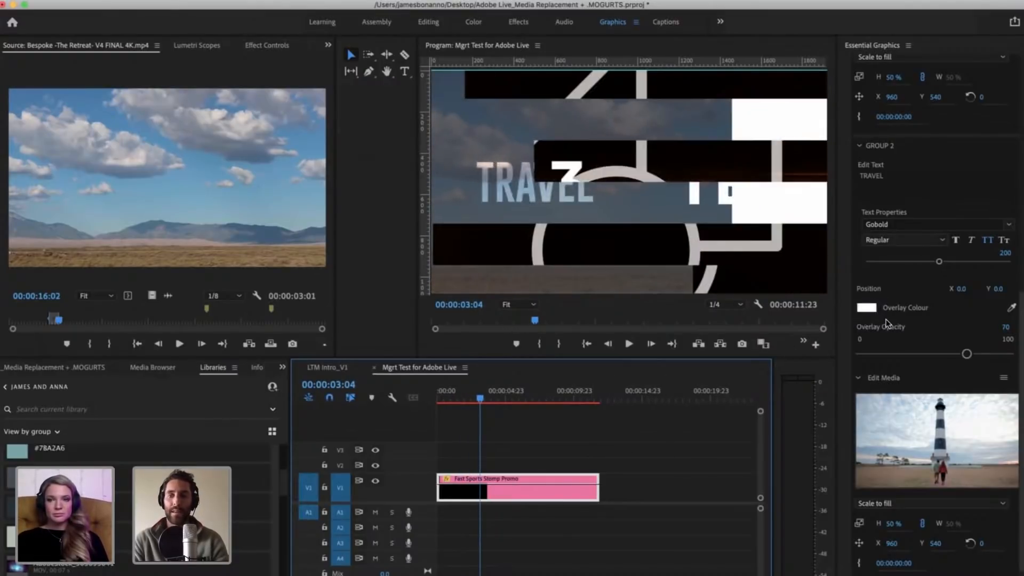
# Step: Move the playhead to 00:00:01:23 and set Group 2's overlay colour to a sampled light grey
pyautogui.moveTo(479, 399); pyautogui.dragTo(463, 397)
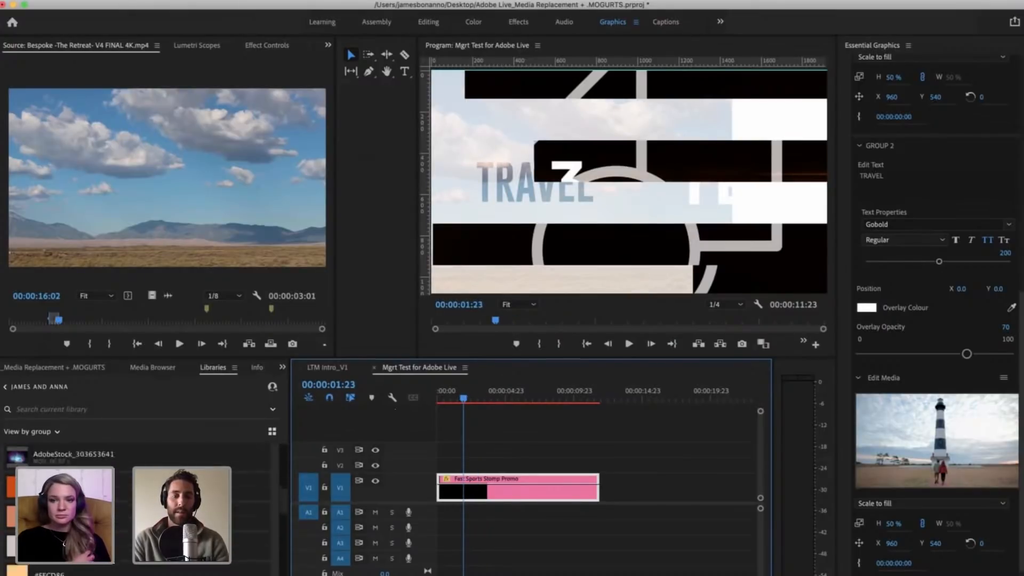
pyautogui.click(866, 308)
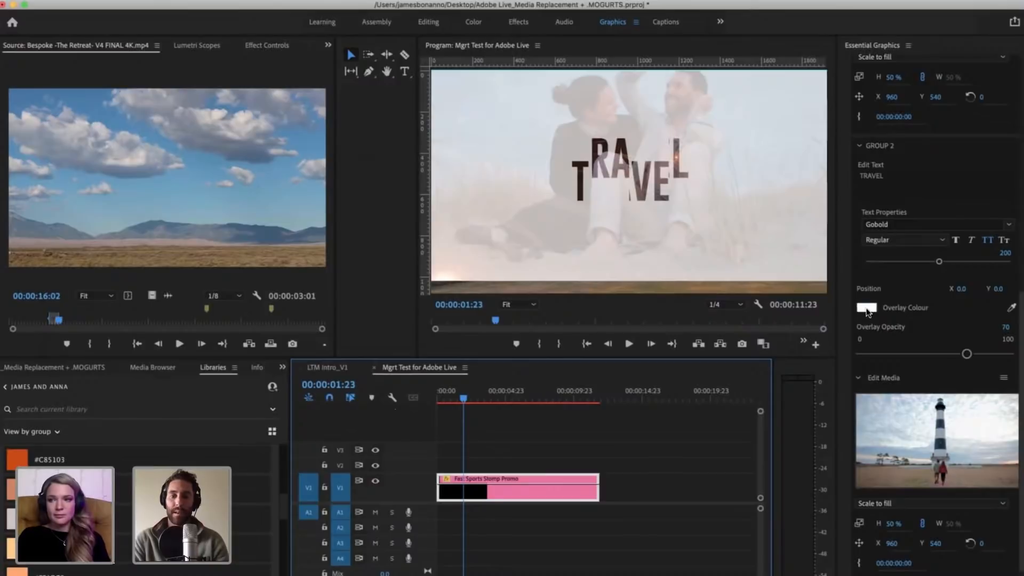
pyautogui.click(340, 357)
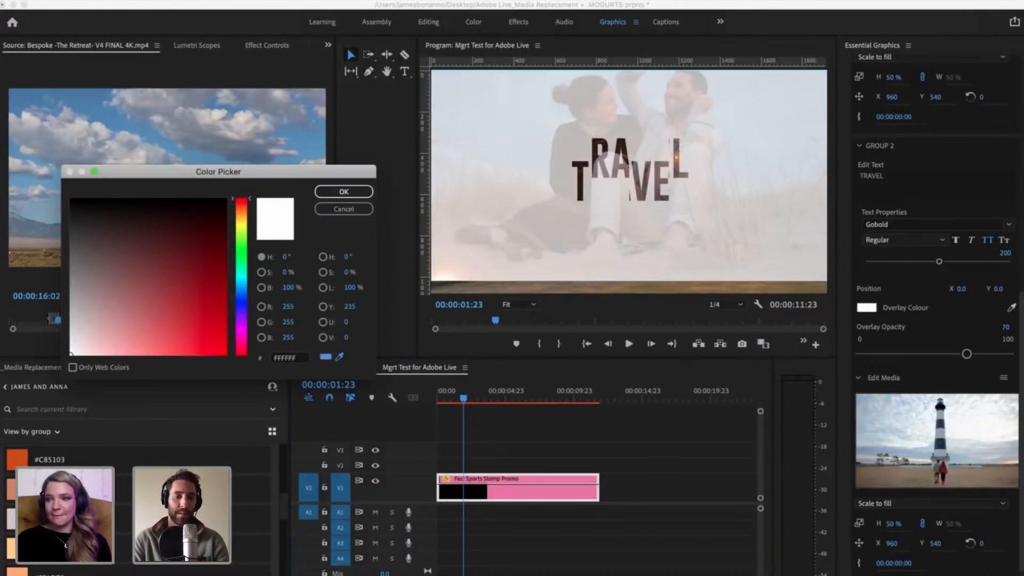
pyautogui.click(534, 240)
pyautogui.click(344, 191)
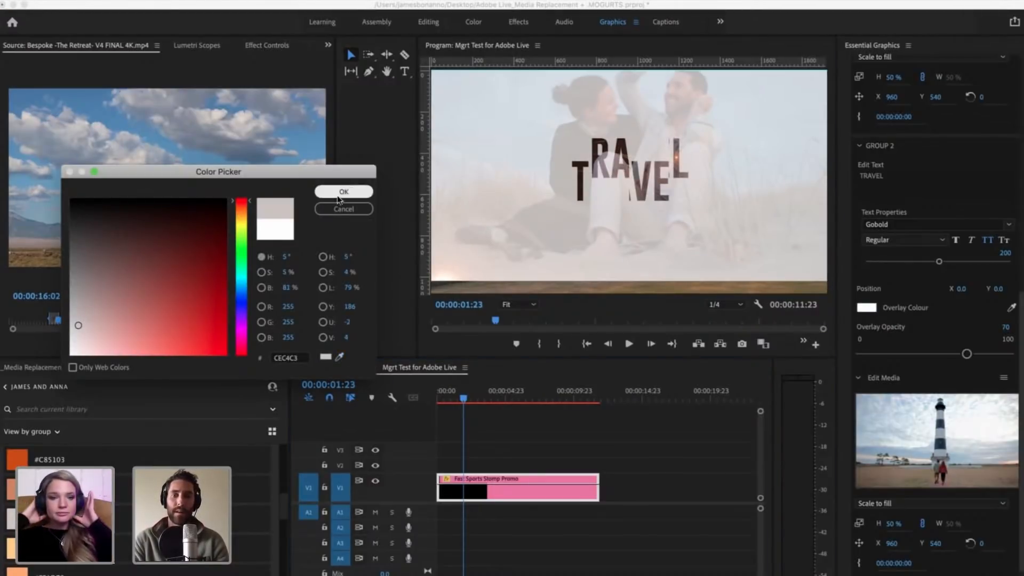
# Step: Play the sequence from about 00:00:01:04 through the TRAVEL title, stopping on the Text 3 title at 00:00:03:15
pyautogui.moveTo(463, 398); pyautogui.dragTo(453, 397)
pyautogui.click(490, 419)
pyautogui.press('=')
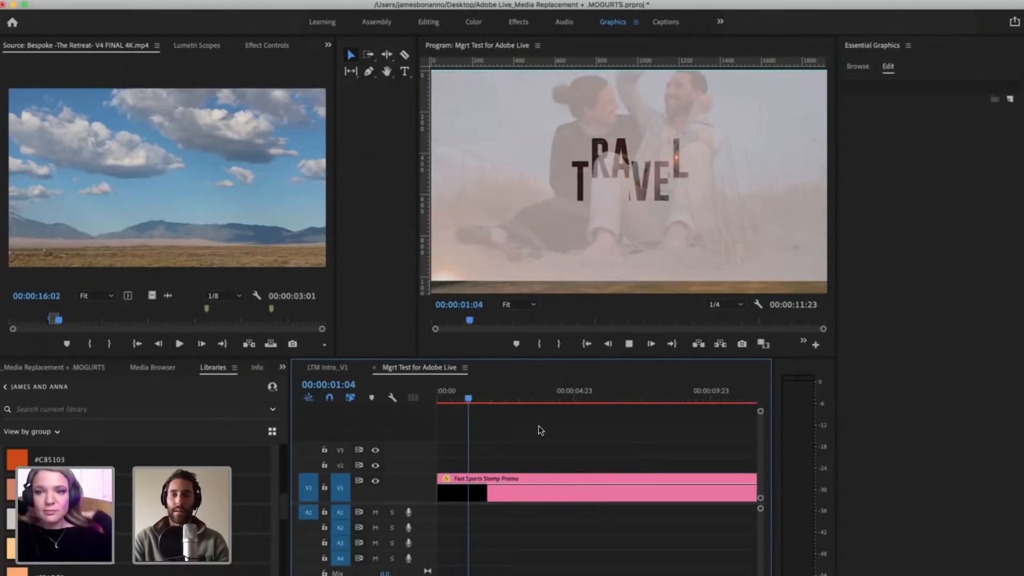
pyautogui.press('space')
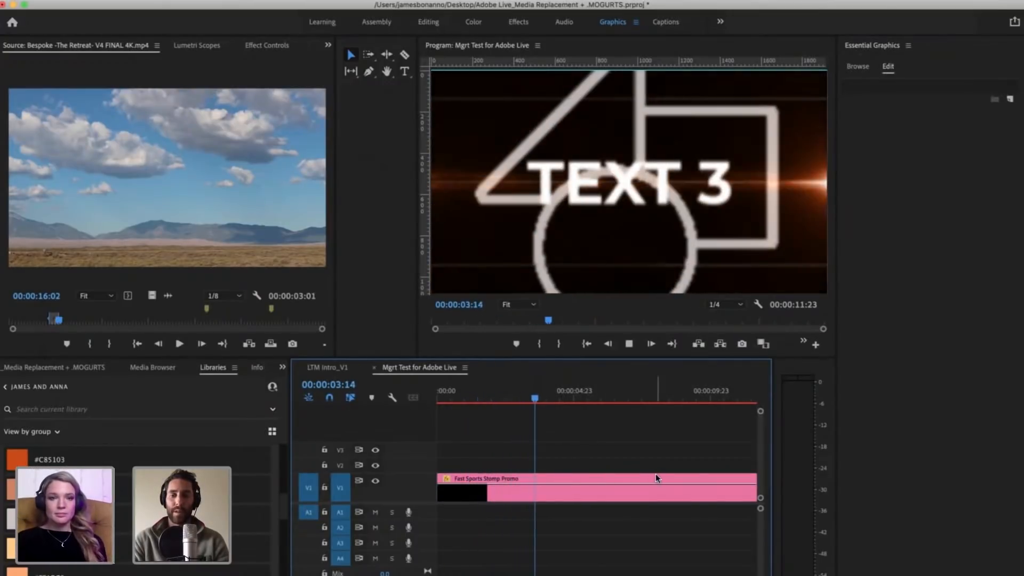
# Step: Select the Fast Sports Stomp Promo clip, collapse its Group 1 and Group 2 controls, and expand Group 3
pyautogui.click(626, 487)
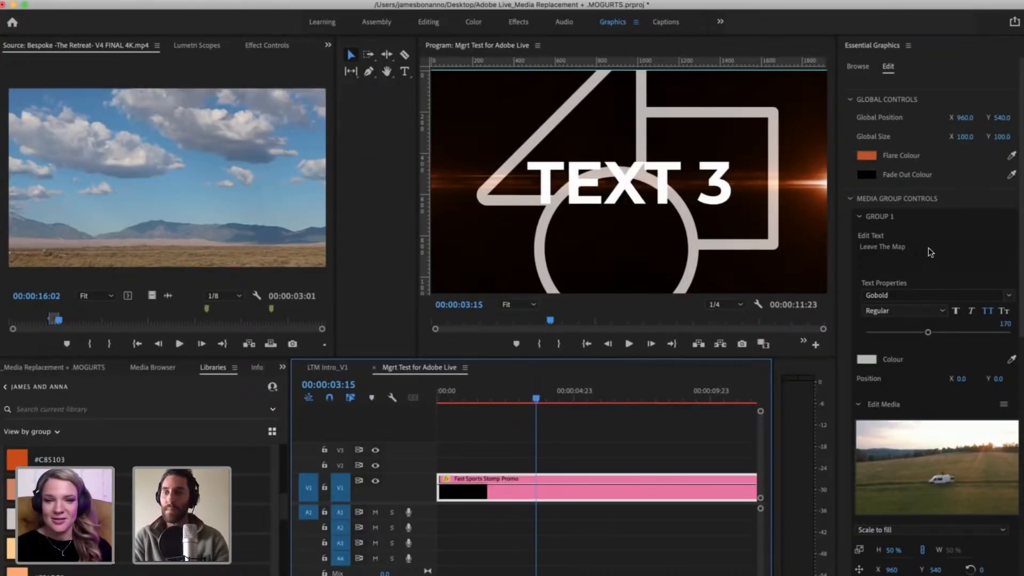
pyautogui.scroll(-3, 916, 250)
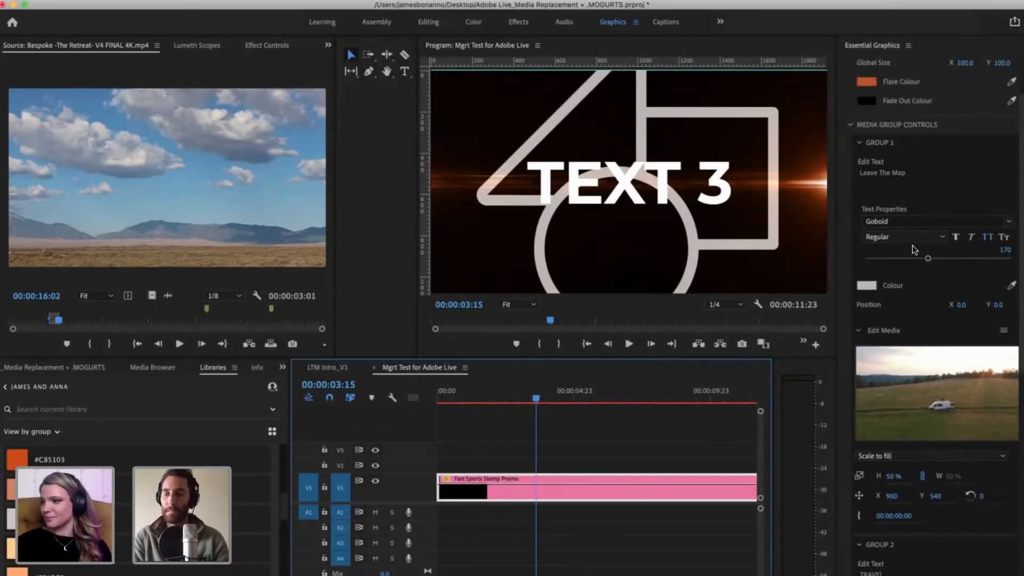
pyautogui.scroll(-3, 911, 556)
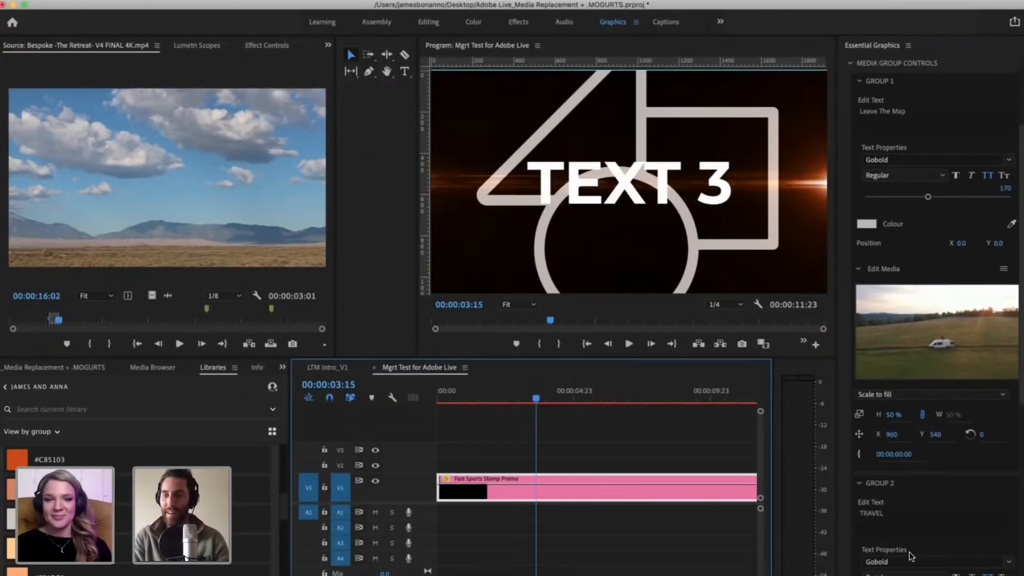
pyautogui.click(859, 483)
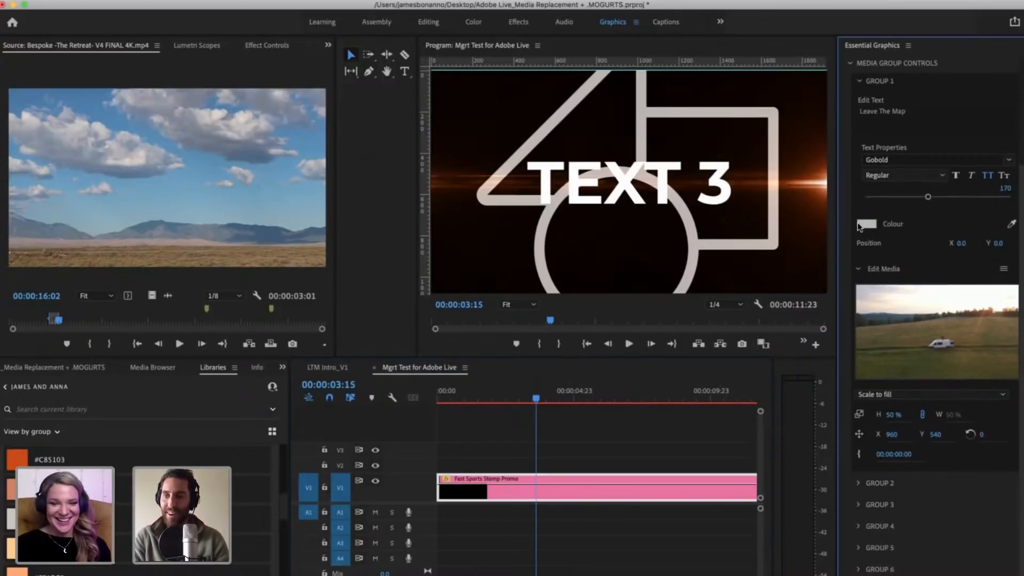
pyautogui.click(859, 82)
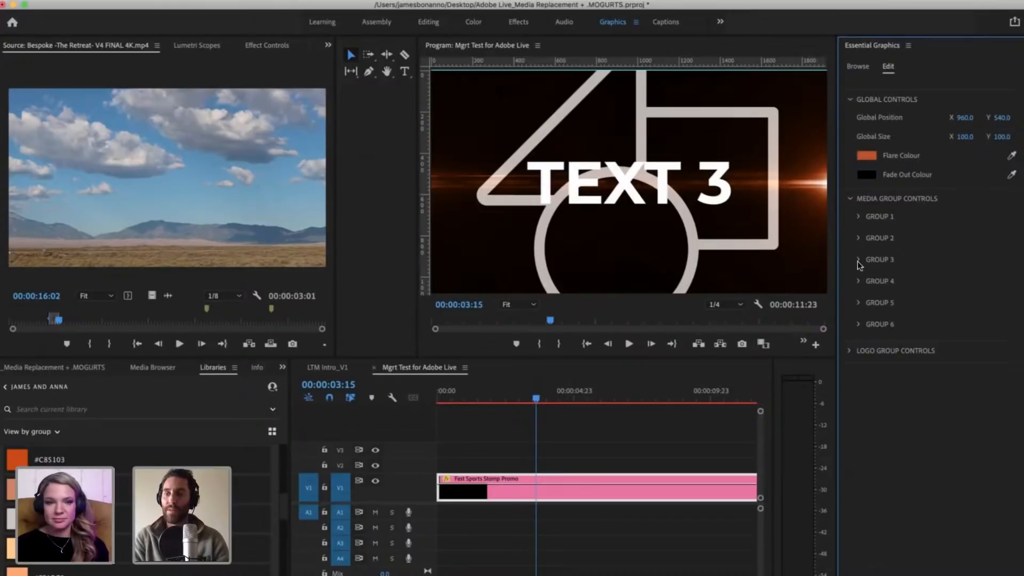
pyautogui.click(858, 261)
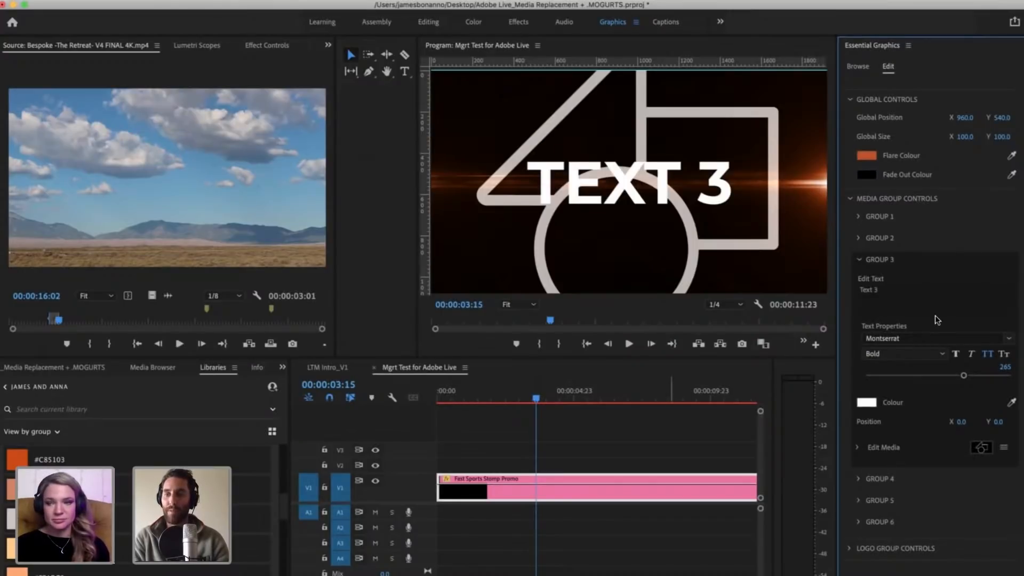
# Step: Change Group 3's text to PHOTO & VIDEO
pyautogui.click(899, 295)
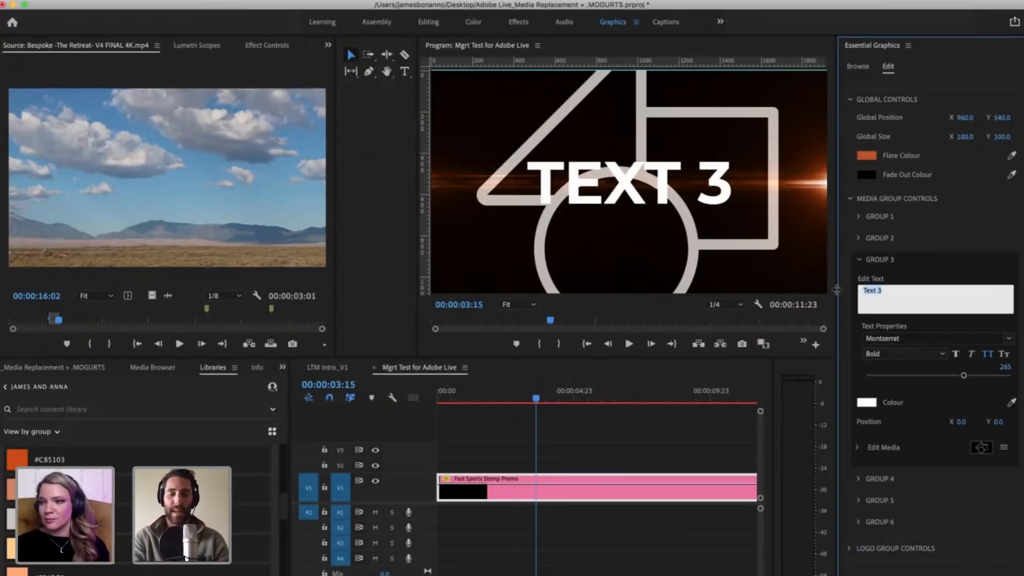
pyautogui.write('PHOTO')
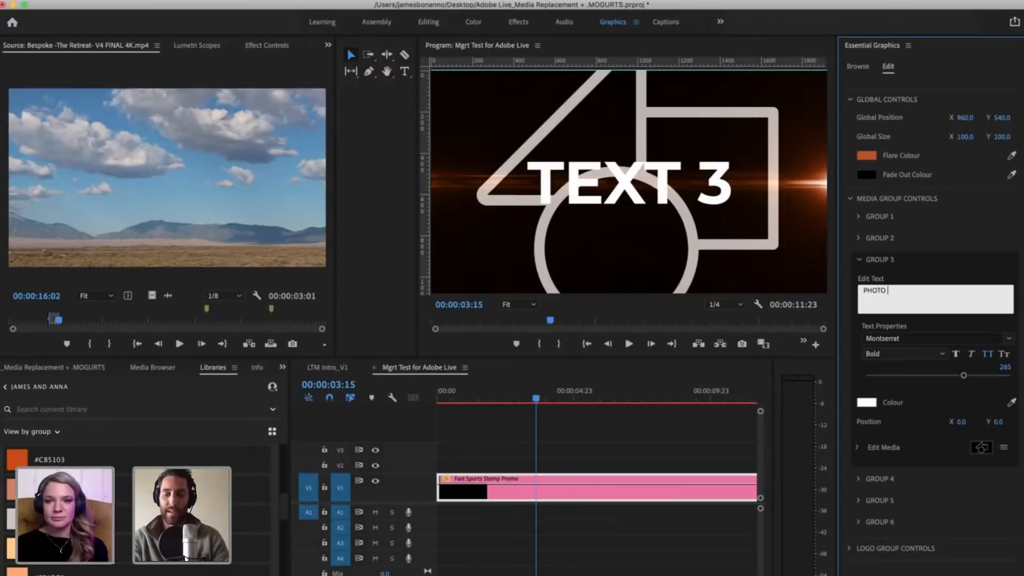
pyautogui.write('VIDEO')
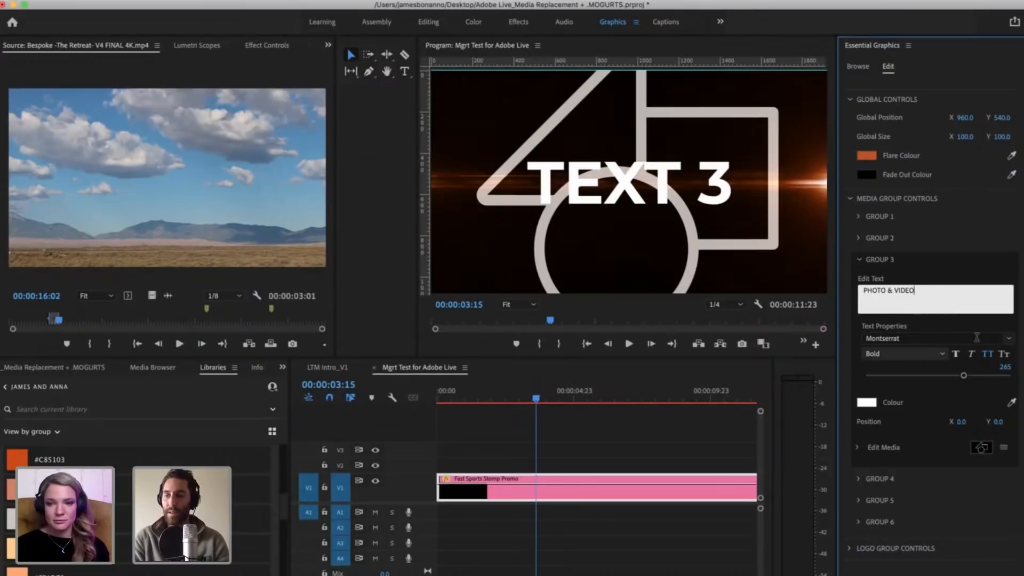
# Step: Set the font of Group 3's PHOTO & VIDEO text to Gobold
pyautogui.click(1008, 339)
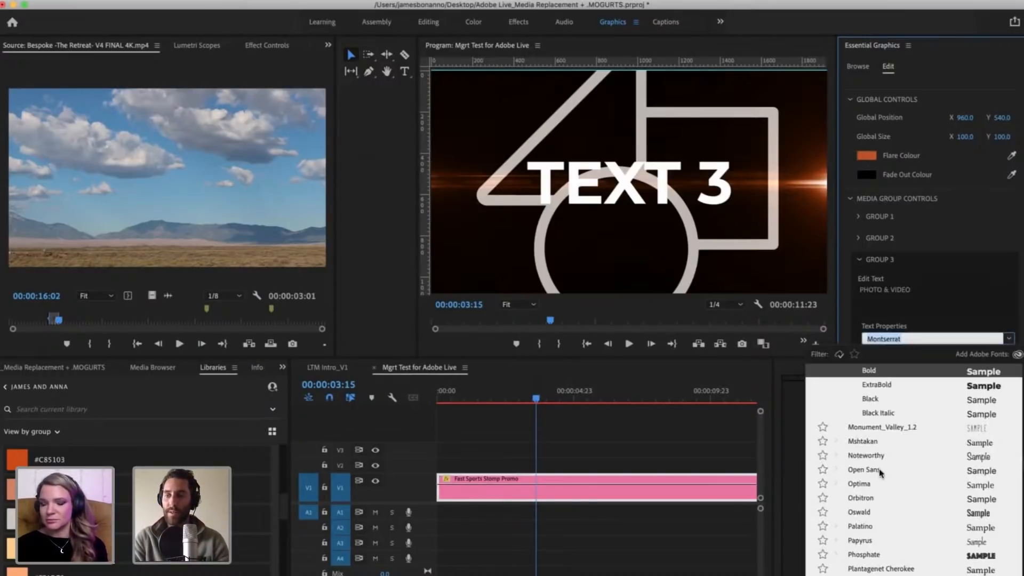
pyautogui.scroll(15, 859, 415)
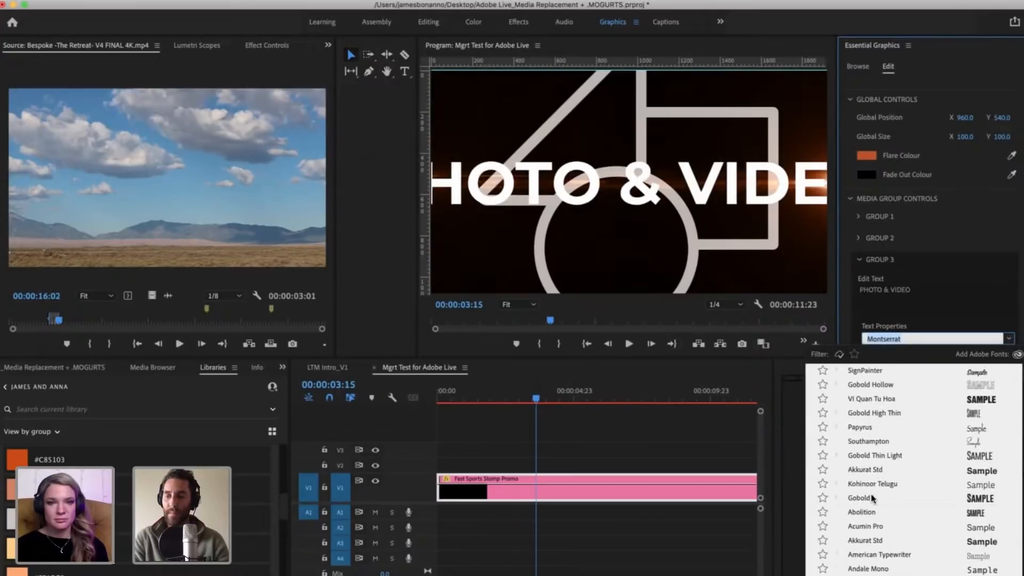
pyautogui.scroll(-3, 872, 418)
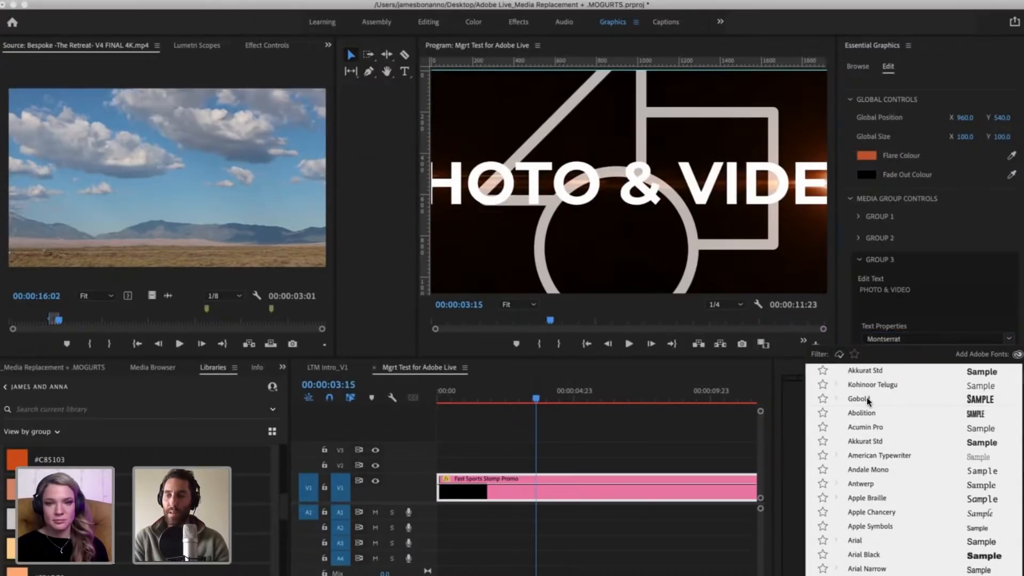
pyautogui.click(867, 399)
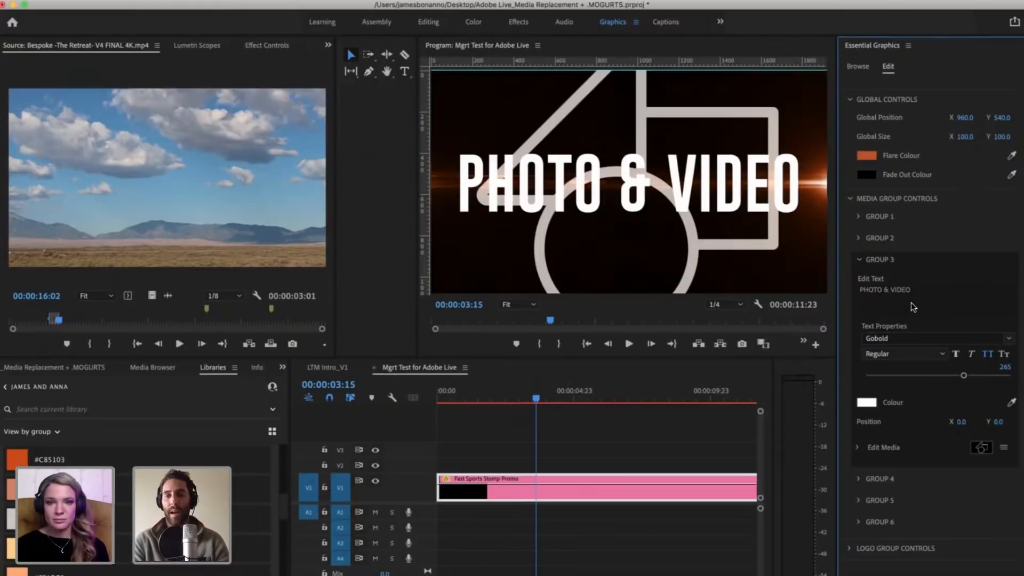
# Step: Look through the font list for Group 3's PHOTO & VIDEO text, comparing the Gobold variants, and keep Gobold Regular
pyautogui.click(1010, 344)
pyautogui.scroll(10, 904, 456)
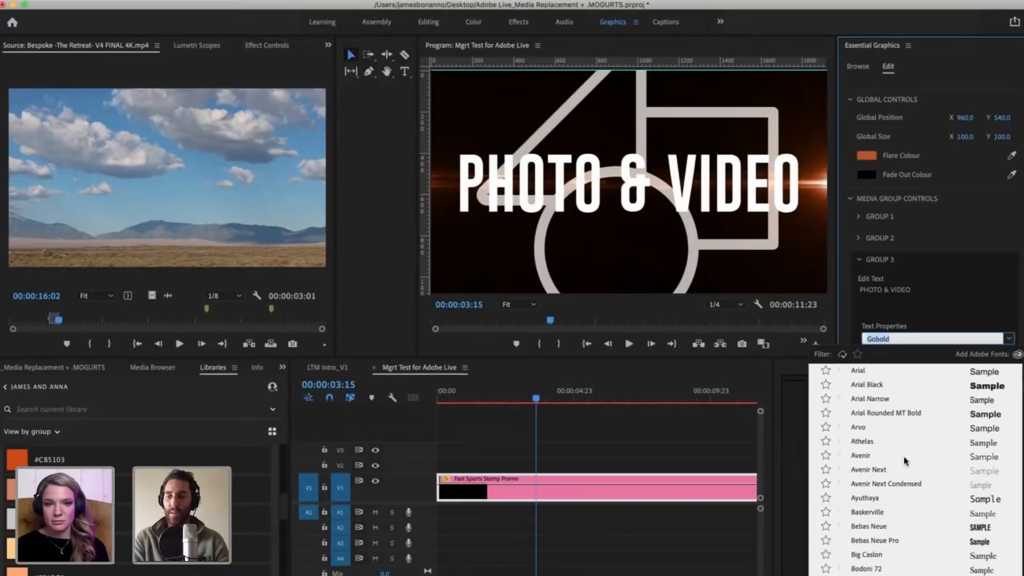
pyautogui.scroll(-10, 903, 455)
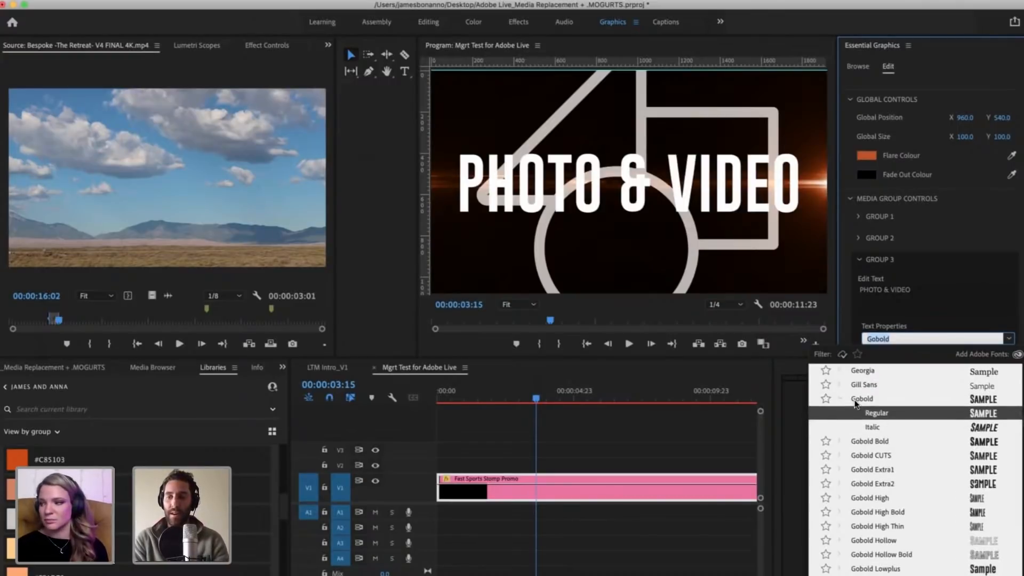
pyautogui.scroll(-3, 869, 496)
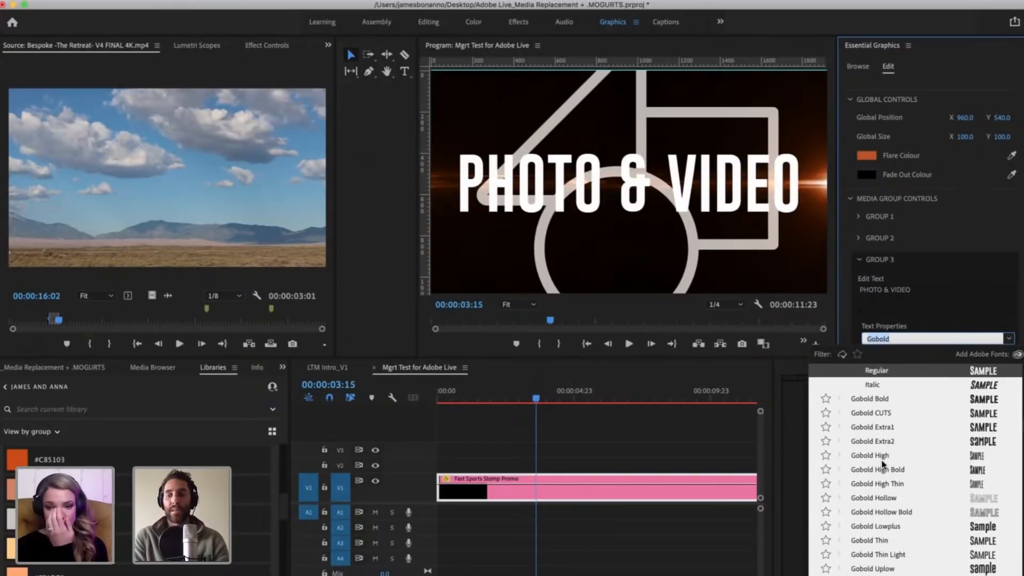
pyautogui.scroll(2, 880, 466)
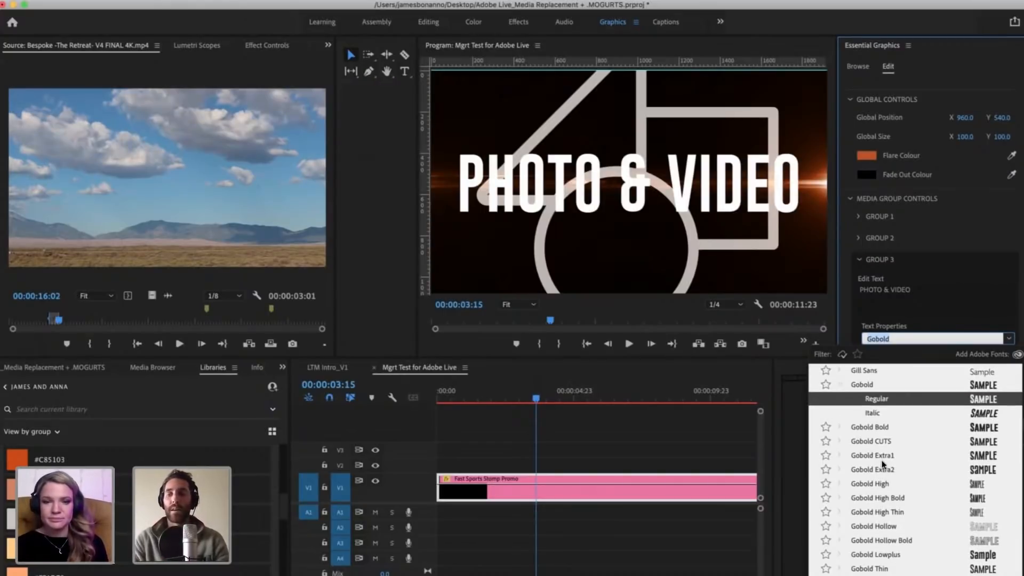
pyautogui.scroll(2, 880, 467)
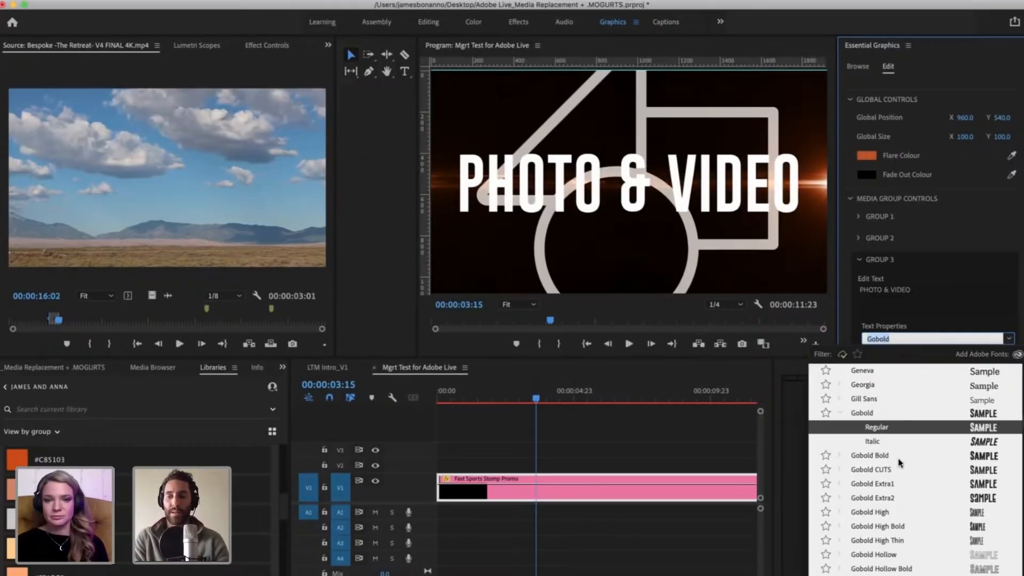
pyautogui.scroll(-2, 899, 470)
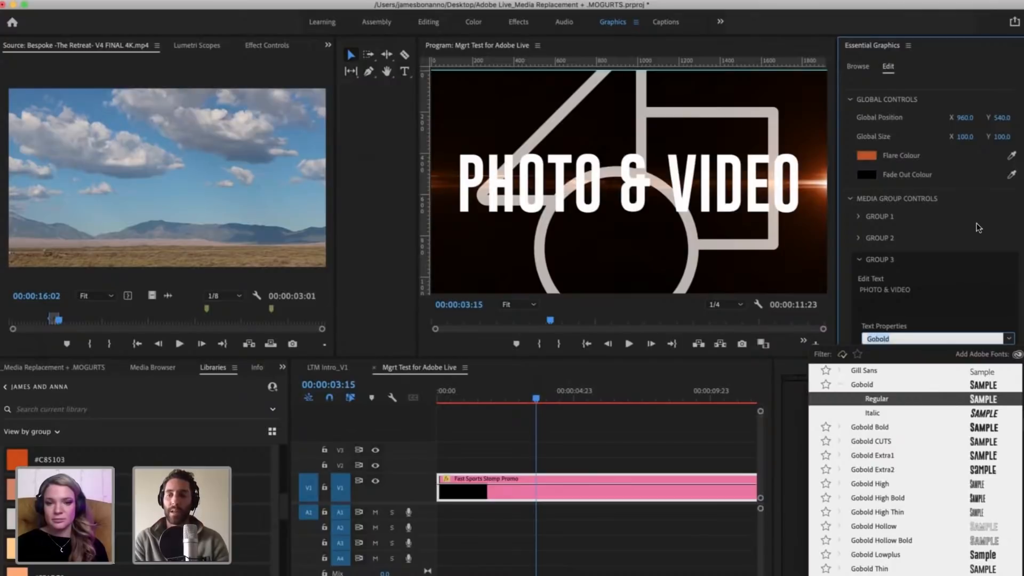
pyautogui.click(1008, 339)
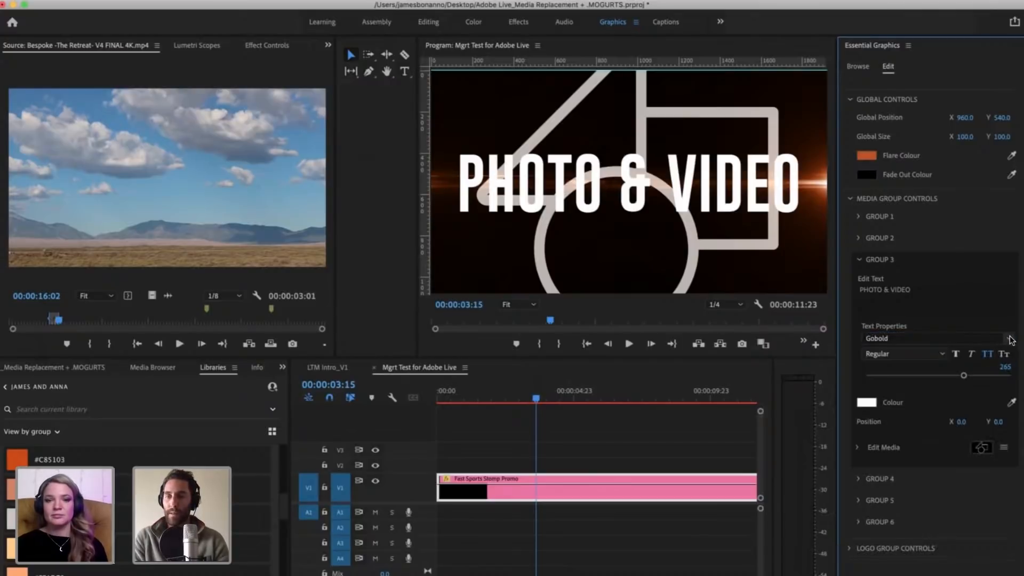
pyautogui.click(1008, 339)
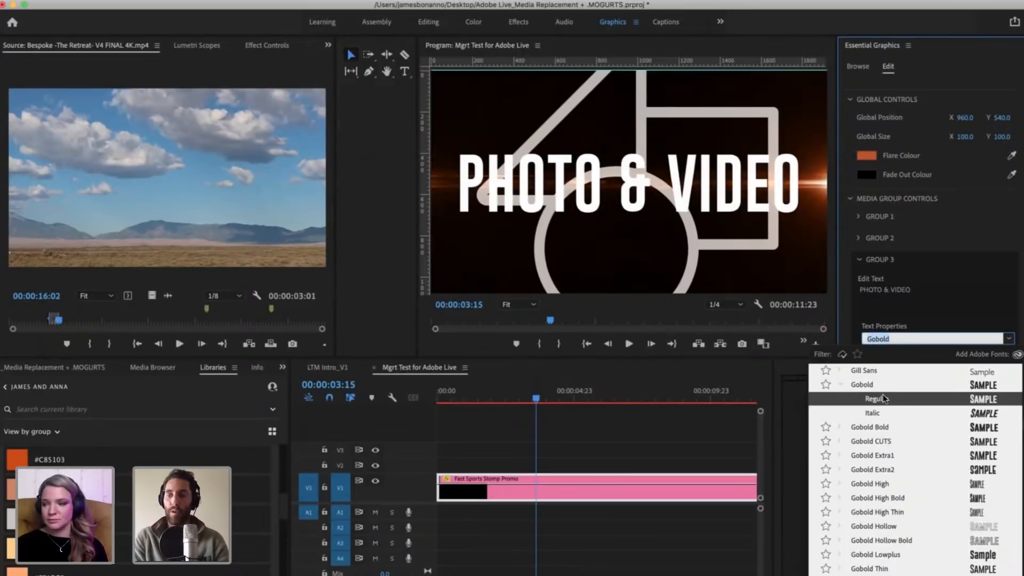
pyautogui.click(884, 400)
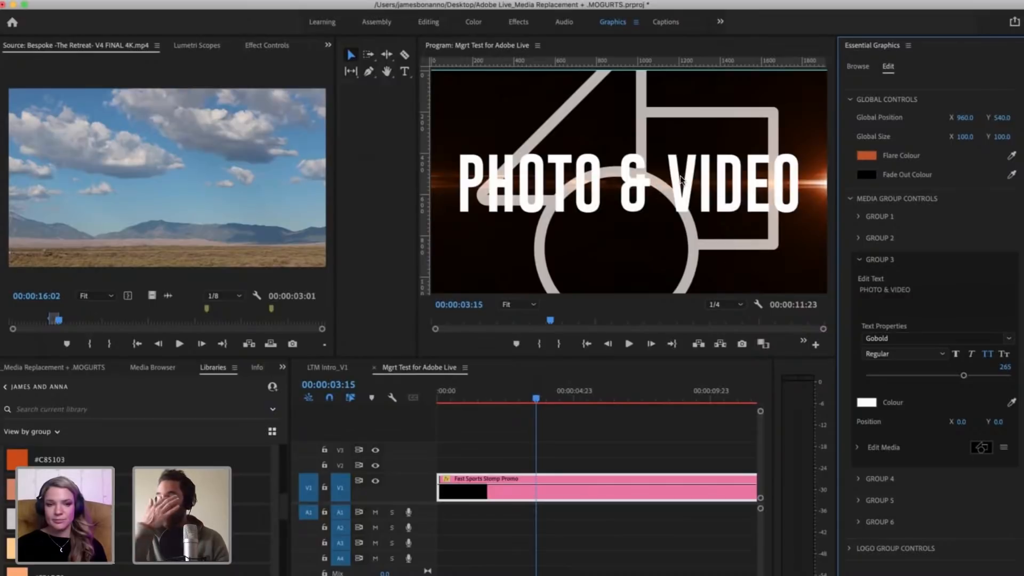
# Step: Expand Group 3's Edit Media controls and bring up the project's media list
pyautogui.click(859, 448)
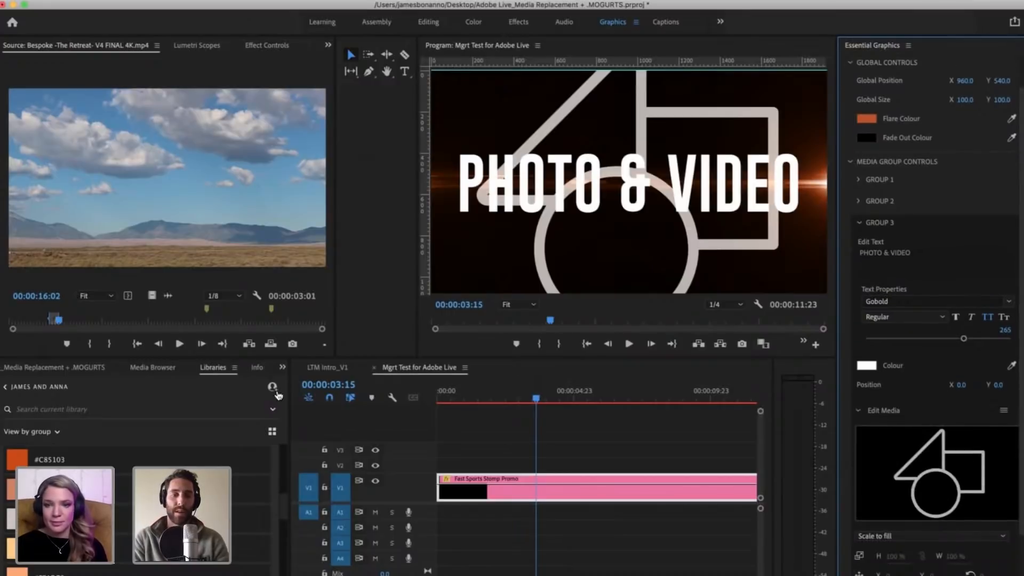
pyautogui.click(282, 367)
pyautogui.click(315, 384)
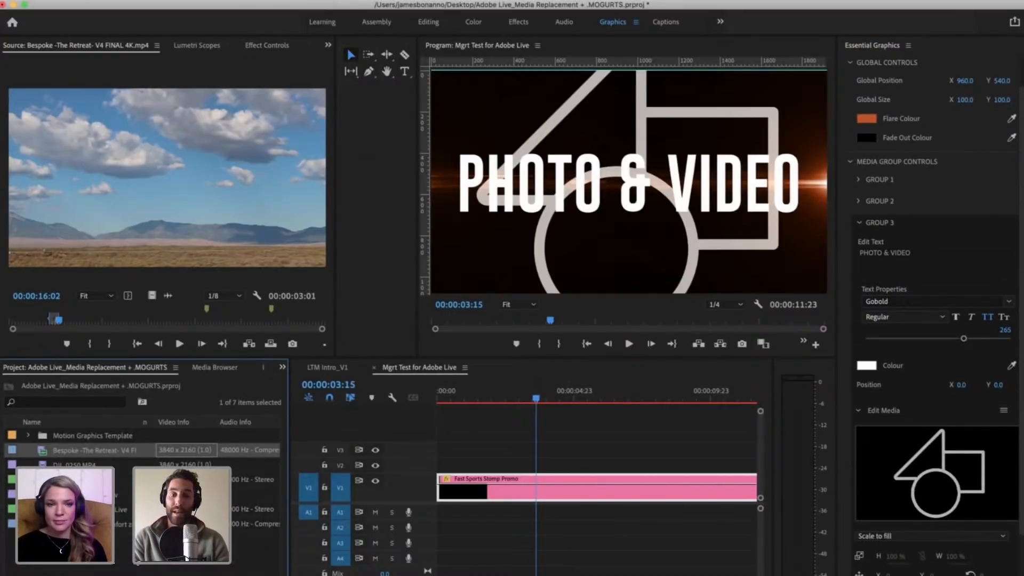
# Step: Open Step out of your comfort zone_Final.mp4 in the Source Monitor and scrub through it to look for replacement footage
pyautogui.click(136, 556)
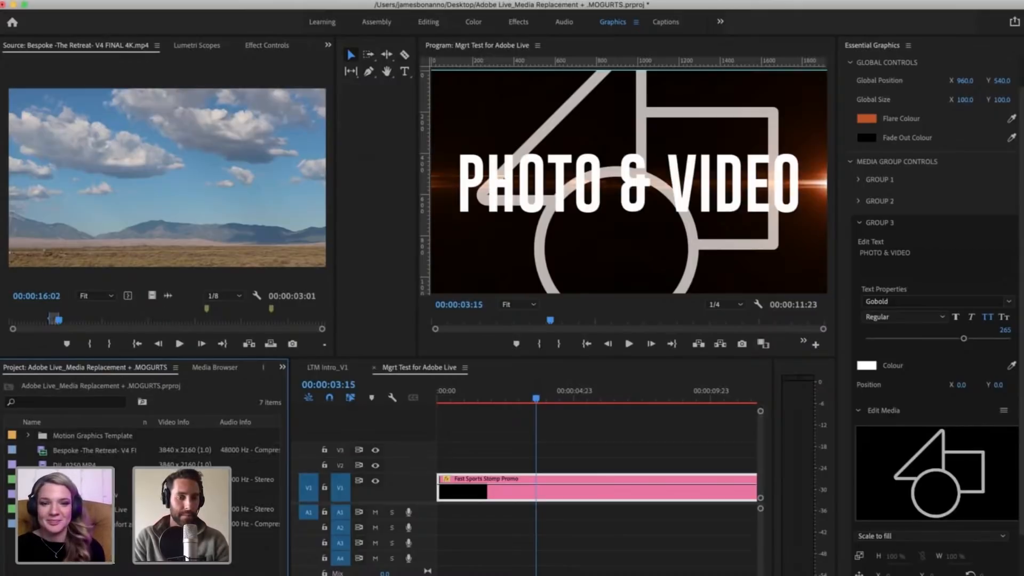
pyautogui.doubleClick(173, 524)
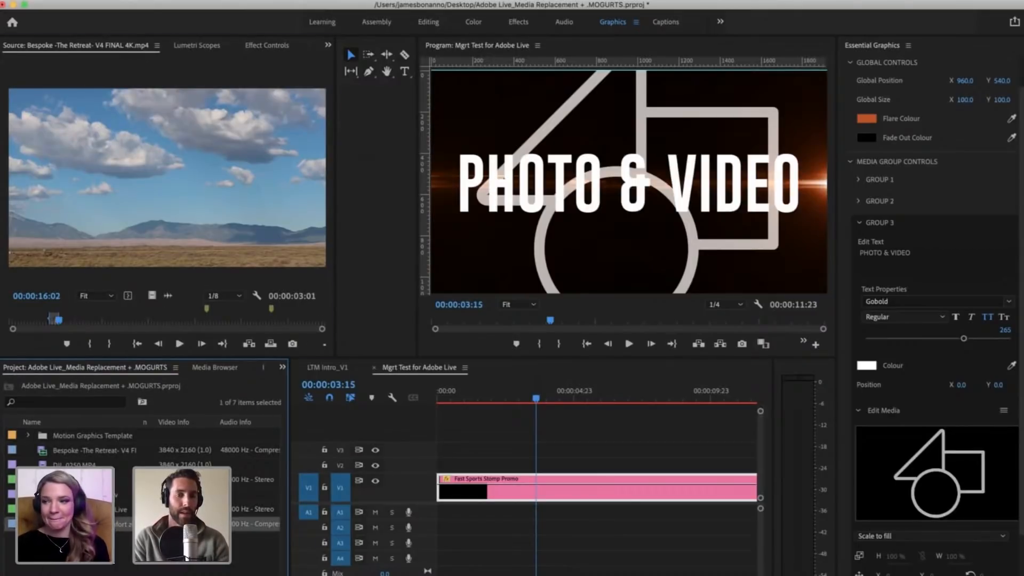
pyautogui.click(147, 319)
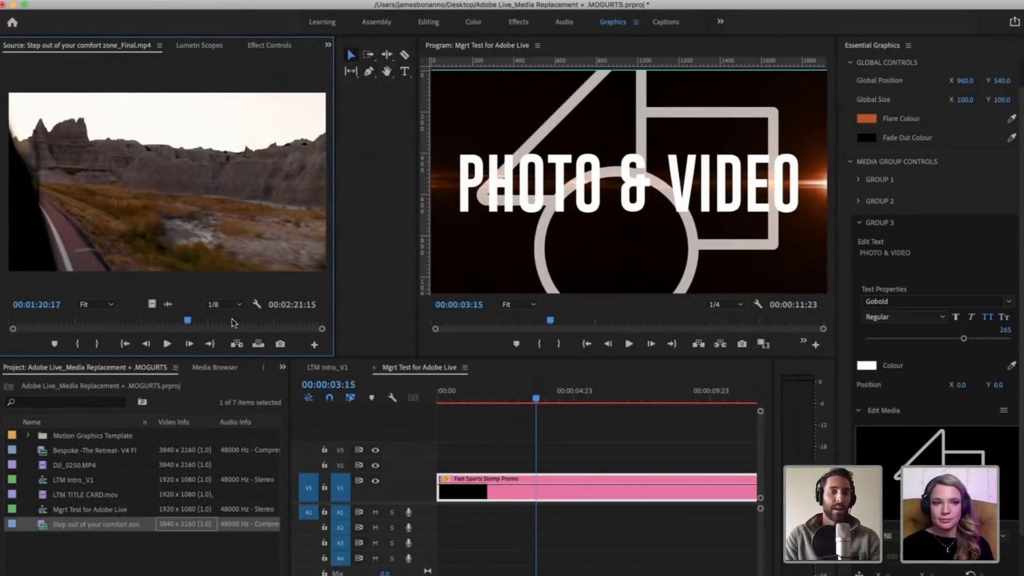
pyautogui.click(187, 320)
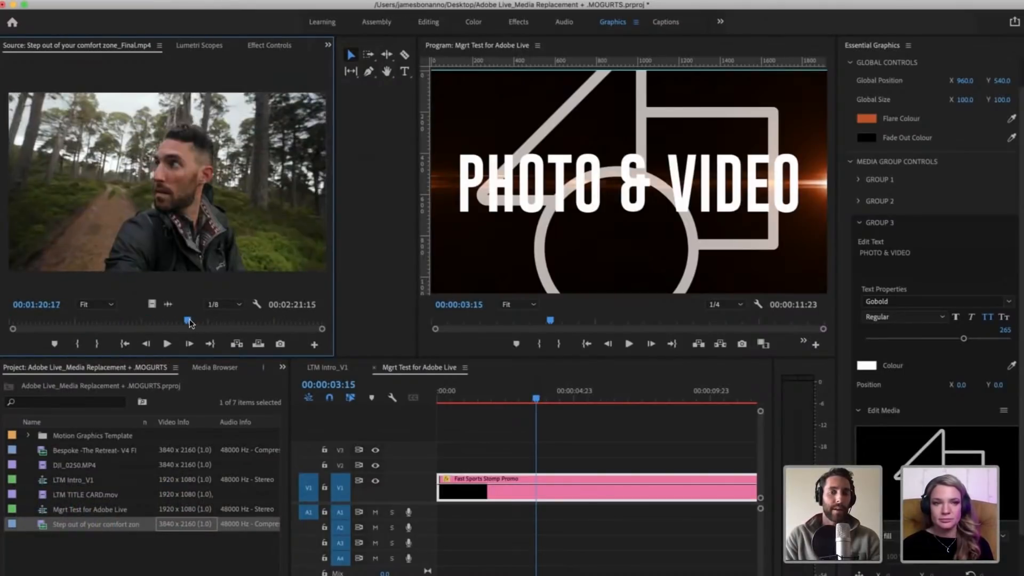
pyautogui.moveTo(188, 321); pyautogui.dragTo(38, 318)
pyautogui.click(66, 320)
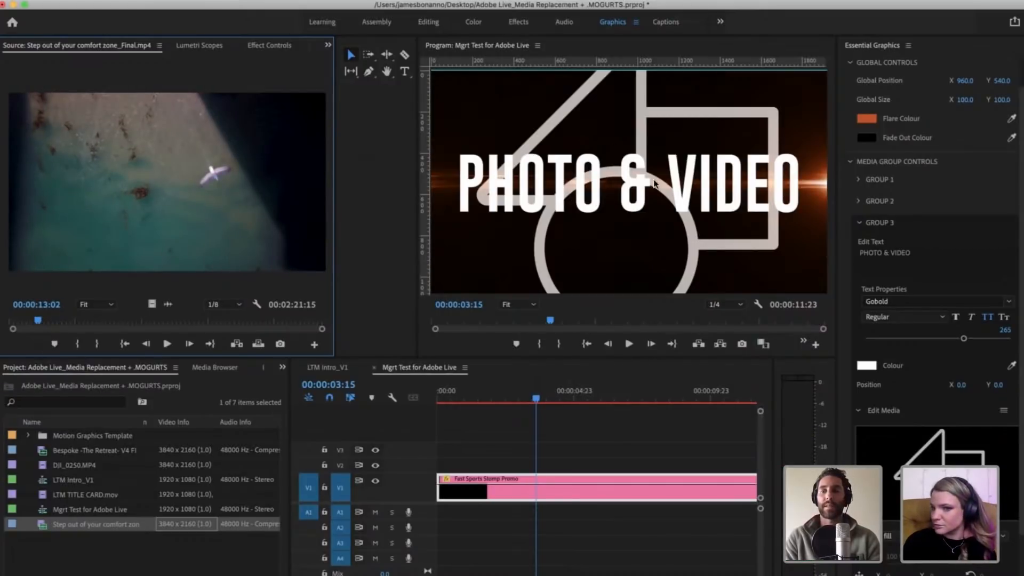
# Step: Reopen Bespoke -The Retreat- V4 FINAL 4K.mp4 in the Source Monitor and scrub to 00:00:28:09
pyautogui.doubleClick(41, 453)
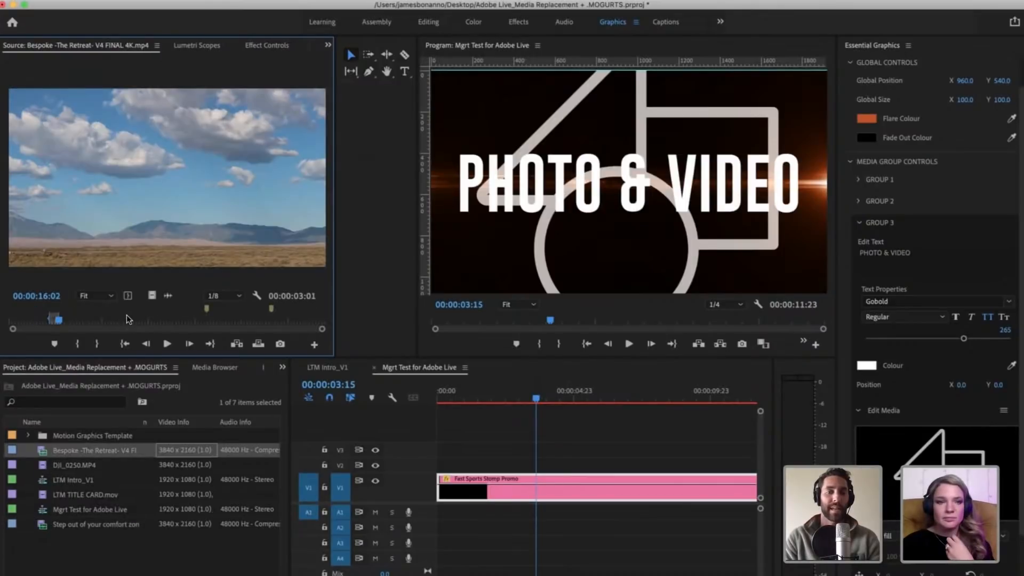
pyautogui.click(127, 316)
pyautogui.moveTo(129, 319); pyautogui.dragTo(97, 318)
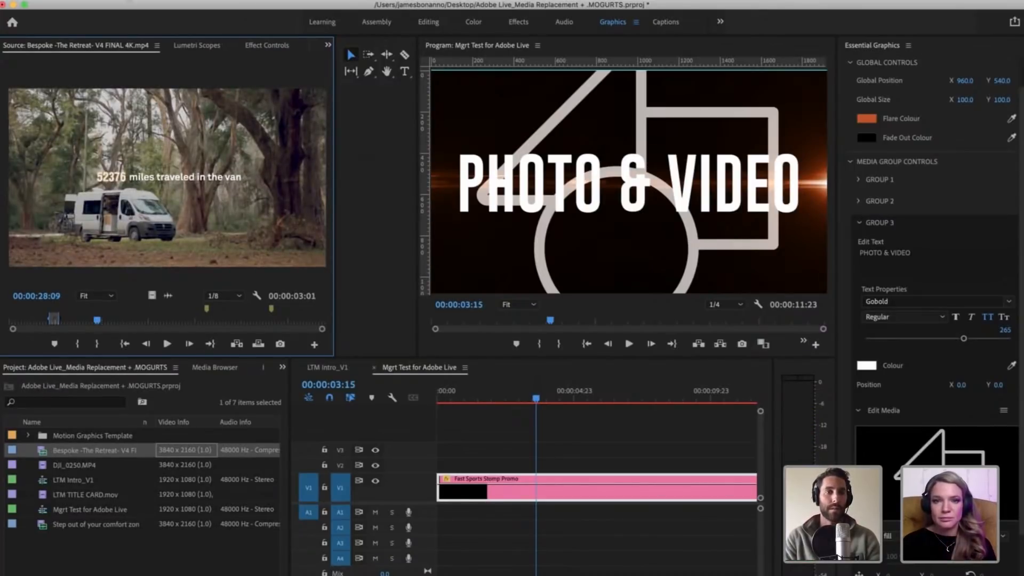
pyautogui.click(72, 1)
pyautogui.moveTo(68, 28)
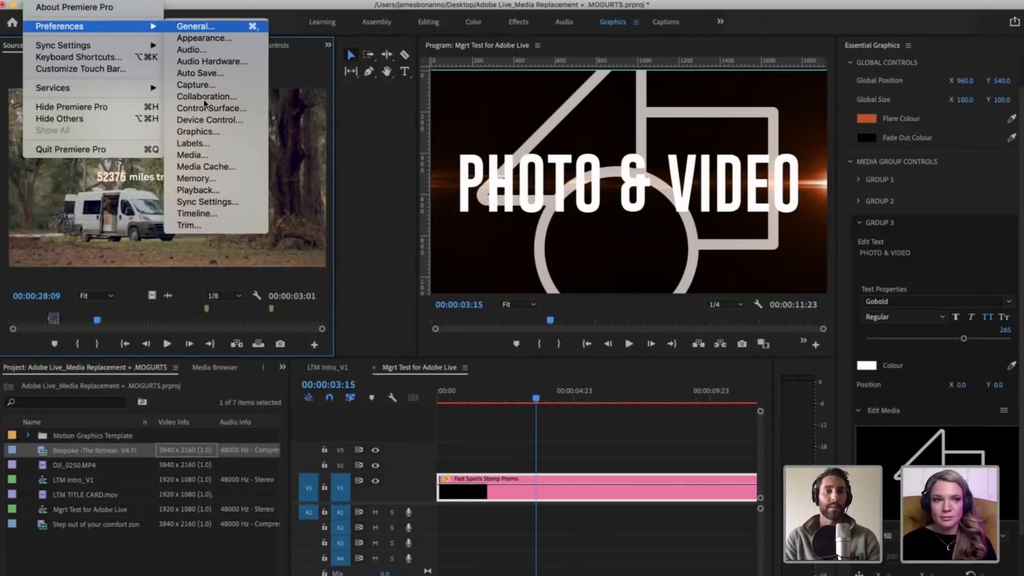
pyautogui.click(211, 62)
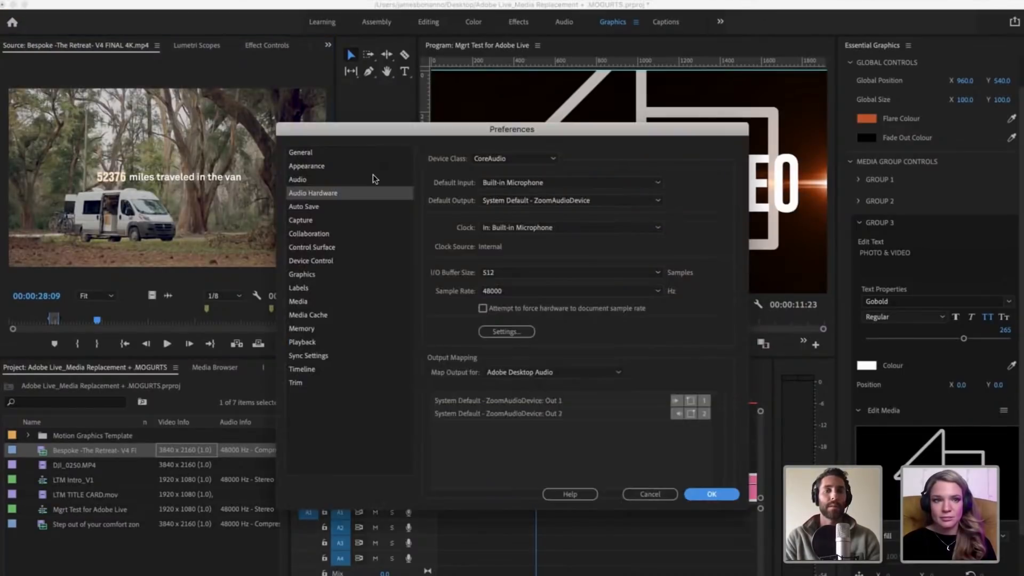
pyautogui.click(661, 490)
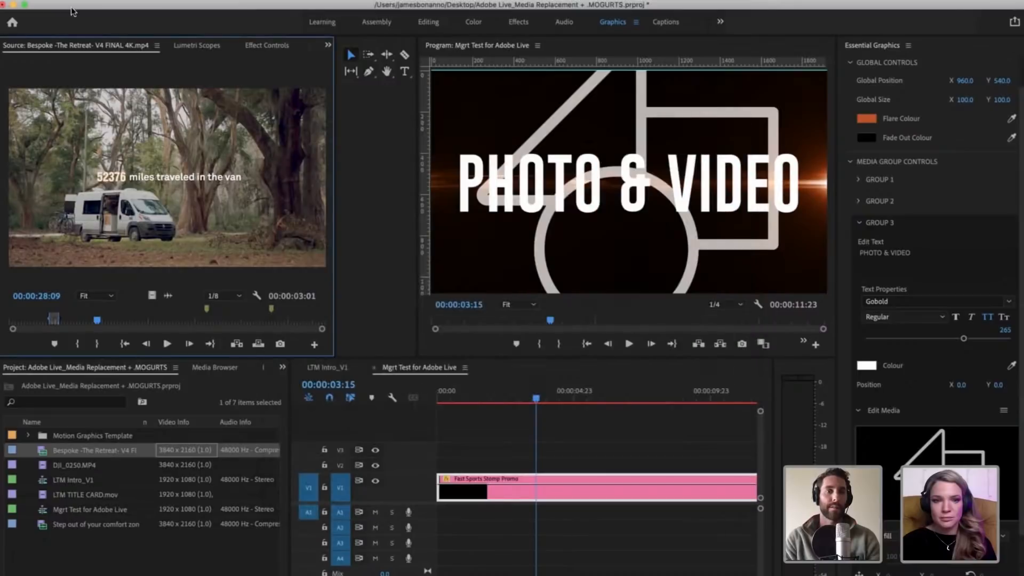
# Step: Turn off Play audio while scrubbing in the Audio preferences
pyautogui.click(61, 1)
pyautogui.moveTo(66, 26)
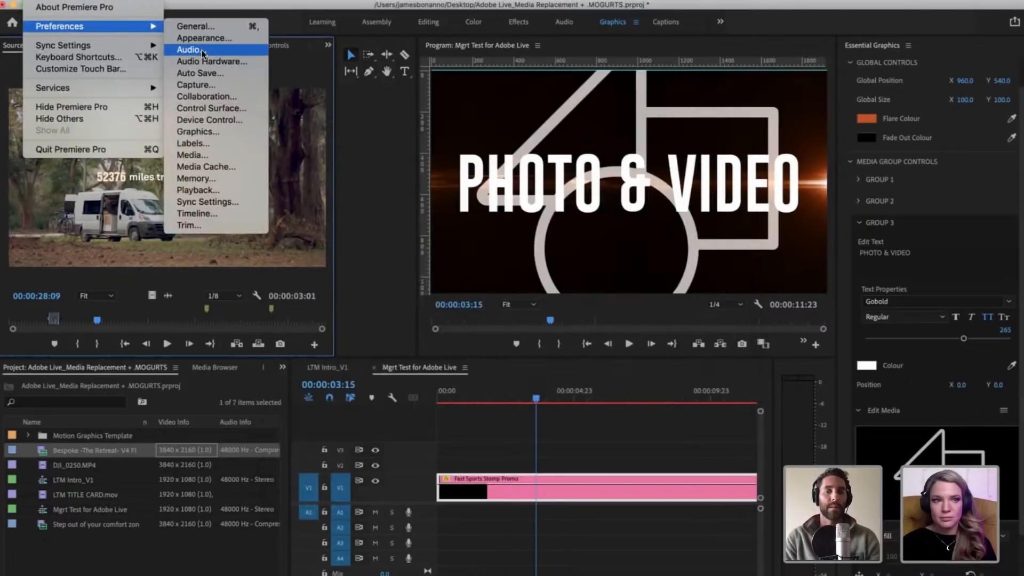
pyautogui.click(206, 50)
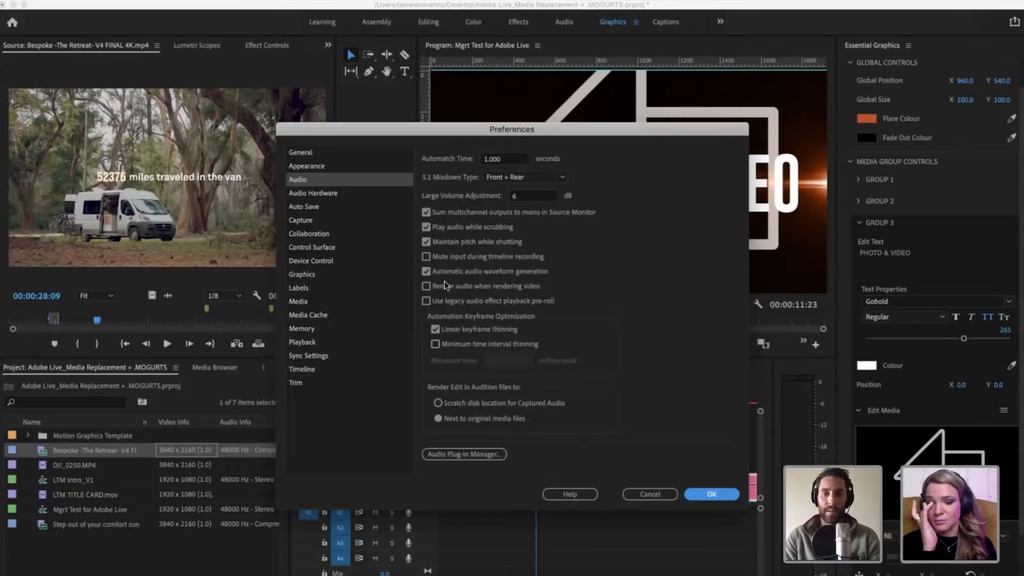
pyautogui.click(427, 227)
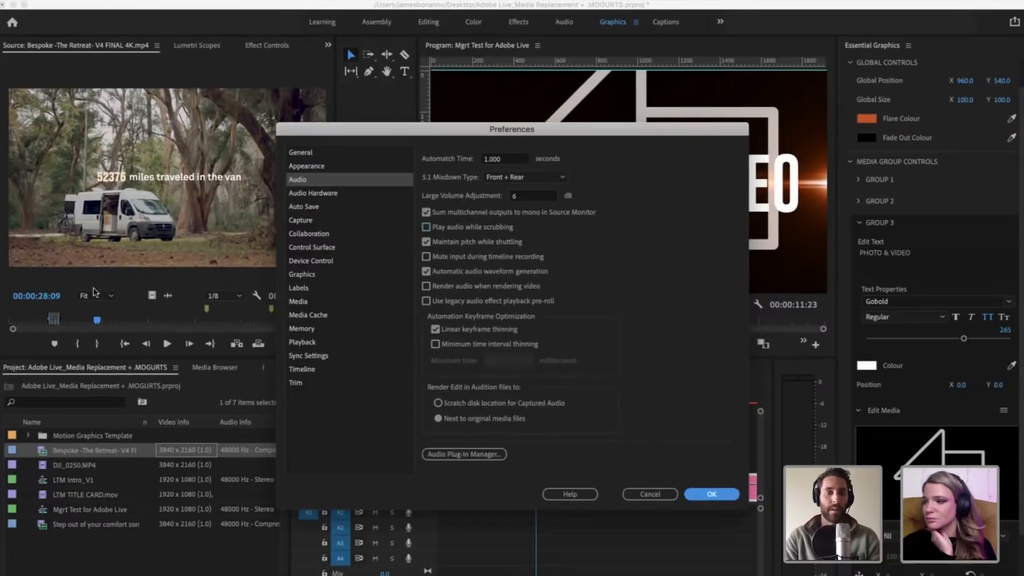
# Step: Mark the Bespoke -The Retreat- source clip with an In point at 00:00:57:03 and an Out point at 00:01:02:07
pyautogui.moveTo(97, 320)
pyautogui.mouseDown()
pyautogui.moveTo(116, 321)
pyautogui.moveTo(84, 314)
pyautogui.moveTo(267, 320)
pyautogui.moveTo(24, 327)
pyautogui.moveTo(187, 318)
pyautogui.mouseUp()
pyautogui.press('i')
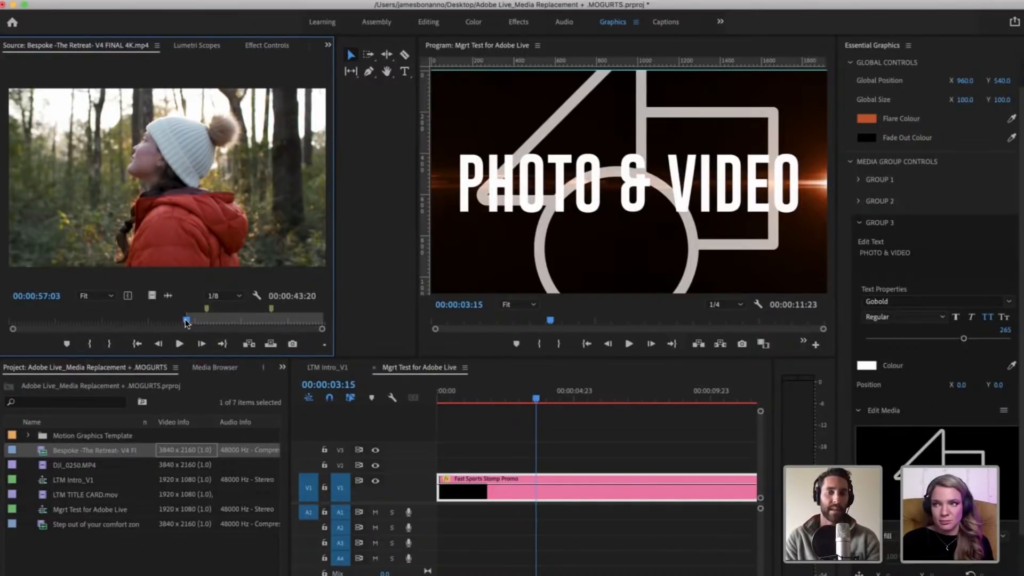
pyautogui.moveTo(186, 322); pyautogui.dragTo(201, 319)
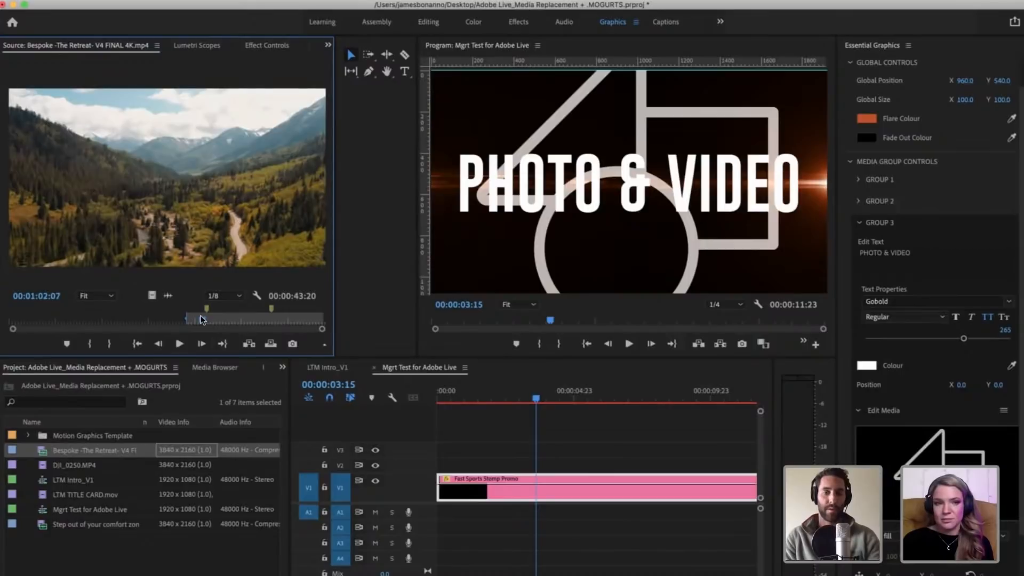
pyautogui.press('o')
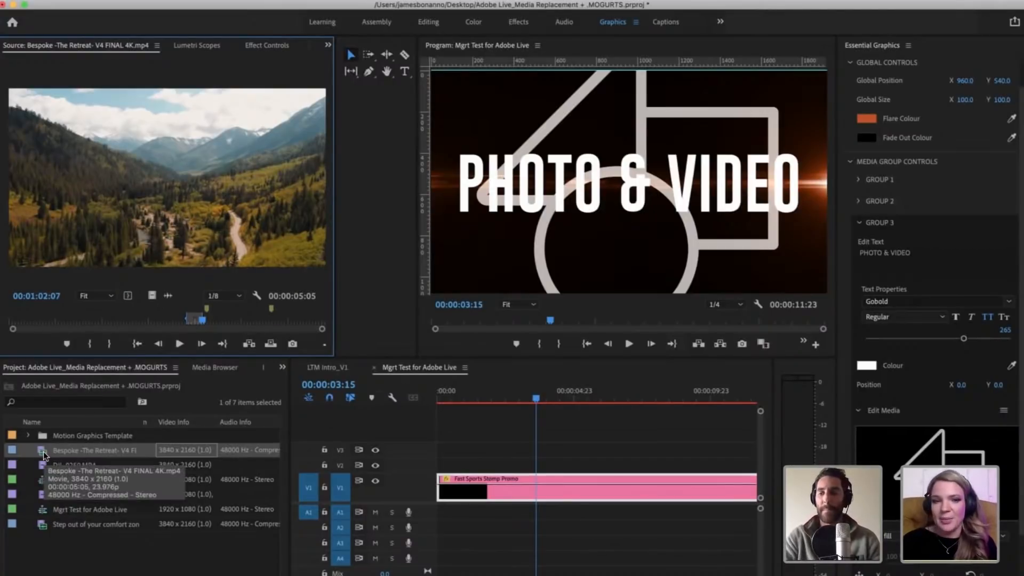
# Step: Set the font size of Group 3's PHOTO & VIDEO text to 222
pyautogui.moveTo(964, 340); pyautogui.dragTo(947, 340)
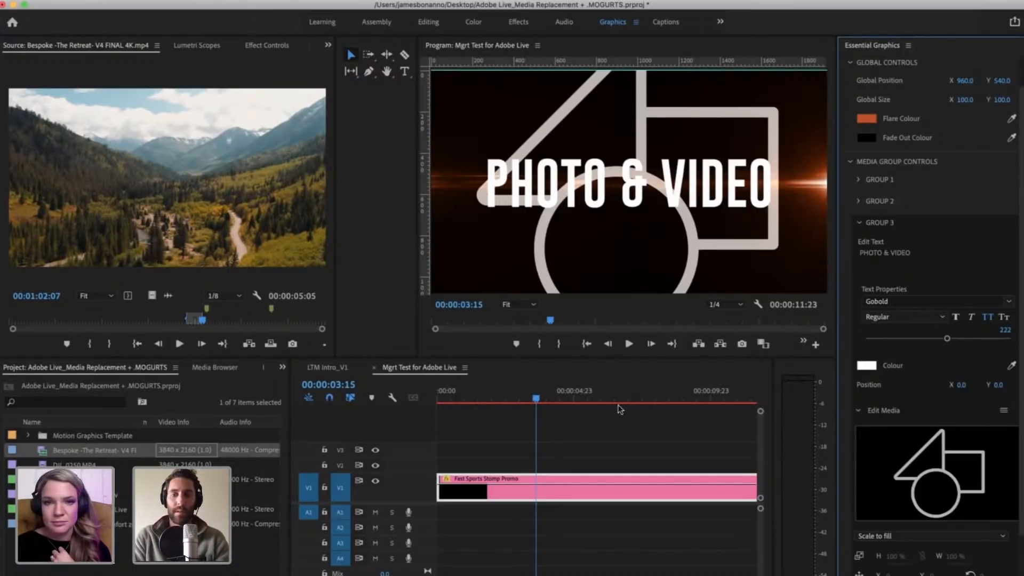
# Step: Deselect the Fast Sports Stomp Promo clip and show the browser of motion graphics templates
pyautogui.click(596, 431)
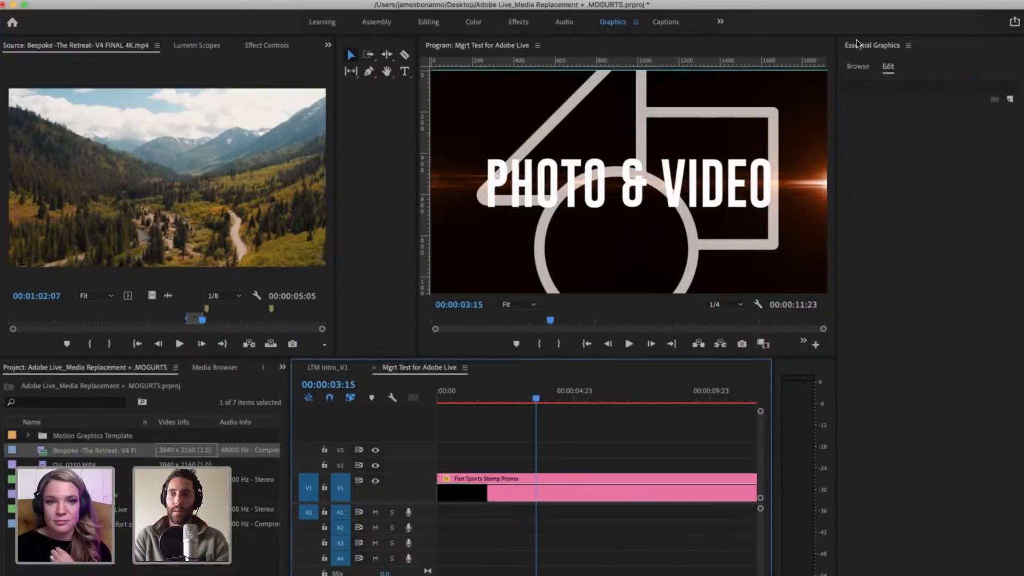
pyautogui.click(853, 65)
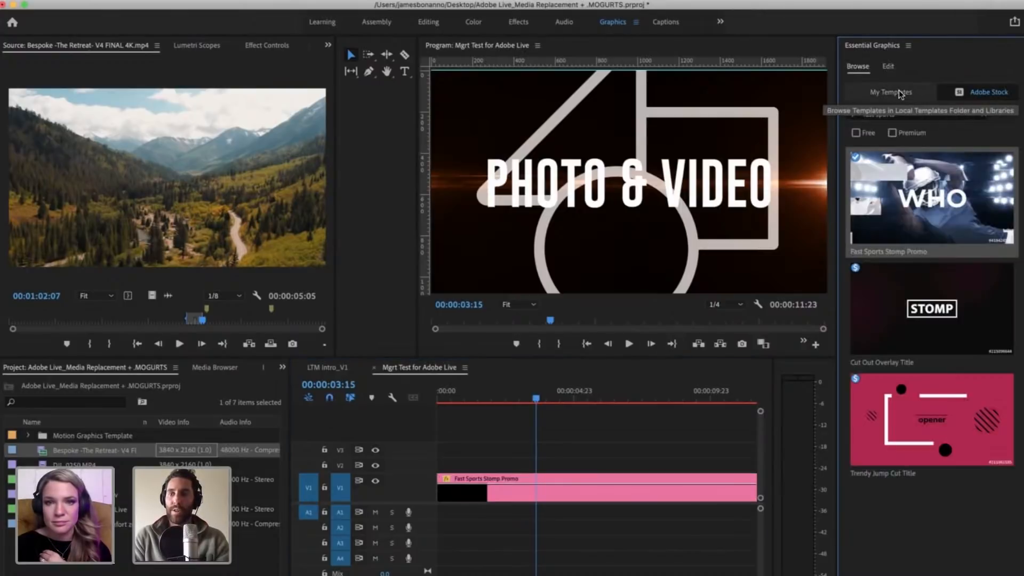
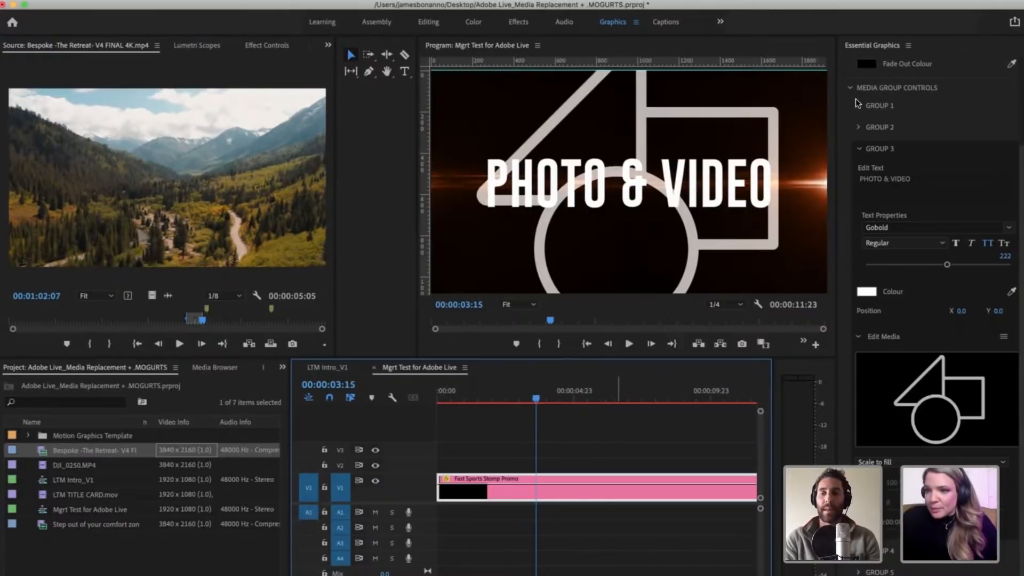
# Step: Replace Group 3's media in the Fast Sports Stomp Promo clip with the Bespoke -The Retreat- footage
pyautogui.click(580, 461)
pyautogui.click(551, 493)
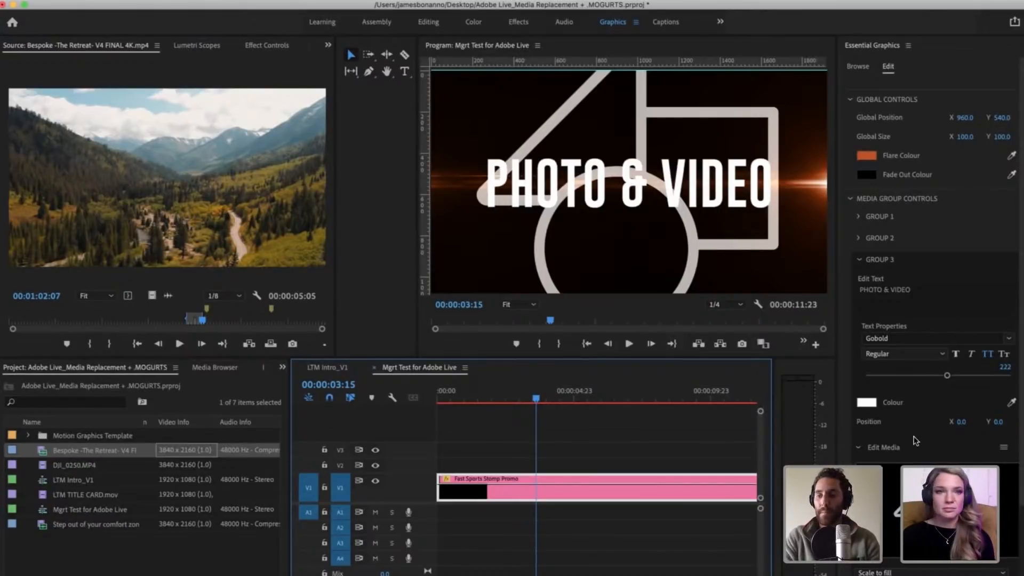
pyautogui.scroll(-3, 914, 440)
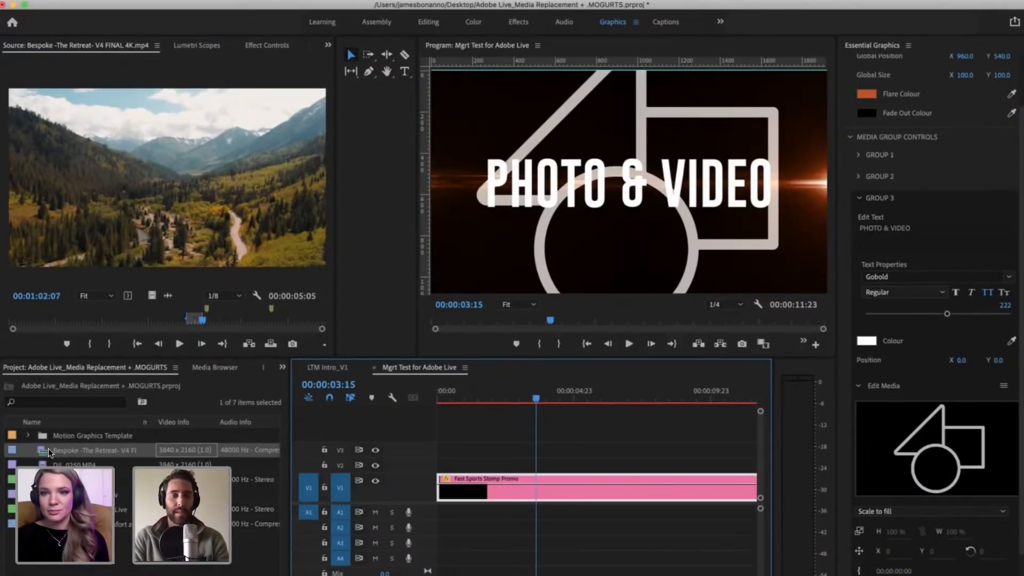
pyautogui.moveTo(48, 448); pyautogui.dragTo(923, 469)
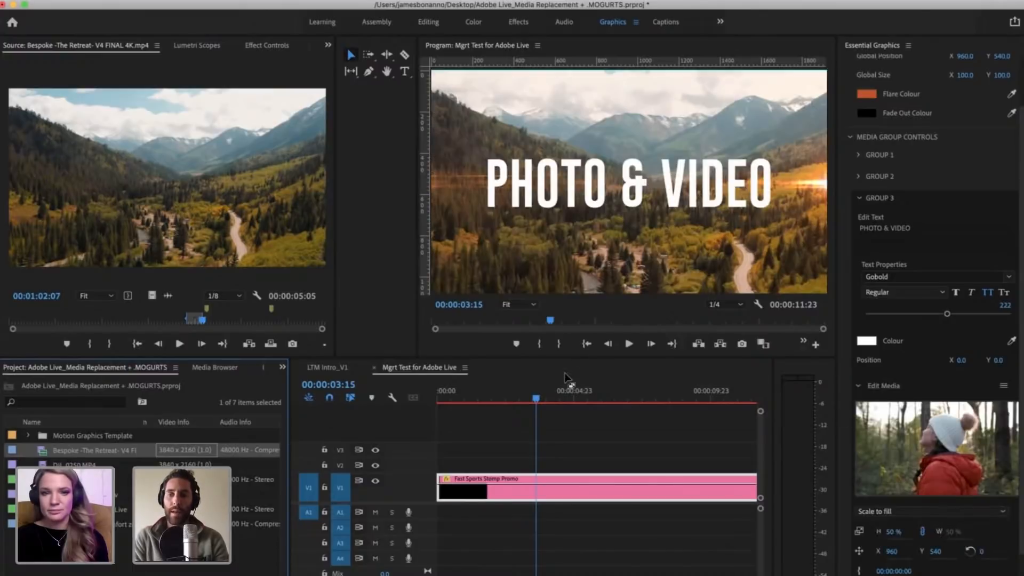
# Step: Play the sequence from 00:00:02:20 through the PHOTO & VIDEO section to review Group 3's replaced media
pyautogui.click(519, 403)
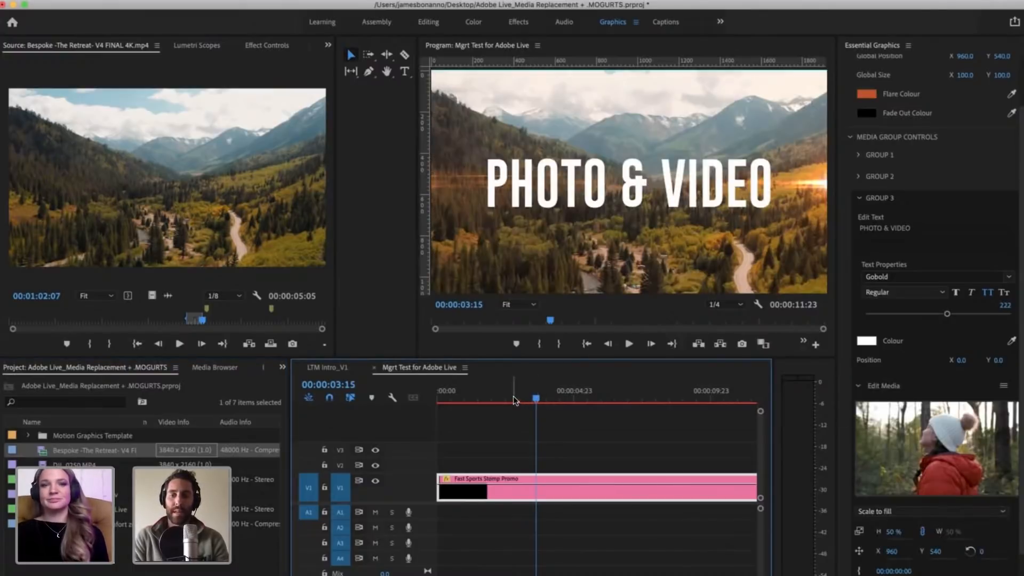
pyautogui.click(515, 399)
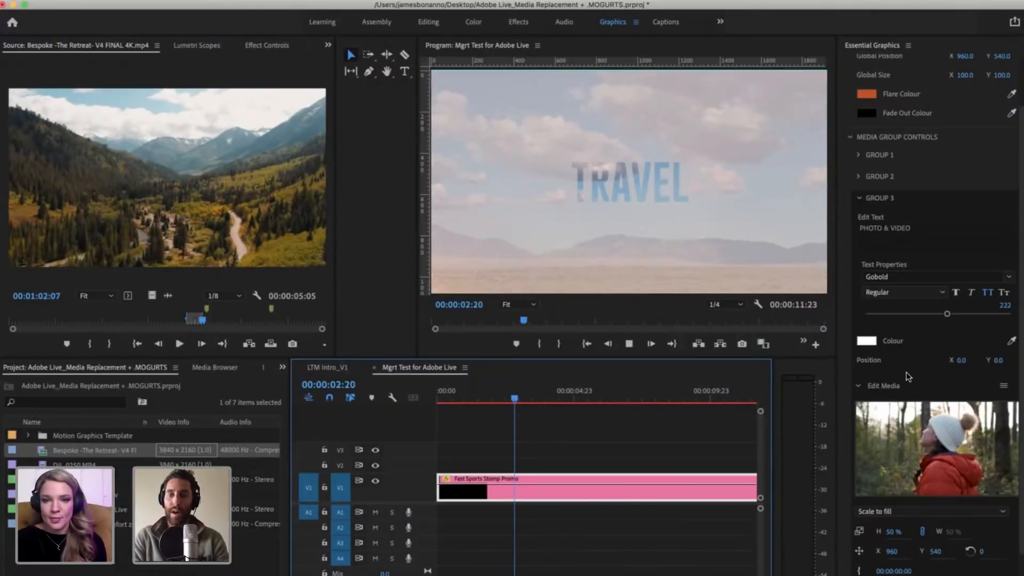
pyautogui.press('space')
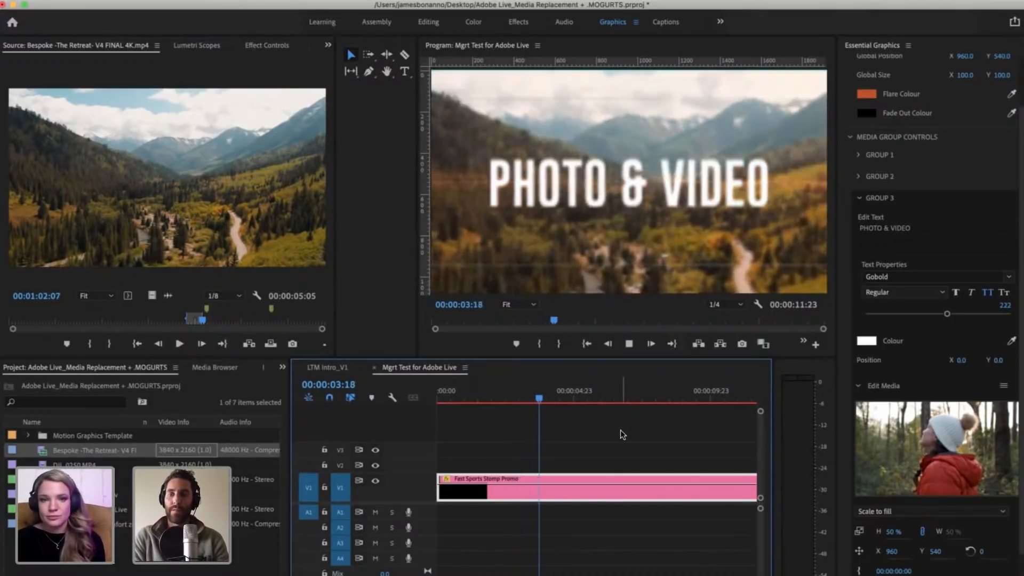
pyautogui.press('space')
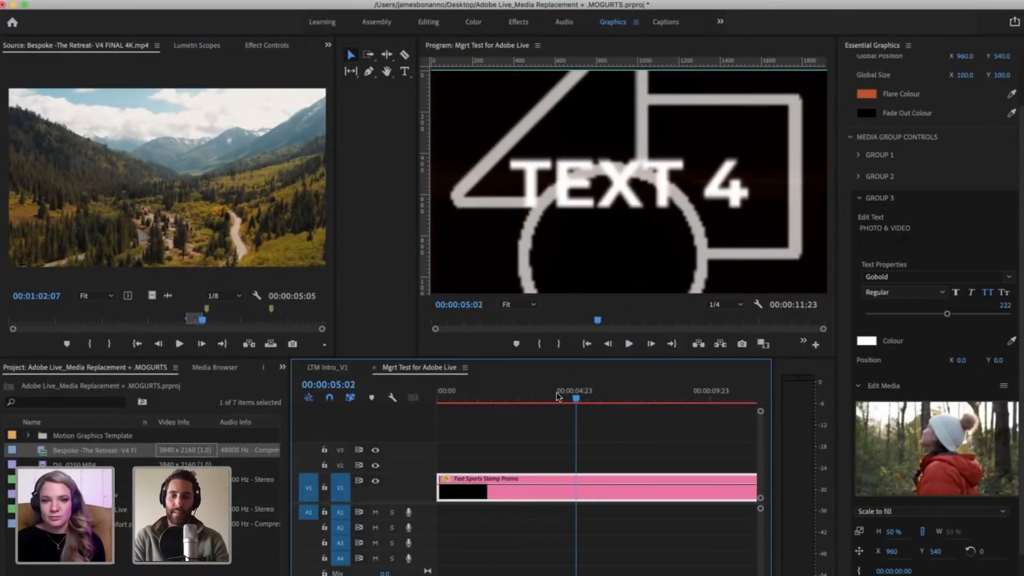
# Step: Replay the transition from TRAVEL into PHOTO & VIDEO starting at 00:00:02:16, with Fast Sports Stomp Promo selected
pyautogui.click(520, 395)
pyautogui.click(576, 437)
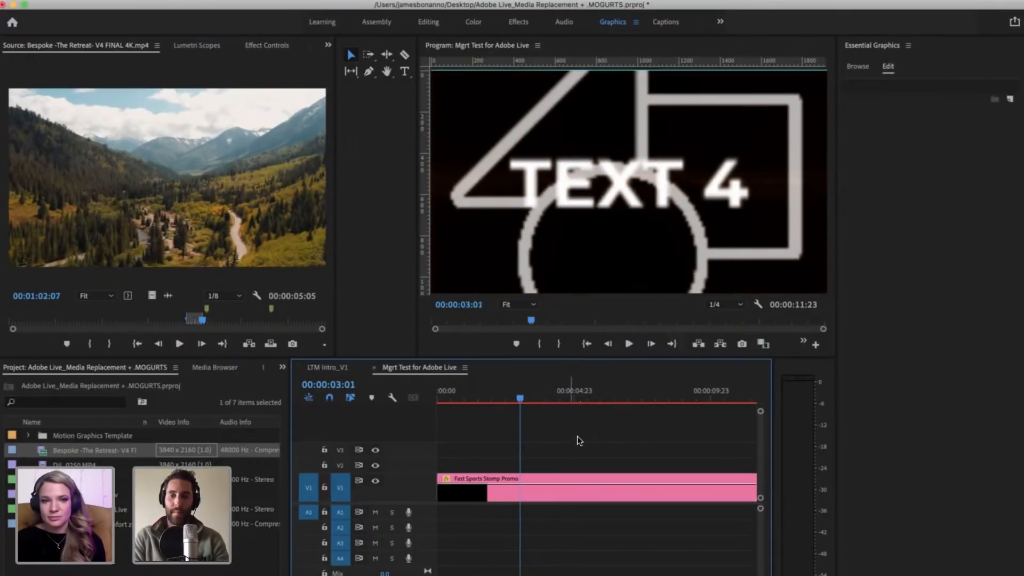
pyautogui.click(526, 492)
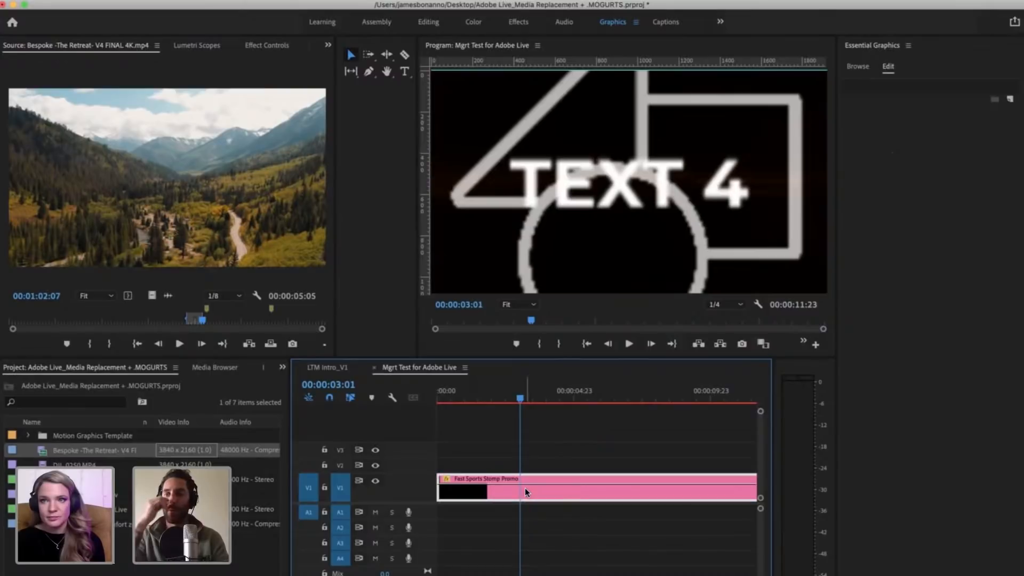
pyautogui.press('Left')
pyautogui.press('Left')
pyautogui.press('Left')
pyautogui.press('Left')
pyautogui.press('Left')
pyautogui.press('Left')
pyautogui.press('Left')
pyautogui.press('Left')
pyautogui.press('Left')
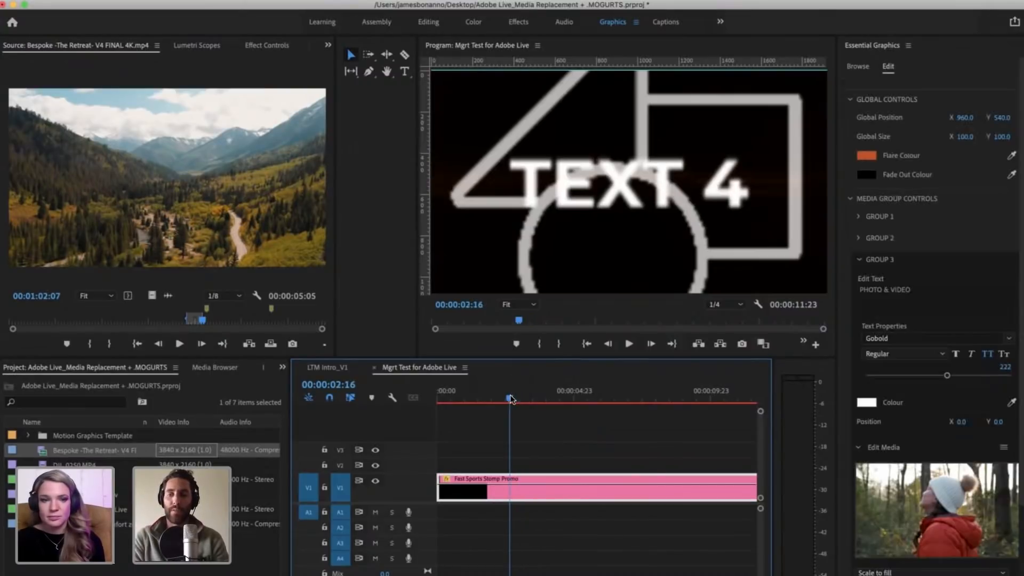
pyautogui.press('space')
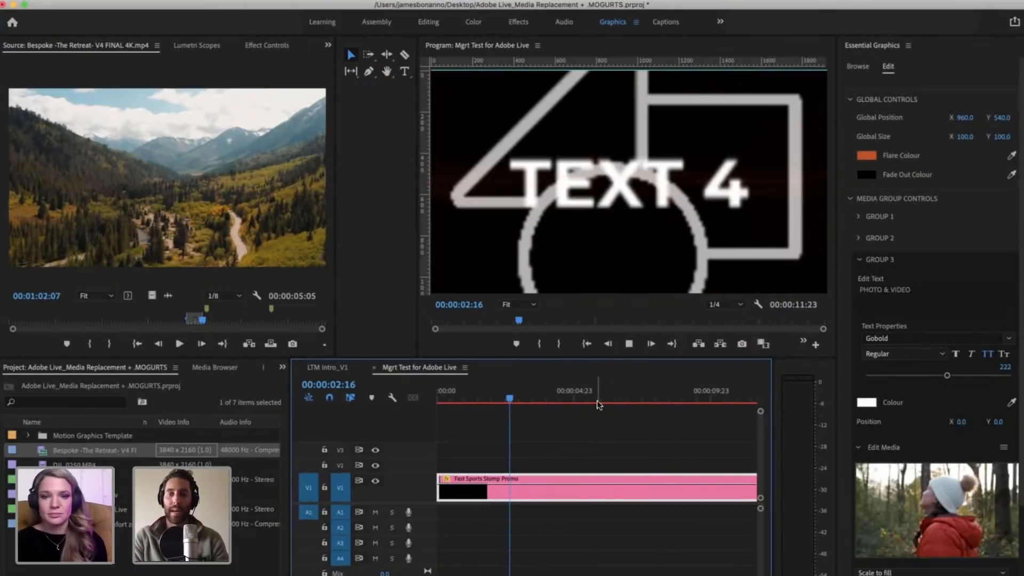
pyautogui.click(551, 398)
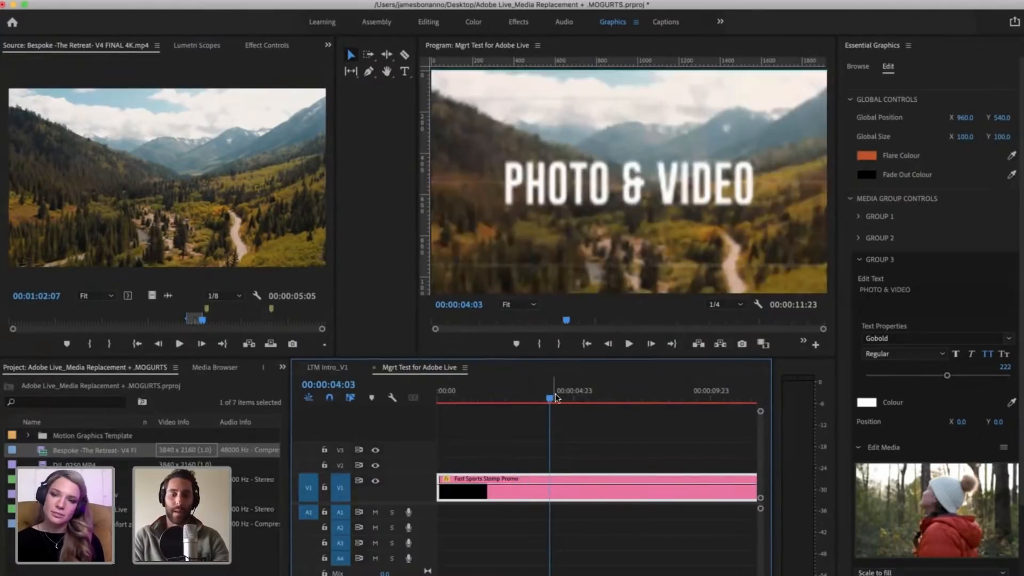
# Step: Play the whole promo from the start of the sequence through the PHOTO & VIDEO section
pyautogui.click(479, 399)
pyautogui.press('Home')
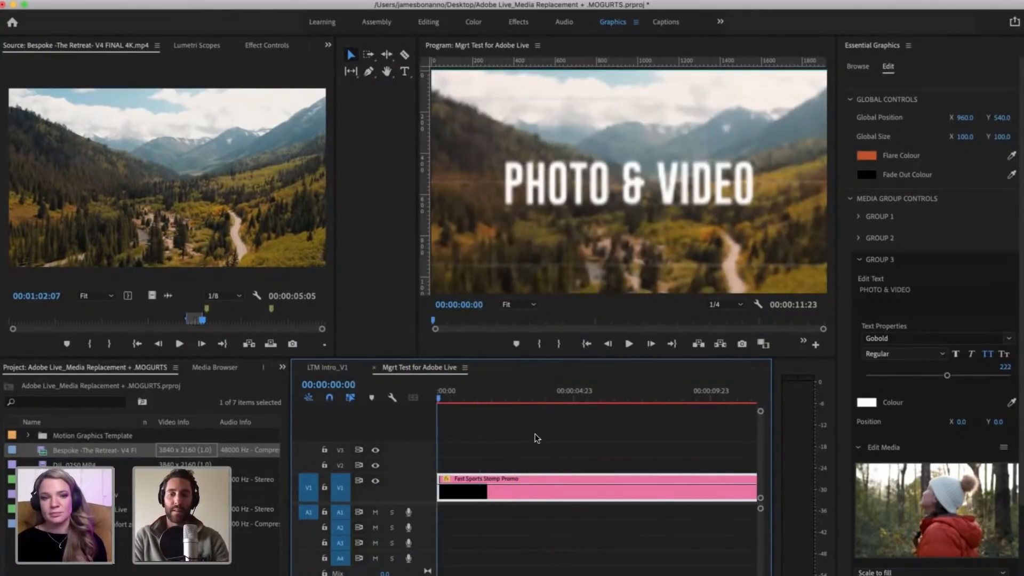
pyautogui.click(537, 438)
pyautogui.press('space')
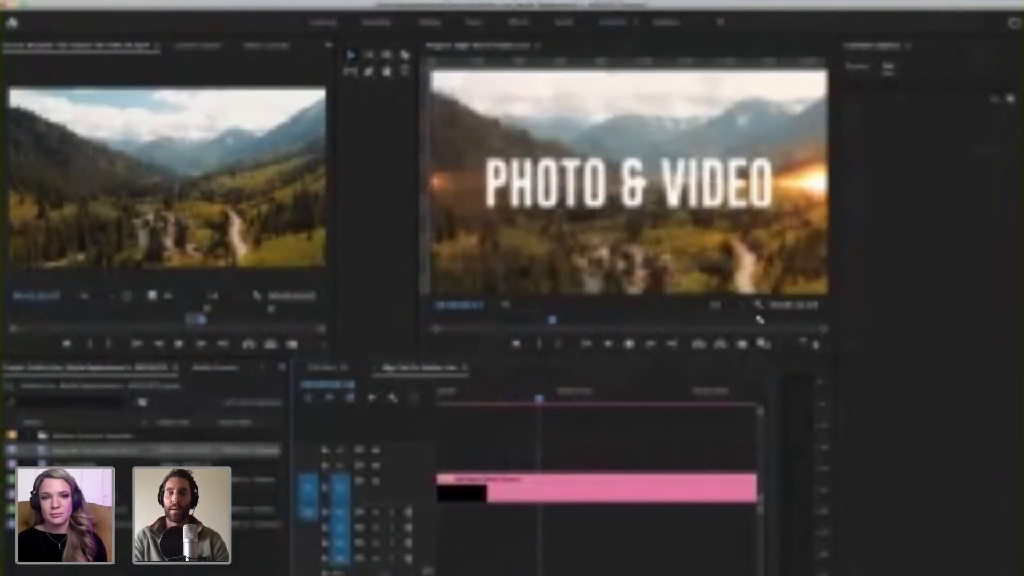
pyautogui.press('space')
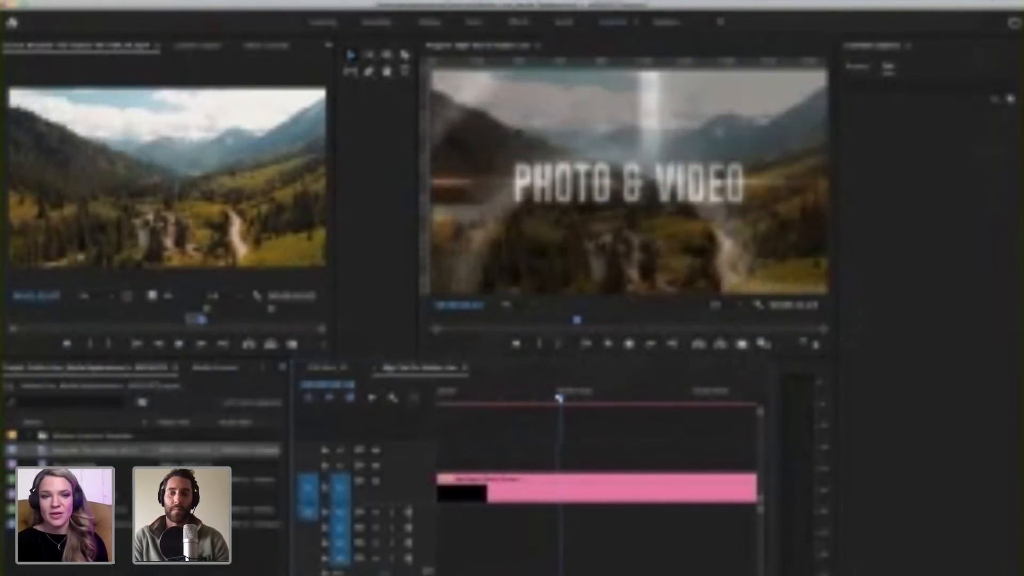
# Step: Park the playhead at 00:00:04:01 and check the template's Flare Colour setting
pyautogui.click(545, 395)
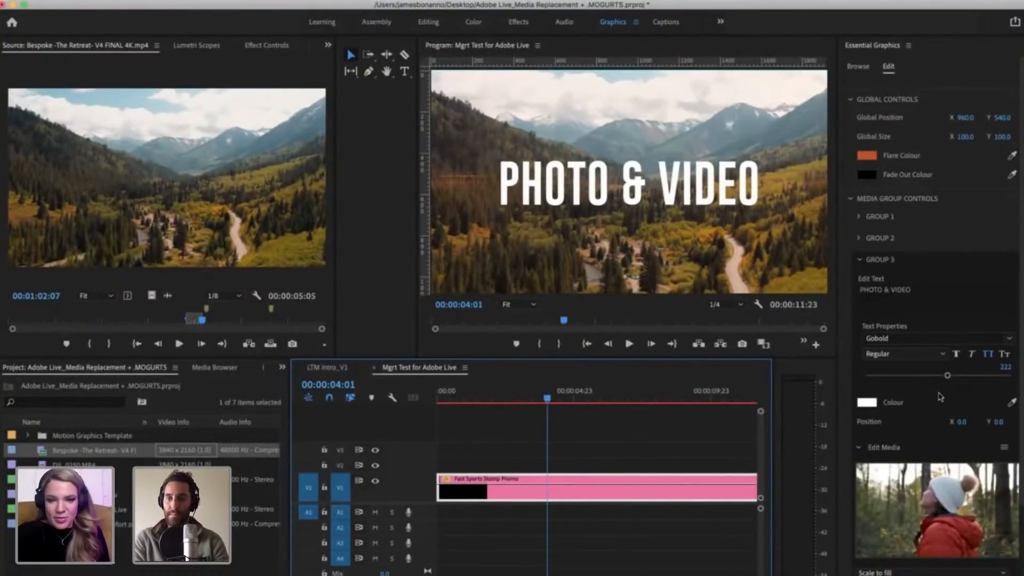
pyautogui.click(869, 157)
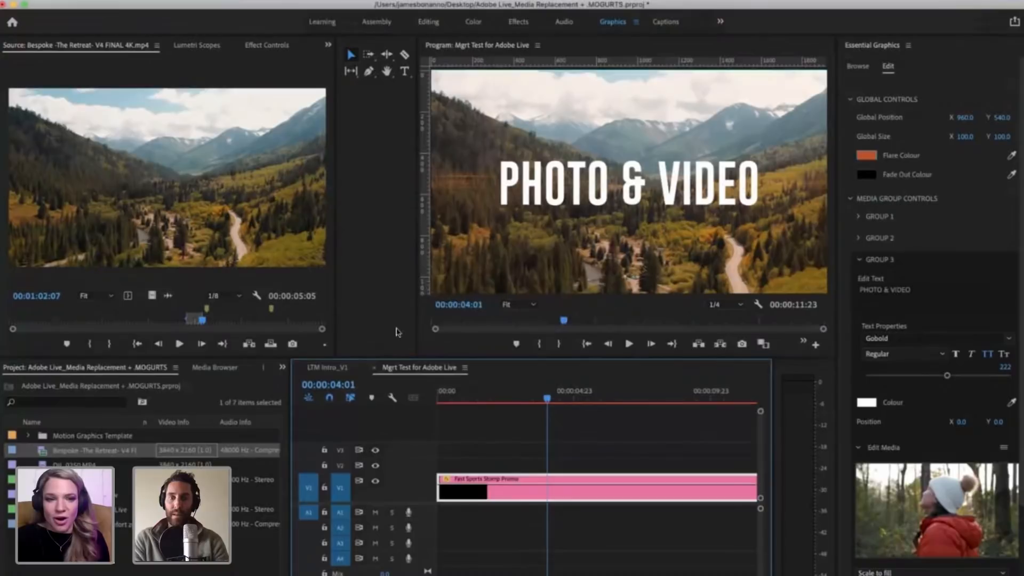
pyautogui.click(344, 209)
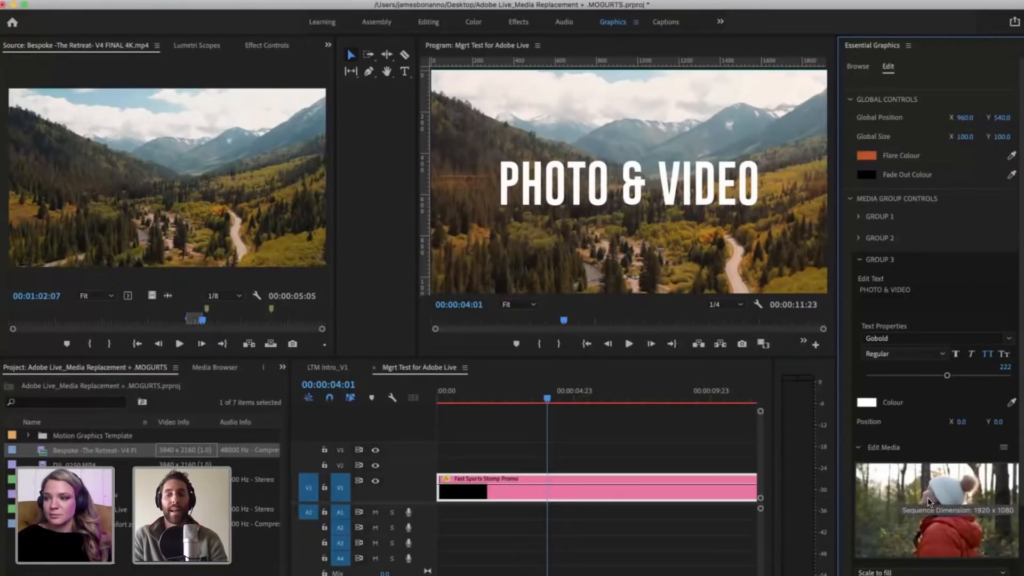
# Step: Expand Group 1 and Group 2 and examine the Edit Media settings of the media groups
pyautogui.scroll(-4, 927, 497)
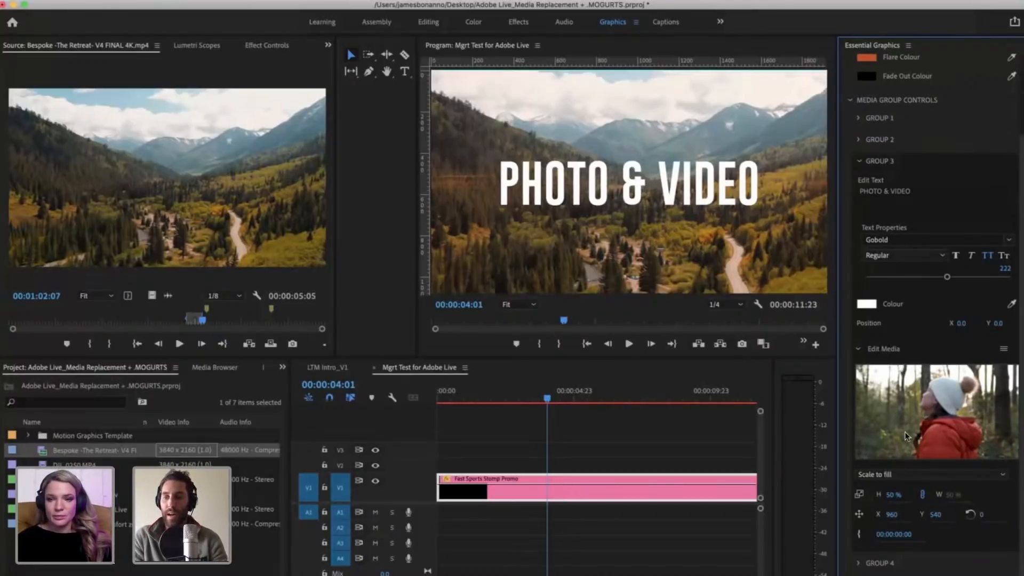
pyautogui.scroll(4, 868, 218)
pyautogui.click(859, 237)
pyautogui.click(859, 218)
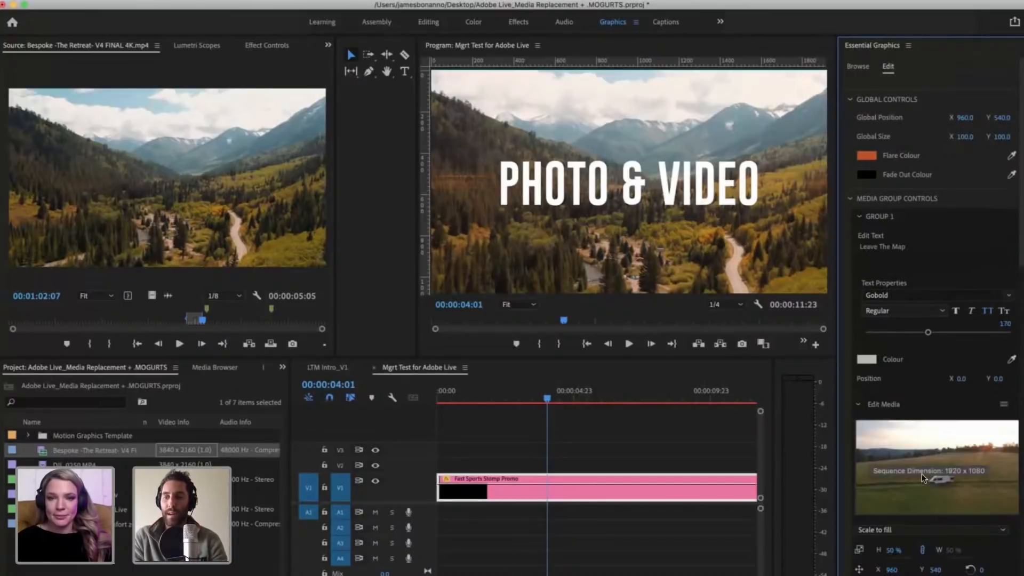
pyautogui.scroll(-3, 922, 469)
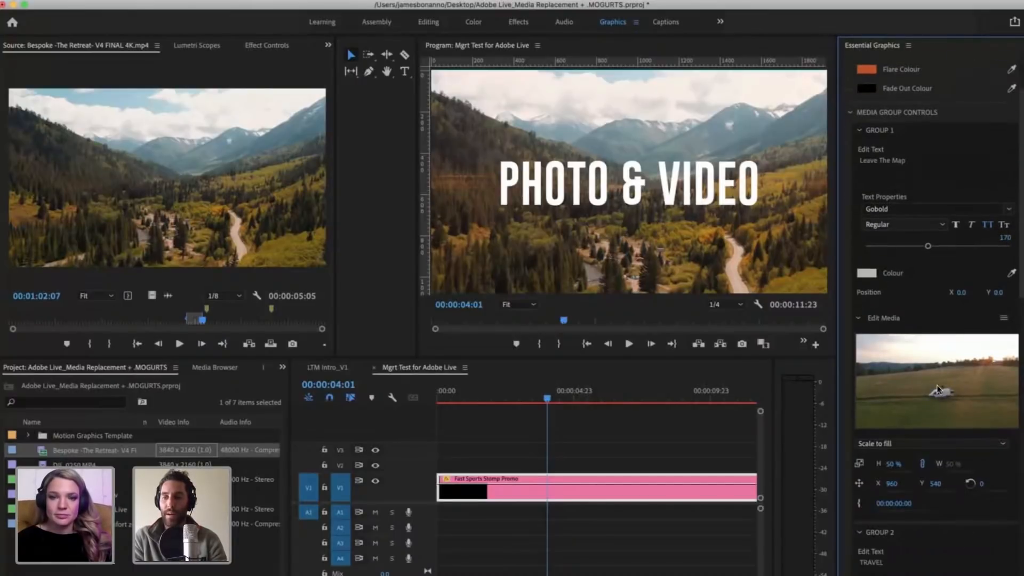
pyautogui.scroll(-5, 889, 328)
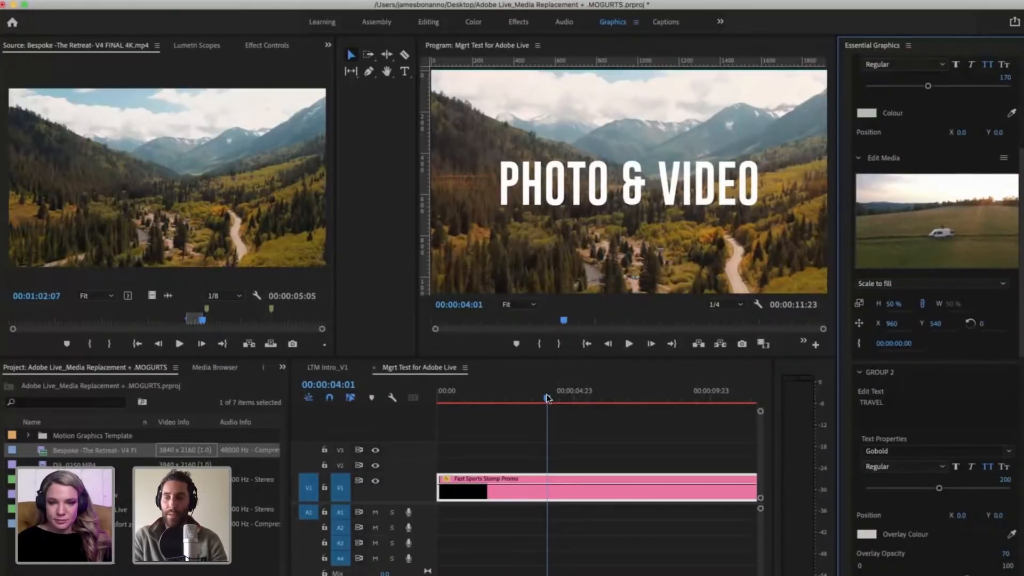
# Step: Move the playhead to 00:00:02:07 and view the scaling options for Group 1's media
pyautogui.click(499, 397)
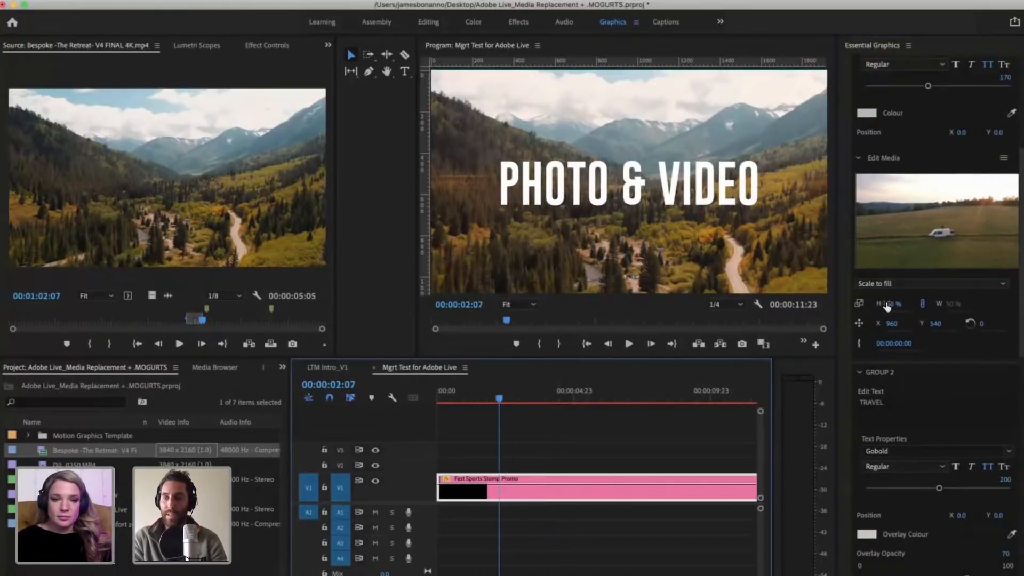
pyautogui.click(889, 284)
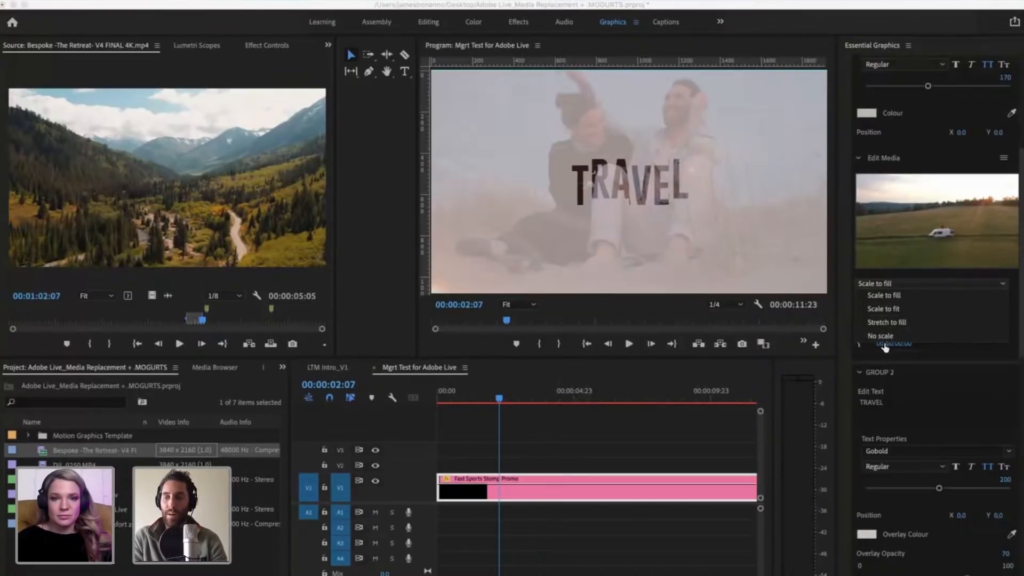
pyautogui.click(884, 344)
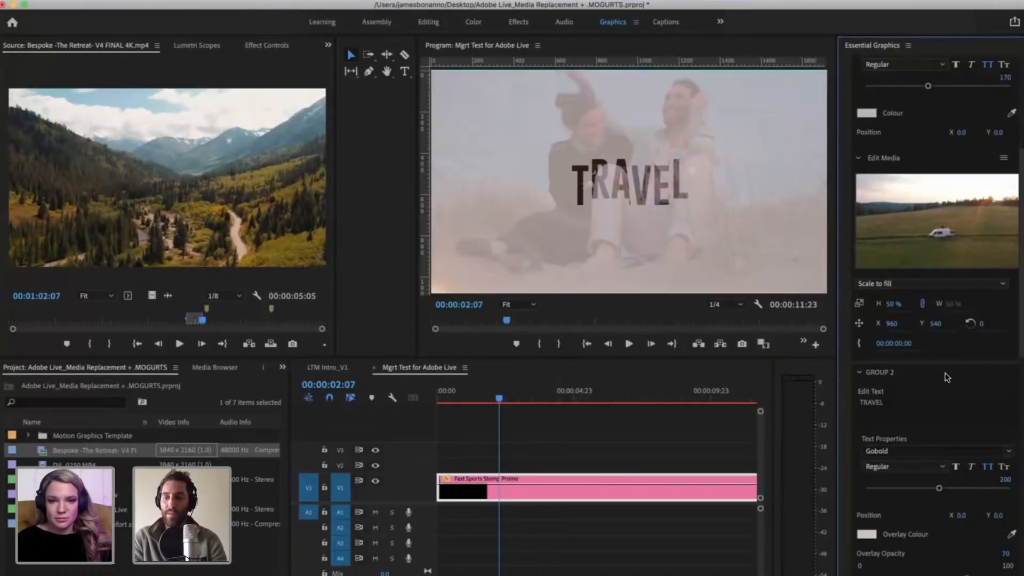
# Step: Try shifting Group 2's lighthouse media horizontally to X 1245, and undo the shift
pyautogui.scroll(-5, 946, 377)
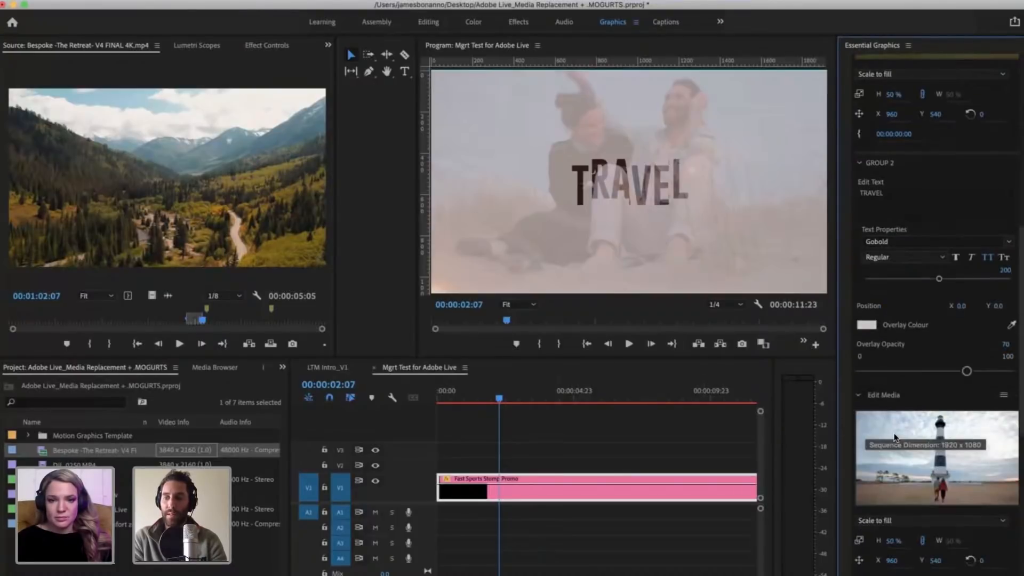
pyautogui.scroll(-3, 894, 436)
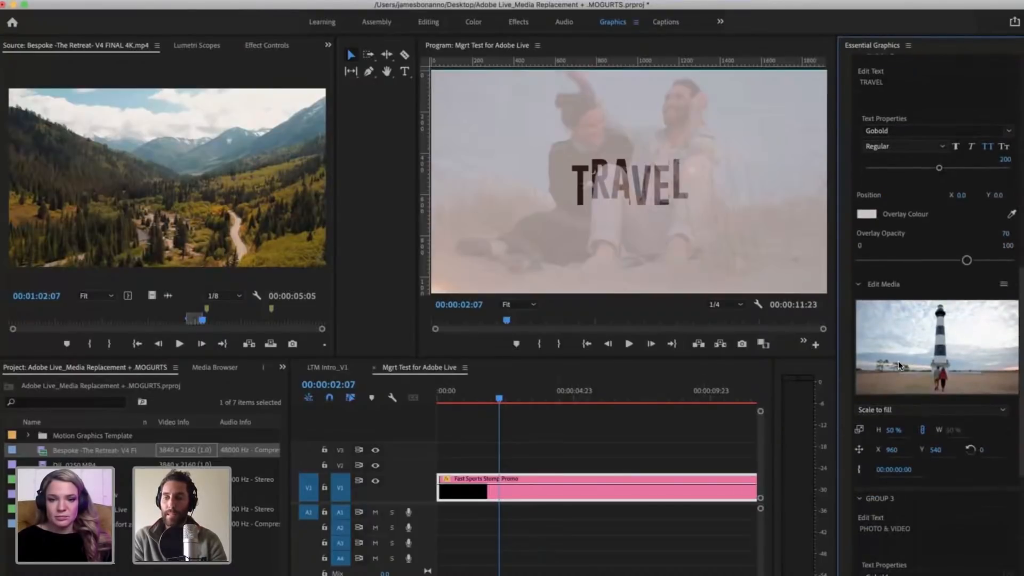
pyautogui.scroll(-2, 898, 360)
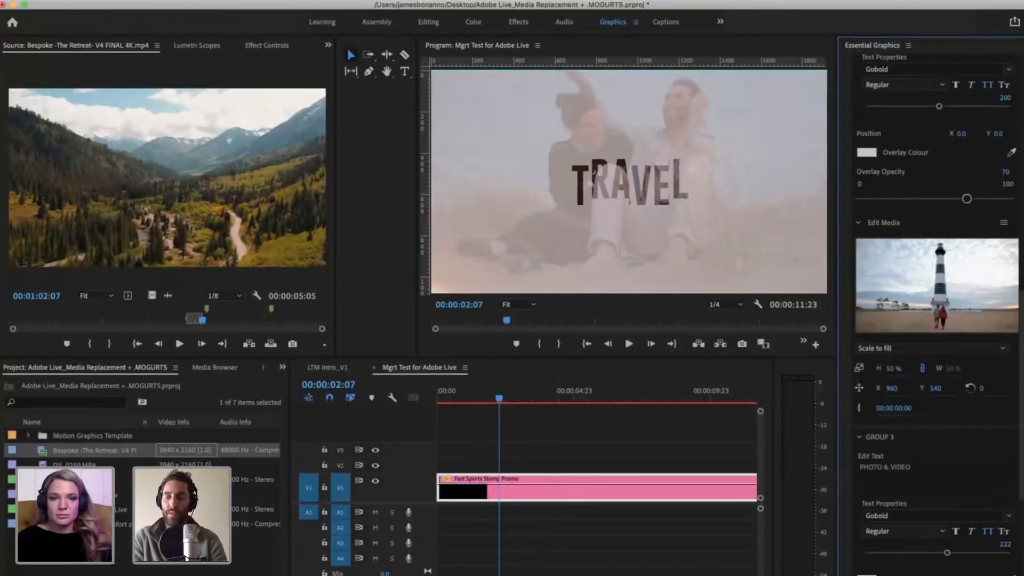
pyautogui.moveTo(891, 388); pyautogui.dragTo(900, 390)
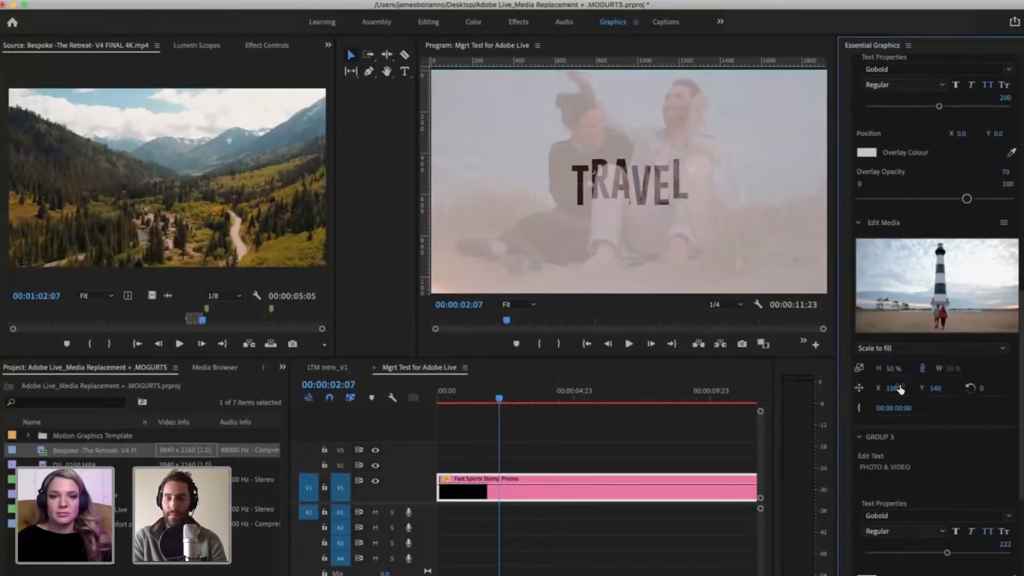
pyautogui.press('super+z')
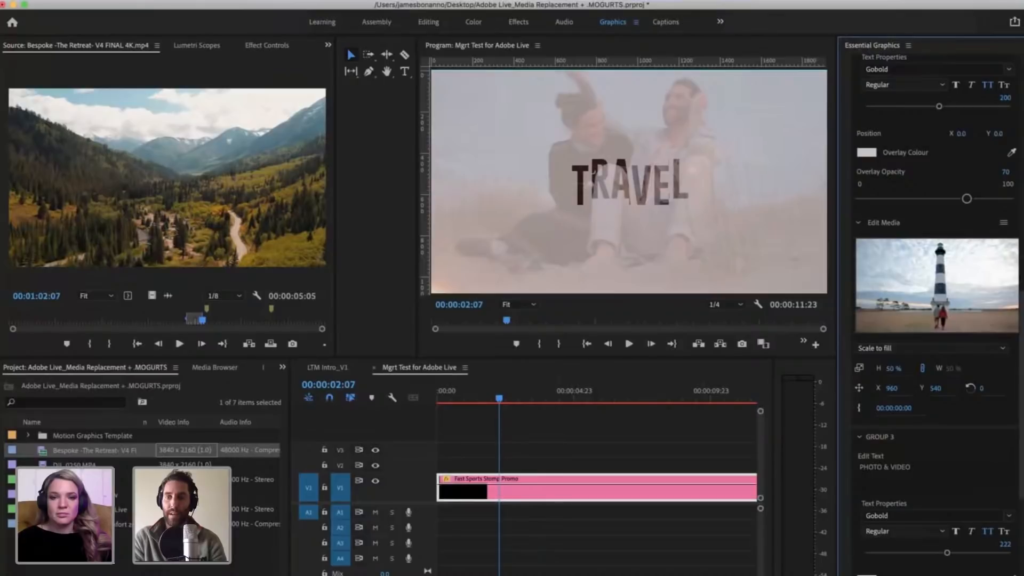
pyautogui.moveTo(899, 389); pyautogui.dragTo(971, 399)
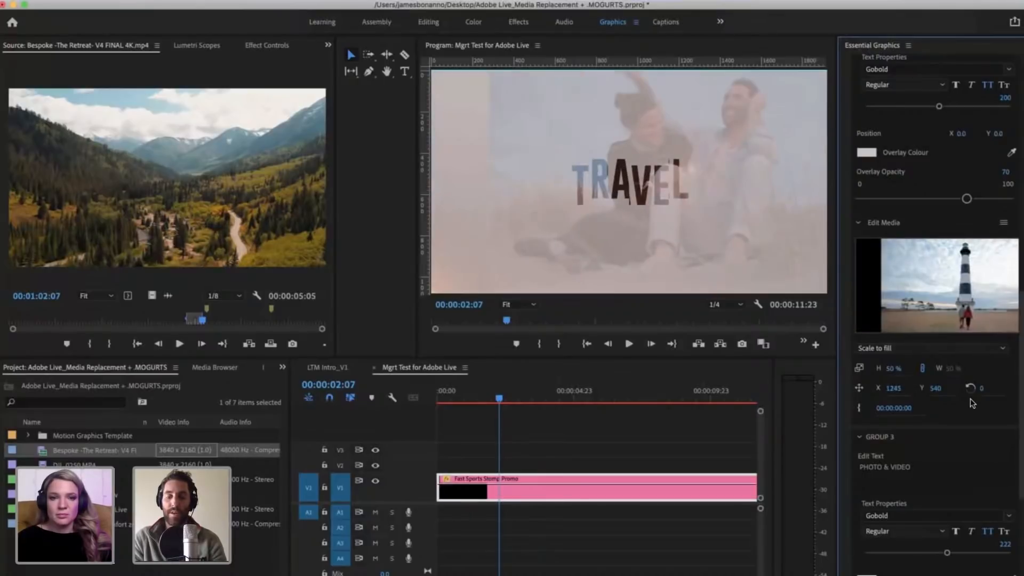
pyautogui.press('super+z')
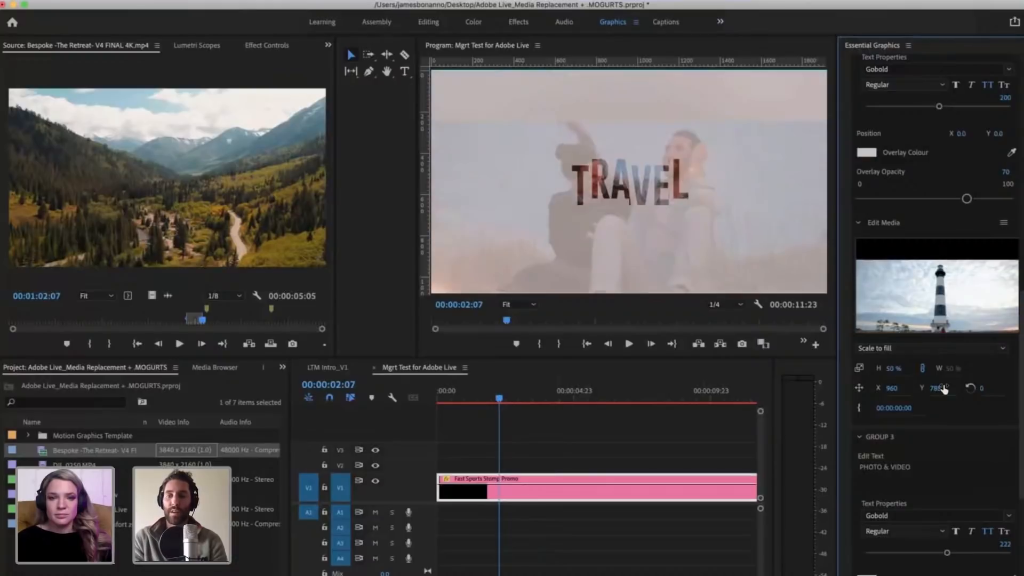
# Step: Undo the vertical shift of Group 2's media, then try rotating that media and undo the rotation
pyautogui.press('super+z')
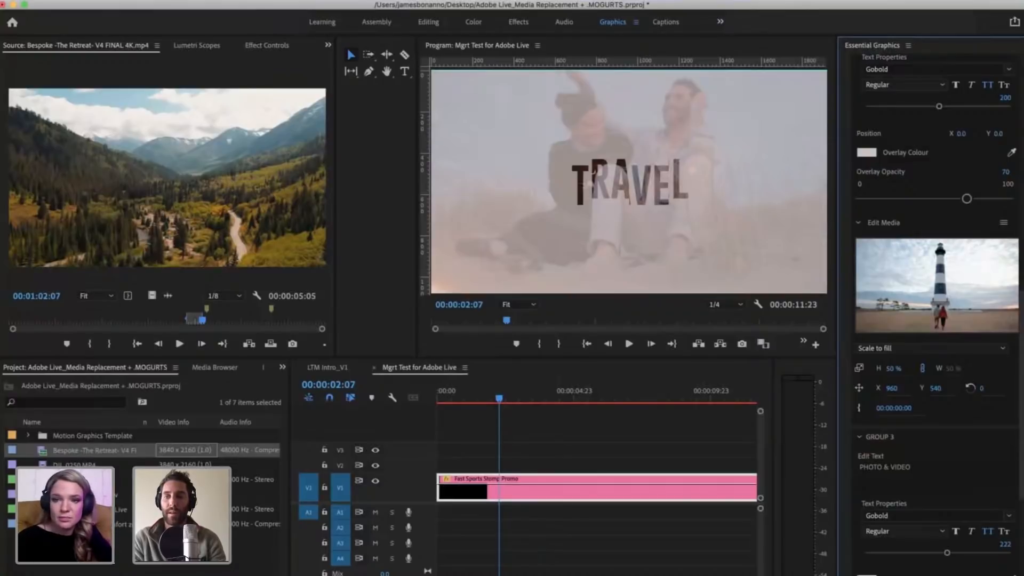
pyautogui.moveTo(985, 388); pyautogui.dragTo(1004, 456)
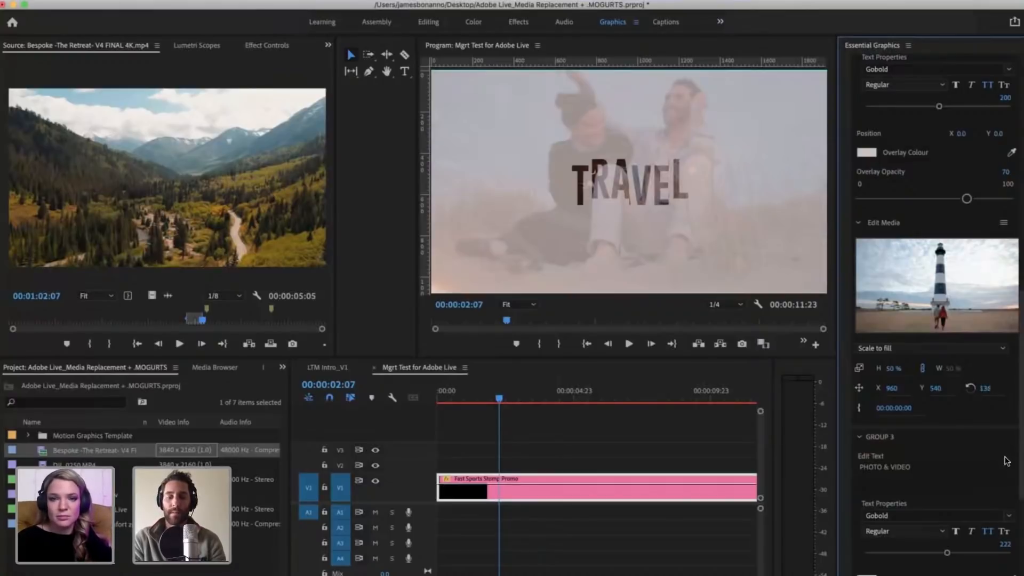
pyautogui.press('super+z')
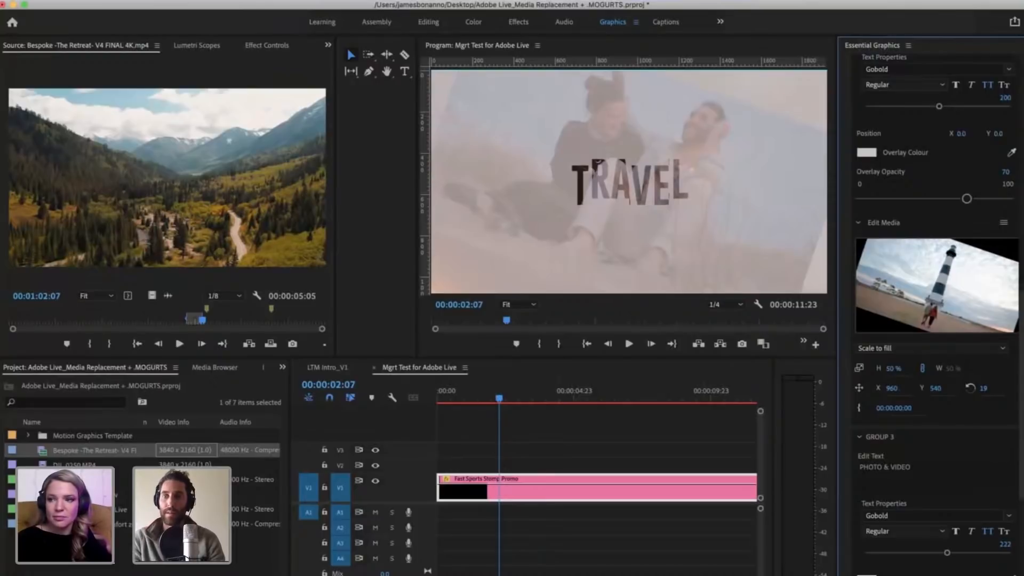
# Step: Try scaling Group 2's lighthouse media up to 191% and back down, then undo the scale and rotation changes
pyautogui.moveTo(893, 368); pyautogui.dragTo(932, 369)
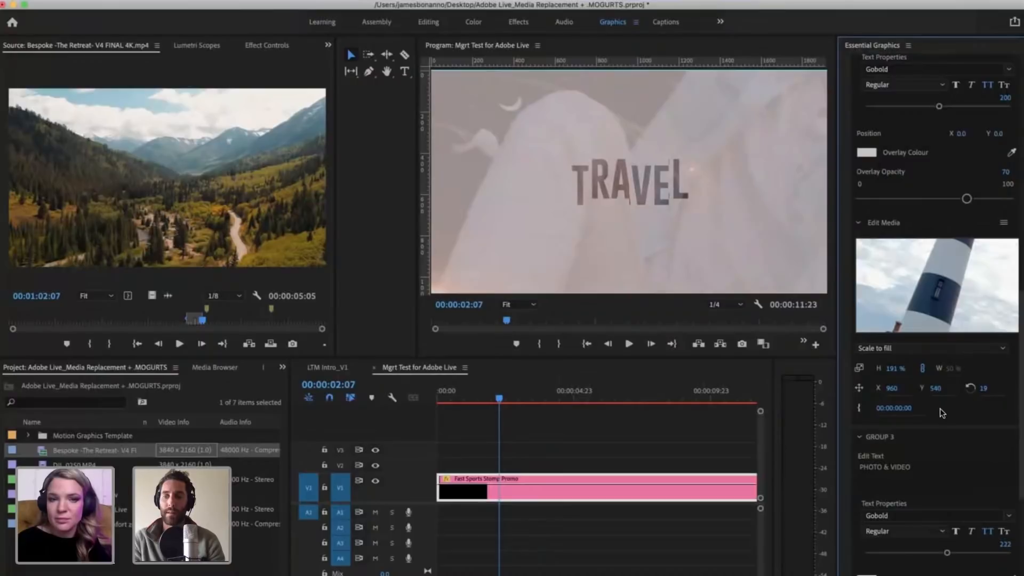
pyautogui.moveTo(893, 369); pyautogui.dragTo(818, 369)
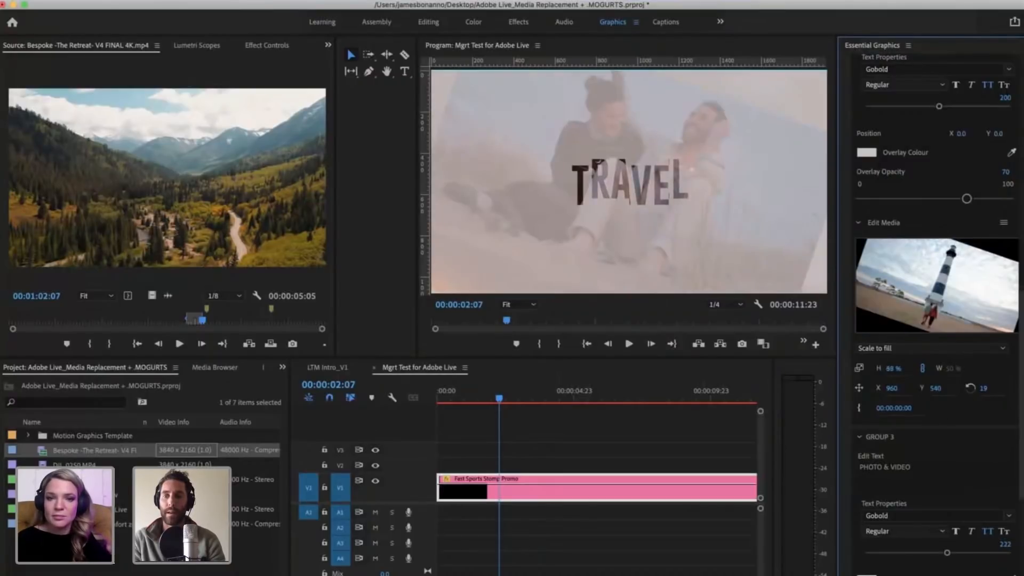
pyautogui.moveTo(900, 369); pyautogui.dragTo(901, 368)
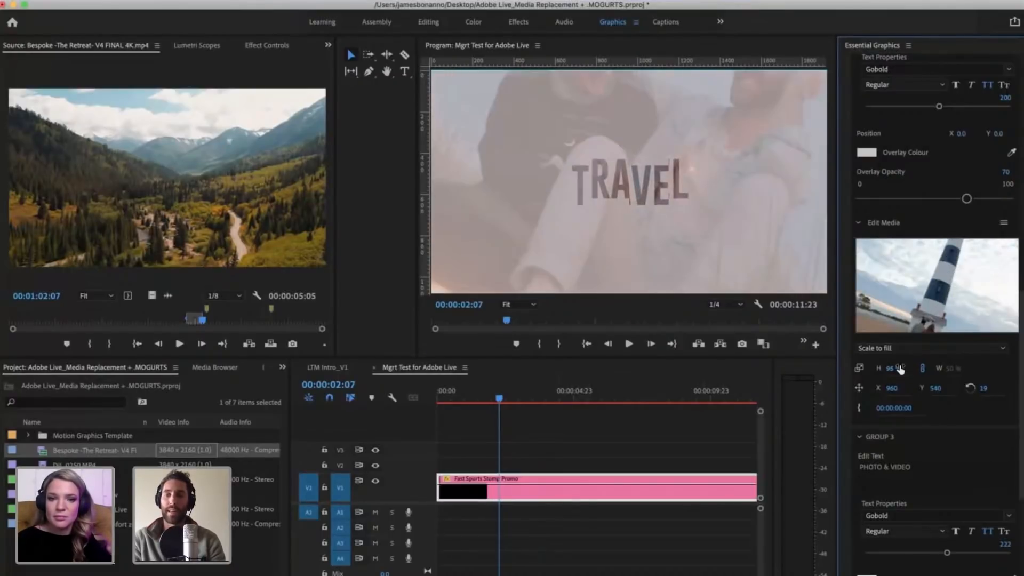
pyautogui.press('super+z')
pyautogui.press('super+z')
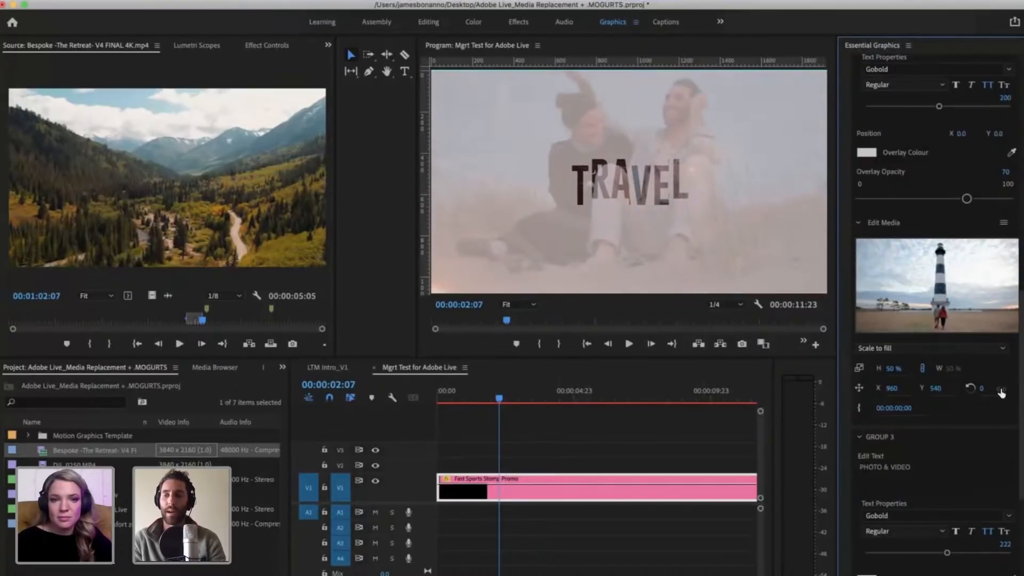
# Step: Unlock the height and width scale of Group 2's media, then lock them together again
pyautogui.click(922, 367)
pyautogui.click(922, 368)
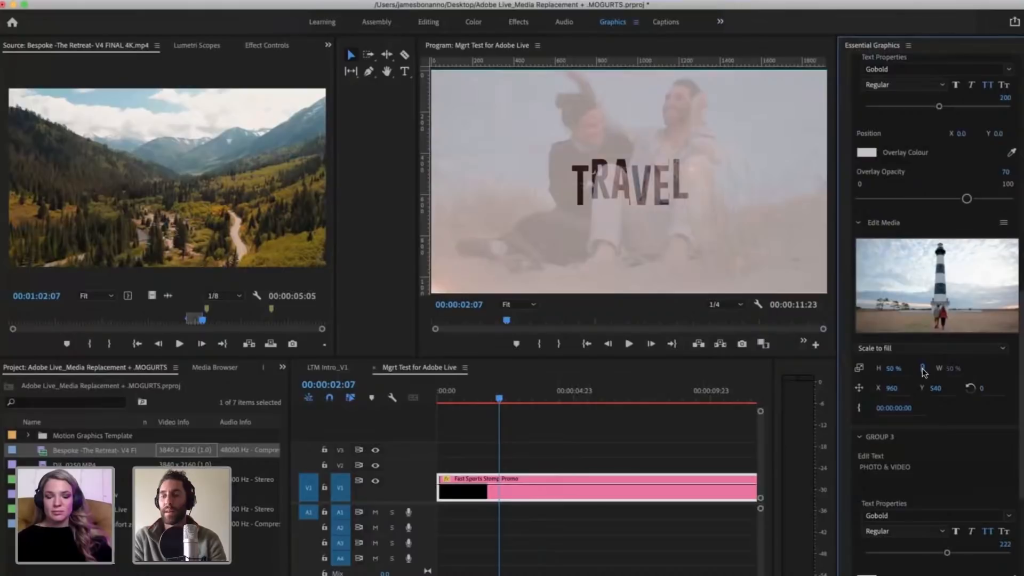
pyautogui.click(922, 368)
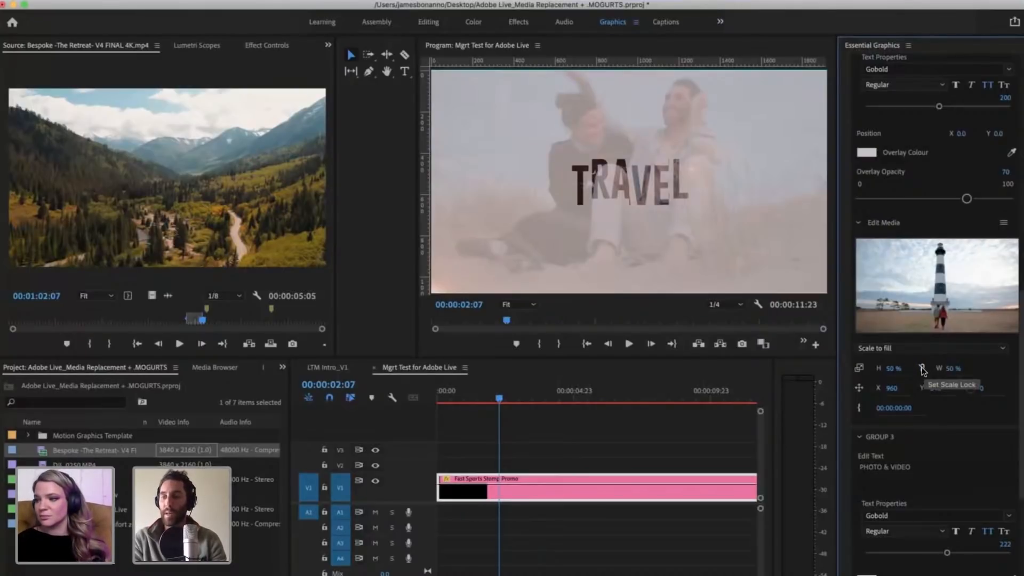
pyautogui.click(923, 367)
# Step: View Group 3's text and media settings and move the playhead to 00:00:03:05 with the promo clip selected
pyautogui.scroll(-5, 937, 446)
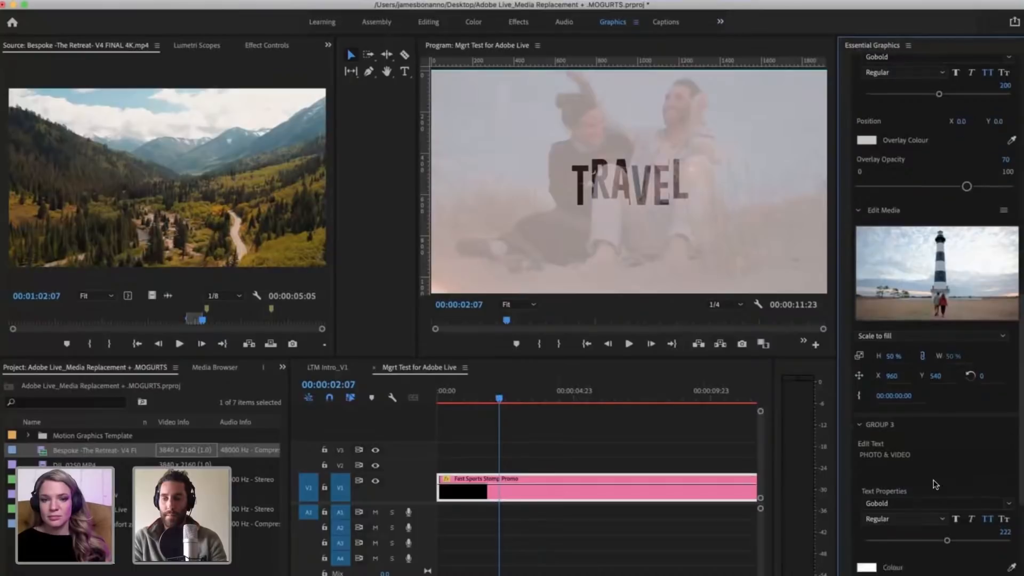
pyautogui.scroll(-7, 935, 484)
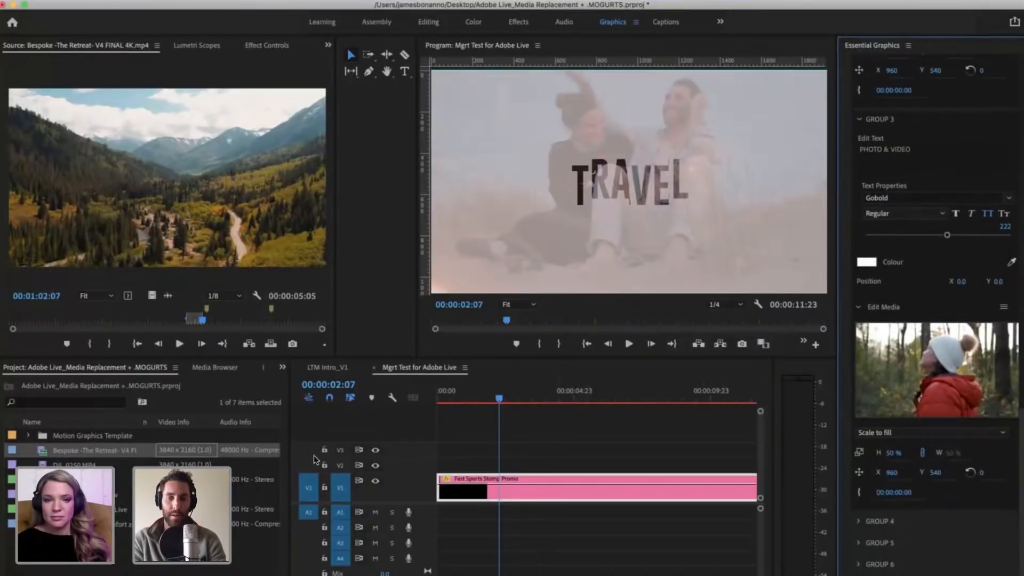
pyautogui.moveTo(499, 399); pyautogui.dragTo(535, 403)
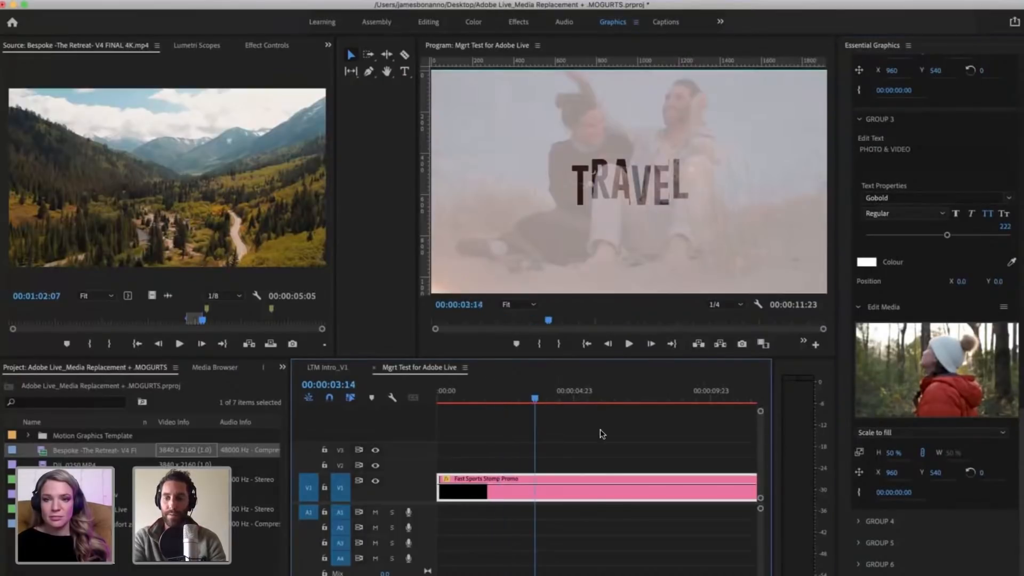
pyautogui.click(600, 430)
pyautogui.click(520, 491)
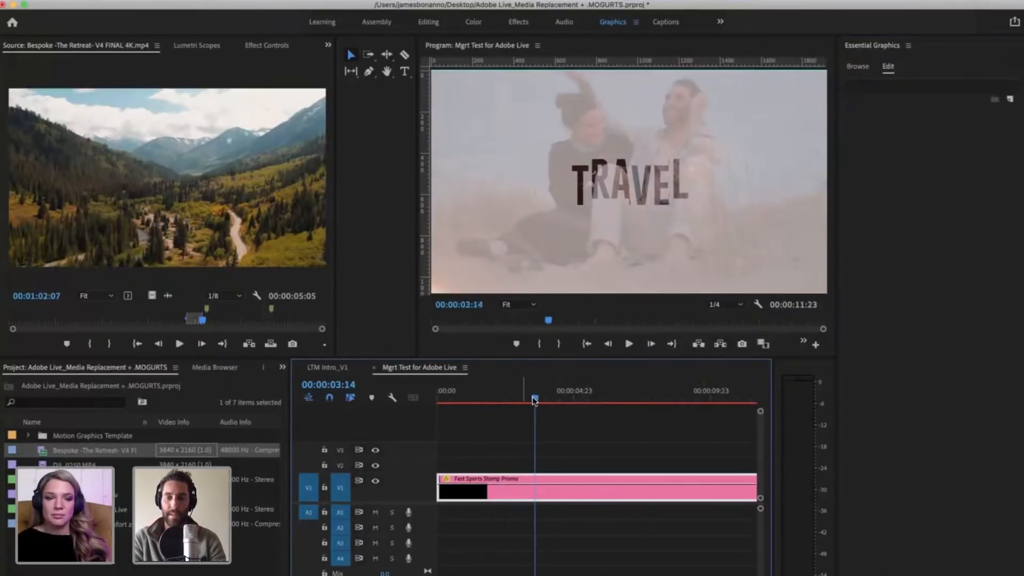
pyautogui.click(521, 396)
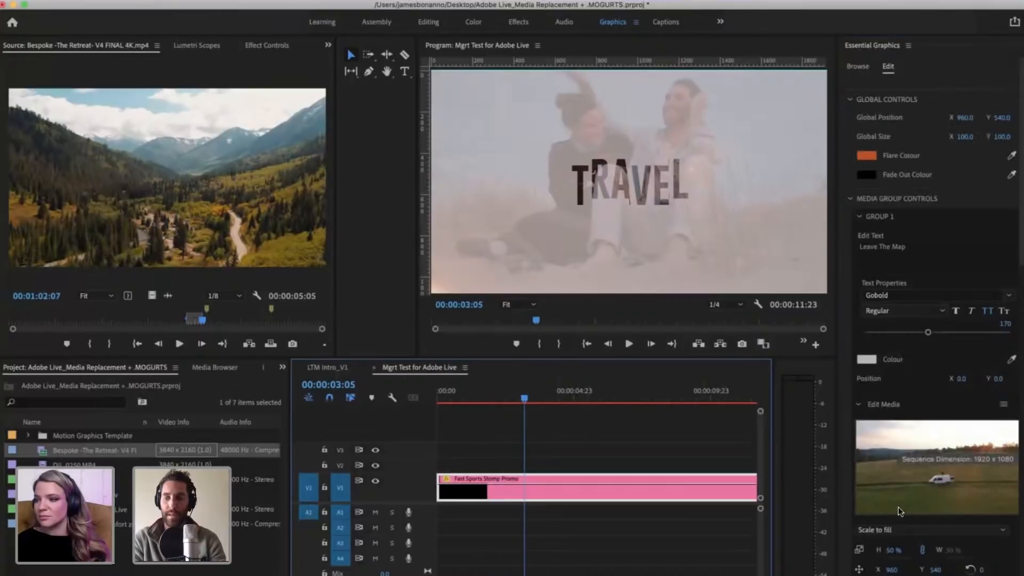
# Step: Expand Group 4 in the media group controls and clear its placeholder text "Text 4"
pyautogui.scroll(-5, 928, 507)
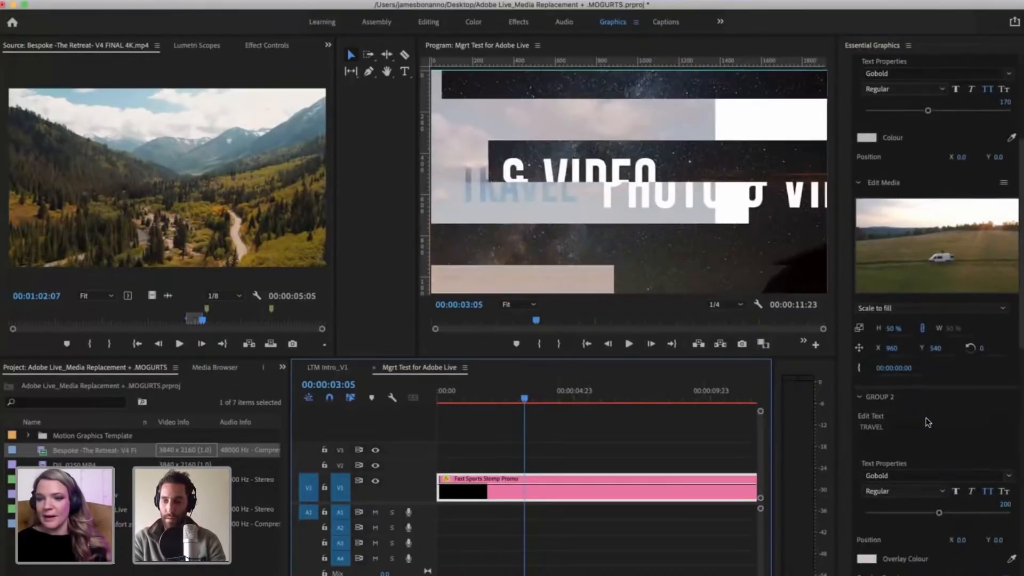
pyautogui.scroll(-7, 925, 417)
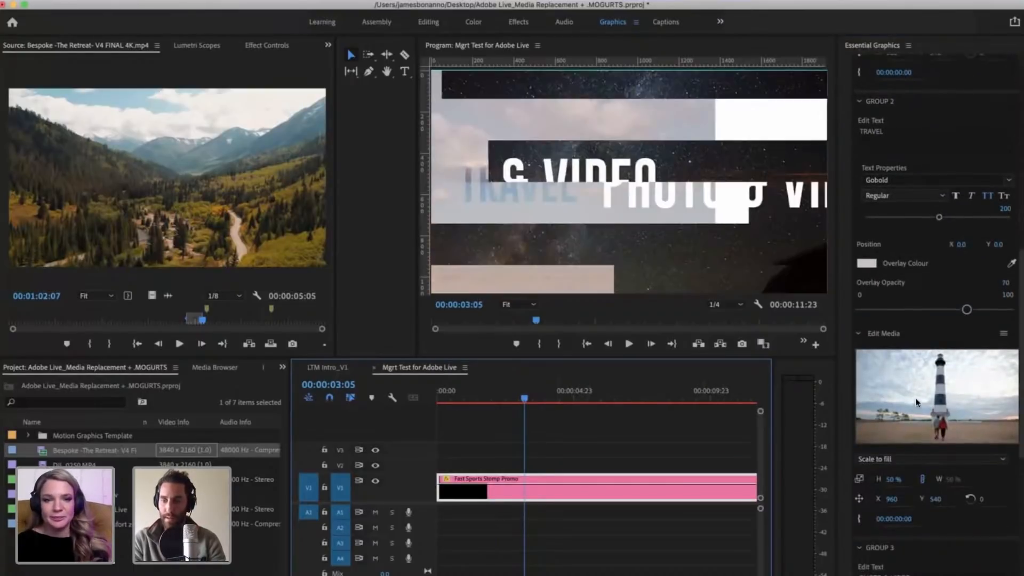
pyautogui.scroll(-5, 917, 453)
pyautogui.scroll(-4, 927, 533)
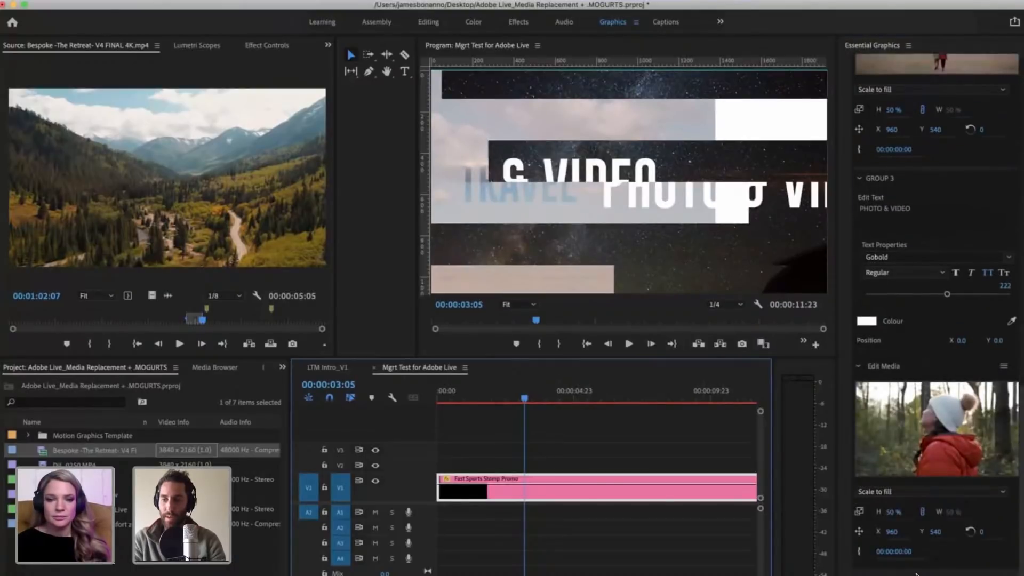
pyautogui.scroll(-1, 916, 570)
pyautogui.scroll(-2, 883, 427)
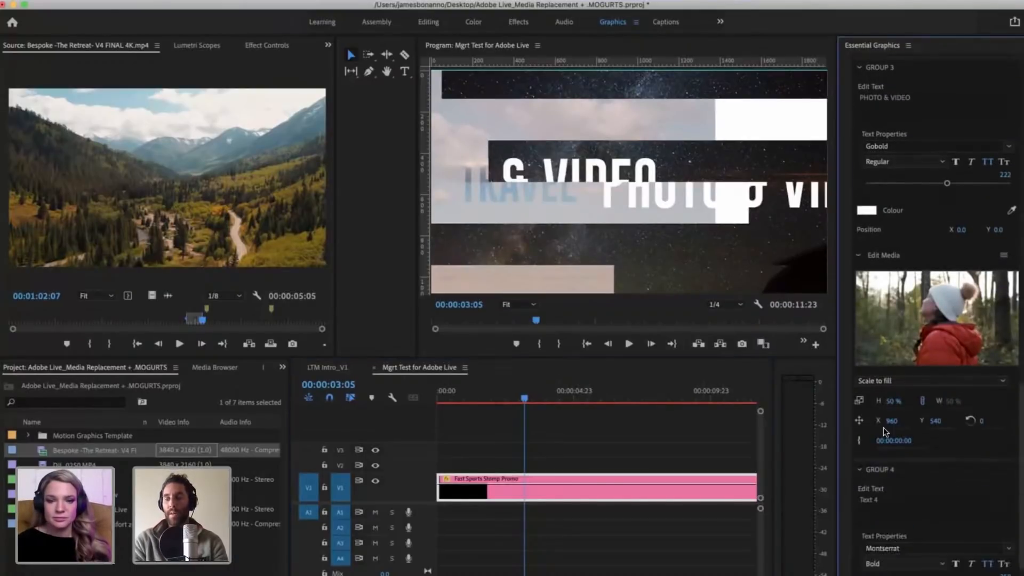
pyautogui.scroll(-2, 883, 427)
pyautogui.click(903, 427)
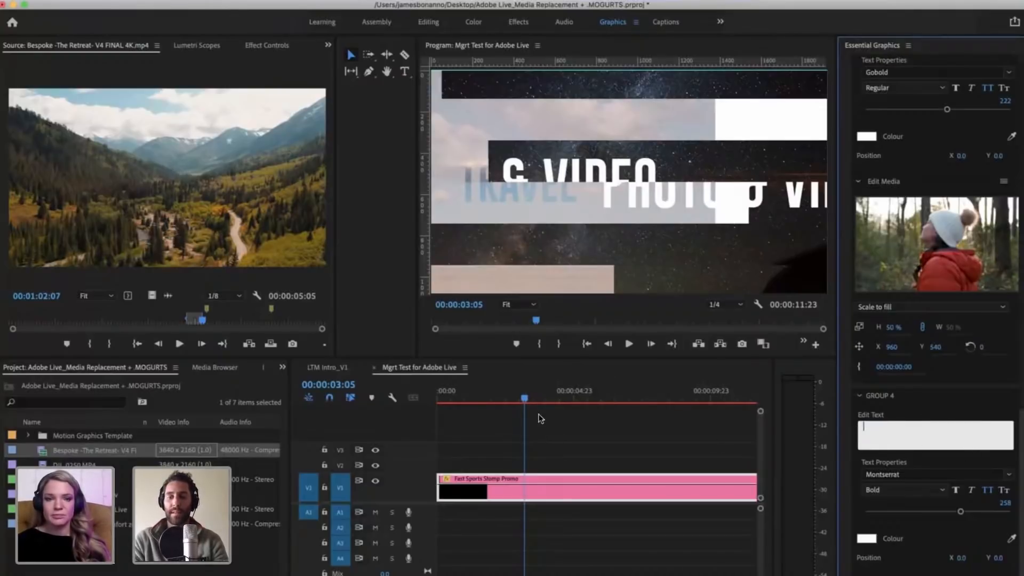
# Step: Preview the PHOTO & VIDEO title and the transition after it, ending with the playhead at 00:00:04:02
pyautogui.click(571, 401)
pyautogui.click(560, 394)
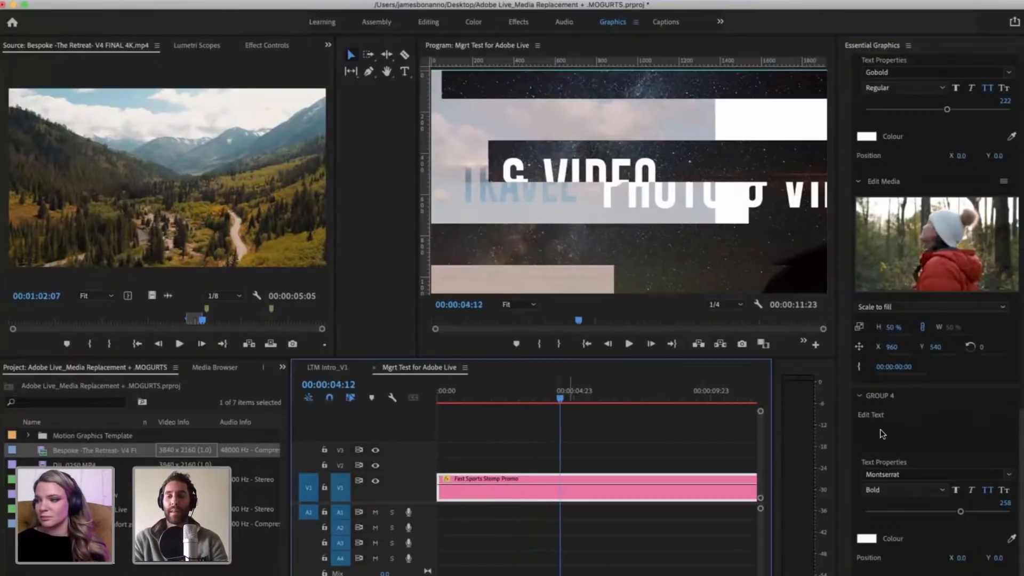
pyautogui.click(545, 399)
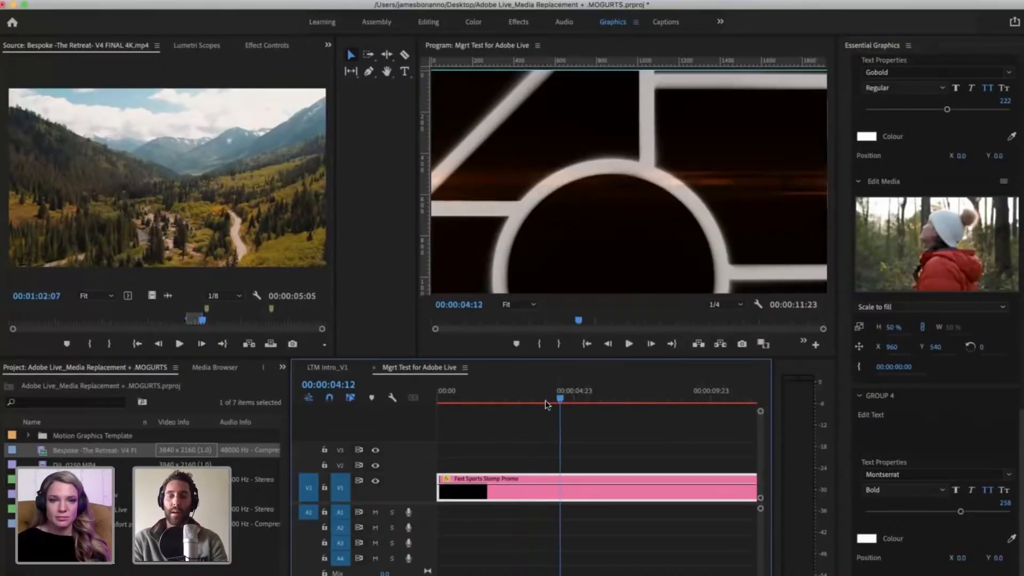
pyautogui.press('Left')
pyautogui.press('Left')
pyautogui.press('Left')
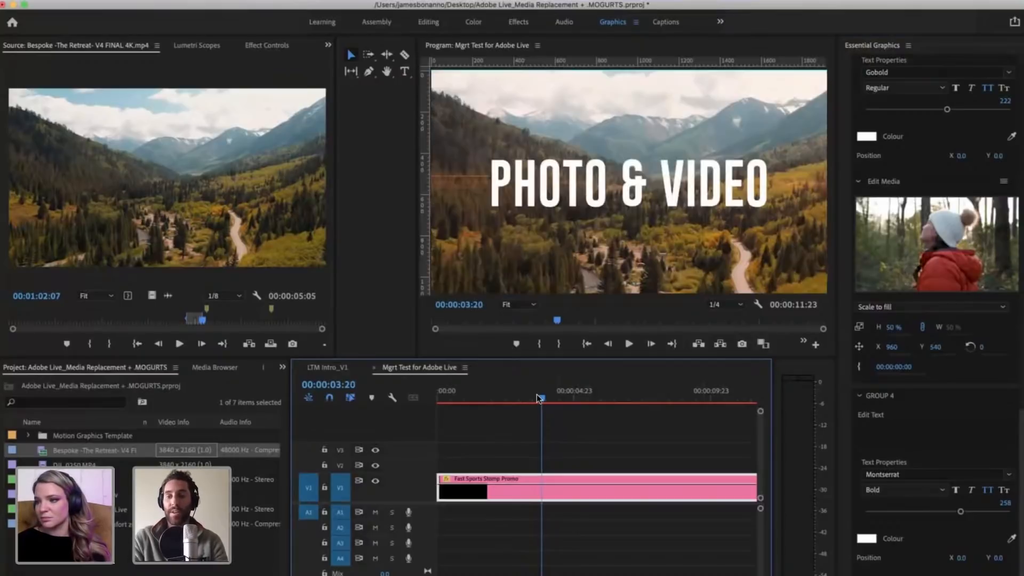
pyautogui.press('Right')
pyautogui.press('Right')
pyautogui.press('Right')
pyautogui.press('Right')
pyautogui.press('Right')
pyautogui.press('Right')
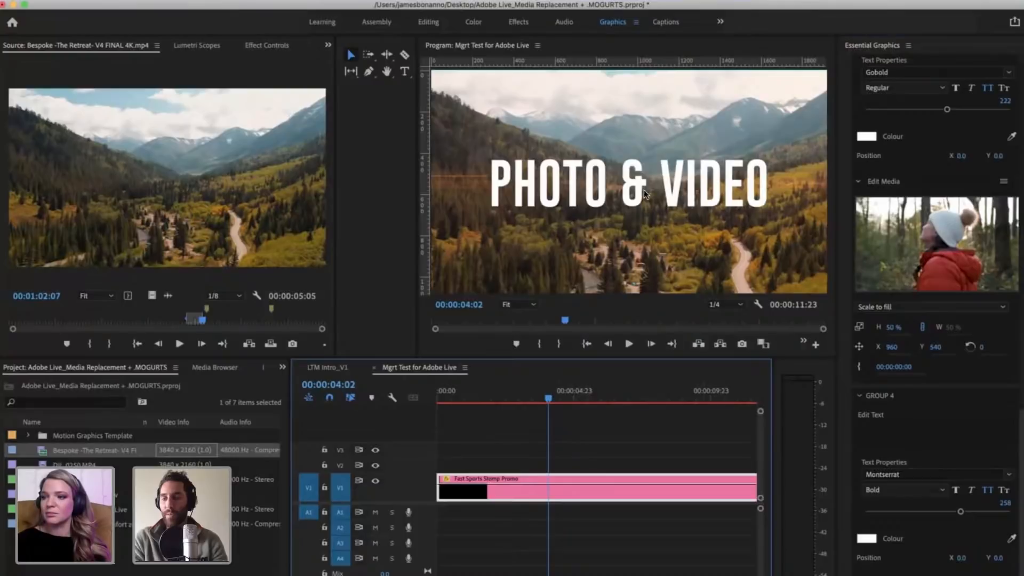
# Step: Reselect the Fast Sports Stomp Promo clip and check Group 4's Edit Text field
pyautogui.click(906, 415)
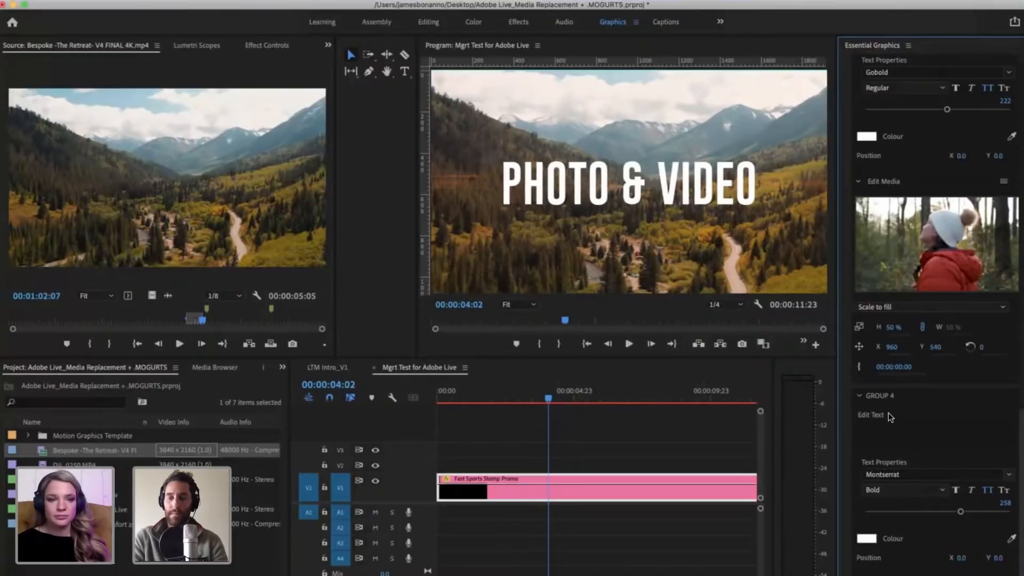
pyautogui.click(556, 467)
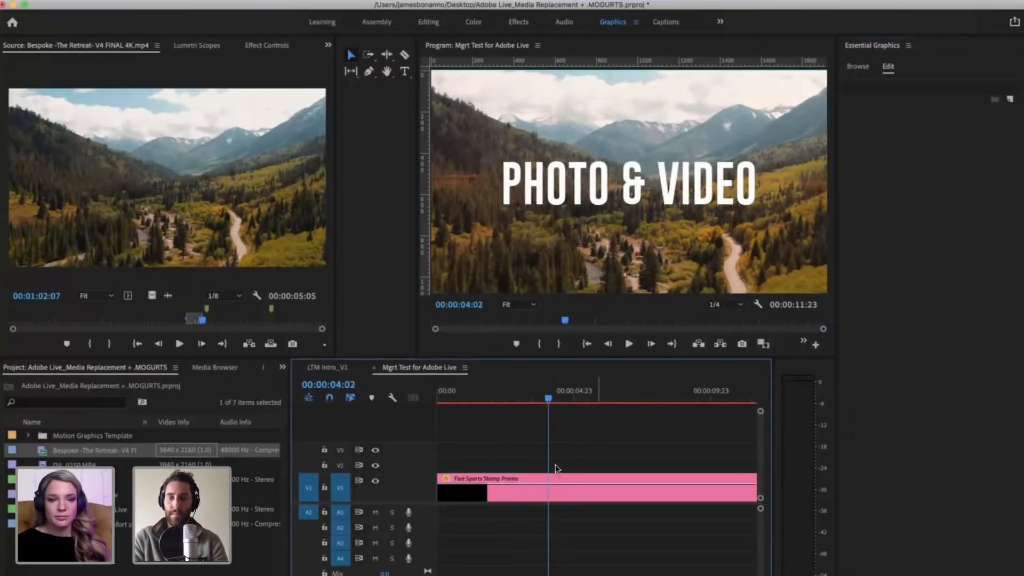
pyautogui.click(562, 502)
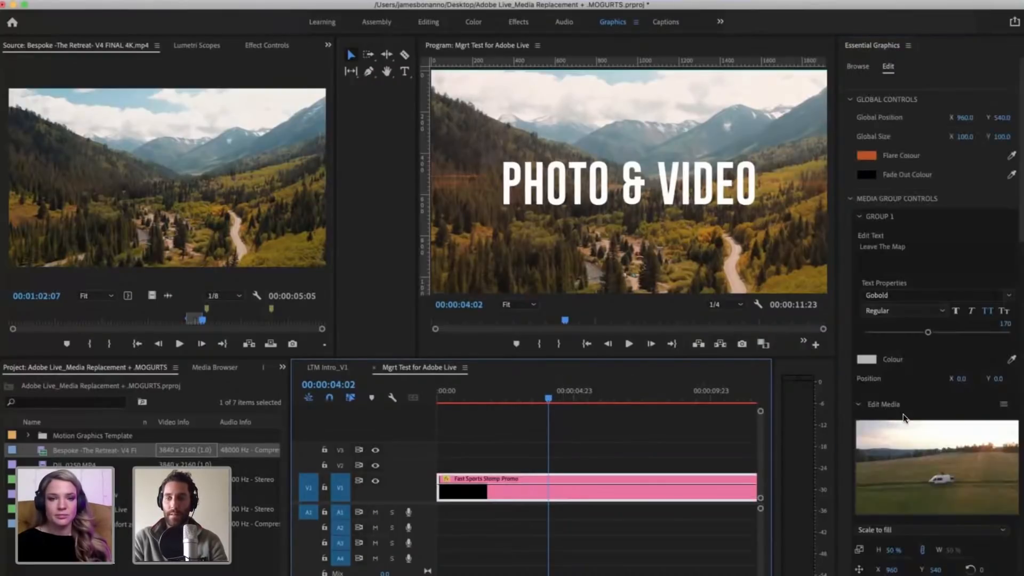
pyautogui.scroll(-10, 904, 418)
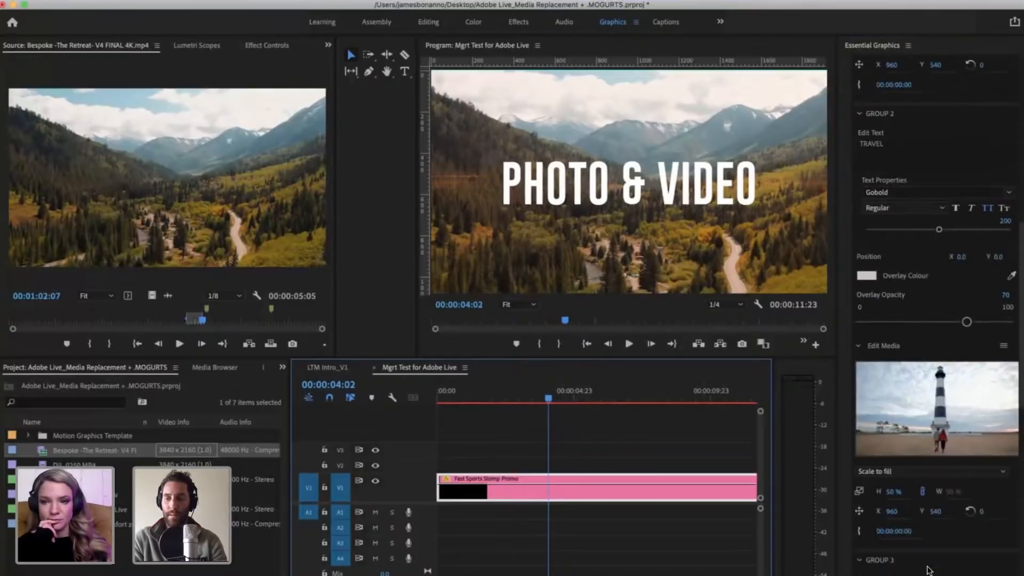
pyautogui.scroll(-10, 900, 506)
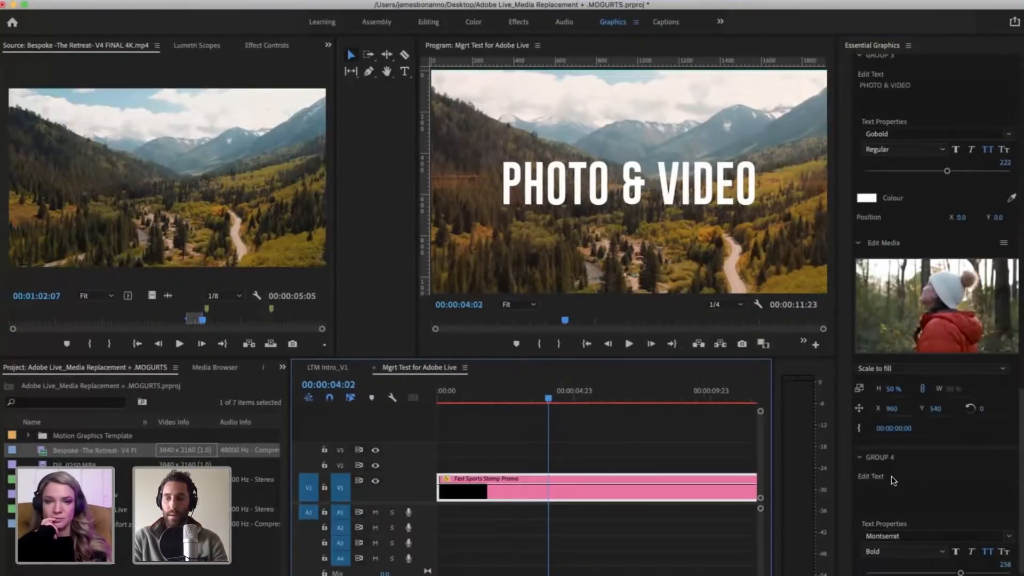
pyautogui.click(887, 476)
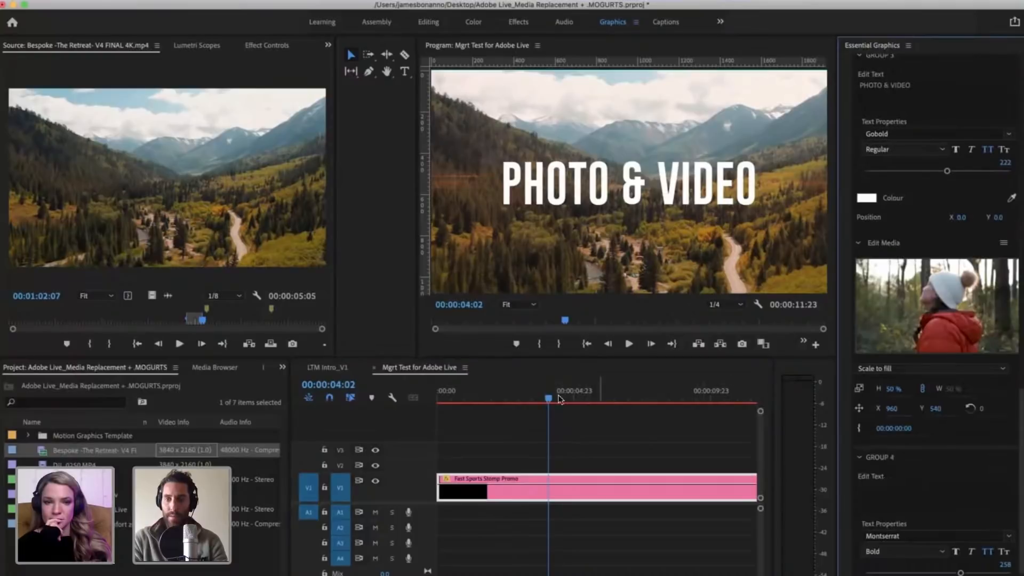
# Step: Move the playhead to 00:00:04:21 and preview the shapes placeholder with the promo clip selected
pyautogui.moveTo(565, 396)
pyautogui.mouseDown()
pyautogui.moveTo(553, 396)
pyautogui.moveTo(583, 397)
pyautogui.mouseUp()
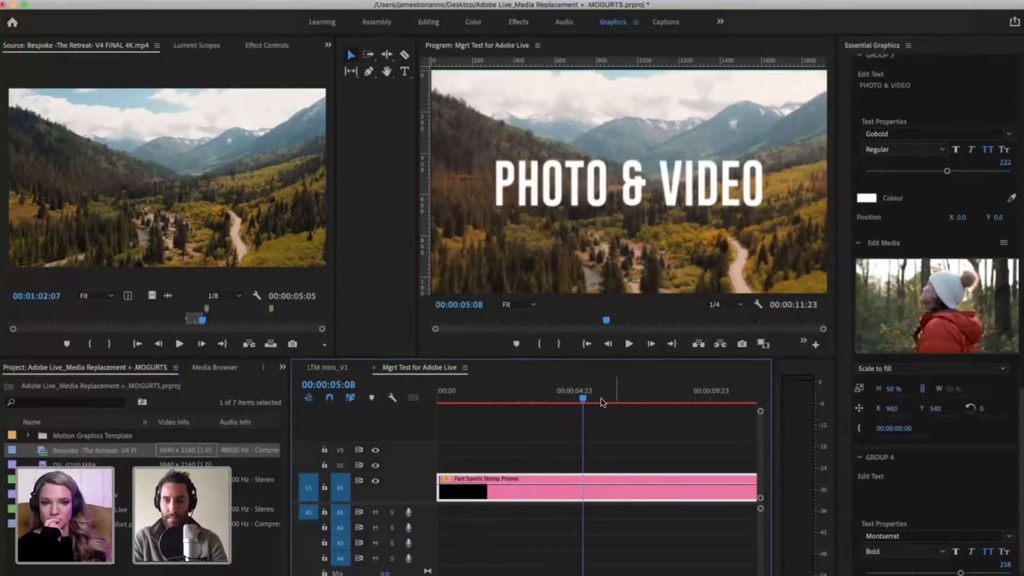
pyautogui.click(599, 420)
pyautogui.moveTo(583, 399); pyautogui.dragTo(571, 403)
pyautogui.click(577, 490)
pyautogui.press('-')
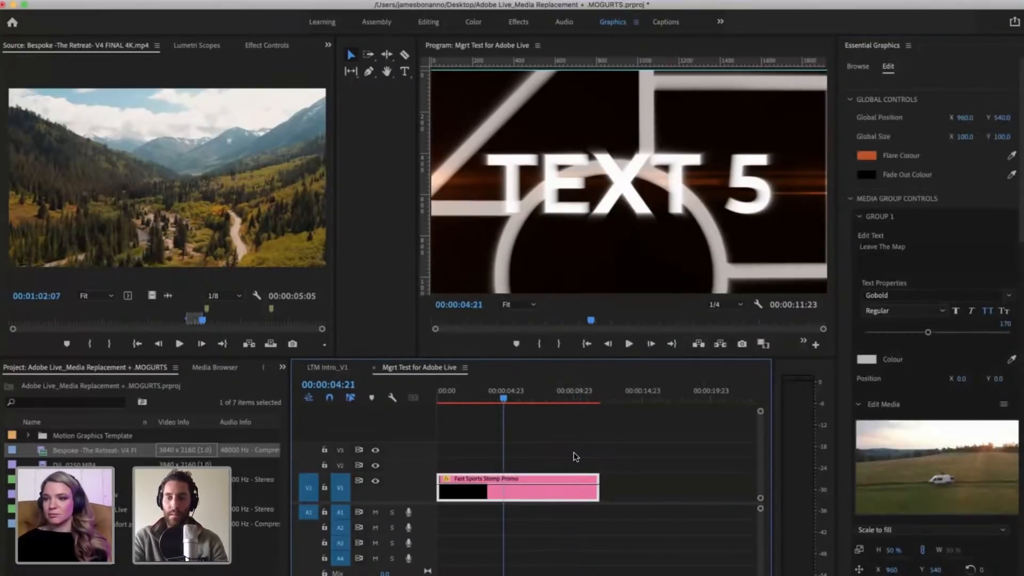
pyautogui.click(574, 452)
pyautogui.press('=')
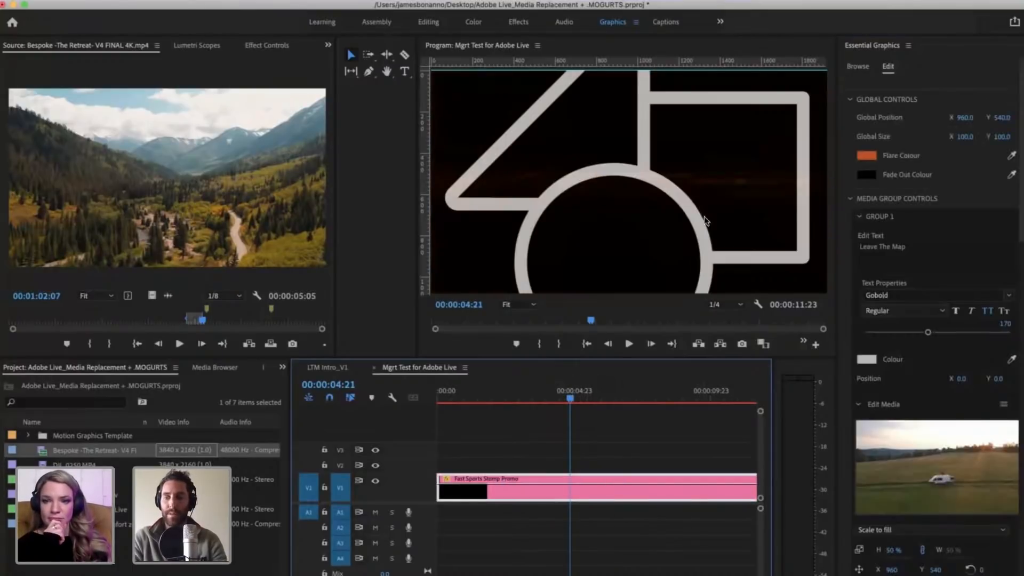
# Step: Expand the Edit Media settings of Group 4 to show its placeholder media
pyautogui.scroll(-1, 907, 516)
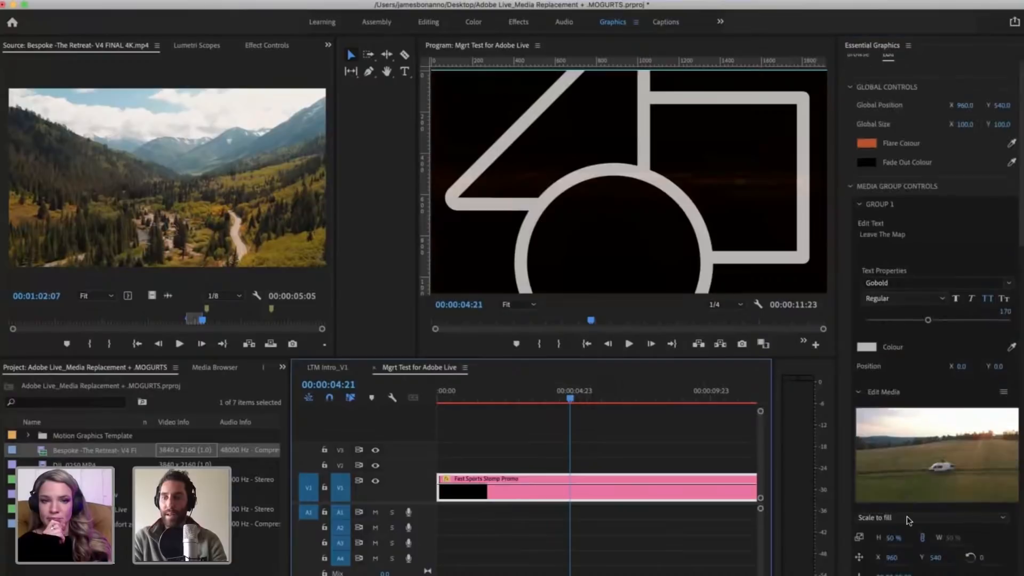
pyautogui.scroll(-10, 907, 516)
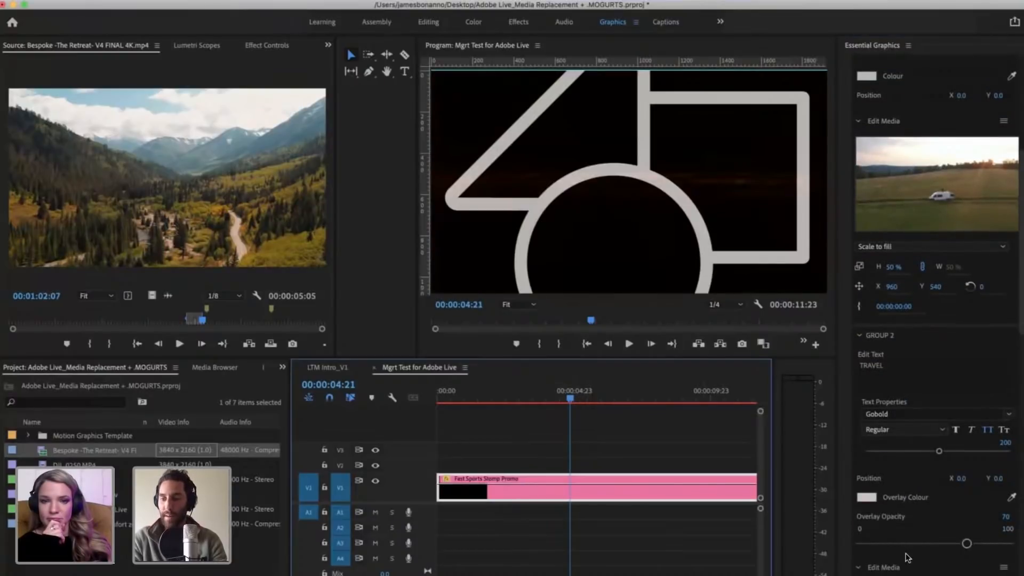
pyautogui.scroll(-12, 906, 558)
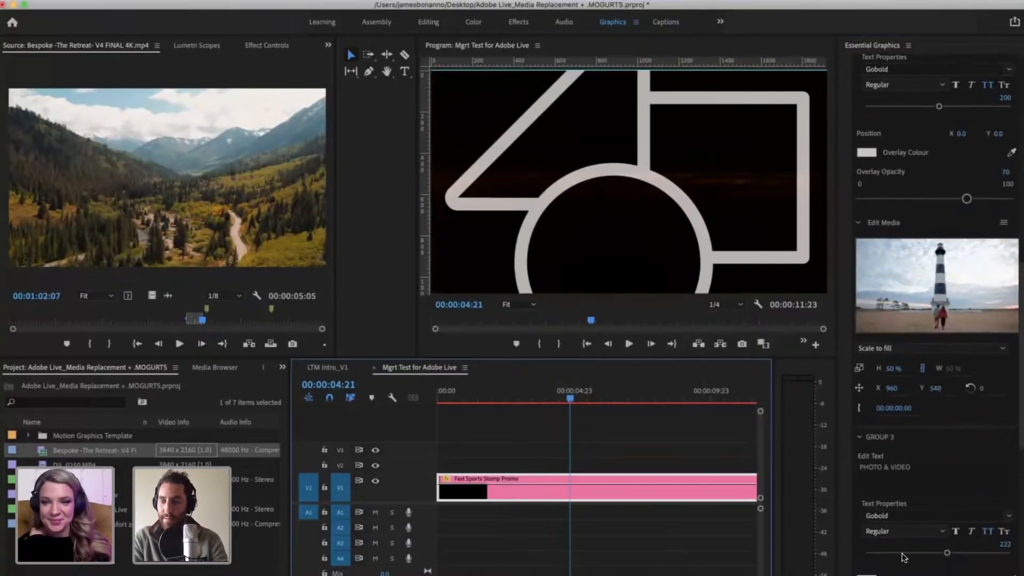
pyautogui.scroll(-12, 903, 557)
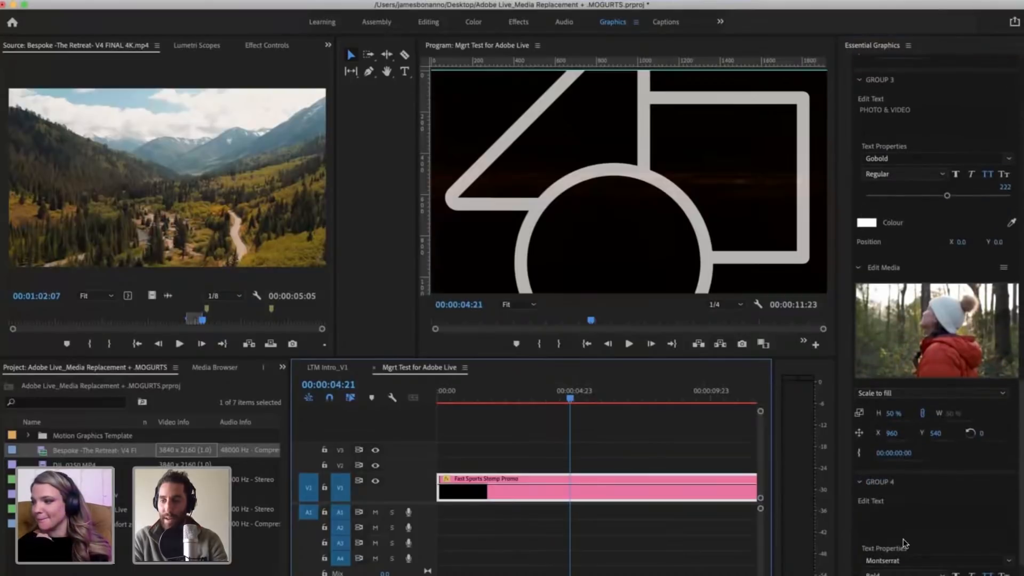
pyautogui.scroll(-5, 906, 538)
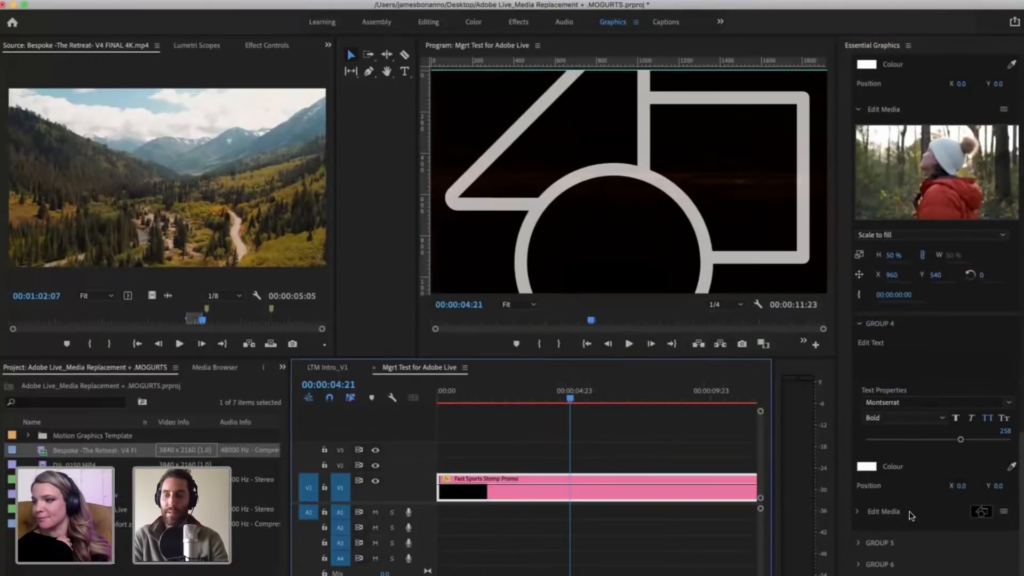
pyautogui.click(858, 512)
pyautogui.scroll(-5, 957, 400)
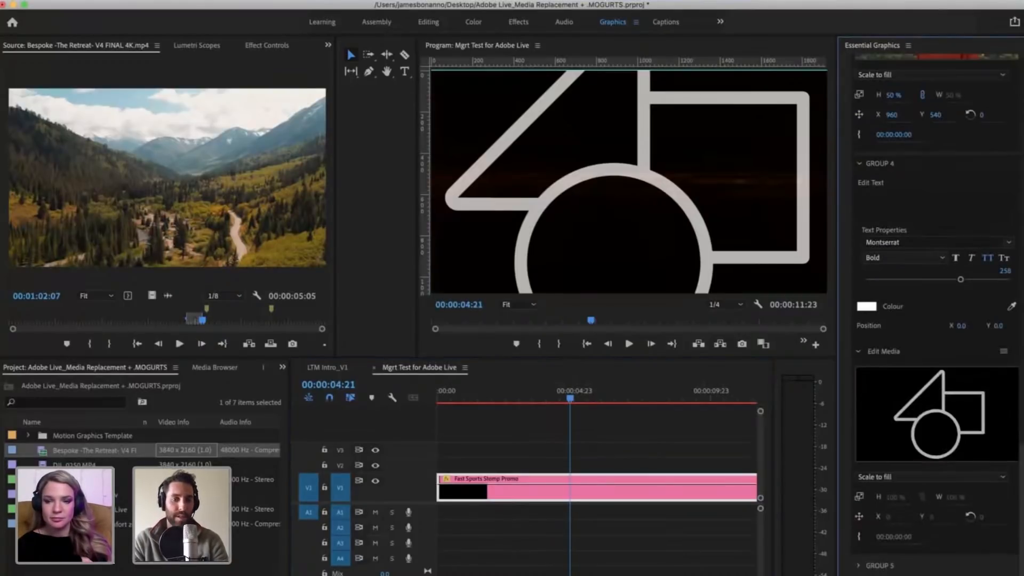
# Step: Switch to the Clips for Adobe Live folder in Finder and preview Campfire with Hammock.mp4
pyautogui.click(181, 550)
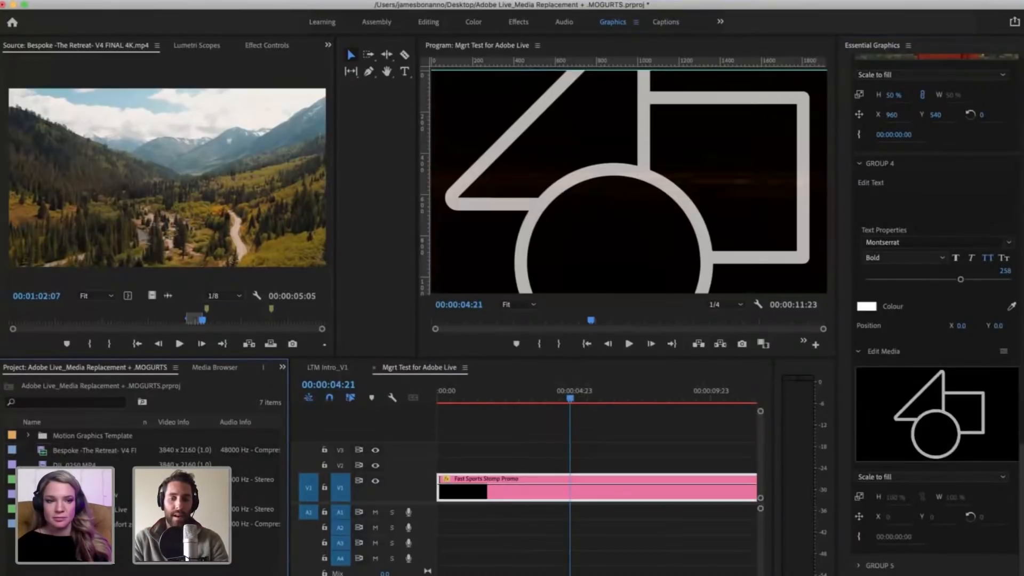
pyautogui.click(663, 574)
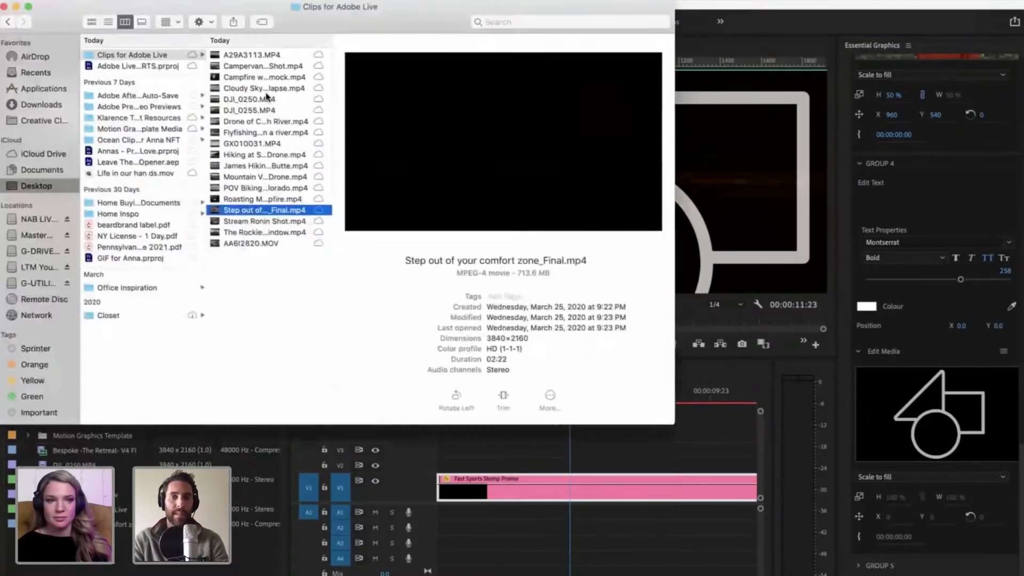
pyautogui.click(256, 87)
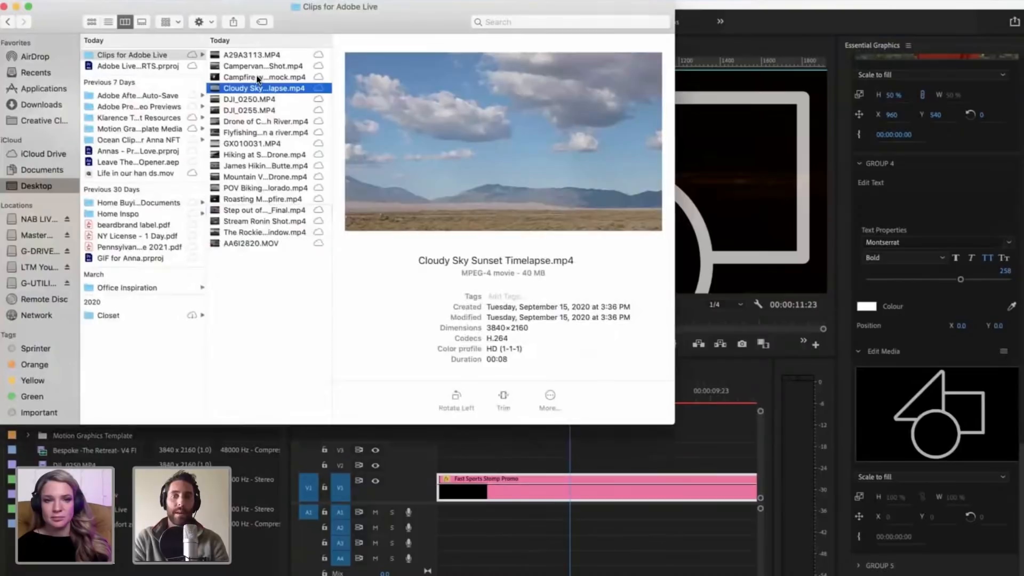
pyautogui.click(257, 77)
pyautogui.press('space')
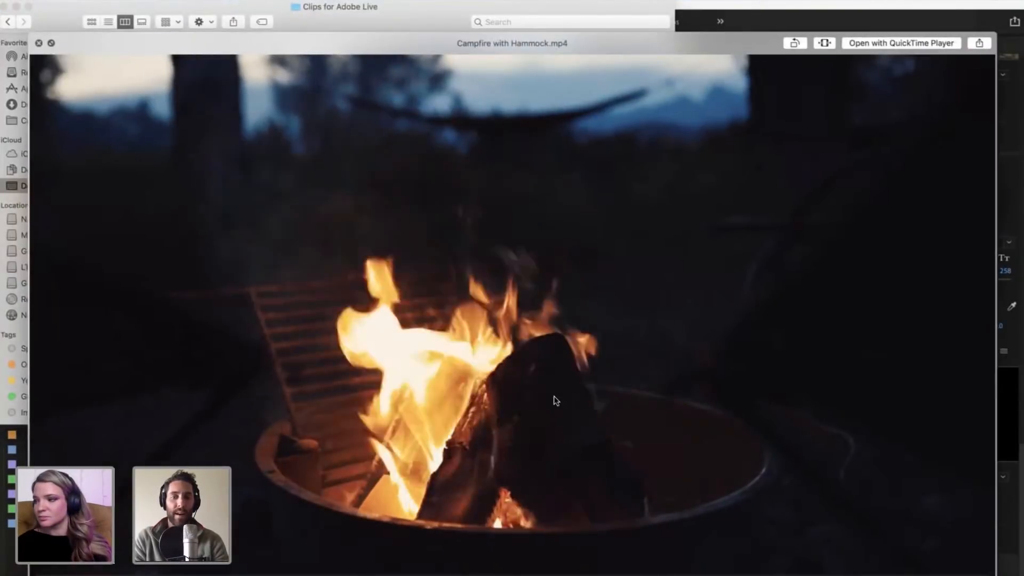
pyautogui.press('space')
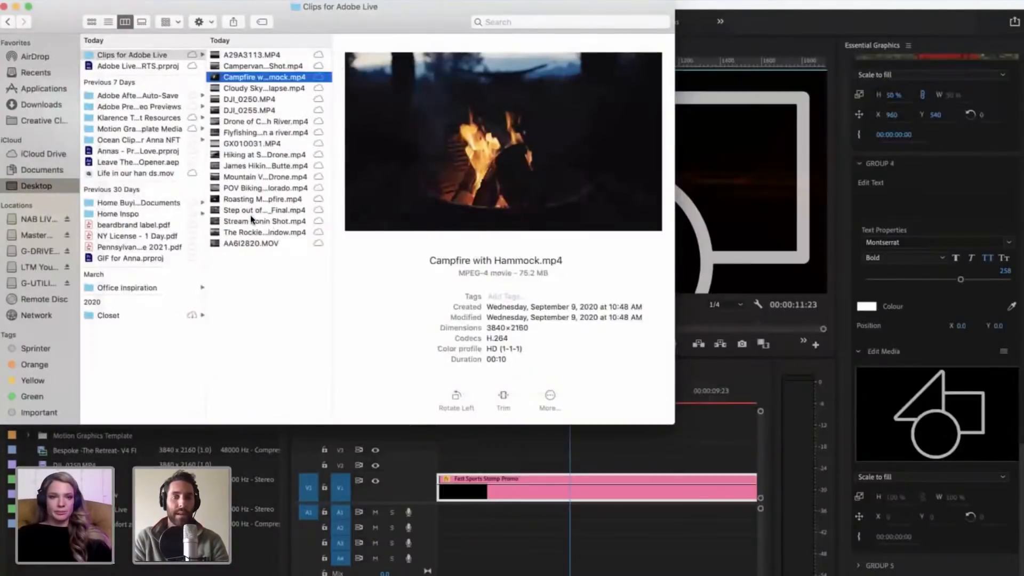
# Step: Find Roasting Marshmellows at Campfire.mp4 in the clips folder and preview it
pyautogui.click(250, 219)
pyautogui.press('Up')
pyautogui.press('Up')
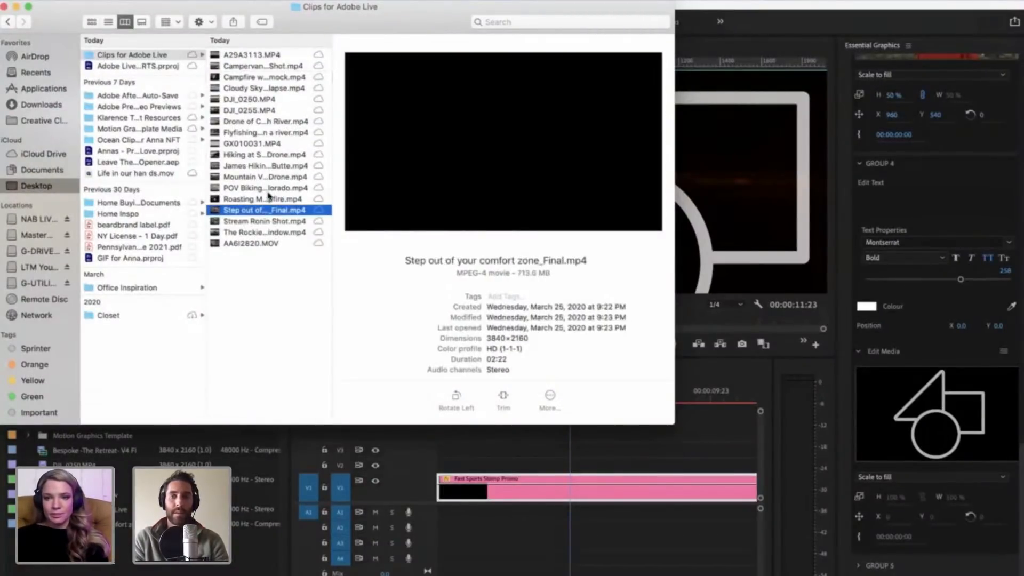
pyautogui.press('space')
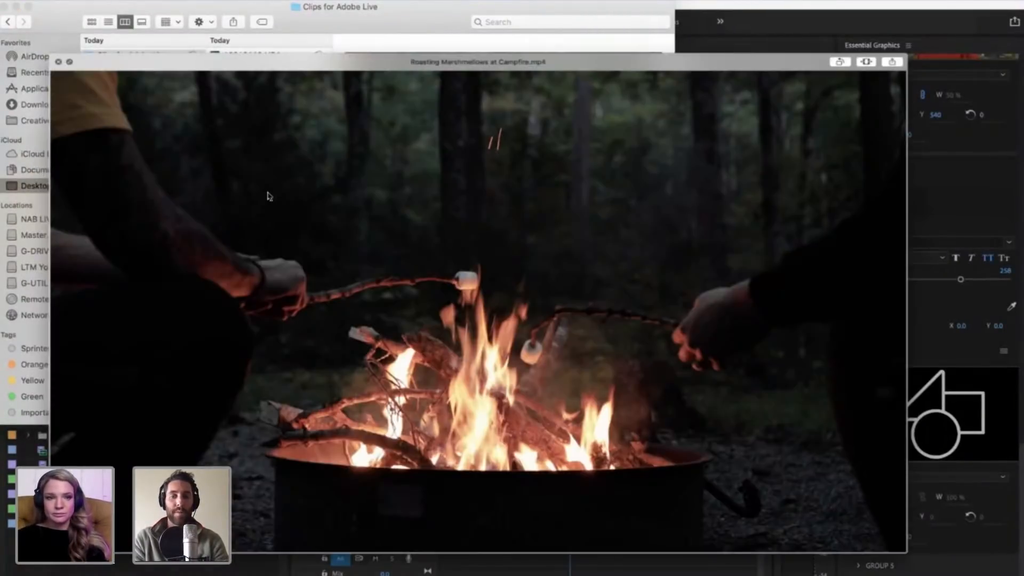
pyautogui.press('space')
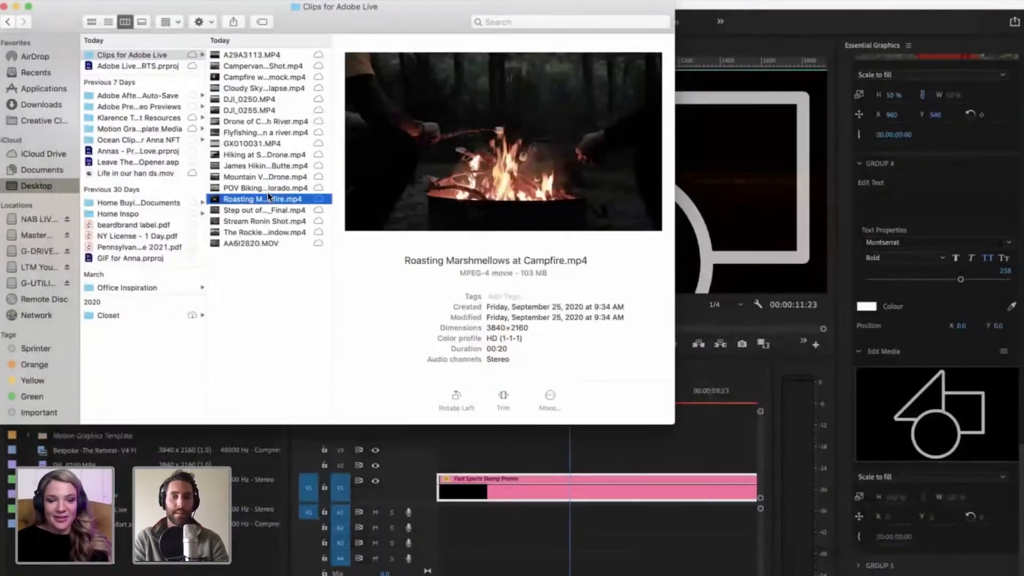
# Step: Import Roasting Marshmellows at Campfire.mp4 from the clips folder into the Premiere Pro project
pyautogui.press('Up')
pyautogui.click(241, 201)
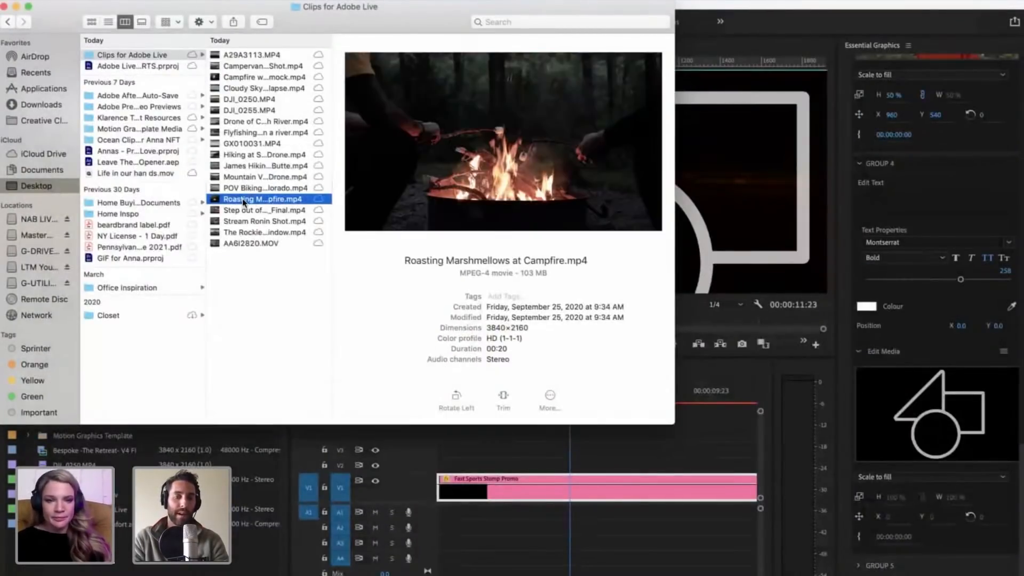
pyautogui.moveTo(241, 202); pyautogui.dragTo(205, 464)
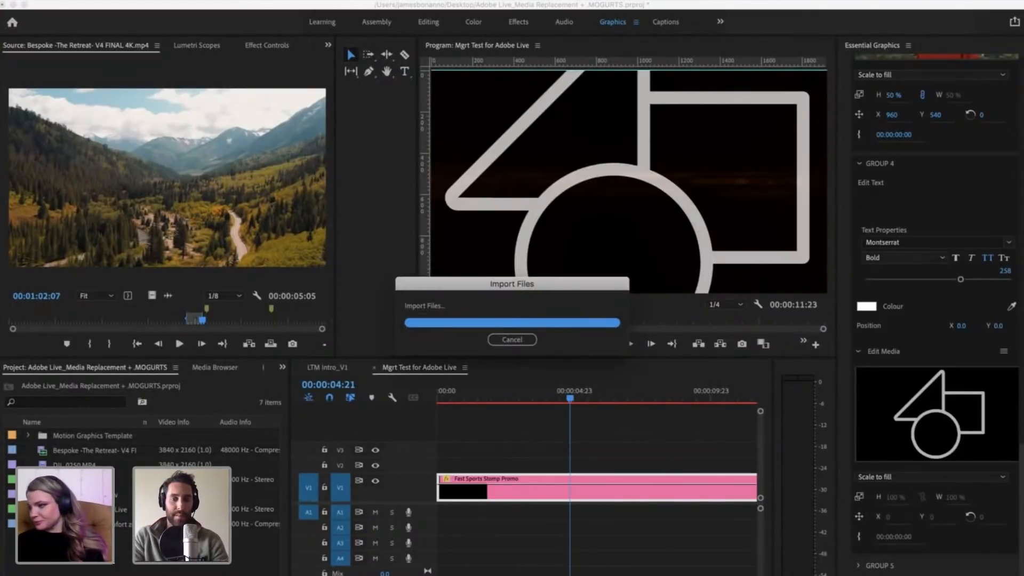
# Step: Open the marshmallow campfire clip in the Source monitor and mark an In point and an Out point at 00:00:06:00
pyautogui.doubleClick(64, 524)
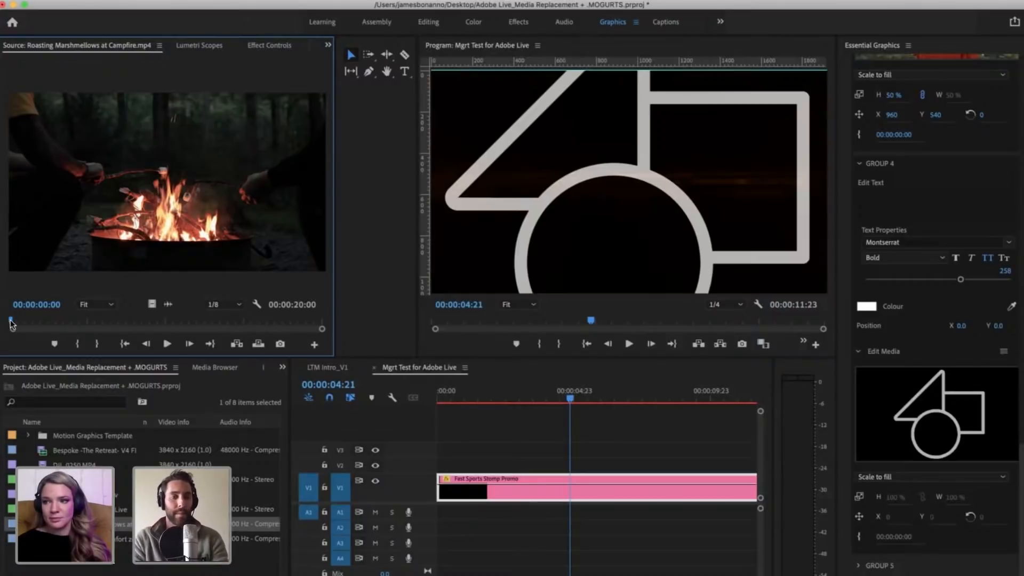
pyautogui.press('space')
pyautogui.click(50, 322)
pyautogui.press('i')
pyautogui.moveTo(80, 321); pyautogui.dragTo(104, 319)
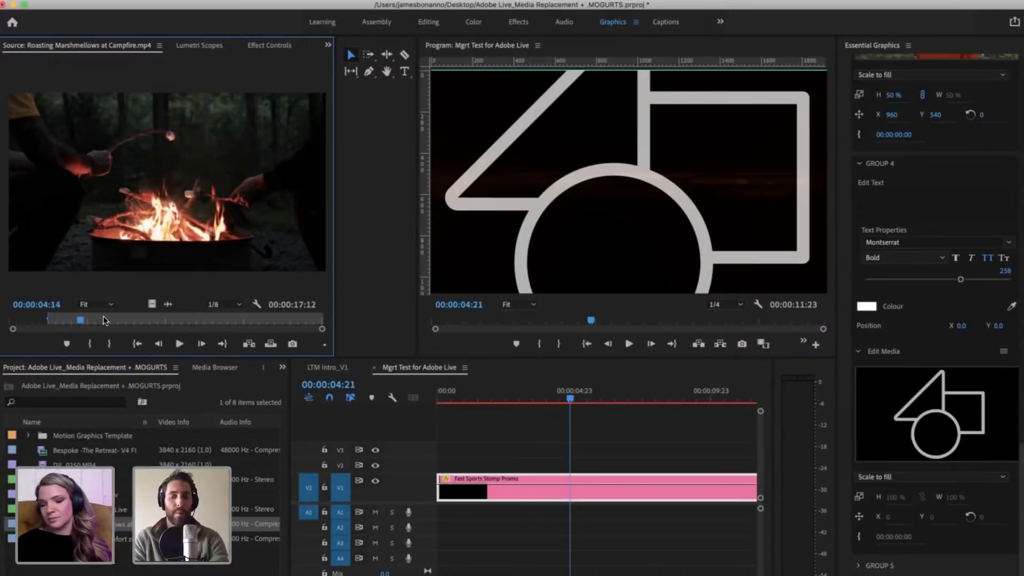
pyautogui.click(104, 319)
pyautogui.press('o')
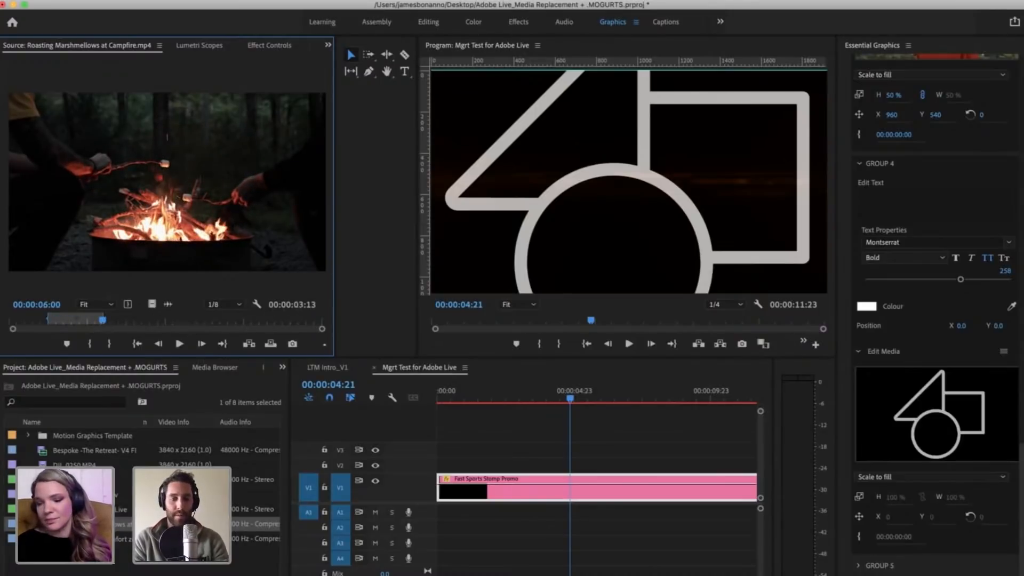
# Step: Replace Group 4's placeholder media with the trimmed marshmallow campfire clip and deselect the promo clip
pyautogui.moveTo(186, 524); pyautogui.dragTo(933, 398)
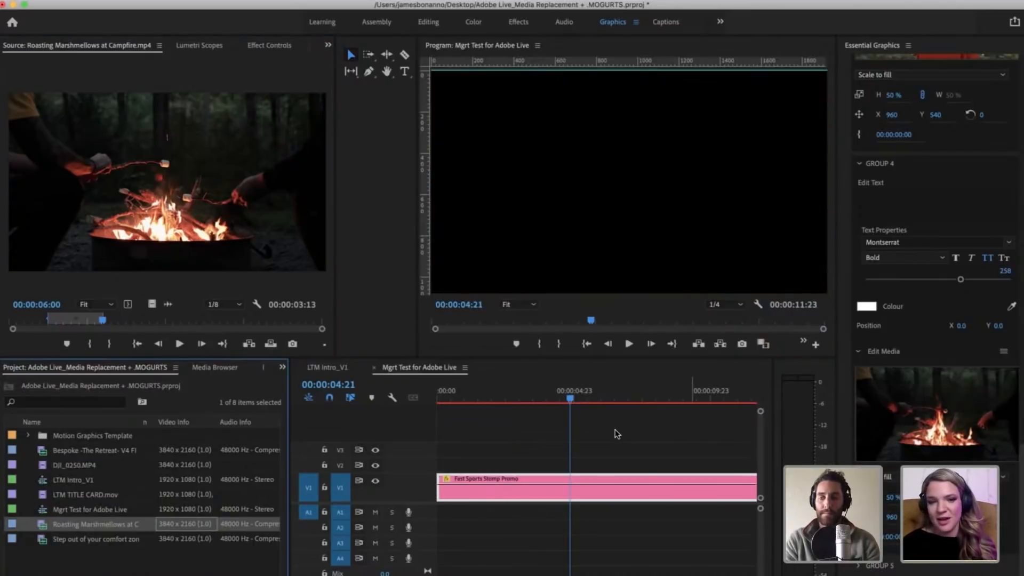
pyautogui.click(599, 422)
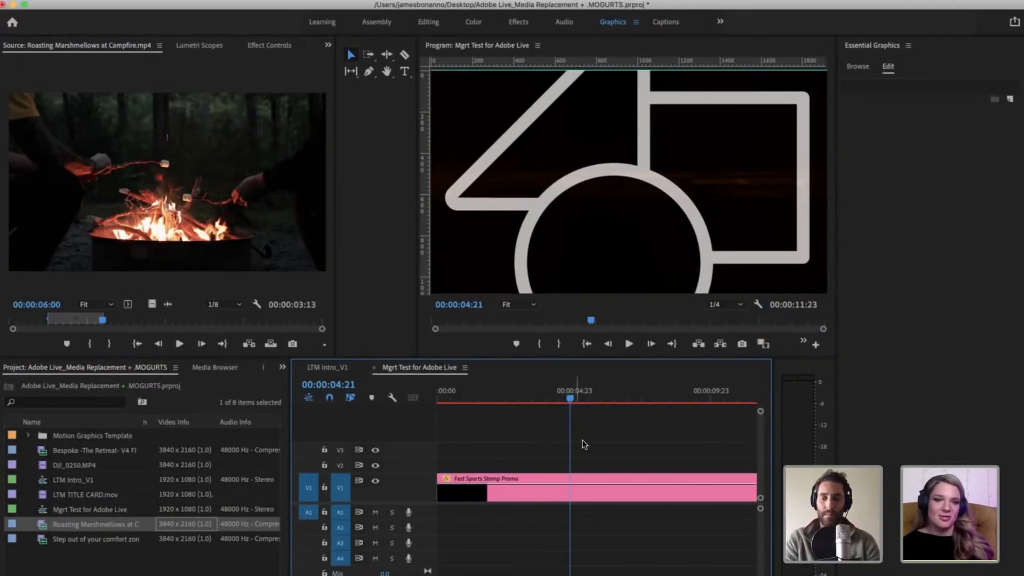
# Step: Check the promo graphic at 00:00:04:10 and 00:00:03:19 on the timeline
pyautogui.click(558, 399)
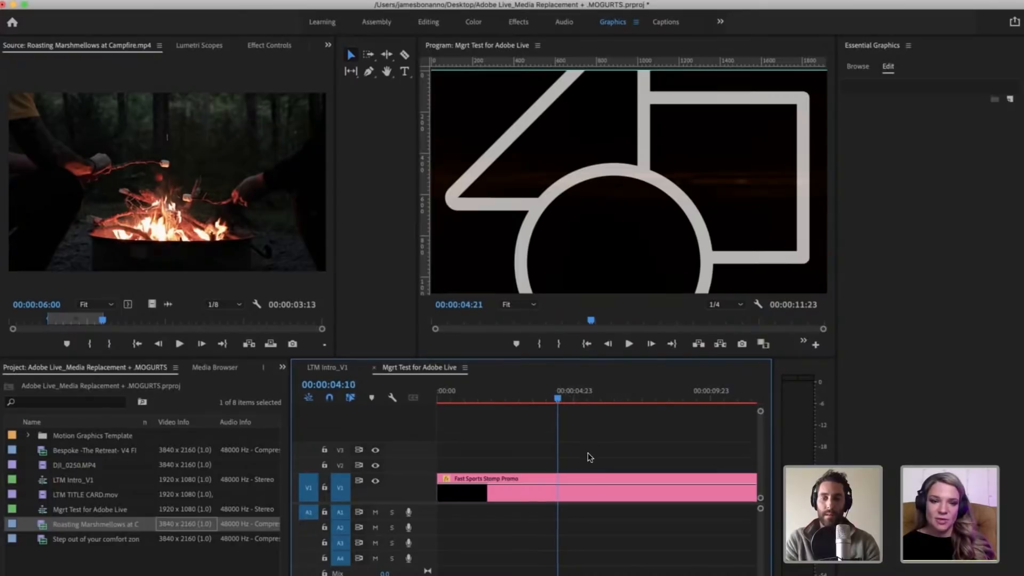
pyautogui.click(580, 497)
pyautogui.click(568, 412)
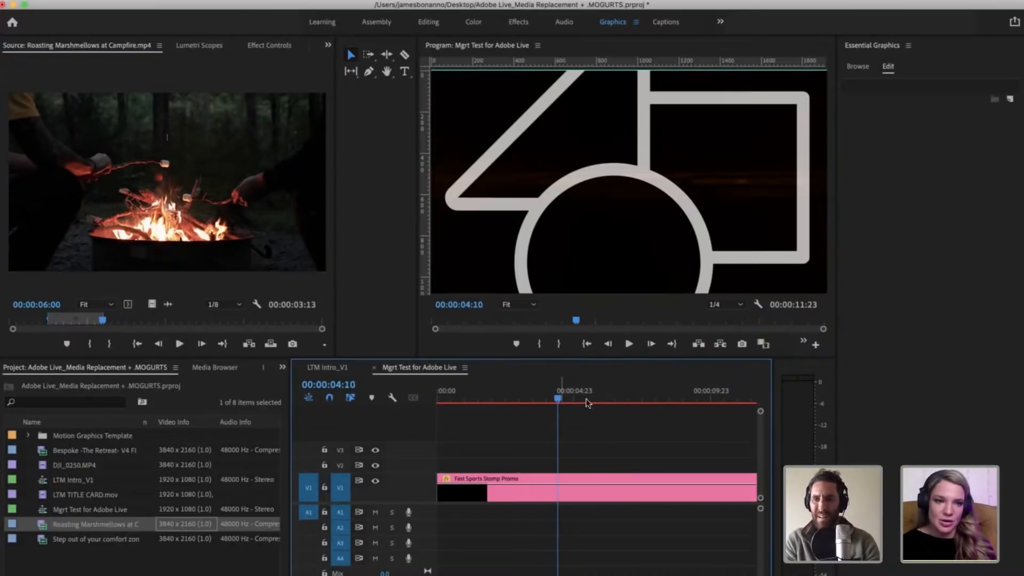
pyautogui.click(541, 394)
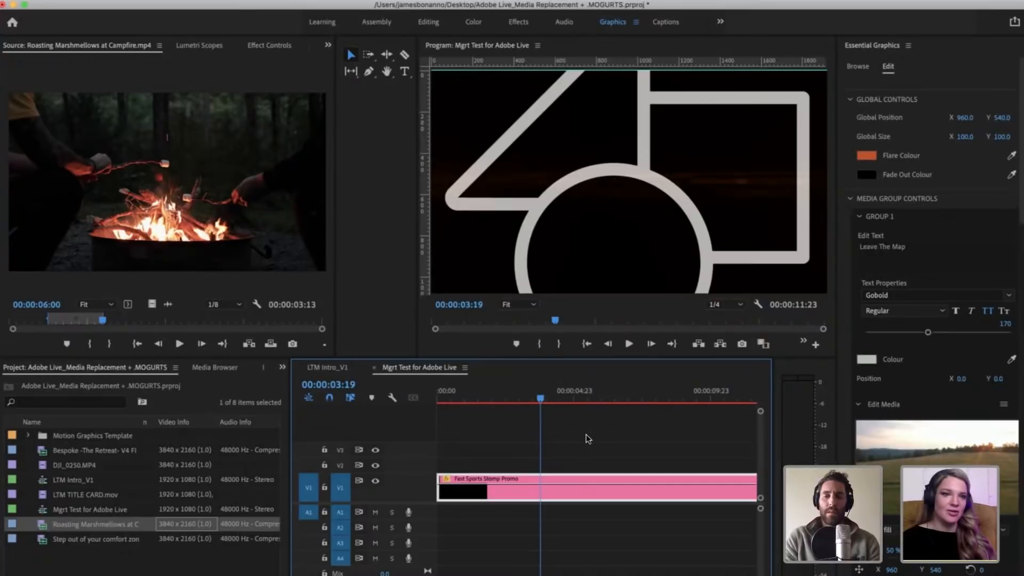
pyautogui.click(587, 439)
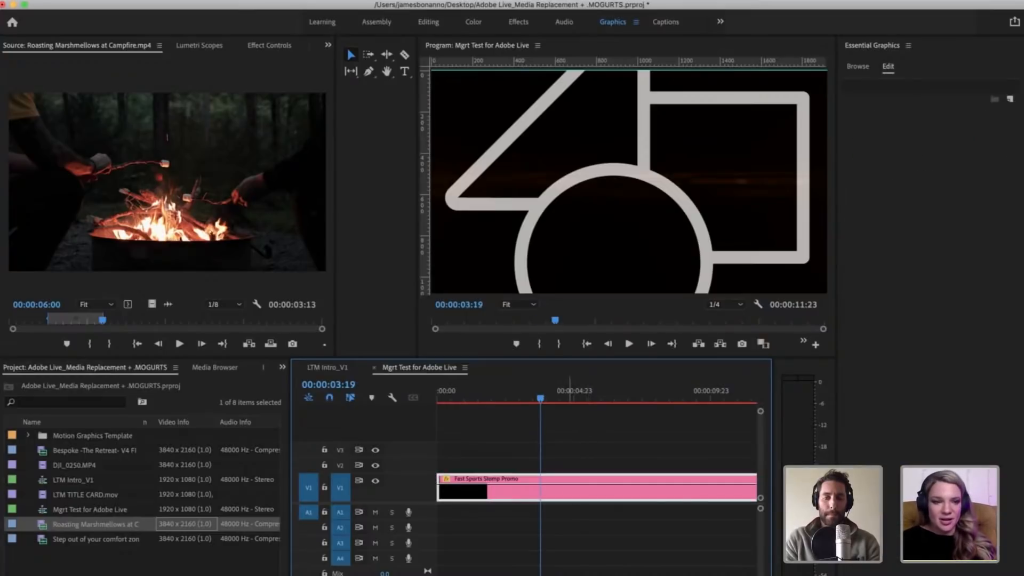
# Step: Look through the Clips for Adobe Live folder in Finder, then return to the Premiere Pro timeline
pyautogui.press('super+Tab')
pyautogui.click(272, 233)
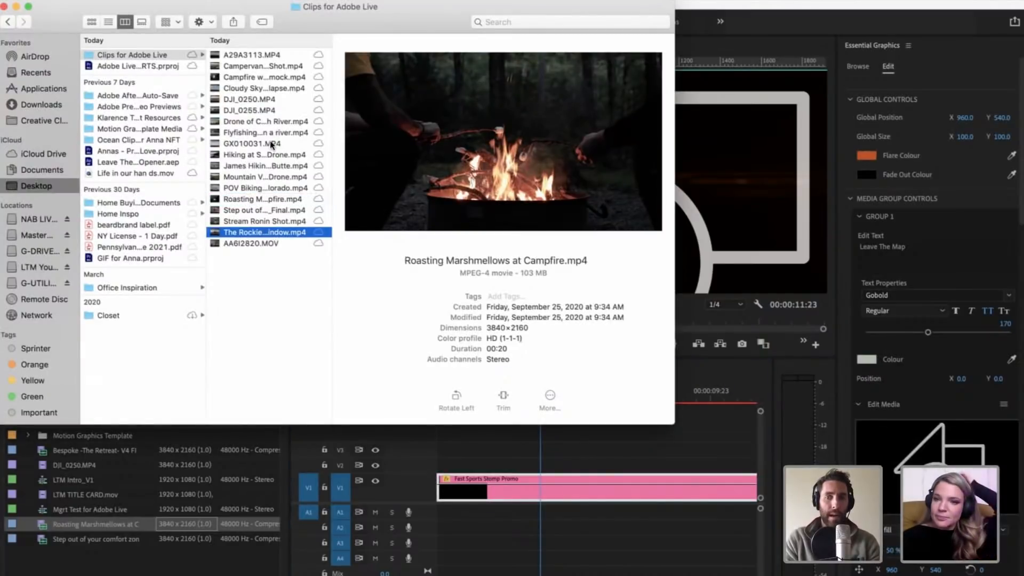
pyautogui.click(580, 437)
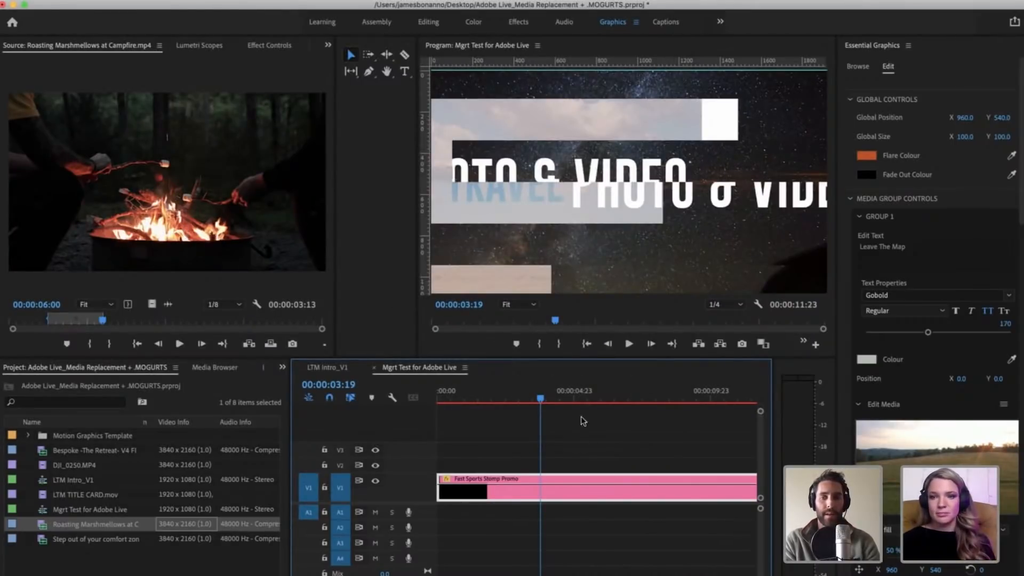
pyautogui.click(544, 414)
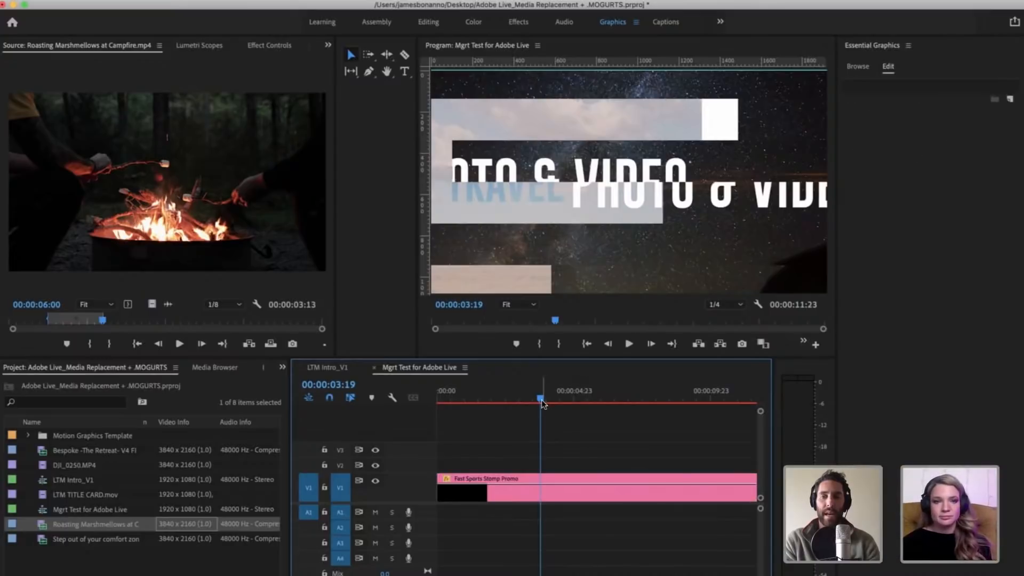
pyautogui.click(42, 545)
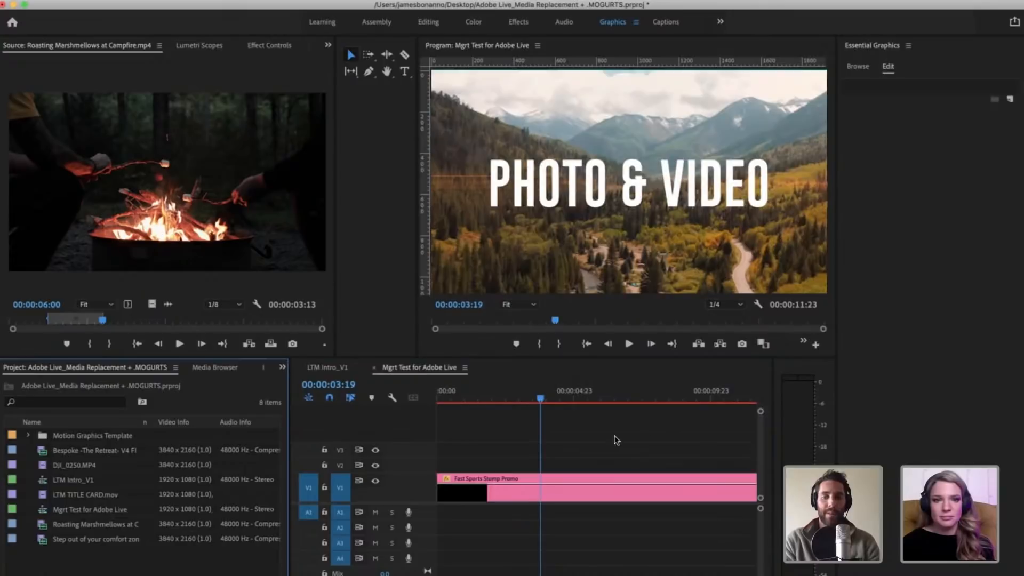
pyautogui.click(60, 540)
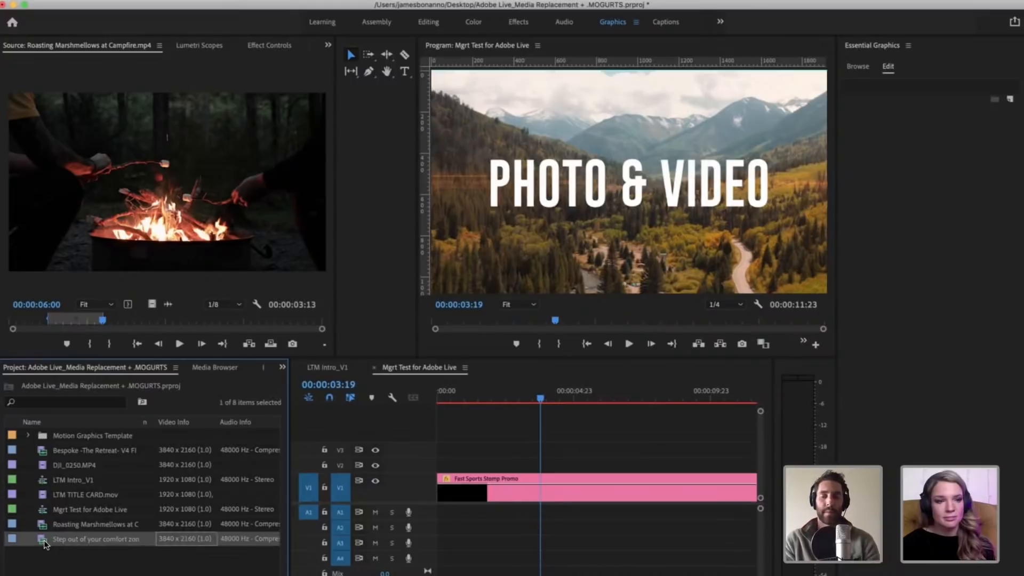
pyautogui.click(575, 431)
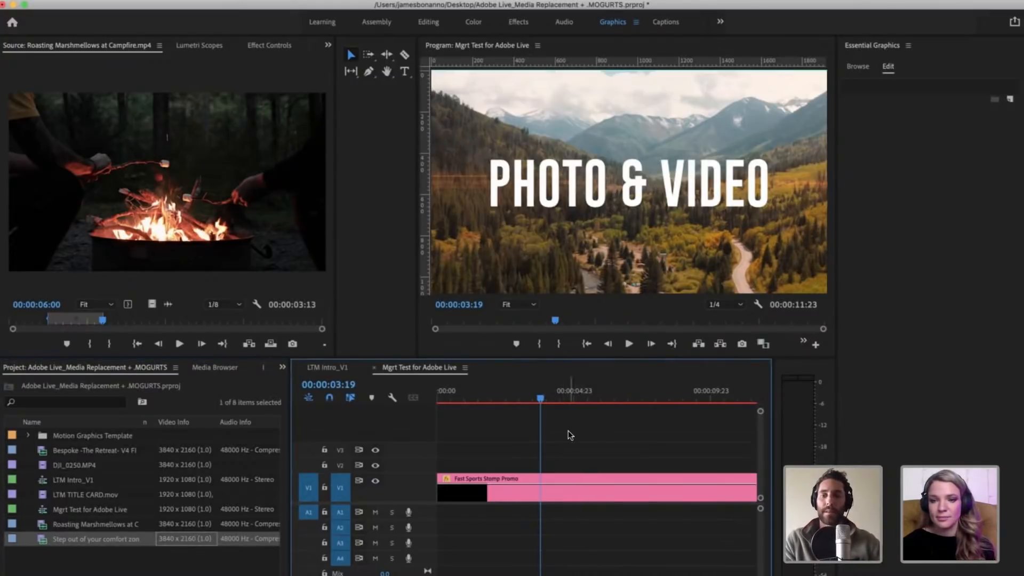
pyautogui.press('-')
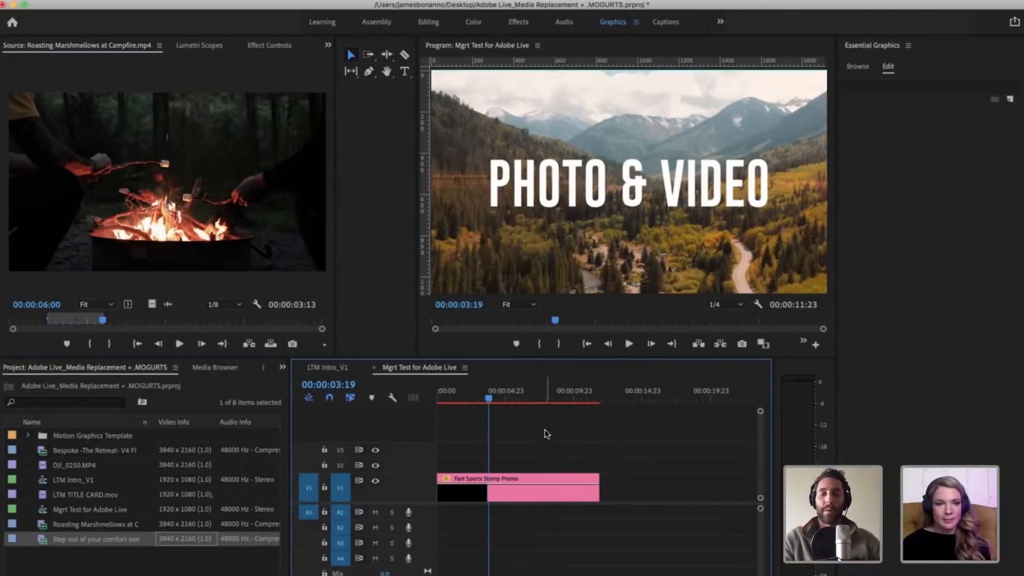
pyautogui.press('=')
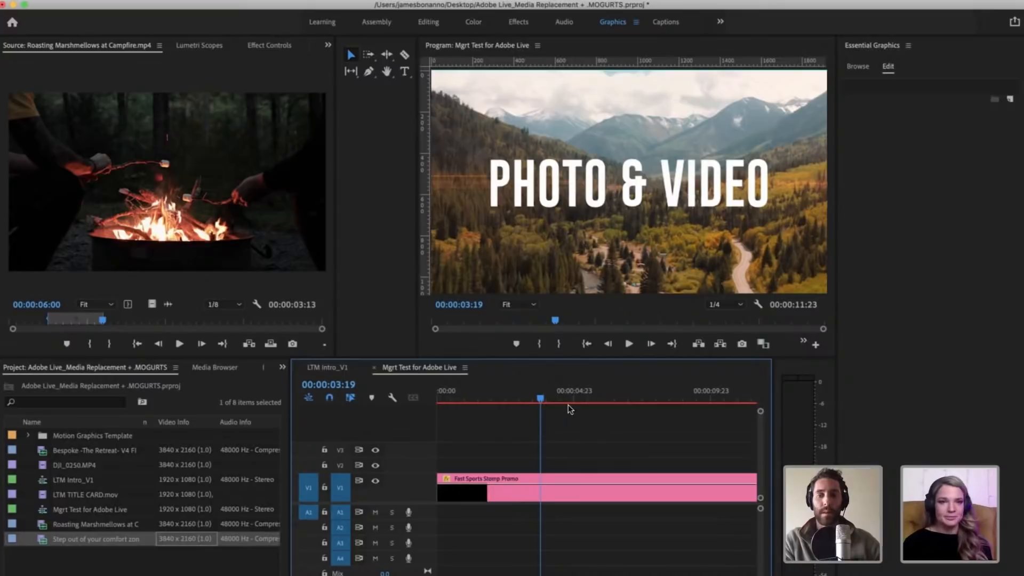
# Step: Move the playhead to 00:00:04:18 to view the campfire footage and reselect the Fast Sports Stomp Promo clip
pyautogui.click(567, 404)
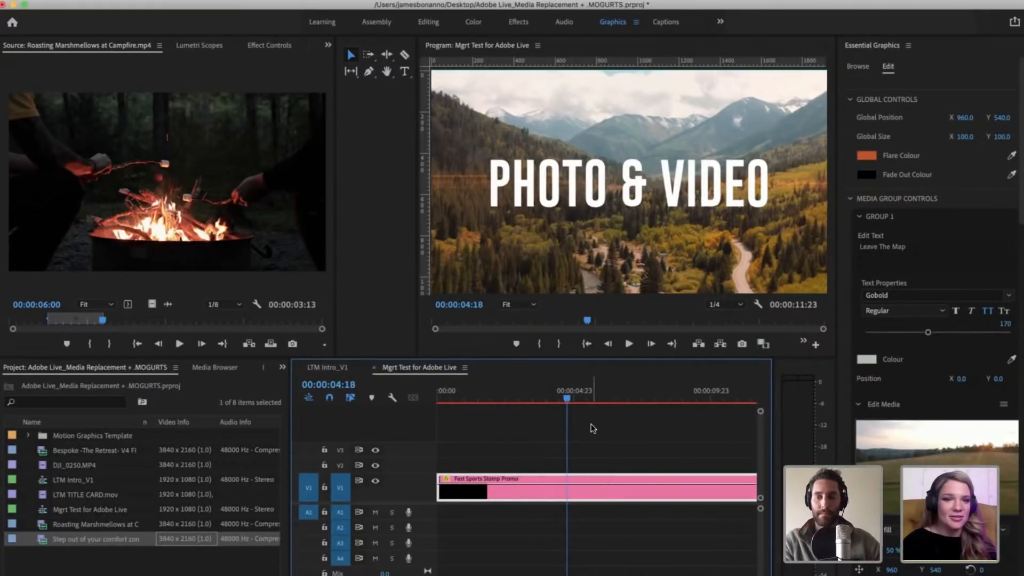
pyautogui.click(592, 404)
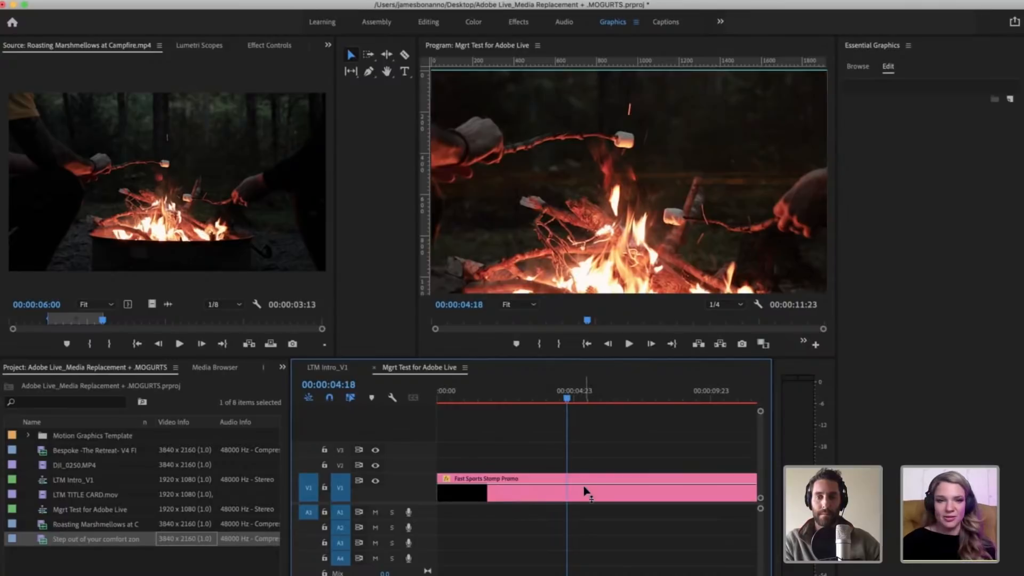
pyautogui.click(586, 489)
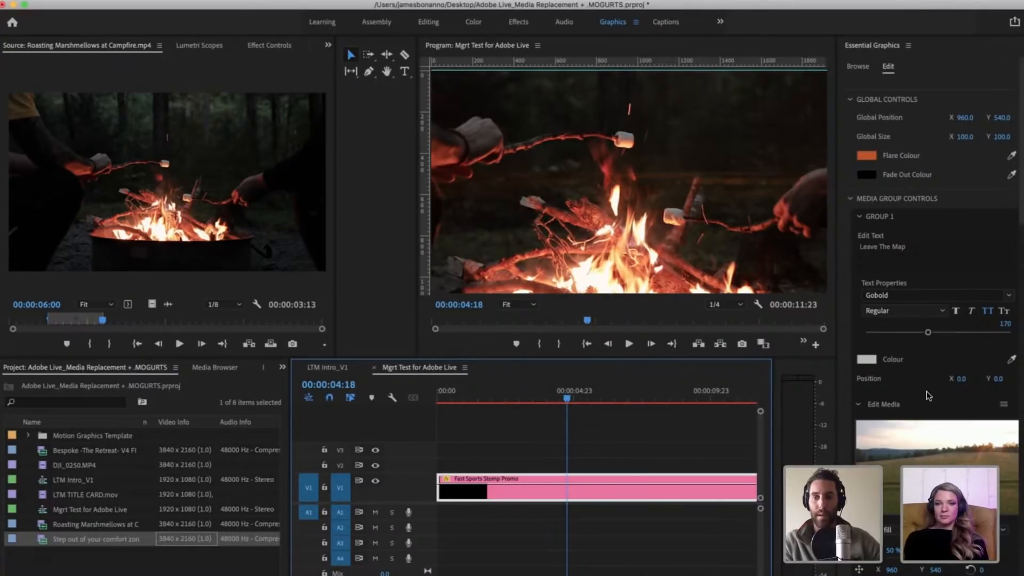
# Step: Review the text and media settings of Groups 1 to 3 and select the marshmallow campfire clip in the project
pyautogui.scroll(-4, 926, 391)
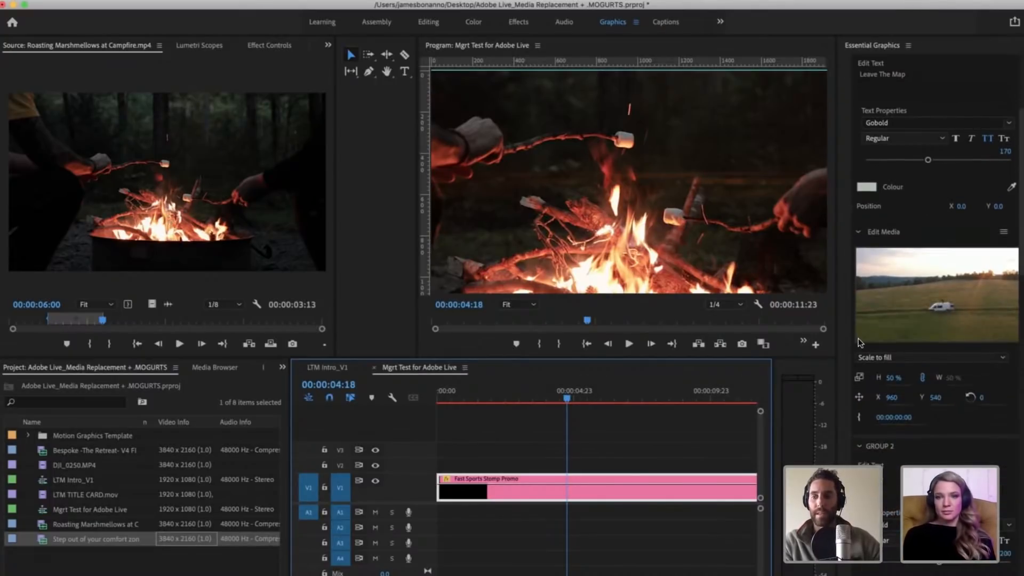
pyautogui.scroll(-7, 937, 315)
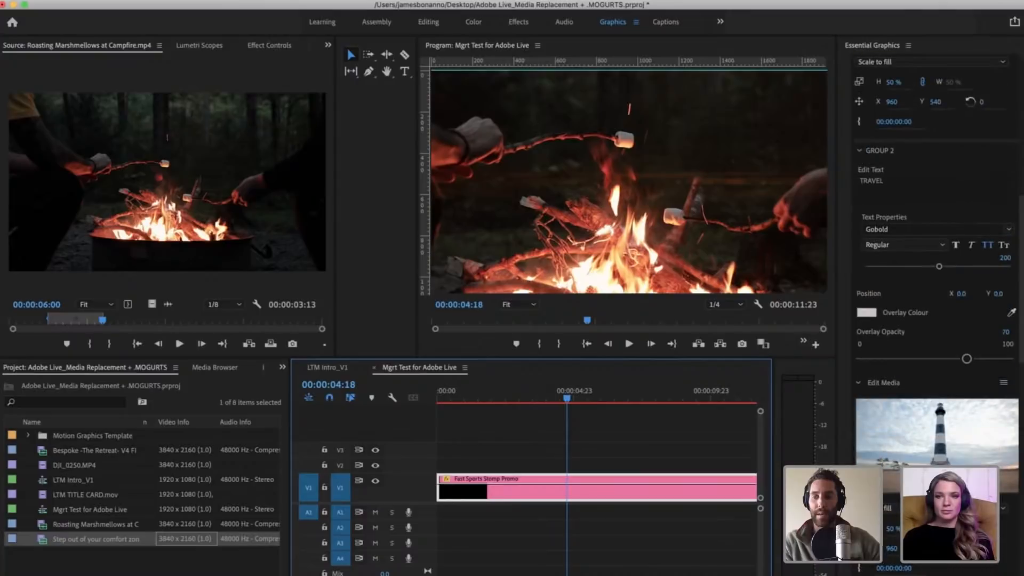
pyautogui.scroll(-6, 937, 315)
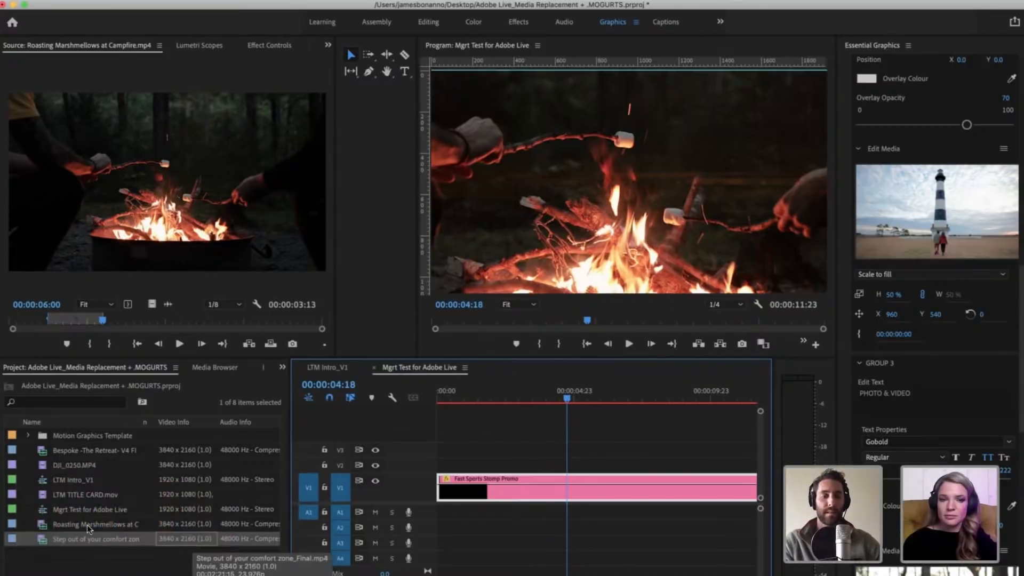
pyautogui.click(78, 452)
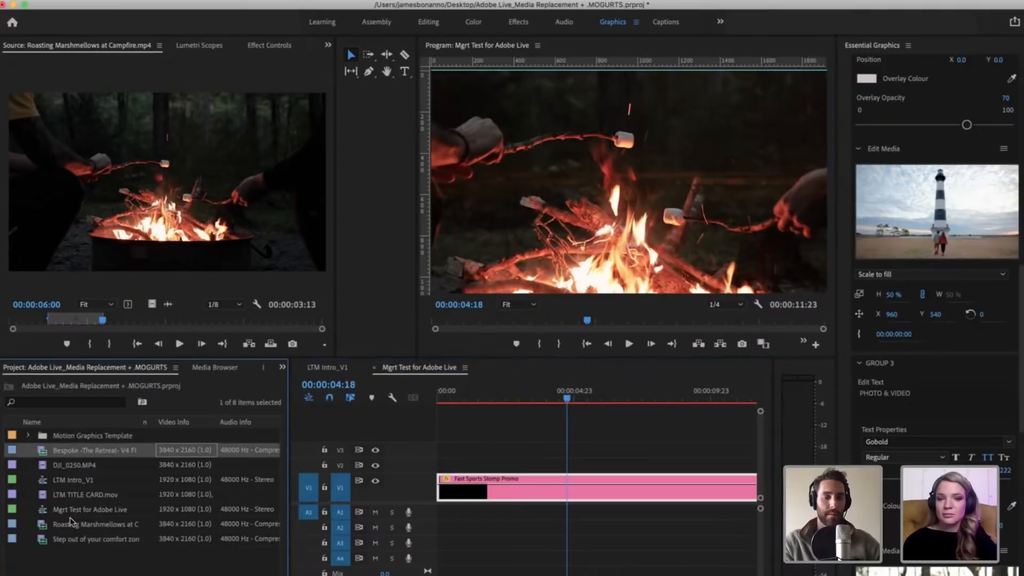
pyautogui.click(159, 523)
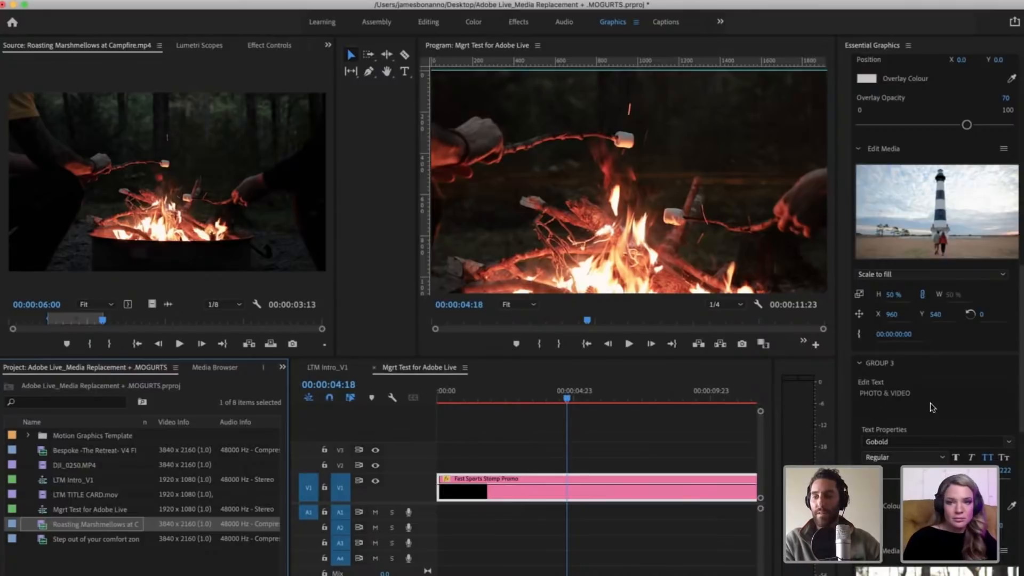
# Step: Set the scale of the Group 4 campfire media to 25%
pyautogui.scroll(-6, 932, 408)
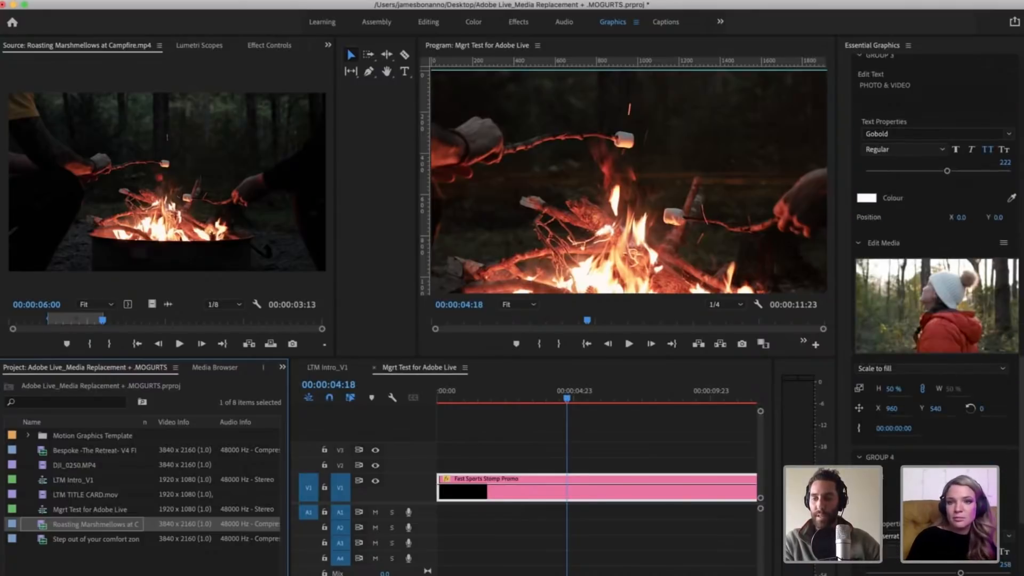
pyautogui.scroll(-5, 939, 469)
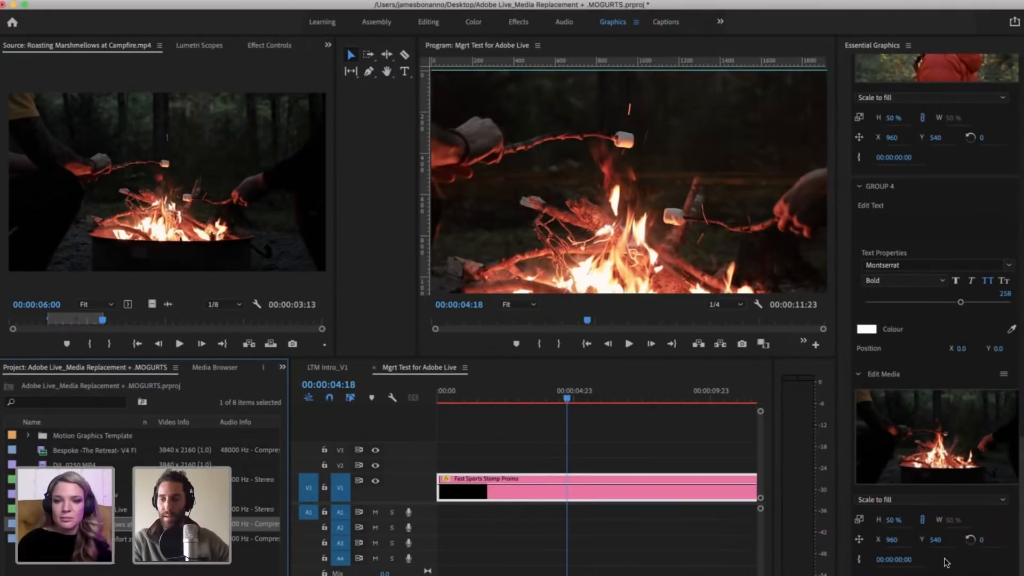
pyautogui.scroll(-2, 944, 533)
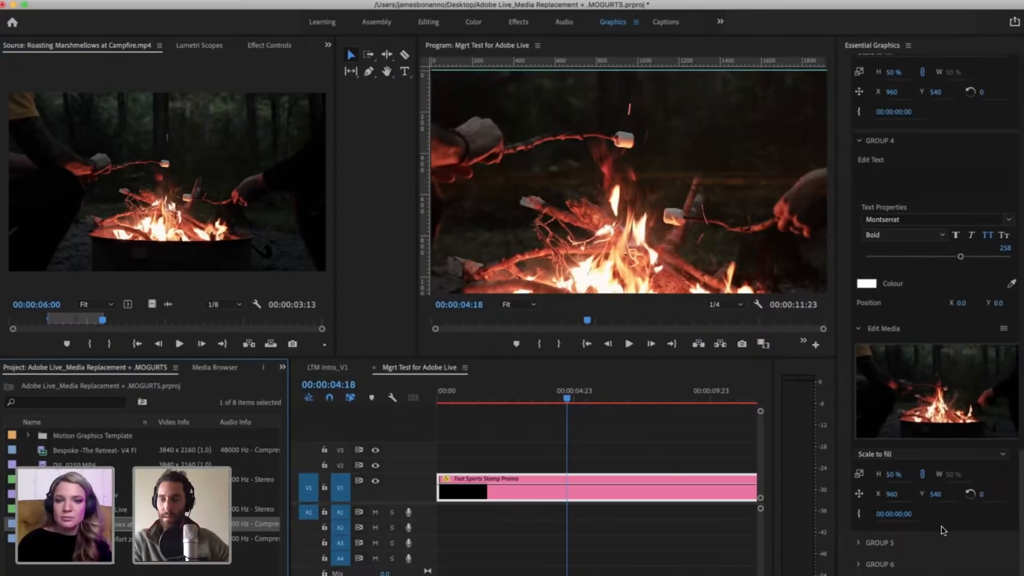
pyautogui.click(893, 474)
pyautogui.write('25')
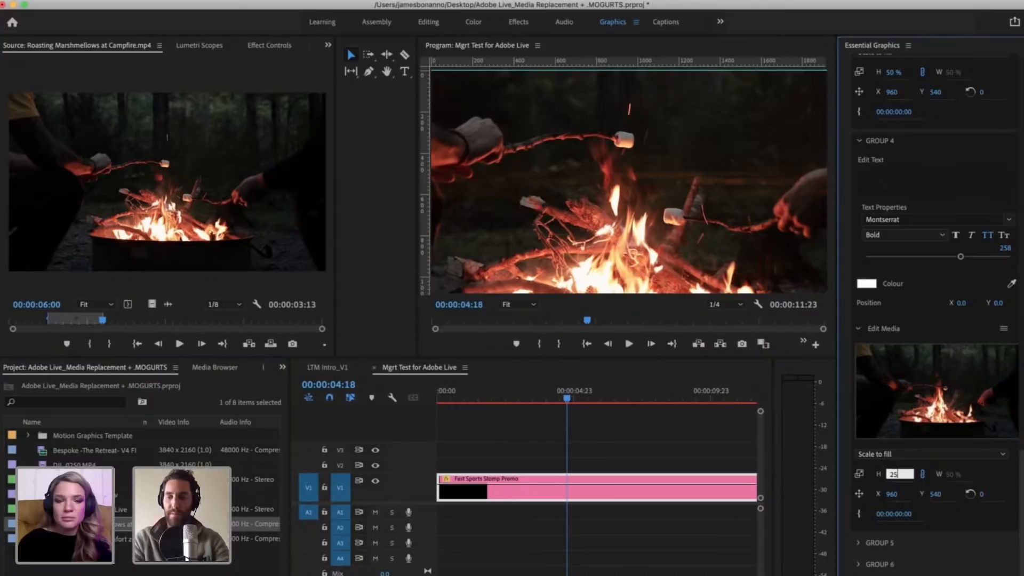
pyautogui.press('Return')
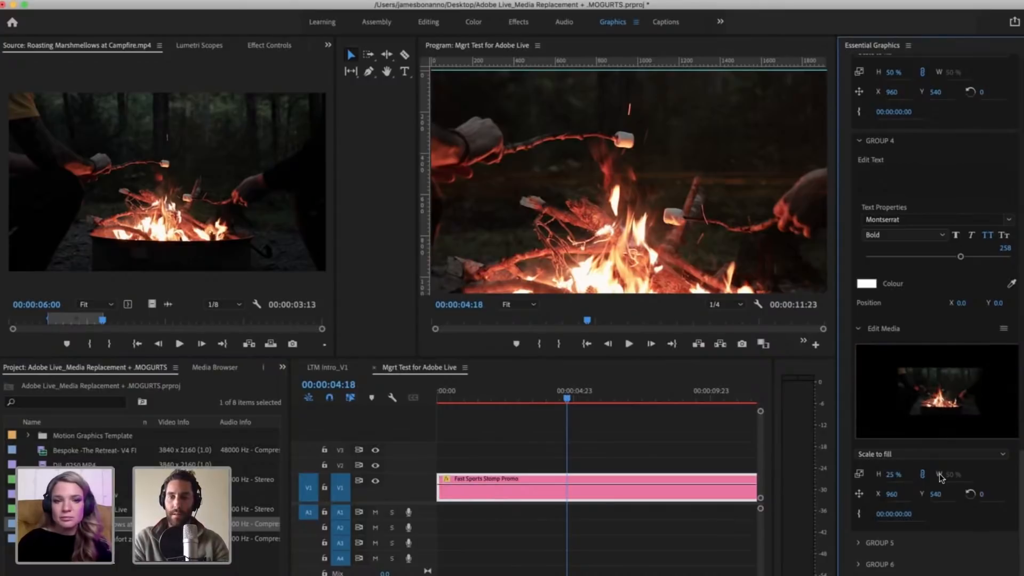
# Step: Set the Group 4 campfire media's scale to 30%
pyautogui.click(898, 474)
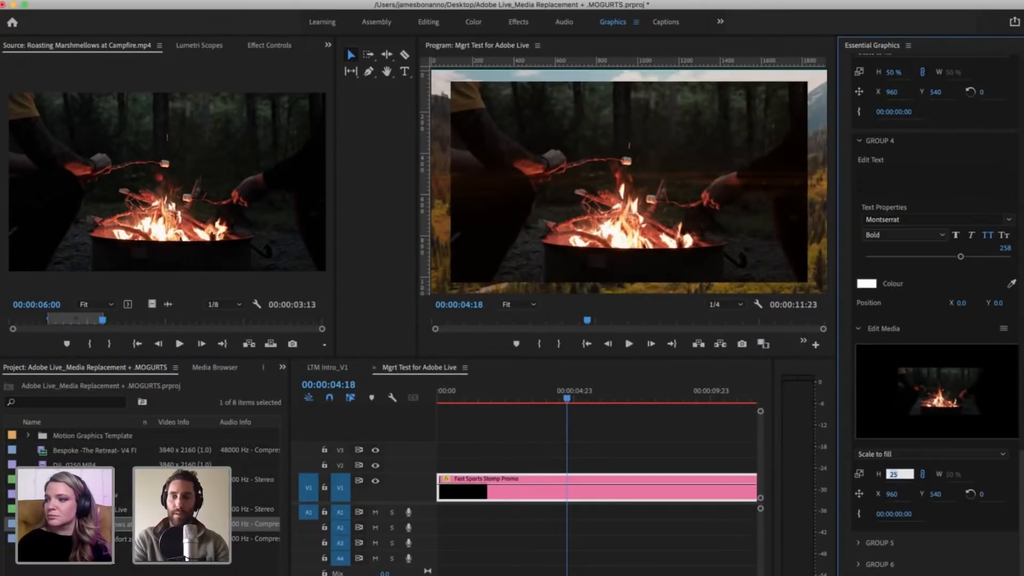
pyautogui.press('Return')
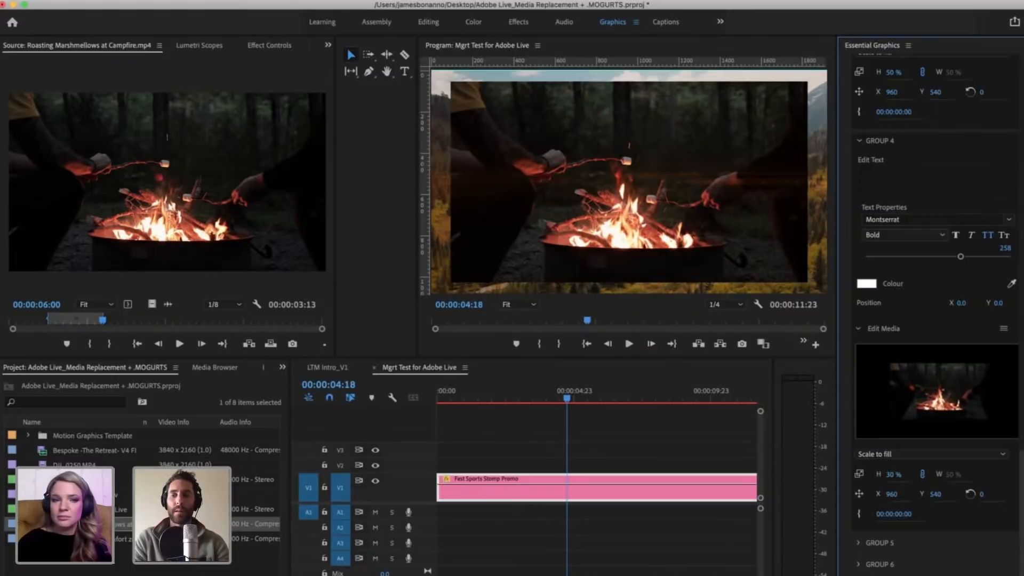
pyautogui.click(899, 471)
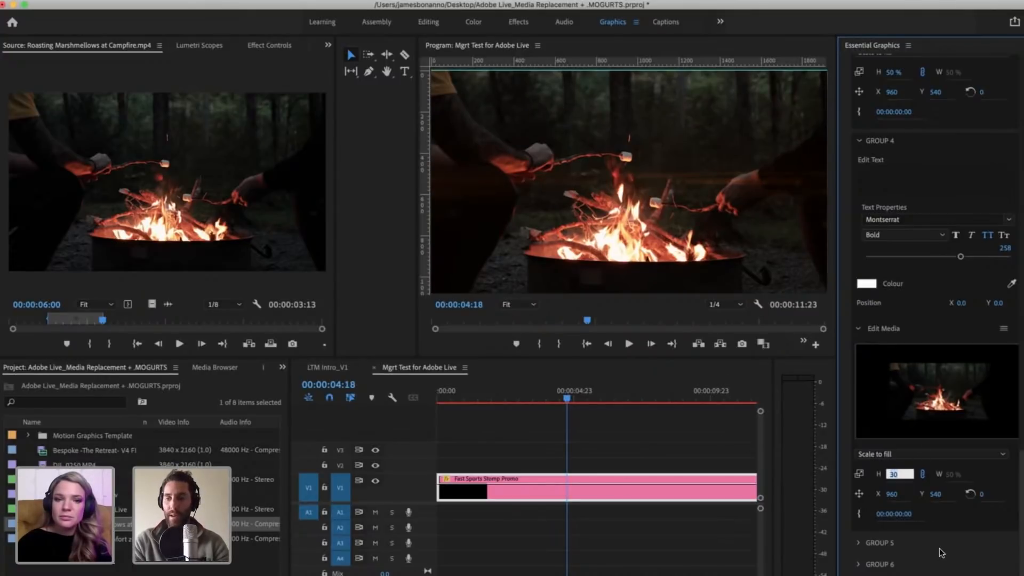
pyautogui.click(955, 543)
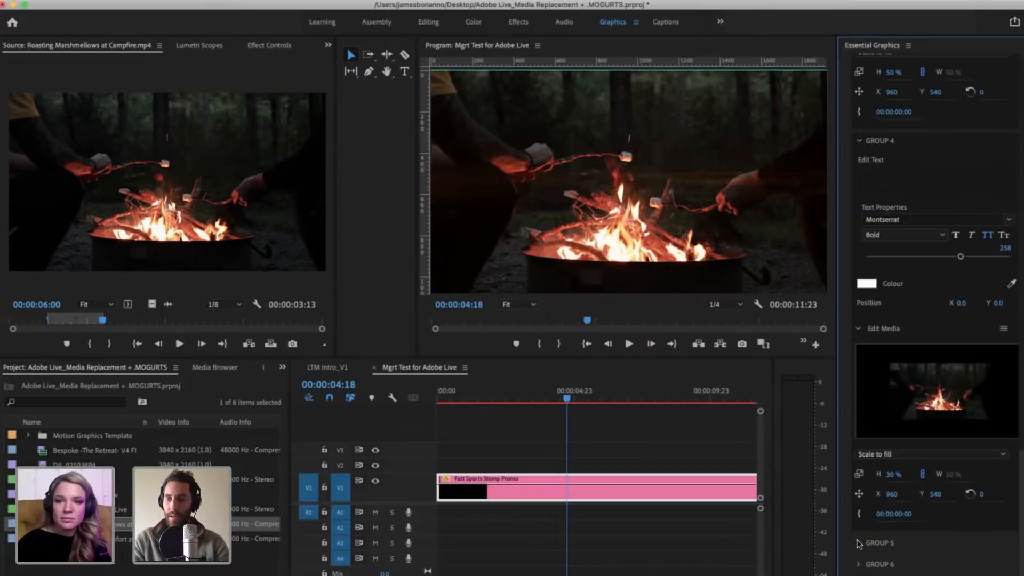
pyautogui.scroll(3, 923, 348)
pyautogui.scroll(-3, 923, 347)
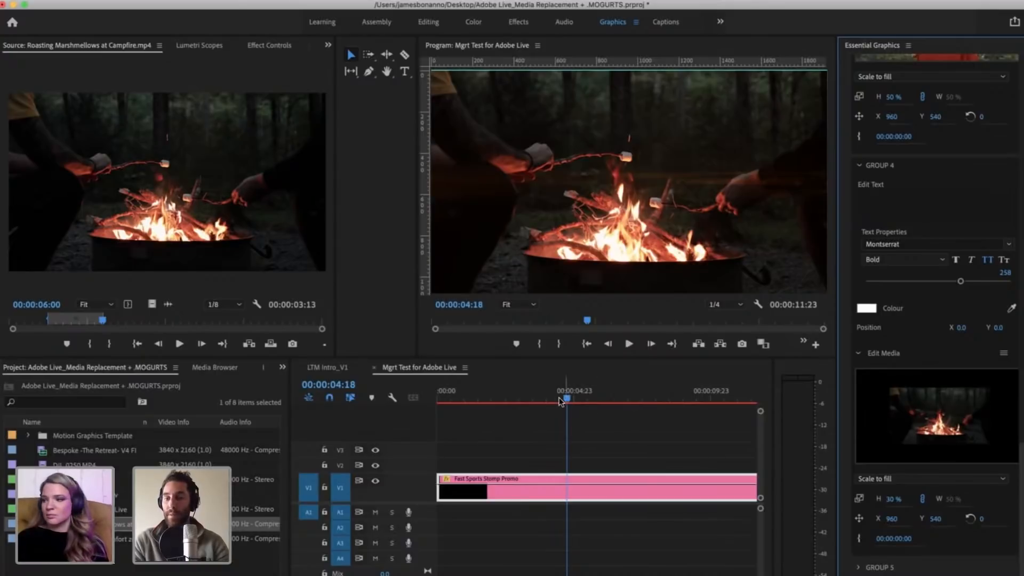
# Step: Play the promo from 00:00:02:22 and park the playhead at 00:00:05:14 on the Text 5 frame
pyautogui.click(538, 396)
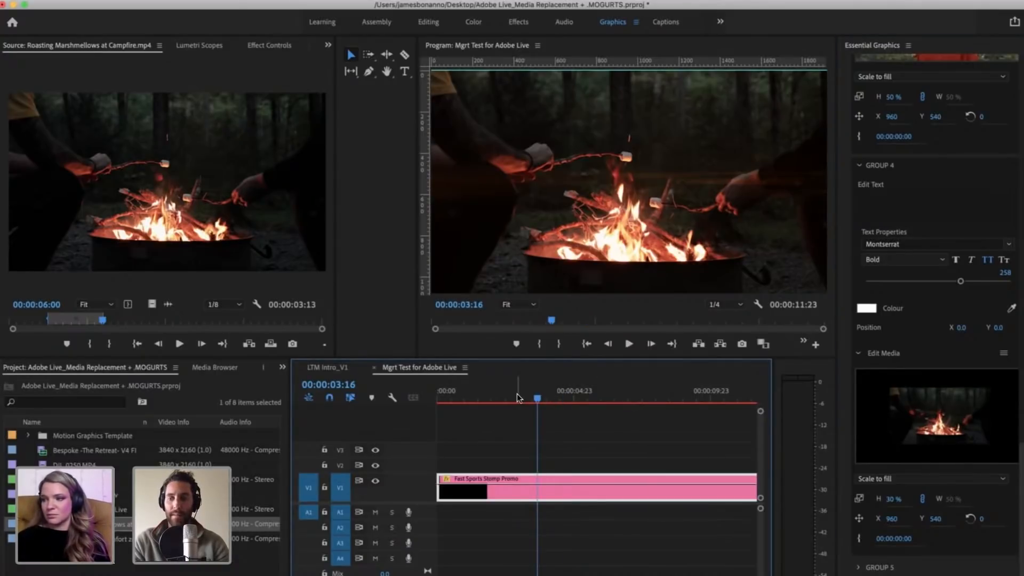
pyautogui.click(517, 396)
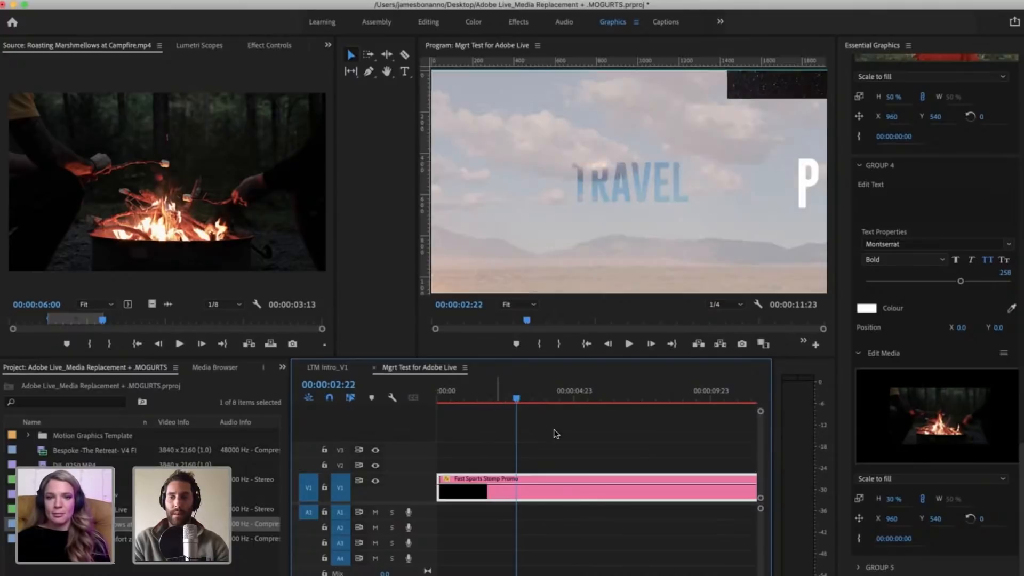
pyautogui.press('space')
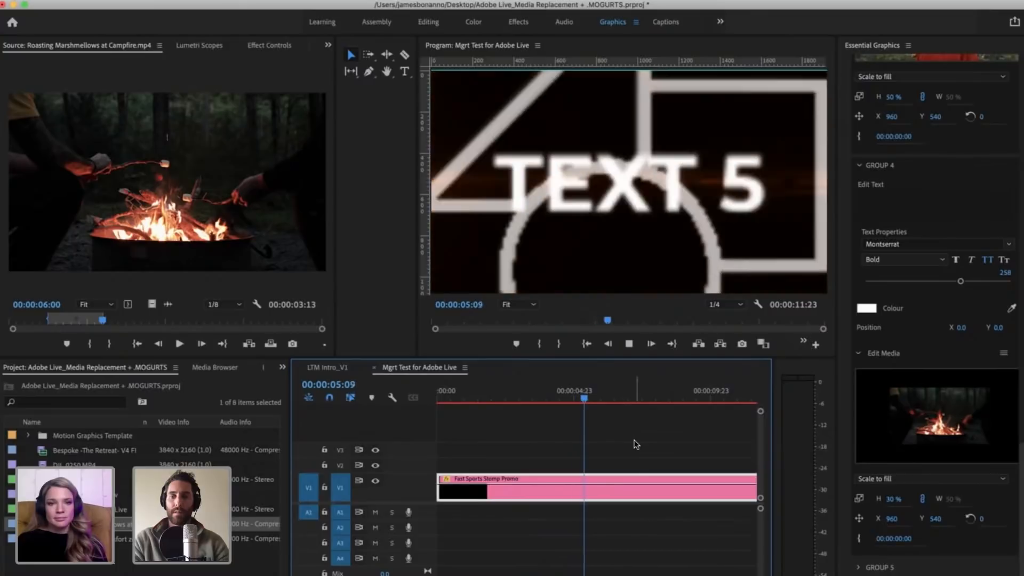
pyautogui.moveTo(596, 399); pyautogui.dragTo(561, 399)
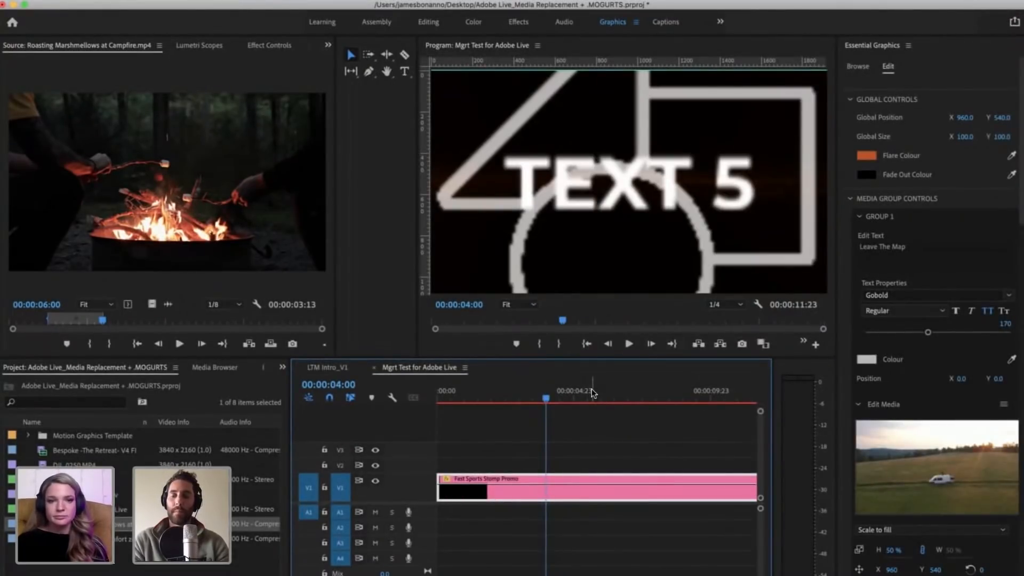
pyautogui.click(575, 394)
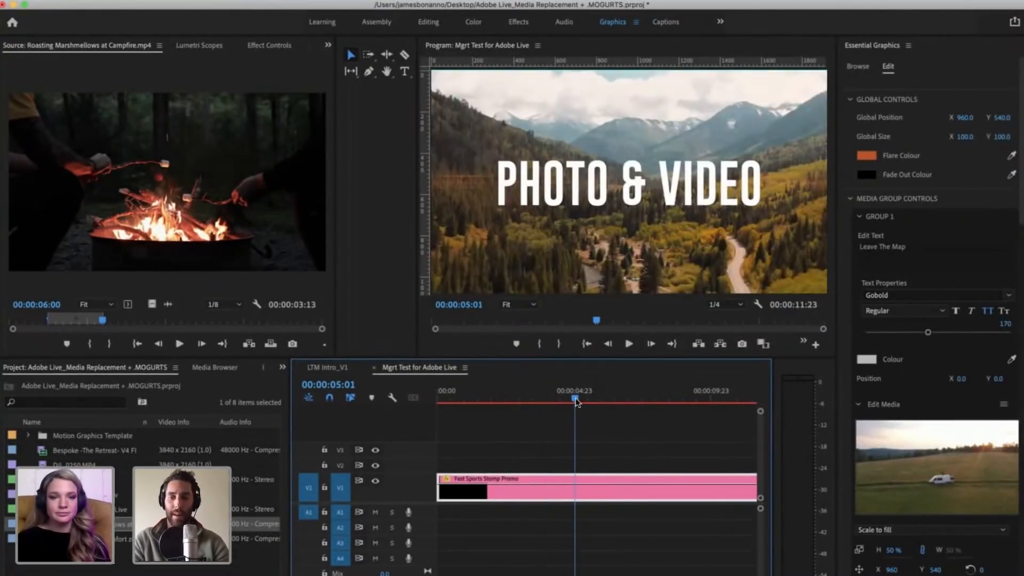
pyautogui.moveTo(587, 395); pyautogui.dragTo(589, 396)
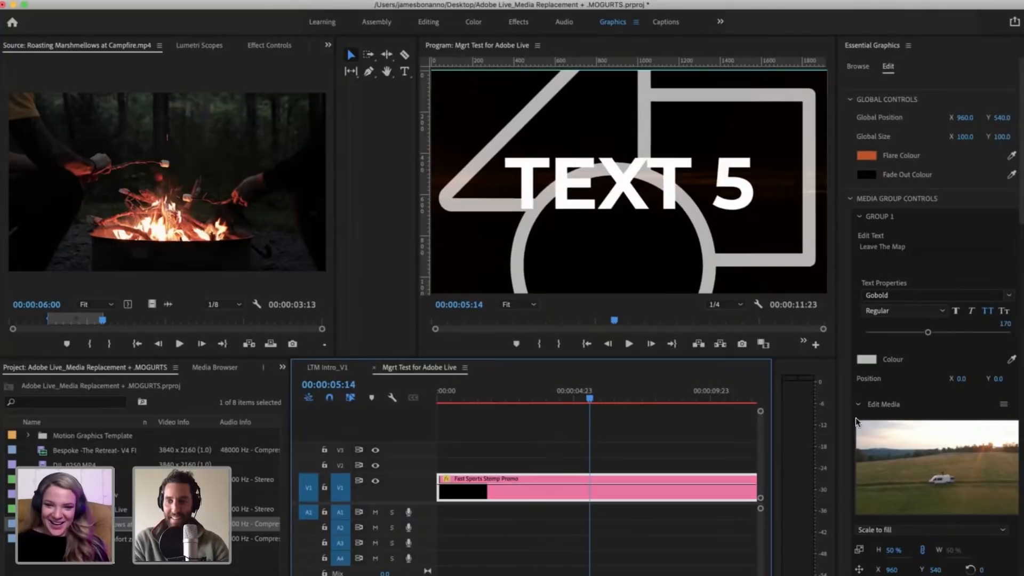
# Step: Collapse the Group 1 media settings and the whole of Groups 2, 3 and 4
pyautogui.click(858, 406)
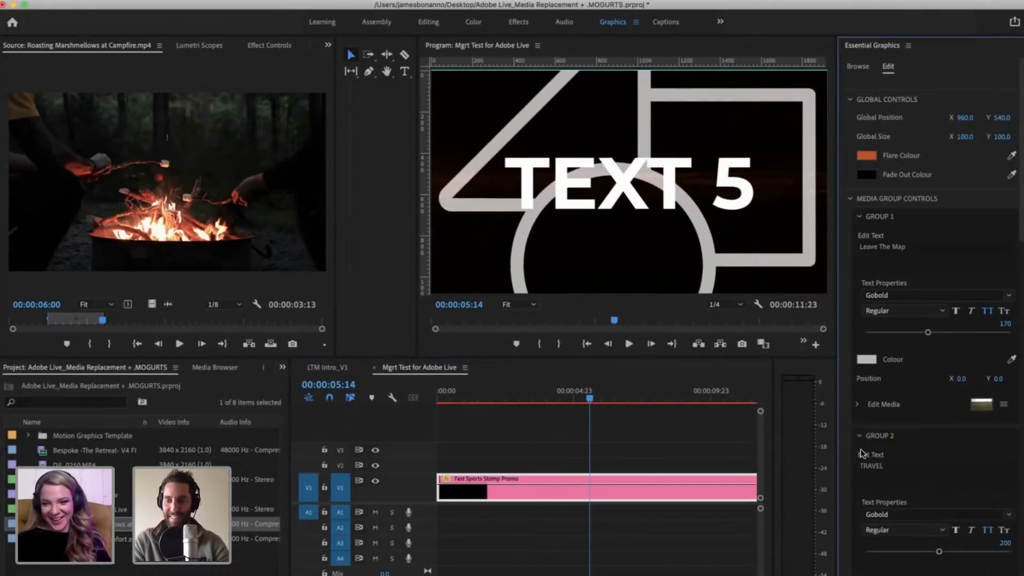
pyautogui.click(859, 436)
pyautogui.click(859, 456)
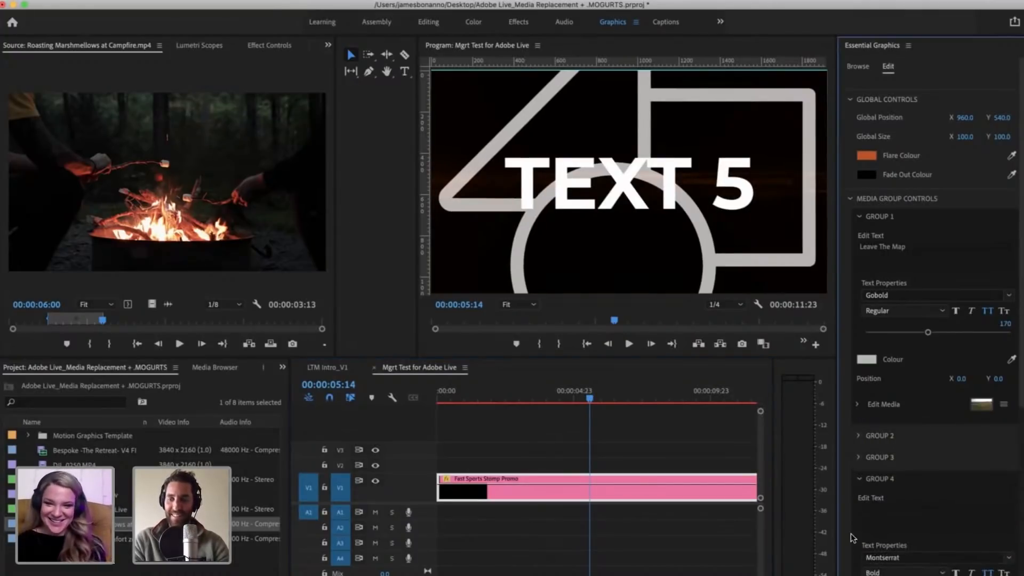
pyautogui.scroll(-4, 843, 526)
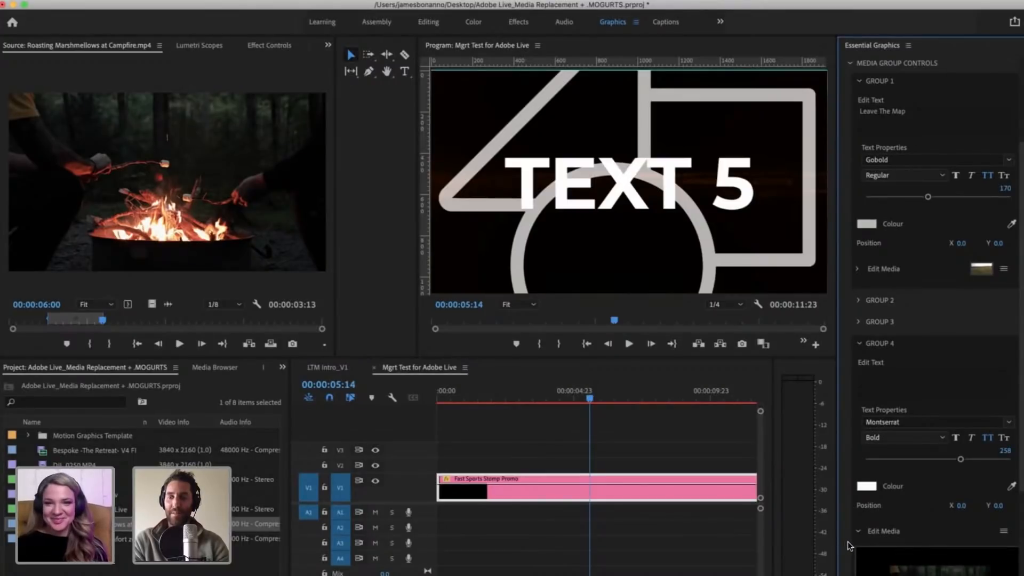
pyautogui.scroll(-6, 849, 545)
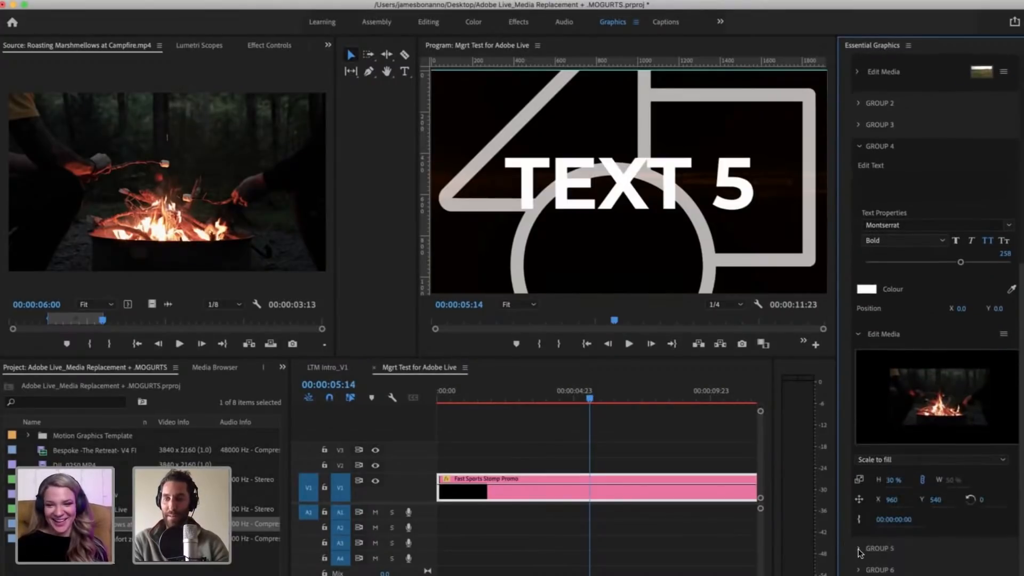
pyautogui.click(858, 335)
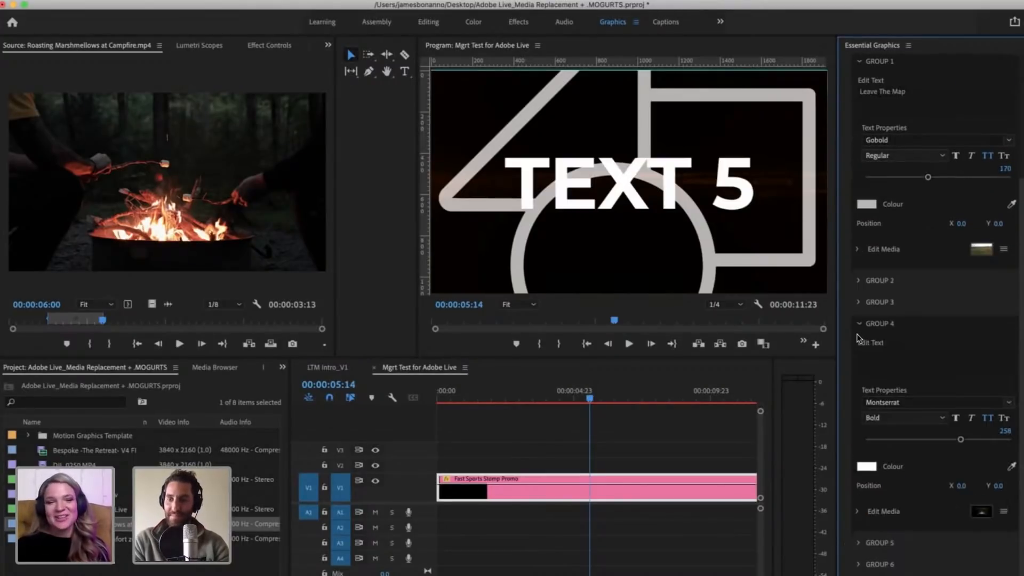
pyautogui.click(859, 323)
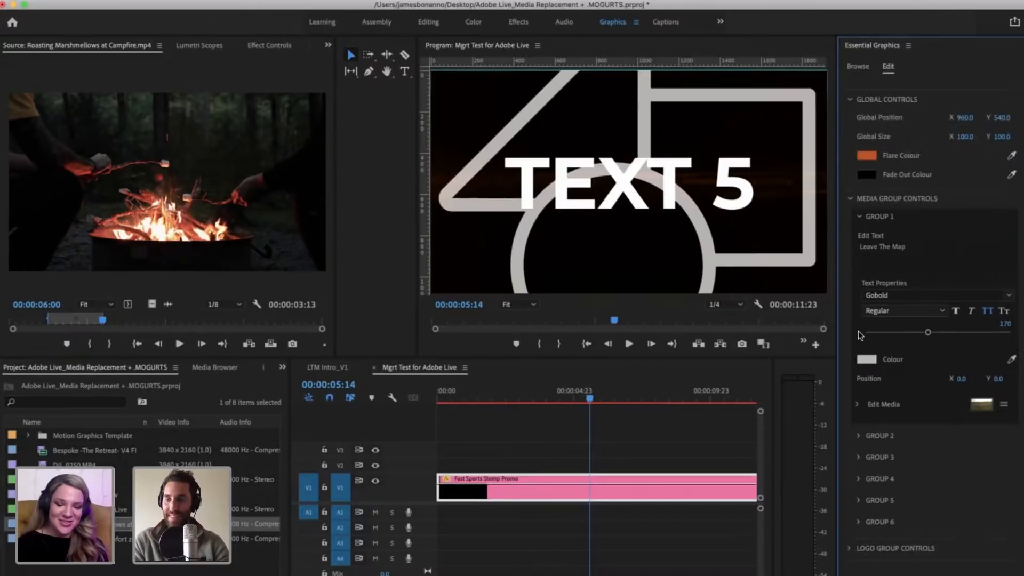
# Step: Expand Group 5, replace its text with "STEP OUT OF YOUR COMFORT ZONE" and apply it to the promo graphic
pyautogui.click(858, 500)
pyautogui.scroll(-3, 933, 471)
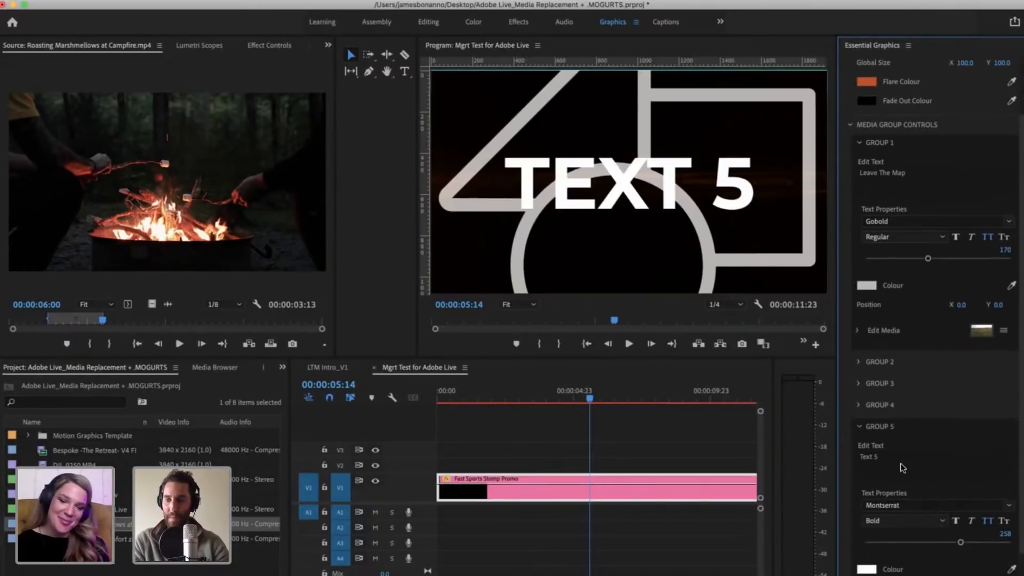
pyautogui.scroll(-3, 907, 453)
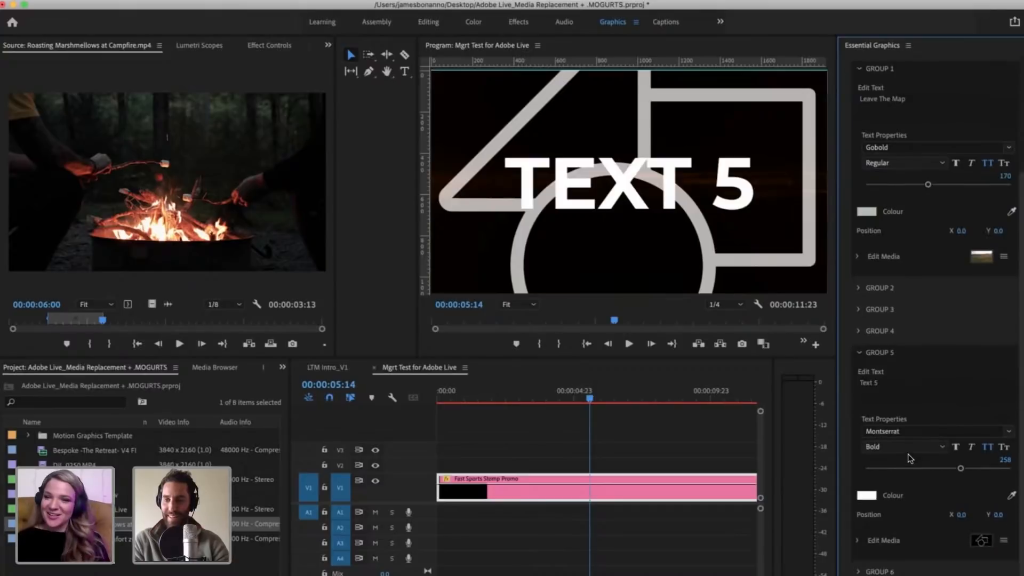
pyautogui.click(903, 375)
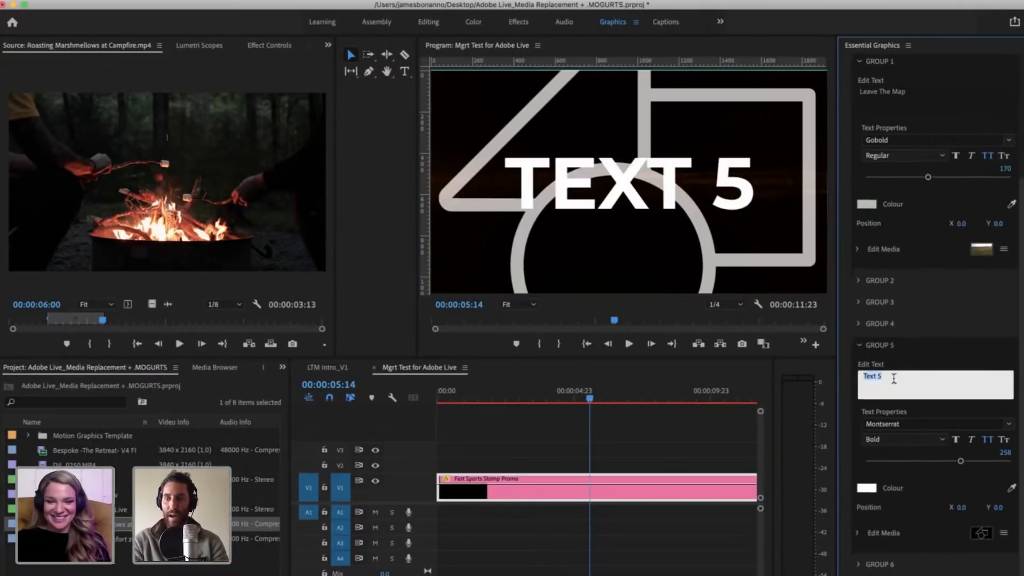
pyautogui.moveTo(883, 378); pyautogui.dragTo(829, 371)
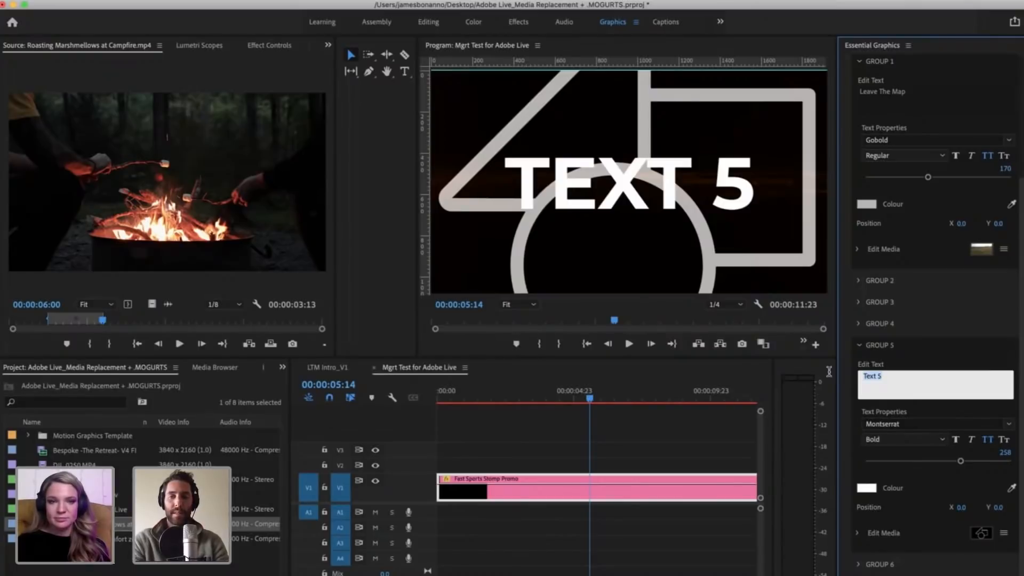
pyautogui.write('S')
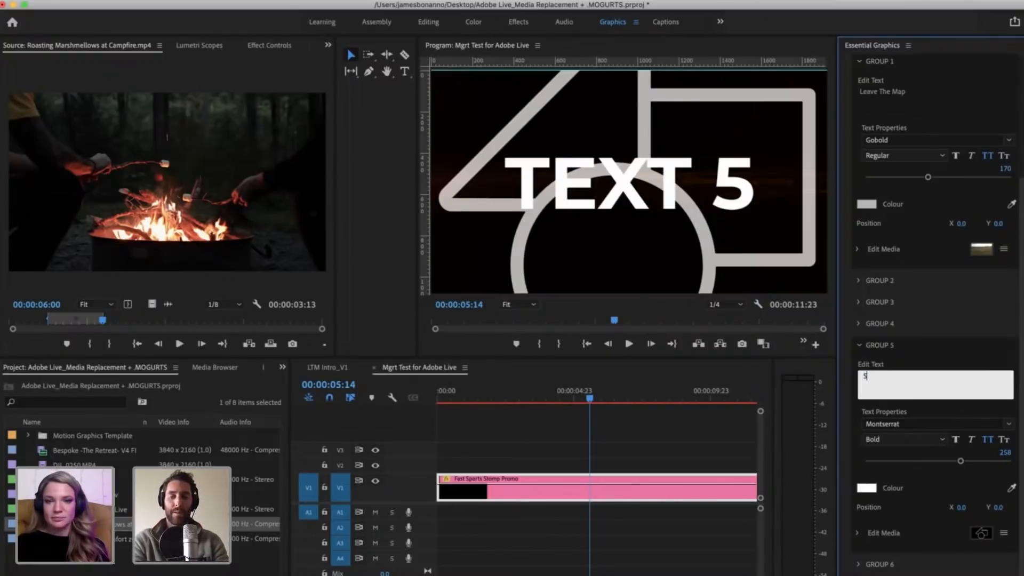
pyautogui.write('TEP O')
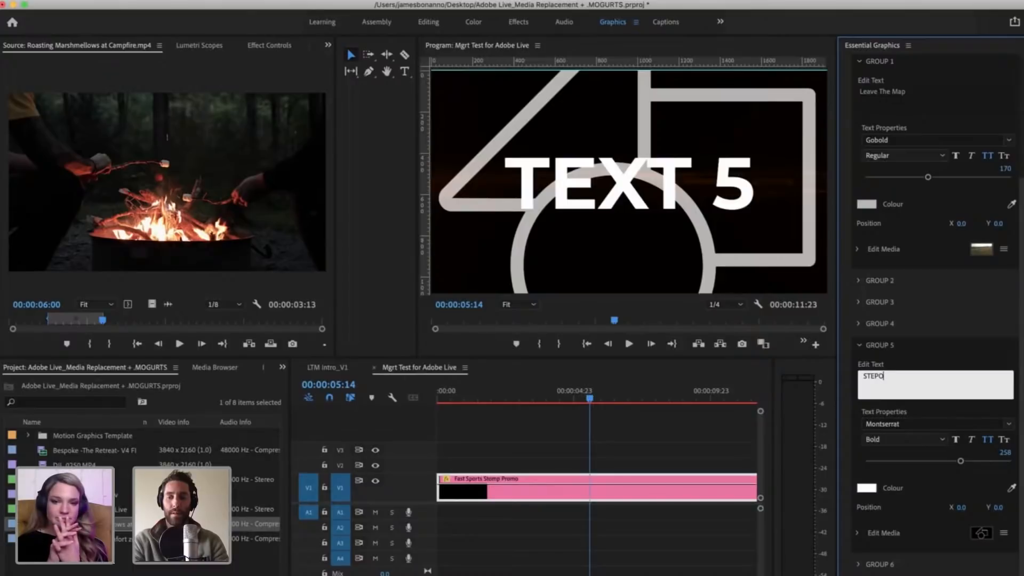
pyautogui.write('UT OF')
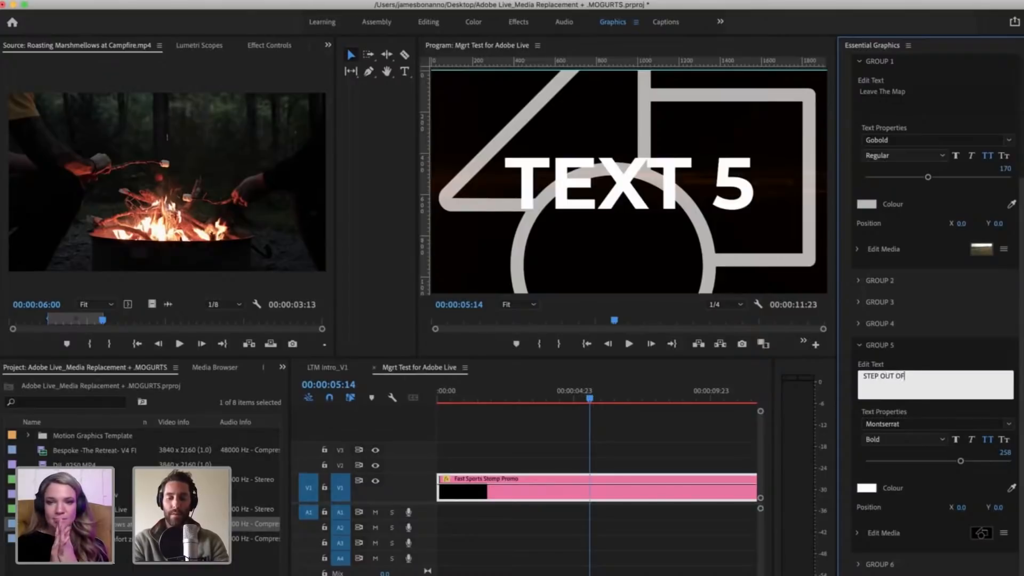
pyautogui.write(' YOUR COMFORT ZONE')
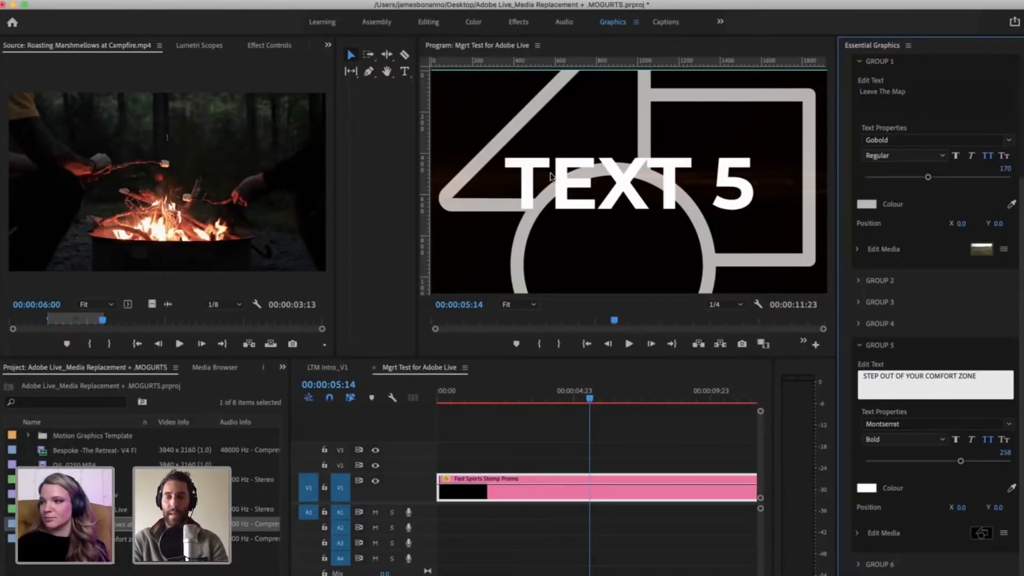
pyautogui.click(658, 484)
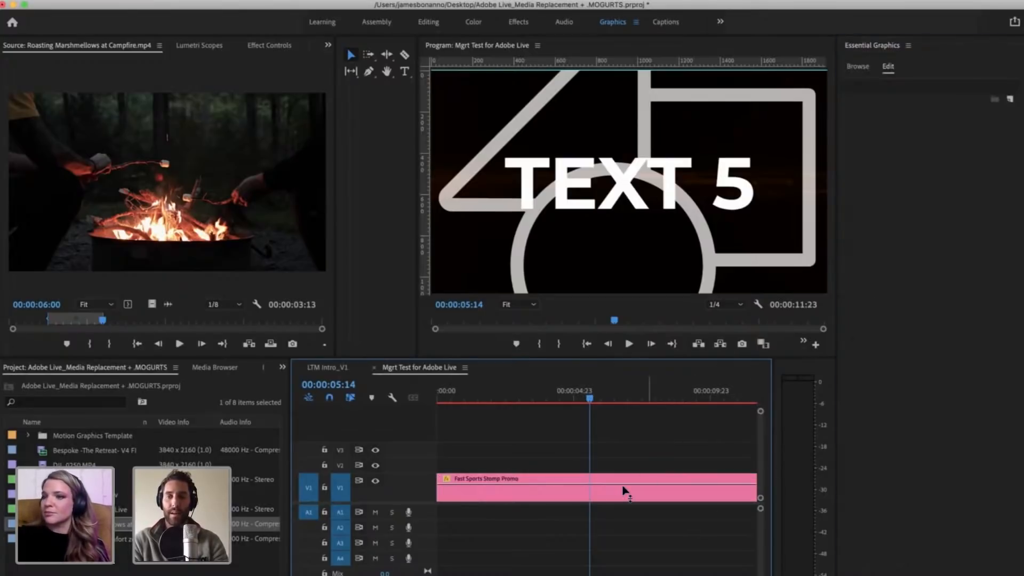
pyautogui.click(676, 193)
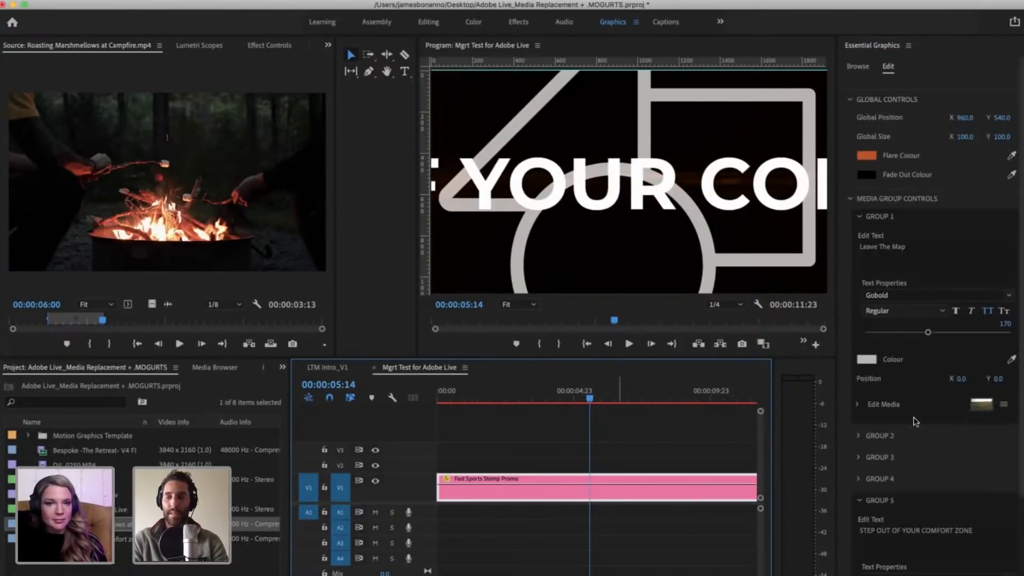
# Step: Set the Group 5 text size to 100
pyautogui.scroll(-3, 944, 528)
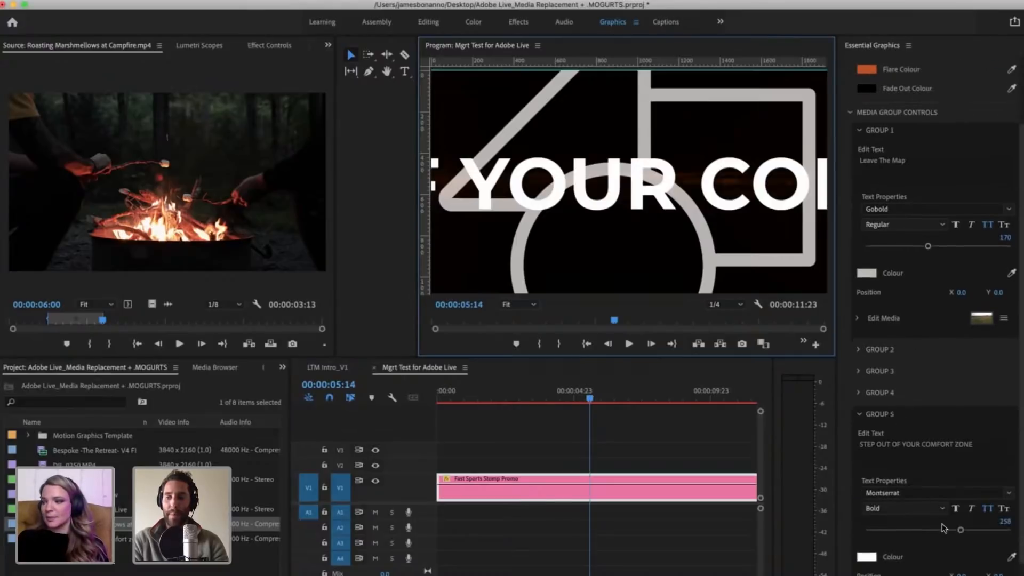
pyautogui.click(1001, 521)
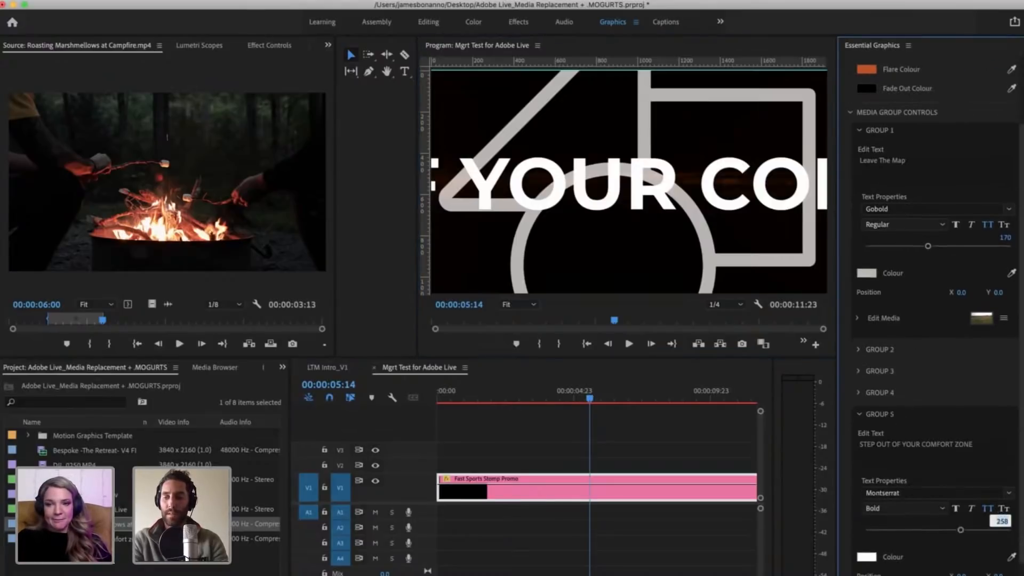
pyautogui.write('100')
pyautogui.press('Return')
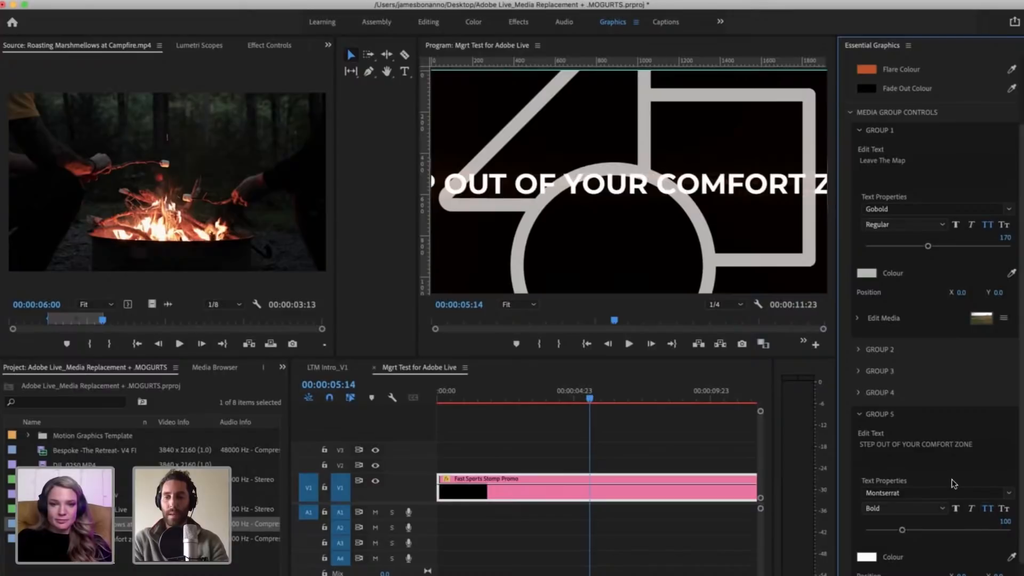
# Step: Reduce the Group 5 text size to 70 and further to 60, muting the system audio
pyautogui.click(1005, 521)
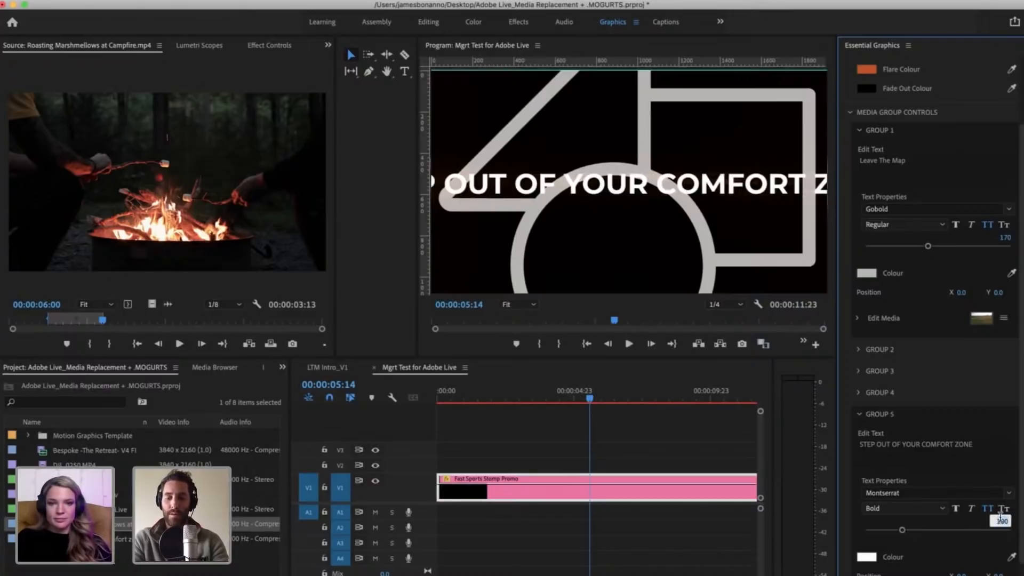
pyautogui.press('XF86AudioMute')
pyautogui.write('70')
pyautogui.press('Return')
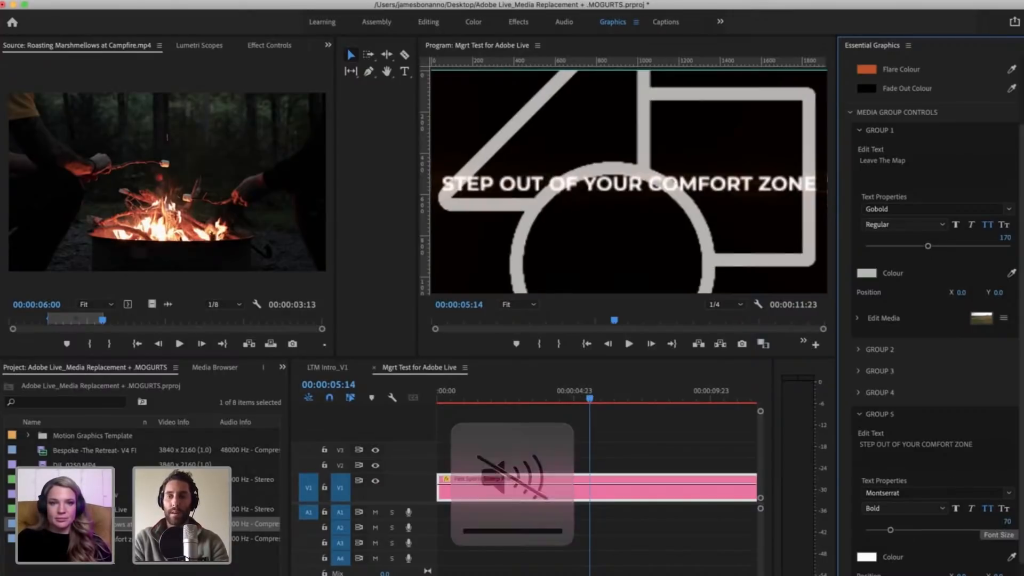
pyautogui.click(1005, 522)
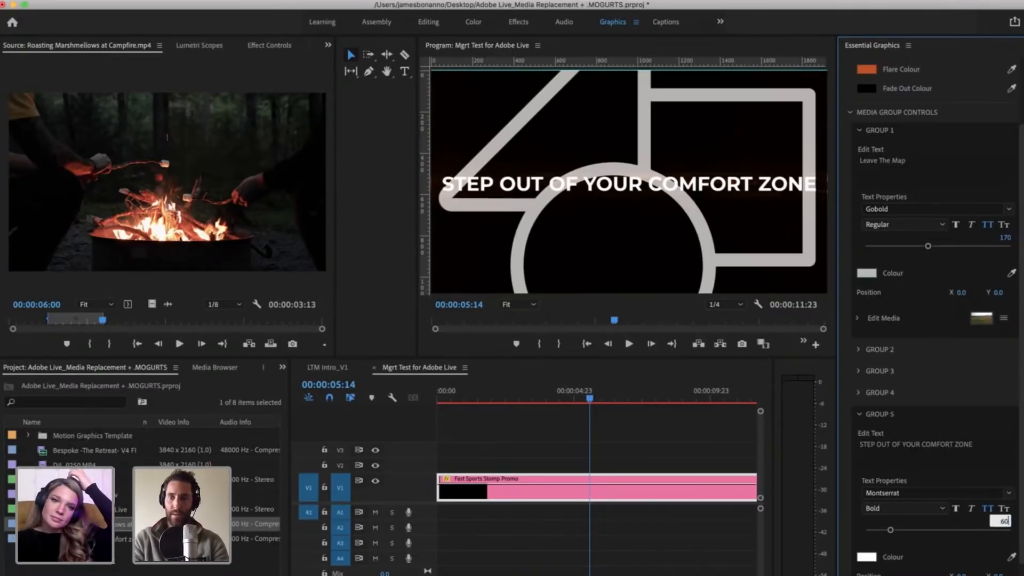
pyautogui.write('60')
pyautogui.press('Return')
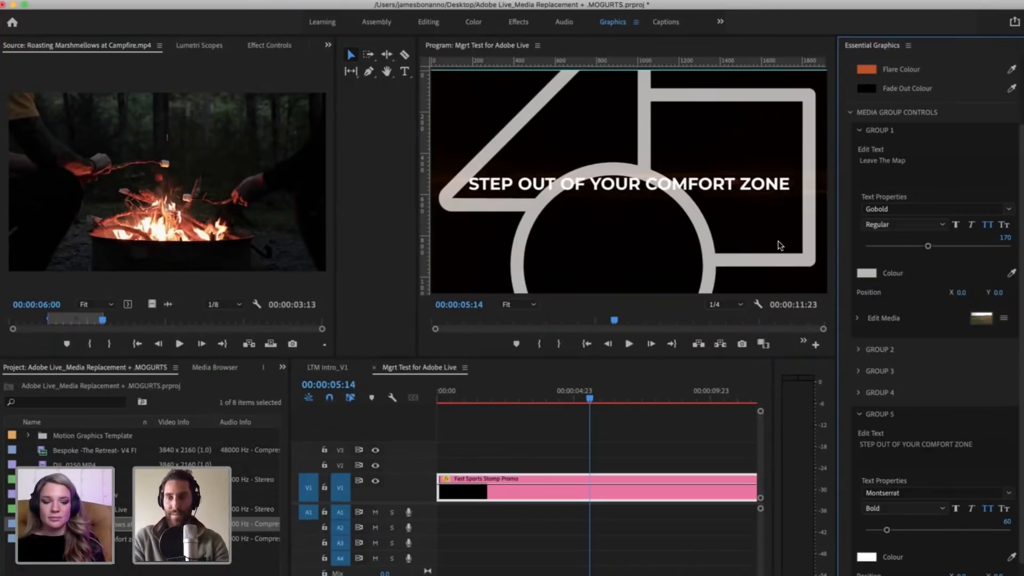
# Step: Change the Group 5 text font to Gobold and set its size to 70
pyautogui.click(1011, 497)
pyautogui.scroll(10, 881, 324)
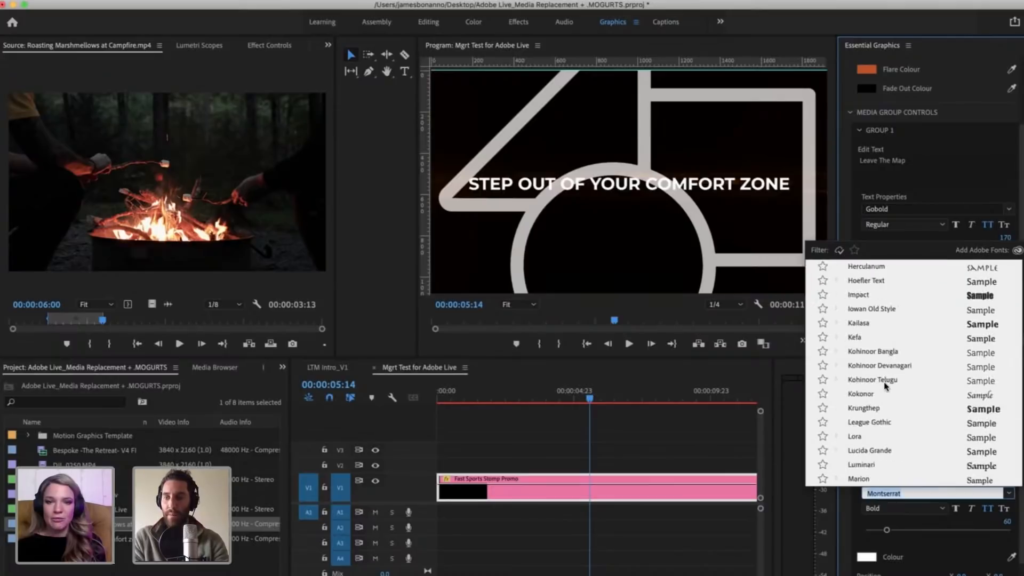
pyautogui.scroll(15, 881, 324)
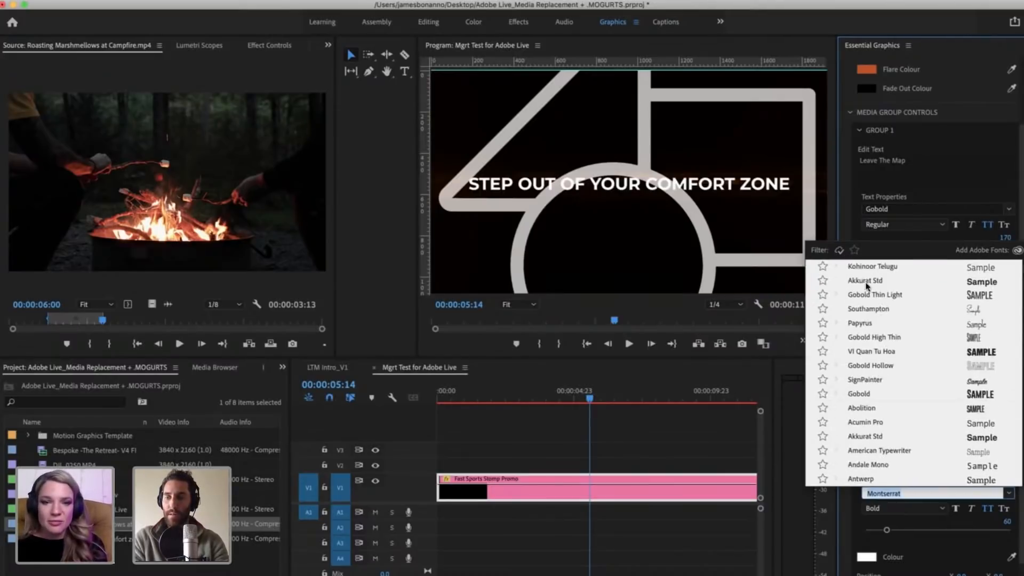
pyautogui.click(870, 394)
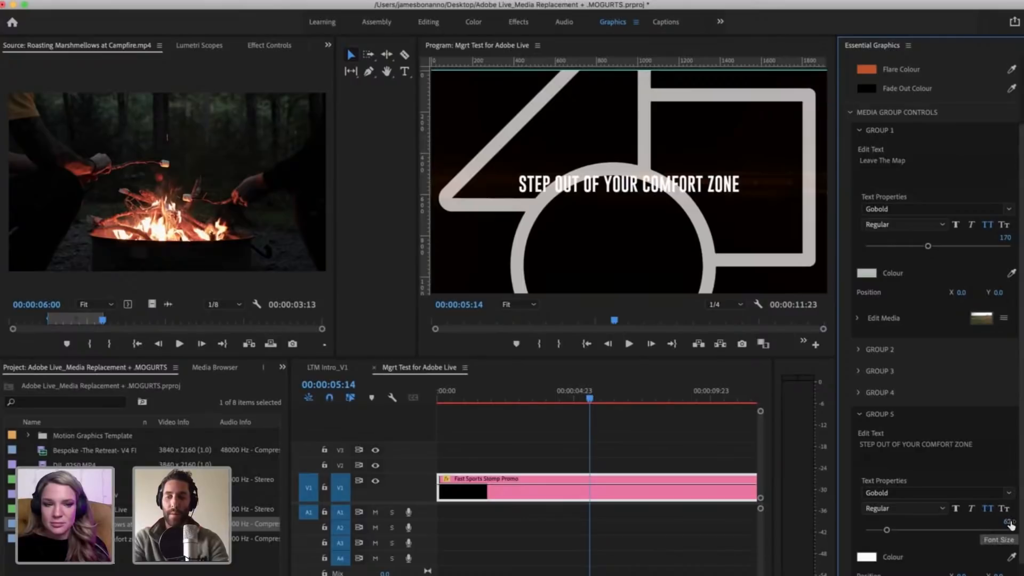
pyautogui.click(1009, 523)
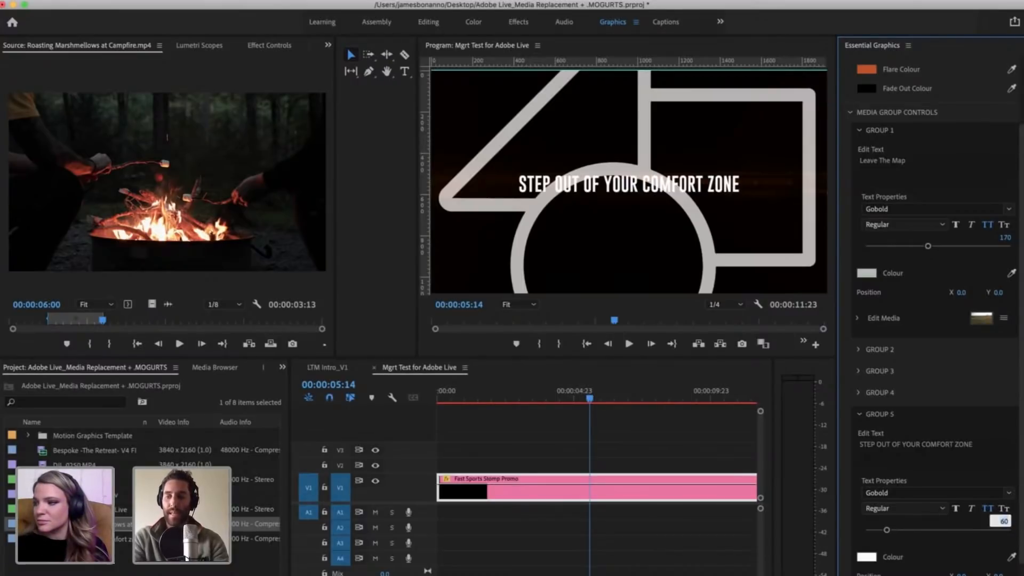
pyautogui.write('70')
pyautogui.press('Return')
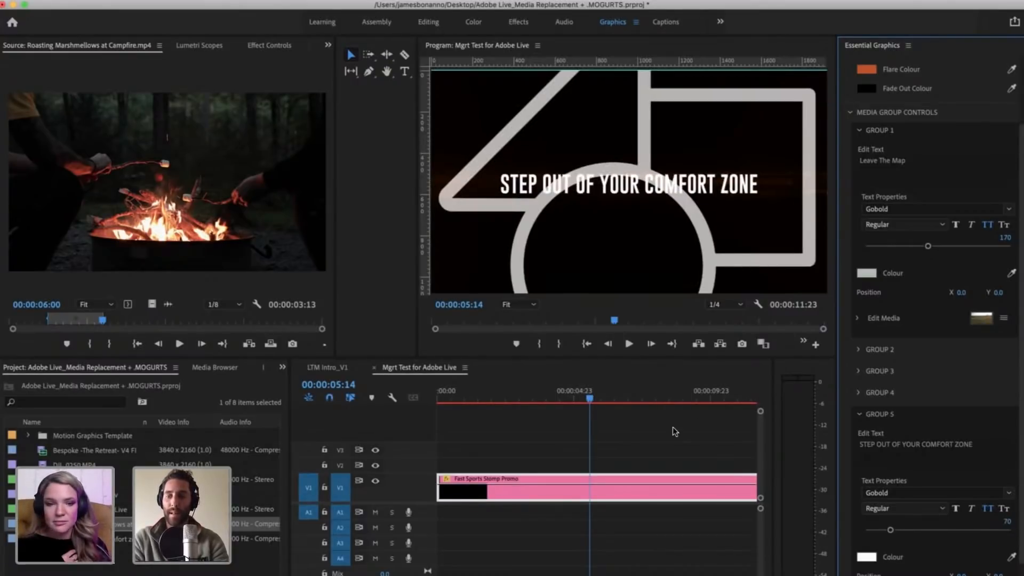
# Step: Expand the Group 5 media settings to show its media preview and scaling options
pyautogui.scroll(-3, 917, 569)
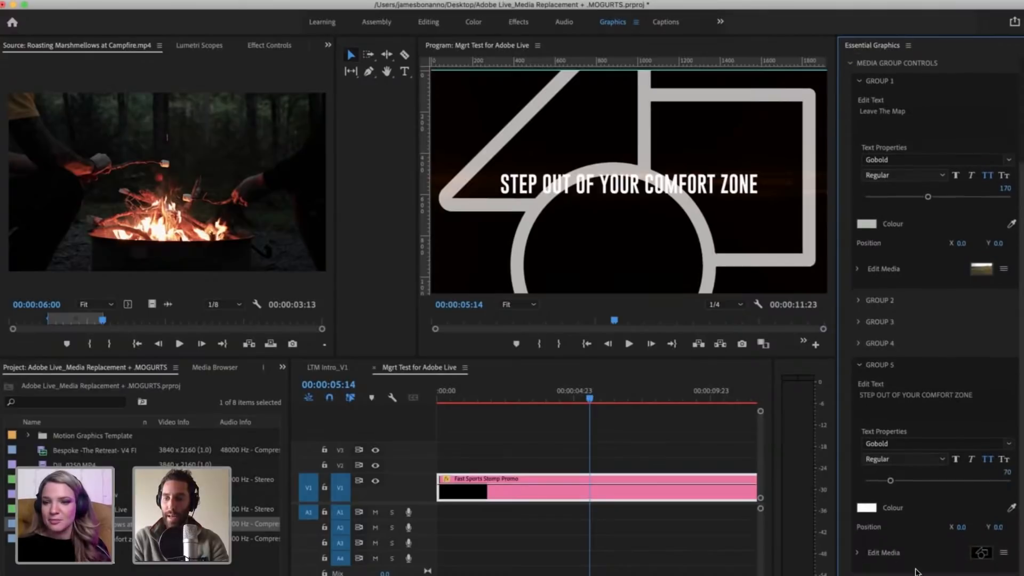
pyautogui.scroll(-1, 931, 571)
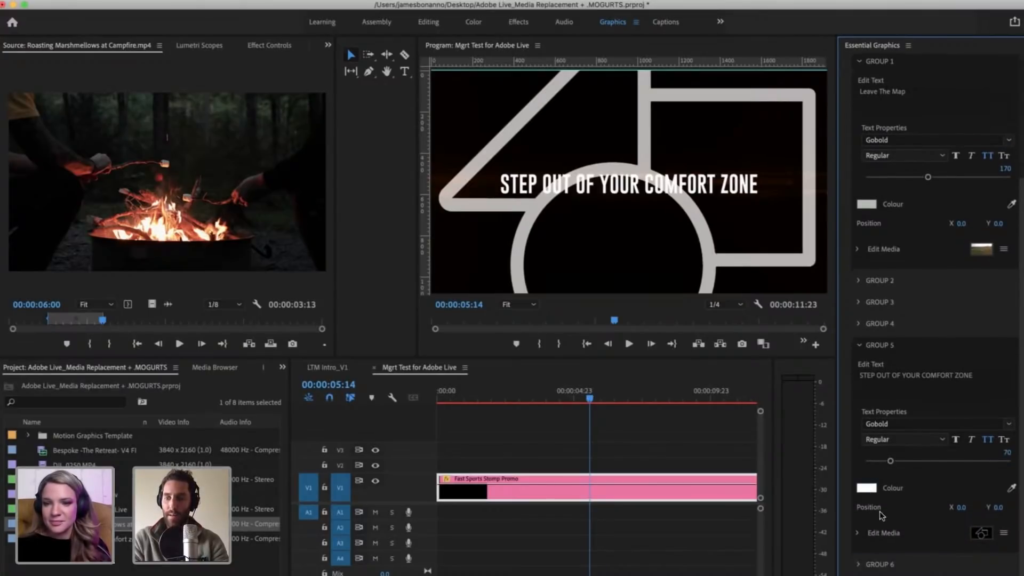
pyautogui.click(861, 535)
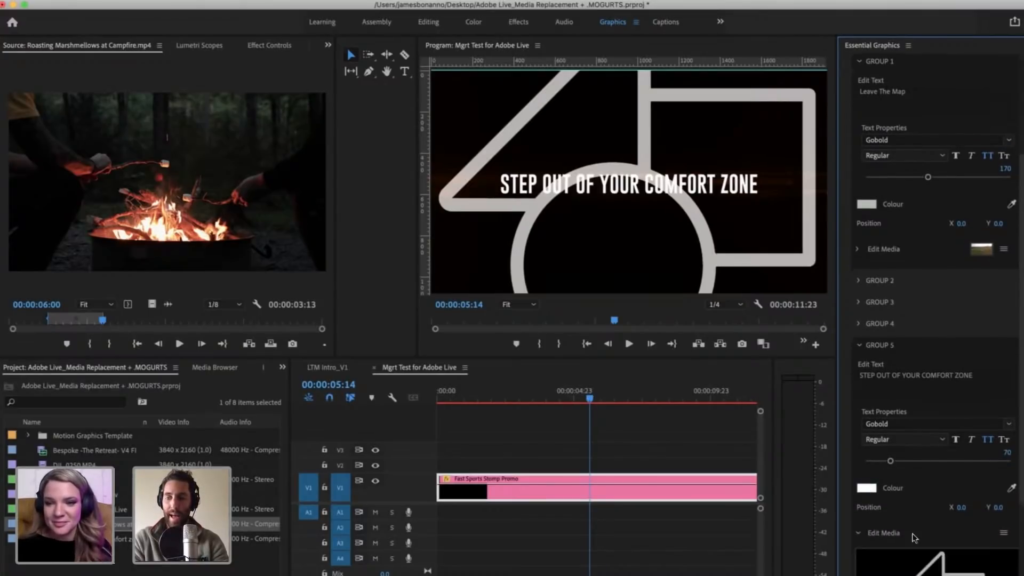
pyautogui.scroll(-10, 930, 537)
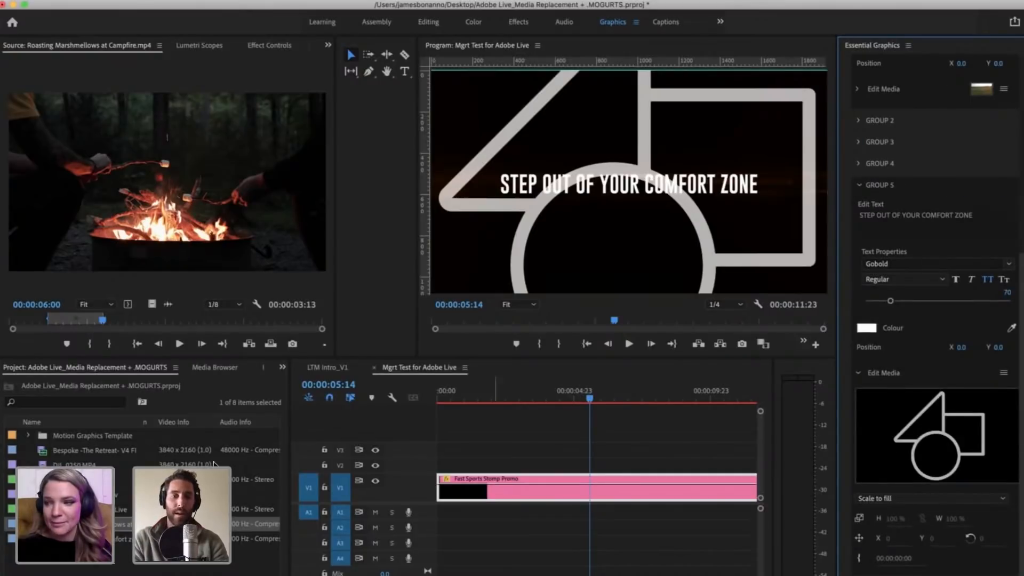
# Step: Open the clip Step out of your comfort zone_Final.mp4 as the source and park its playhead at 00:00:08:02
pyautogui.click(92, 569)
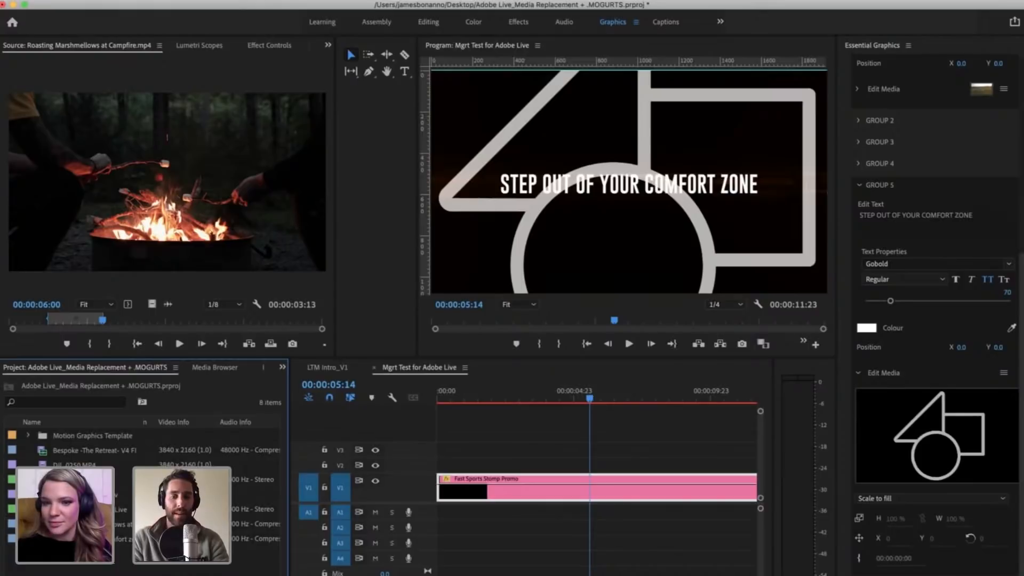
pyautogui.doubleClick(64, 539)
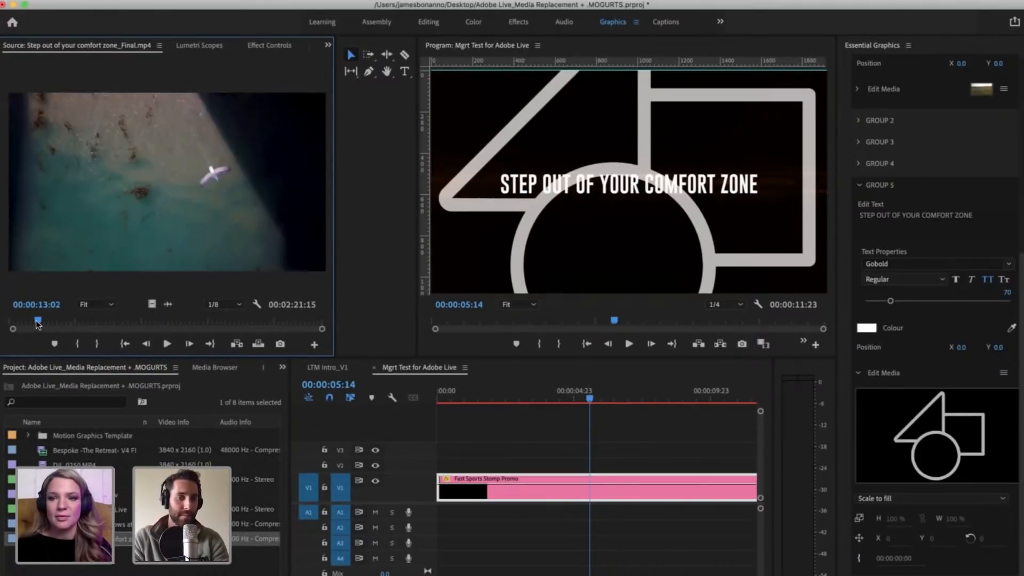
pyautogui.moveTo(38, 322)
pyautogui.mouseDown()
pyautogui.moveTo(64, 322)
pyautogui.moveTo(20, 316)
pyautogui.moveTo(28, 309)
pyautogui.mouseUp()
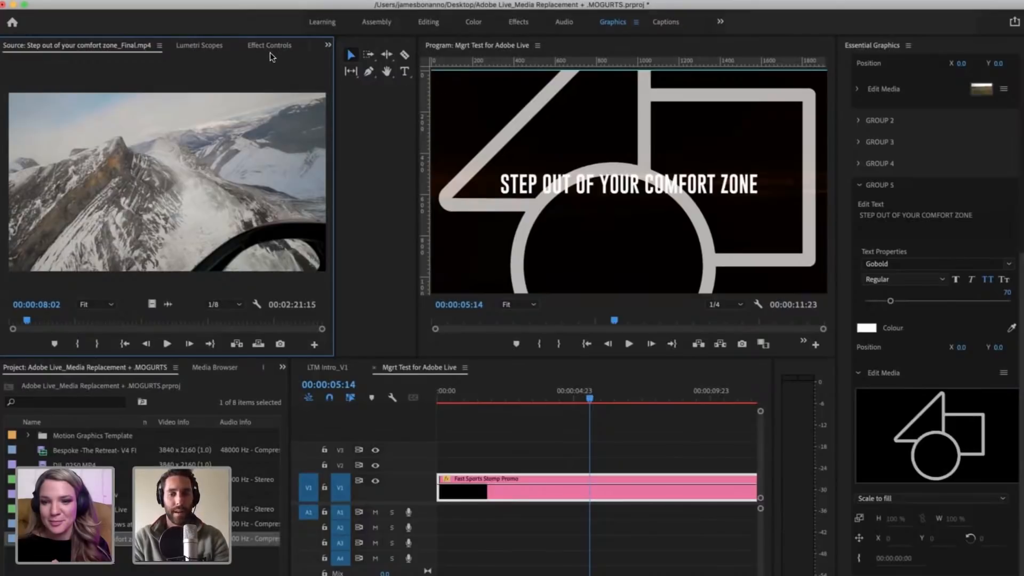
# Step: Check the Audio preferences and close them without making changes
pyautogui.click(55, 1)
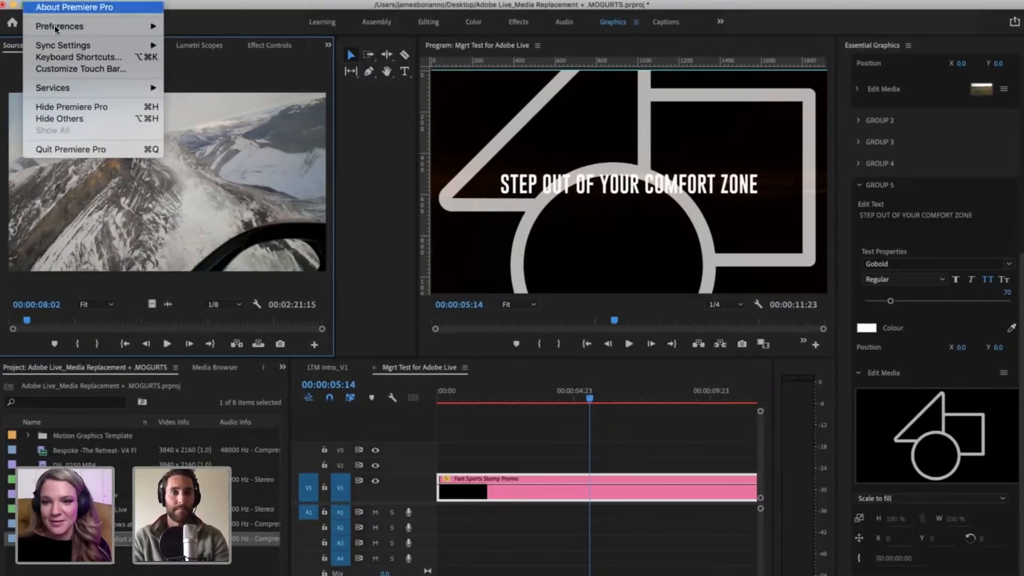
pyautogui.moveTo(54, 24)
pyautogui.click(213, 49)
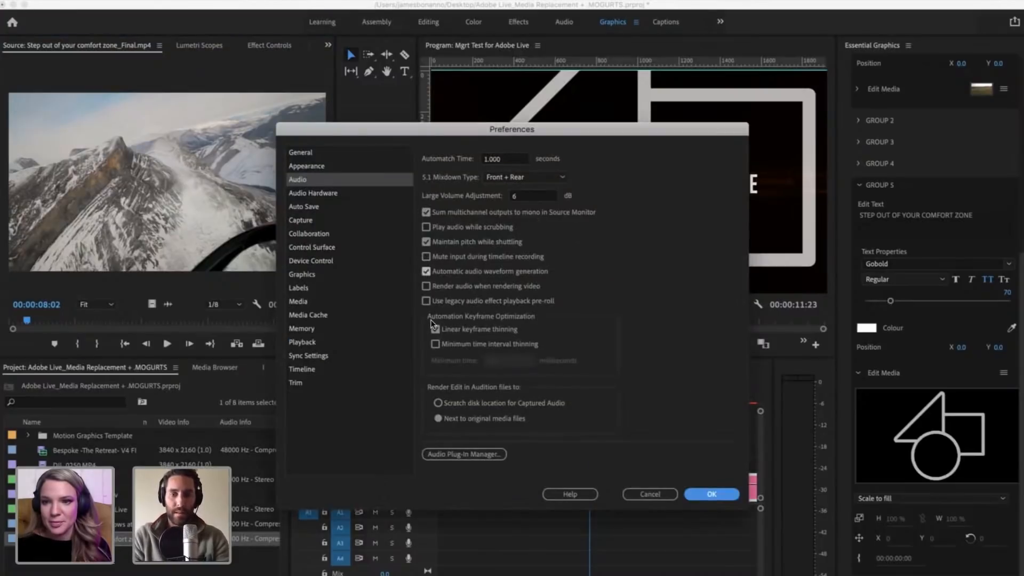
pyautogui.click(649, 494)
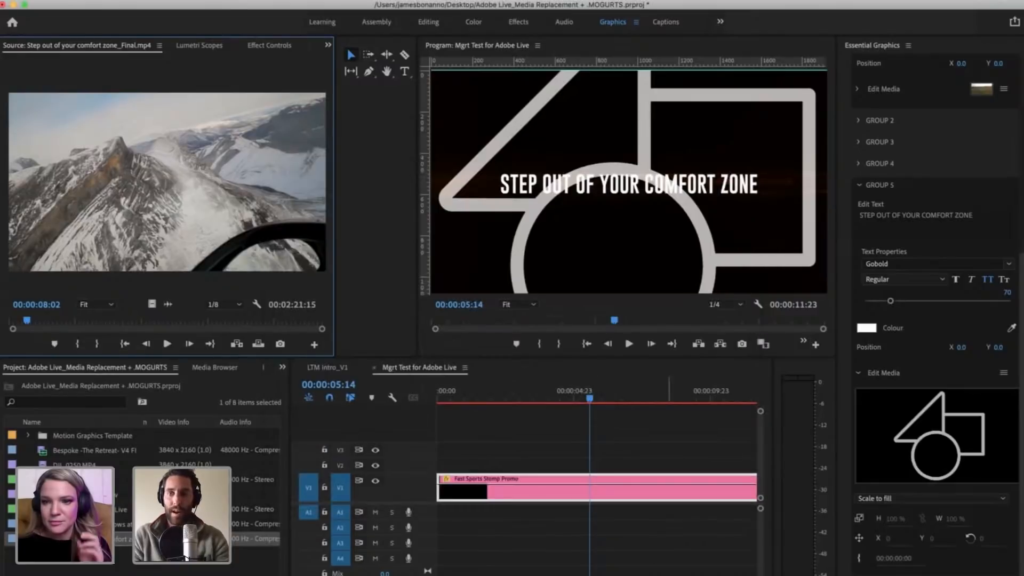
pyautogui.click(48, 1)
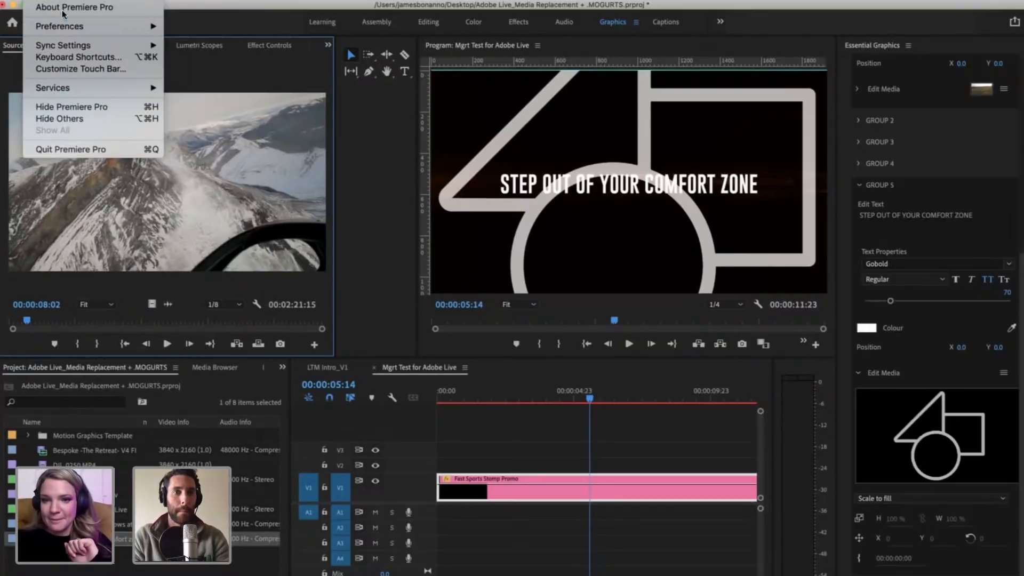
pyautogui.click(38, 1)
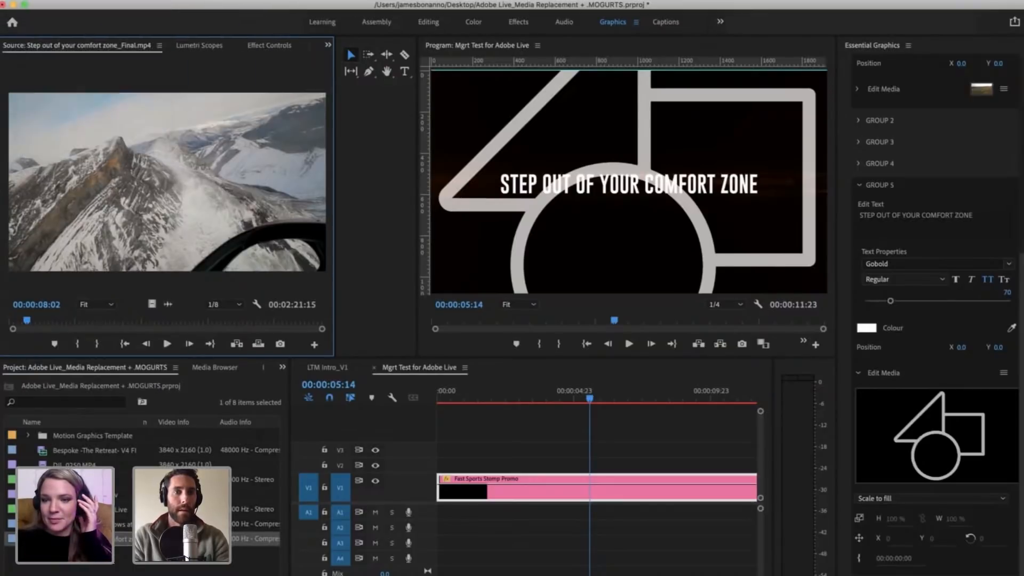
# Step: Switch to macOS System Preferences, choose ZoomAudioDevice as the sound output device and close the window
pyautogui.click(12, 1)
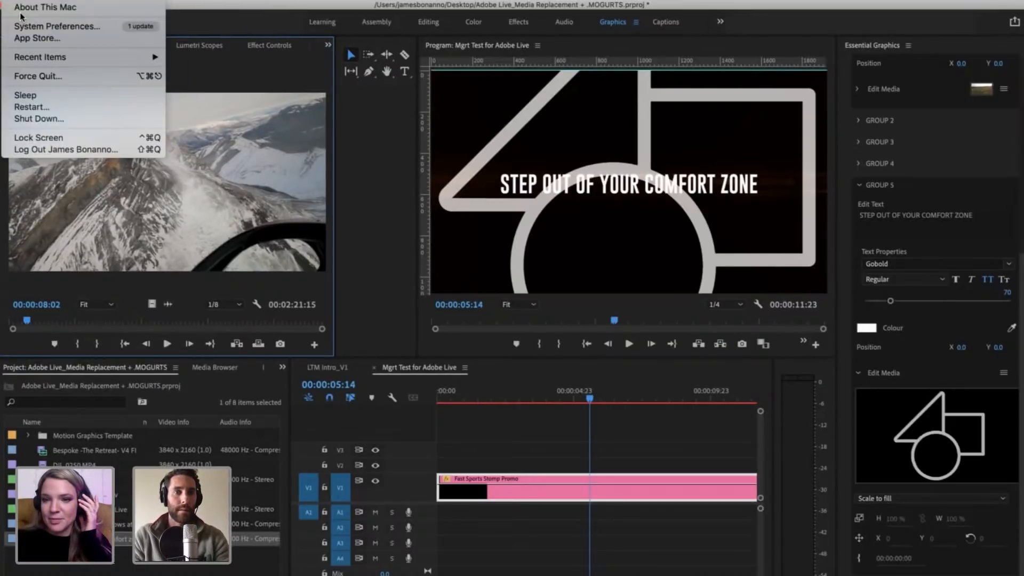
pyautogui.click(46, 25)
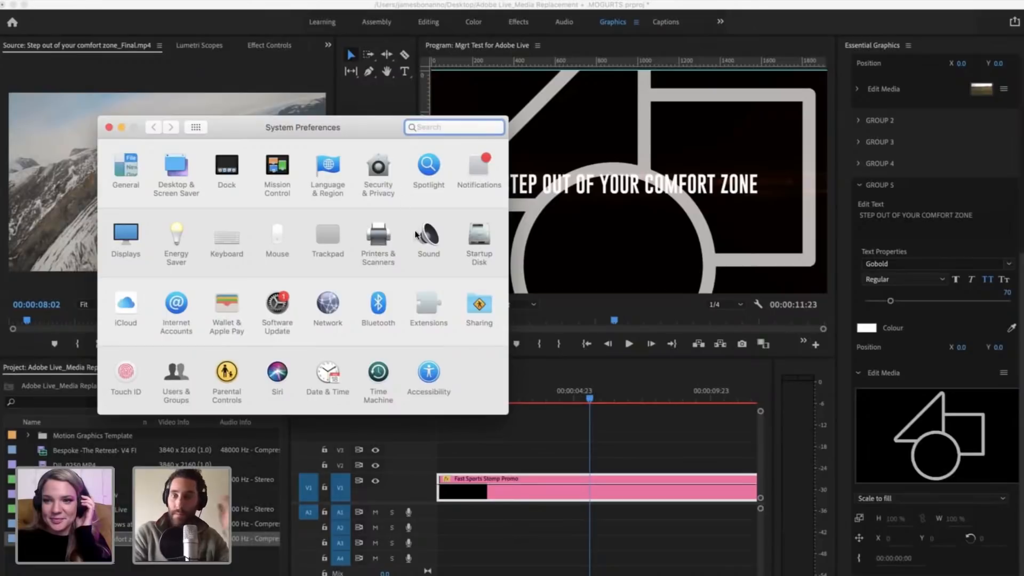
pyautogui.click(429, 245)
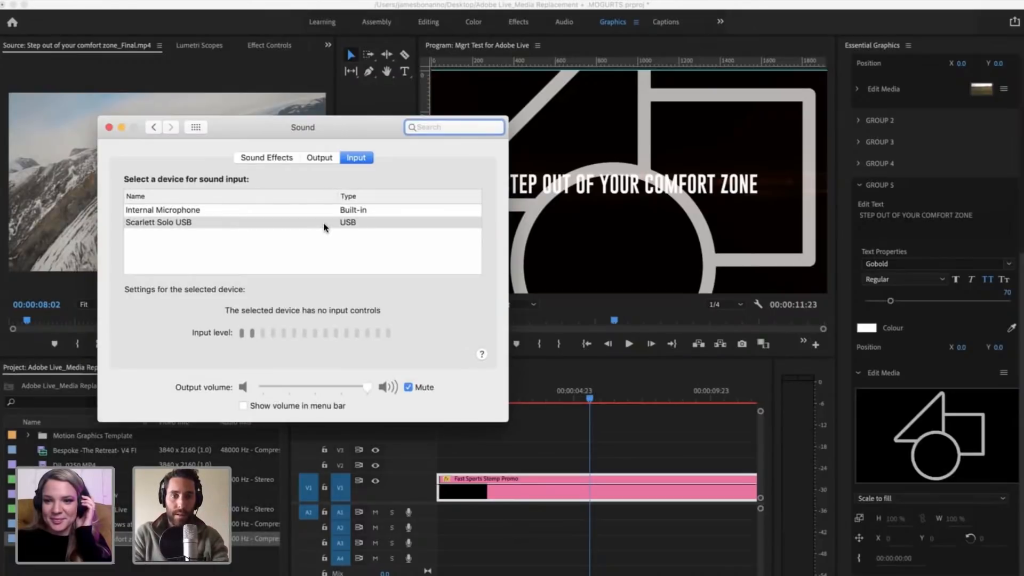
pyautogui.click(321, 159)
pyautogui.click(312, 210)
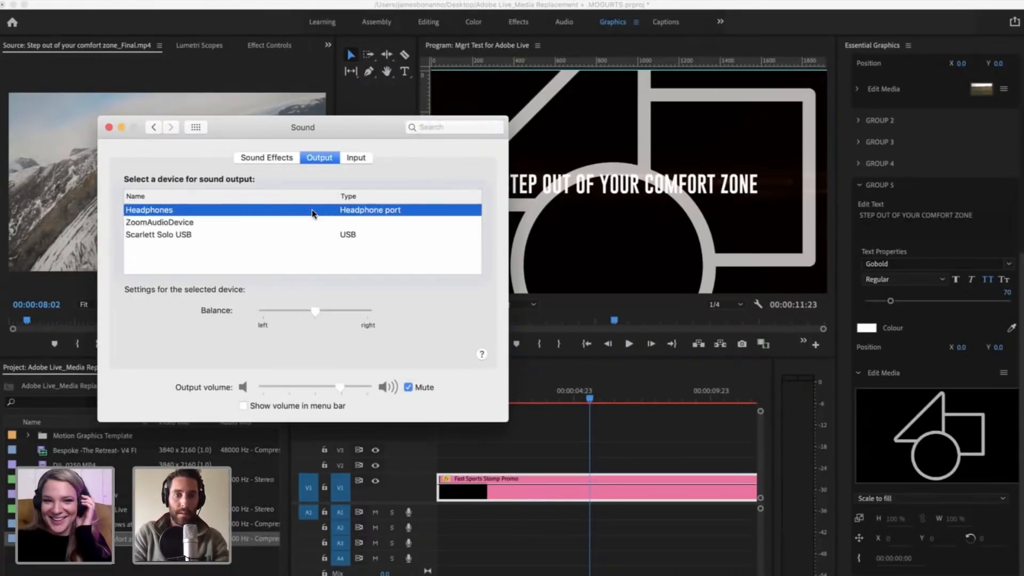
pyautogui.click(309, 222)
pyautogui.click(109, 127)
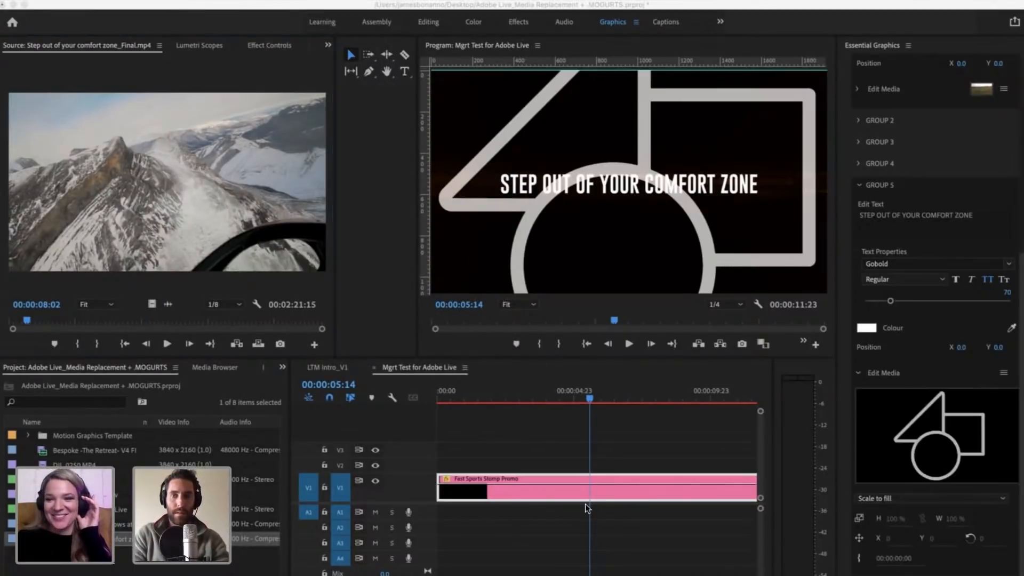
# Step: Switch to the Zoom meeting controls and check the sound options for screen sharing
pyautogui.hotkey('ctrl', 'Up')
pyautogui.click(462, 449)
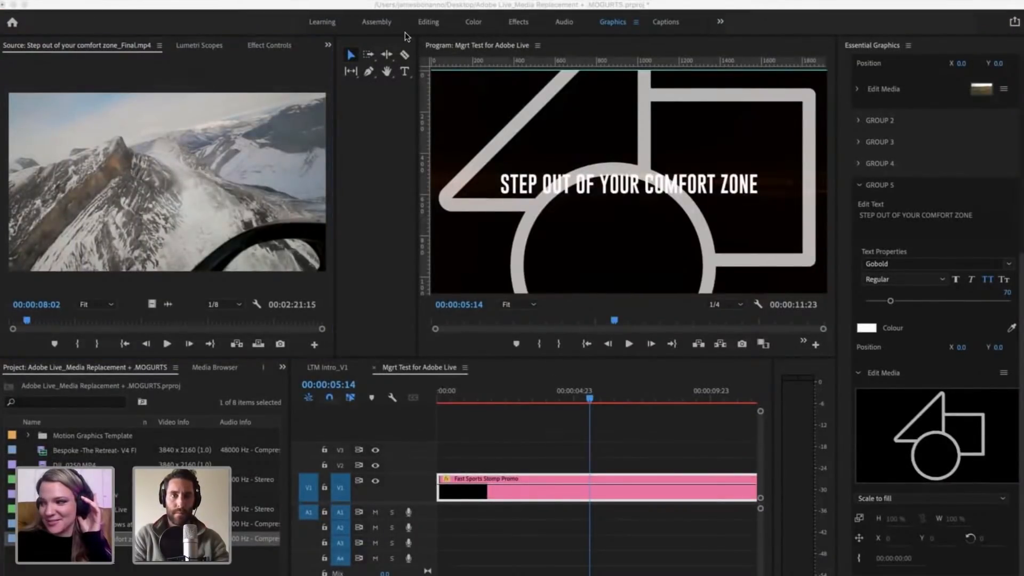
pyautogui.click(130, 0)
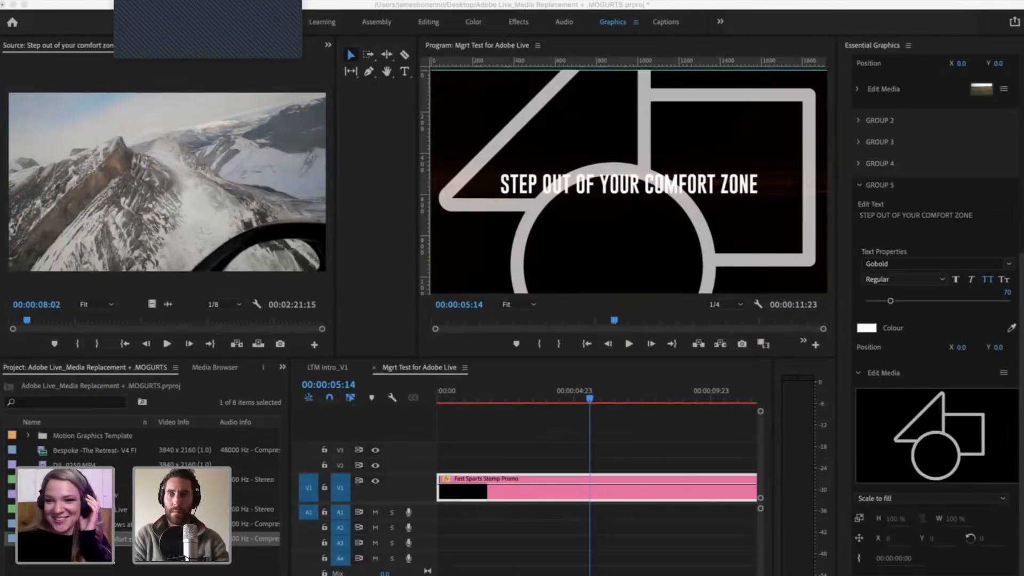
pyautogui.click(704, 15)
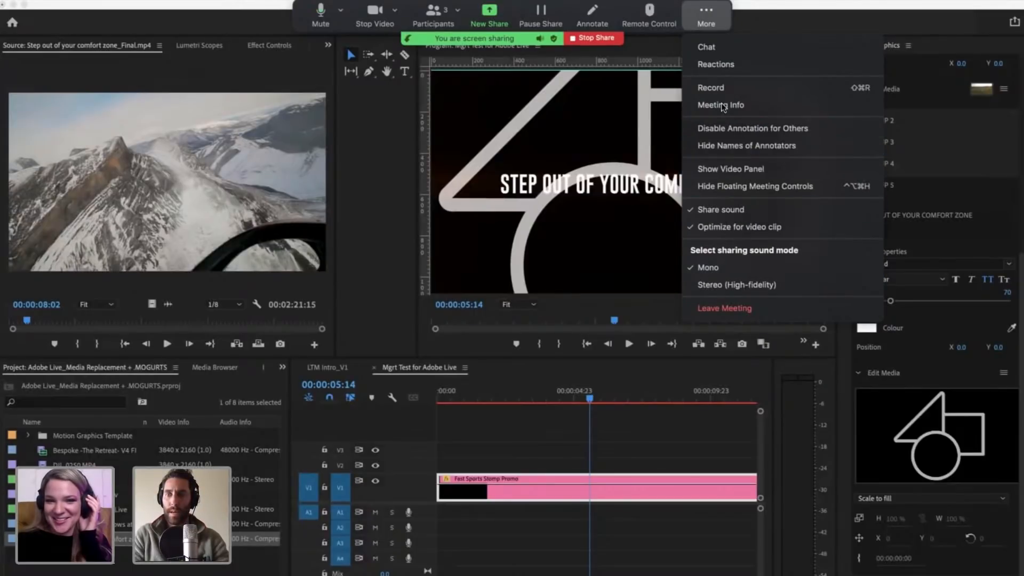
pyautogui.click(708, 22)
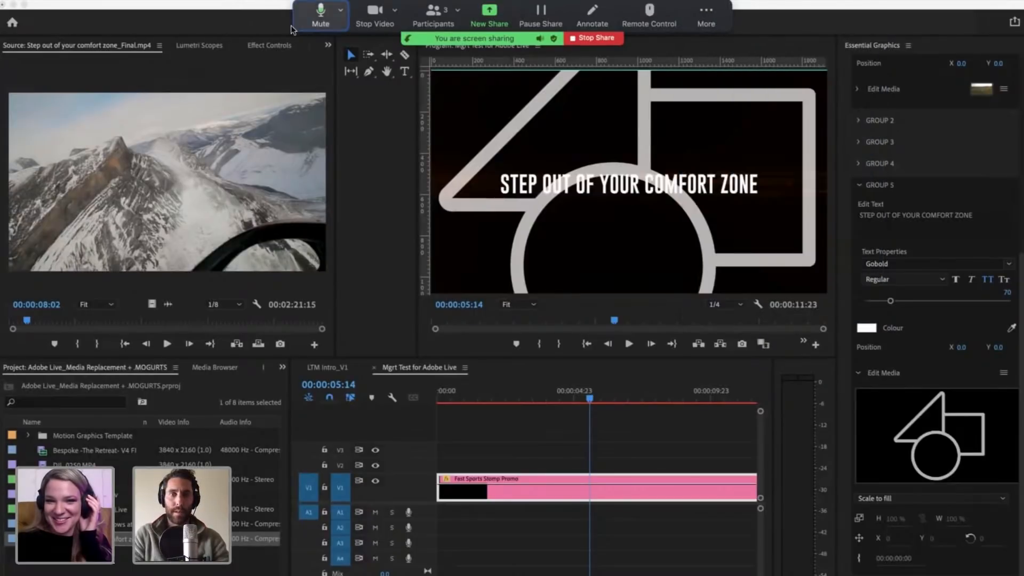
# Step: Check the meeting's microphone and speaker selection, and hide the floating meeting controls
pyautogui.click(339, 11)
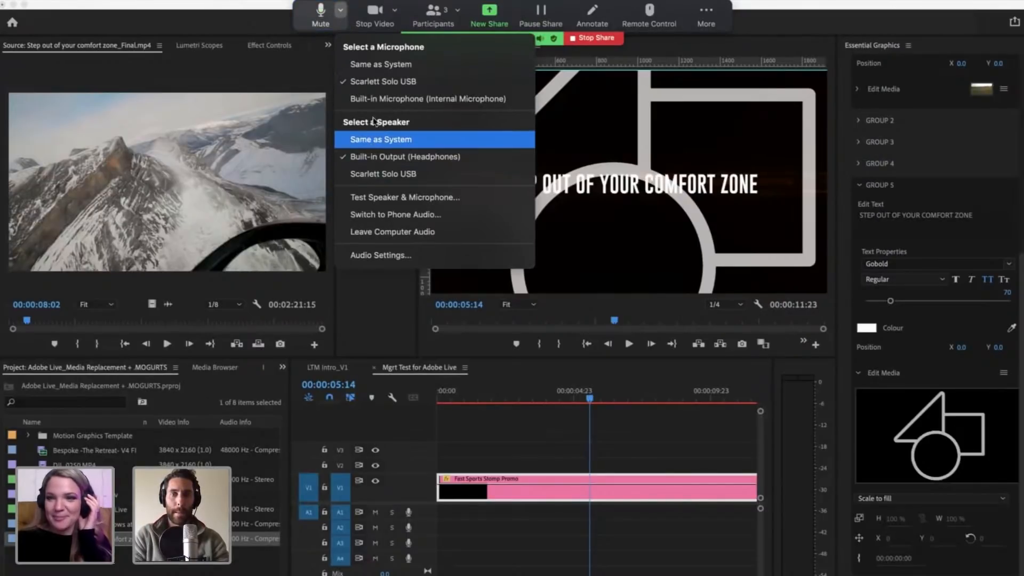
pyautogui.click(341, 14)
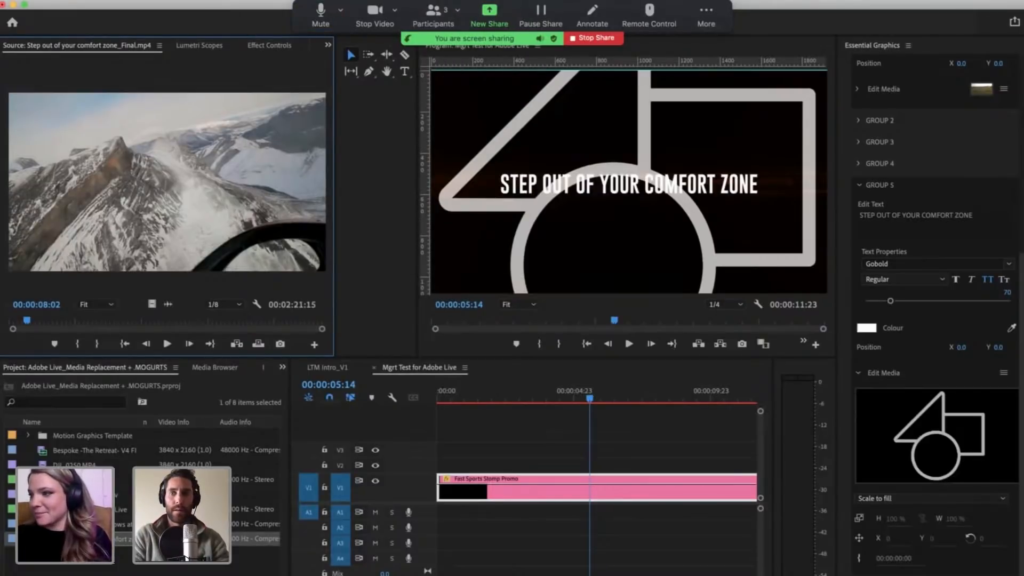
pyautogui.click(707, 26)
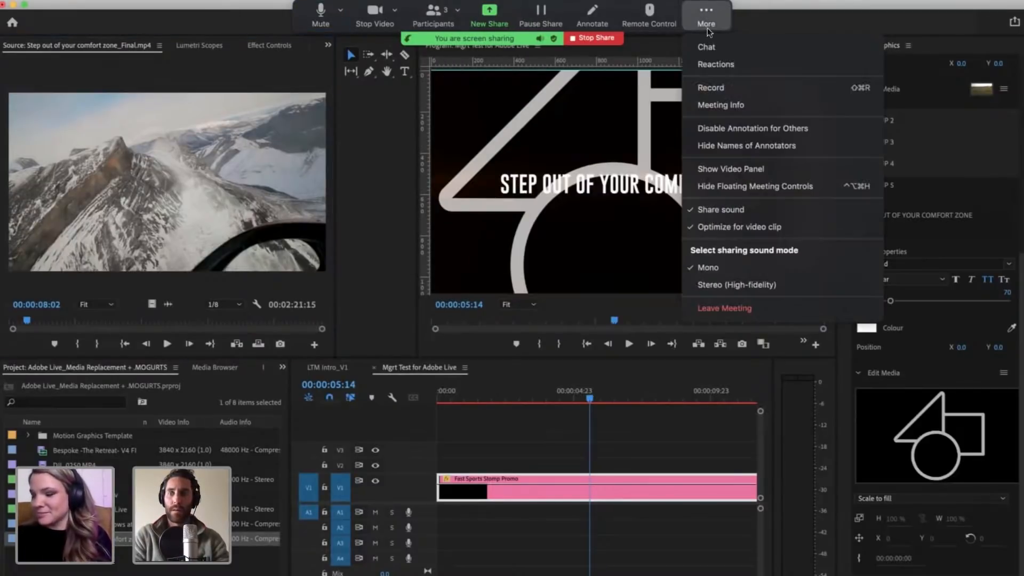
pyautogui.click(739, 187)
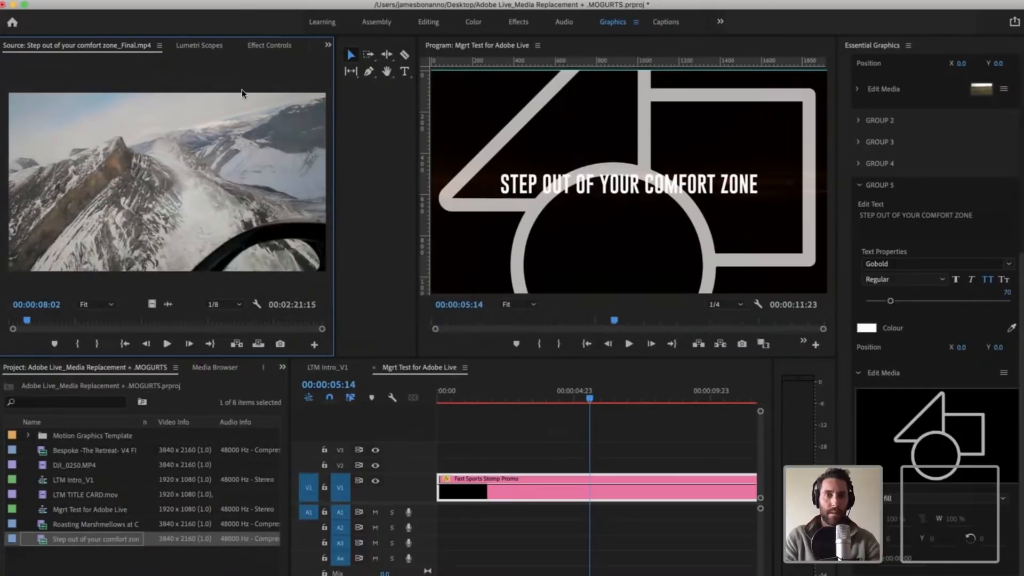
pyautogui.click(46, 1)
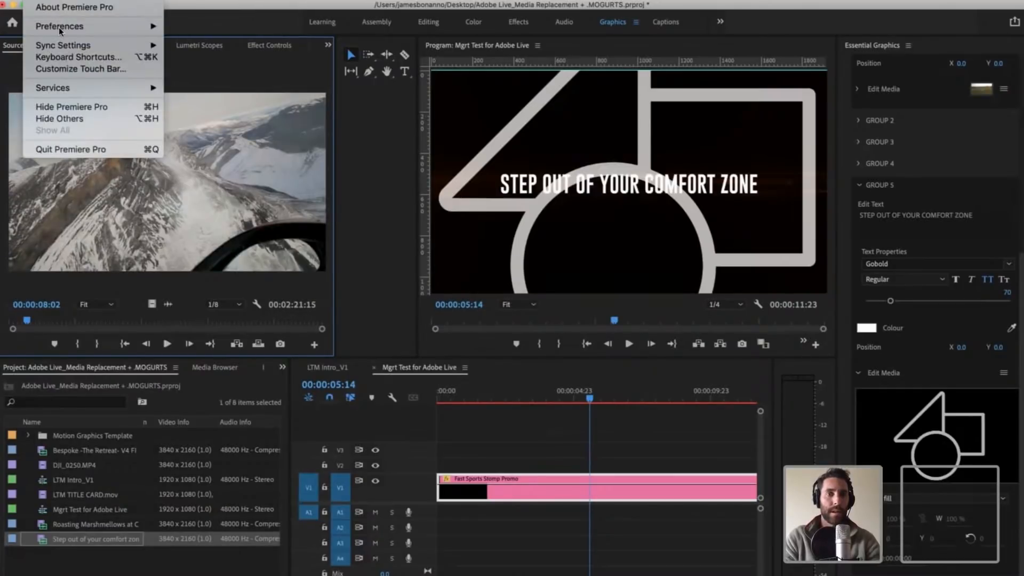
pyautogui.moveTo(59, 27)
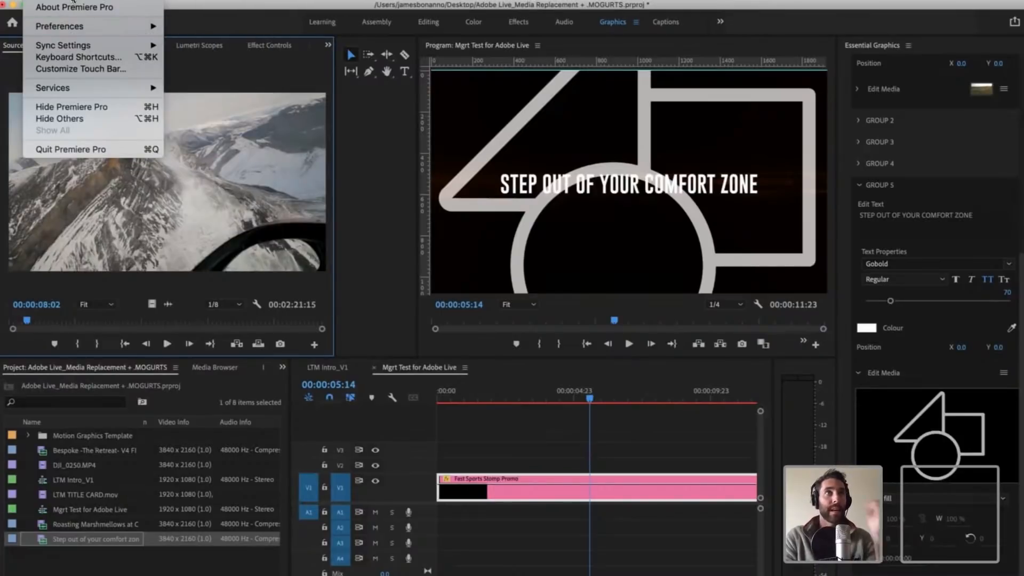
pyautogui.click(72, 2)
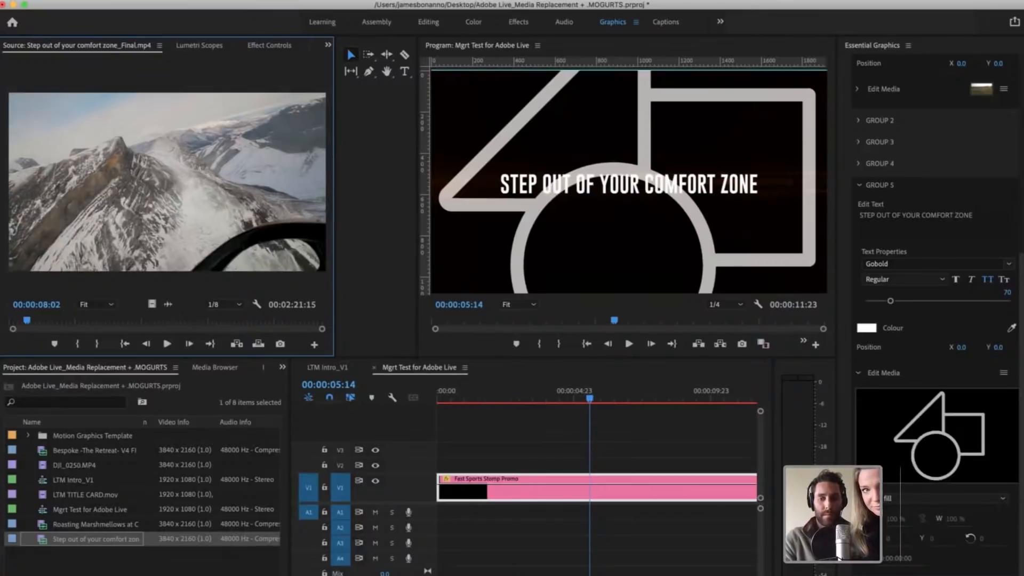
# Step: Switch to Zoom, bring back the floating meeting controls, and review the screen-sharing sound options and the microphone and speaker options
pyautogui.press('super+Tab')
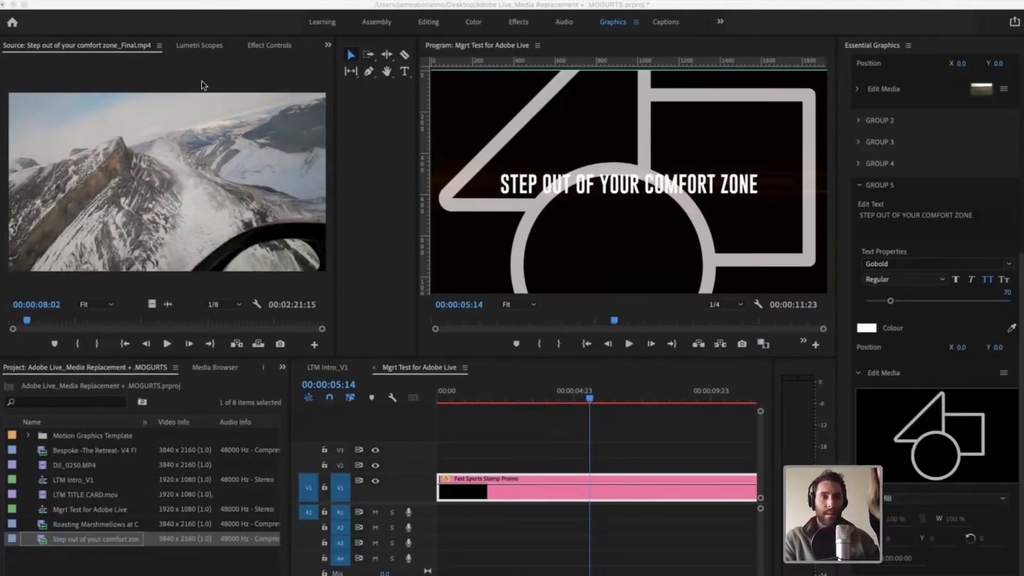
pyautogui.click(54, 1)
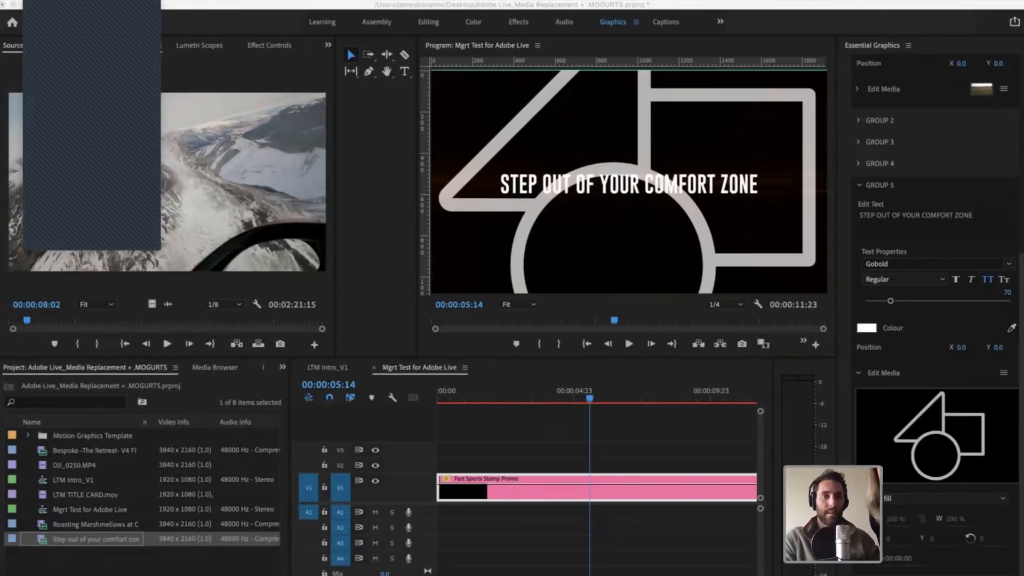
pyautogui.click(152, 47)
pyautogui.moveTo(412, 21)
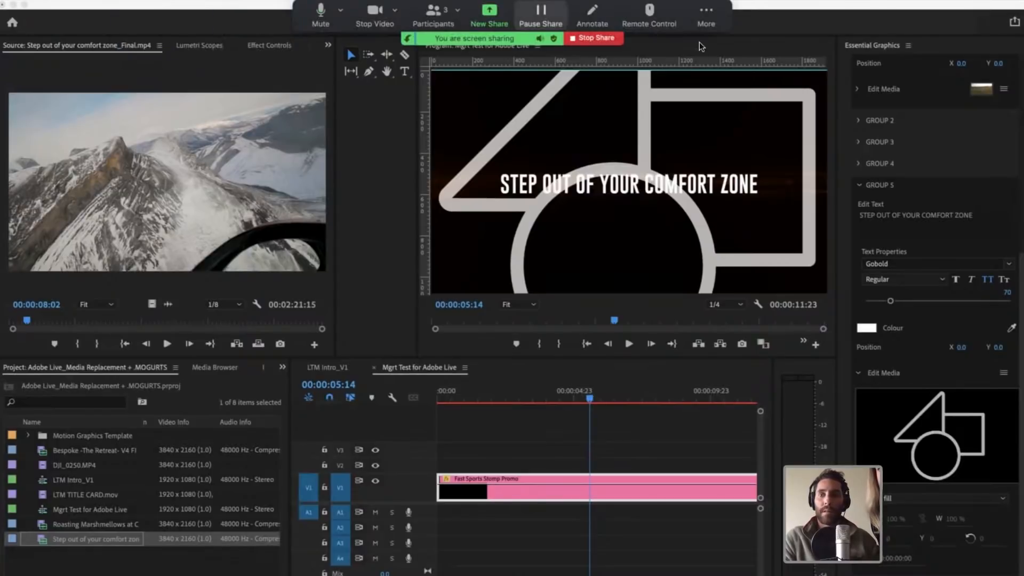
pyautogui.click(706, 15)
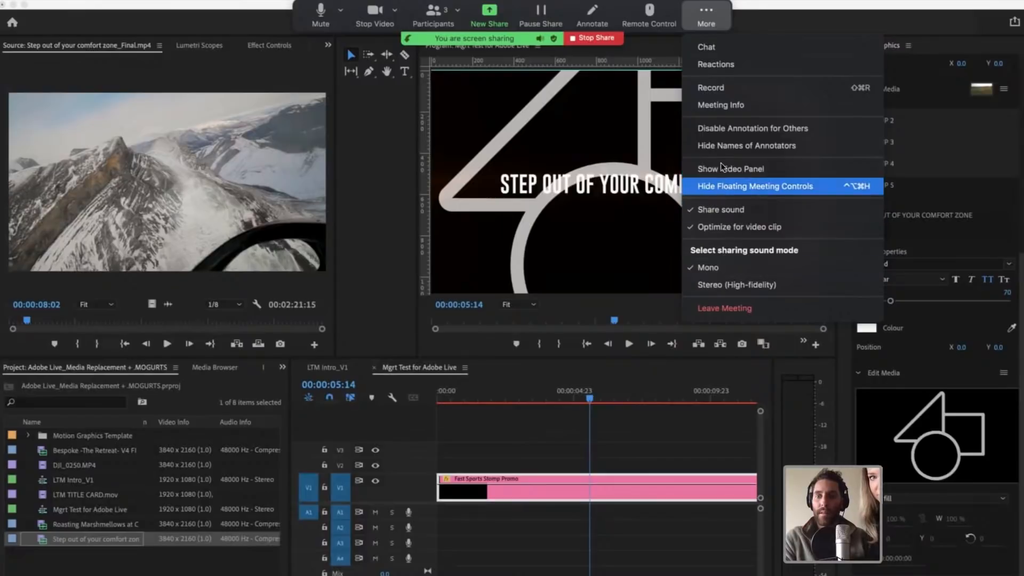
pyautogui.click(695, 12)
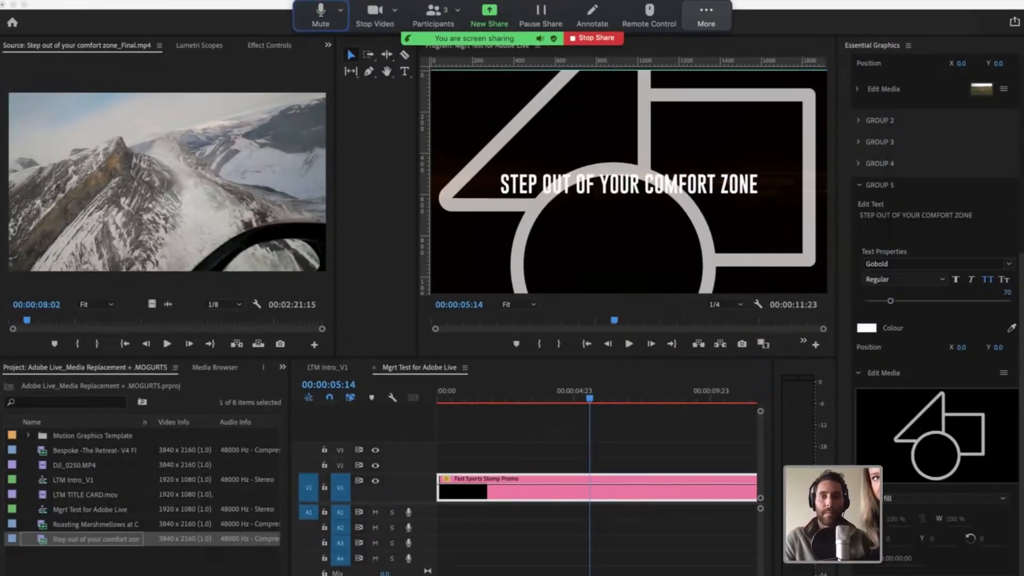
pyautogui.click(340, 10)
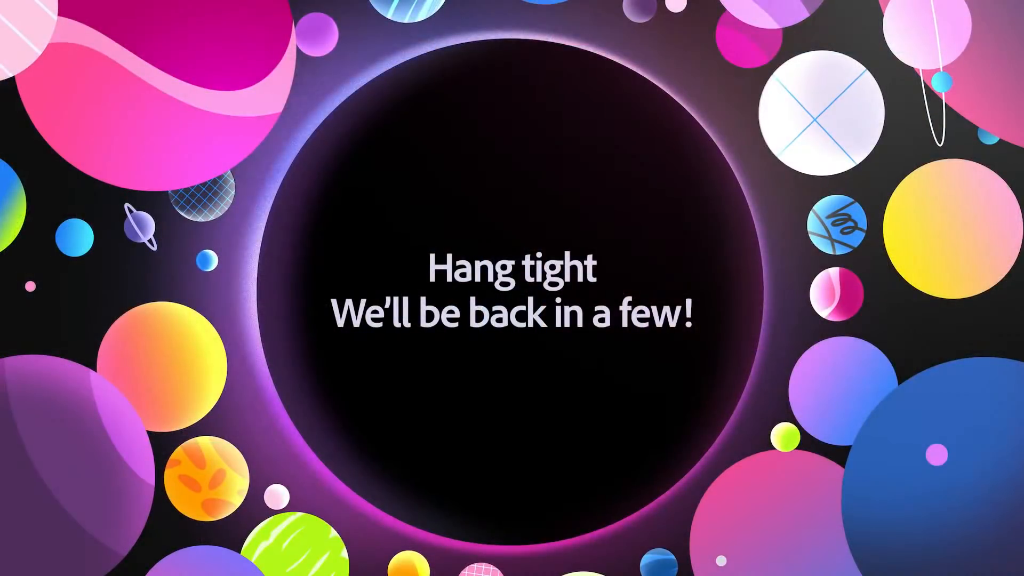
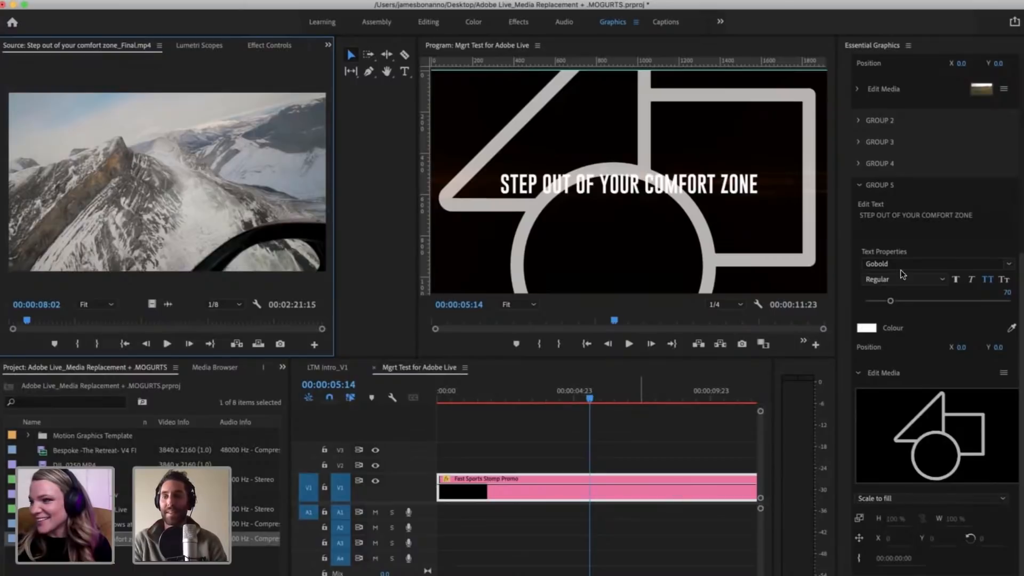
# Step: Split Group 5's text into two lines, "STEP OUT OF" and "YOUR COMFORT ZONE"
pyautogui.click(906, 216)
pyautogui.click(703, 415)
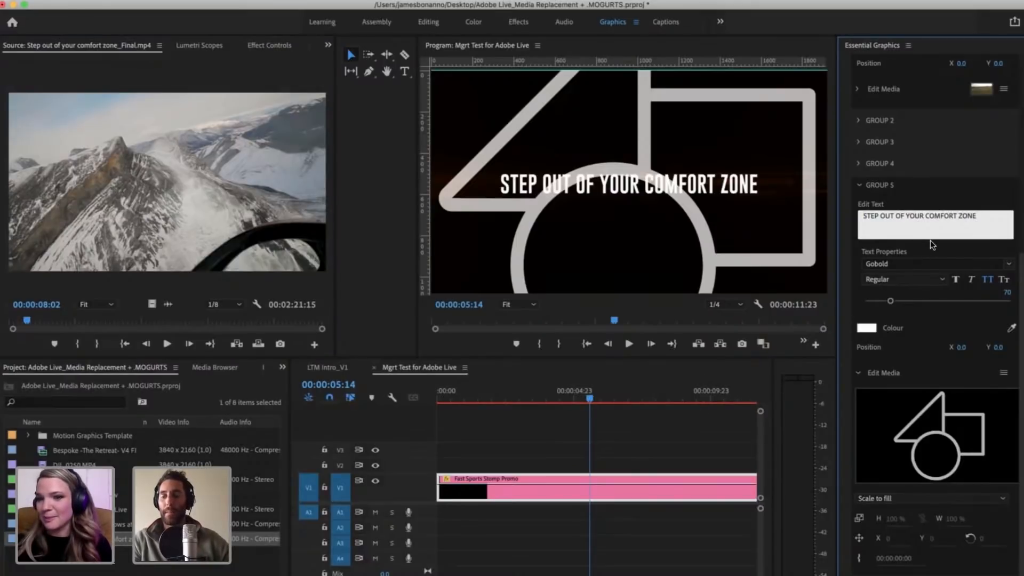
pyautogui.scroll(2, 930, 240)
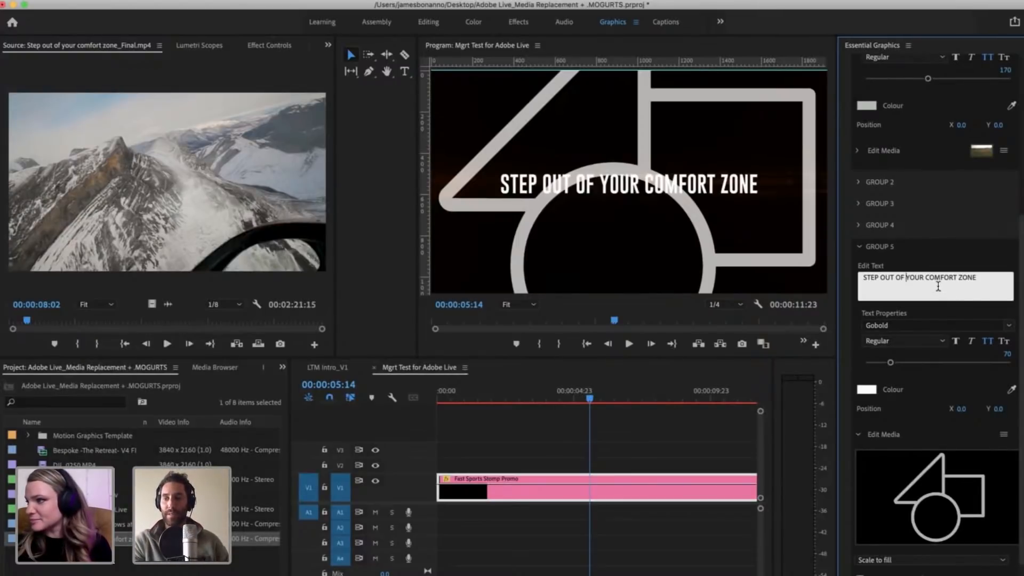
pyautogui.press('Return')
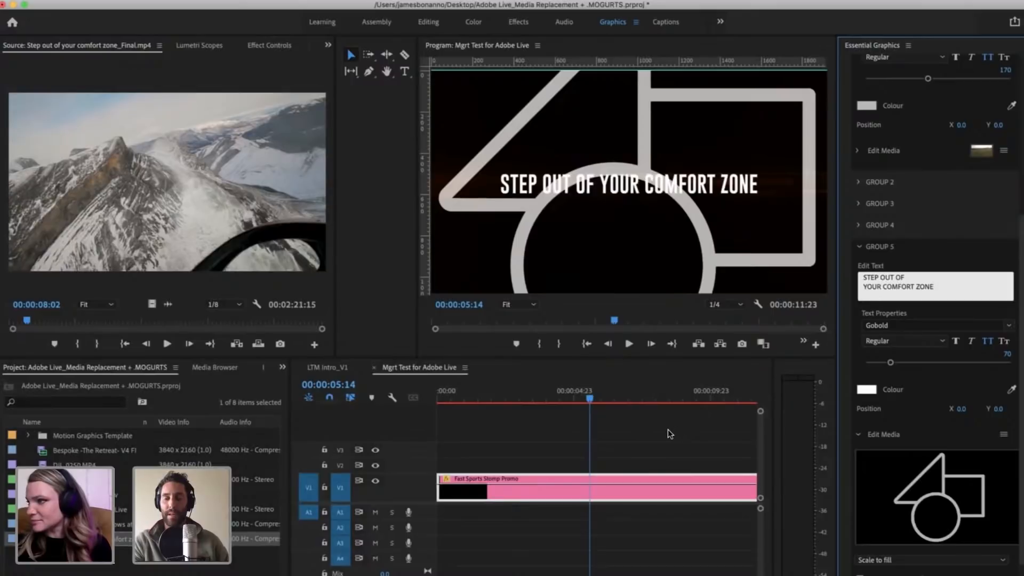
pyautogui.click(659, 440)
# Step: Set the font size of Group 5's text in the Fast Sports Stomp Promo clip to 90
pyautogui.click(598, 498)
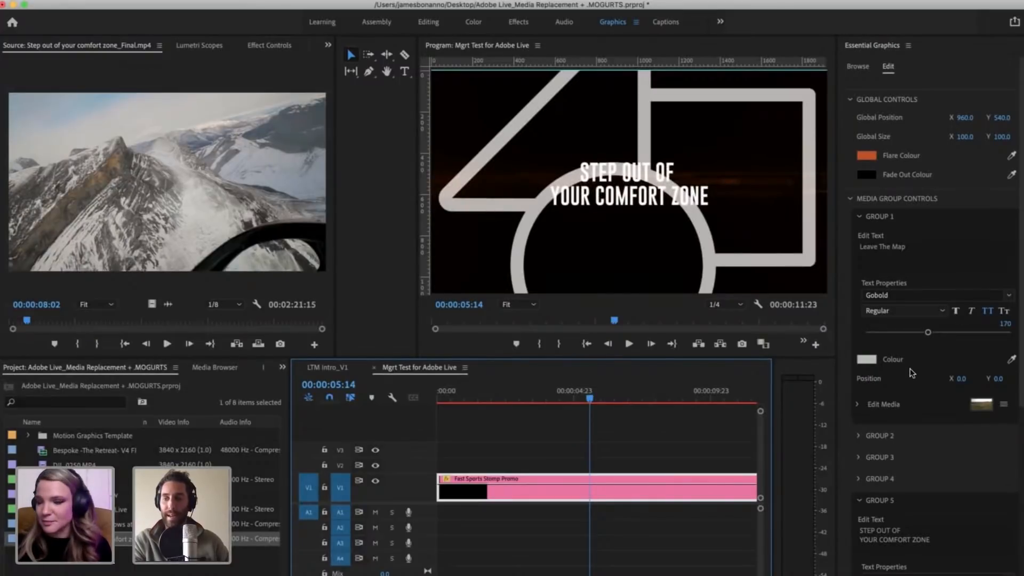
pyautogui.scroll(-3, 938, 469)
pyautogui.click(936, 473)
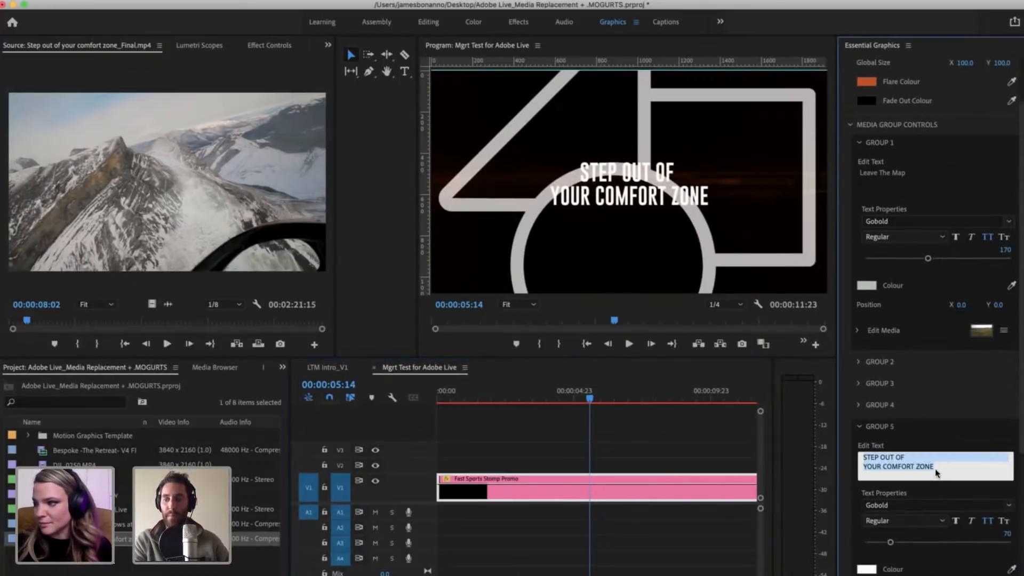
pyautogui.click(936, 471)
pyautogui.scroll(-1, 936, 471)
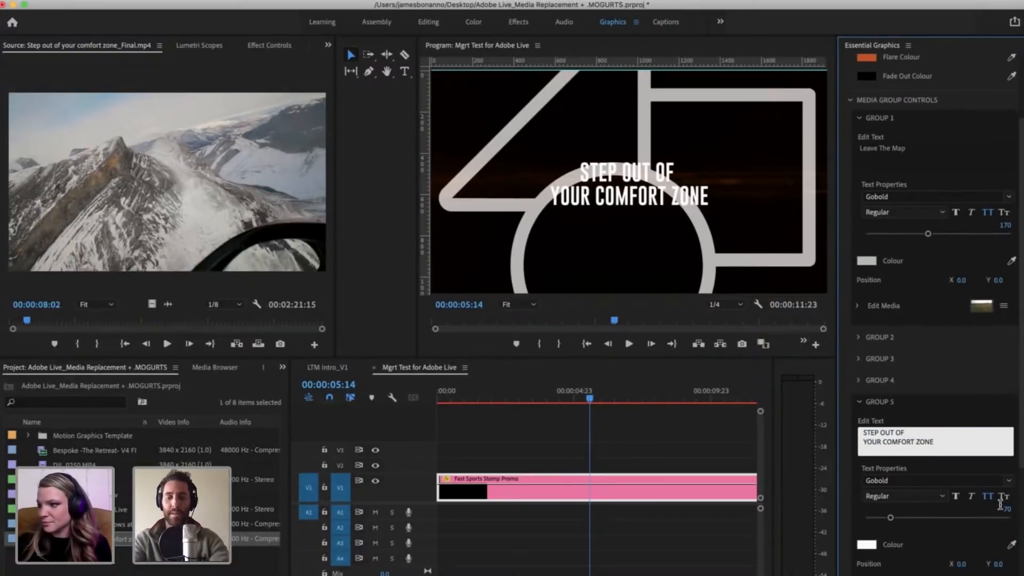
pyautogui.press('Tab')
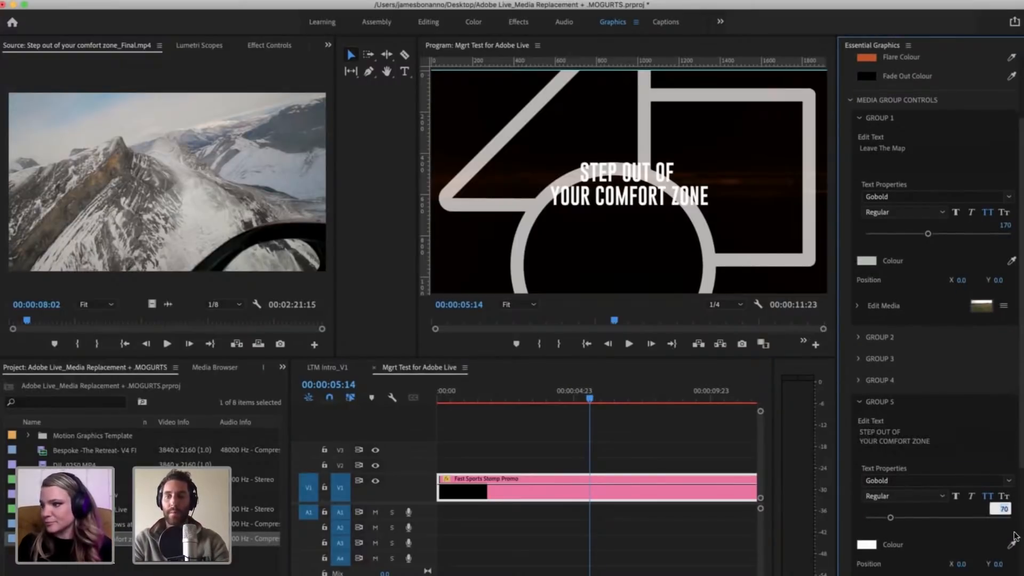
pyautogui.write('90')
pyautogui.press('Return')
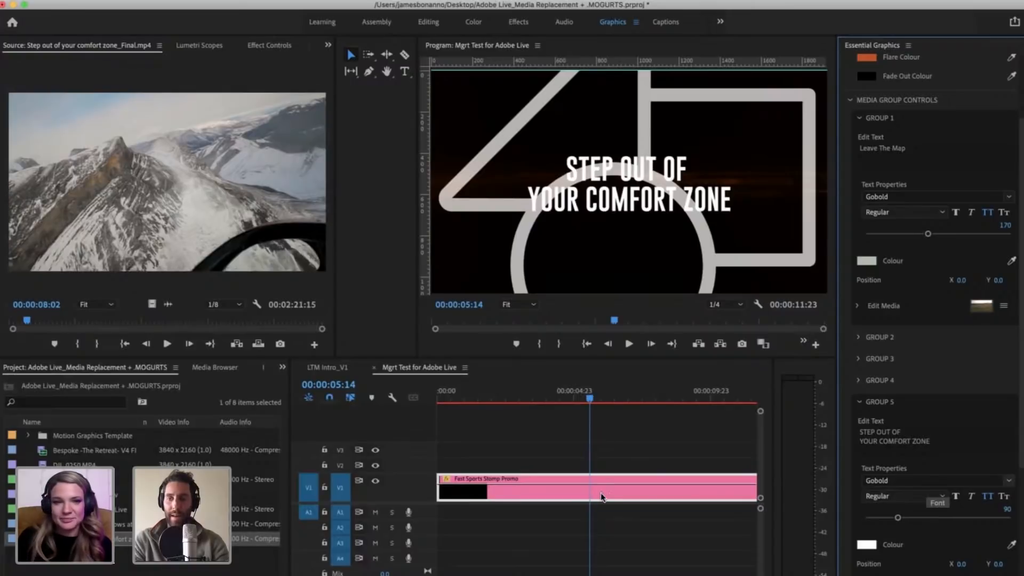
pyautogui.click(629, 464)
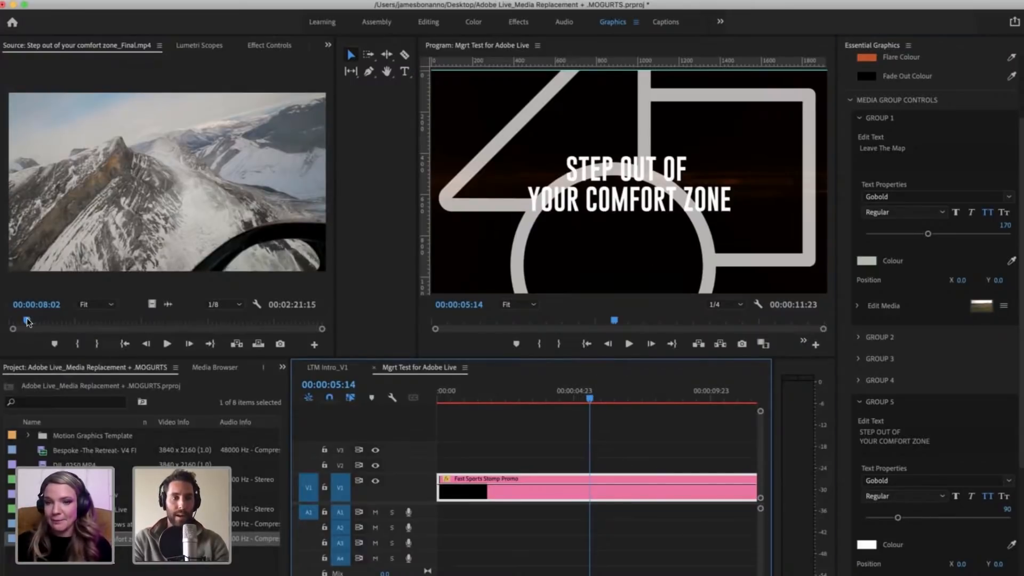
# Step: Mark In at 00:00:36:04 and Out at 00:00:39:06 in the source clip Step out of your comfort zone_Final.mp4
pyautogui.moveTo(25, 321); pyautogui.dragTo(31, 320)
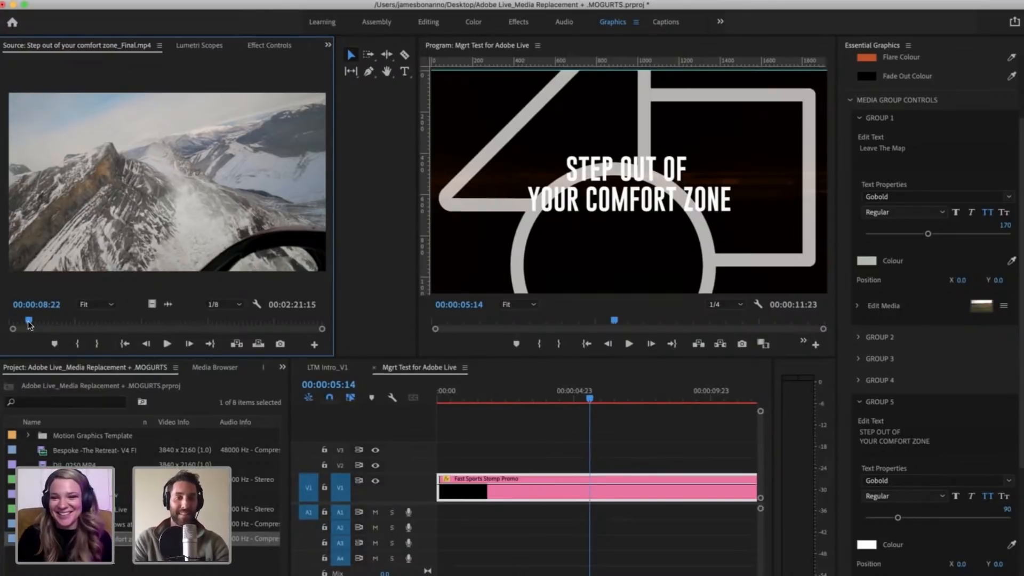
pyautogui.moveTo(28, 322); pyautogui.dragTo(88, 320)
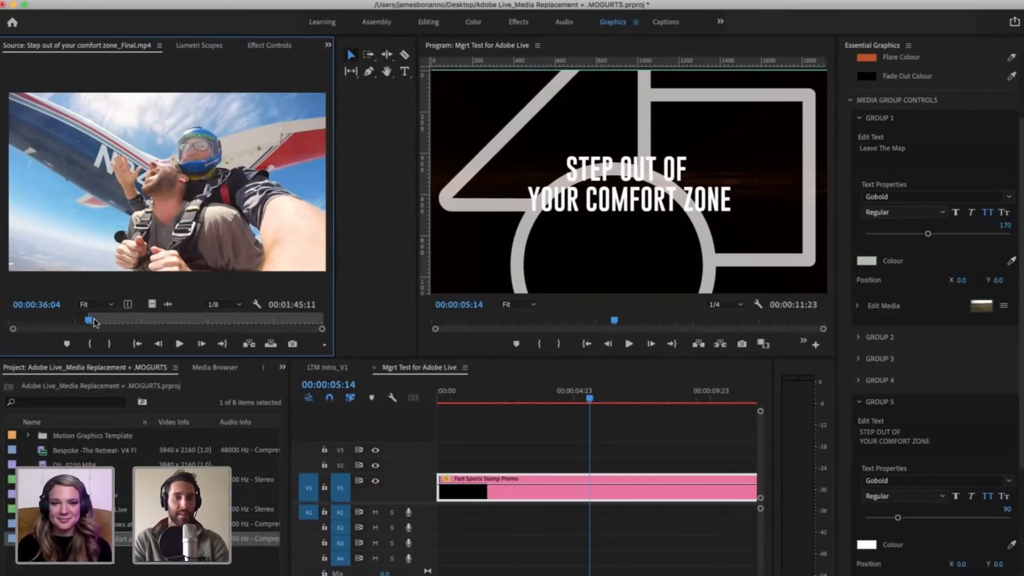
pyautogui.moveTo(94, 322); pyautogui.dragTo(95, 320)
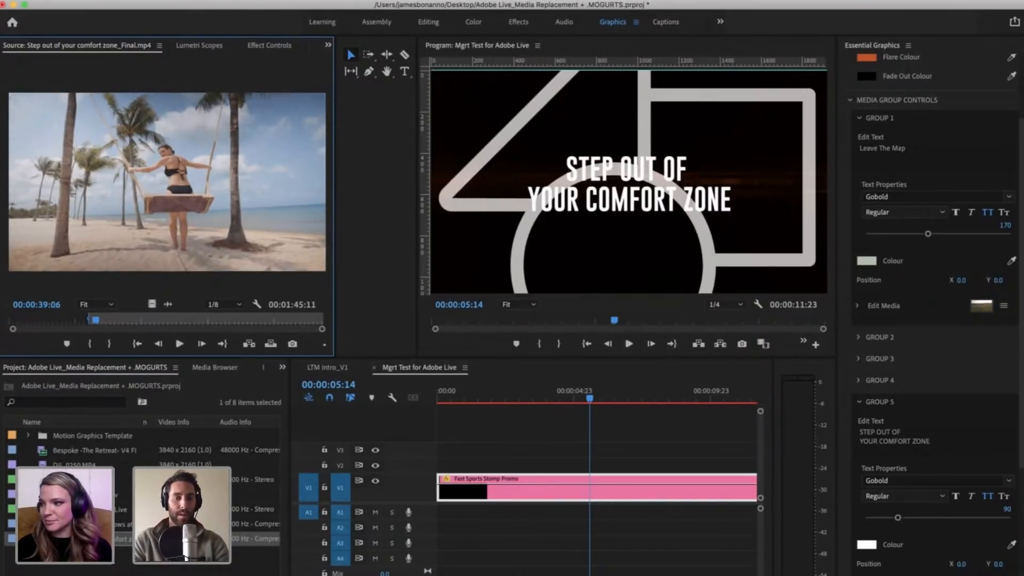
pyautogui.press('o')
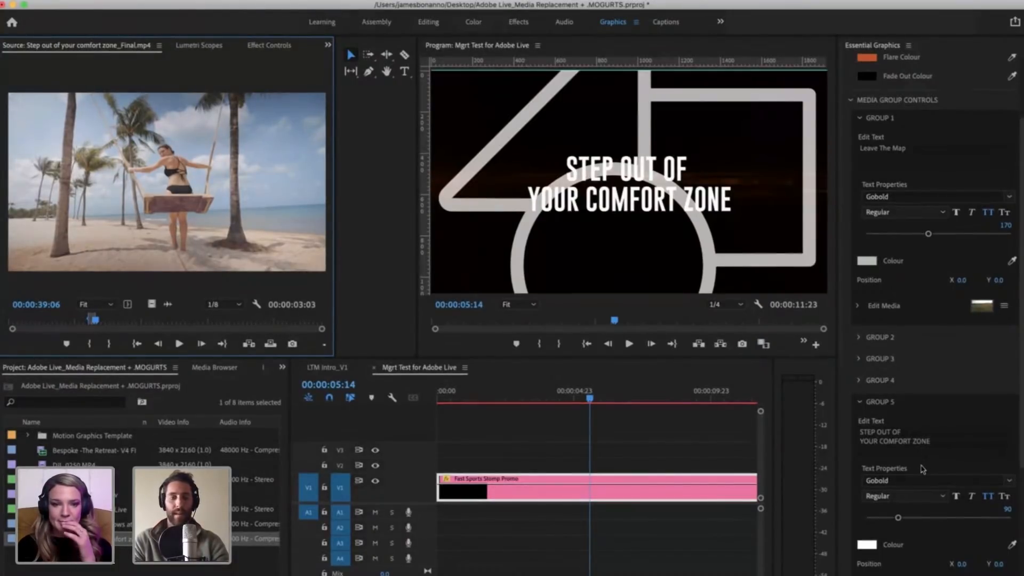
# Step: Replace Group 5's media with the marked range of Step out of your comfort zone_Final.mp4
pyautogui.click(251, 539)
pyautogui.scroll(-5, 933, 470)
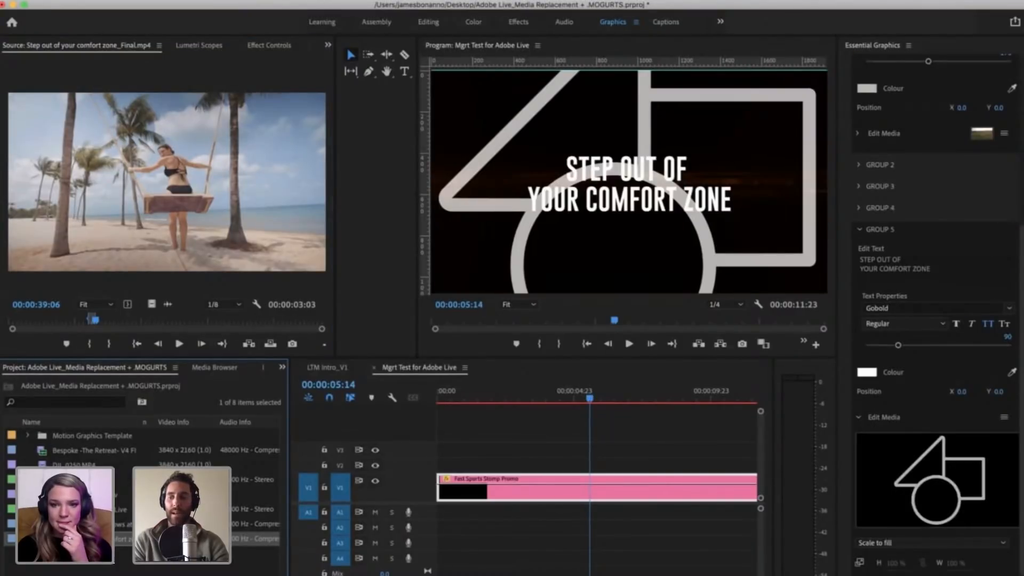
pyautogui.moveTo(251, 539); pyautogui.dragTo(933, 490)
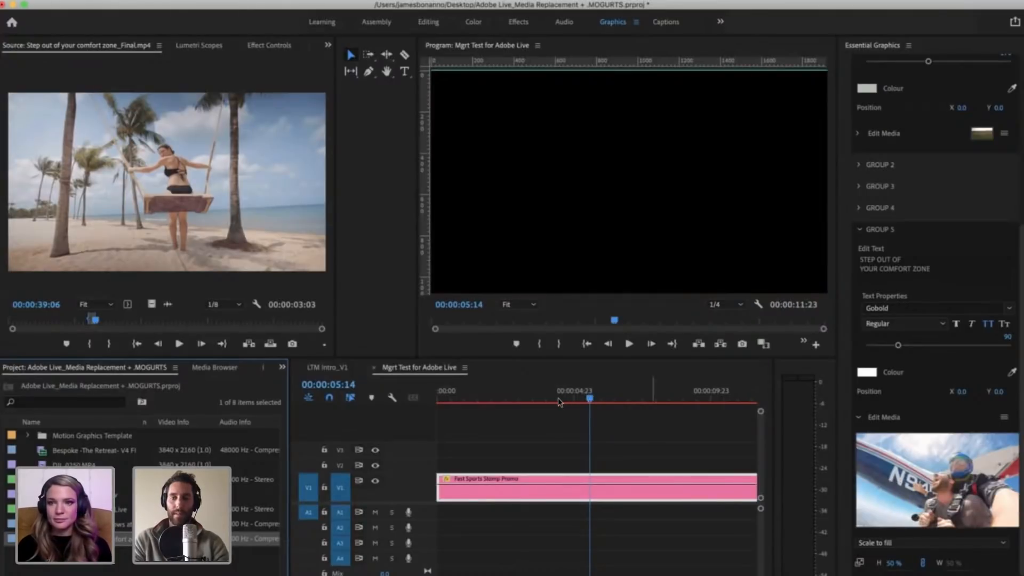
pyautogui.click(608, 435)
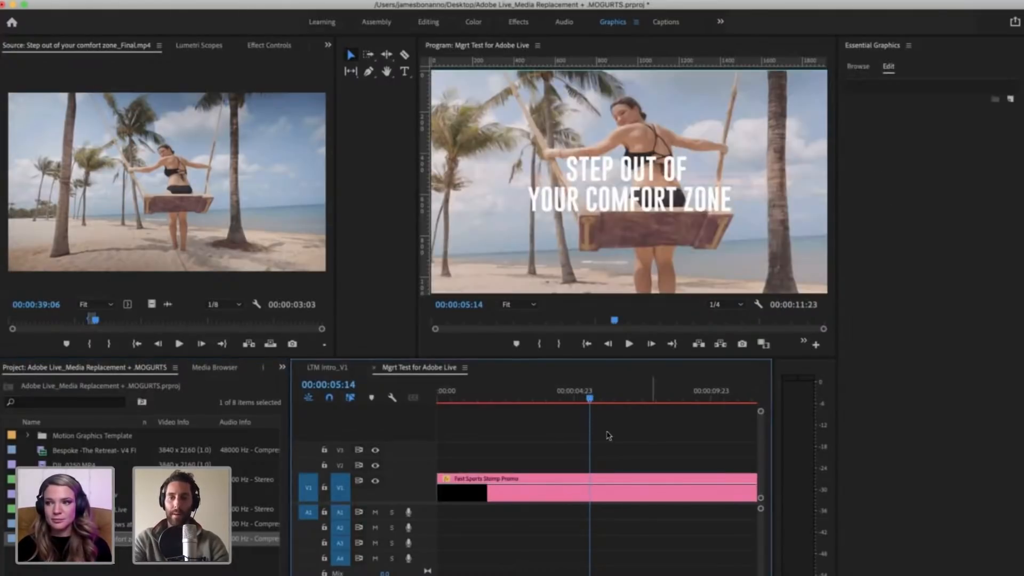
# Step: Play and scrub the promo on the timeline between about 3 and 6 seconds to check the Group 5 section
pyautogui.press('super+z')
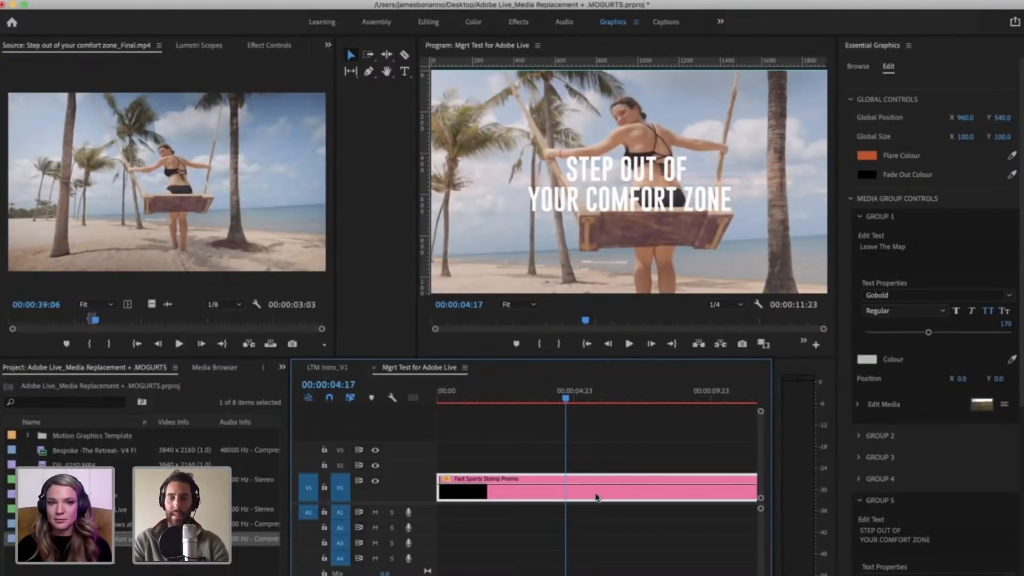
pyautogui.click(610, 514)
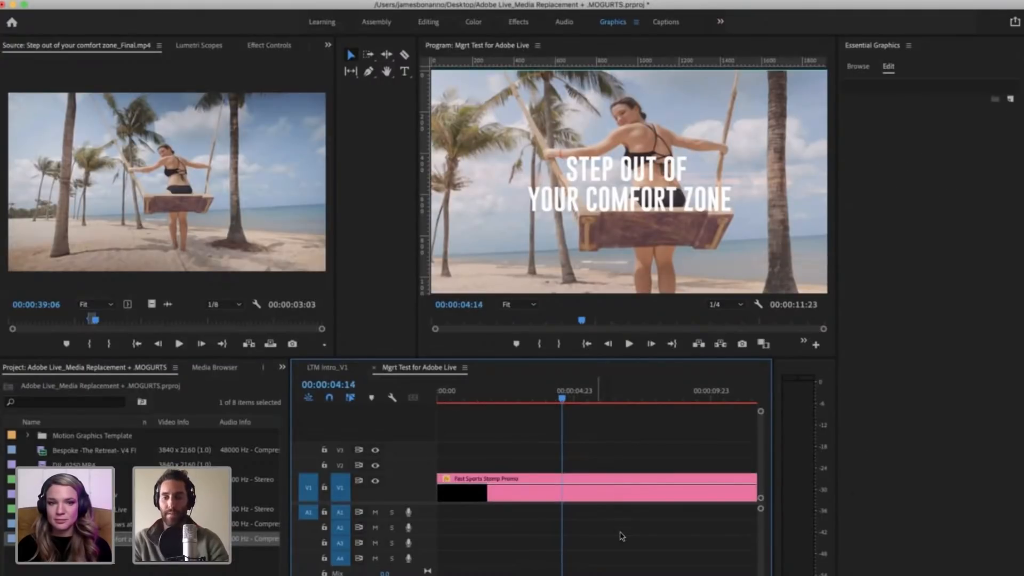
pyautogui.press('super+z')
pyautogui.click(673, 428)
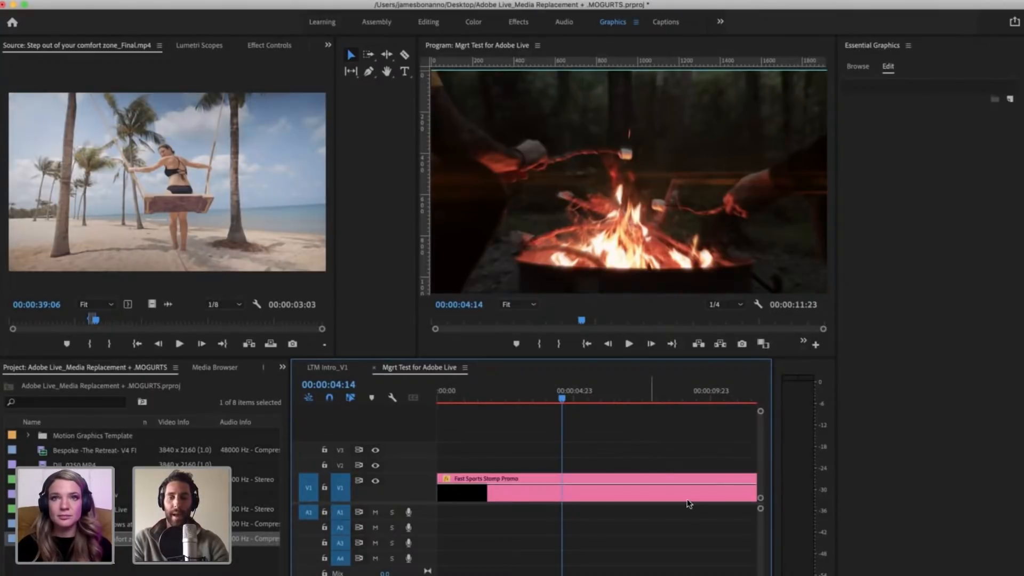
pyautogui.press('space')
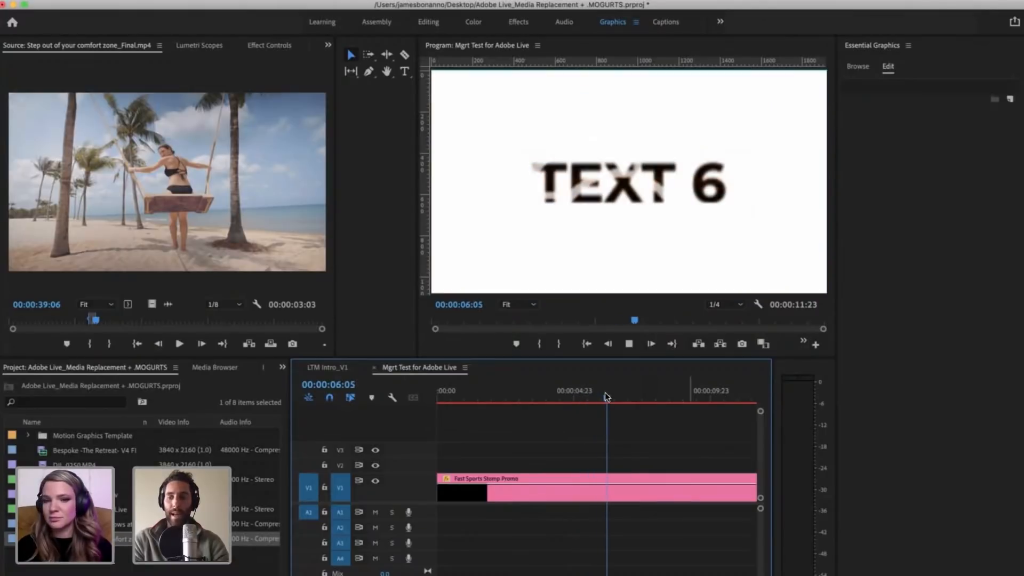
pyautogui.moveTo(585, 395); pyautogui.dragTo(574, 398)
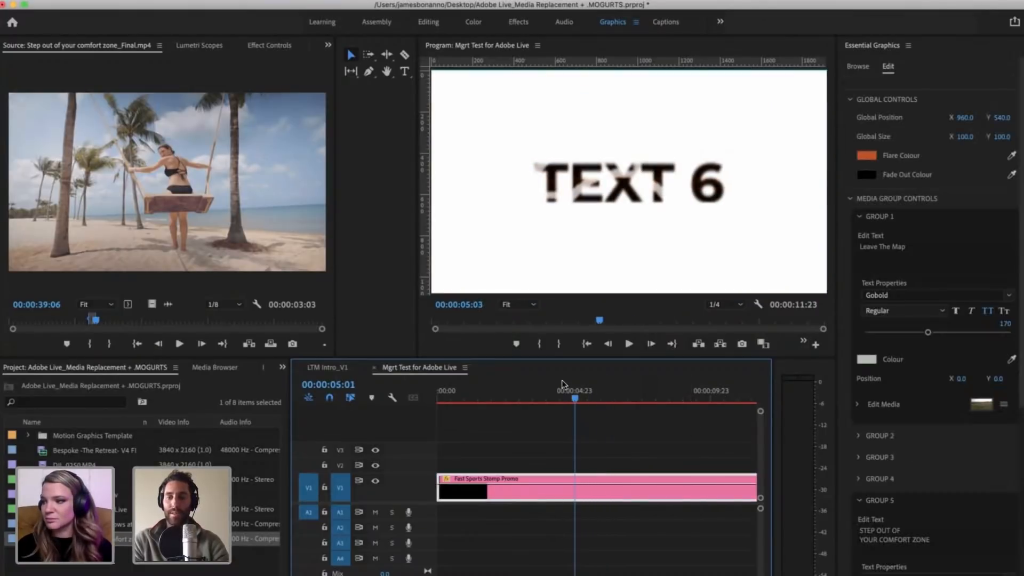
pyautogui.click(564, 400)
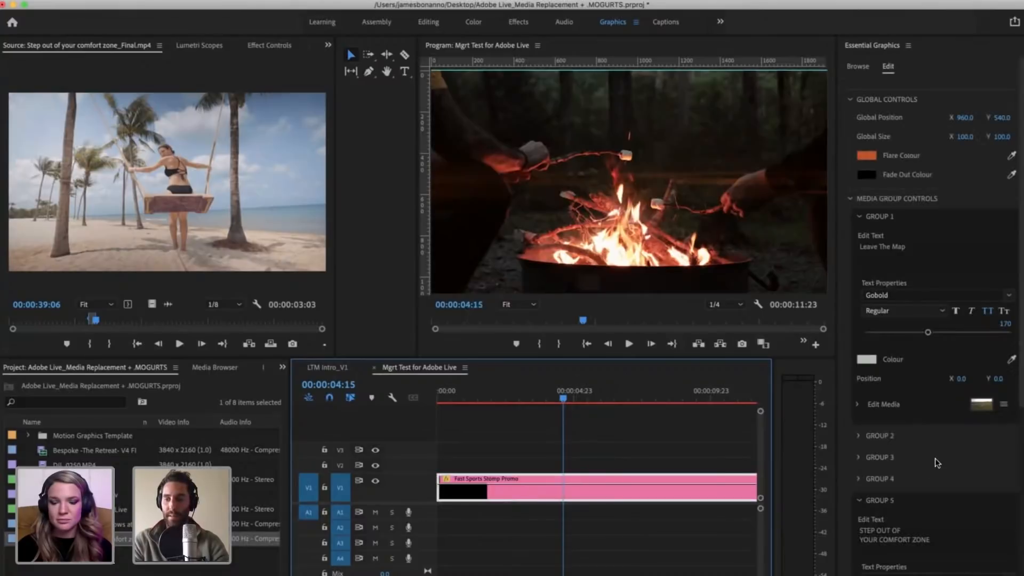
pyautogui.scroll(-3, 935, 497)
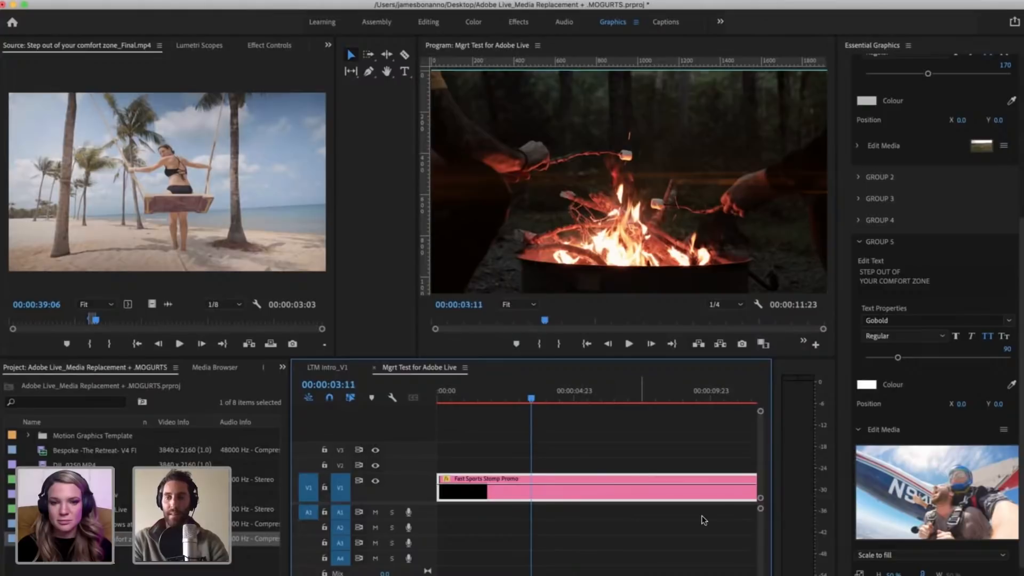
pyautogui.press('space')
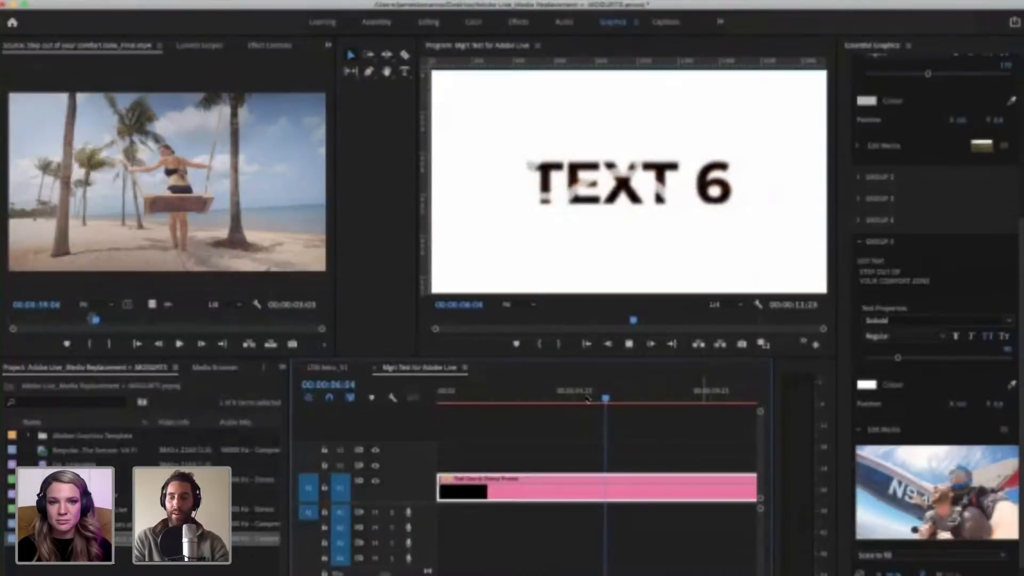
pyautogui.press('space')
pyautogui.moveTo(574, 395); pyautogui.dragTo(563, 393)
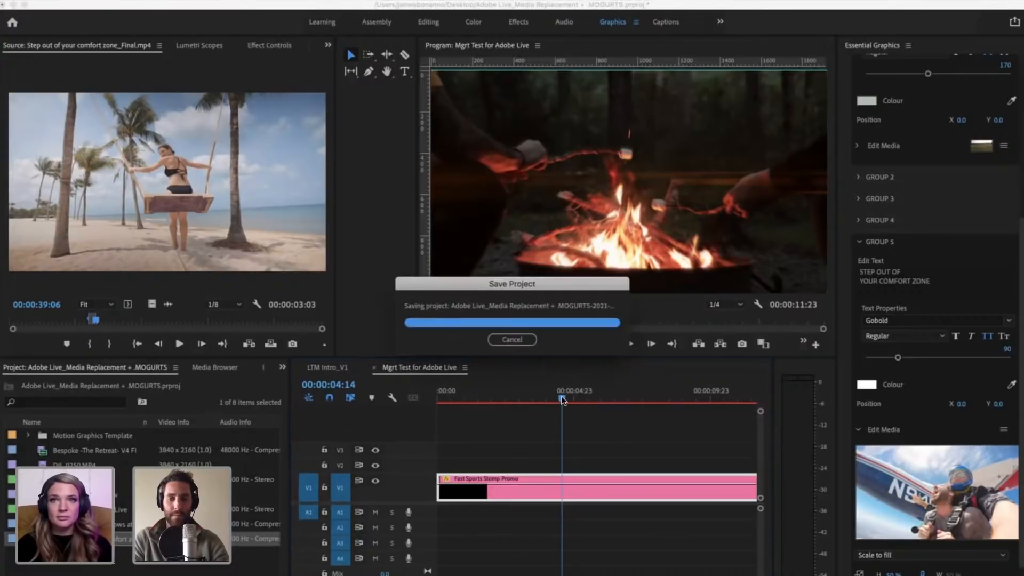
pyautogui.moveTo(561, 397); pyautogui.dragTo(553, 396)
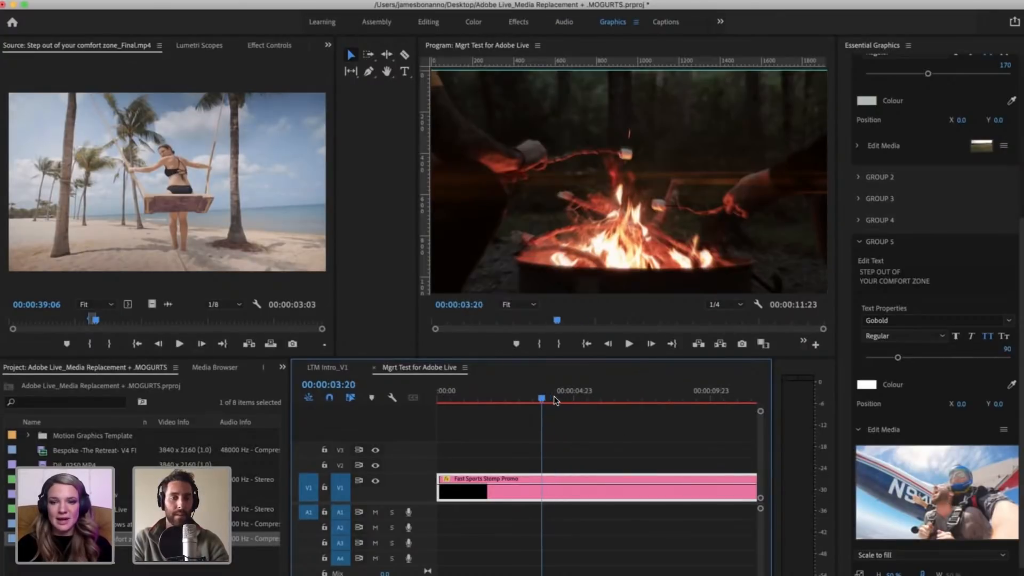
# Step: Shorten the marked range of the skydiving shot in the source clip by setting its Out point to 00:00:37:20
pyautogui.moveTo(96, 320); pyautogui.dragTo(83, 319)
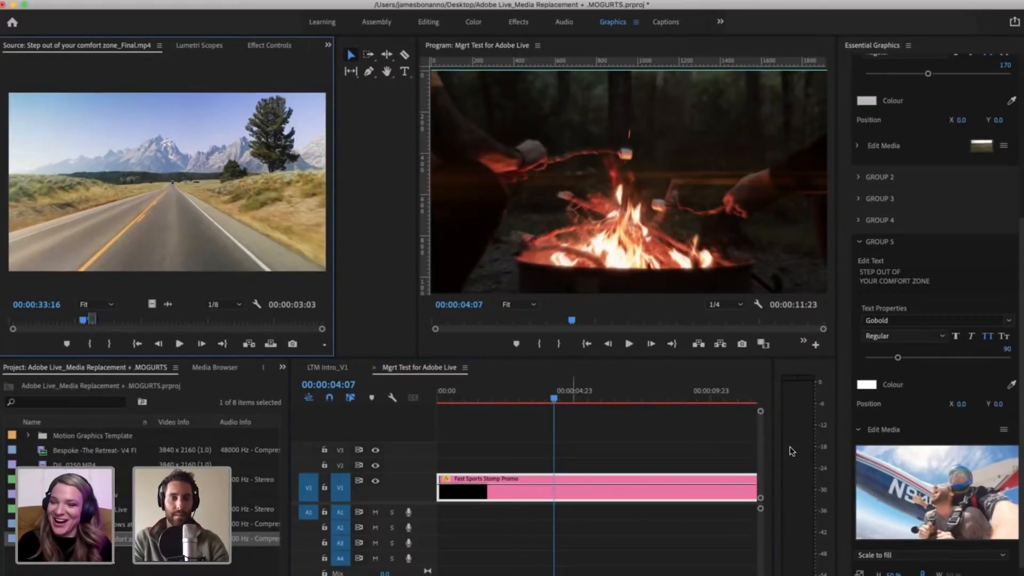
pyautogui.moveTo(84, 326); pyautogui.dragTo(90, 322)
pyautogui.hotkey('shift', 'i')
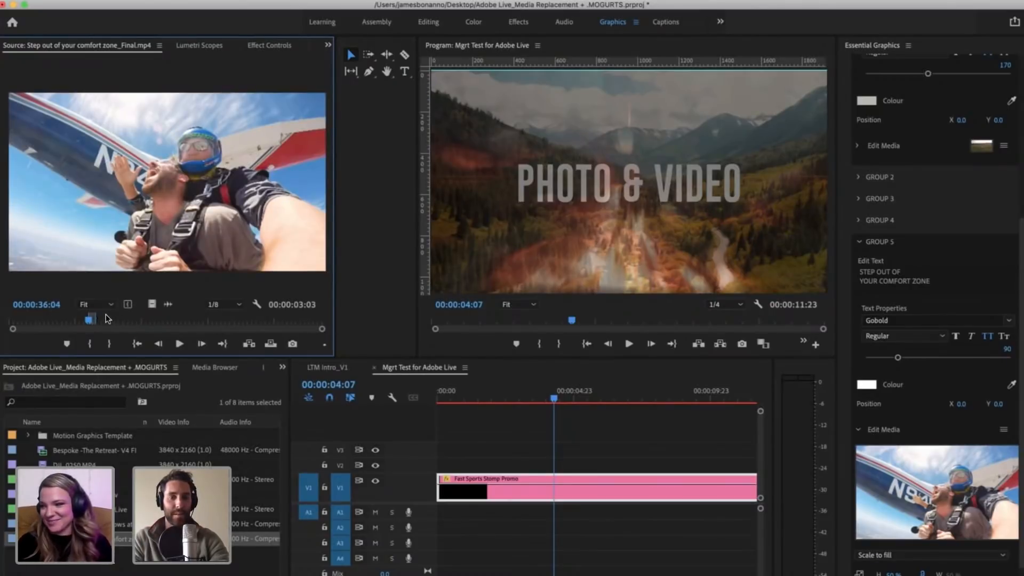
pyautogui.press('space')
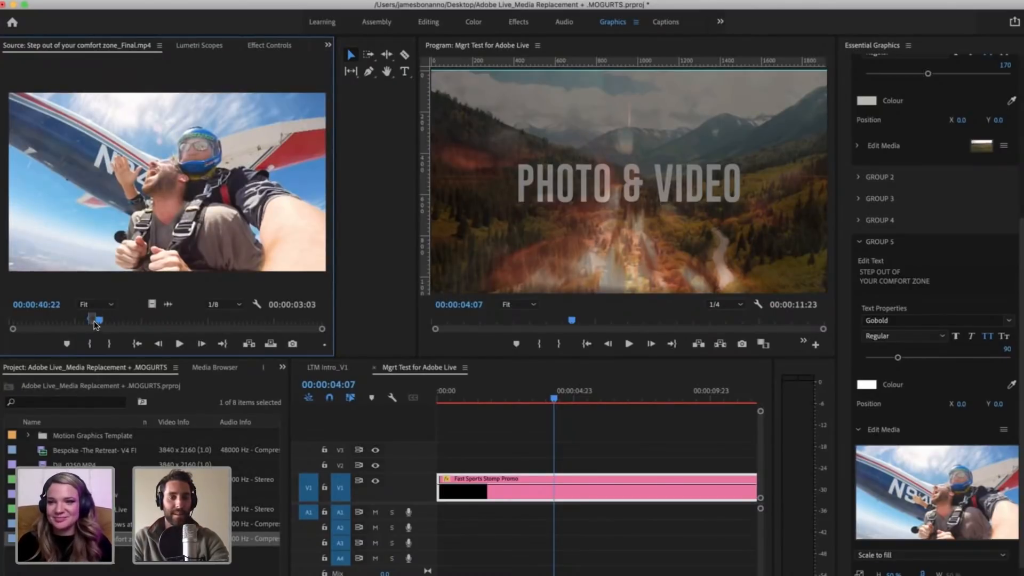
pyautogui.hotkey('shift', 'Left')
pyautogui.hotkey('shift', 'Left')
pyautogui.hotkey('shift', 'Left')
pyautogui.hotkey('shift', 'Left')
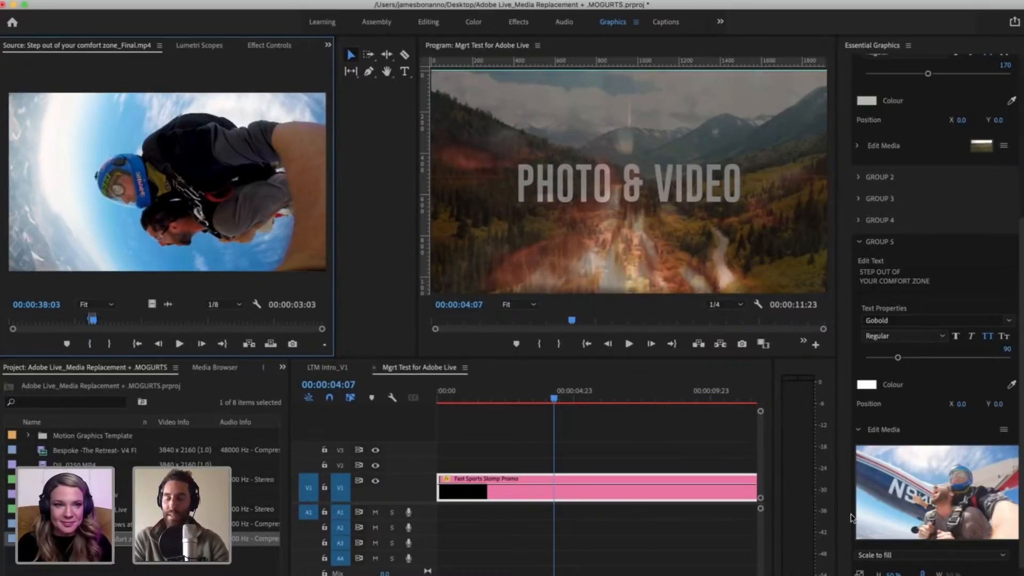
pyautogui.press('o')
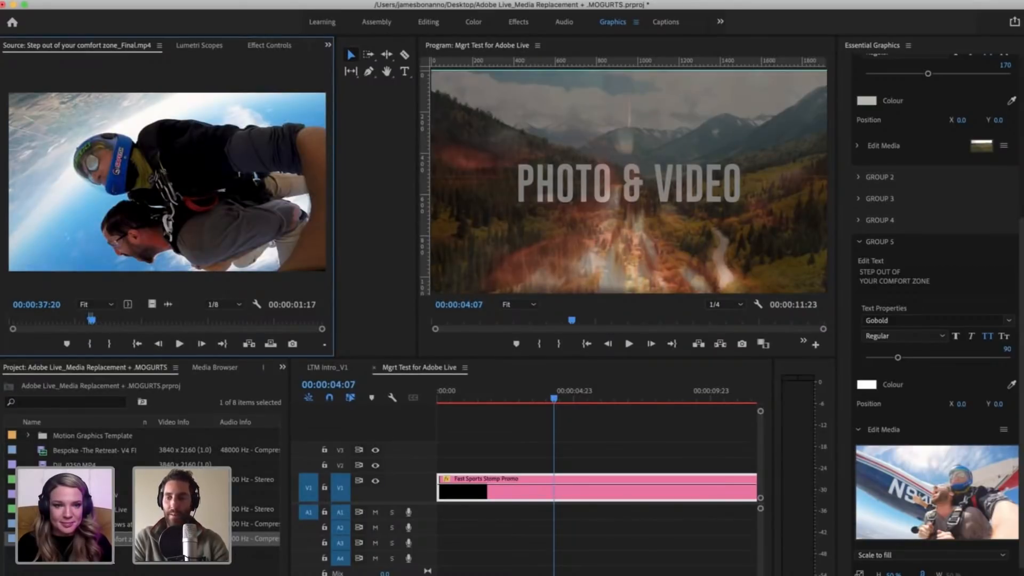
# Step: Replace Group 5's media with the shortened source range and play the promo from about 00:00:03:14
pyautogui.moveTo(123, 538); pyautogui.dragTo(960, 410)
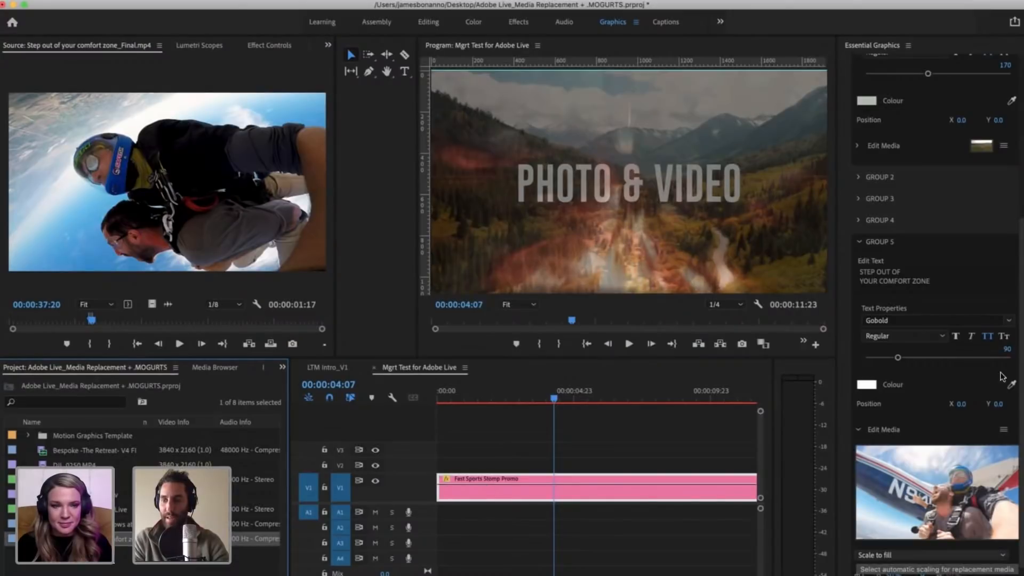
pyautogui.scroll(-3, 1002, 365)
pyautogui.click(1004, 350)
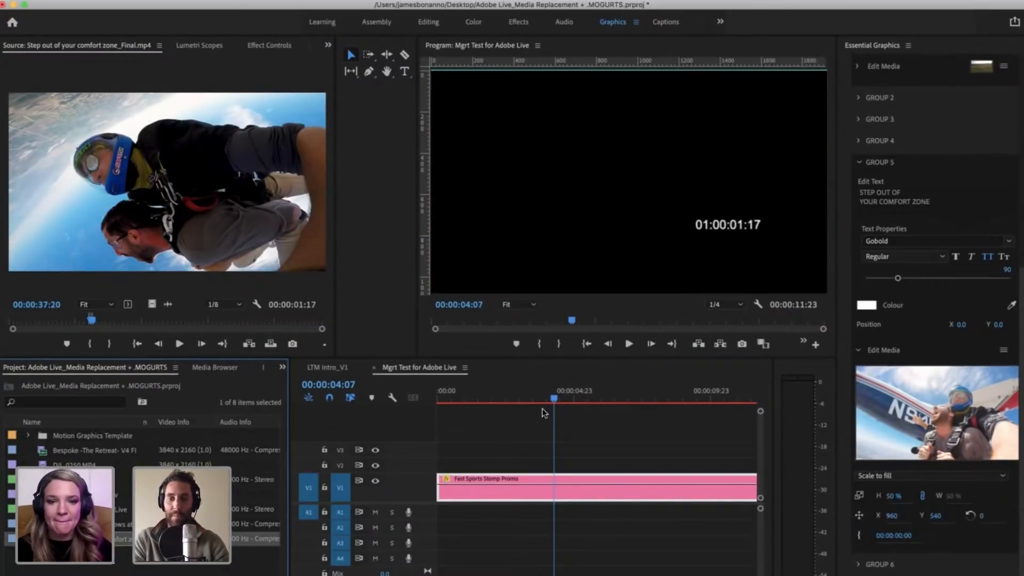
pyautogui.click(528, 388)
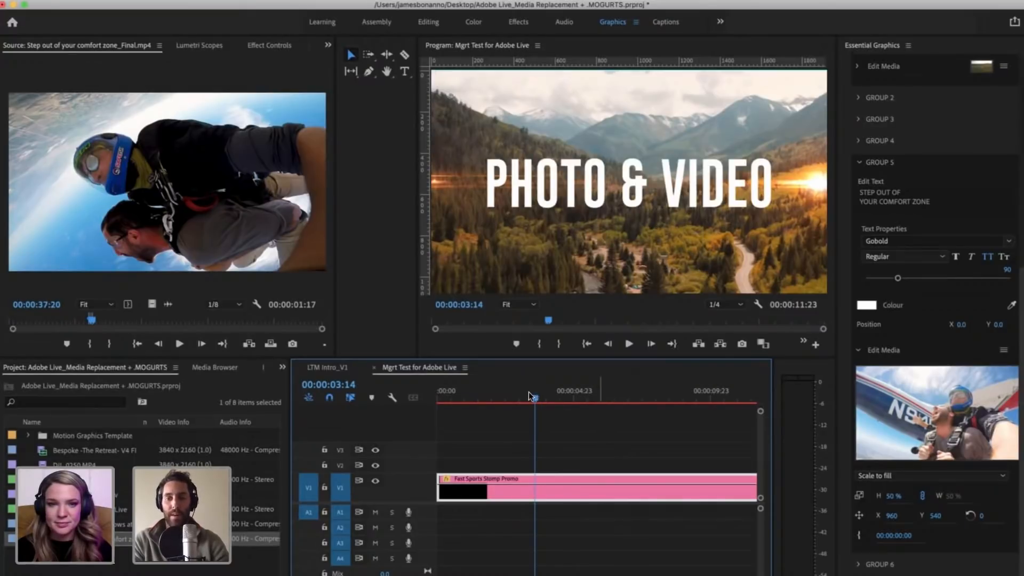
pyautogui.press('space')
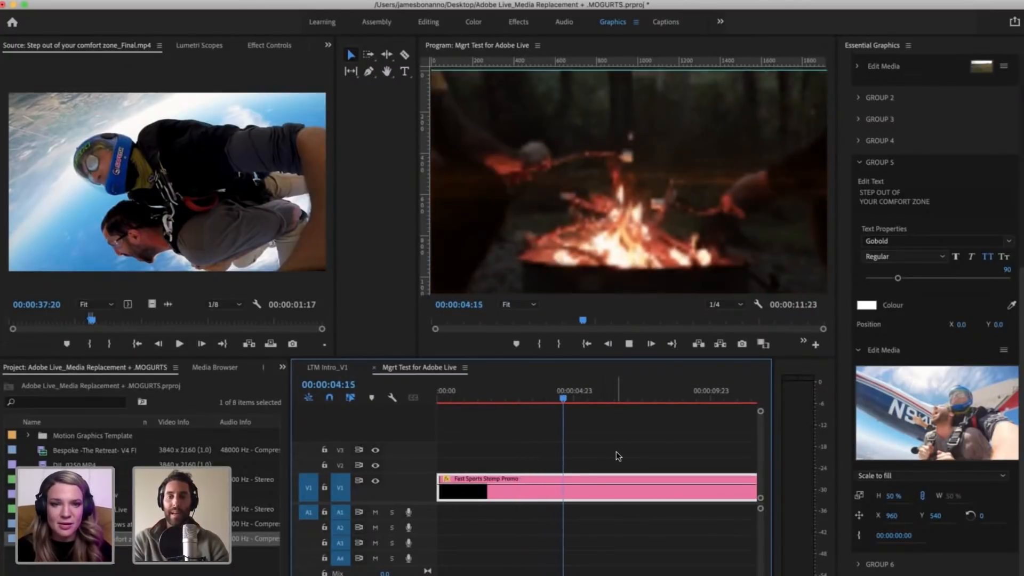
# Step: Stop the promo playback and return the timeline playhead to 00:00:03:14 with the promo clip selected
pyautogui.press('space')
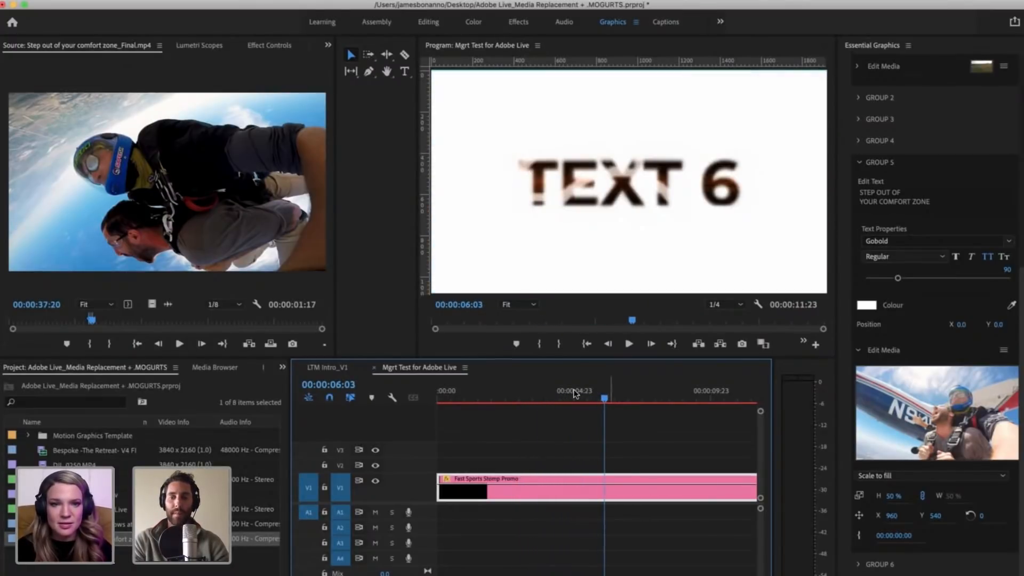
pyautogui.moveTo(573, 390); pyautogui.dragTo(535, 389)
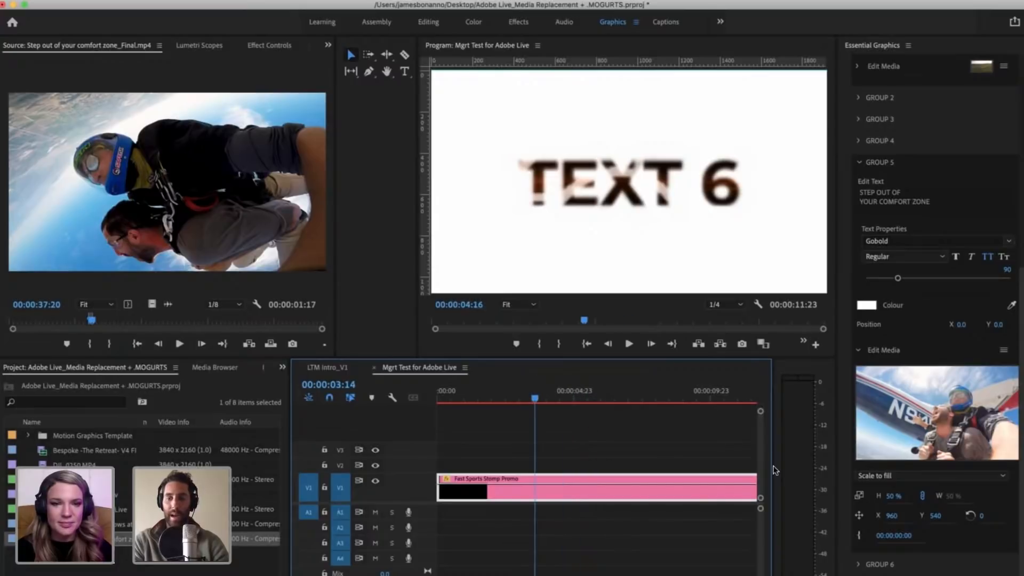
pyautogui.click(583, 469)
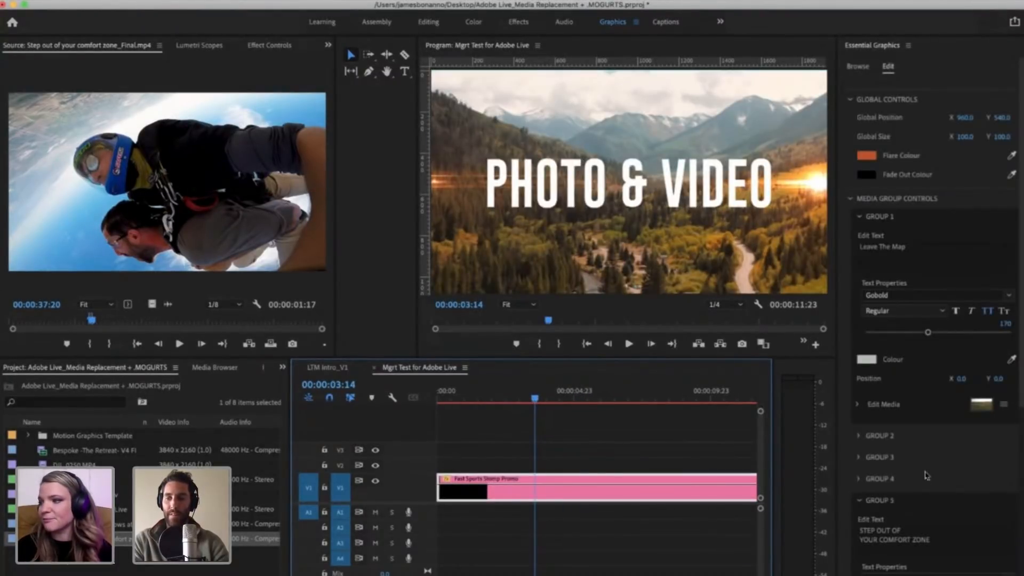
# Step: Expand the promo's Group 6 settings and leave the Group 5 settings open as well
pyautogui.scroll(-5, 864, 376)
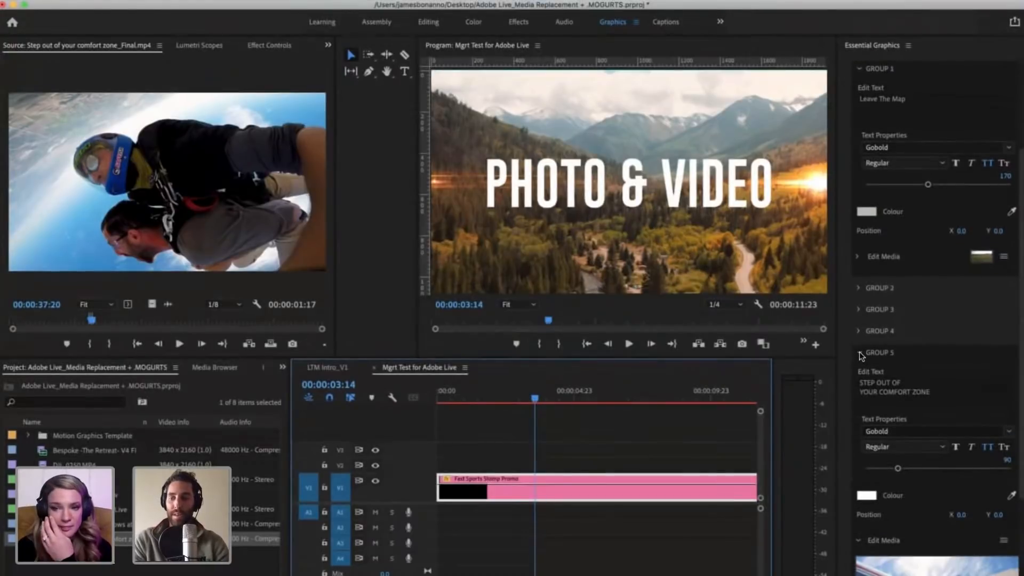
pyautogui.click(859, 352)
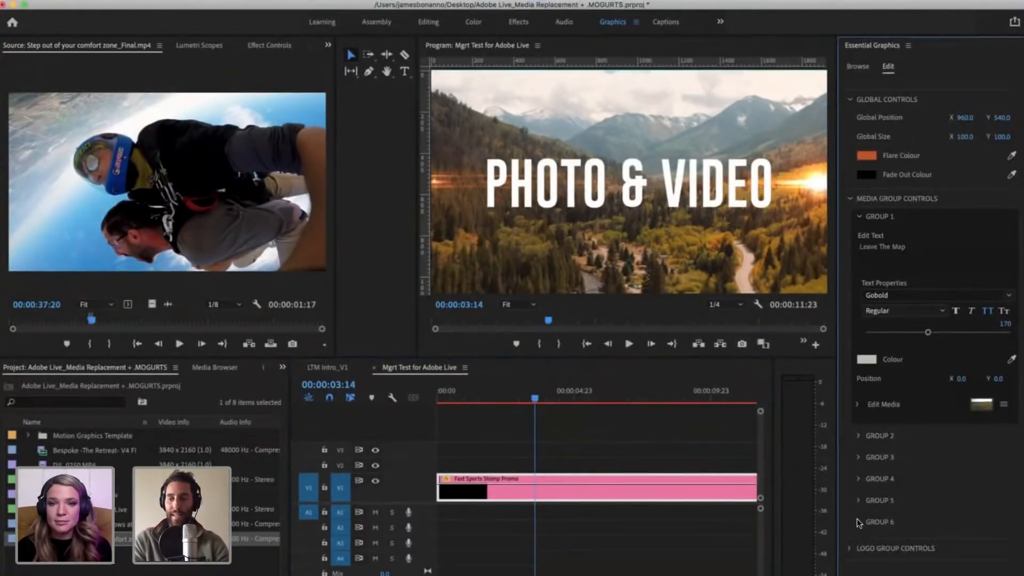
pyautogui.click(906, 522)
pyautogui.scroll(-5, 906, 471)
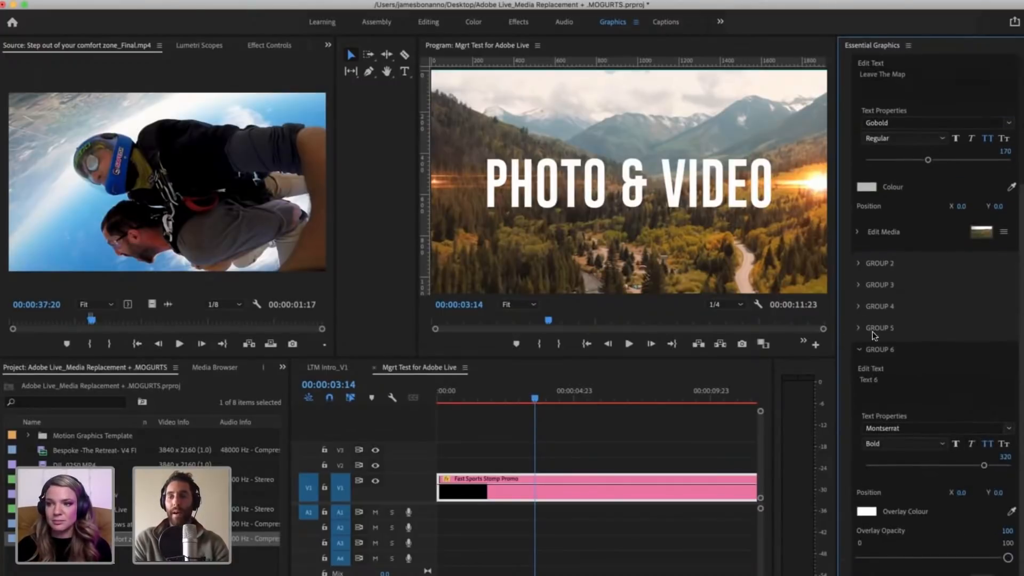
pyautogui.click(899, 328)
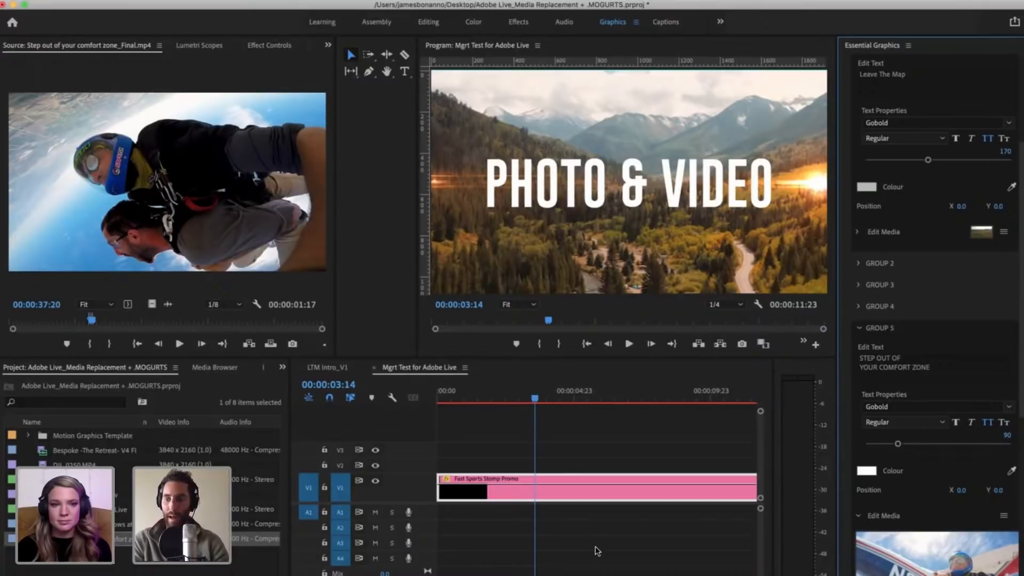
# Step: Check the replacement options for Group 5's media and look through the Group 5 and Group 6 settings
pyautogui.click(257, 557)
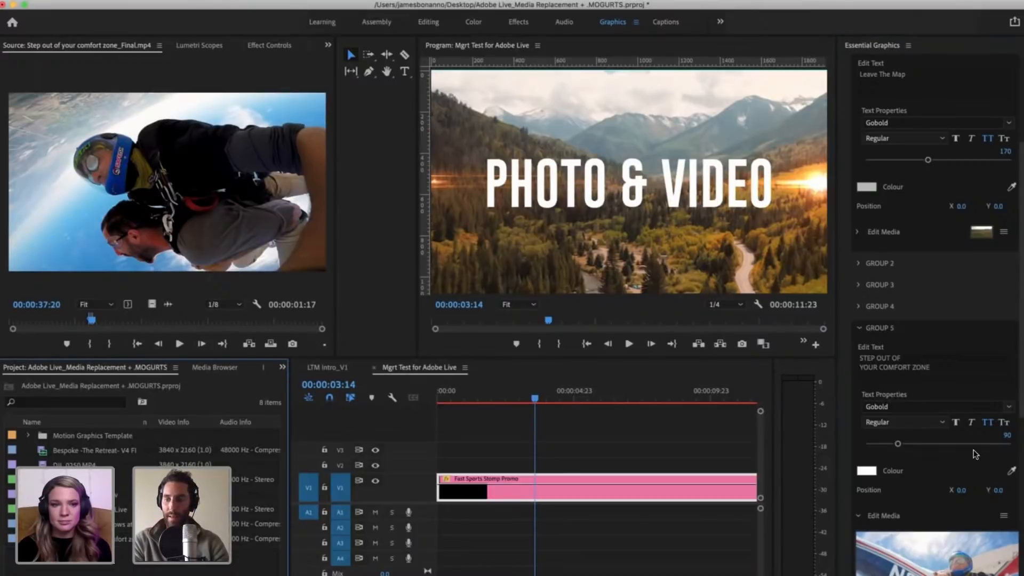
pyautogui.scroll(-3, 1006, 430)
pyautogui.click(1003, 430)
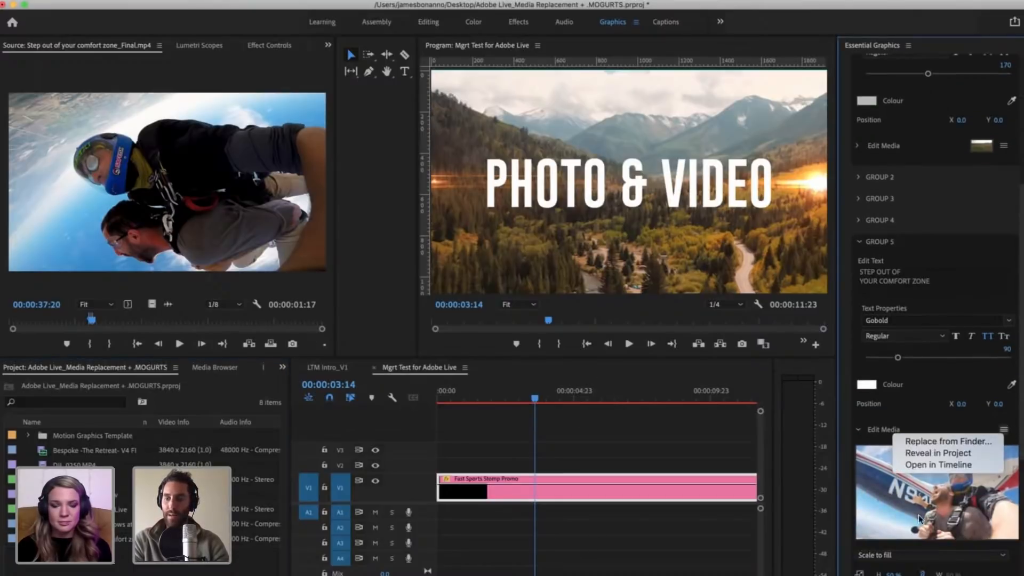
pyautogui.click(907, 436)
pyautogui.scroll(-7, 874, 479)
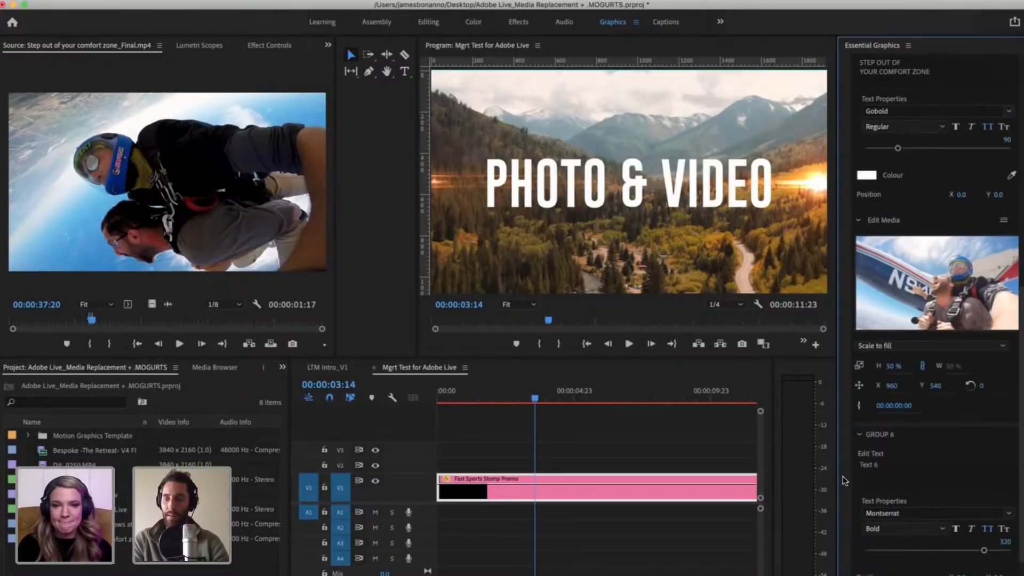
pyautogui.scroll(-4, 847, 476)
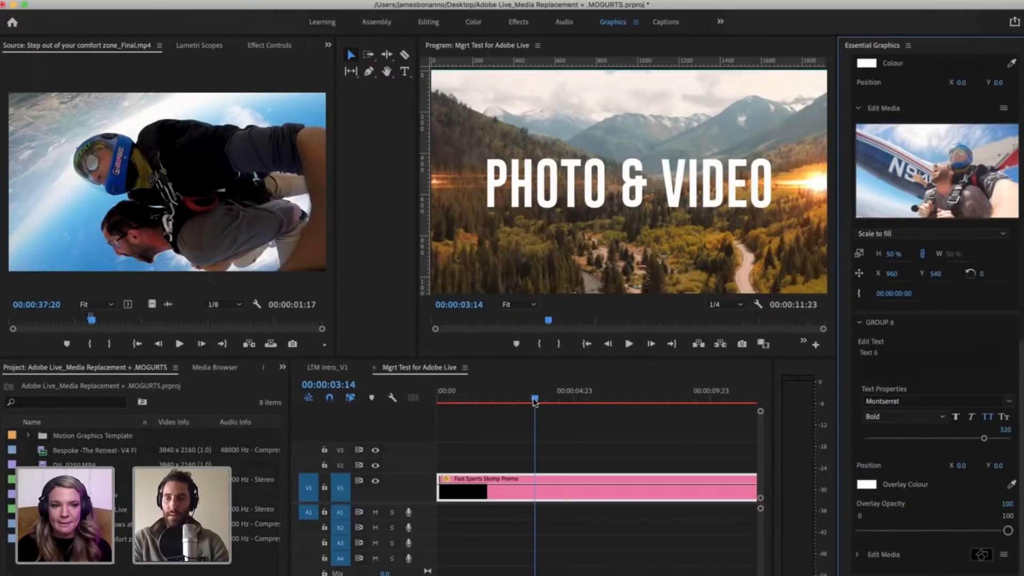
pyautogui.scroll(5, 846, 476)
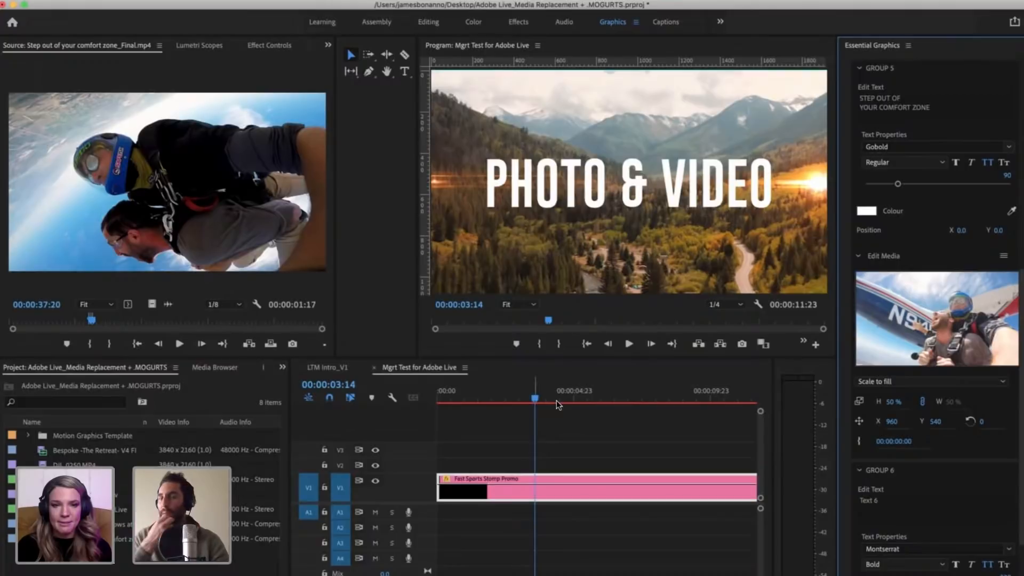
# Step: Scrub the promo to find the Group 6 section, reselect the clip and park the playhead at 00:00:06:17
pyautogui.click(556, 400)
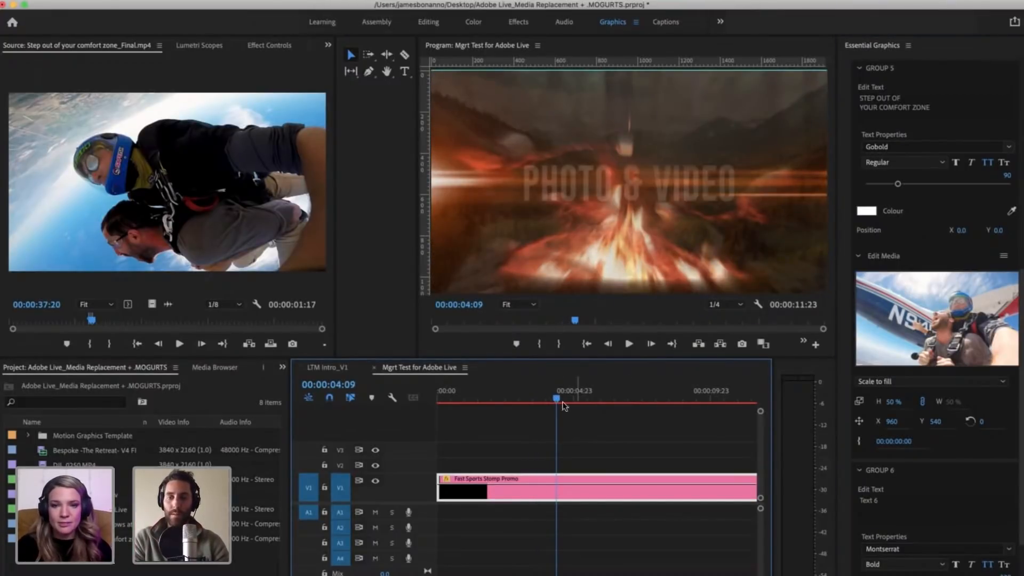
pyautogui.click(601, 396)
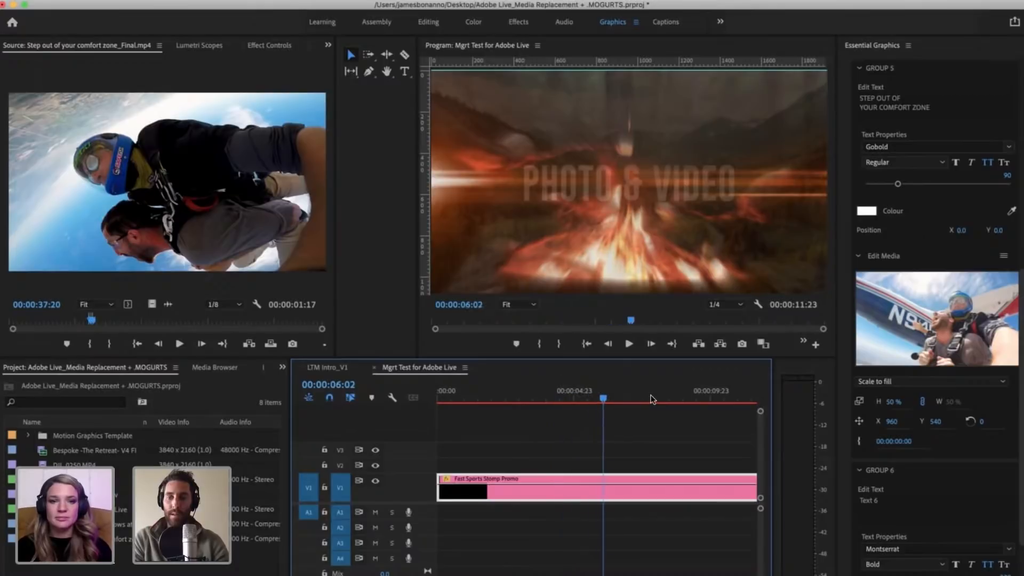
pyautogui.hscroll(3, 577, 403)
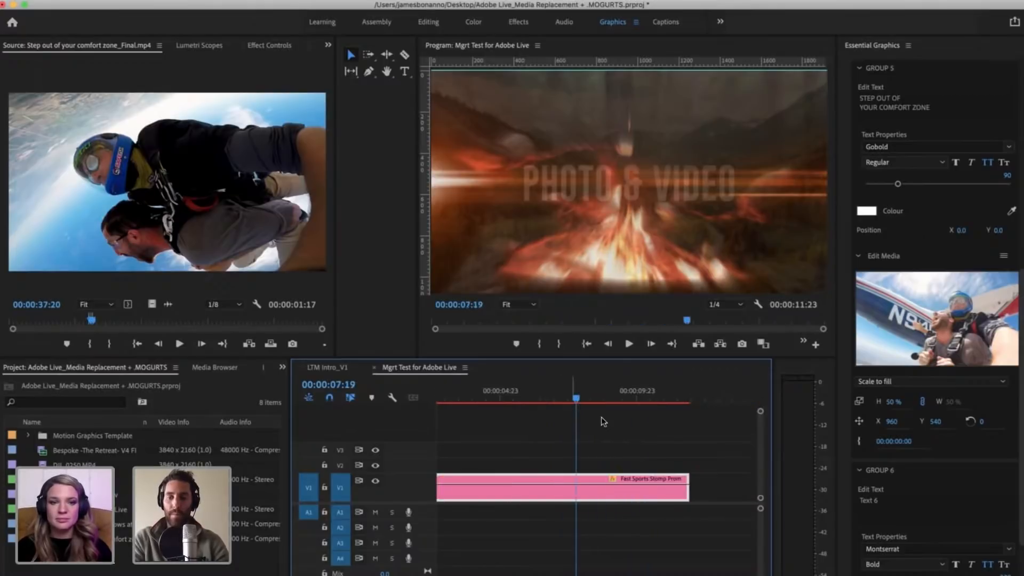
pyautogui.click(601, 448)
pyautogui.click(574, 497)
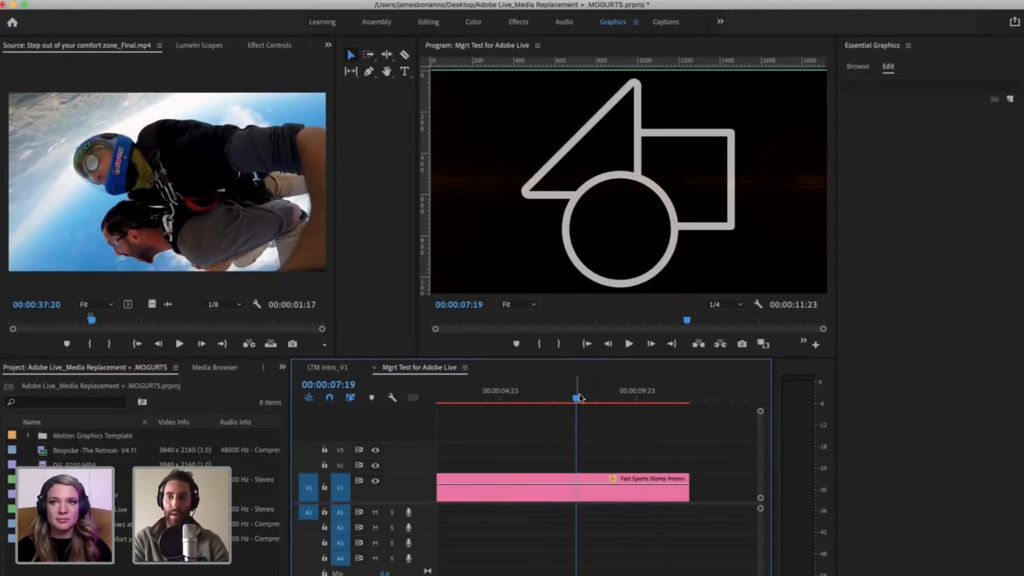
pyautogui.click(556, 395)
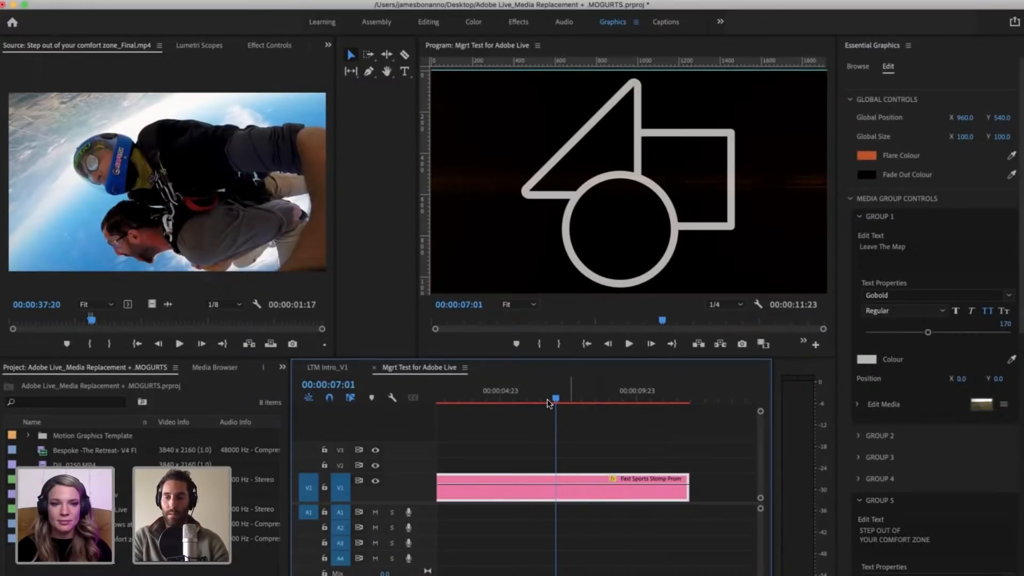
pyautogui.click(547, 398)
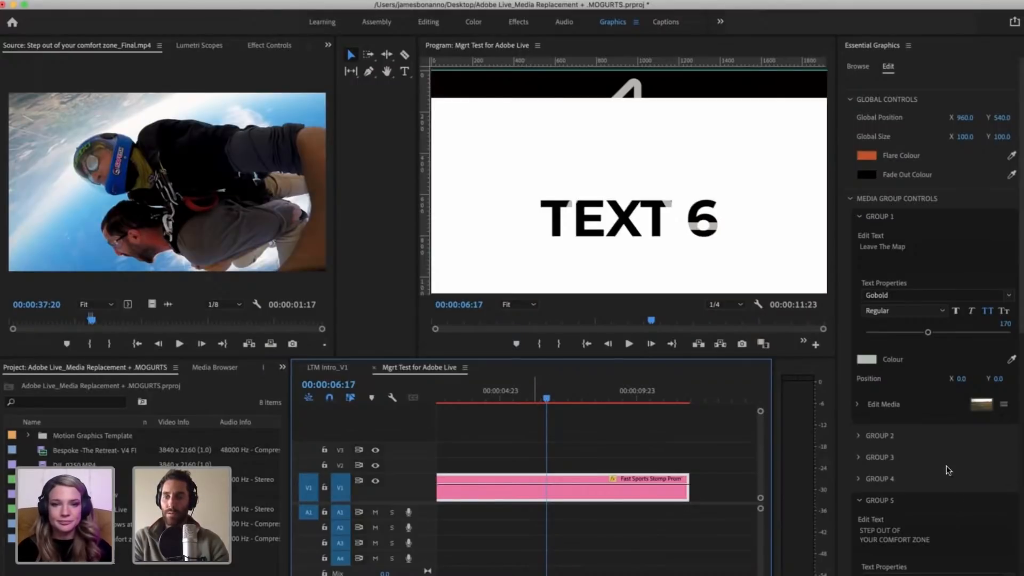
# Step: Replace Group 6's text with SEE THE WORLD
pyautogui.scroll(-4, 921, 547)
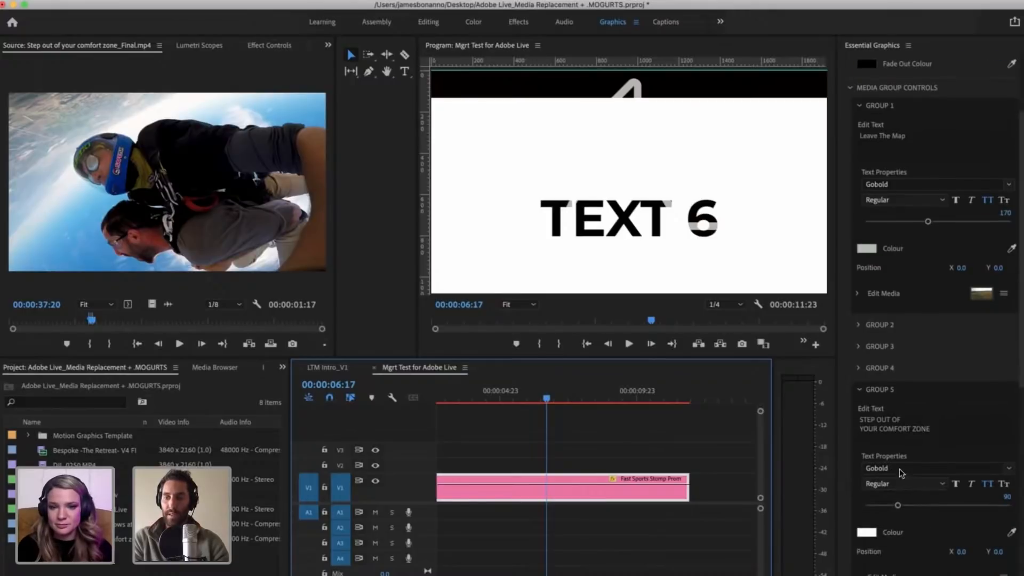
pyautogui.scroll(-12, 890, 440)
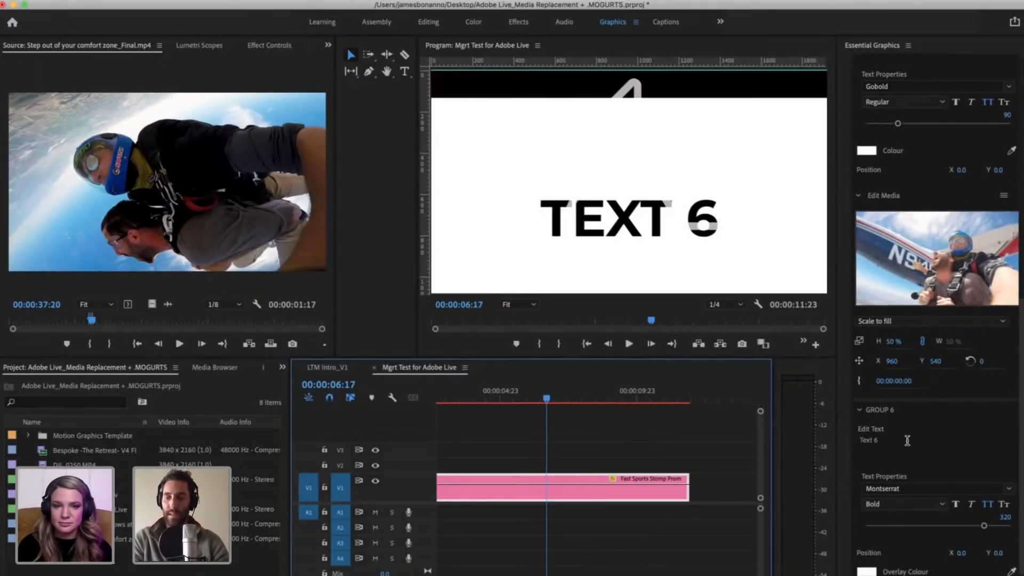
pyautogui.click(907, 441)
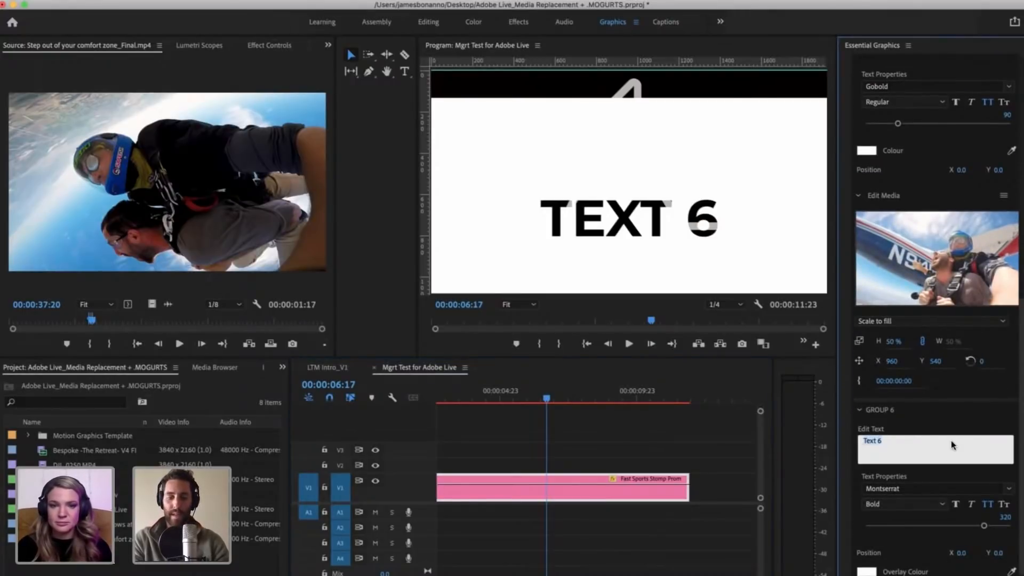
pyautogui.scroll(-3, 952, 440)
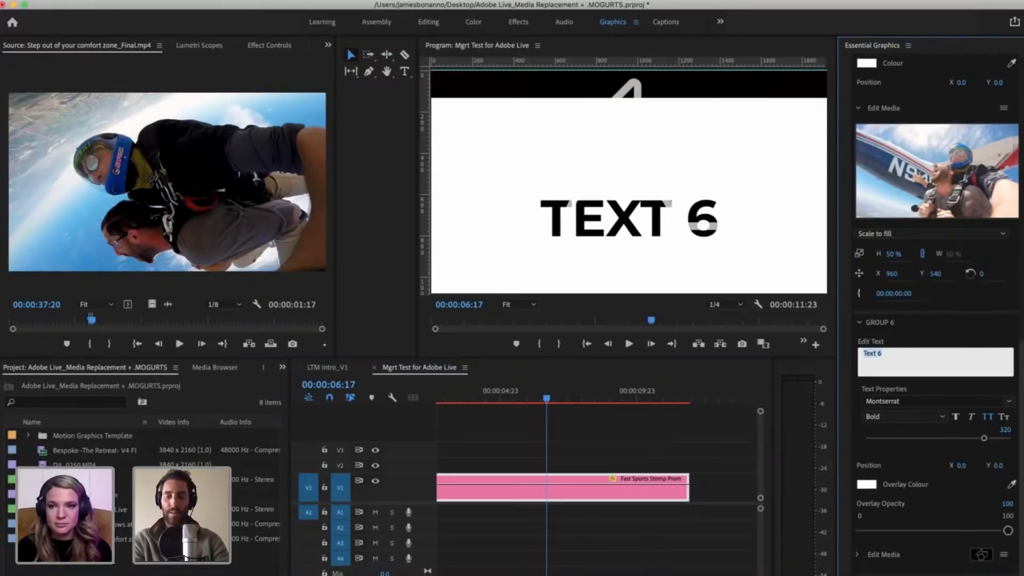
pyautogui.write('SEE THE WORLD')
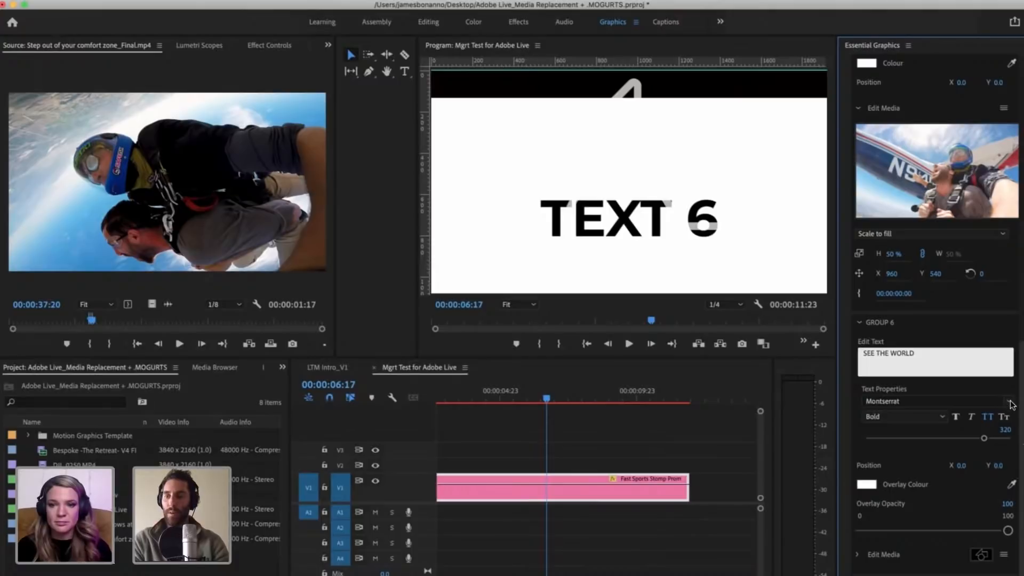
# Step: Change the font of Group 6's text to Gobold Regular
pyautogui.click(964, 401)
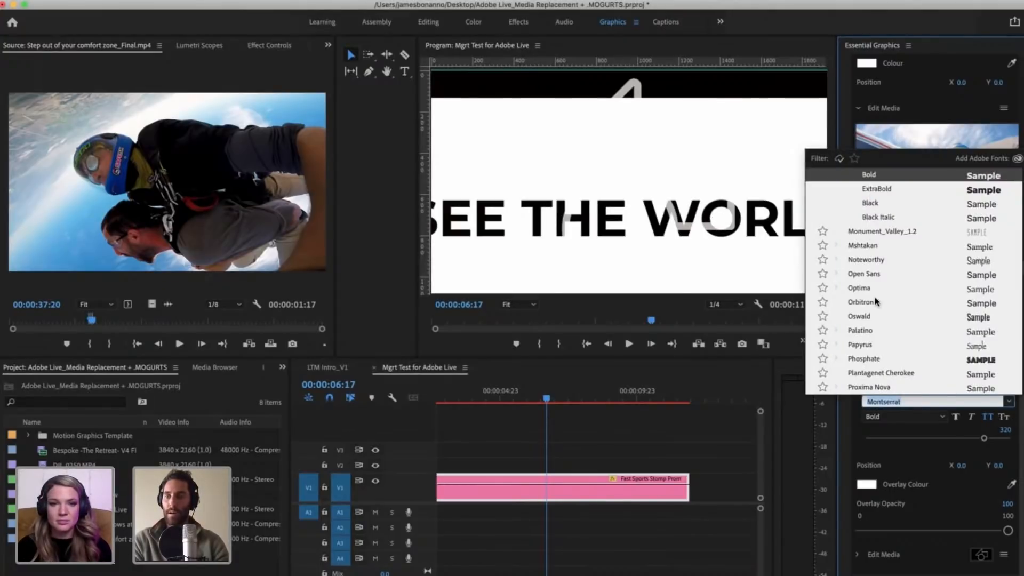
pyautogui.scroll(10, 853, 297)
pyautogui.click(858, 302)
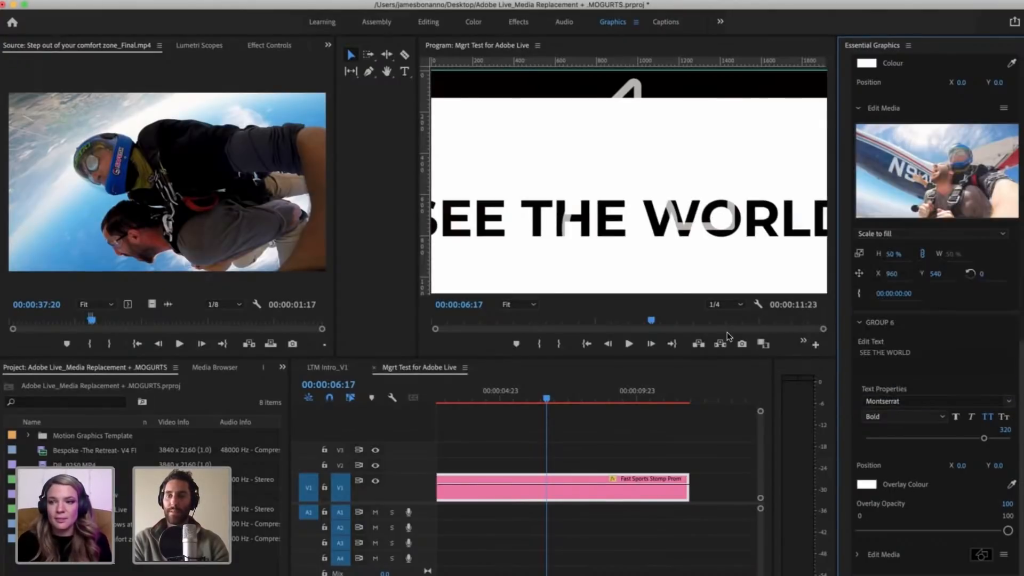
# Step: Resize Group 6's text, trying 200 first and settling on a size of 250
pyautogui.click(1002, 428)
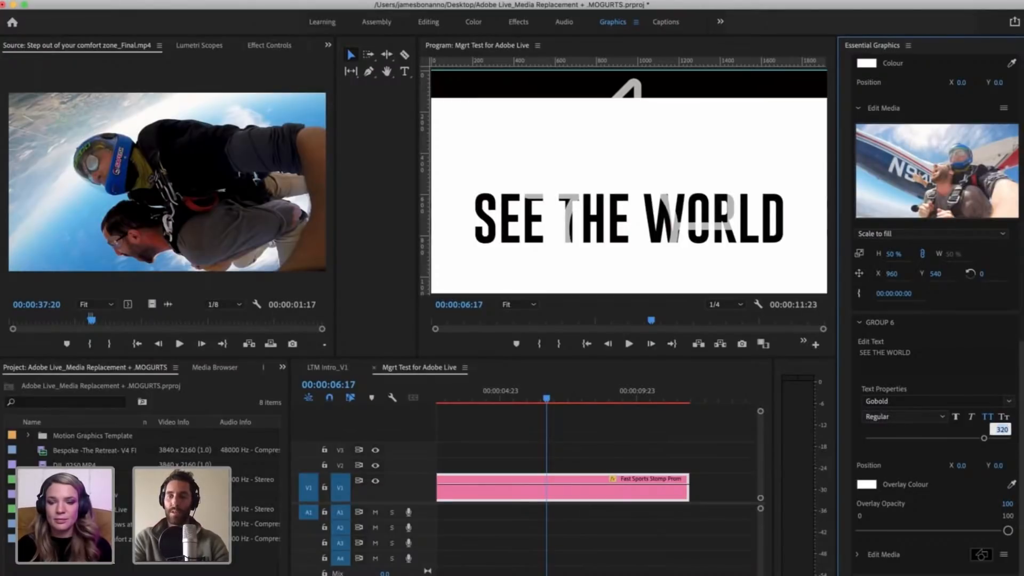
pyautogui.write('200')
pyautogui.press('Return')
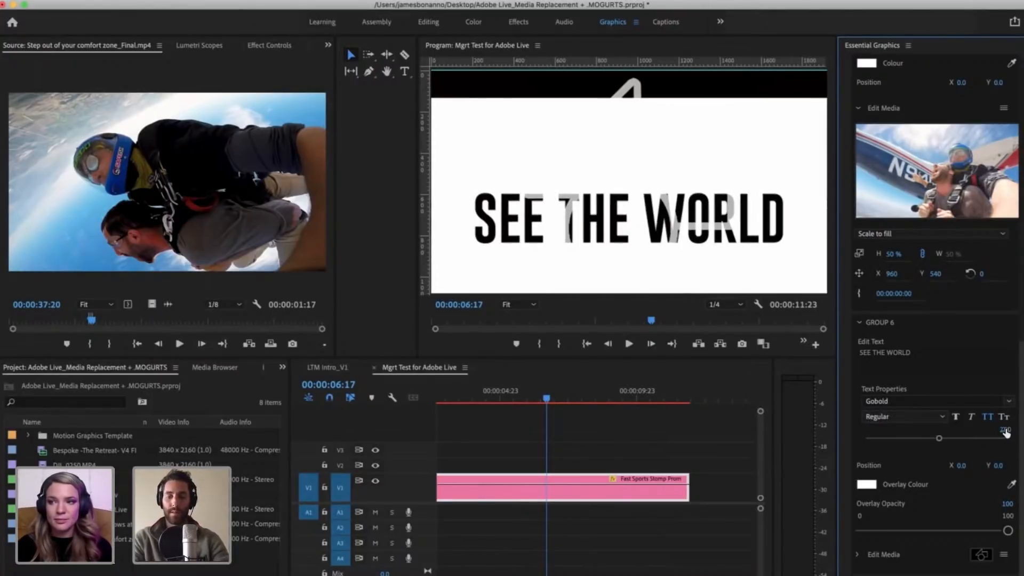
pyautogui.click(1004, 429)
pyautogui.write('250')
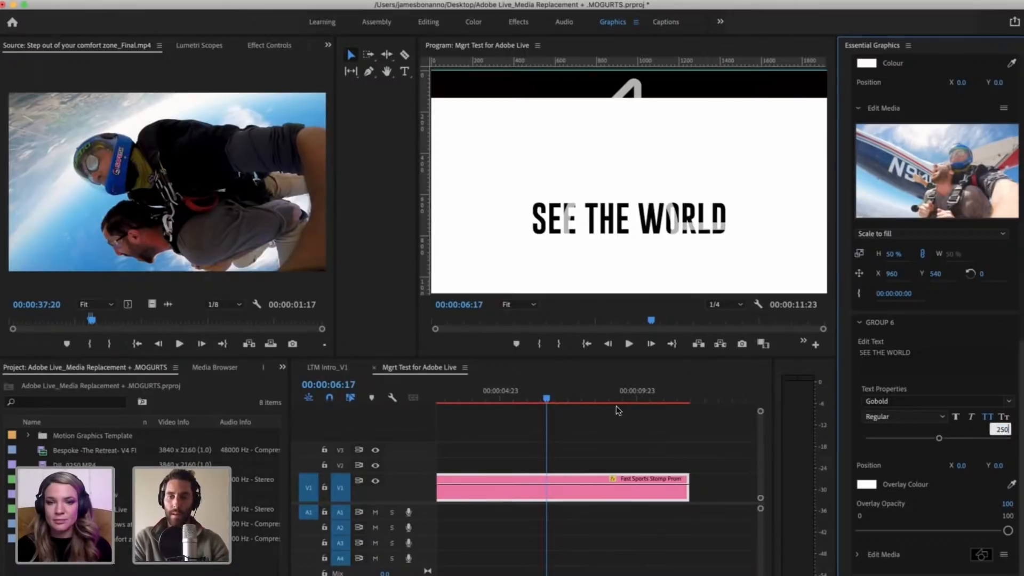
pyautogui.press('Return')
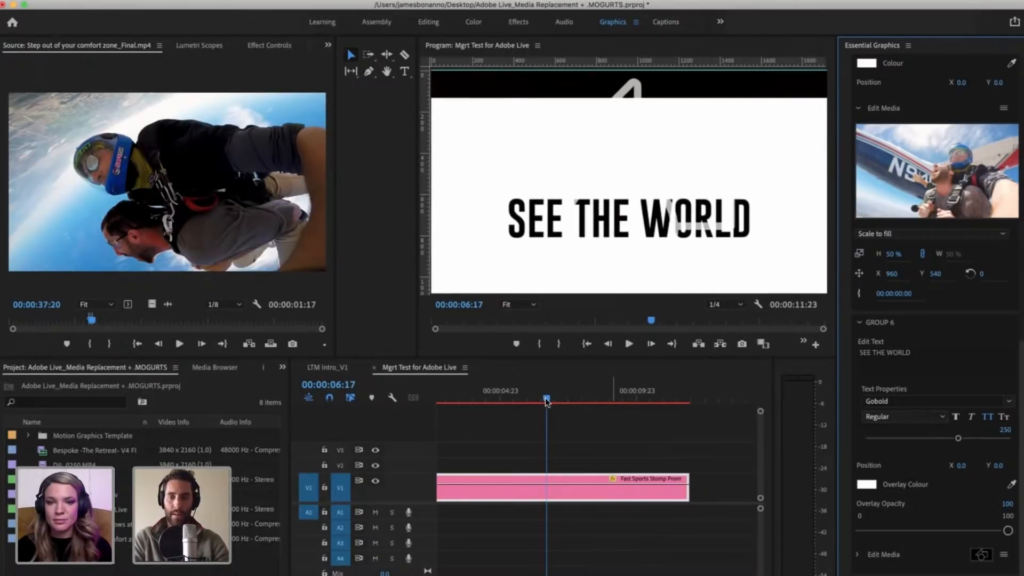
# Step: Move the timeline playhead to 00:00:06:09 and expand Group 6's media settings
pyautogui.click(536, 395)
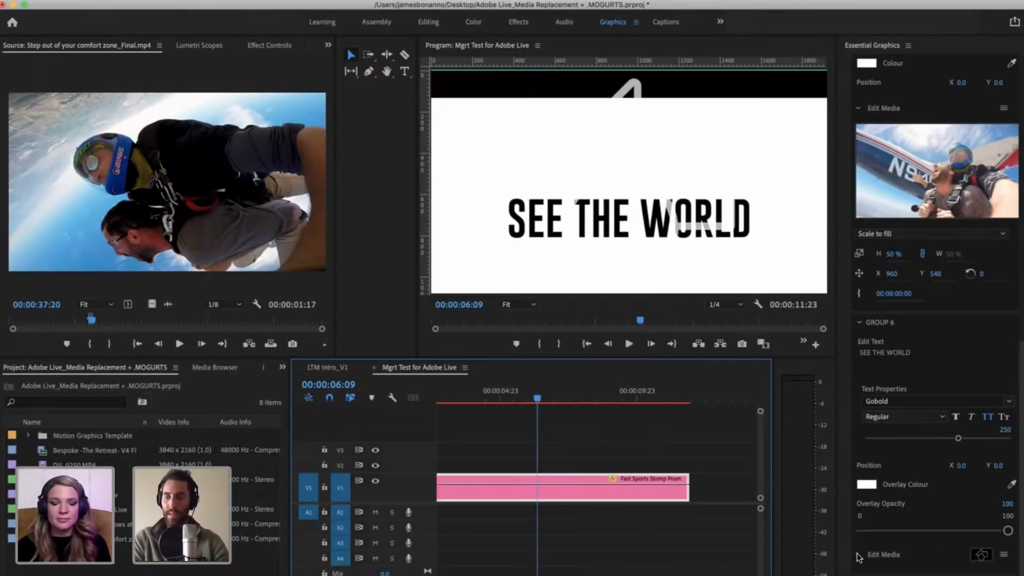
pyautogui.click(859, 555)
pyautogui.scroll(-4, 906, 501)
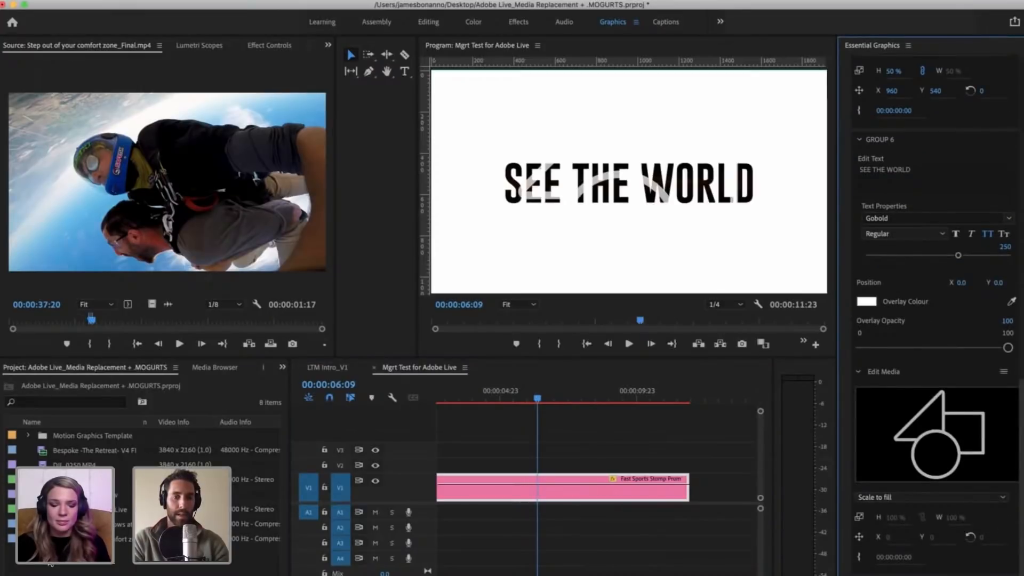
# Step: Mark a 00:00:04:12 range ending at 00:01:11:12 in Step out of your comfort zone_Final.mp4 and use the clip as Group 6's media
pyautogui.click(51, 564)
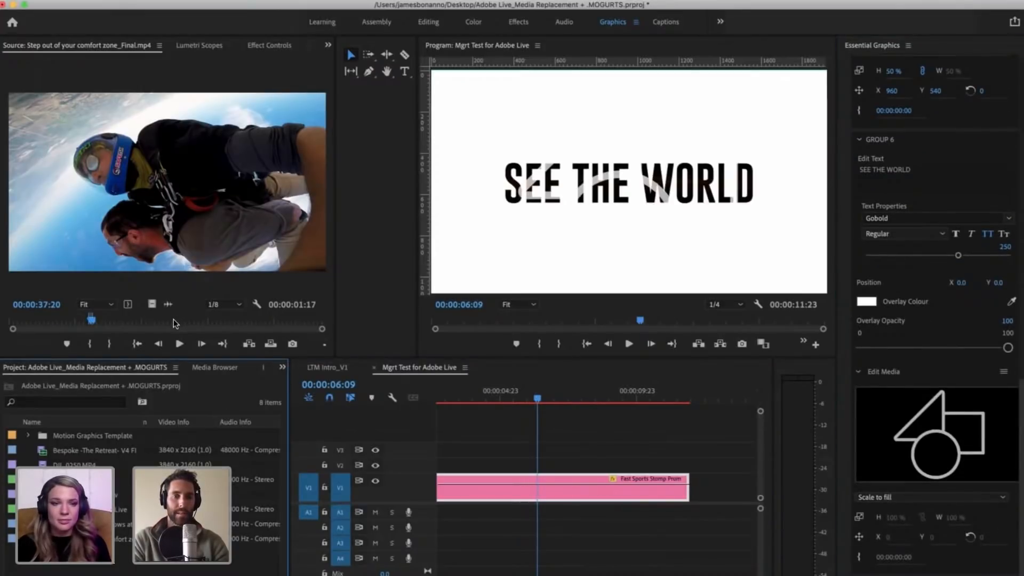
pyautogui.moveTo(174, 319)
pyautogui.mouseDown()
pyautogui.moveTo(202, 319)
pyautogui.moveTo(160, 319)
pyautogui.mouseUp()
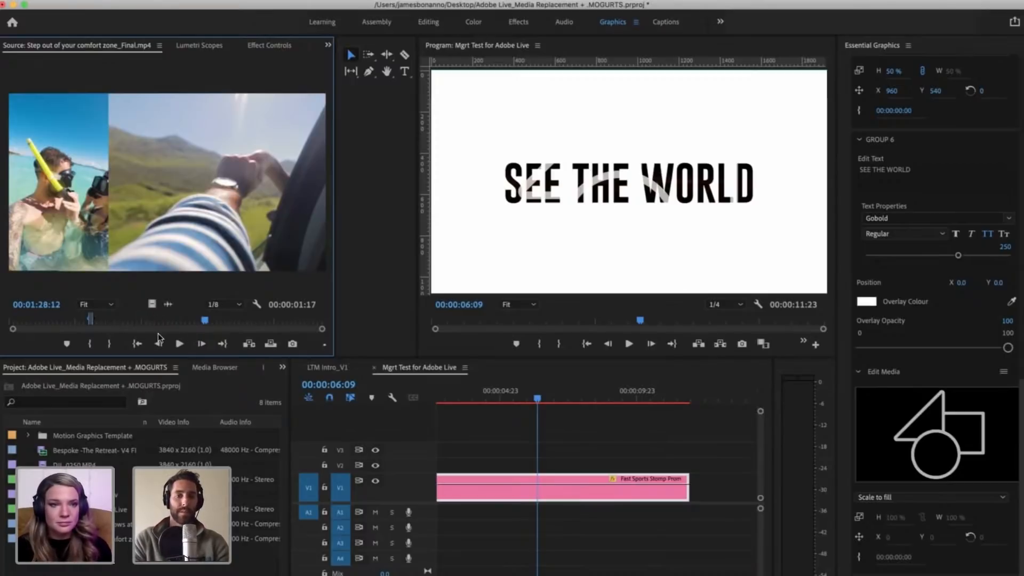
pyautogui.click(154, 320)
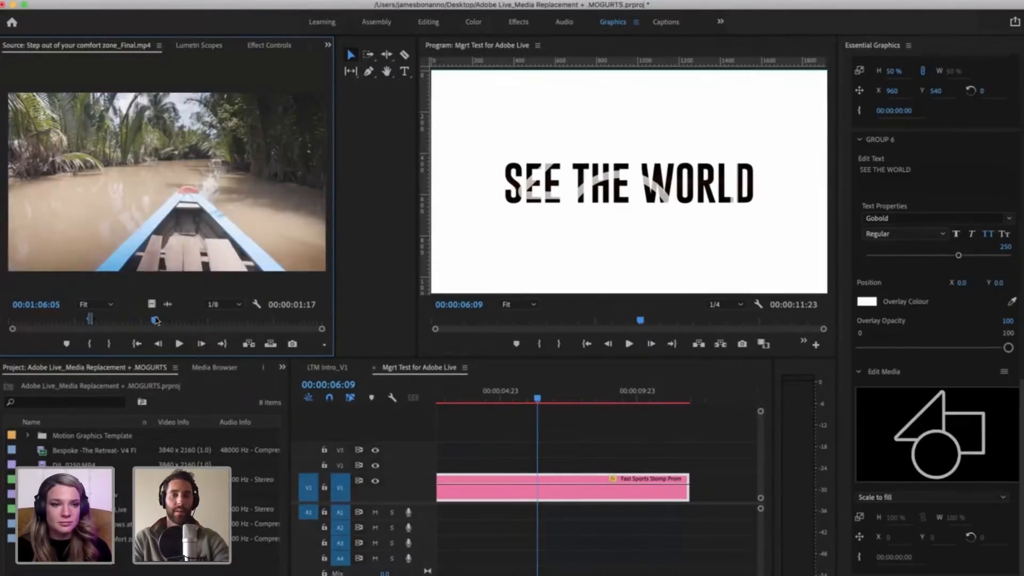
pyautogui.moveTo(158, 321); pyautogui.dragTo(170, 320)
pyautogui.press('i')
pyautogui.click(167, 320)
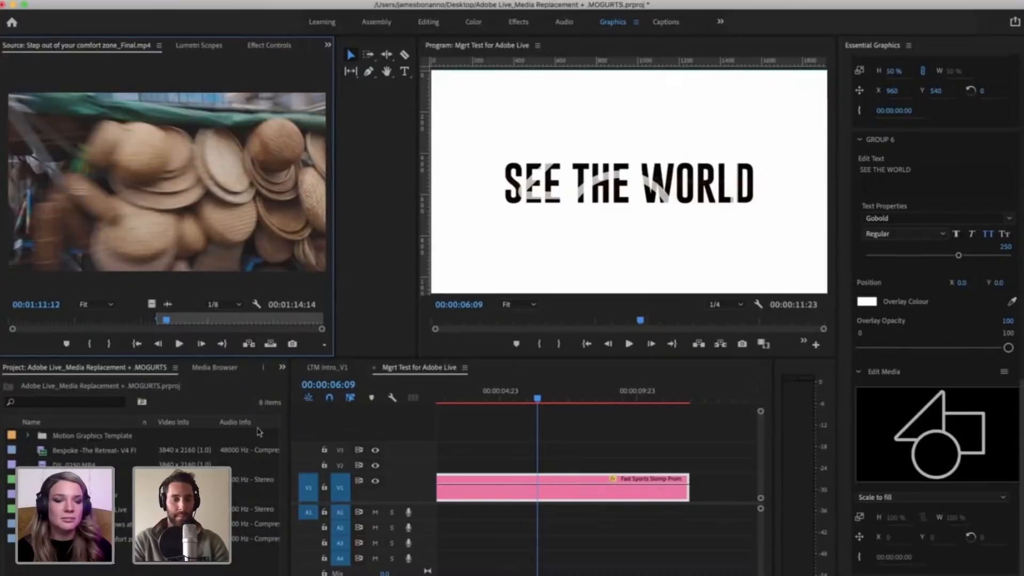
pyautogui.press('o')
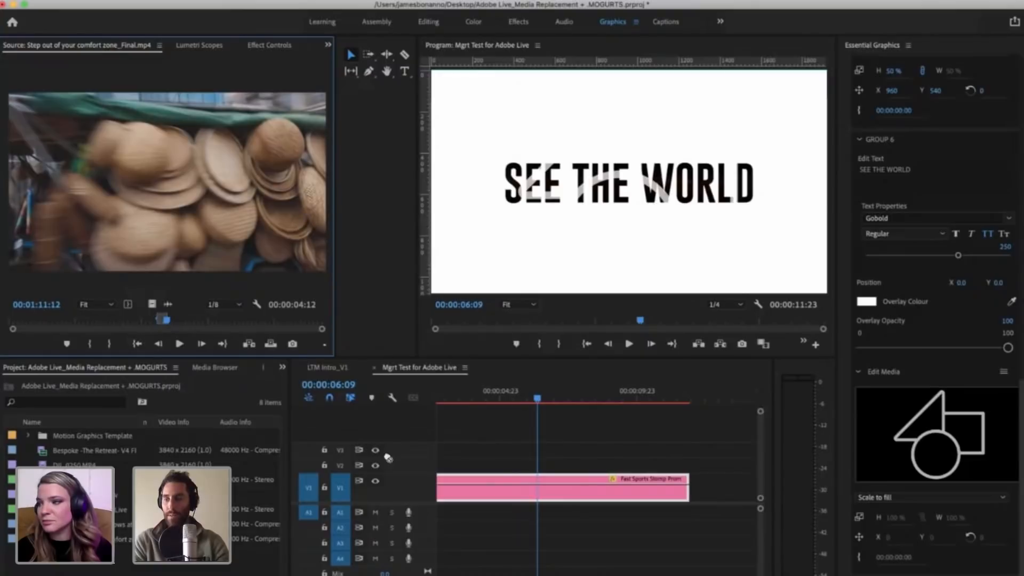
pyautogui.moveTo(387, 458); pyautogui.dragTo(864, 430)
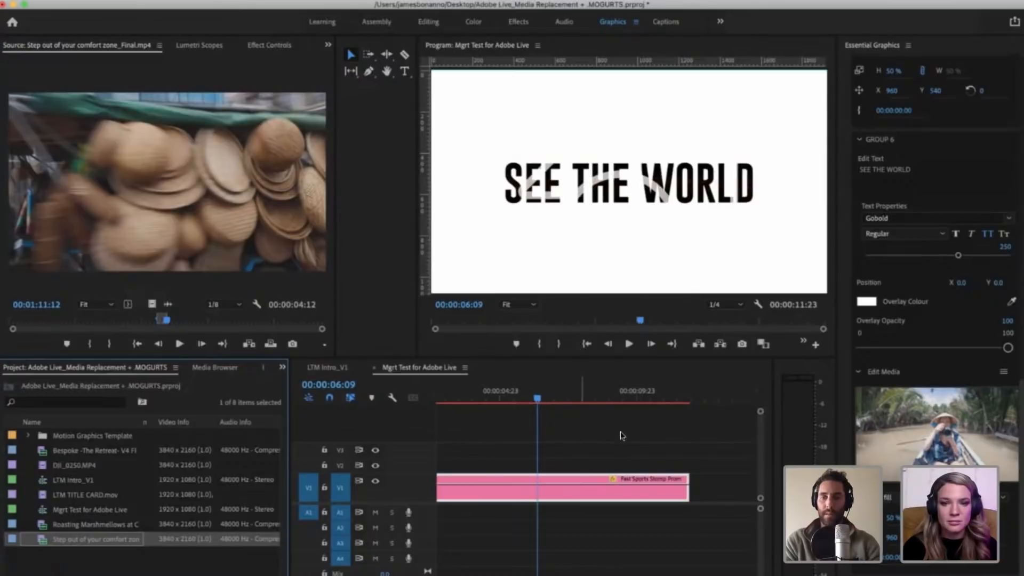
# Step: Play back the SEE THE WORLD section of the template and park the timeline playhead at 00:00:06:10
pyautogui.click(620, 435)
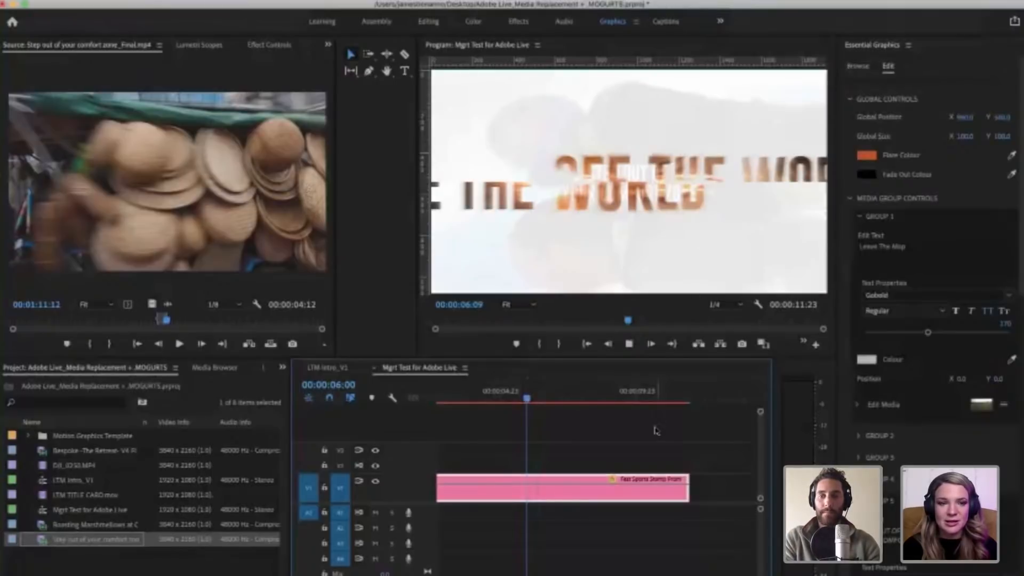
pyautogui.press('space')
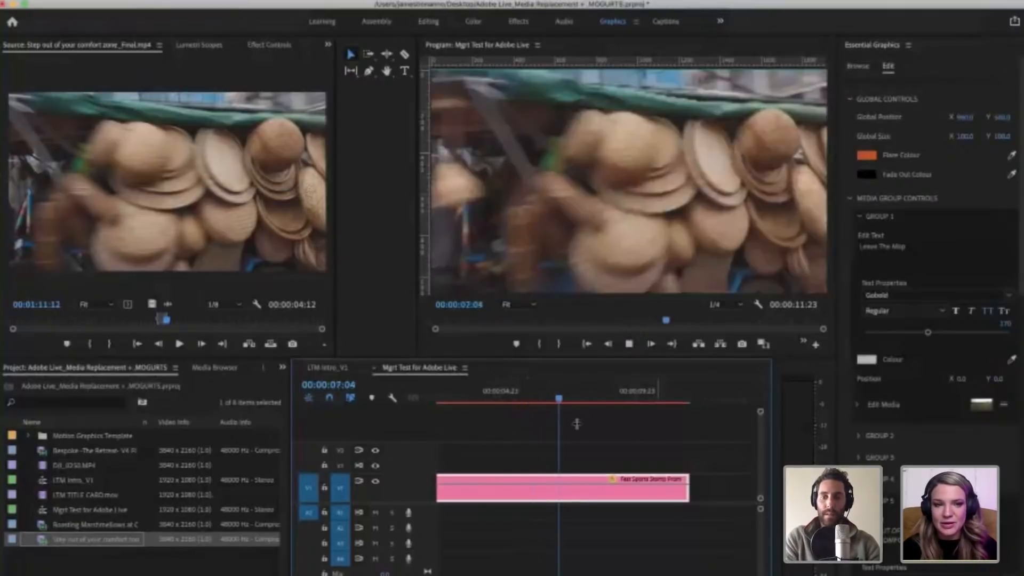
pyautogui.click(576, 399)
pyautogui.click(538, 389)
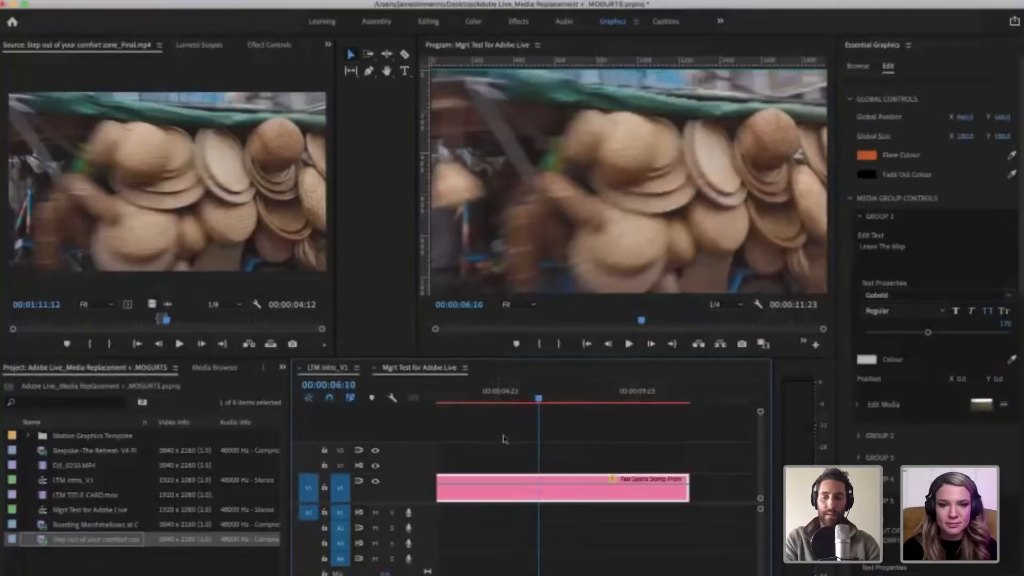
# Step: Switch to the LTM Intro_V1 sequence, preview its Fast Sports Stomp Promo clip from 00:00:05:06, and expand the clip's media group controls
pyautogui.click(328, 368)
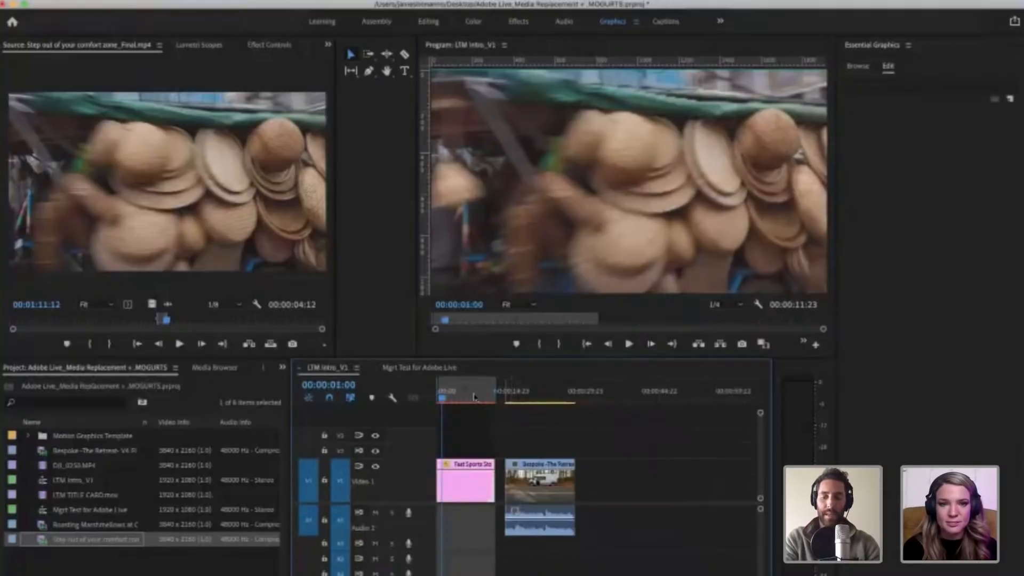
pyautogui.click(474, 396)
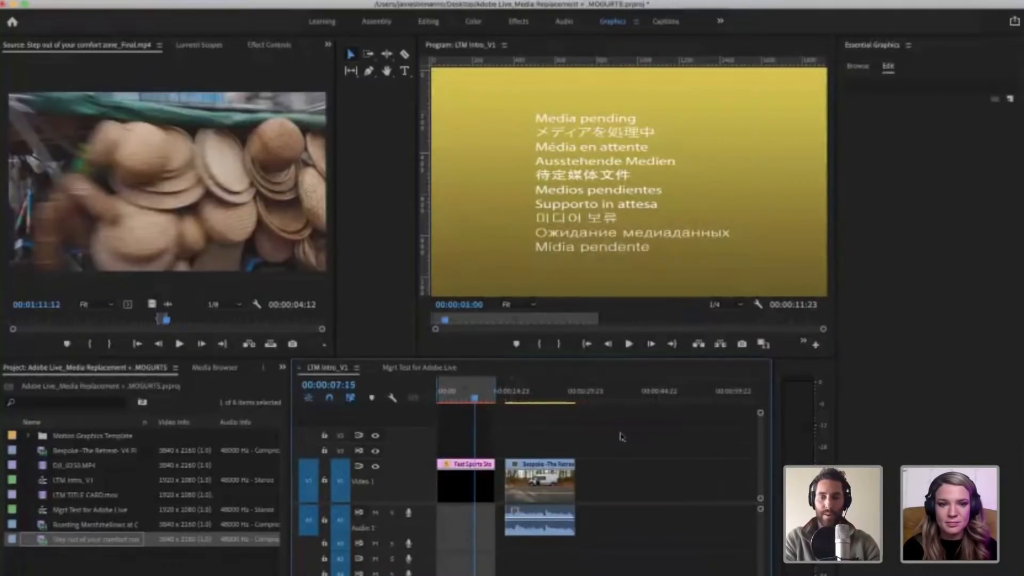
pyautogui.press('=')
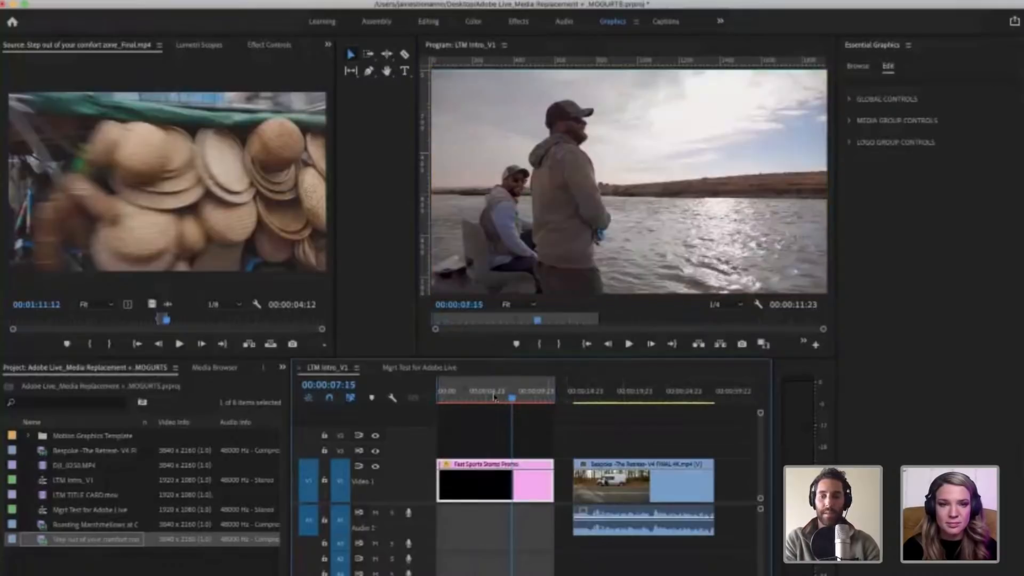
pyautogui.moveTo(514, 399); pyautogui.dragTo(502, 399)
pyautogui.click(580, 456)
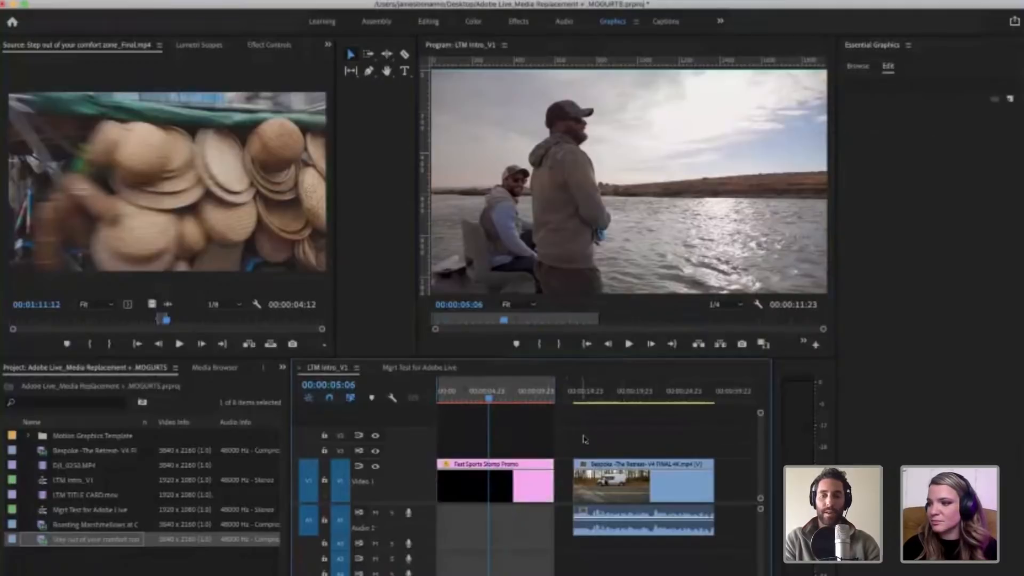
pyautogui.press('space')
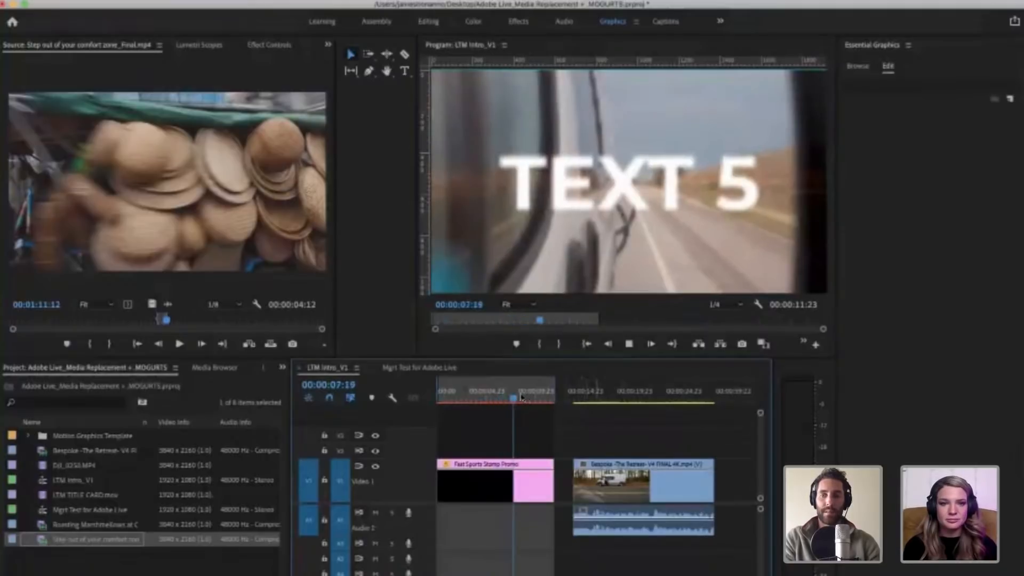
pyautogui.press('space')
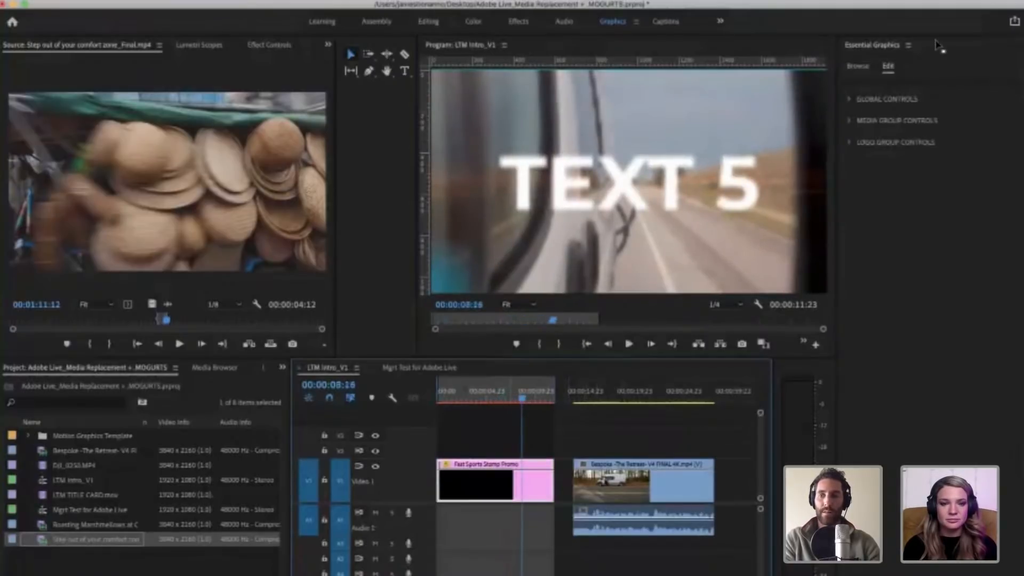
pyautogui.click(849, 121)
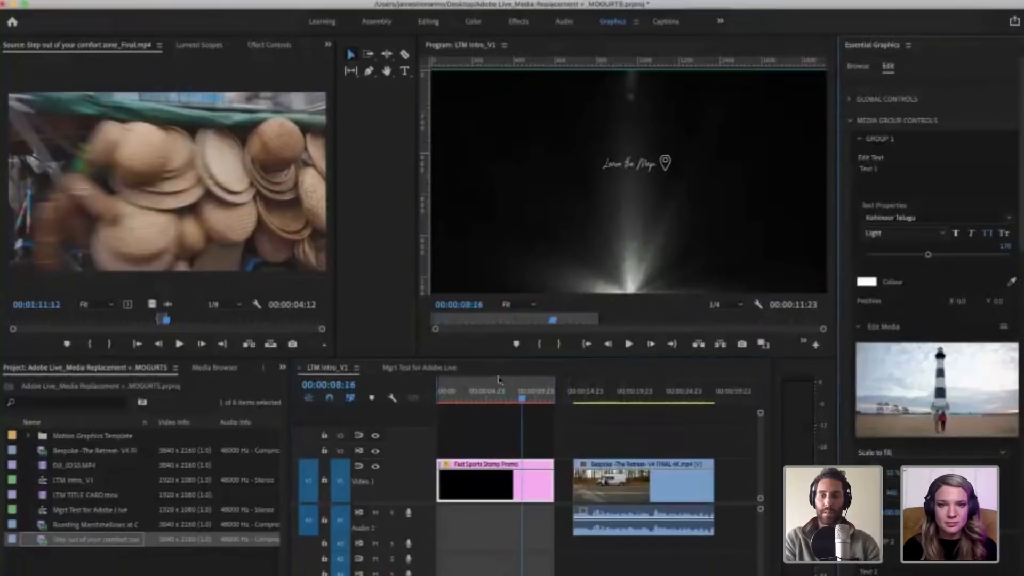
# Step: Mark LTM Intro_V1 from about 00:00:04:22 to 00:00:08:09 and return the playhead to the start of that range
pyautogui.click(504, 399)
pyautogui.click(505, 398)
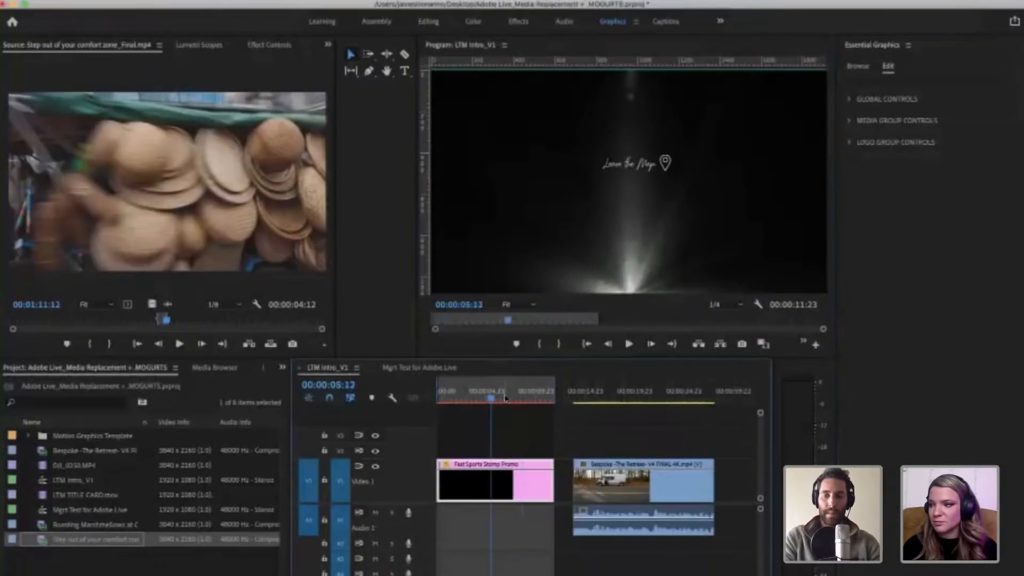
pyautogui.press('i')
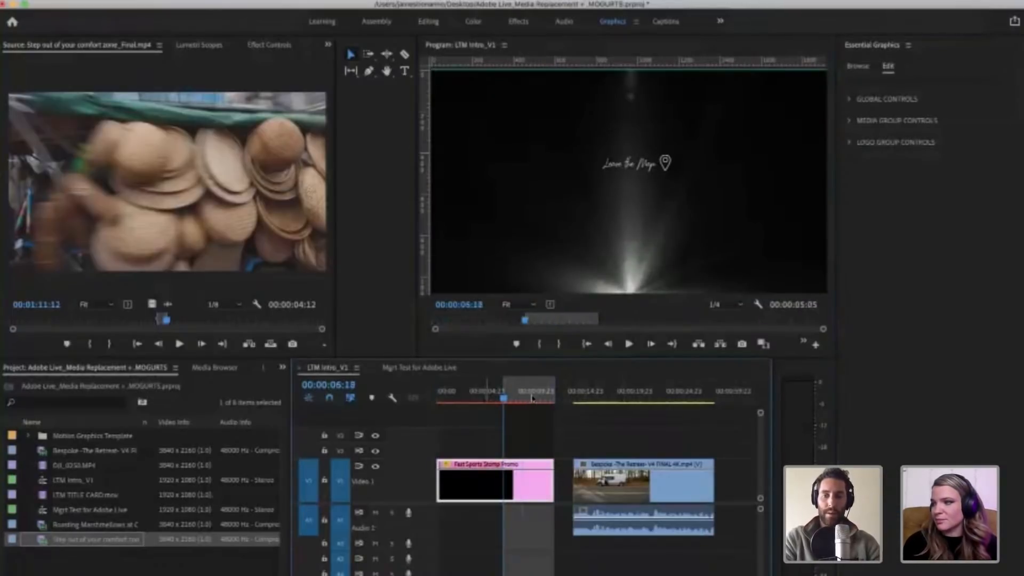
pyautogui.click(486, 398)
pyautogui.press('i')
pyautogui.click(520, 397)
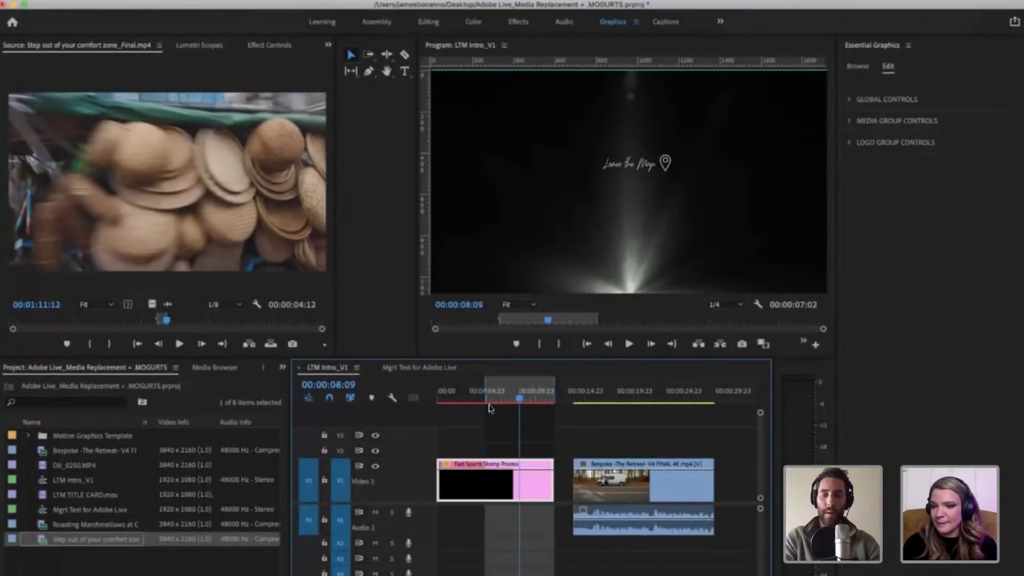
pyautogui.press('o')
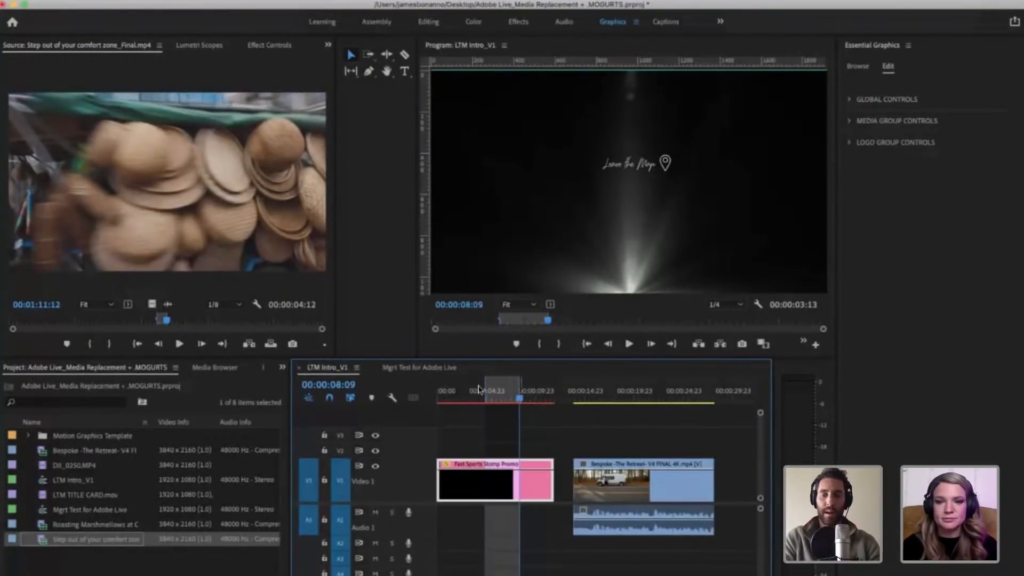
pyautogui.moveTo(522, 397); pyautogui.dragTo(486, 404)
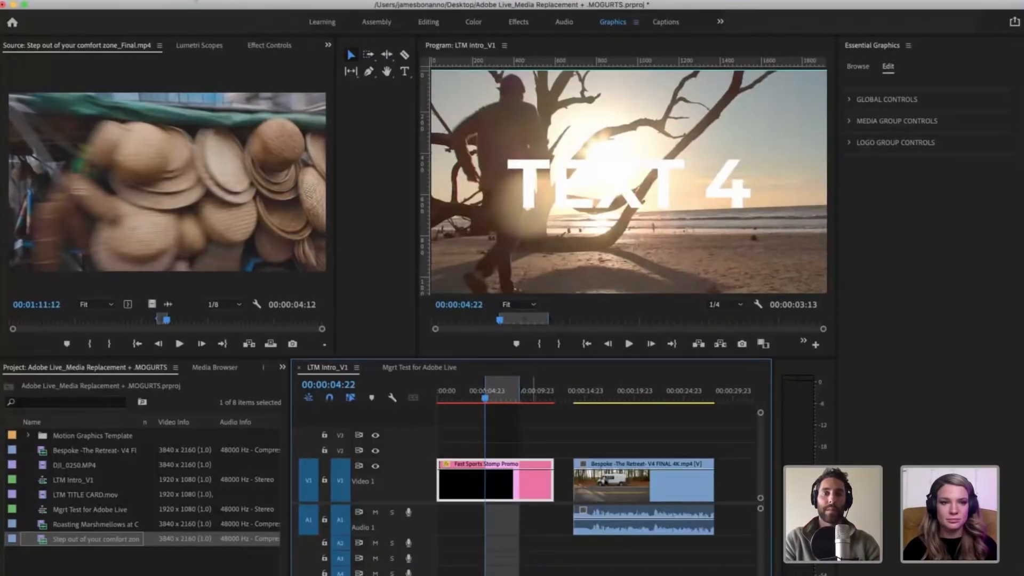
# Step: Render the marked in-to-out range of LTM Intro_V1 and move the render progress window away from the preview
pyautogui.click(196, 1)
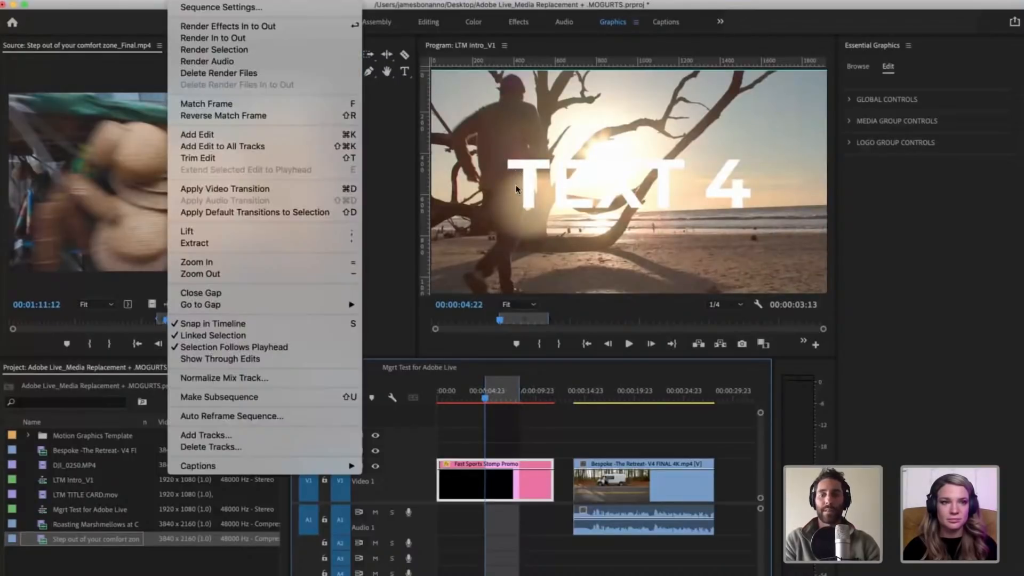
pyautogui.click(213, 38)
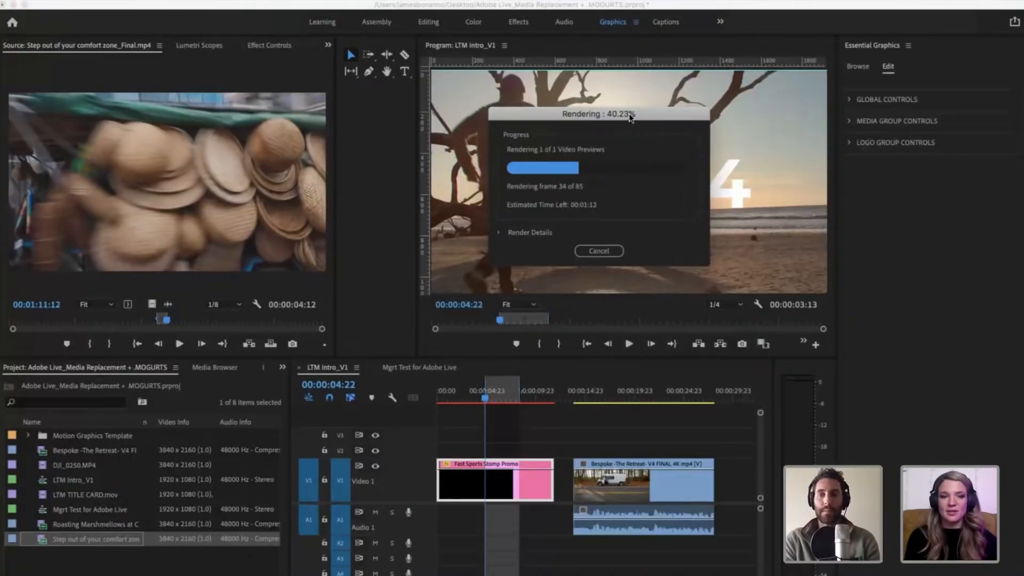
pyautogui.moveTo(573, 114); pyautogui.dragTo(141, 112)
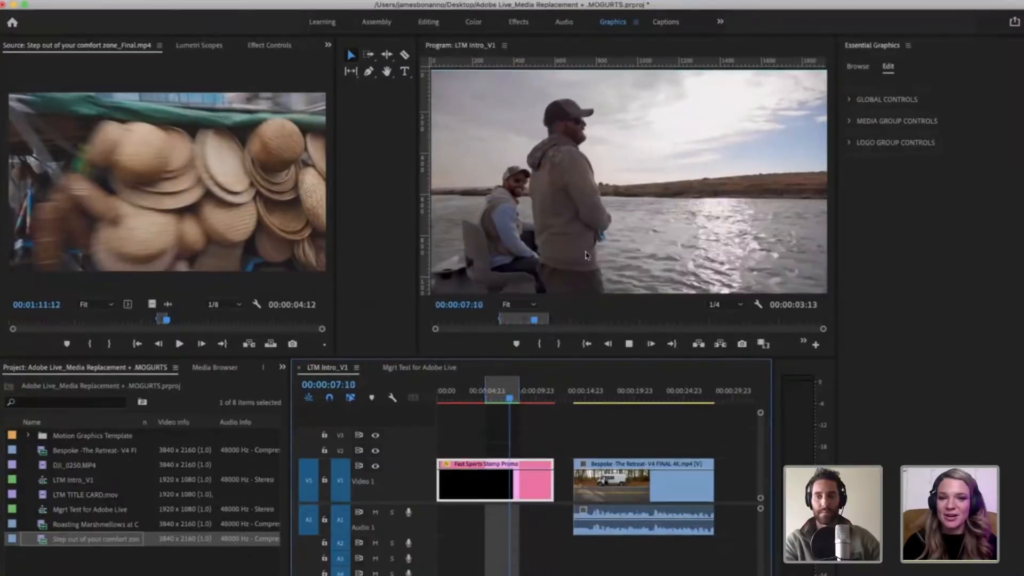
# Step: Return to the Mgrt Test for Adobe Live sequence and select its Fast Sports Stomp Promo clip
pyautogui.click(446, 366)
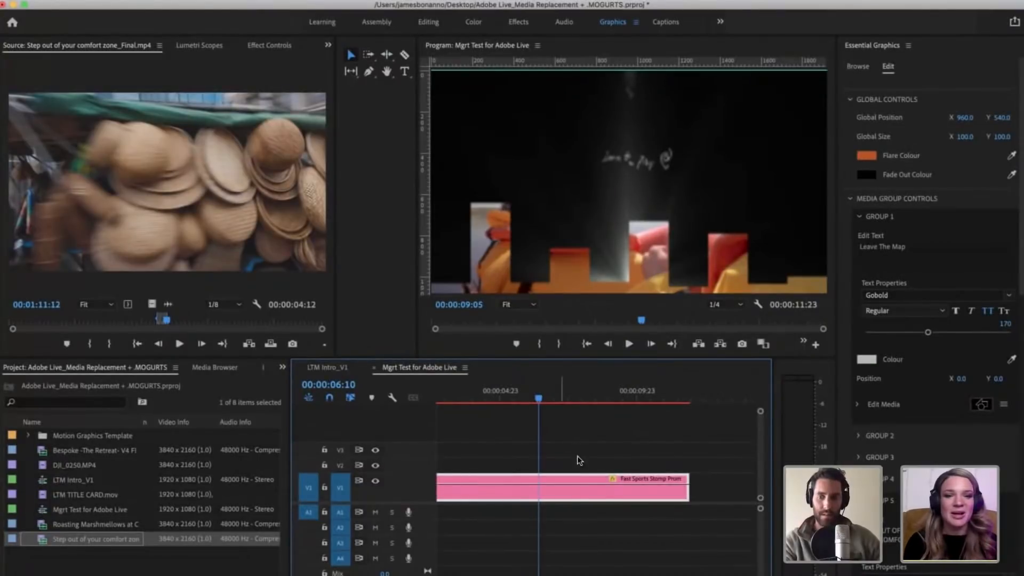
pyautogui.click(561, 486)
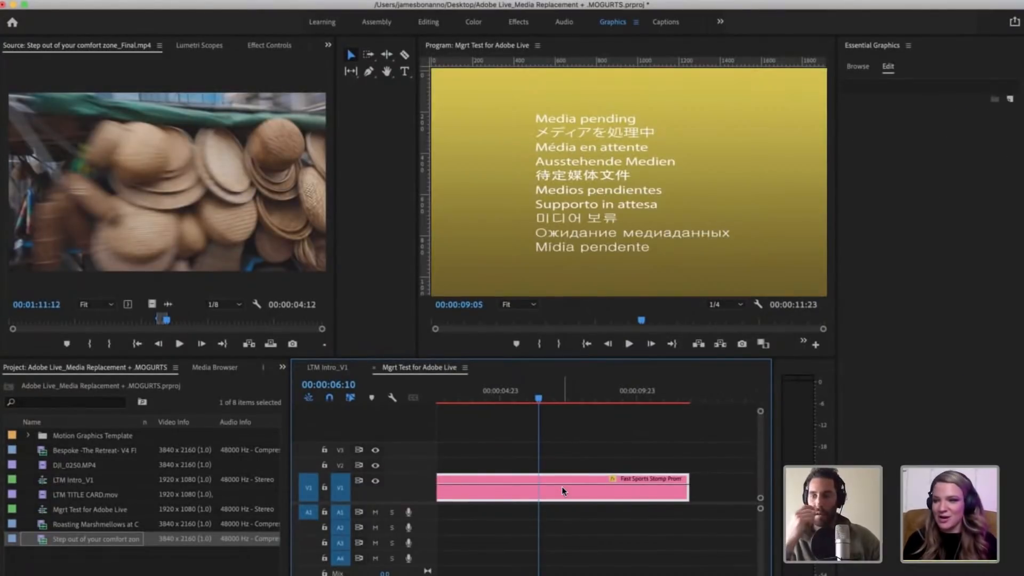
pyautogui.press('-')
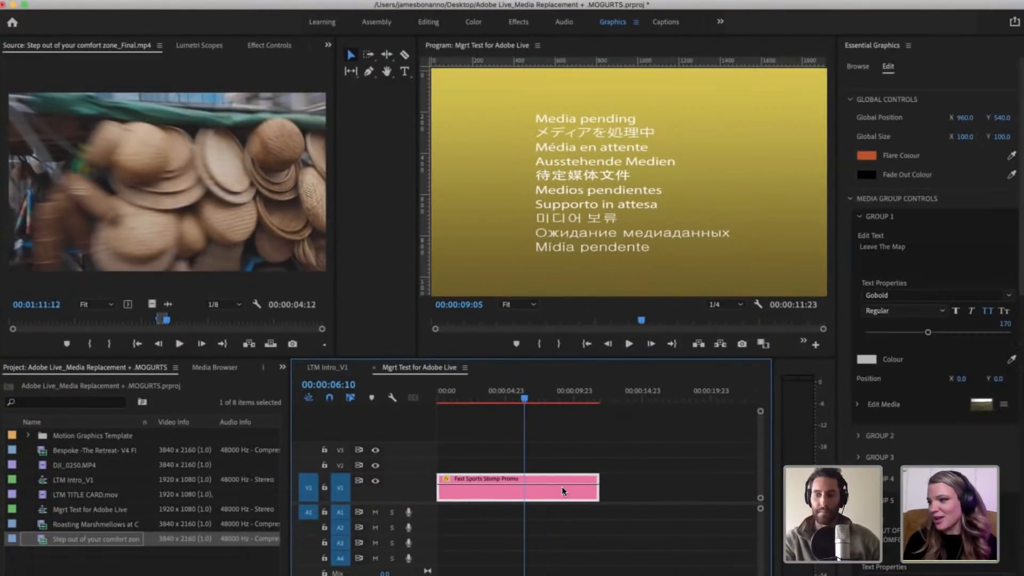
pyautogui.click(545, 433)
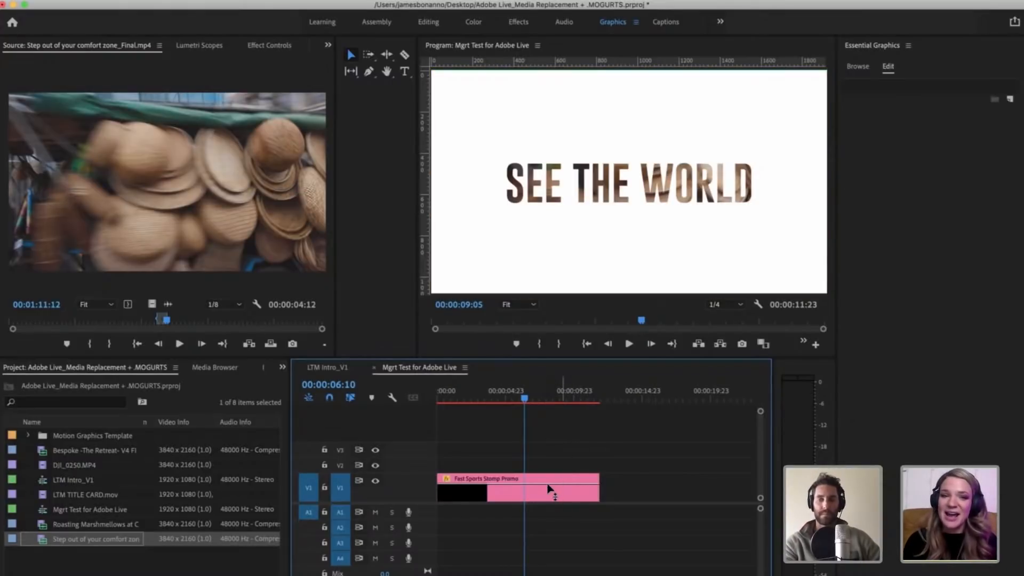
pyautogui.click(539, 489)
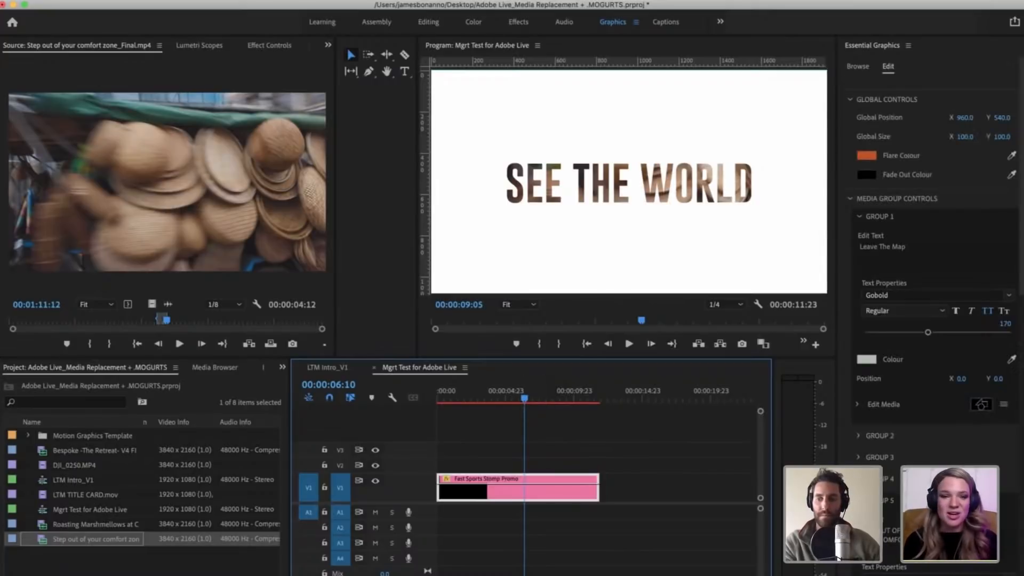
# Step: Examine Group 5's media options and start offset, and Group 6's text and media settings in the template controls
pyautogui.scroll(-8, 955, 386)
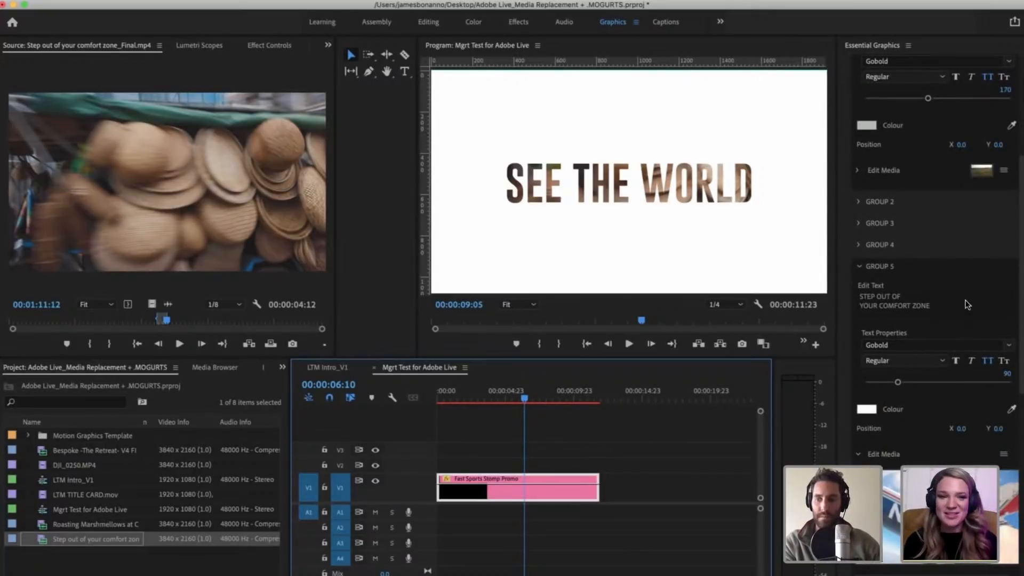
pyautogui.scroll(-5, 942, 299)
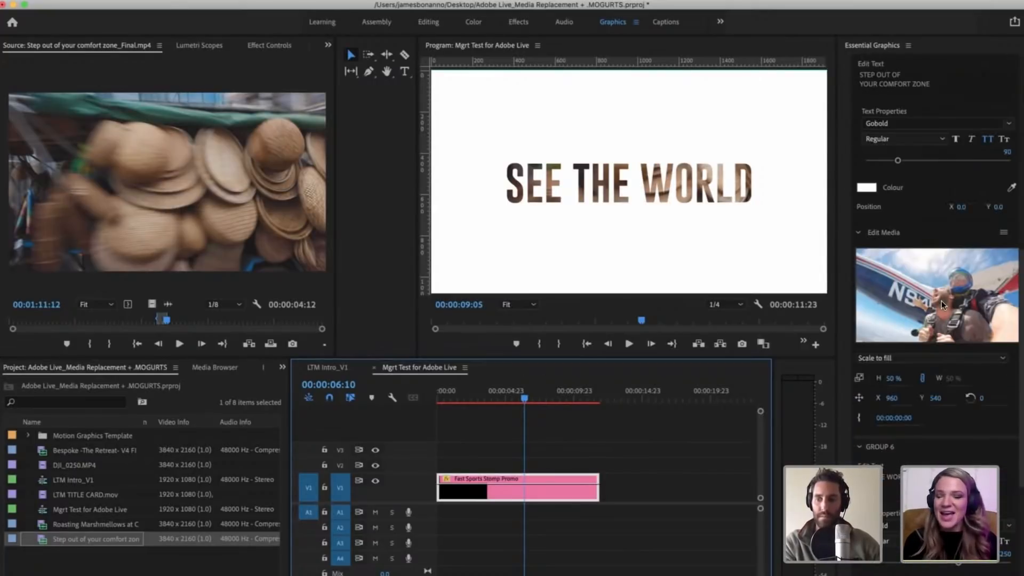
pyautogui.click(1003, 233)
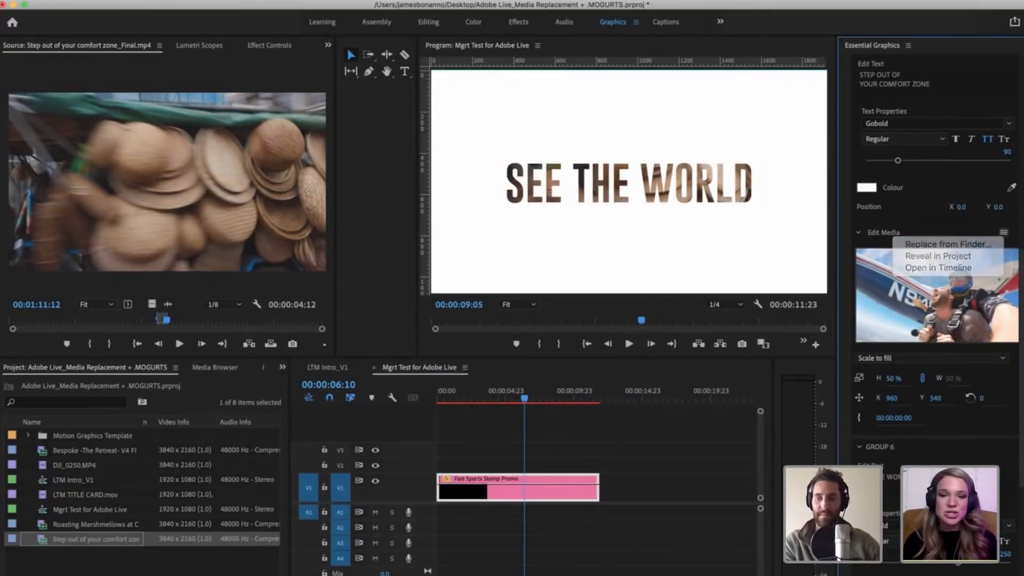
pyautogui.click(902, 419)
pyautogui.scroll(-4, 902, 419)
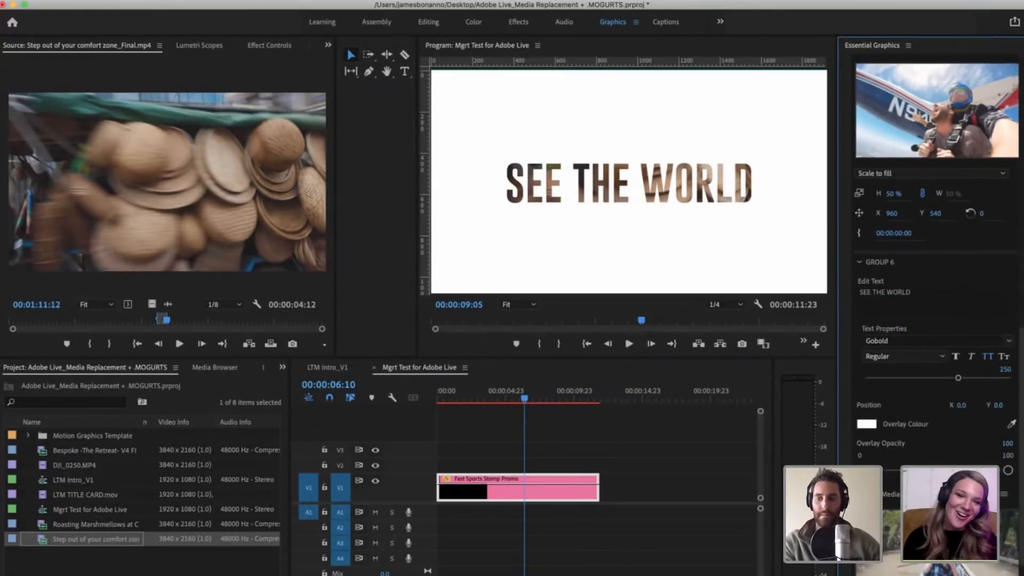
pyautogui.scroll(-3, 934, 320)
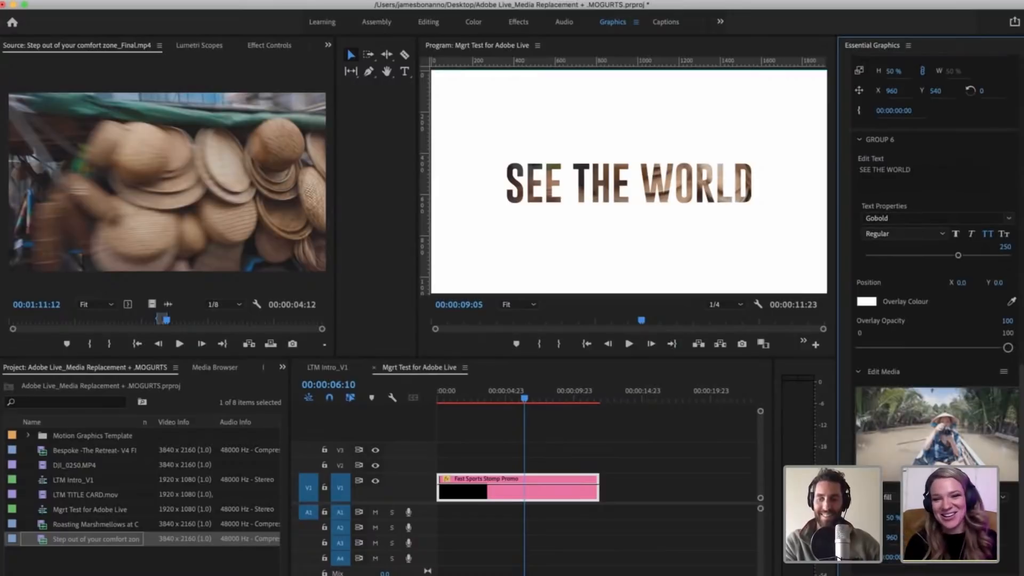
pyautogui.scroll(-2, 933, 267)
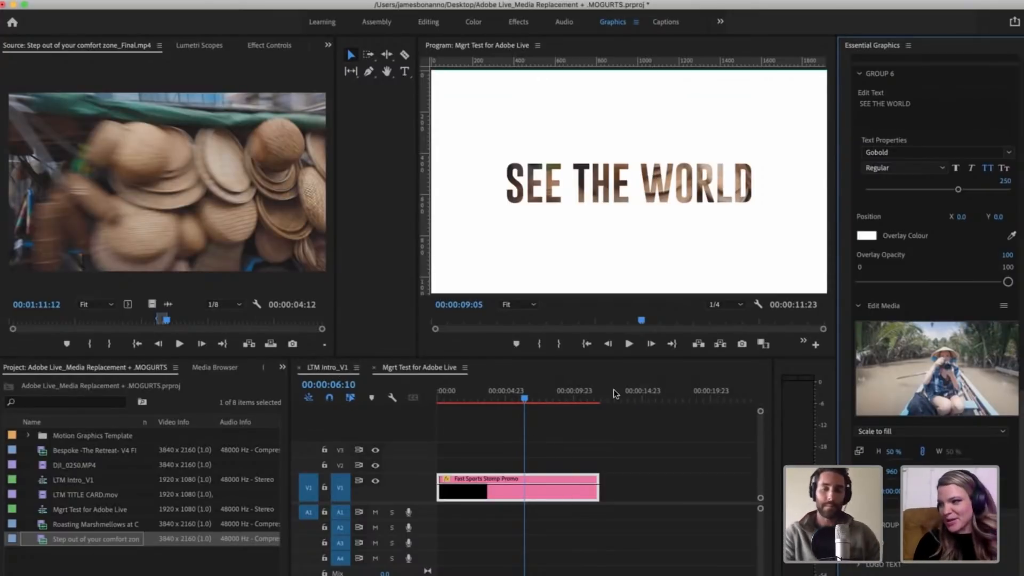
# Step: Check the rendered range of LTM Intro_V1 at 00:00:06:21 and return to the Mgrt Test for Adobe Live sequence
pyautogui.click(321, 369)
pyautogui.click(504, 397)
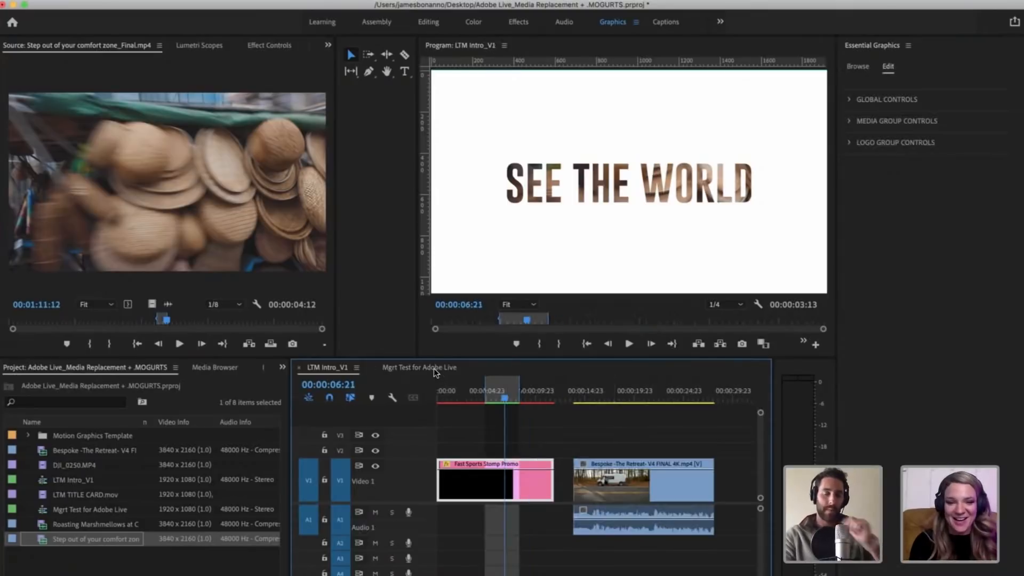
pyautogui.hotkey('shift', '3')
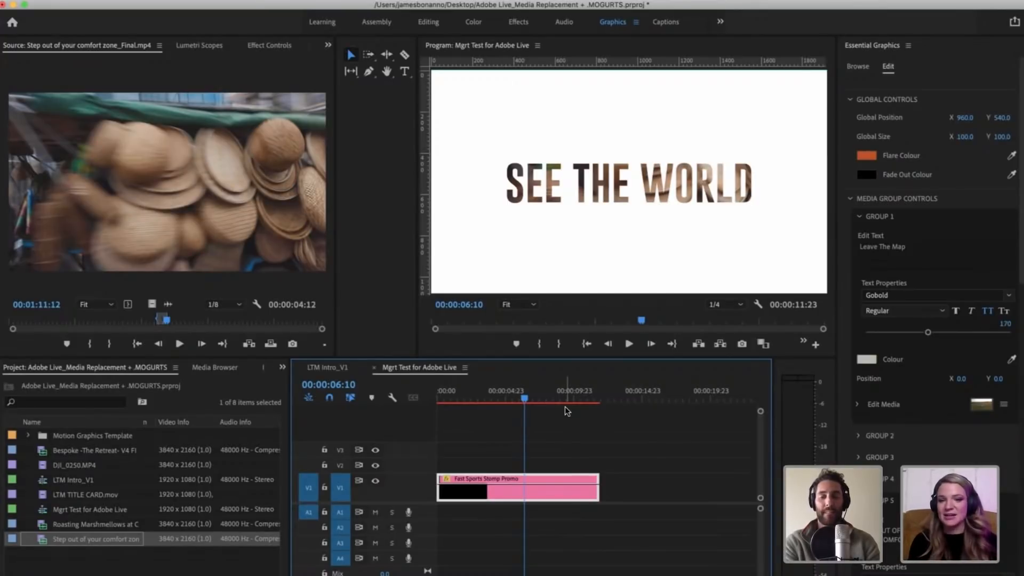
pyautogui.click(588, 426)
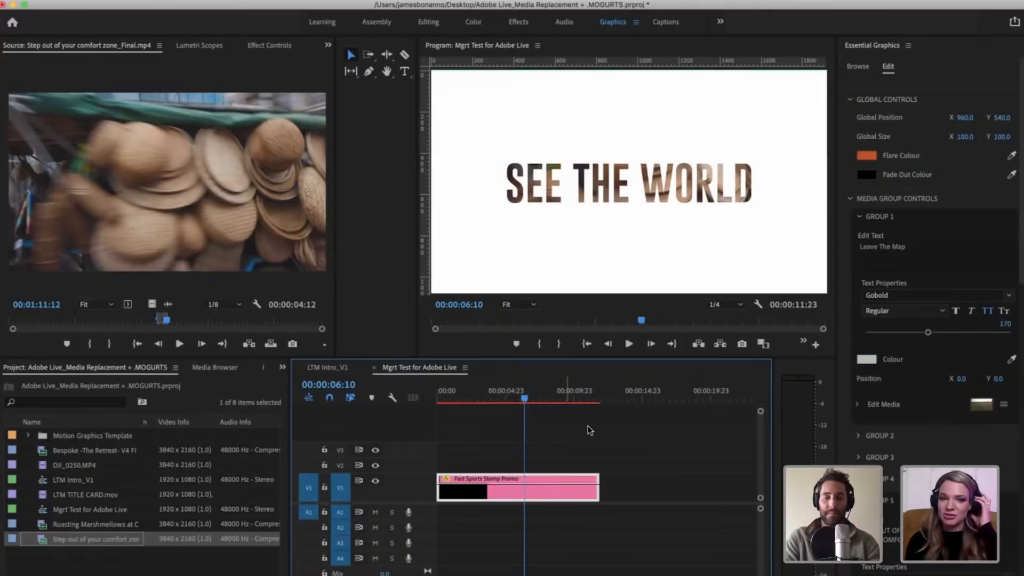
# Step: Examine the Group 1 and Group 5 text and media settings of the Fast Sports Stomp Promo clip
pyautogui.click(537, 489)
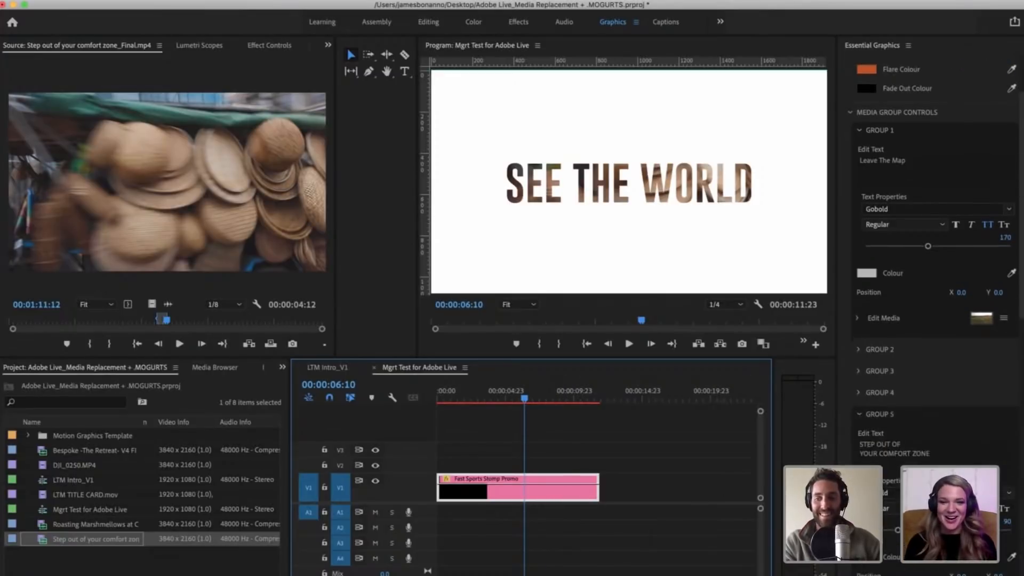
pyautogui.scroll(-5, 944, 464)
pyautogui.scroll(-1, 883, 470)
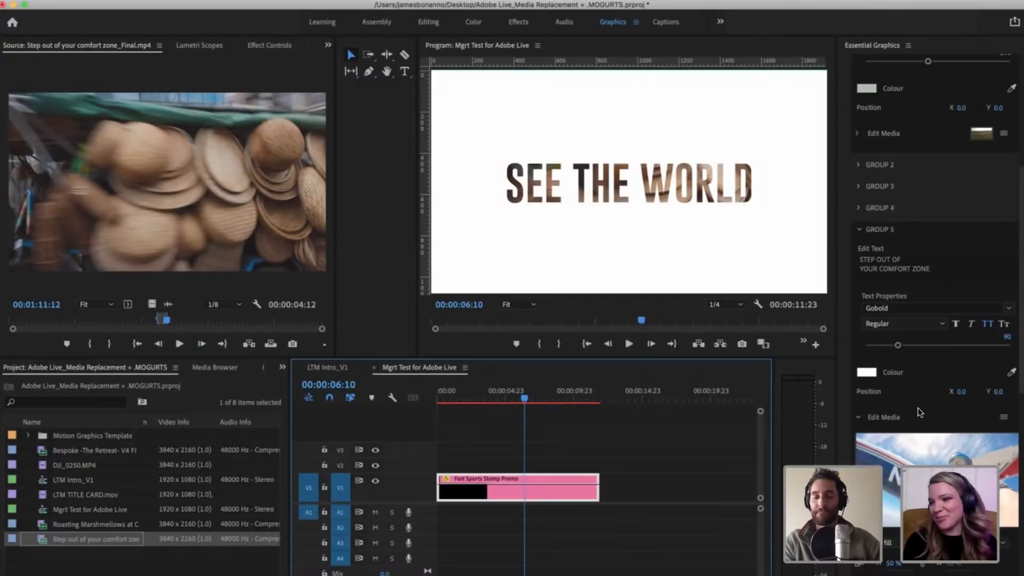
pyautogui.scroll(-5, 918, 408)
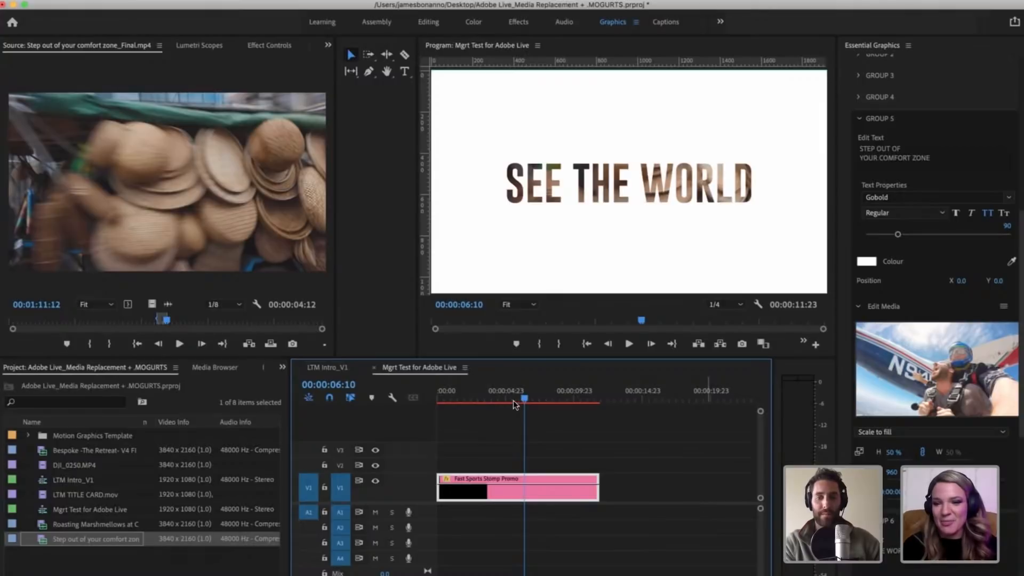
# Step: Mark an out point at 00:00:11:08, render the sequence in to out, and move the render progress window away from the preview
pyautogui.moveTo(524, 398); pyautogui.dragTo(592, 401)
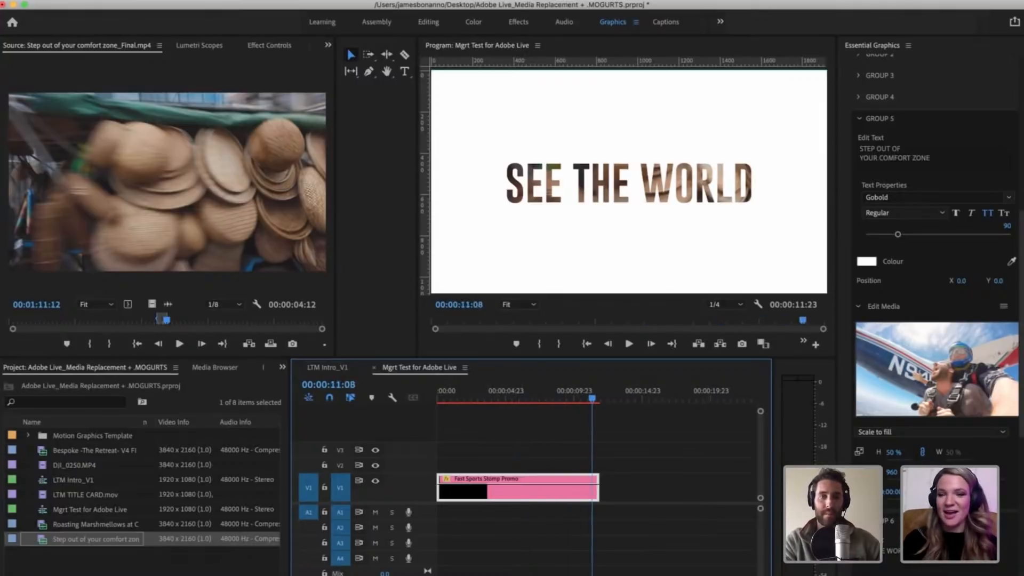
pyautogui.press('o')
pyautogui.click(197, 1)
pyautogui.click(197, 36)
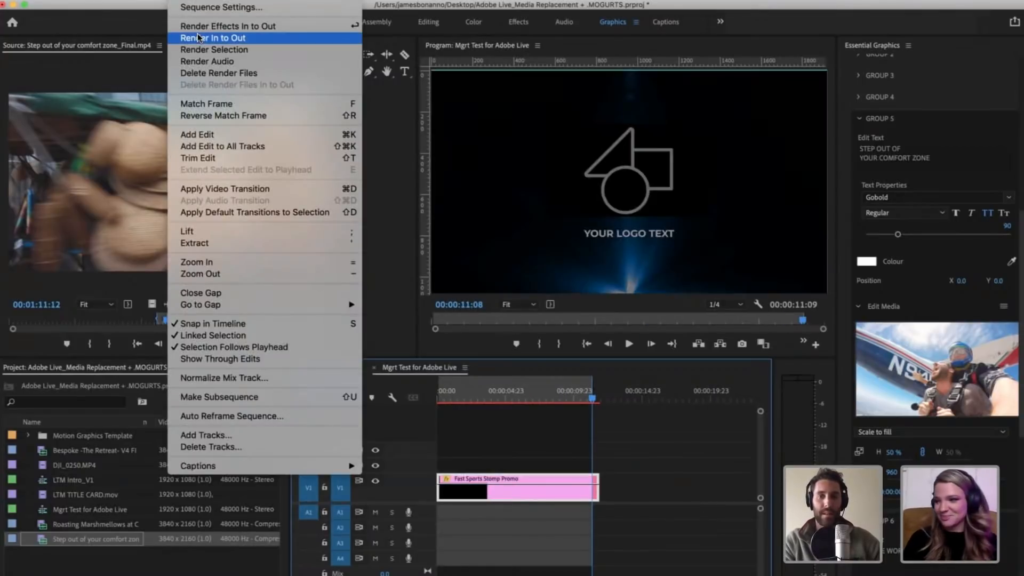
pyautogui.moveTo(502, 200); pyautogui.dragTo(601, 121)
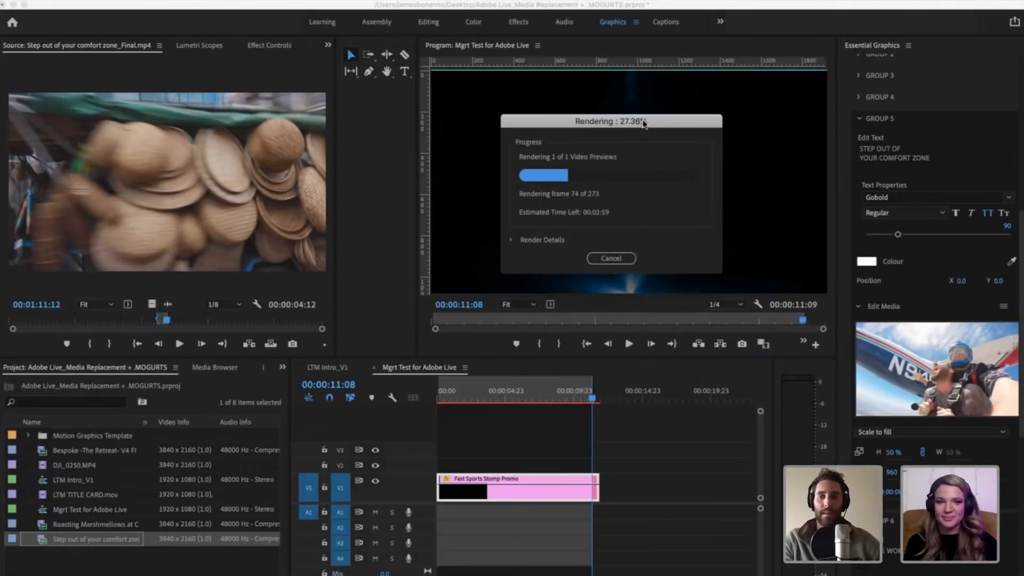
pyautogui.moveTo(643, 123); pyautogui.dragTo(405, 107)
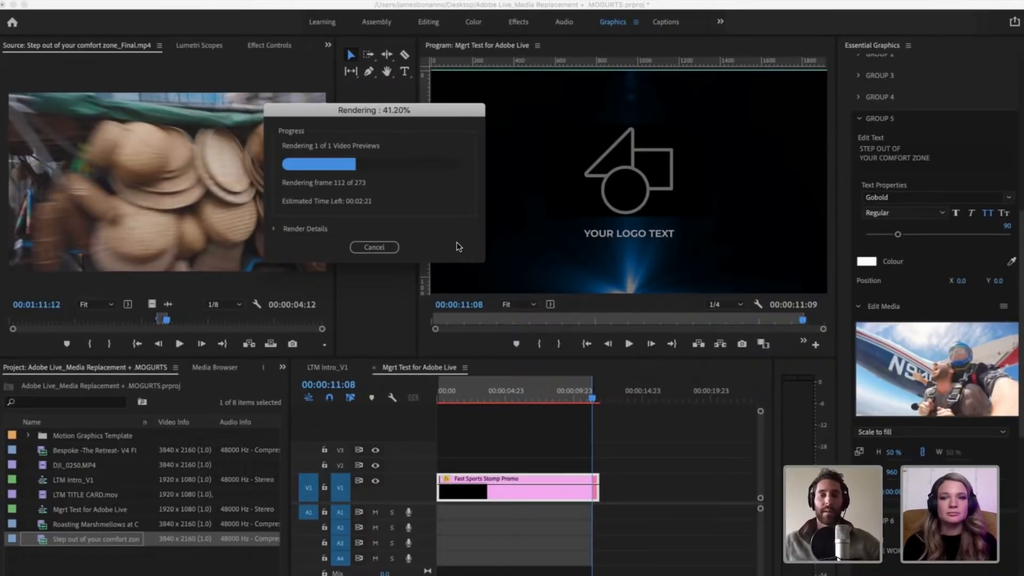
pyautogui.moveTo(291, 113); pyautogui.dragTo(84, 113)
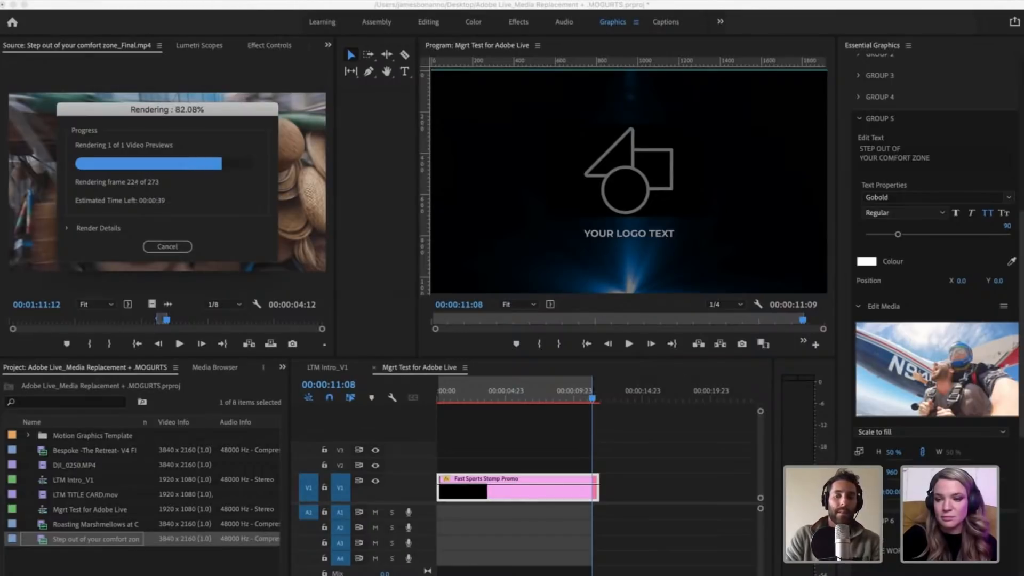
# Step: Switch to the web browser and look over the Leave The Map site and Epidemic Sound's music genres page
pyautogui.press('super+Tab')
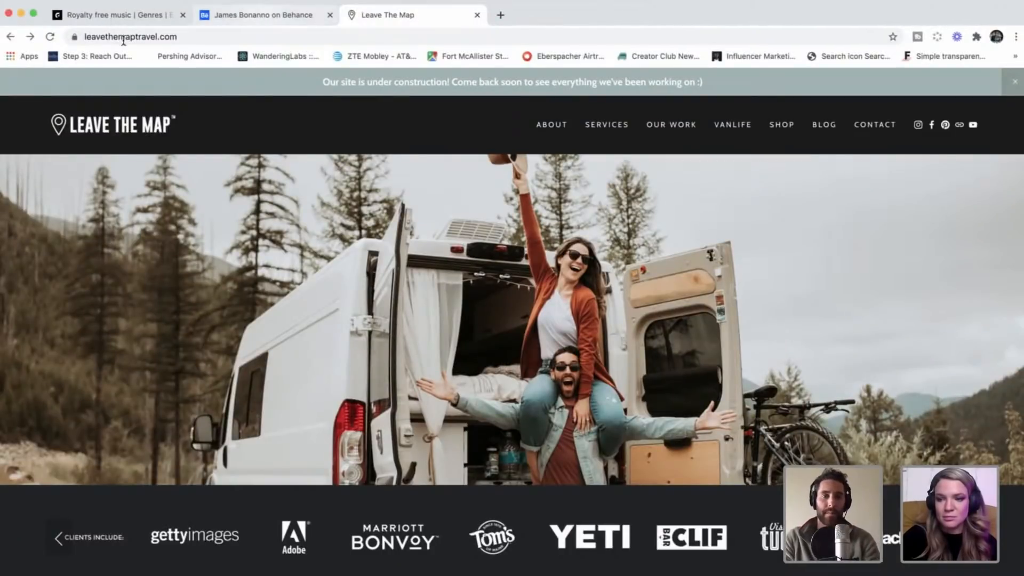
pyautogui.hotkey('ctrl', 'Tab')
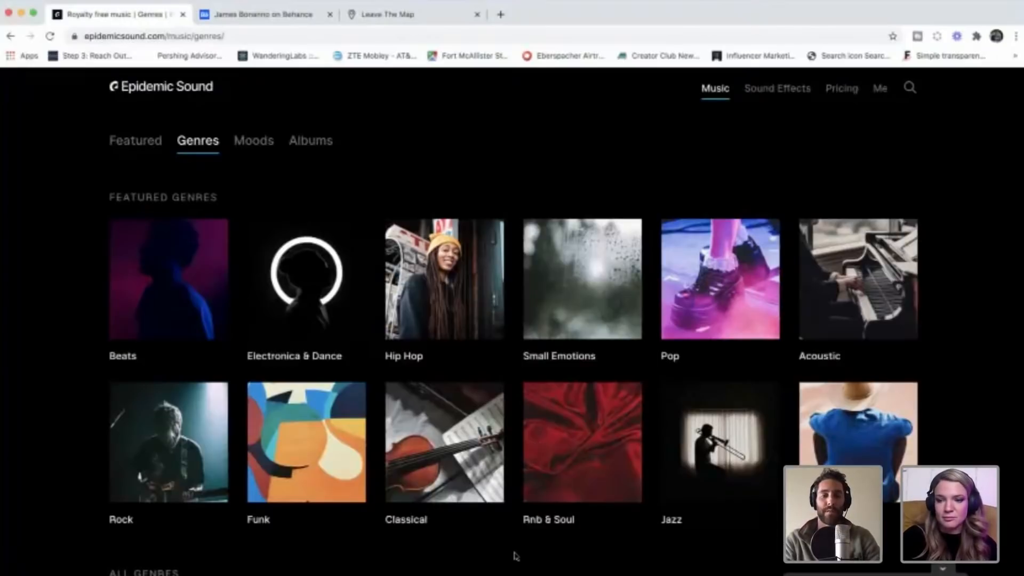
pyautogui.scroll(-1, 515, 556)
pyautogui.scroll(1, 518, 530)
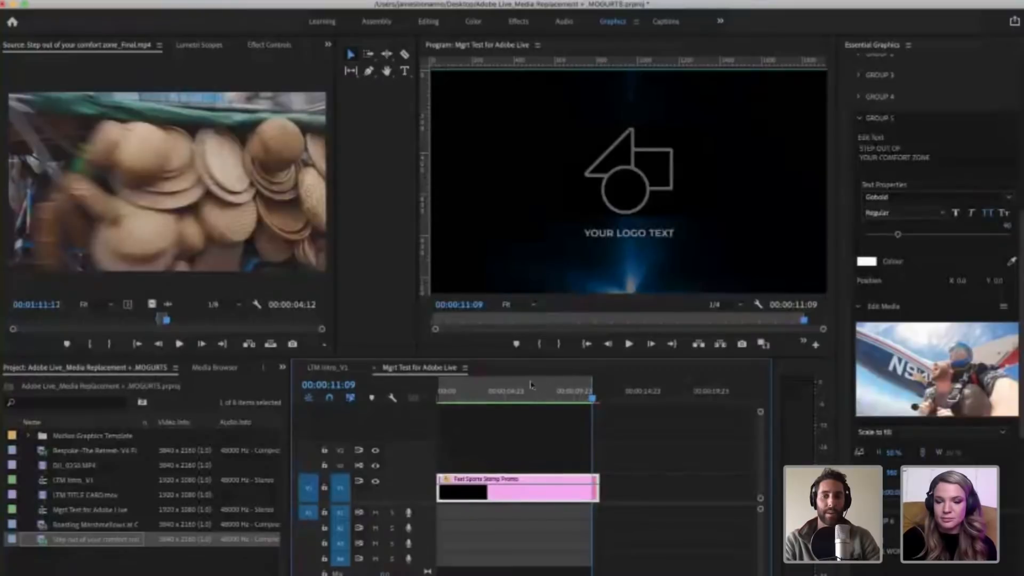
# Step: Return to Premiere Pro and play the rendered promo from about 00:00:00:21
pyautogui.click(517, 383)
pyautogui.moveTo(534, 384); pyautogui.dragTo(448, 357)
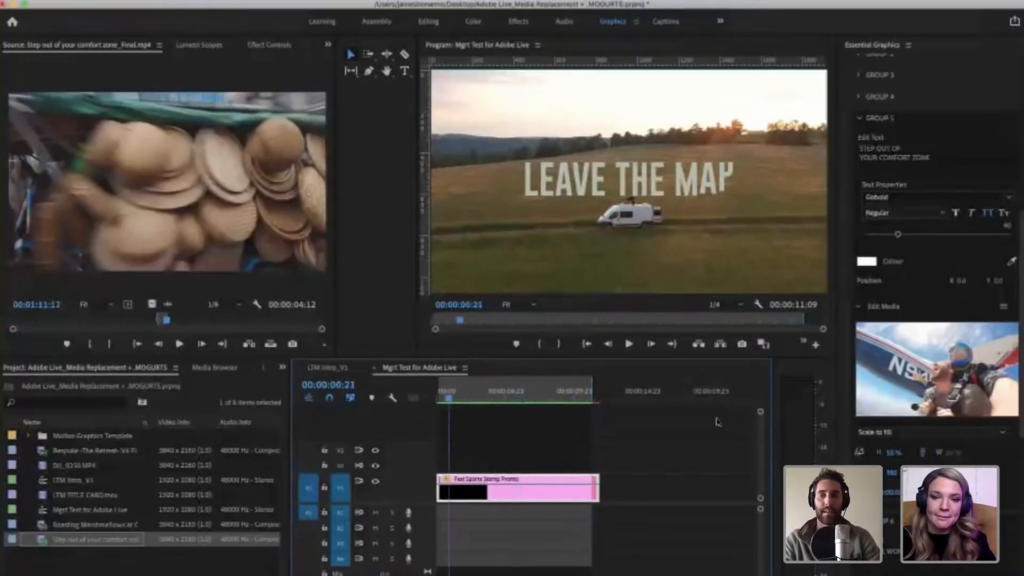
pyautogui.press('space')
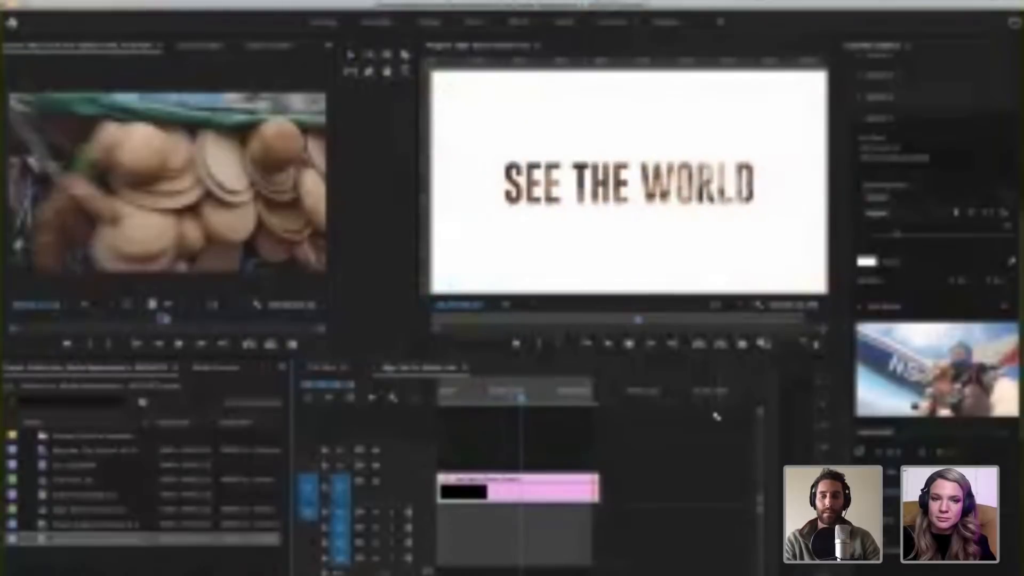
# Step: Mark the full Fast Sports Stomp Promo clip as the in-to-out range, place the playhead at 00:00:06:01, and deselect the clip
pyautogui.click(593, 405)
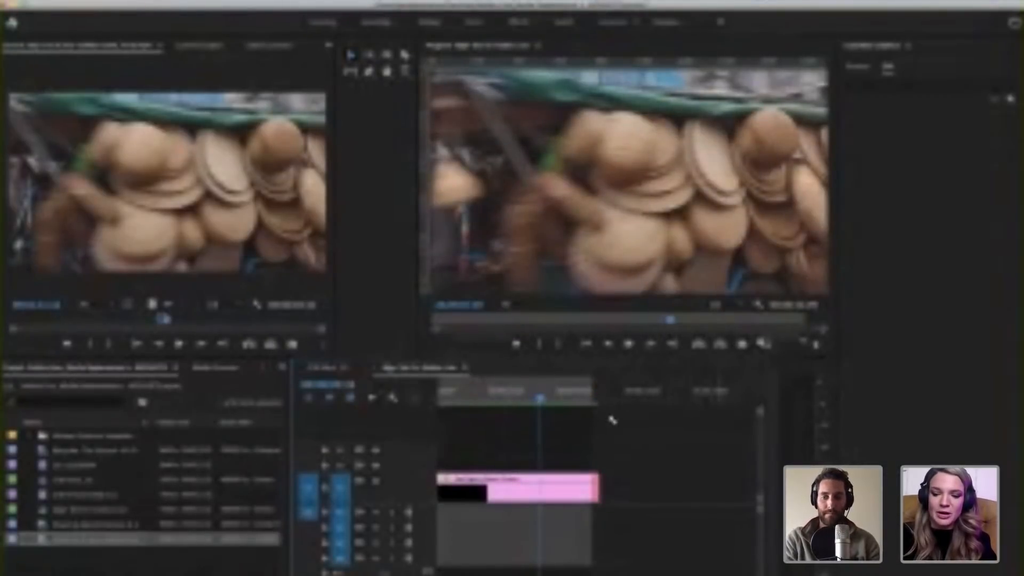
pyautogui.press('x')
pyautogui.moveTo(542, 397)
pyautogui.mouseDown()
pyautogui.moveTo(566, 399)
pyautogui.moveTo(529, 392)
pyautogui.moveTo(543, 395)
pyautogui.mouseUp()
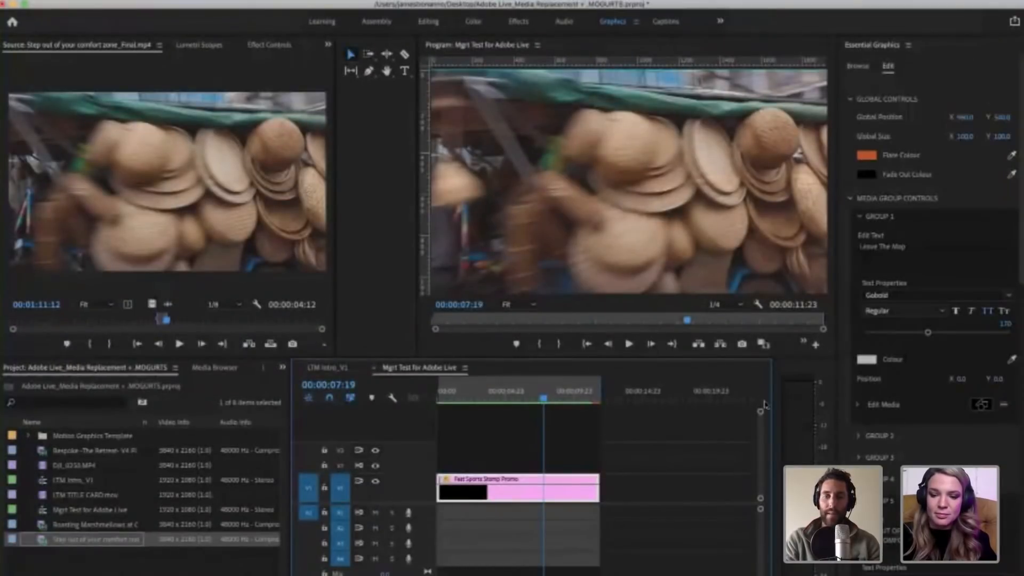
pyautogui.click(530, 398)
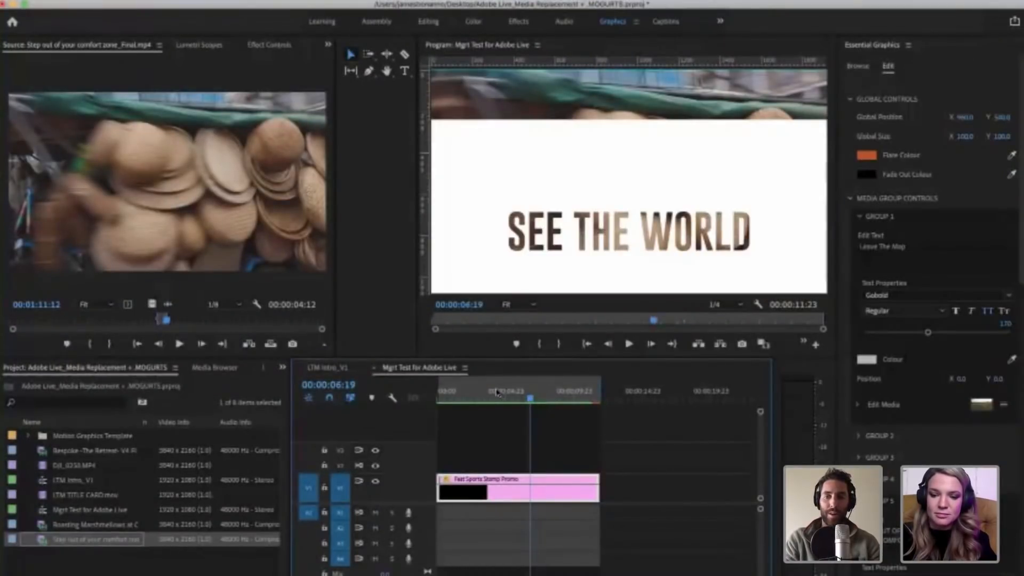
pyautogui.click(516, 399)
pyautogui.click(520, 399)
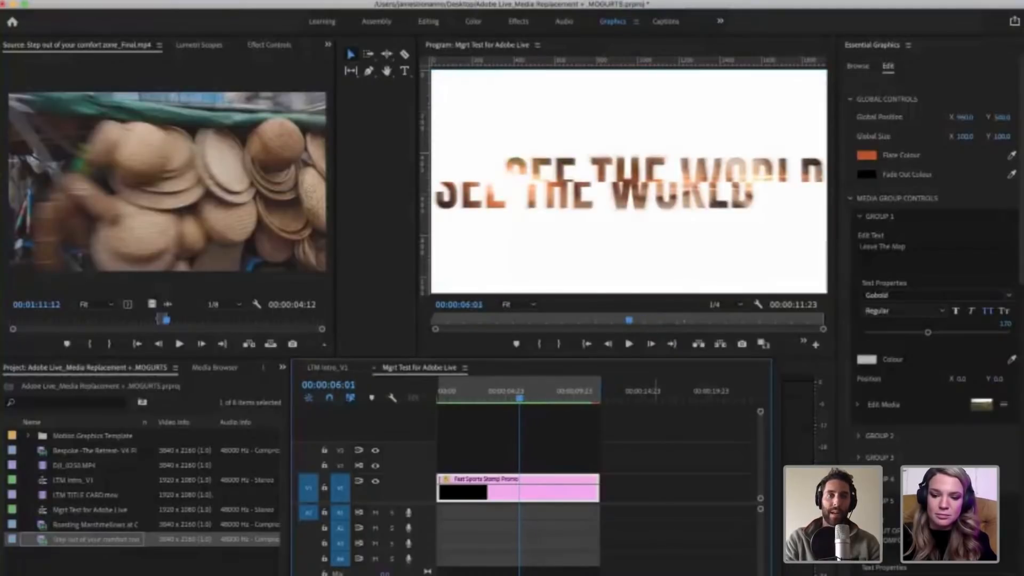
pyautogui.click(655, 426)
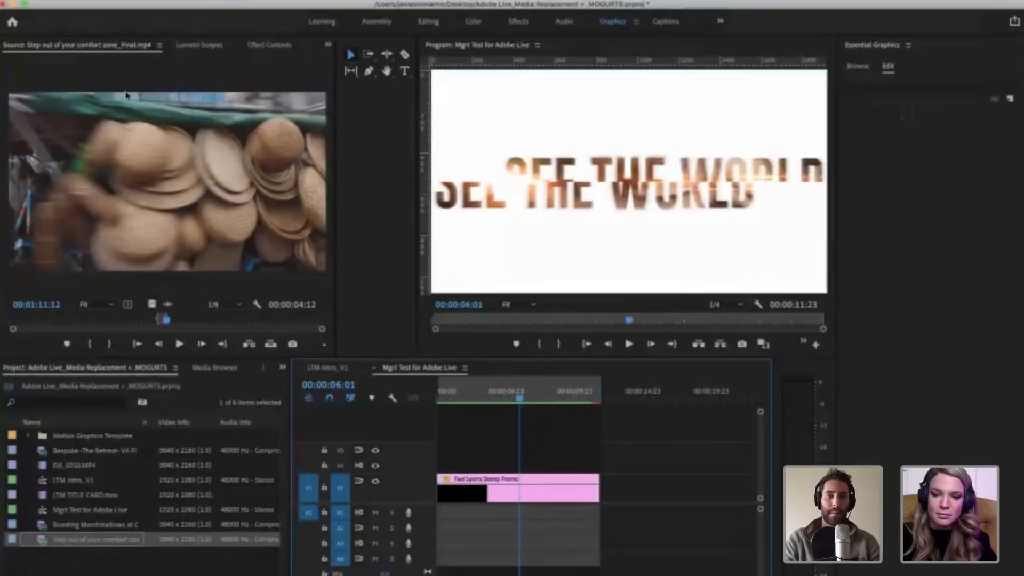
# Step: Switch to the web browser and browse Epidemic Sound's featured genres and full genre list
pyautogui.click(96, 2)
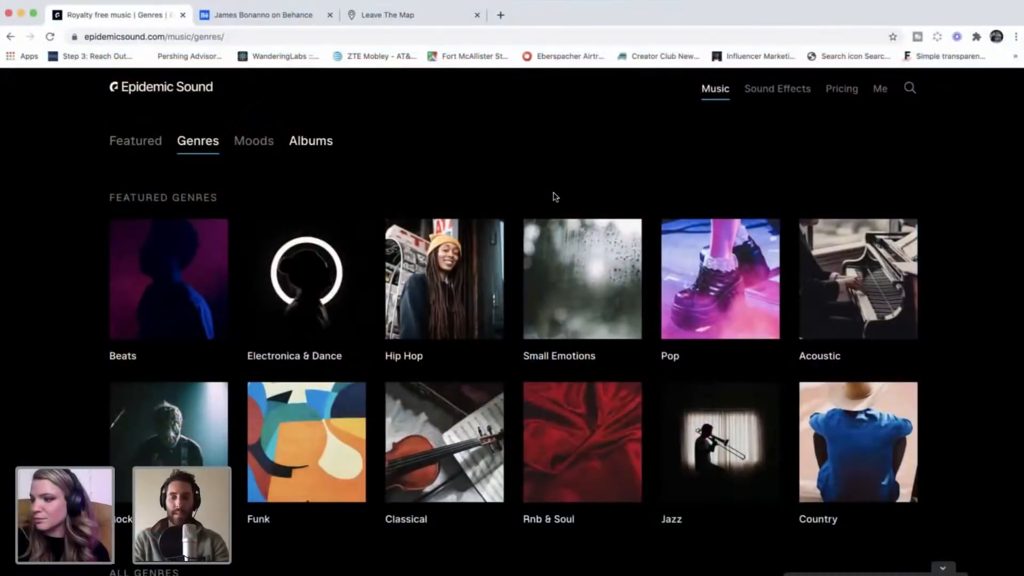
pyautogui.scroll(-2, 861, 186)
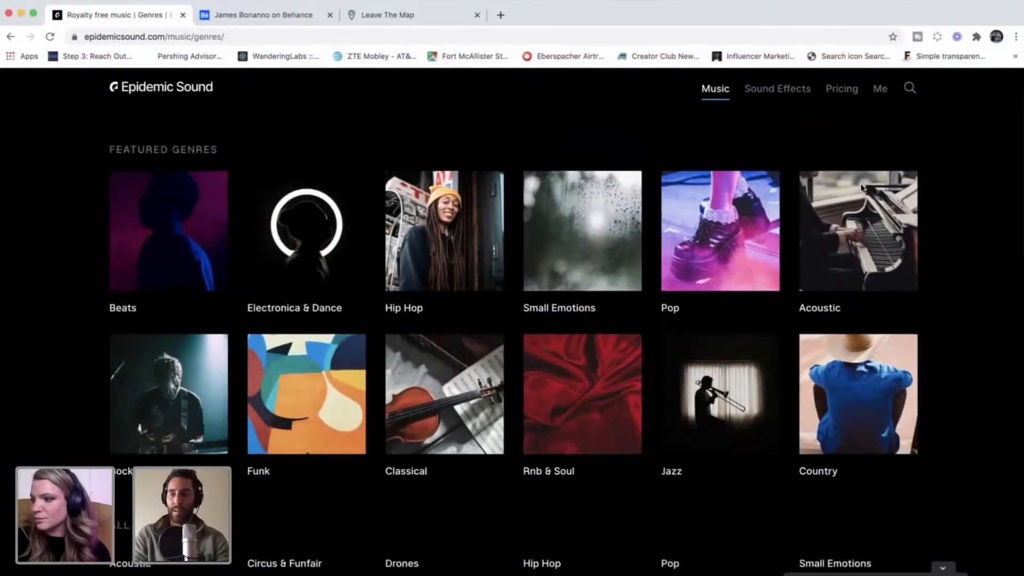
pyautogui.scroll(1, 860, 187)
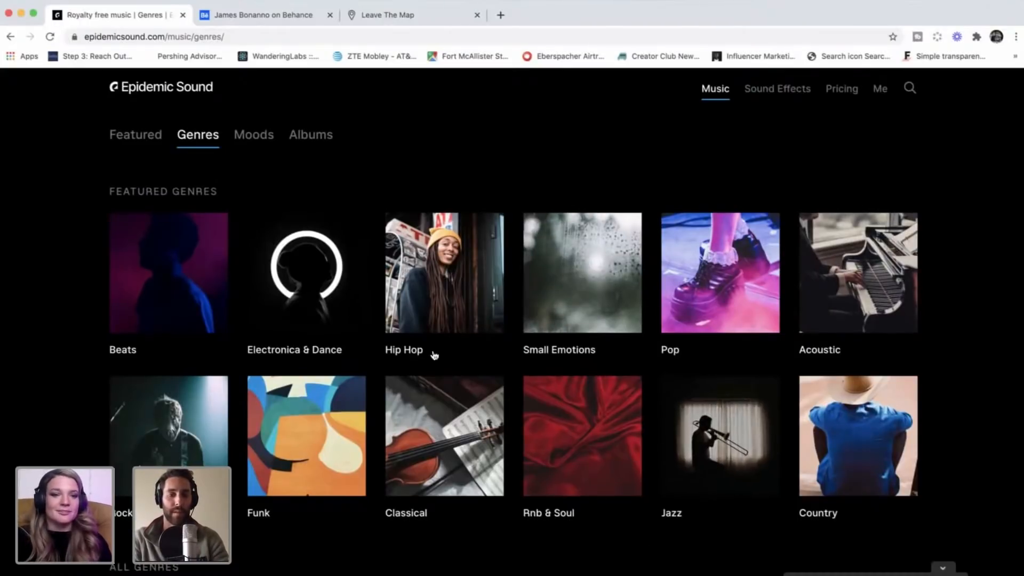
pyautogui.scroll(-1, 286, 524)
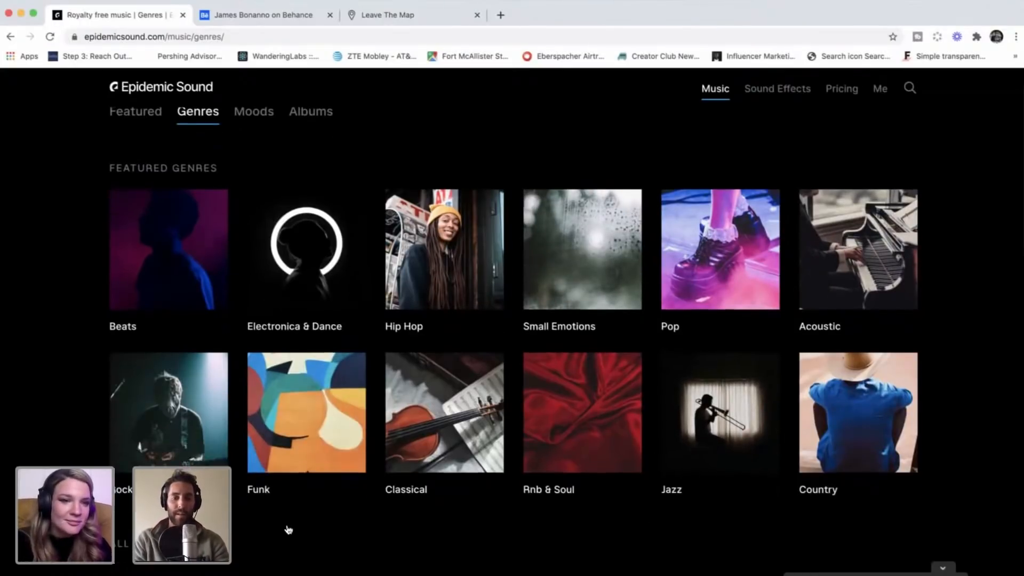
pyautogui.scroll(-2, 68, 427)
pyautogui.scroll(-5, 73, 451)
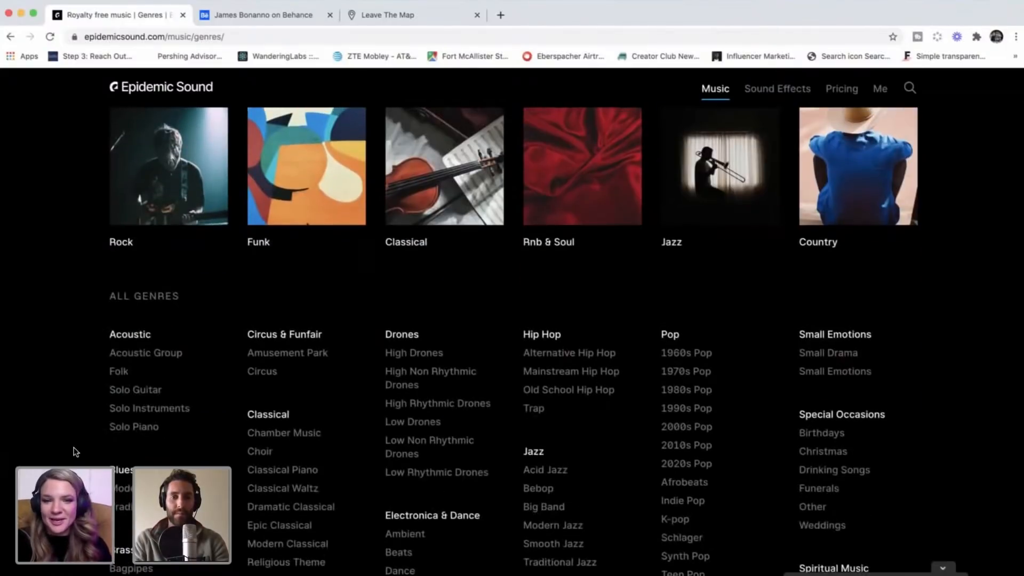
pyautogui.scroll(-3, 75, 451)
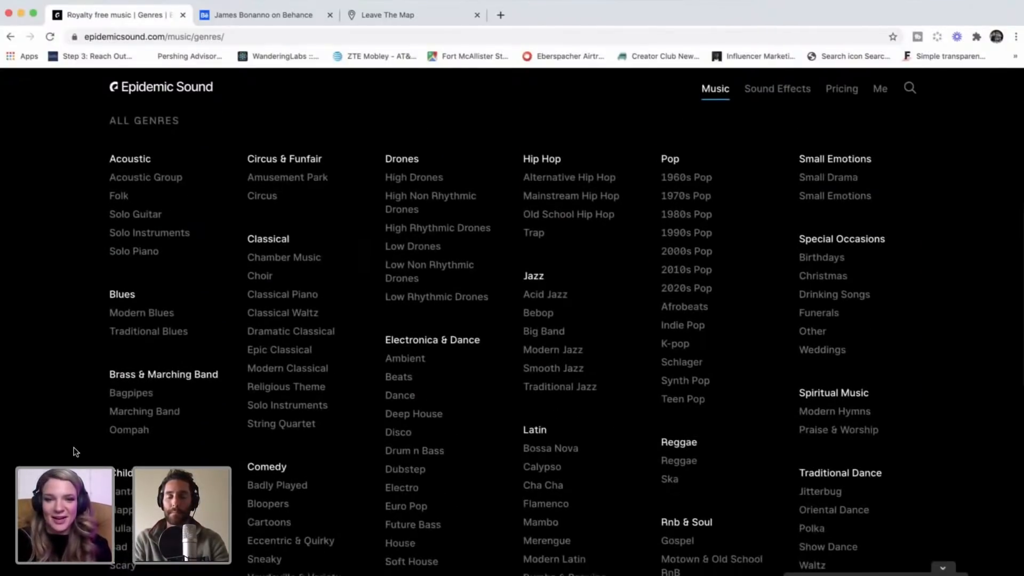
pyautogui.scroll(-2, 375, 323)
pyautogui.scroll(1, 395, 330)
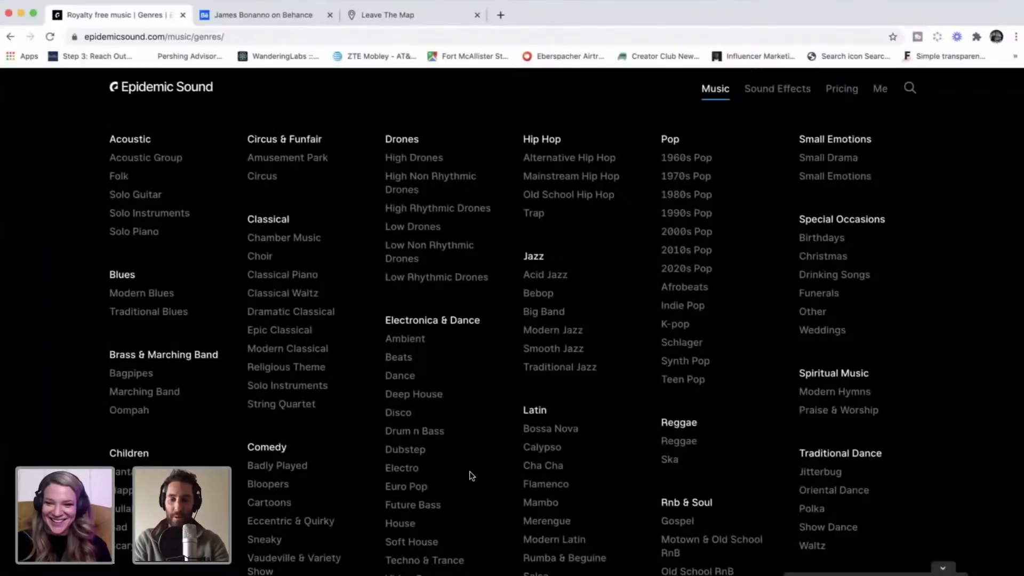
pyautogui.scroll(-1, 468, 475)
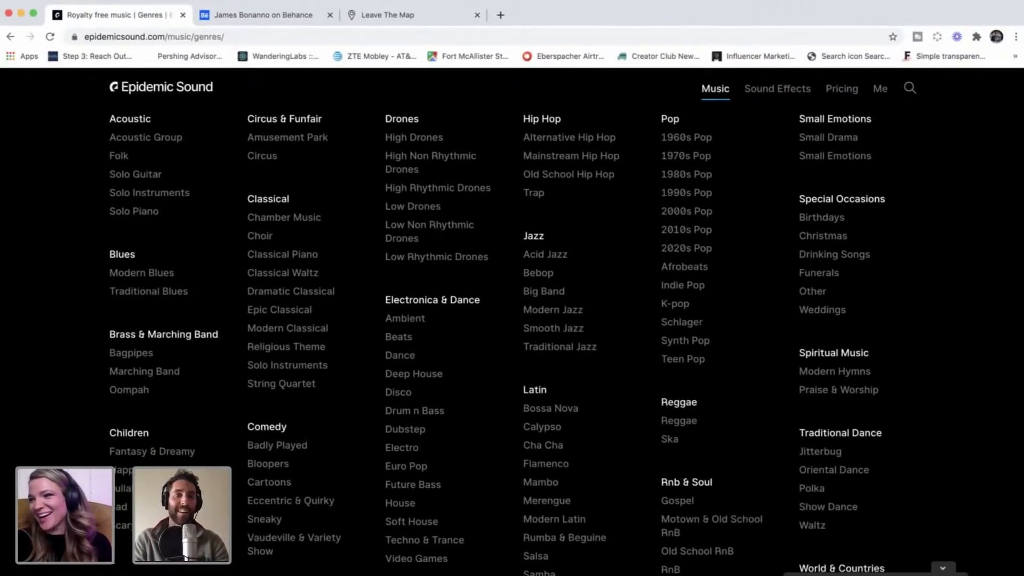
pyautogui.press('super+Tab')
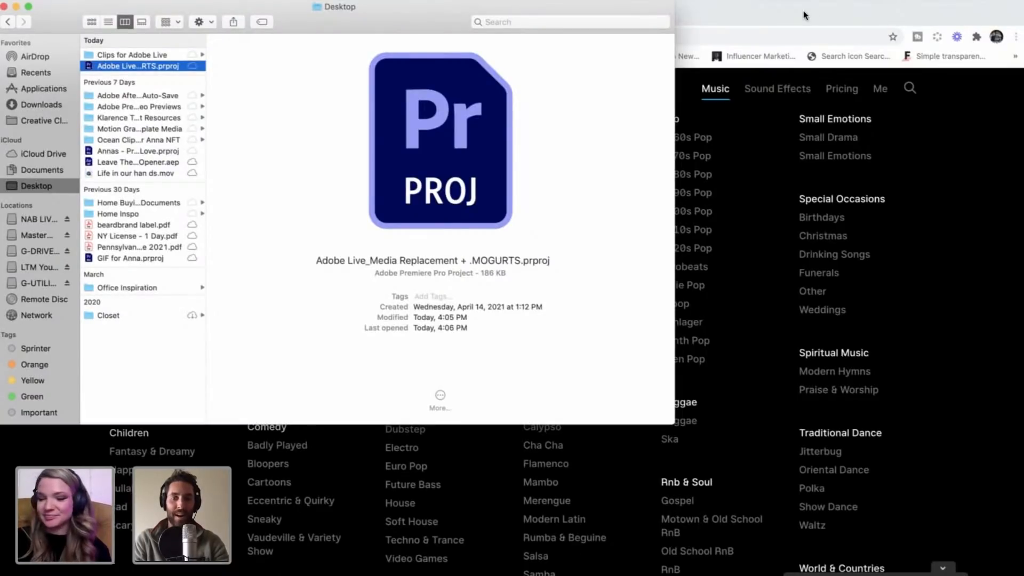
pyautogui.press('super+Tab')
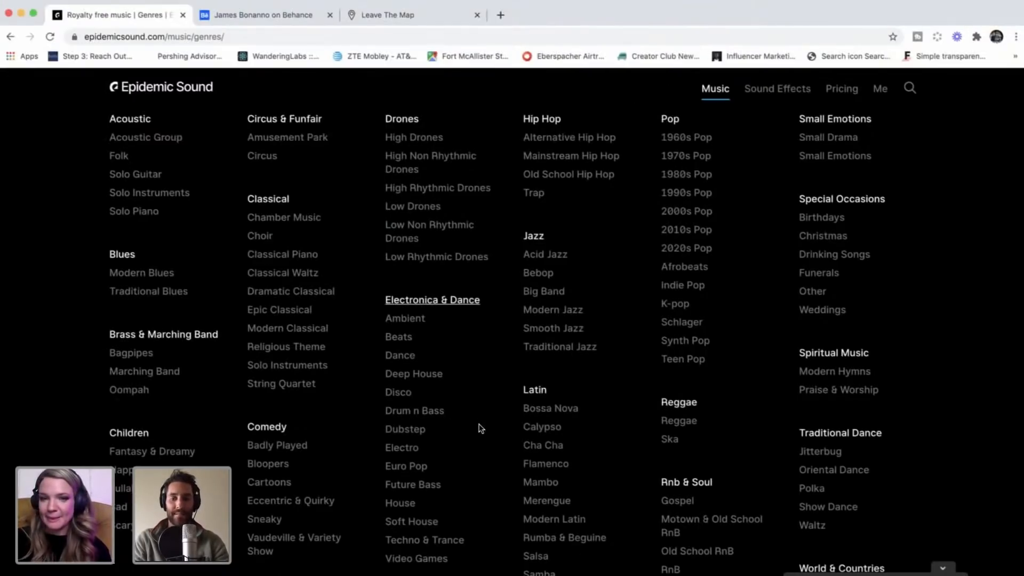
# Step: Open the Future Bass genre under Electronica & Dance and play a preview of the track Nucleus
pyautogui.scroll(-2, 476, 267)
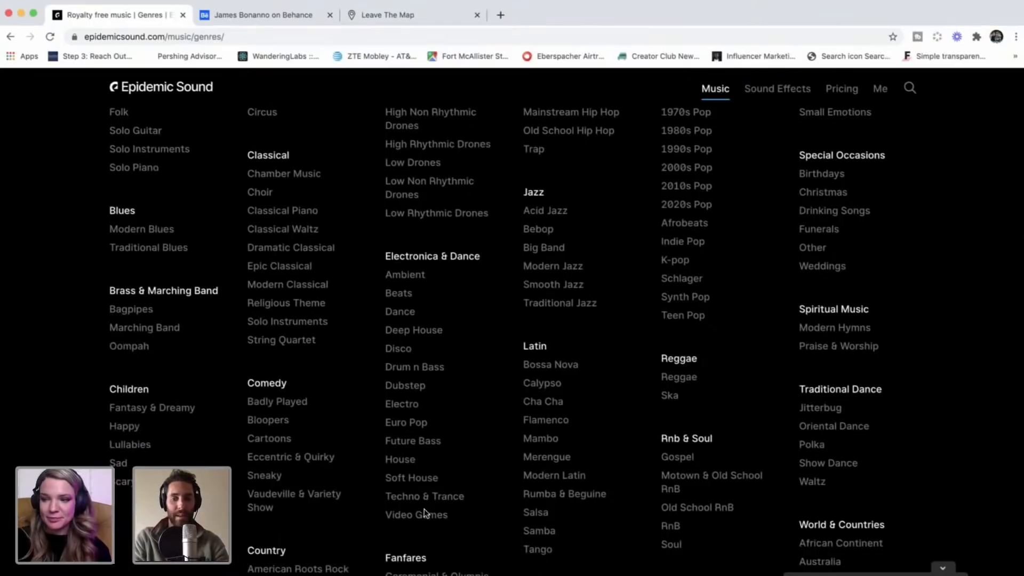
pyautogui.click(420, 442)
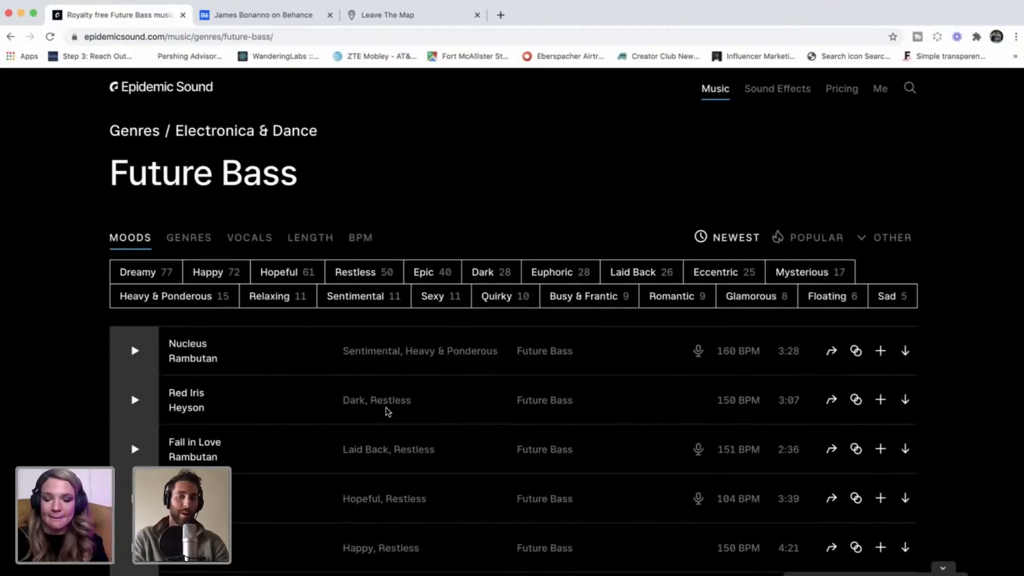
pyautogui.scroll(-3, 215, 338)
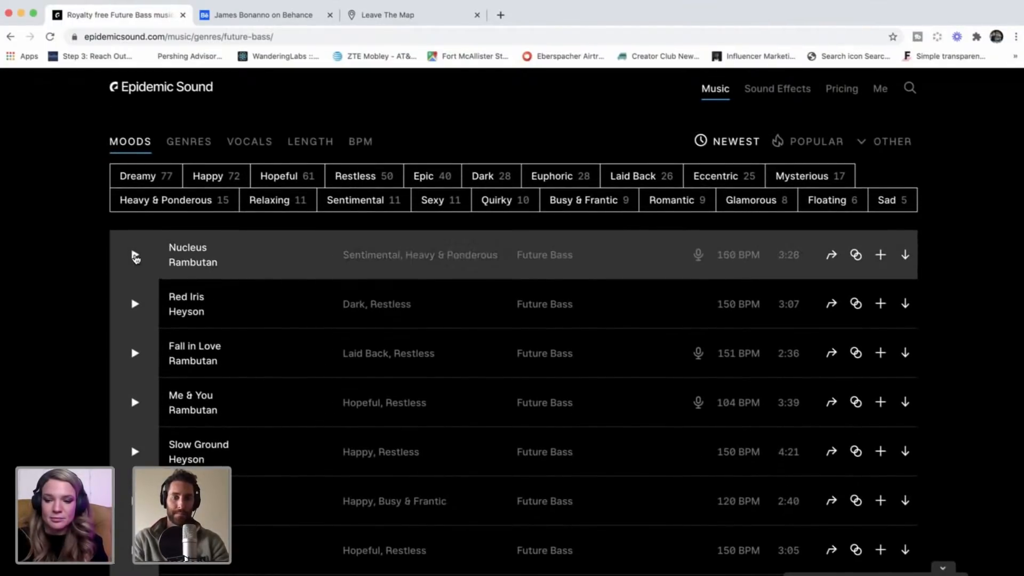
pyautogui.click(135, 258)
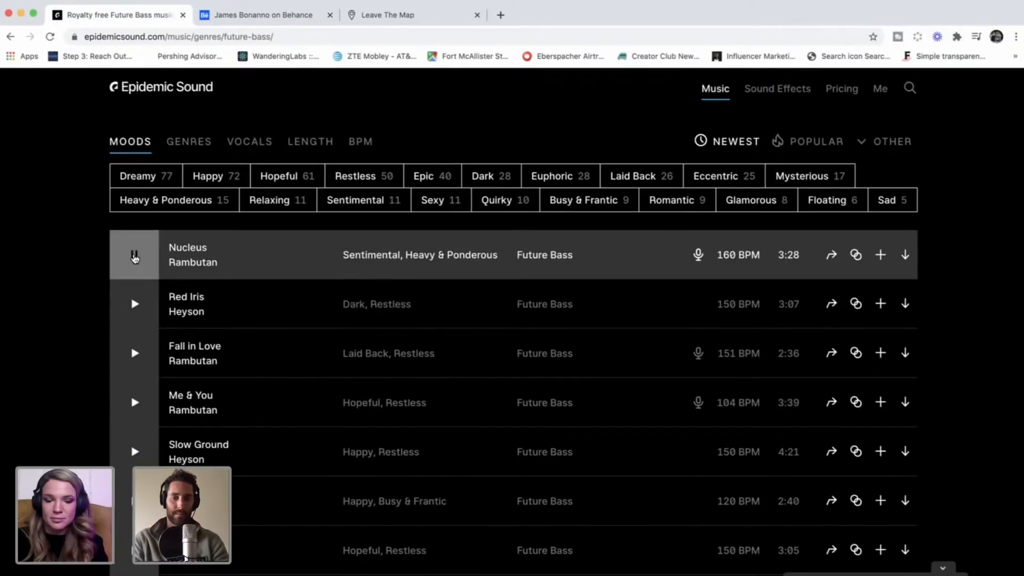
# Step: Replay the preview of the track Nucleus and browse further down the Future Bass track list
pyautogui.click(134, 255)
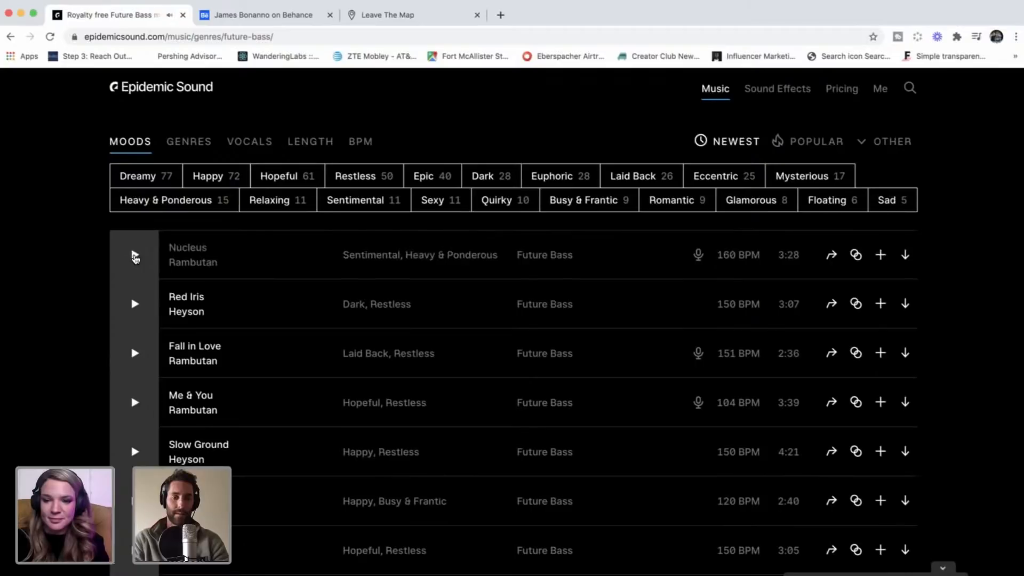
pyautogui.click(134, 256)
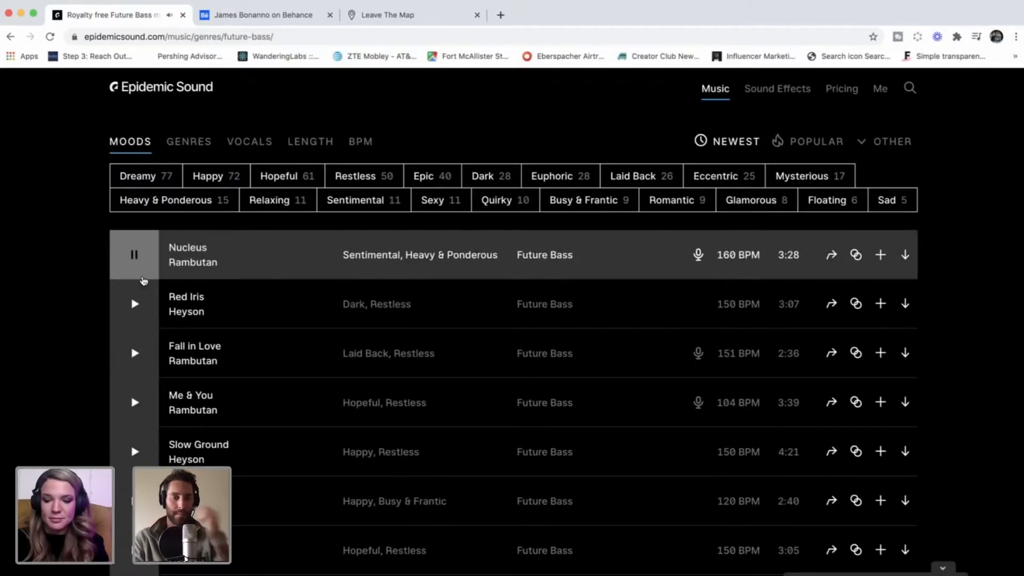
pyautogui.scroll(-1, 194, 421)
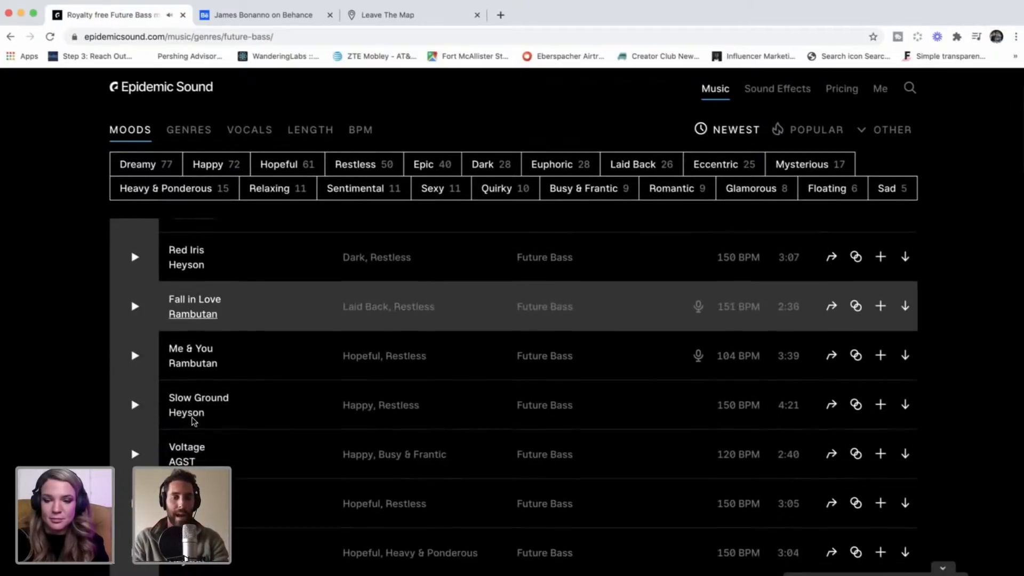
pyautogui.scroll(-1, 128, 376)
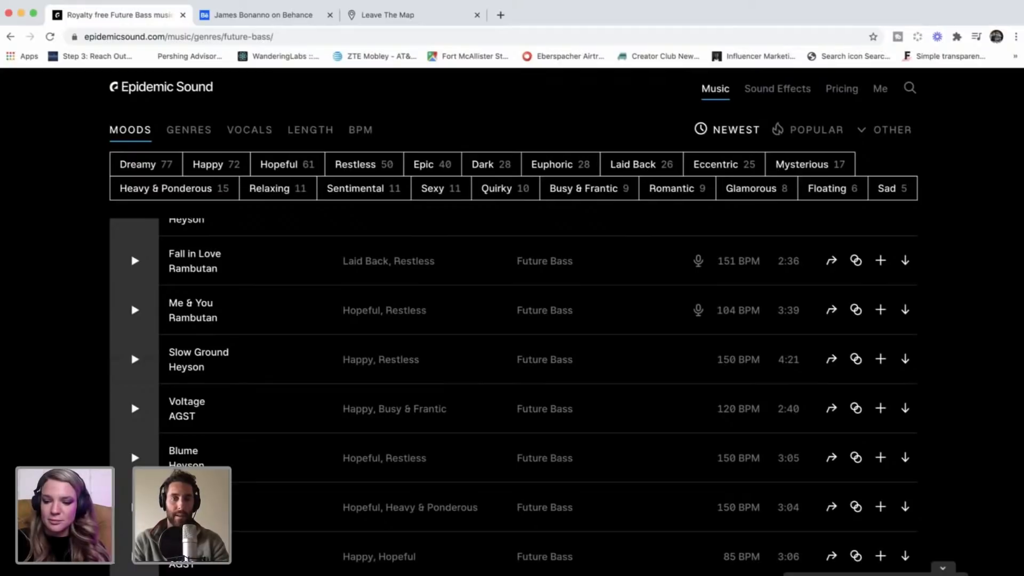
# Step: Switch back to Premiere Pro, move the Mgrt Test for Adobe Live playhead to 00:00:04:23, and make video track V1 slightly taller
pyautogui.press('super+Tab')
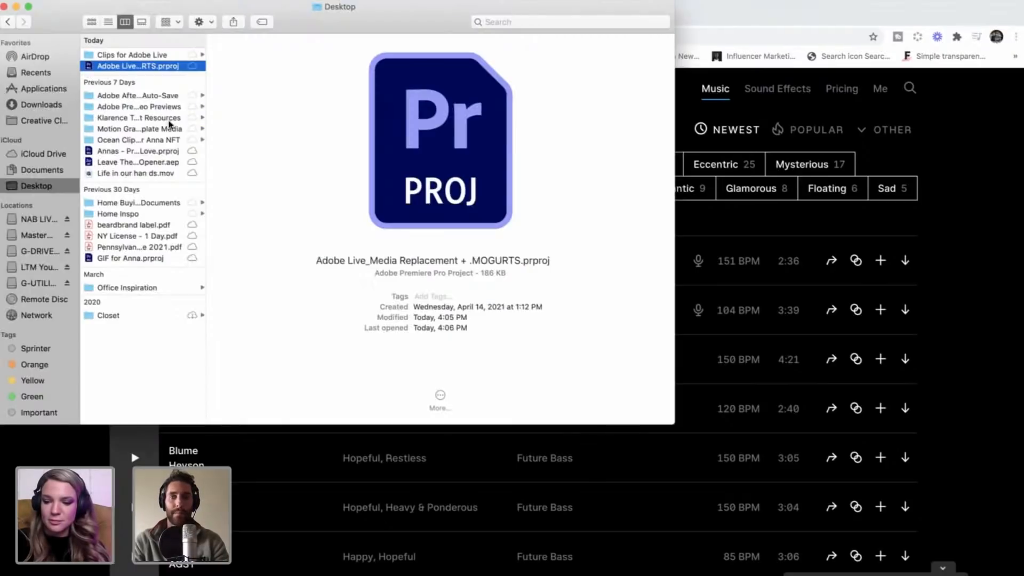
pyautogui.press('super+Tab')
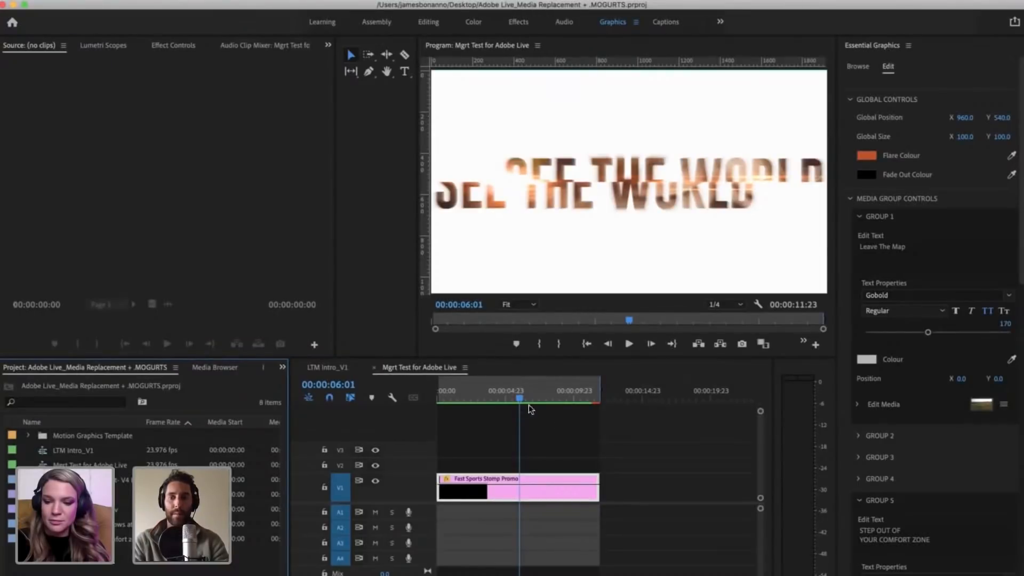
pyautogui.click(502, 399)
pyautogui.moveTo(515, 402)
pyautogui.mouseDown()
pyautogui.moveTo(465, 394)
pyautogui.moveTo(565, 395)
pyautogui.moveTo(505, 394)
pyautogui.mouseUp()
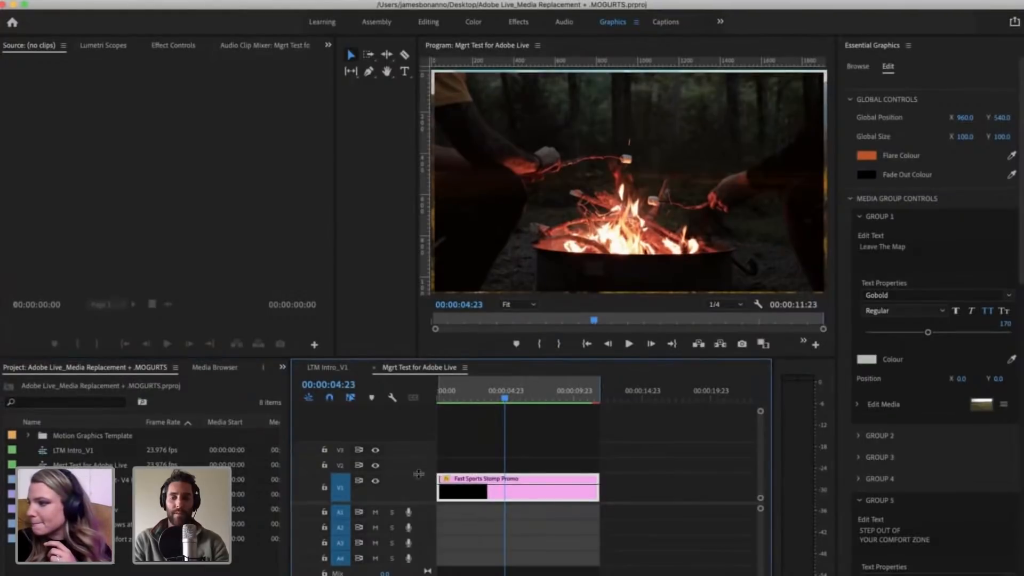
pyautogui.moveTo(415, 474); pyautogui.dragTo(415, 466)
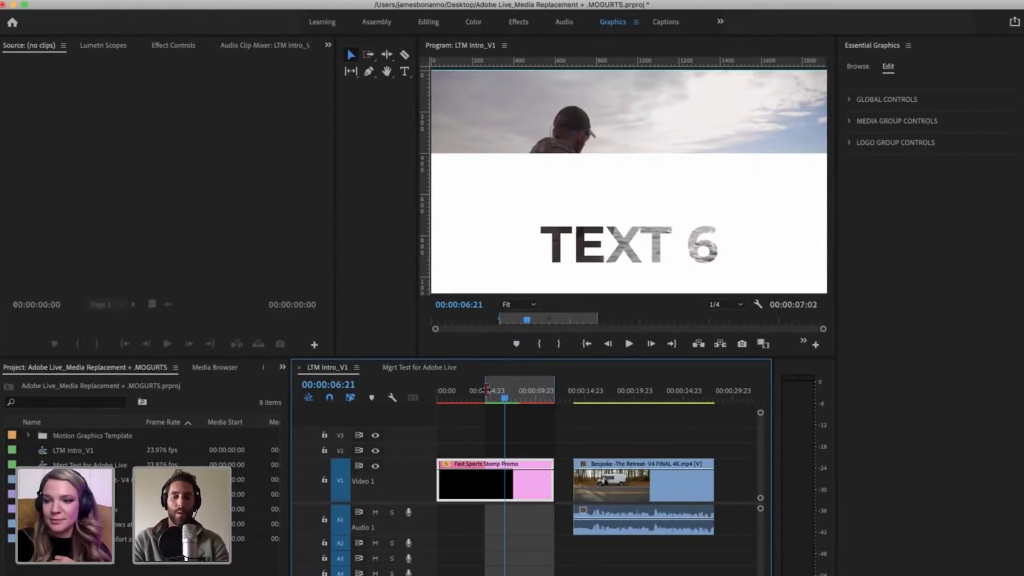
# Step: In the LTM Intro_V1 sequence, extend the in point to the sequence start and render in to out
pyautogui.moveTo(484, 393); pyautogui.dragTo(437, 393)
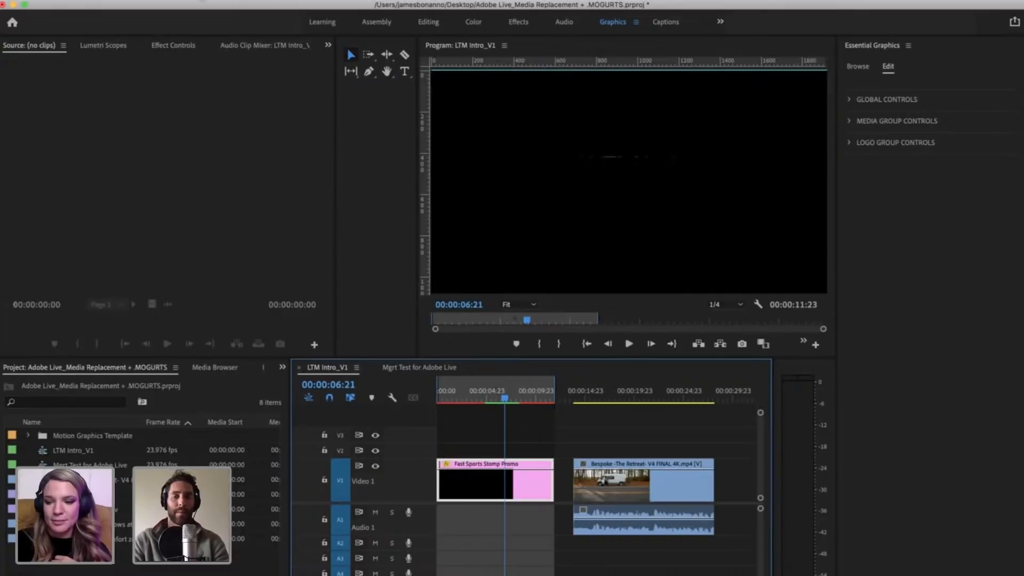
pyautogui.click(202, 0)
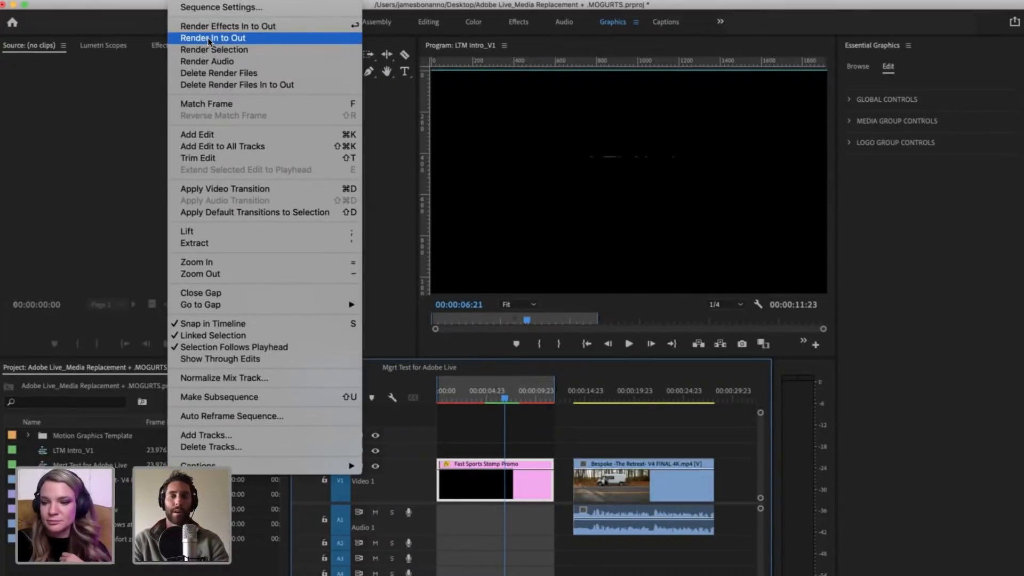
pyautogui.click(208, 38)
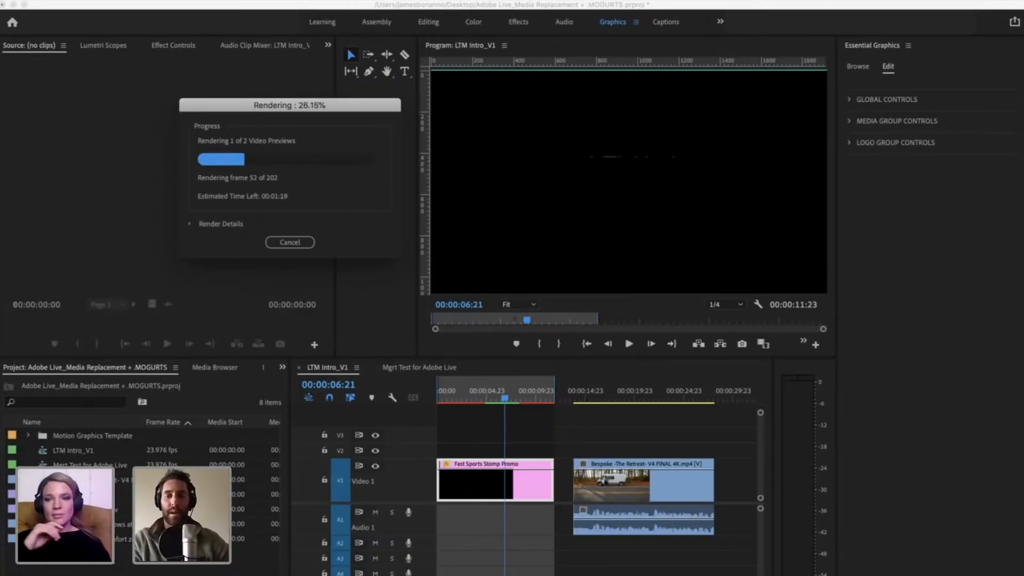
pyautogui.press('super+Tab')
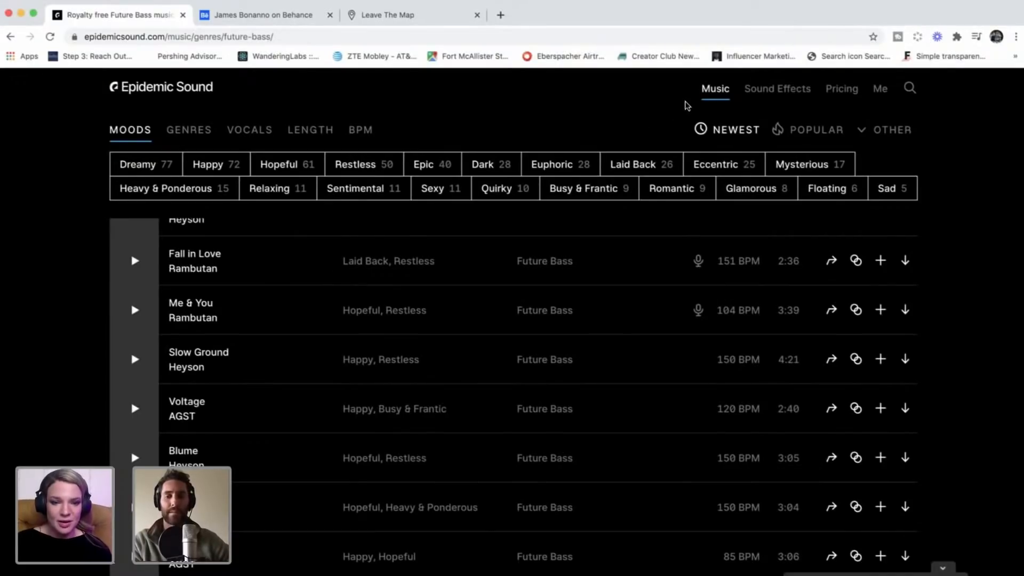
pyautogui.press('super+Tab')
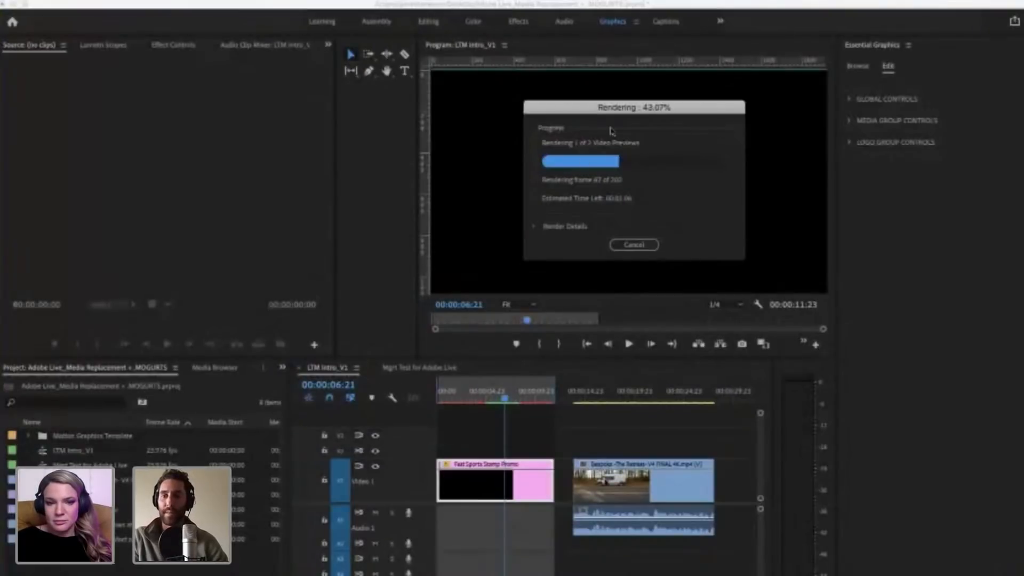
pyautogui.moveTo(623, 109); pyautogui.dragTo(615, 109)
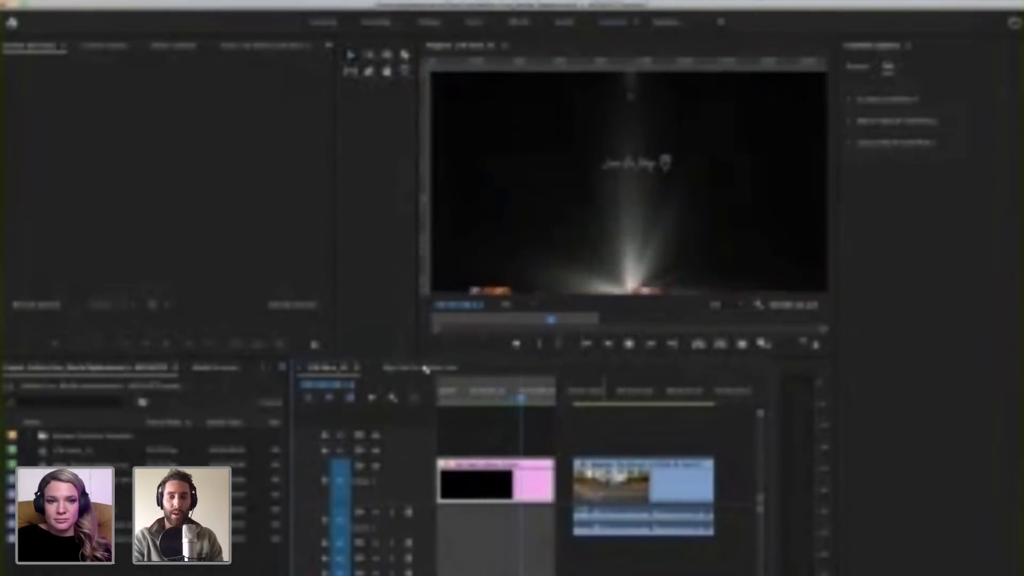
# Step: Stop playback of LTM Intro_V1, return to the Mgrt Test for Adobe Live sequence, and review the promo's media group controls
pyautogui.press('space')
pyautogui.doubleClick(644, 469)
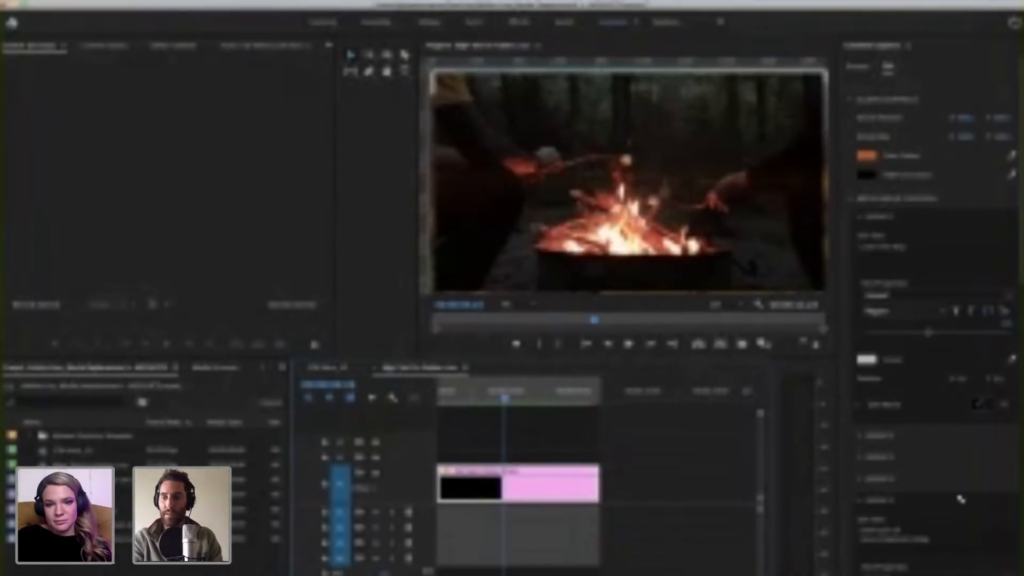
pyautogui.scroll(-4, 955, 485)
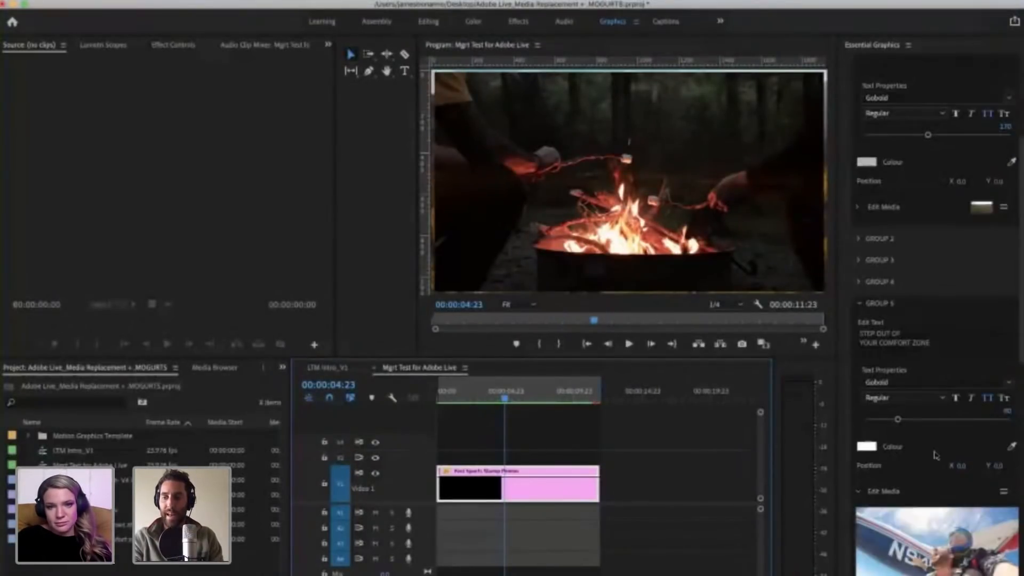
pyautogui.scroll(-3, 934, 455)
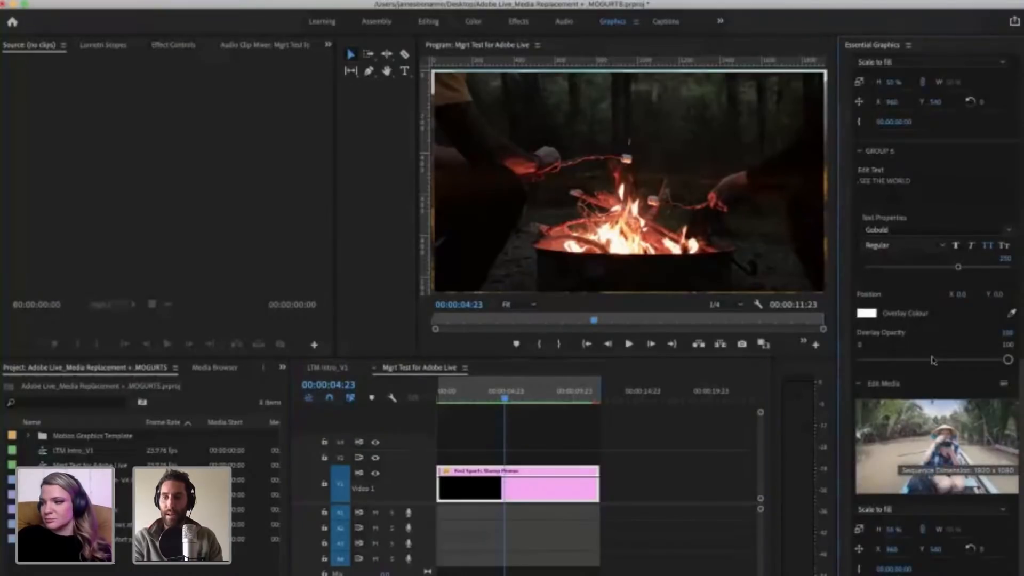
pyautogui.scroll(7, 932, 360)
pyautogui.scroll(4, 859, 292)
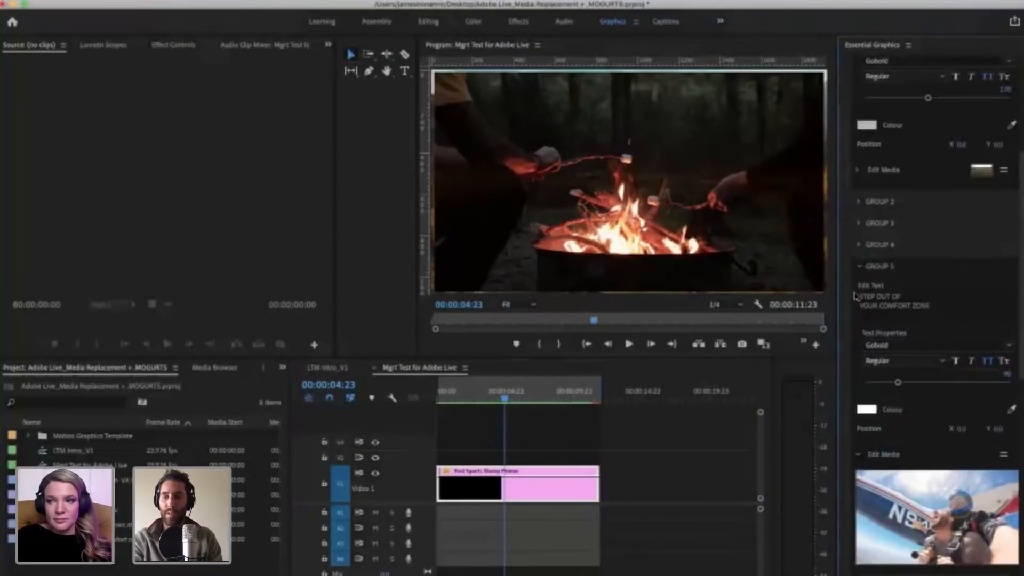
pyautogui.scroll(2, 942, 360)
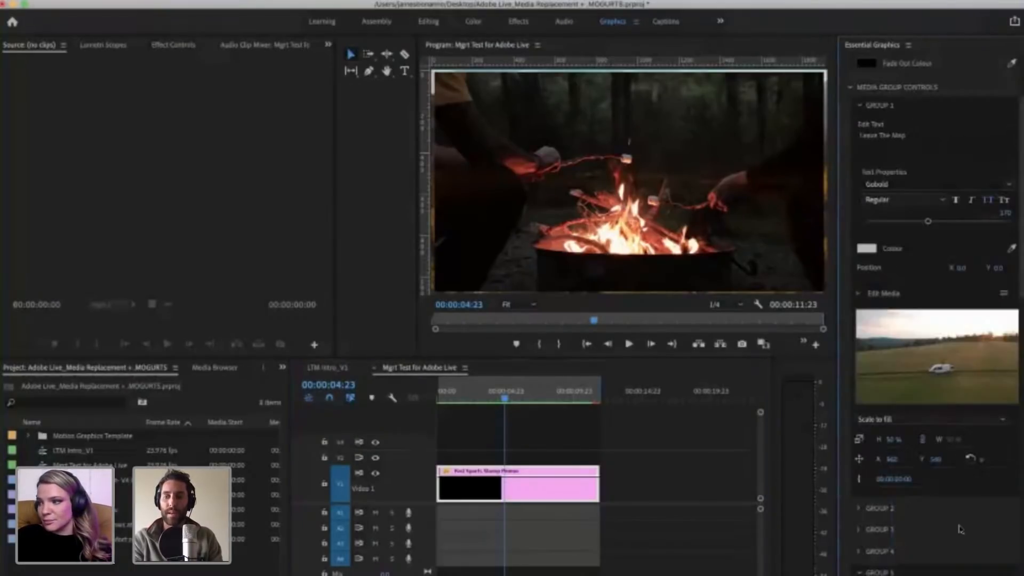
pyautogui.scroll(-5, 859, 330)
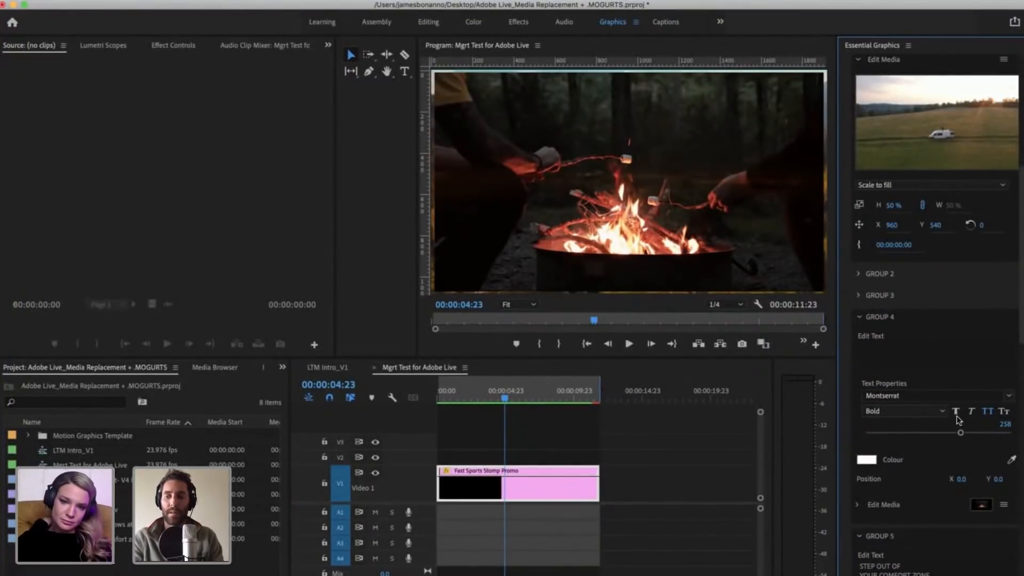
# Step: Expand the Group 4 media and view its replace, reveal and timeline options without choosing one
pyautogui.click(886, 505)
pyautogui.scroll(-3, 987, 383)
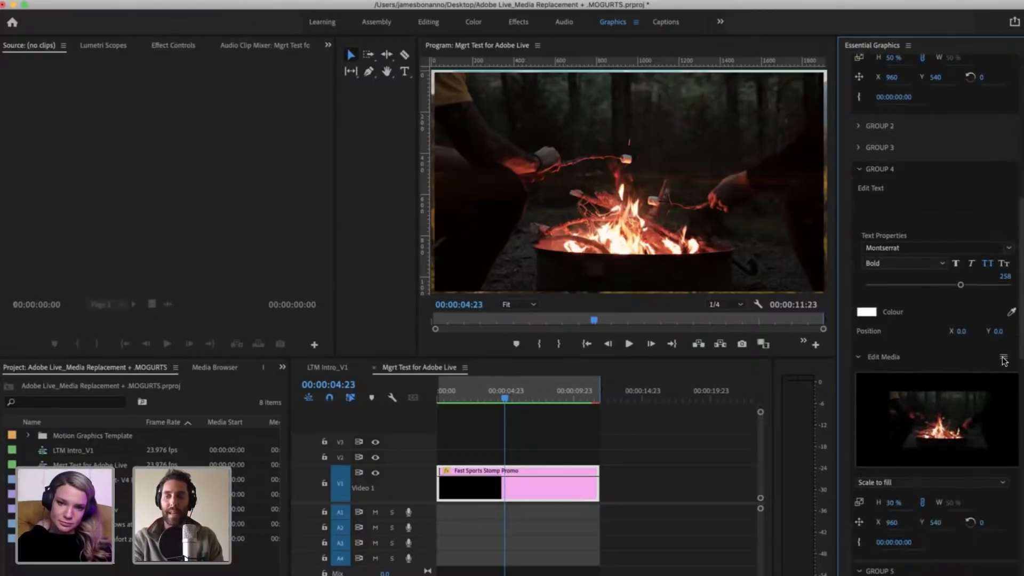
pyautogui.click(1003, 357)
pyautogui.click(927, 418)
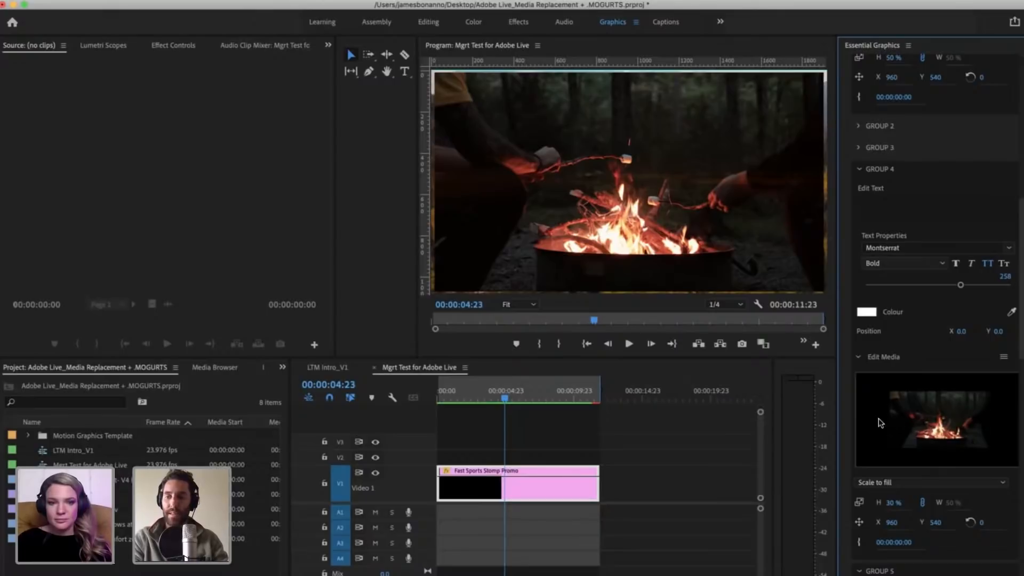
pyautogui.moveTo(918, 411)
pyautogui.mouseDown()
pyautogui.moveTo(895, 409)
pyautogui.moveTo(876, 391)
pyautogui.moveTo(722, 389)
pyautogui.moveTo(907, 421)
pyautogui.mouseUp()
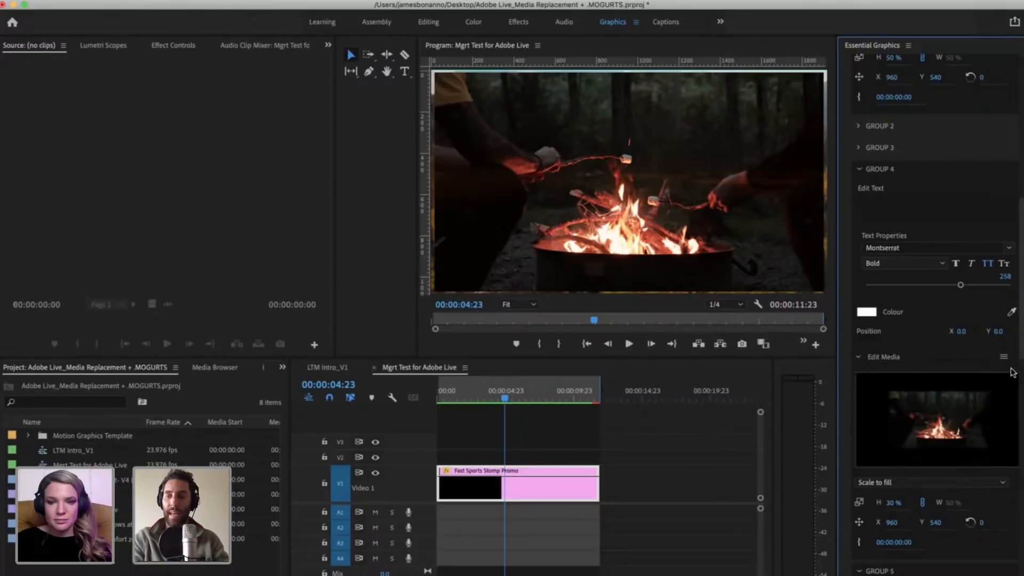
pyautogui.click(1003, 357)
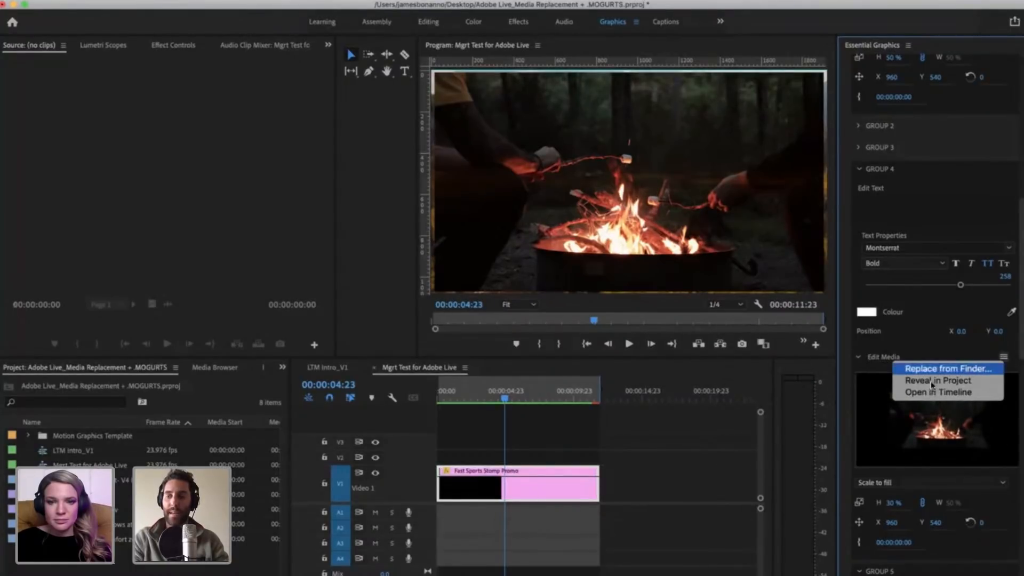
pyautogui.click(234, 468)
# Step: Select a clip in the project as a possible replacement for the Group 4 campfire media
pyautogui.click(80, 494)
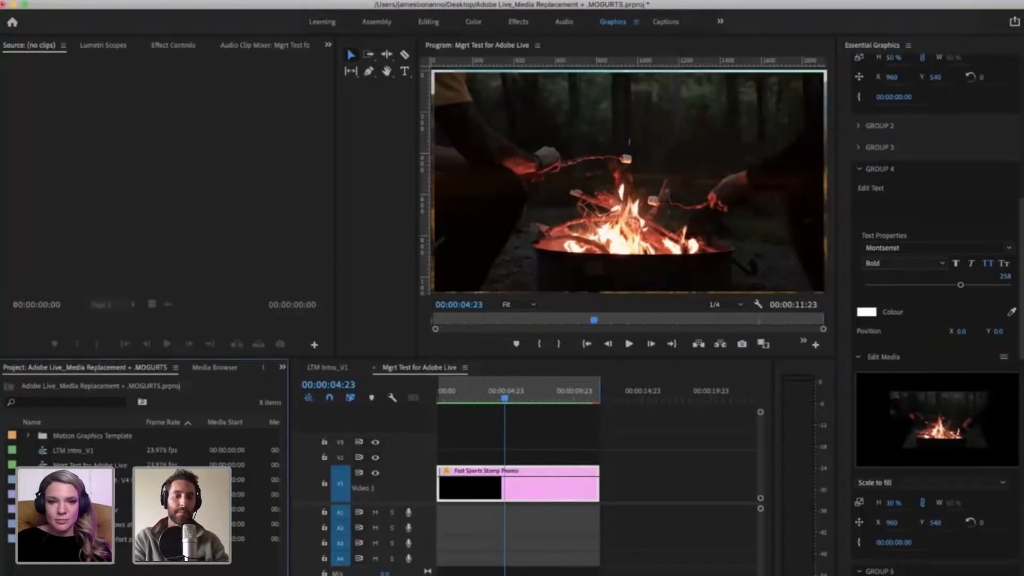
pyautogui.click(110, 556)
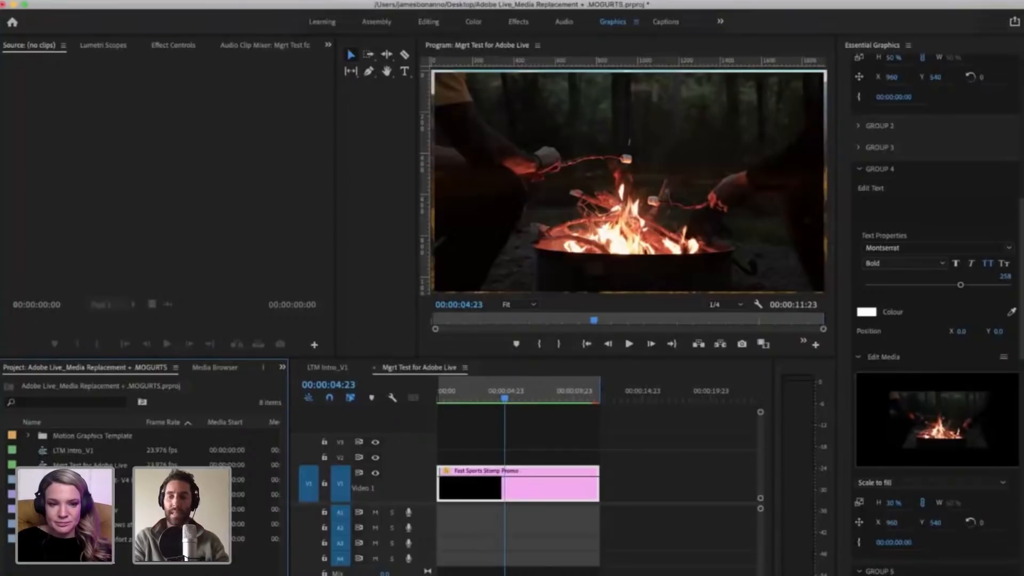
pyautogui.click(937, 429)
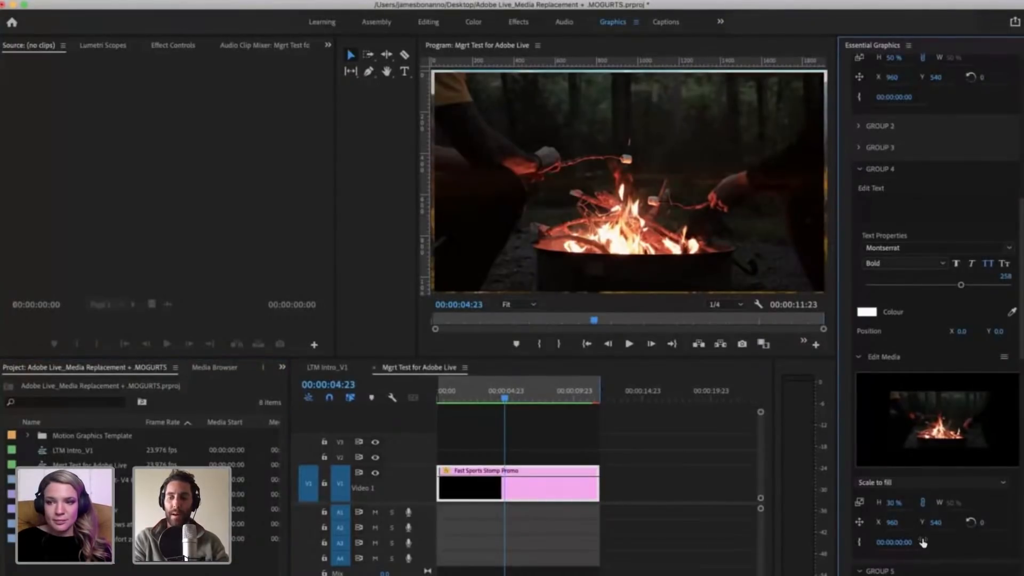
pyautogui.click(80, 557)
# Step: Examine the media and text settings of Groups 5, 6 and 1, and expand Group 2 to view its media
pyautogui.scroll(-10, 934, 373)
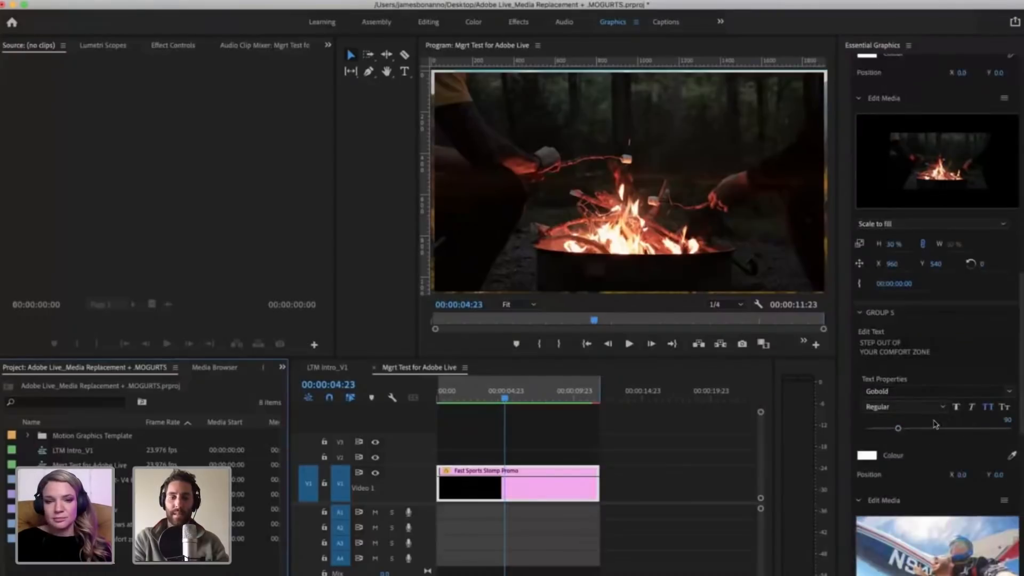
pyautogui.click(840, 526)
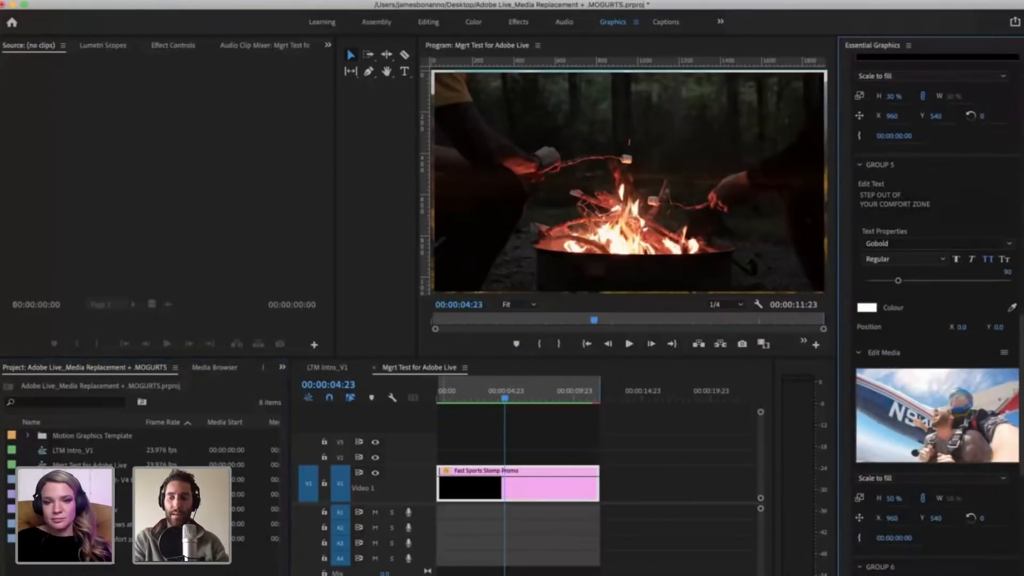
pyautogui.scroll(-10, 930, 473)
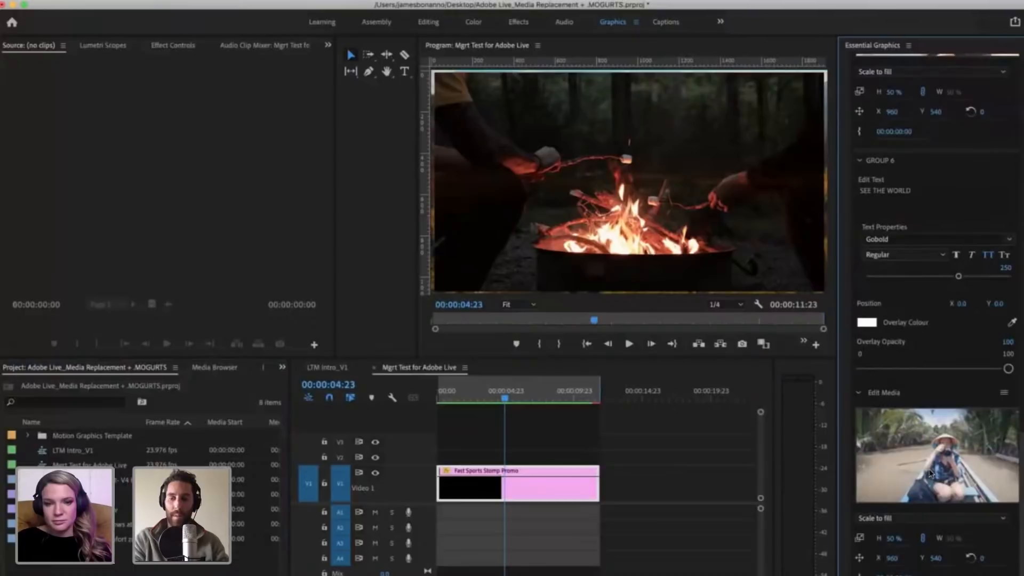
pyautogui.scroll(-3, 901, 495)
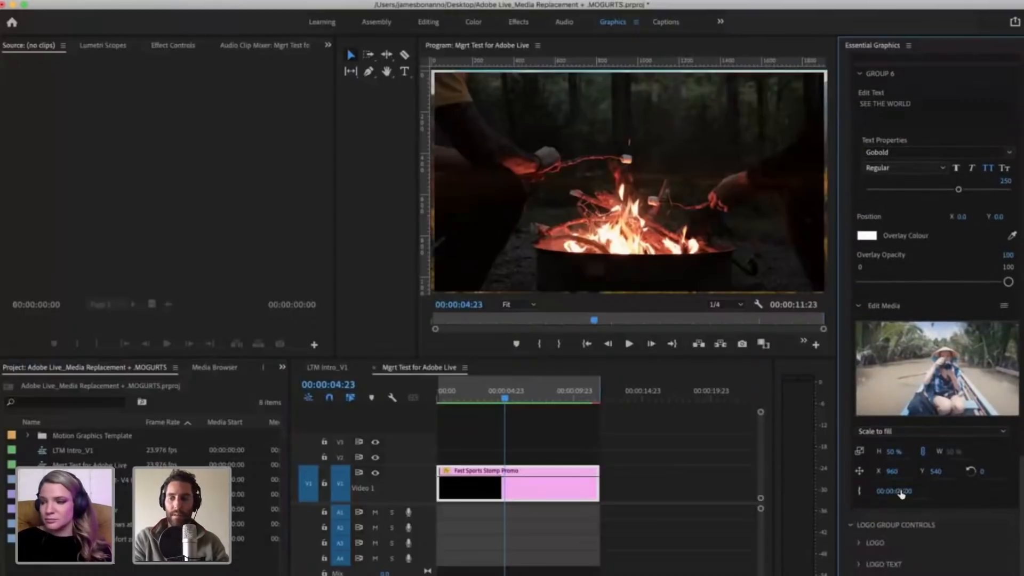
pyautogui.scroll(15, 920, 478)
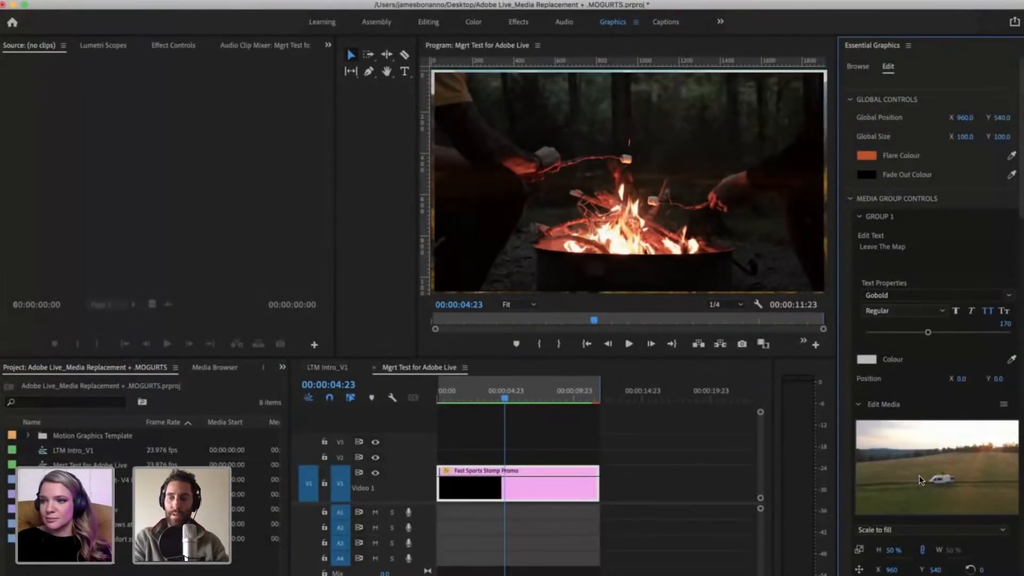
pyautogui.scroll(-10, 919, 475)
pyautogui.scroll(10, 875, 483)
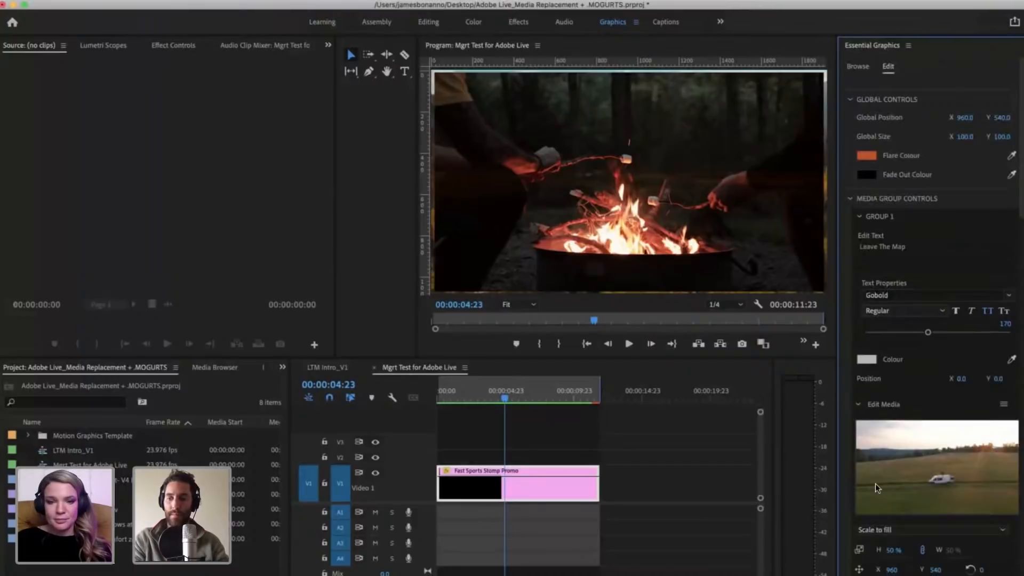
pyautogui.scroll(-8, 859, 417)
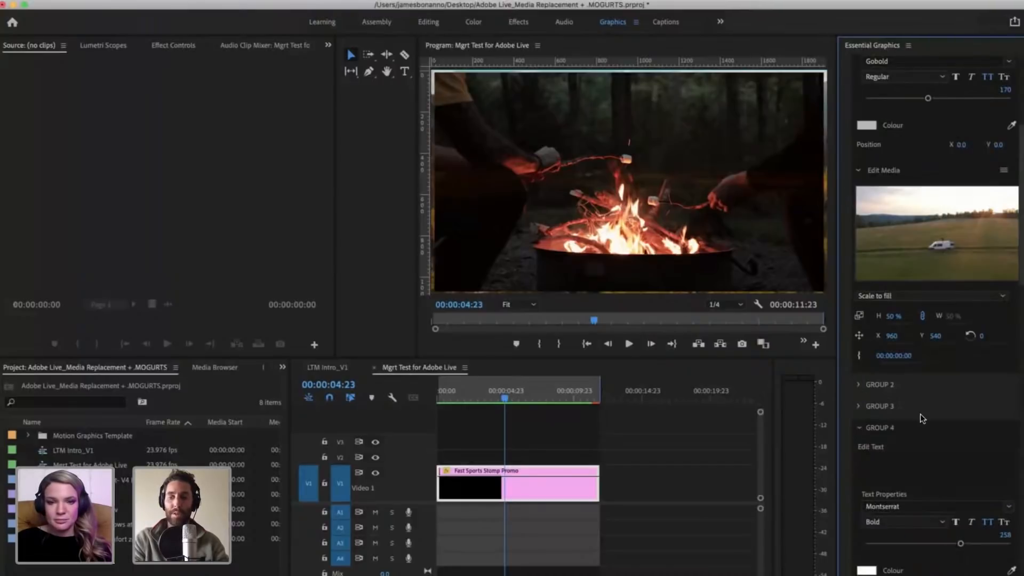
pyautogui.click(877, 384)
pyautogui.scroll(-12, 905, 477)
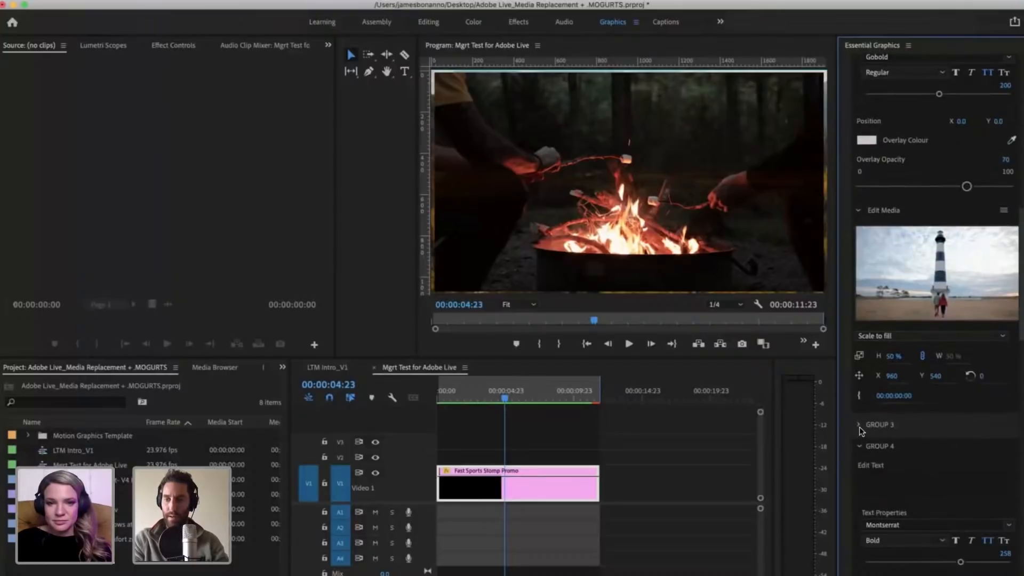
# Step: Expand Group 3 to review its text and media settings, and undo the font change in Group 4
pyautogui.click(860, 425)
pyautogui.scroll(-10, 899, 372)
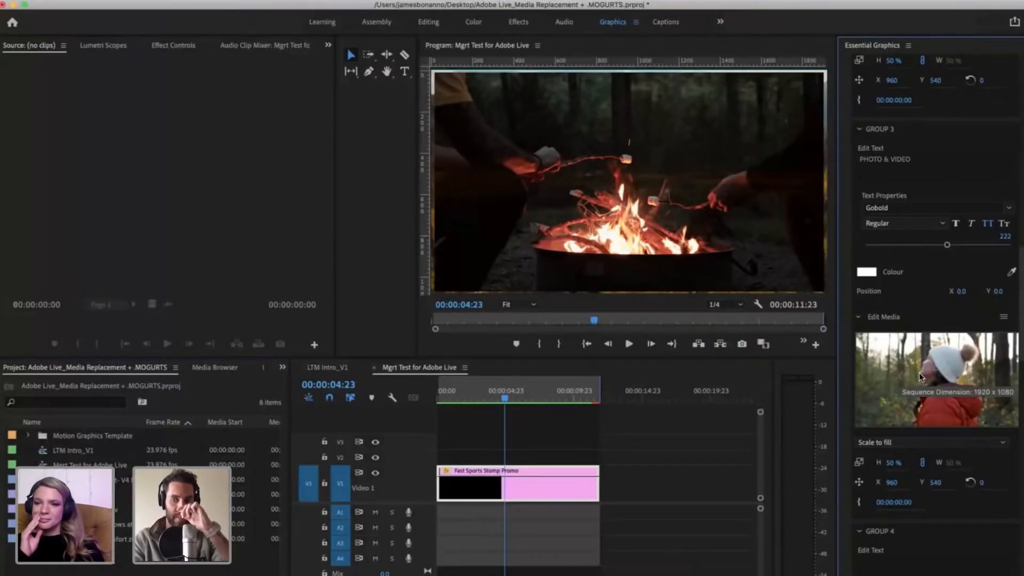
pyautogui.scroll(-5, 926, 478)
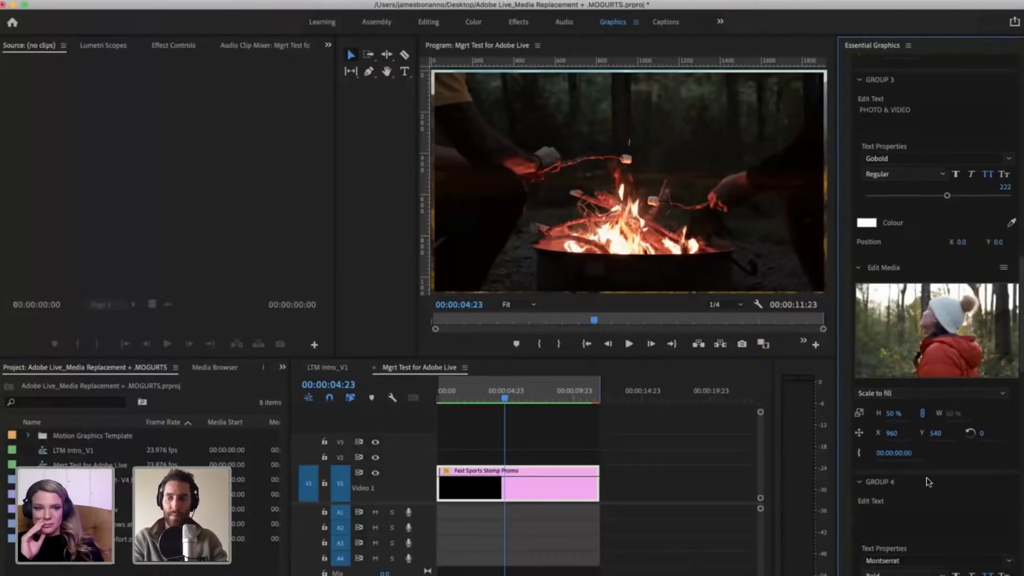
pyautogui.scroll(-5, 1000, 475)
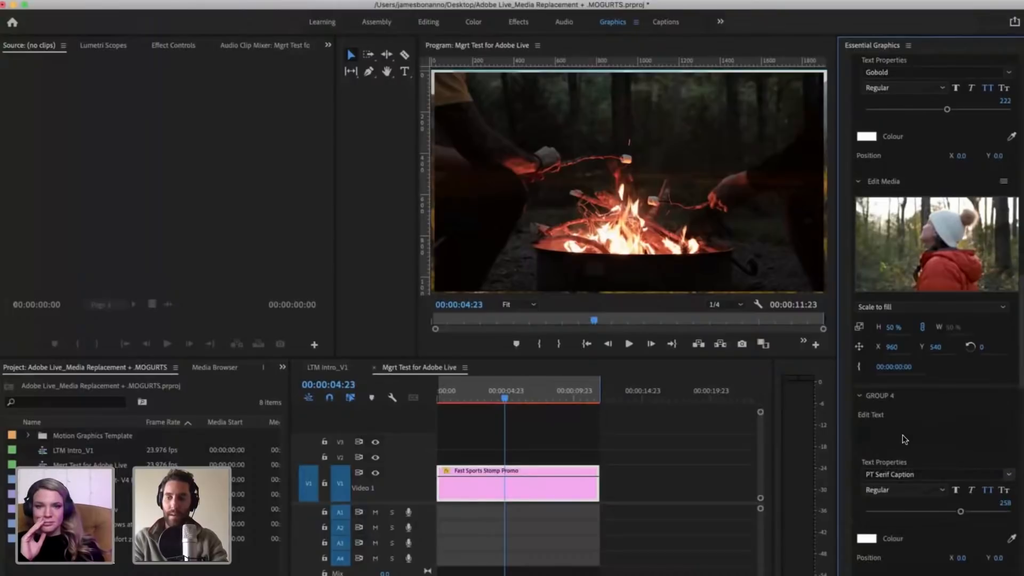
pyautogui.press('super+z')
pyautogui.scroll(-9, 886, 339)
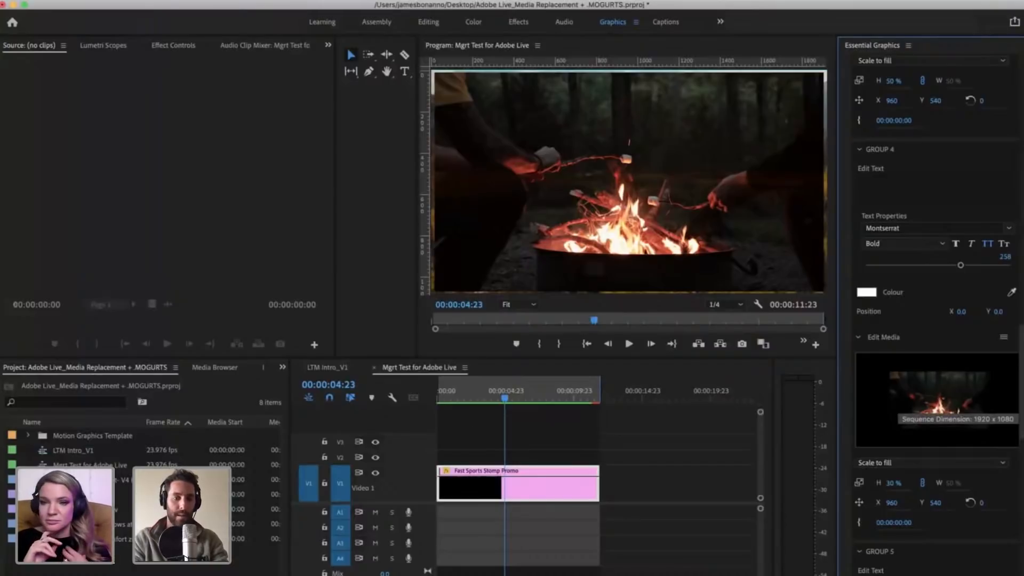
# Step: Switch to Finder and preview the clips in the Desktop's Clips for Adobe Live folder through Stream Ronin Shot.mp4
pyautogui.click(105, 574)
pyautogui.click(91, 539)
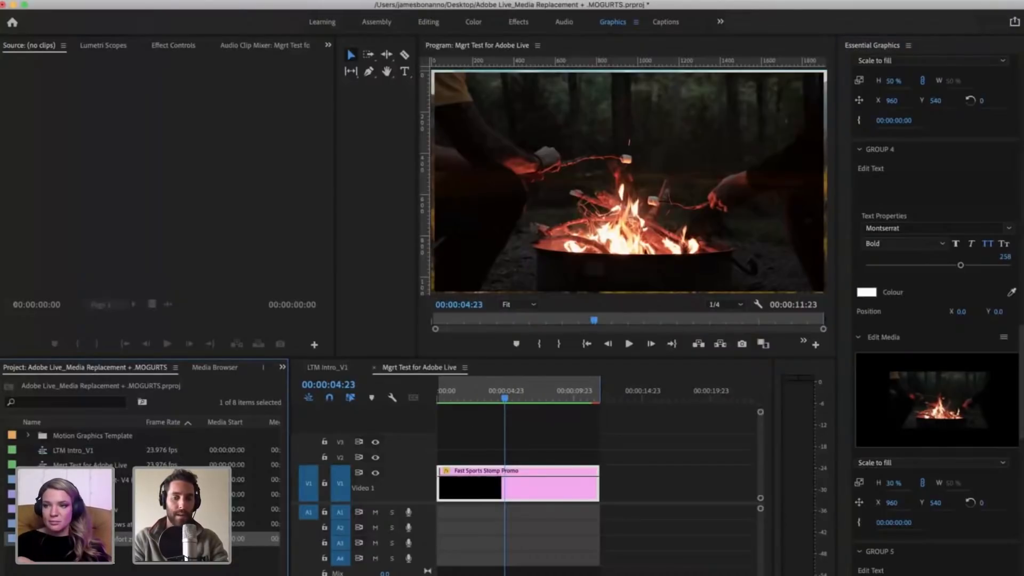
pyautogui.press('super+Tab')
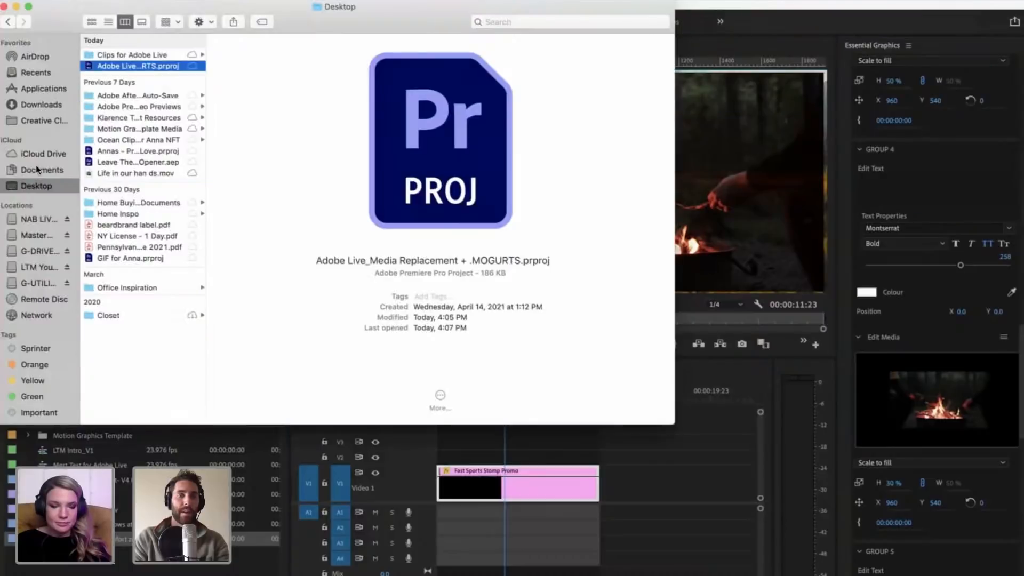
pyautogui.click(131, 55)
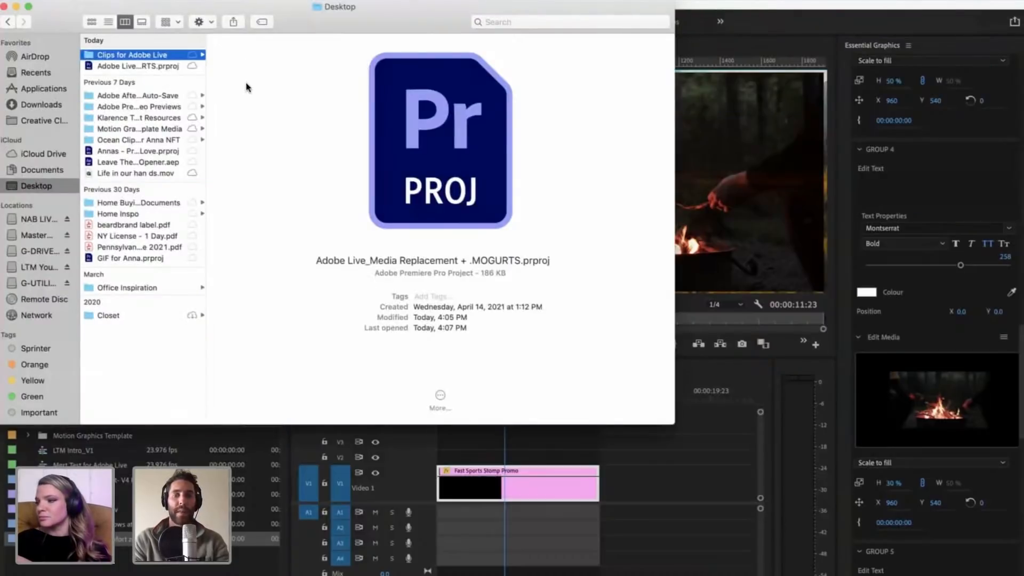
pyautogui.click(246, 85)
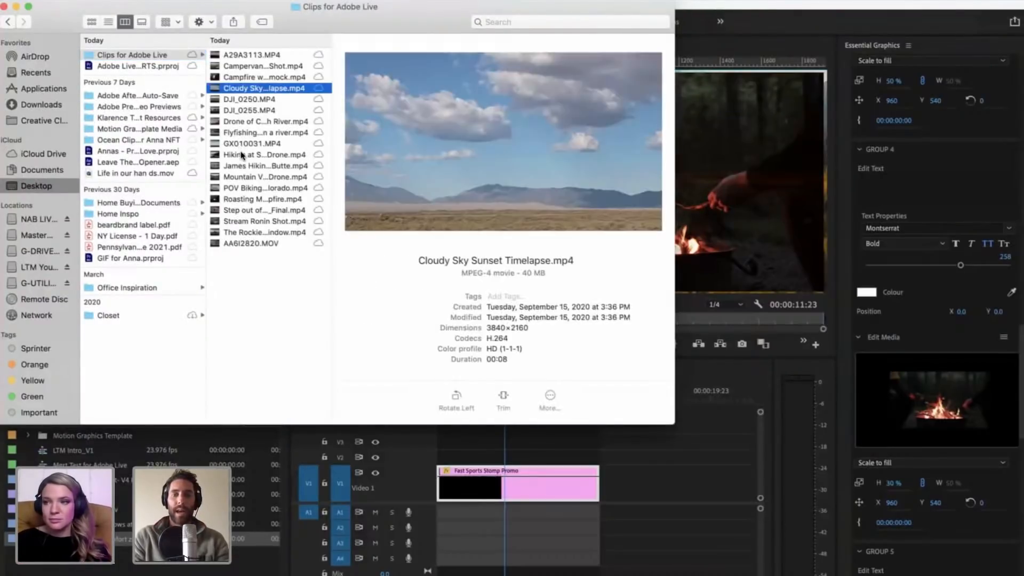
pyautogui.press('Down')
pyautogui.press('Down')
pyautogui.press('Down')
pyautogui.press('Down')
pyautogui.press('Down')
pyautogui.press('Down')
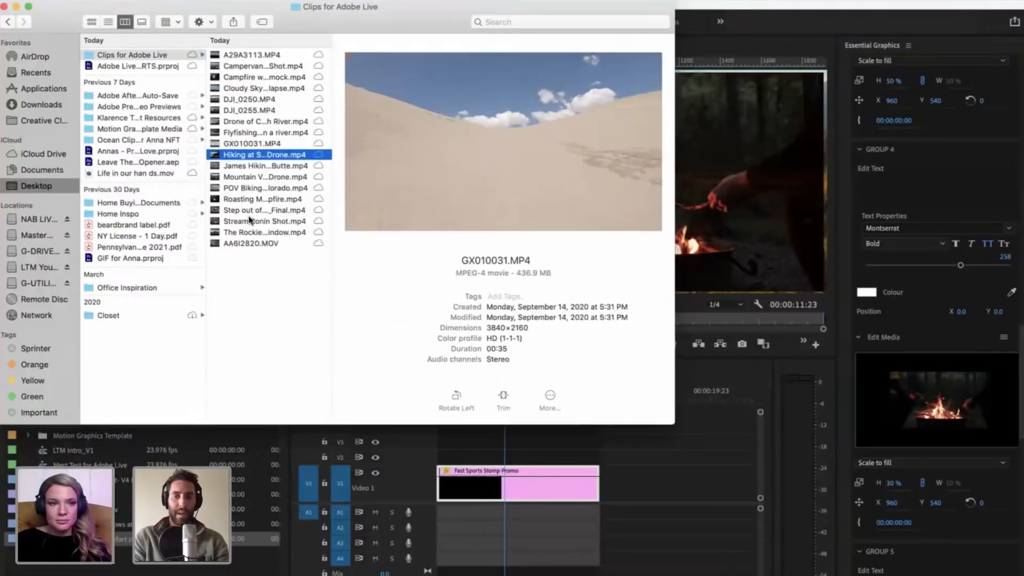
pyautogui.press('Down')
pyautogui.press('Down')
pyautogui.press('Down')
pyautogui.press('Down')
pyautogui.press('Down')
pyautogui.press('Down')
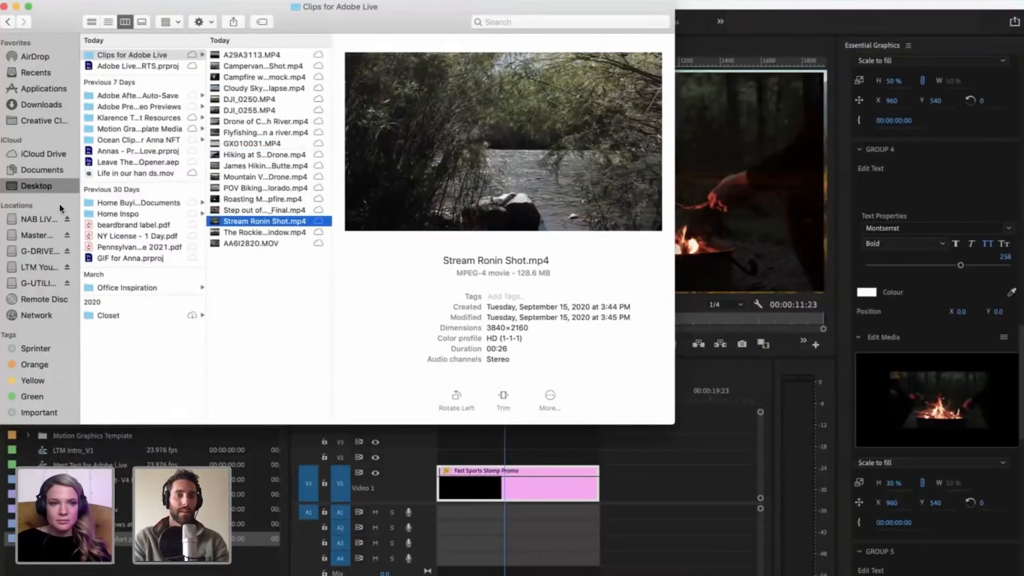
# Step: Open the Catalog folder on the Master Backup drive and view its 2020 subfolder
pyautogui.click(34, 236)
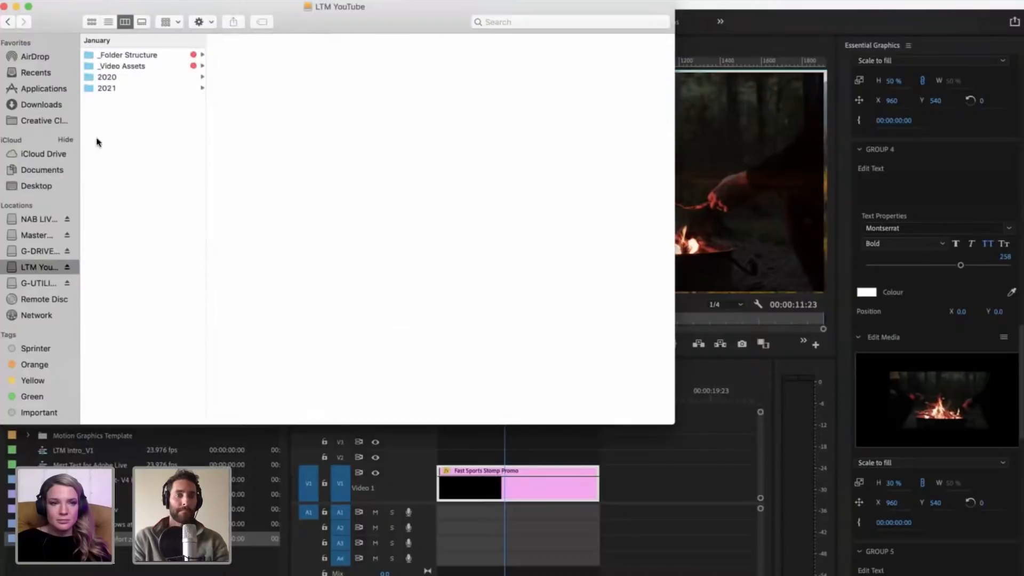
pyautogui.press('c')
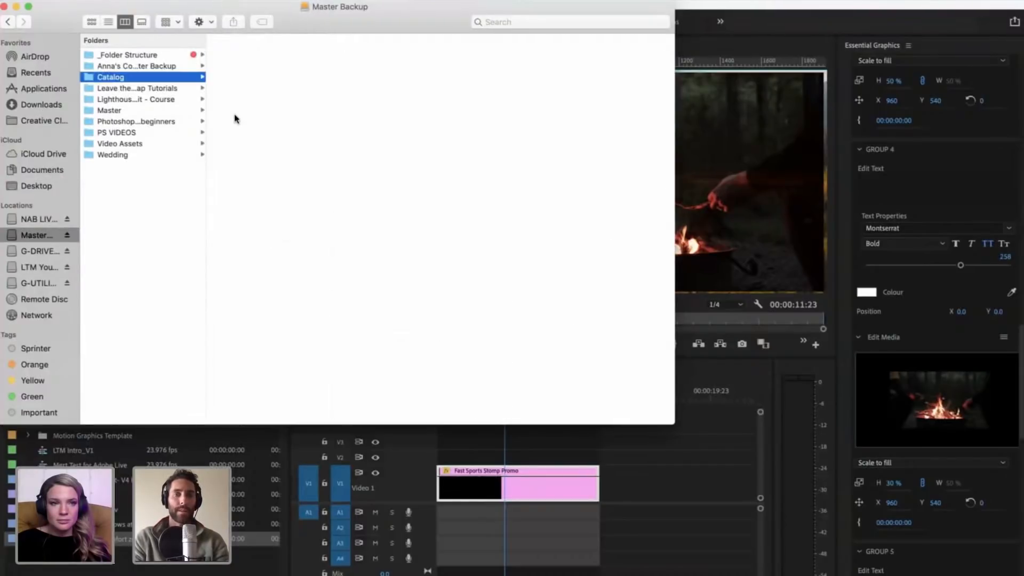
pyautogui.press('Right')
pyautogui.click(234, 115)
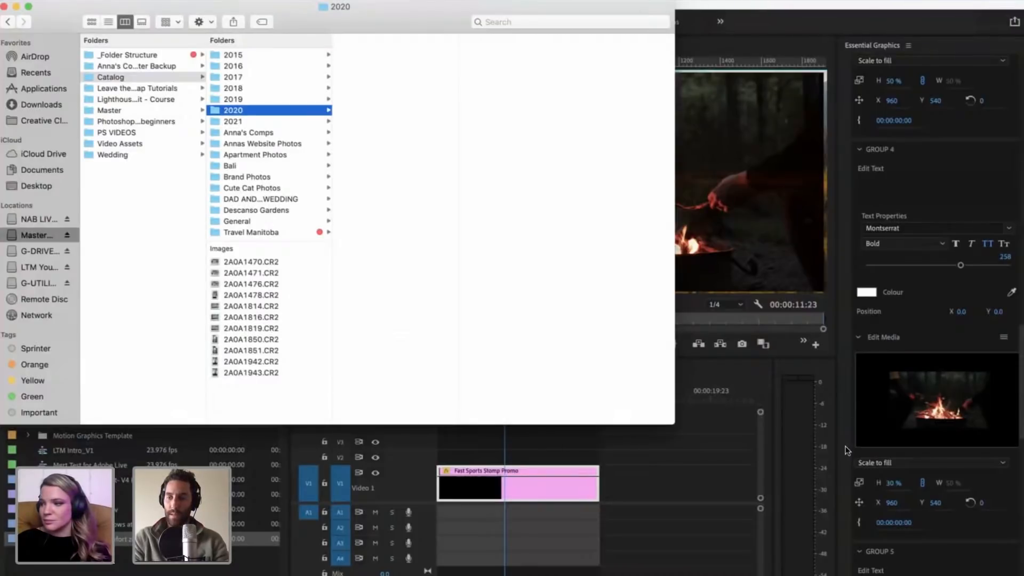
# Step: Return to Premiere Pro, set the Group 4 media's scale to 50%, and reselect the Fast Sports Stomp Promo clip
pyautogui.click(890, 484)
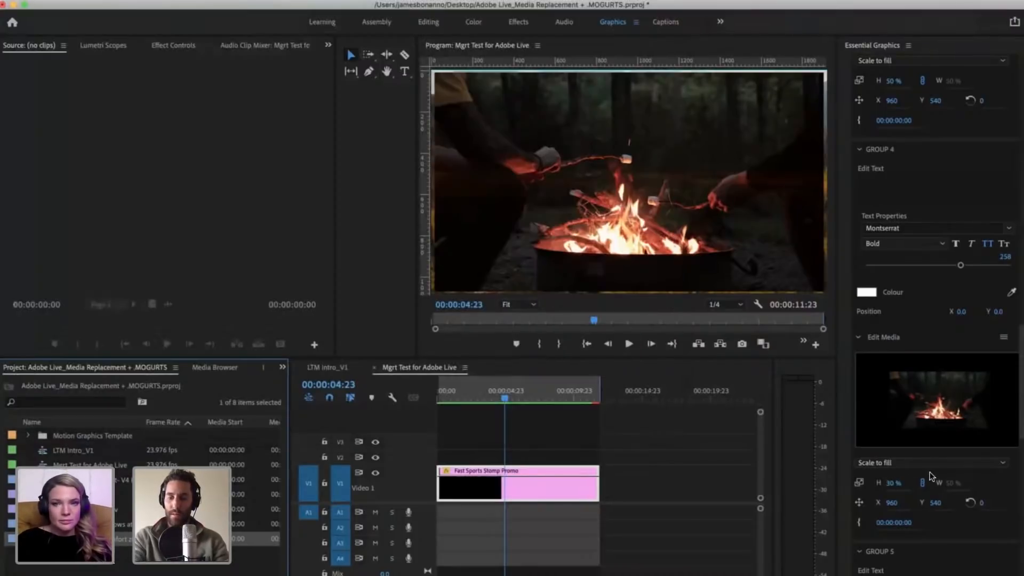
pyautogui.click(889, 483)
pyautogui.write('30')
pyautogui.press('Return')
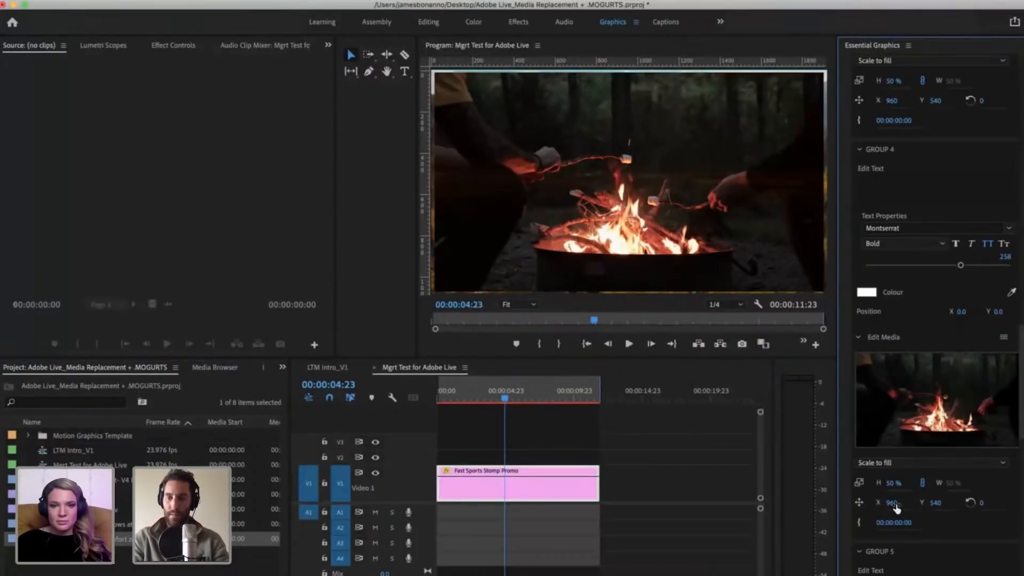
pyautogui.click(541, 427)
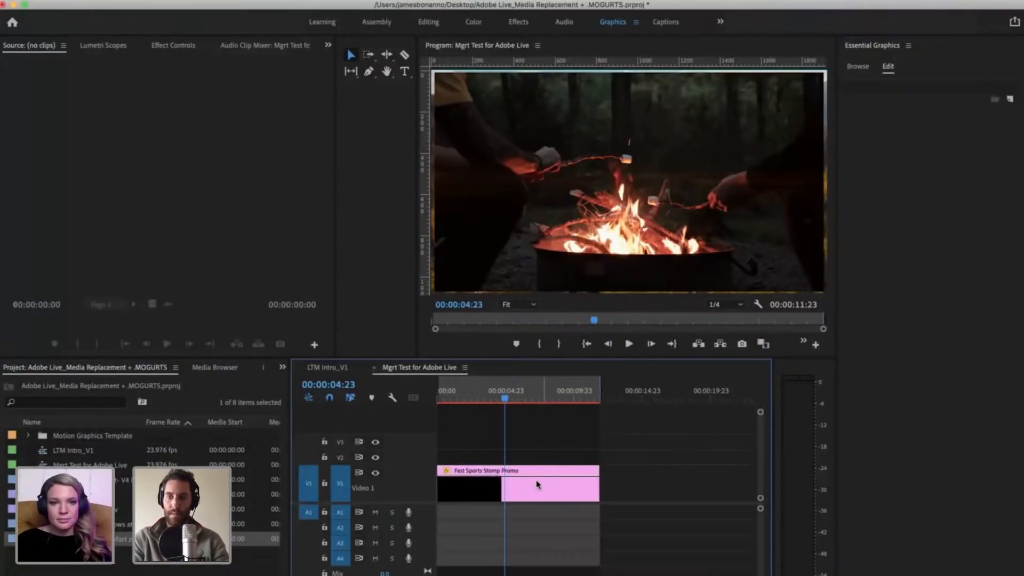
pyautogui.click(525, 490)
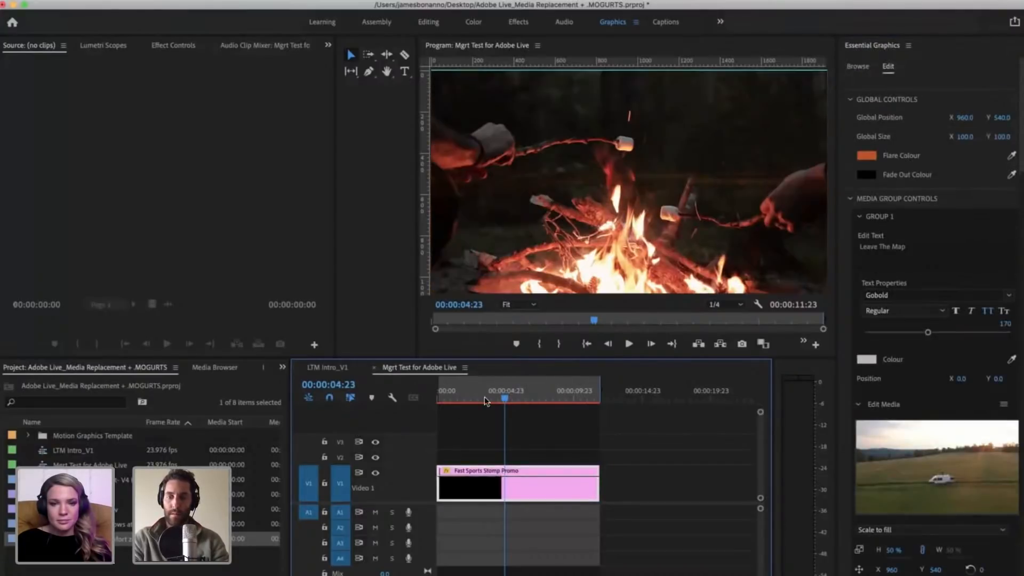
# Step: Scrub through the promo from 00:00:10:04 back to 00:00:05:10 to check its logo and text frames
pyautogui.moveTo(517, 396); pyautogui.dragTo(576, 392)
pyautogui.scroll(-3, 933, 526)
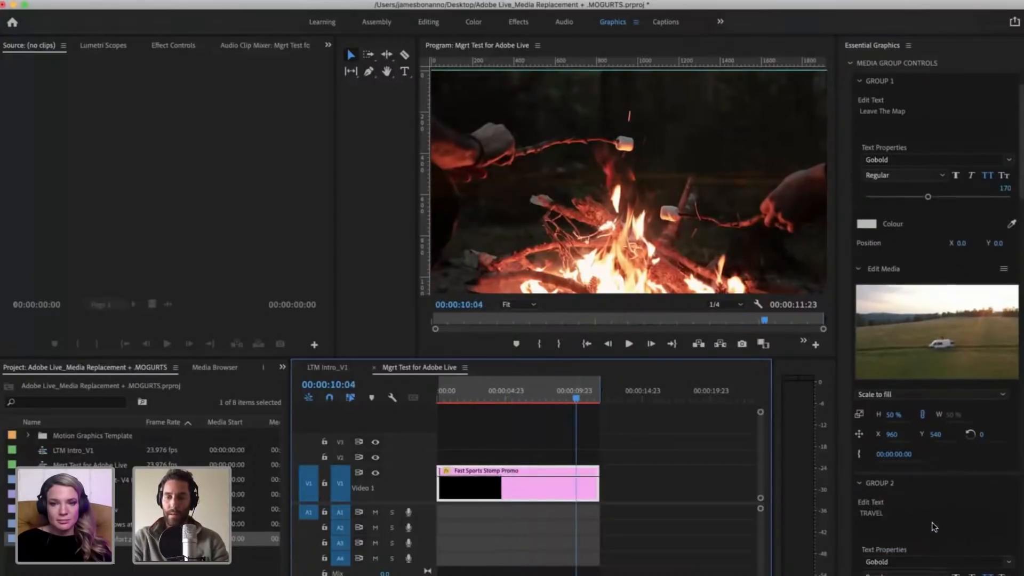
pyautogui.moveTo(524, 386); pyautogui.dragTo(521, 386)
pyautogui.click(556, 424)
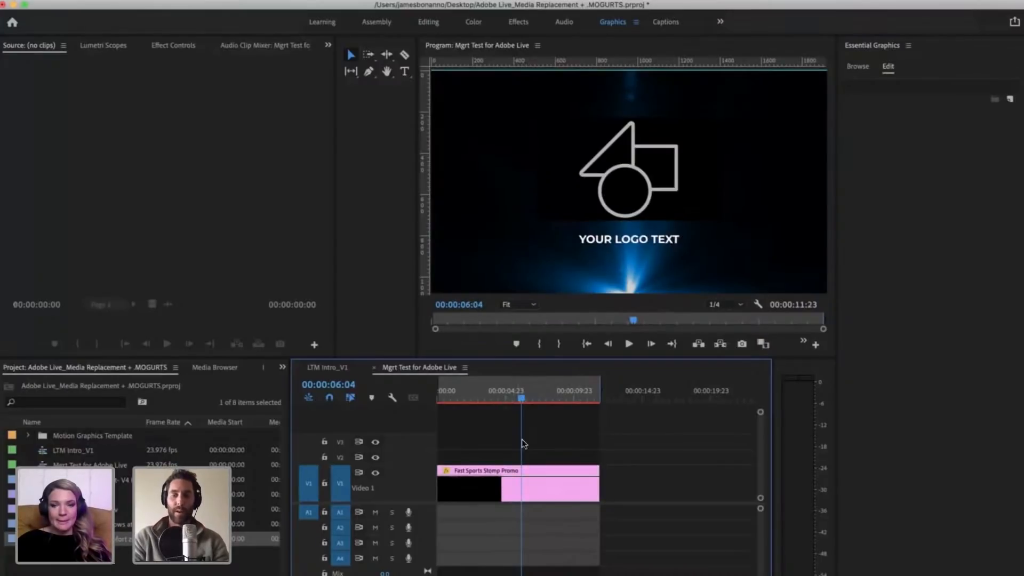
pyautogui.click(532, 487)
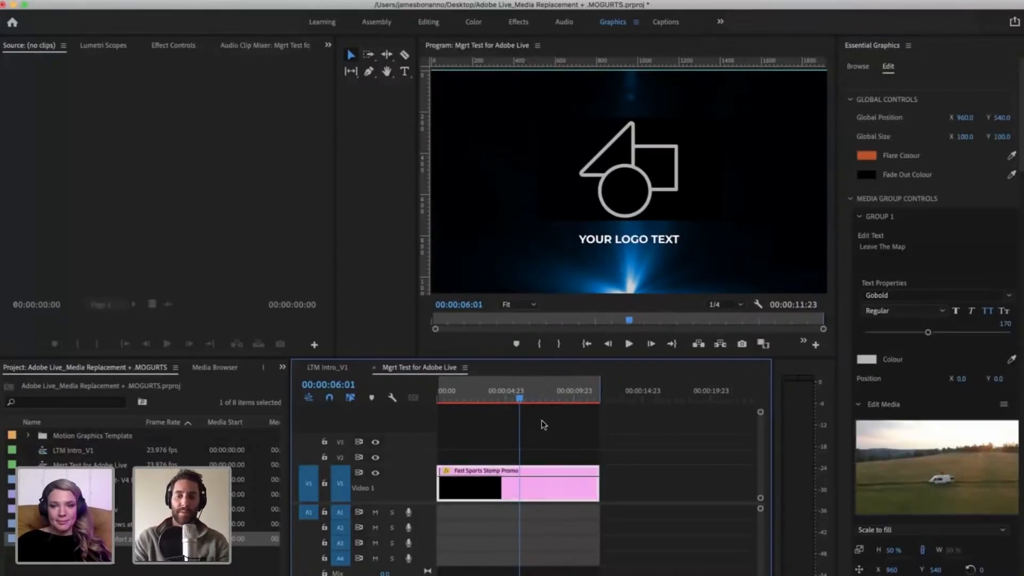
pyautogui.click(521, 398)
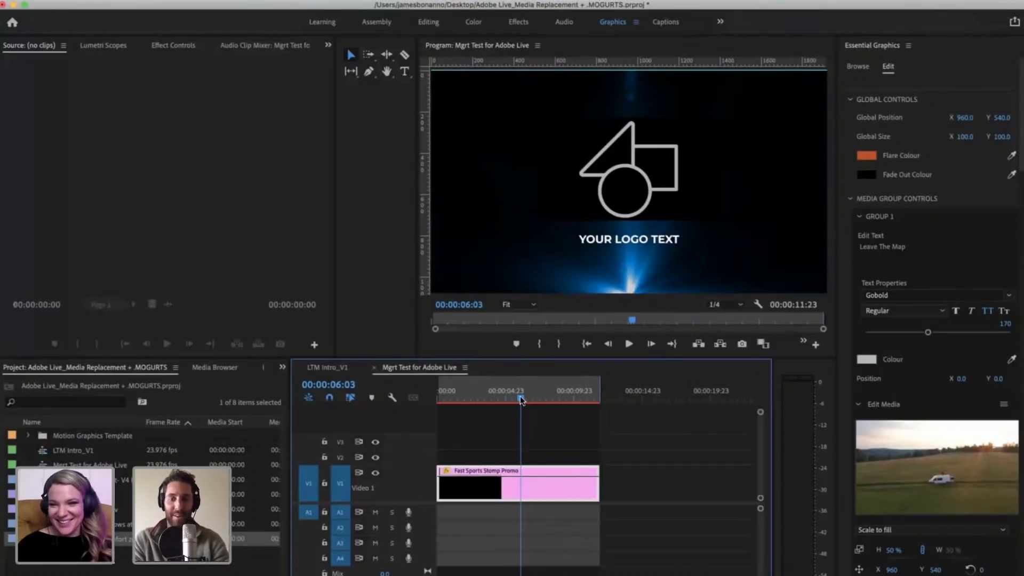
pyautogui.moveTo(501, 397); pyautogui.dragTo(511, 397)
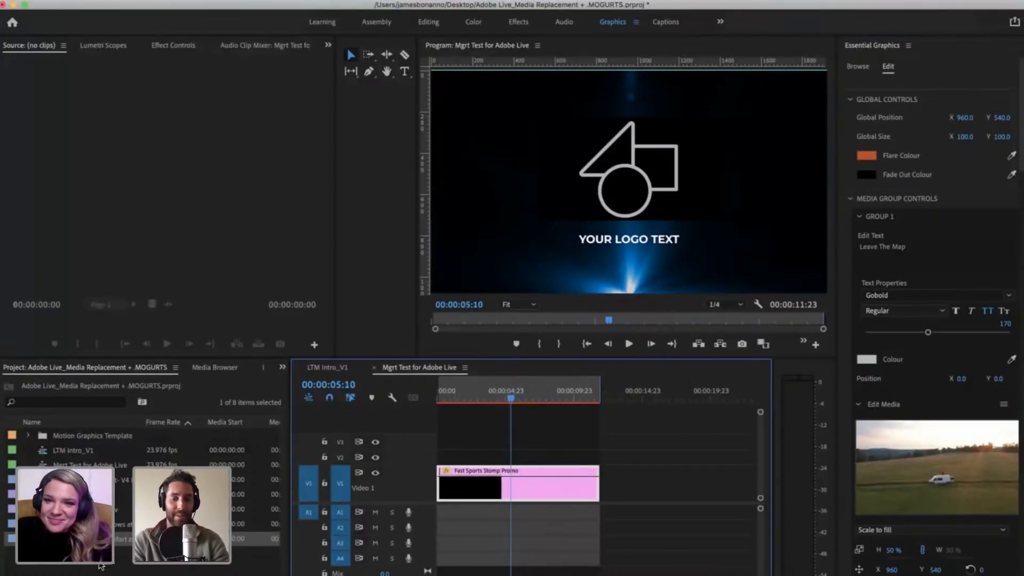
pyautogui.click(181, 558)
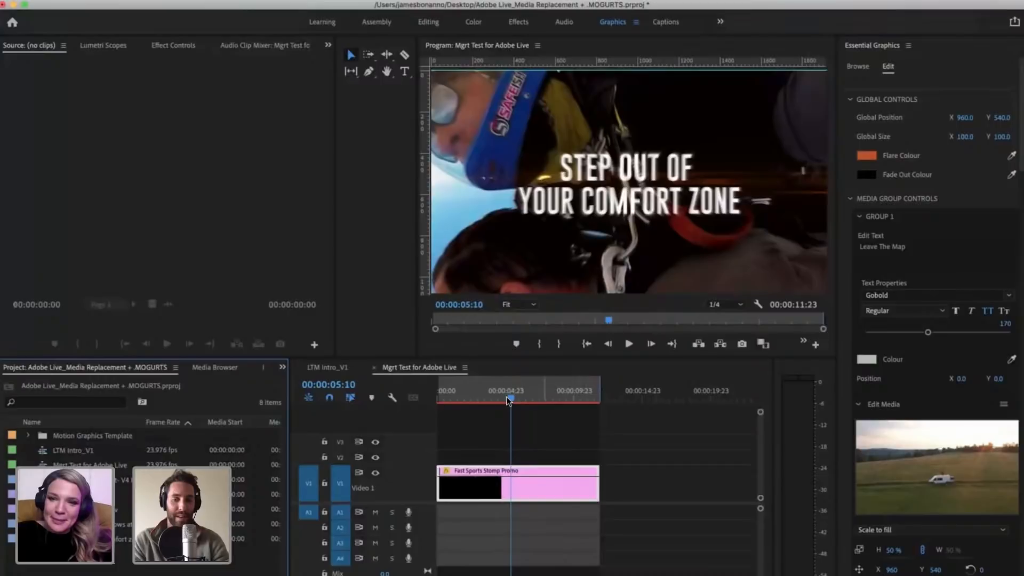
# Step: Switch to Finder and browse the Catalog's 2020 May Personal_Dear Spring footage folders, then open the 2019 folder
pyautogui.press('super+Tab')
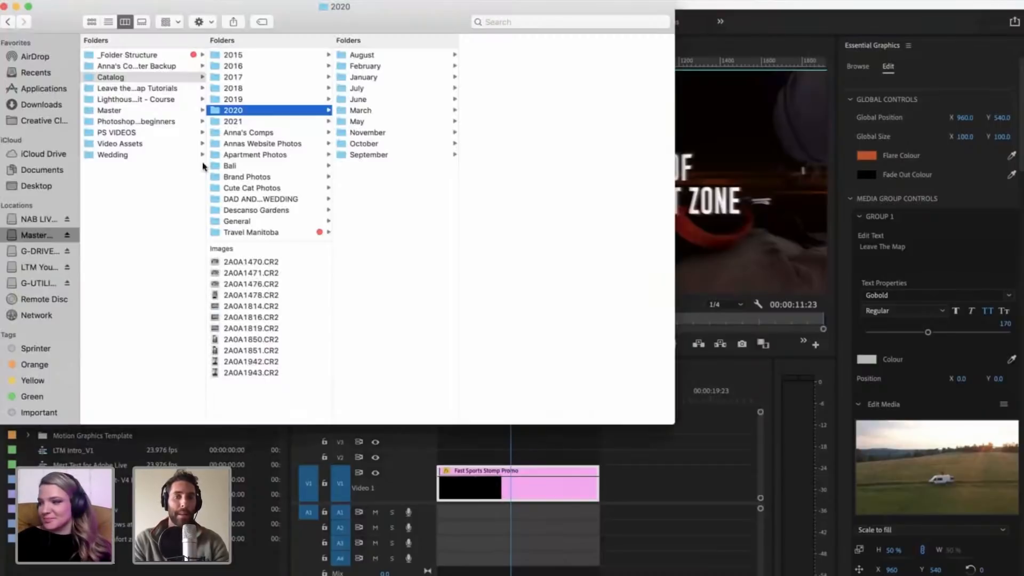
pyautogui.click(360, 123)
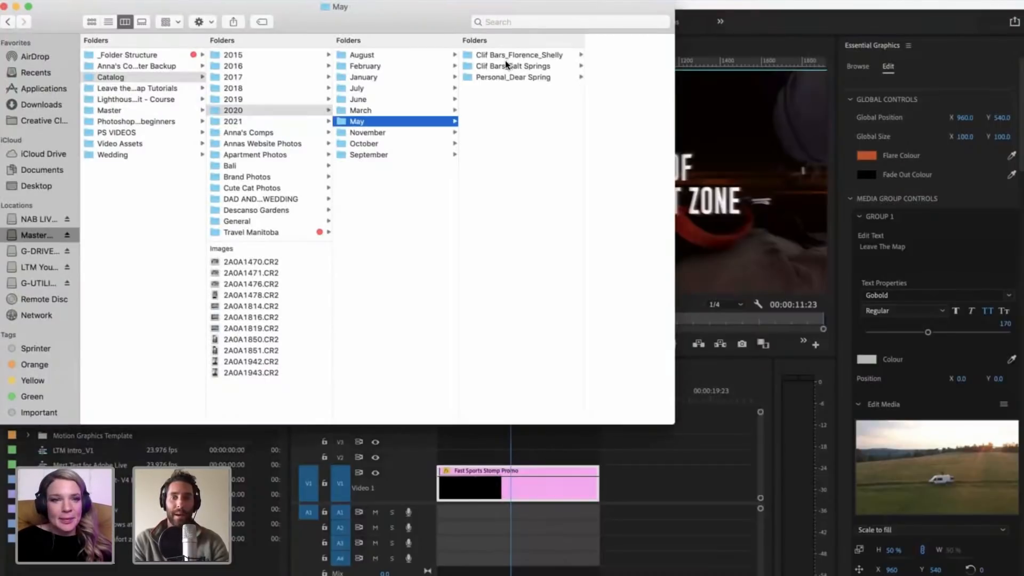
pyautogui.click(495, 78)
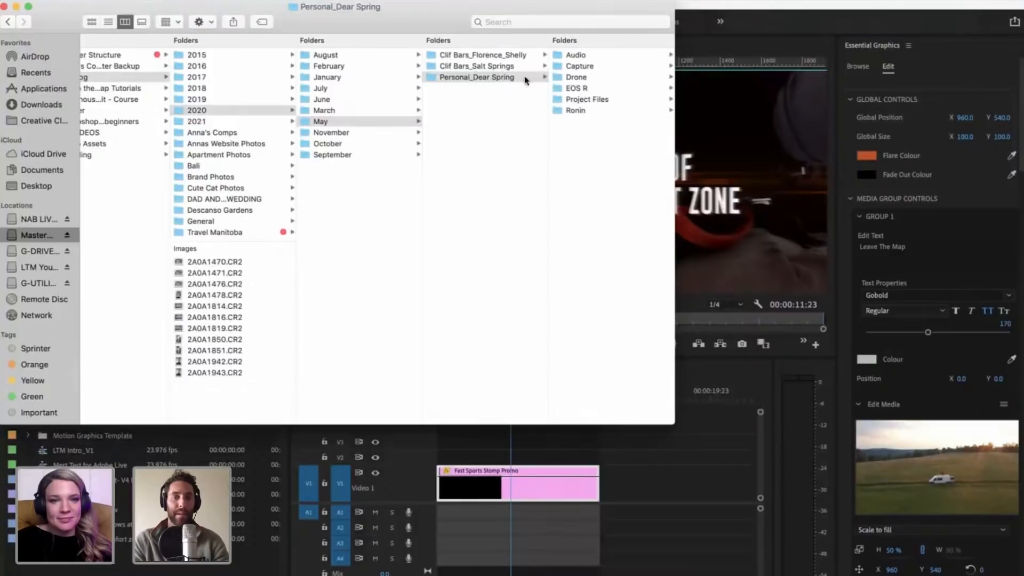
pyautogui.click(577, 89)
pyautogui.hscroll(-2, 200, 118)
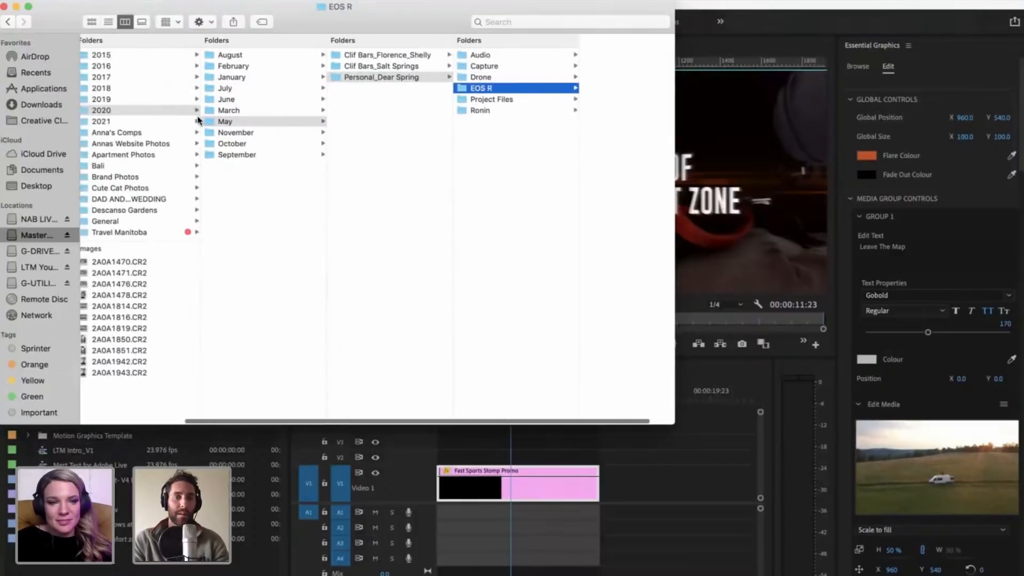
pyautogui.hscroll(-2, 194, 98)
pyautogui.click(193, 100)
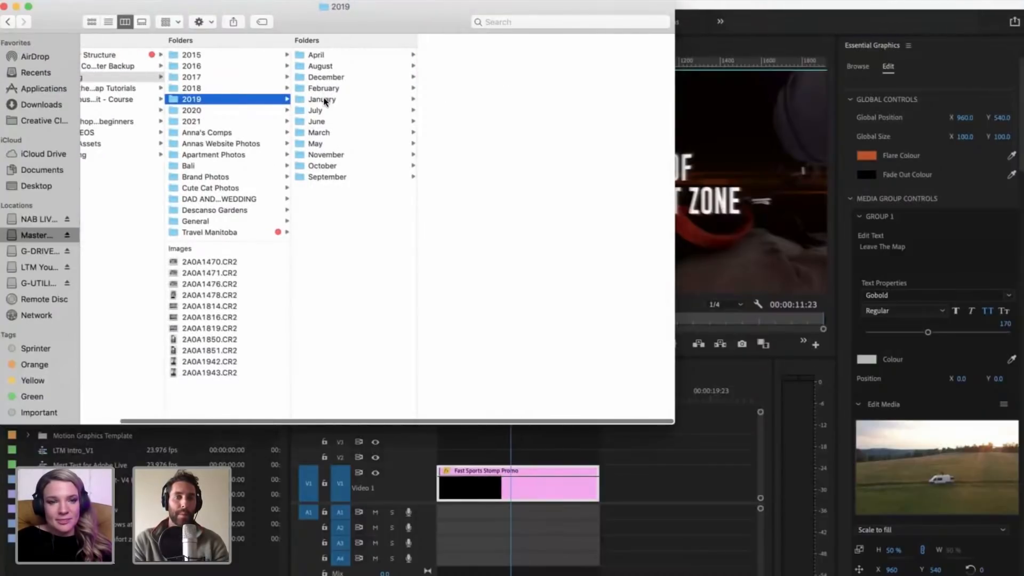
# Step: Navigate to the Video Capture folder of the Bespoke Post project within the Catalog's 2021 March folder
pyautogui.click(186, 121)
pyautogui.click(333, 77)
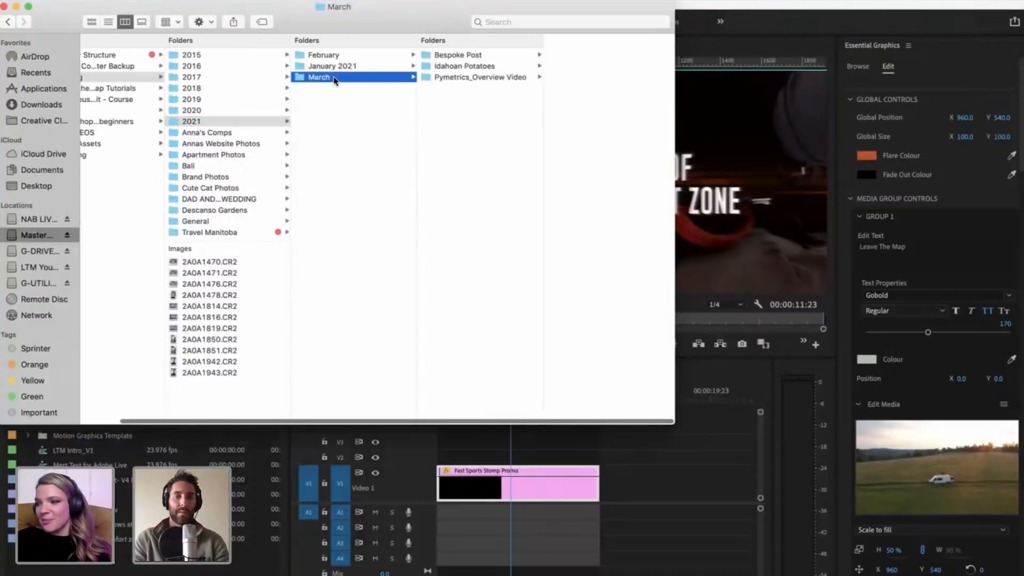
pyautogui.press('Right')
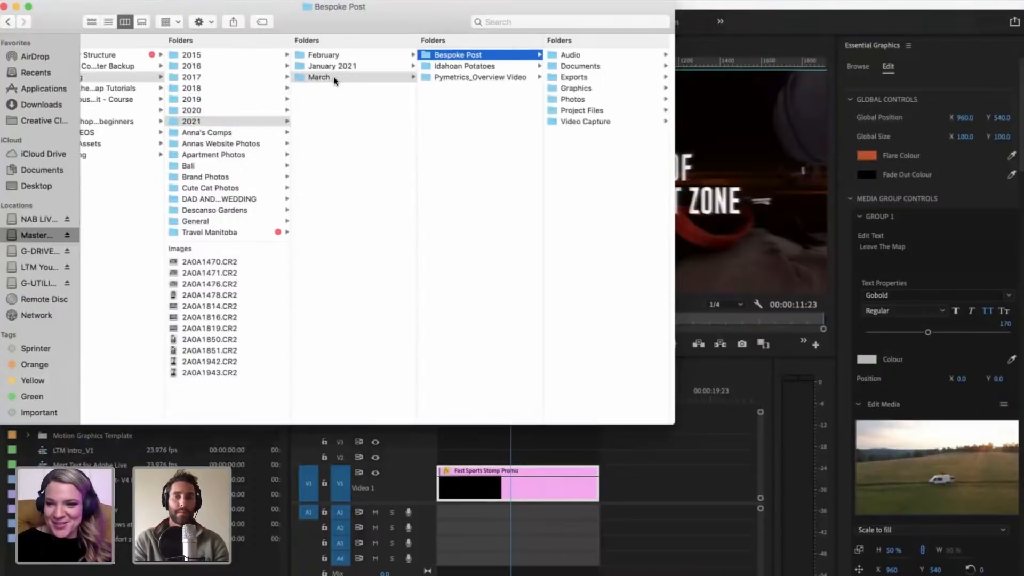
pyautogui.press('Right')
pyautogui.press('Down')
pyautogui.press('Down')
pyautogui.press('Down')
pyautogui.press('Down')
pyautogui.press('Down')
# Step: Open the Day 1+2 Lewes, VA folder and step through its video clips to MVI_0038.MP4
pyautogui.press('Down')
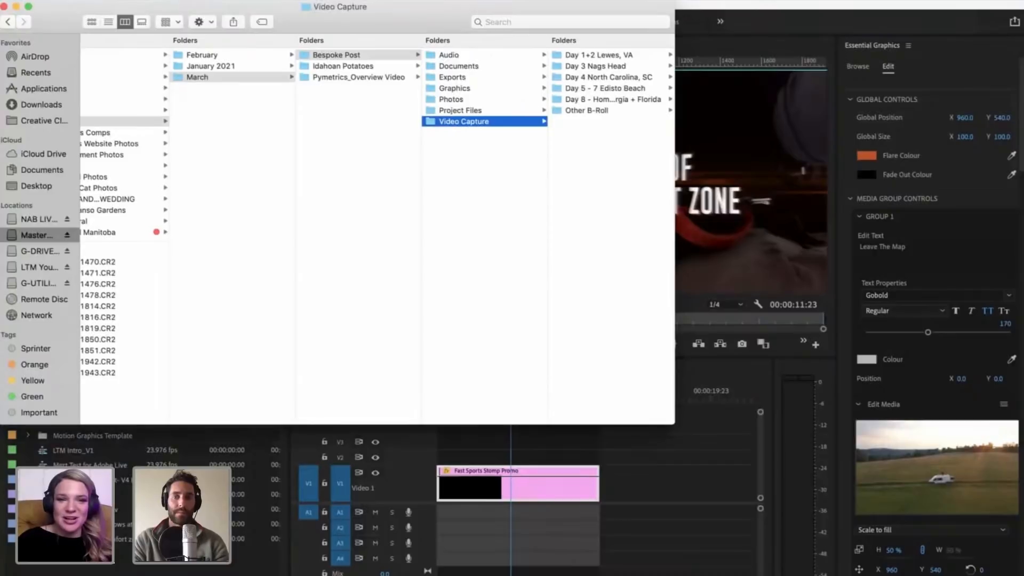
pyautogui.press('Right')
pyautogui.press('Right')
pyautogui.press('Down')
pyautogui.press('Down')
pyautogui.press('Down')
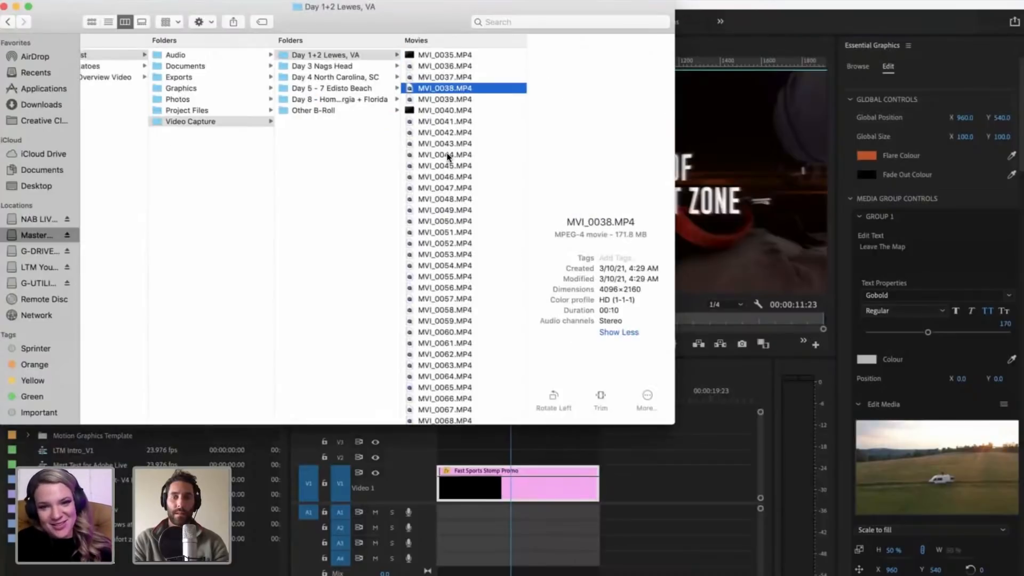
# Step: Switch to the LTM drive and browse the Pymetrics_Overview Video, Bespoke Post and Idahoan Potatoes folders within 2021's March folder
pyautogui.hscroll(-10, 169, 119)
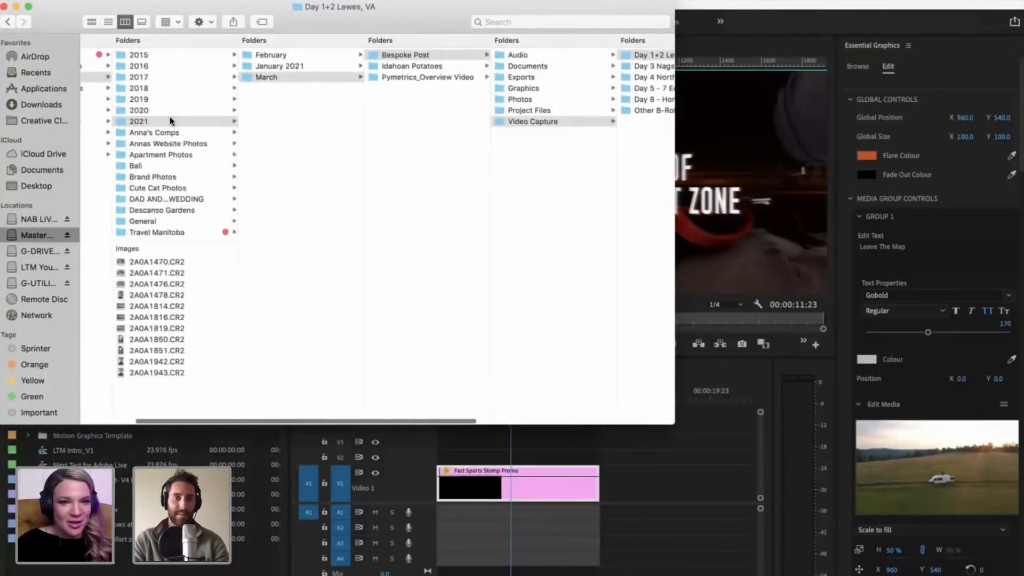
pyautogui.click(32, 267)
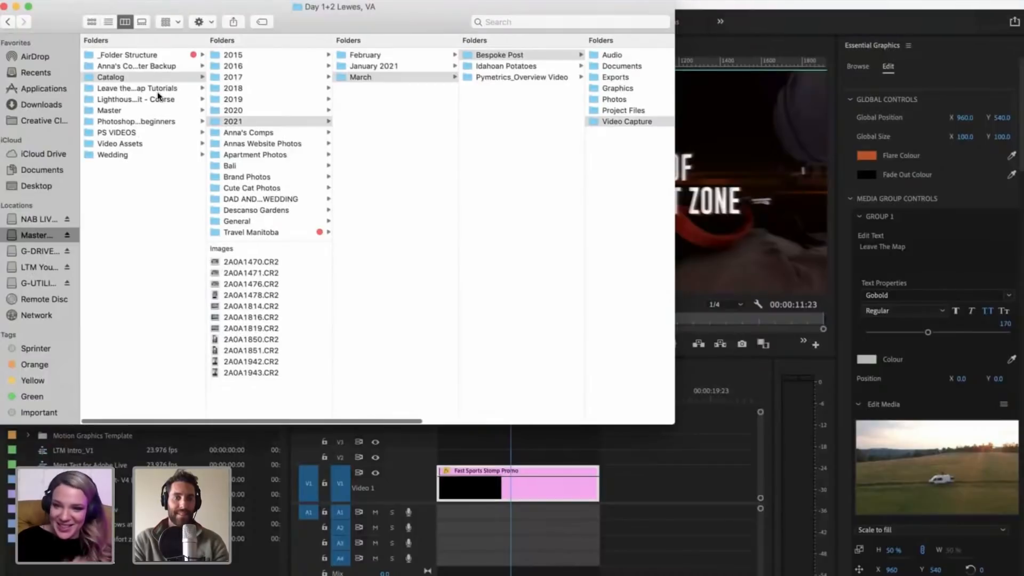
pyautogui.click(119, 88)
pyautogui.click(236, 83)
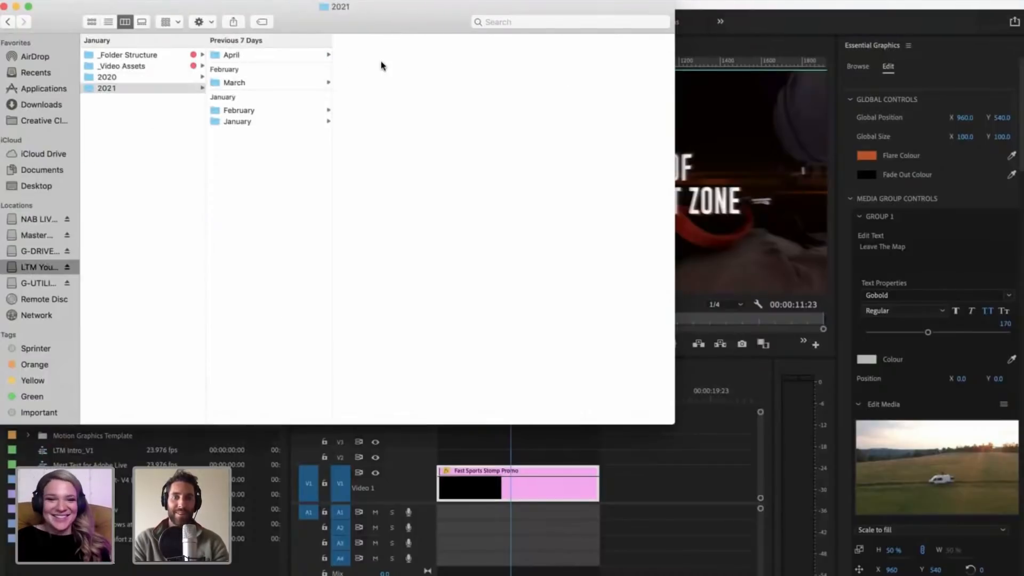
pyautogui.click(388, 67)
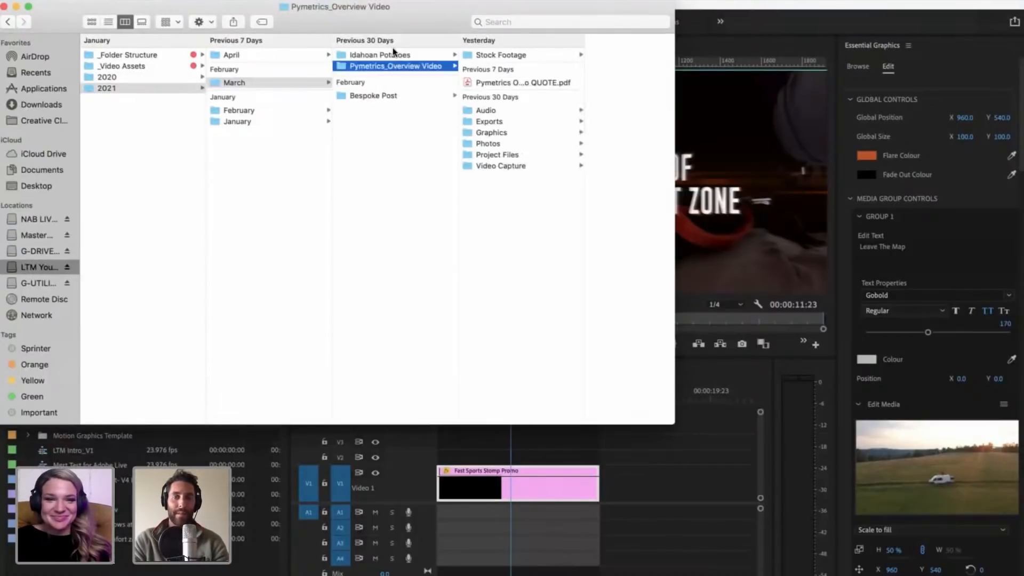
pyautogui.click(373, 95)
pyautogui.click(389, 58)
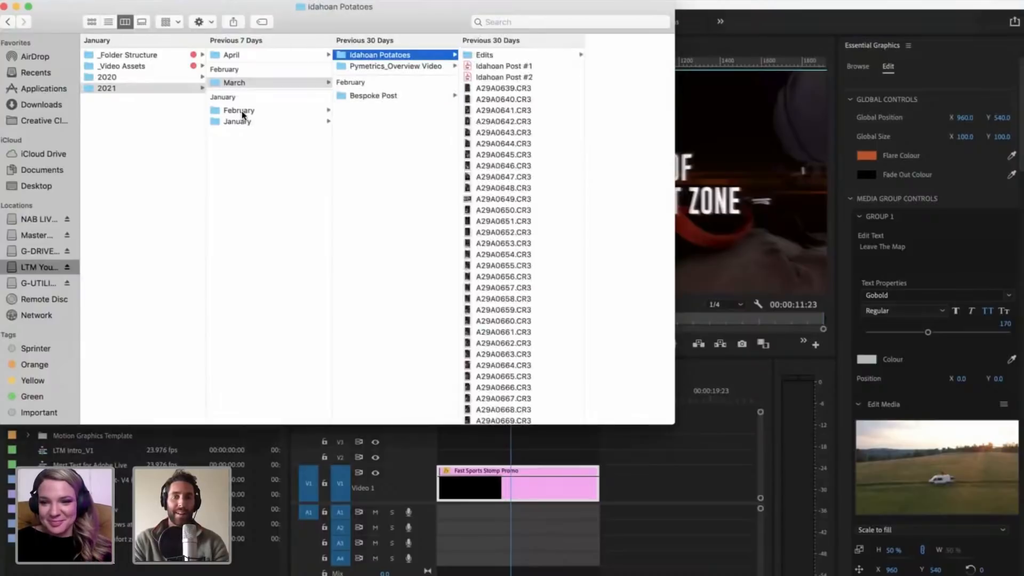
# Step: Open YT_The Phone in the January folder and check its Cutdown Clips and Exports folders for footage
pyautogui.click(241, 119)
pyautogui.click(397, 78)
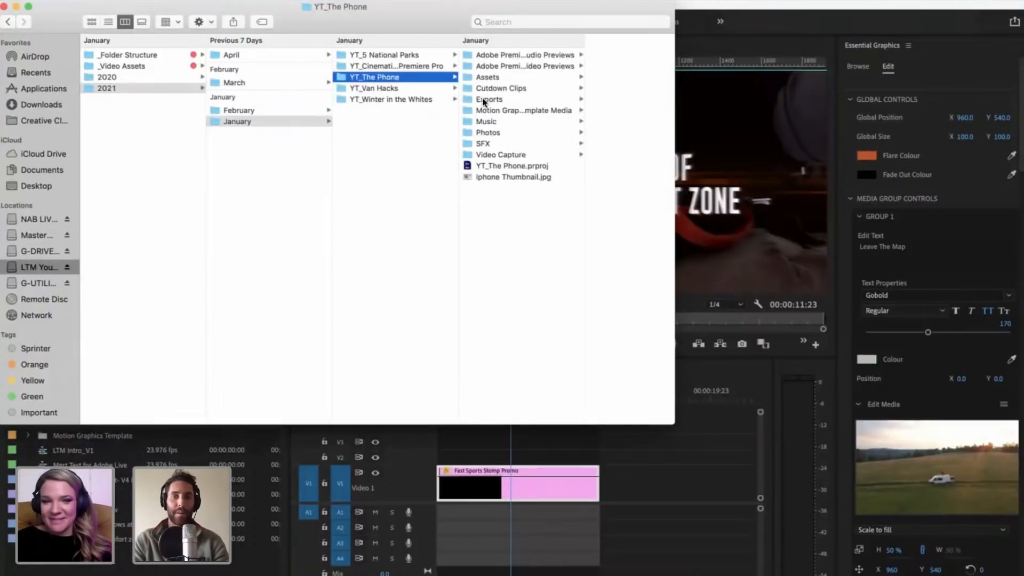
pyautogui.click(512, 89)
pyautogui.press('Down')
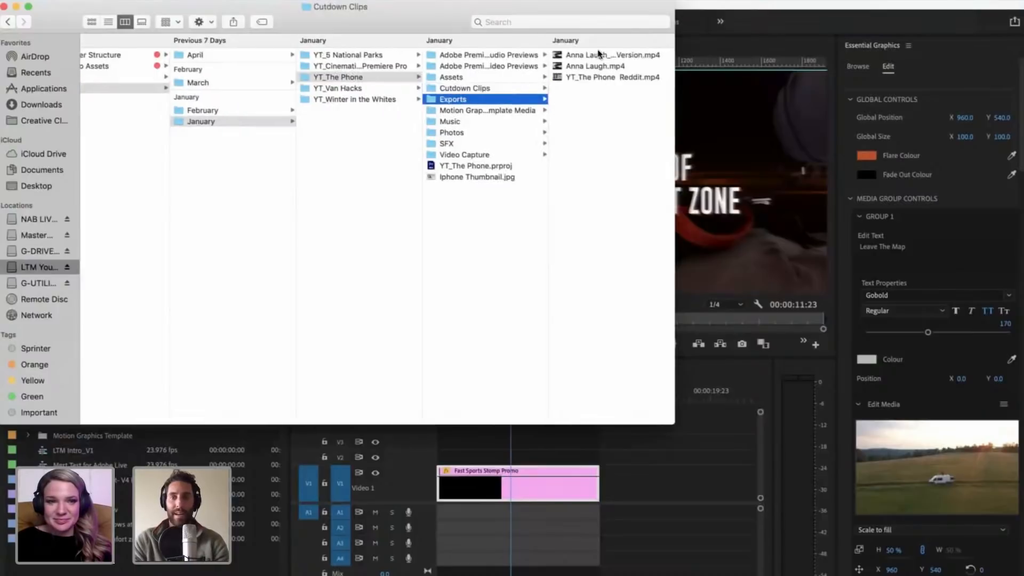
pyautogui.click(598, 55)
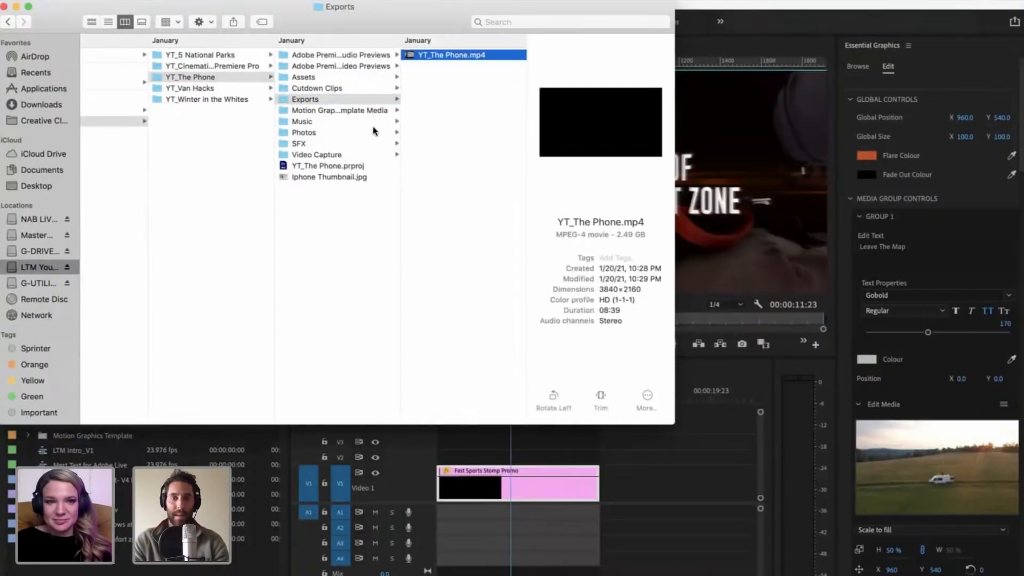
pyautogui.click(315, 87)
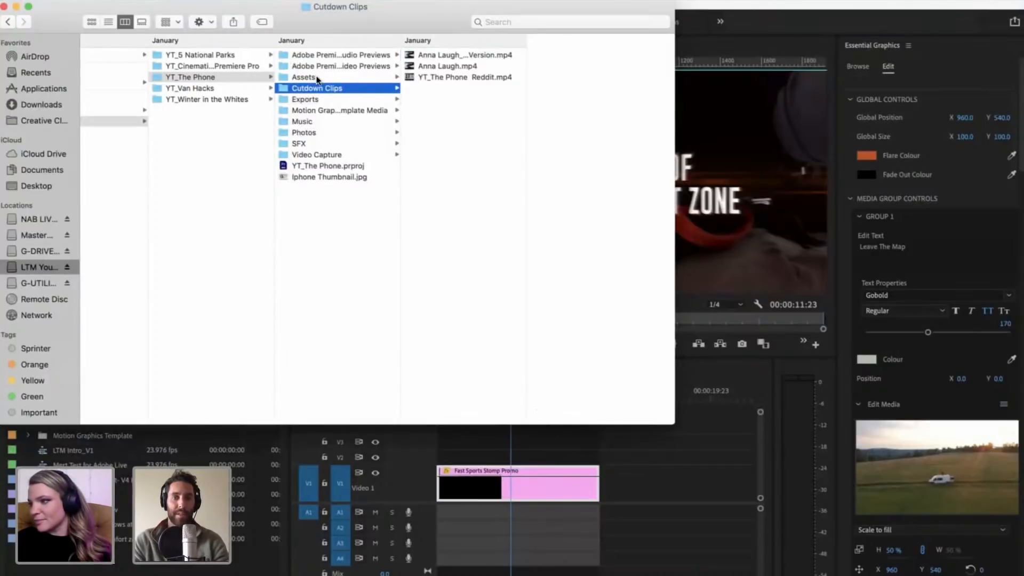
# Step: Open the Video folder of YT_Winter in the Whites and preview clip A29A9121.MP4
pyautogui.click(199, 99)
pyautogui.press('Right')
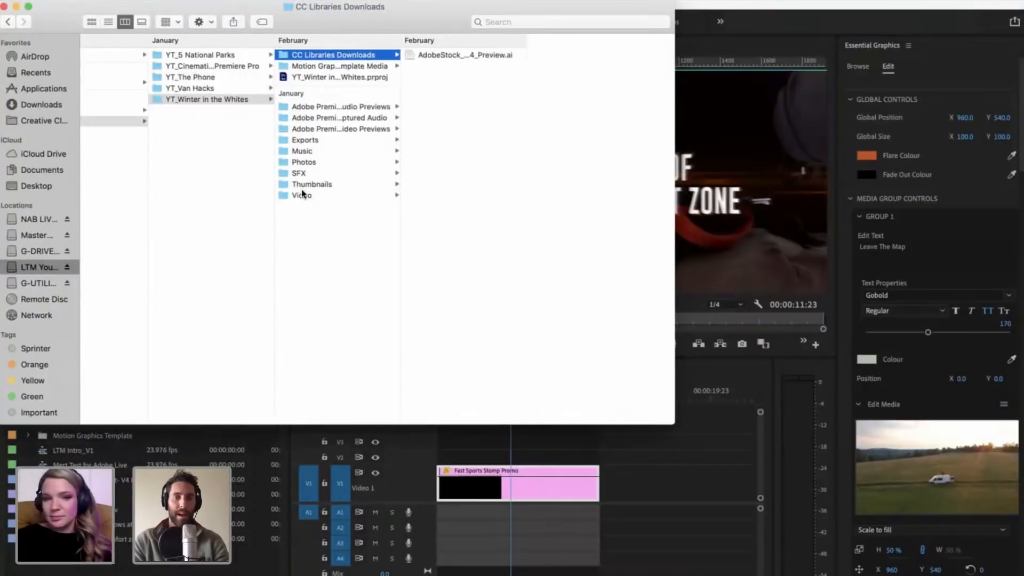
pyautogui.click(302, 195)
pyautogui.click(446, 98)
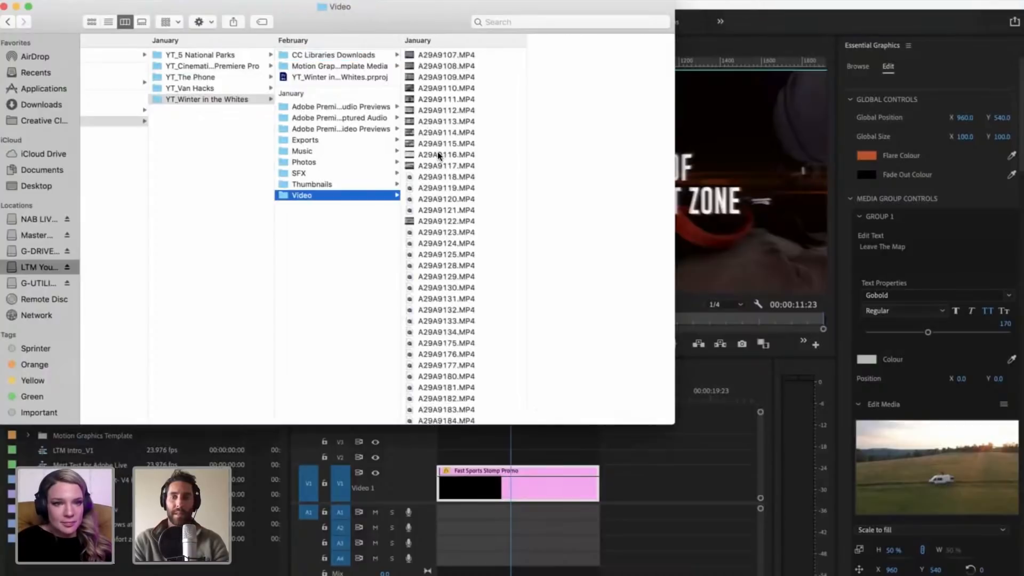
pyautogui.click(425, 215)
pyautogui.scroll(-2, 453, 251)
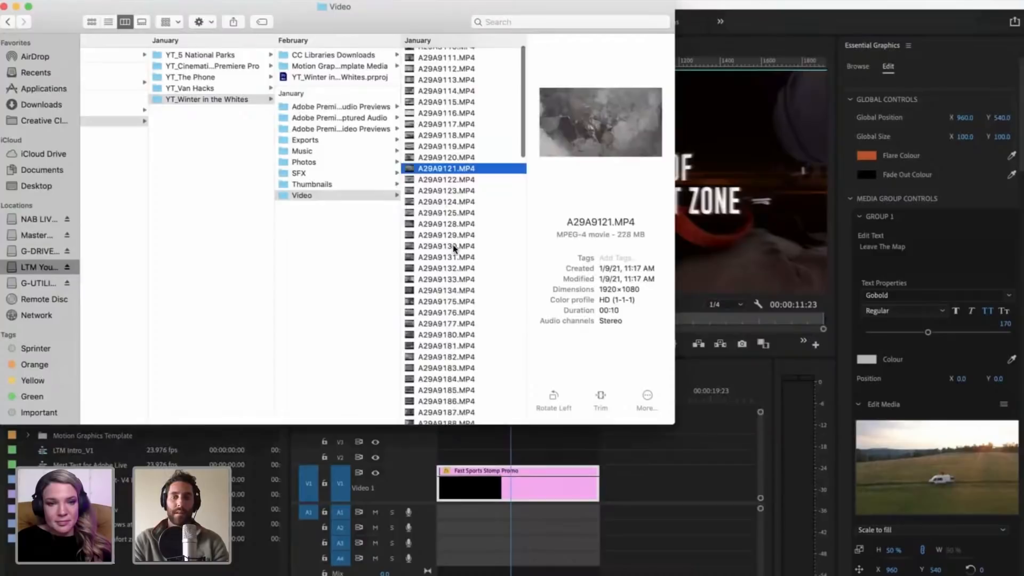
# Step: Step through further winter clips from A29A9130.MP4 to A29A9267.MP4 to find replacement footage
pyautogui.click(453, 246)
pyautogui.press('space')
pyautogui.press('space')
pyautogui.scroll(-2, 446, 284)
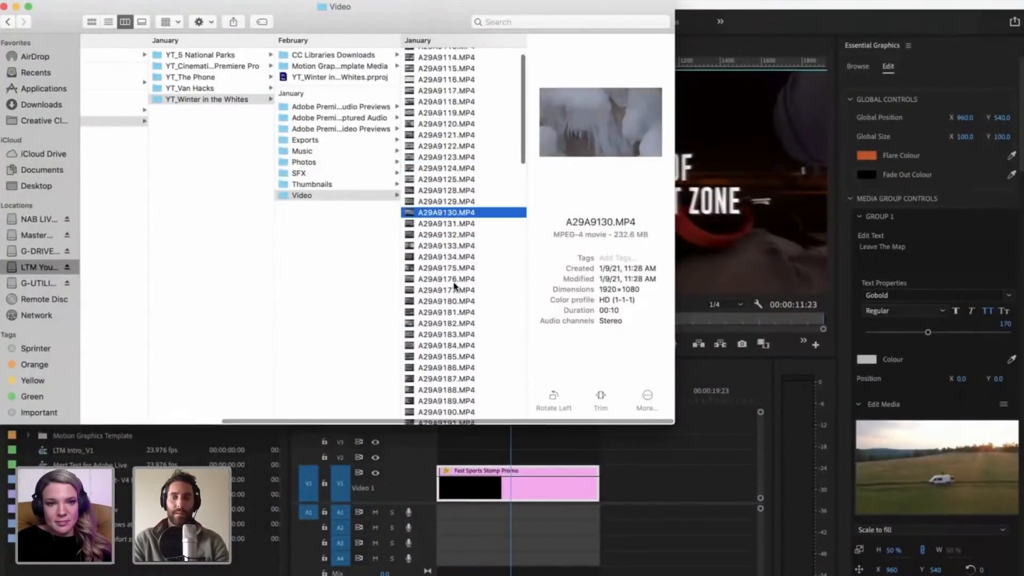
pyautogui.click(453, 283)
pyautogui.click(460, 271)
pyautogui.click(451, 331)
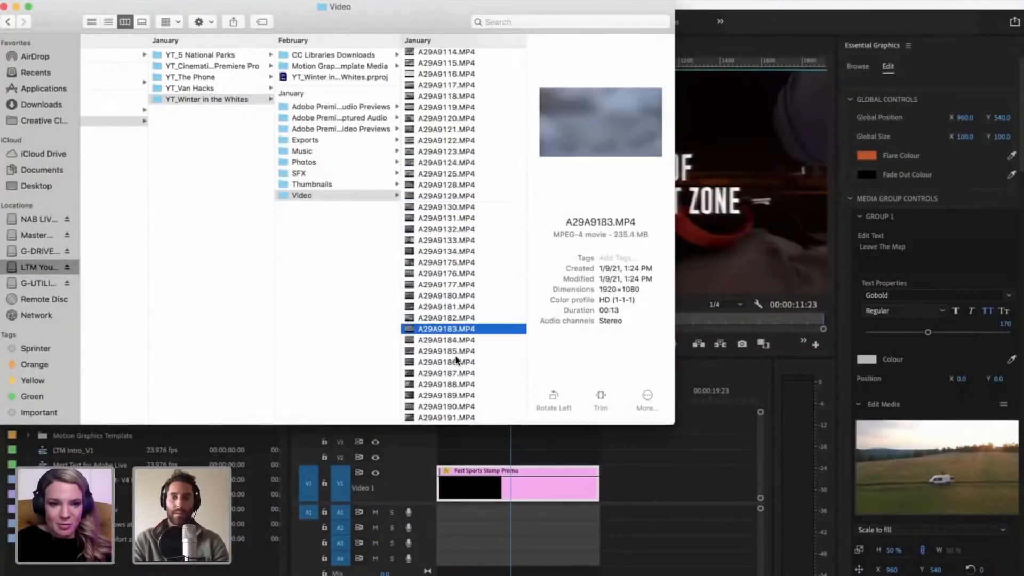
pyautogui.scroll(-3, 453, 341)
pyautogui.click(453, 339)
pyautogui.scroll(-2, 453, 339)
pyautogui.click(449, 339)
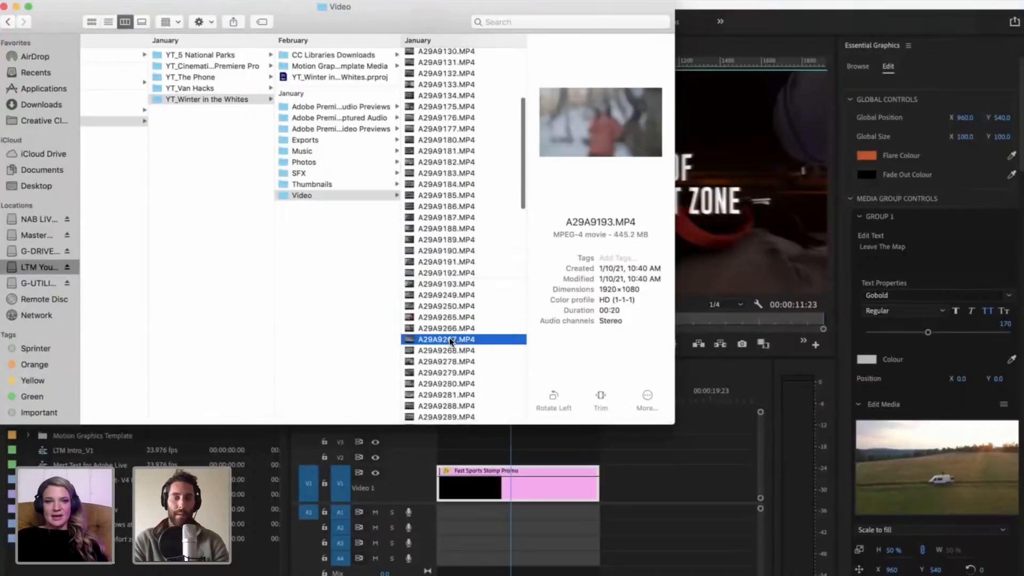
# Step: Import A29A9267.MP4 to examine it in the Source monitor, and remove it from the project again
pyautogui.moveTo(449, 339); pyautogui.dragTo(161, 566)
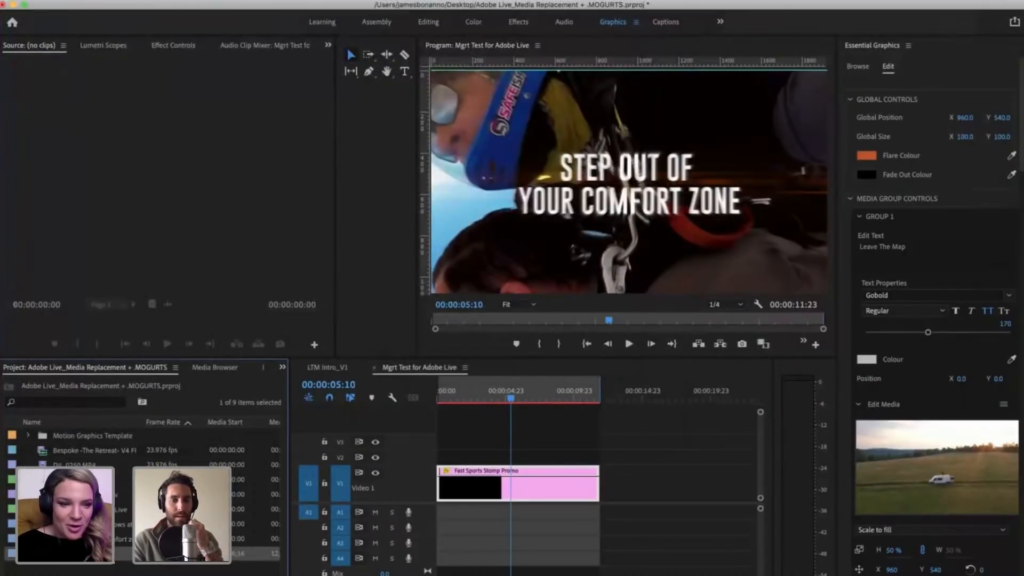
pyautogui.moveTo(130, 325); pyautogui.dragTo(197, 321)
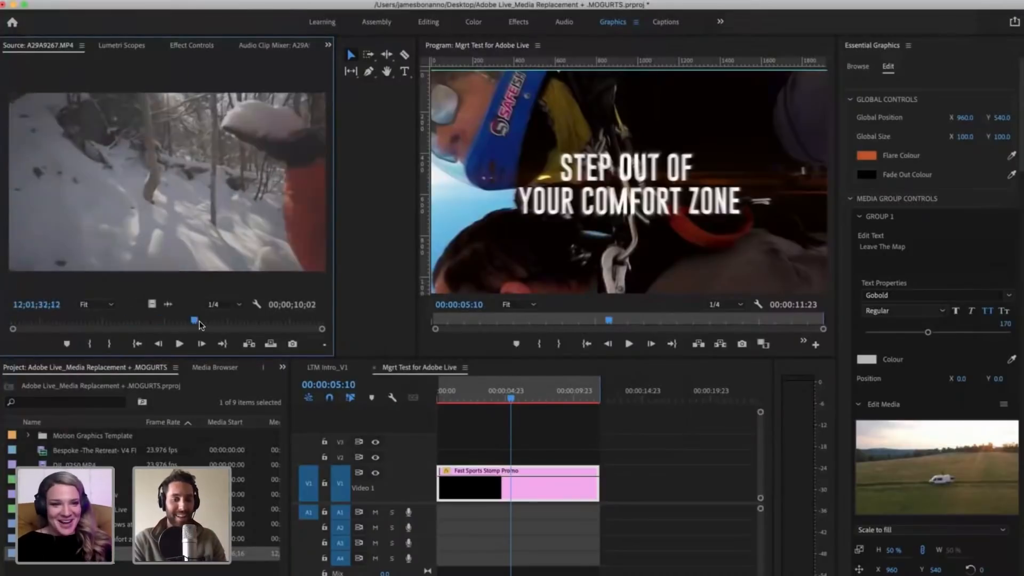
pyautogui.press('Delete')
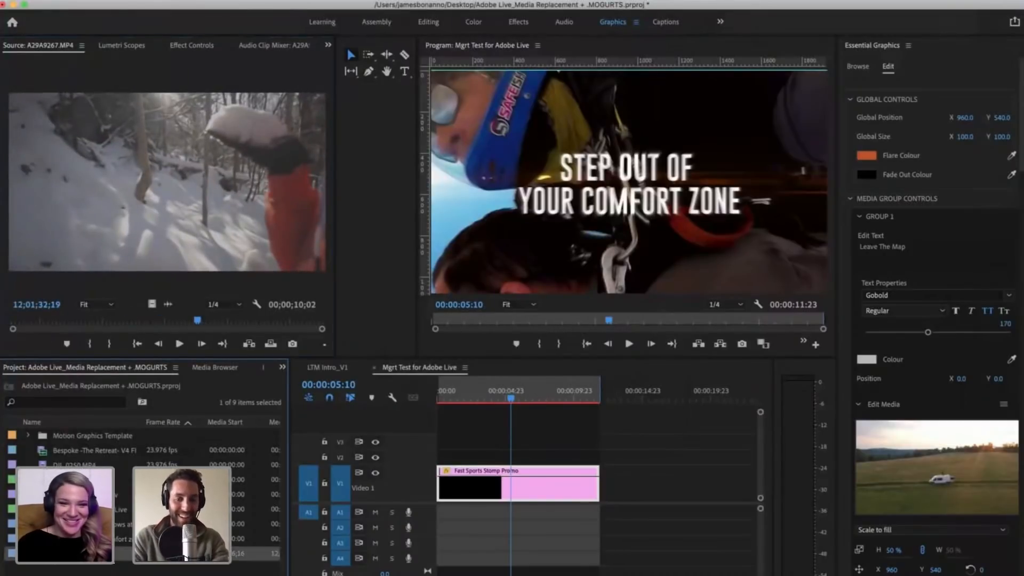
# Step: Return to Finder and import A29A9289.MP4 from the winter Video folder into the Premiere Pro project
pyautogui.press('super+Tab')
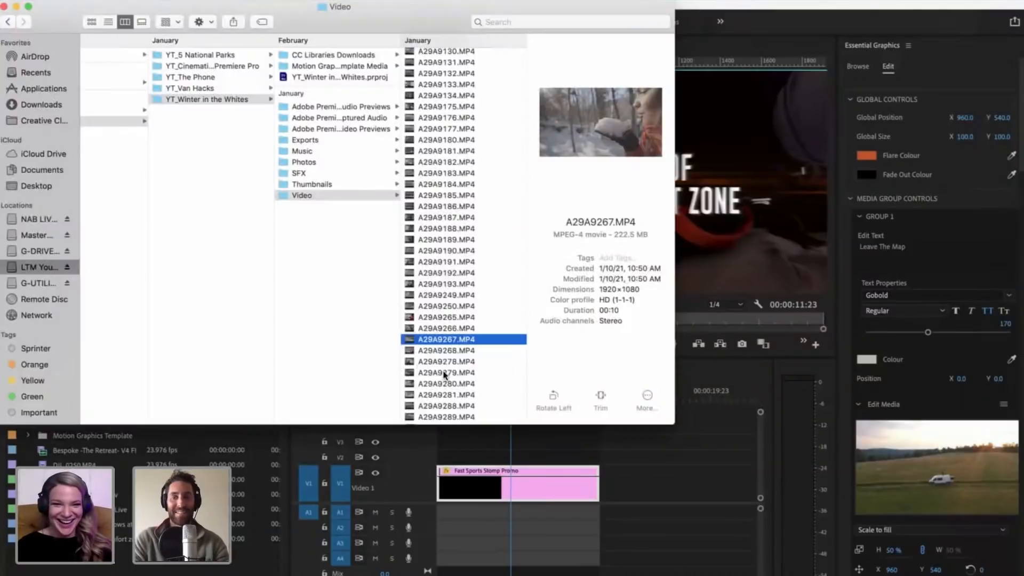
pyautogui.click(447, 373)
pyautogui.scroll(-3, 459, 348)
pyautogui.scroll(-3, 460, 327)
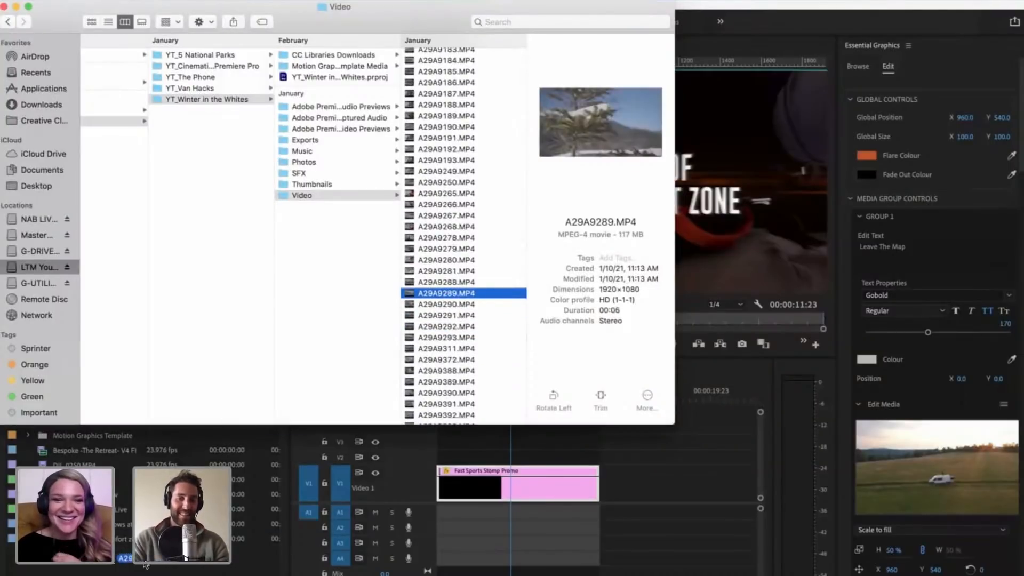
pyautogui.press('Return')
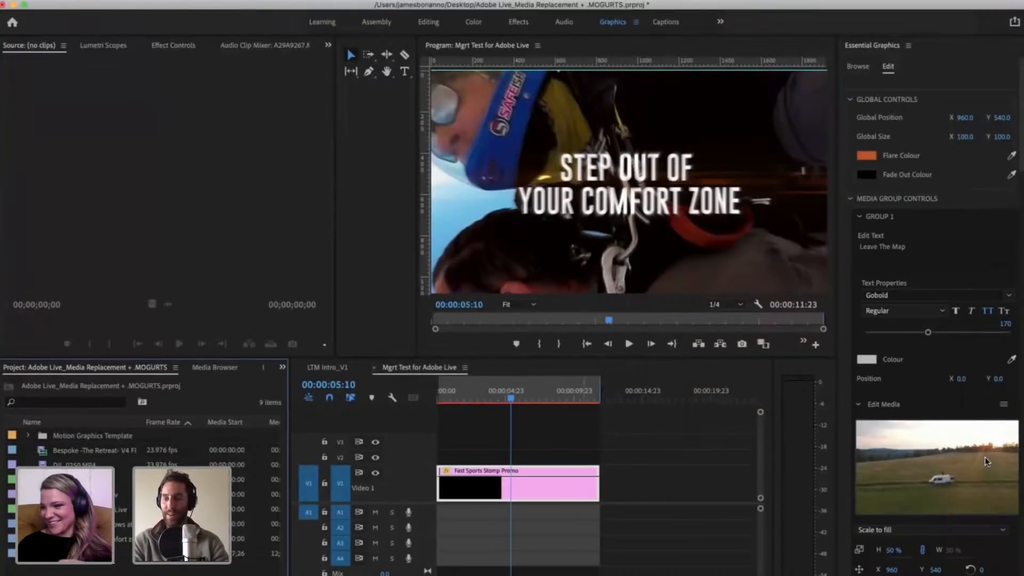
# Step: Set the scaling of Group 2's lighthouse media to No scale
pyautogui.scroll(-15, 984, 457)
pyautogui.click(979, 498)
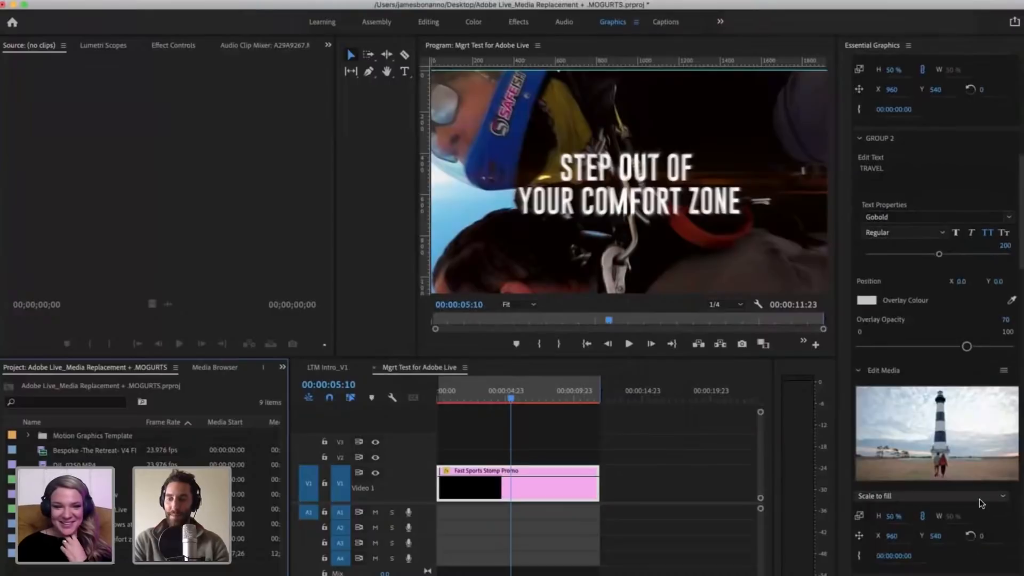
pyautogui.click(976, 560)
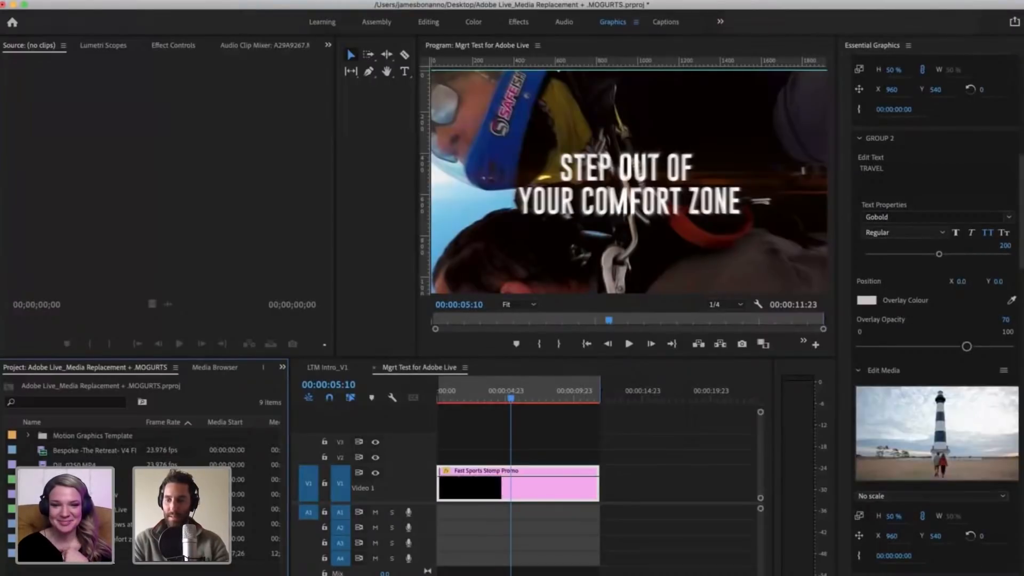
# Step: Open A29A9289.MP4 in the Source monitor and replace Group 4's campfire media with it
pyautogui.scroll(-7, 976, 560)
pyautogui.scroll(-8, 936, 315)
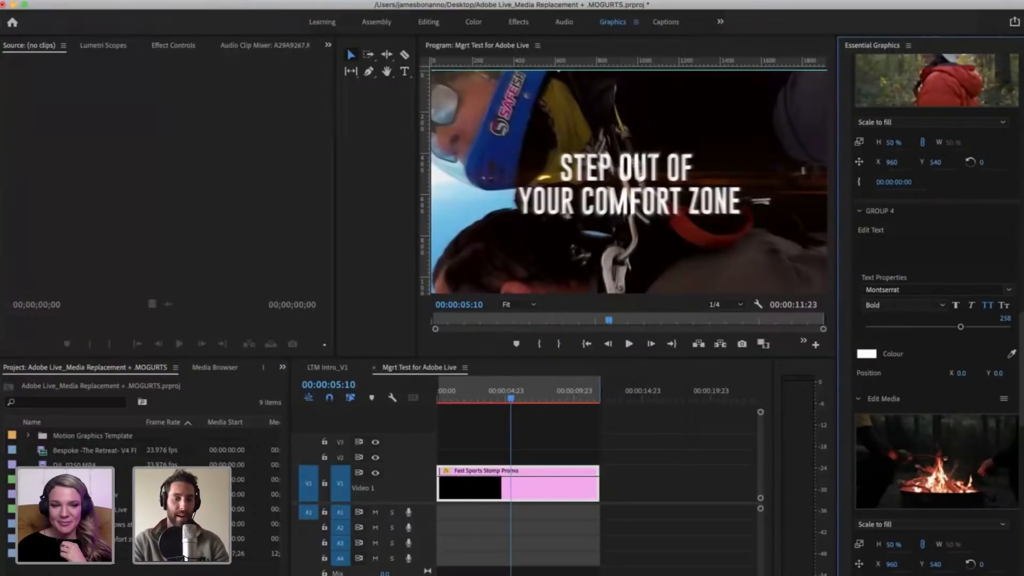
pyautogui.click(59, 554)
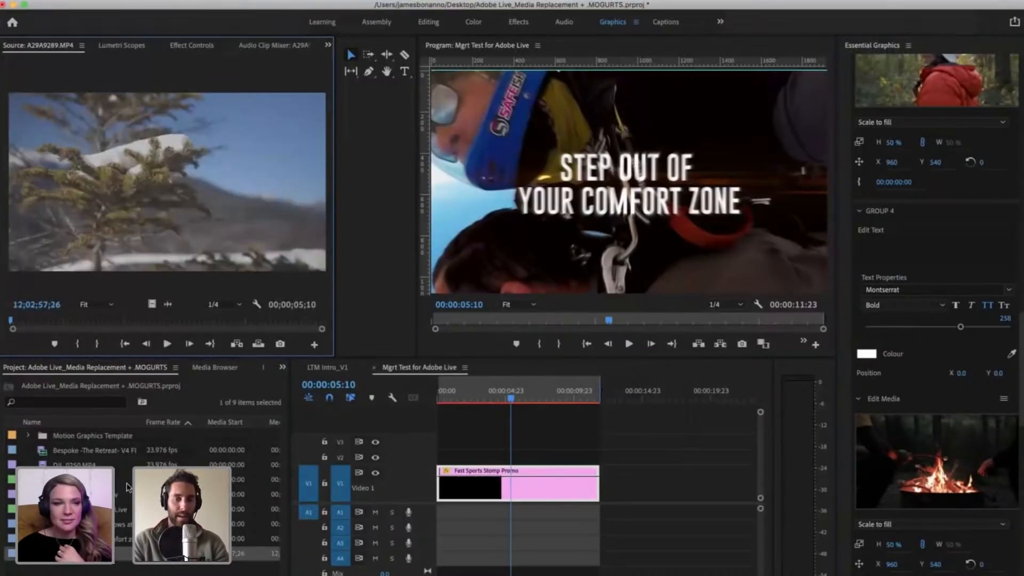
pyautogui.moveTo(64, 553); pyautogui.dragTo(922, 468)
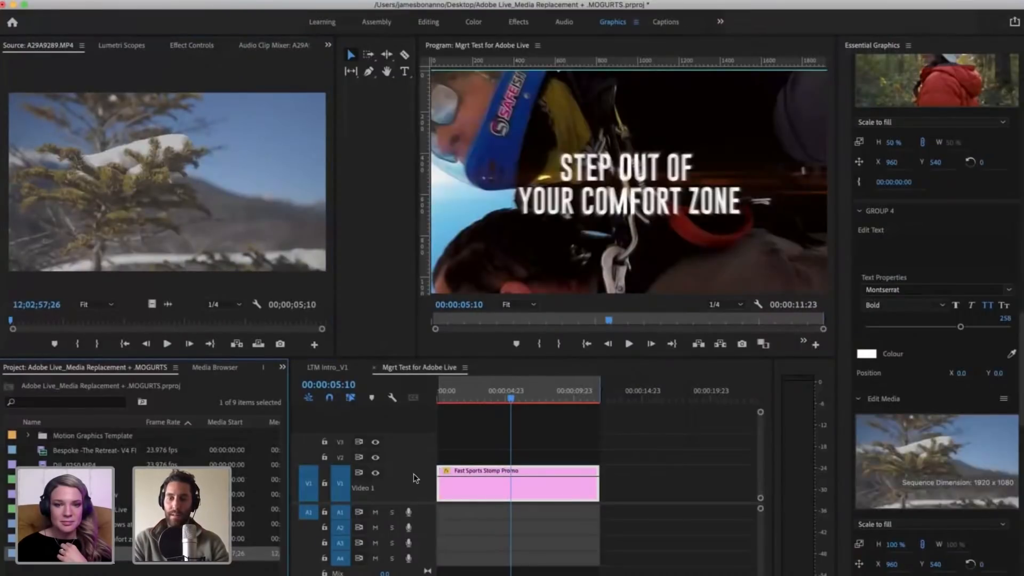
# Step: Move the playhead back to 00:00:02:01 and play the promo to check its text and media frames
pyautogui.click(478, 391)
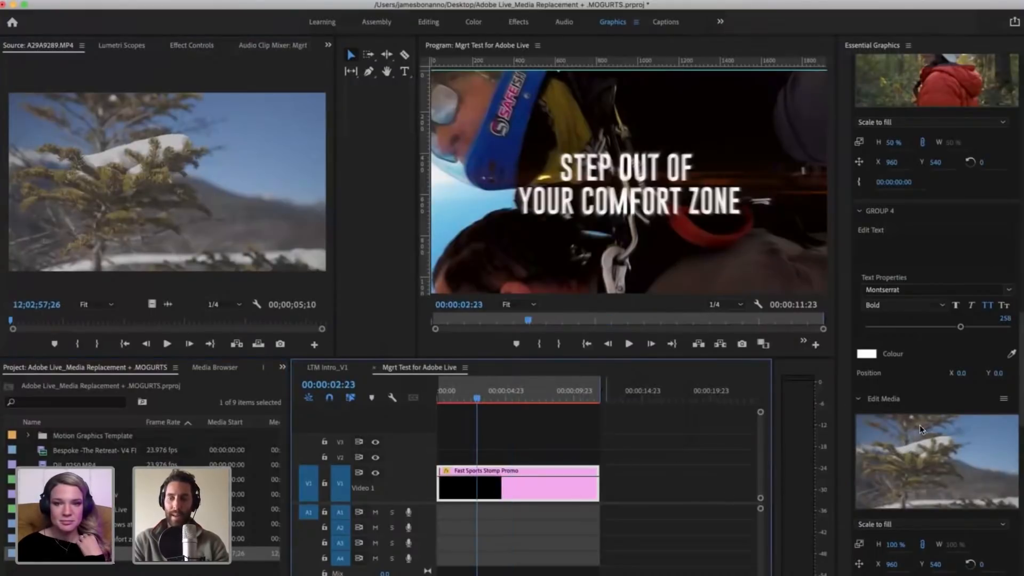
pyautogui.click(465, 393)
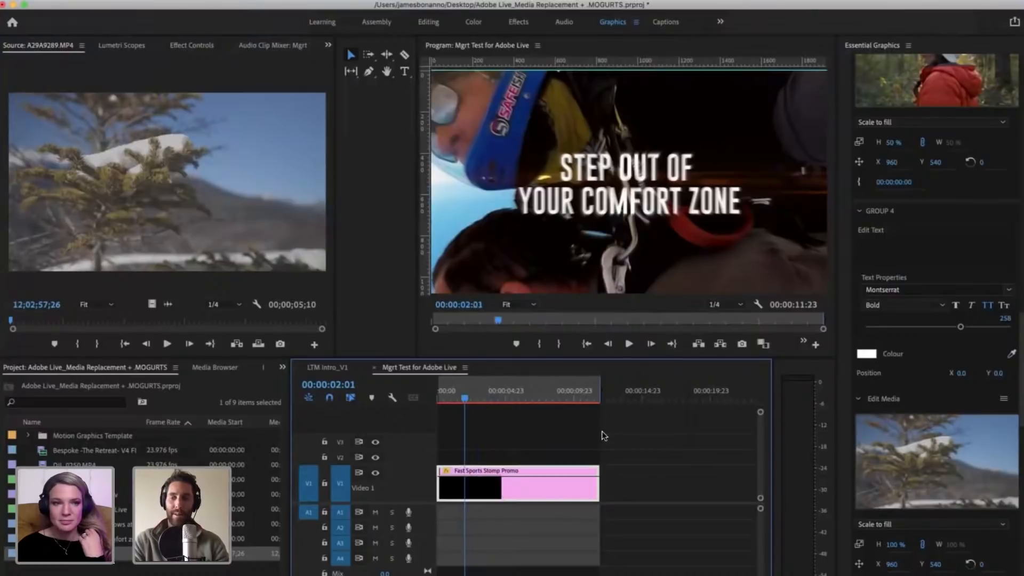
pyautogui.click(695, 450)
pyautogui.click(488, 479)
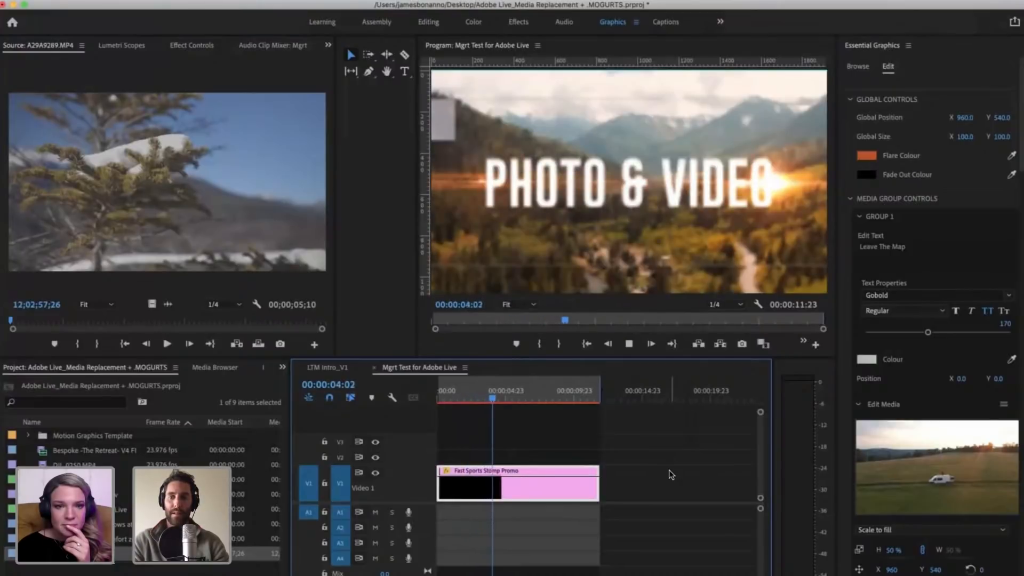
pyautogui.press('space')
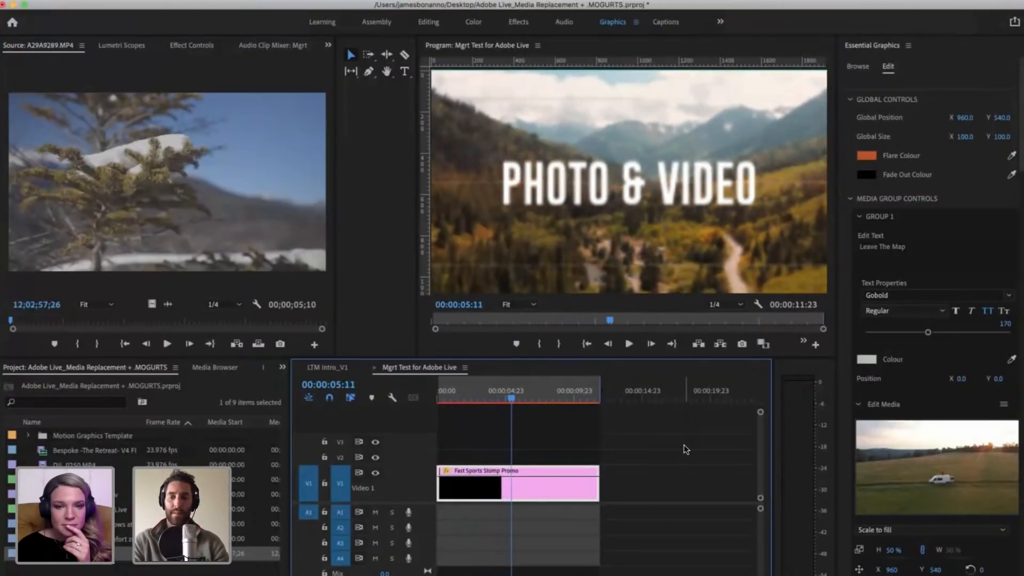
pyautogui.press('space')
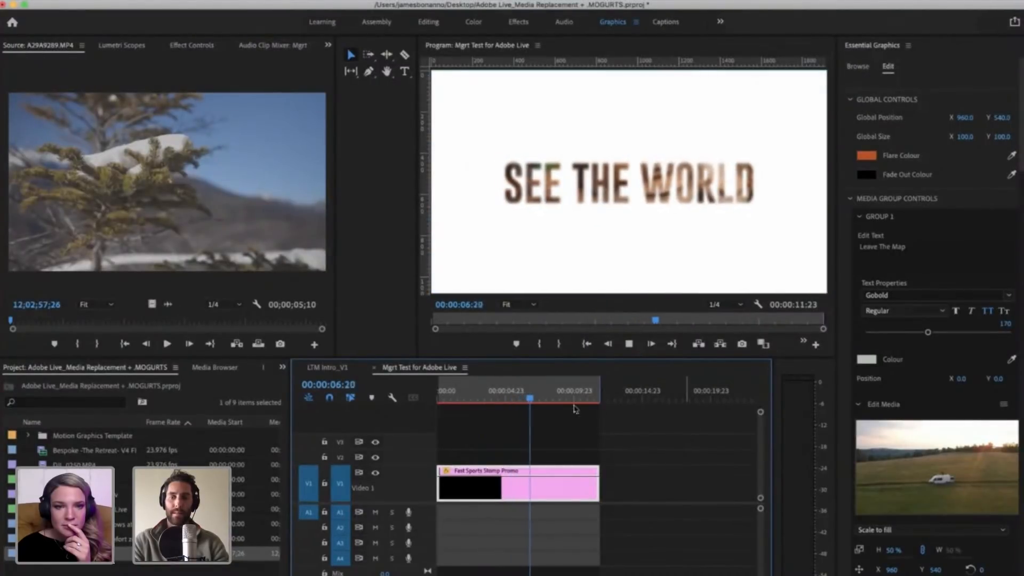
pyautogui.press('space')
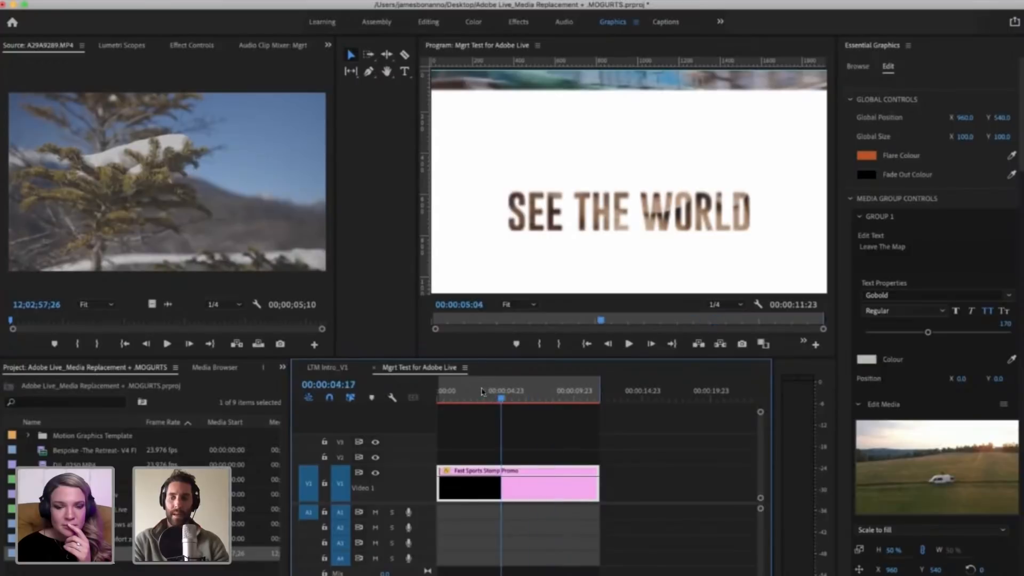
# Step: Go to 00:00:03:07 and review the template's media groups from Group 1 through Group 5
pyautogui.scroll(-10, 848, 415)
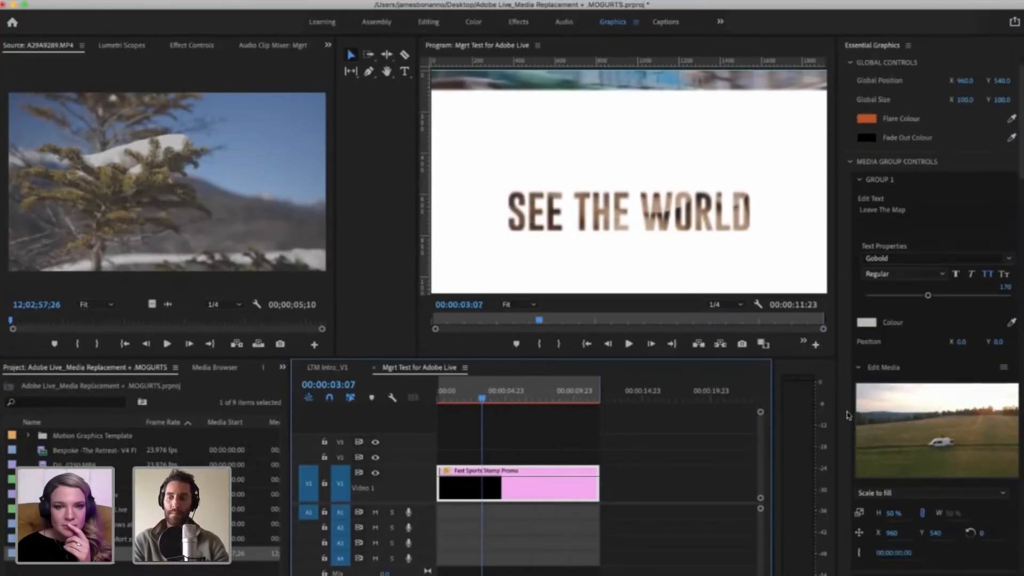
pyautogui.scroll(-10, 848, 415)
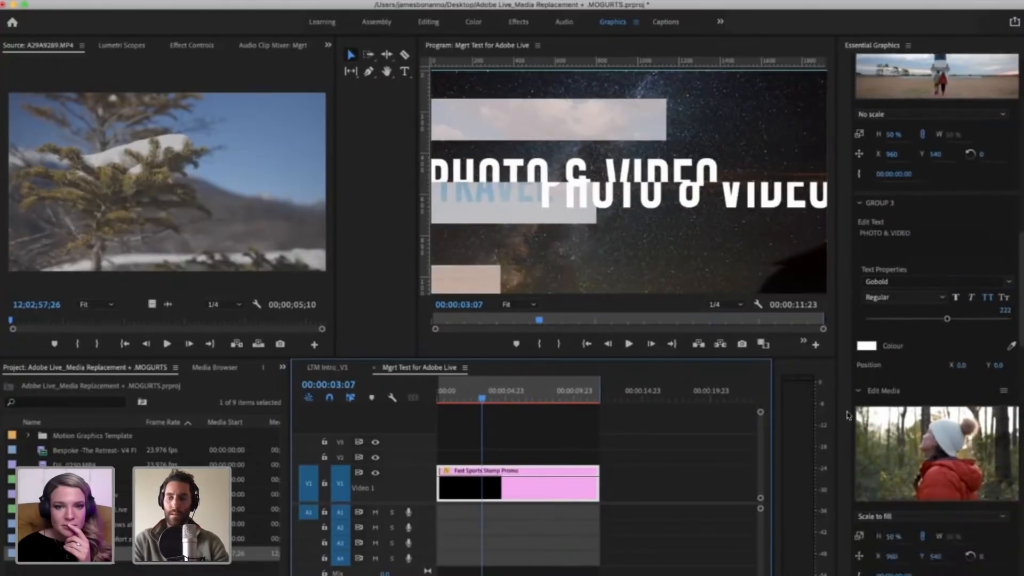
pyautogui.scroll(-8, 847, 414)
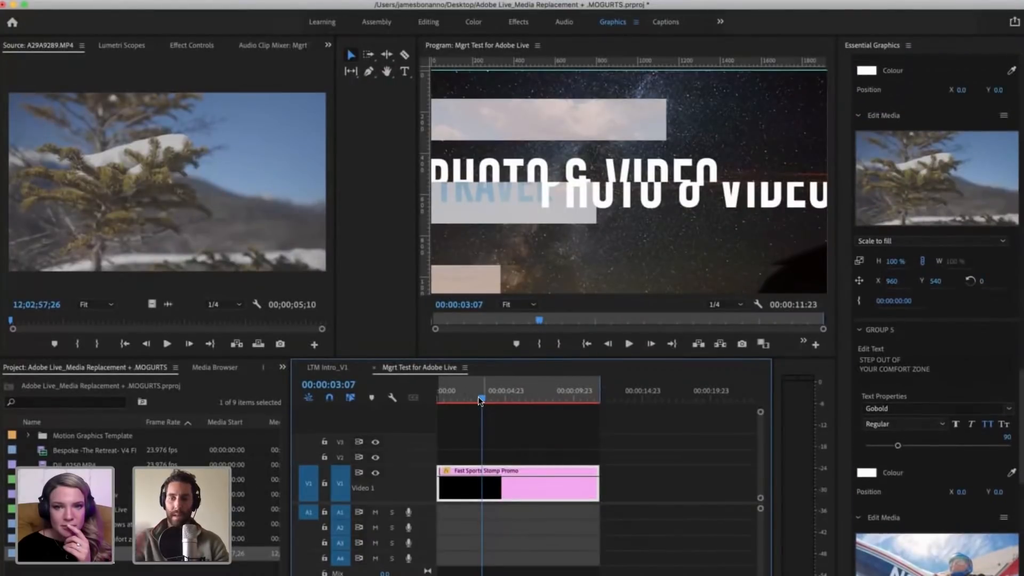
# Step: Play the promo from 00:00:03:07 to check Group 4's media and return the playhead to 00:00:03:15
pyautogui.press('space')
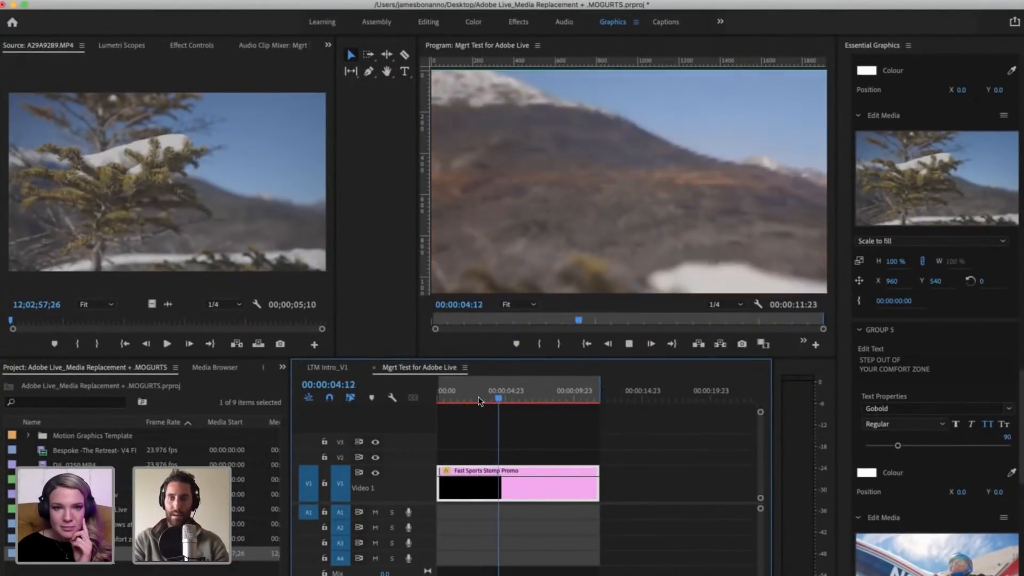
pyautogui.click(515, 397)
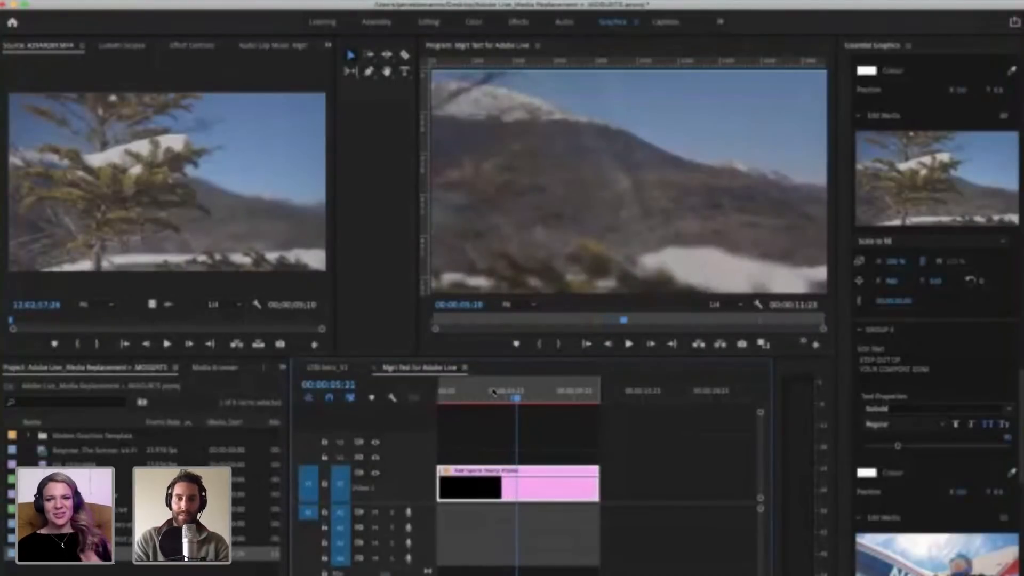
pyautogui.click(494, 395)
pyautogui.click(486, 393)
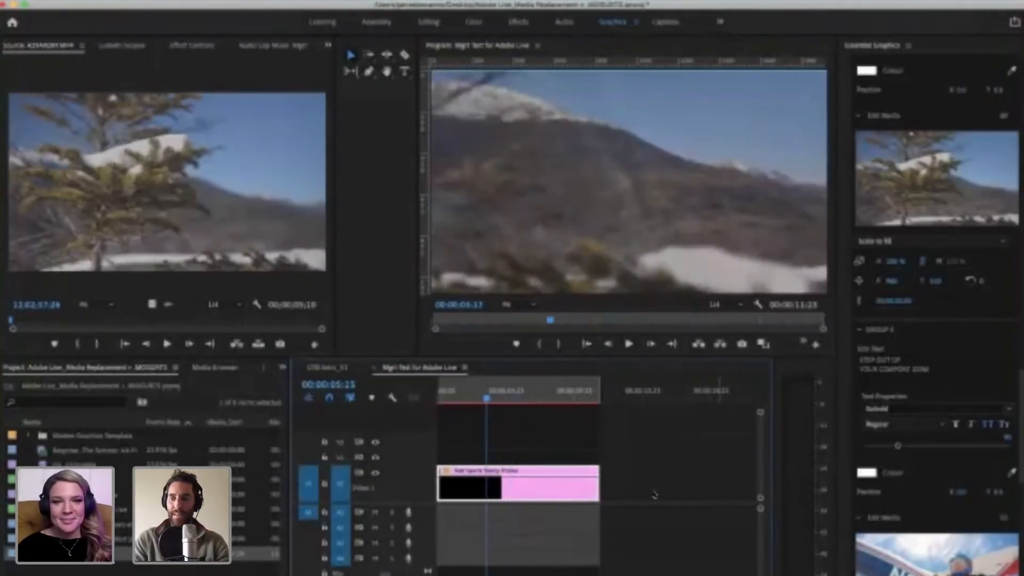
# Step: Reselect the Fast Sports Stomp Promo clip and set the scale of Group 4's snowy tree media to 50%
pyautogui.click(654, 470)
pyautogui.click(549, 497)
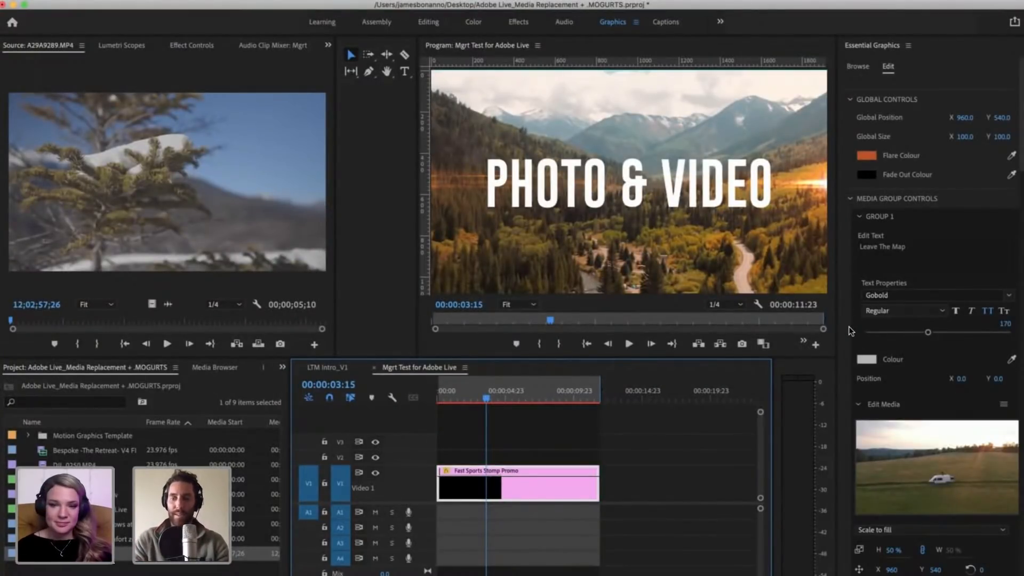
pyautogui.scroll(-10, 844, 346)
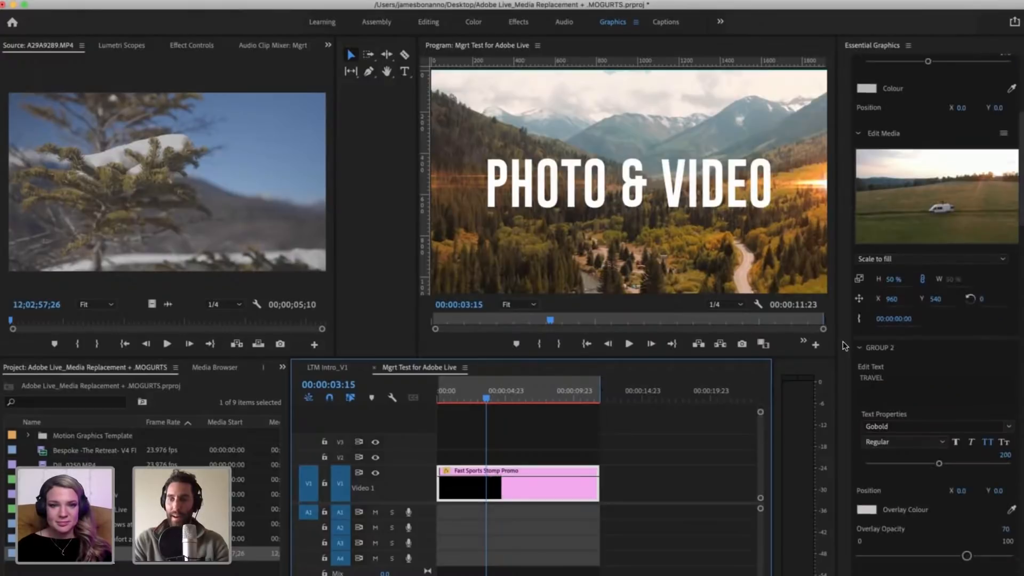
pyautogui.scroll(-8, 846, 385)
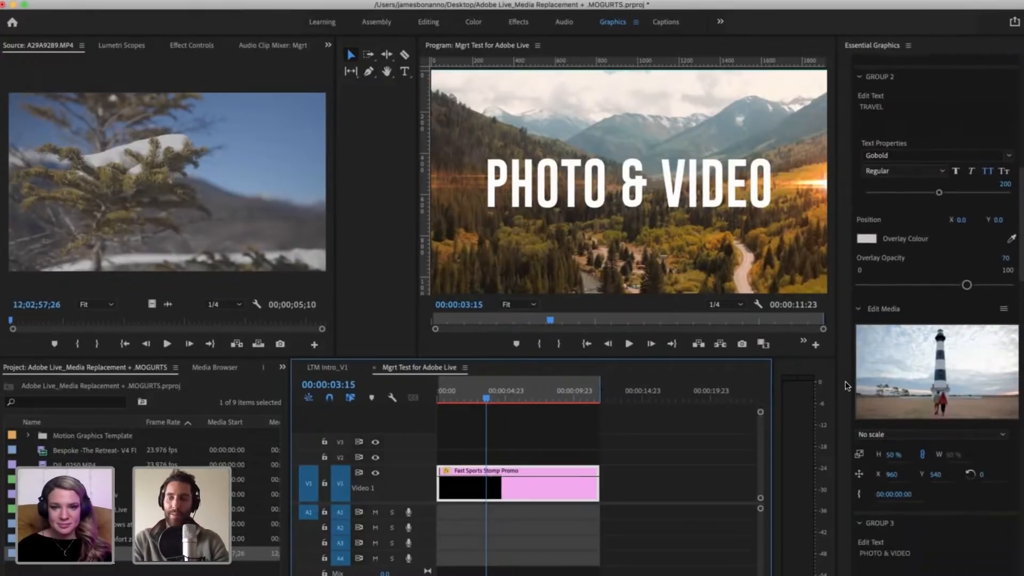
pyautogui.scroll(-8, 847, 385)
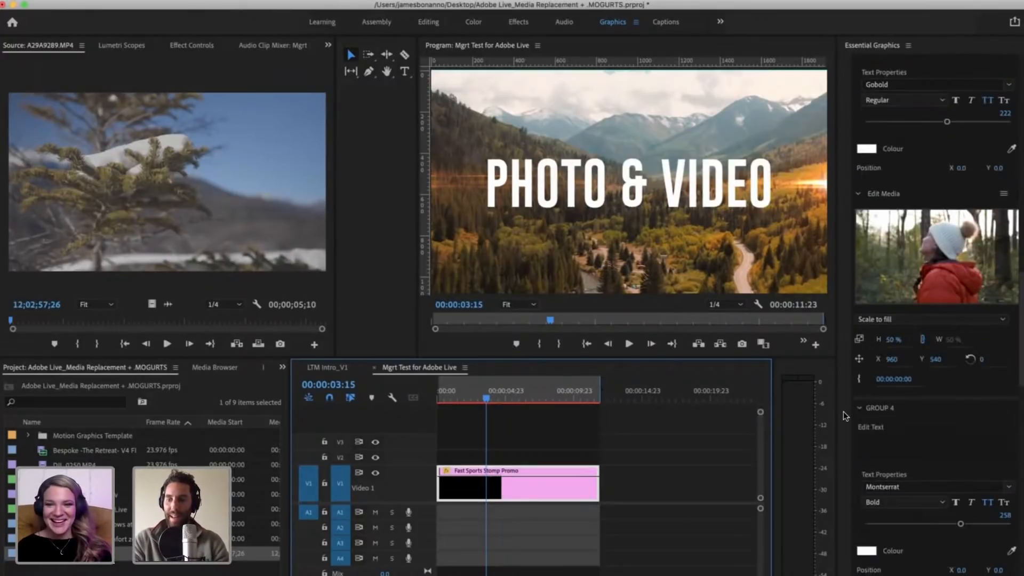
pyautogui.scroll(-8, 843, 411)
pyautogui.click(937, 339)
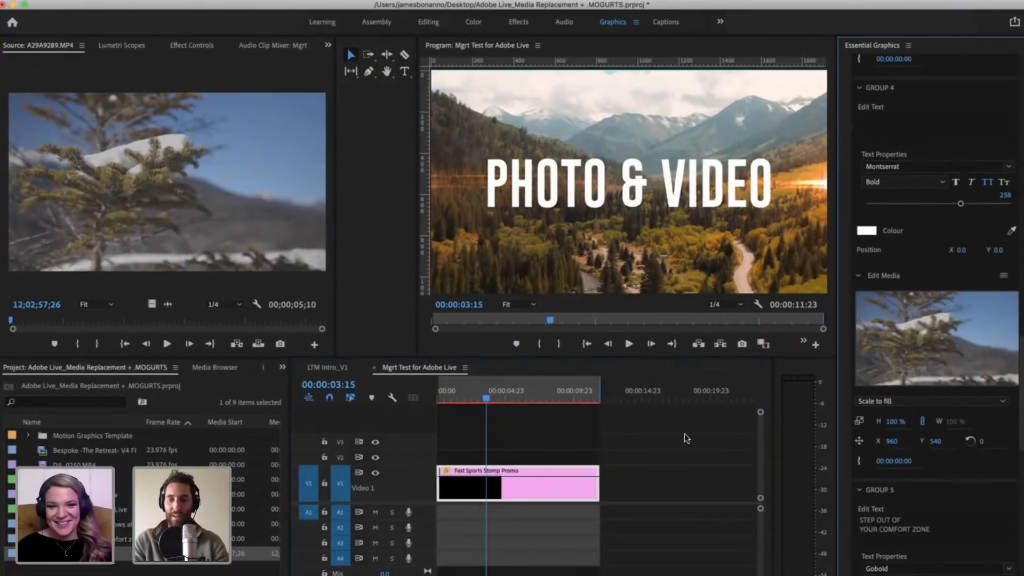
pyautogui.click(544, 500)
pyautogui.click(926, 340)
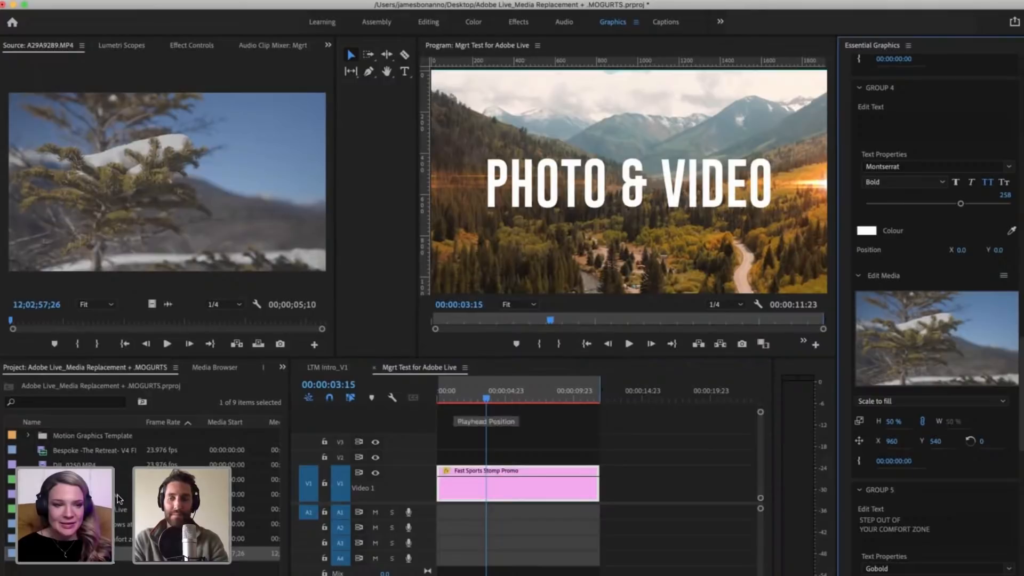
# Step: Switch to the LTM Intro_V1 sequence and place the playhead at 00:00:06:00 in its promo clip
pyautogui.click(648, 443)
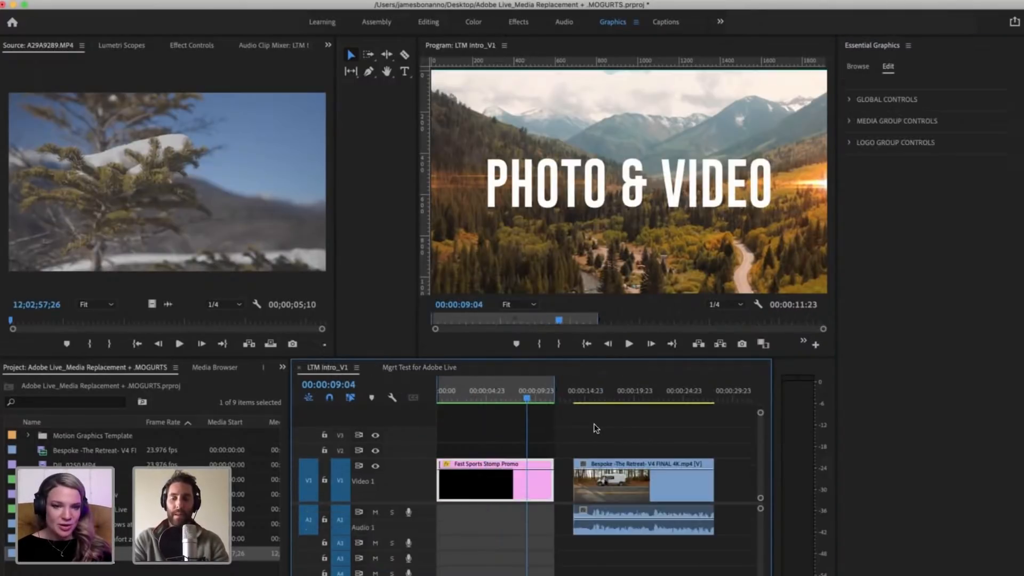
pyautogui.press('=')
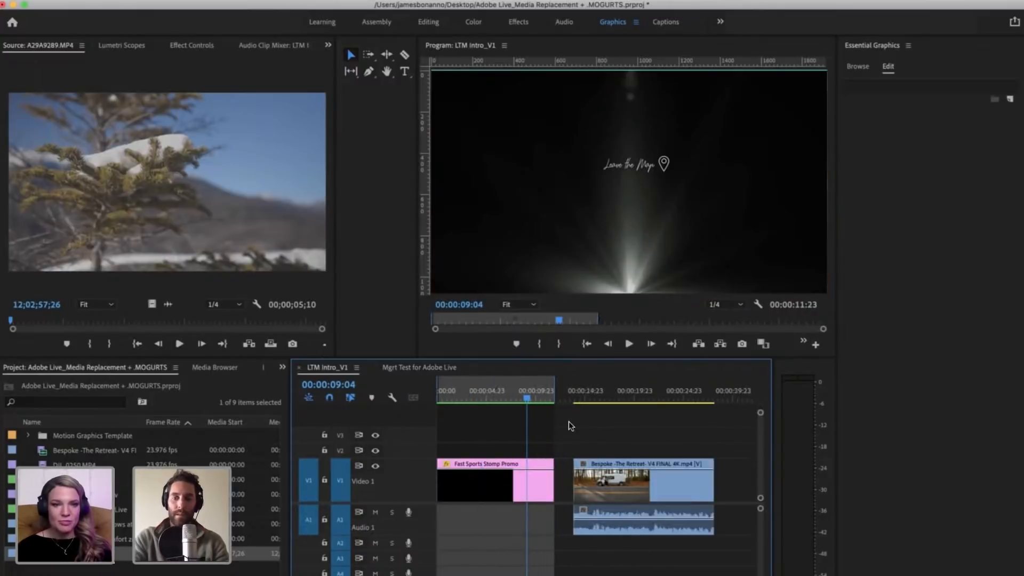
pyautogui.press('-')
pyautogui.click(496, 395)
pyautogui.press('-')
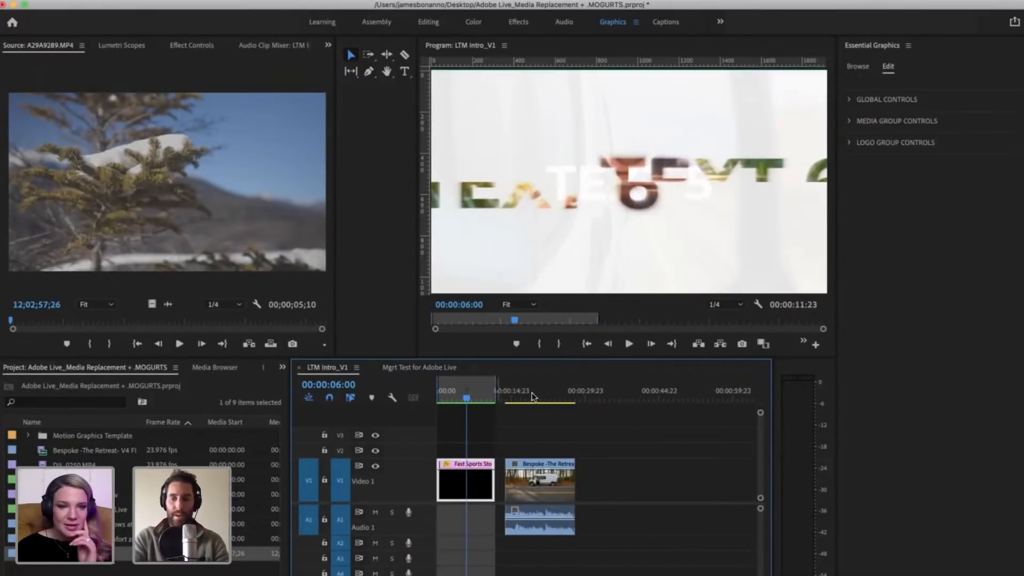
pyautogui.press('=')
# Step: Move the Bespoke -The Retreat- V4 FINAL 4K.mp4 clip about 5 seconds further from the promo clip
pyautogui.click(611, 486)
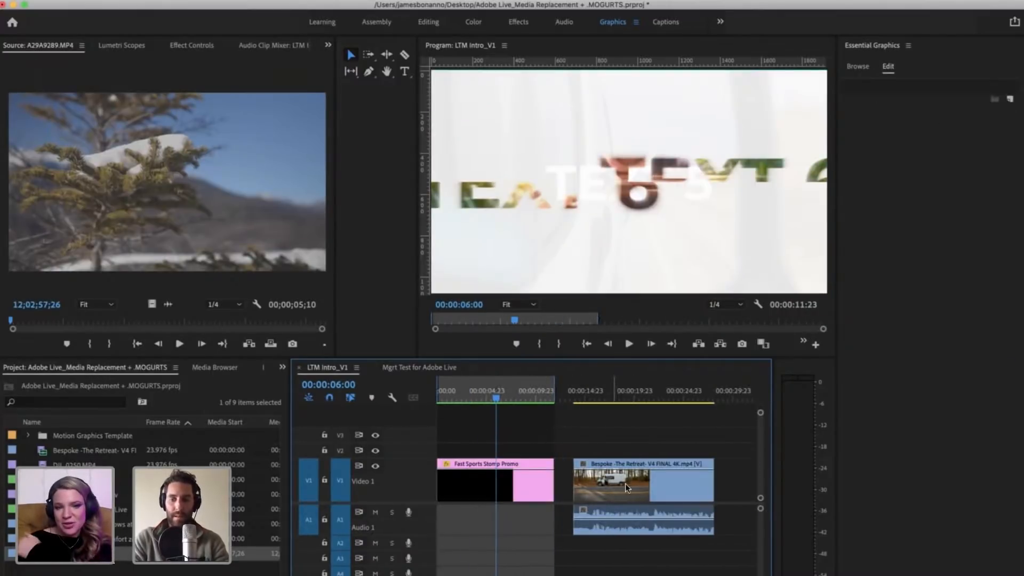
pyautogui.moveTo(627, 485); pyautogui.dragTo(678, 486)
pyautogui.click(645, 434)
# Step: Play the promo from 00:00:06:00 and move the playhead back to 00:00:01:04
pyautogui.press('=')
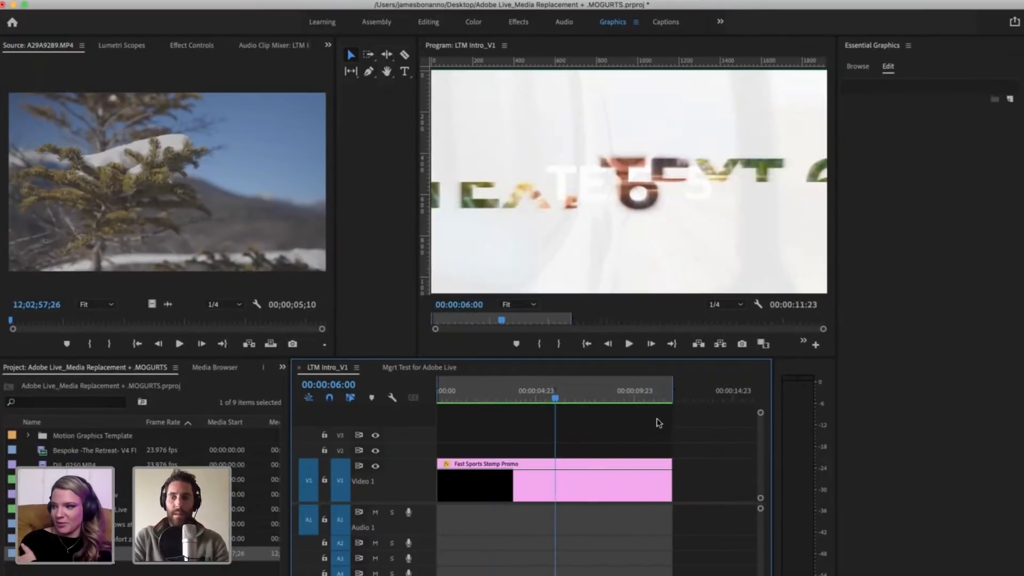
pyautogui.press('space')
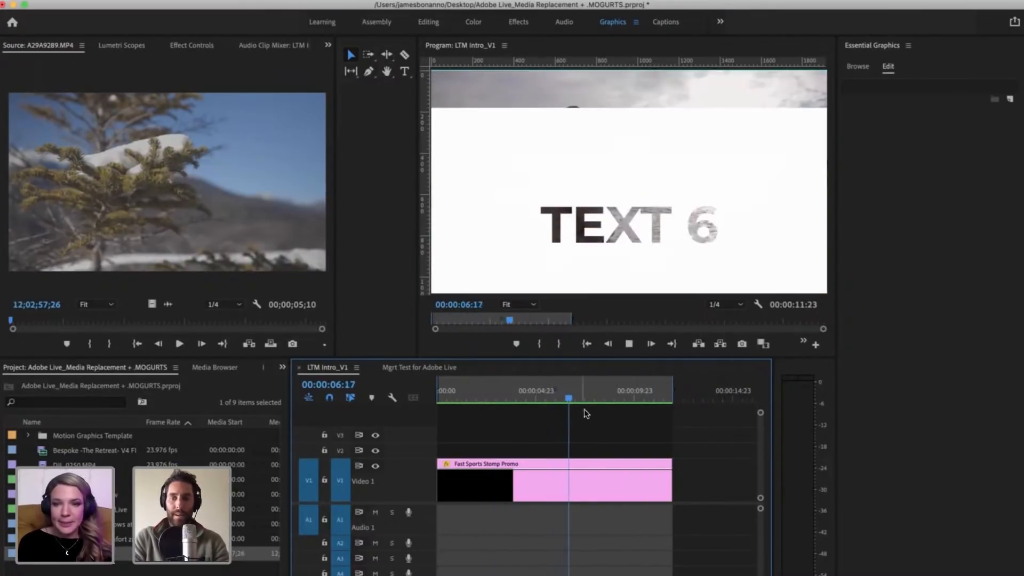
pyautogui.moveTo(575, 400); pyautogui.dragTo(463, 376)
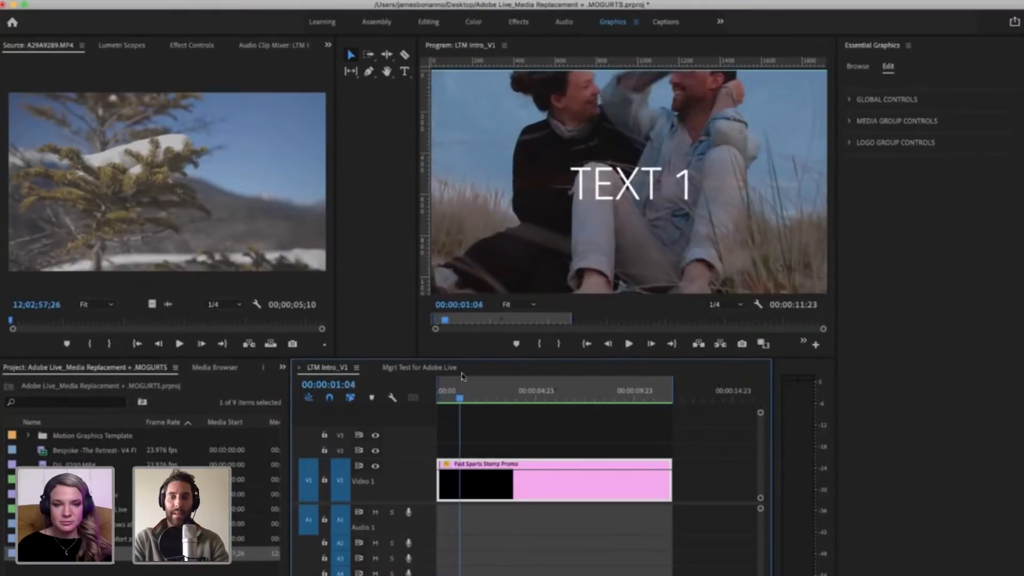
# Step: Expand the global and media group controls and change Group 1's text to LEAVE THE MAP
pyautogui.click(850, 100)
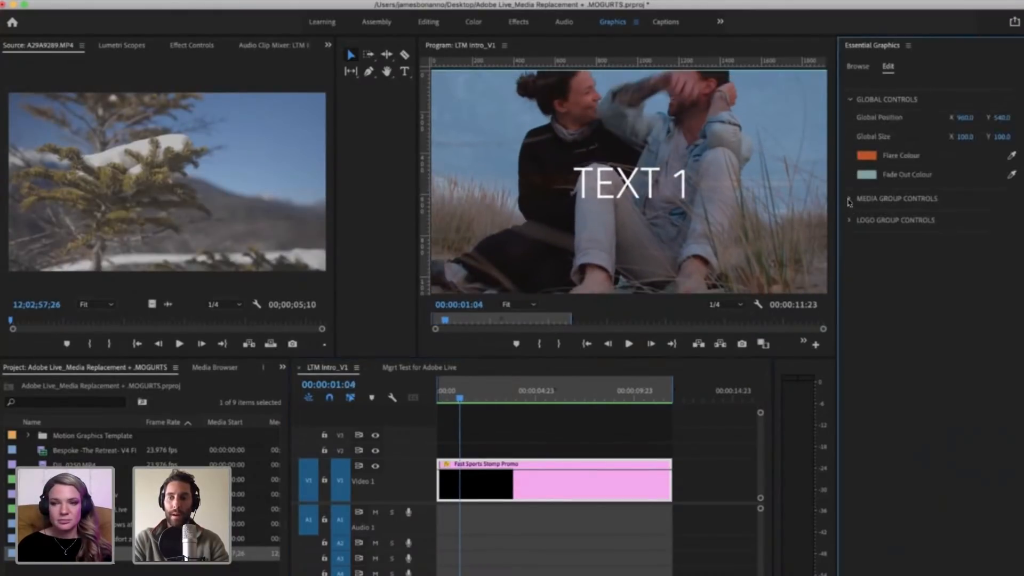
pyautogui.click(849, 199)
pyautogui.click(880, 251)
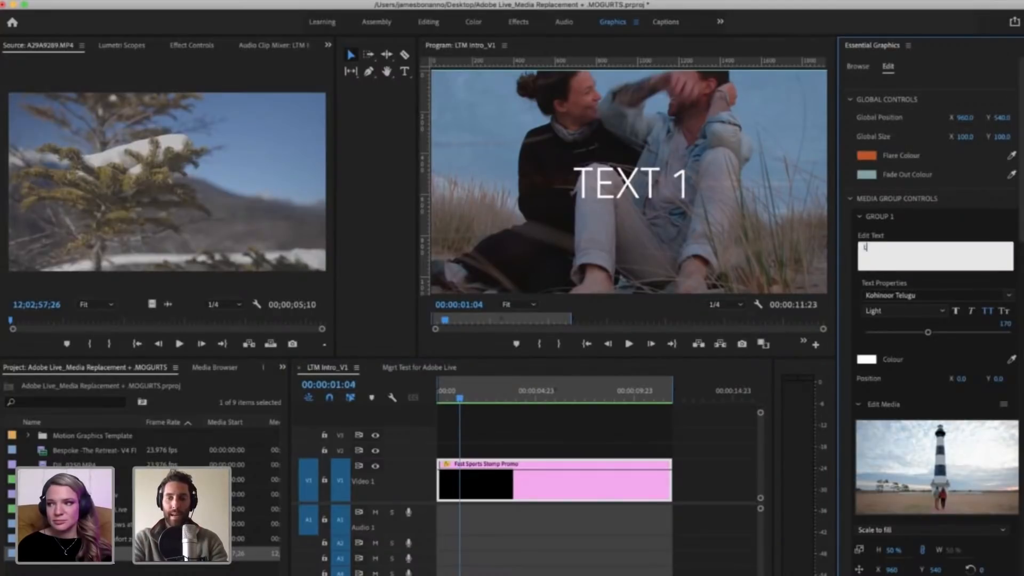
pyautogui.write('LEAVE THE M')
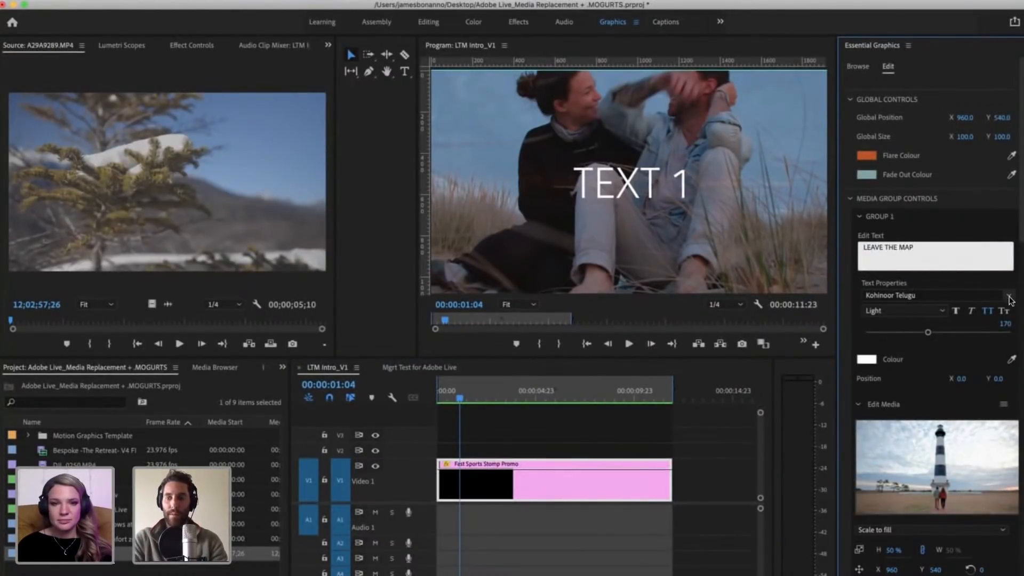
pyautogui.write('AP')
# Step: Open the font choices for Group 1's text
pyautogui.click(1009, 298)
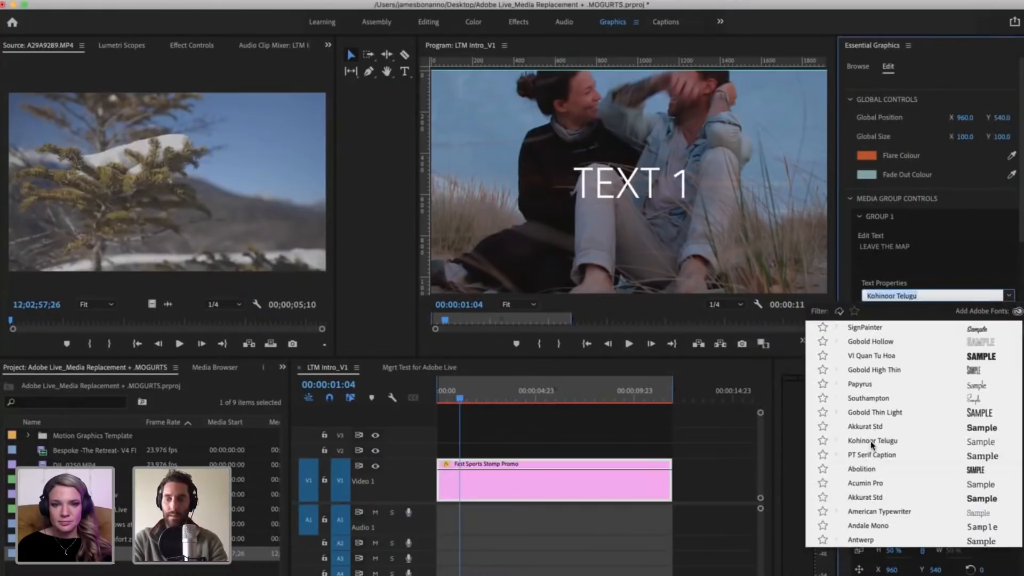
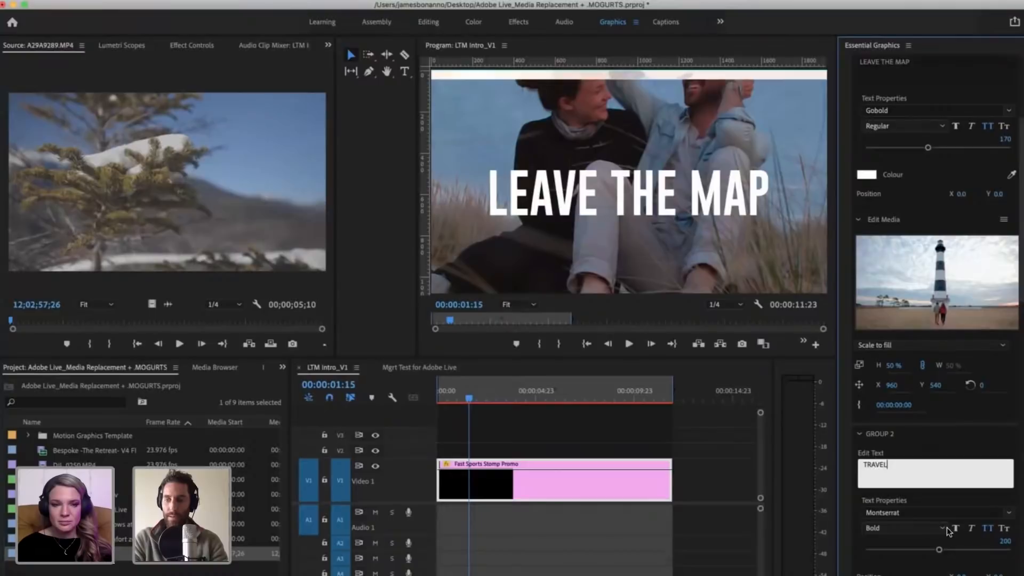
# Step: Set Group 2's TRAVEL text to the Gobold font and move the playhead to 00:00:03:01 to preview it
pyautogui.click(1008, 515)
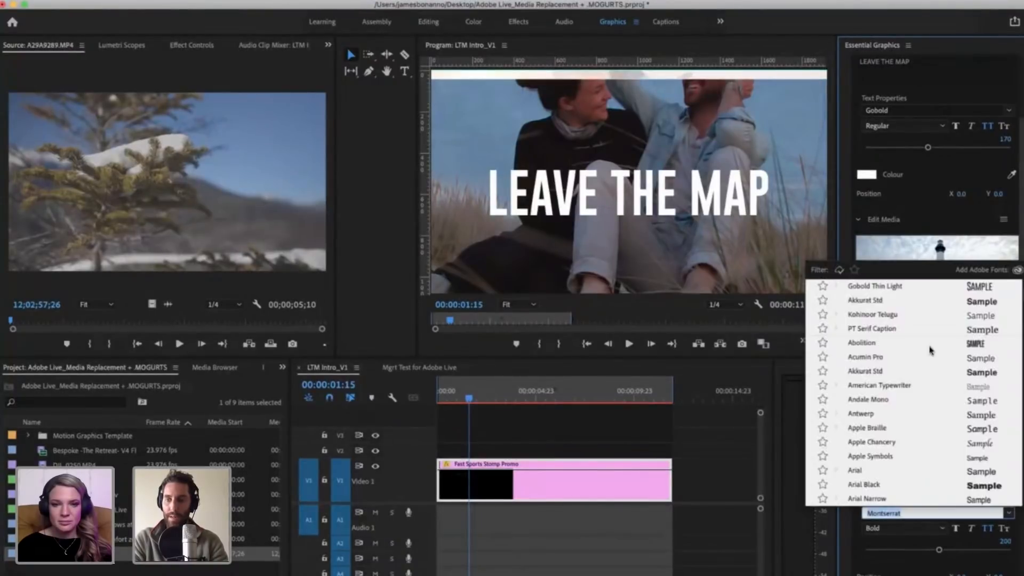
pyautogui.scroll(-3, 902, 336)
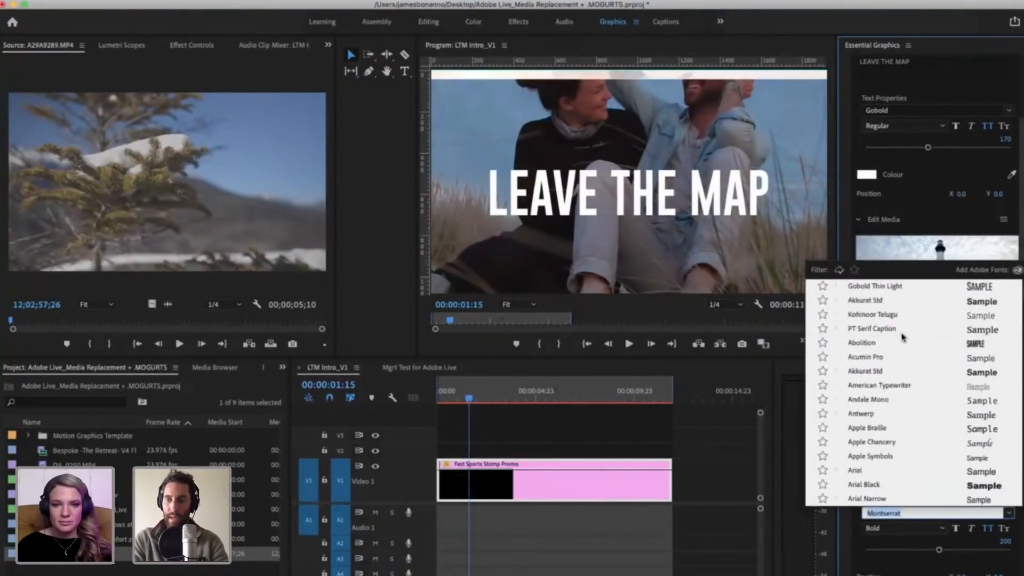
pyautogui.write('gobold')
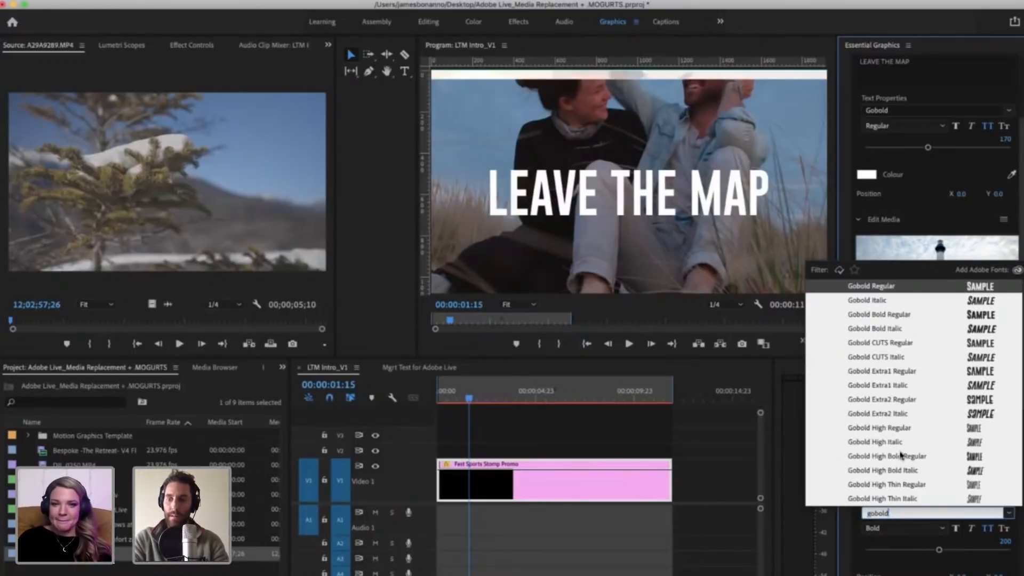
pyautogui.press('Return')
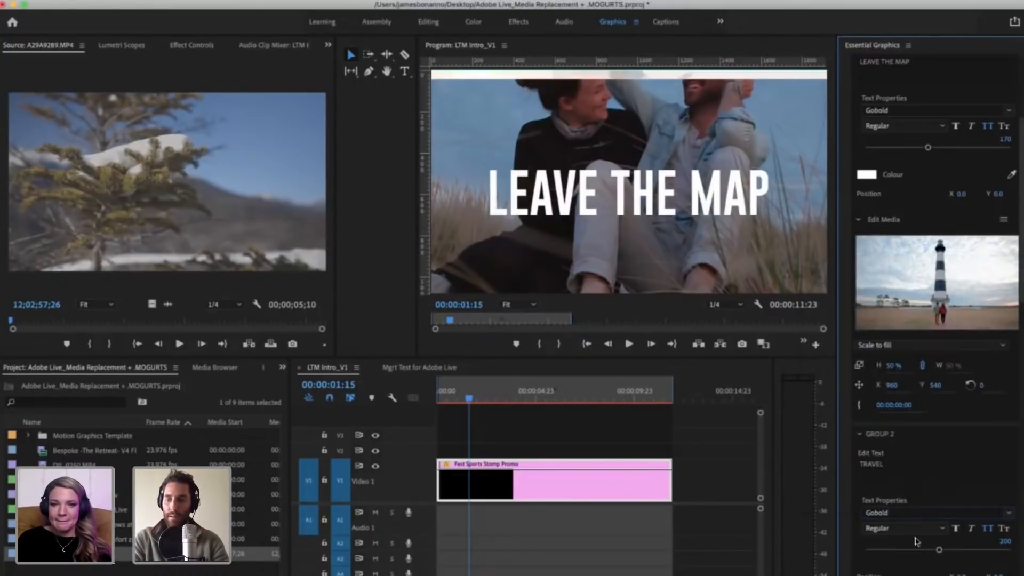
pyautogui.click(499, 398)
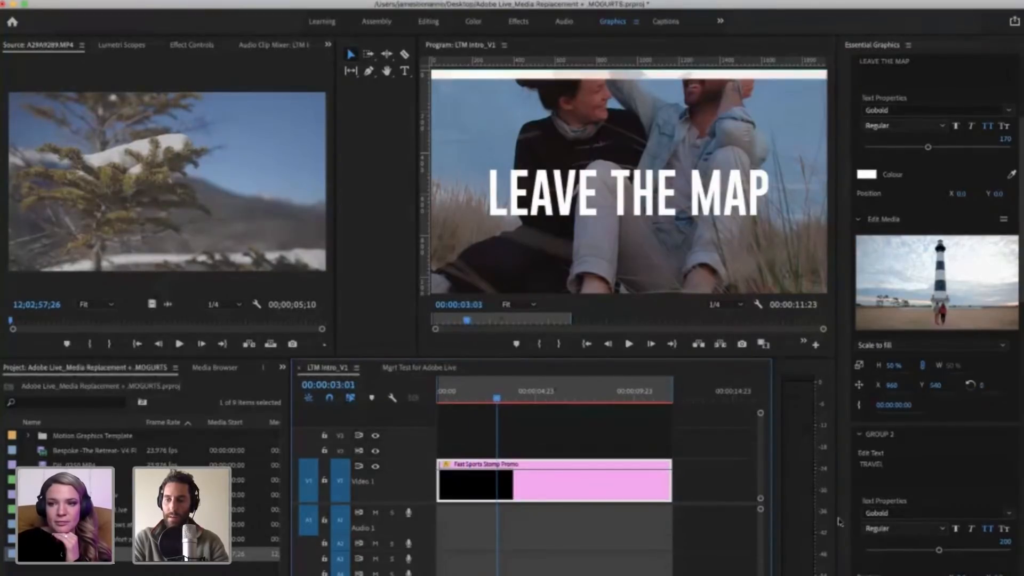
# Step: Change Group 3's text to PHOTO & VIDEO
pyautogui.scroll(-5, 846, 511)
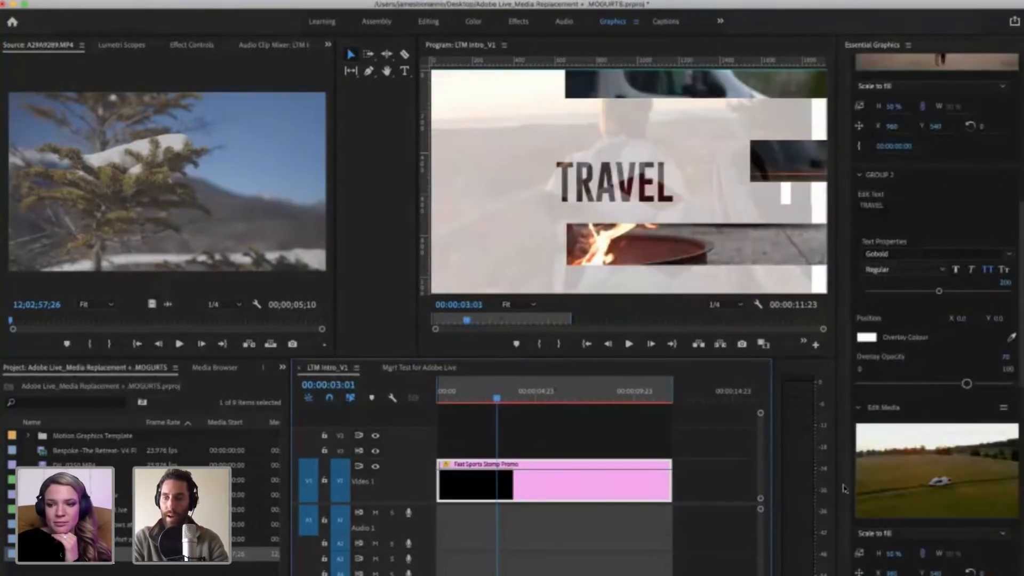
pyautogui.scroll(-4, 880, 459)
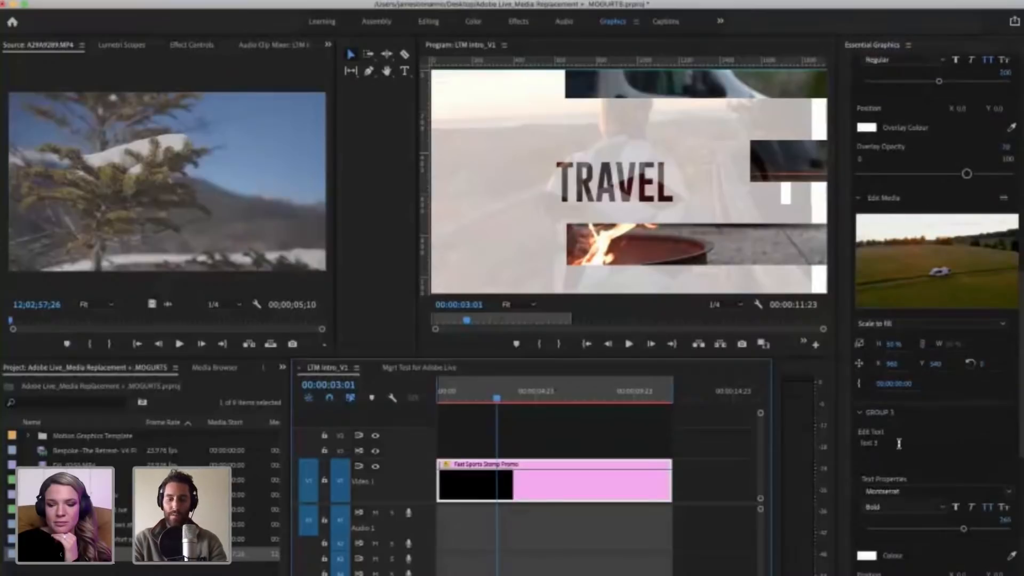
pyautogui.click(899, 443)
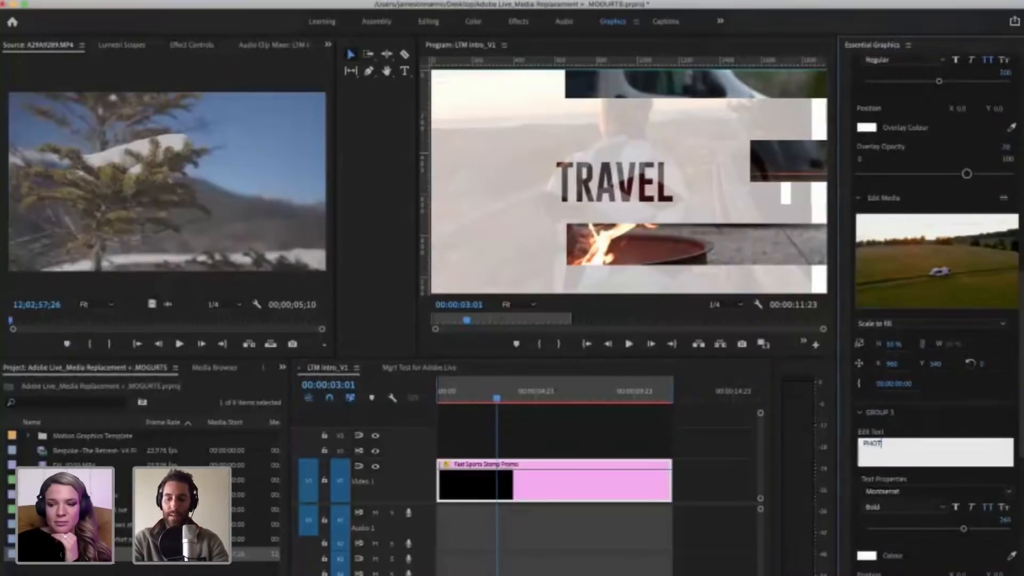
pyautogui.write('PHOTO & VIDEO')
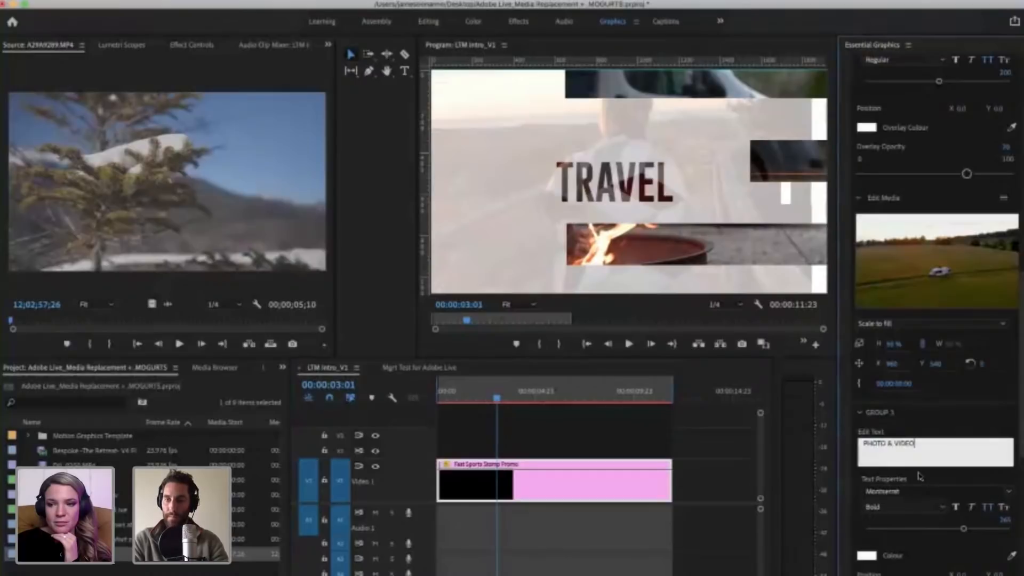
# Step: Set Group 3's font to Gobold and move the playhead to 00:00:04:02 to preview the title
pyautogui.click(919, 490)
pyautogui.scroll(10, 902, 332)
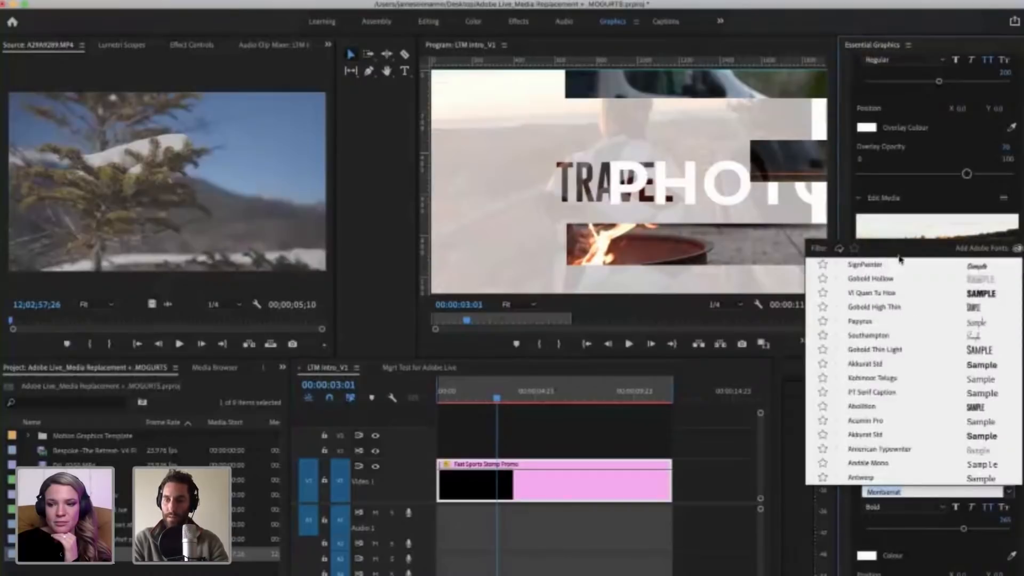
pyautogui.scroll(-5, 900, 433)
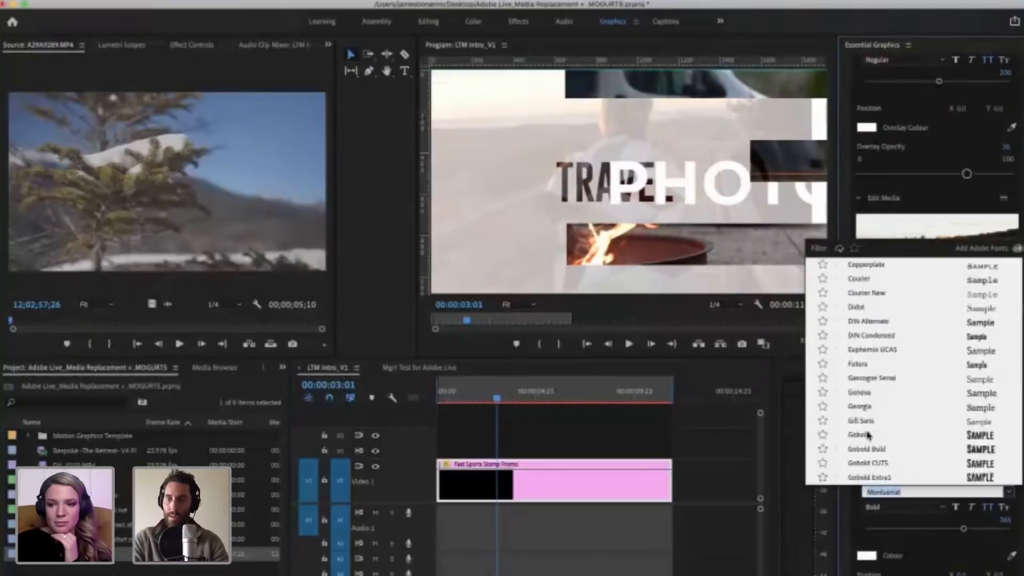
pyautogui.click(869, 436)
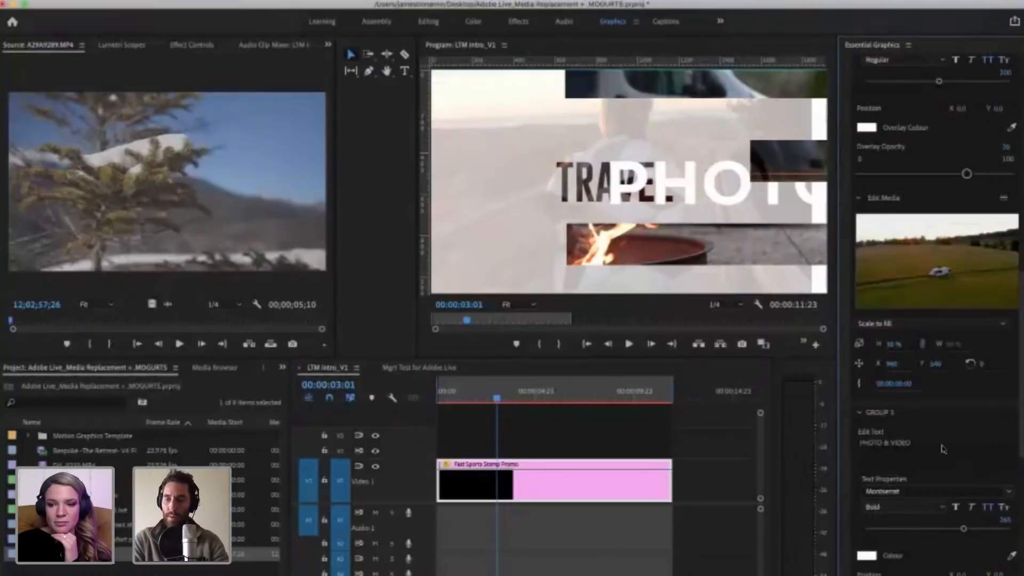
pyautogui.click(516, 401)
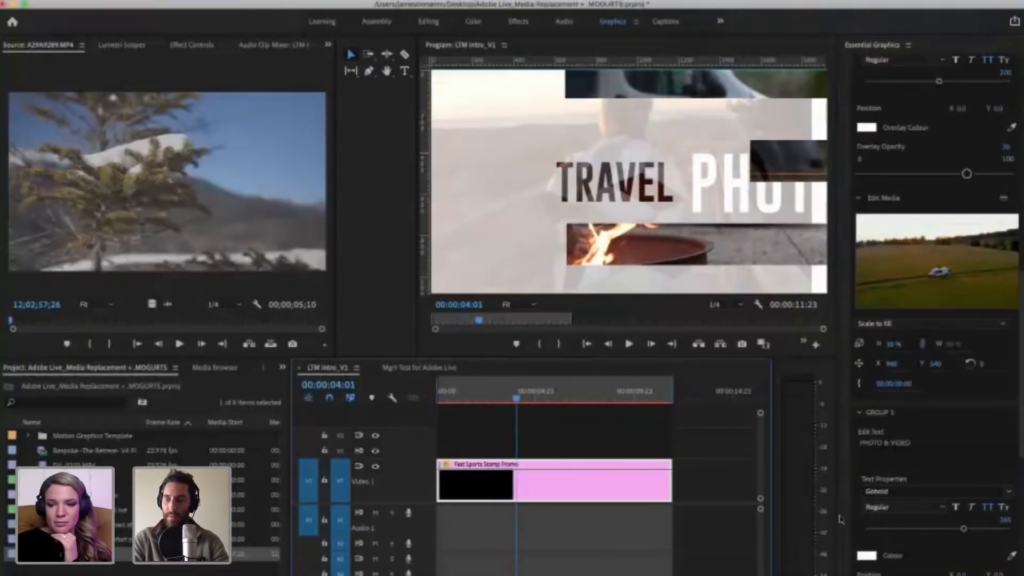
pyautogui.scroll(-4, 841, 519)
pyautogui.press('Right')
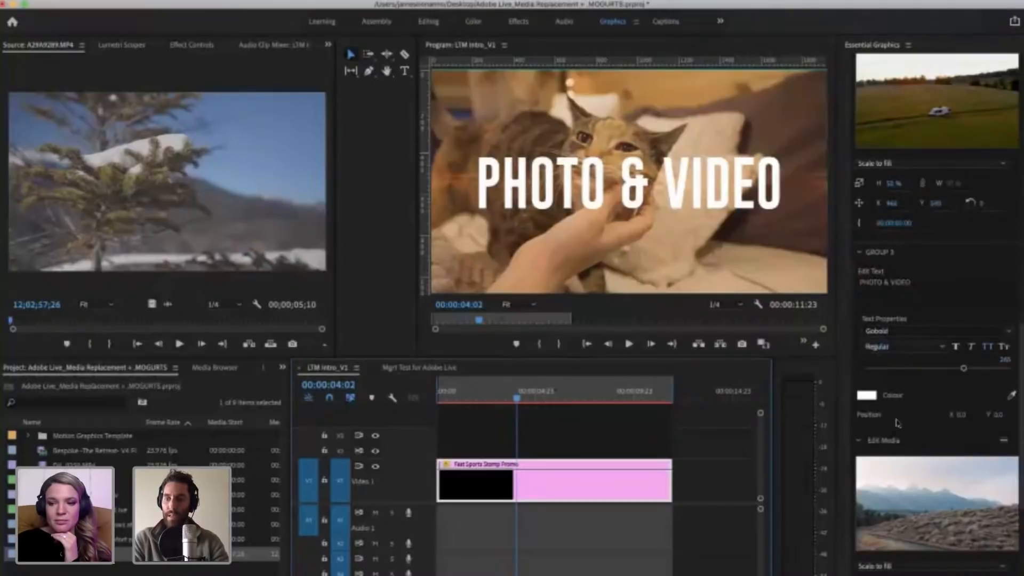
# Step: Clear Group 4's placeholder text so it is empty, and move the playhead to 00:00:04:07
pyautogui.scroll(-6, 886, 400)
pyautogui.click(882, 388)
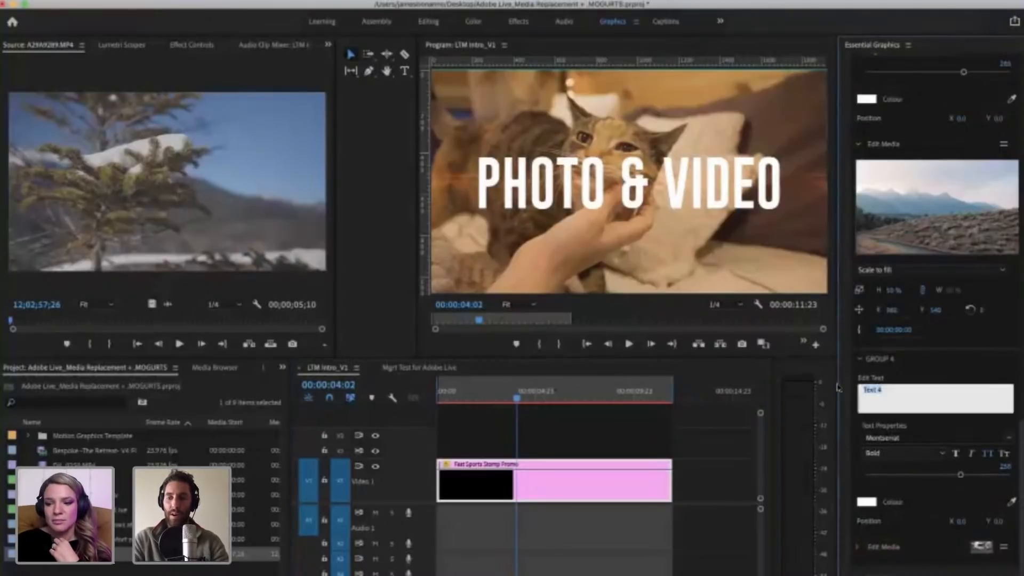
pyautogui.press('BackSpace')
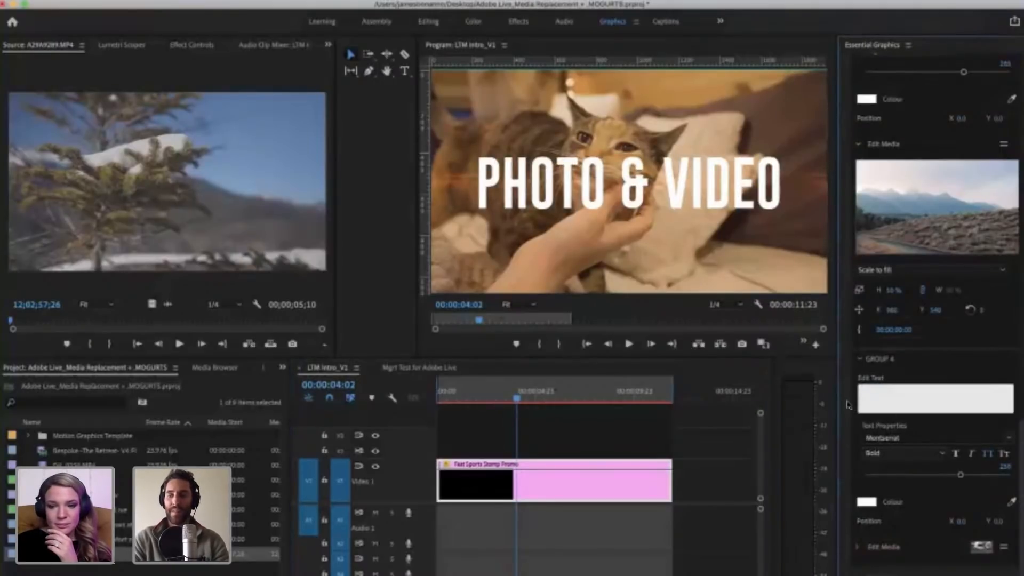
pyautogui.click(517, 397)
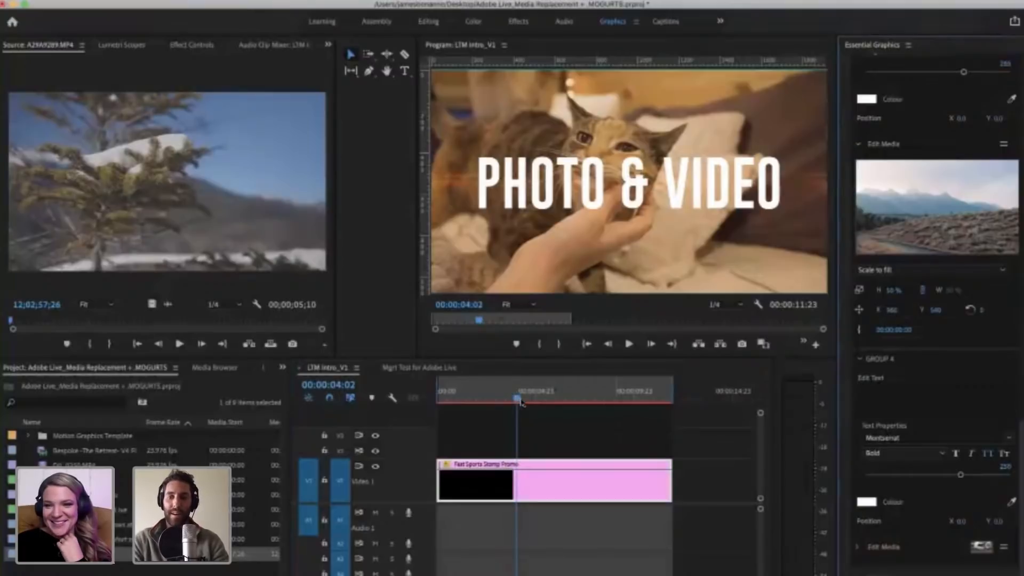
pyautogui.click(522, 399)
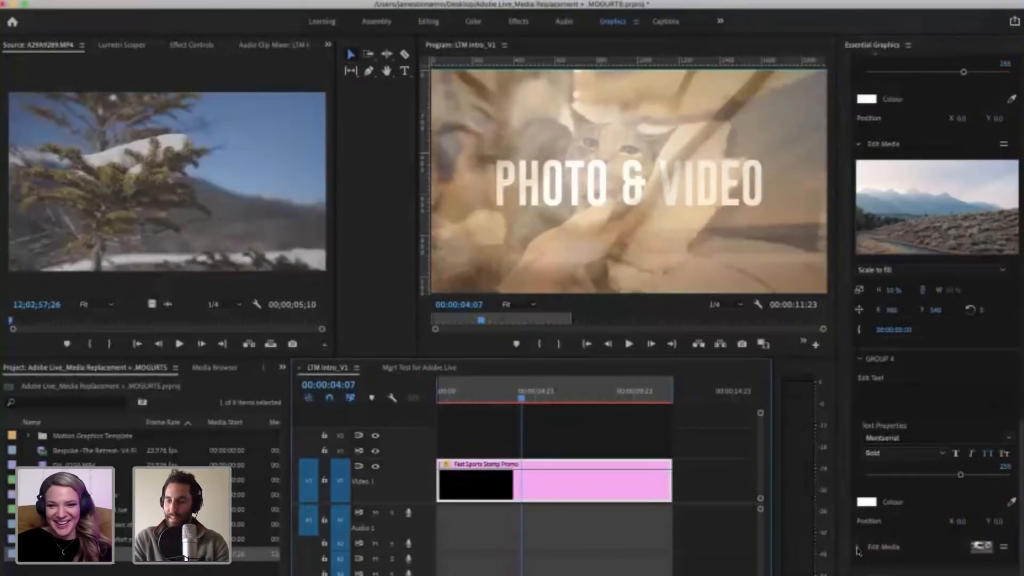
# Step: Expand Group 5 and change its text to STEP OUT OF YOUR COMFORT ZONE, with a line break after OF
pyautogui.click(850, 540)
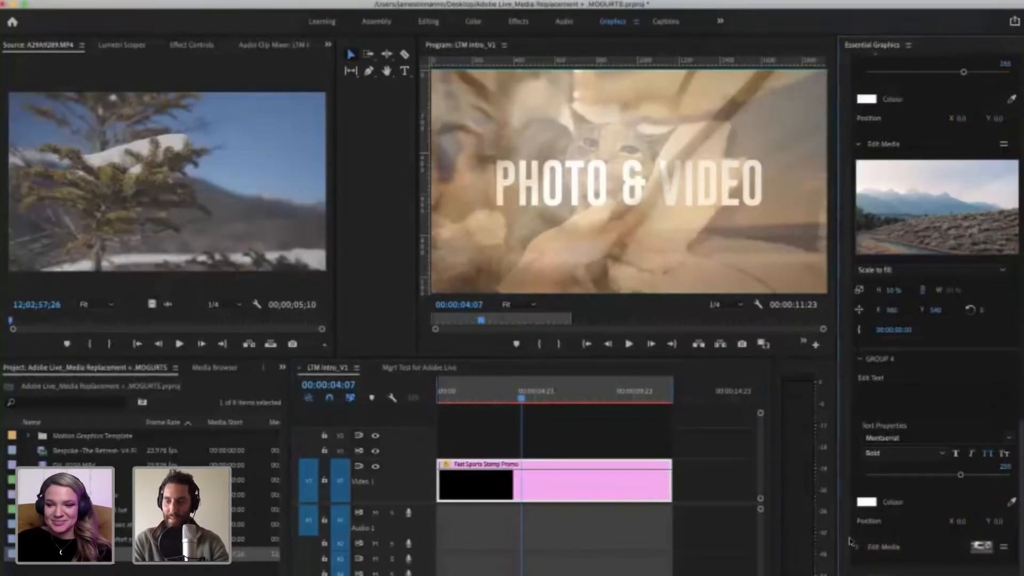
pyautogui.scroll(-2, 853, 544)
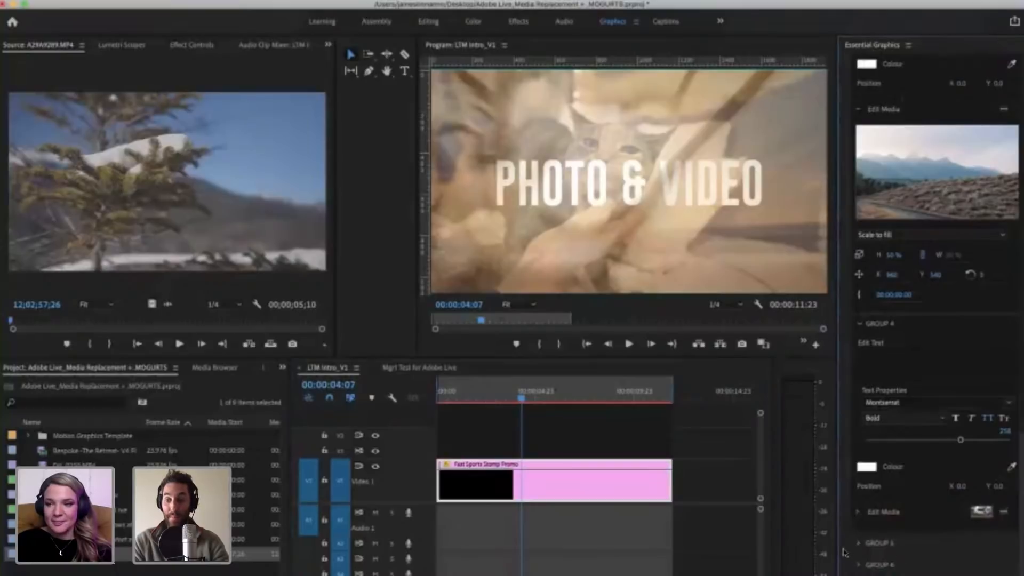
pyautogui.click(858, 542)
pyautogui.scroll(-5, 882, 438)
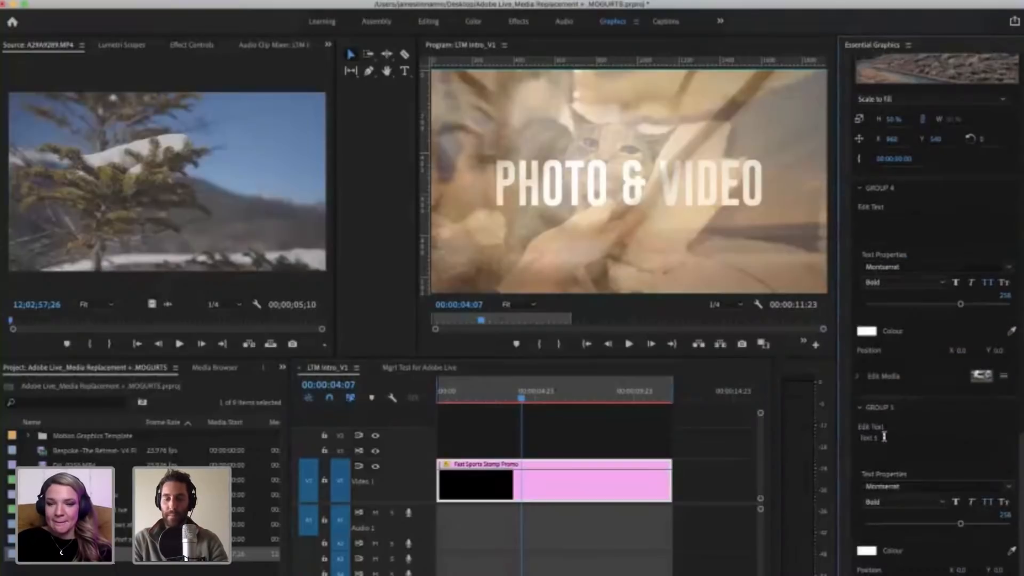
pyautogui.click(917, 438)
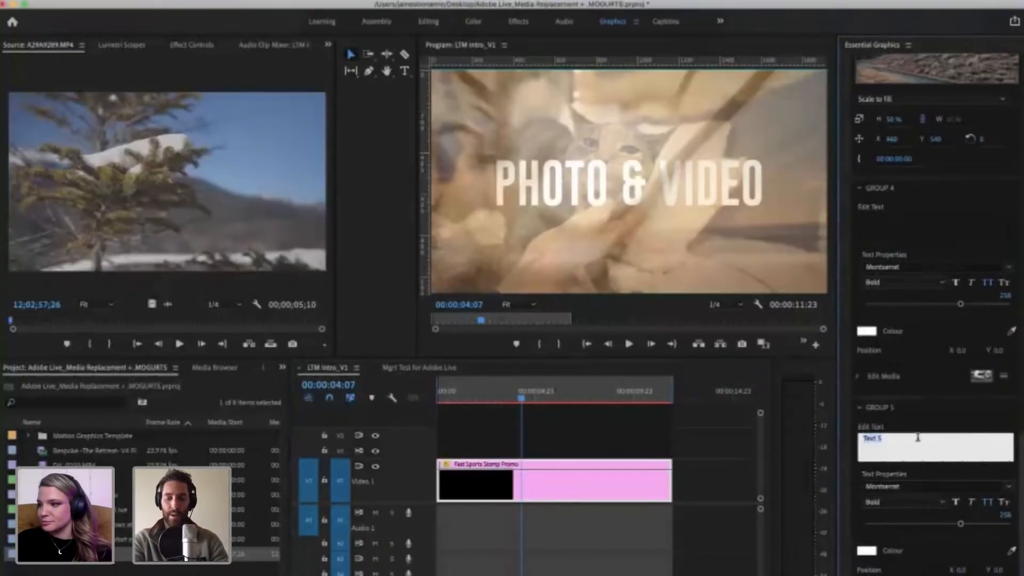
pyautogui.write('GET')
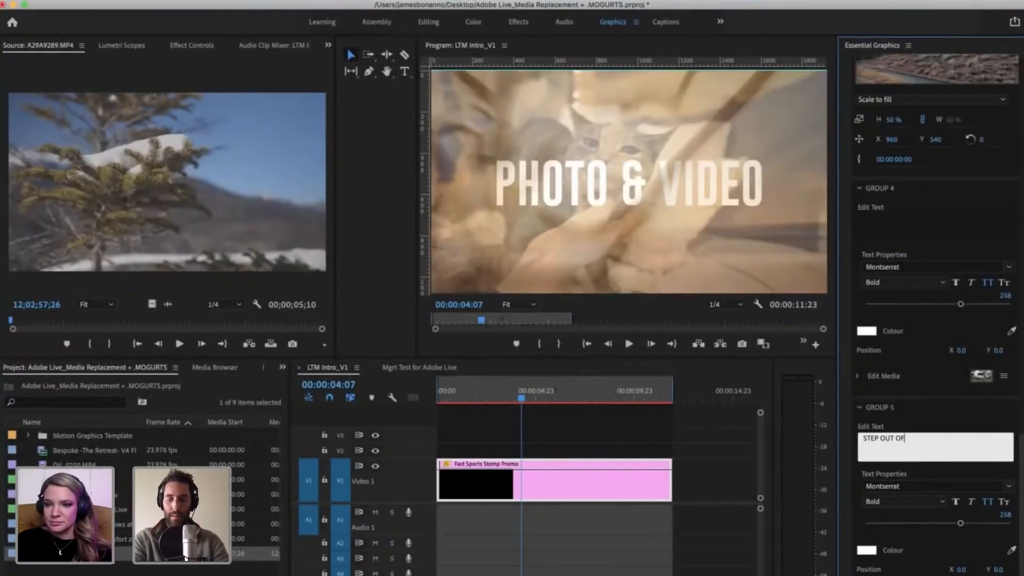
pyautogui.write('P OUT OF YOUR COMFORT Z')
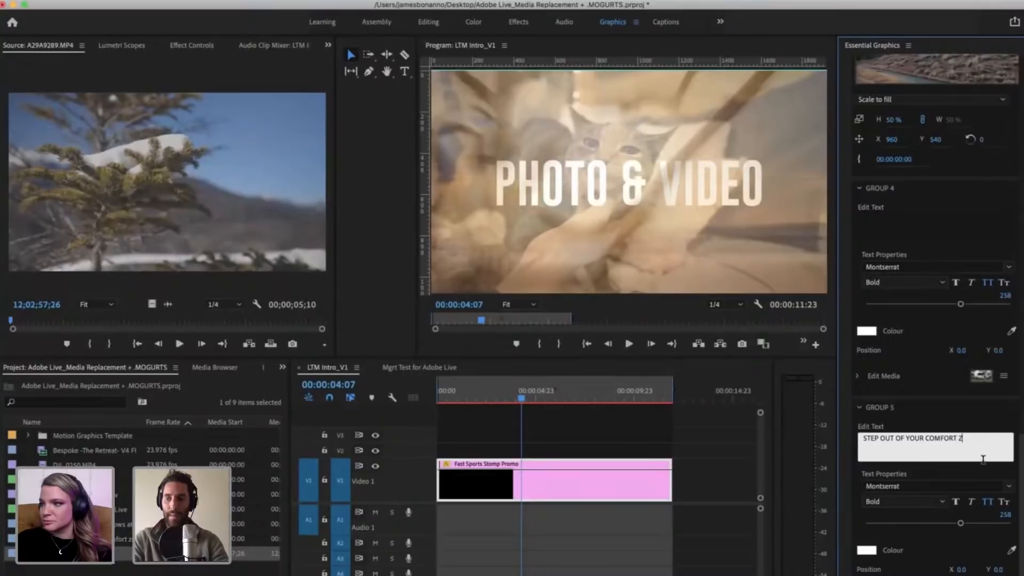
pyautogui.write('ONE')
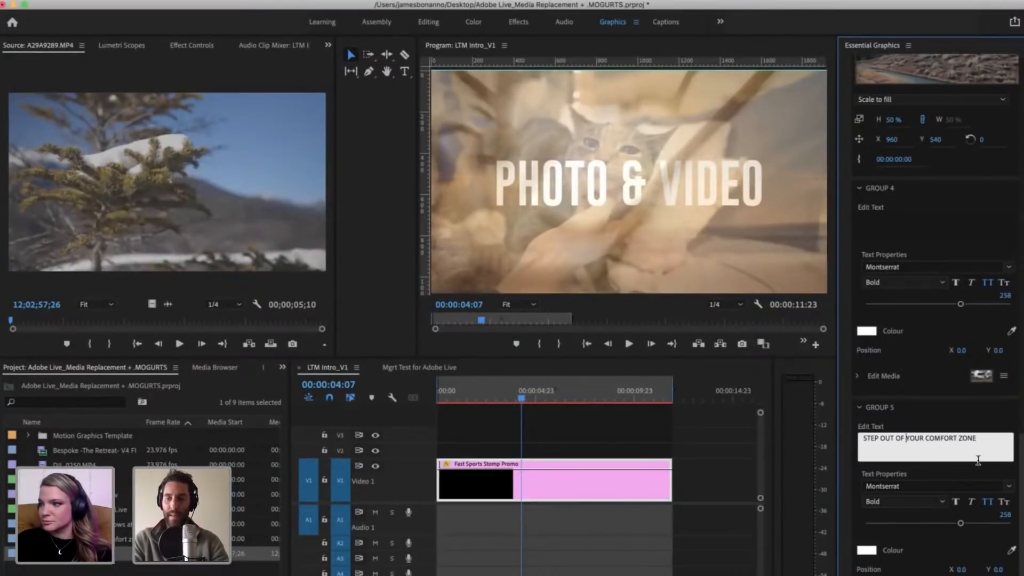
pyautogui.press('Return')
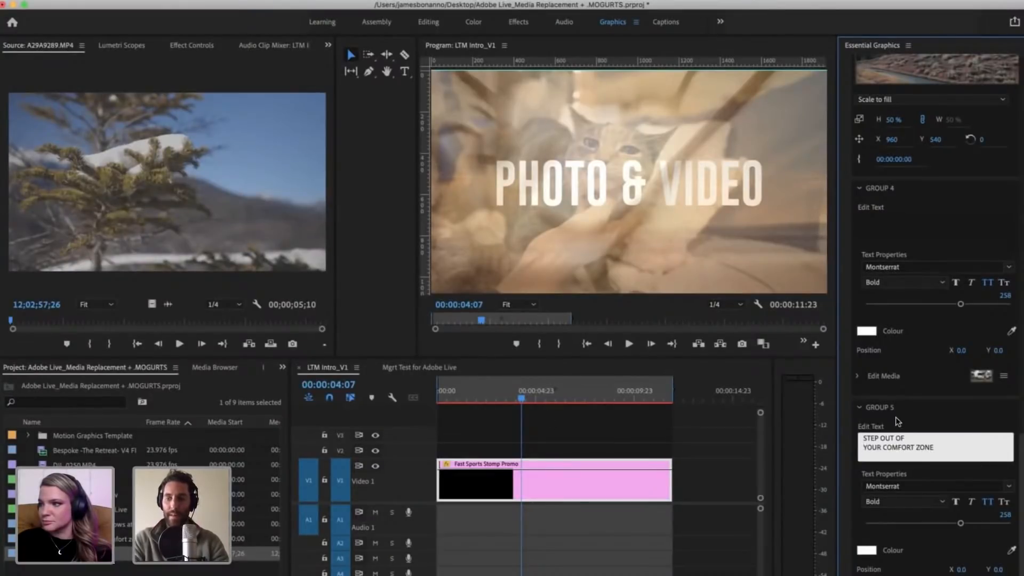
# Step: Set Group 5's text size to 100 and move the playhead to 00:00:05:11 to preview it
pyautogui.click(1005, 514)
pyautogui.write('100')
pyautogui.press('Return')
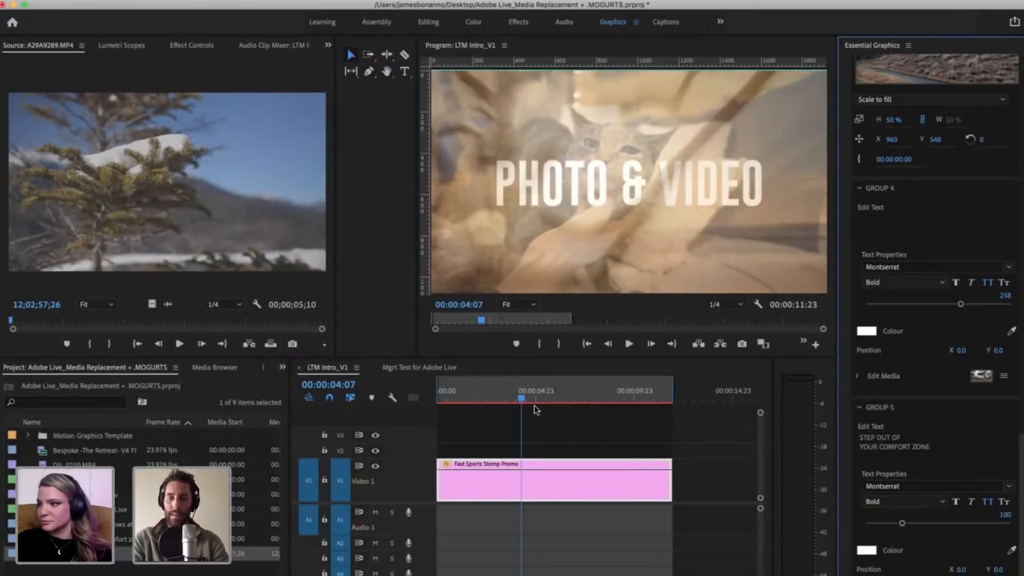
pyautogui.moveTo(530, 399); pyautogui.dragTo(543, 399)
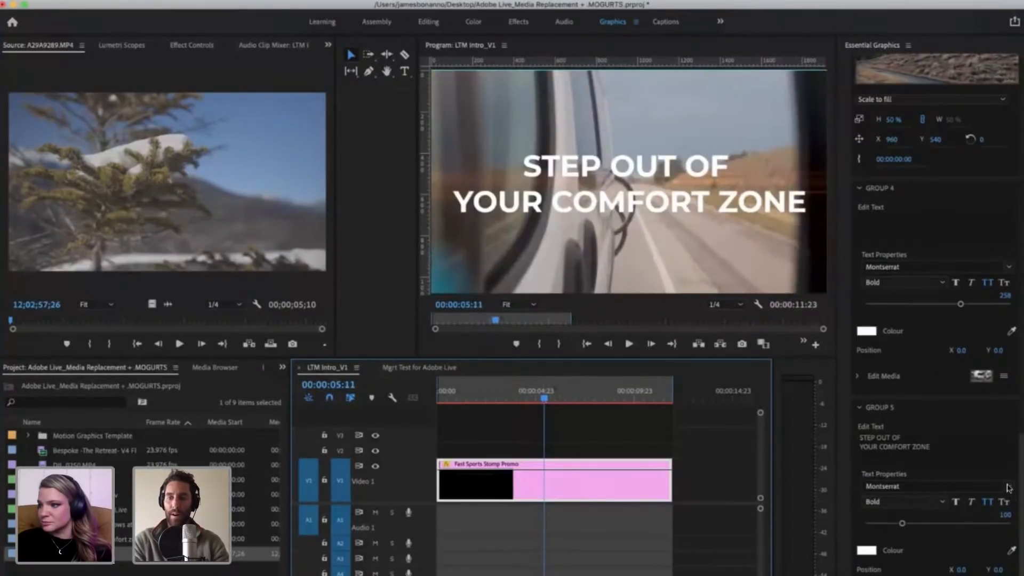
# Step: Set Group 5's font to Gobold and move the playhead to 00:00:05:13
pyautogui.scroll(15, 884, 299)
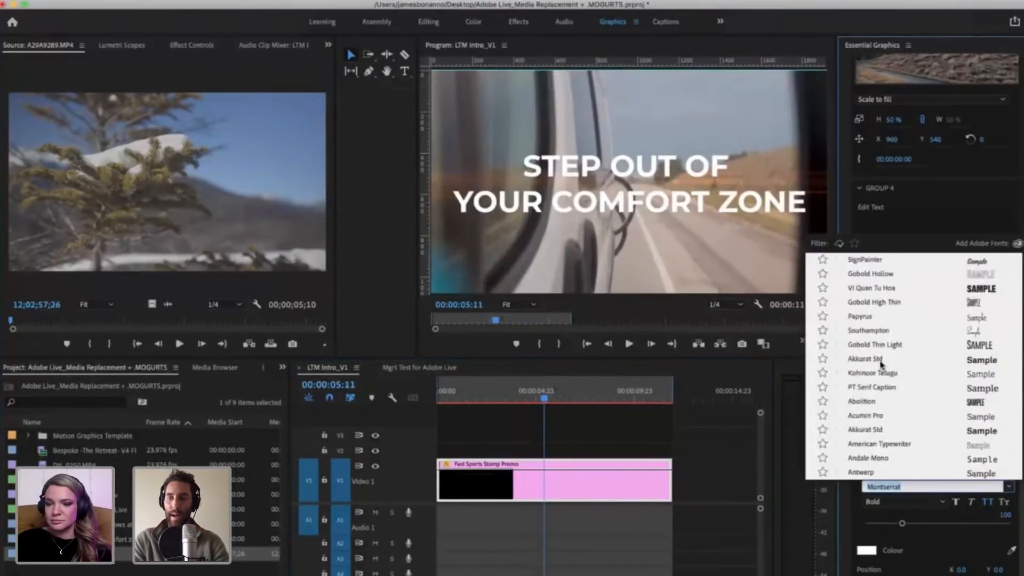
pyautogui.scroll(-15, 878, 397)
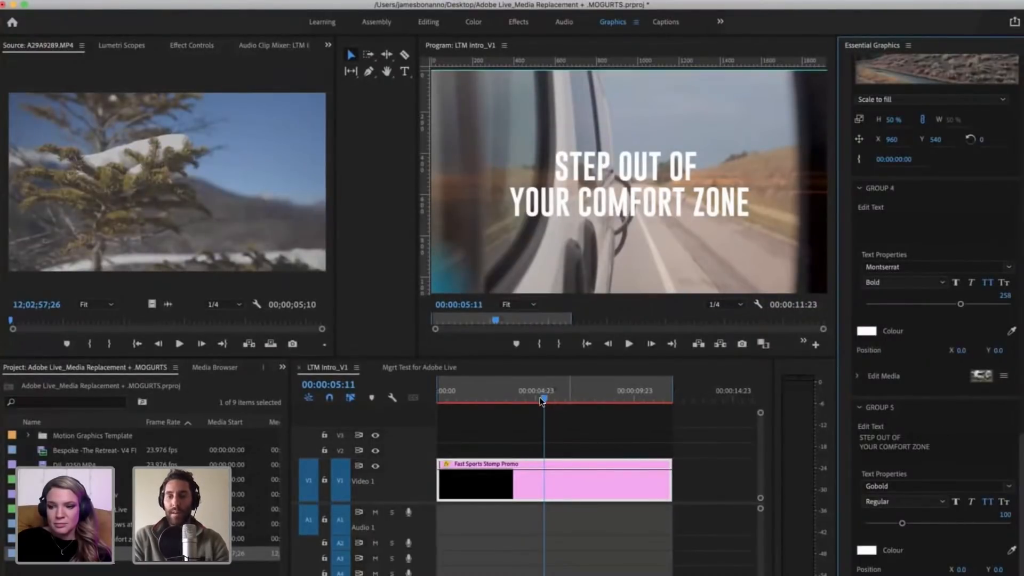
pyautogui.moveTo(555, 397); pyautogui.dragTo(545, 397)
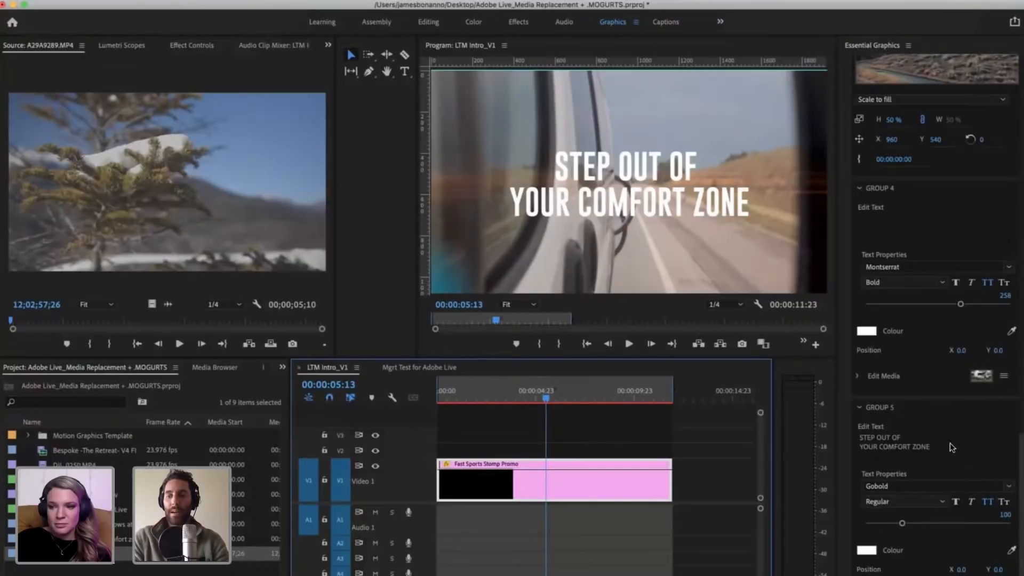
# Step: Expand Group 6, move the playhead to 00:00:07:04, and change the group's text to SEE THE WORLD
pyautogui.scroll(-3, 951, 447)
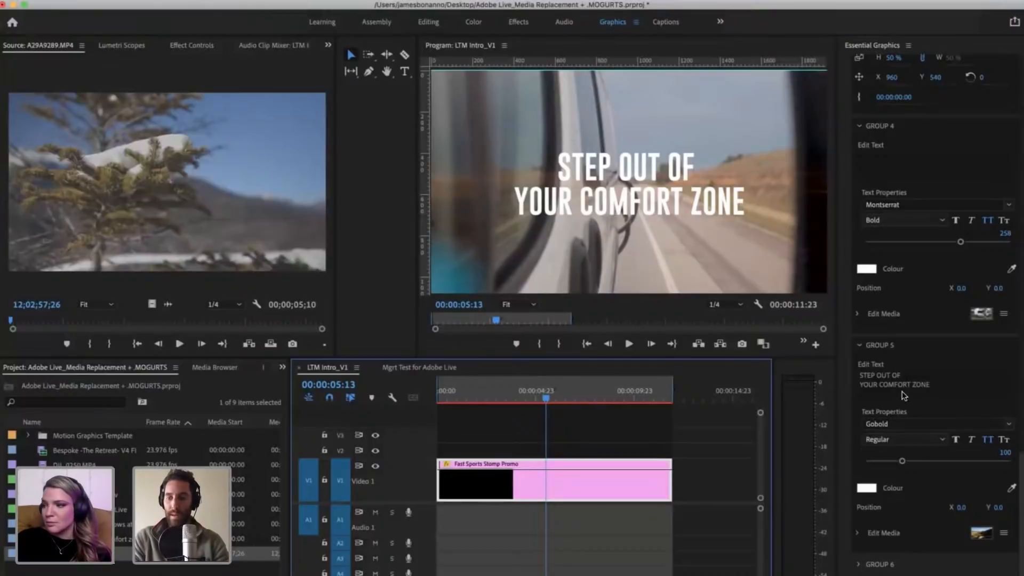
pyautogui.click(859, 565)
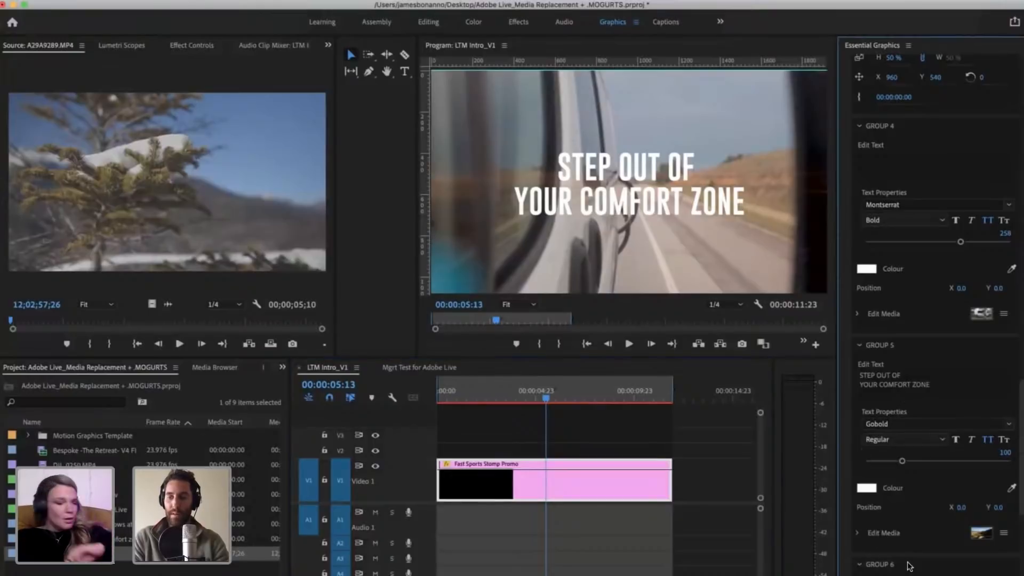
pyautogui.scroll(-5, 907, 507)
pyautogui.moveTo(552, 401); pyautogui.dragTo(580, 395)
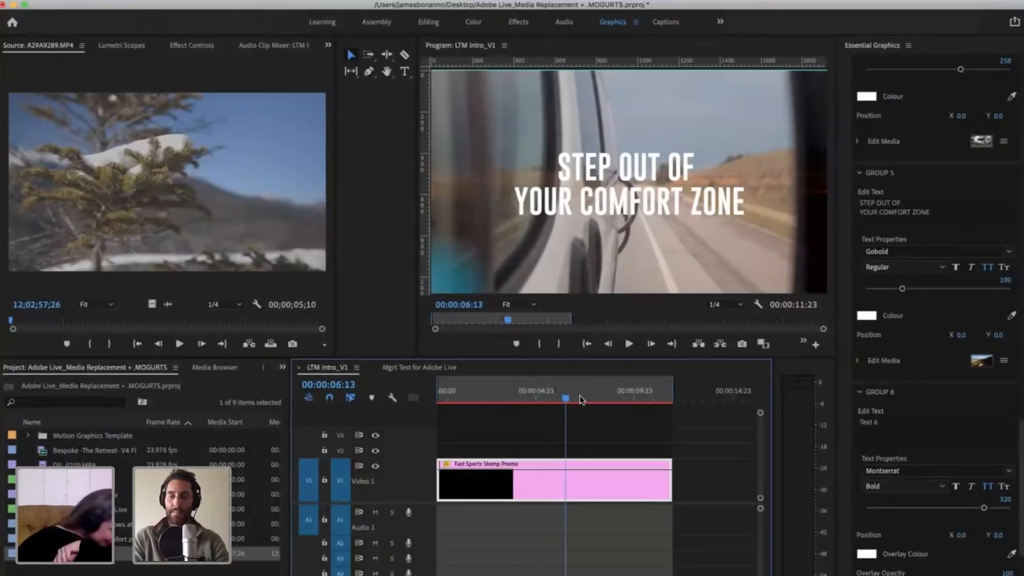
pyautogui.click(885, 424)
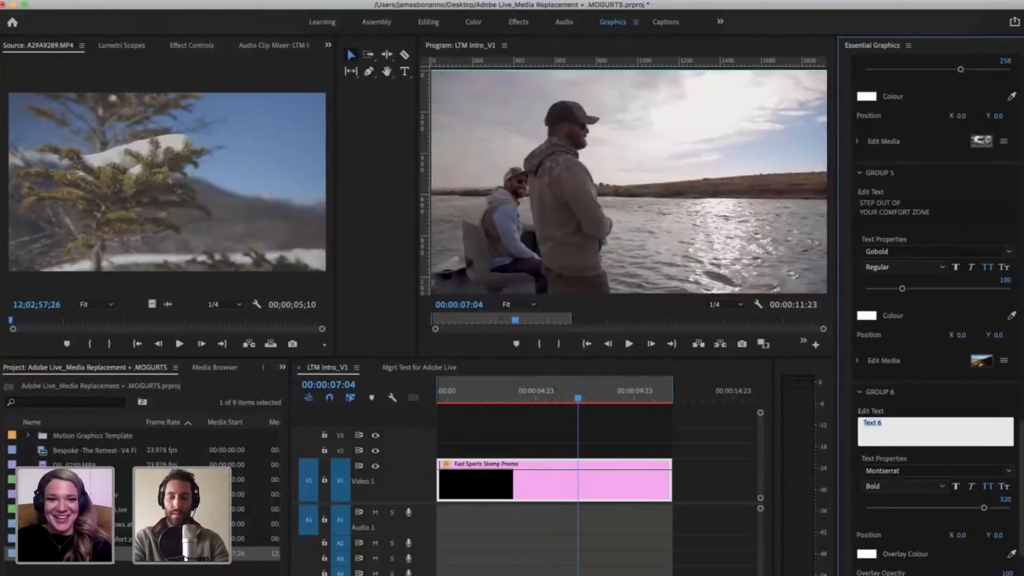
pyautogui.write('SEE YOE')
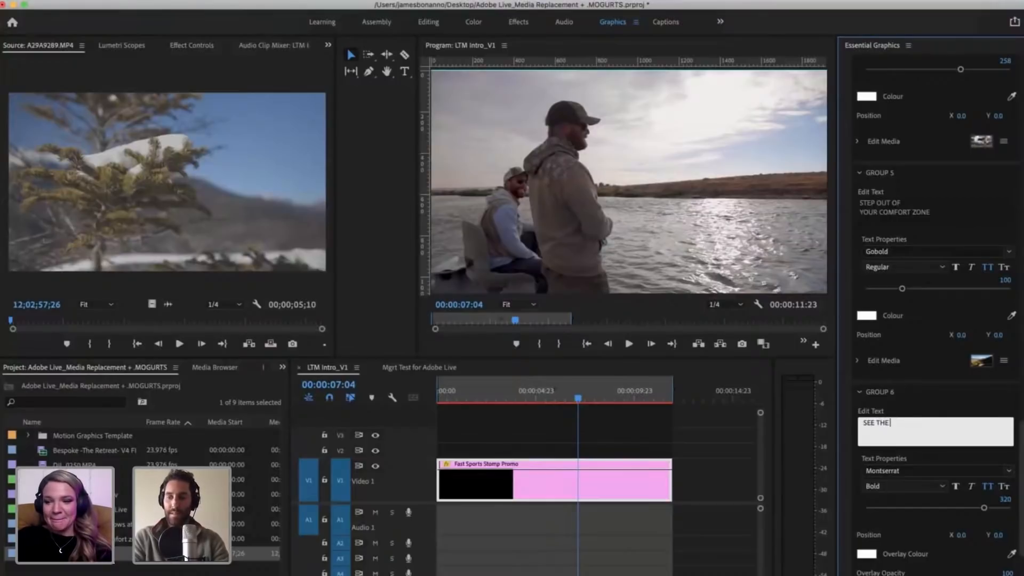
pyautogui.write(' WO WORLD')
# Step: Preview the promo's later frames up to 00:00:09:10 and bring the playhead back to 00:00:06:06
pyautogui.click(587, 400)
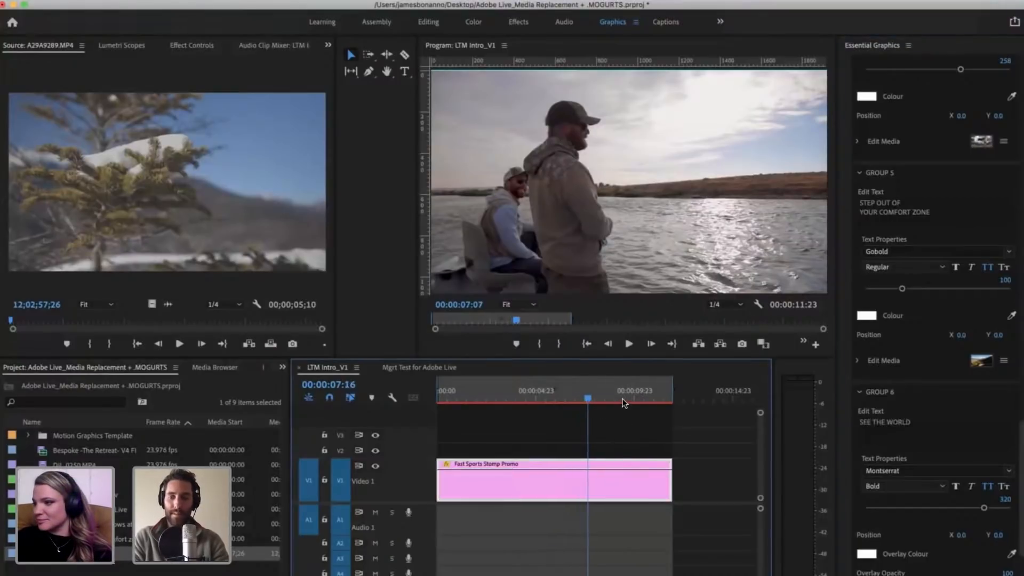
pyautogui.click(622, 400)
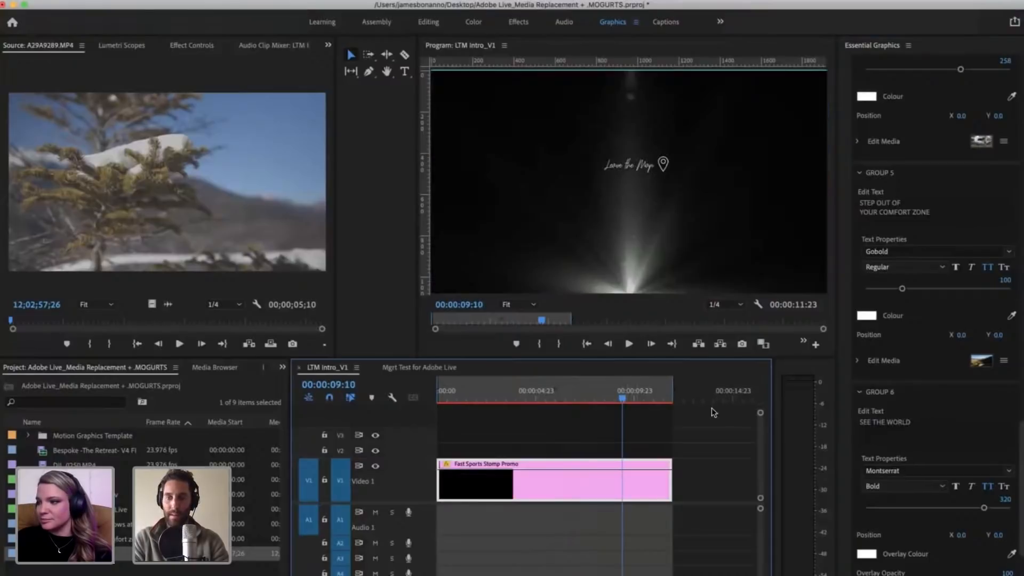
pyautogui.click(600, 399)
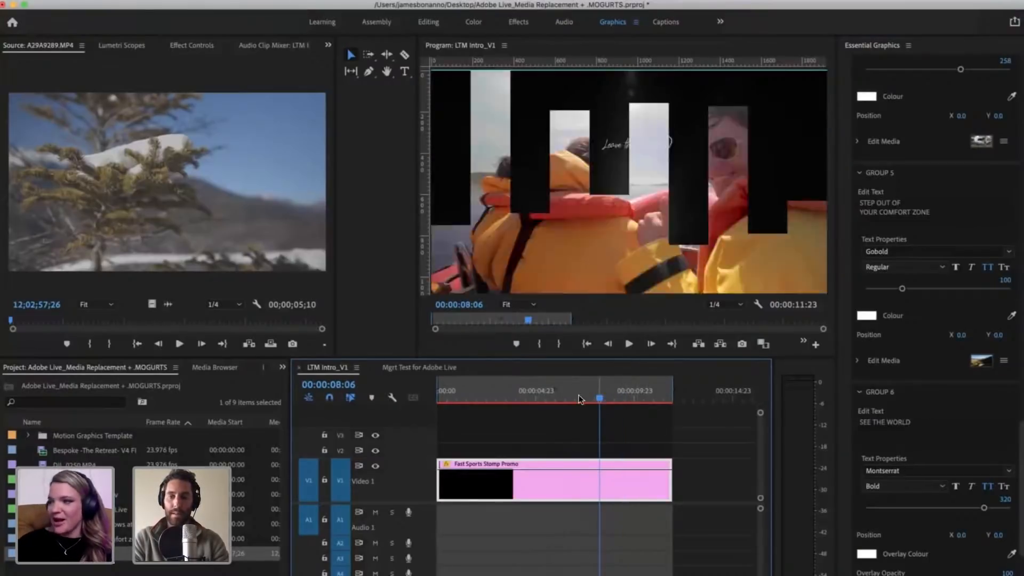
pyautogui.click(578, 394)
pyautogui.click(560, 395)
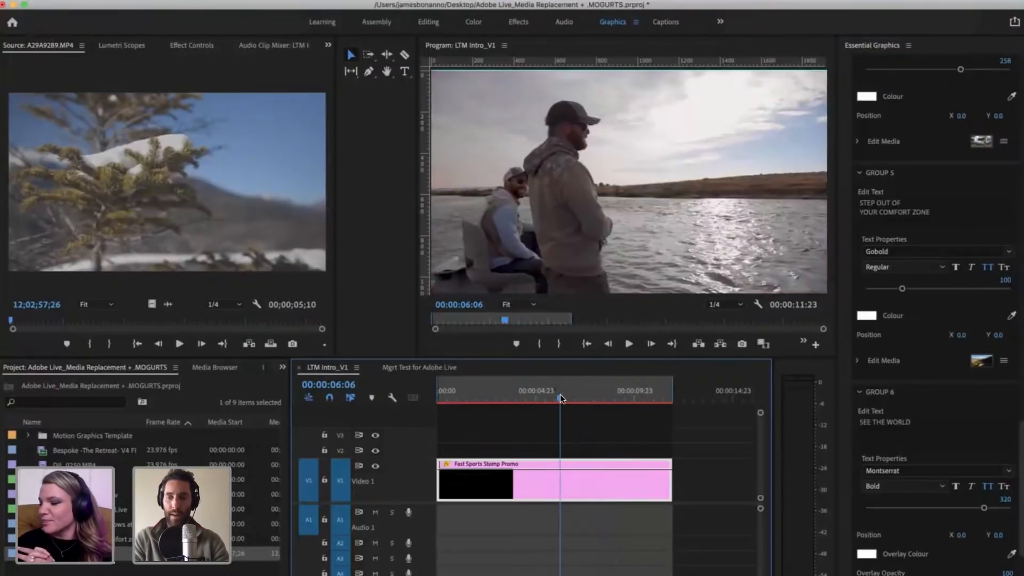
# Step: Set Group 6's font to Gobold and its text size to 250
pyautogui.click(935, 471)
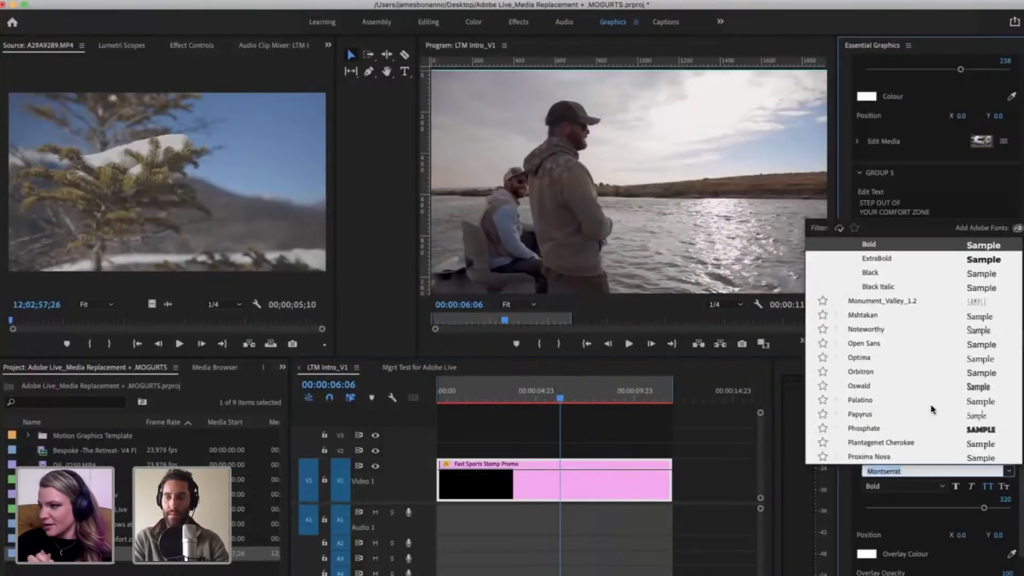
pyautogui.scroll(10, 930, 382)
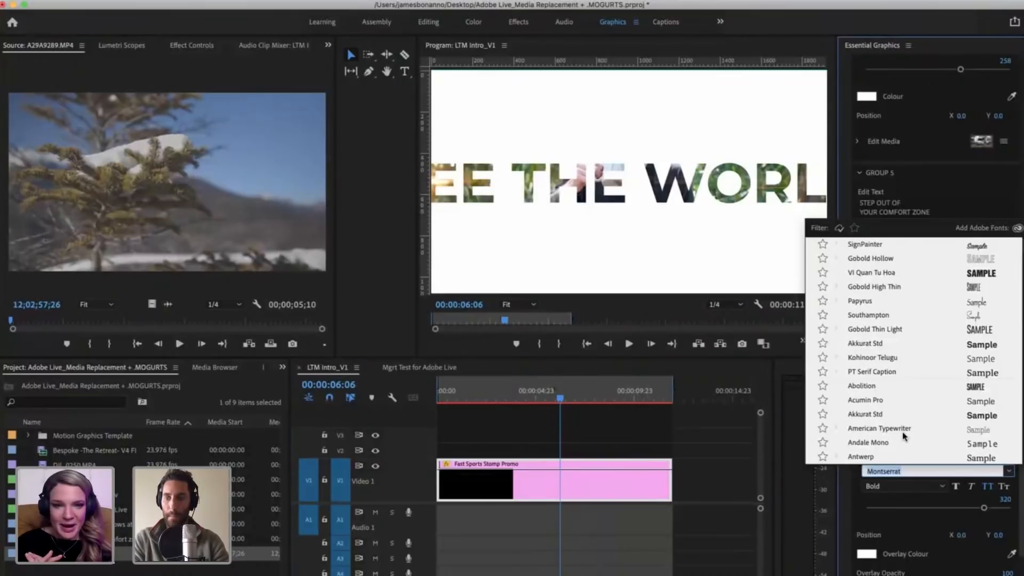
pyautogui.scroll(-20, 904, 436)
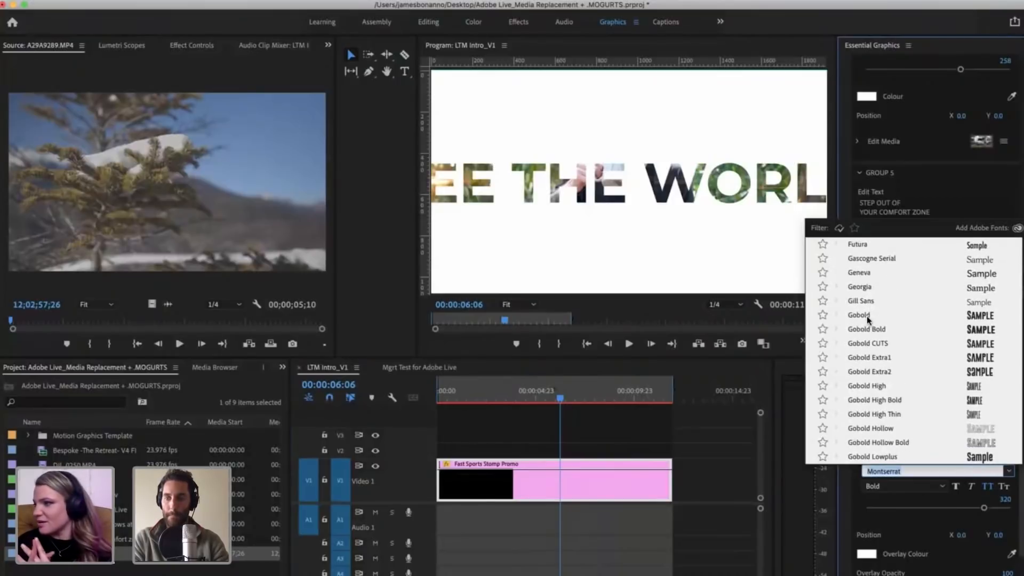
pyautogui.click(859, 316)
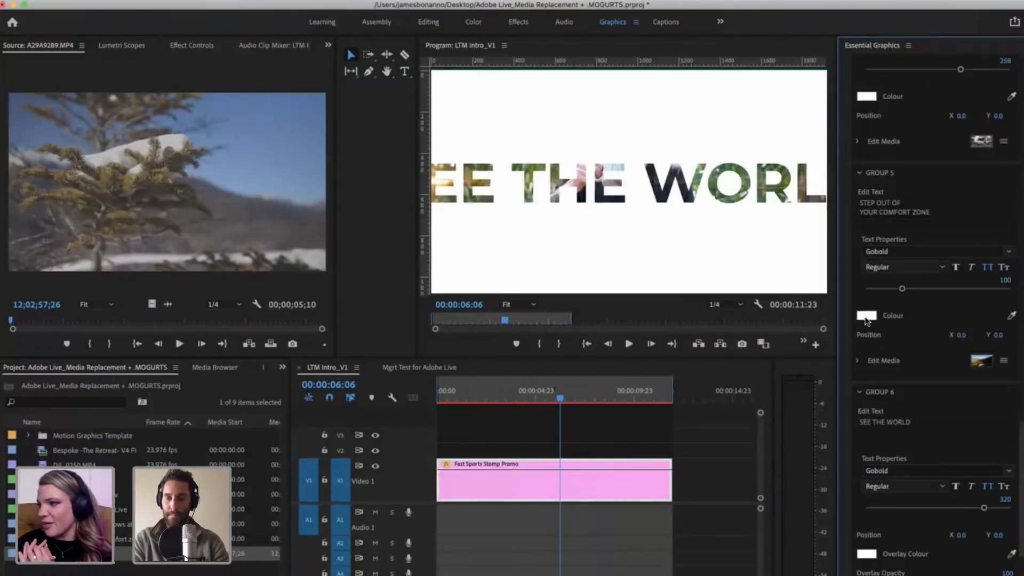
pyautogui.click(1001, 494)
pyautogui.write('2')
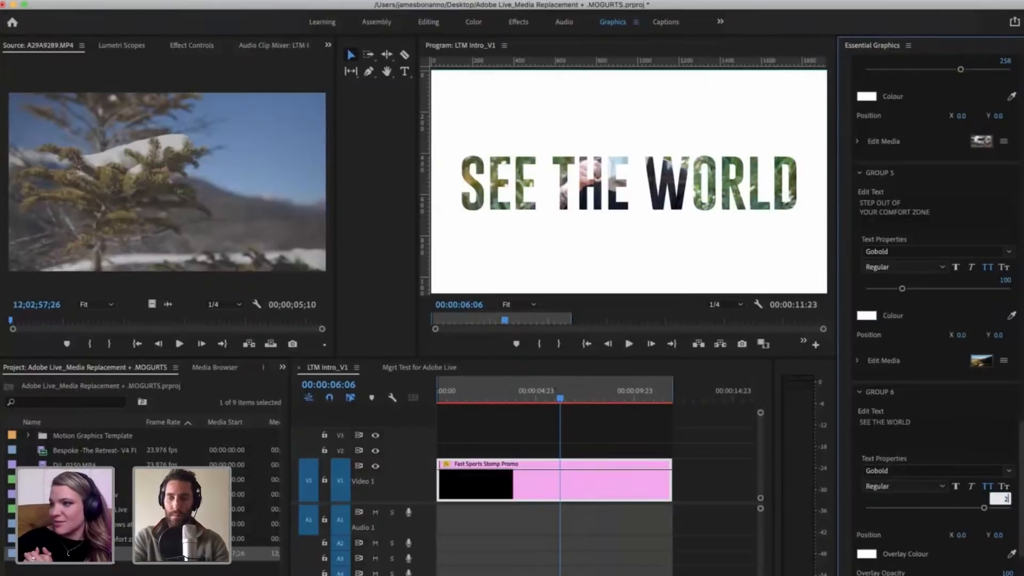
pyautogui.write('50')
pyautogui.press('Return')
# Step: Switch to the Mgrt Test for Adobe Live sequence and open Group 4's campfire media for editing
pyautogui.click(406, 368)
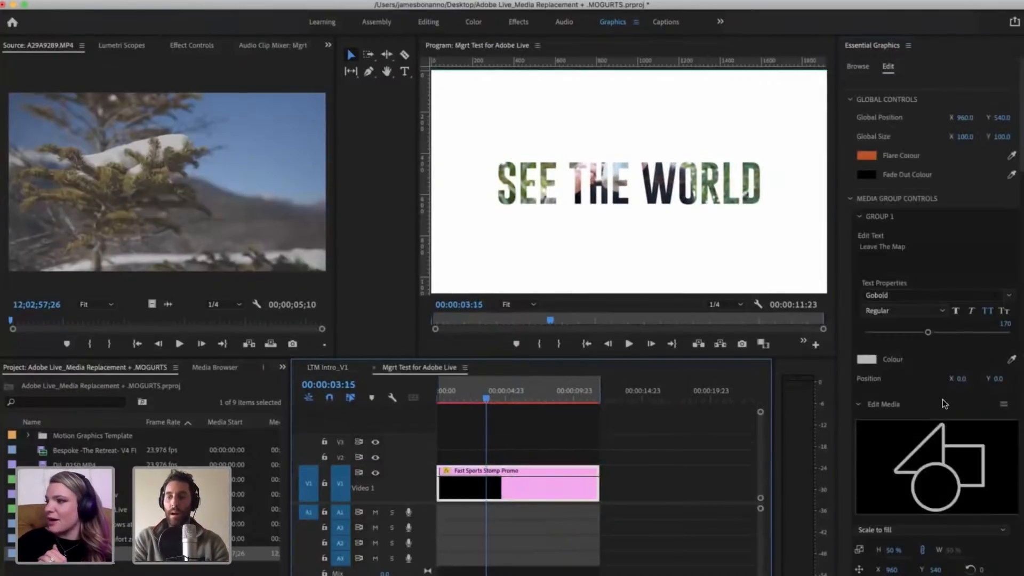
pyautogui.scroll(-5, 942, 399)
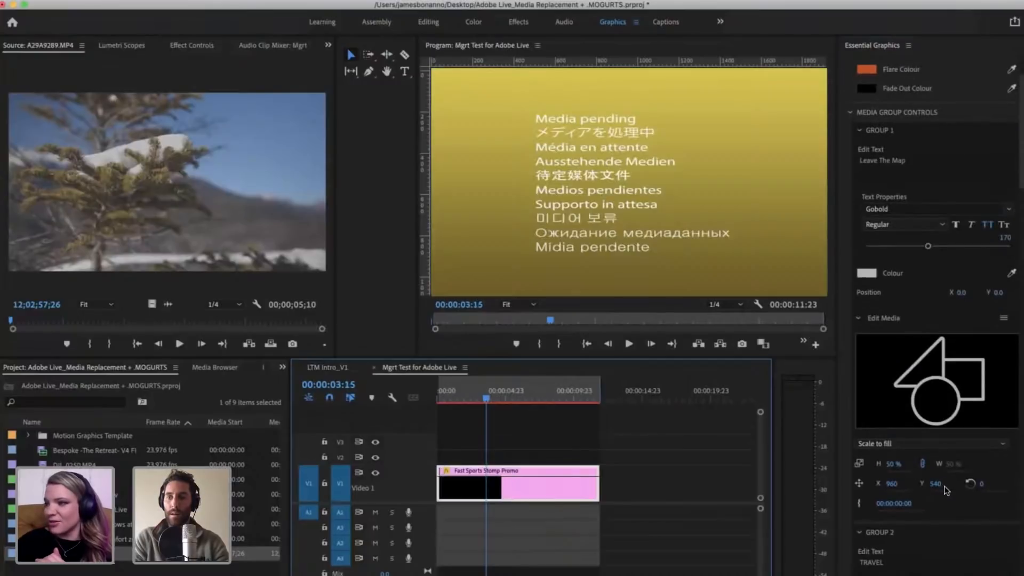
pyautogui.scroll(-10, 939, 431)
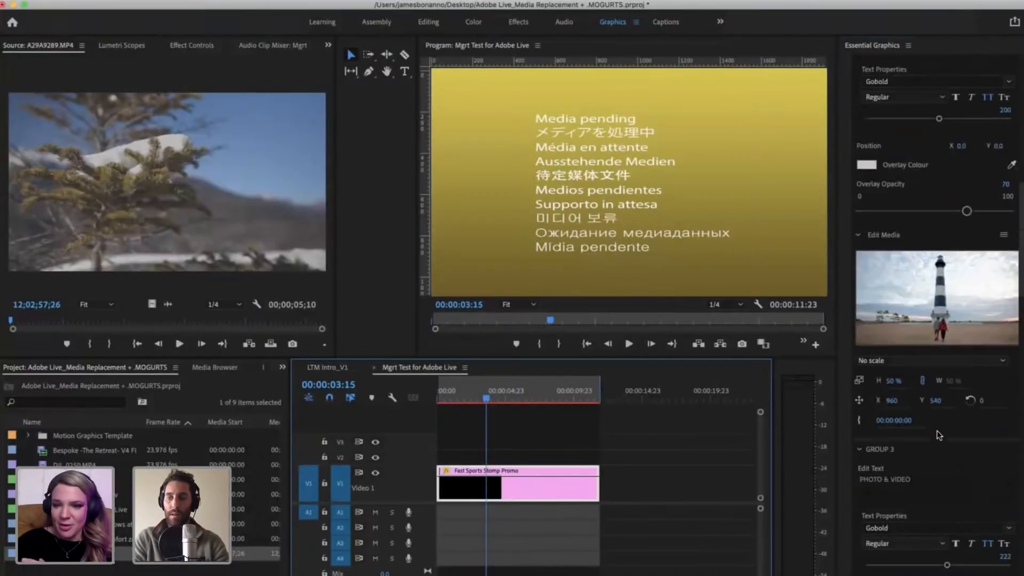
pyautogui.scroll(-8, 933, 449)
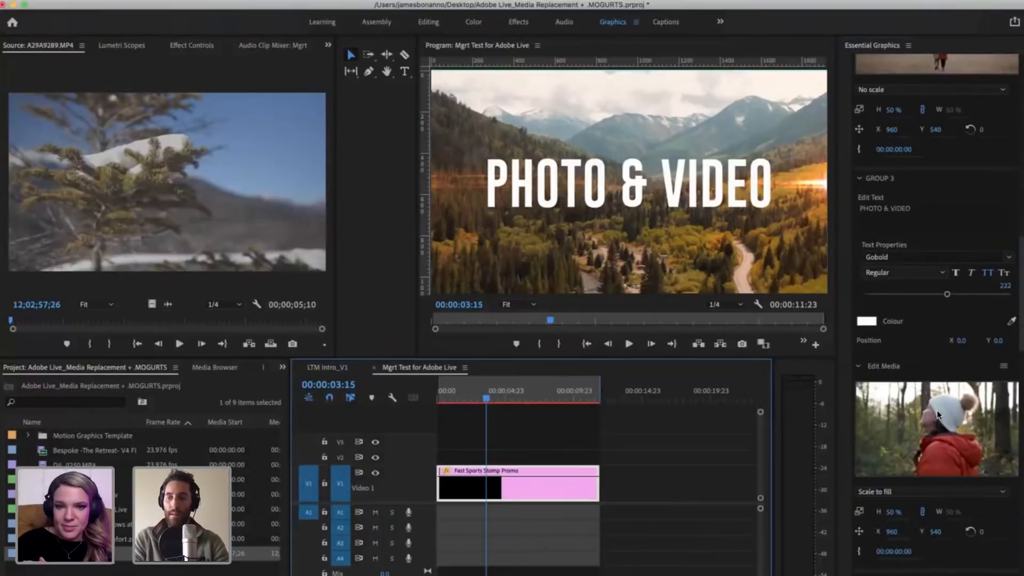
pyautogui.scroll(-5, 936, 480)
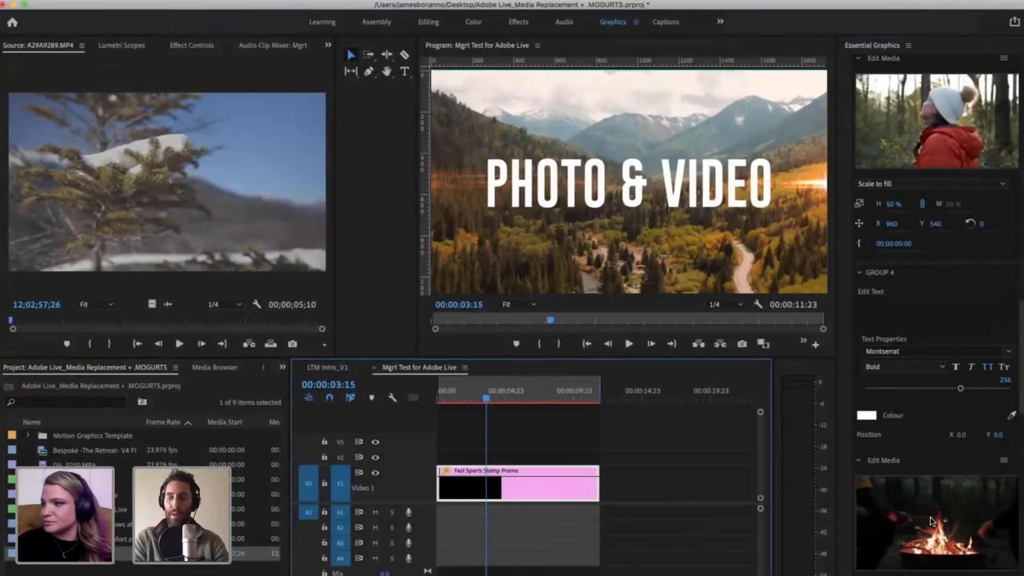
pyautogui.click(933, 522)
pyautogui.doubleClick(941, 528)
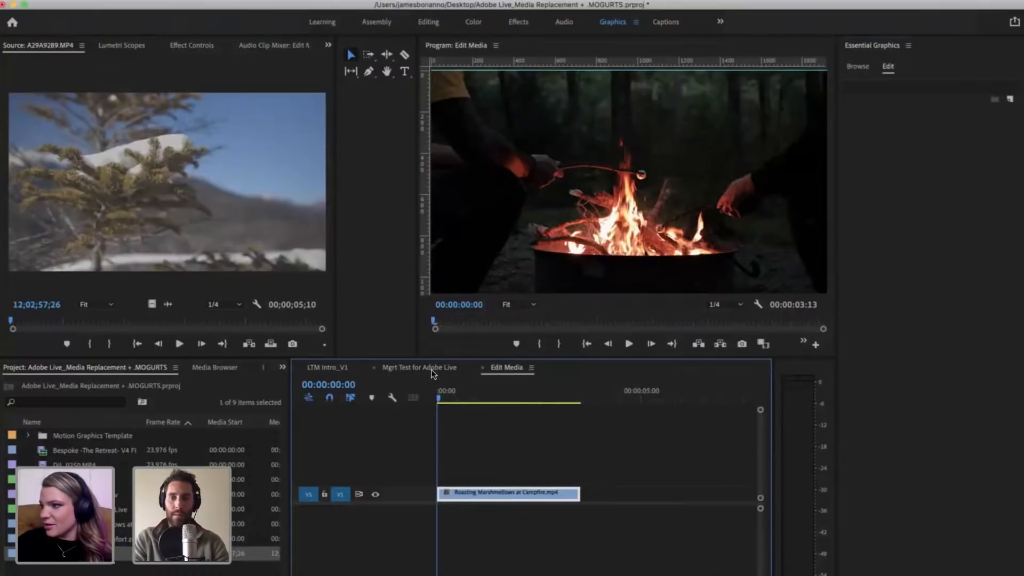
# Step: Check the campfire clip at 00:00:02:20 along with its media properties, and return to the Mgrt Test for Adobe Live sequence
pyautogui.click(553, 400)
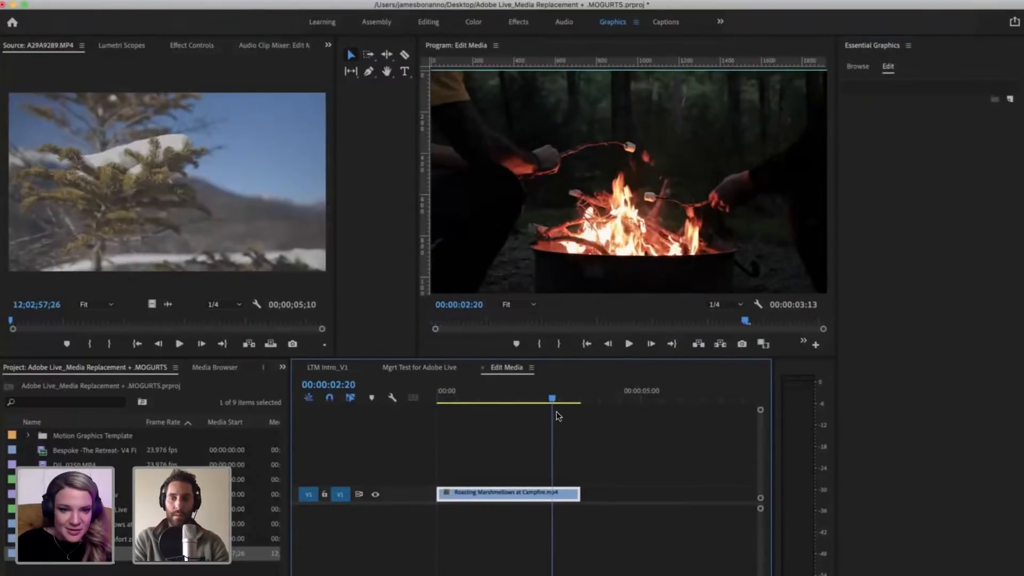
pyautogui.click(858, 68)
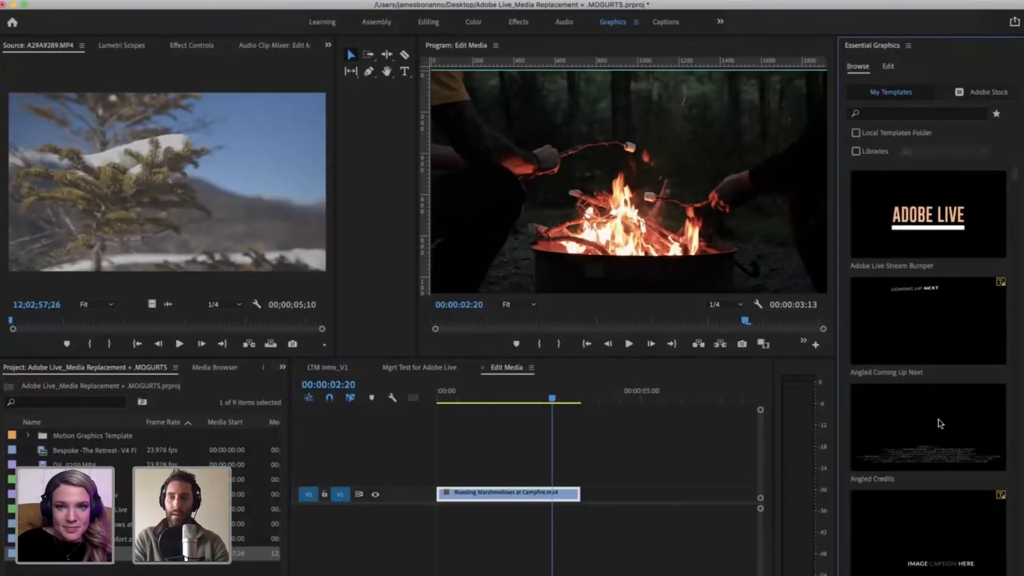
pyautogui.click(889, 68)
pyautogui.click(607, 508)
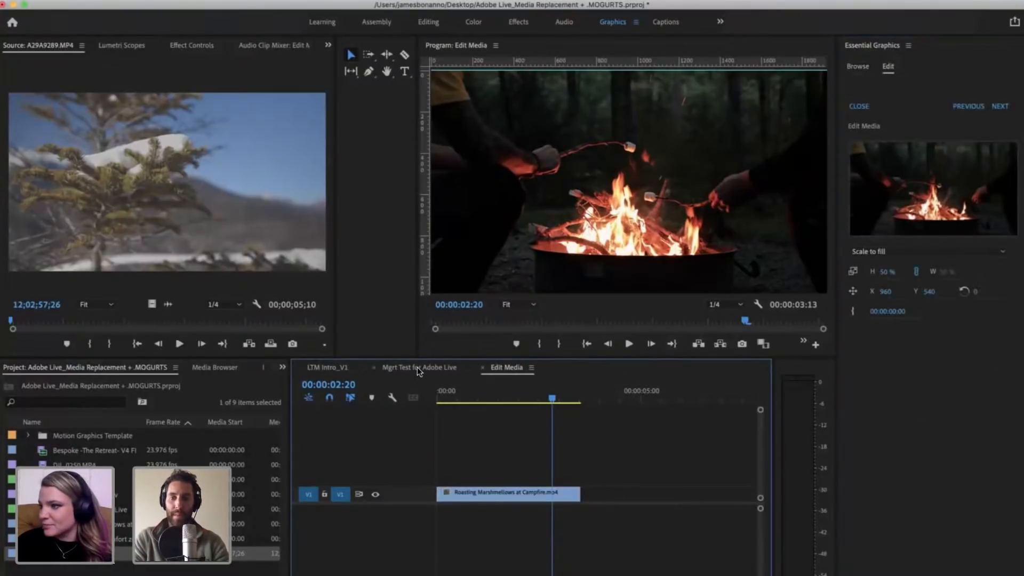
pyautogui.click(417, 367)
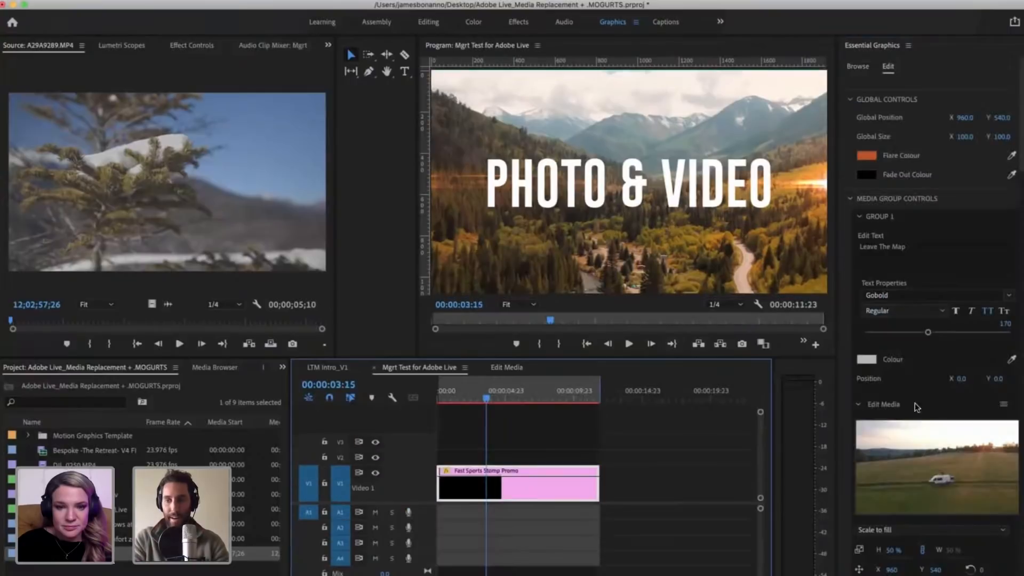
# Step: Reopen Group 4's media, extend the campfire clip's end to 00:00:06:22, and make its video track taller
pyautogui.scroll(-10, 848, 412)
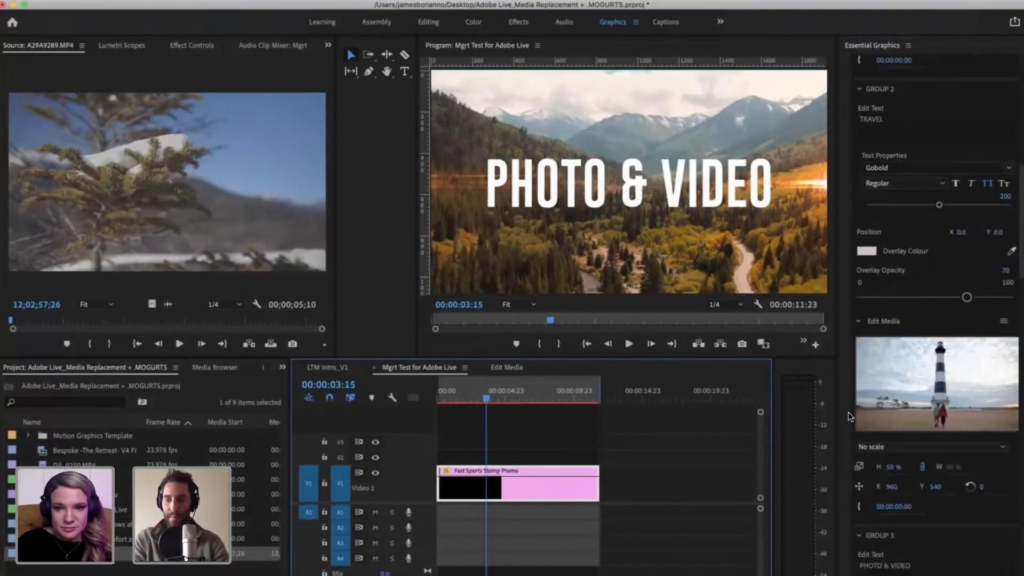
pyautogui.scroll(-8, 848, 412)
pyautogui.scroll(-10, 934, 519)
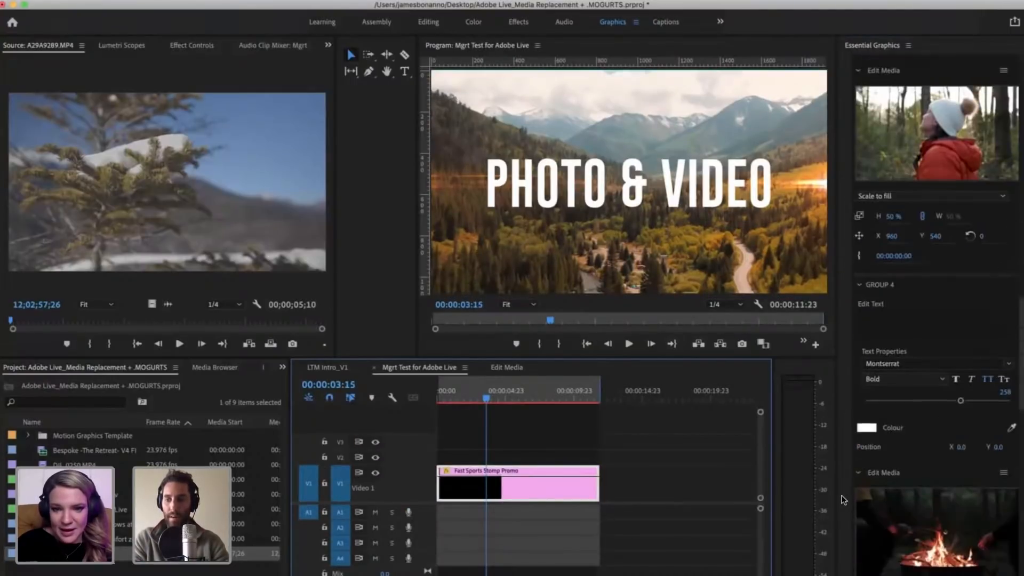
pyautogui.doubleClick(934, 518)
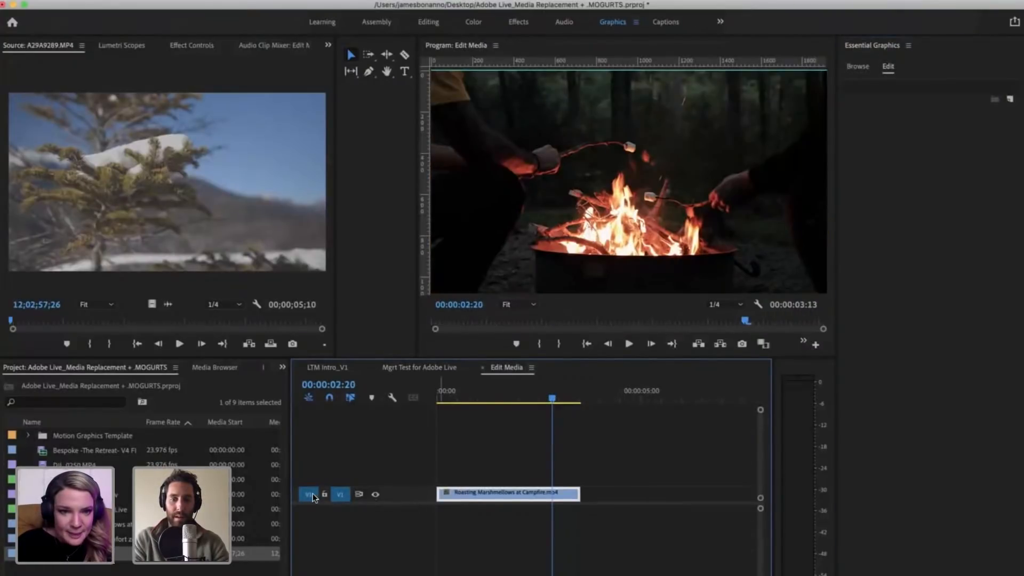
pyautogui.moveTo(585, 492); pyautogui.dragTo(717, 493)
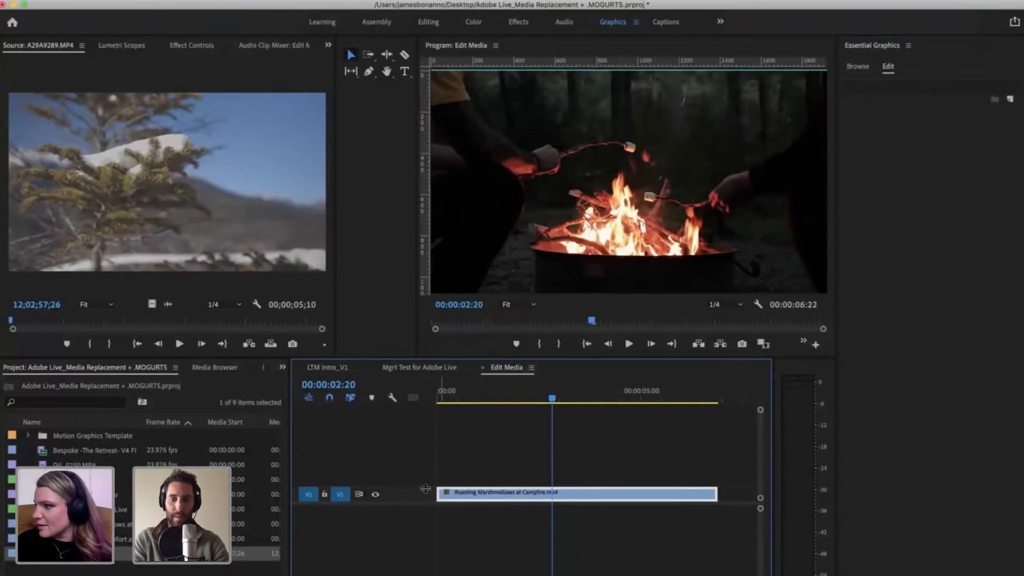
pyautogui.moveTo(425, 487); pyautogui.dragTo(425, 463)
# Step: Play back the extended campfire clip and return the playhead to the start
pyautogui.click(525, 436)
pyautogui.press('space')
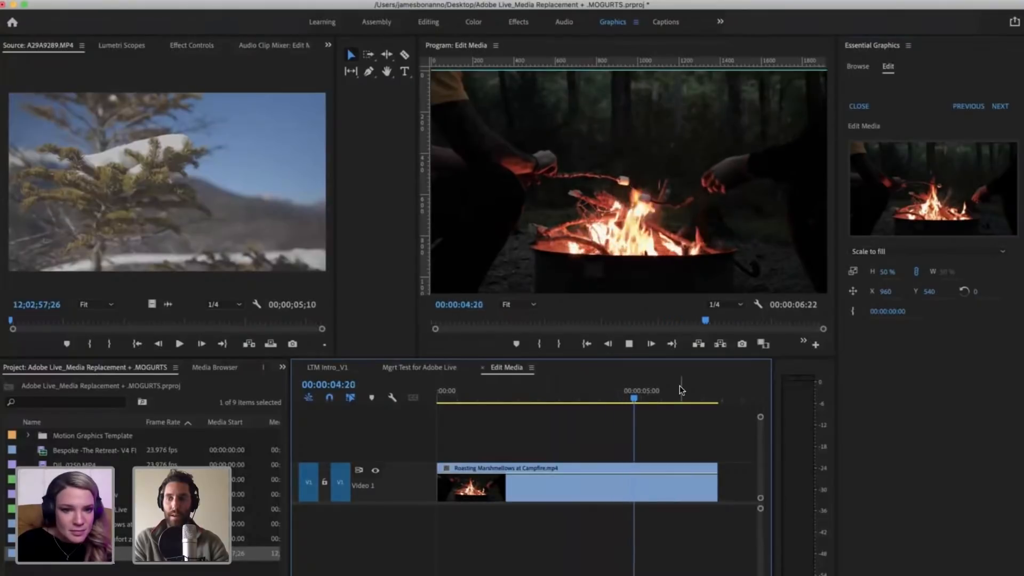
pyautogui.press('space')
pyautogui.press('Home')
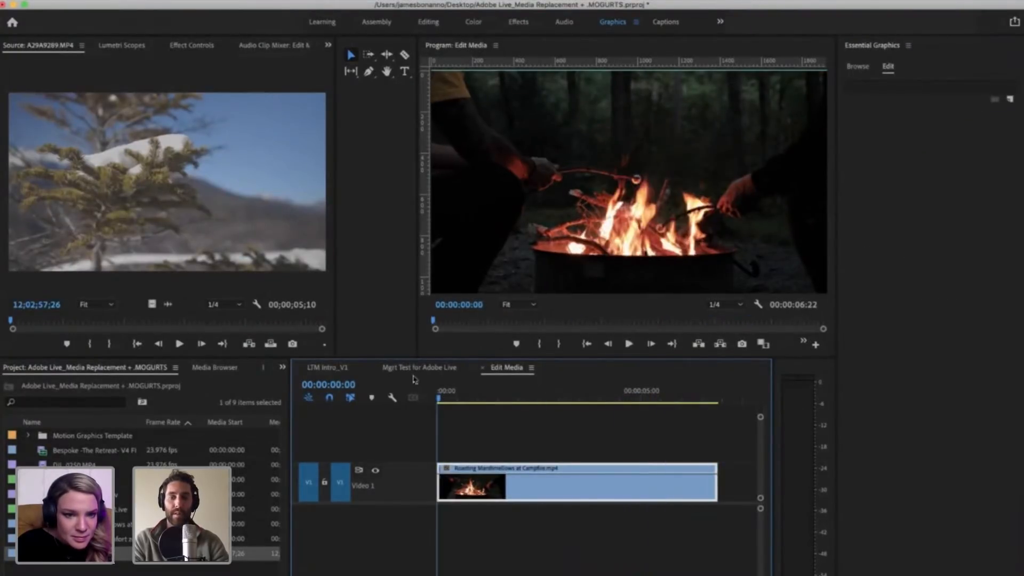
# Step: Return to the Mgrt Test for Adobe Live sequence, play it from 00:00:03:15, and move the playhead back to 00:00:04:03
pyautogui.click(857, 68)
pyautogui.click(884, 66)
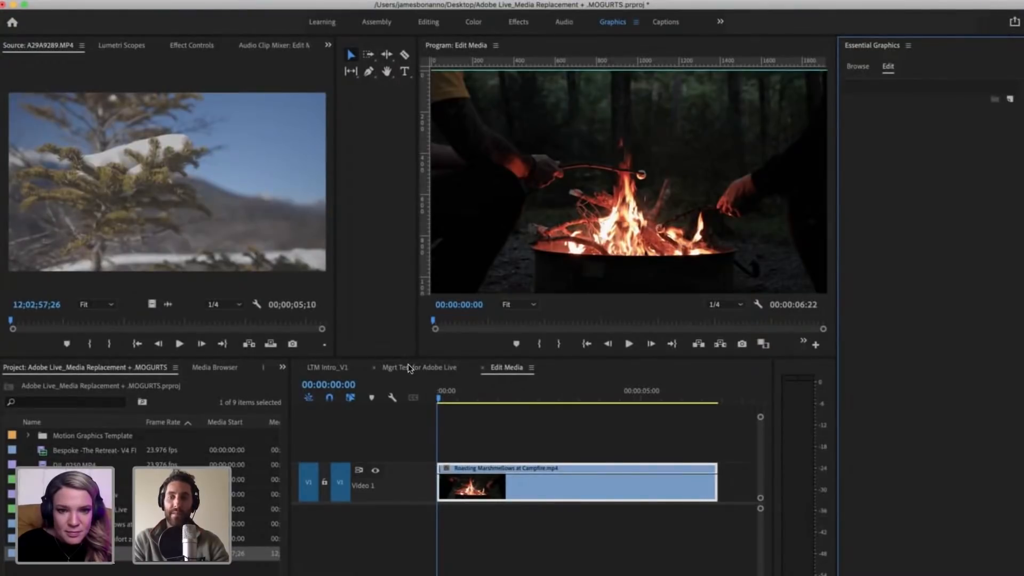
pyautogui.click(407, 364)
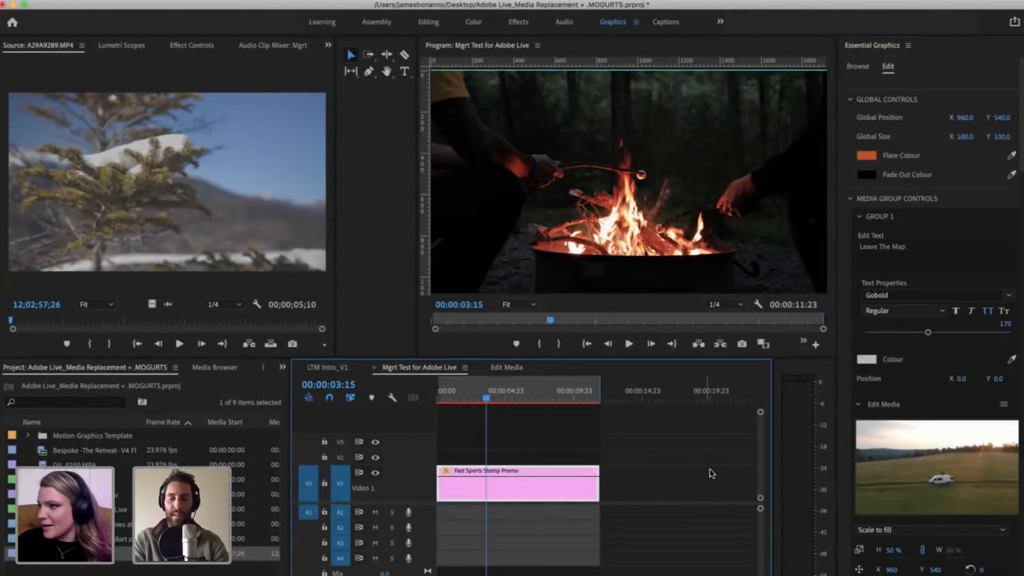
pyautogui.click(531, 410)
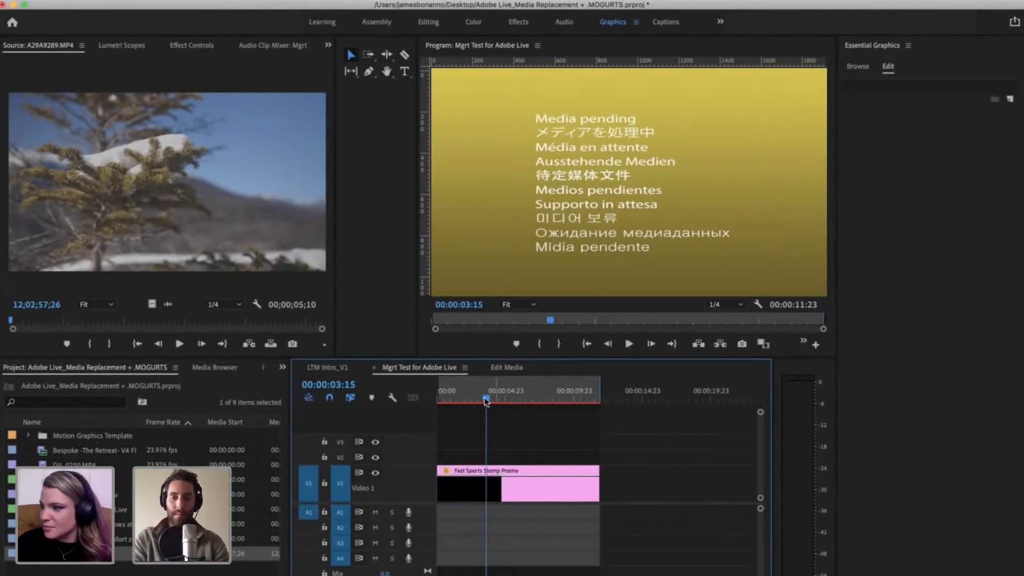
pyautogui.click(485, 395)
pyautogui.press('space')
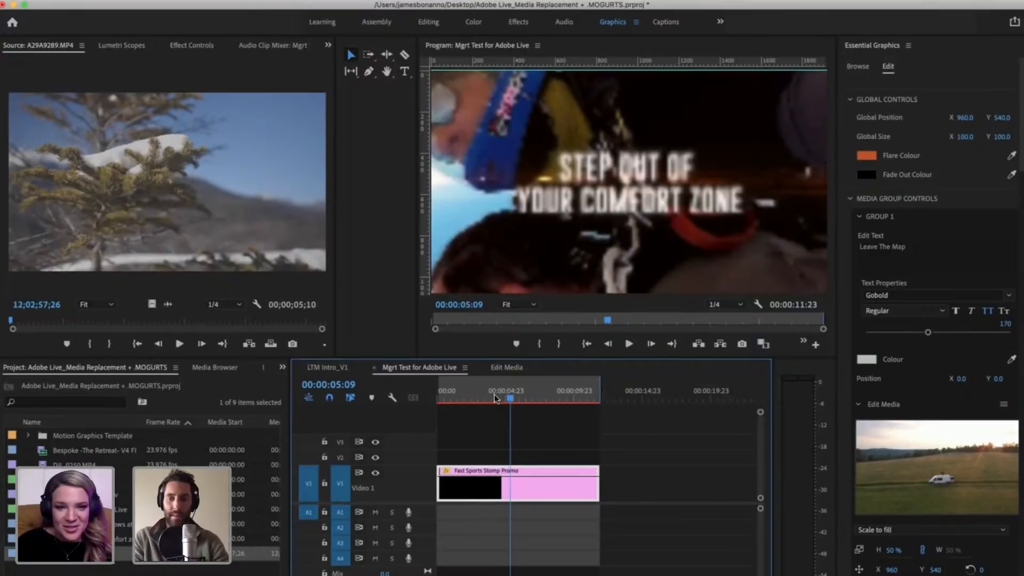
pyautogui.moveTo(507, 397); pyautogui.dragTo(492, 399)
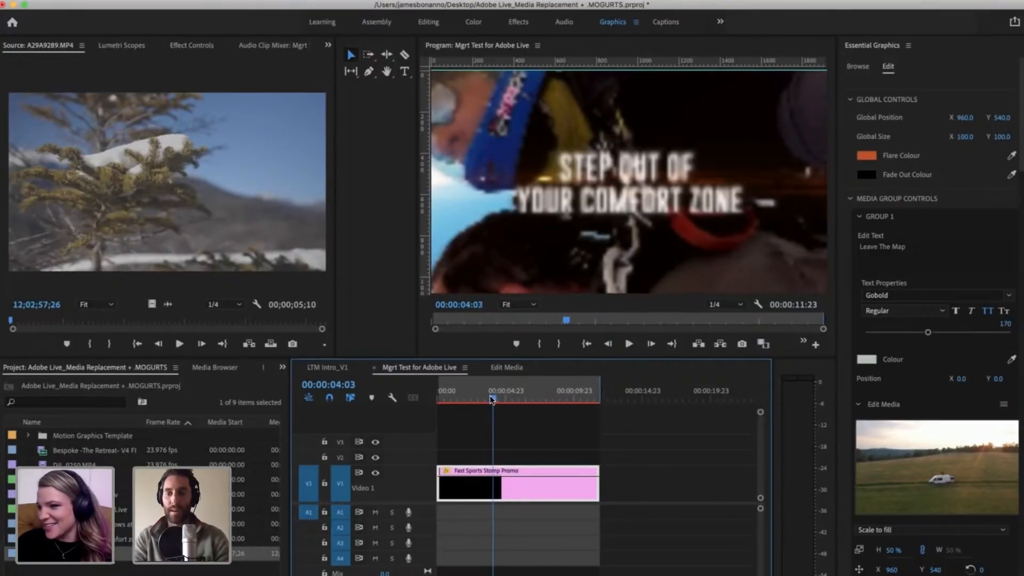
# Step: Move the playhead to 00:00:04:11 in the Mgrt Test for Adobe Live sequence and open Group 5's replacement media for editing
pyautogui.click(488, 399)
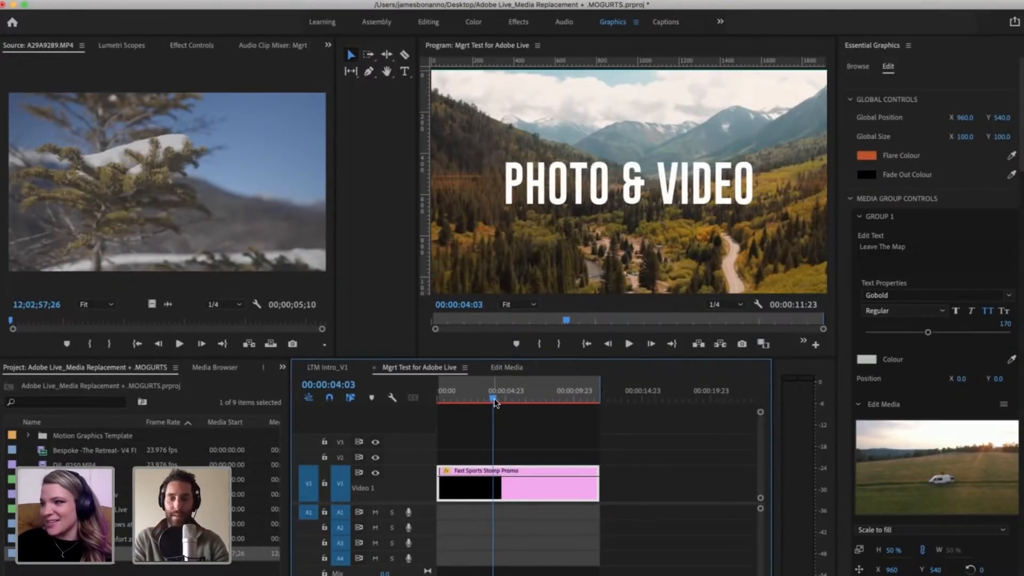
pyautogui.moveTo(491, 400); pyautogui.dragTo(498, 399)
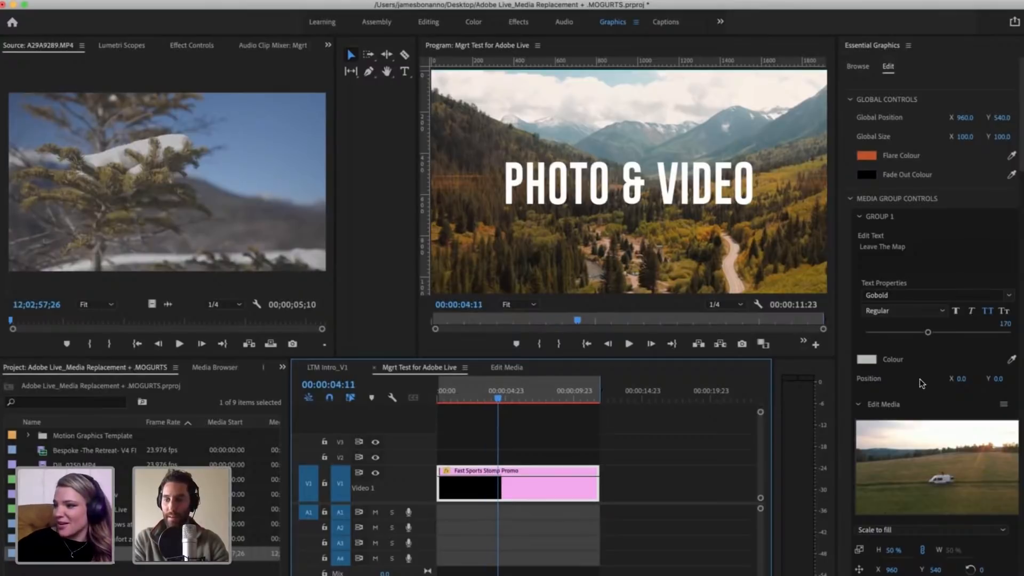
pyautogui.scroll(-10, 921, 383)
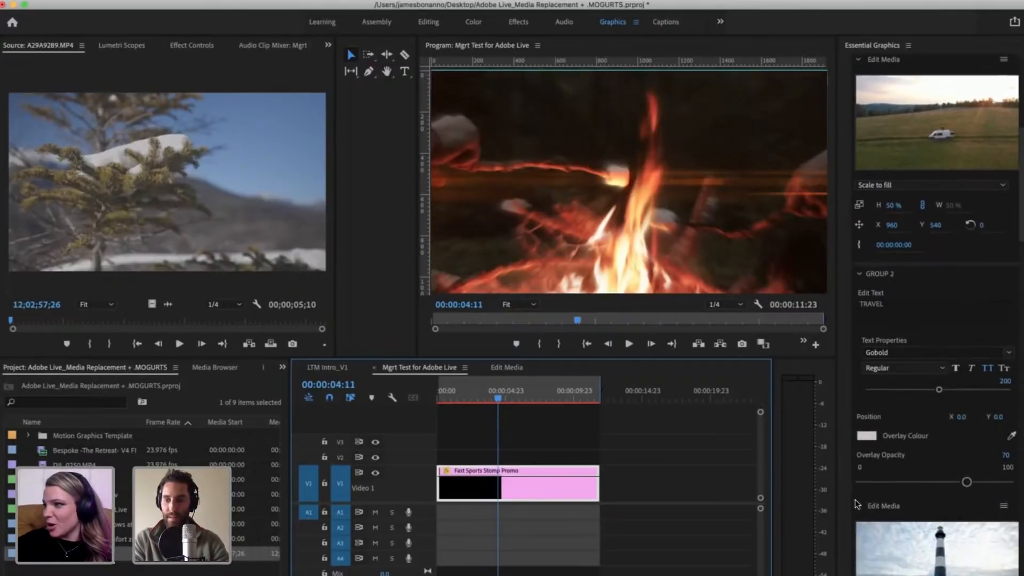
pyautogui.scroll(-5, 927, 419)
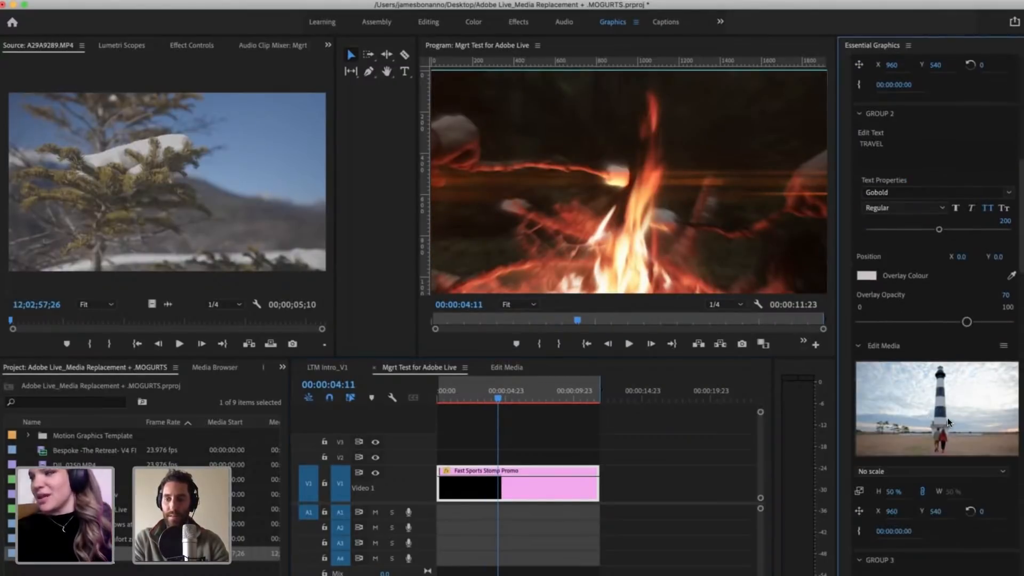
pyautogui.scroll(-10, 947, 417)
pyautogui.scroll(-15, 964, 502)
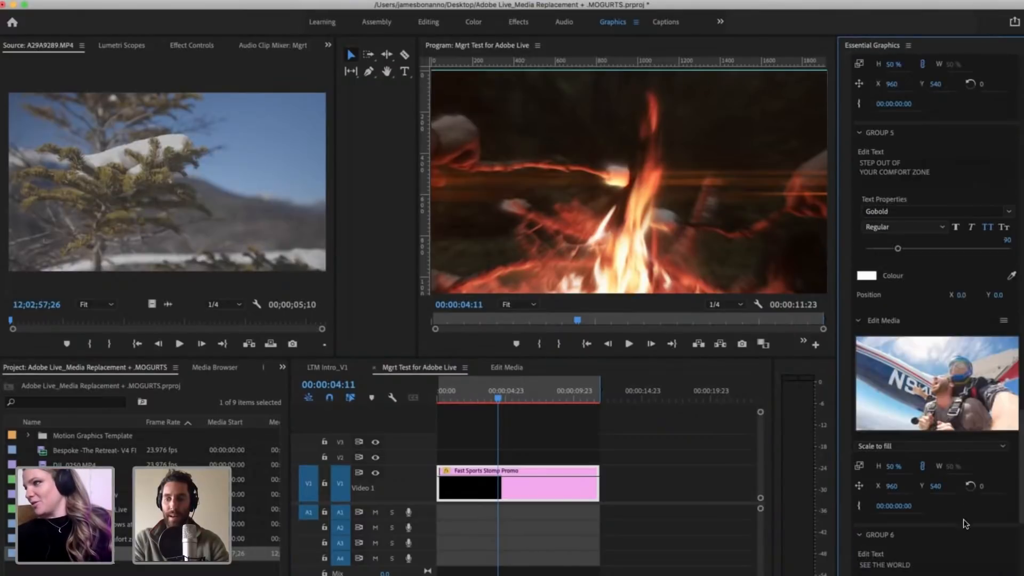
pyautogui.scroll(-5, 842, 484)
pyautogui.scroll(6, 887, 462)
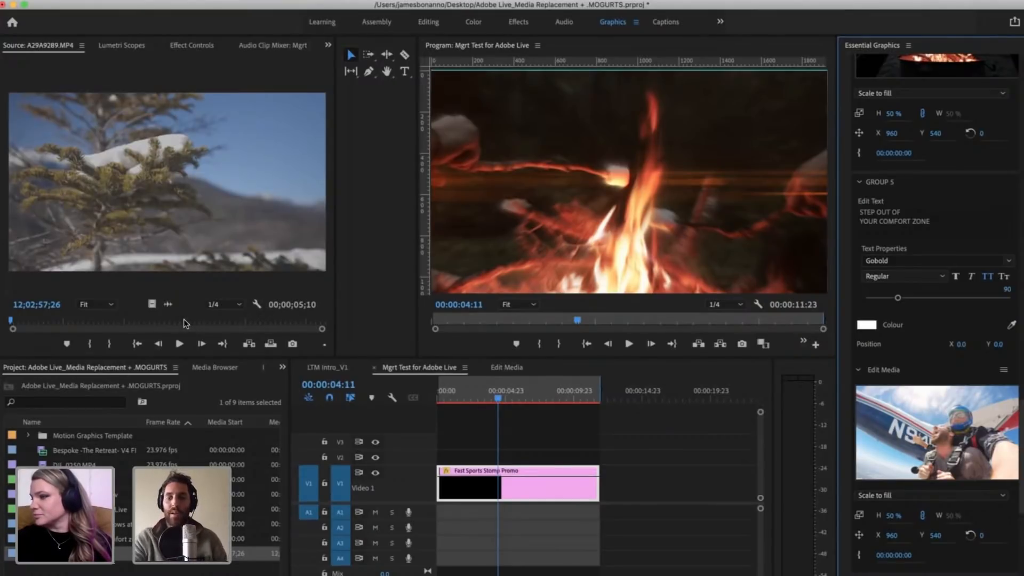
pyautogui.doubleClick(929, 447)
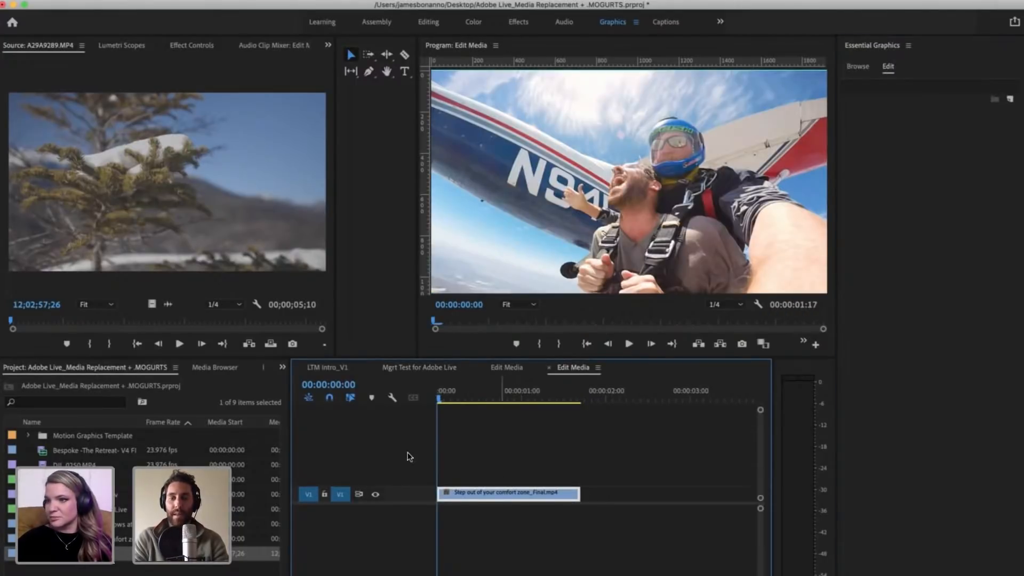
# Step: Extend the skydiving clip's end to 00:00:04:10, place the playhead at 00:00:00:20, and make its video track taller
pyautogui.moveTo(442, 401); pyautogui.dragTo(539, 394)
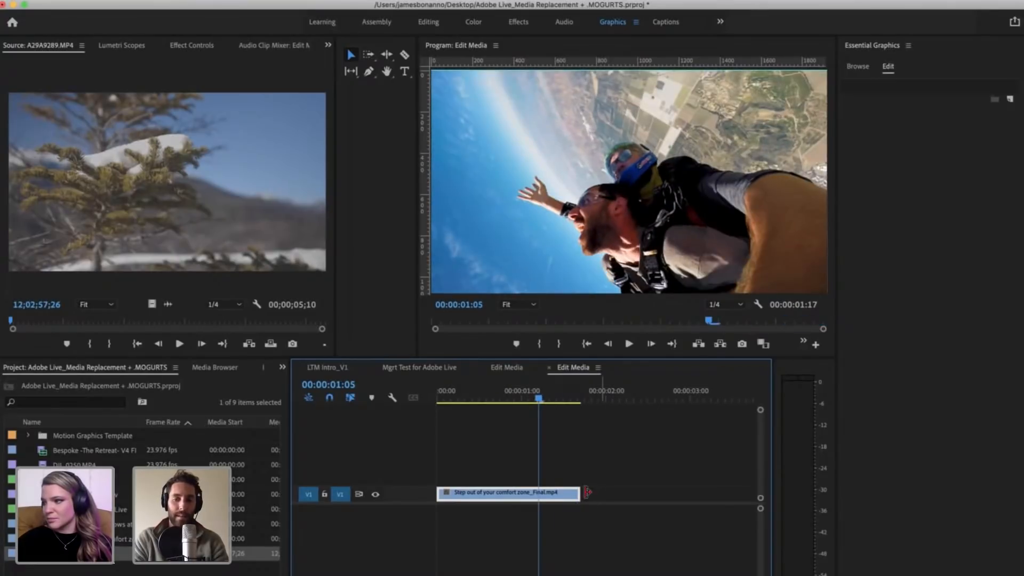
pyautogui.moveTo(579, 494); pyautogui.dragTo(699, 491)
pyautogui.moveTo(540, 400); pyautogui.dragTo(507, 397)
pyautogui.press('-')
pyautogui.moveTo(574, 501); pyautogui.dragTo(622, 493)
pyautogui.moveTo(414, 487); pyautogui.dragTo(413, 469)
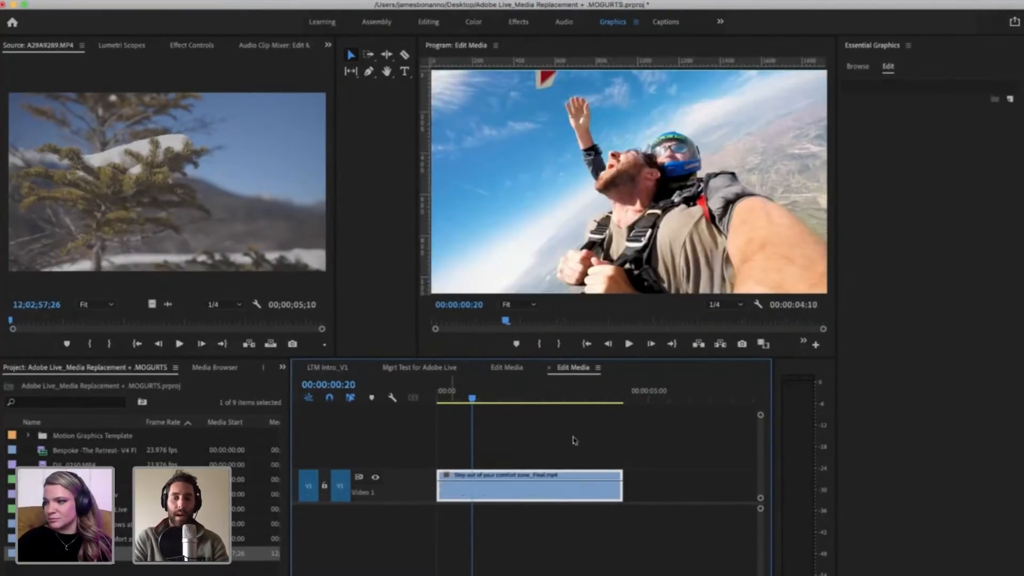
# Step: Return to the Mgrt Test for Adobe Live sequence, play it from 00:00:04:11, and move the playhead back to 00:00:05:18
pyautogui.click(574, 439)
pyautogui.click(427, 369)
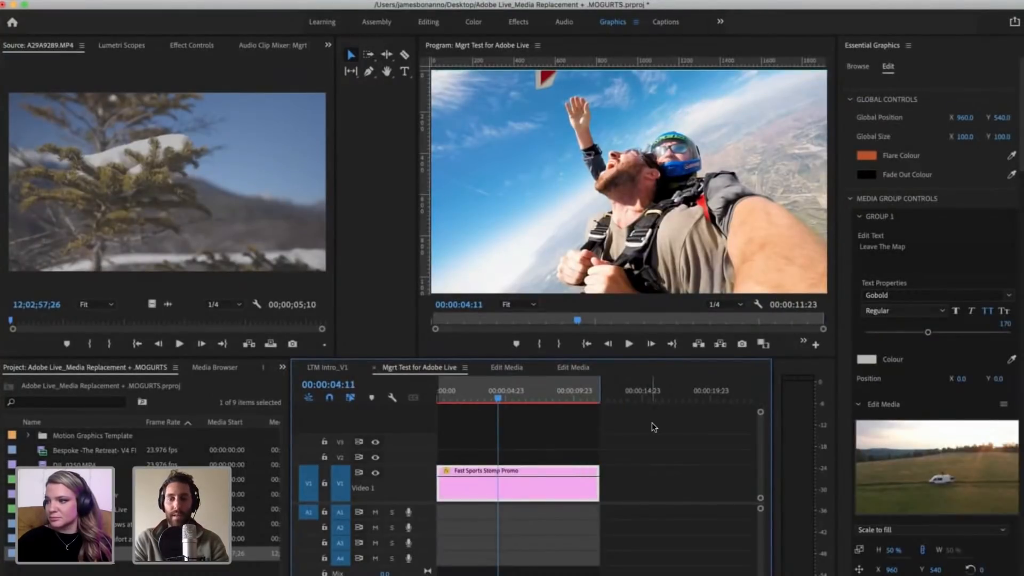
pyautogui.press('space')
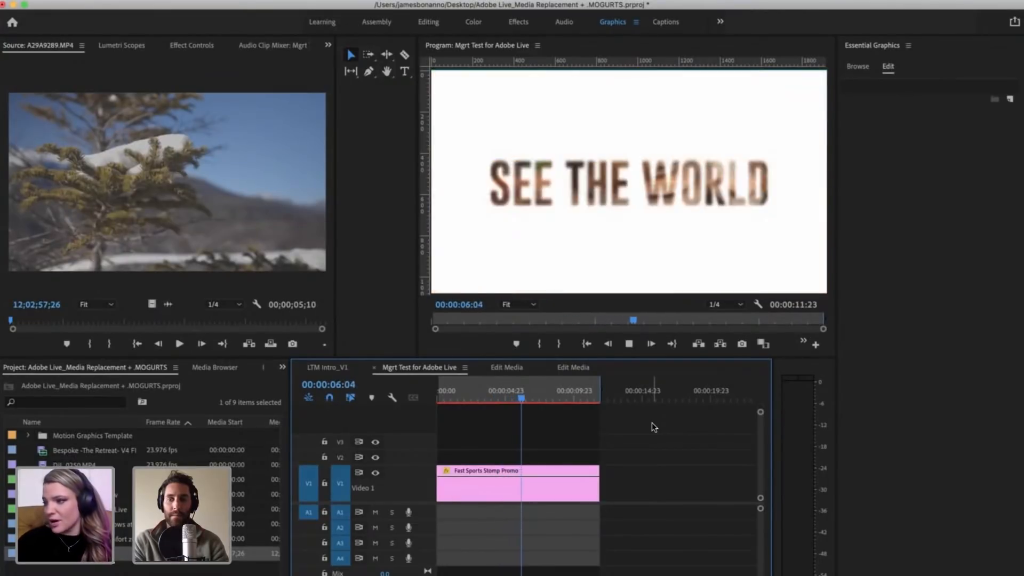
pyautogui.moveTo(536, 402); pyautogui.dragTo(516, 405)
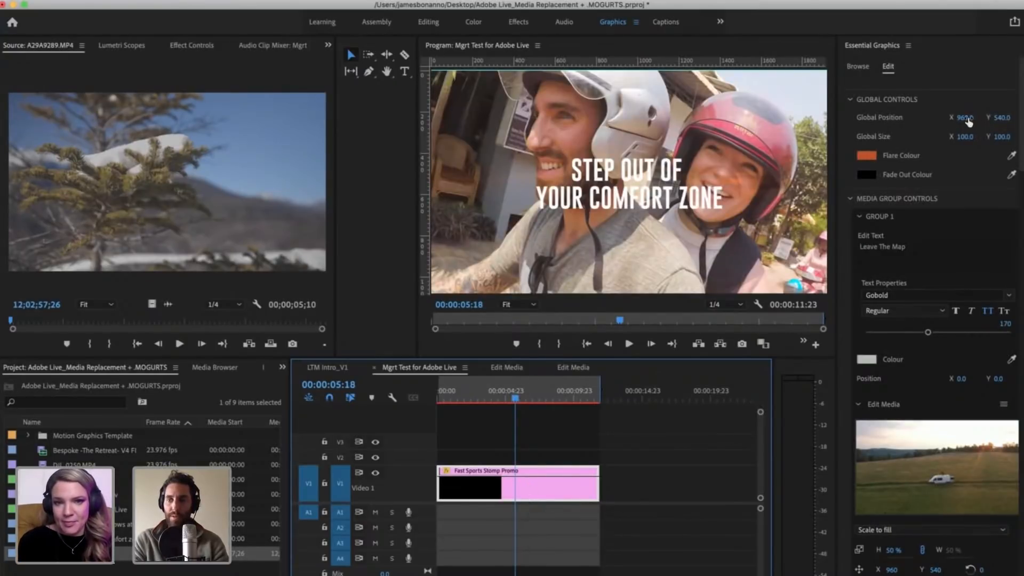
# Step: Try adjusting the template's Global Position X value and undo the change
pyautogui.moveTo(965, 119); pyautogui.dragTo(956, 118)
pyautogui.press('super+z')
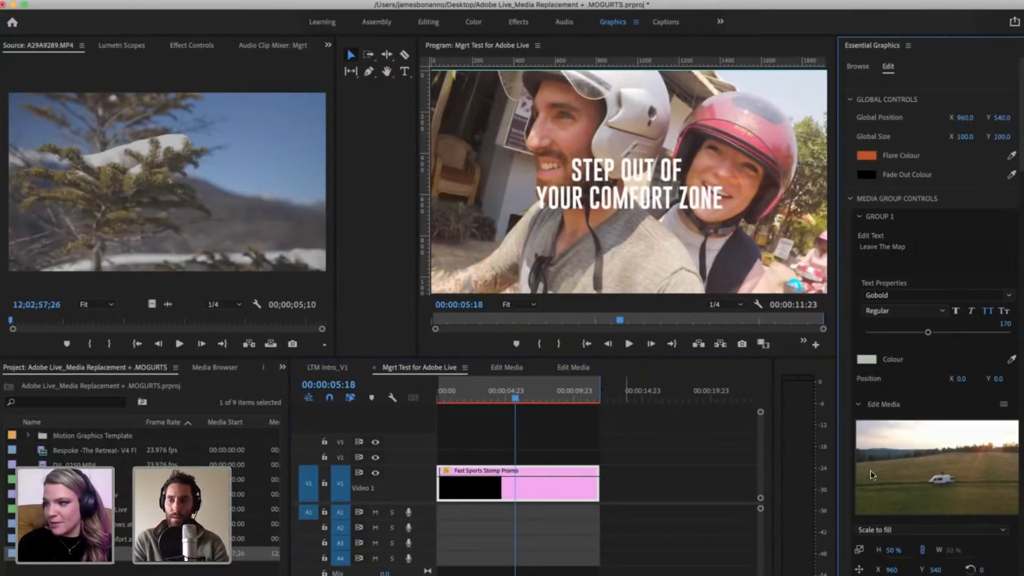
pyautogui.scroll(-3, 948, 466)
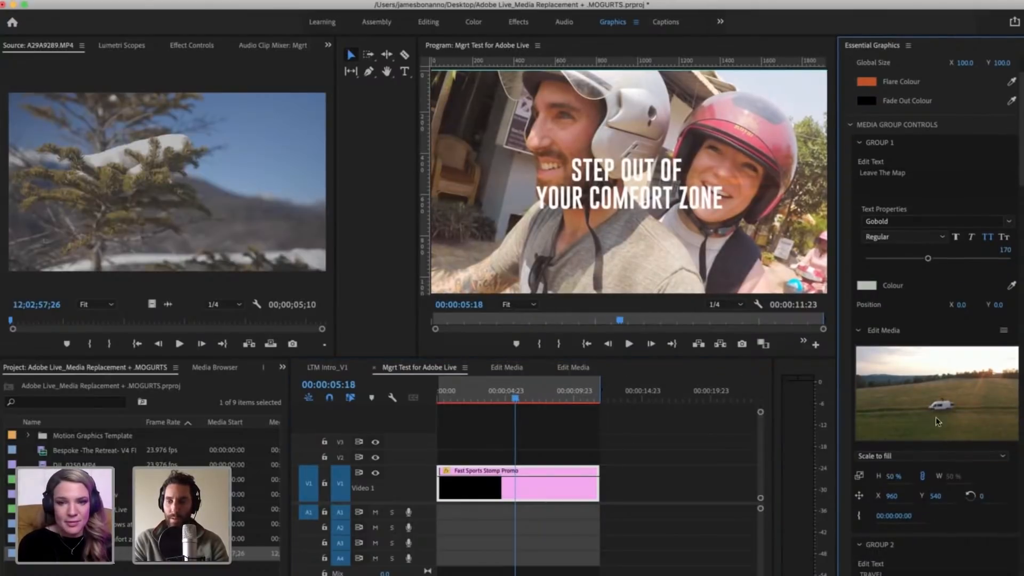
pyautogui.scroll(-4, 951, 392)
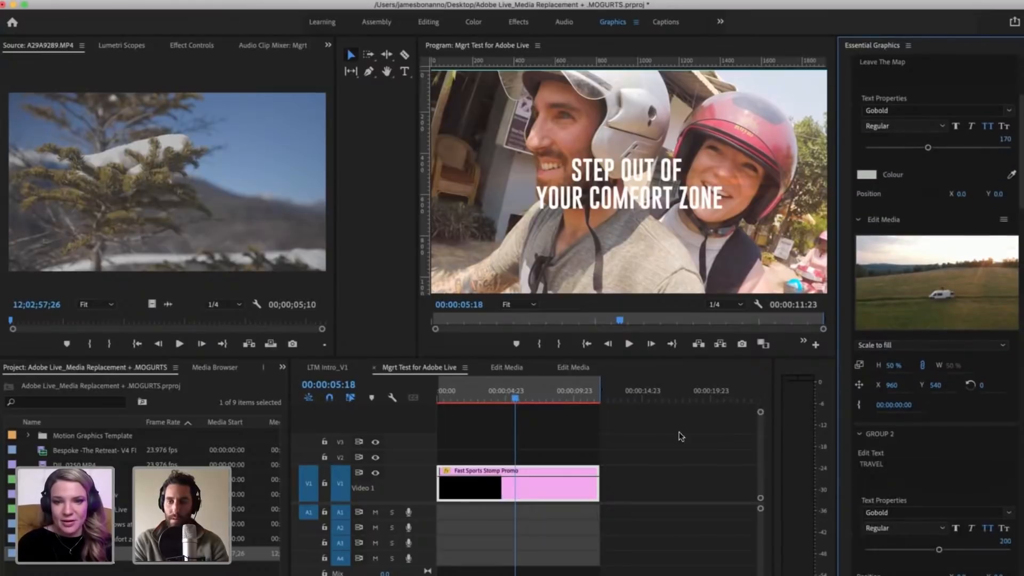
# Step: Preview the program monitor at 50%, 75% and 25% zoom, and set it back to Fit
pyautogui.click(517, 305)
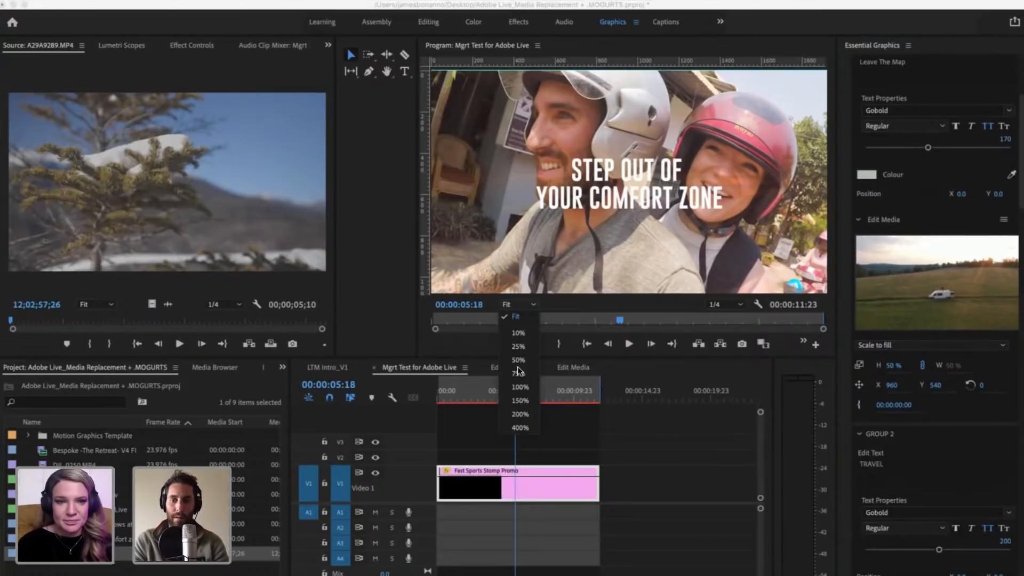
pyautogui.click(517, 361)
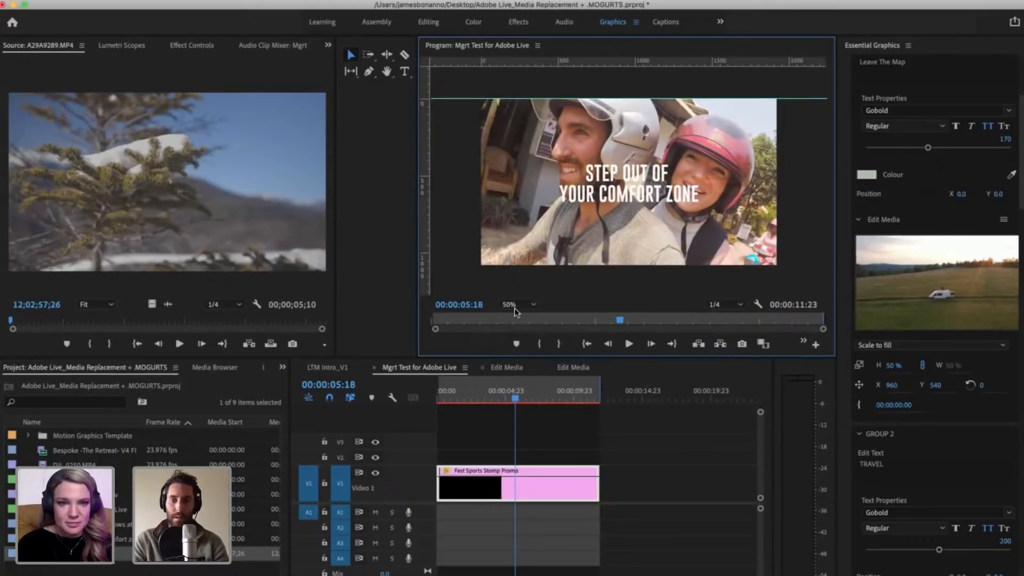
pyautogui.click(515, 303)
pyautogui.click(512, 371)
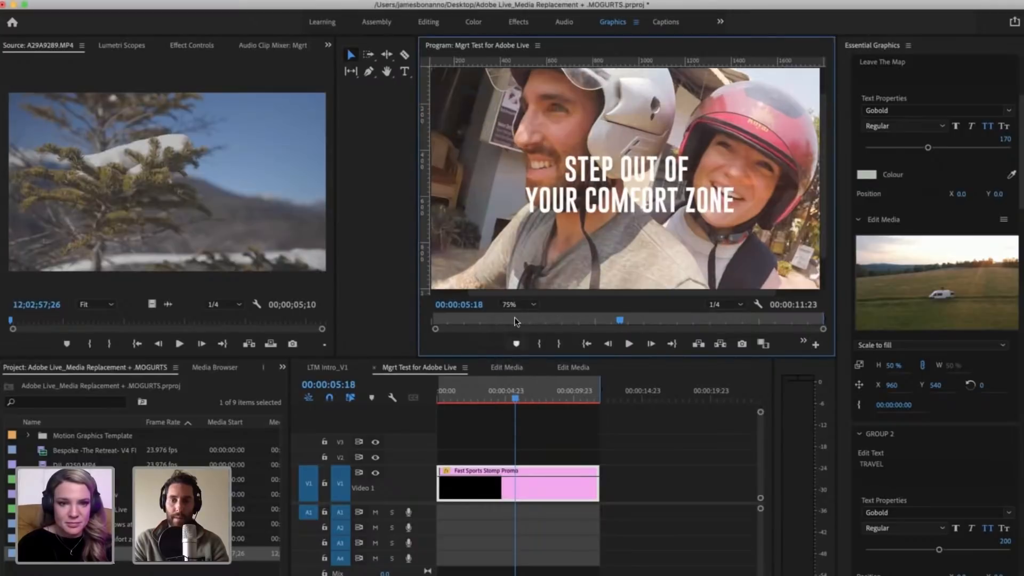
pyautogui.click(514, 305)
pyautogui.click(518, 346)
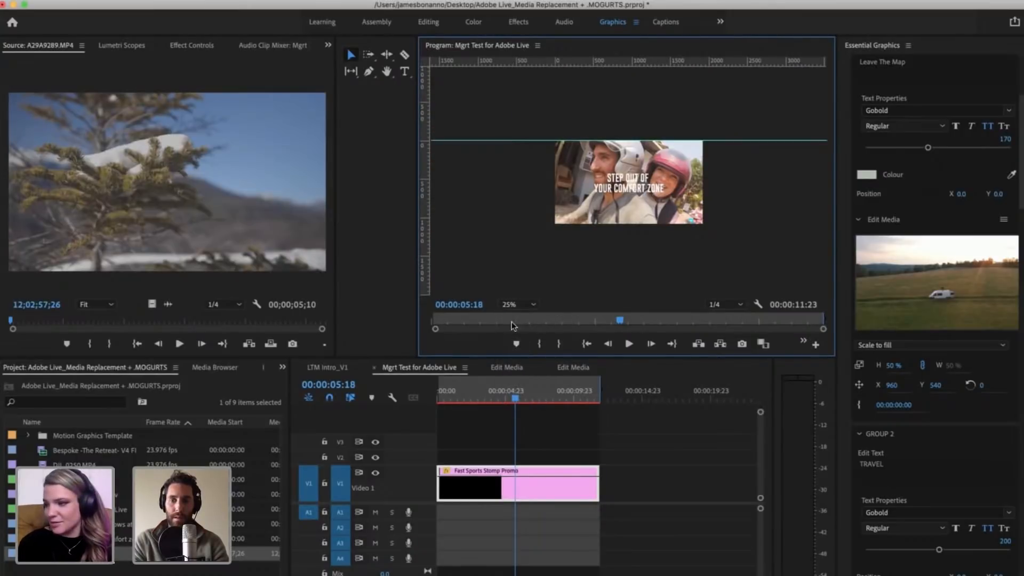
pyautogui.click(515, 305)
pyautogui.click(513, 319)
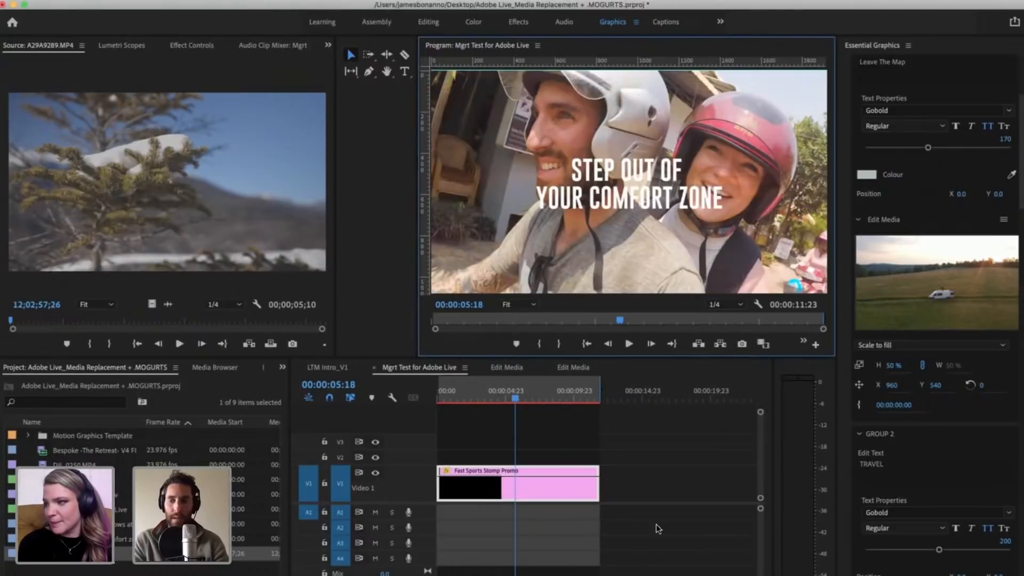
# Step: Open the replacement media of Group 6, the SEE THE WORLD group, for editing
pyautogui.scroll(-5, 954, 469)
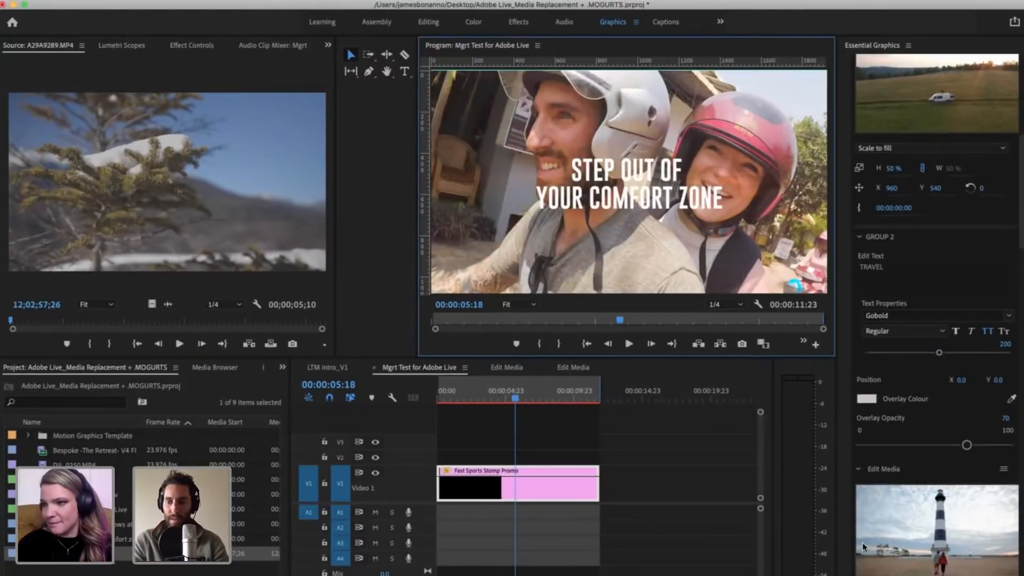
pyautogui.scroll(-3, 842, 530)
pyautogui.scroll(-3, 843, 526)
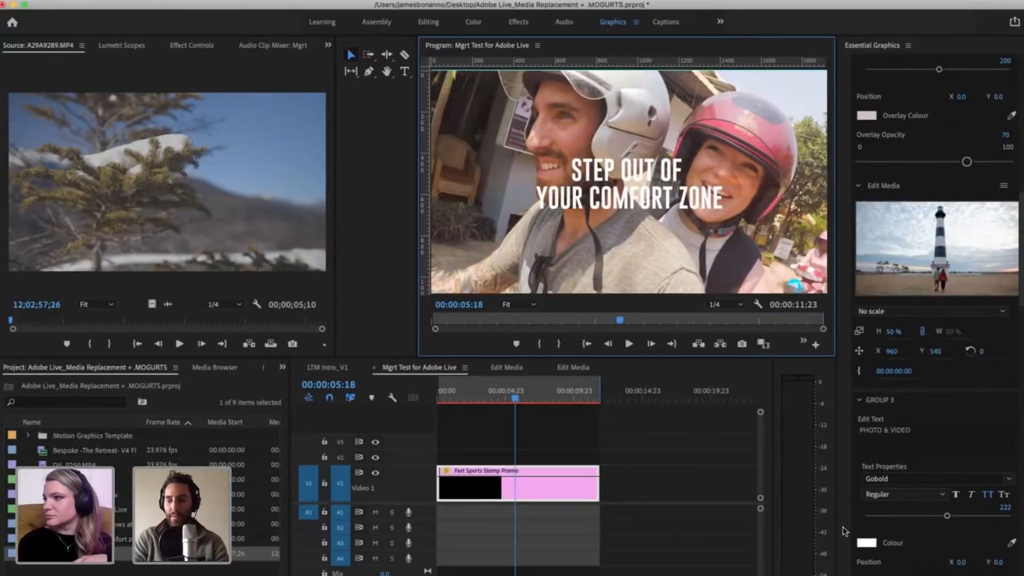
pyautogui.scroll(-15, 843, 526)
pyautogui.scroll(-20, 844, 530)
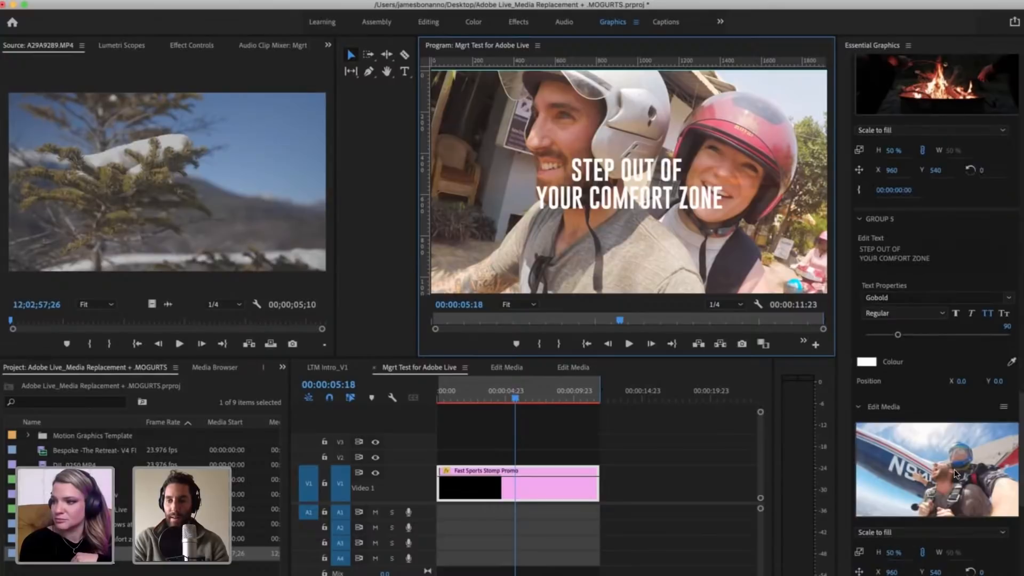
pyautogui.click(927, 468)
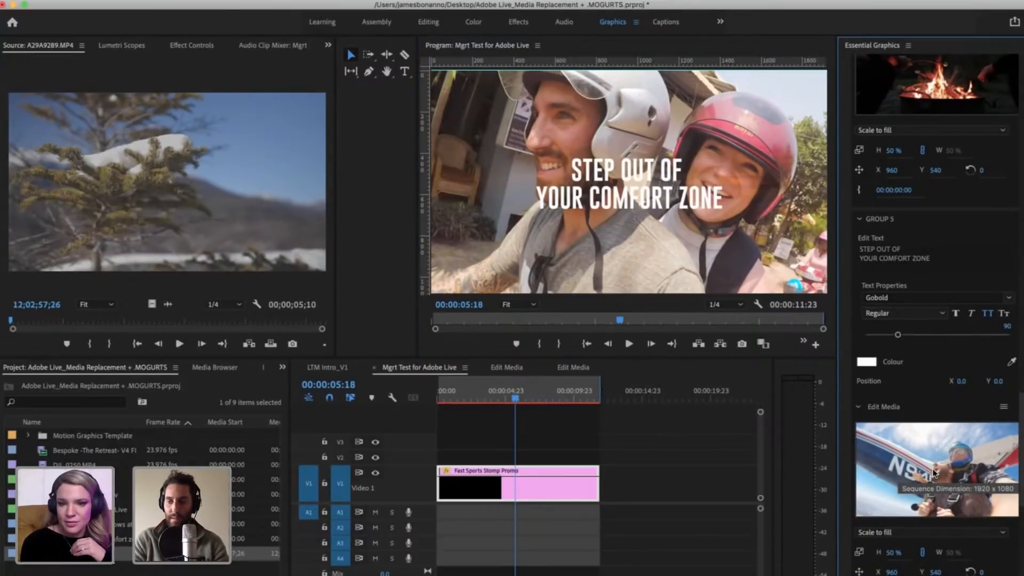
pyautogui.scroll(-10, 933, 472)
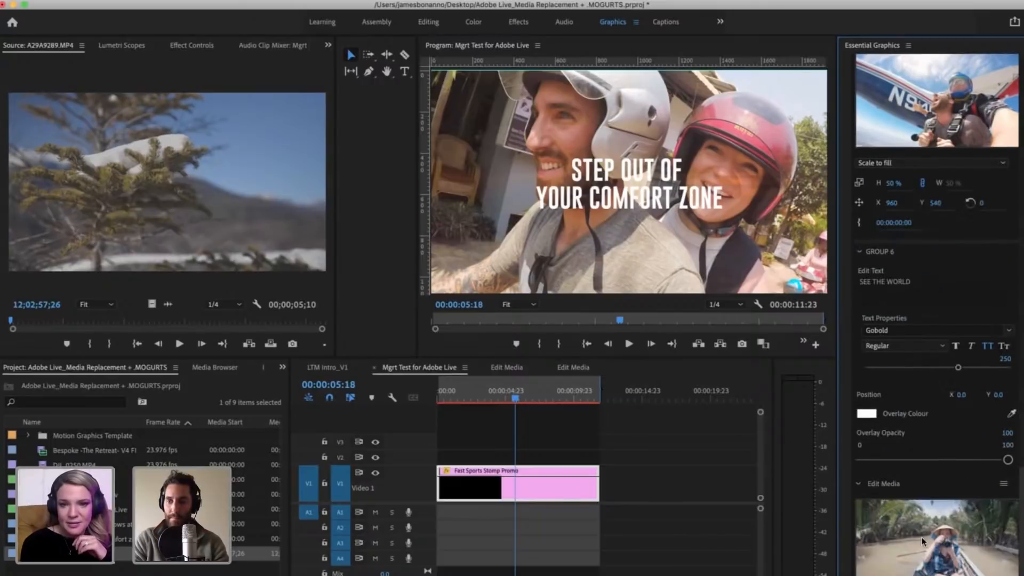
pyautogui.doubleClick(925, 526)
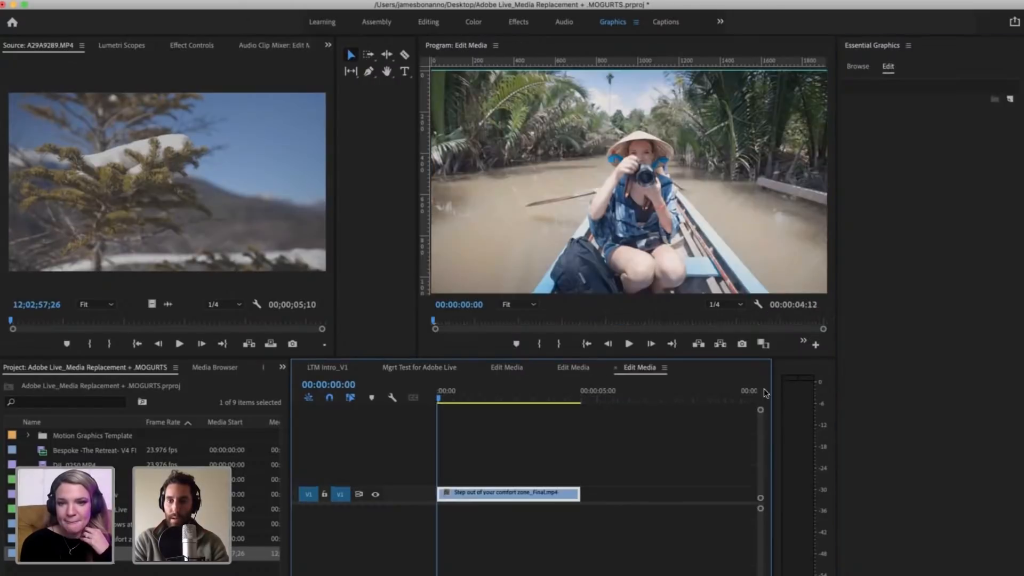
# Step: Extend the end of Group 6's boat clip to 00:00:12:02, matching the limit where the striped out-of-range area begins
pyautogui.click(486, 454)
pyautogui.press('-')
pyautogui.press('-')
pyautogui.press('-')
pyautogui.press('-')
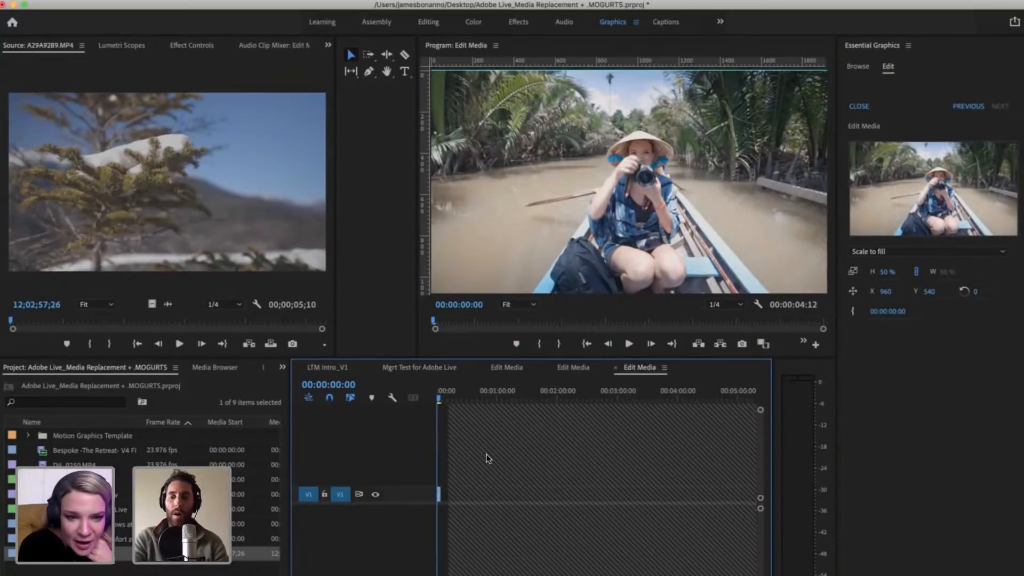
pyautogui.press('=')
pyautogui.press('=')
pyautogui.press('=')
pyautogui.press('-')
pyautogui.press('-')
pyautogui.press('-')
pyautogui.press('-')
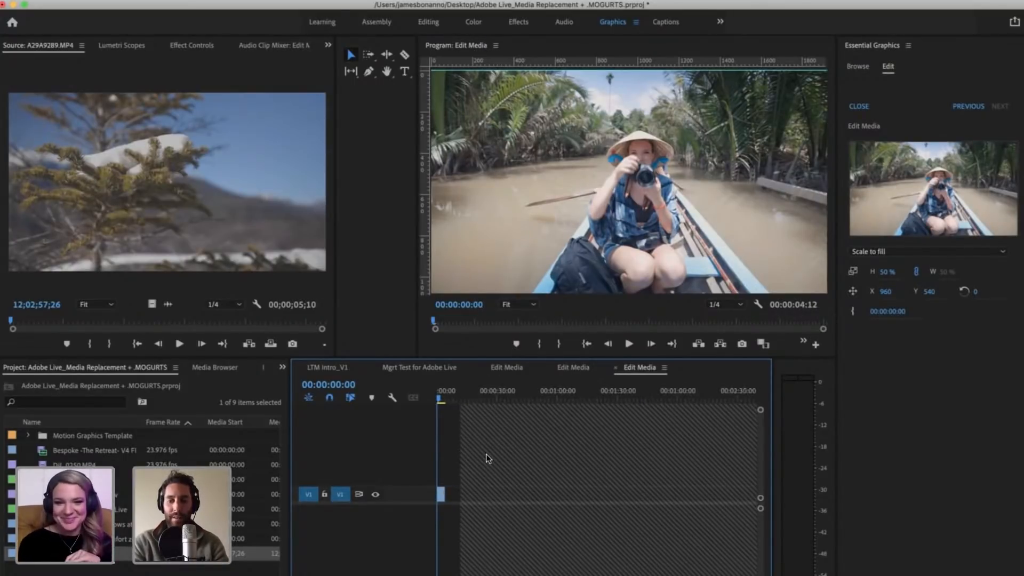
pyautogui.press('=')
pyautogui.press('=')
pyautogui.press('=')
pyautogui.press('=')
pyautogui.press('=')
pyautogui.press('-')
pyautogui.press('-')
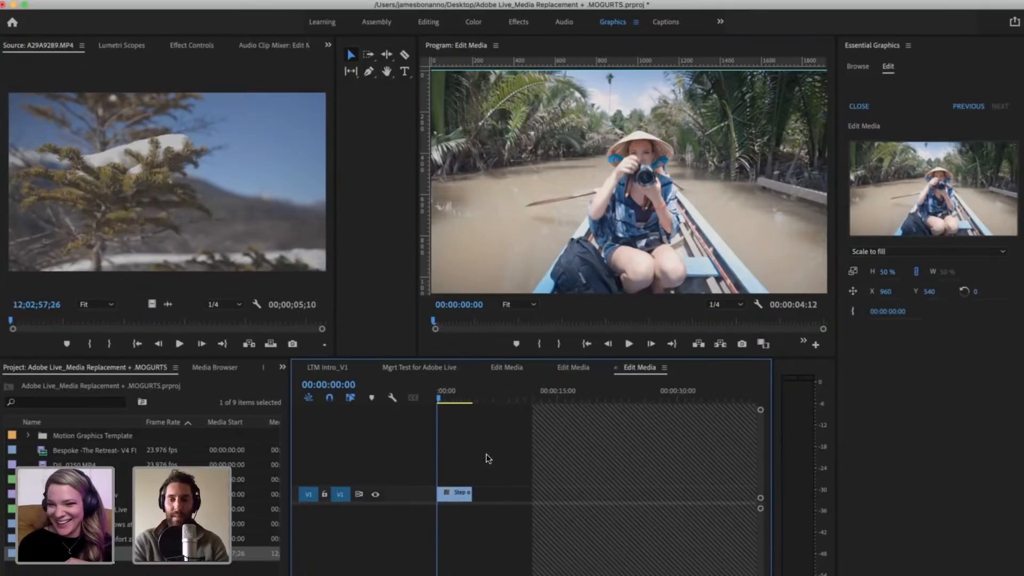
pyautogui.moveTo(527, 493); pyautogui.dragTo(535, 493)
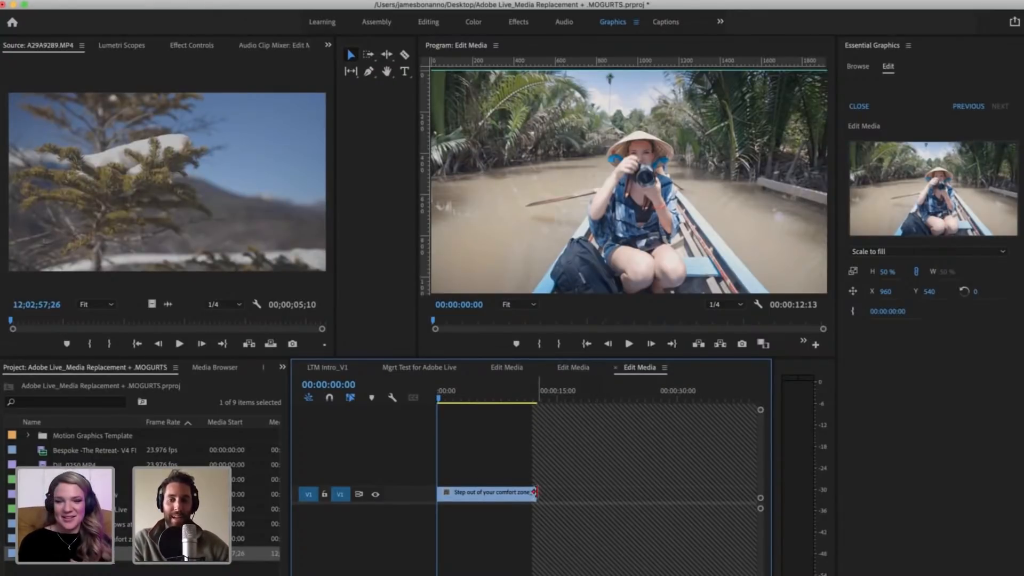
pyautogui.moveTo(539, 491); pyautogui.dragTo(532, 492)
pyautogui.press('-')
pyautogui.press('=')
pyautogui.press('=')
pyautogui.press('=')
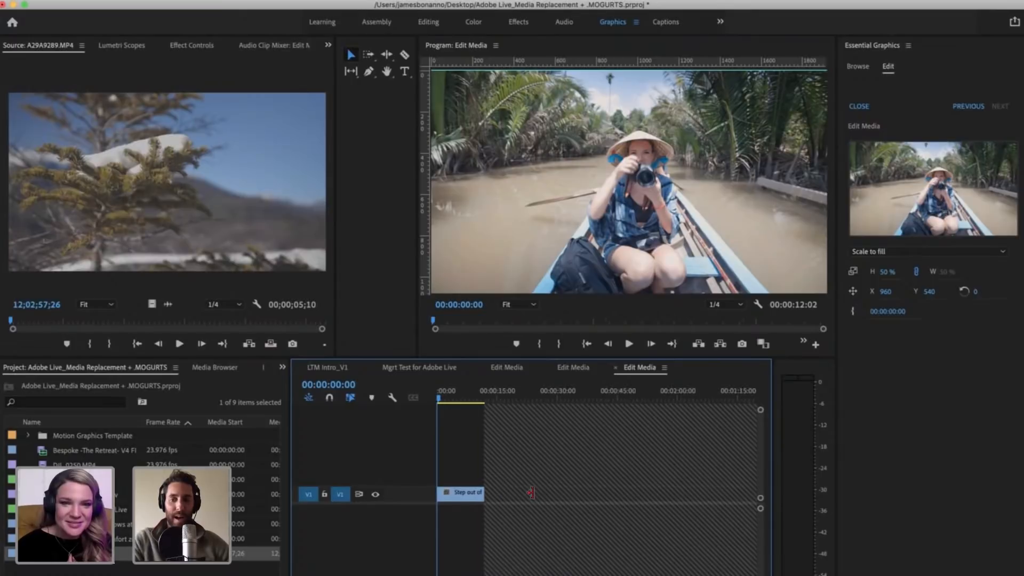
# Step: Return to Group 5's media sequence and extend the skydiving clip's end to 00:00:12:01, up to the striped out-of-range area
pyautogui.click(580, 366)
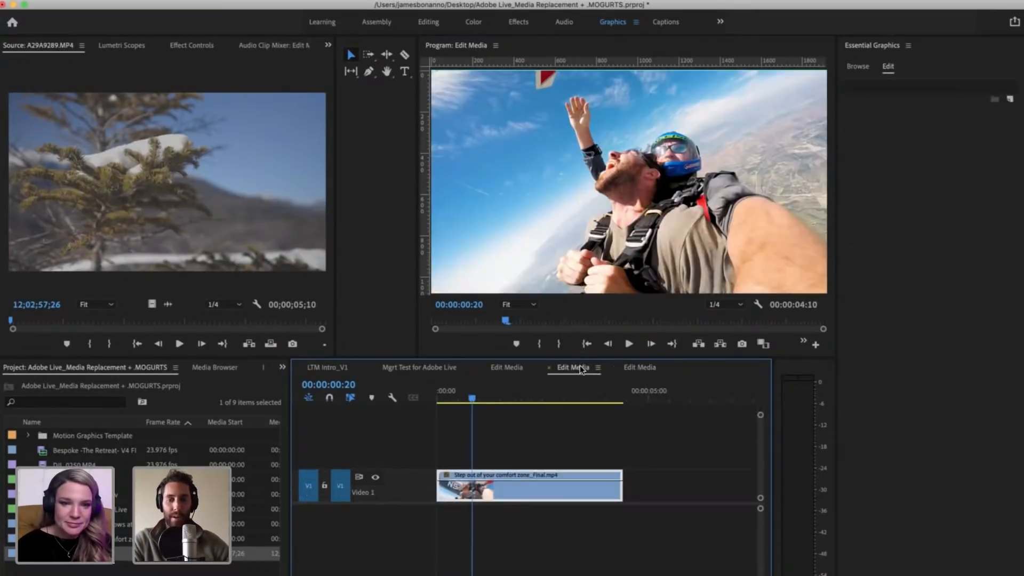
pyautogui.click(581, 452)
pyautogui.press('-')
pyautogui.press('-')
pyautogui.press('-')
pyautogui.press('-')
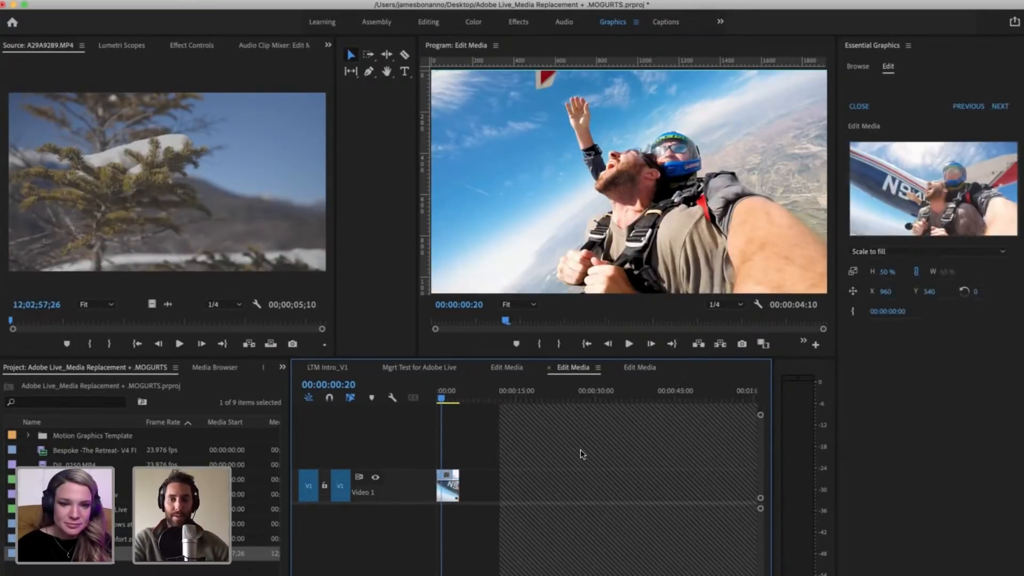
pyautogui.press('=')
pyautogui.press('=')
pyautogui.press('=')
pyautogui.moveTo(533, 492); pyautogui.dragTo(694, 490)
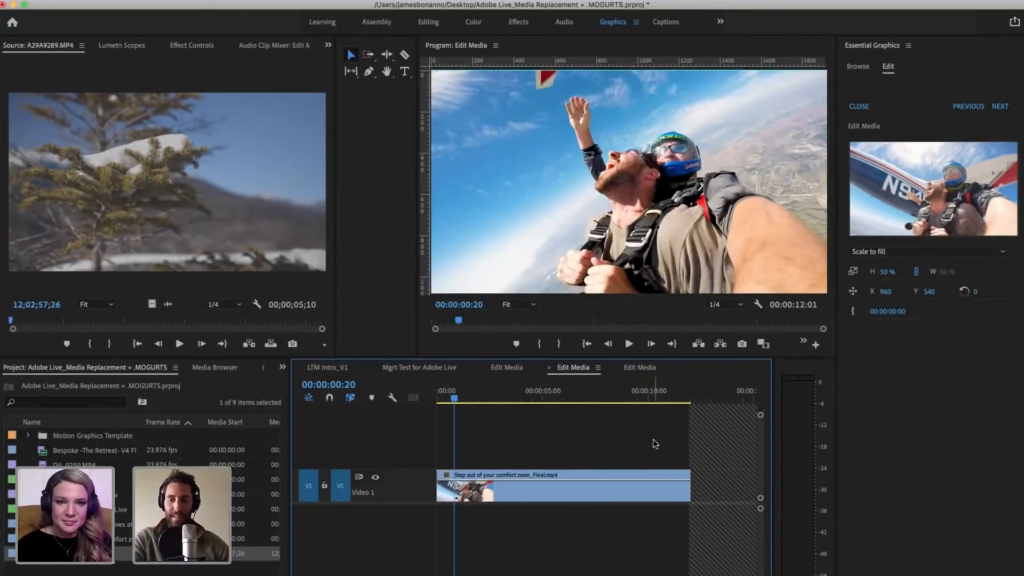
pyautogui.press('-')
pyautogui.press('-')
pyautogui.press('=')
pyautogui.press('=')
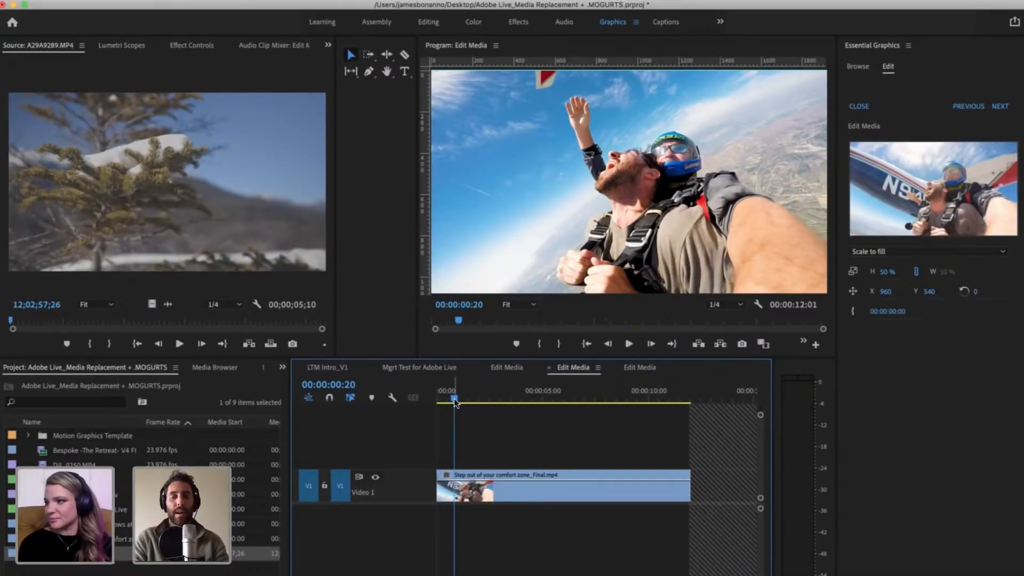
# Step: Scrub through Group 5's skydiving clip, then extend its end to 00:00:13:15, past the start of the striped out-of-range area
pyautogui.moveTo(490, 403); pyautogui.dragTo(456, 401)
pyautogui.moveTo(555, 399); pyautogui.dragTo(670, 398)
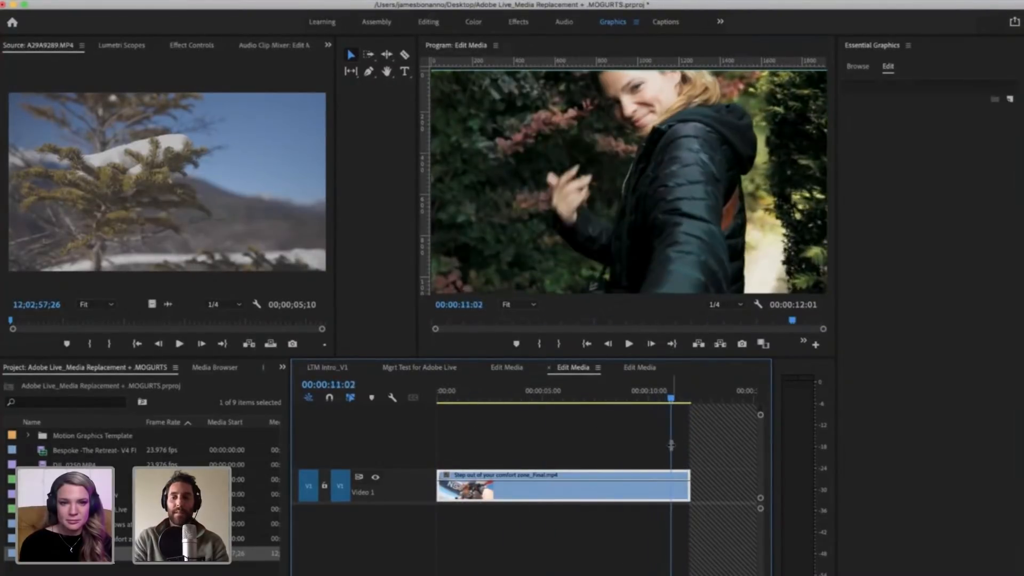
pyautogui.moveTo(471, 396); pyautogui.dragTo(640, 400)
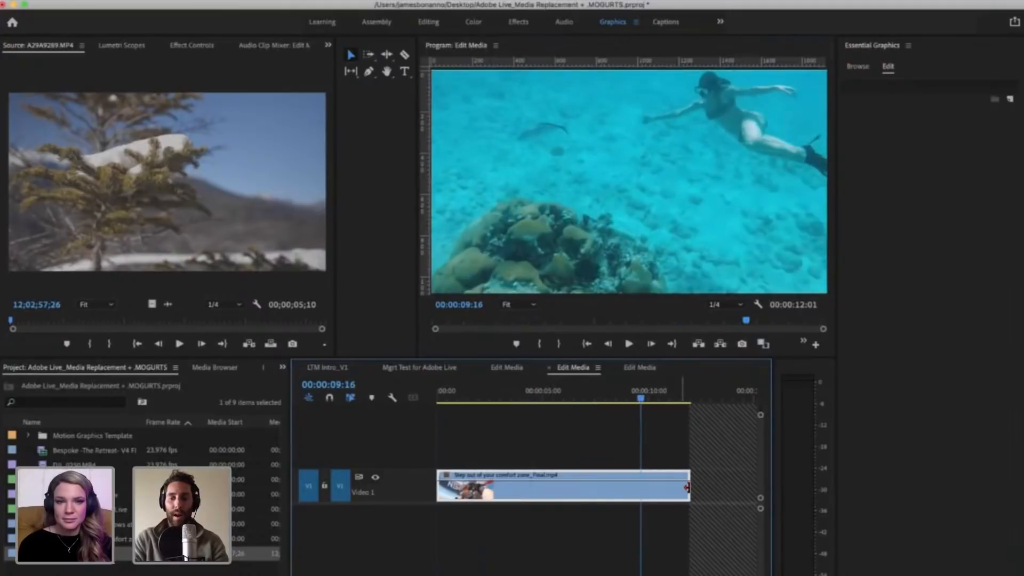
pyautogui.moveTo(689, 486); pyautogui.dragTo(723, 490)
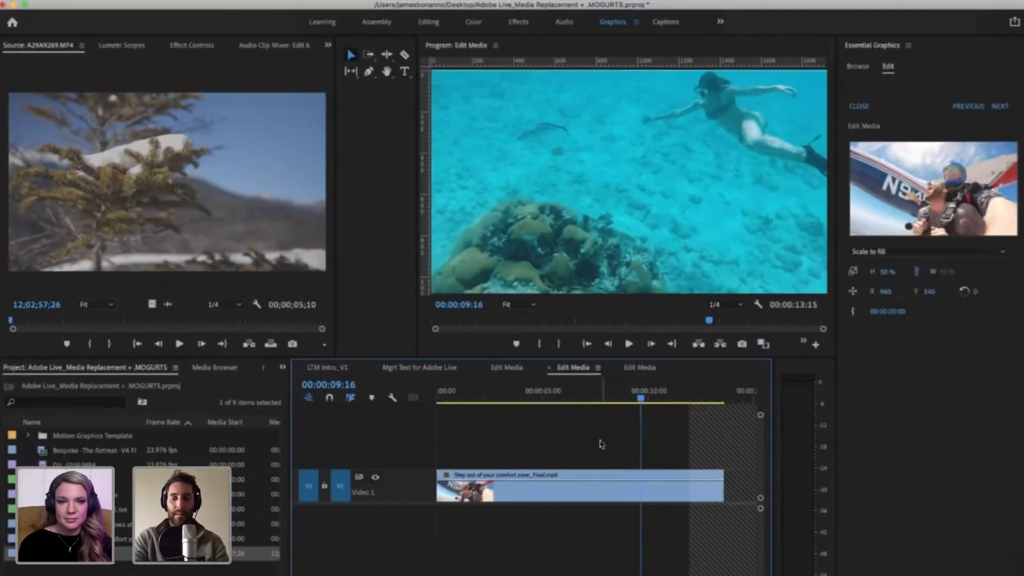
# Step: Try to move Group 5's skydiving clip into the striped out-of-range area, and undo the move
pyautogui.press('-')
pyautogui.press('-')
pyautogui.press('-')
pyautogui.press('=')
pyautogui.press('=')
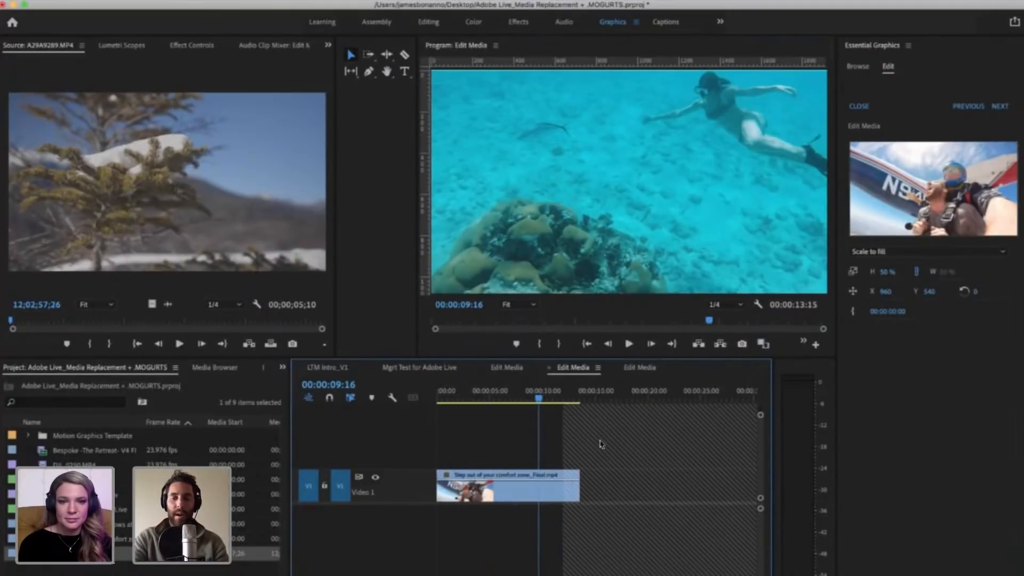
pyautogui.press('-')
pyautogui.press('=')
pyautogui.press('-')
pyautogui.press('=')
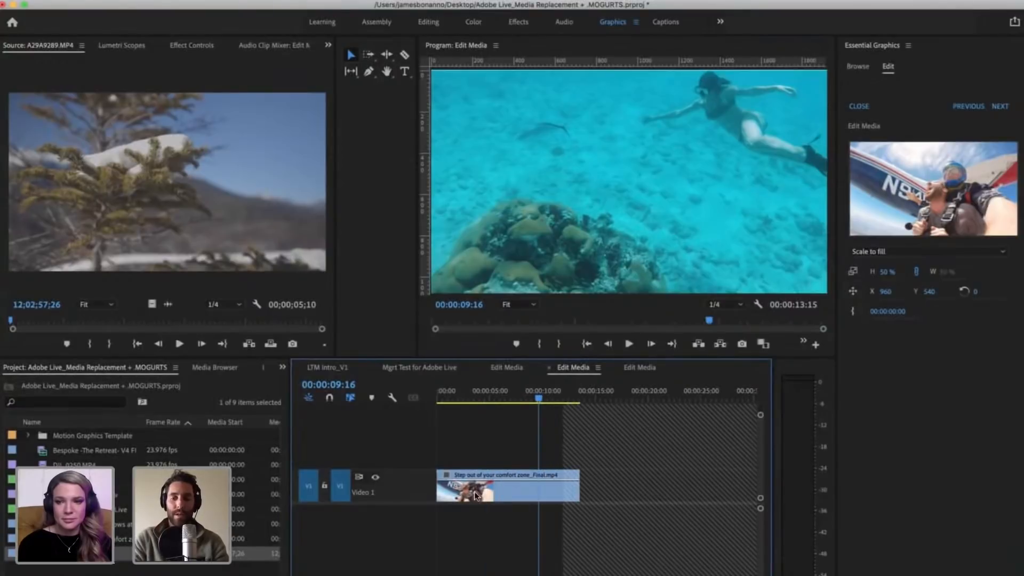
pyautogui.click(472, 492)
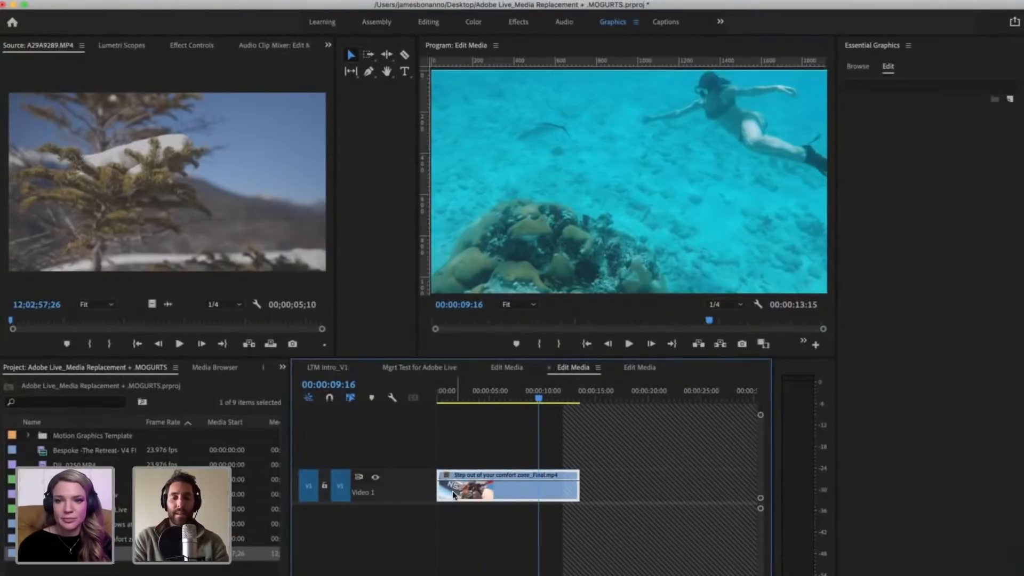
pyautogui.moveTo(465, 492); pyautogui.dragTo(592, 485)
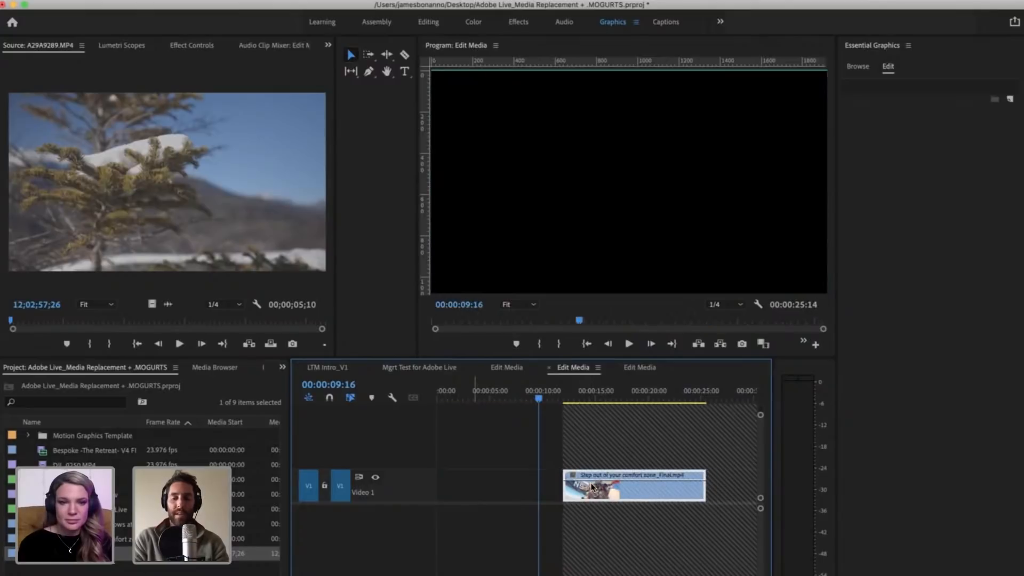
pyautogui.press('super+z')
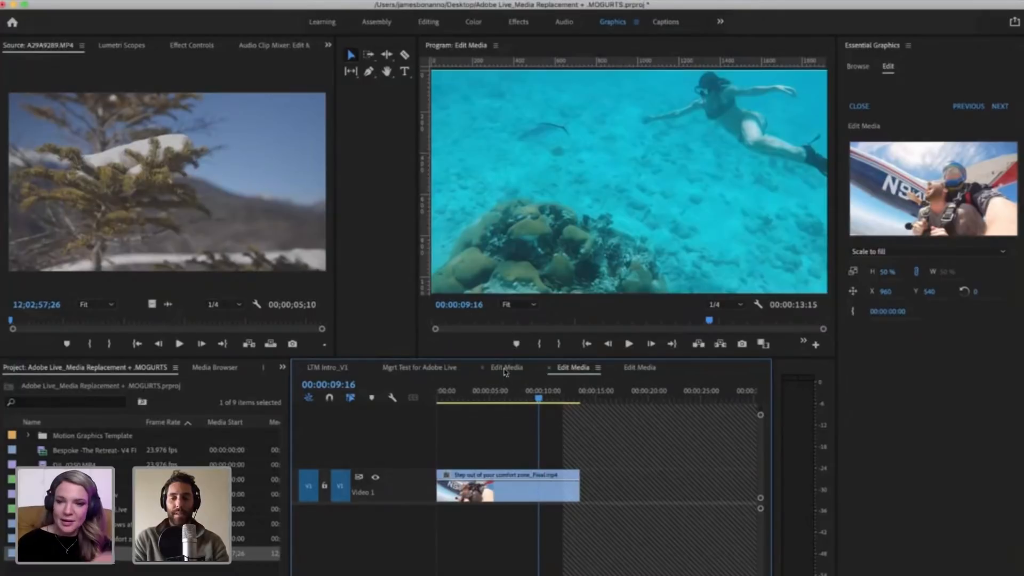
# Step: Inspect where Group 6's boat clip meets the striped area, with the playhead at 00:00:11:07
pyautogui.click(641, 368)
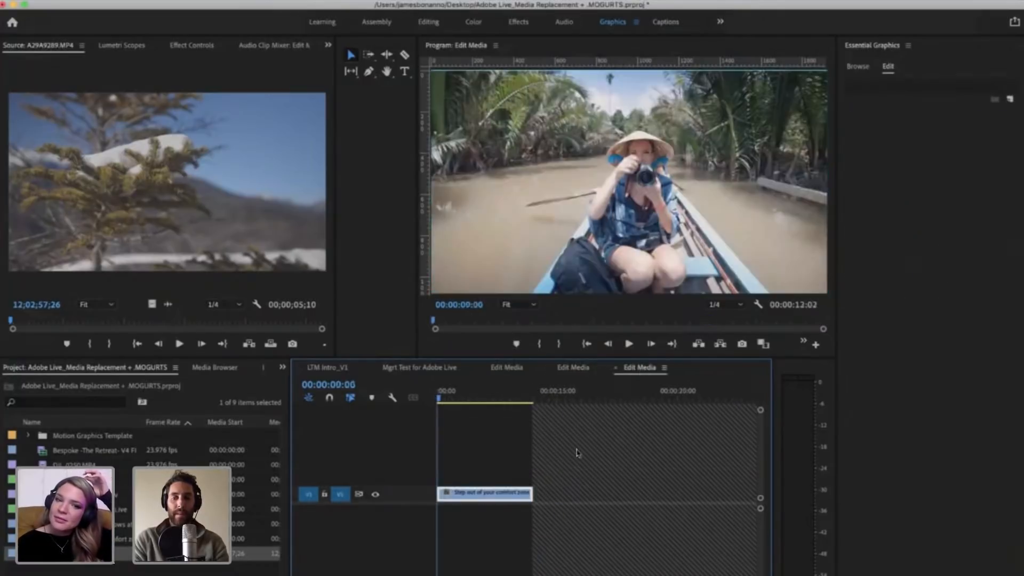
pyautogui.click(528, 398)
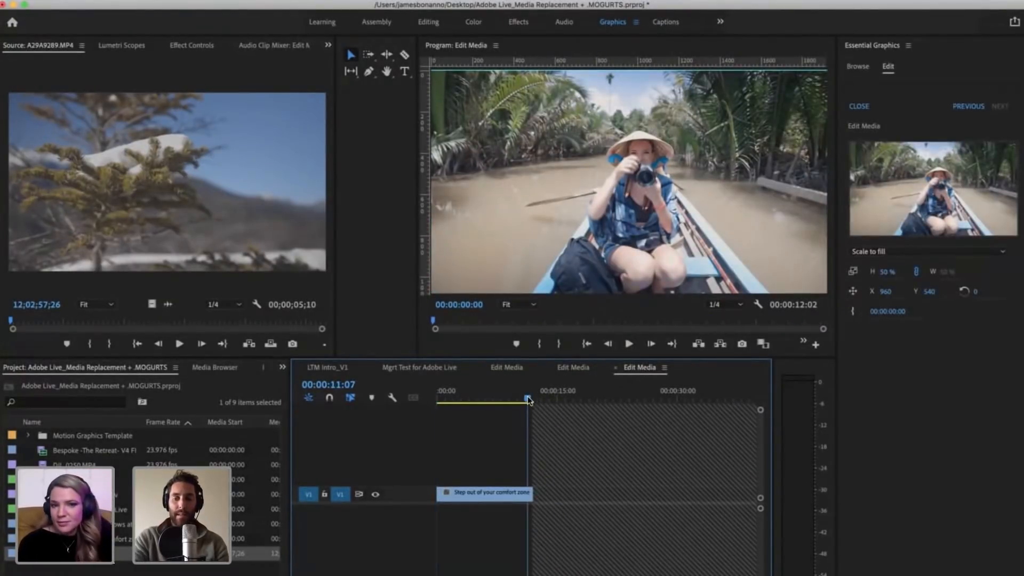
pyautogui.press('=')
pyautogui.press('=')
pyautogui.press('=')
pyautogui.press('-')
pyautogui.press('-')
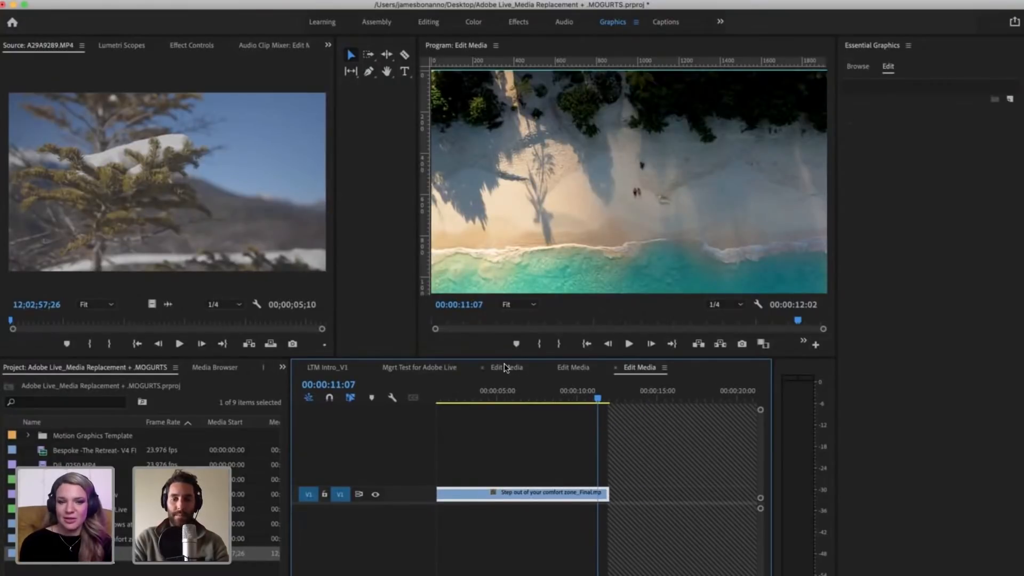
# Step: Switch to Group 4's campfire media sequence and extend the clip's end to 00:00:13:16, past the start of the striped area
pyautogui.click(504, 365)
pyautogui.press('-')
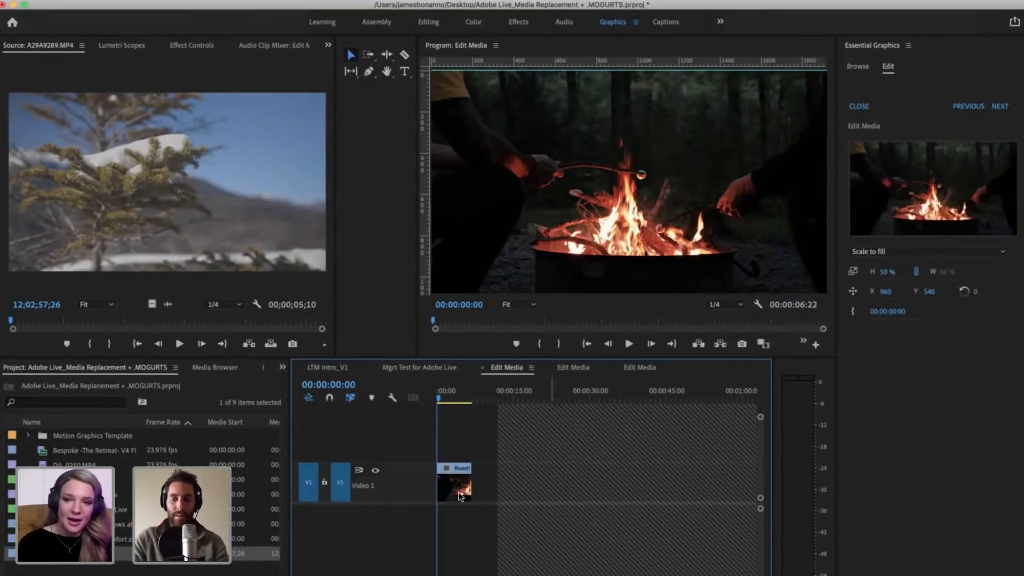
pyautogui.moveTo(469, 487); pyautogui.dragTo(505, 489)
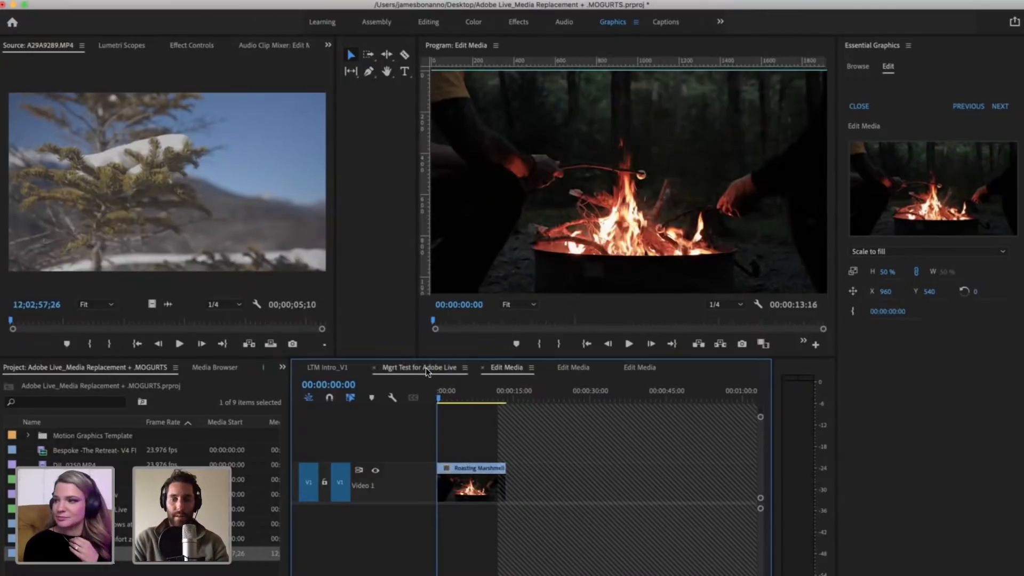
# Step: Return to the Mgrt Test for Adobe Live sequence and play the template from the comfort zone title through the logo reveal
pyautogui.click(644, 440)
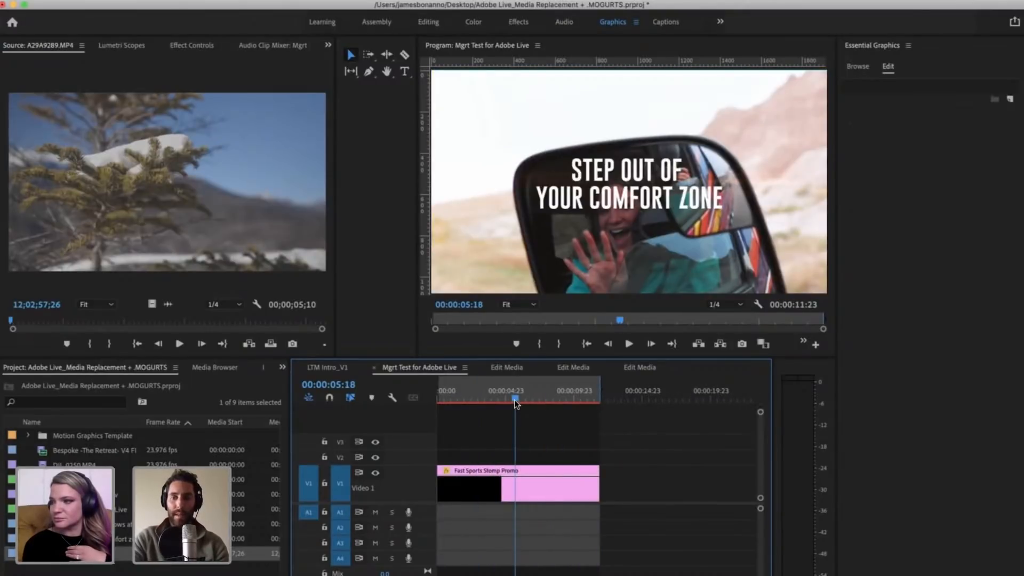
pyautogui.press('=')
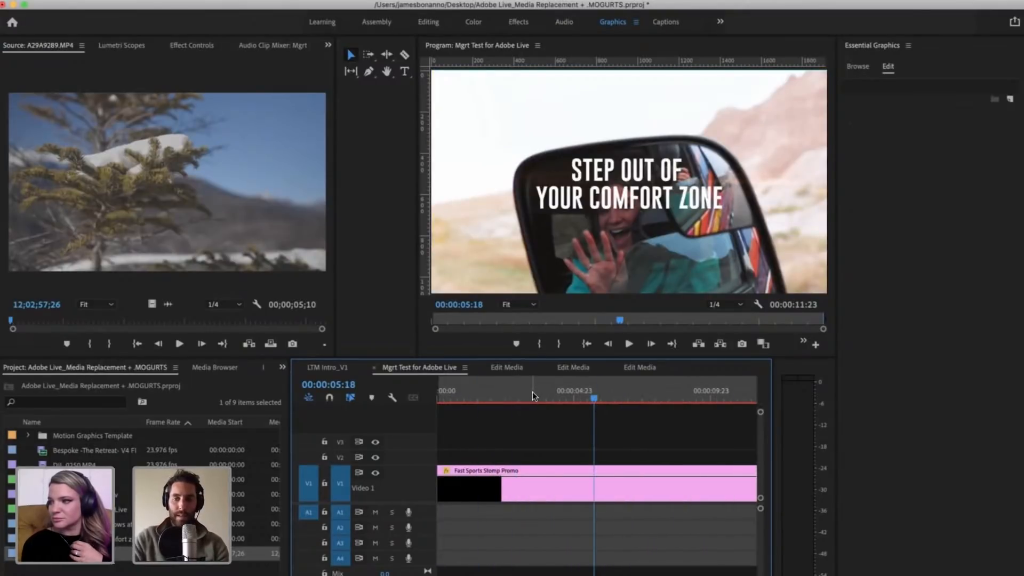
pyautogui.click(532, 391)
pyautogui.press('-')
pyautogui.press('-')
pyautogui.click(576, 436)
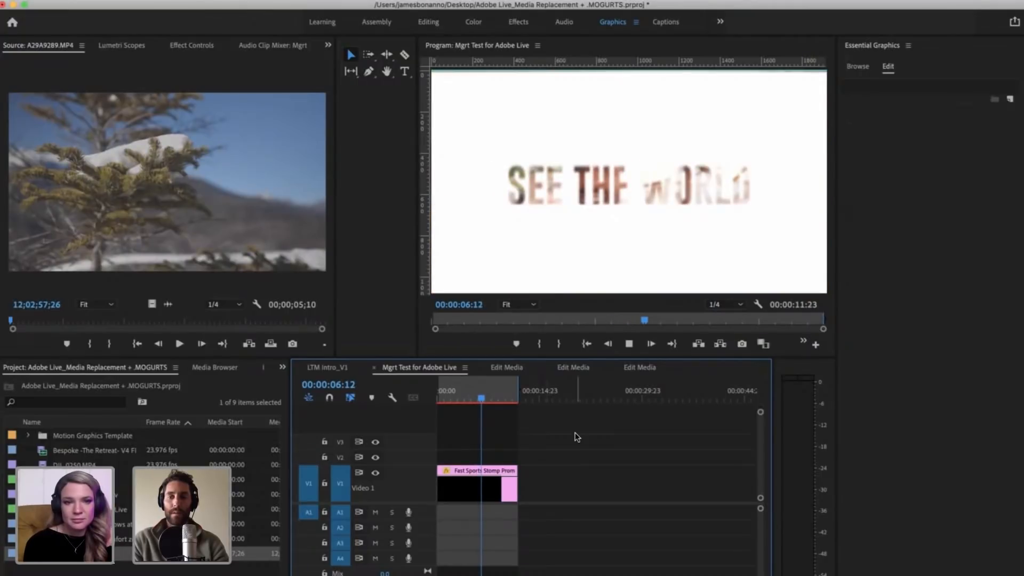
pyautogui.press('space')
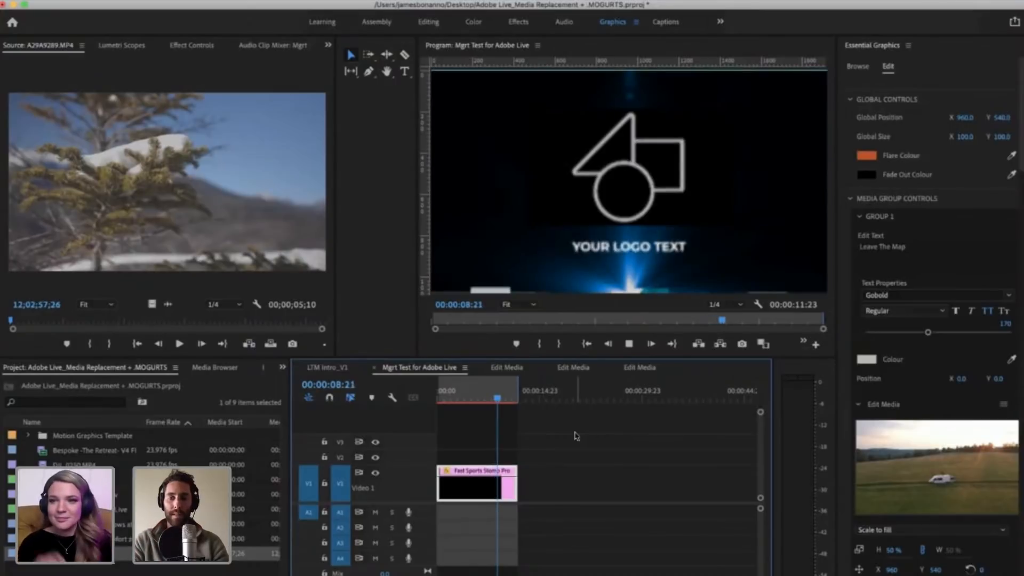
pyautogui.press('space')
# Step: Select the Fast Sports Stomp Promo clip and place the playhead at 00:00:09:07, in the logo section
pyautogui.click(553, 444)
pyautogui.press('=')
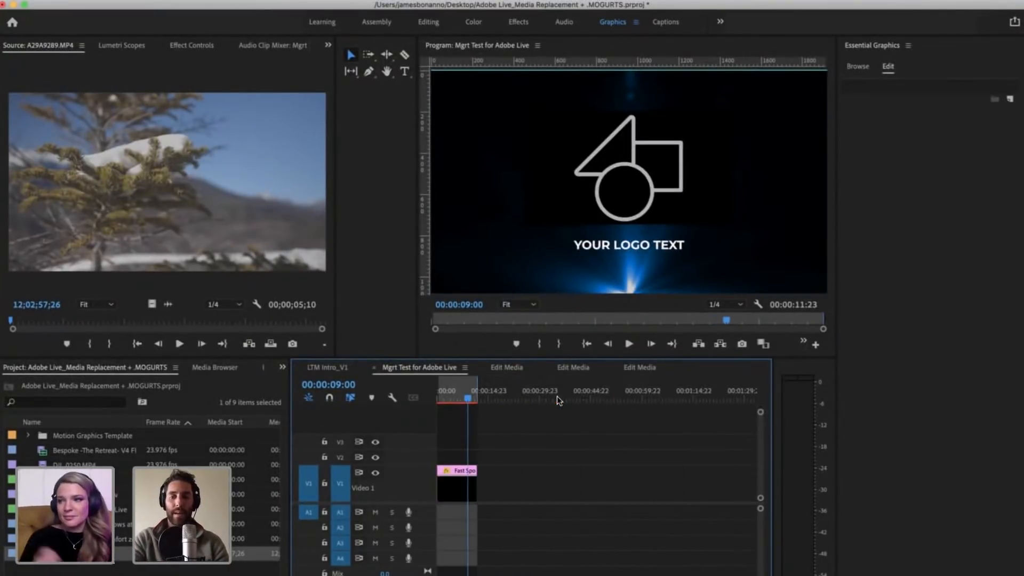
pyautogui.click(533, 482)
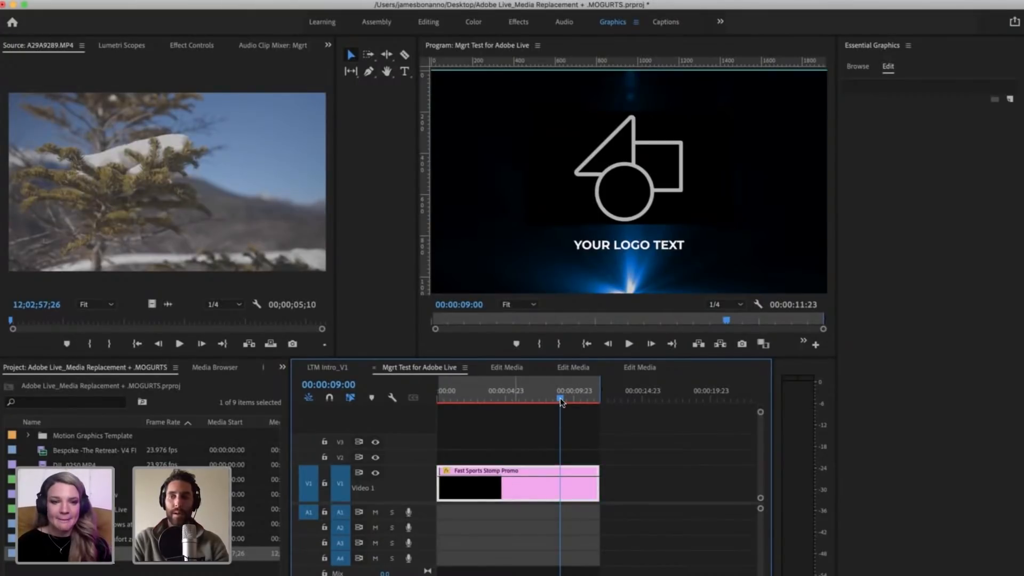
pyautogui.moveTo(560, 397)
pyautogui.mouseDown()
pyautogui.moveTo(545, 399)
pyautogui.moveTo(566, 400)
pyautogui.mouseUp()
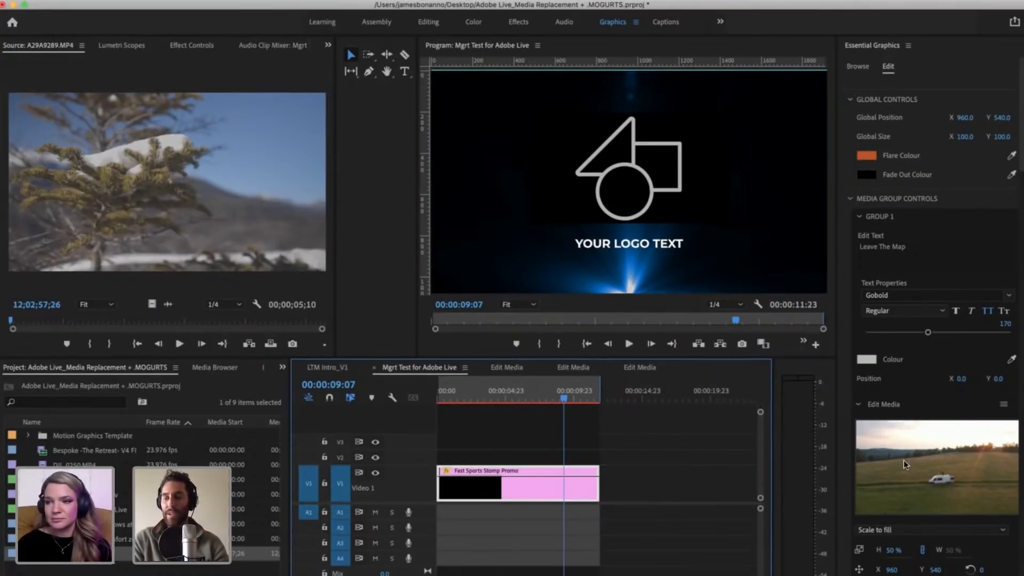
# Step: Open Group 1's replacement media and scrub through the van clip to 00:00:04:12
pyautogui.doubleClick(944, 476)
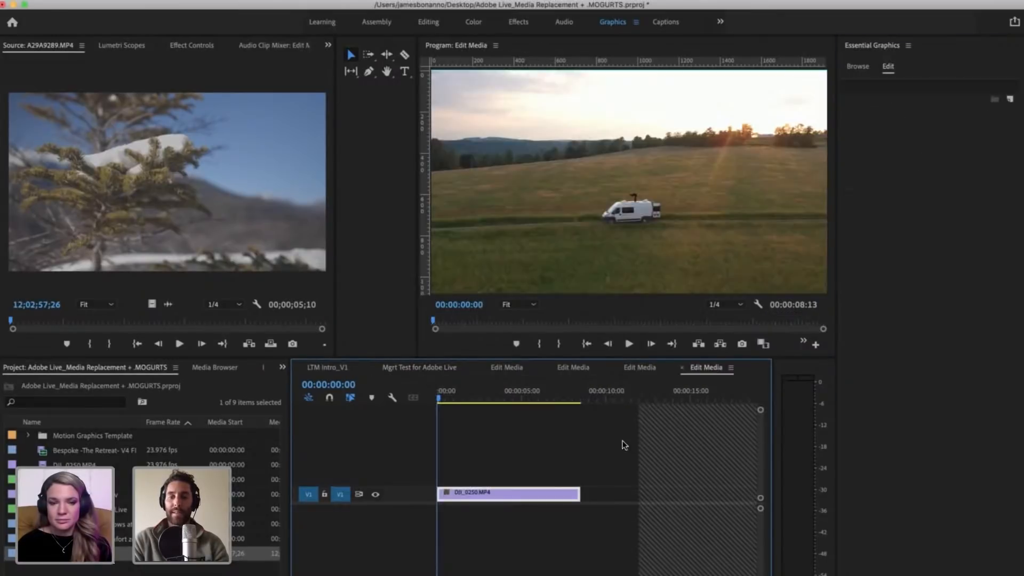
pyautogui.click(555, 397)
pyautogui.moveTo(505, 400)
pyautogui.mouseDown()
pyautogui.moveTo(645, 427)
pyautogui.moveTo(531, 422)
pyautogui.moveTo(611, 425)
pyautogui.moveTo(573, 429)
pyautogui.moveTo(512, 416)
pyautogui.mouseUp()
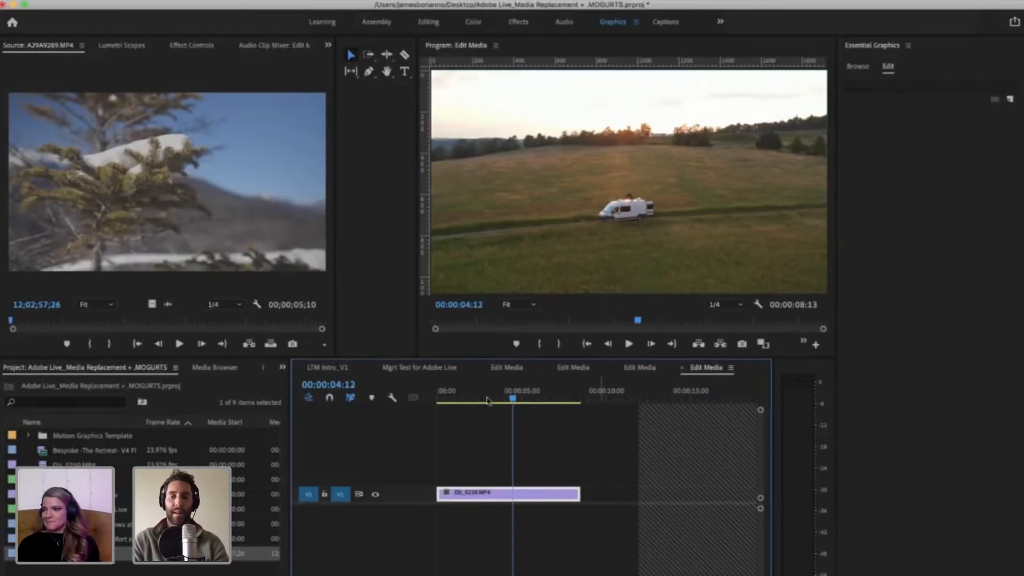
# Step: Return to the Mgrt Test for Adobe Live sequence, select the template clip and expand Logo in its Logo Group Controls
pyautogui.click(426, 367)
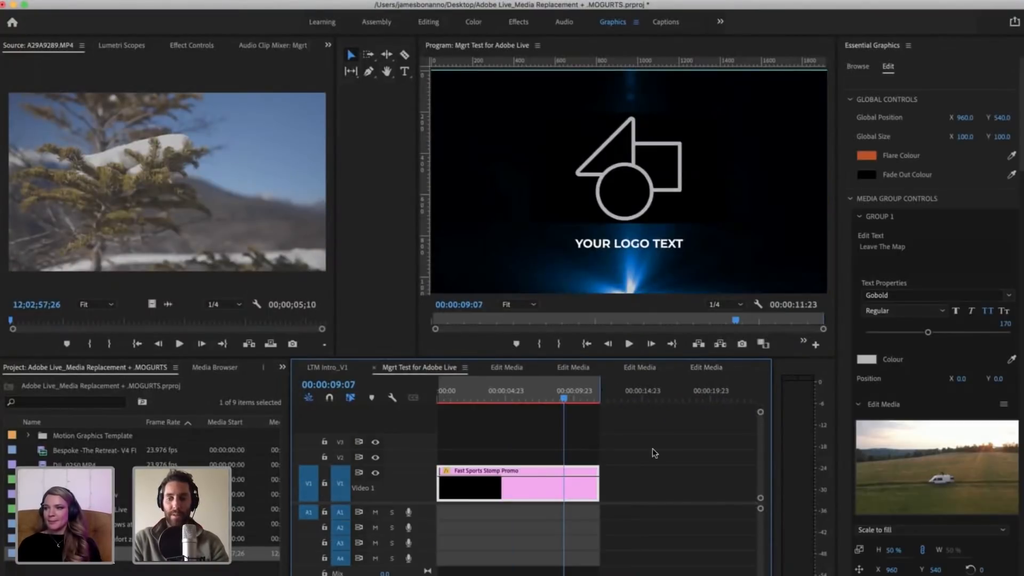
pyautogui.click(660, 449)
pyautogui.click(581, 488)
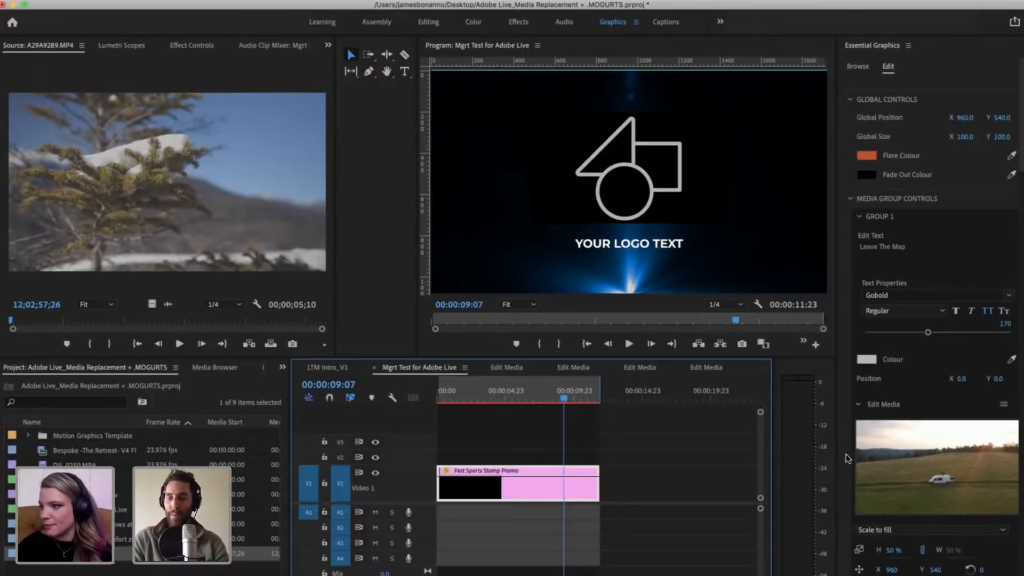
pyautogui.scroll(-10, 845, 453)
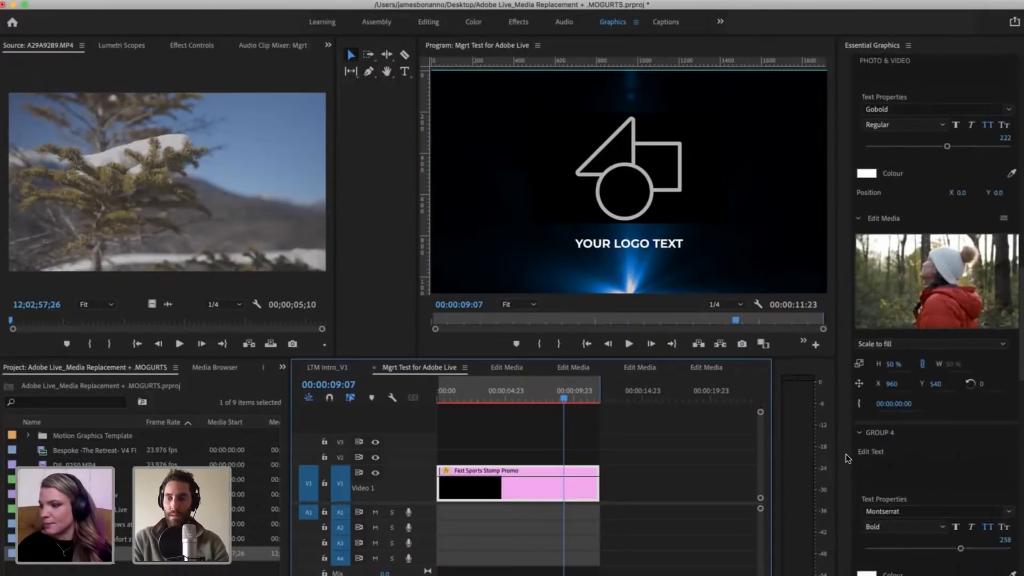
pyautogui.scroll(-10, 846, 453)
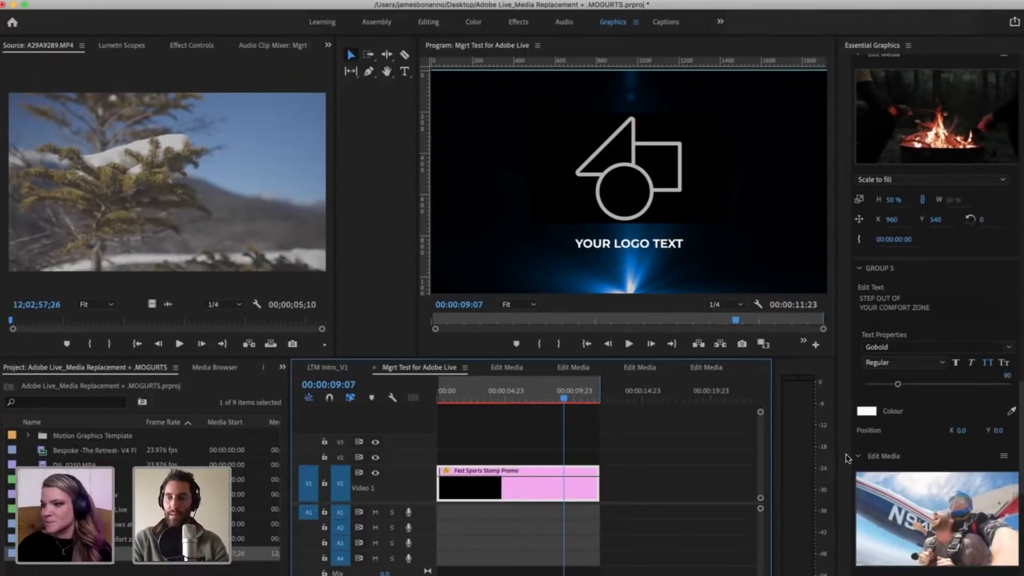
pyautogui.scroll(-5, 845, 454)
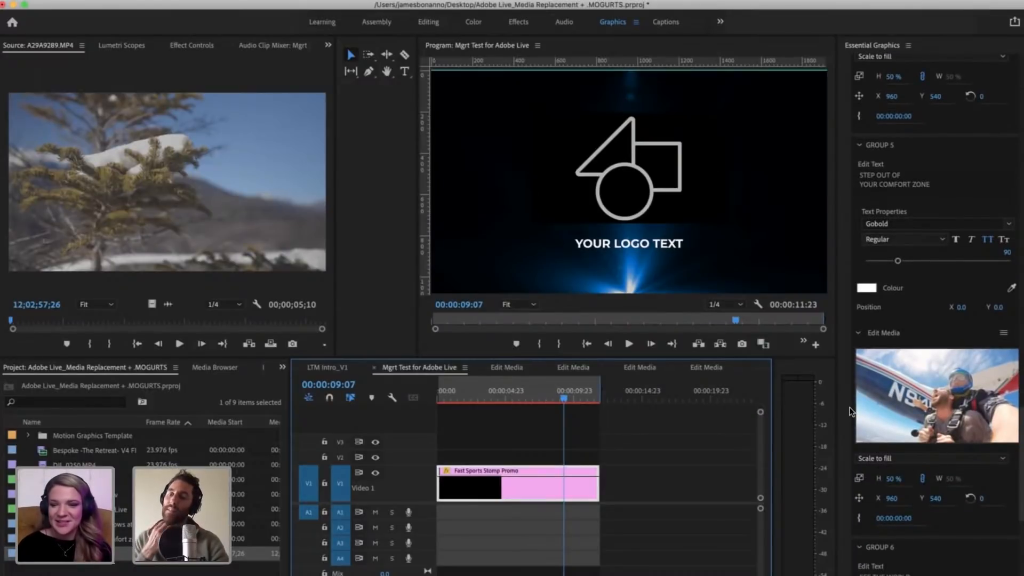
pyautogui.scroll(-5, 850, 409)
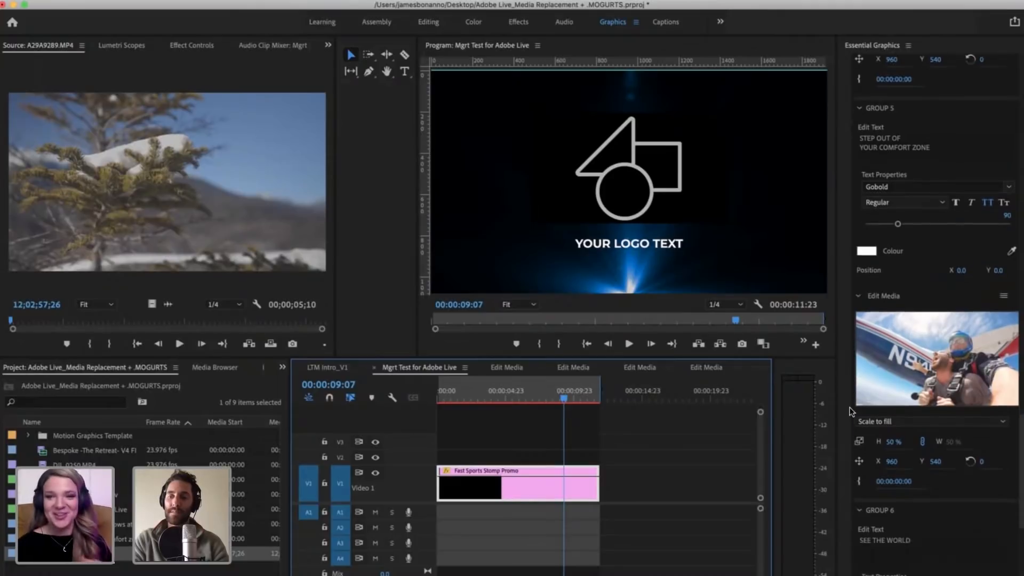
pyautogui.scroll(-5, 846, 411)
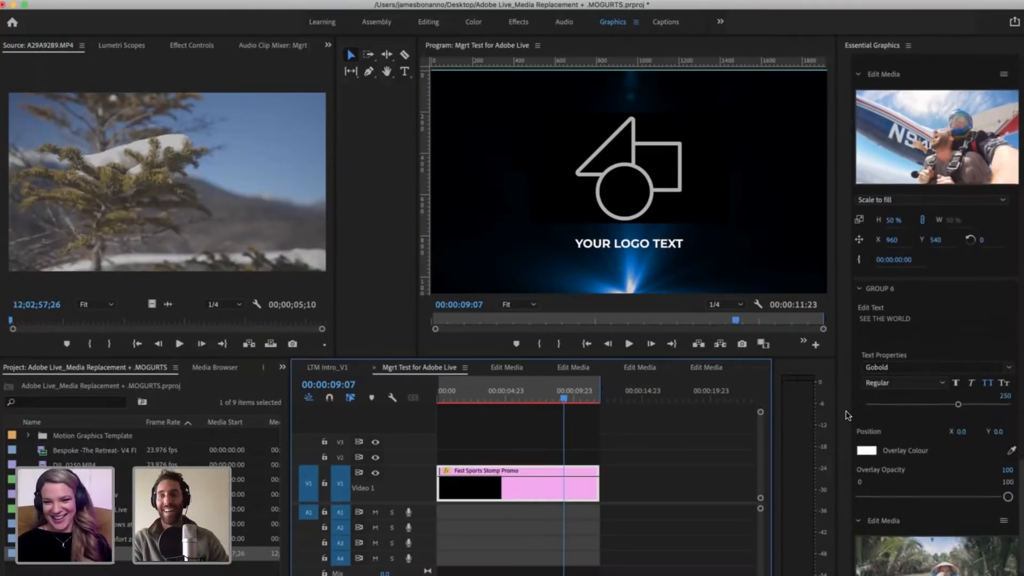
pyautogui.scroll(-2, 845, 411)
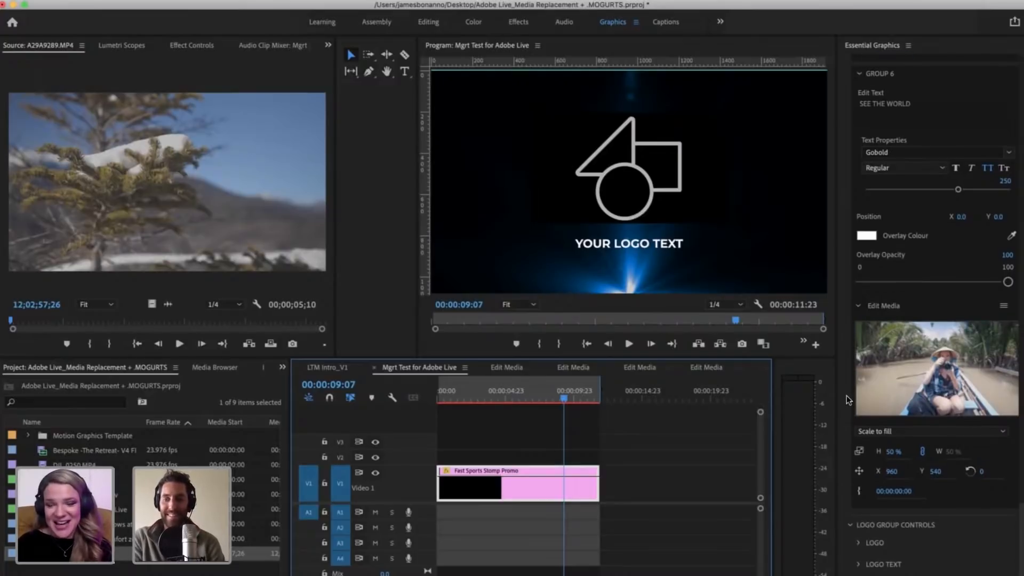
pyautogui.scroll(1, 842, 396)
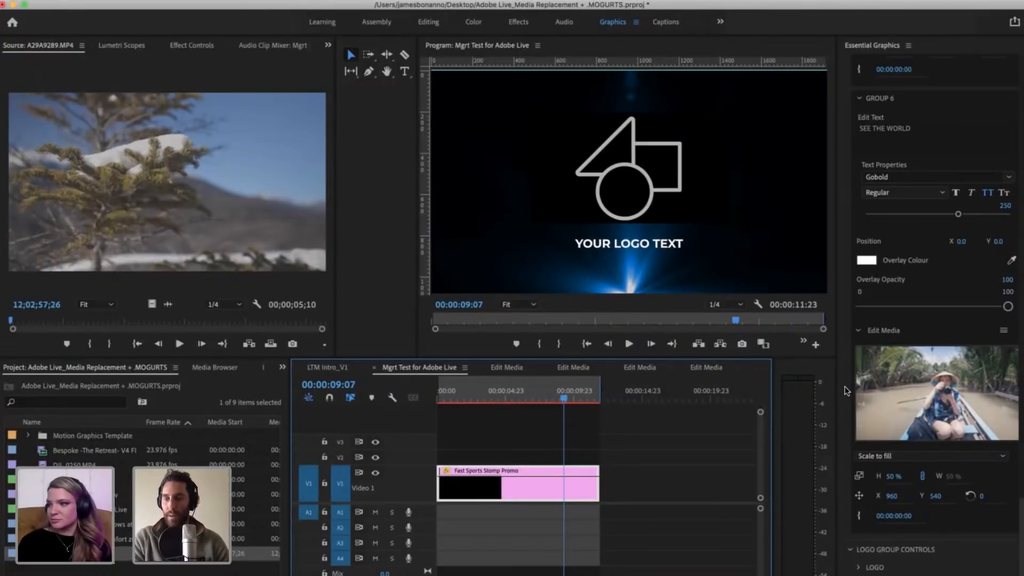
pyautogui.scroll(-1, 847, 392)
pyautogui.click(858, 542)
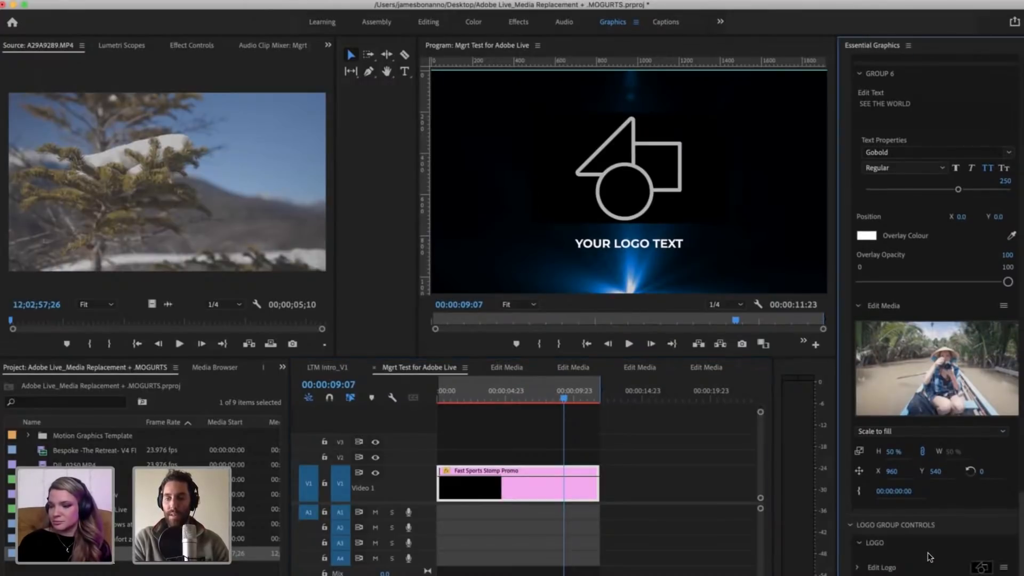
pyautogui.scroll(-2, 931, 557)
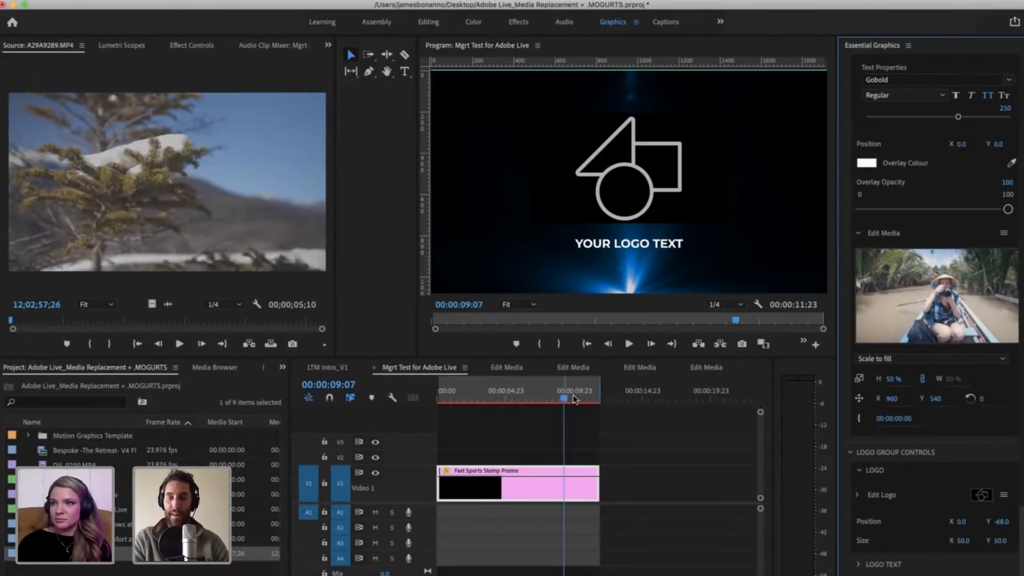
# Step: Place the playhead at 00:00:09:13 and expand the Edit Logo media settings of the template
pyautogui.click(570, 396)
pyautogui.moveTo(570, 396); pyautogui.dragTo(569, 396)
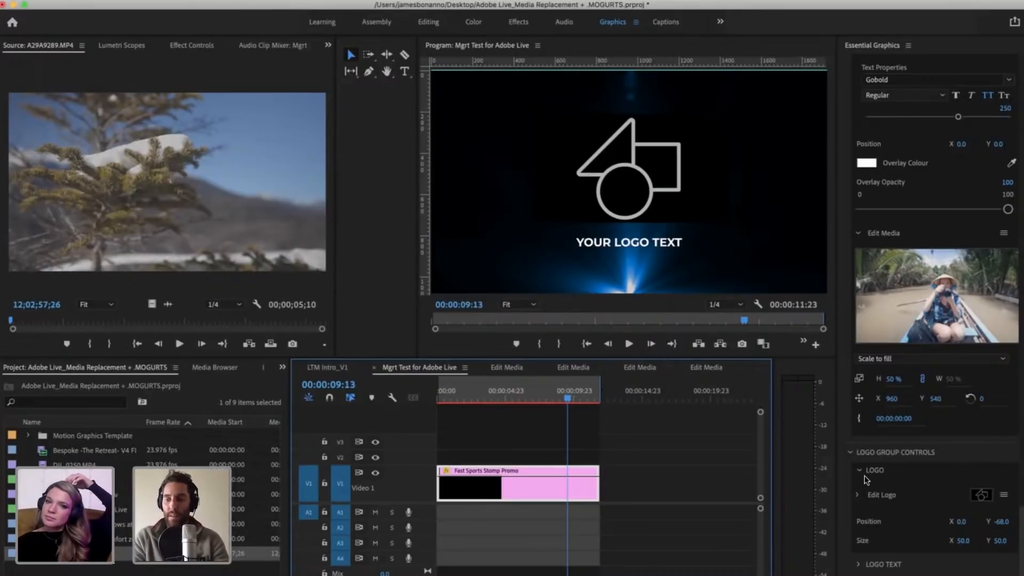
pyautogui.click(858, 495)
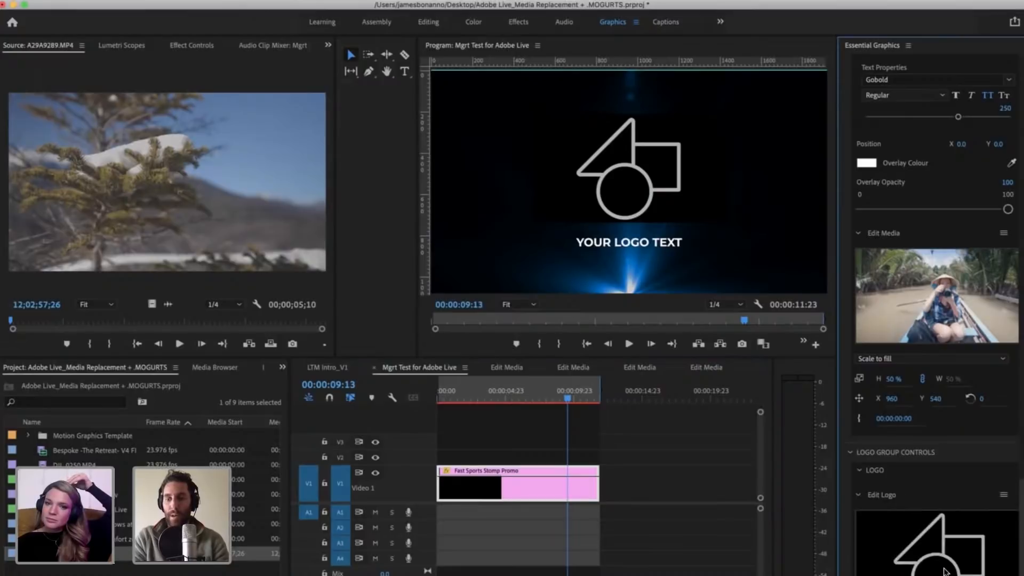
# Step: Expand the Logo Text controls of the template and delete the "Your Logo Text" wording
pyautogui.scroll(-2, 928, 473)
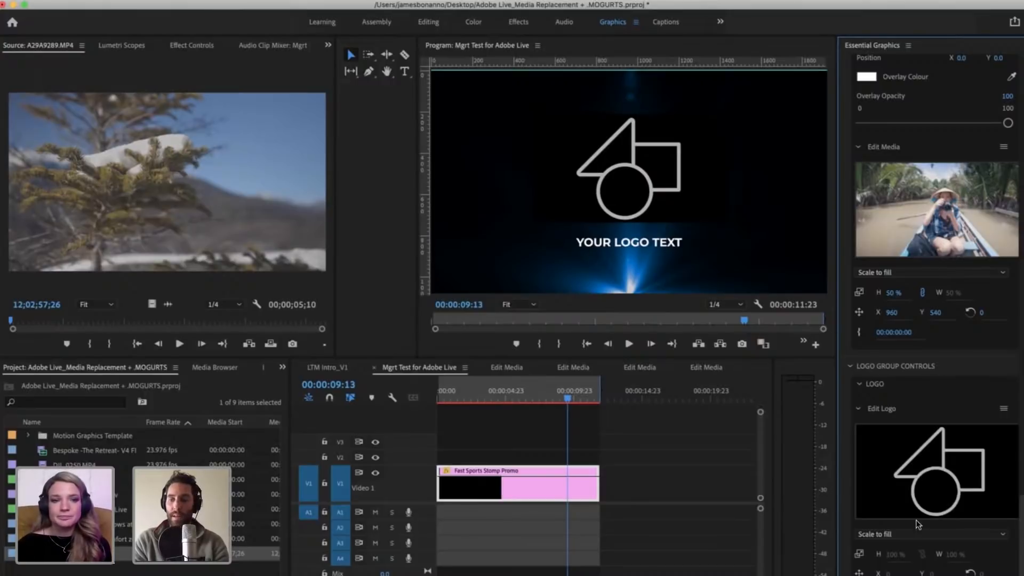
pyautogui.scroll(-3, 895, 516)
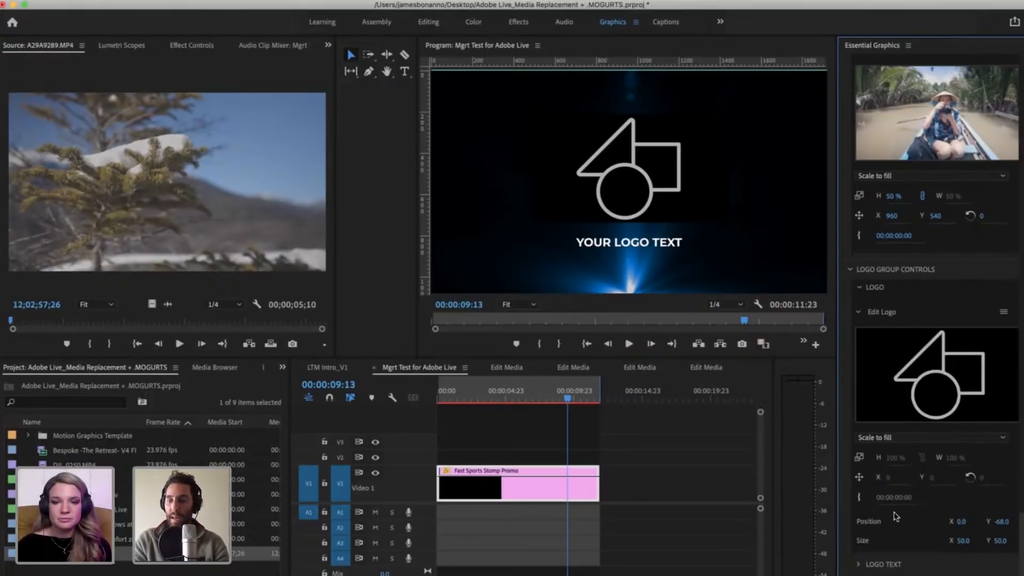
pyautogui.click(857, 566)
pyautogui.scroll(-3, 874, 480)
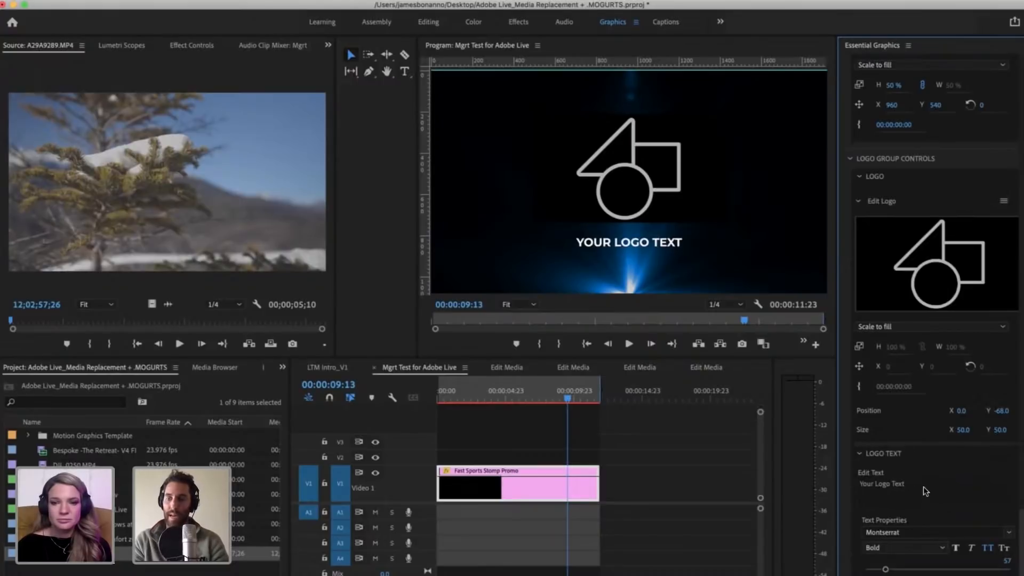
pyautogui.click(939, 484)
pyautogui.press('BackSpace')
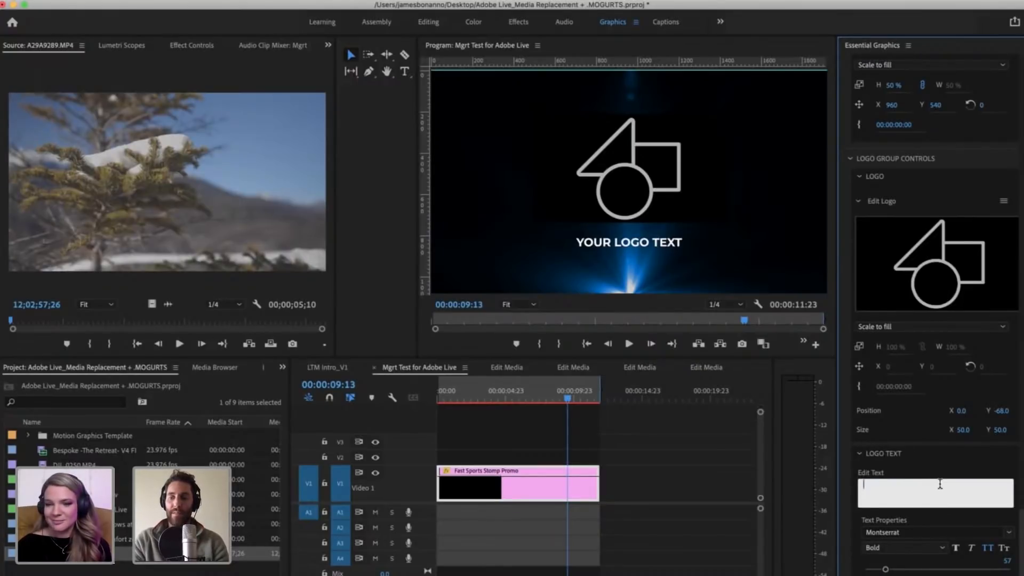
pyautogui.click(913, 474)
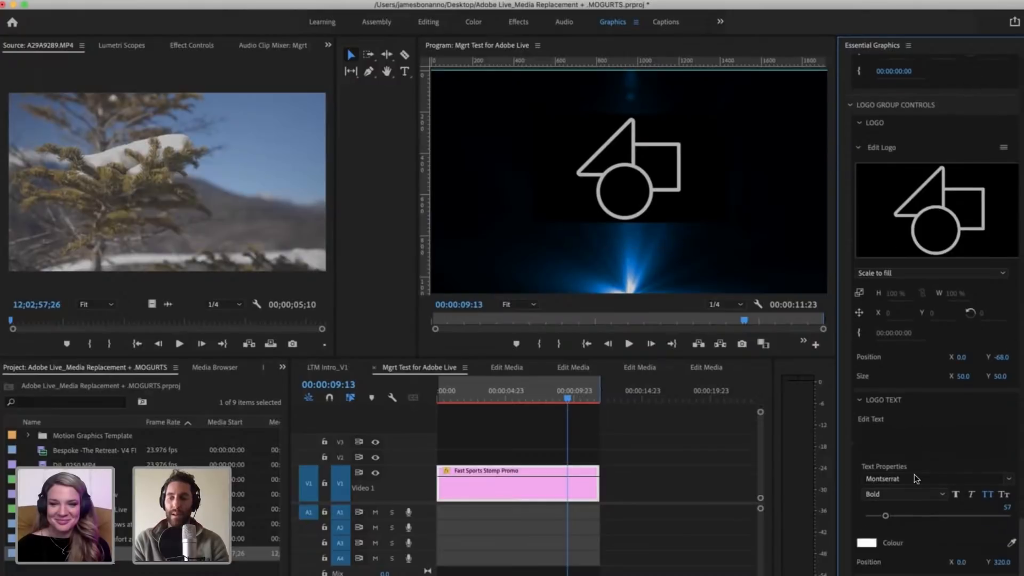
pyautogui.scroll(-2, 914, 474)
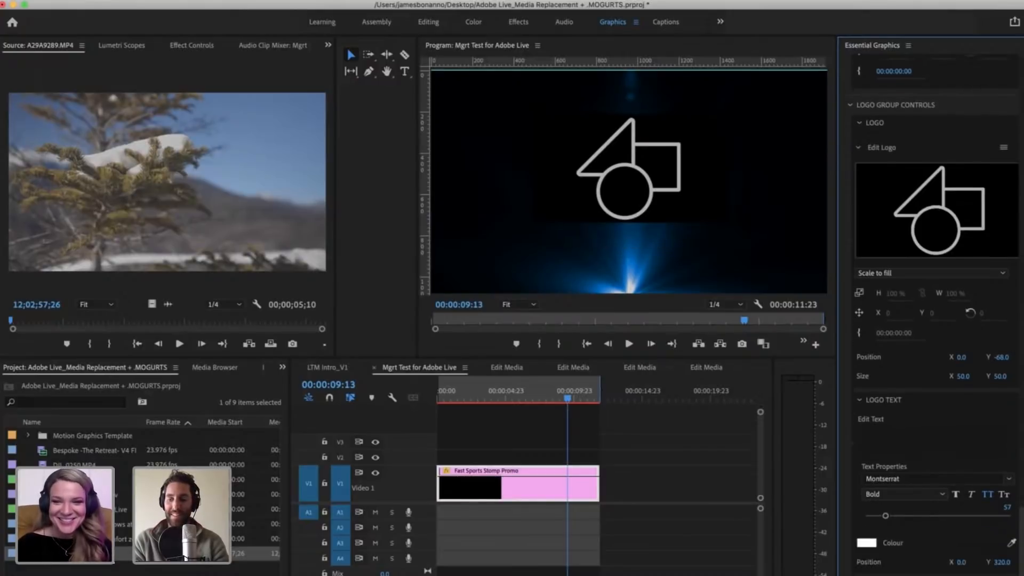
pyautogui.scroll(-3, 861, 512)
# Step: Open LTM TITLE CARD.mov from the project as the source clip, play it and return to 00:00:00:00
pyautogui.scroll(5, 895, 421)
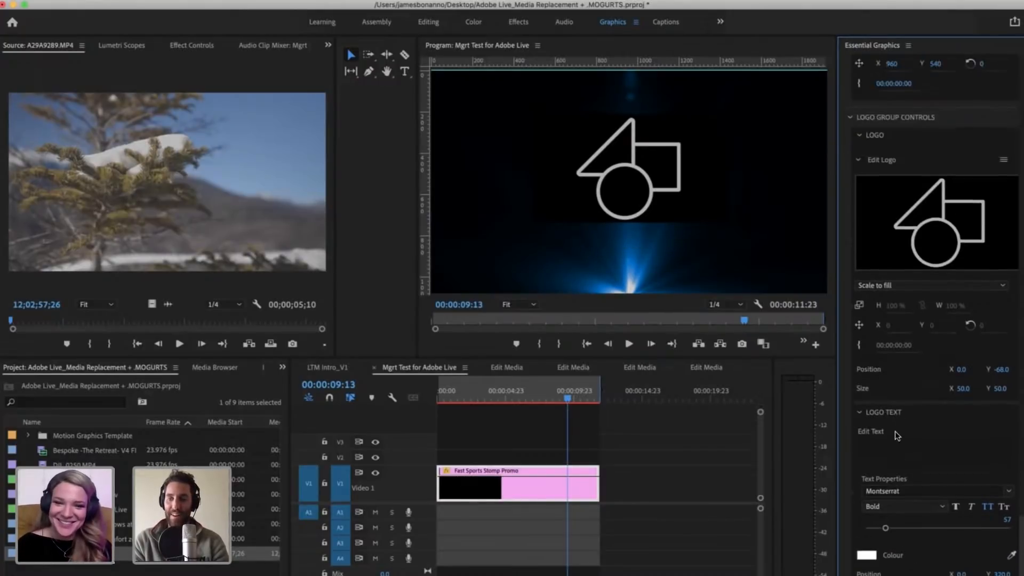
pyautogui.scroll(2, 920, 447)
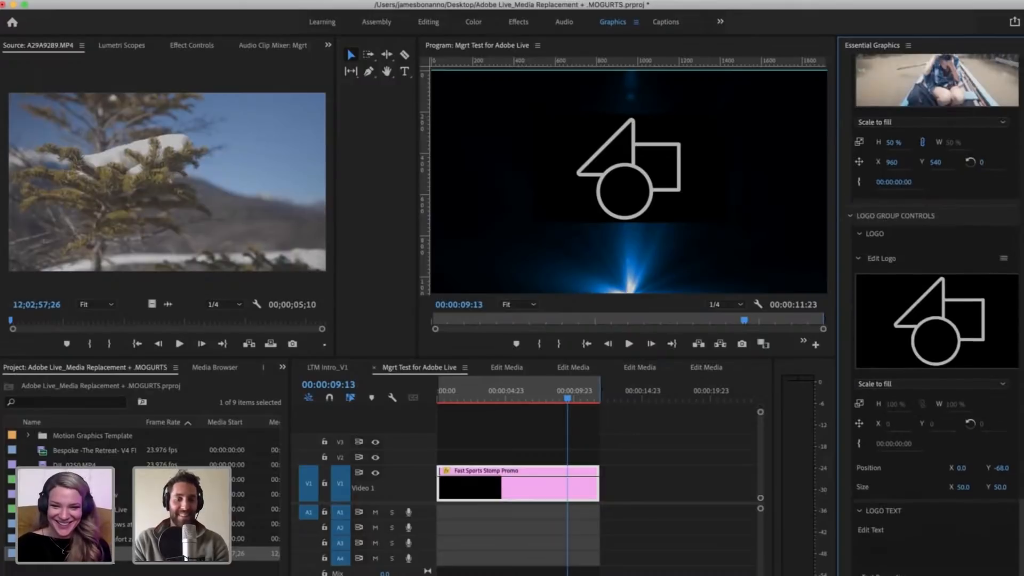
pyautogui.click(56, 572)
pyautogui.click(1007, 379)
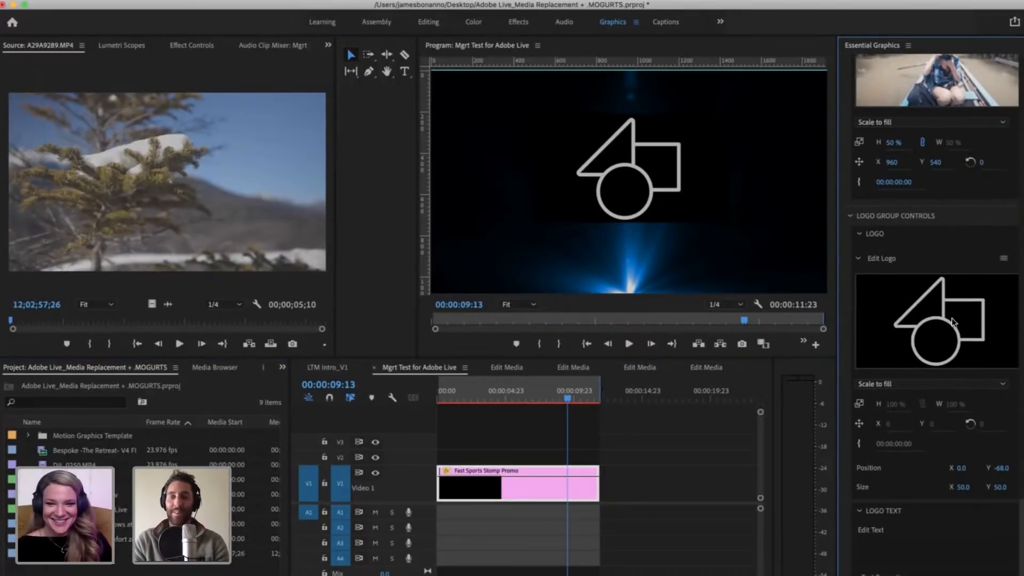
pyautogui.click(72, 479)
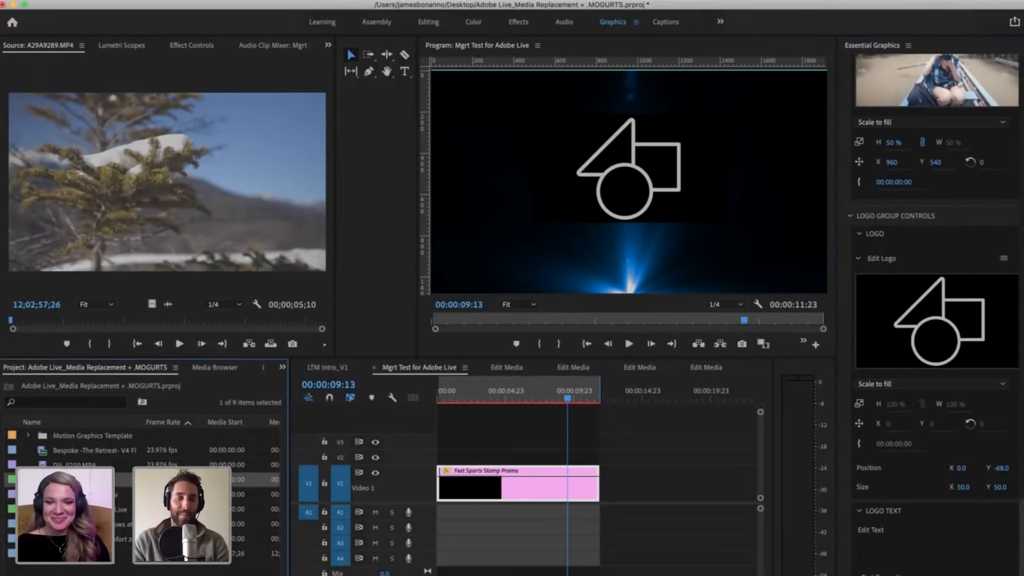
pyautogui.click(72, 494)
pyautogui.doubleClick(72, 494)
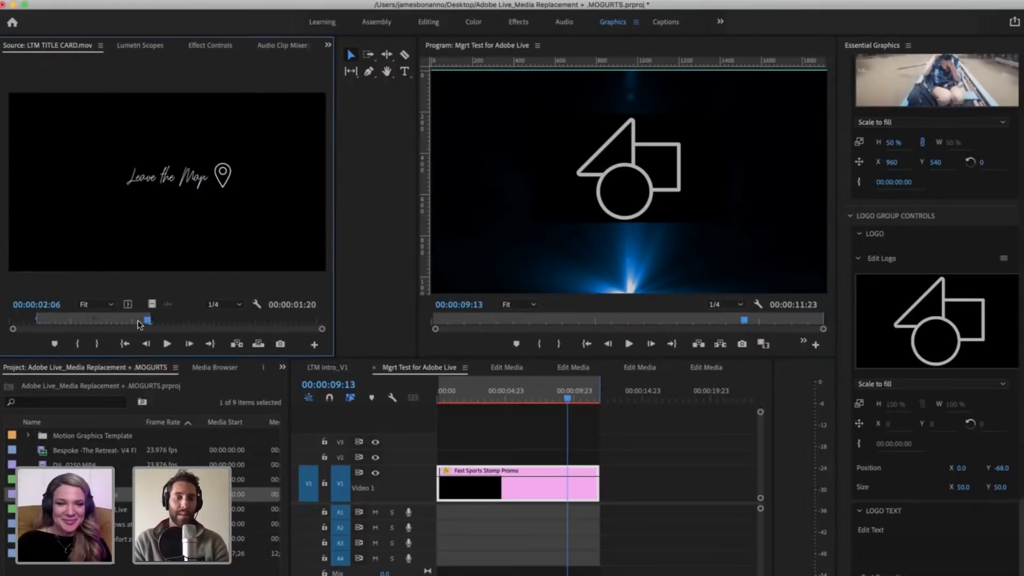
pyautogui.moveTo(145, 318); pyautogui.dragTo(11, 310)
pyautogui.press('space')
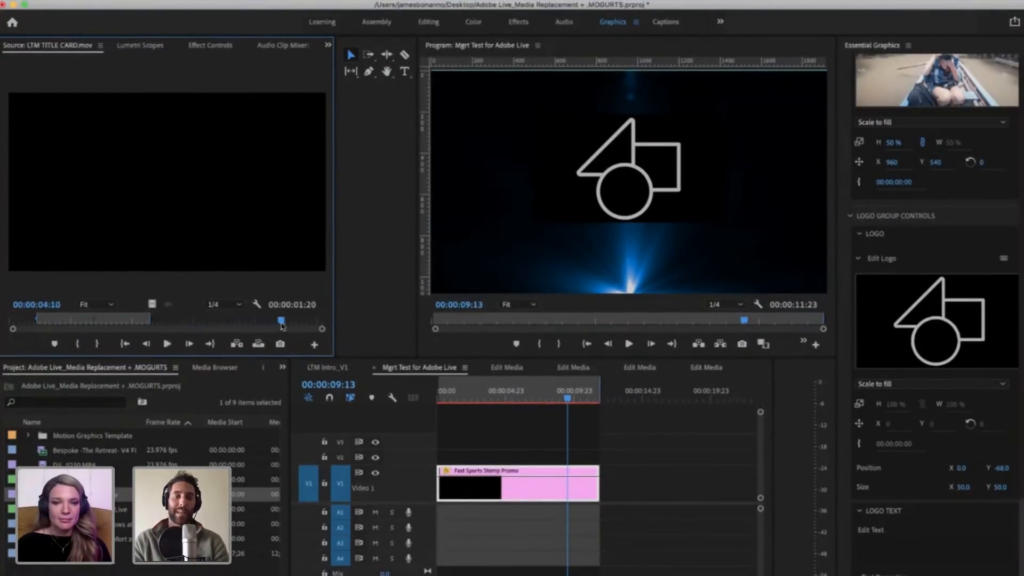
pyautogui.moveTo(166, 320); pyautogui.dragTo(12, 318)
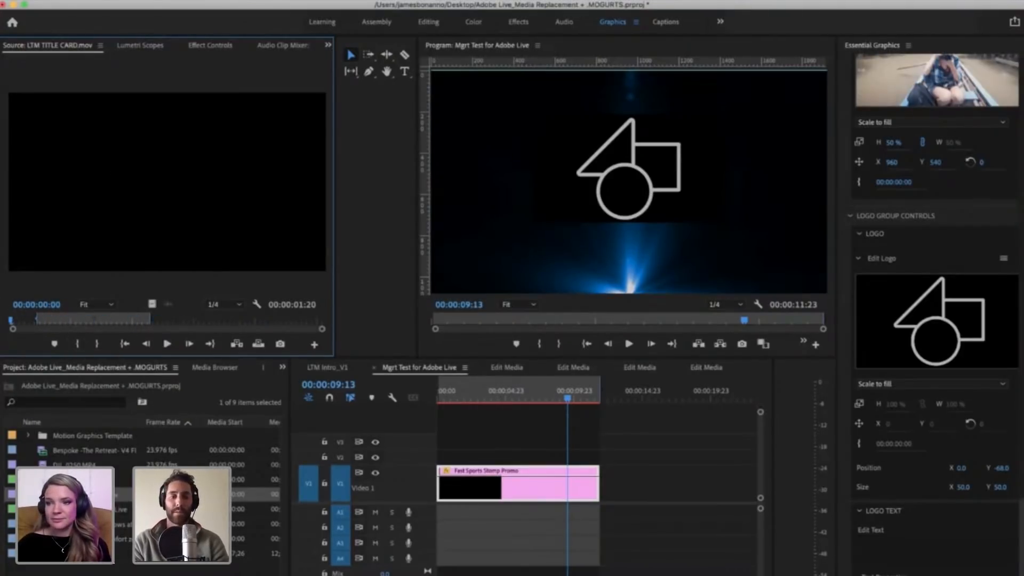
# Step: Mark the title card's In point at 00:00:00:00 and Out point at 00:00:05:02, and replace the Edit Logo media with it
pyautogui.press('i')
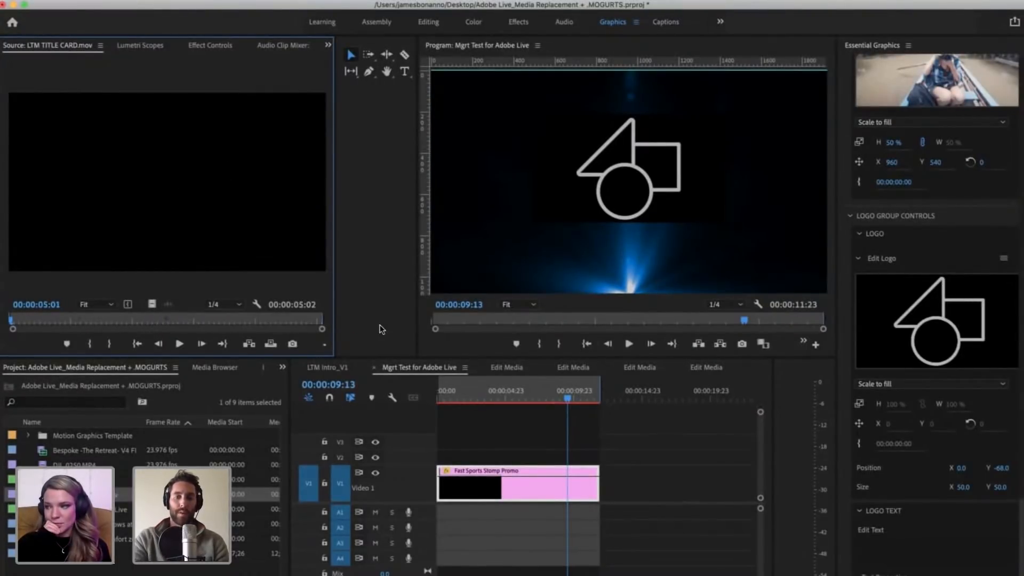
pyautogui.press('o')
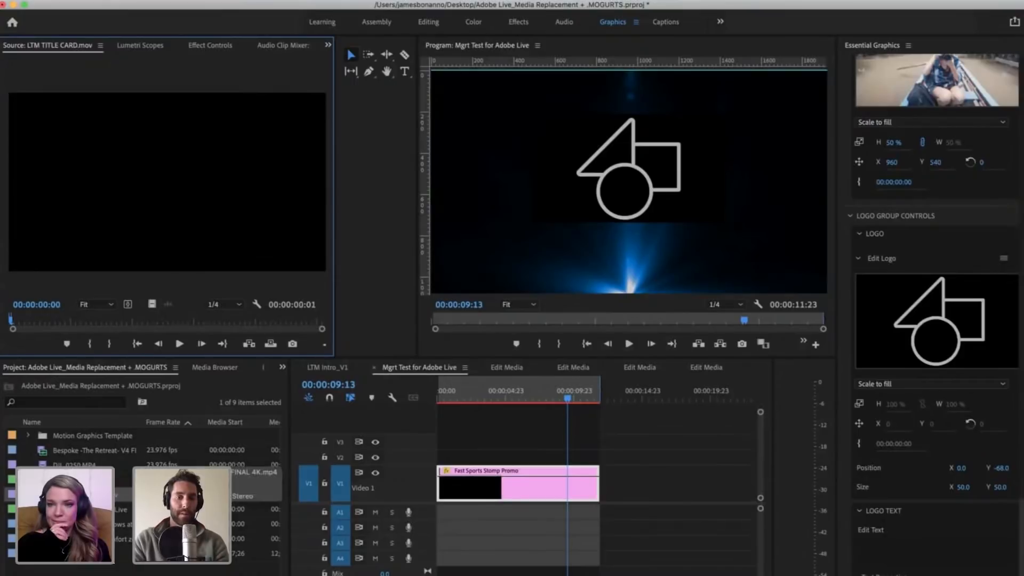
pyautogui.moveTo(283, 322); pyautogui.dragTo(334, 334)
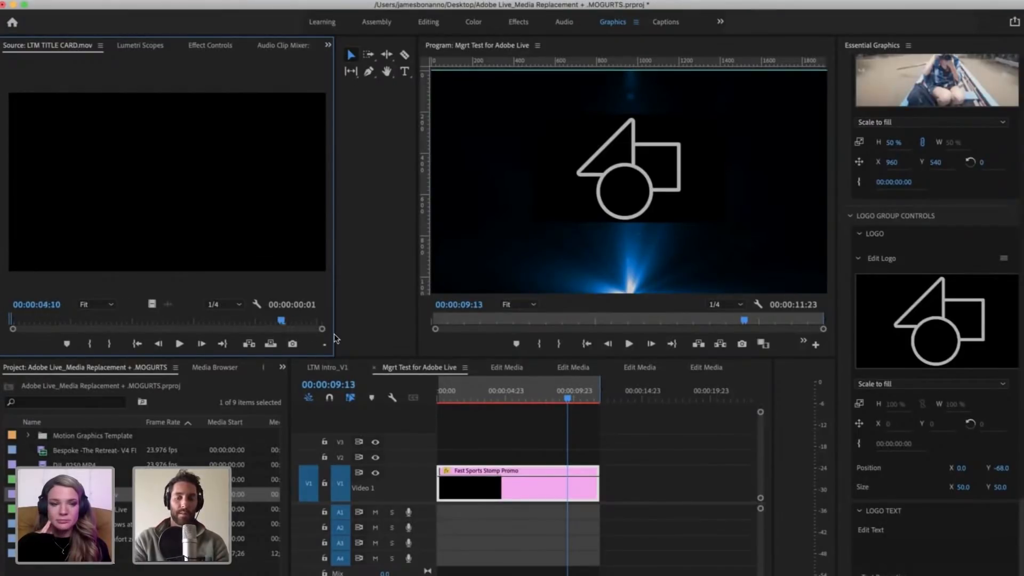
pyautogui.press('o')
pyautogui.moveTo(80, 494); pyautogui.dragTo(927, 352)
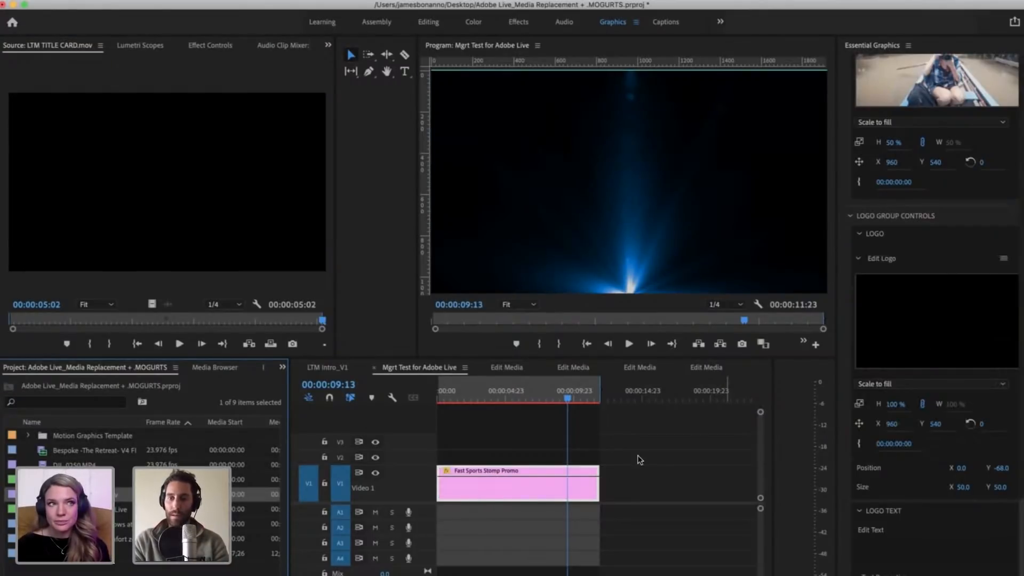
# Step: Play the sequence from 00:00:06:05 to check the logo section, and park the playhead at 00:00:09:09
pyautogui.click(572, 399)
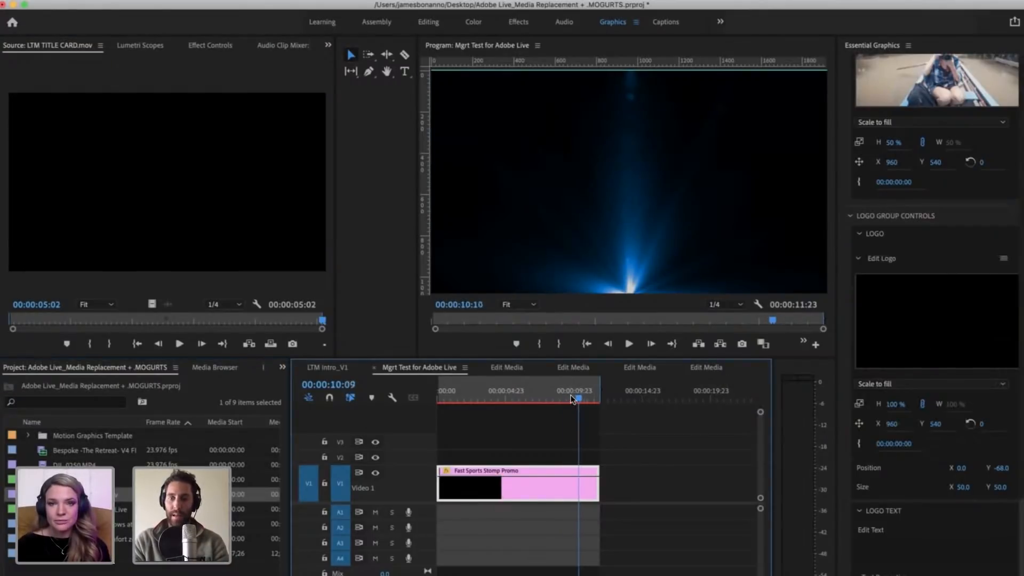
pyautogui.moveTo(572, 399); pyautogui.dragTo(524, 382)
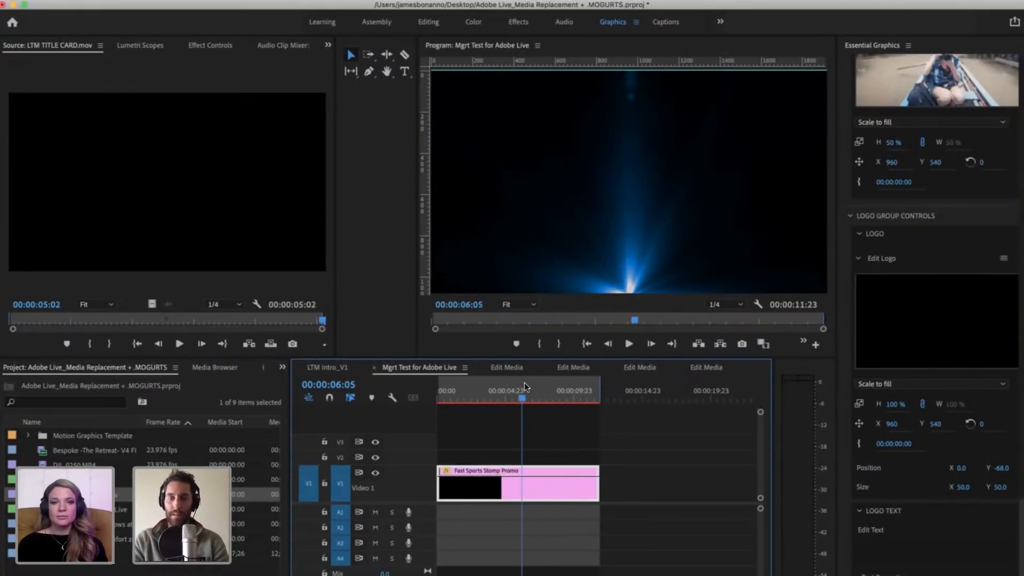
pyautogui.press('space')
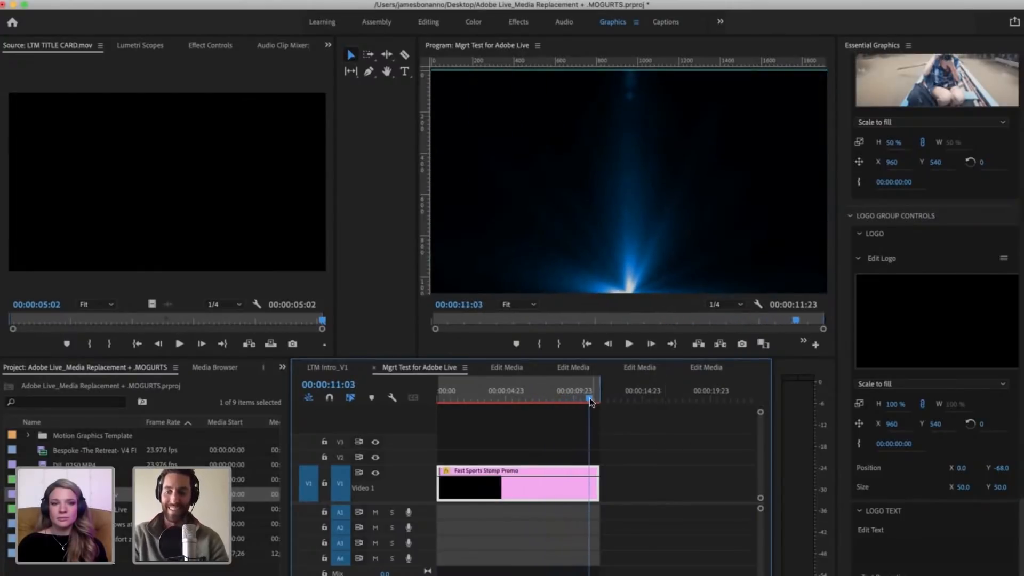
pyautogui.moveTo(590, 399); pyautogui.dragTo(565, 395)
# Step: Set the title card's Out point to 00:00:02:22 and replace the Edit Logo media with the shortened clip
pyautogui.moveTo(130, 320); pyautogui.dragTo(190, 315)
pyautogui.press('o')
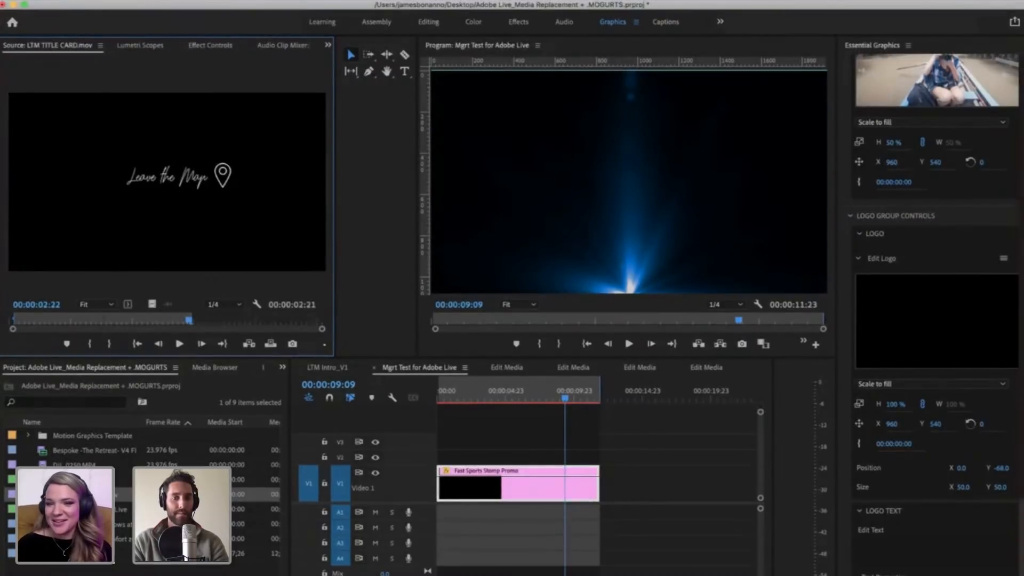
pyautogui.moveTo(80, 494); pyautogui.dragTo(933, 338)
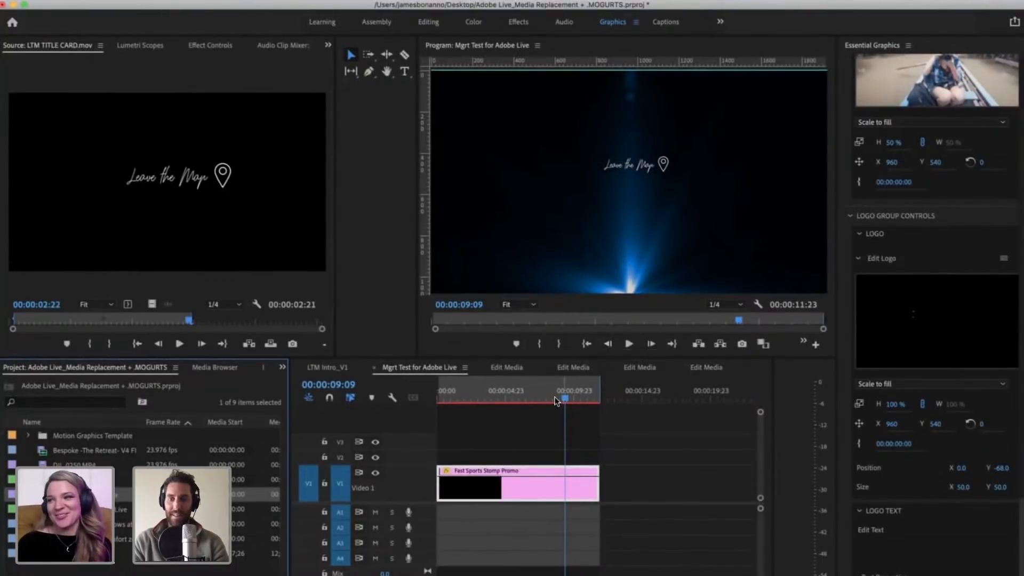
# Step: At 00:00:08:20, set the logo's Size to X 142.0, Y 142.0 and its Position to X -94.0, Y 36.0
pyautogui.moveTo(564, 402)
pyautogui.mouseDown()
pyautogui.moveTo(532, 389)
pyautogui.moveTo(551, 394)
pyautogui.mouseUp()
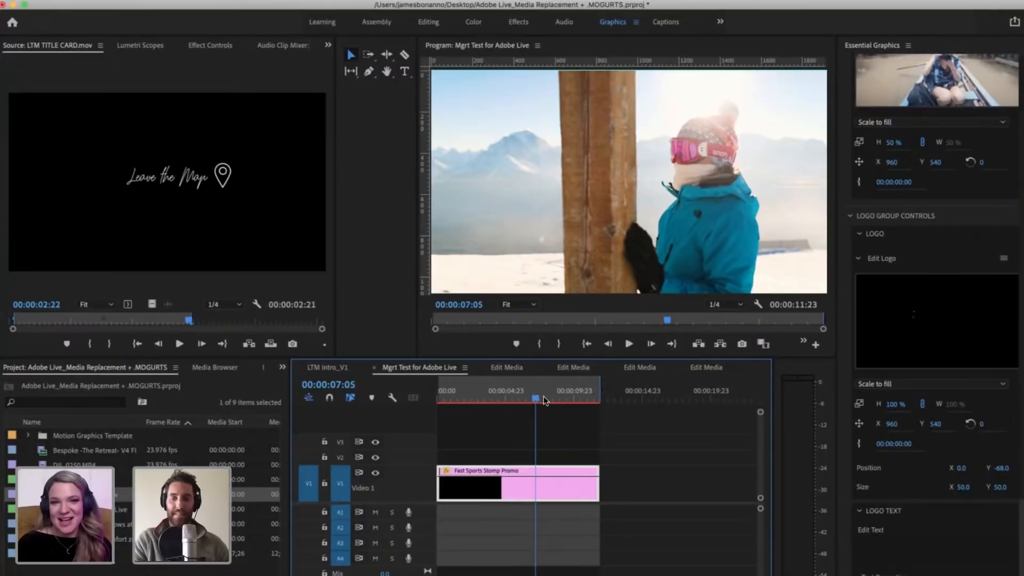
pyautogui.moveTo(543, 396); pyautogui.dragTo(548, 395)
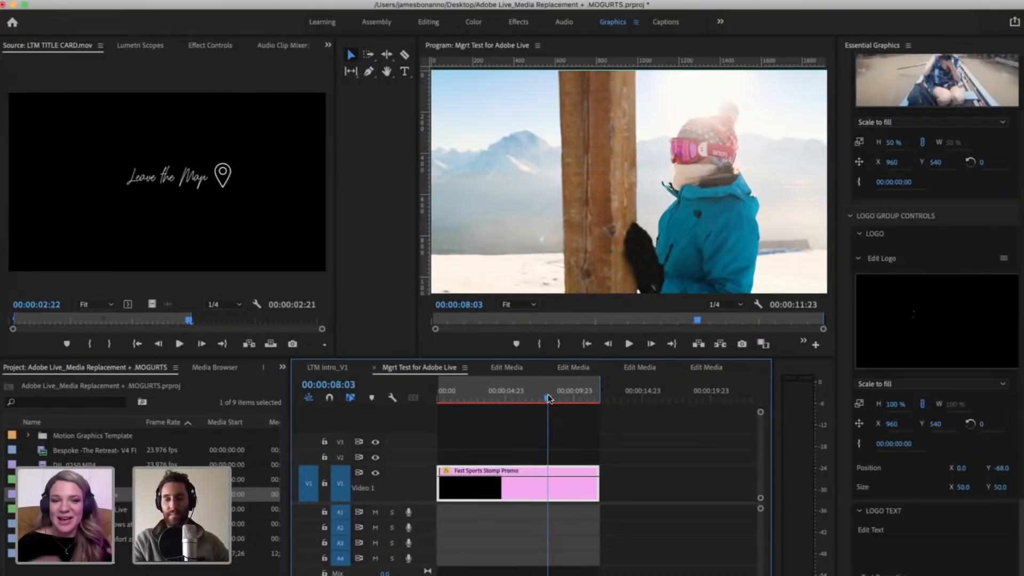
pyautogui.moveTo(548, 395); pyautogui.dragTo(556, 395)
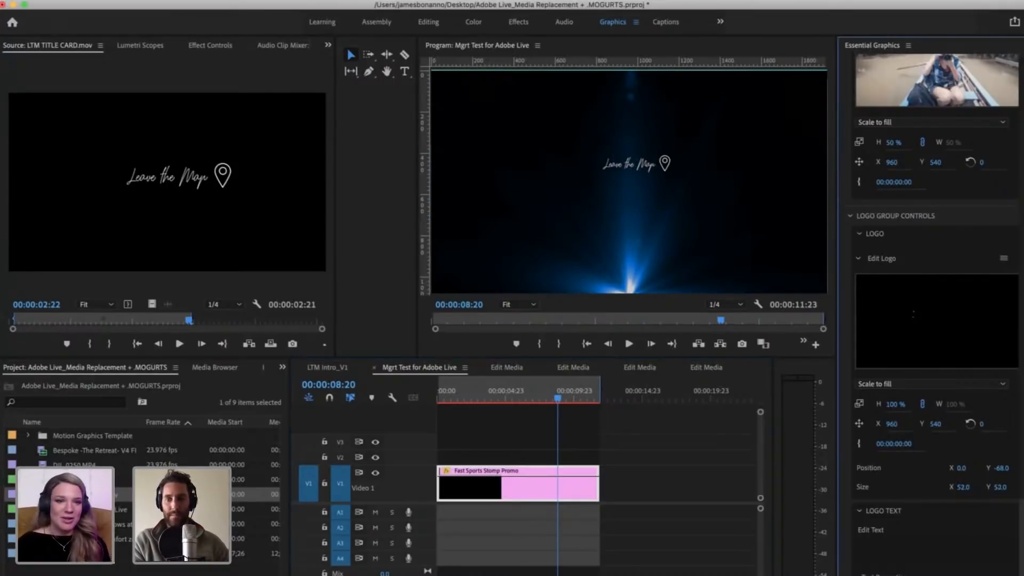
pyautogui.moveTo(963, 487)
pyautogui.mouseDown()
pyautogui.moveTo(1006, 488)
pyautogui.moveTo(968, 467)
pyautogui.moveTo(1011, 467)
pyautogui.moveTo(962, 505)
pyautogui.mouseUp()
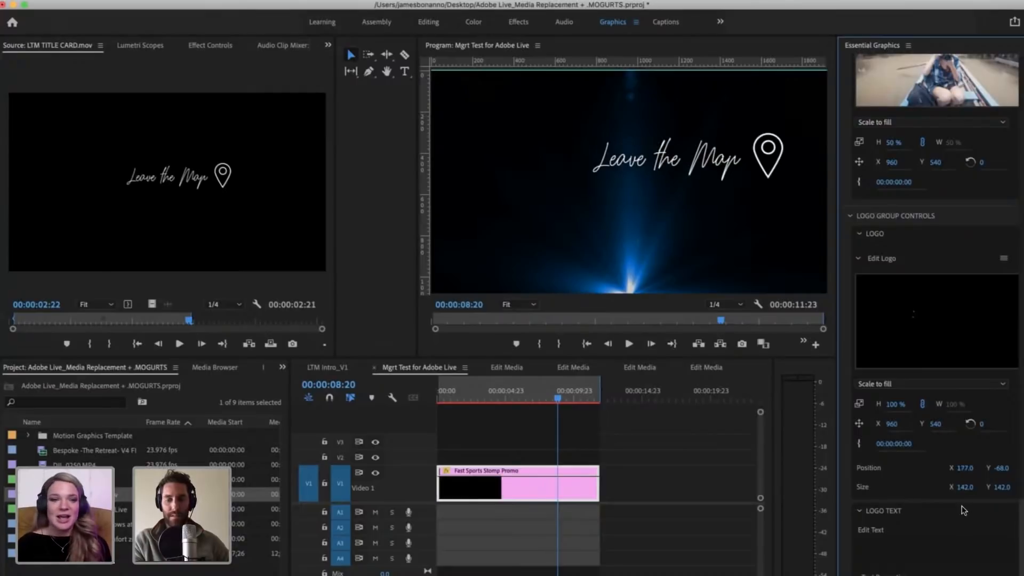
pyautogui.press('super+z')
pyautogui.moveTo(1000, 470); pyautogui.dragTo(915, 470)
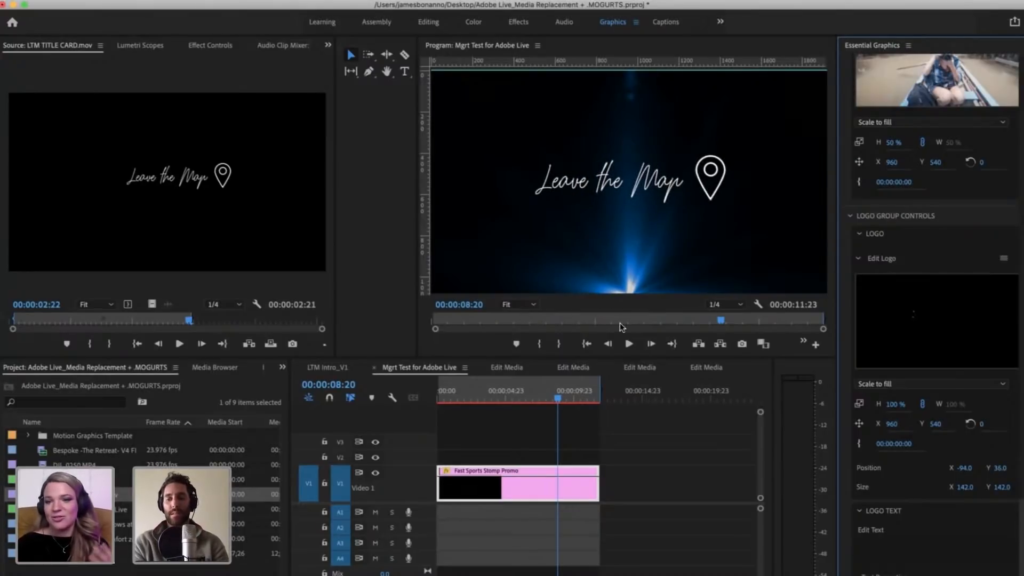
pyautogui.scroll(-4, 946, 525)
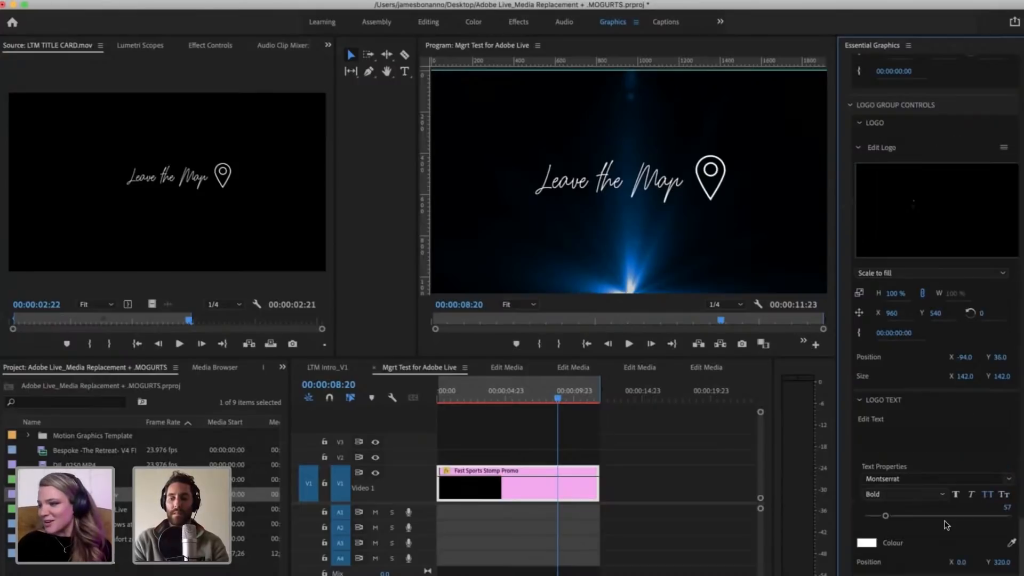
pyautogui.scroll(-3, 874, 533)
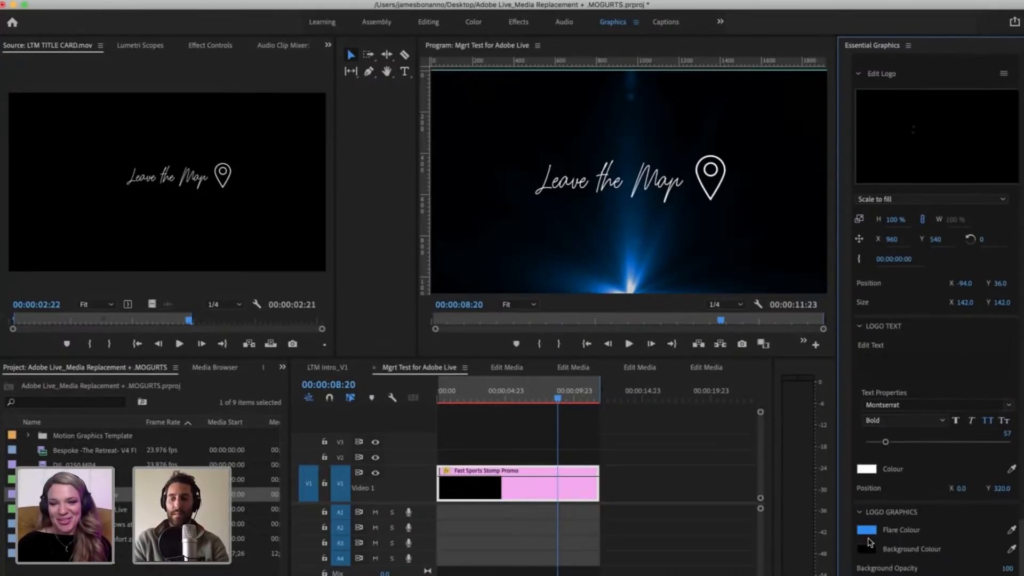
pyautogui.click(867, 530)
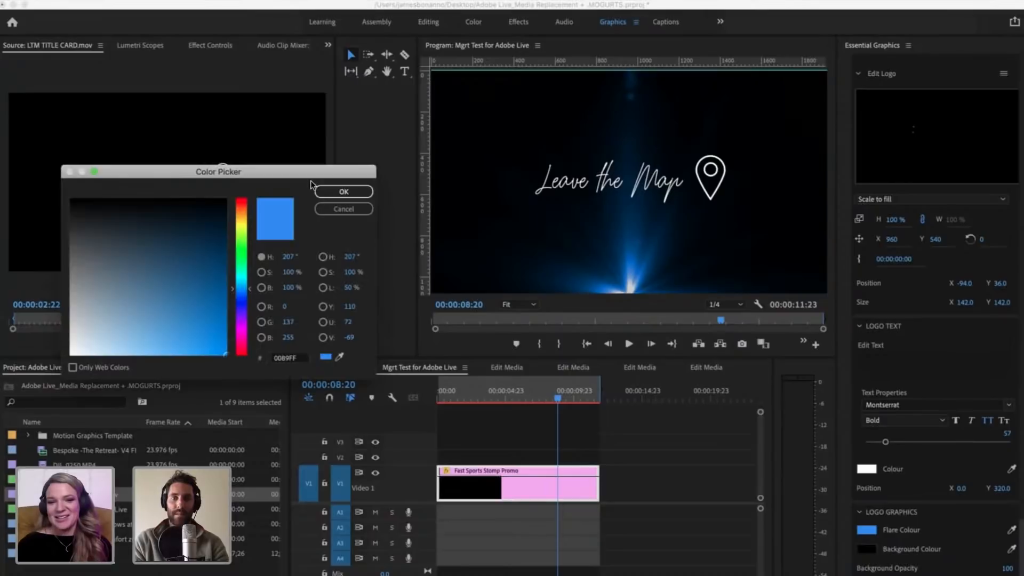
pyautogui.moveTo(313, 173); pyautogui.dragTo(280, 67)
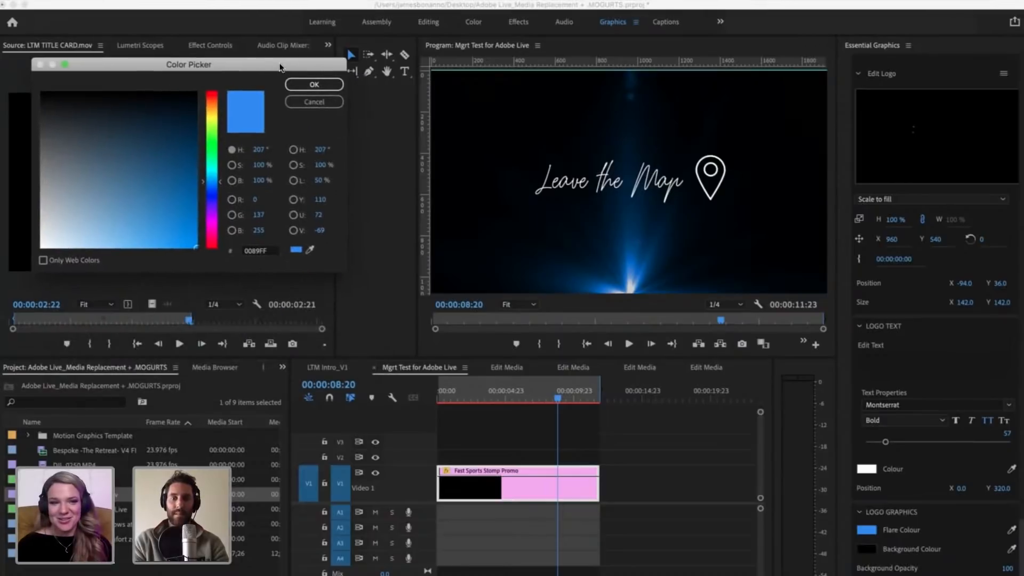
pyautogui.click(306, 102)
# Step: Open the Creative Cloud Libraries and browse the assets of the current library
pyautogui.click(282, 368)
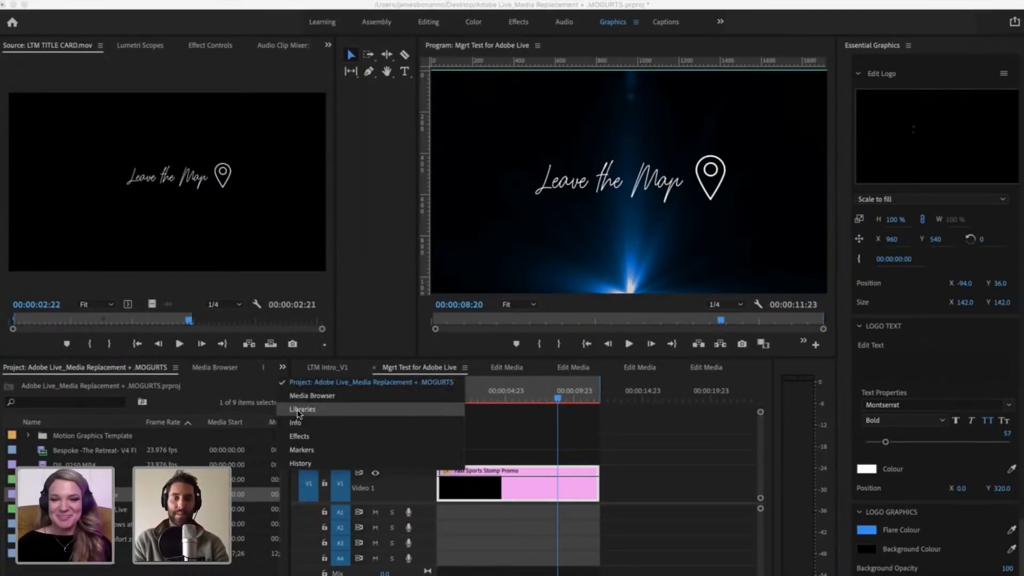
pyautogui.click(299, 408)
pyautogui.scroll(-3, 141, 506)
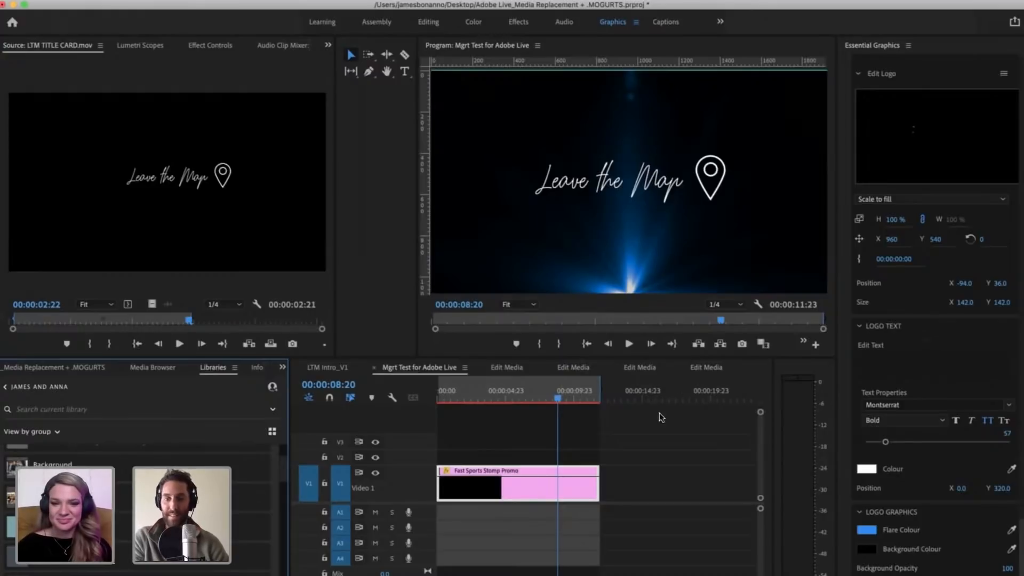
# Step: Play the template sequence from 00:00:02:18 through to the logo section
pyautogui.moveTo(558, 401); pyautogui.dragTo(476, 358)
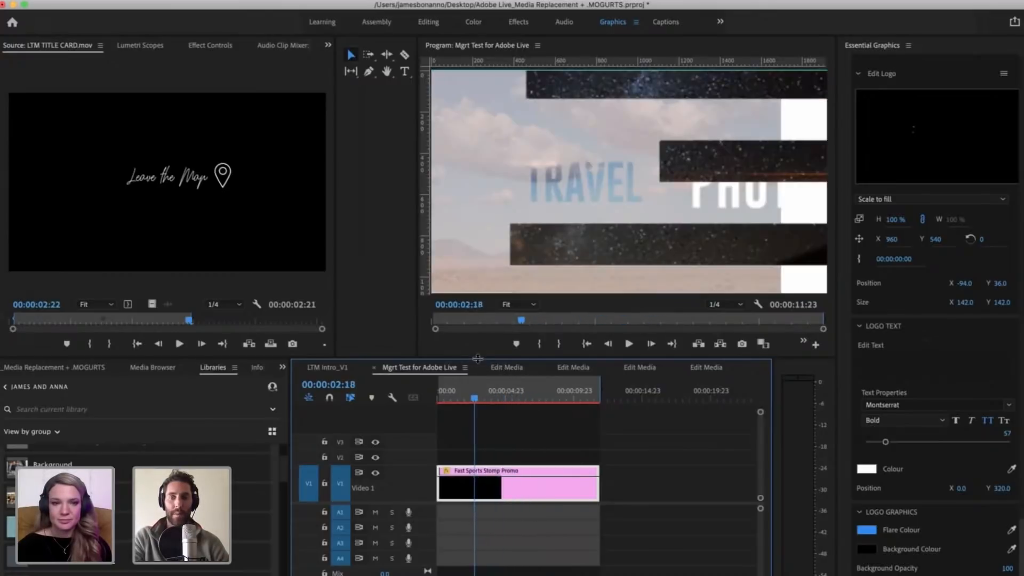
pyautogui.press('space')
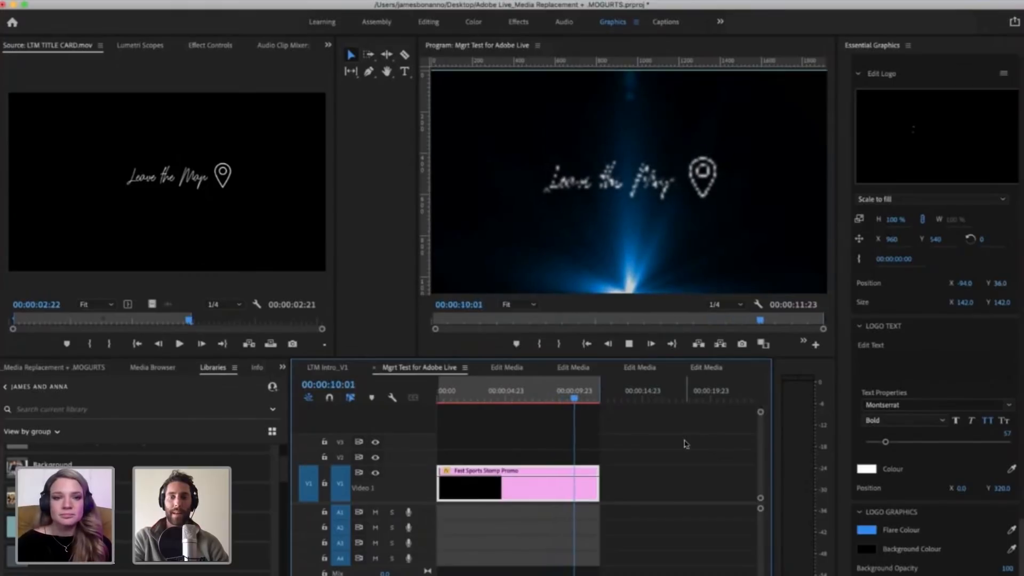
# Step: Stop playback, move the title card's In point back to the clip's start, and park the sequence at 00:00:11:02
pyautogui.press('space')
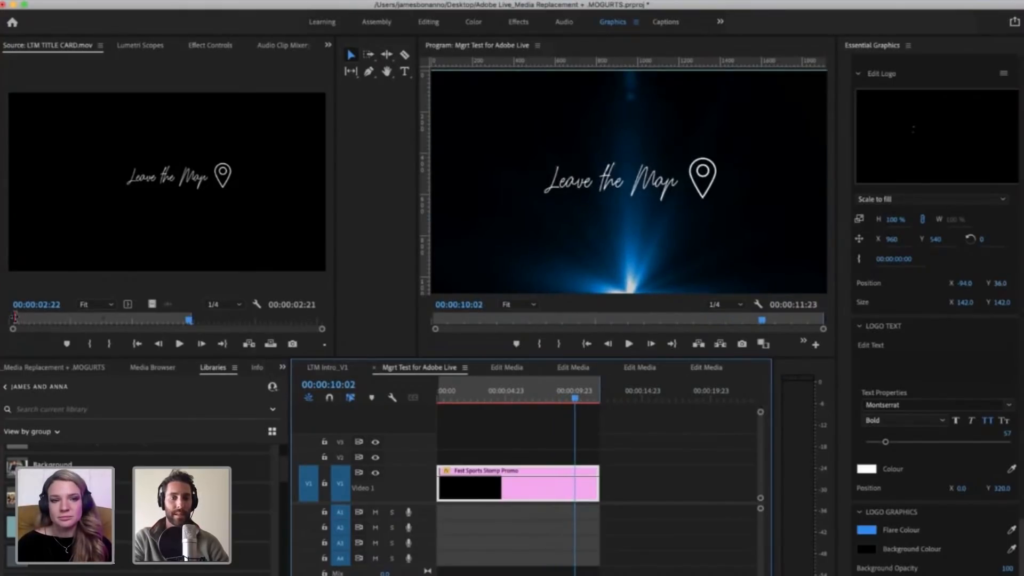
pyautogui.moveTo(13, 320); pyautogui.dragTo(9, 320)
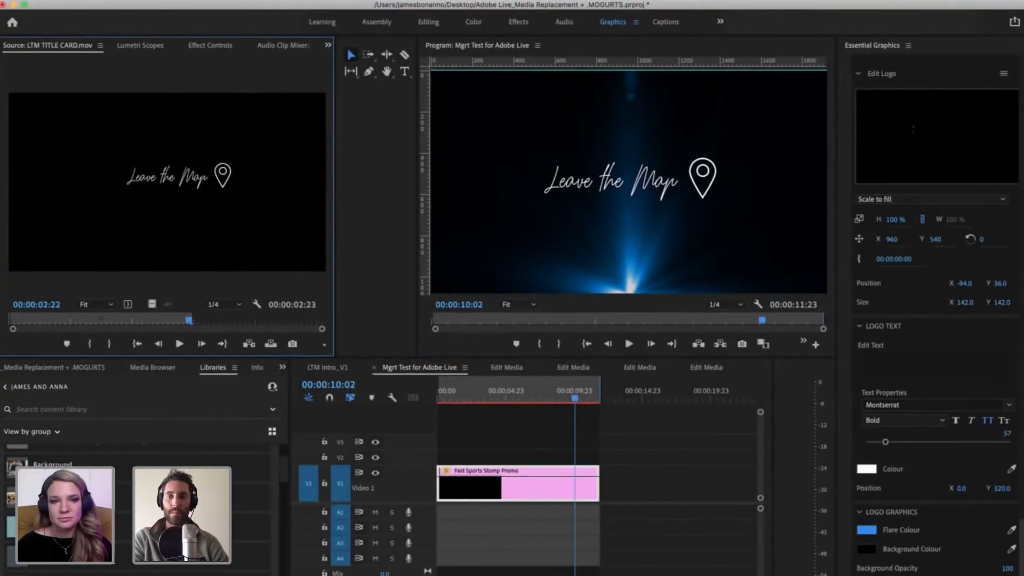
pyautogui.click(565, 399)
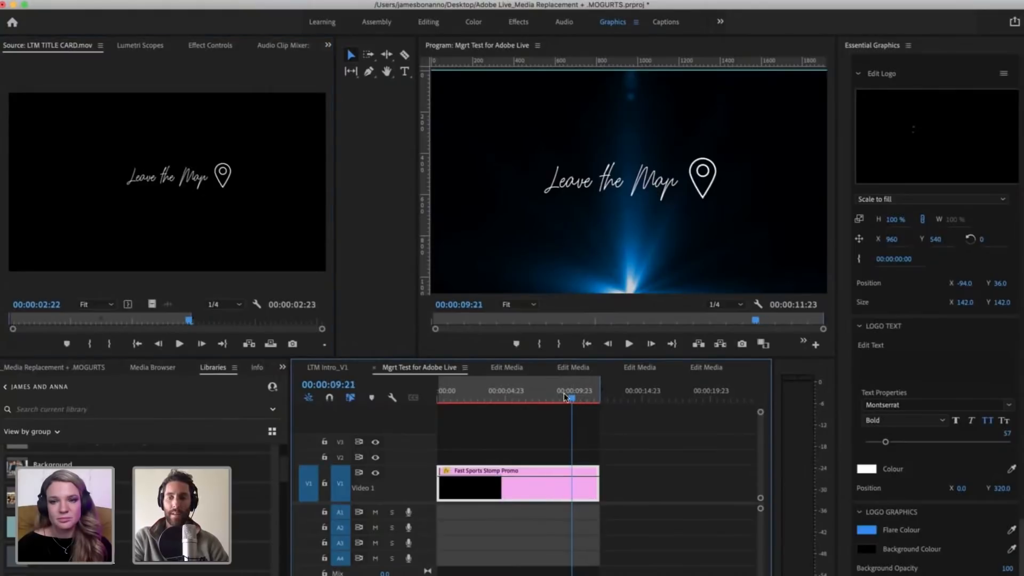
pyautogui.moveTo(574, 396); pyautogui.dragTo(589, 398)
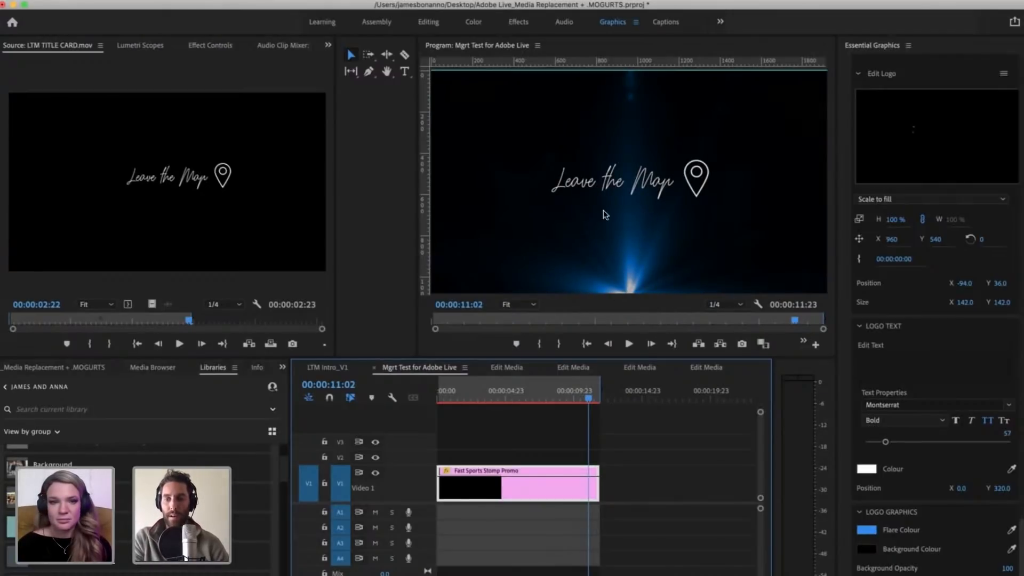
# Step: Set the logo graphics' Flare Colour to orange C85103, sampled from the library's colour swatches
pyautogui.click(282, 367)
pyautogui.click(296, 408)
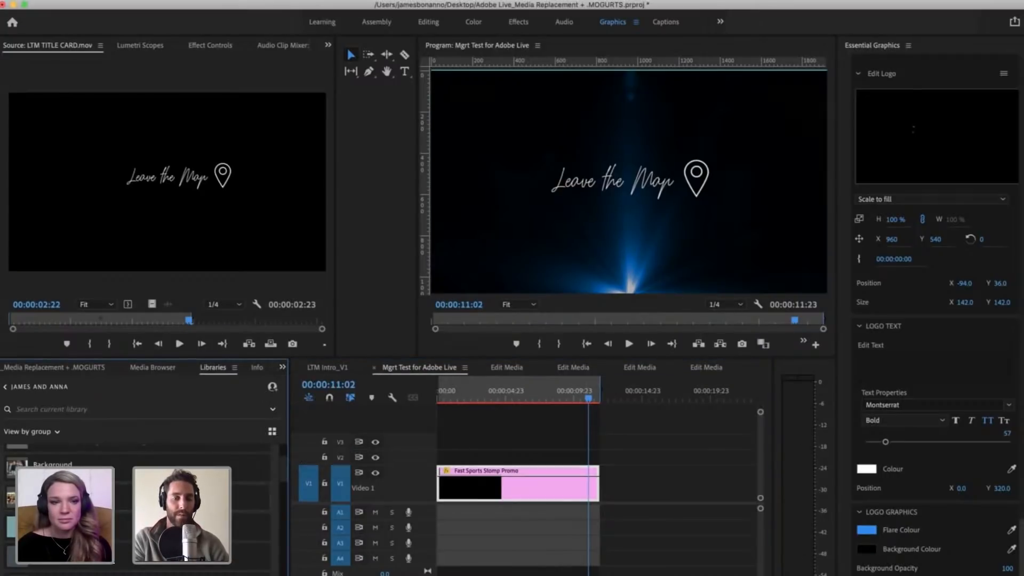
pyautogui.scroll(-5, 138, 504)
pyautogui.scroll(-3, 139, 504)
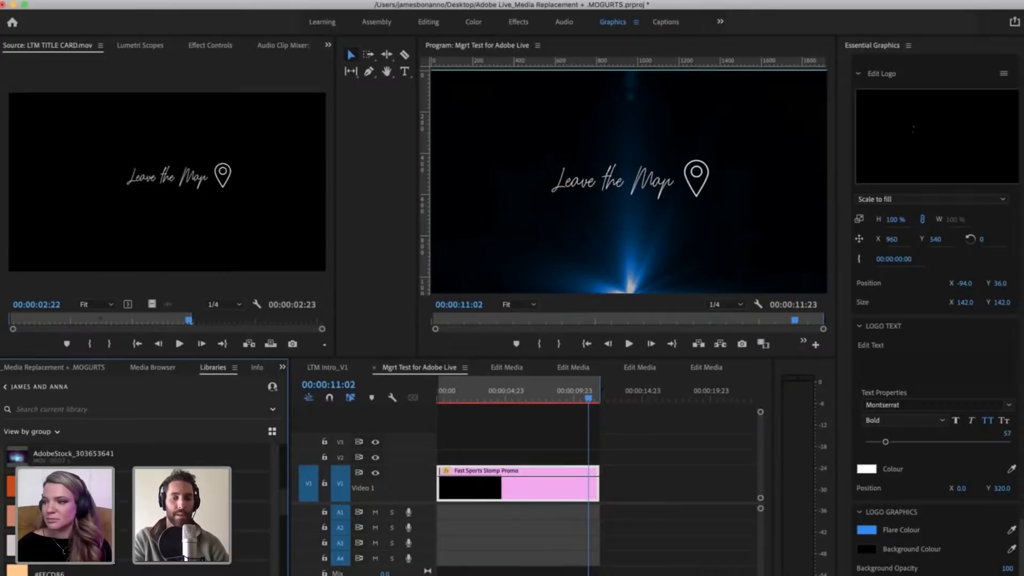
pyautogui.click(871, 531)
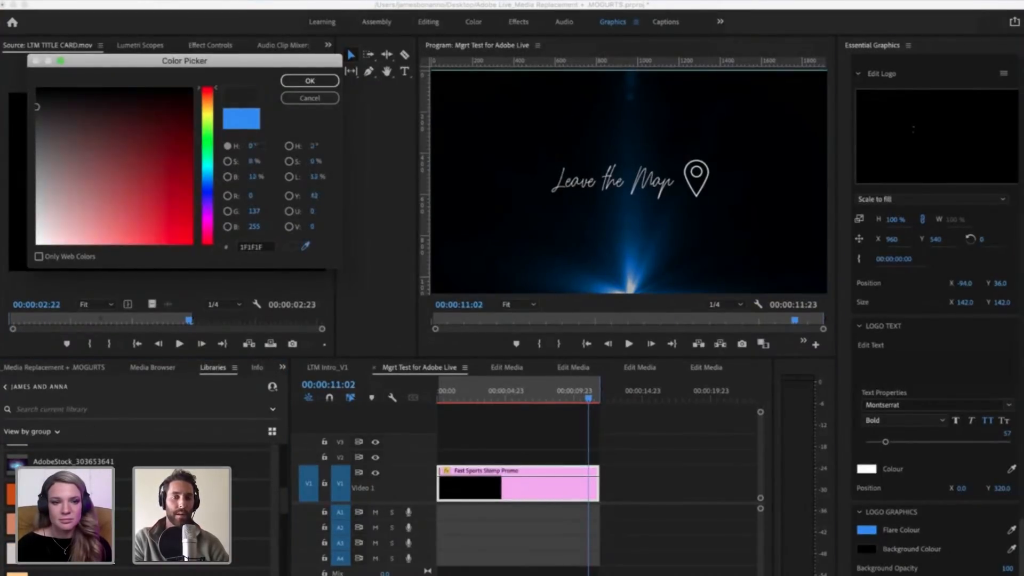
pyautogui.click(12, 495)
pyautogui.click(297, 85)
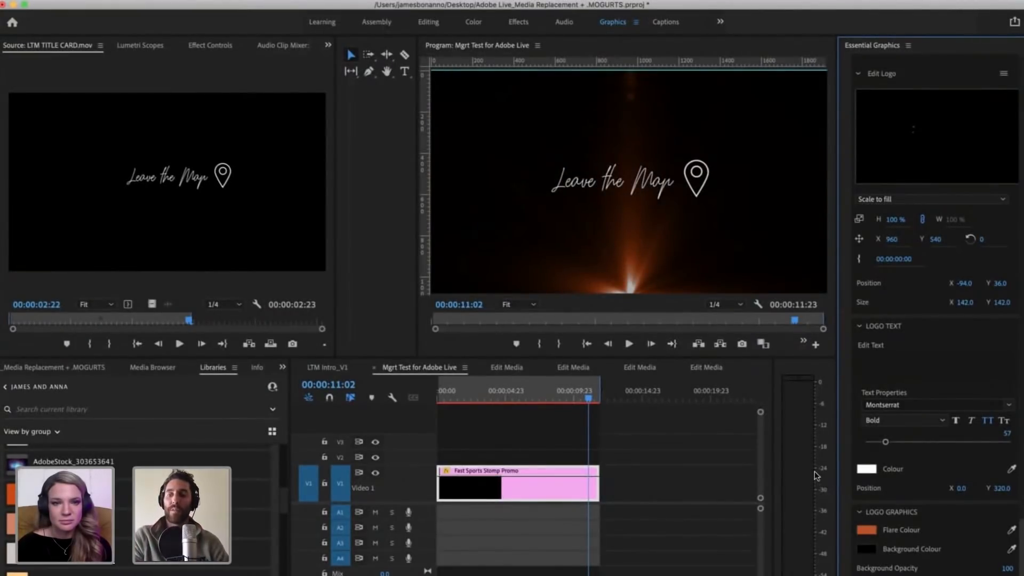
# Step: Check the current Background Colour without changing it and examine the library swatches for a suitable dark colour
pyautogui.click(863, 549)
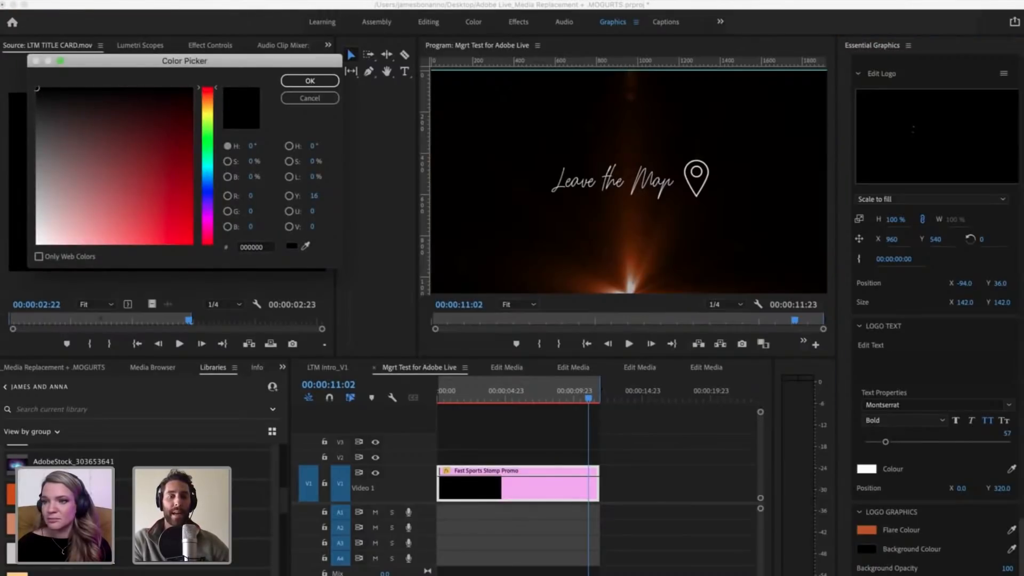
pyautogui.click(309, 99)
pyautogui.scroll(-2, 128, 540)
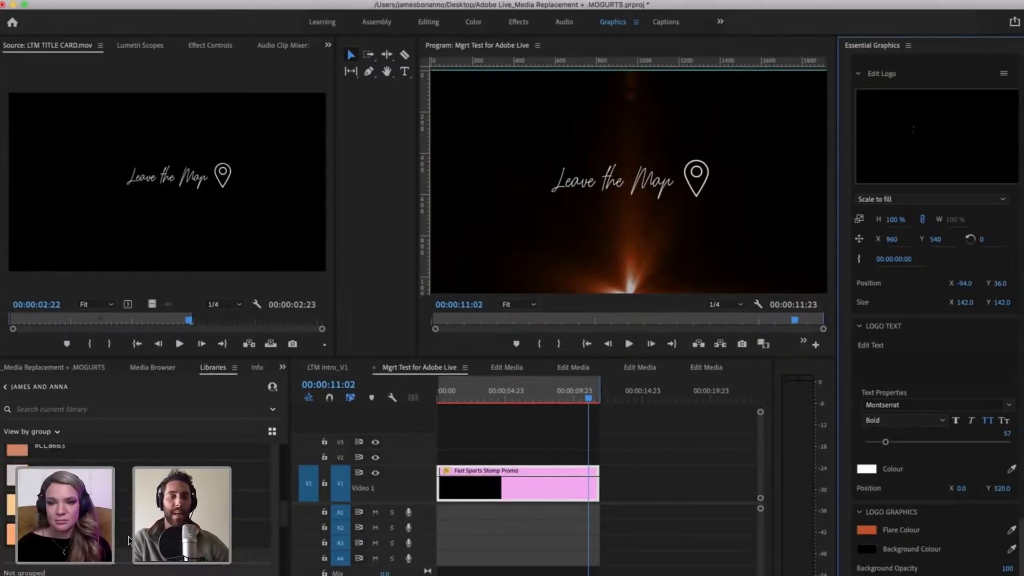
pyautogui.scroll(-3, 128, 540)
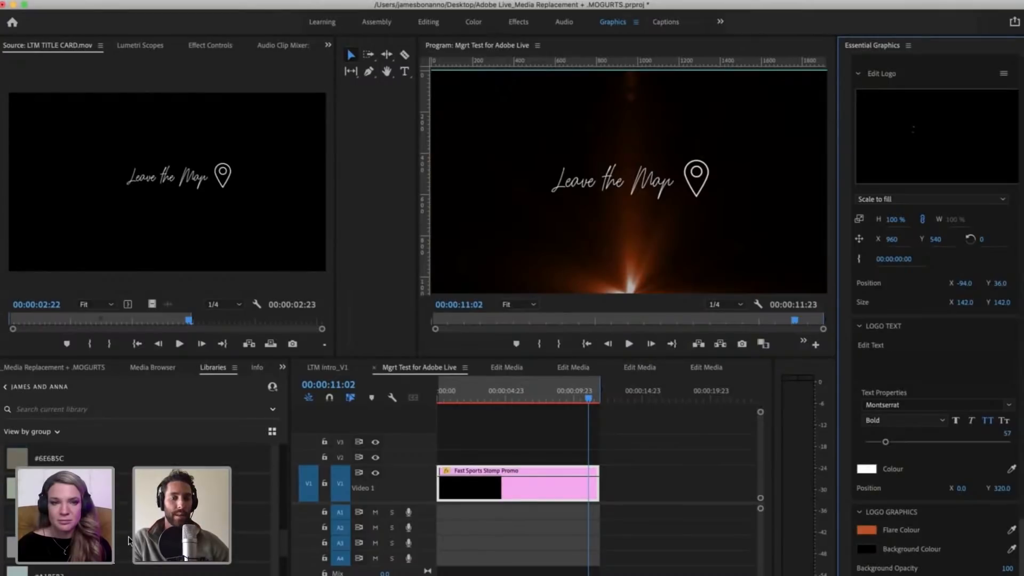
pyautogui.scroll(-2, 128, 540)
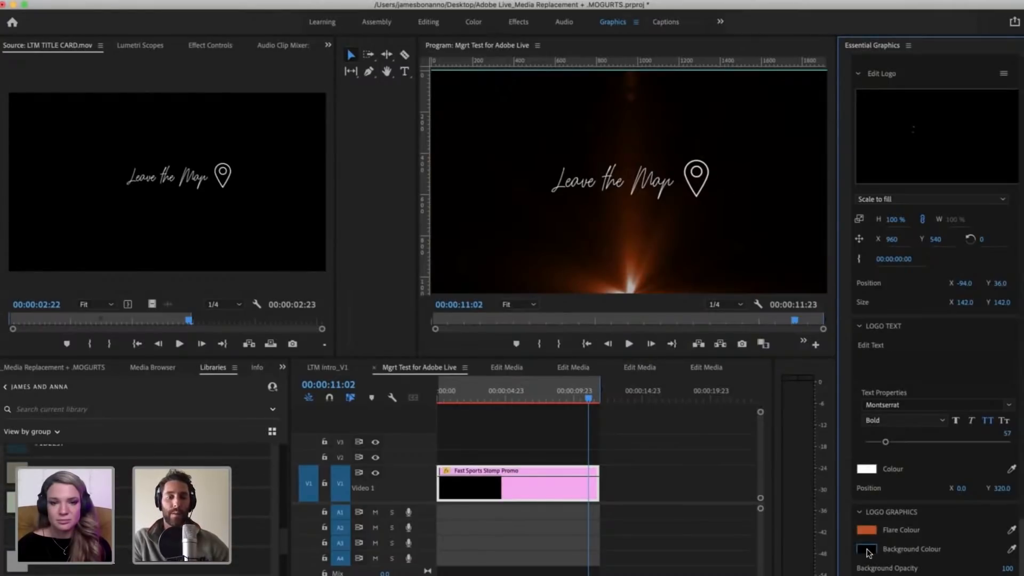
pyautogui.scroll(3, 249, 531)
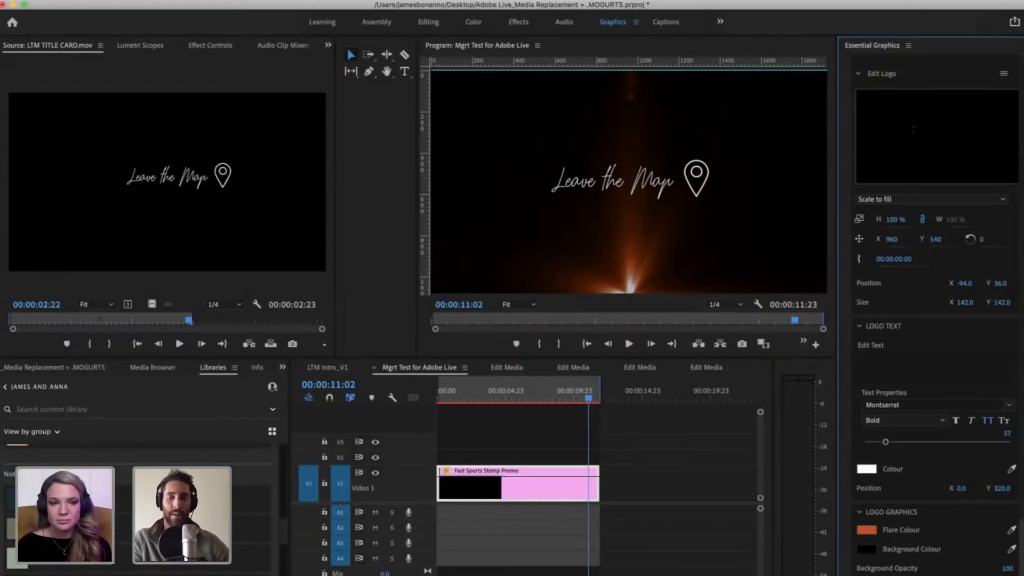
pyautogui.scroll(-3, 250, 528)
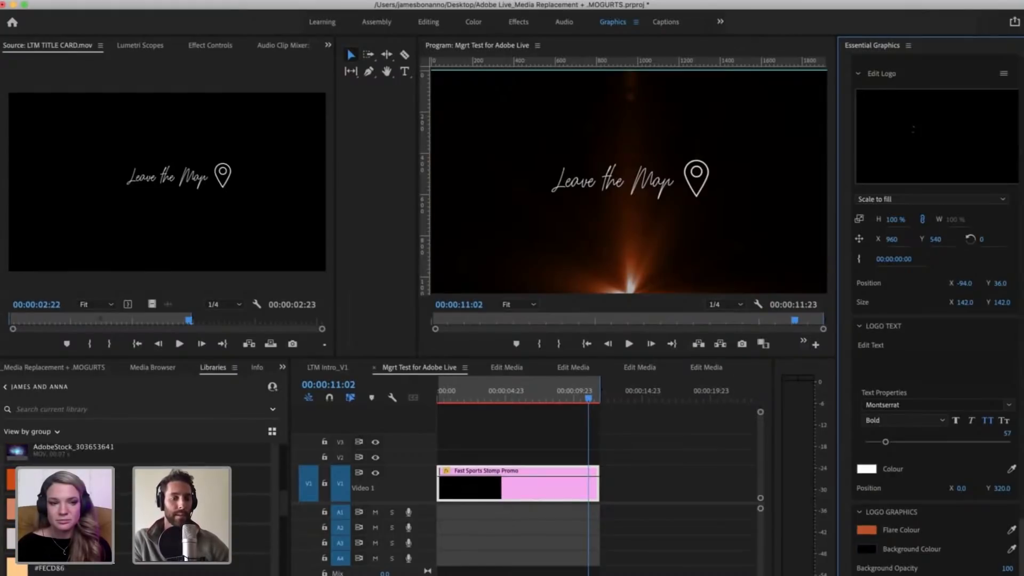
pyautogui.scroll(-3, 250, 459)
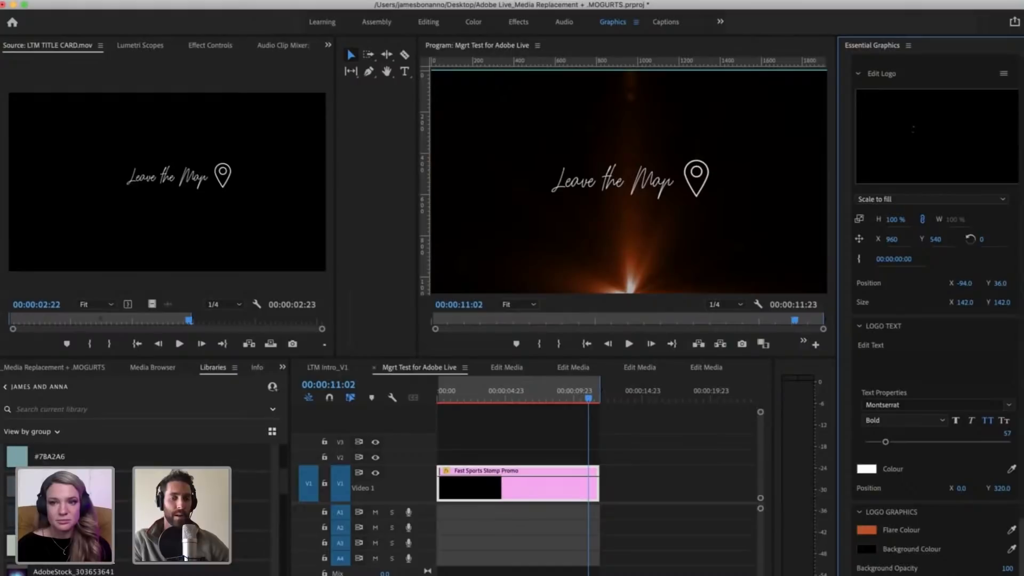
# Step: Try the dark blue-grey 293039 sampled from the library as the Background Colour, and undo the change
pyautogui.click(866, 549)
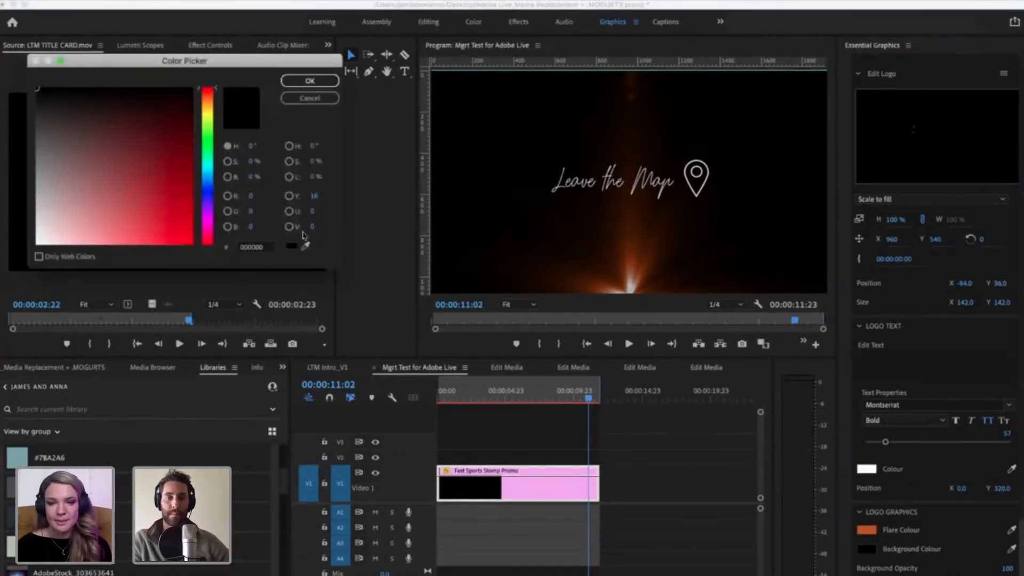
pyautogui.click(306, 245)
pyautogui.click(17, 516)
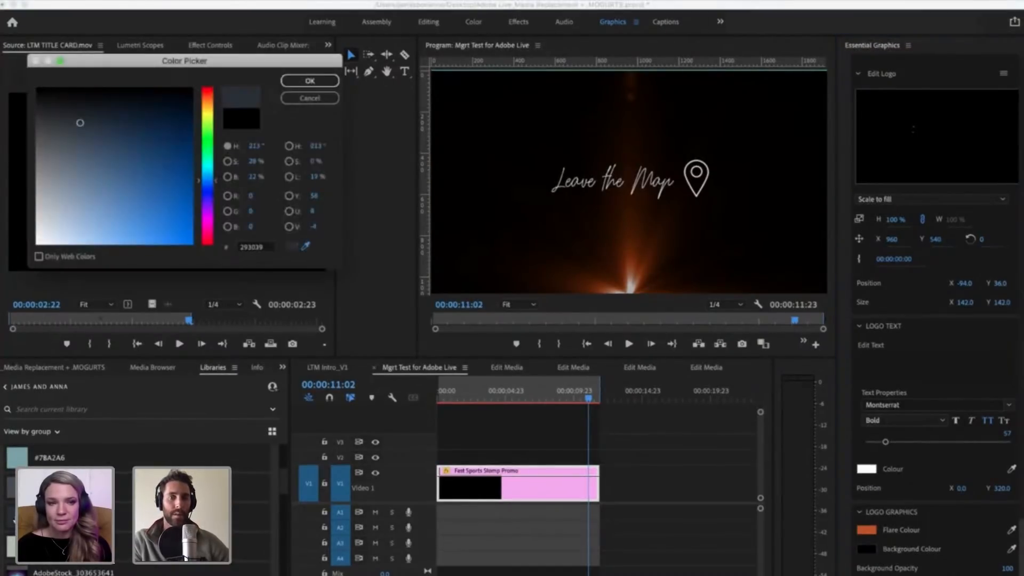
pyautogui.click(297, 81)
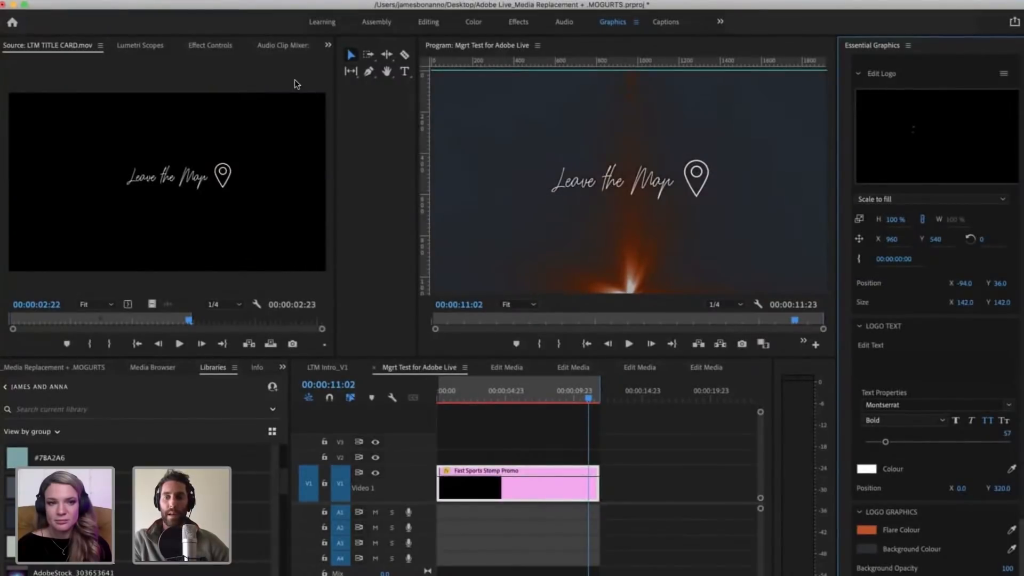
pyautogui.press('super+z')
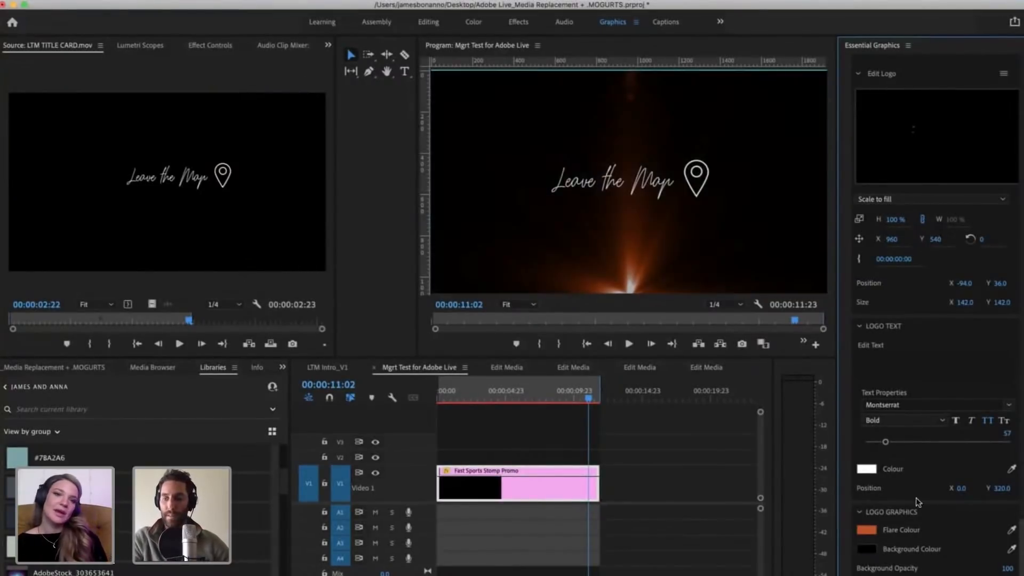
# Step: Set the logo graphics' Background Colour to the library's dark teal swatch #1D2E37
pyautogui.click(867, 551)
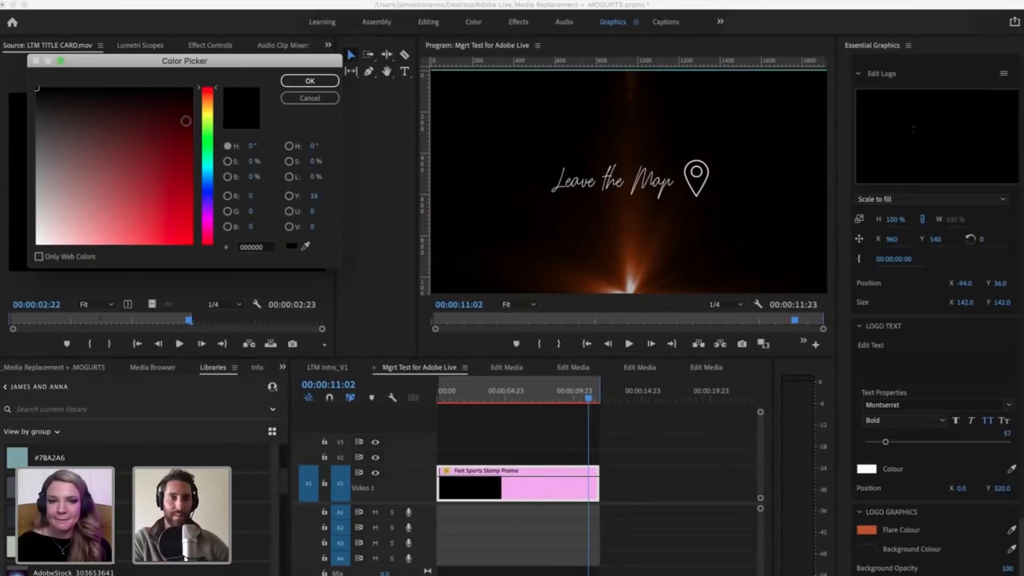
pyautogui.click(307, 248)
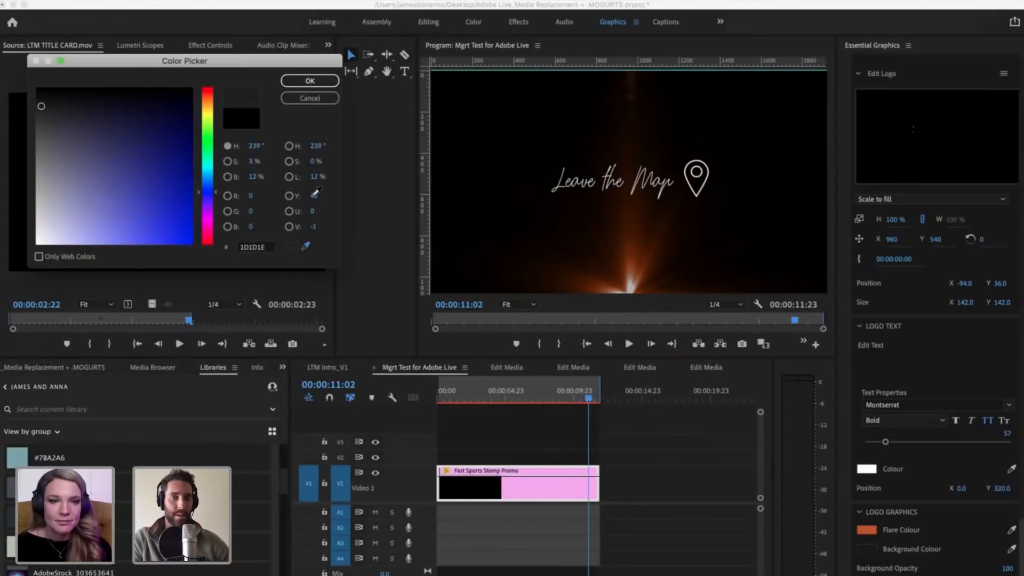
pyautogui.click(310, 98)
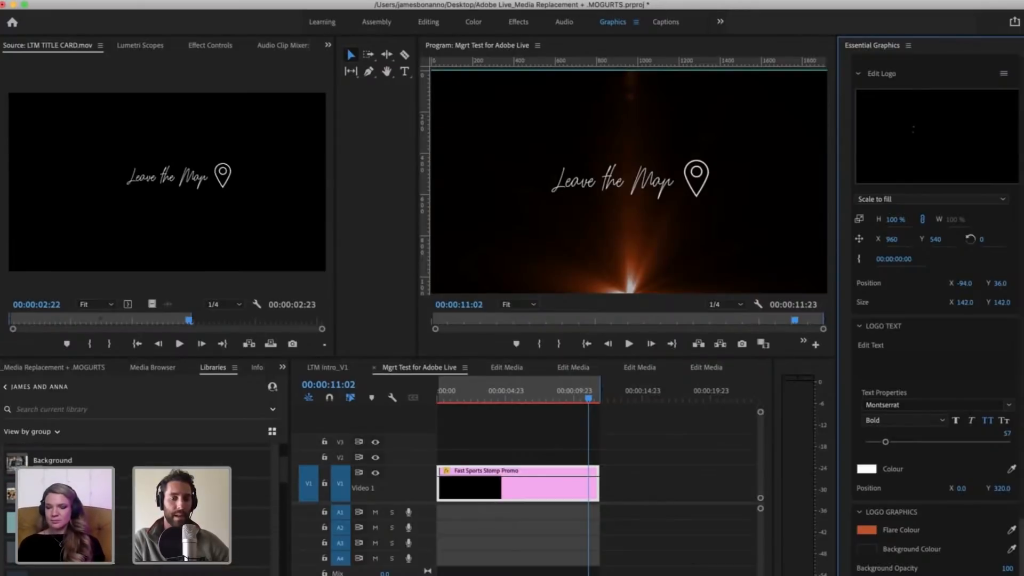
pyautogui.scroll(3, 138, 469)
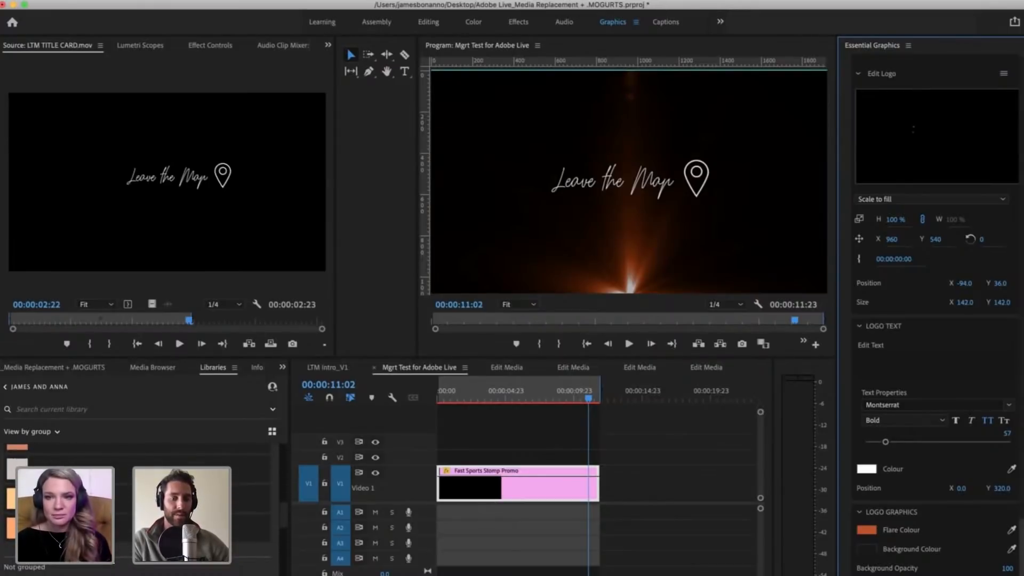
pyautogui.scroll(-5, 80, 504)
pyautogui.scroll(2, 81, 505)
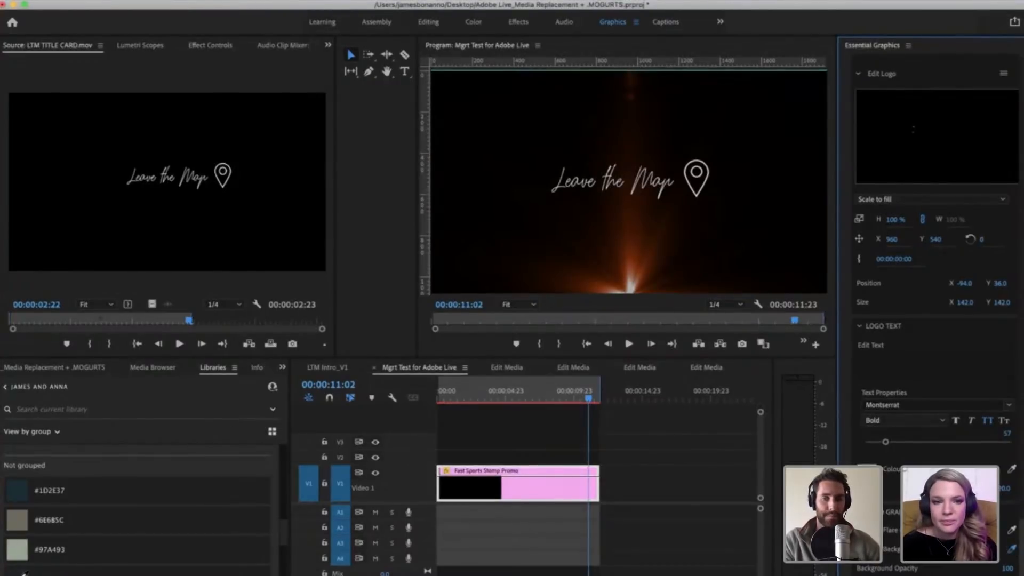
pyautogui.click(21, 492)
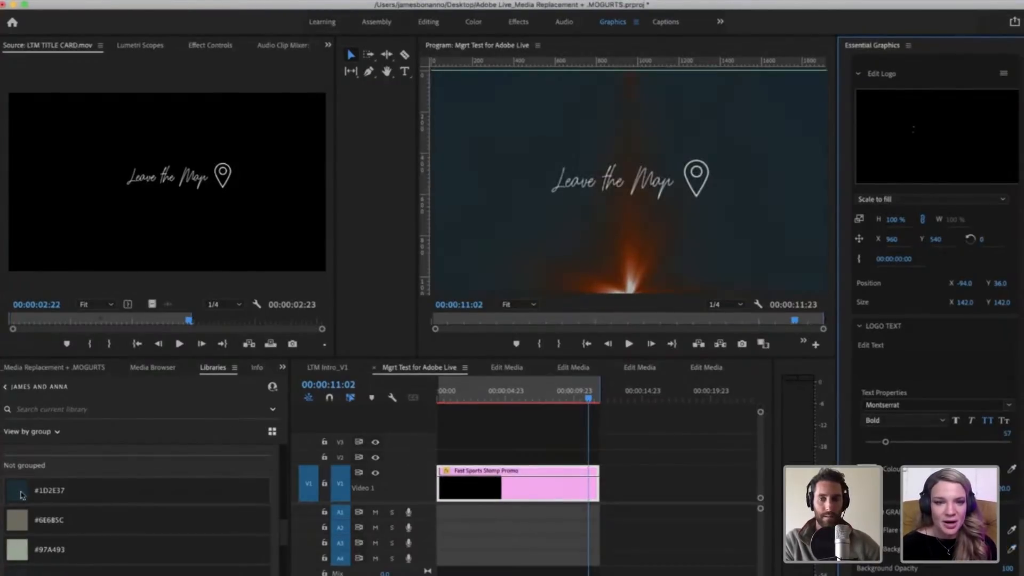
# Step: Try the lighter orange F9A771 as the Flare Colour
pyautogui.click(867, 530)
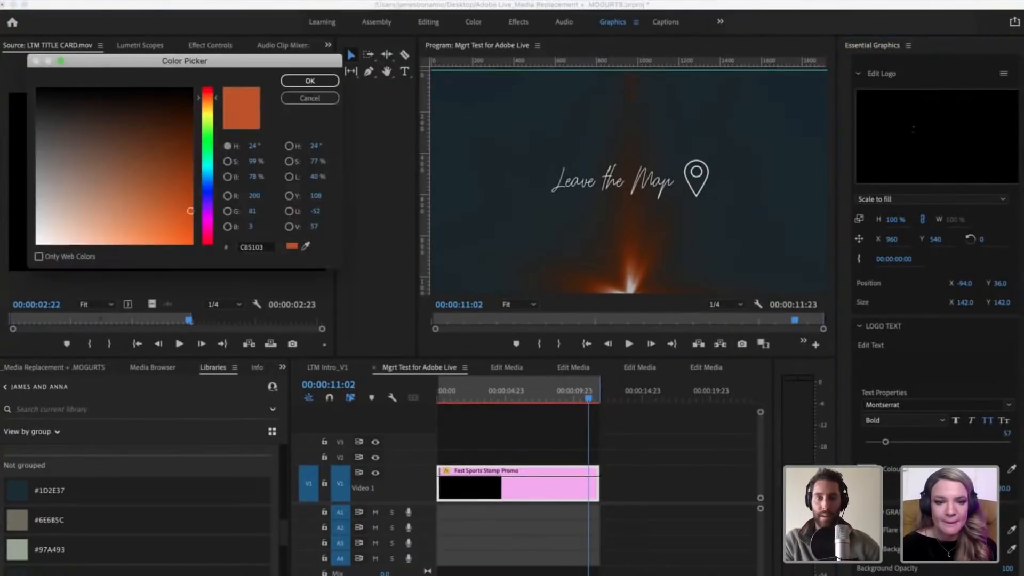
pyautogui.click(297, 98)
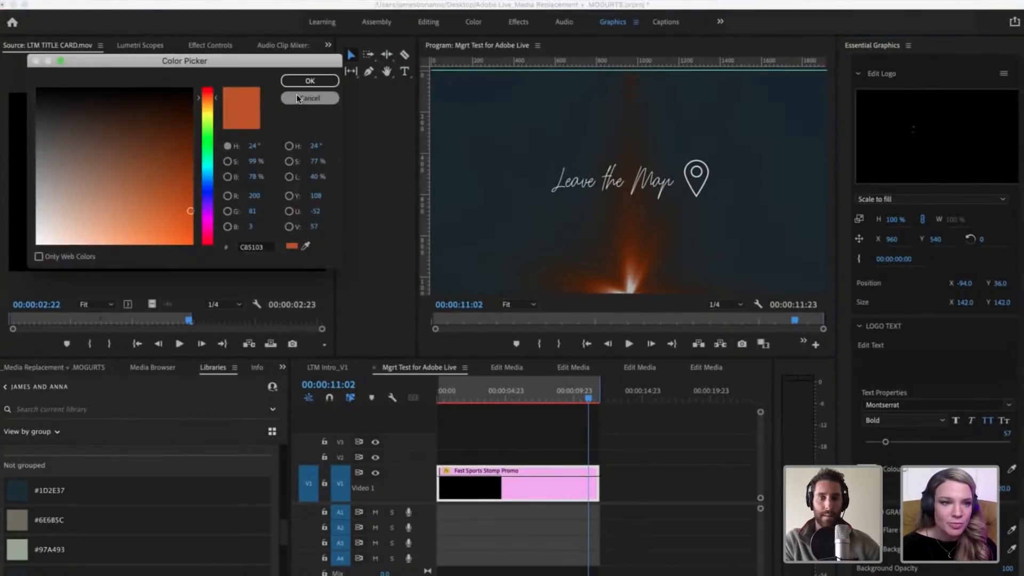
pyautogui.moveTo(47, 230); pyautogui.dragTo(117, 239)
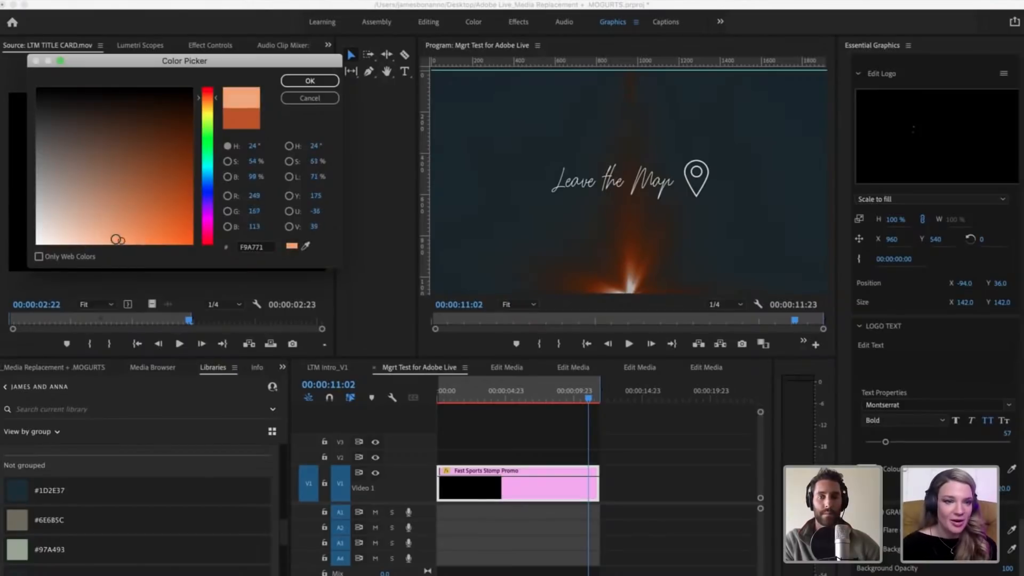
pyautogui.click(310, 81)
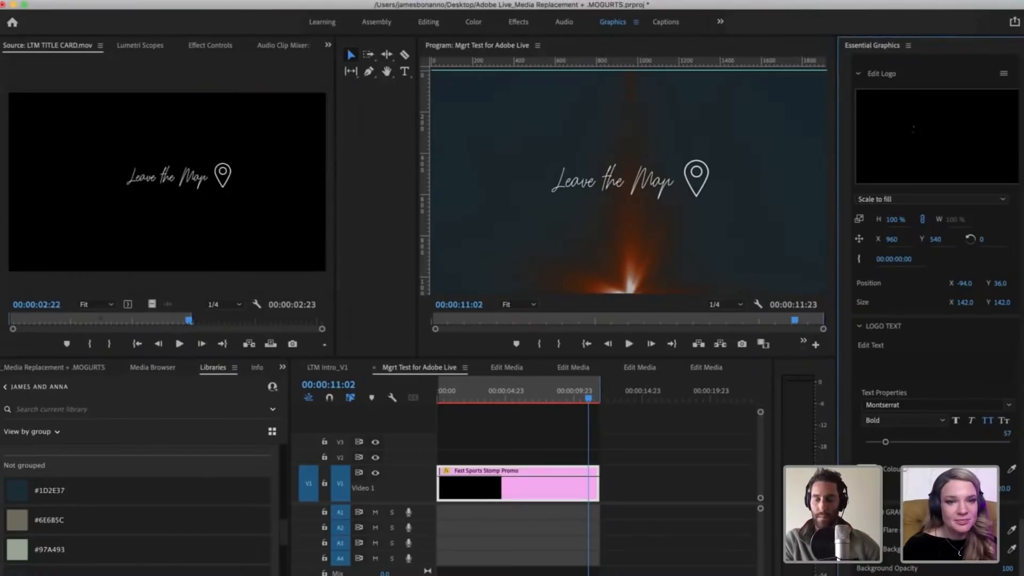
# Step: Set the Flare Colour to the brighter orange F76607
pyautogui.click(867, 530)
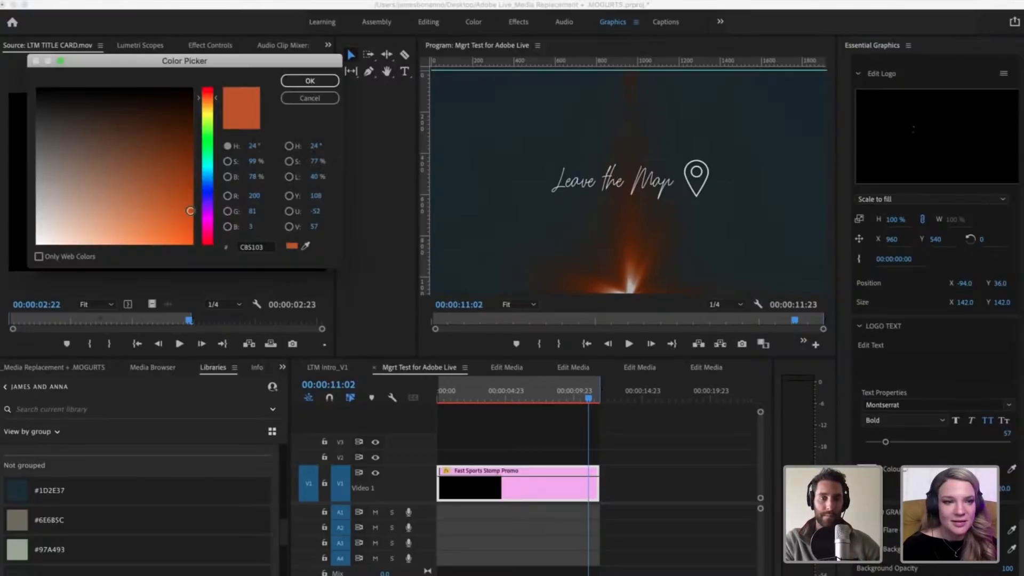
pyautogui.moveTo(189, 210); pyautogui.dragTo(189, 241)
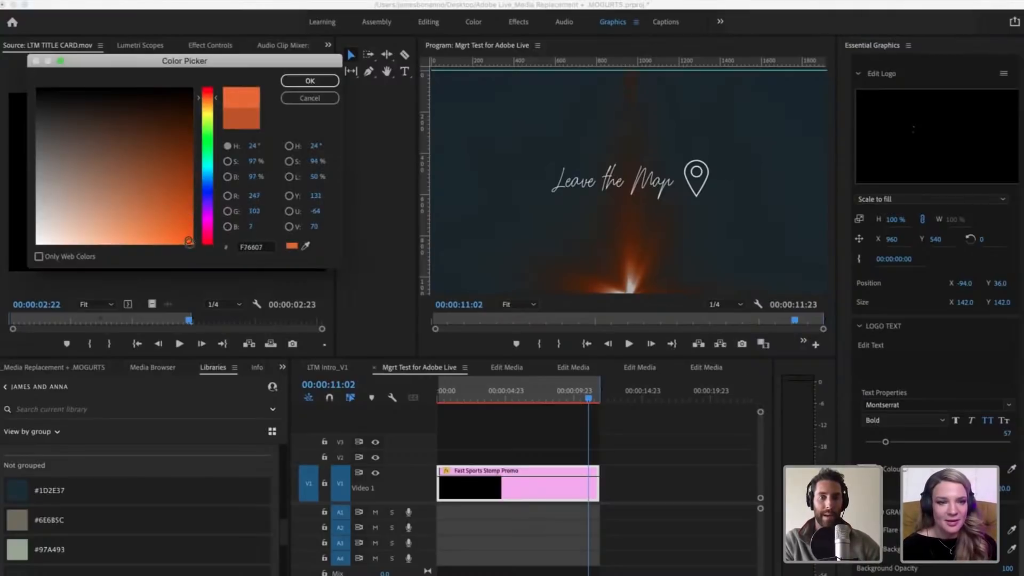
pyautogui.click(321, 80)
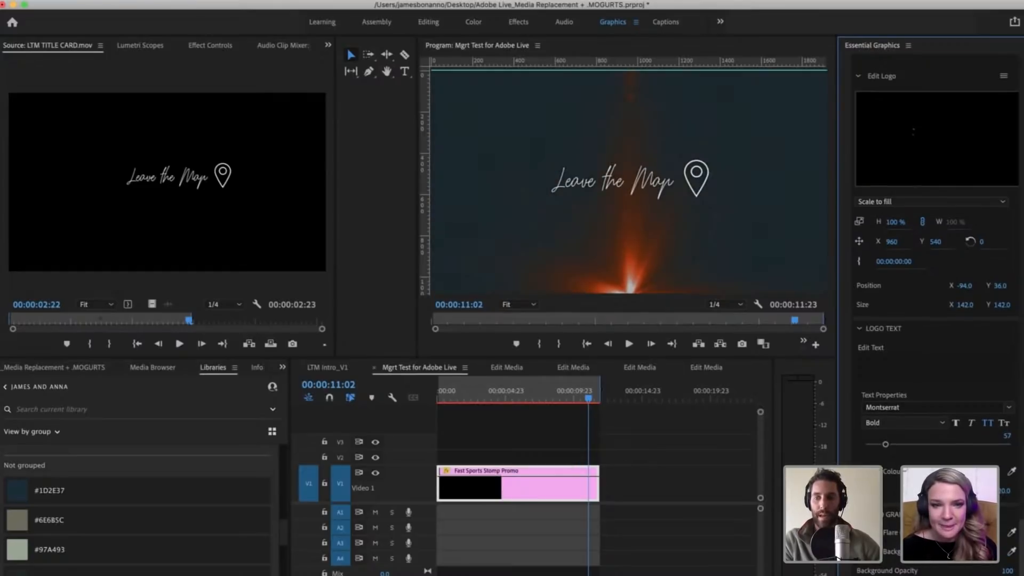
# Step: Set the Background Colour to black and deselect the Fast Sports Stomp Promo clip
pyautogui.click(868, 551)
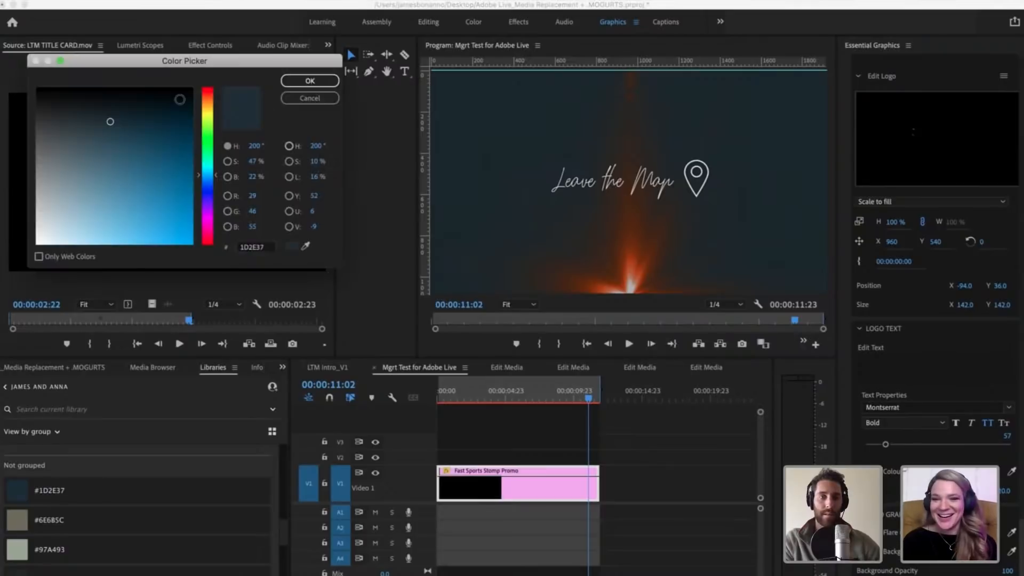
pyautogui.moveTo(122, 111); pyautogui.dragTo(14, 64)
pyautogui.press('Return')
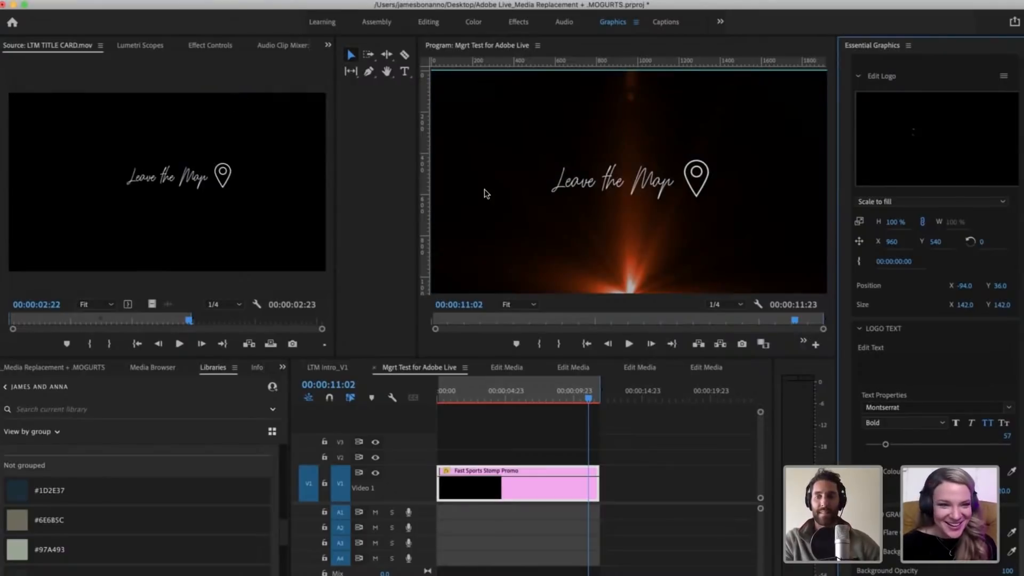
pyautogui.click(586, 380)
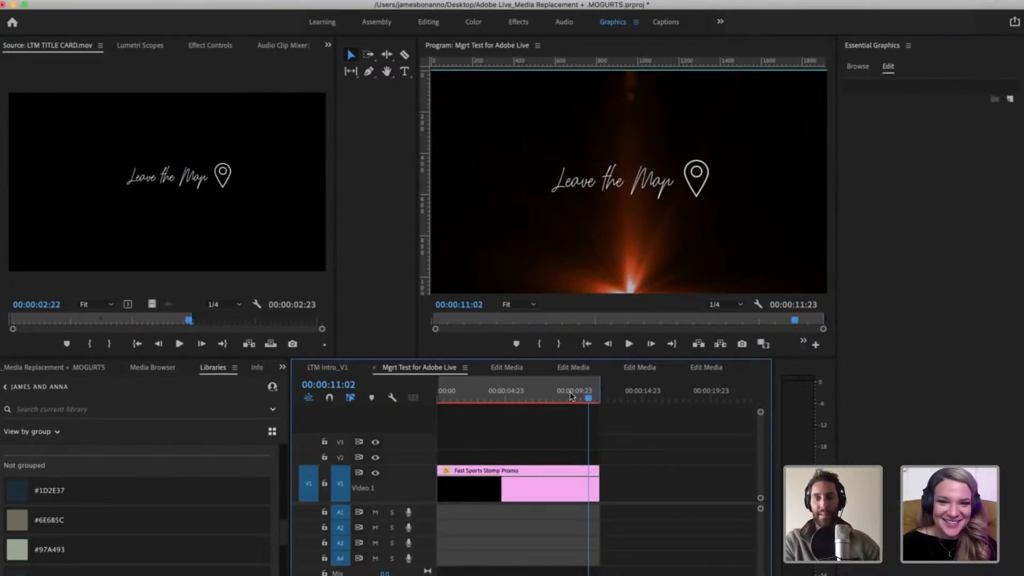
# Step: Select the Fast Sports Stomp Promo clip and examine its logo controls while scrubbing the logo section near the sequence's end
pyautogui.moveTo(570, 393); pyautogui.dragTo(557, 384)
pyautogui.click(565, 393)
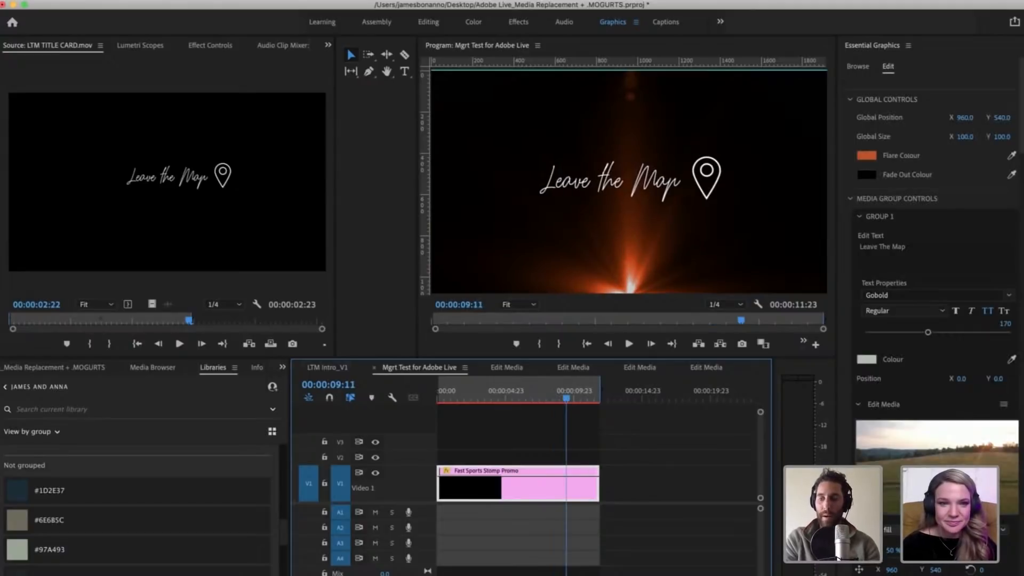
pyautogui.scroll(-10, 933, 266)
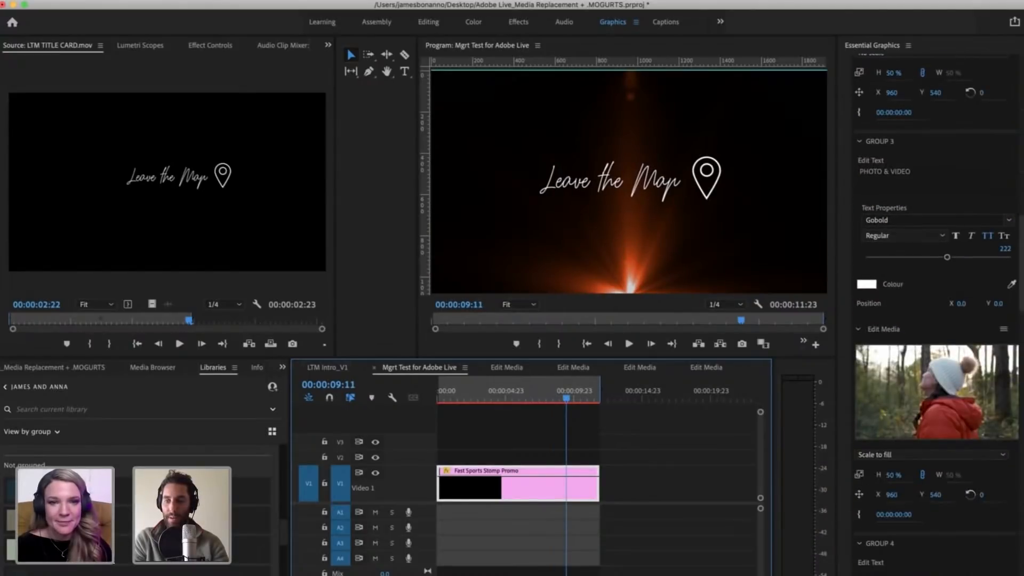
pyautogui.scroll(-10, 915, 528)
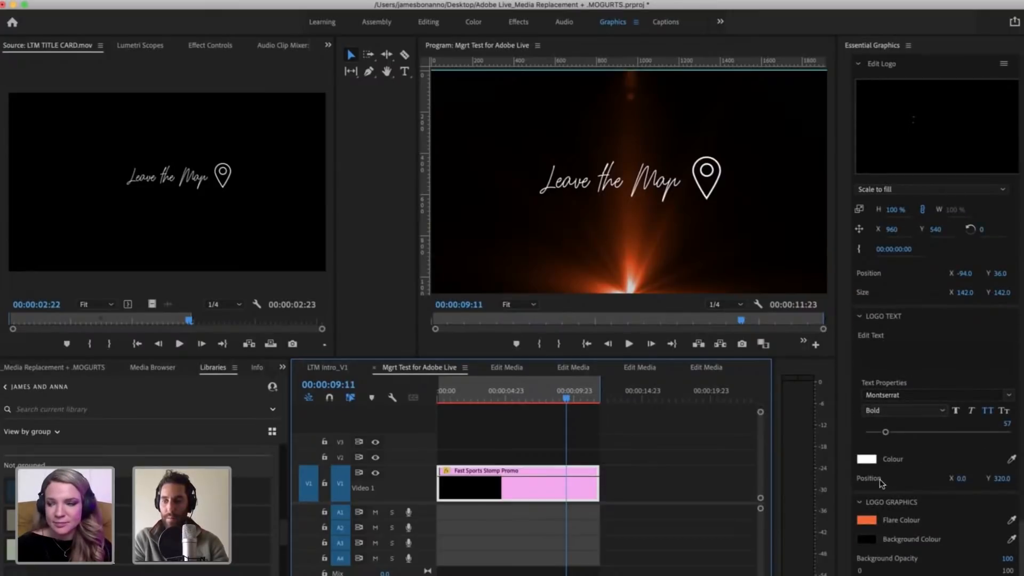
pyautogui.moveTo(578, 398); pyautogui.dragTo(585, 399)
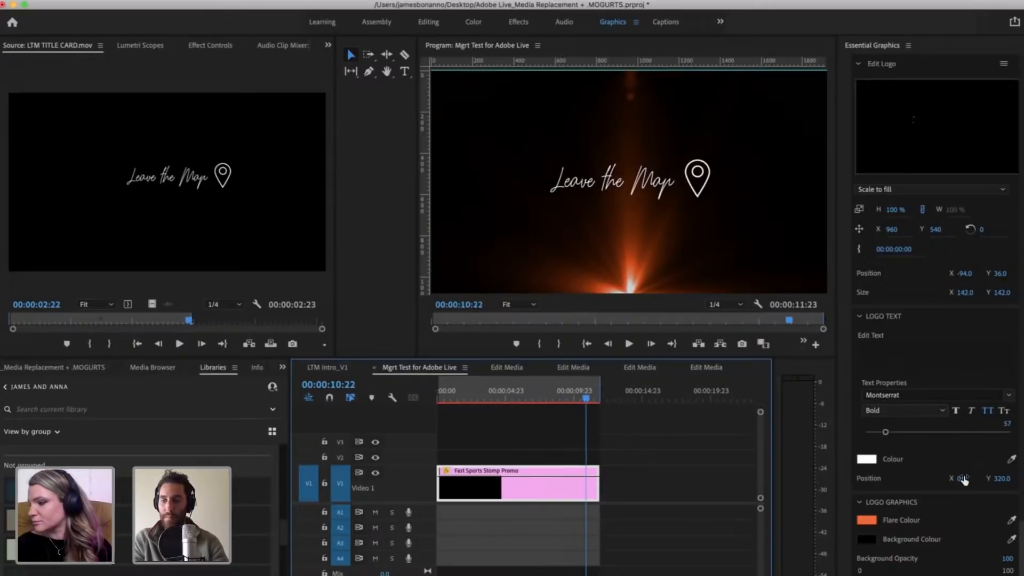
pyautogui.scroll(5, 955, 331)
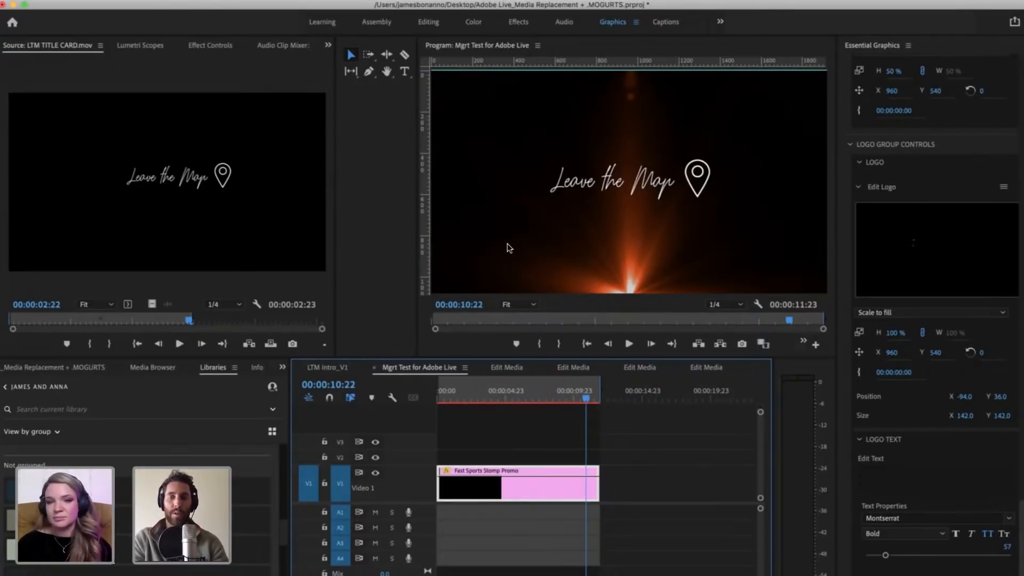
# Step: Display safe margins over the program frame and check the logo's placement against the logo controls
pyautogui.rightClick(587, 222)
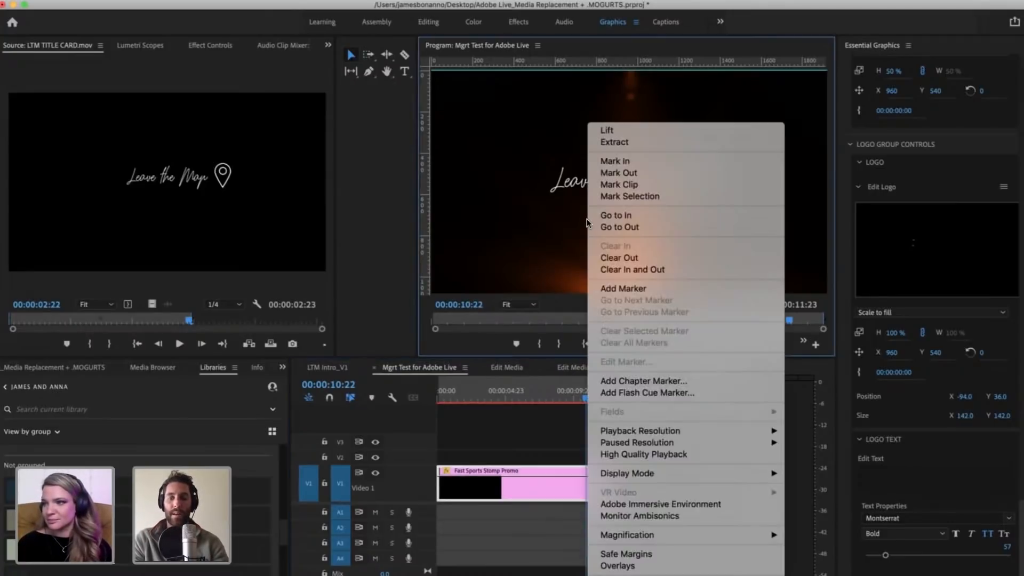
pyautogui.click(625, 554)
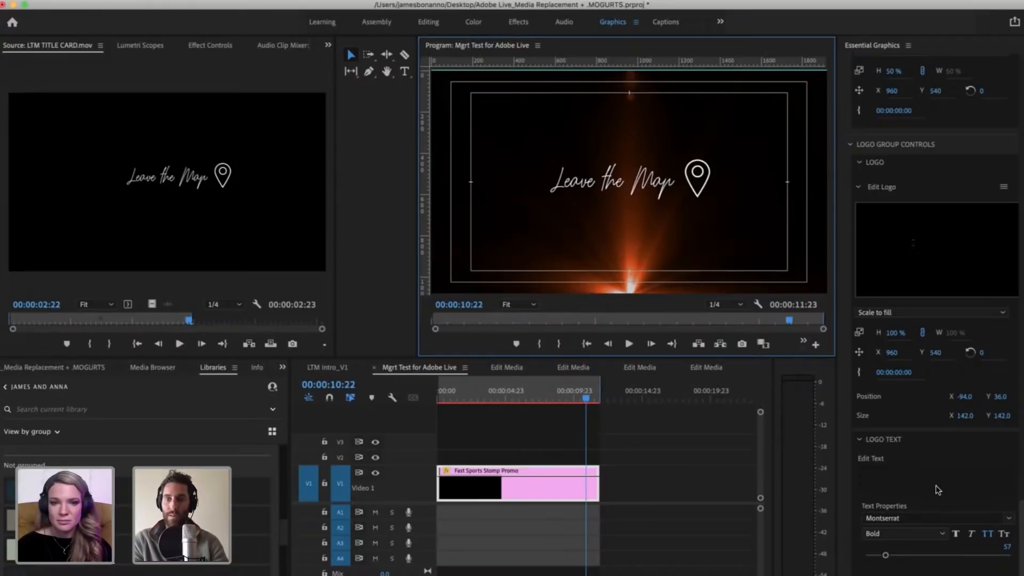
pyautogui.scroll(-3, 938, 490)
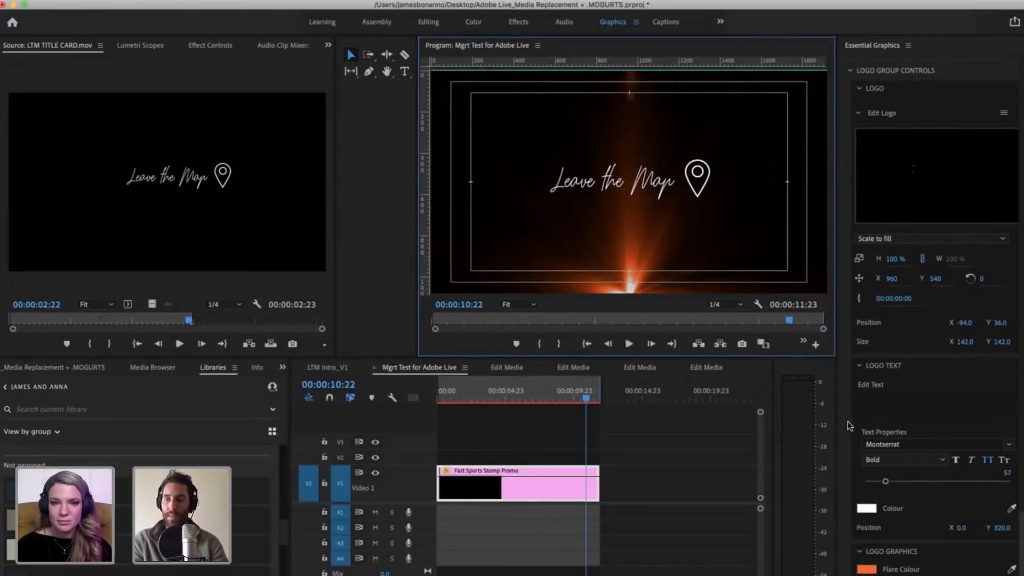
pyautogui.scroll(-2, 847, 421)
pyautogui.scroll(5, 847, 420)
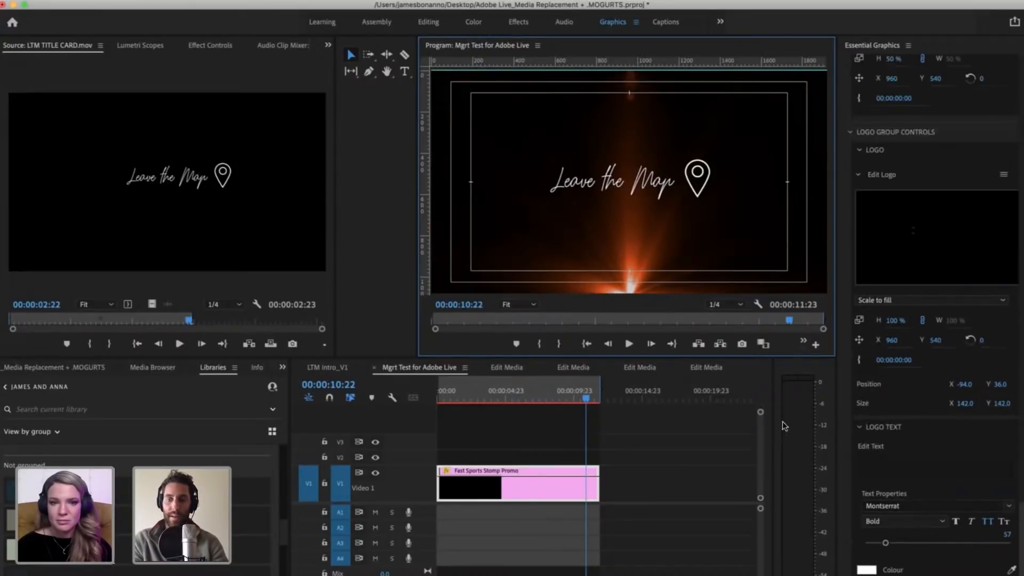
pyautogui.click(546, 494)
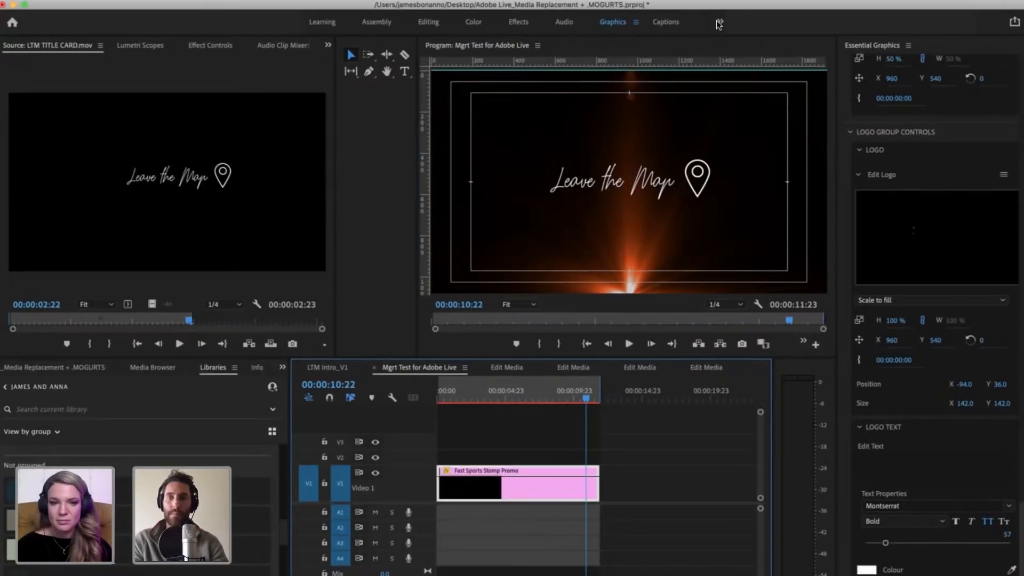
pyautogui.click(358, 1)
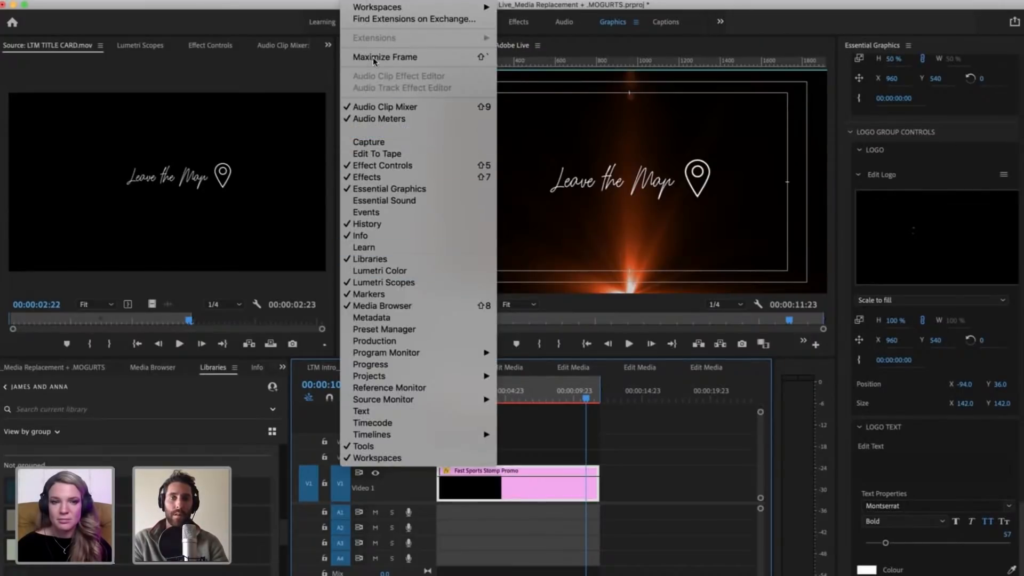
pyautogui.moveTo(372, 9)
pyautogui.click(833, 114)
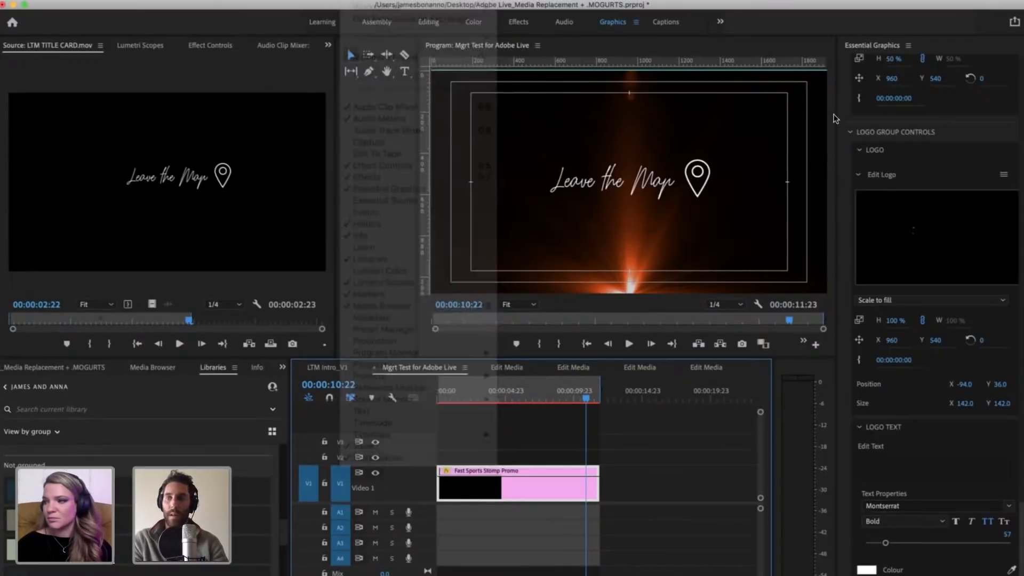
# Step: Hide the safe margins in the program view
pyautogui.click(613, 170)
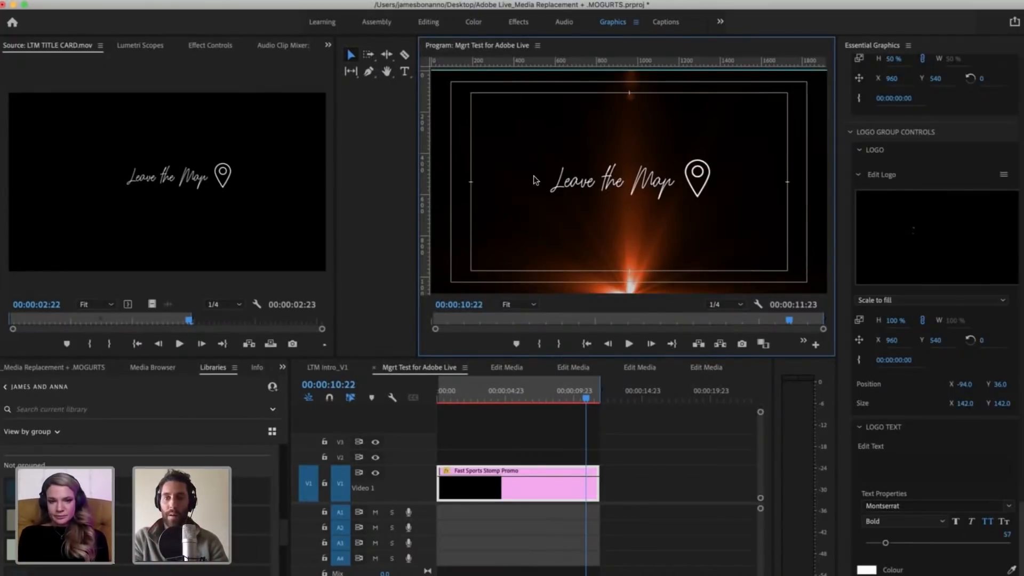
pyautogui.rightClick(597, 241)
pyautogui.click(642, 556)
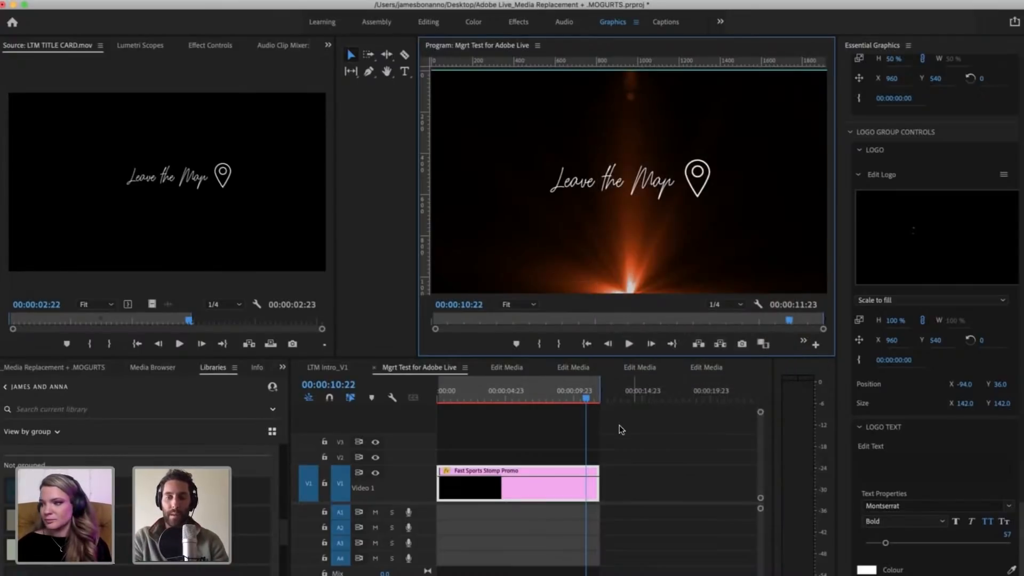
# Step: Scrub through the promo sequence with the entire clip in view, deselect the clip and return towards the sequence start
pyautogui.moveTo(587, 401); pyautogui.dragTo(414, 379)
pyautogui.press('-')
pyautogui.press('\\')
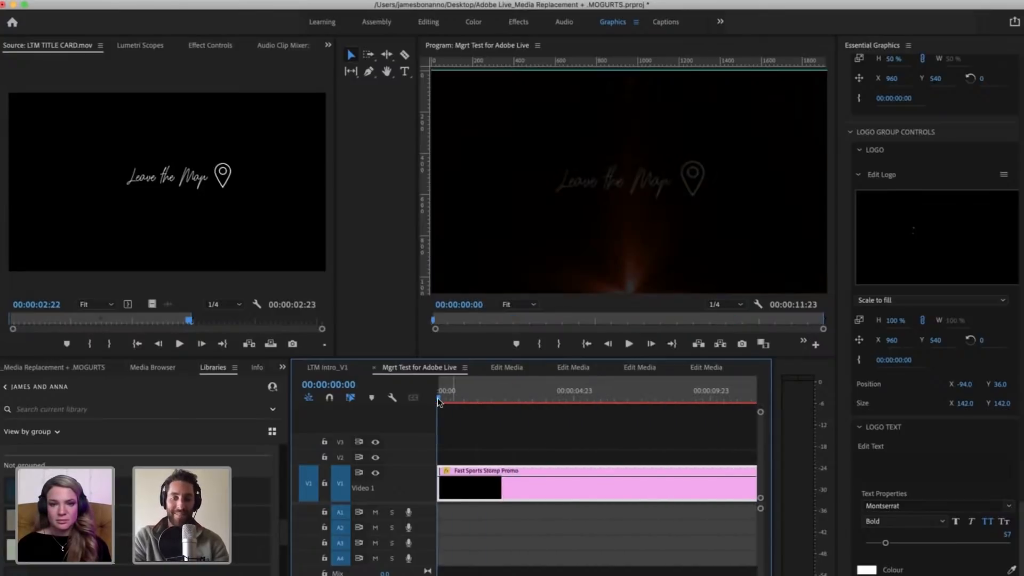
pyautogui.moveTo(549, 399); pyautogui.dragTo(583, 403)
pyautogui.press('-')
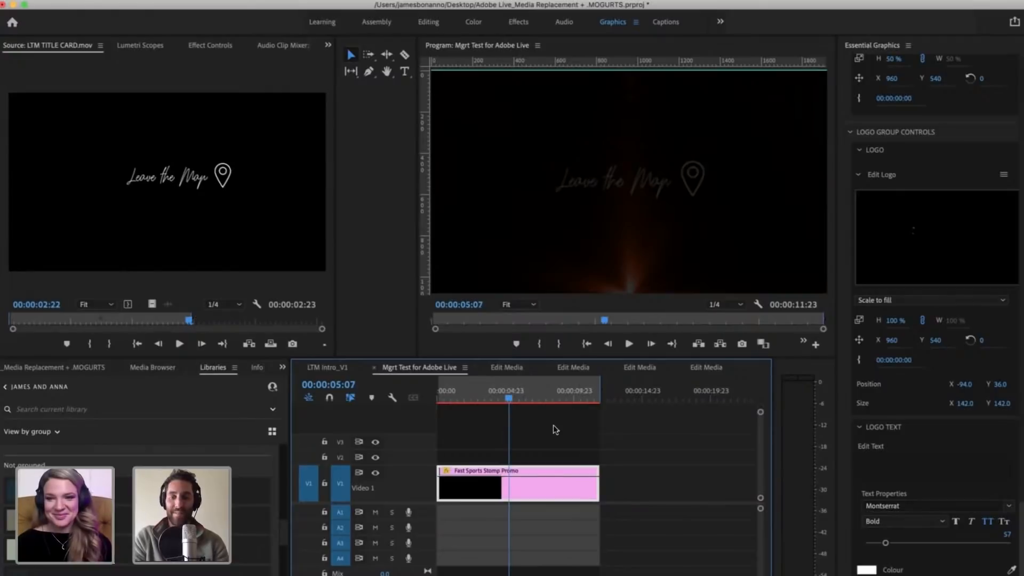
pyautogui.click(698, 447)
pyautogui.moveTo(510, 398); pyautogui.dragTo(395, 371)
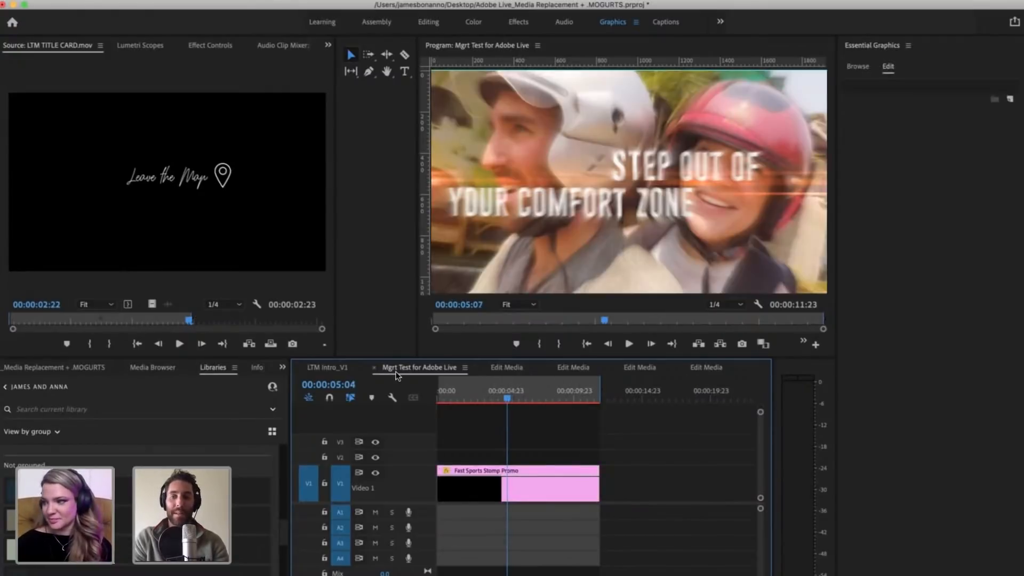
# Step: Try playing the promo from the start of the sequence with the clip deselected
pyautogui.click(563, 473)
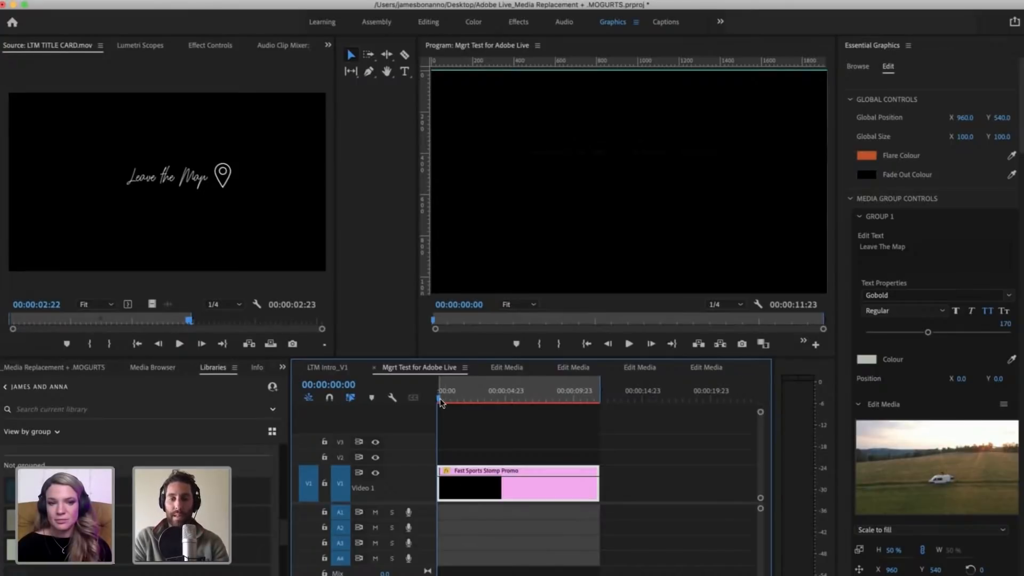
pyautogui.click(695, 458)
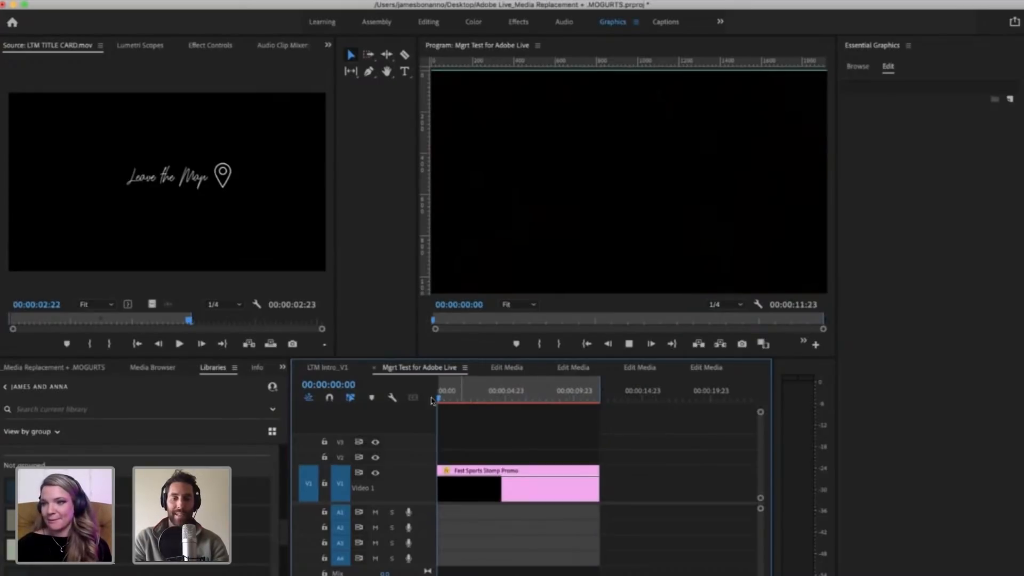
pyautogui.press('space')
pyautogui.click(632, 421)
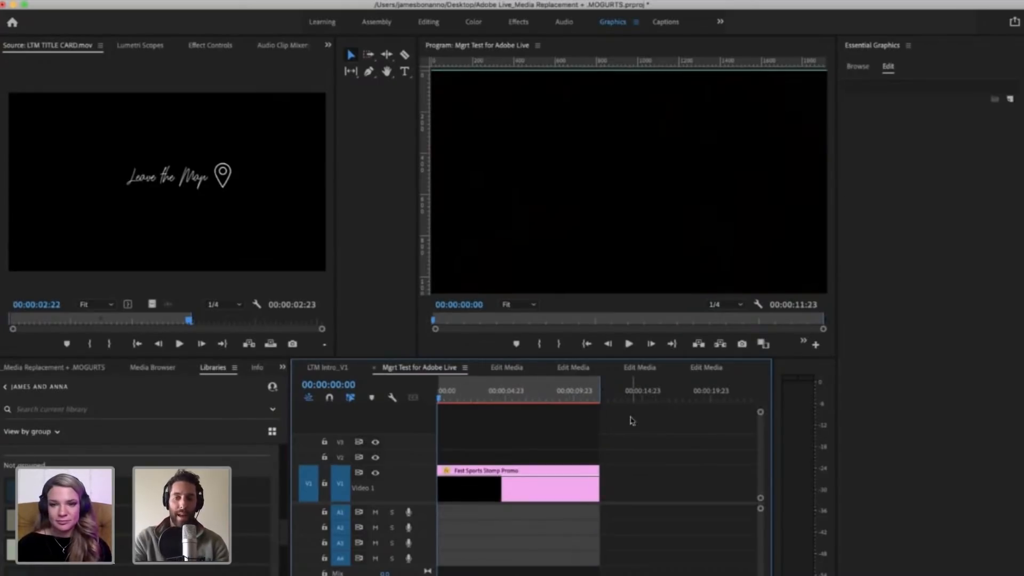
# Step: Render the promo sequence from In to Out and move the Rendering progress dialog off the program view
pyautogui.click(538, 482)
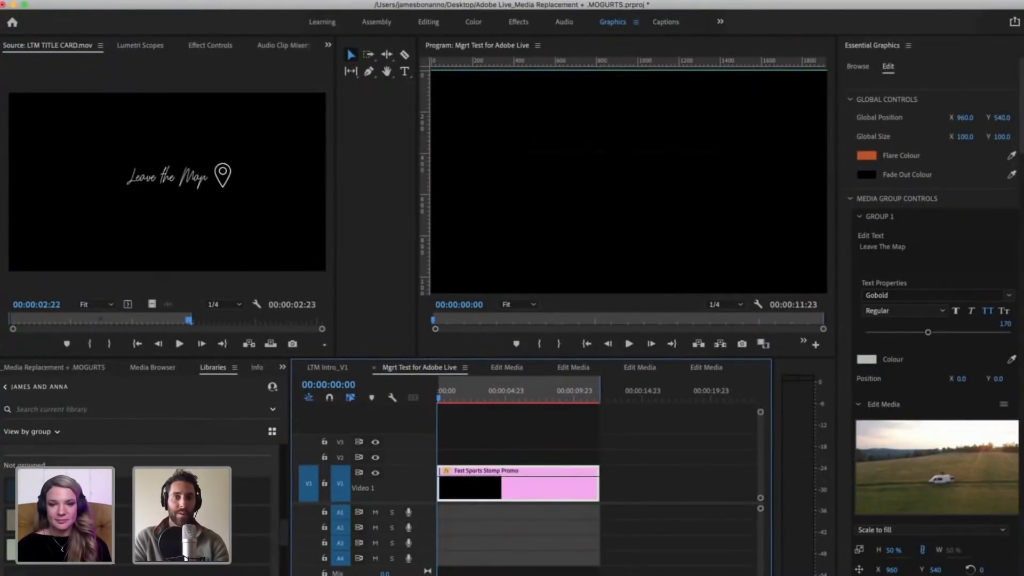
pyautogui.click(191, 1)
pyautogui.click(219, 40)
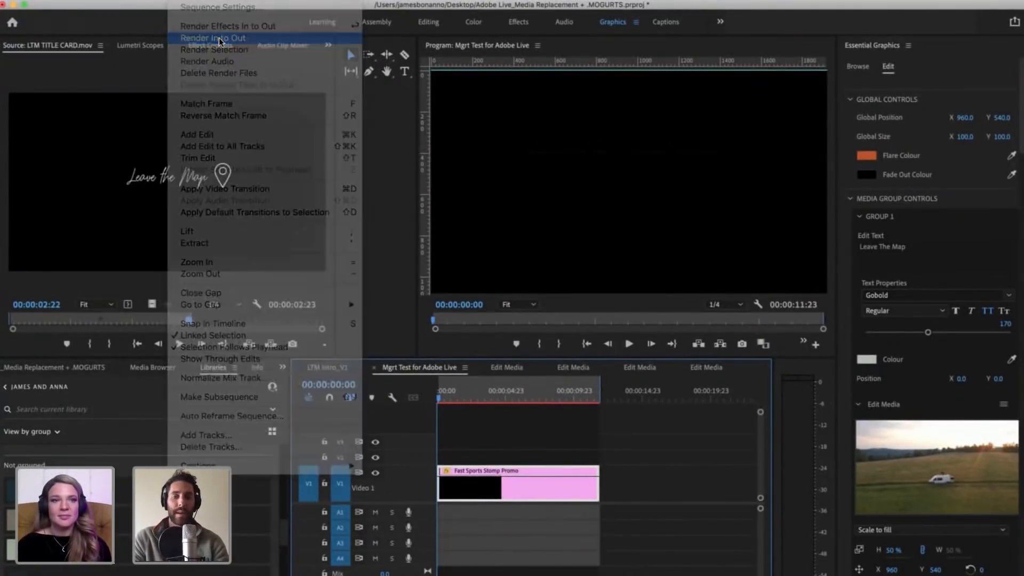
pyautogui.moveTo(528, 200); pyautogui.dragTo(189, 89)
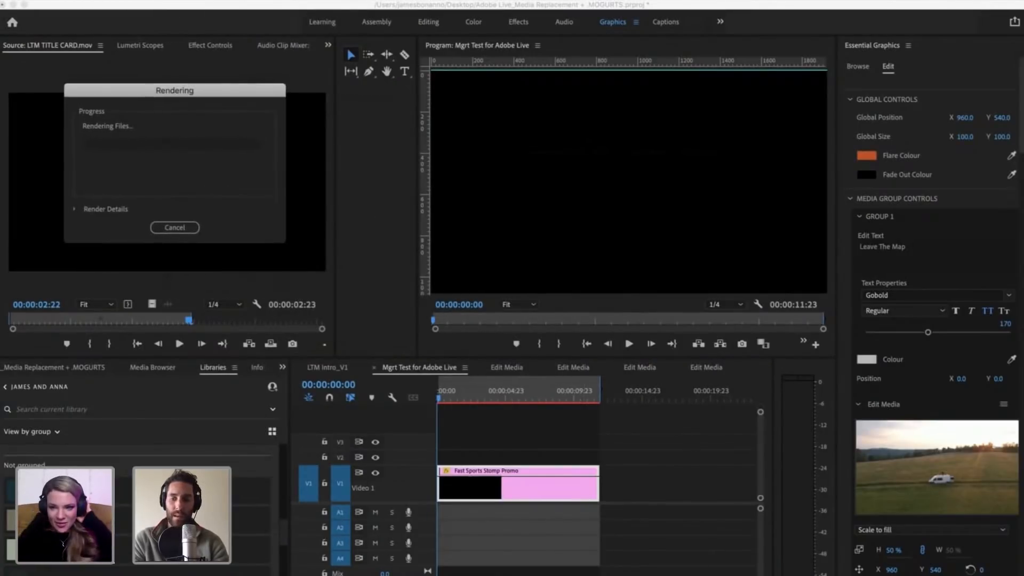
# Step: Switch to Epidemic Sound in Chrome, open the Featured music page and look through its recommended tracks
pyautogui.press('super+Tab')
pyautogui.scroll(-5, 400, 458)
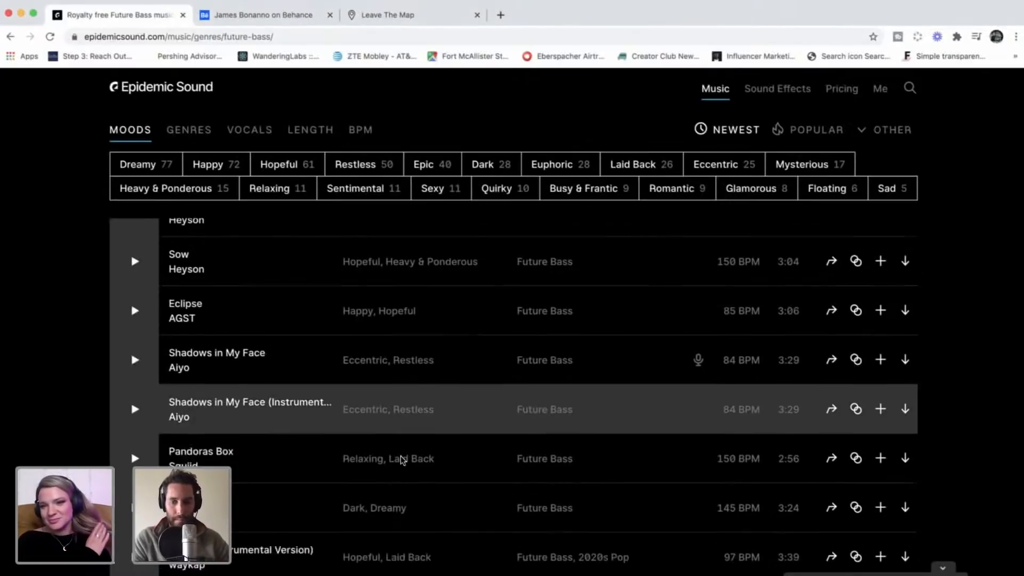
pyautogui.scroll(10, 402, 247)
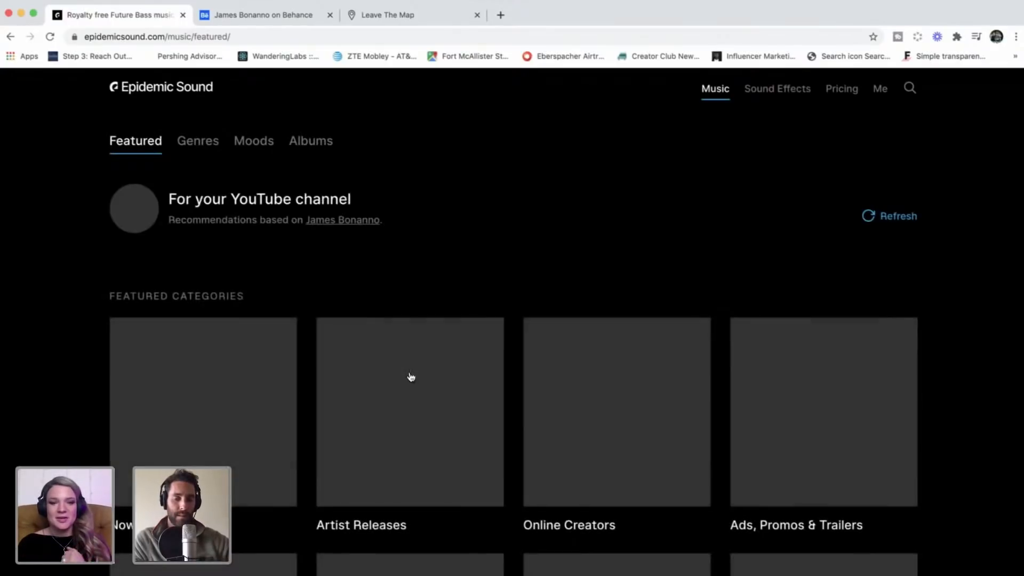
pyautogui.scroll(-2, 442, 289)
pyautogui.scroll(-5, 441, 290)
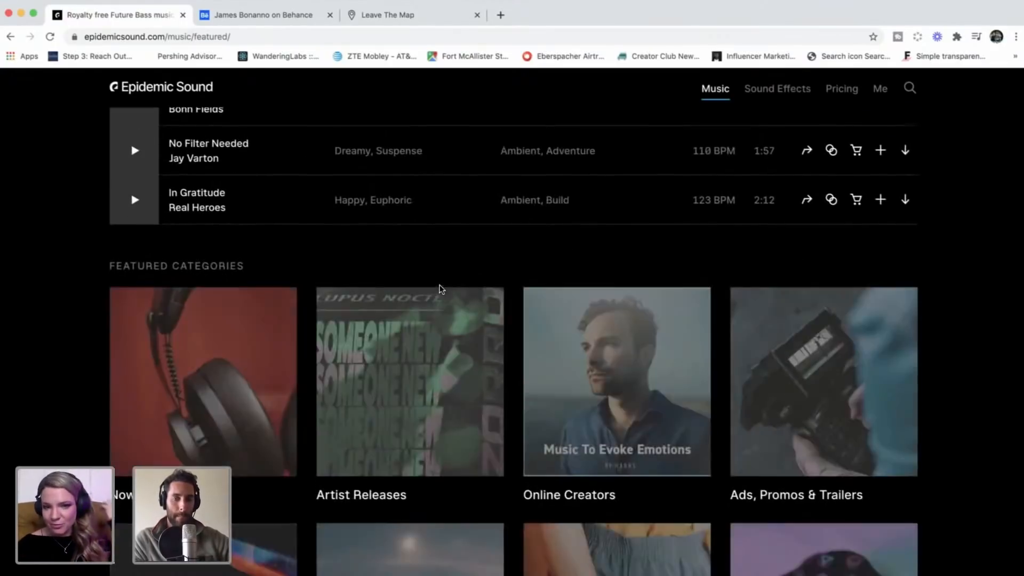
pyautogui.scroll(5, 442, 290)
pyautogui.scroll(-1, 85, 343)
pyautogui.scroll(2, 86, 344)
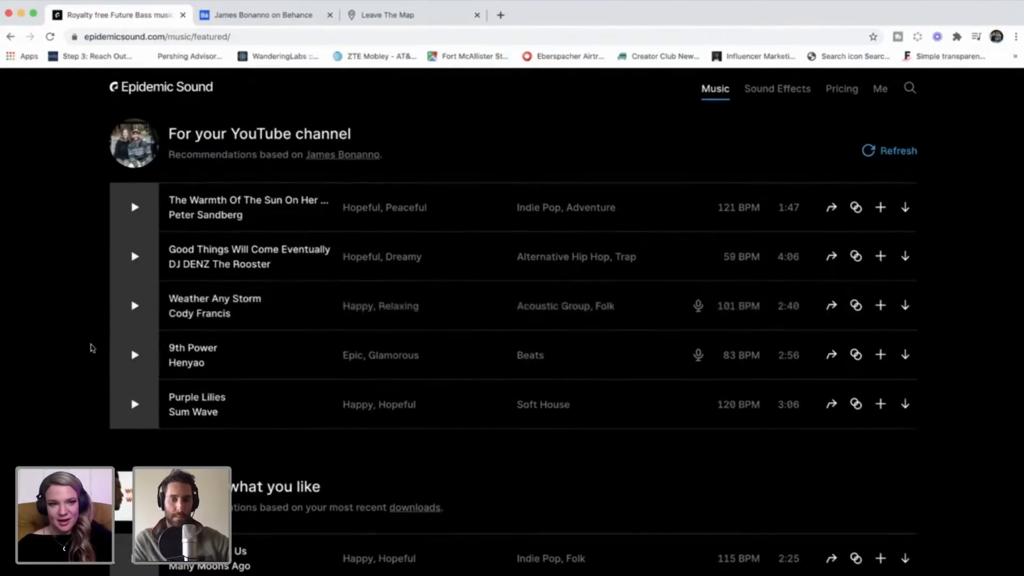
# Step: Look through the featured music categories, open Ads, Promos & Trailers and browse its albums
pyautogui.scroll(-4, 93, 349)
pyautogui.scroll(-6, 91, 383)
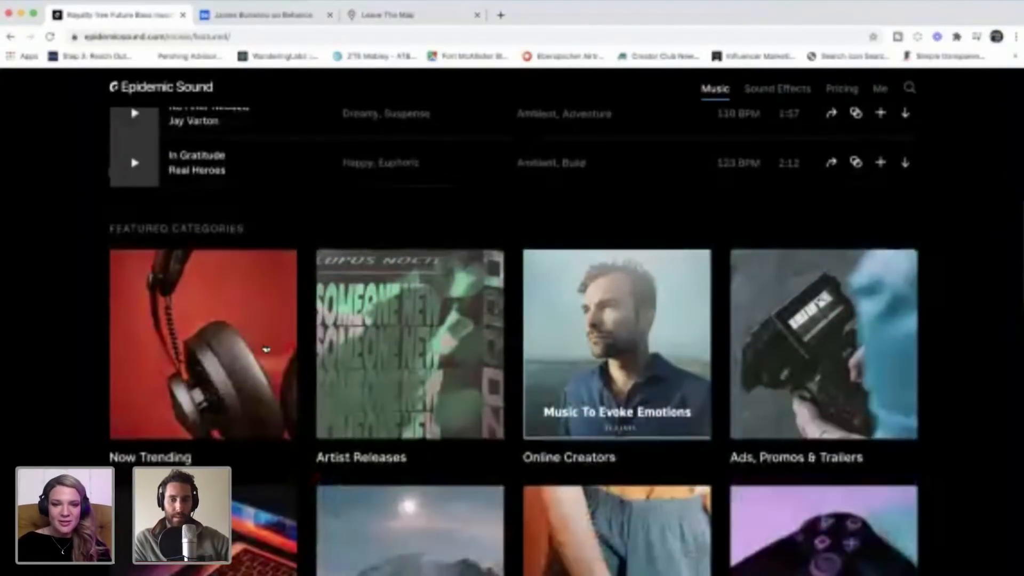
pyautogui.scroll(-3, 55, 423)
pyautogui.scroll(9, 56, 422)
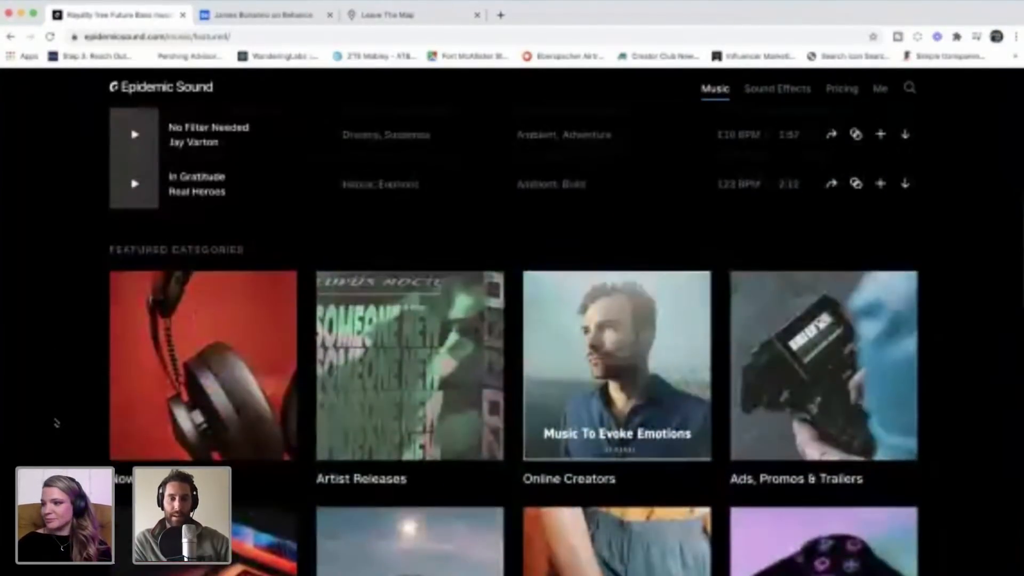
pyautogui.scroll(-6, 56, 423)
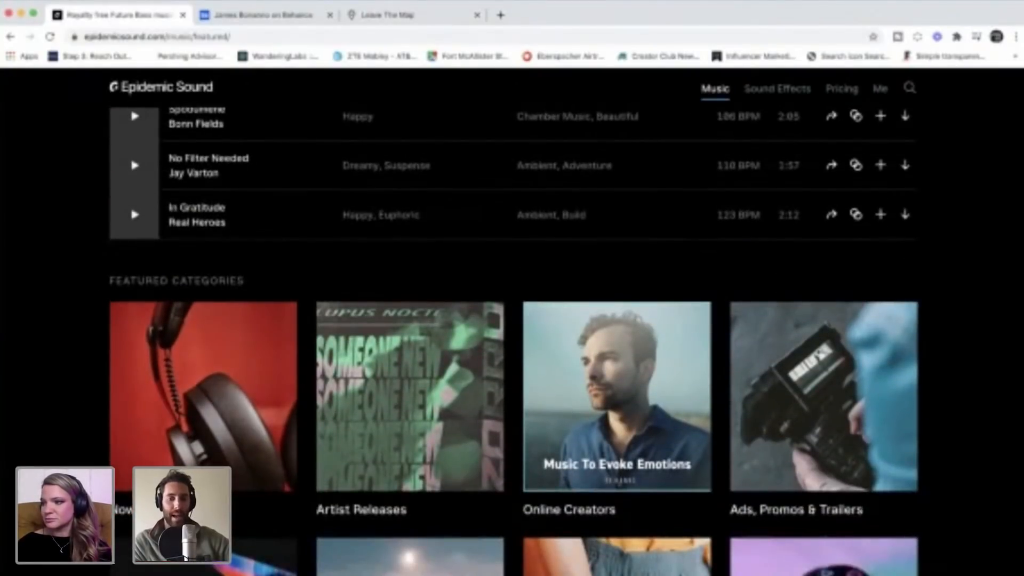
pyautogui.scroll(-3, 140, 224)
pyautogui.scroll(1, 140, 224)
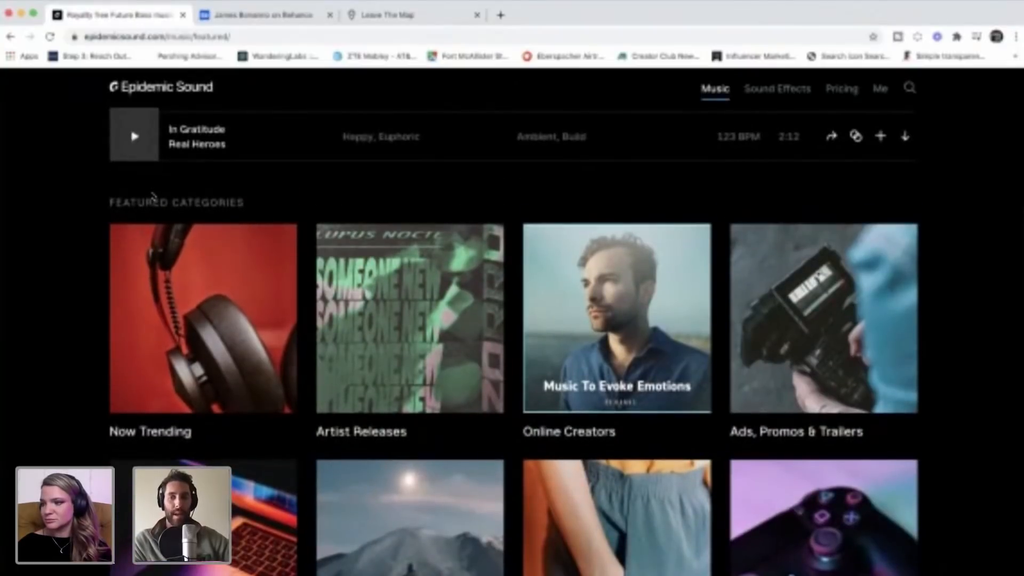
pyautogui.scroll(-1, 85, 299)
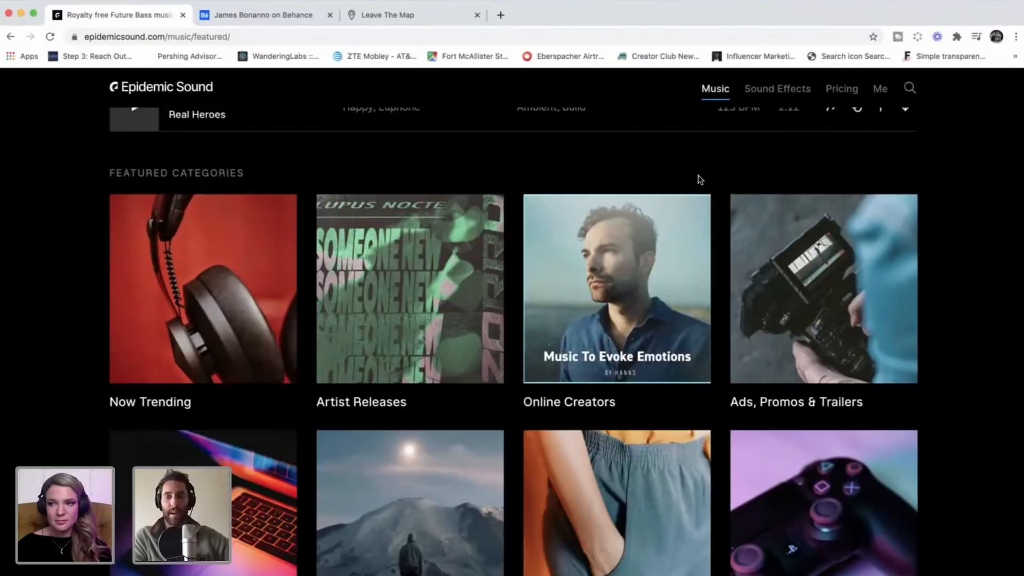
pyautogui.scroll(-2, 747, 214)
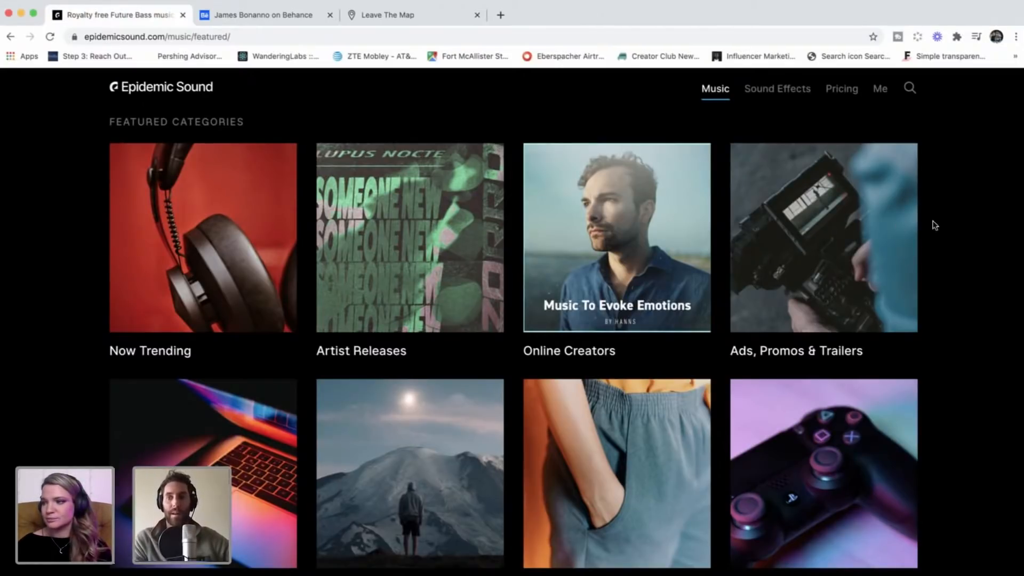
pyautogui.click(820, 242)
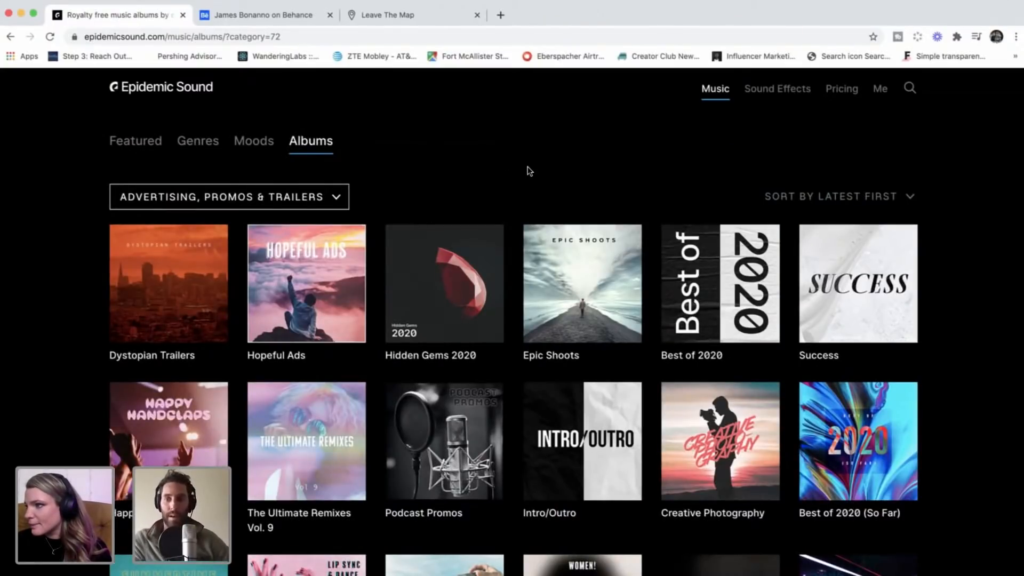
pyautogui.scroll(-2, 580, 209)
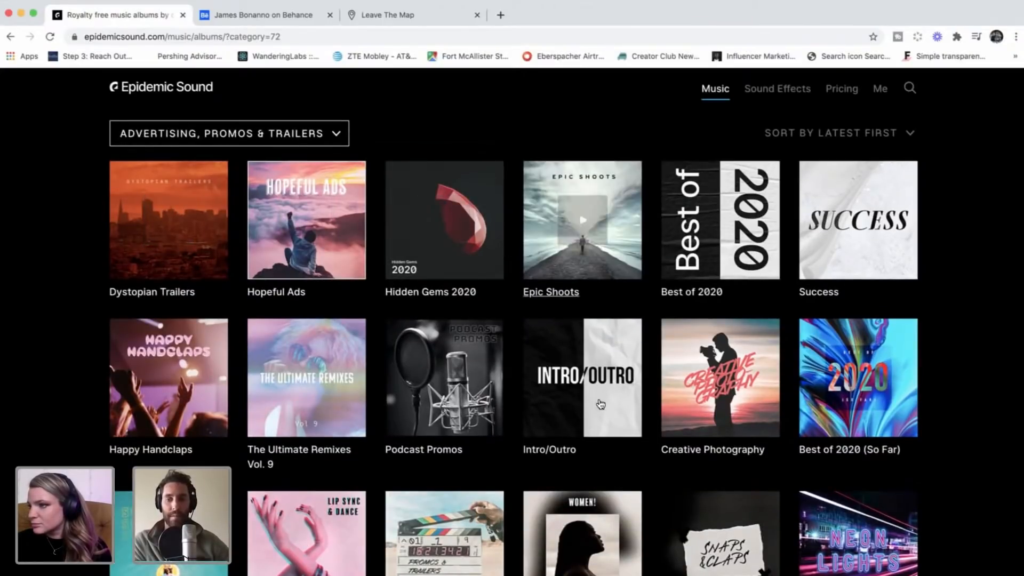
# Step: Browse the Advertising, Promos & Trailers albums, open the Promos & Trailers album and look through its track list
pyautogui.scroll(-1, 600, 404)
pyautogui.scroll(2, 858, 234)
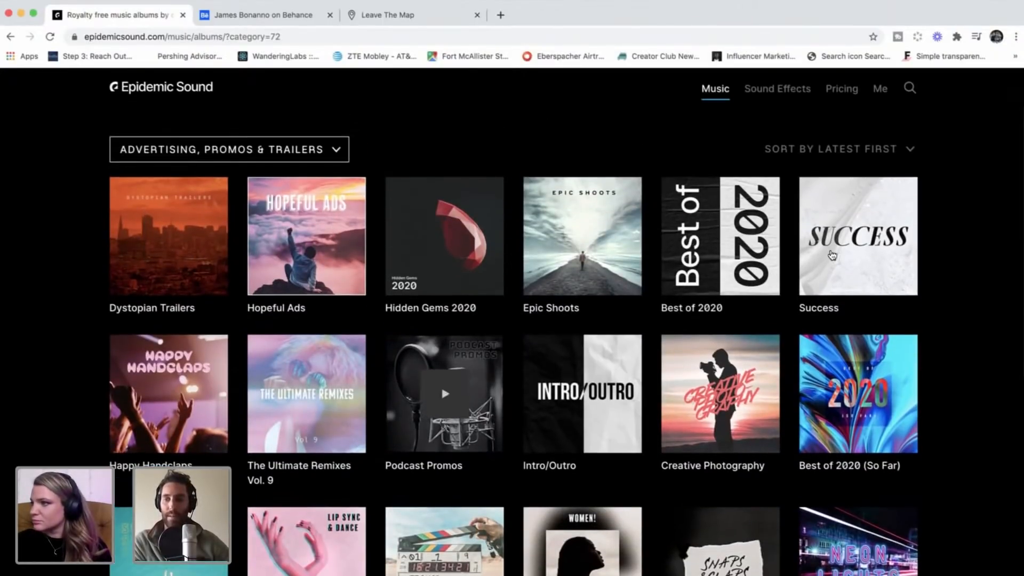
pyautogui.scroll(-4, 950, 280)
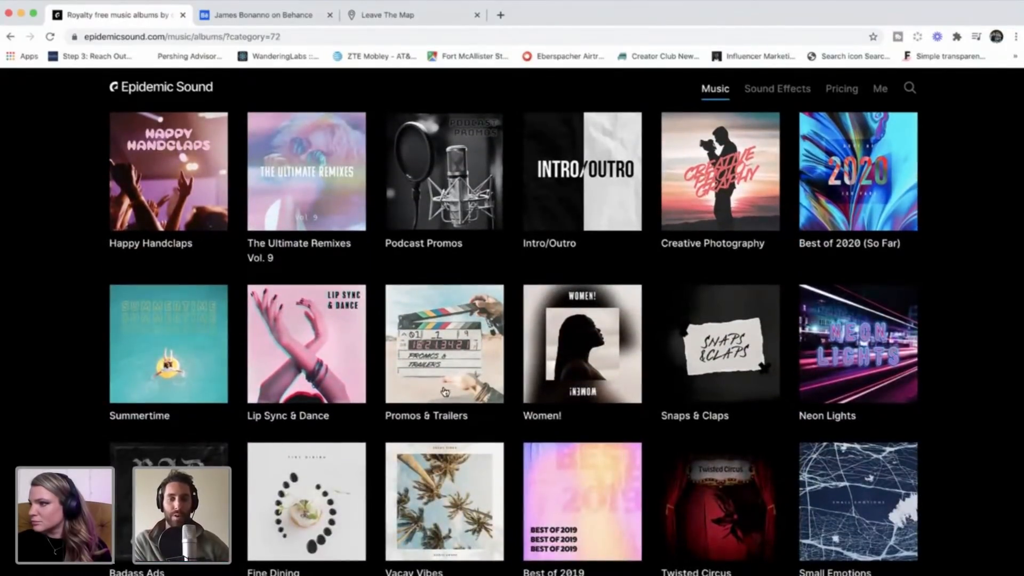
pyautogui.click(454, 389)
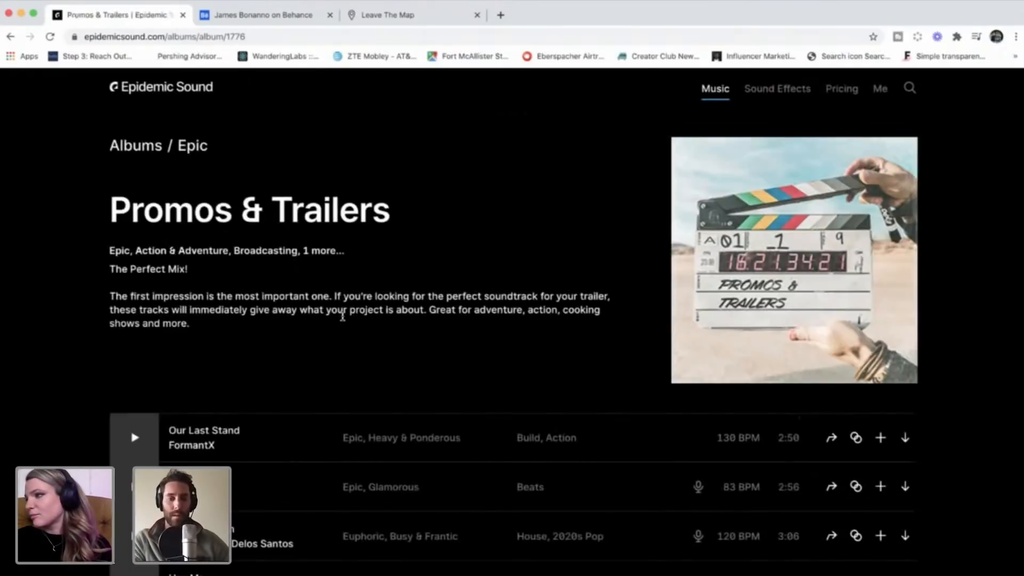
pyautogui.scroll(-3, 313, 373)
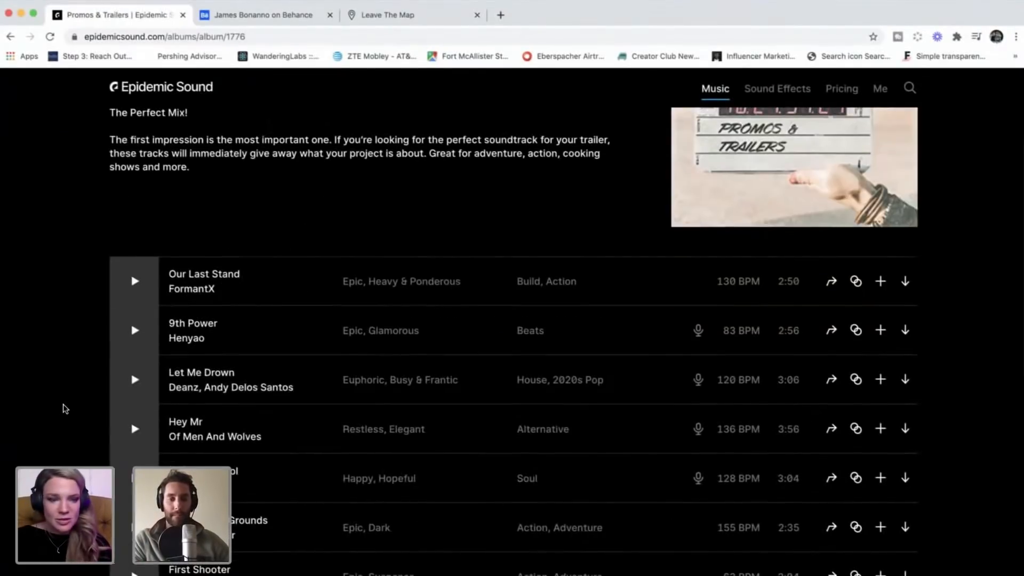
pyautogui.scroll(1, 64, 409)
pyautogui.scroll(2, 64, 409)
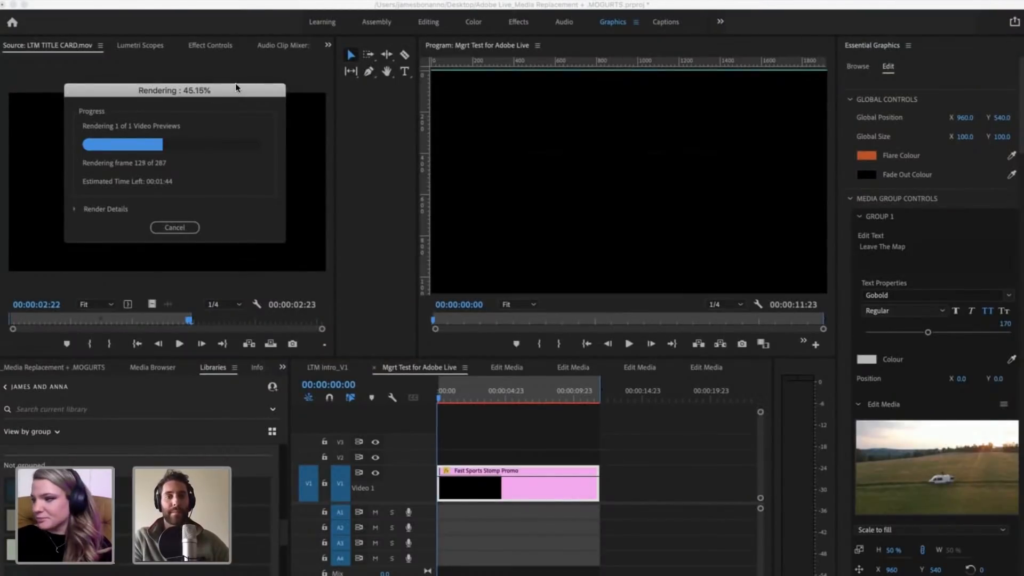
# Step: Switch back to Premiere Pro, check the preview rendering progress and move the Rendering dialog slightly lower
pyautogui.moveTo(229, 97); pyautogui.dragTo(226, 107)
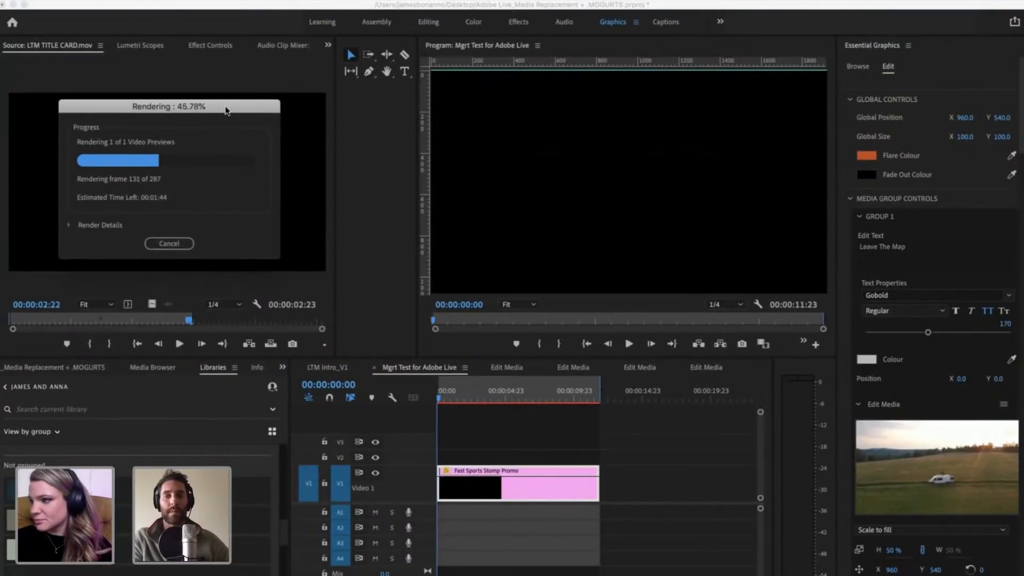
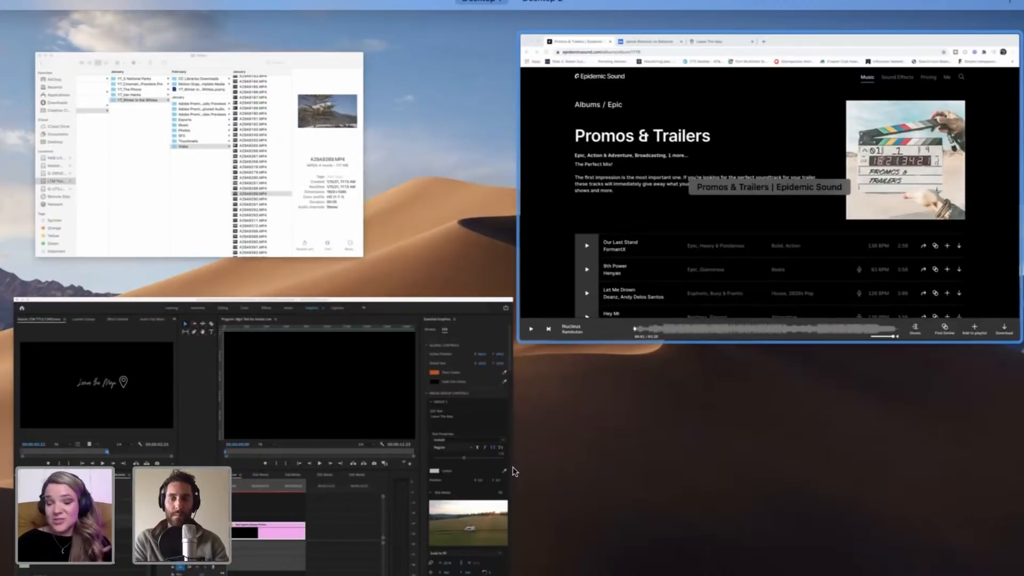
# Step: Look over the Promos & Trailers album on the Epidemic Sound site in Chrome, and return to Premiere Pro
pyautogui.click(581, 461)
pyautogui.scroll(-4, 581, 461)
pyautogui.scroll(4, 580, 460)
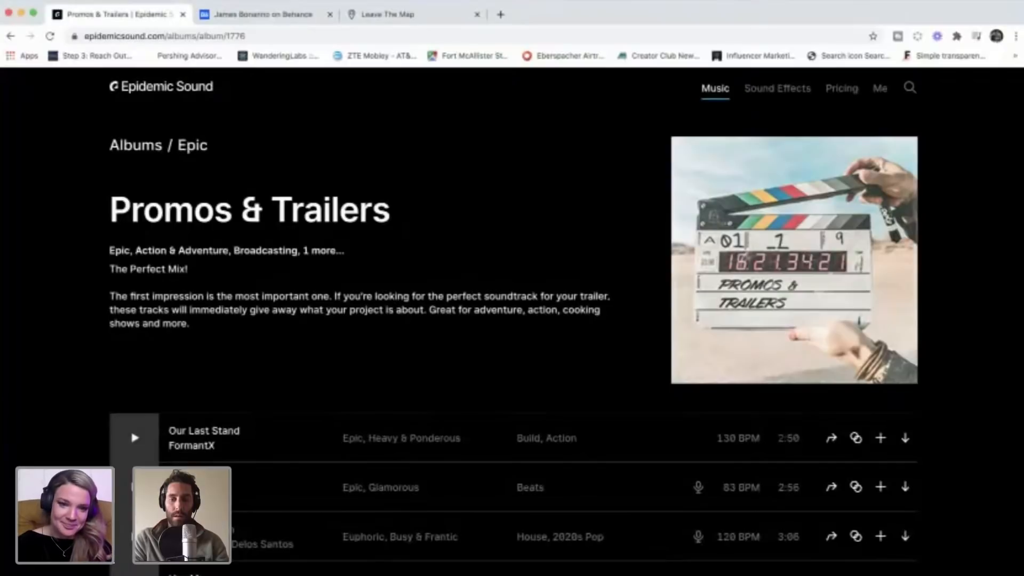
pyautogui.press('super+Tab')
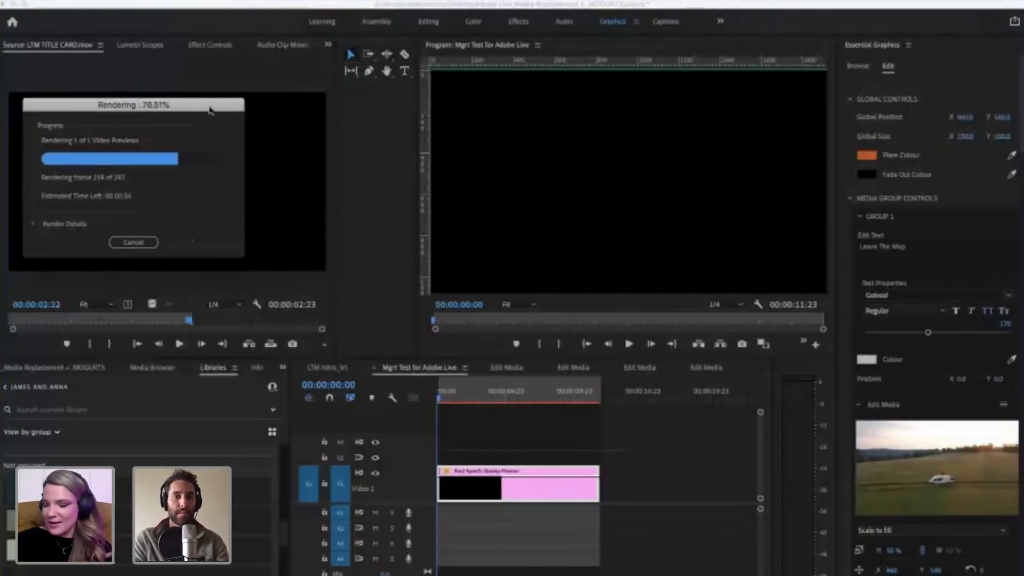
pyautogui.moveTo(202, 108); pyautogui.dragTo(203, 110)
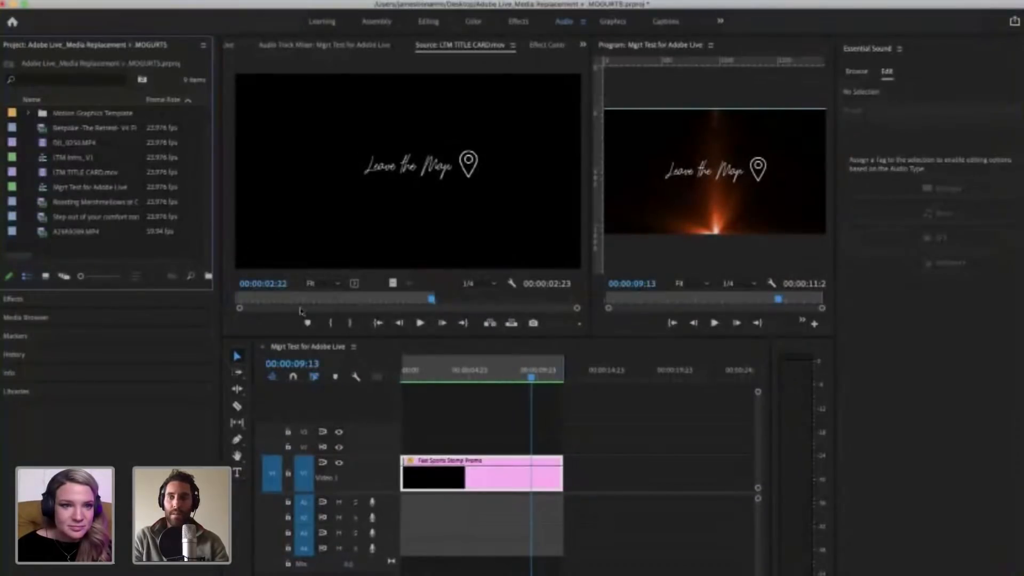
# Step: Bring up the Adobe Stock music library for browsing and skim its track list
pyautogui.click(886, 73)
pyautogui.click(858, 73)
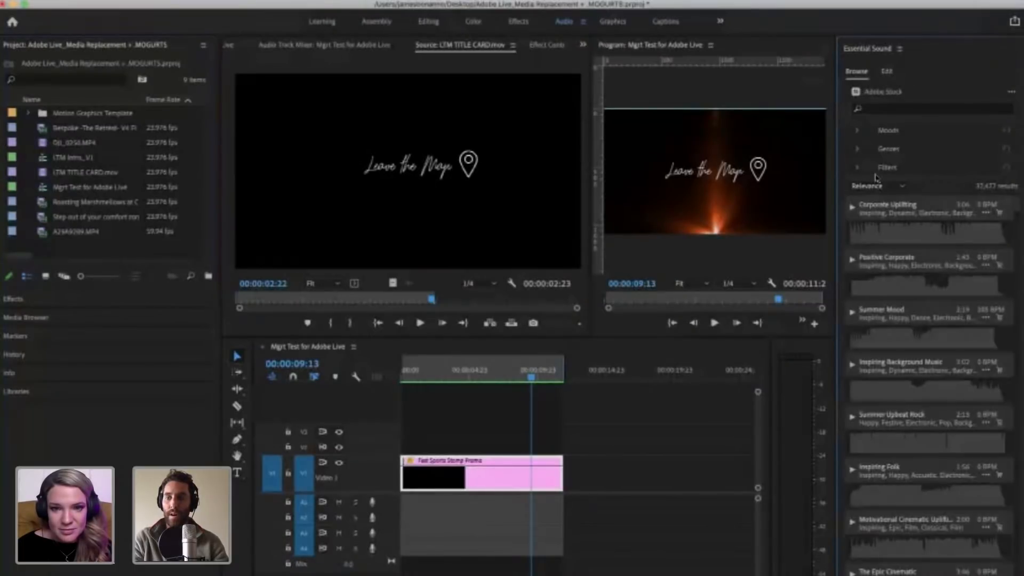
pyautogui.scroll(-5, 915, 392)
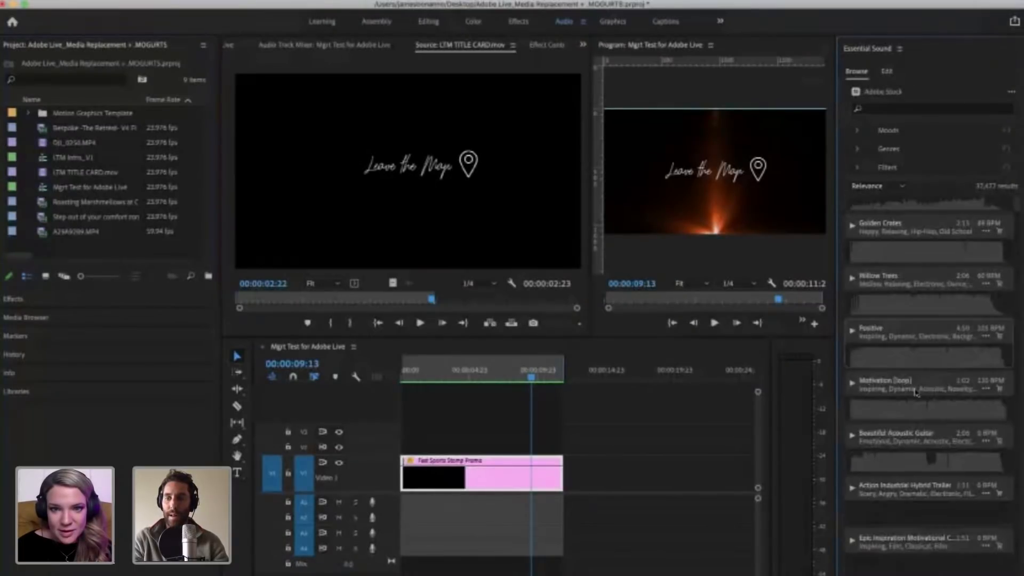
pyautogui.scroll(5, 915, 392)
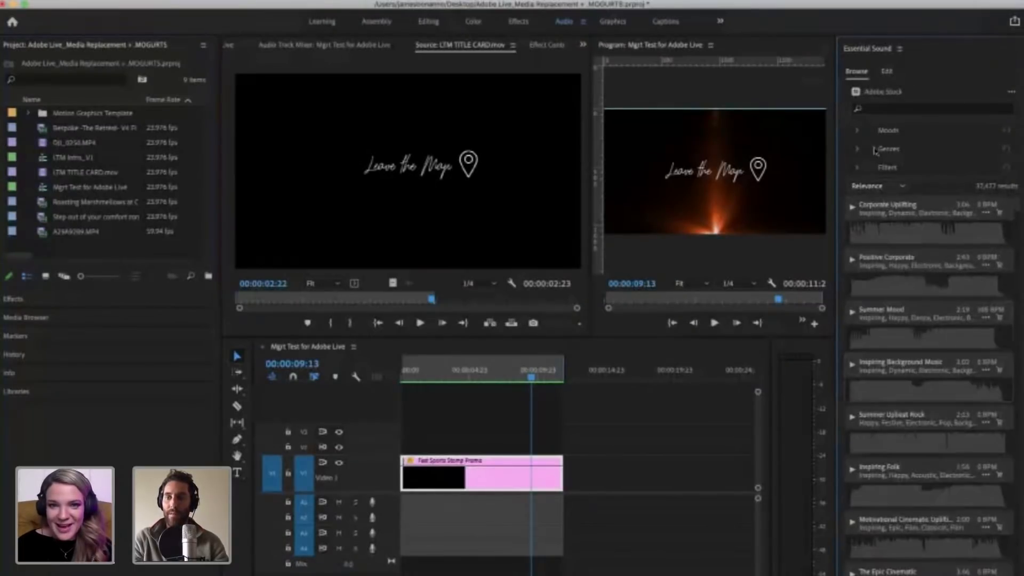
# Step: Examine which Moods, Genres and Filters options are available for narrowing the stock music
pyautogui.click(857, 131)
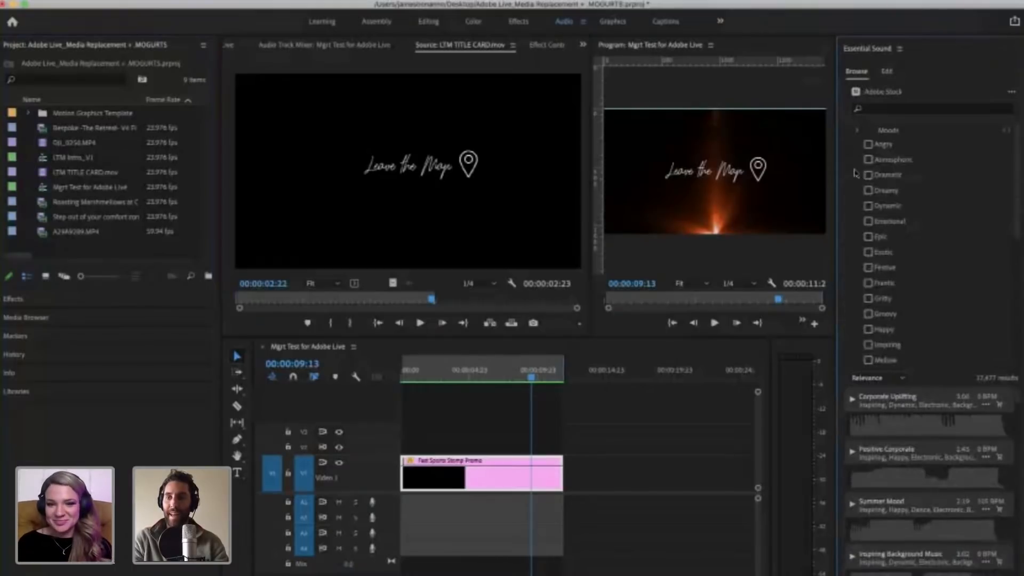
pyautogui.click(857, 131)
pyautogui.click(857, 168)
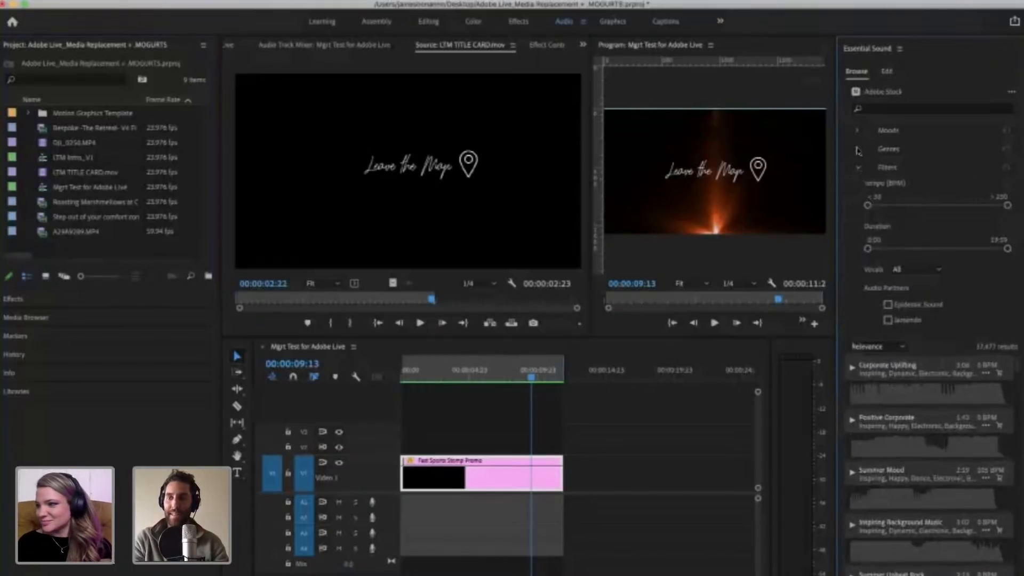
pyautogui.click(857, 169)
pyautogui.click(857, 149)
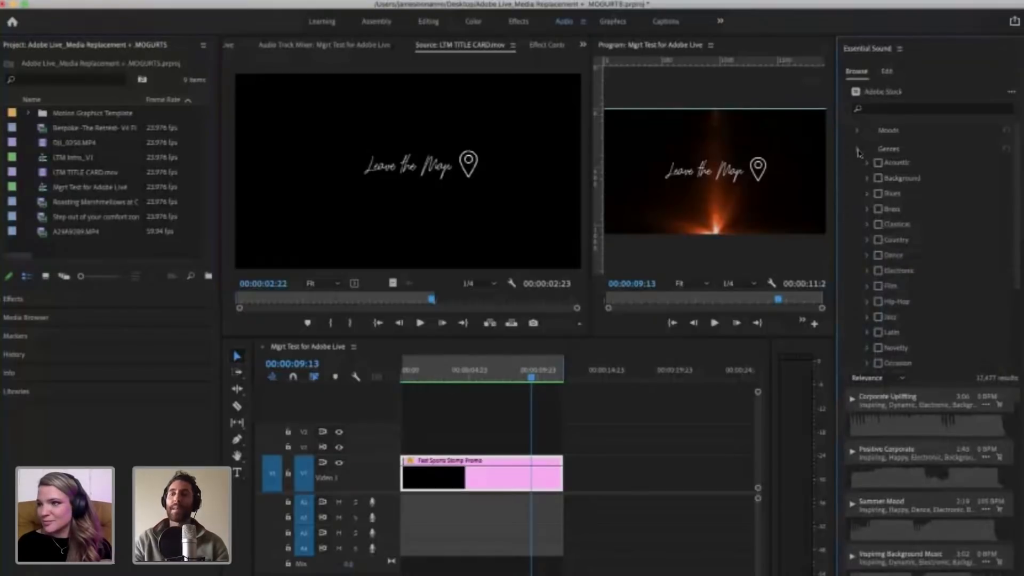
pyautogui.click(858, 151)
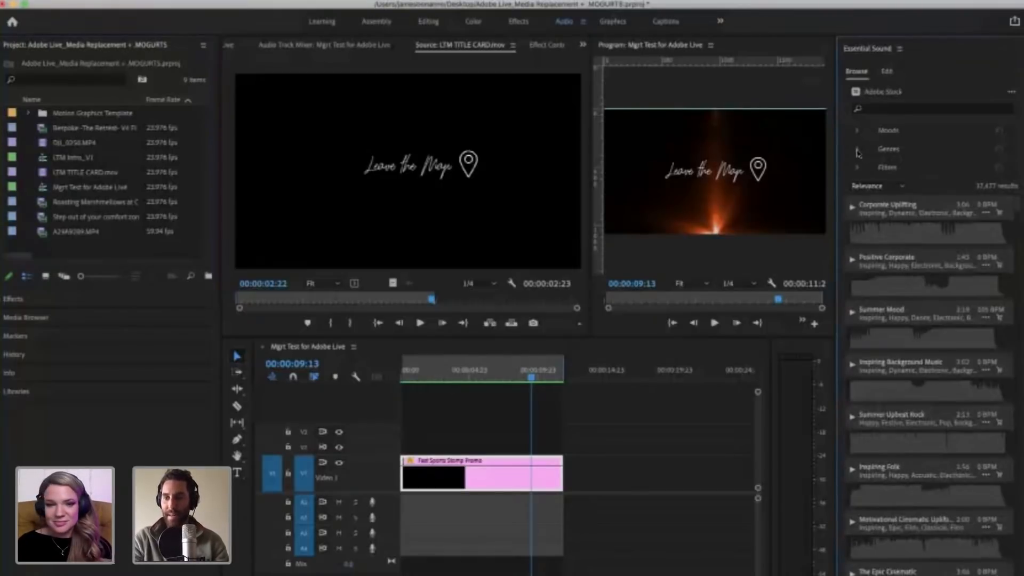
pyautogui.click(858, 150)
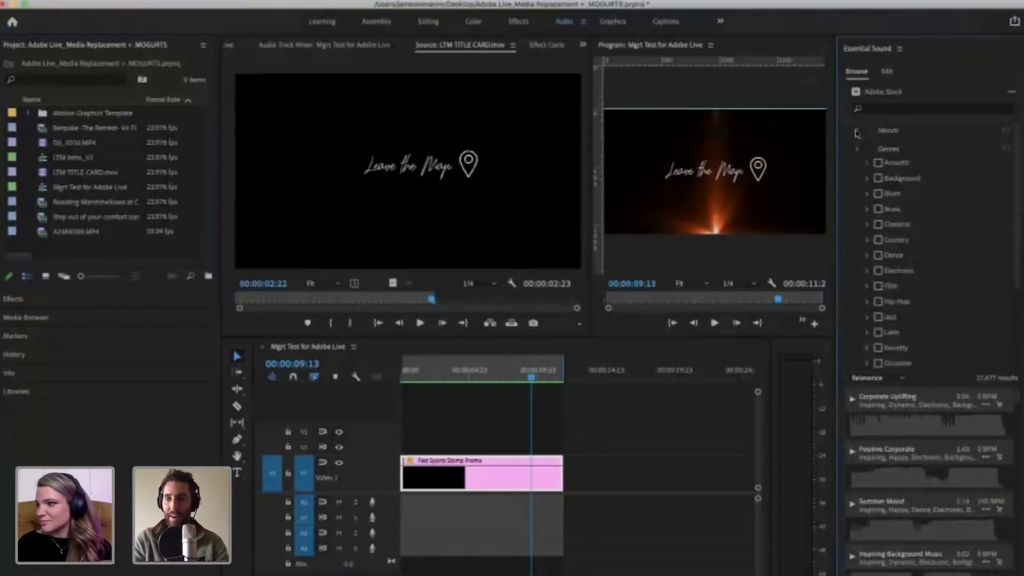
pyautogui.click(856, 133)
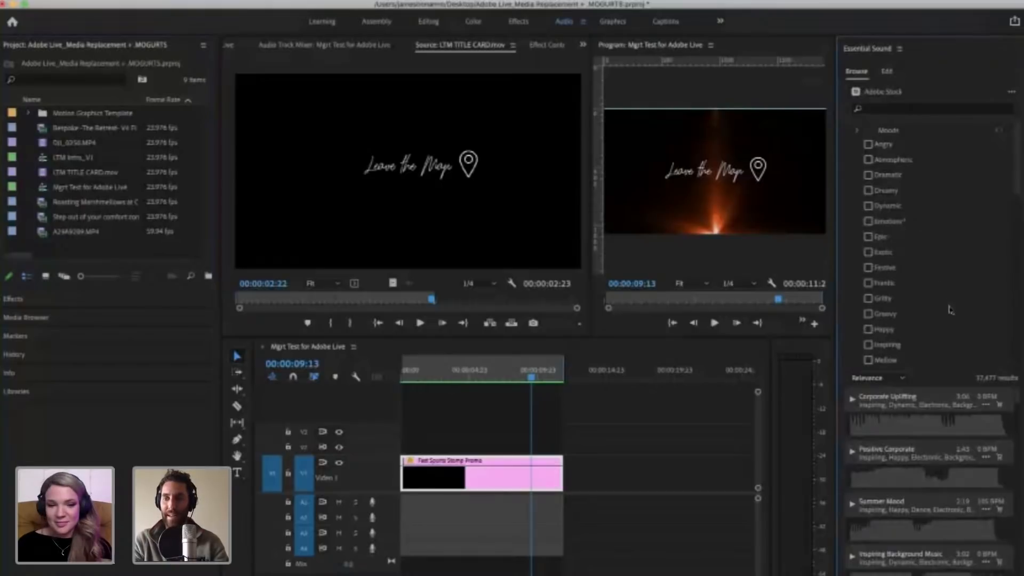
pyautogui.click(857, 133)
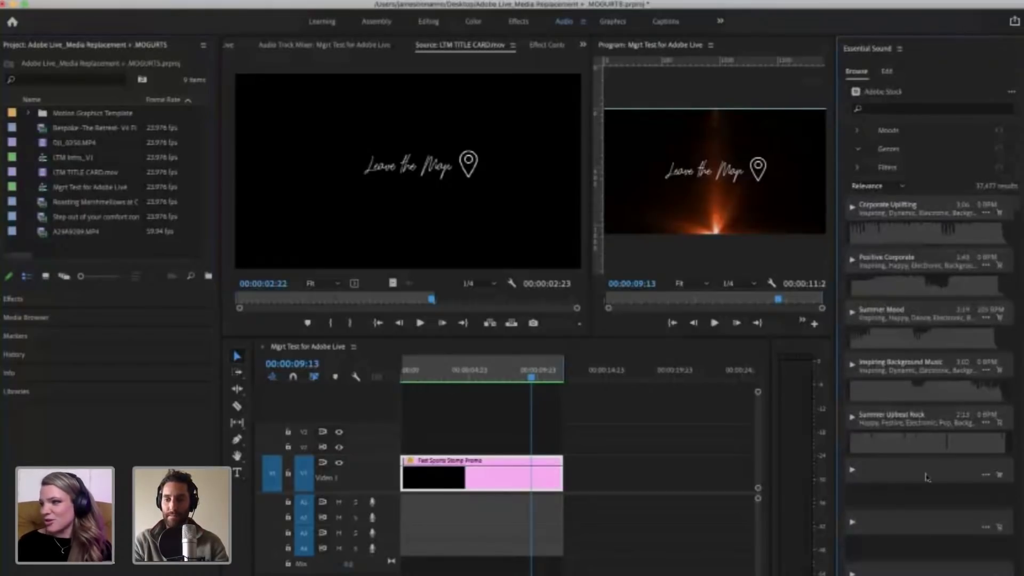
# Step: Look through the unfiltered stock tracks and select Summer Upbeat Rock
pyautogui.scroll(-5, 927, 477)
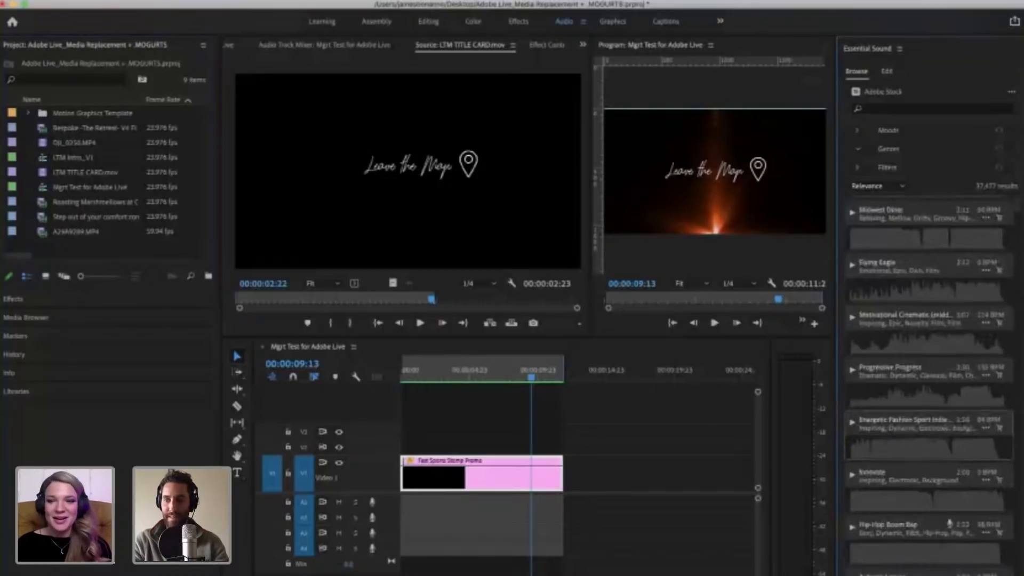
pyautogui.scroll(1, 929, 434)
pyautogui.moveTo(1018, 210); pyautogui.dragTo(1020, 175)
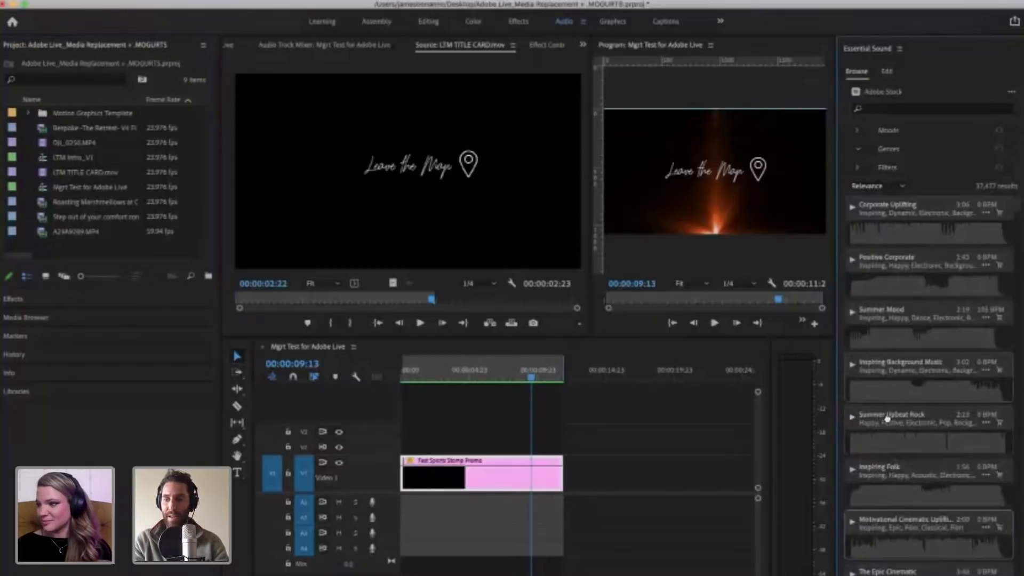
pyautogui.click(923, 423)
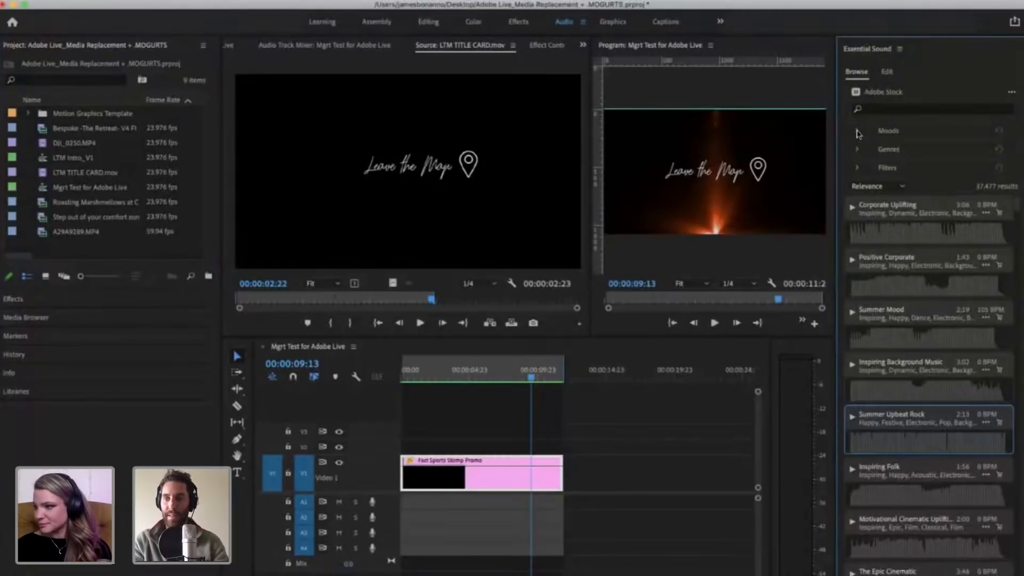
# Step: Read through the full list of mood options for stock music, and collapse it again
pyautogui.click(857, 131)
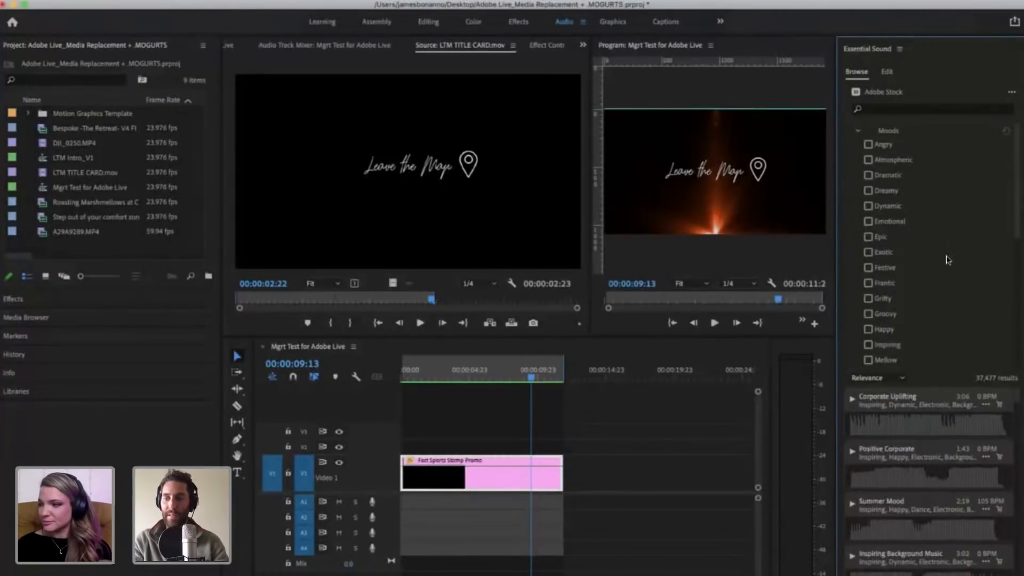
pyautogui.scroll(-4, 947, 260)
pyautogui.scroll(-5, 947, 260)
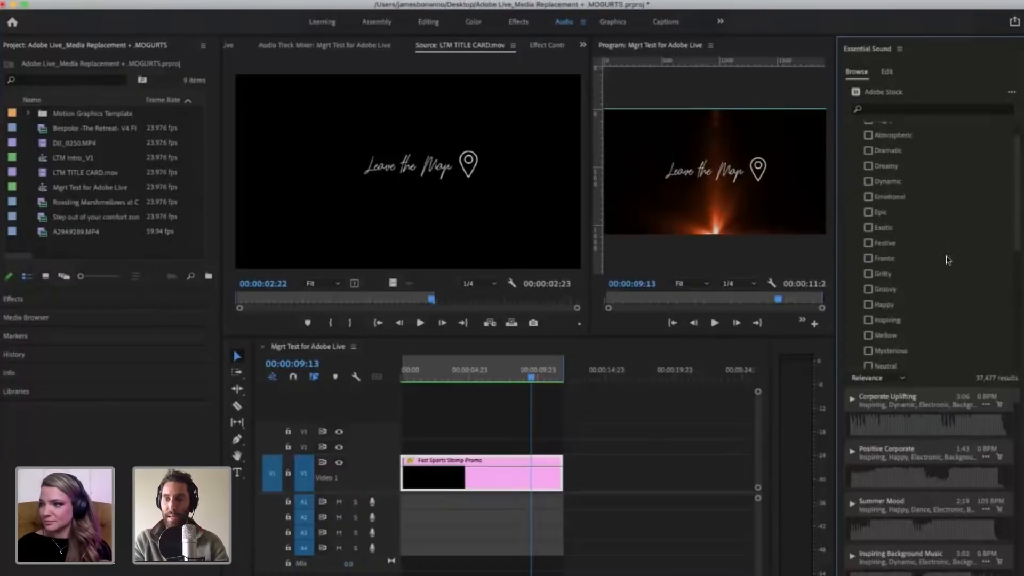
pyautogui.scroll(9, 970, 270)
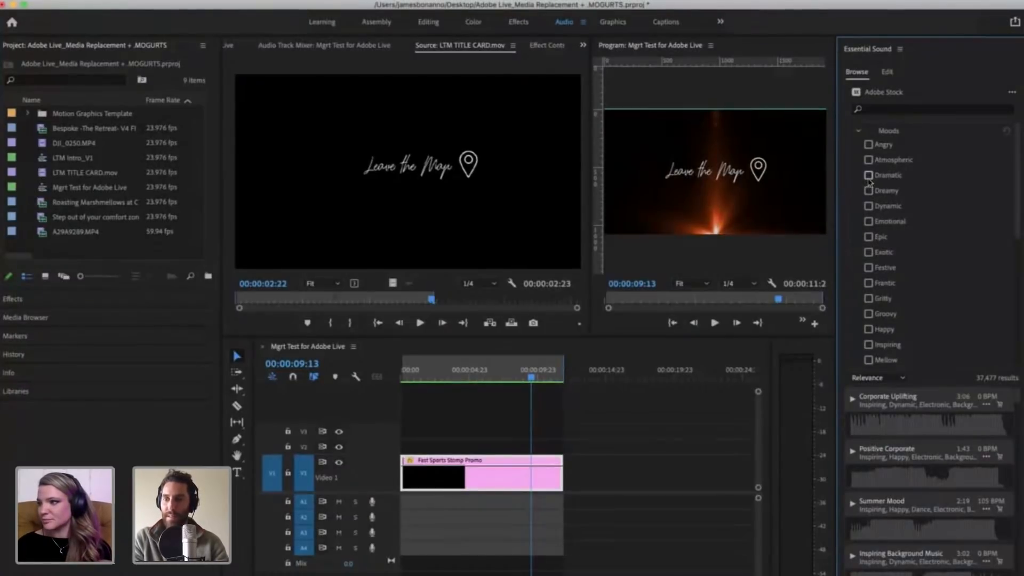
pyautogui.scroll(-5, 946, 323)
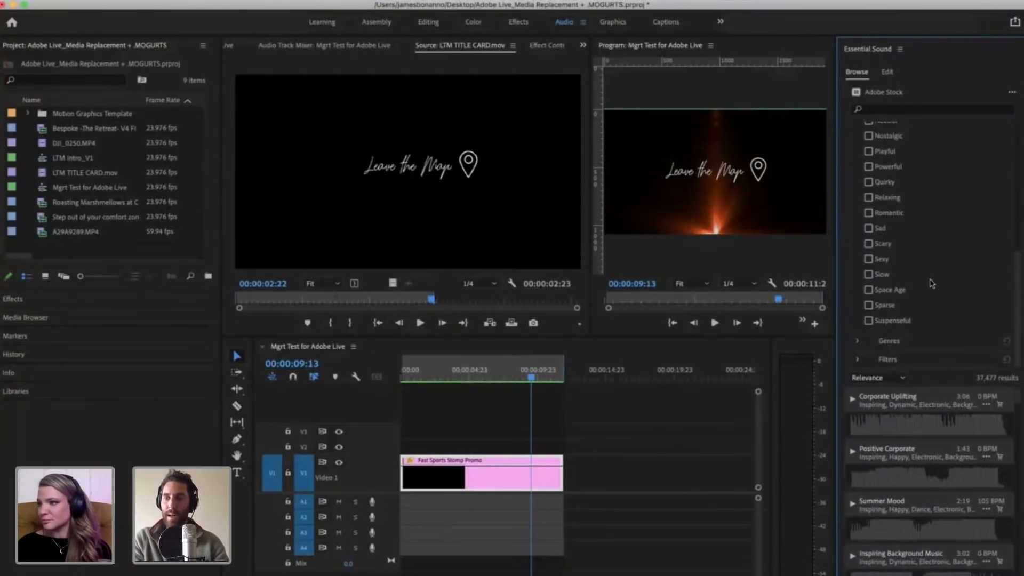
pyautogui.scroll(5, 928, 277)
pyautogui.click(858, 131)
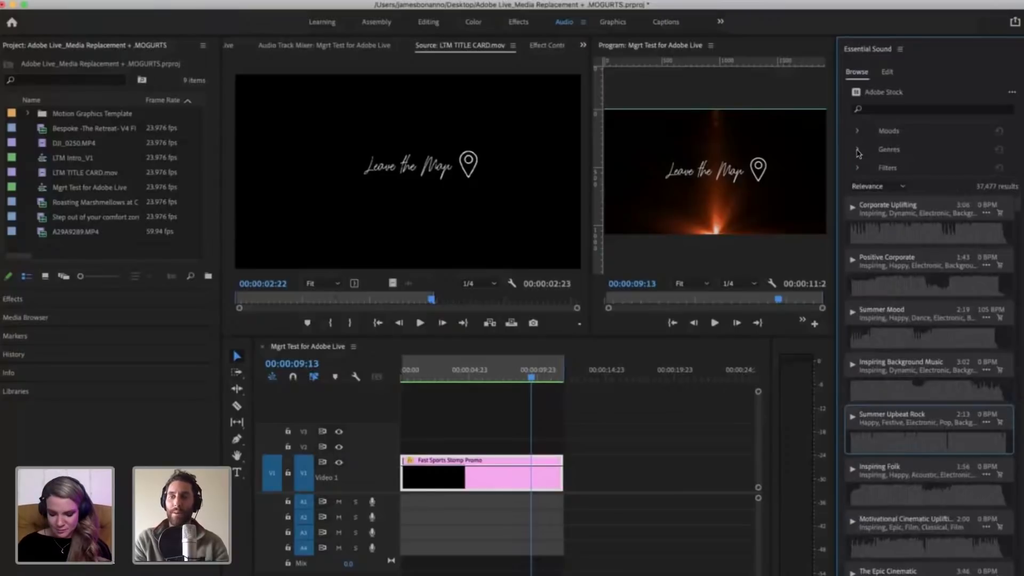
# Step: Filter the stock music by the Electronic genre, including all of its subgenres
pyautogui.click(858, 150)
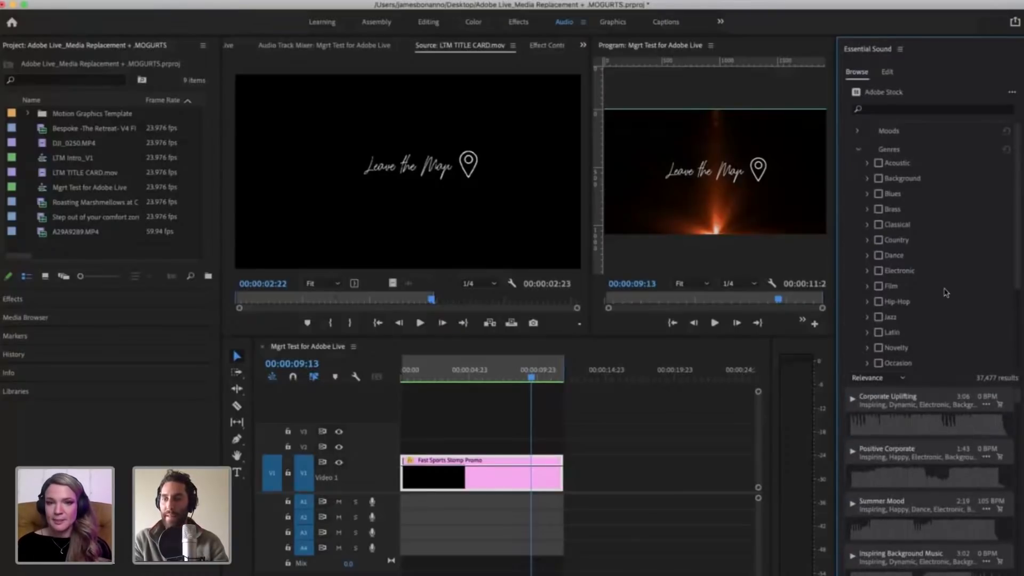
pyautogui.scroll(-1, 946, 292)
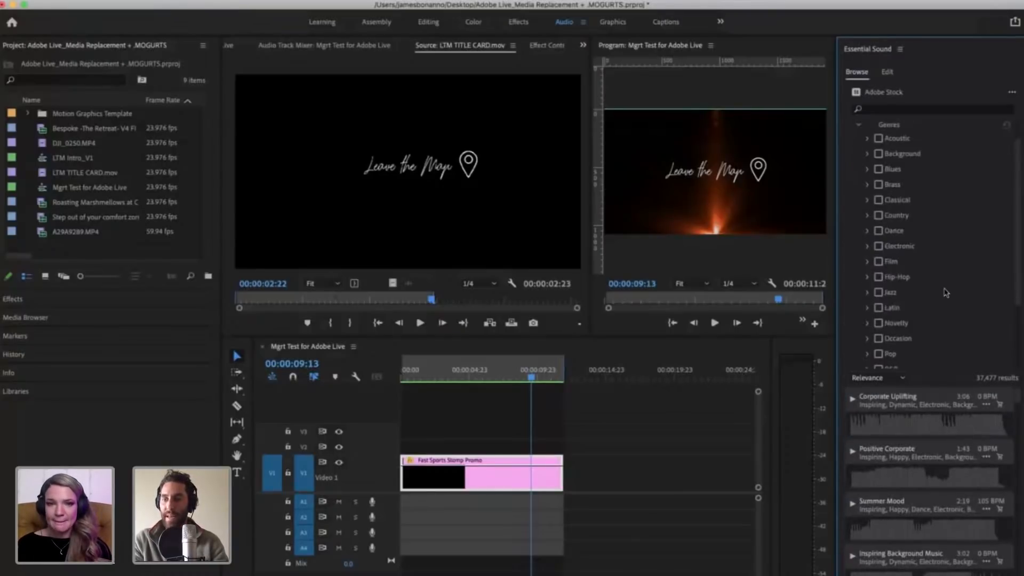
pyautogui.click(868, 246)
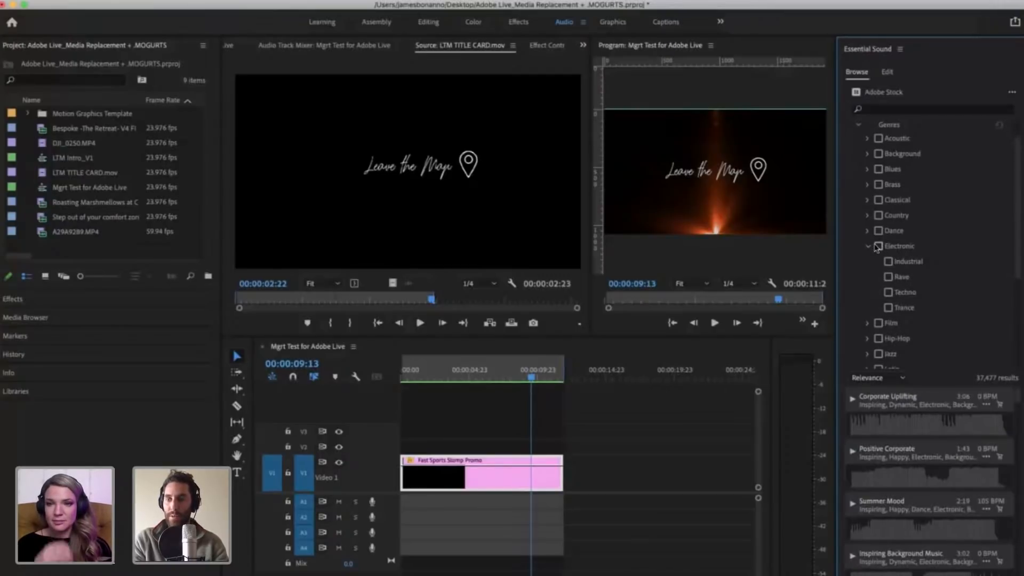
pyautogui.click(877, 247)
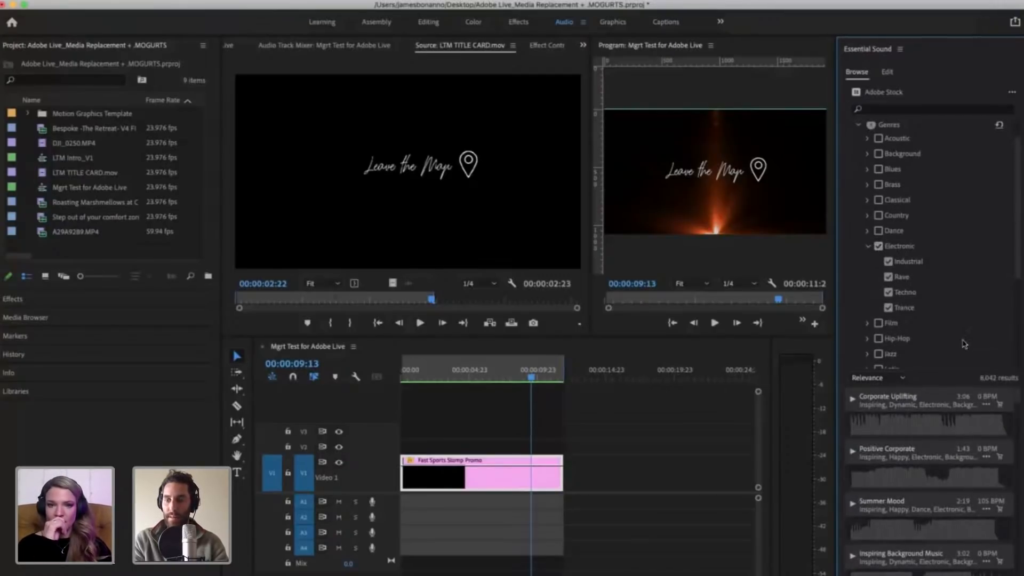
# Step: Restrict the stock music results to the audio partner Epidemic Sound
pyautogui.scroll(-5, 964, 344)
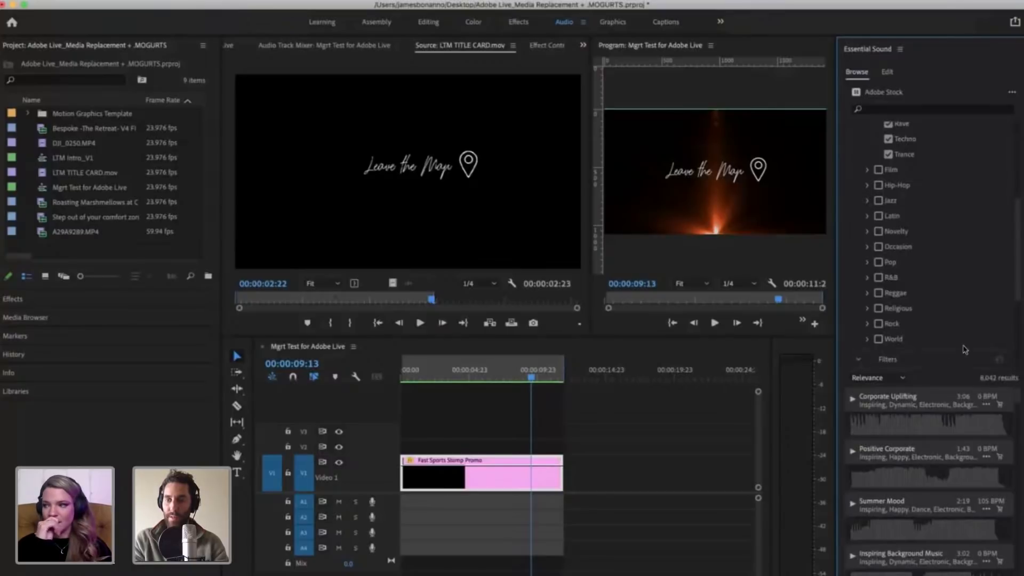
pyautogui.scroll(-4, 964, 349)
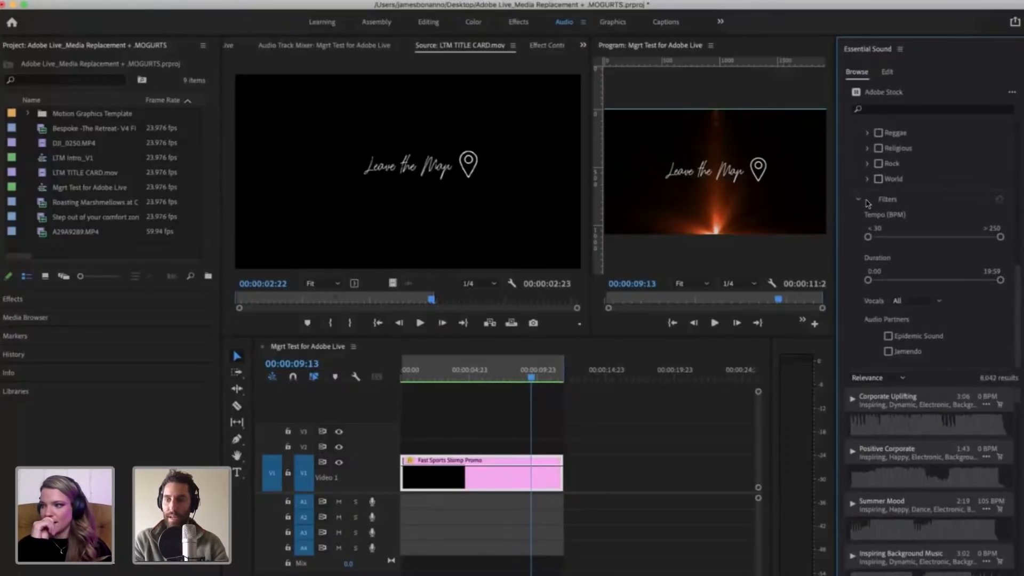
pyautogui.click(888, 336)
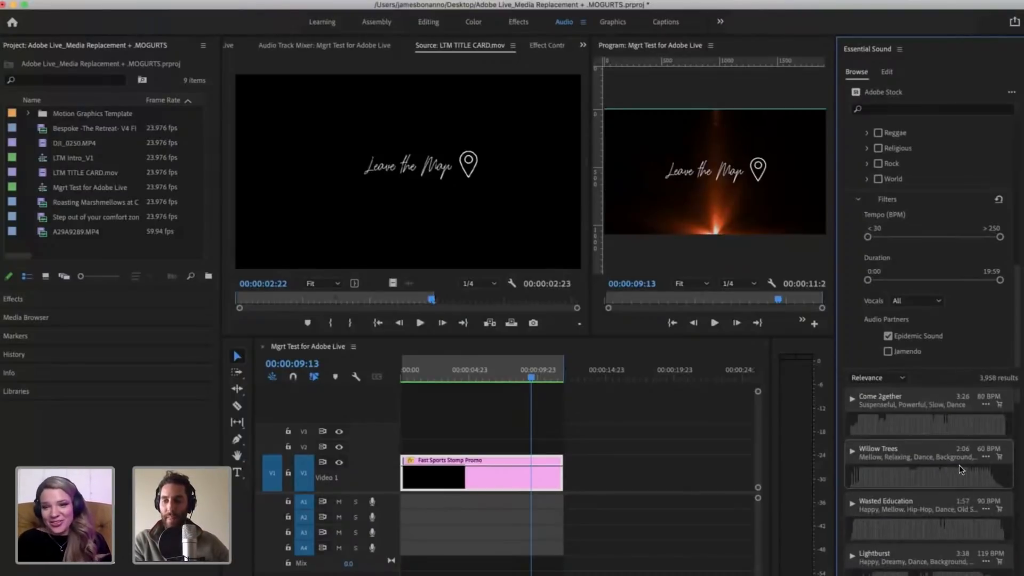
# Step: Look through the filtered tracks and preview Come 2gether in sync with the timeline, stopping and restarting playback
pyautogui.scroll(-3, 959, 465)
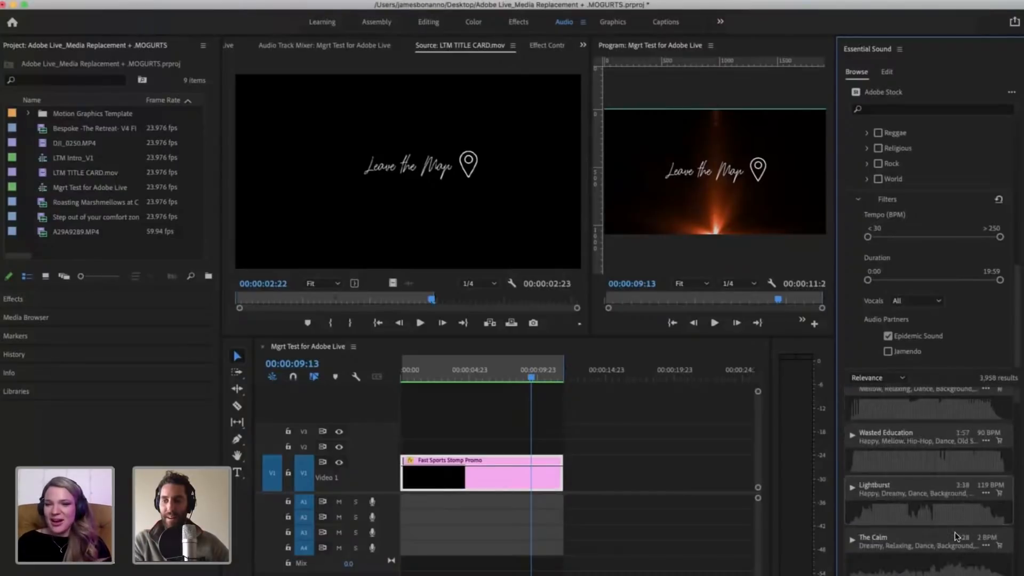
pyautogui.scroll(2, 956, 535)
pyautogui.scroll(-8, 938, 491)
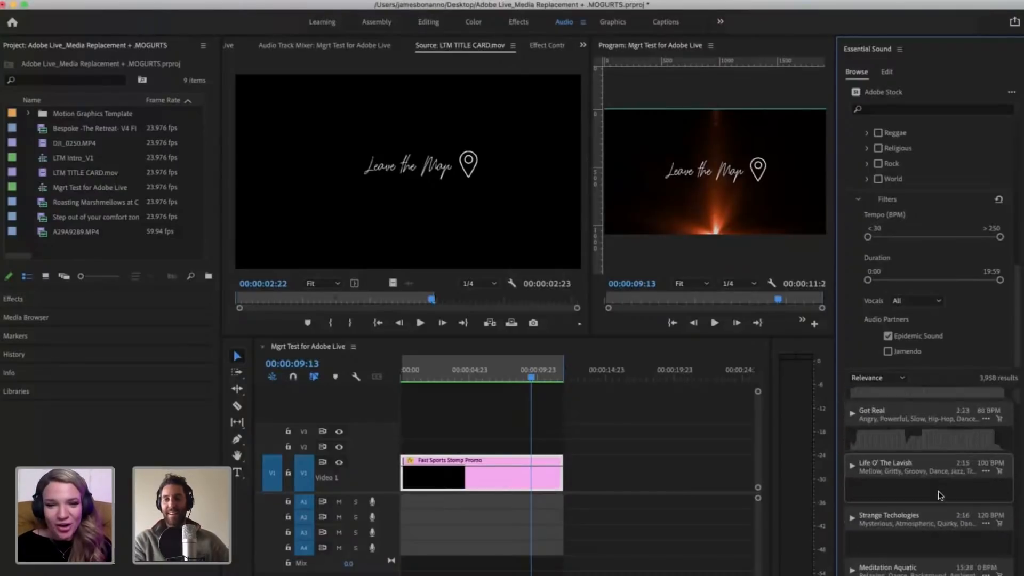
pyautogui.scroll(8, 939, 490)
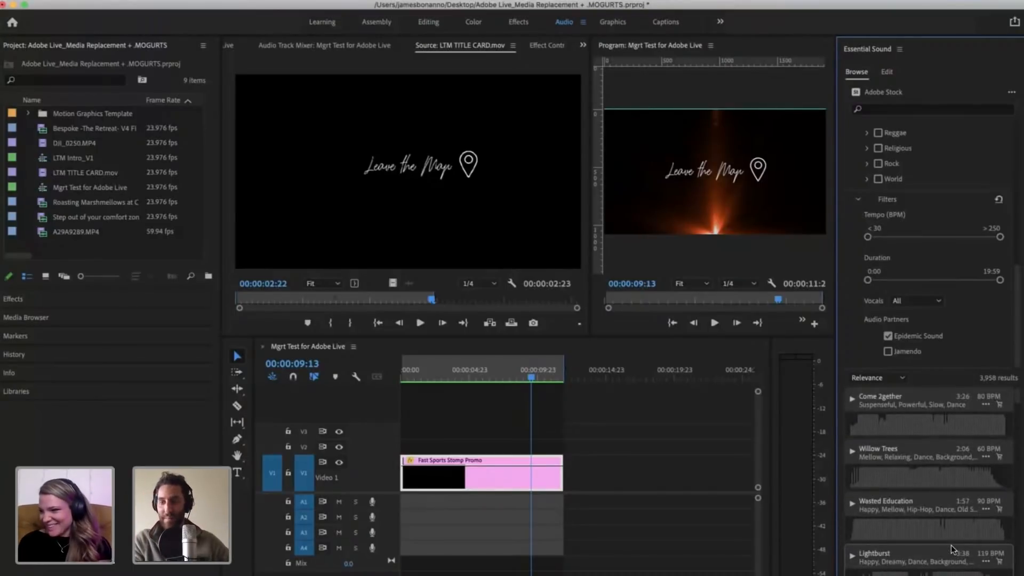
pyautogui.click(851, 399)
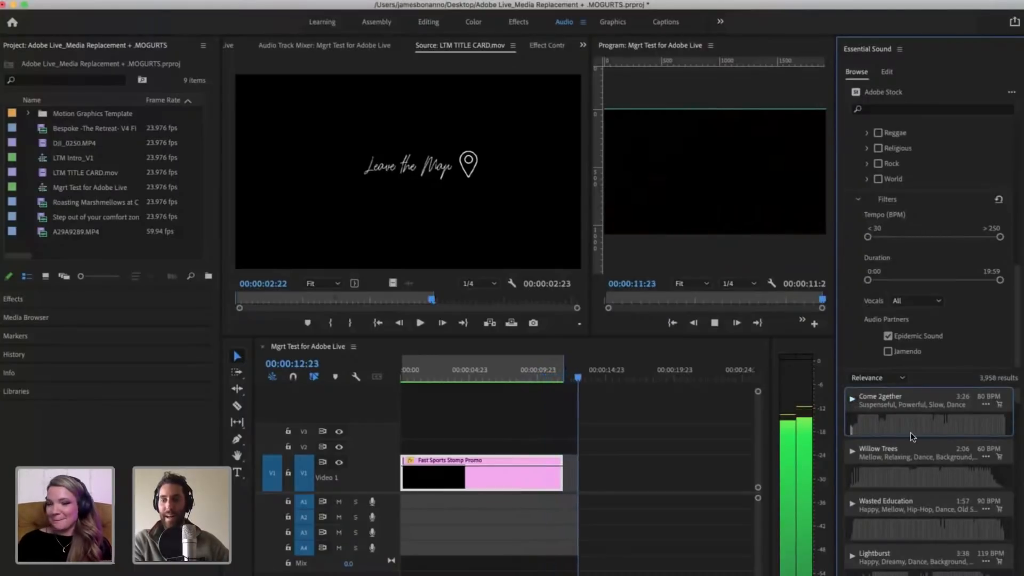
pyautogui.click(858, 423)
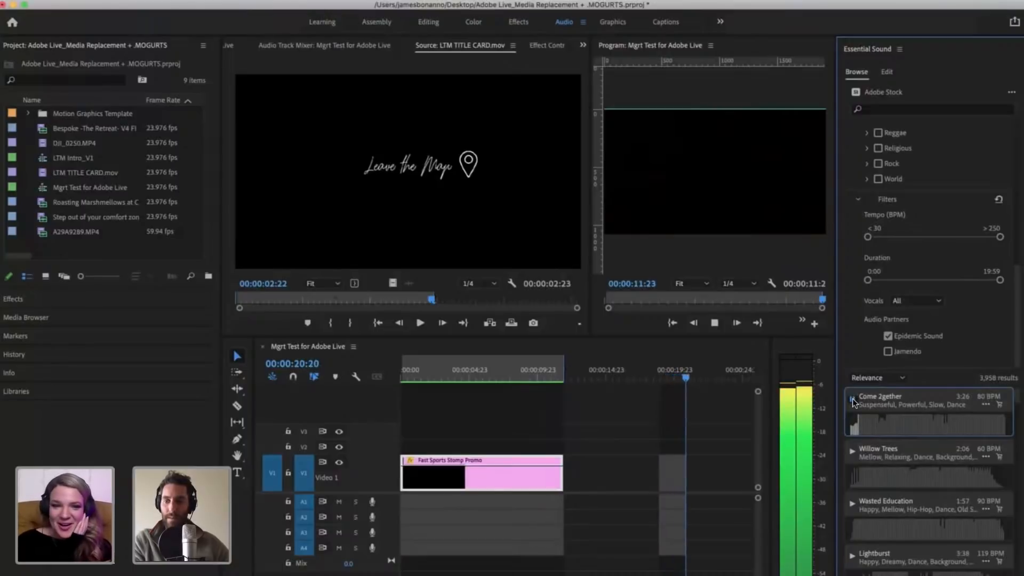
pyautogui.click(852, 398)
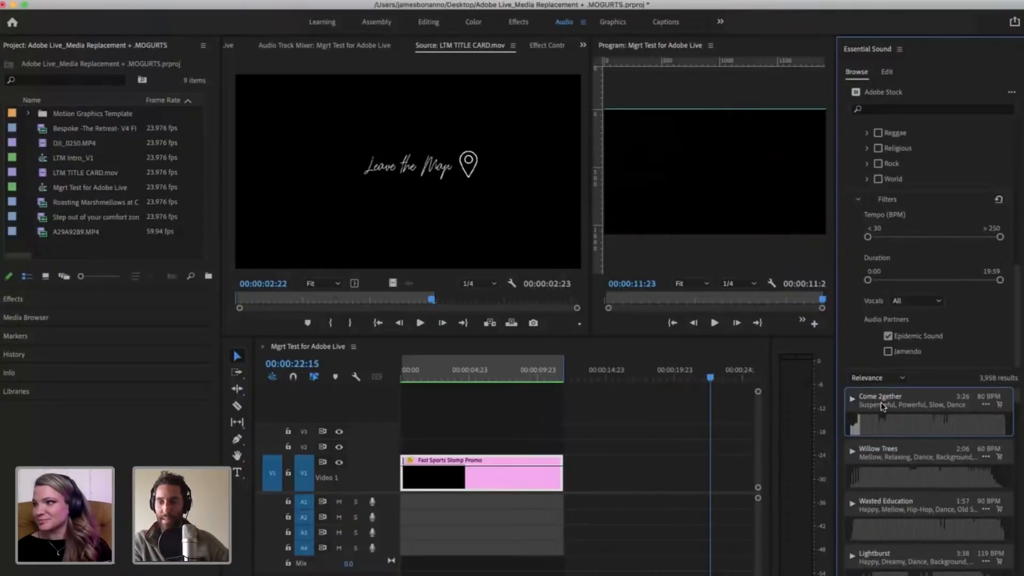
pyautogui.click(852, 399)
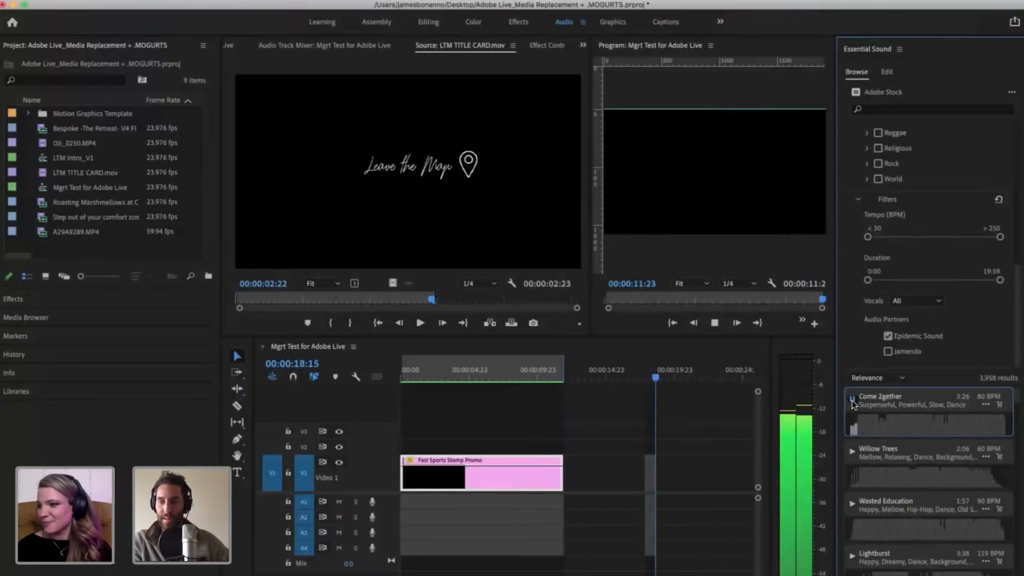
# Step: Stop the Come 2gether preview and place the track on audio track A1 at the end of the Fast Sports Stomp Promo clip
pyautogui.click(852, 399)
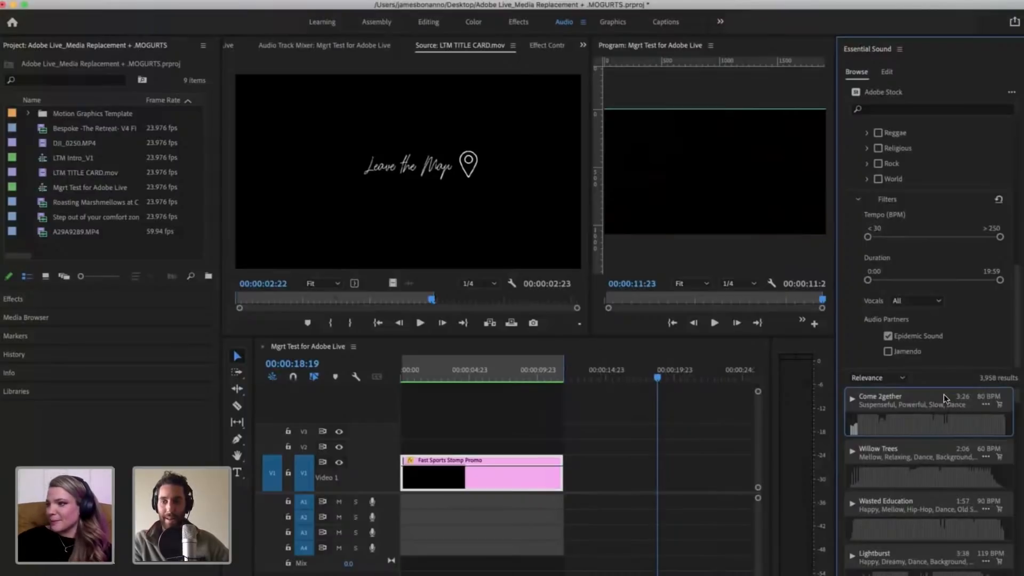
pyautogui.moveTo(944, 397); pyautogui.dragTo(560, 509)
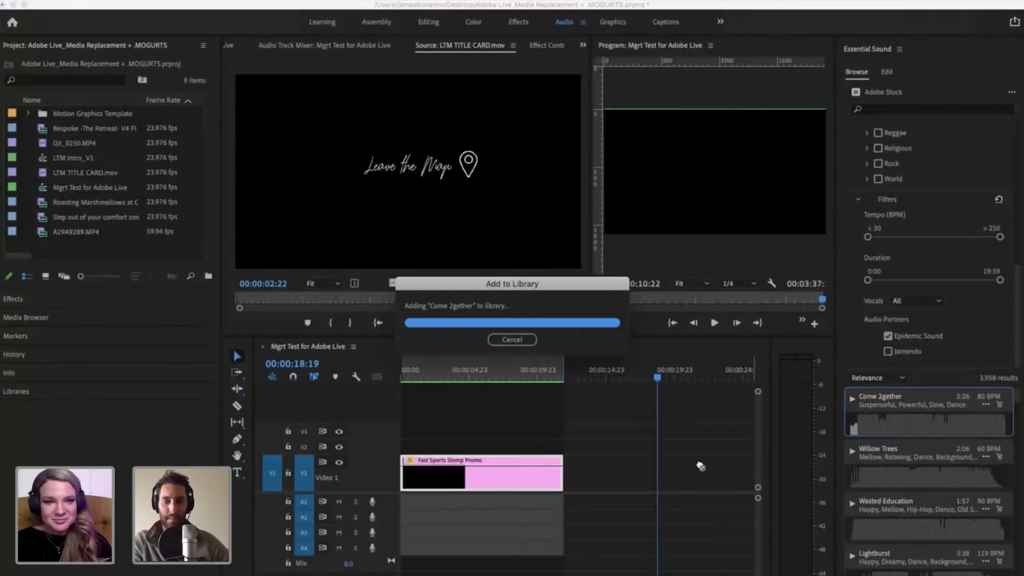
pyautogui.click(615, 462)
pyautogui.press('-')
pyautogui.press('-')
pyautogui.press('-')
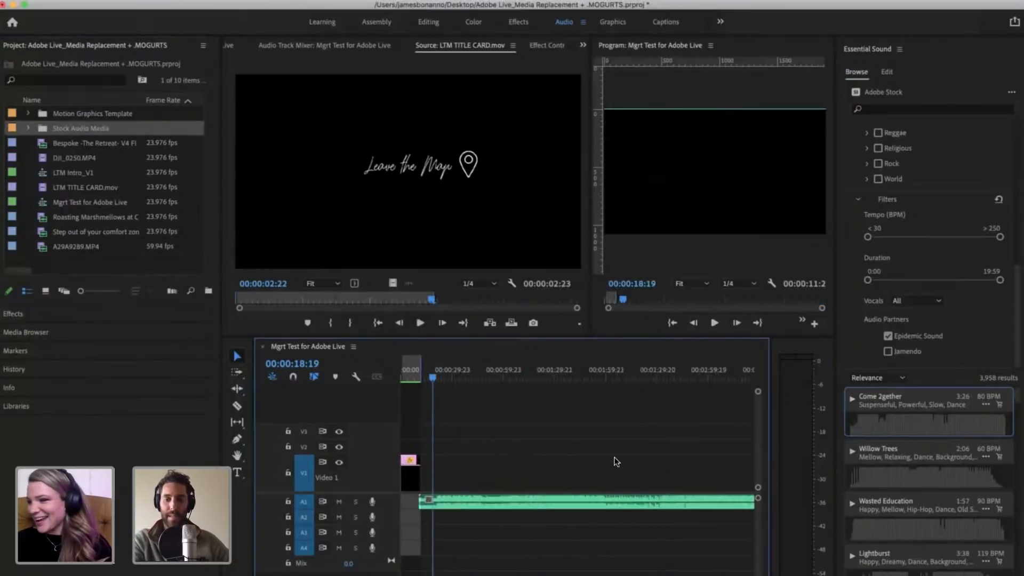
# Step: Increase the height of audio track A1 to show the music waveform in more detail, and save the project
pyautogui.press('=')
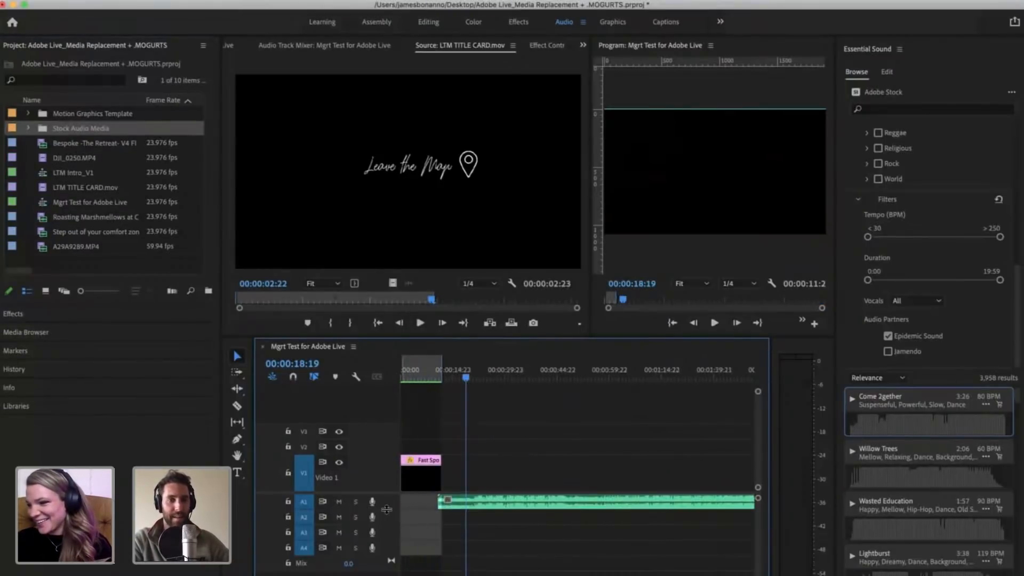
pyautogui.moveTo(386, 509); pyautogui.dragTo(388, 542)
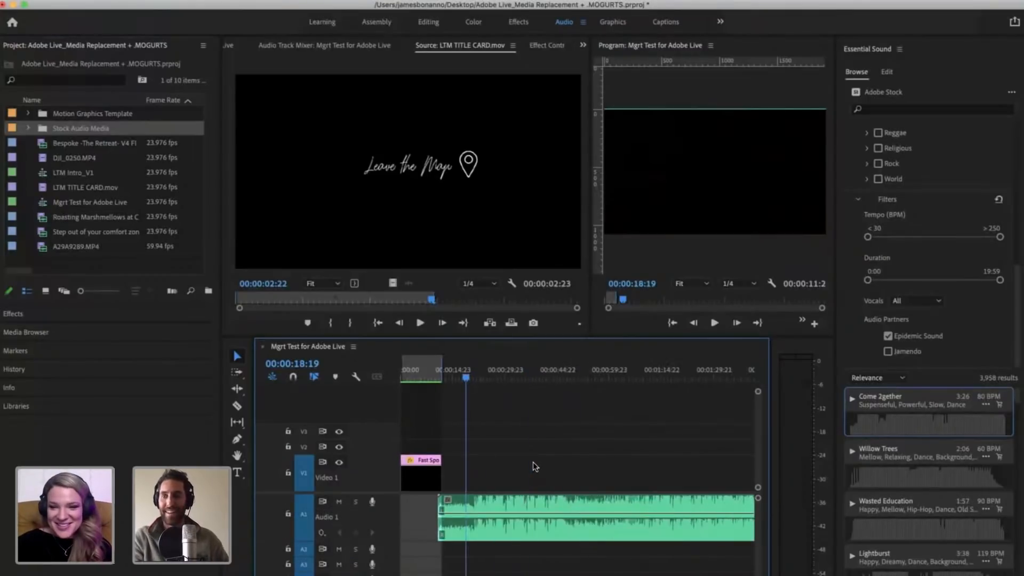
pyautogui.press('super+s')
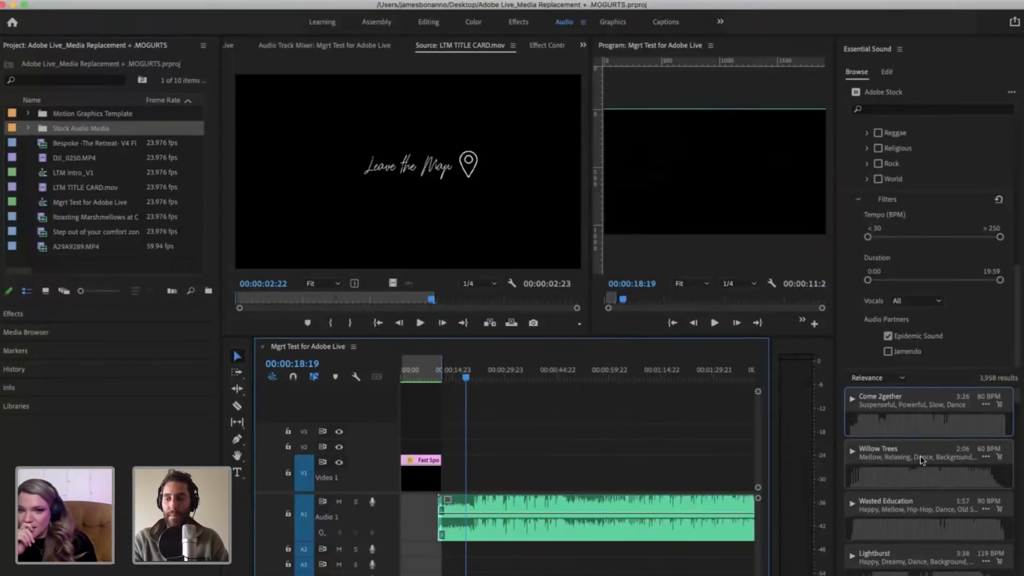
pyautogui.scroll(-2, 920, 456)
pyautogui.scroll(2, 914, 538)
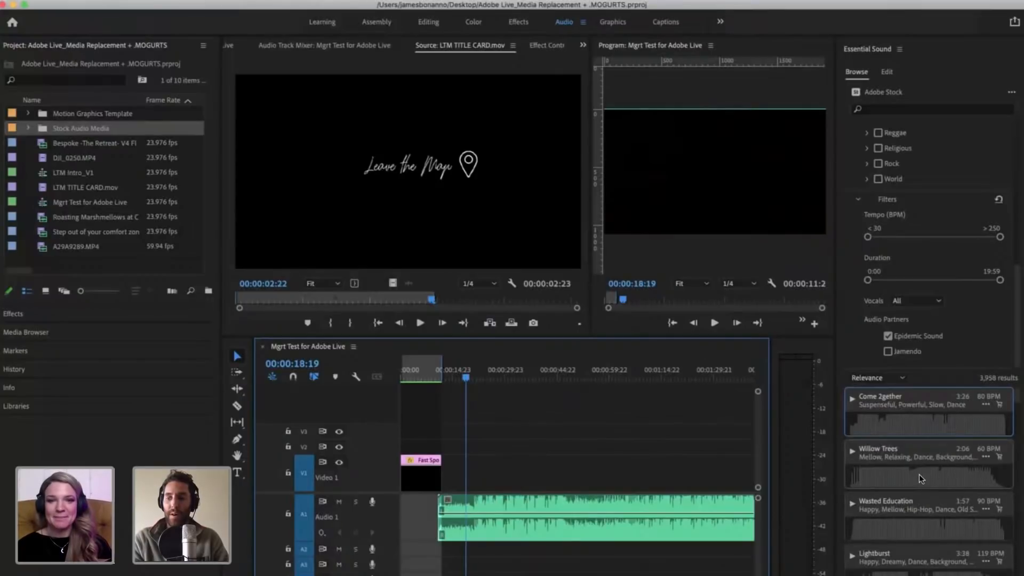
pyautogui.scroll(-4, 919, 474)
pyautogui.scroll(4, 934, 525)
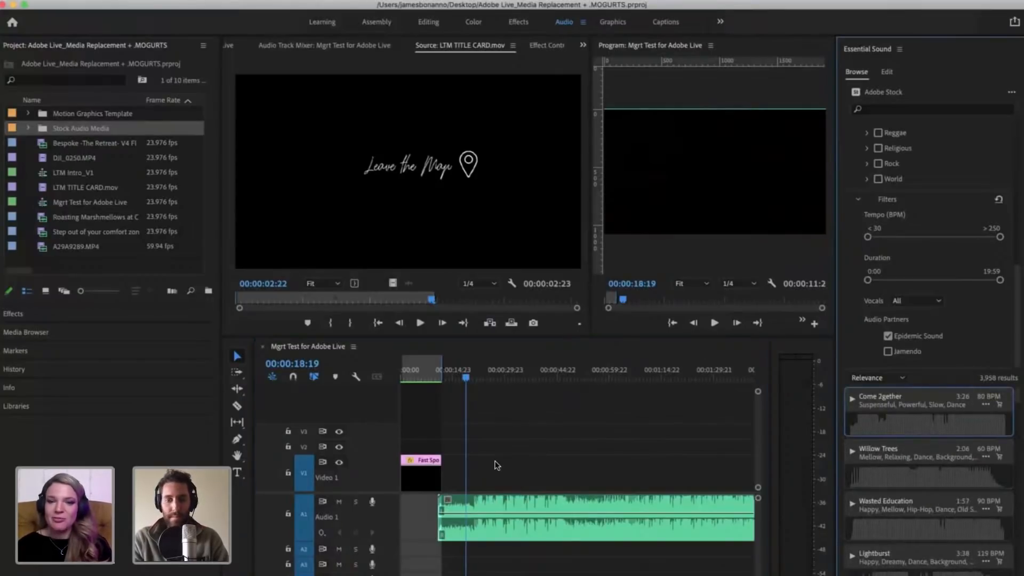
# Step: Move the playhead to 00:00:21:04, where the louder section of the Come 2gether waveform begins
pyautogui.click(485, 536)
pyautogui.press('=')
pyautogui.press('=')
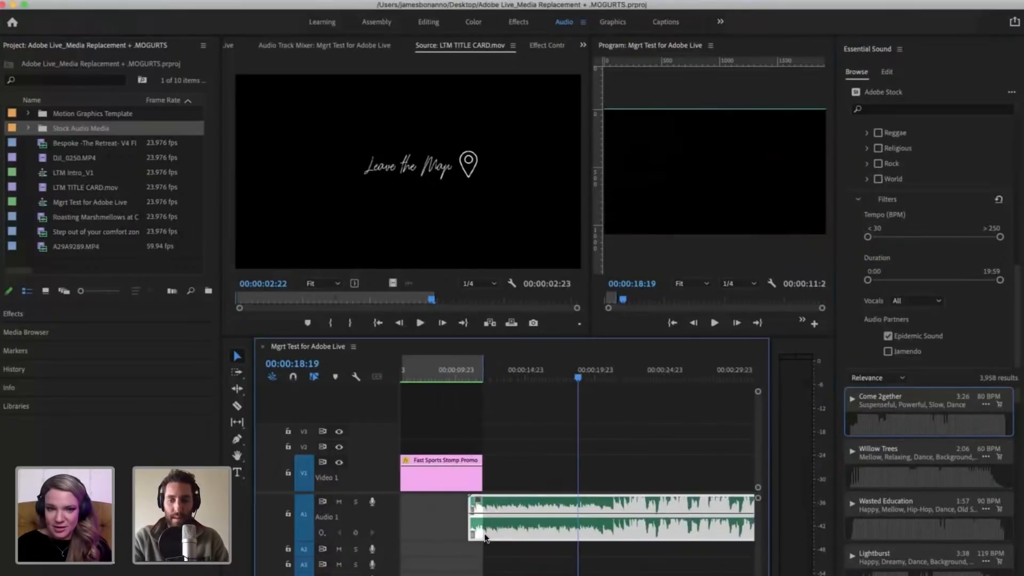
pyautogui.click(595, 456)
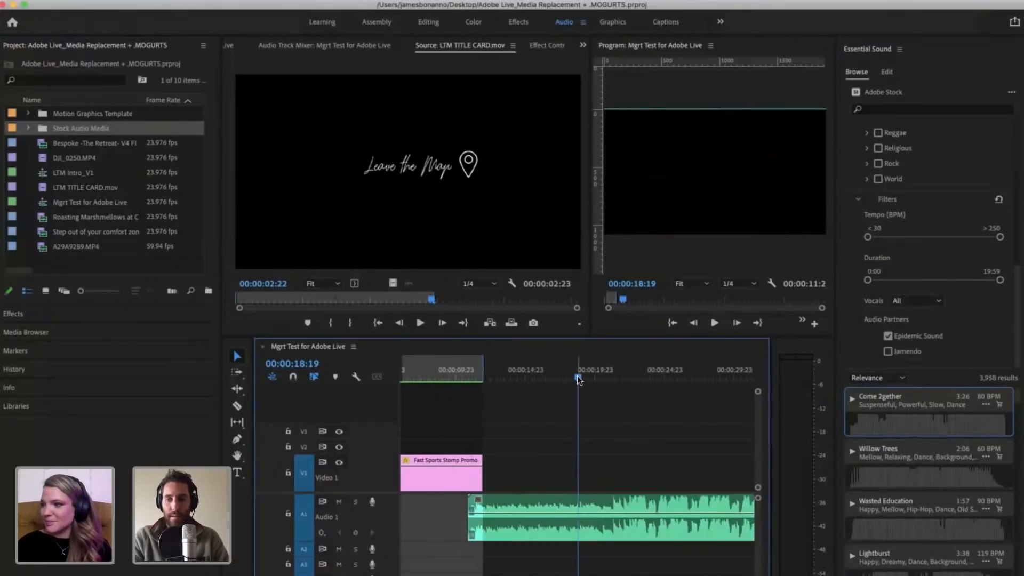
pyautogui.moveTo(578, 380); pyautogui.dragTo(609, 385)
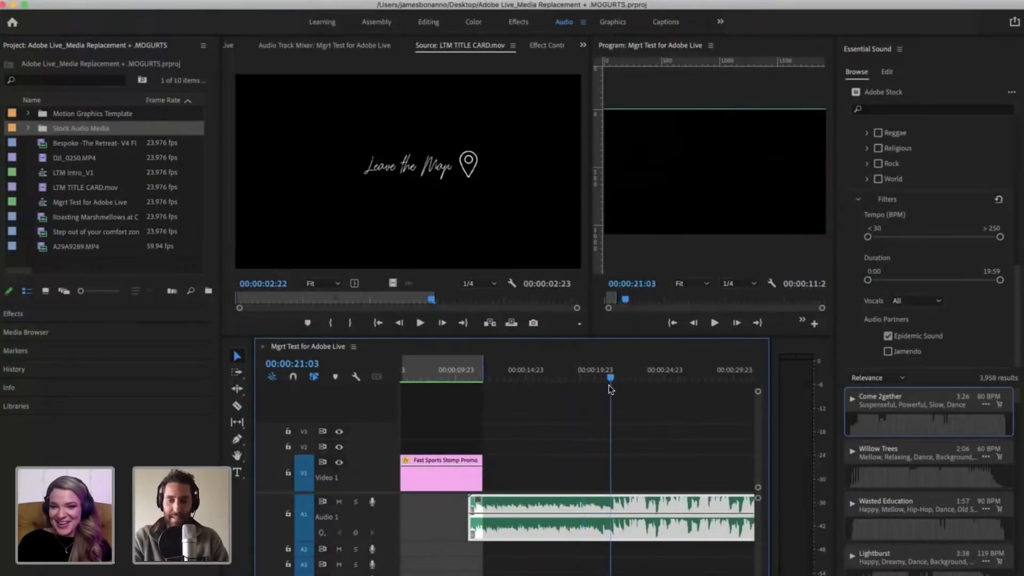
pyautogui.press('=')
pyautogui.press('-')
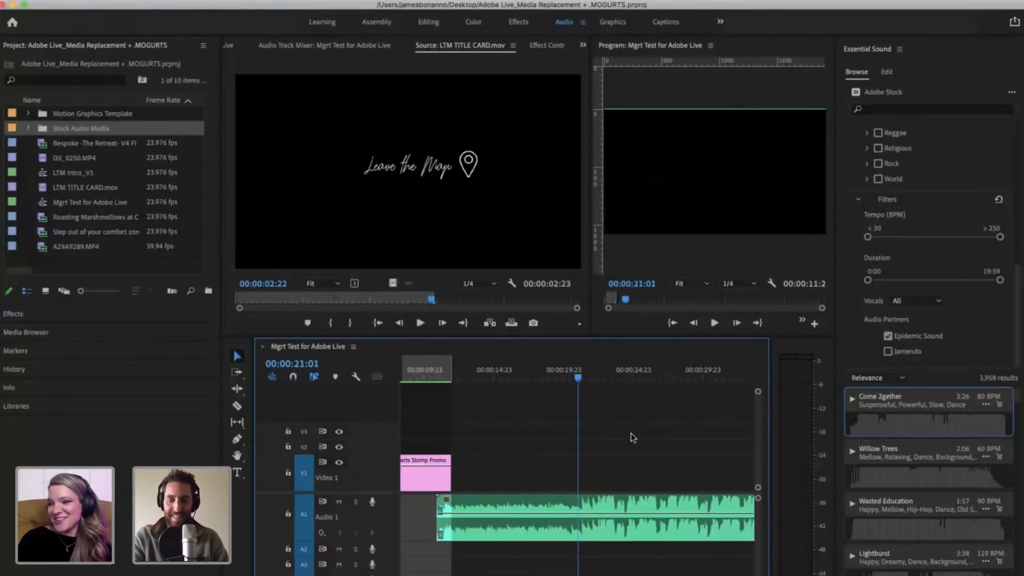
pyautogui.click(579, 380)
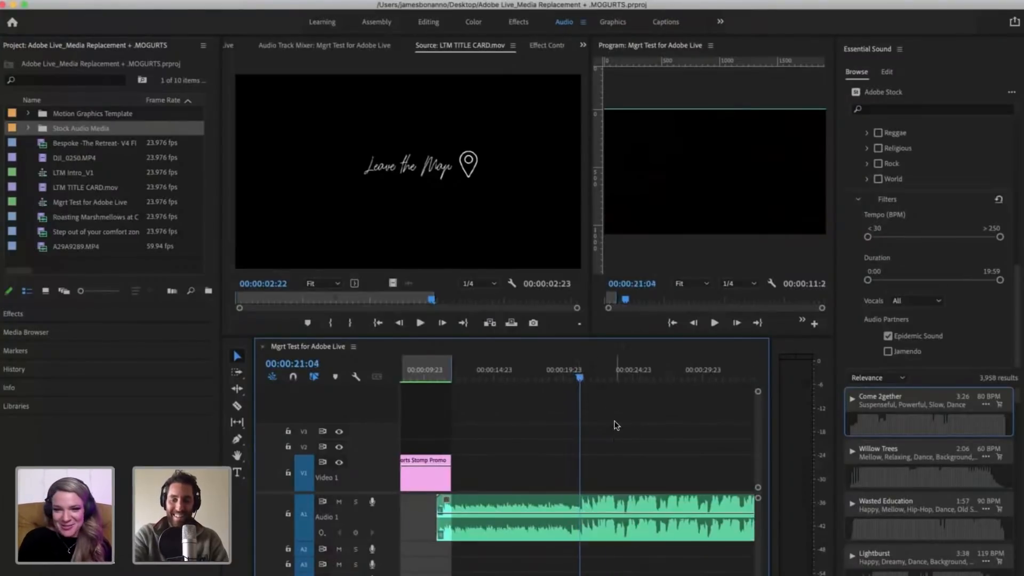
# Step: Examine the music waveform around the playhead, both close up and across a wider stretch of the sequence
pyautogui.press('=')
pyautogui.press('-')
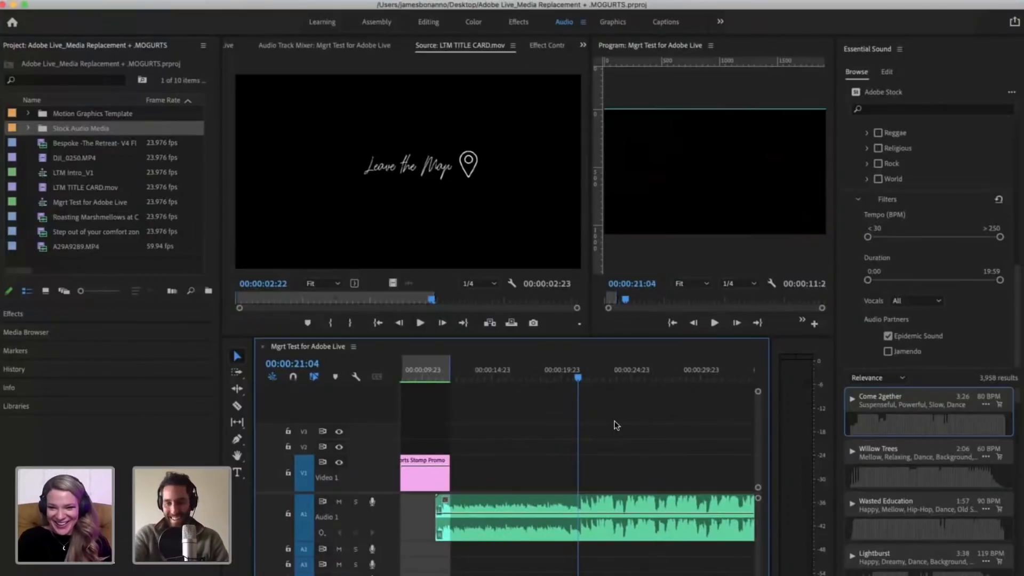
pyautogui.press('=')
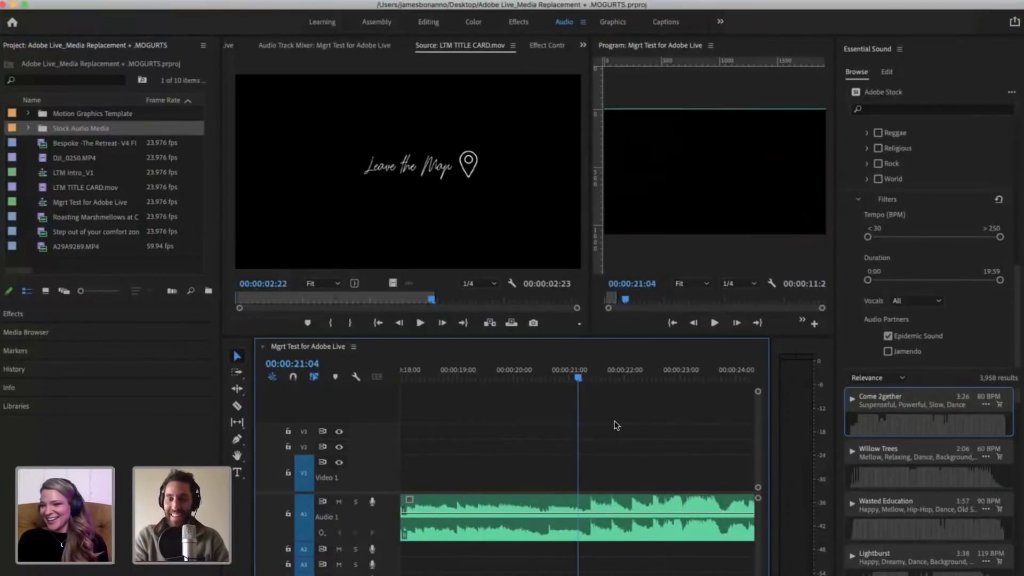
pyautogui.press('-')
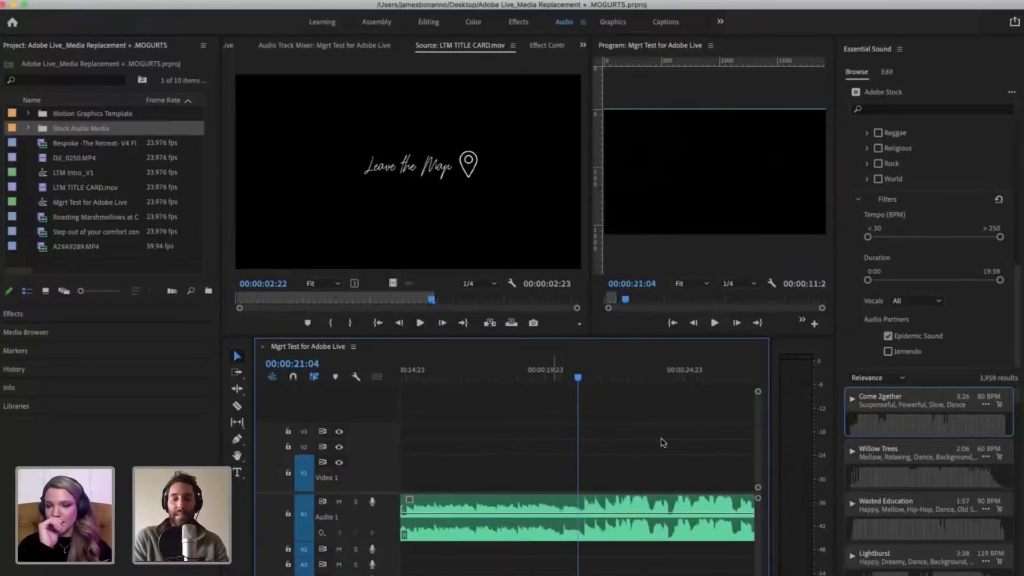
pyautogui.press('-')
pyautogui.press('-')
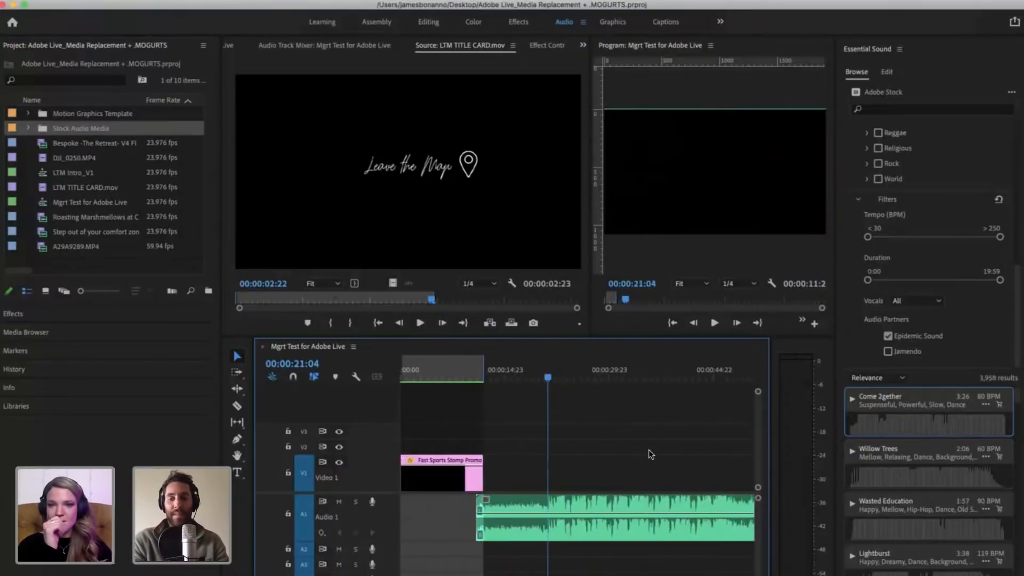
pyautogui.press('=')
pyautogui.press('=')
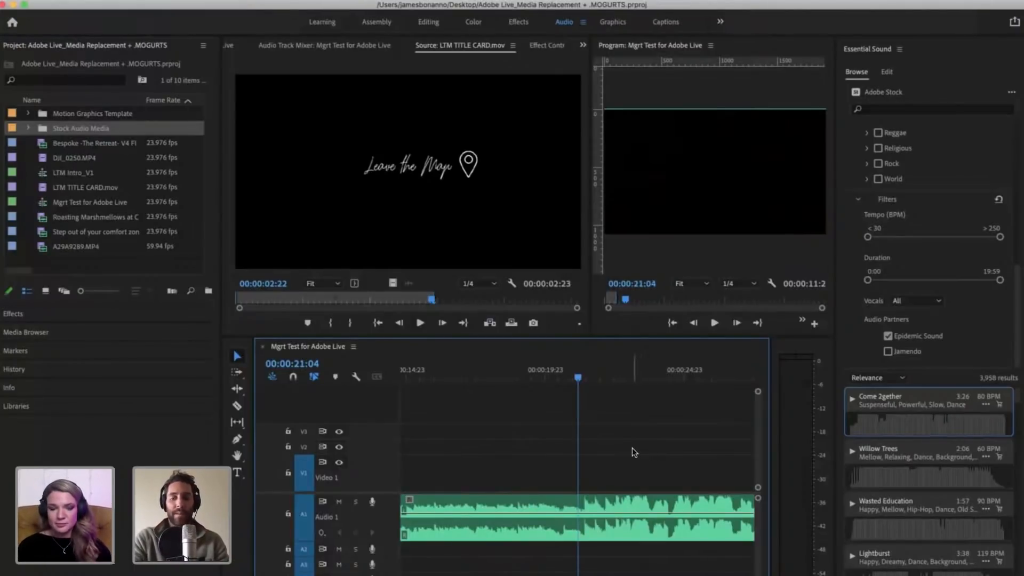
# Step: Trim the start of the Come 2gether clip to the playhead at 00:00:21:04, removing its quiet intro
pyautogui.press('-')
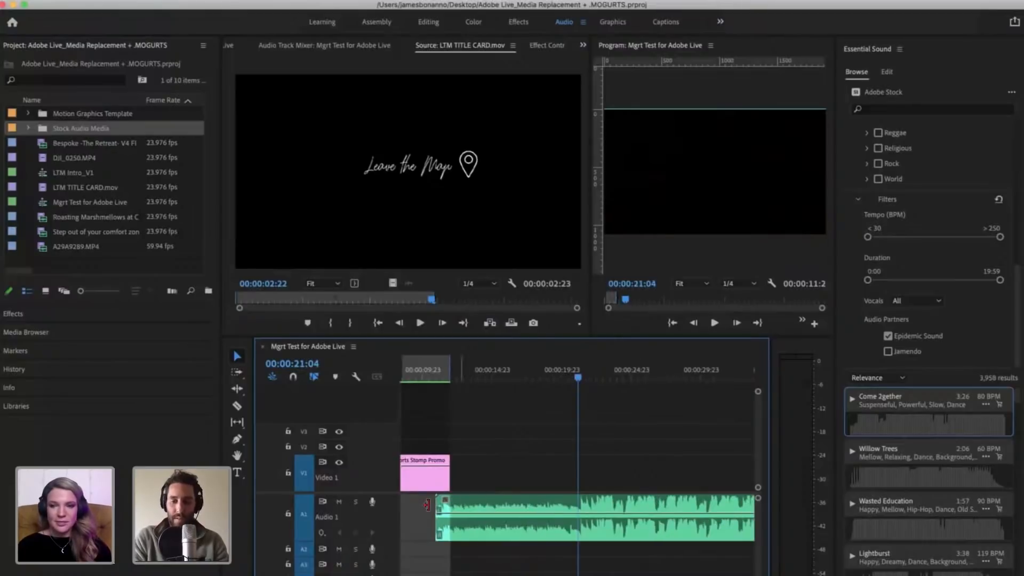
pyautogui.moveTo(427, 505); pyautogui.dragTo(548, 518)
pyautogui.press('-')
pyautogui.press('-')
pyautogui.press('-')
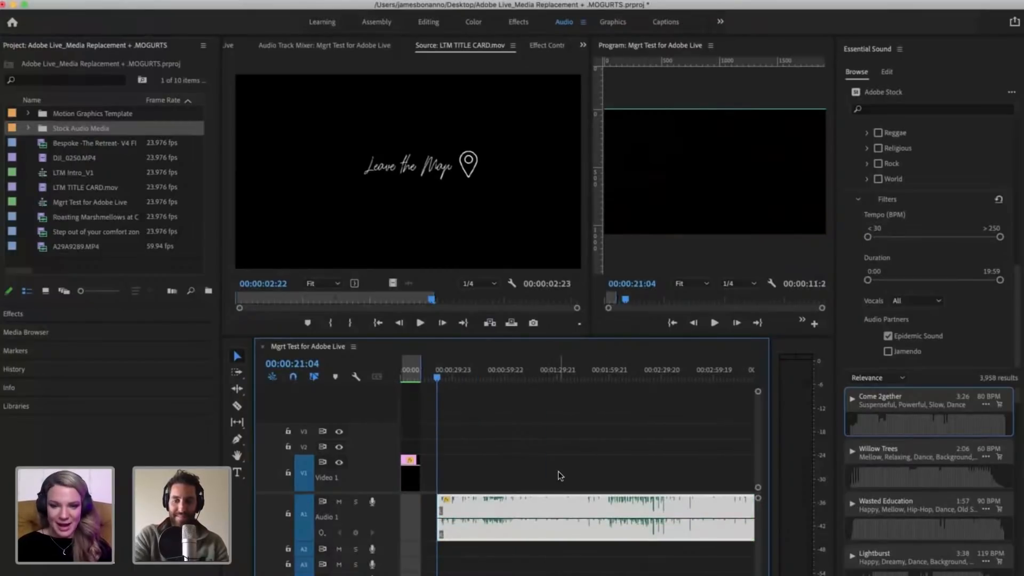
pyautogui.click(558, 472)
pyautogui.press('-')
pyautogui.press('-')
pyautogui.press('=')
# Step: Position the full-length Come 2gether clip so it starts at the playhead, 00:00:21:04, and save the project
pyautogui.press('=')
pyautogui.press('=')
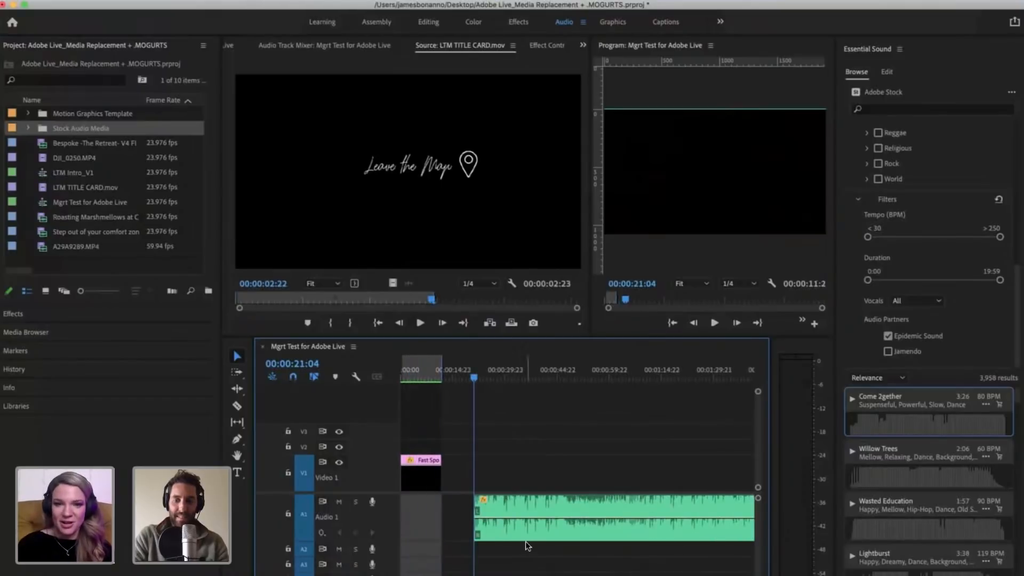
pyautogui.moveTo(540, 503); pyautogui.dragTo(574, 475)
pyautogui.press('=')
pyautogui.press('=')
pyautogui.press('-')
pyautogui.press('-')
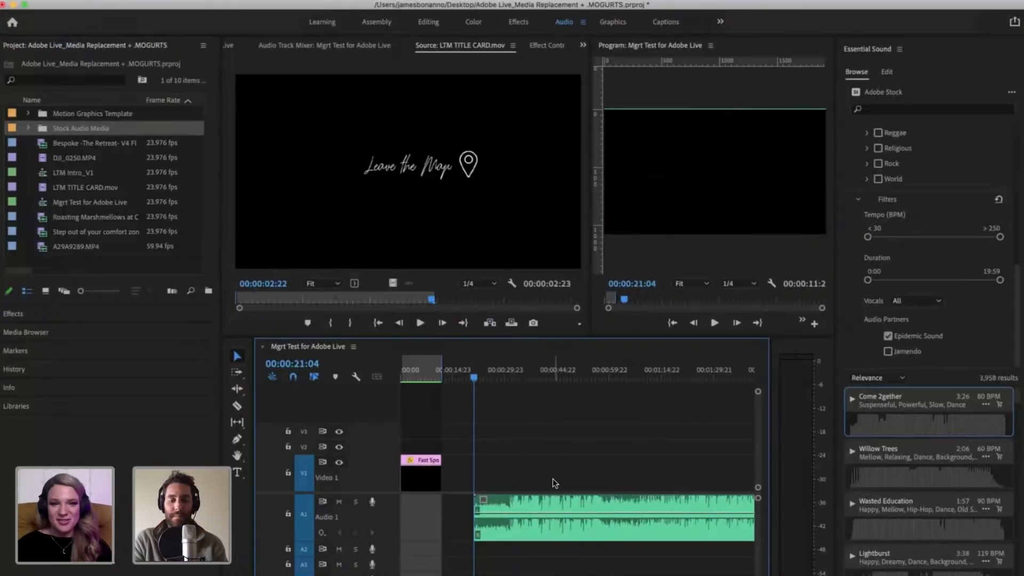
pyautogui.press('super+s')
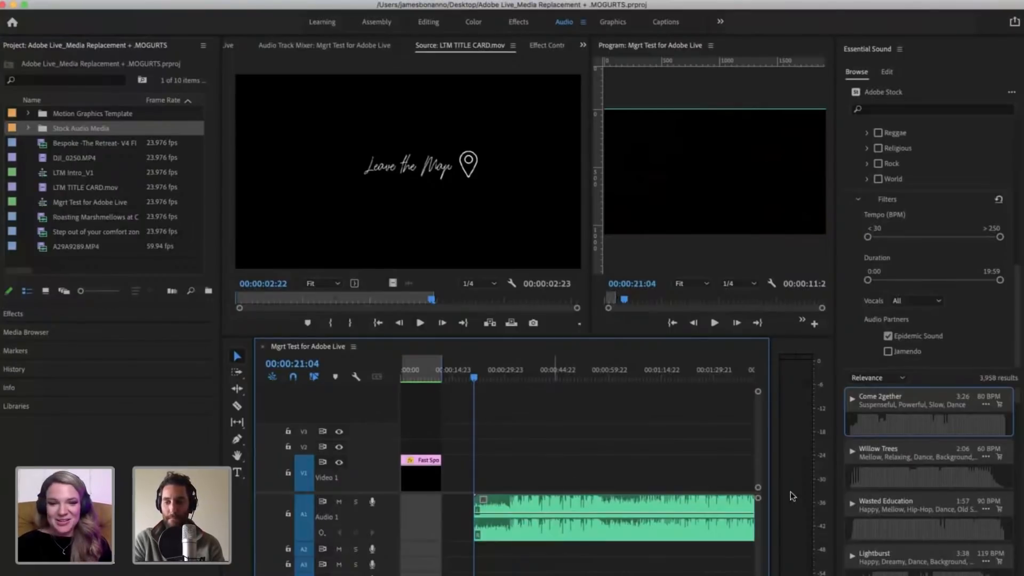
pyautogui.scroll(-5, 916, 539)
pyautogui.scroll(-5, 916, 538)
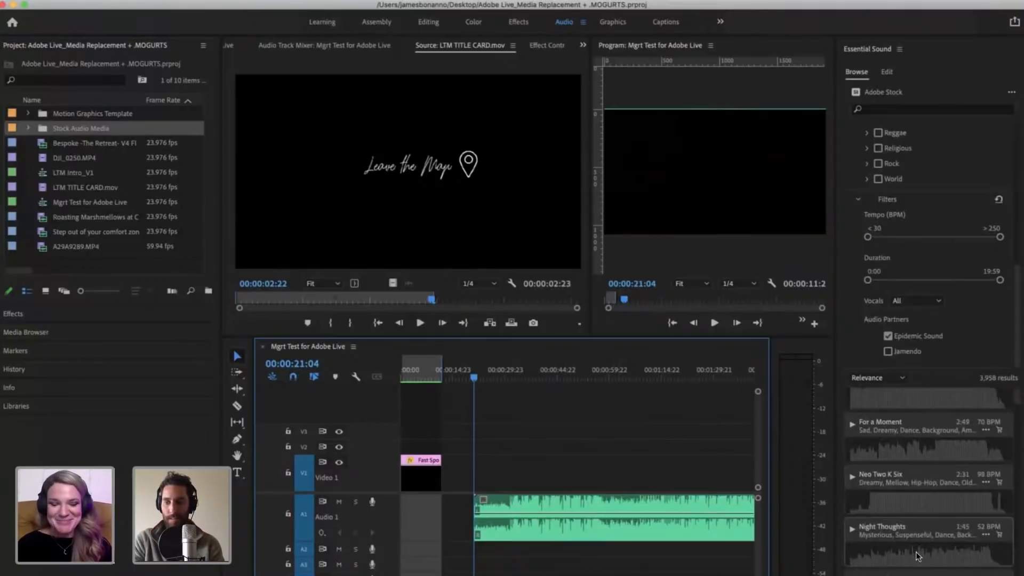
pyautogui.scroll(-1, 907, 535)
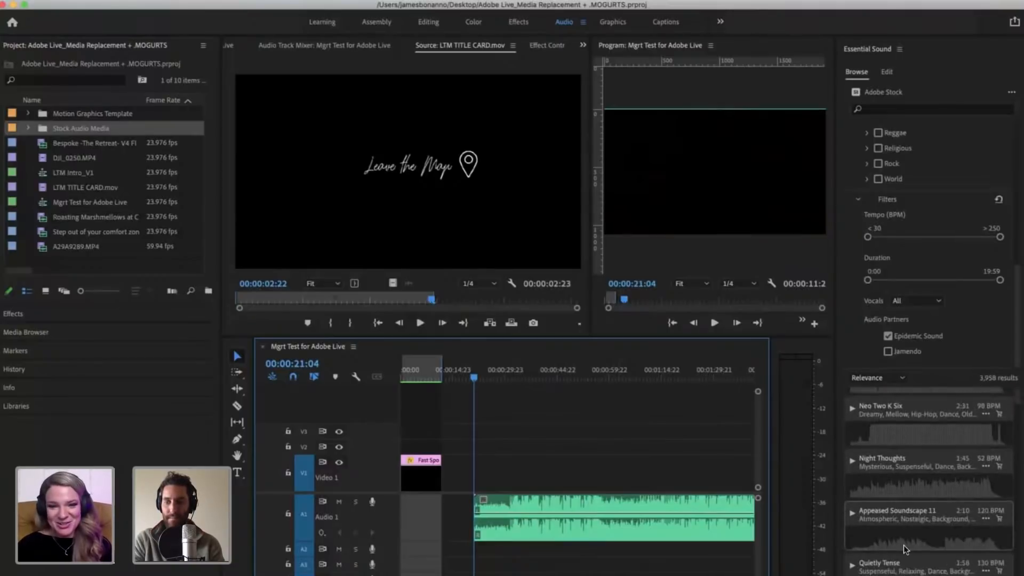
pyautogui.scroll(-1, 903, 545)
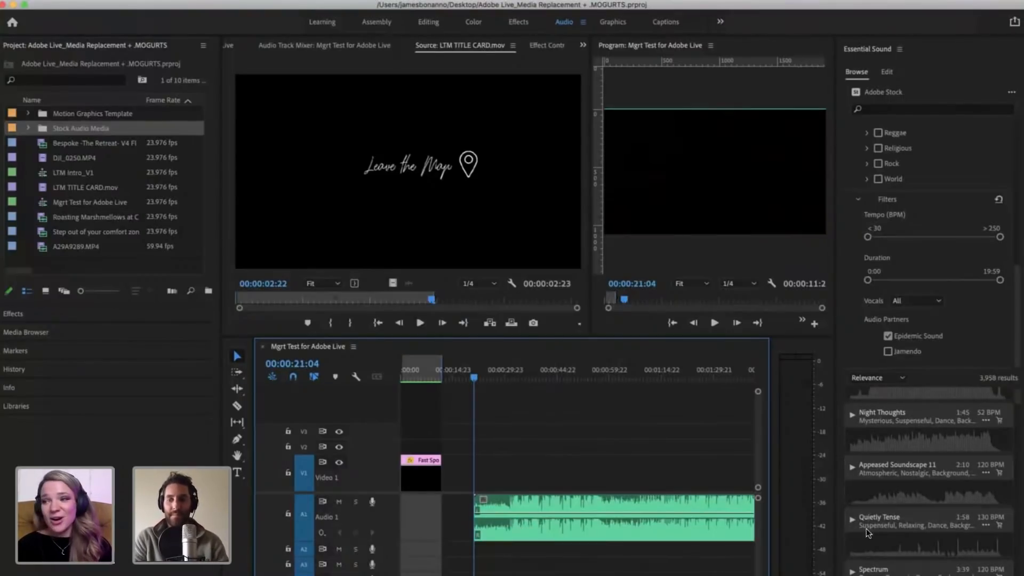
pyautogui.scroll(1, 956, 462)
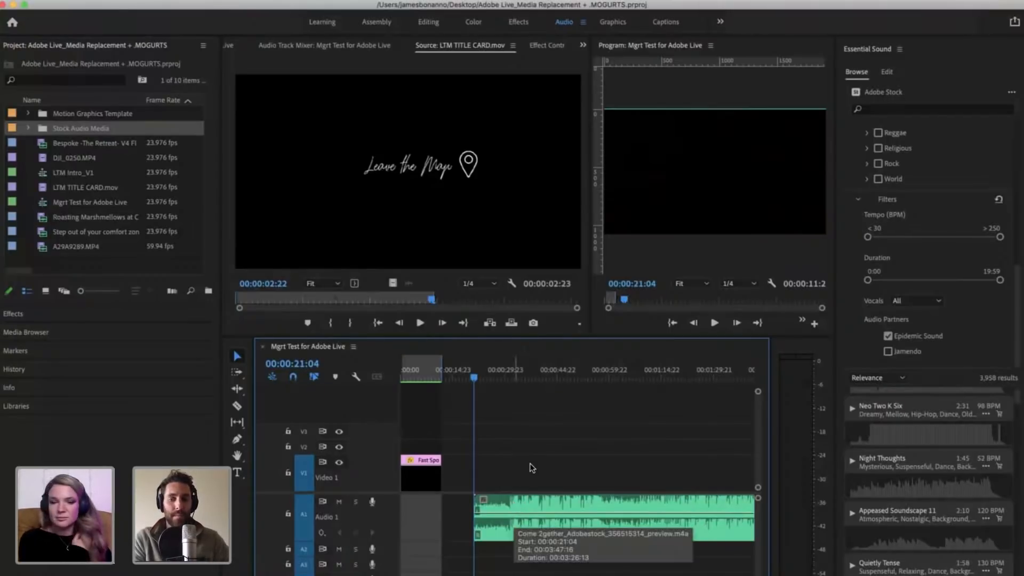
# Step: Move the Come 2gether clip earlier on A1 so it starts shortly after the end of the Fast Sports Stomp Promo clip
pyautogui.press('=')
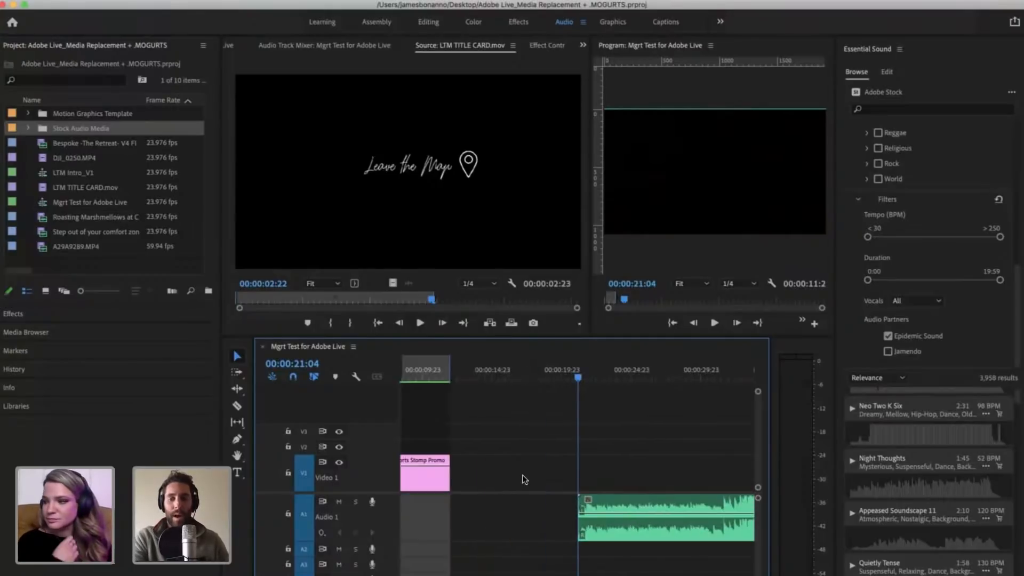
pyautogui.press('-')
pyautogui.click(590, 507)
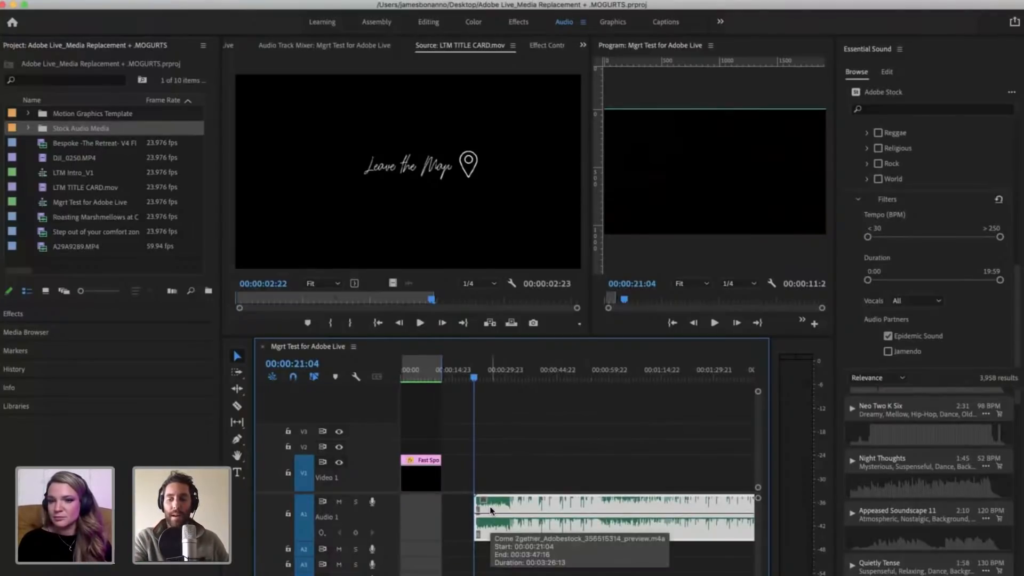
pyautogui.press('-')
pyautogui.press('-')
pyautogui.press('=')
pyautogui.press('=')
pyautogui.press('=')
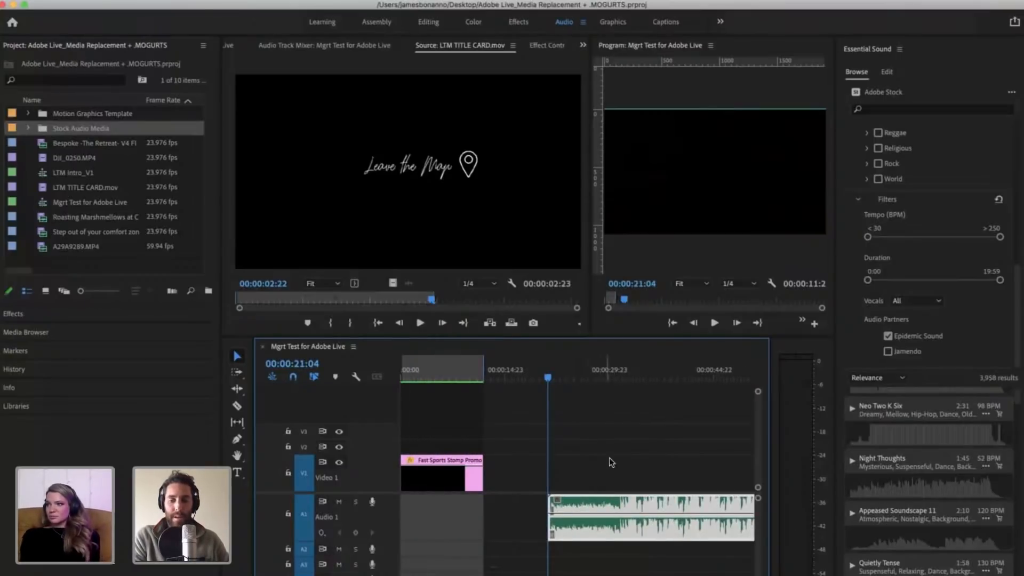
pyautogui.moveTo(576, 501); pyautogui.dragTo(521, 502)
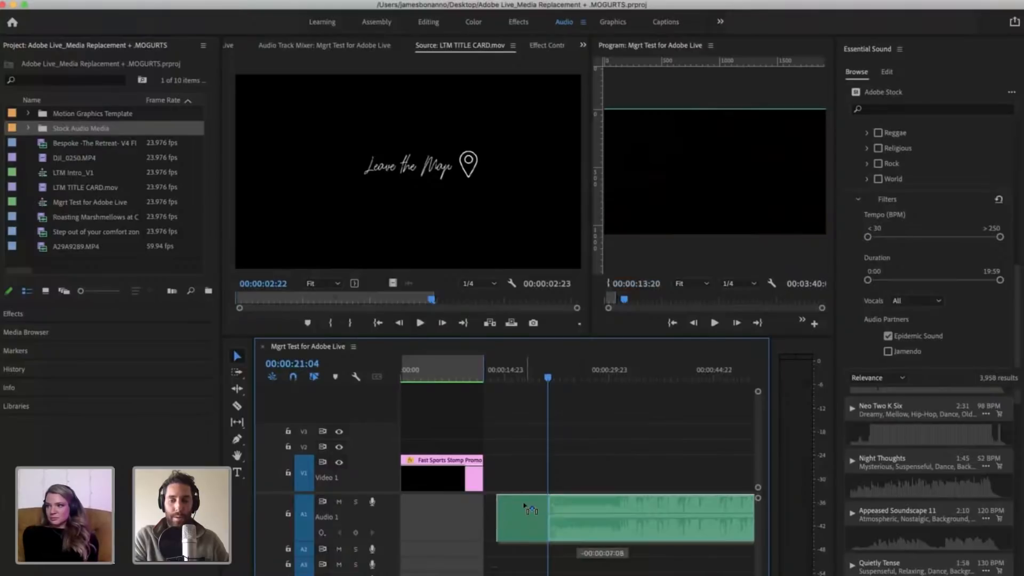
# Step: Place the playhead at 00:00:14:06, just inside the start of the music clip, and inspect the timeline around it
pyautogui.click(501, 372)
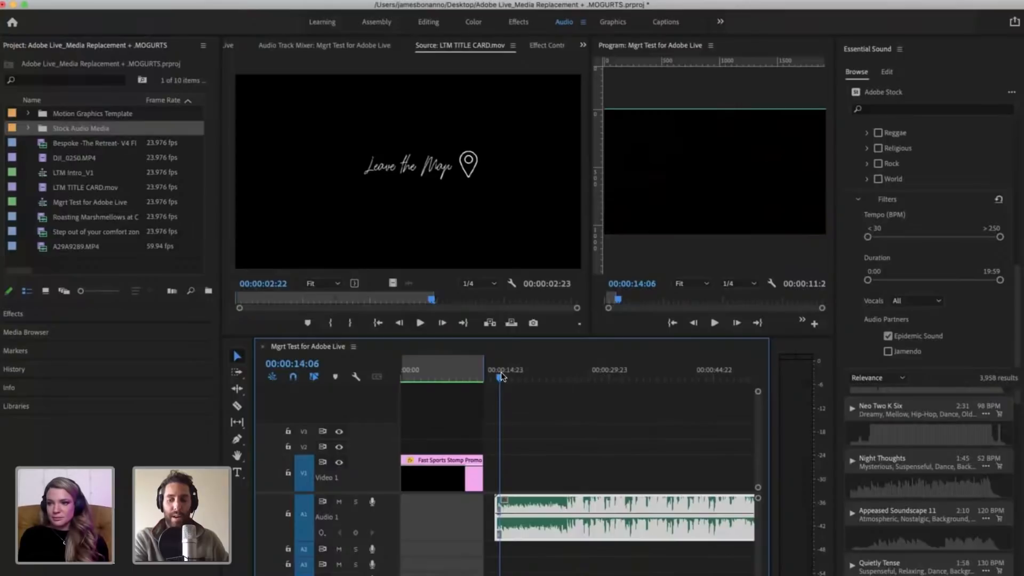
pyautogui.press('=')
pyautogui.press('=')
pyautogui.press('=')
pyautogui.press('=')
pyautogui.press('=')
pyautogui.press('=')
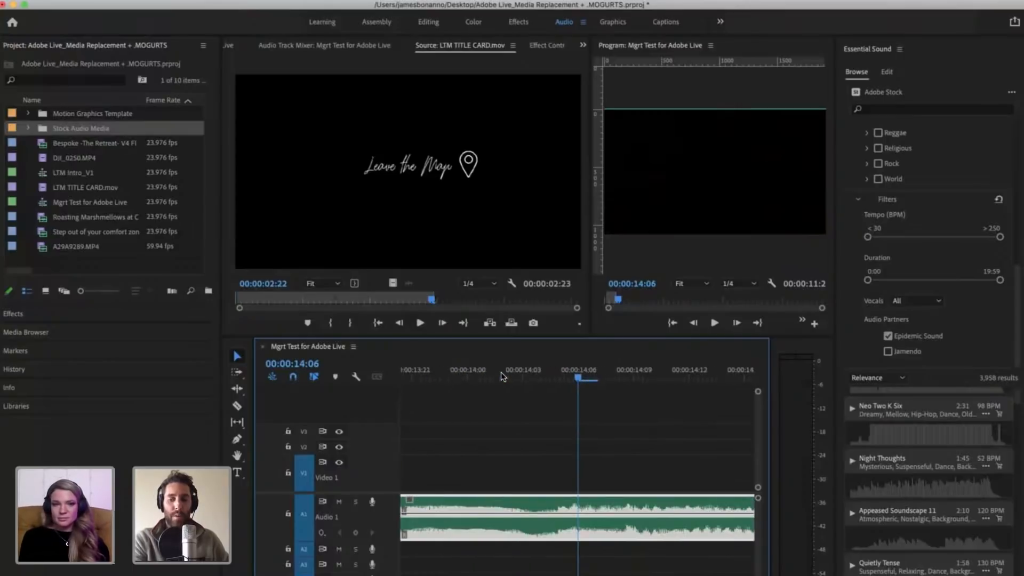
pyautogui.press('-')
pyautogui.press('-')
pyautogui.press('-')
pyautogui.press('-')
pyautogui.press('-')
pyautogui.press('-')
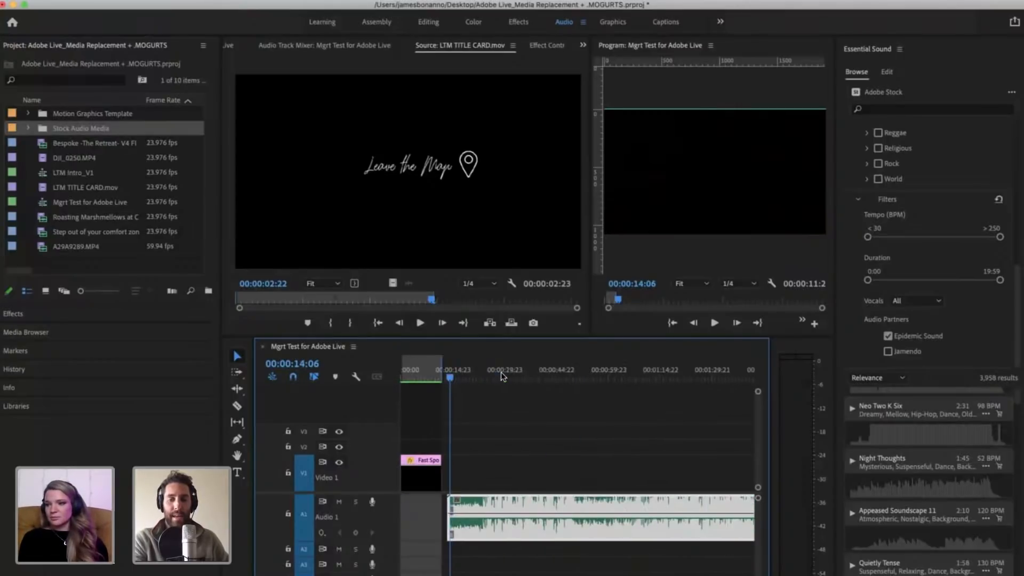
pyautogui.press('=')
pyautogui.press('=')
pyautogui.press('=')
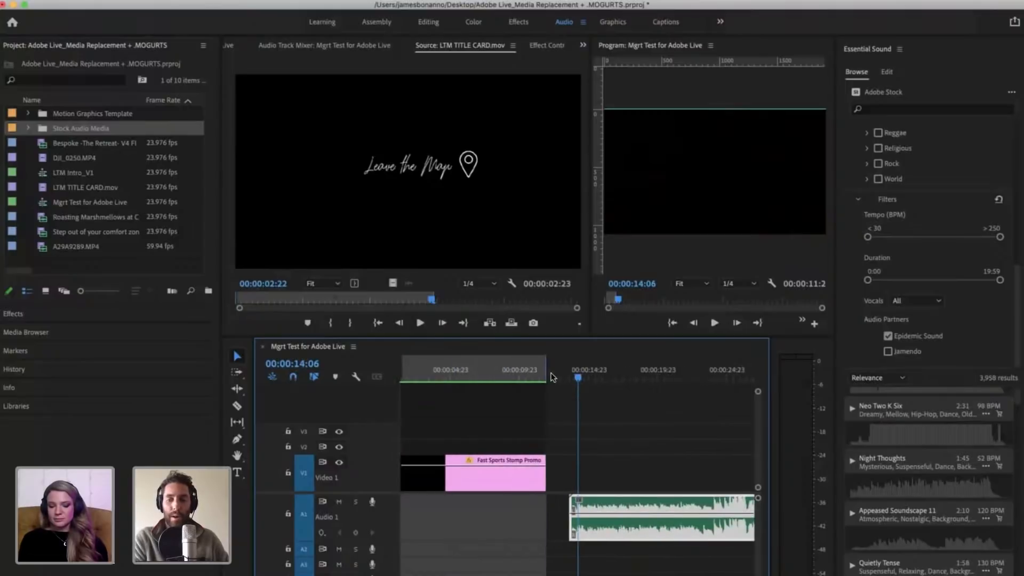
# Step: Listen to the opening of the Come 2gether clip on A1, playing from about 00:00:14:03
pyautogui.click(703, 376)
pyautogui.hscroll(3, 683, 443)
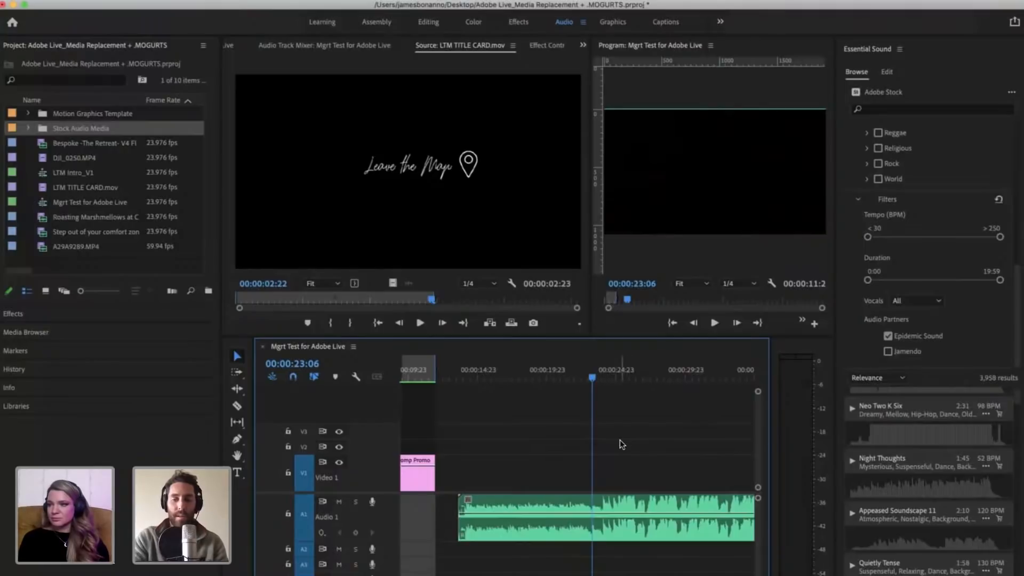
pyautogui.click(464, 373)
pyautogui.press('space')
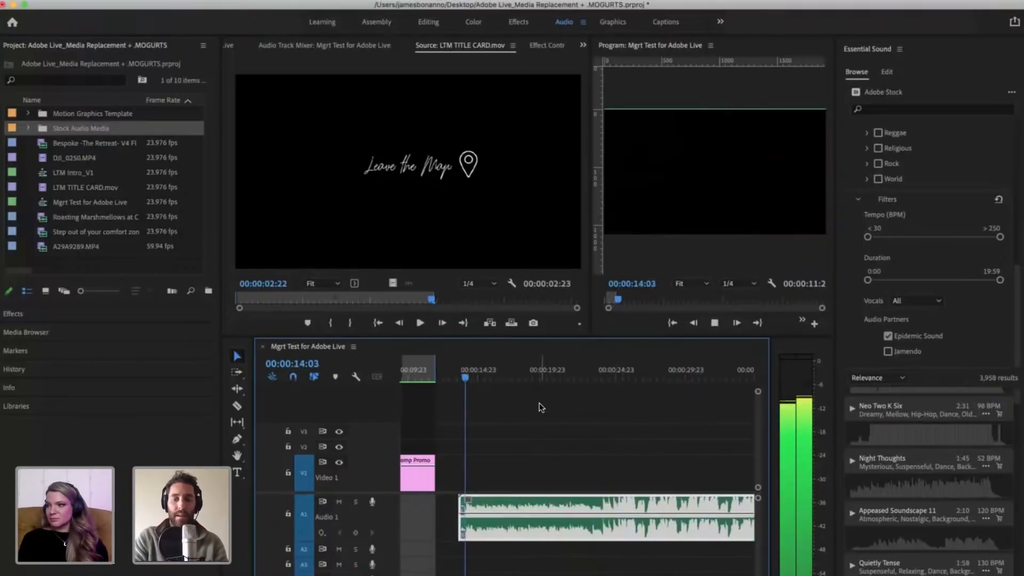
pyautogui.press('space')
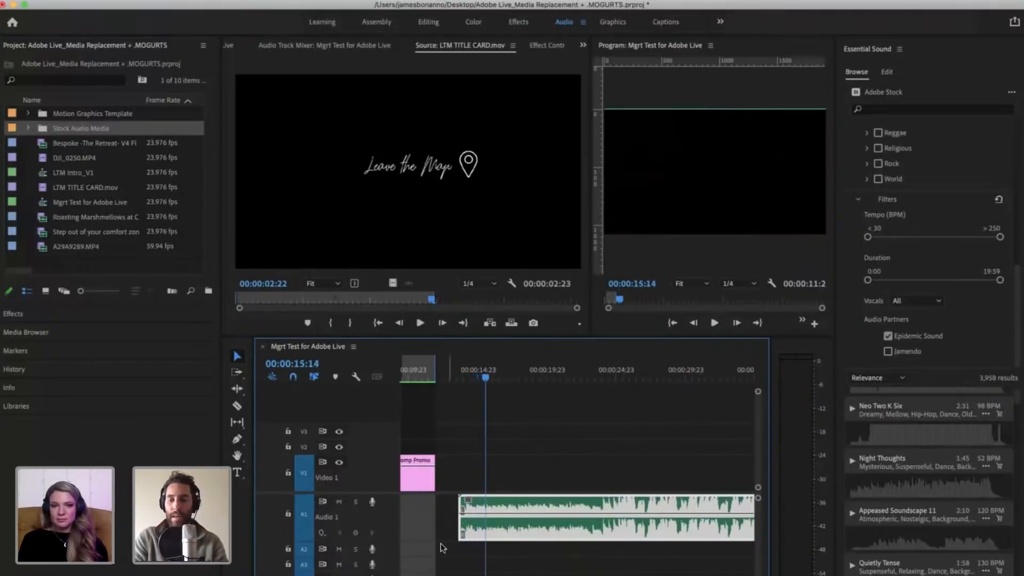
# Step: Play the Come 2gether clip from 00:00:23:11 into its louder section and stop at 00:00:25:16
pyautogui.click(605, 372)
pyautogui.click(596, 376)
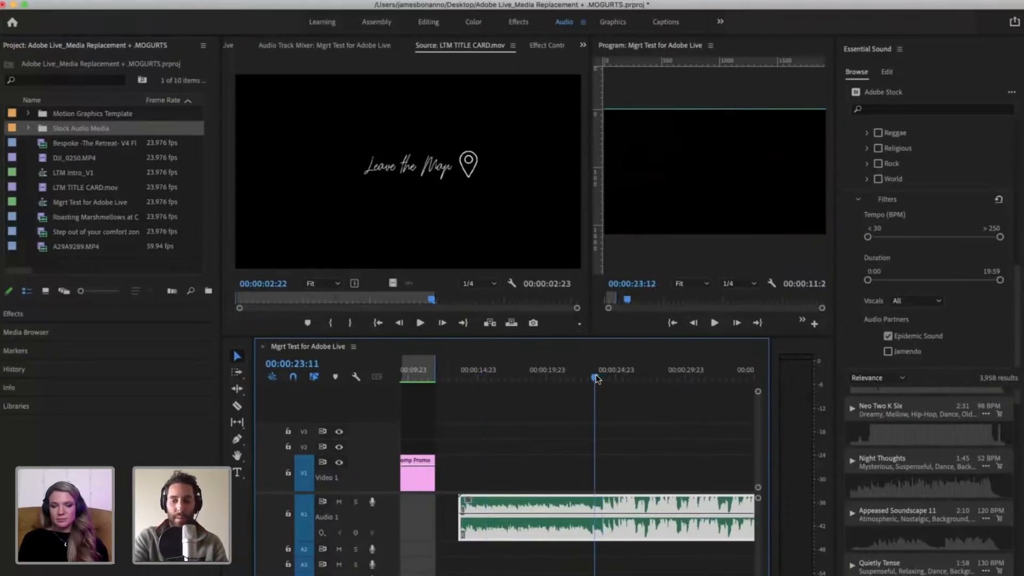
pyautogui.press('=')
pyautogui.press('=')
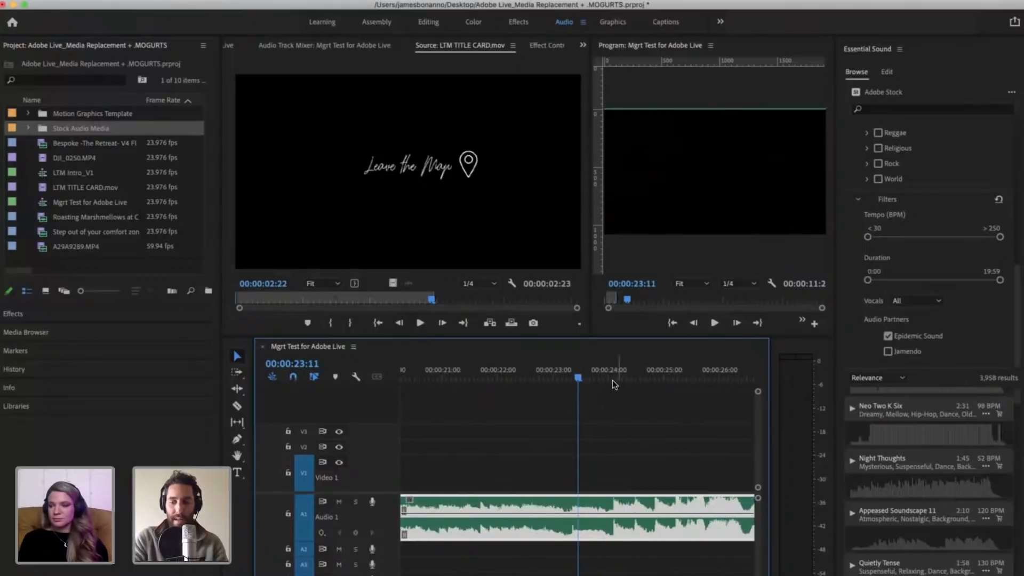
pyautogui.press('-')
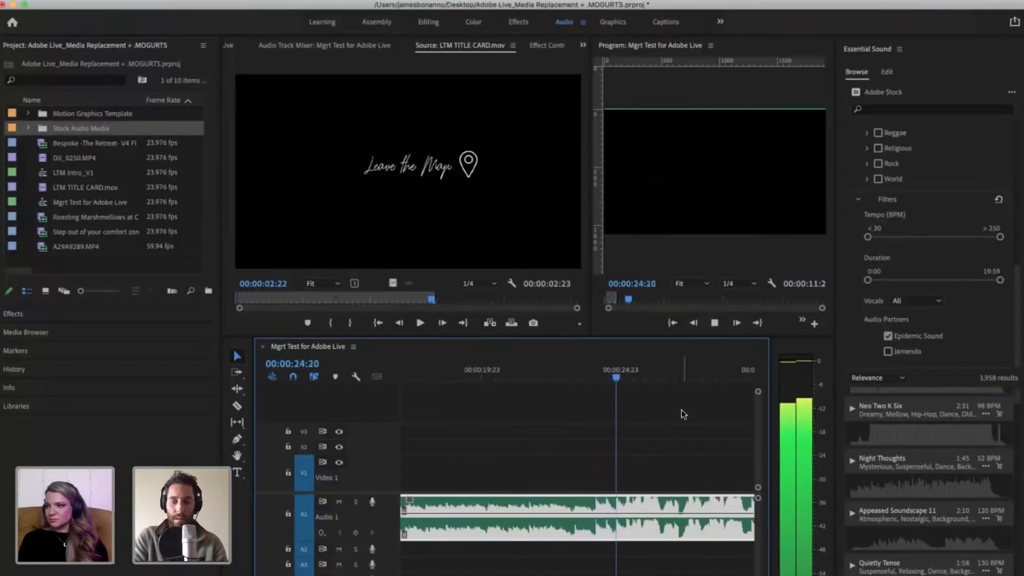
pyautogui.press('space')
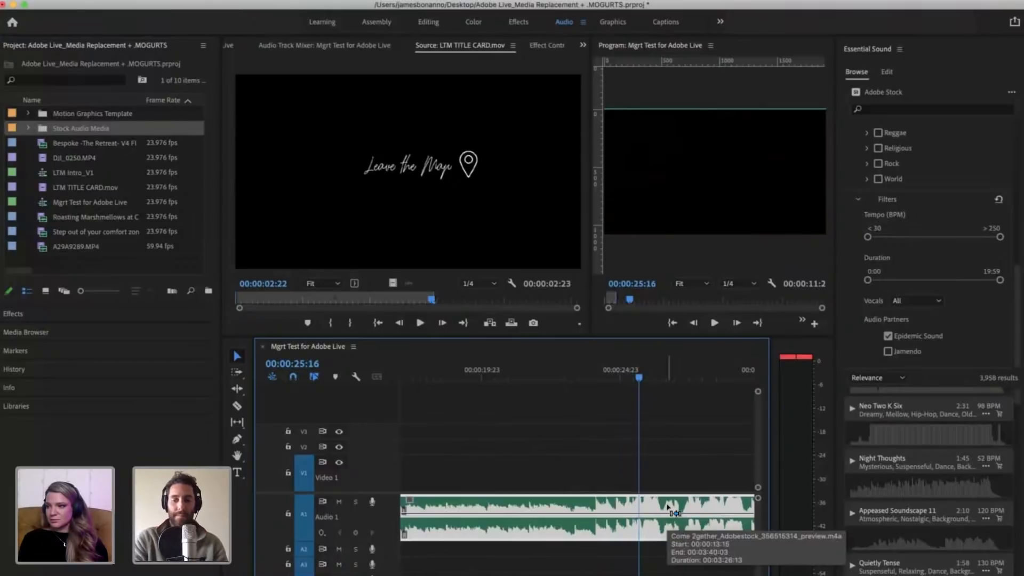
# Step: Split the Come 2gether clip at the playhead, 00:00:25:16, and delete the part before the cut
pyautogui.press('super+k')
pyautogui.click(568, 507)
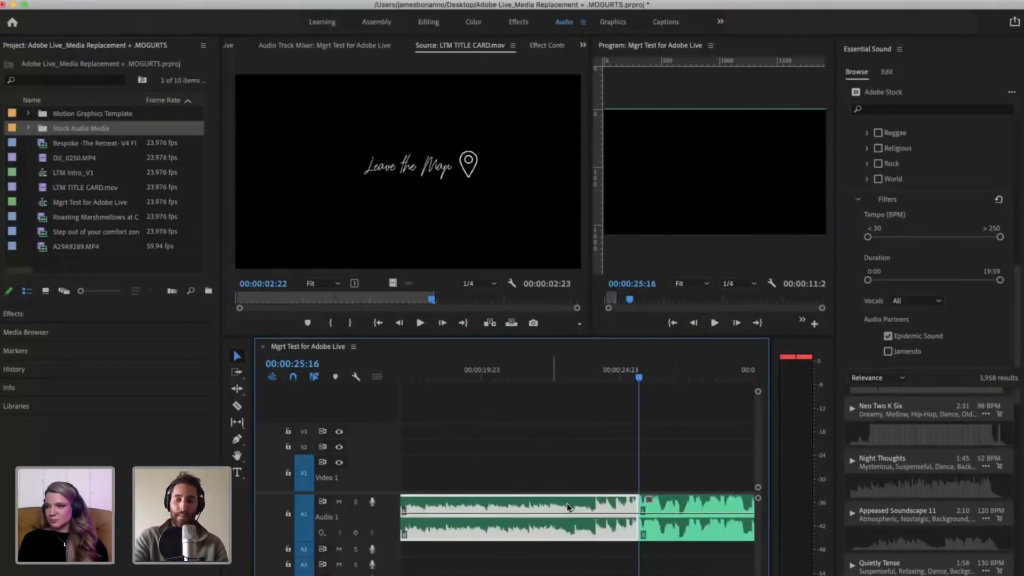
pyautogui.press('Delete')
pyautogui.press('-')
pyautogui.press('-')
pyautogui.press('-')
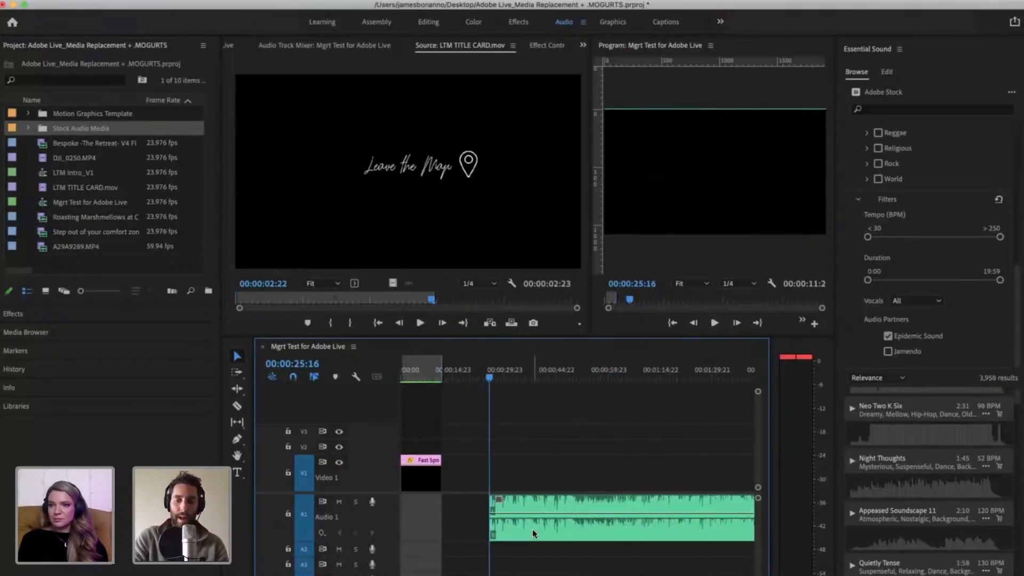
# Step: Move the remaining music to the start of the sequence on A1 and return the playhead to 00:00:00:00
pyautogui.moveTo(532, 529); pyautogui.dragTo(443, 529)
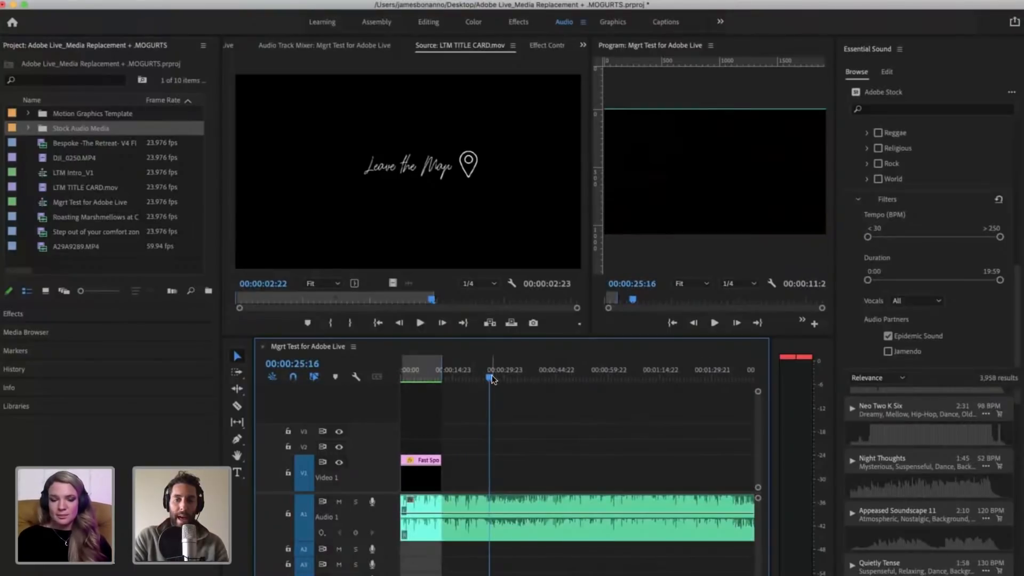
pyautogui.moveTo(493, 379); pyautogui.dragTo(318, 378)
pyautogui.press('=')
pyautogui.press('=')
pyautogui.press('=')
pyautogui.press('=')
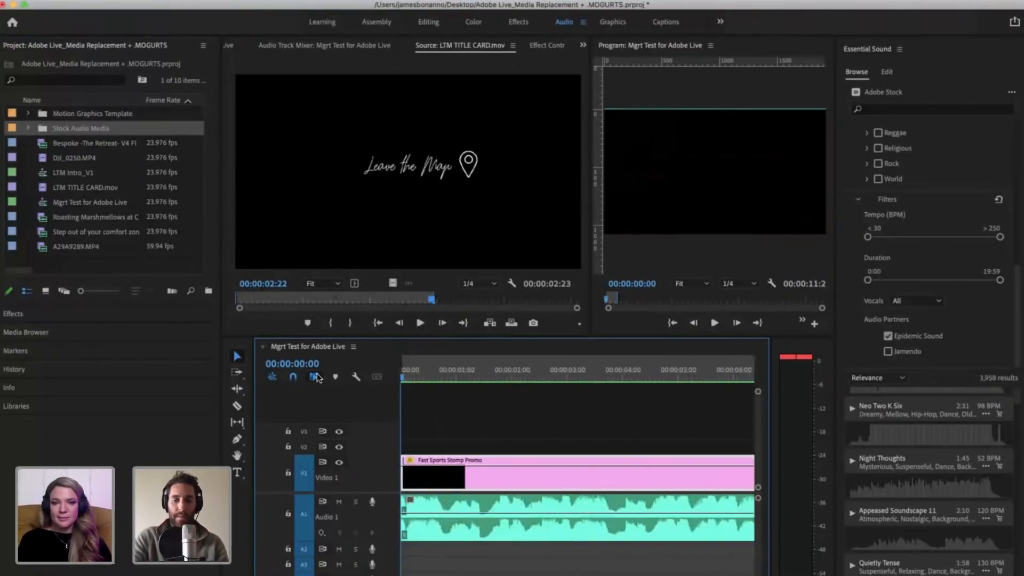
pyautogui.press('-')
pyautogui.click(532, 414)
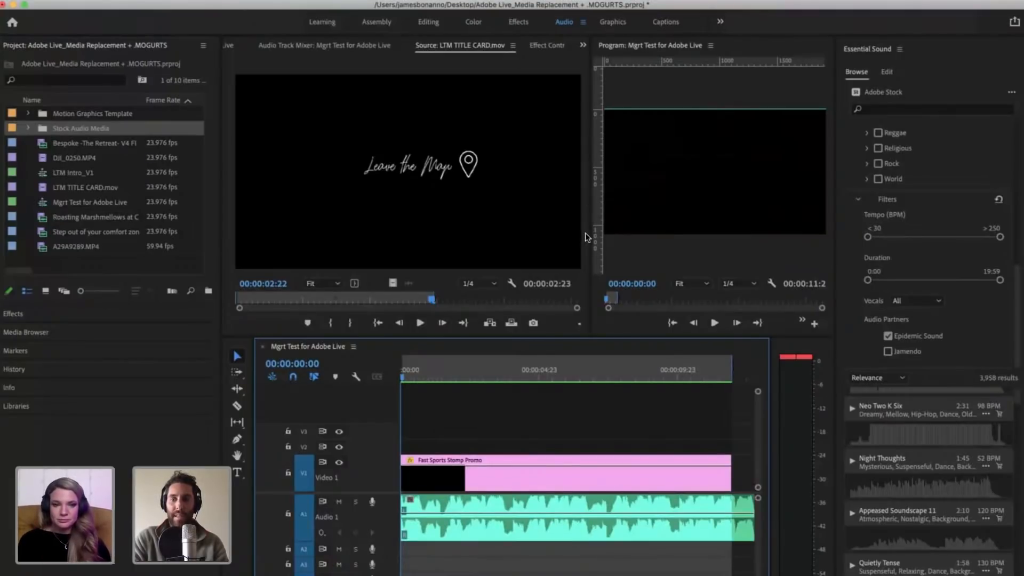
# Step: Enlarge the Program Monitor by narrowing the Source Monitor beside it
pyautogui.moveTo(584, 233); pyautogui.dragTo(533, 220)
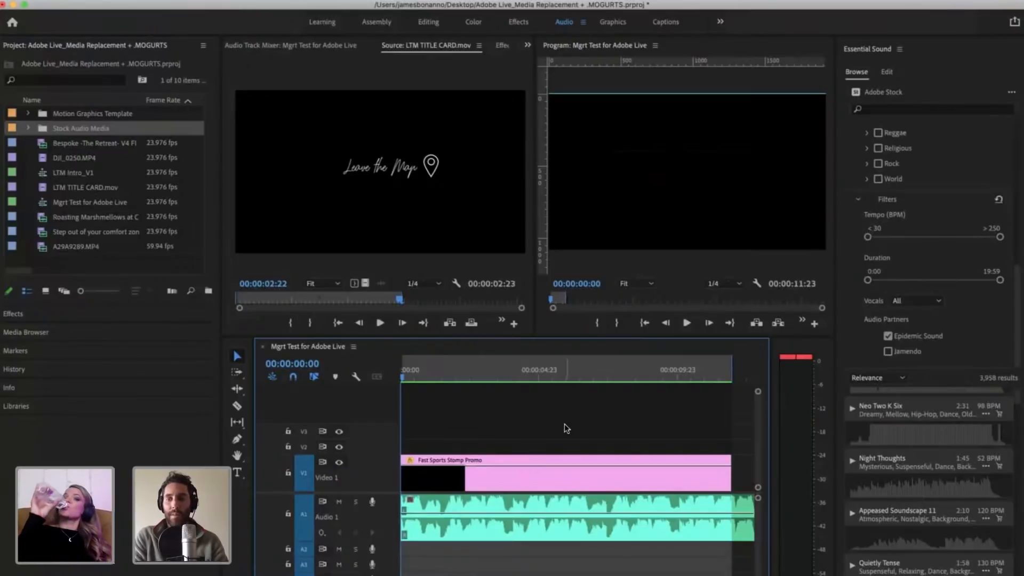
pyautogui.click(203, 45)
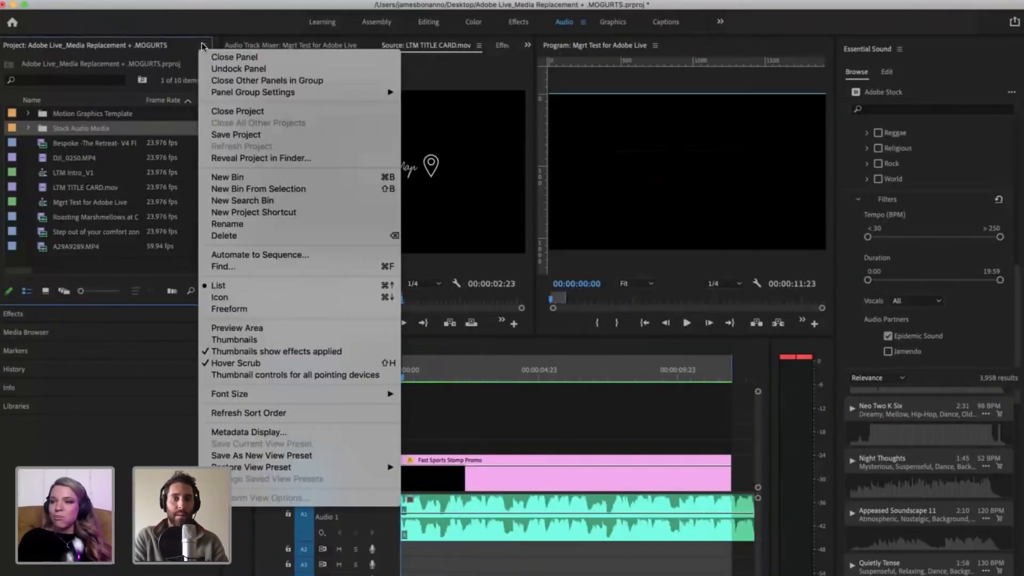
pyautogui.click(87, 417)
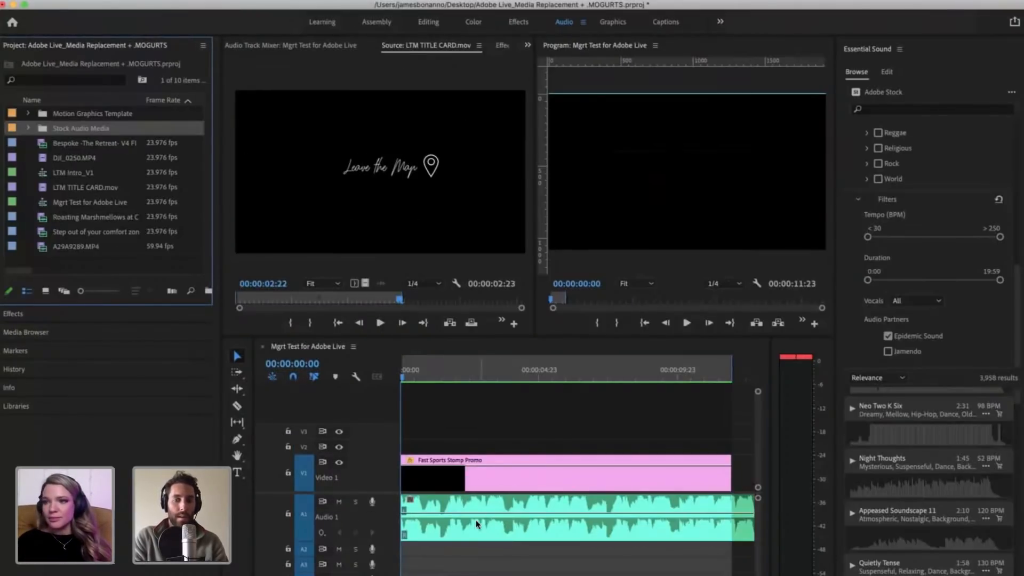
# Step: Check the Audio Track Mixer and slightly lower the music clip's volume on A1, with the Source Monitor shown again
pyautogui.click(461, 531)
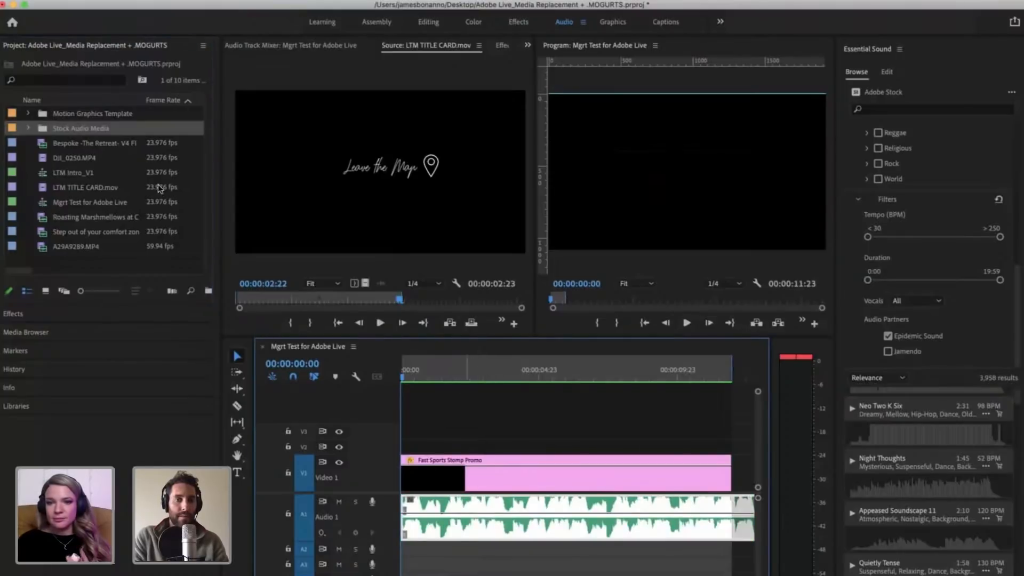
pyautogui.click(302, 45)
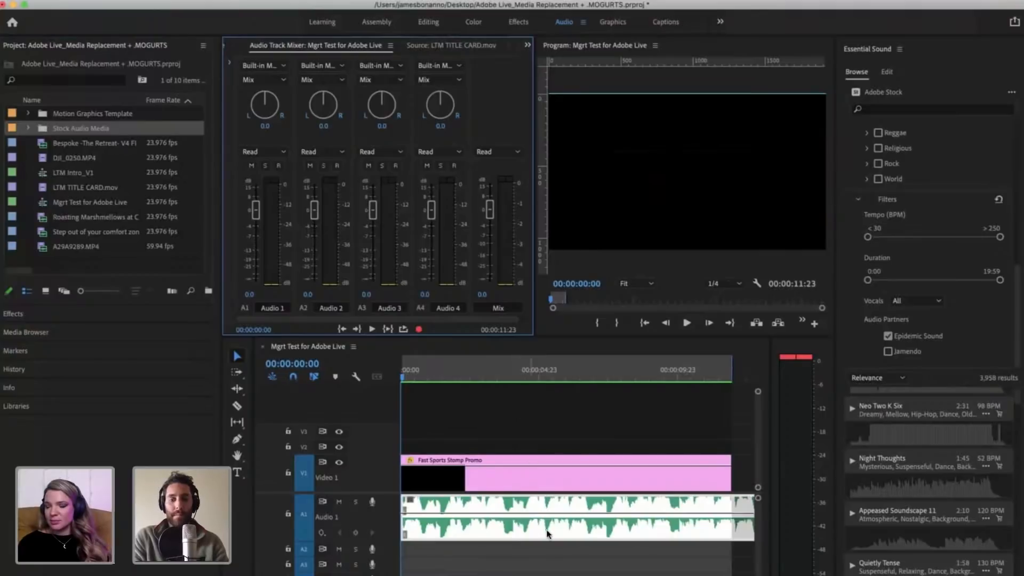
pyautogui.moveTo(505, 512); pyautogui.dragTo(505, 522)
pyautogui.click(520, 431)
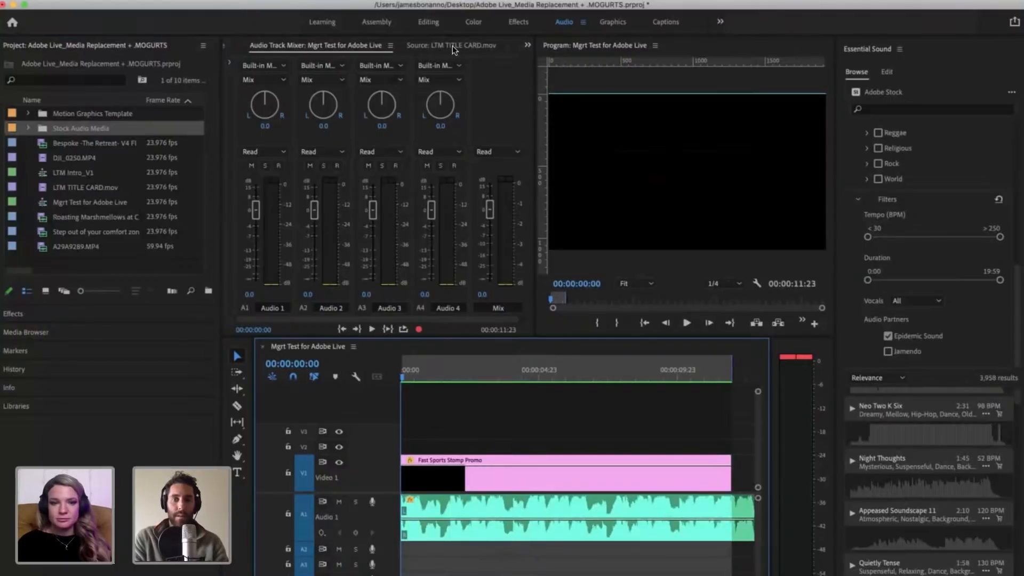
pyautogui.click(453, 46)
pyautogui.click(635, 396)
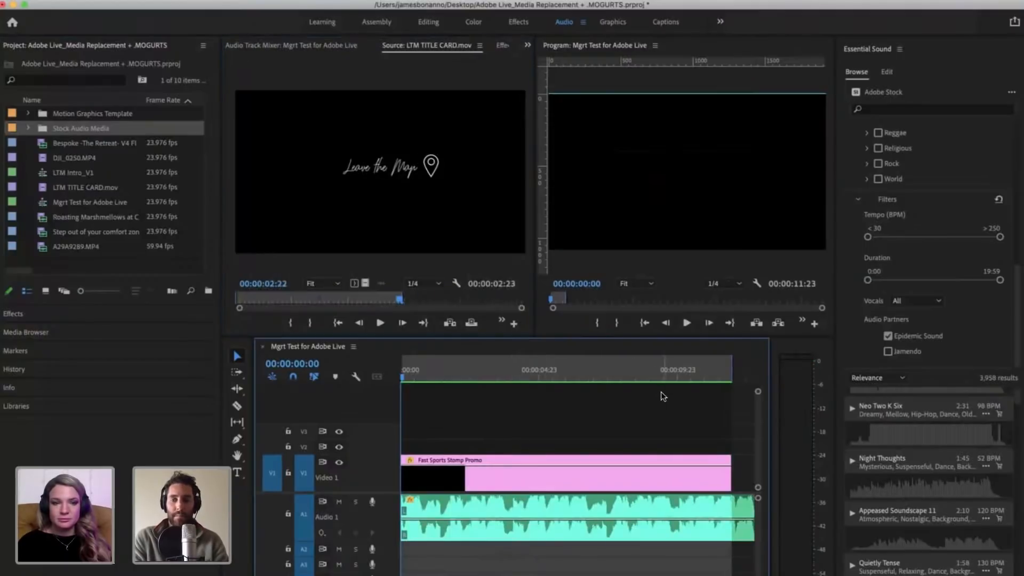
# Step: Play the promo with its music in the maximized Program Monitor, stop at 00:00:09:12, and restore the panel layout
pyautogui.click(616, 224)
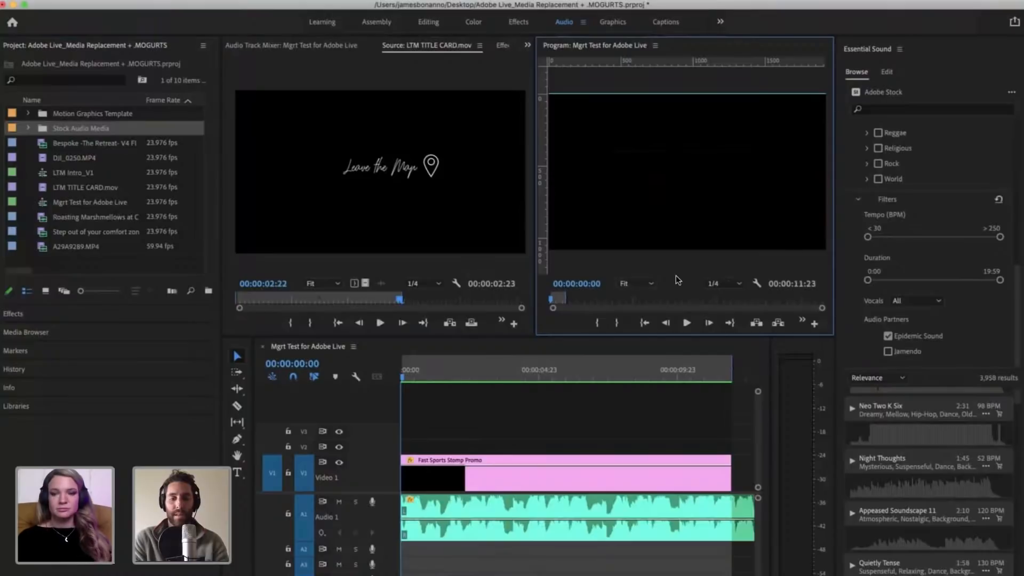
pyautogui.press('`')
pyautogui.press('space')
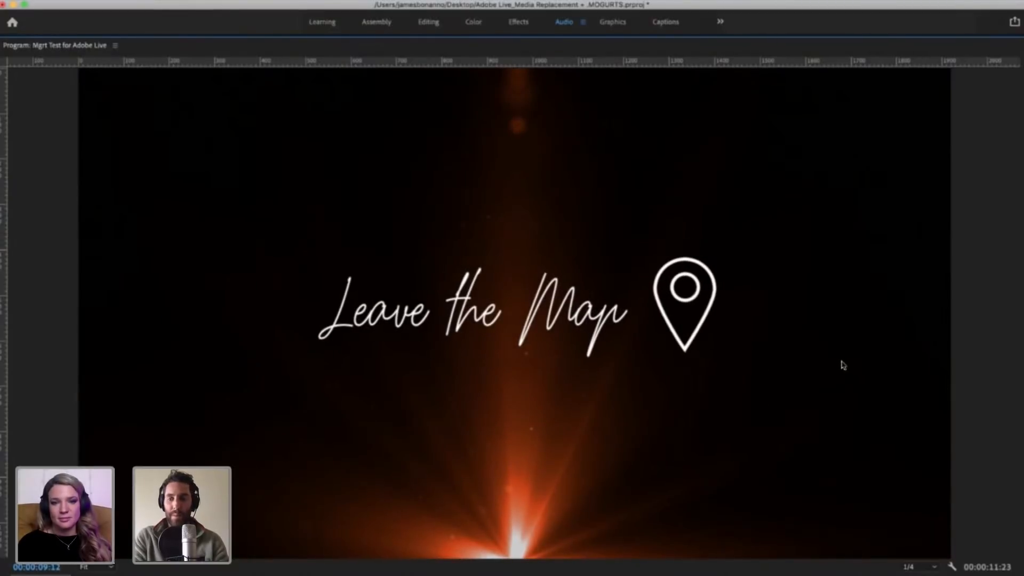
pyautogui.press('`')
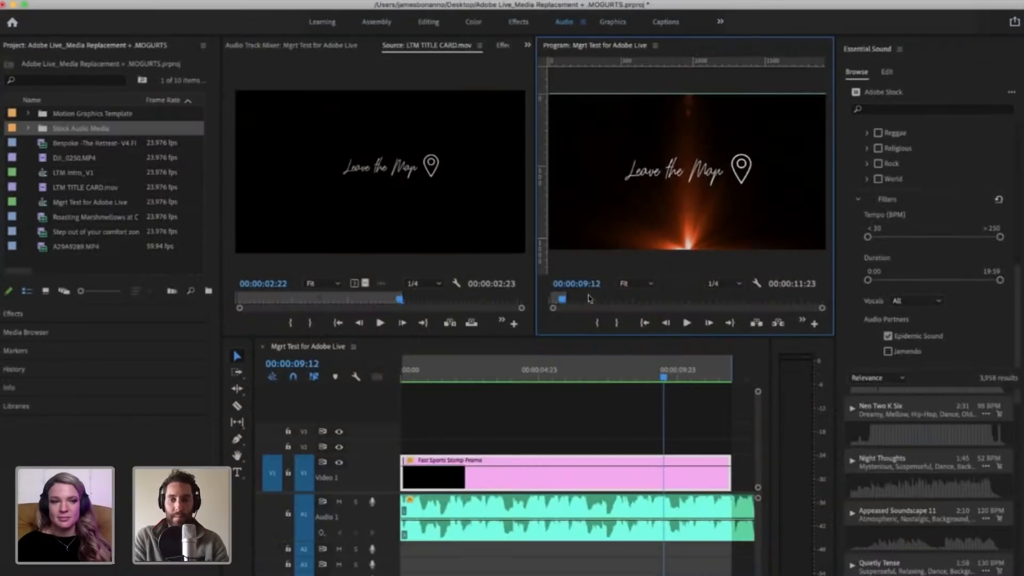
pyautogui.click(617, 418)
pyautogui.press('\\')
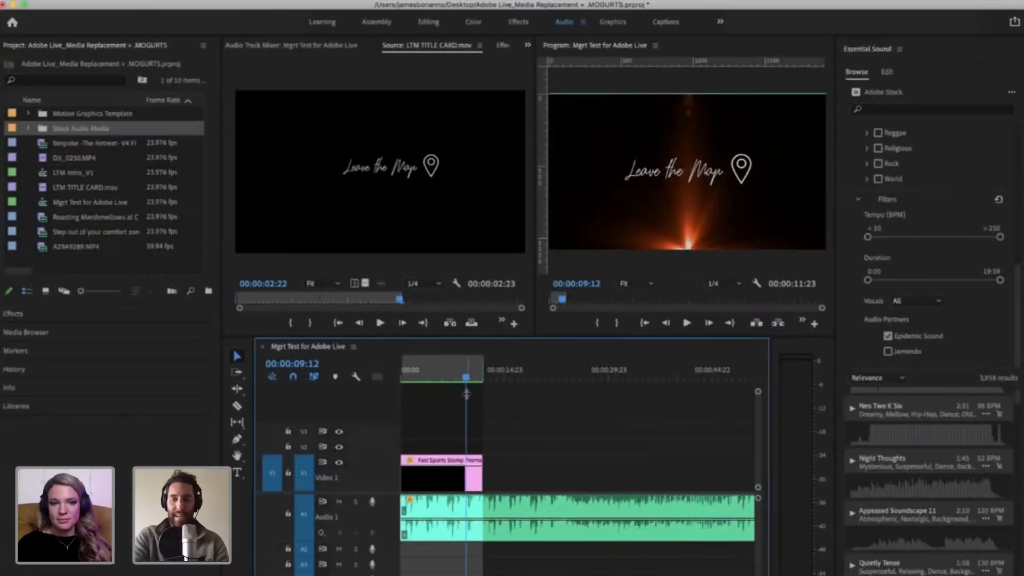
pyautogui.press('-')
pyautogui.press('-')
pyautogui.press('=')
pyautogui.press('=')
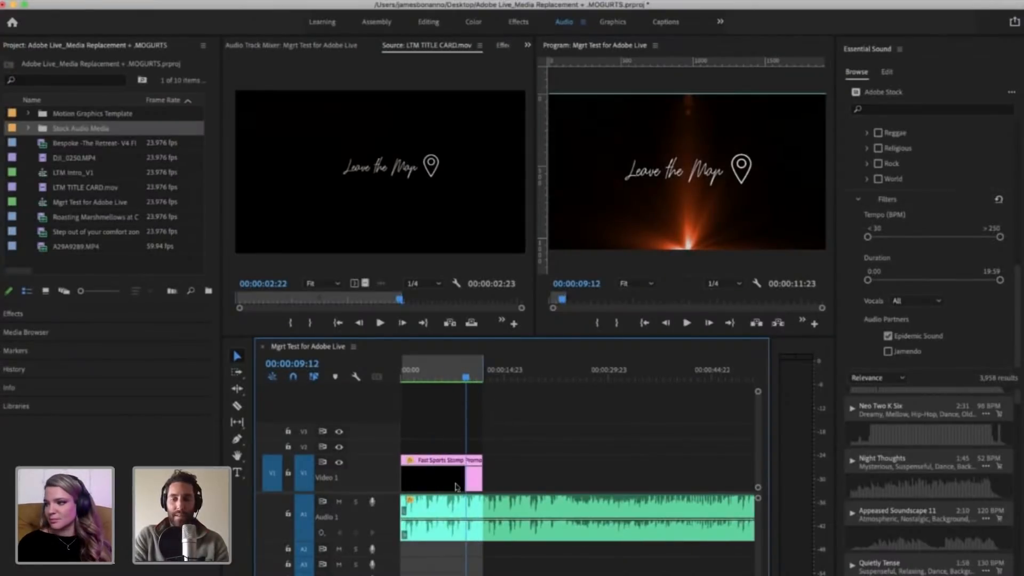
pyautogui.click(497, 529)
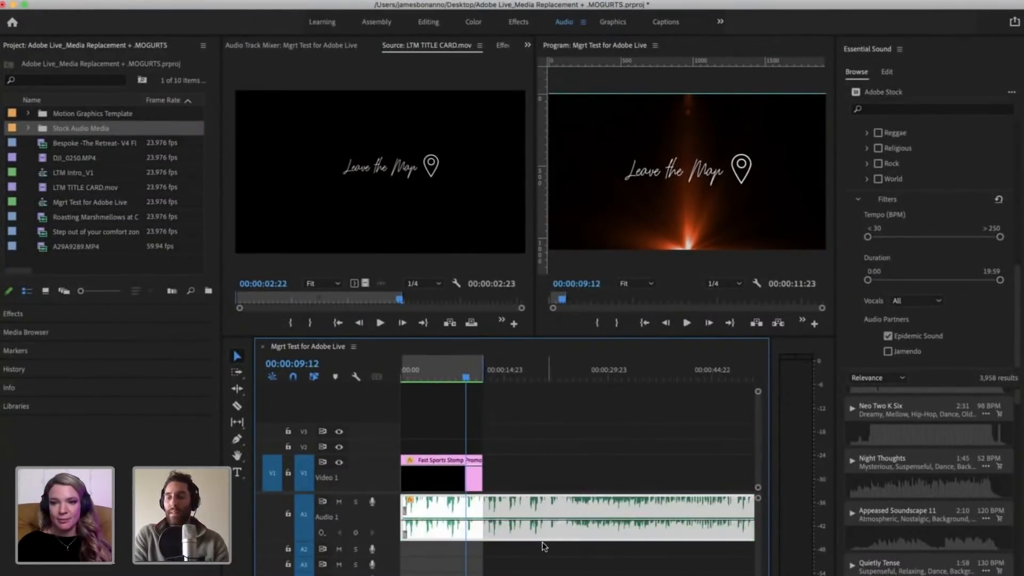
pyautogui.click(577, 556)
pyautogui.click(552, 531)
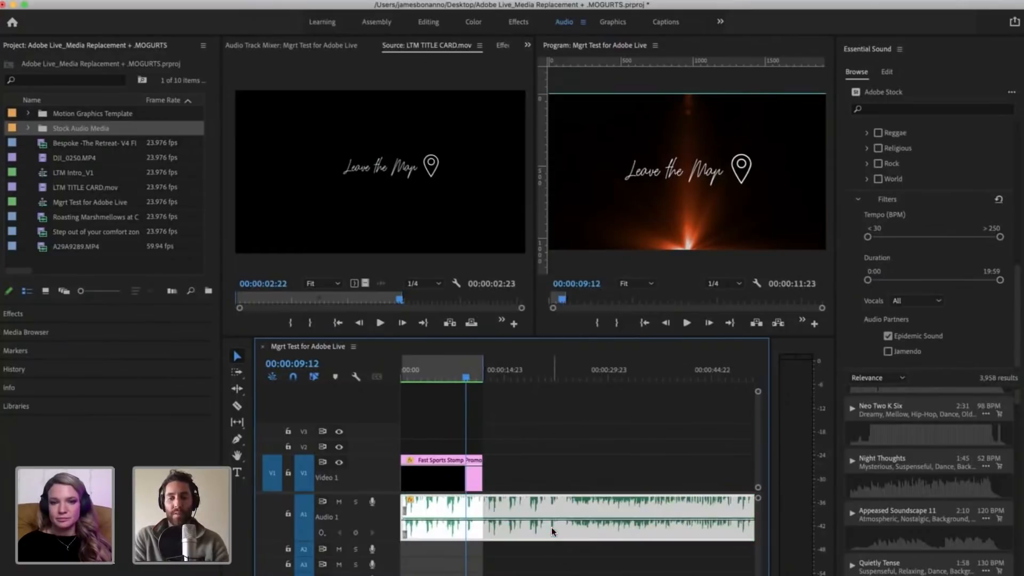
pyautogui.click(564, 545)
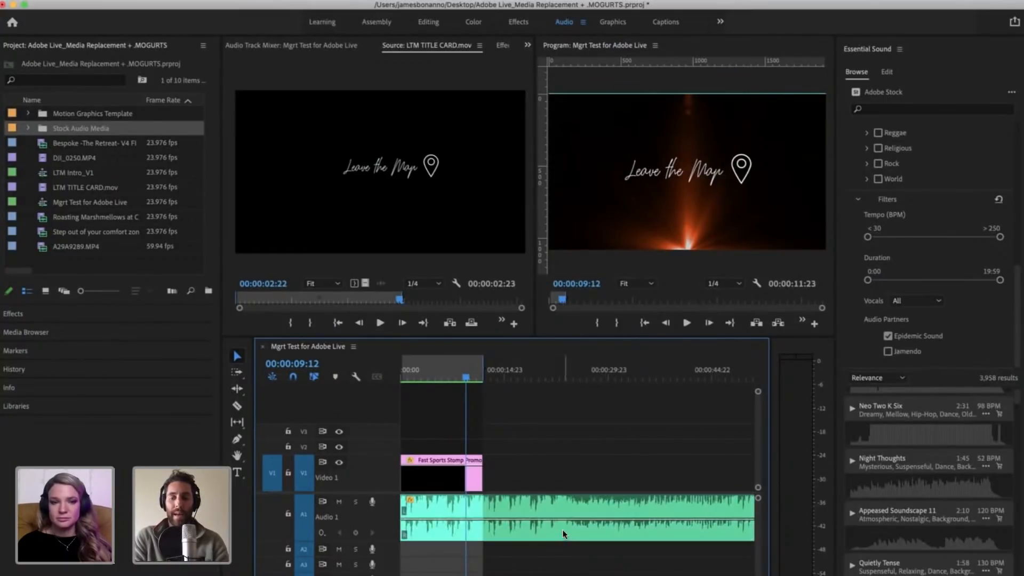
pyautogui.click(565, 535)
pyautogui.click(567, 554)
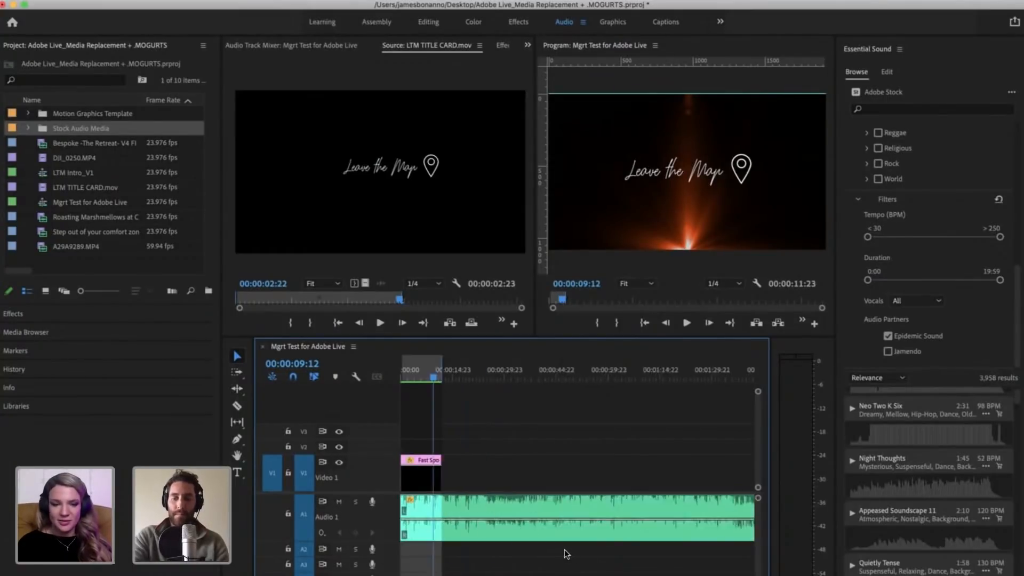
pyautogui.click(523, 523)
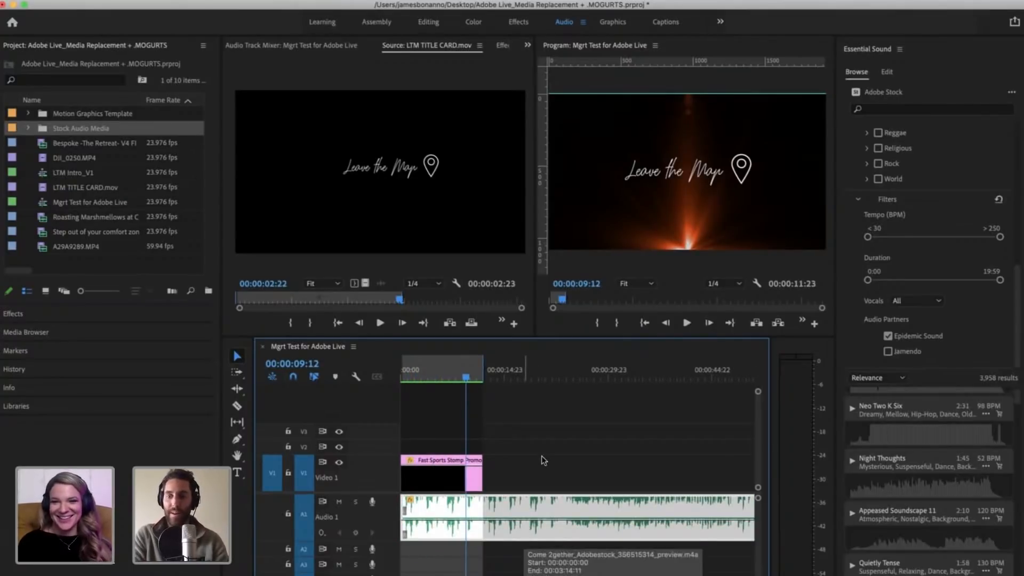
pyautogui.click(543, 456)
pyautogui.click(522, 504)
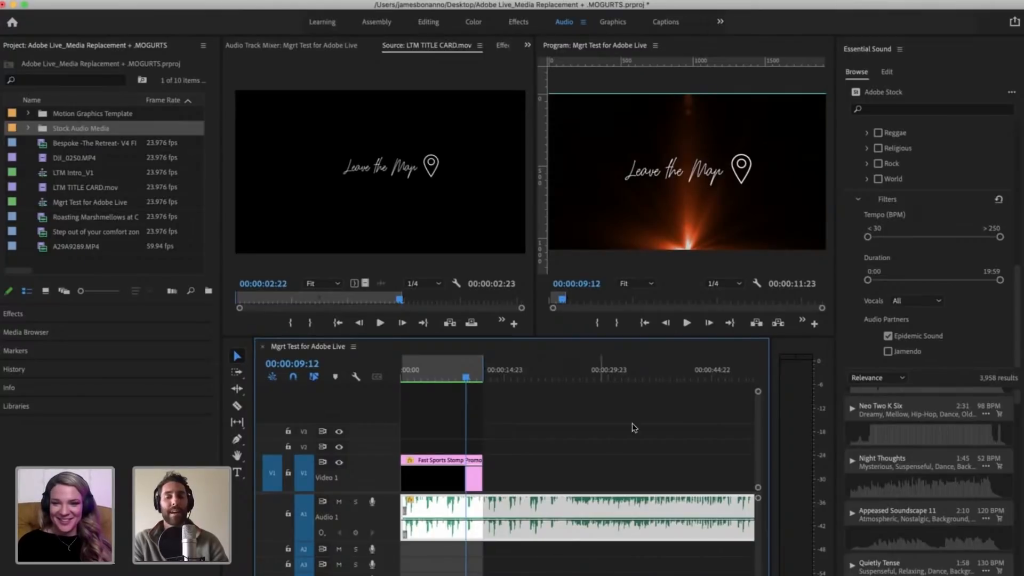
pyautogui.click(571, 459)
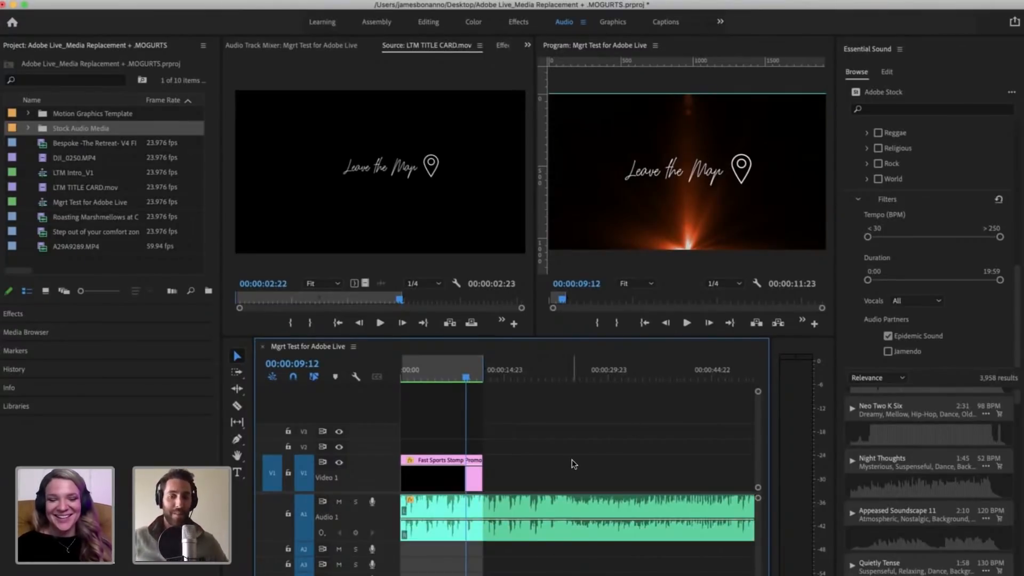
# Step: Delete the Come 2gether music clip from A1 and fit the whole sequence in the timeline
pyautogui.click(541, 493)
pyautogui.press('Delete')
pyautogui.press('\\')
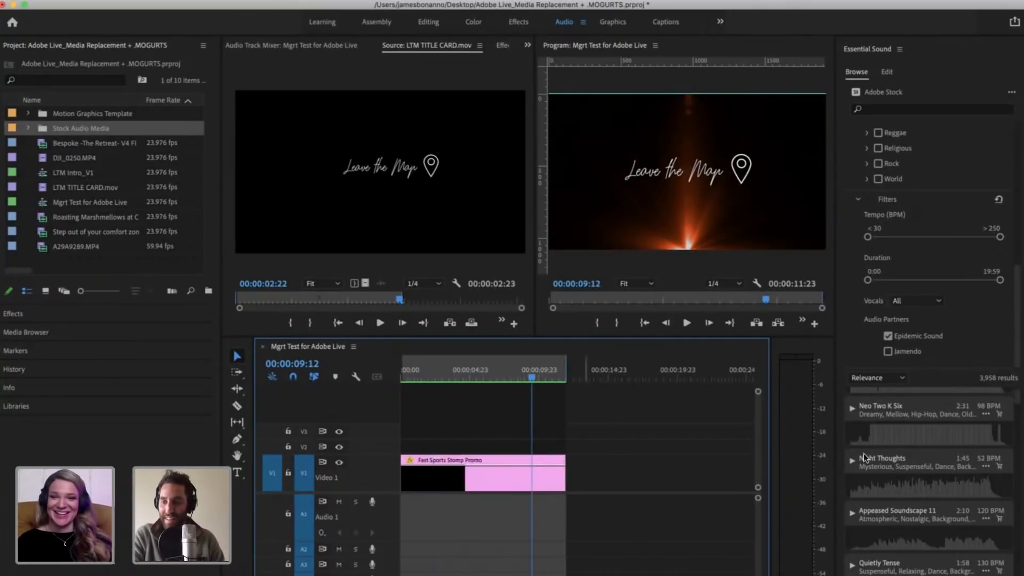
# Step: Preview the Adobe Stock track In Awe together with the sequence, starting from the playhead
pyautogui.scroll(3, 879, 443)
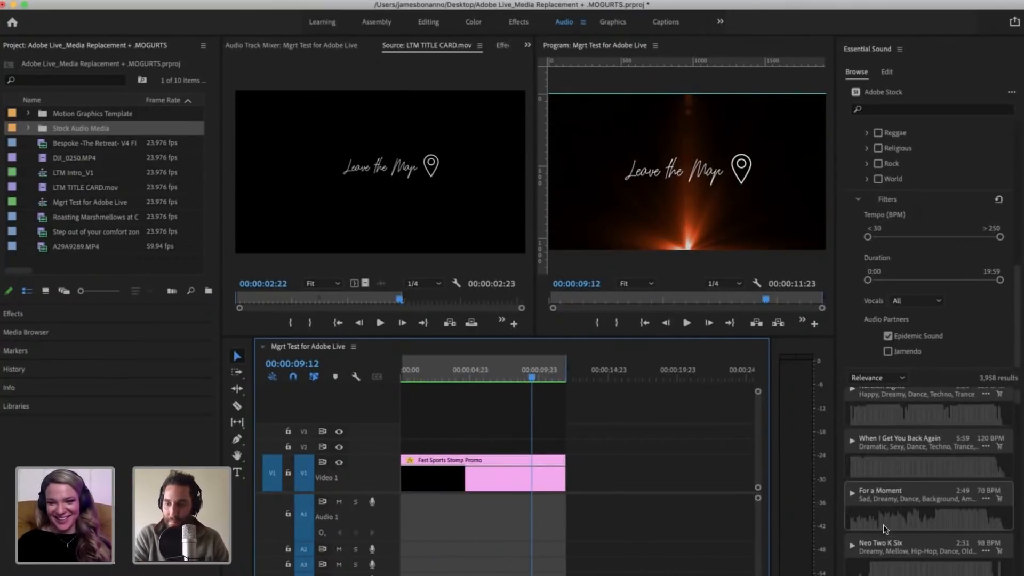
pyautogui.scroll(3, 883, 524)
pyautogui.scroll(3, 879, 464)
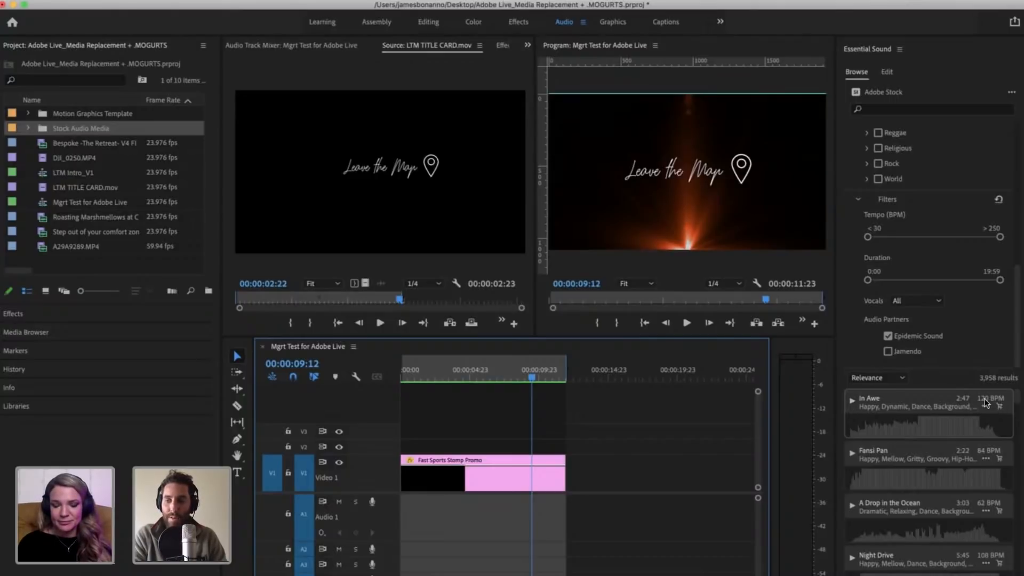
pyautogui.click(852, 402)
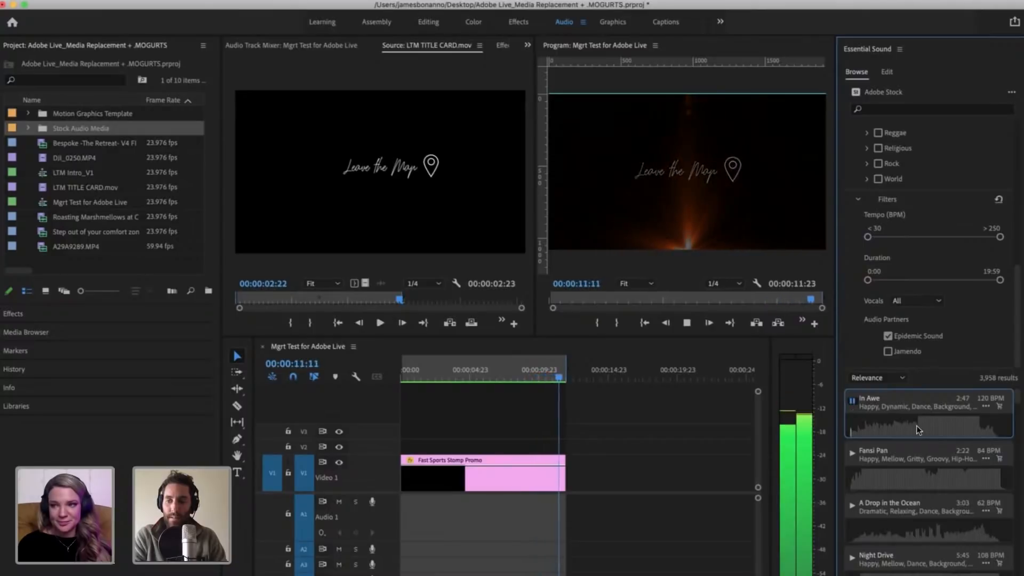
# Step: Stop previewing In Awe and preview the Adobe Stock track Before Chill
pyautogui.click(853, 402)
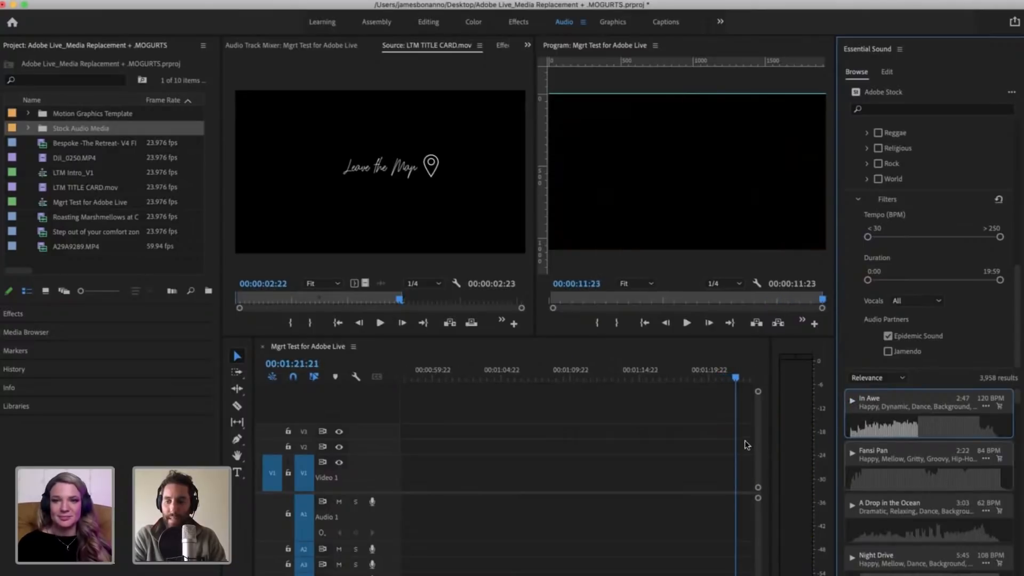
pyautogui.scroll(-3, 919, 526)
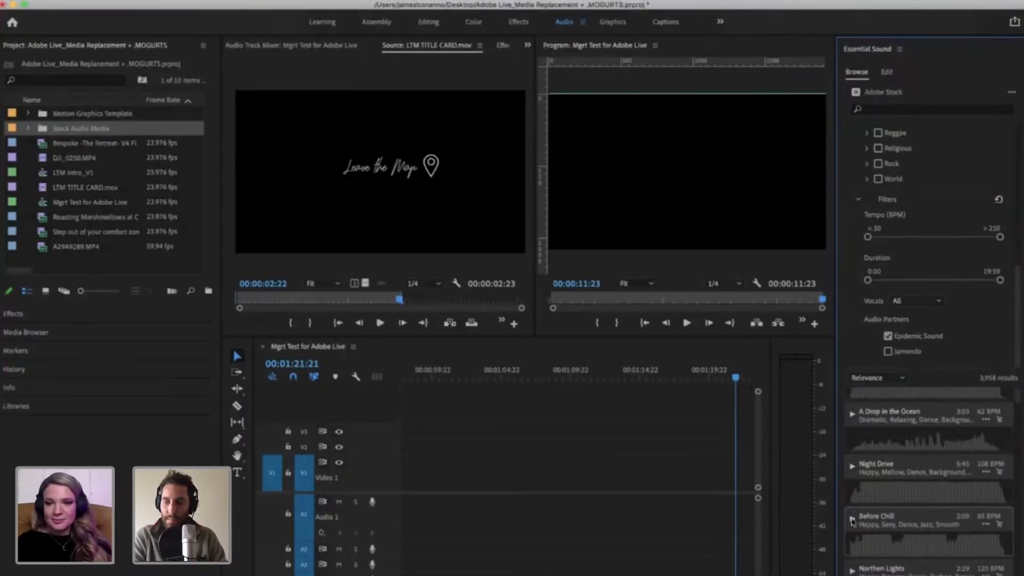
pyautogui.click(852, 517)
# Step: Browse further through the Adobe Stock results and preview Appeased Soundscape 11 together with the sequence
pyautogui.scroll(-5, 903, 517)
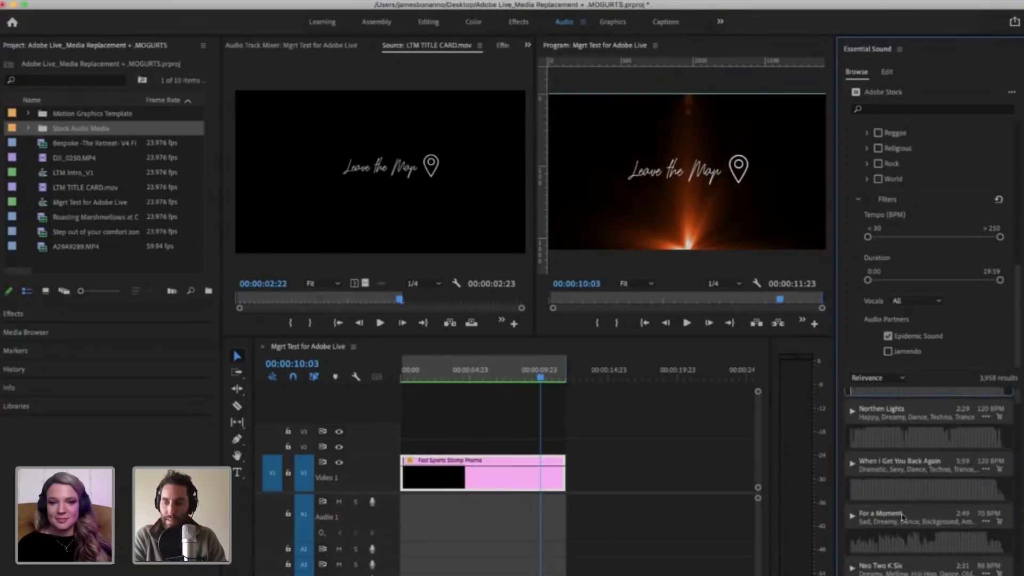
pyautogui.scroll(-2, 874, 480)
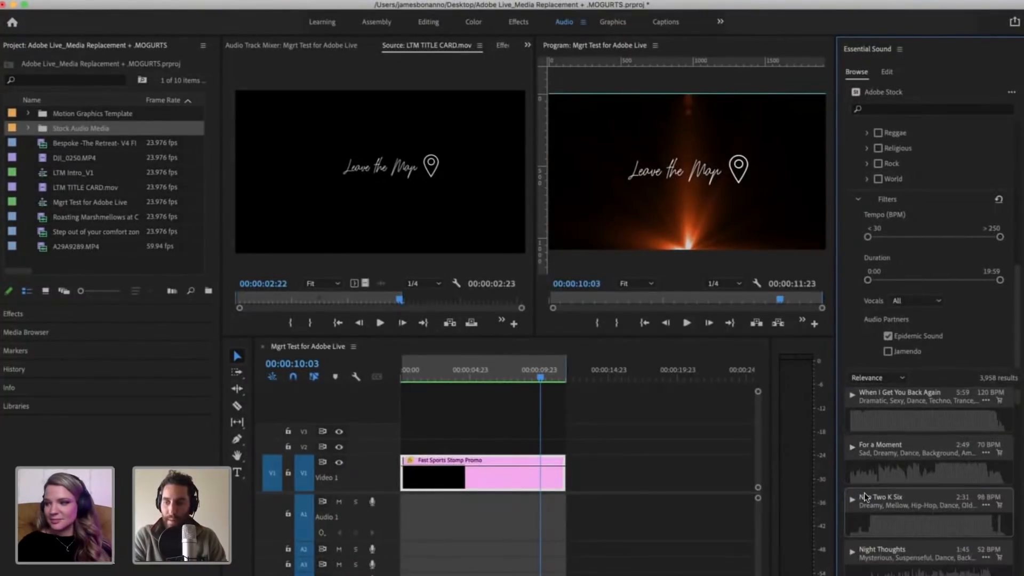
pyautogui.scroll(-4, 861, 479)
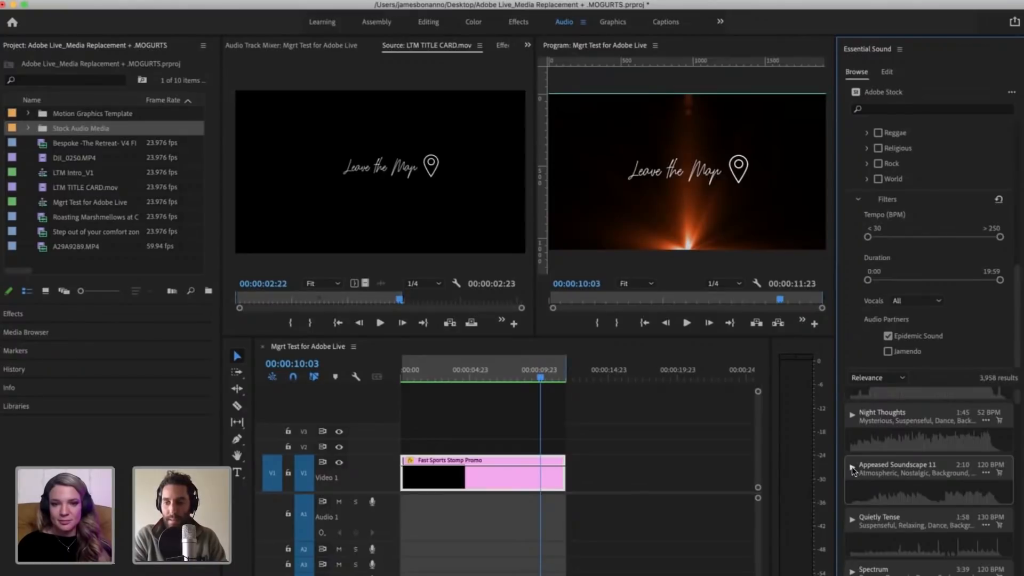
pyautogui.click(852, 466)
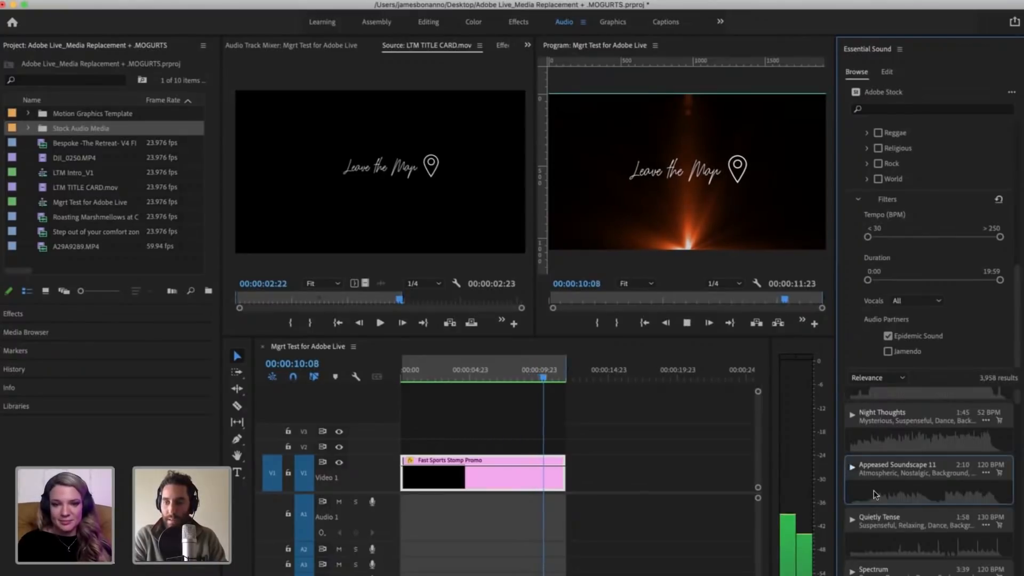
# Step: Preview the Adobe Stock track In the Aftermath together with the sequence and continue through the results
pyautogui.scroll(-4, 887, 510)
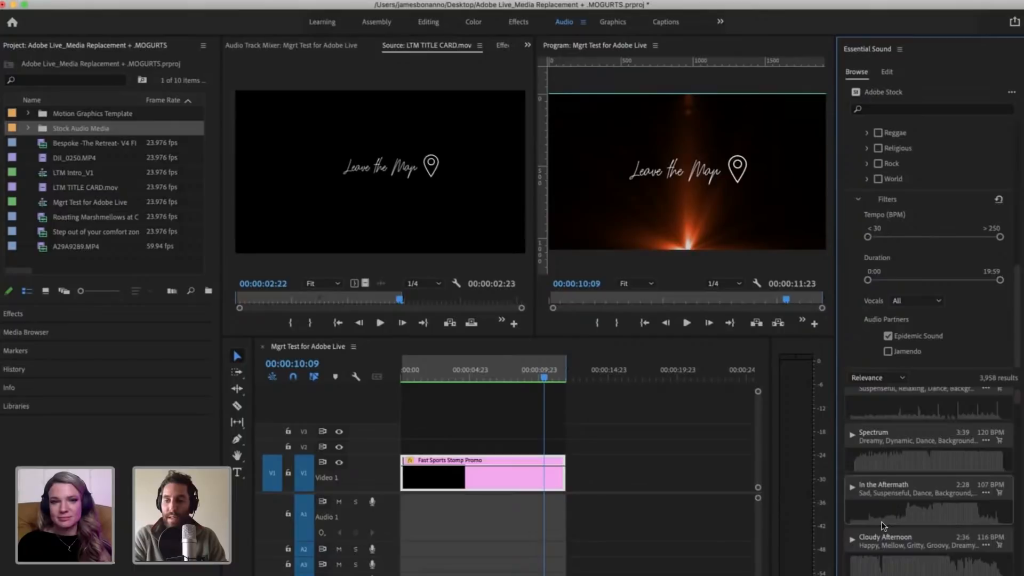
pyautogui.scroll(-1, 882, 524)
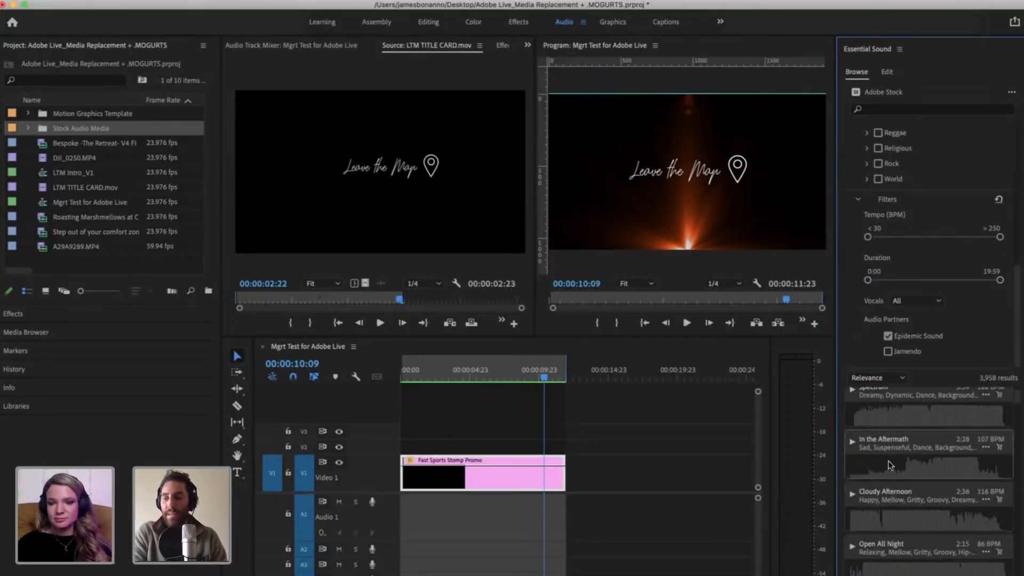
pyautogui.click(851, 443)
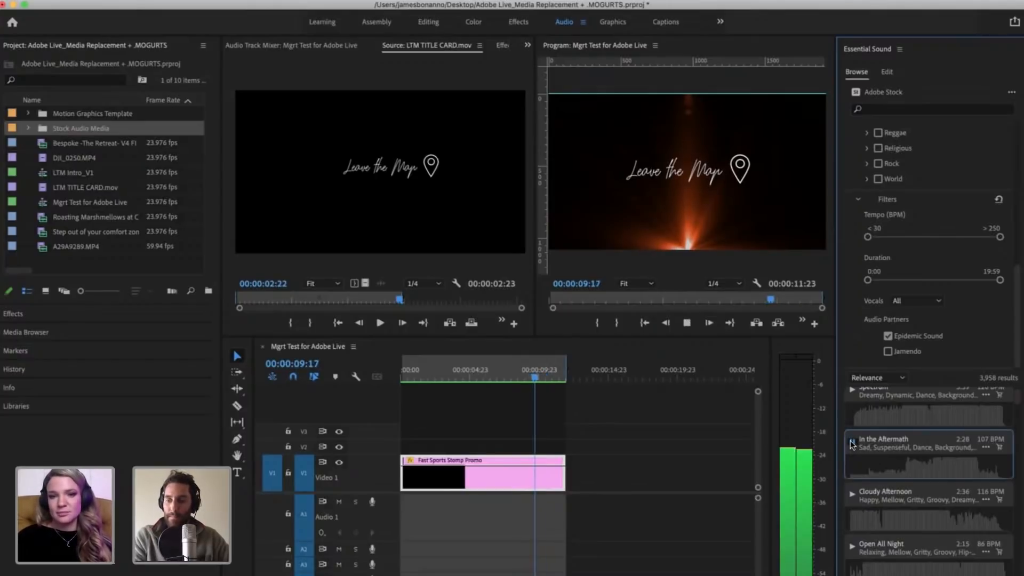
pyautogui.scroll(-8, 875, 502)
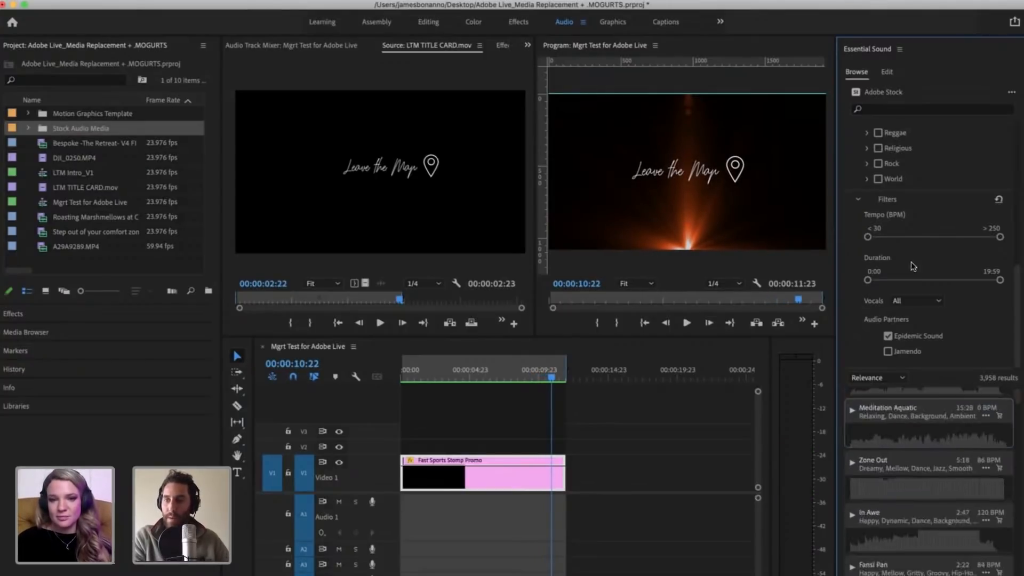
# Step: Clear the Industrial, Rave, Techno and Trance genre filters and collapse the Electronic genre
pyautogui.scroll(8, 926, 272)
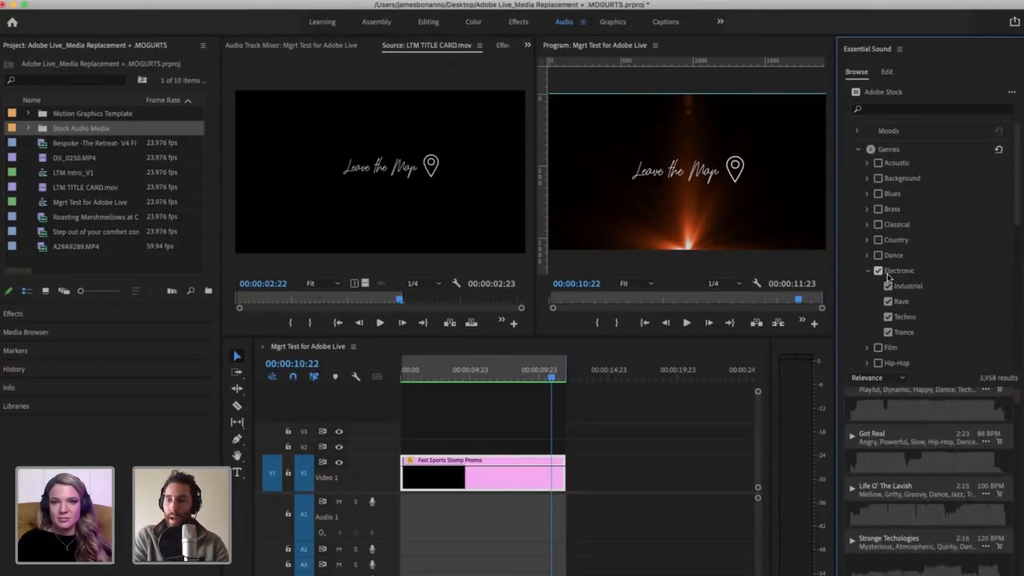
pyautogui.scroll(-10, 914, 322)
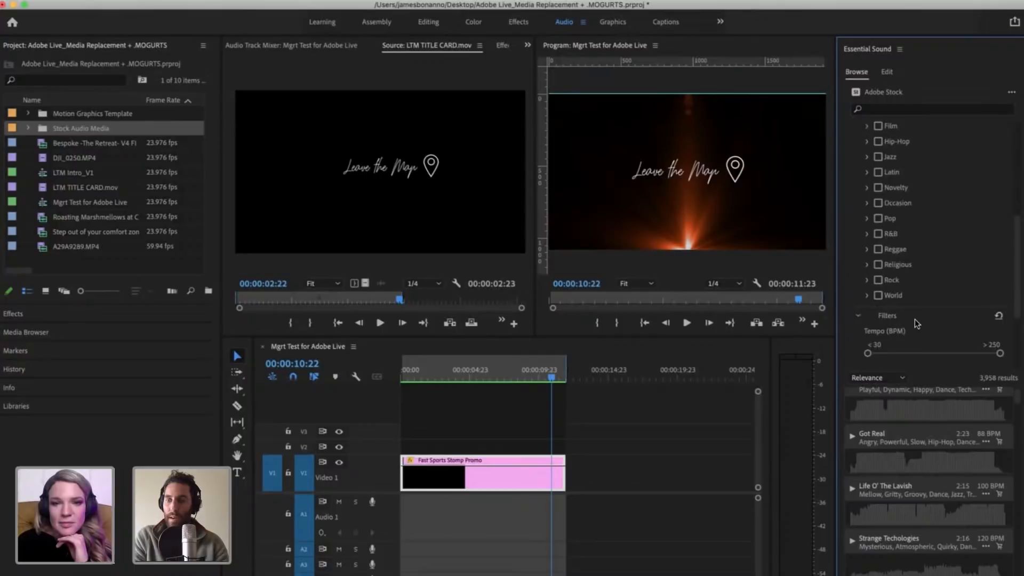
pyautogui.scroll(10, 914, 319)
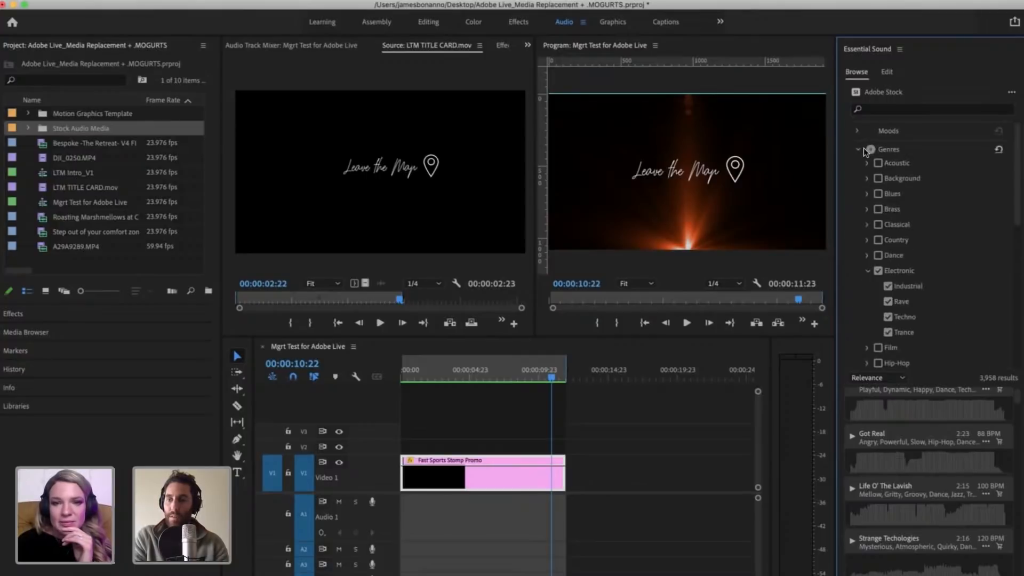
pyautogui.click(888, 286)
pyautogui.click(888, 301)
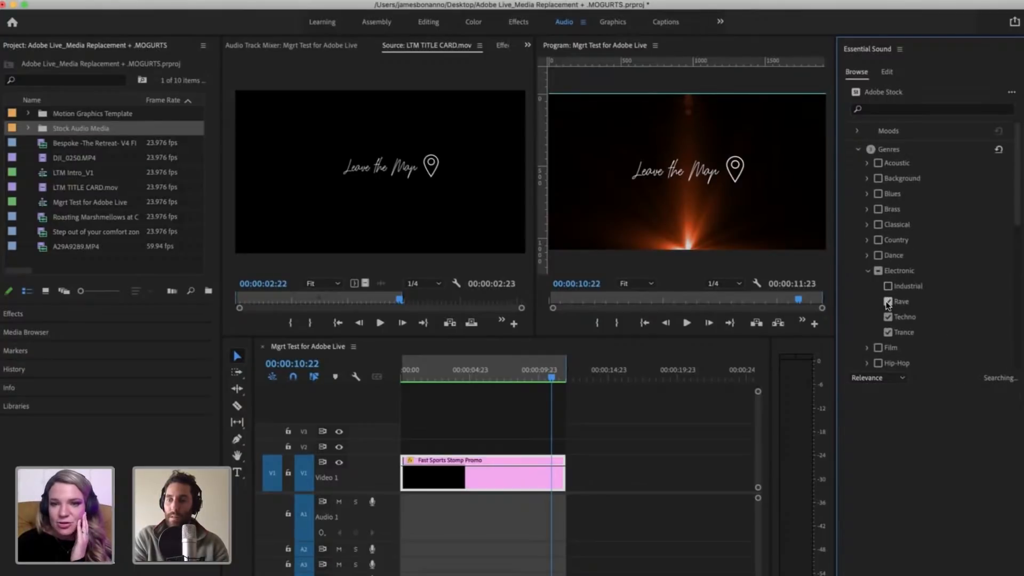
pyautogui.click(888, 317)
pyautogui.click(888, 331)
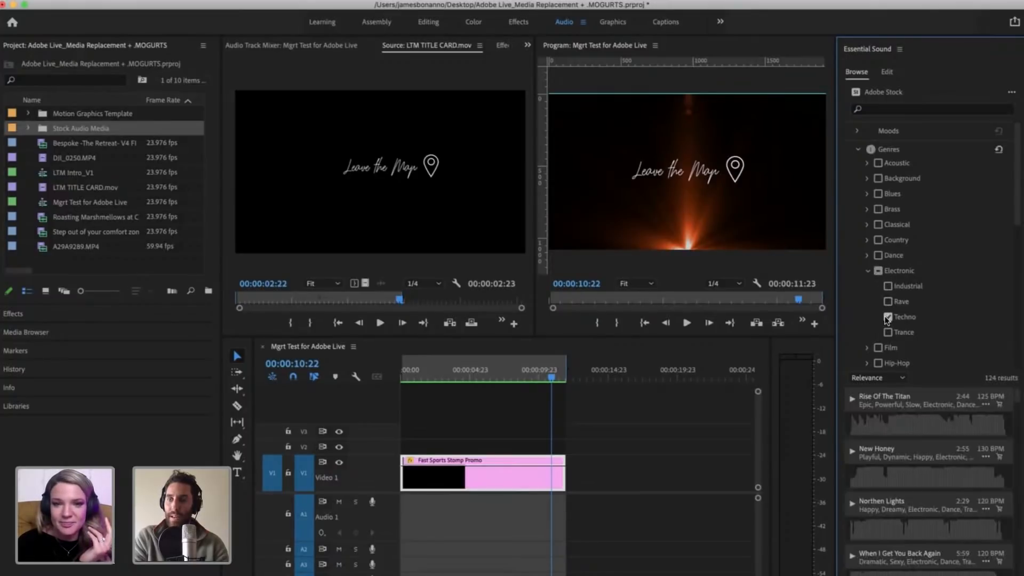
pyautogui.click(867, 272)
# Step: Examine the available genre categories and filters, including the subgenres of Blues, Background and World
pyautogui.scroll(-5, 951, 262)
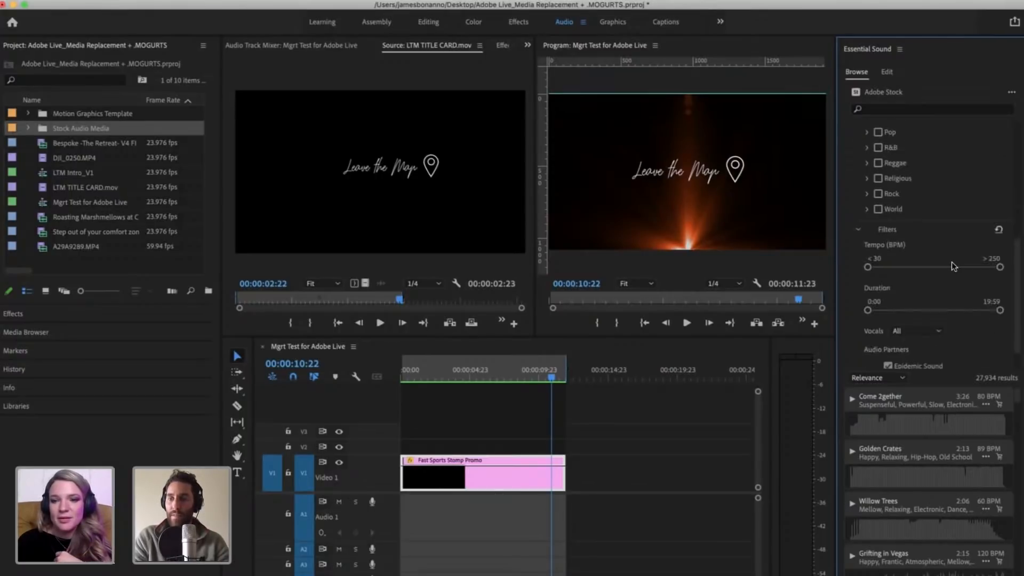
pyautogui.scroll(5, 951, 261)
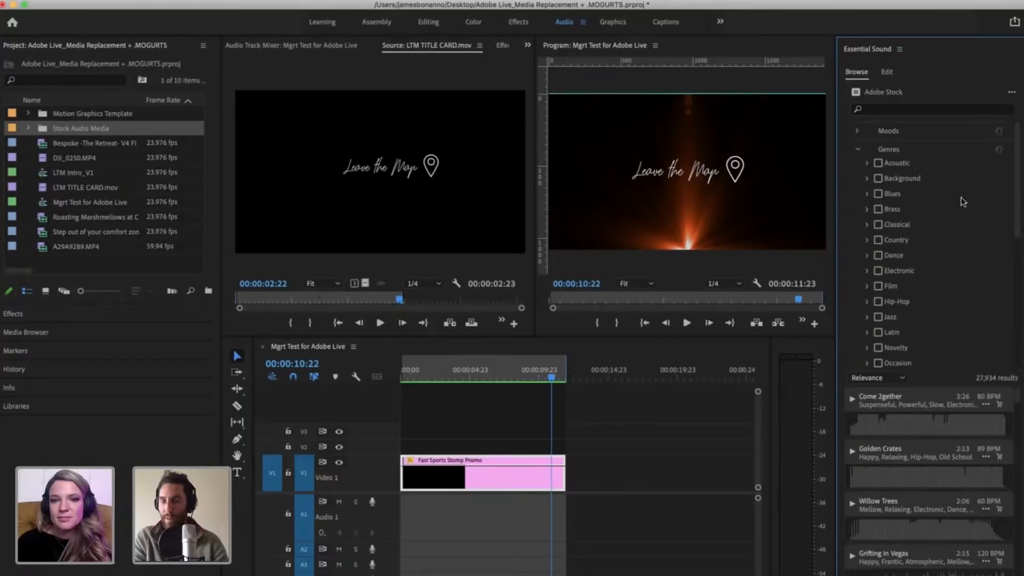
pyautogui.scroll(-5, 938, 299)
pyautogui.scroll(5, 939, 302)
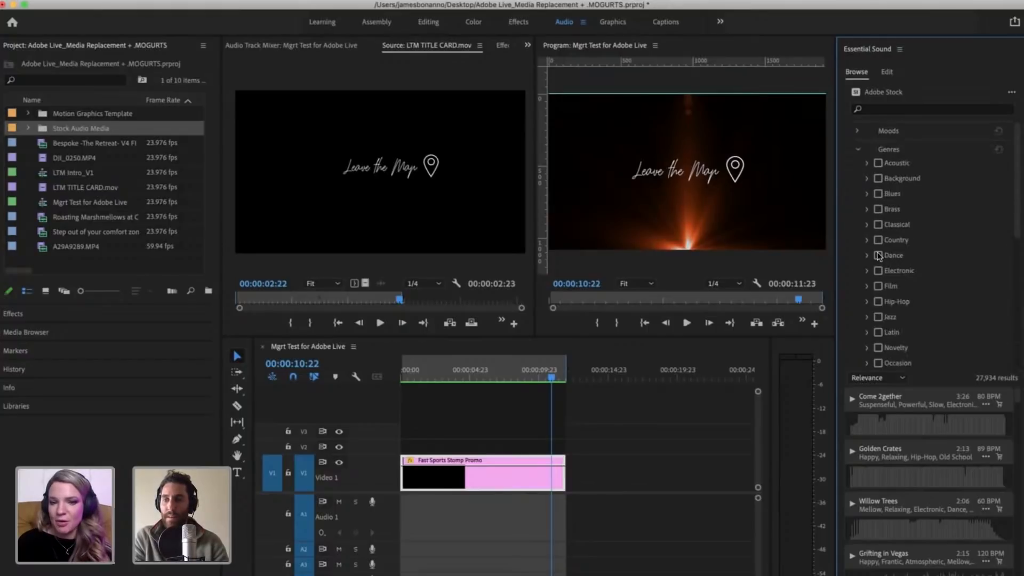
pyautogui.click(866, 194)
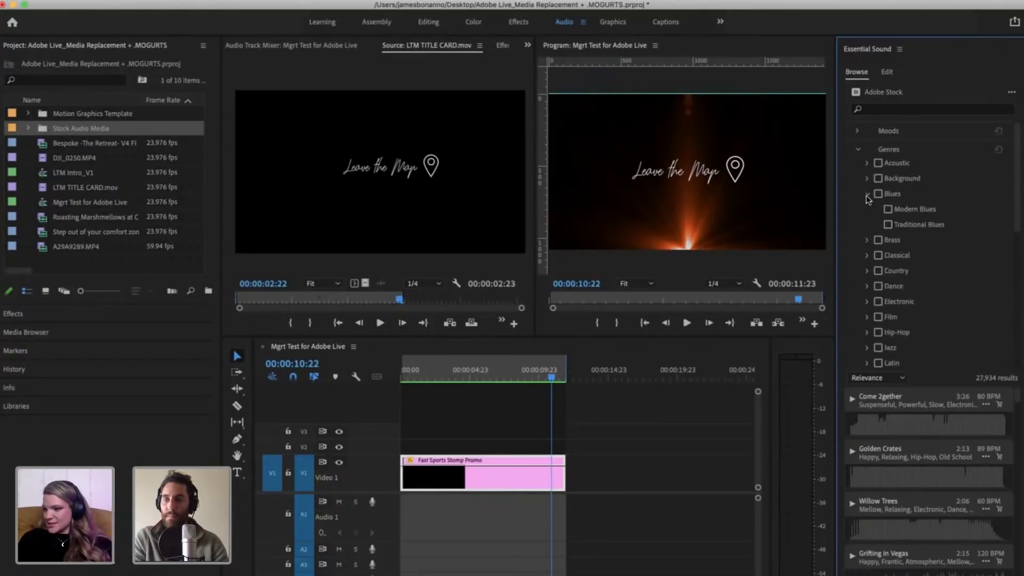
pyautogui.click(866, 194)
pyautogui.click(866, 178)
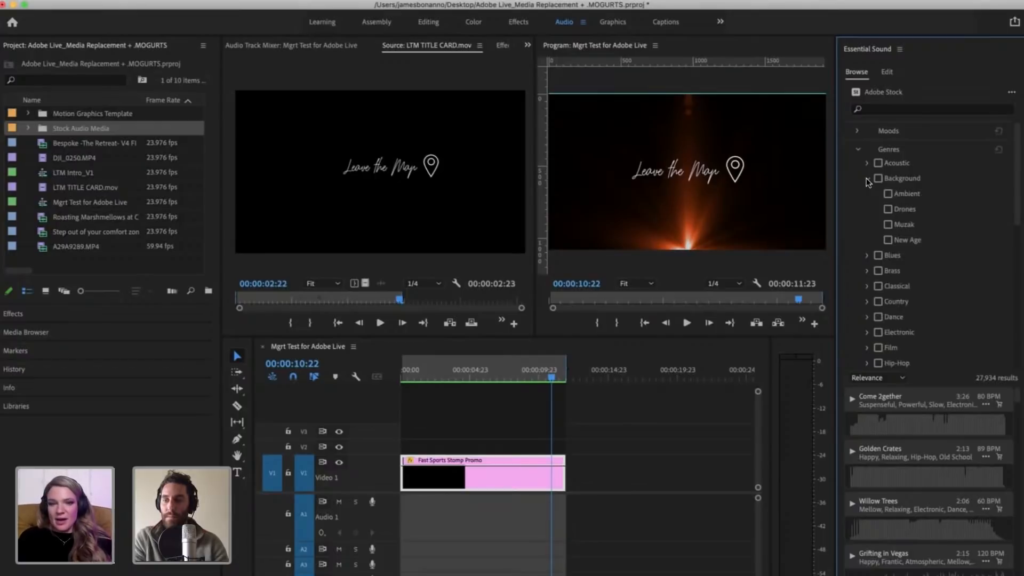
pyautogui.click(866, 178)
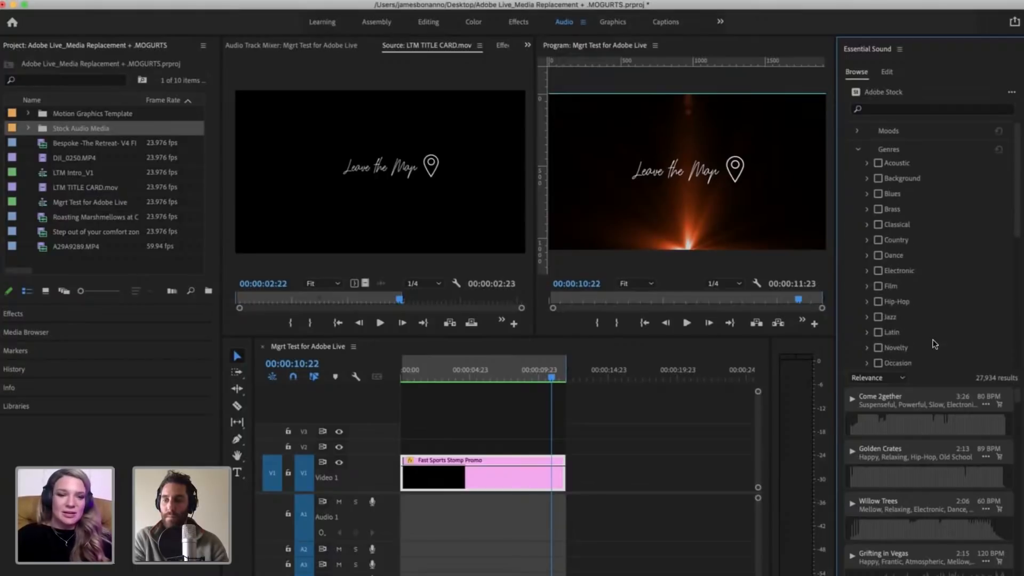
pyautogui.scroll(-5, 934, 344)
pyautogui.click(868, 180)
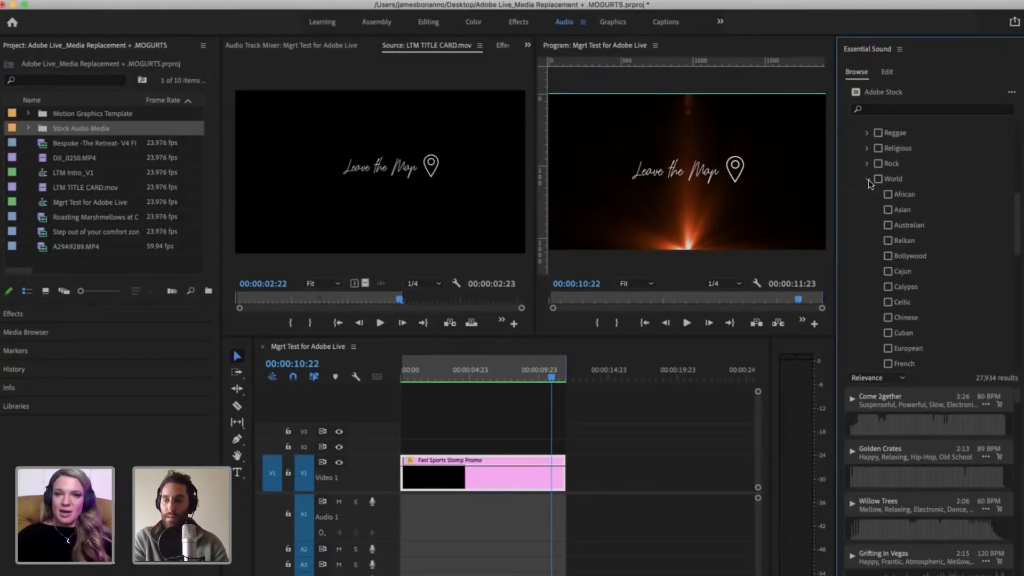
pyautogui.click(868, 180)
pyautogui.scroll(5, 916, 240)
# Step: Preview the Adobe Stock track Moody with the sequence, skipping ahead in its waveform, and stop playback
pyautogui.scroll(-3, 921, 263)
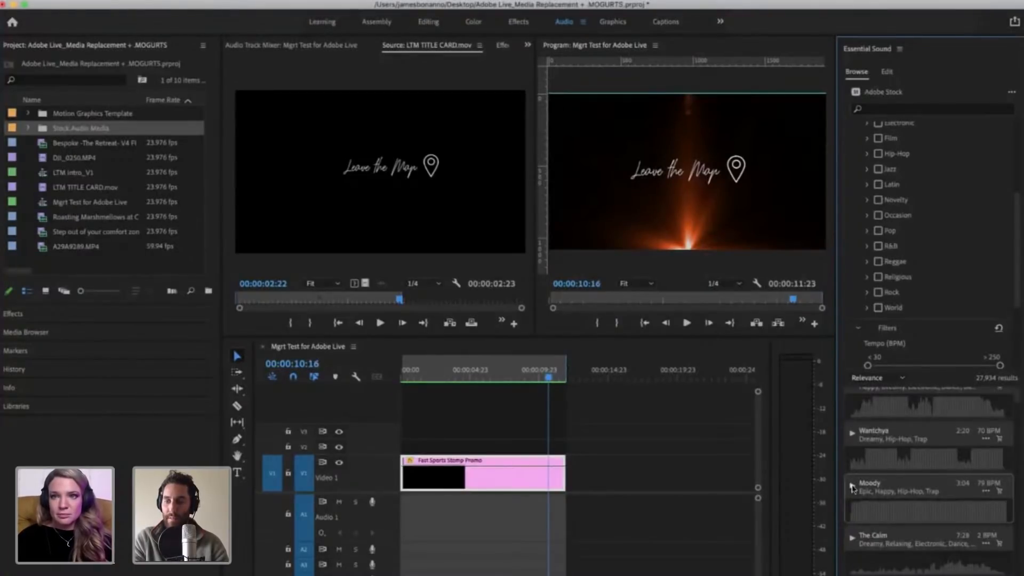
pyautogui.click(852, 486)
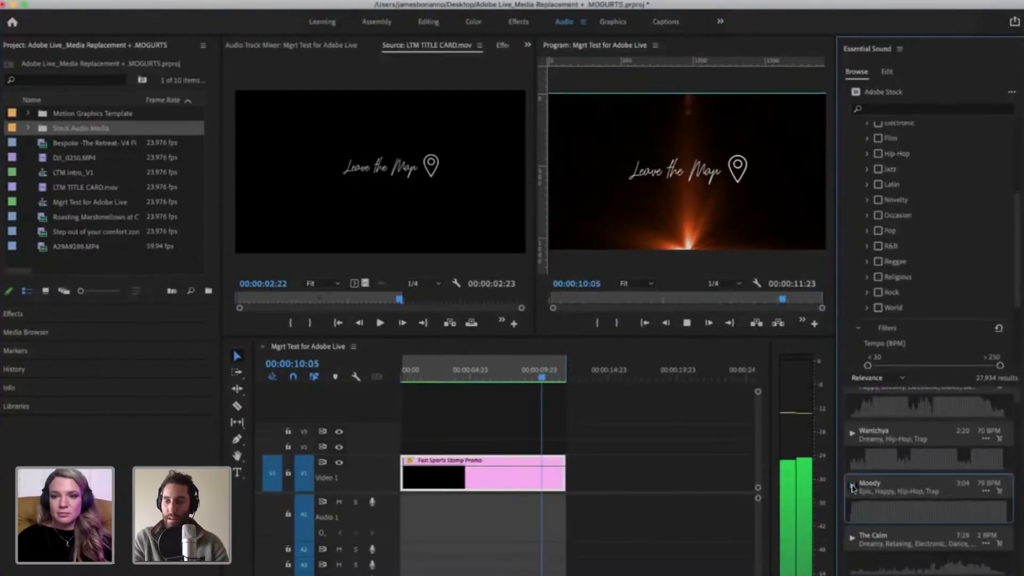
pyautogui.click(852, 486)
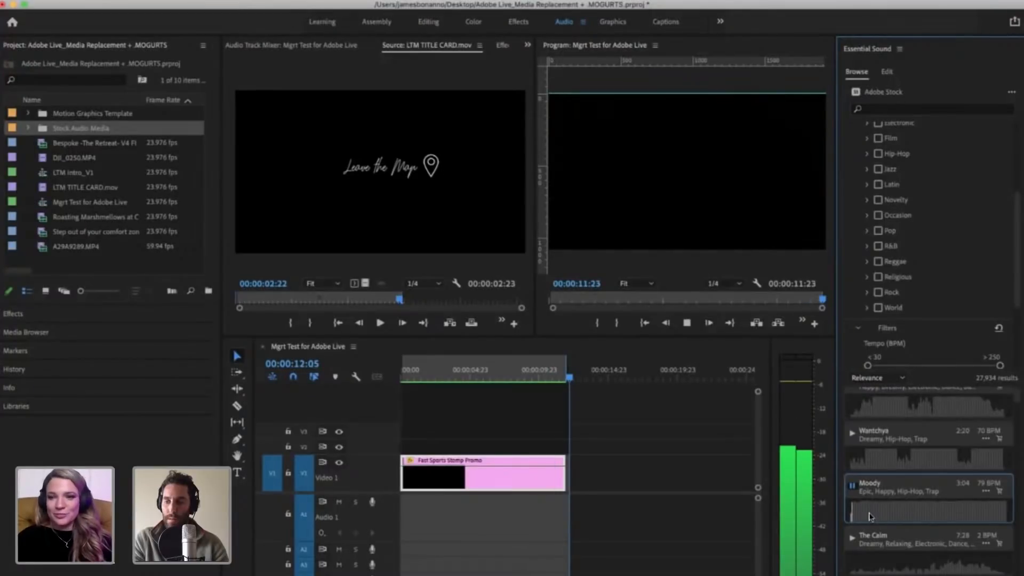
pyautogui.click(869, 514)
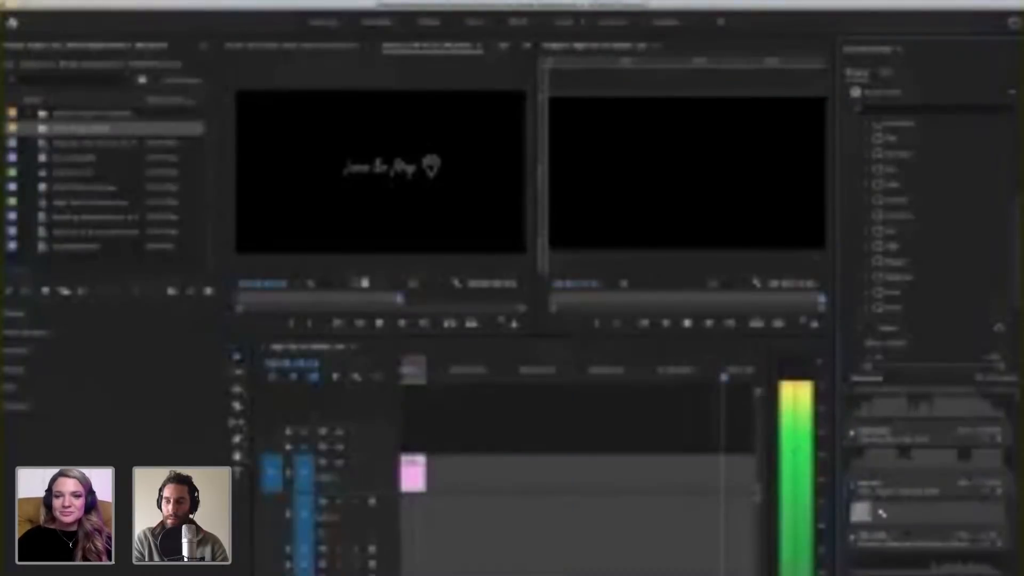
pyautogui.click(853, 486)
# Step: Add the Moody track to audio track A1 and move it so it starts after the end of the promo clip
pyautogui.hscroll(-10, 501, 556)
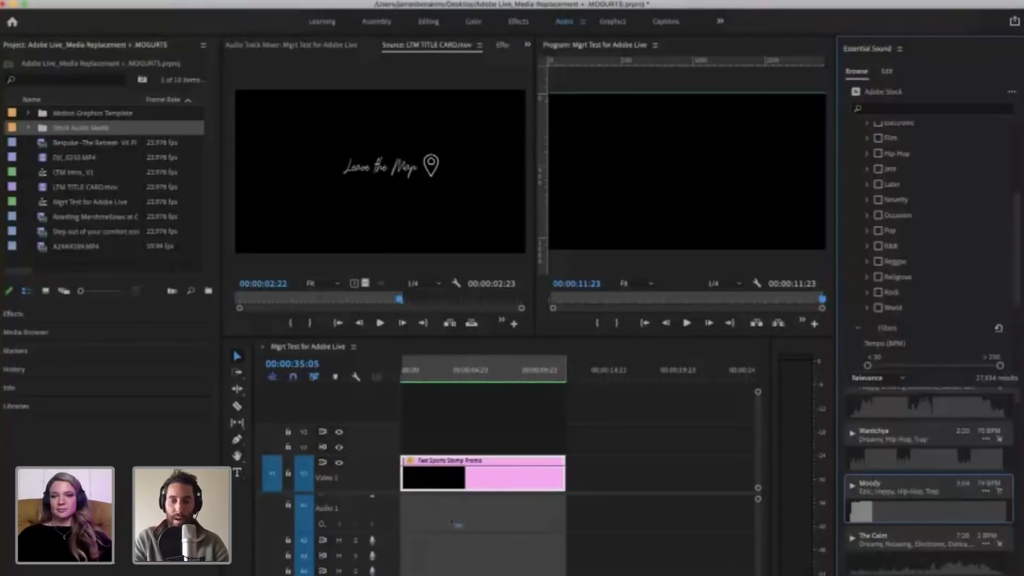
pyautogui.moveTo(457, 524); pyautogui.dragTo(441, 521)
pyautogui.moveTo(616, 517); pyautogui.dragTo(588, 471)
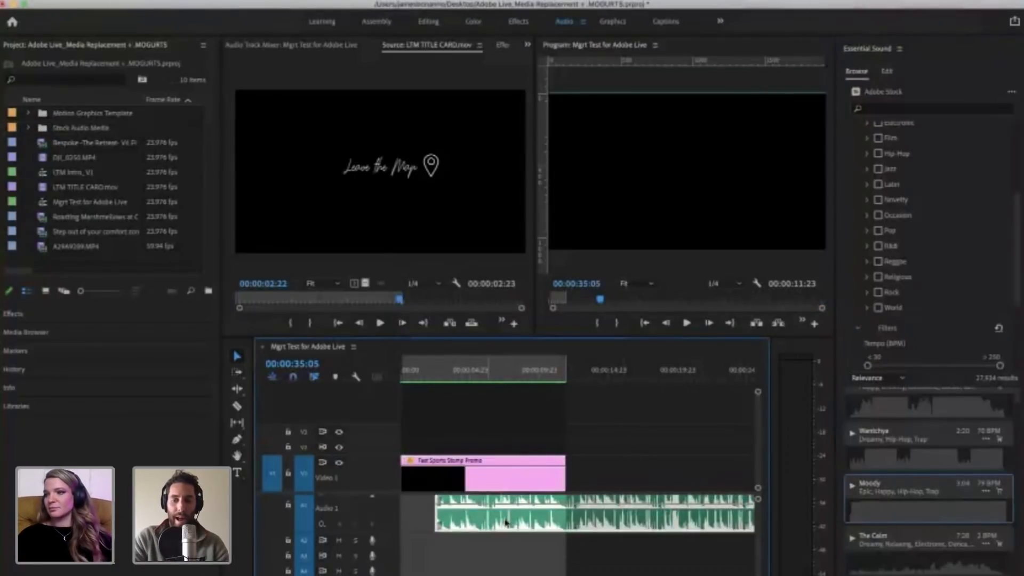
pyautogui.press('-')
pyautogui.moveTo(506, 523); pyautogui.dragTo(603, 521)
pyautogui.click(566, 560)
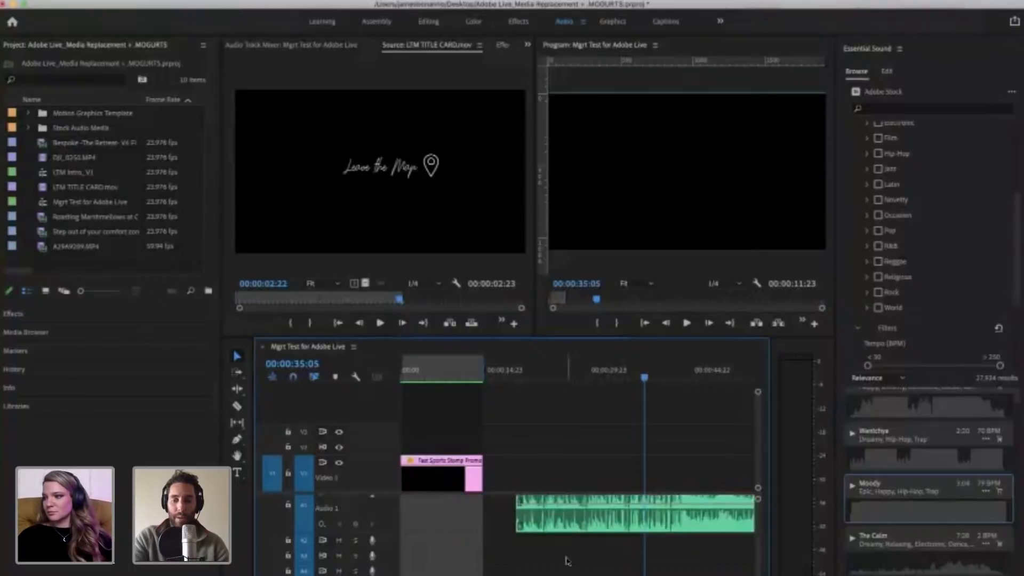
# Step: Inspect the end of the Moody clip on A1 and play its ending from about 00:03:16:22
pyautogui.press('\\')
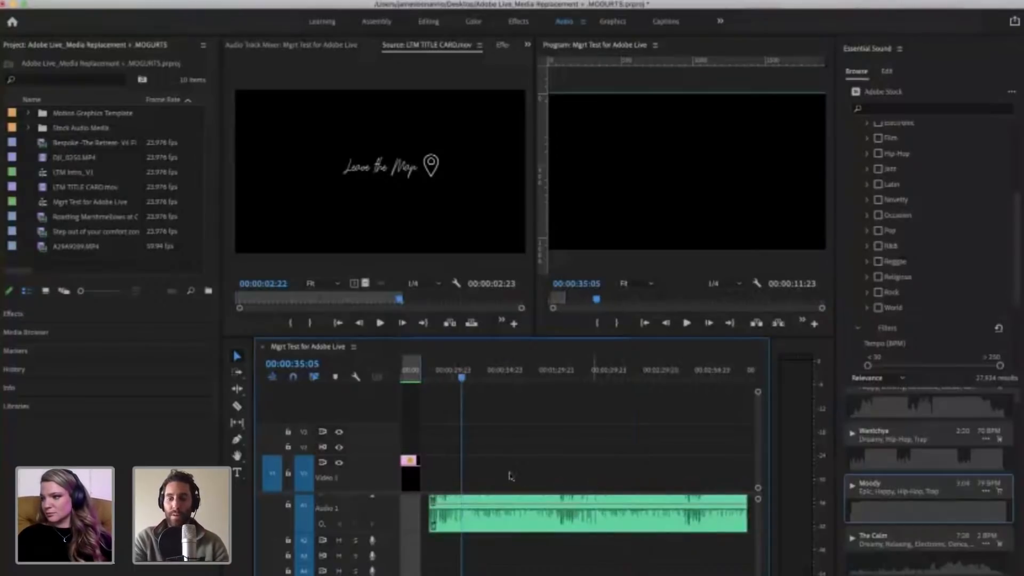
pyautogui.press('-')
pyautogui.press('\\')
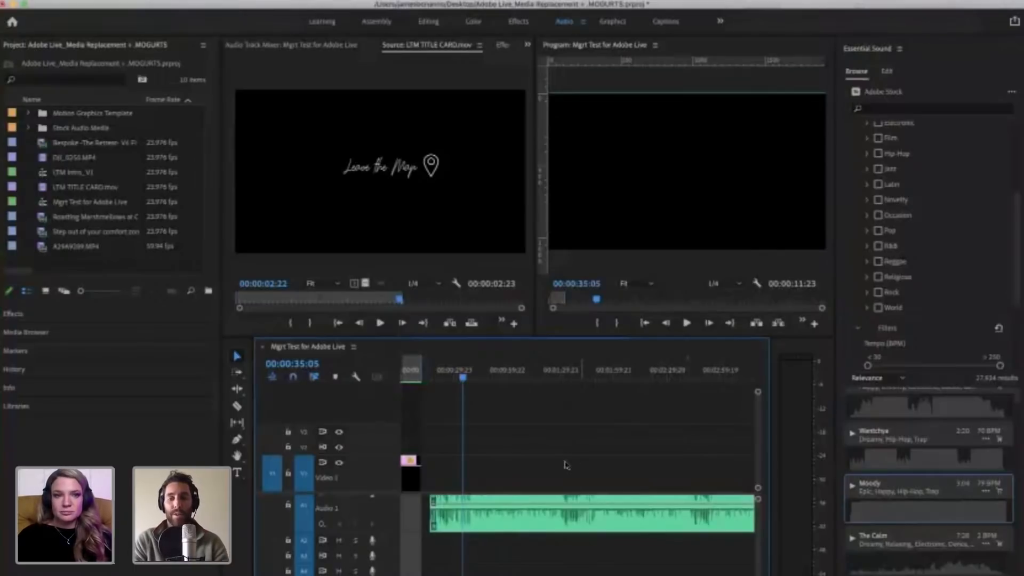
pyautogui.press('-')
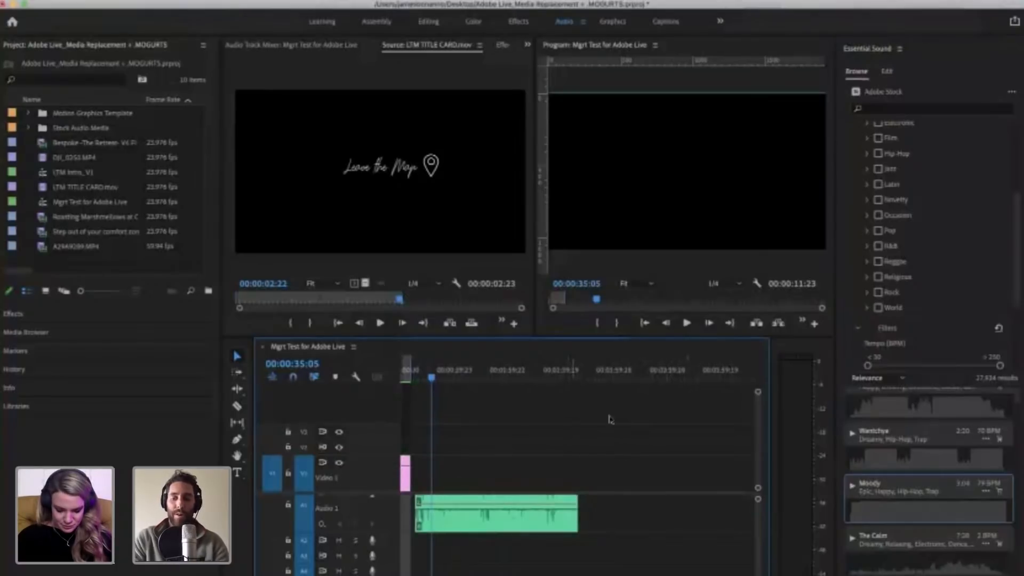
pyautogui.press('=')
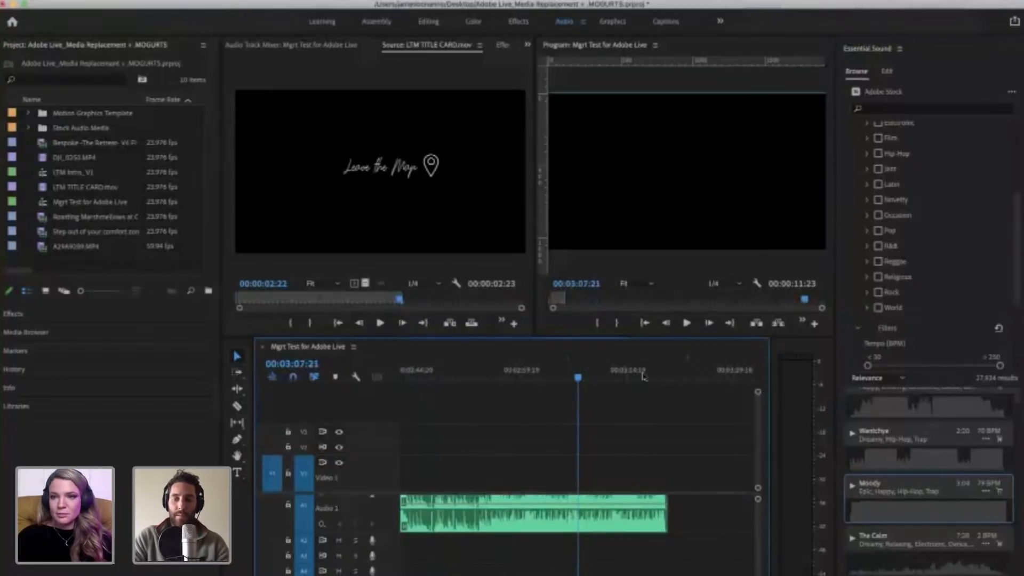
pyautogui.press('=')
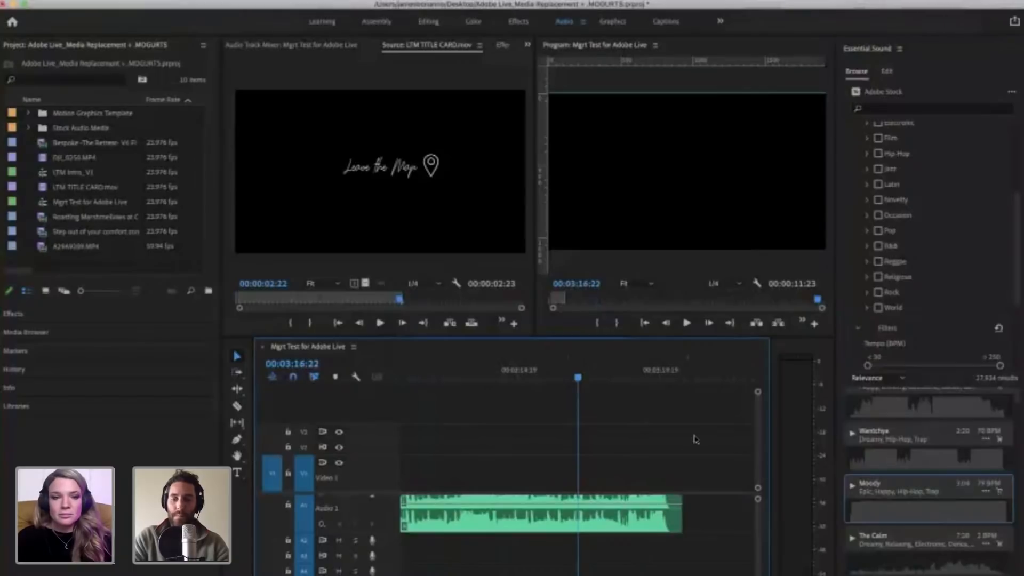
pyautogui.press('space')
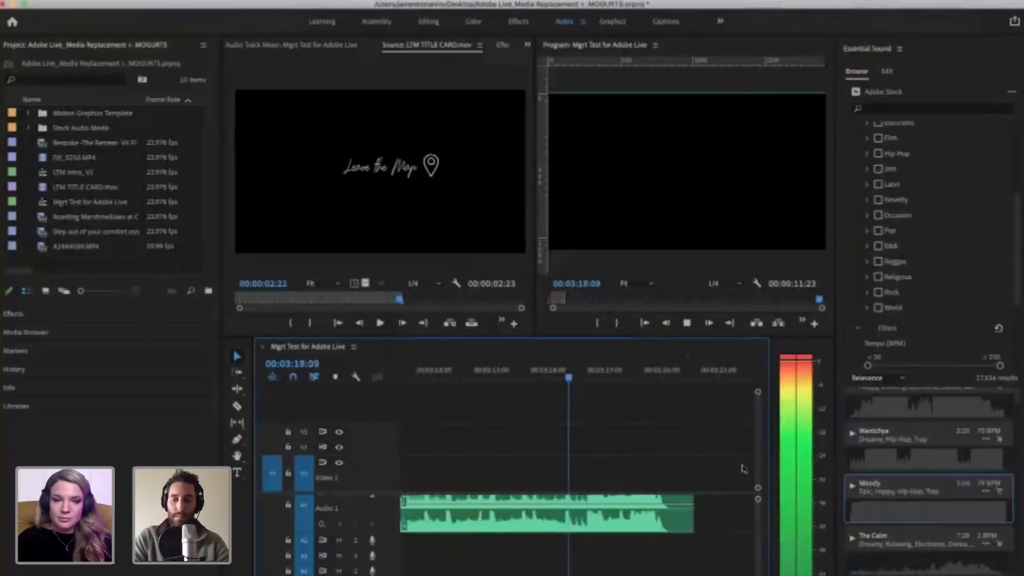
# Step: Play the Moody clip on A1 from about 00:00:19:02, then skip further into the track to preview it
pyautogui.press('Down')
pyautogui.press('d')
pyautogui.press('-')
pyautogui.press('-')
pyautogui.press('-')
pyautogui.press('-')
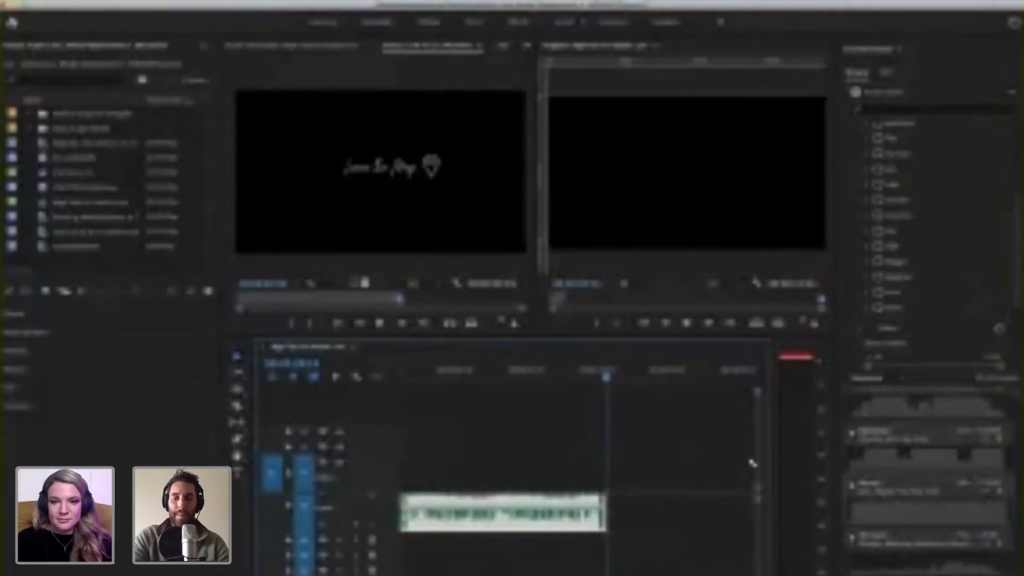
pyautogui.hscroll(-10, 608, 488)
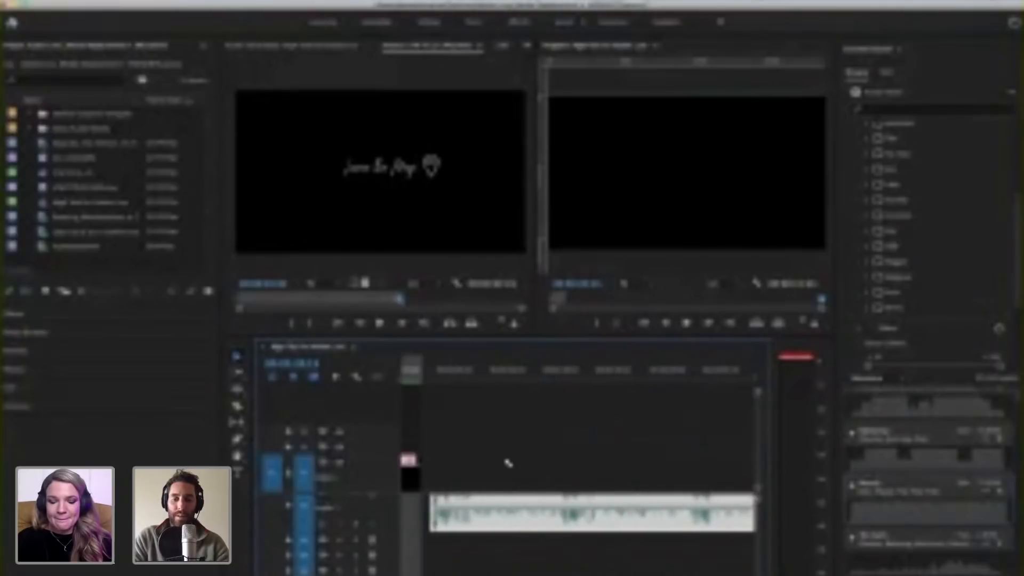
pyautogui.click(444, 377)
pyautogui.press('super+shift+a')
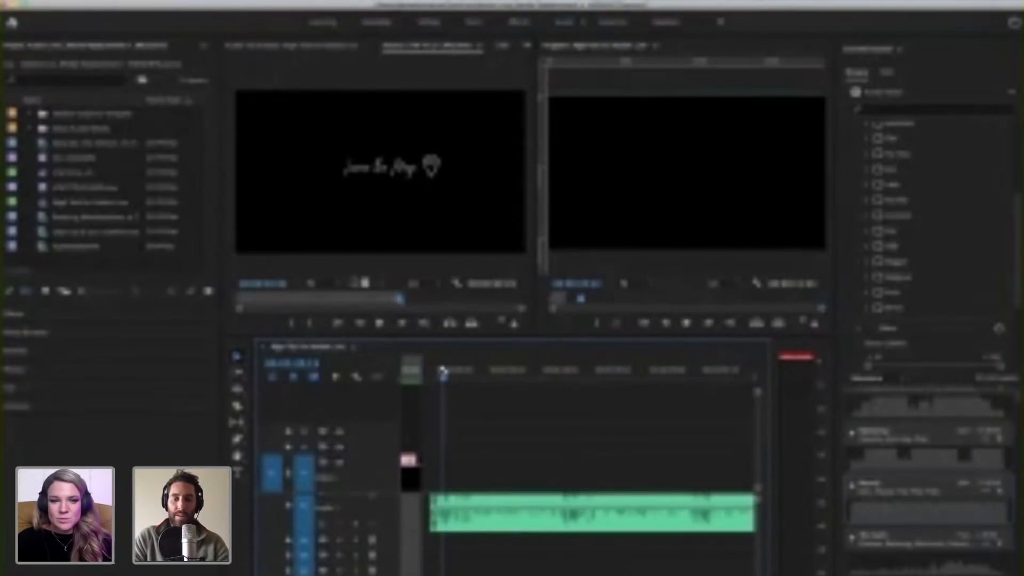
pyautogui.click(435, 377)
pyautogui.press('d')
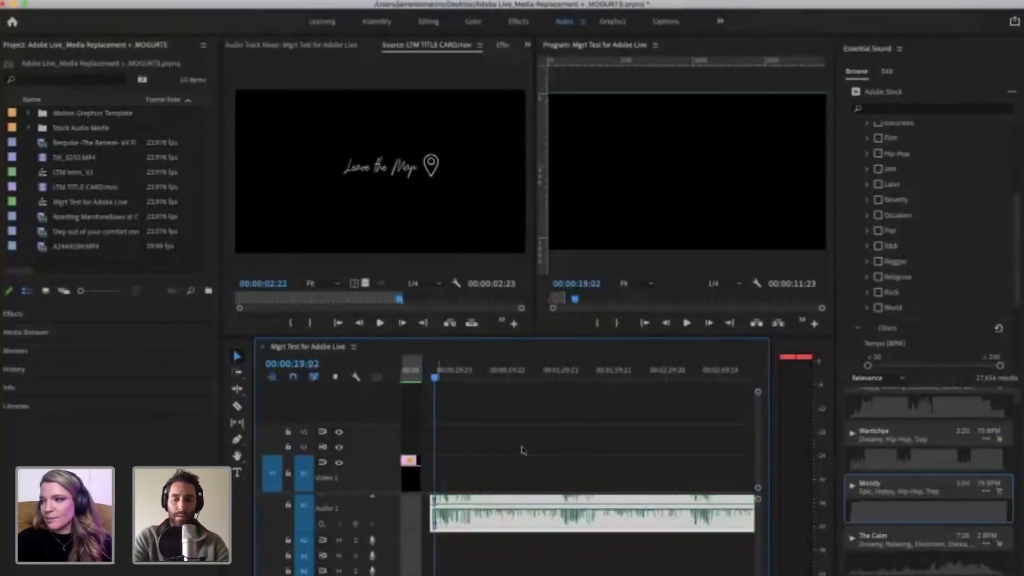
pyautogui.press('space')
pyautogui.press('-')
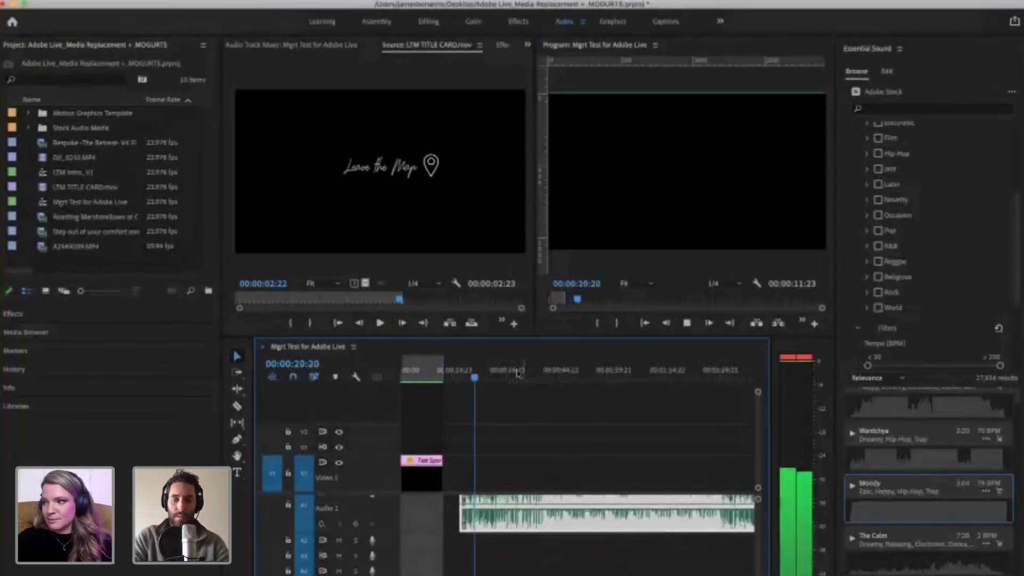
pyautogui.click(535, 380)
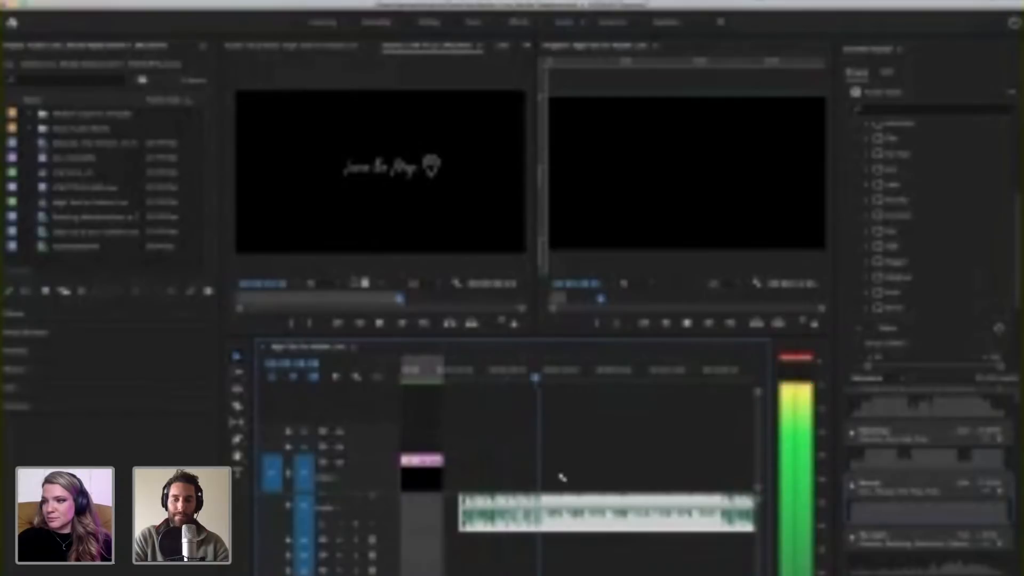
# Step: Stop playback and delete the Moody clip from audio track A1
pyautogui.press('space')
pyautogui.click(560, 534)
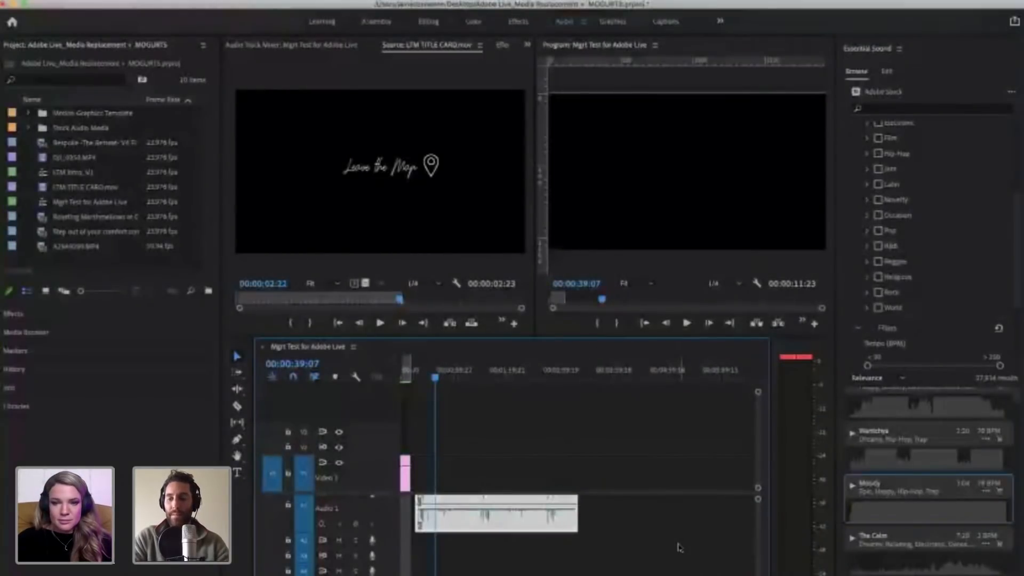
pyautogui.press('Delete')
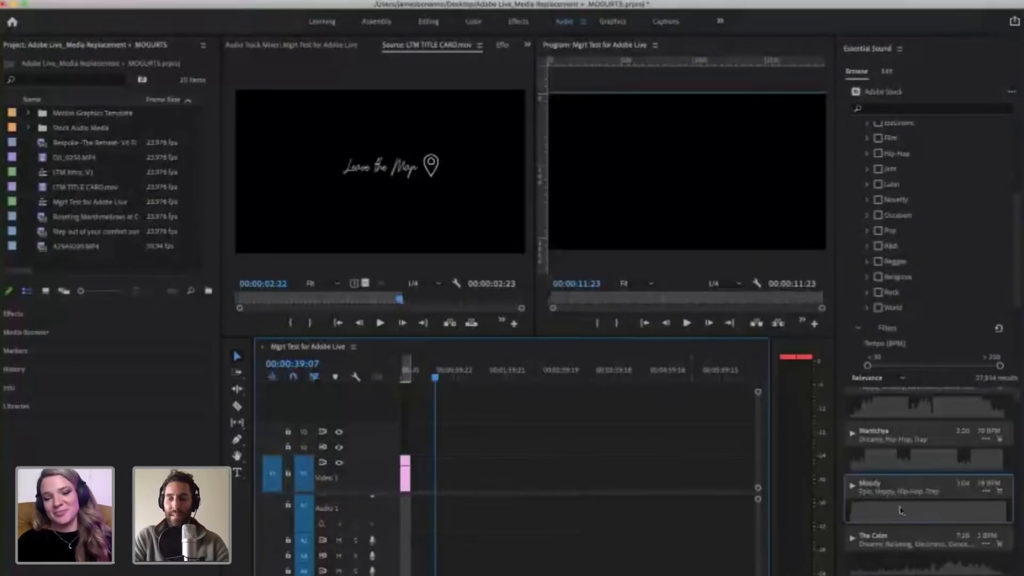
# Step: Preview the Adobe Stock track The Demon's Smile and stop its playback
pyautogui.scroll(-2, 895, 514)
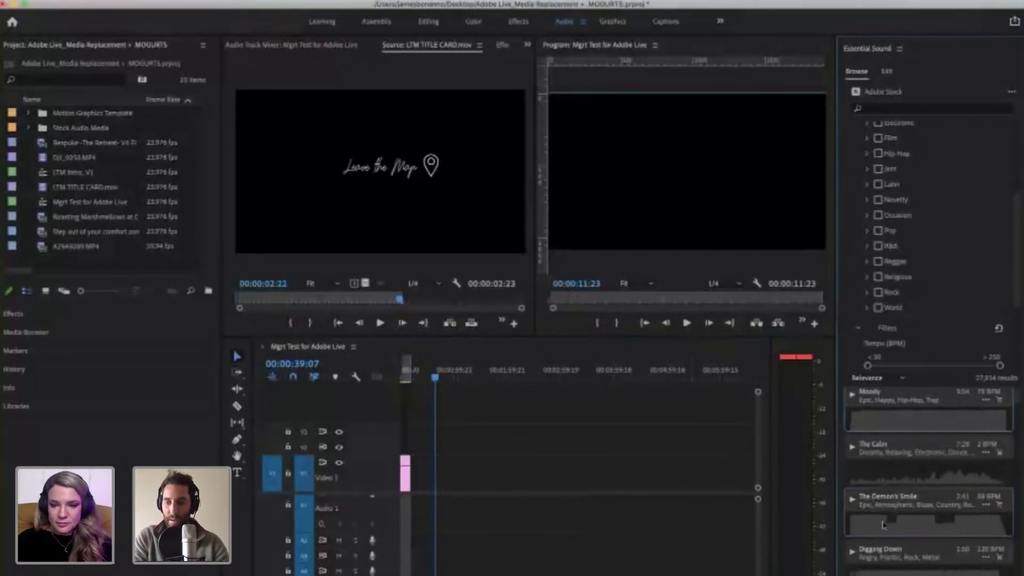
pyautogui.scroll(-1, 851, 476)
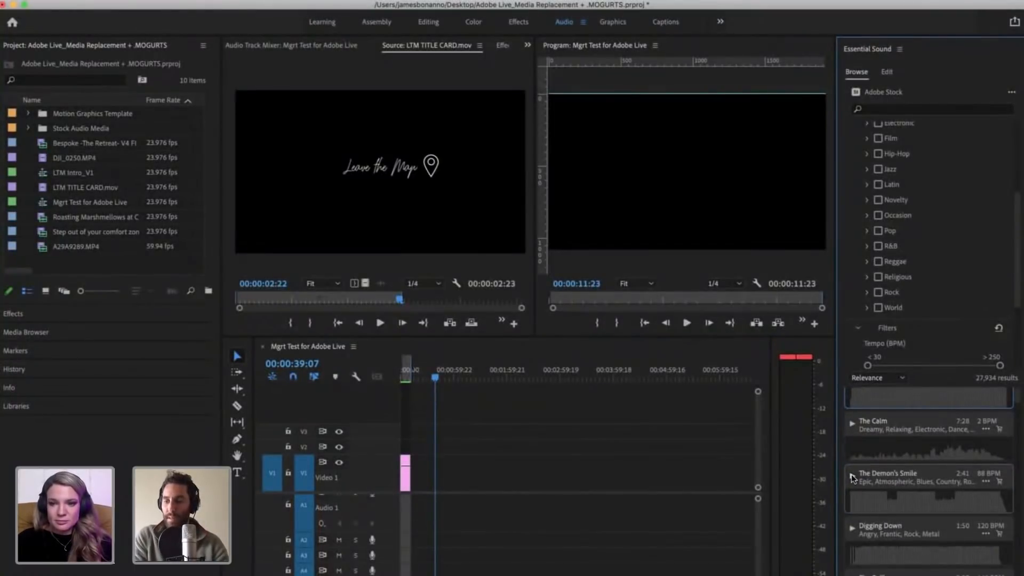
pyautogui.click(851, 474)
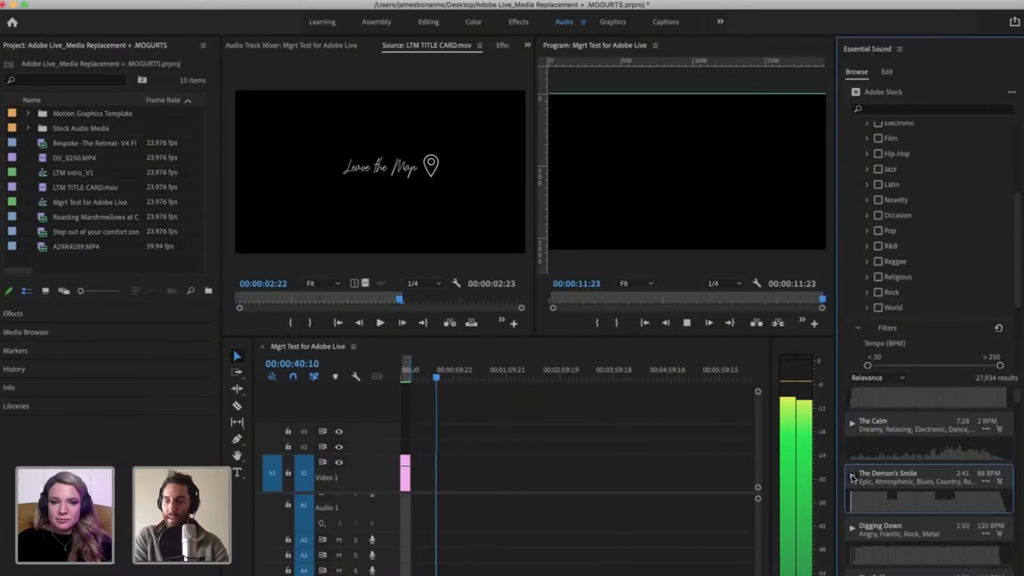
pyautogui.click(851, 475)
# Step: Find Mountain Spring High in the Adobe Stock results, preview it including a part further into its waveform, and stop playback
pyautogui.scroll(-2, 892, 517)
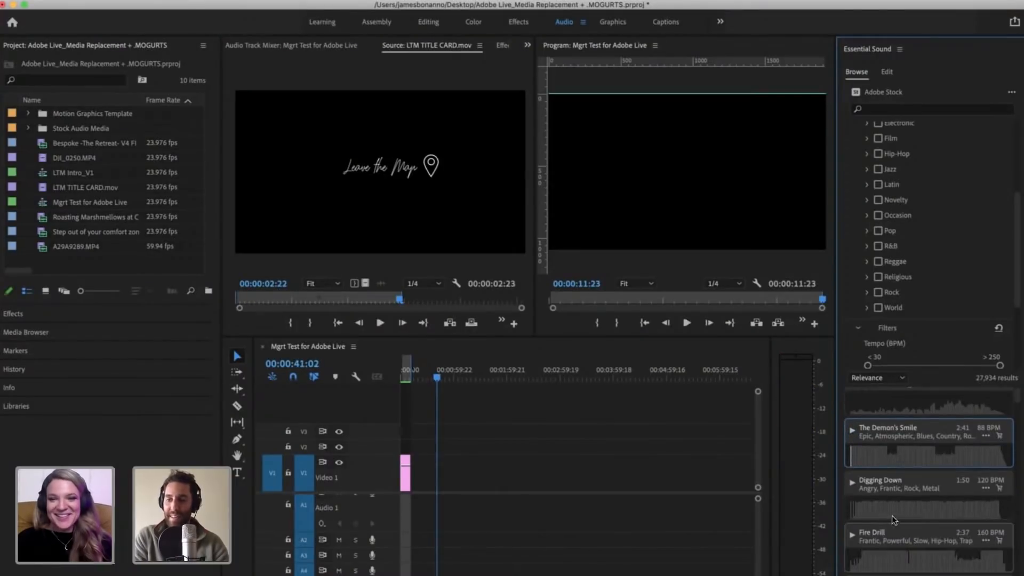
pyautogui.scroll(-2, 890, 509)
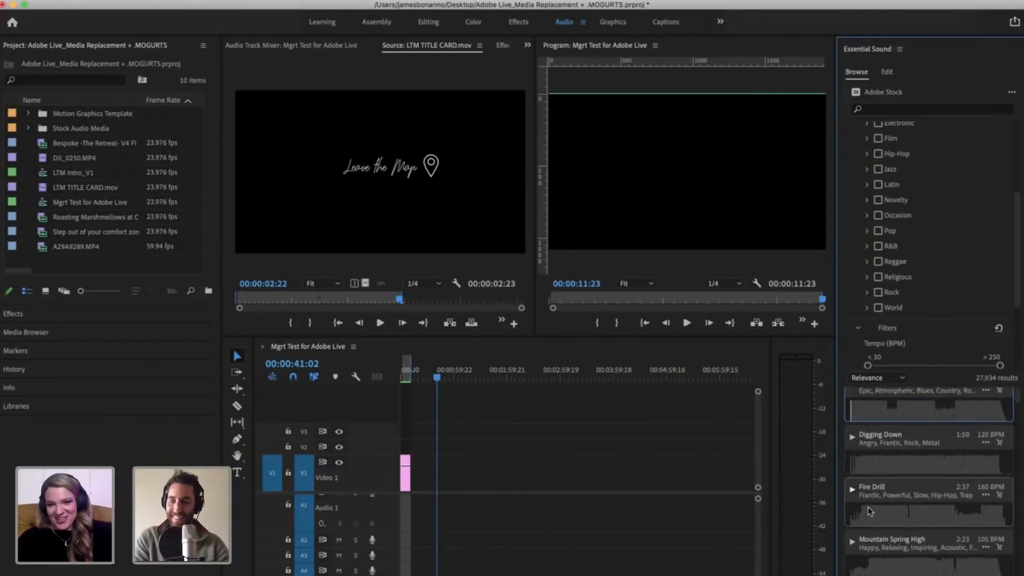
pyautogui.scroll(-2, 864, 510)
pyautogui.click(852, 496)
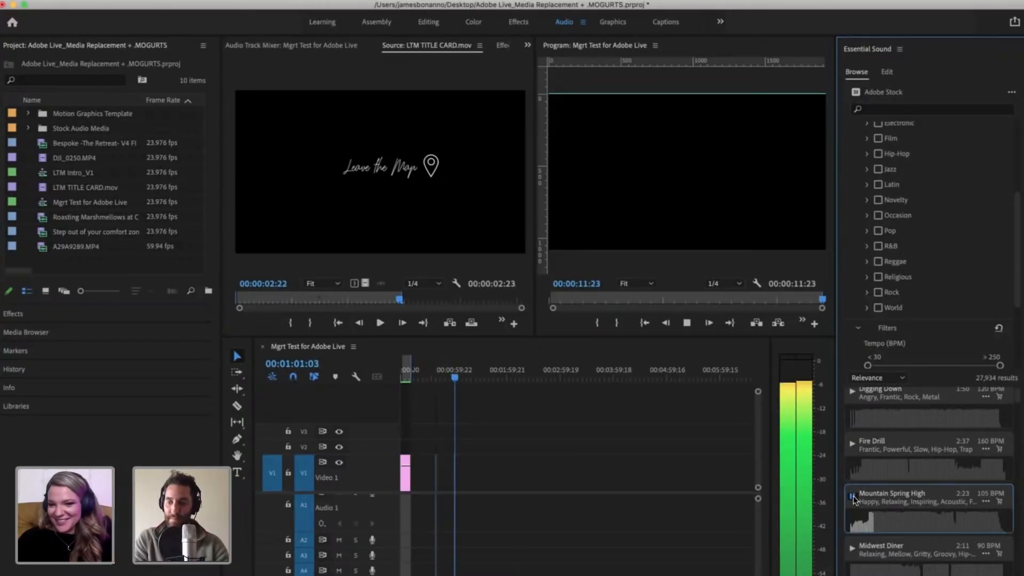
pyautogui.click(870, 520)
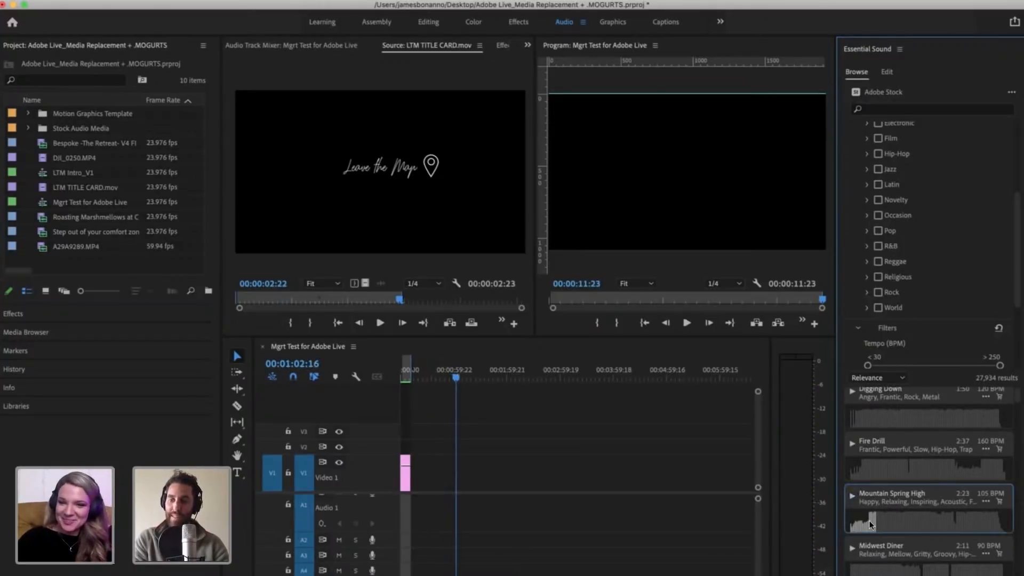
pyautogui.click(853, 497)
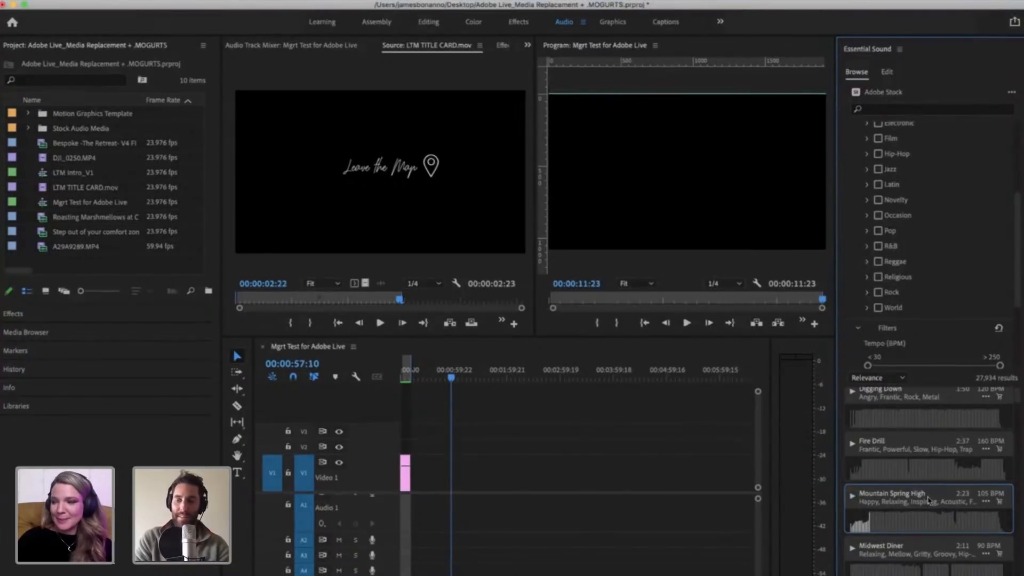
# Step: Add the Mountain Spring High track to audio track A1, starting at 00:00:57:10, and deselect it
pyautogui.moveTo(940, 495); pyautogui.dragTo(498, 504)
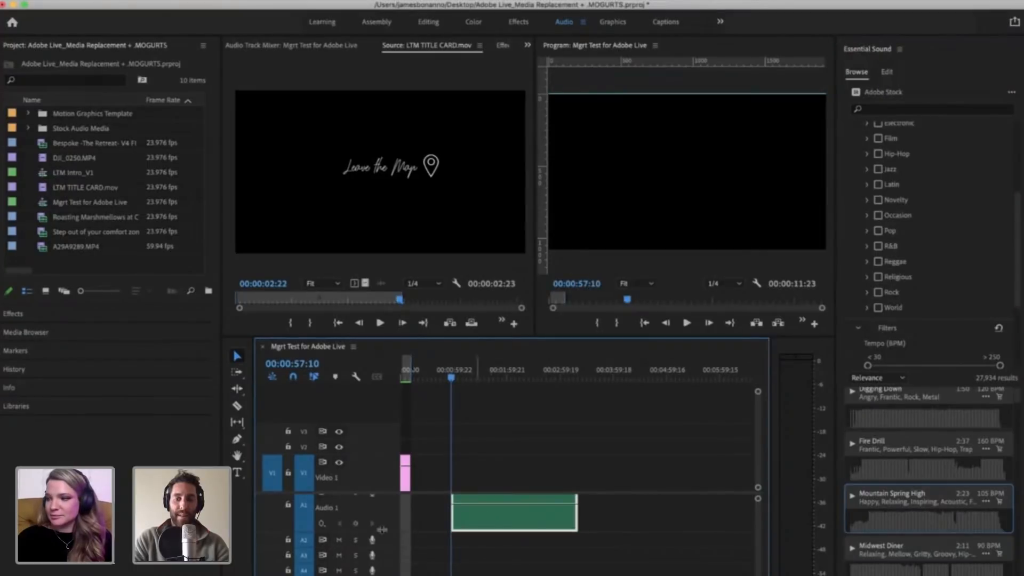
pyautogui.scroll(1, 523, 564)
pyautogui.press('=')
pyautogui.press('=')
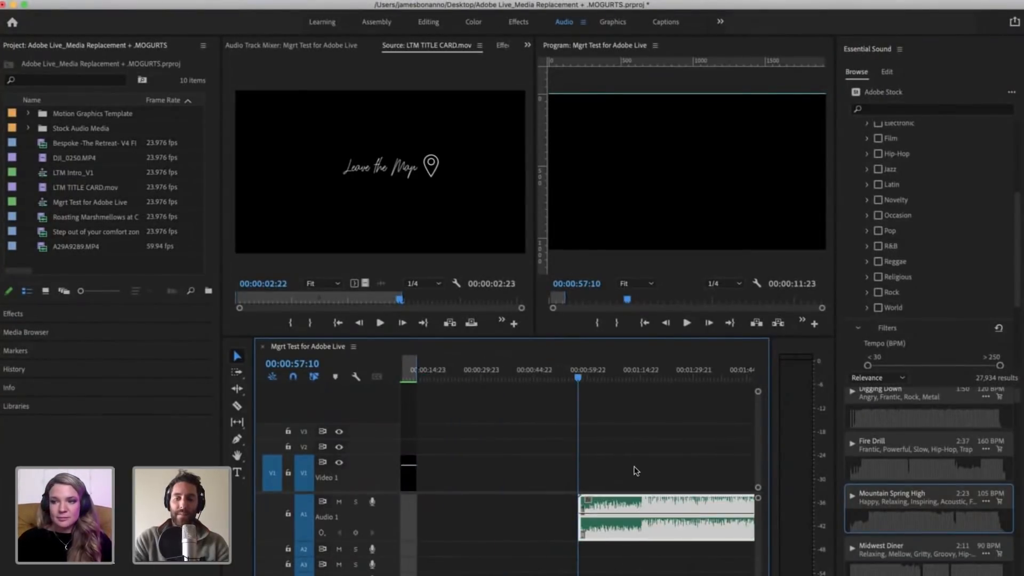
pyautogui.click(635, 469)
pyautogui.press('-')
pyautogui.press('-')
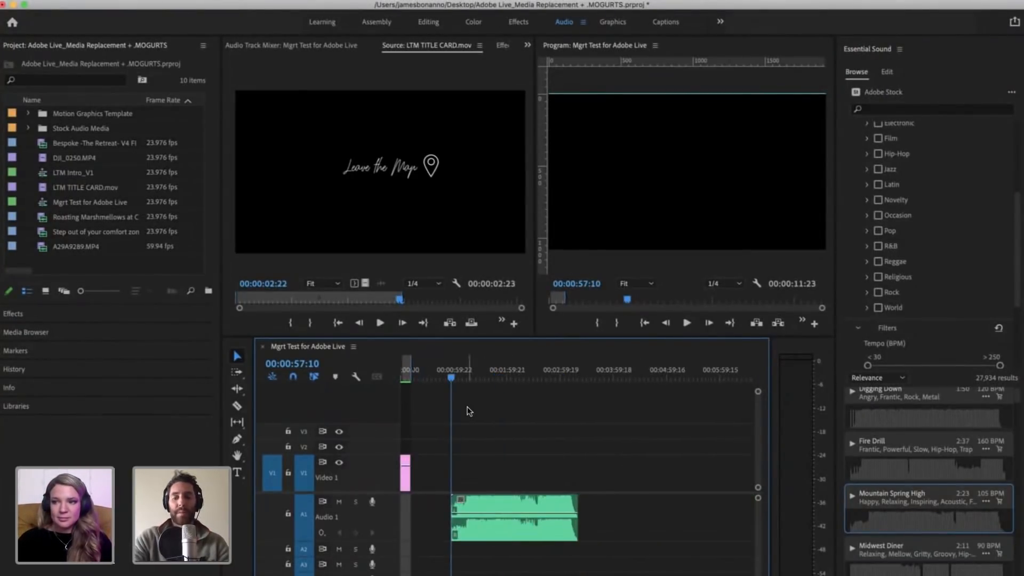
# Step: Increase the height of audio track A1 to enlarge the Mountain Spring High waveform
pyautogui.press('=')
pyautogui.press('=')
pyautogui.press('=')
pyautogui.hscroll(3, 617, 446)
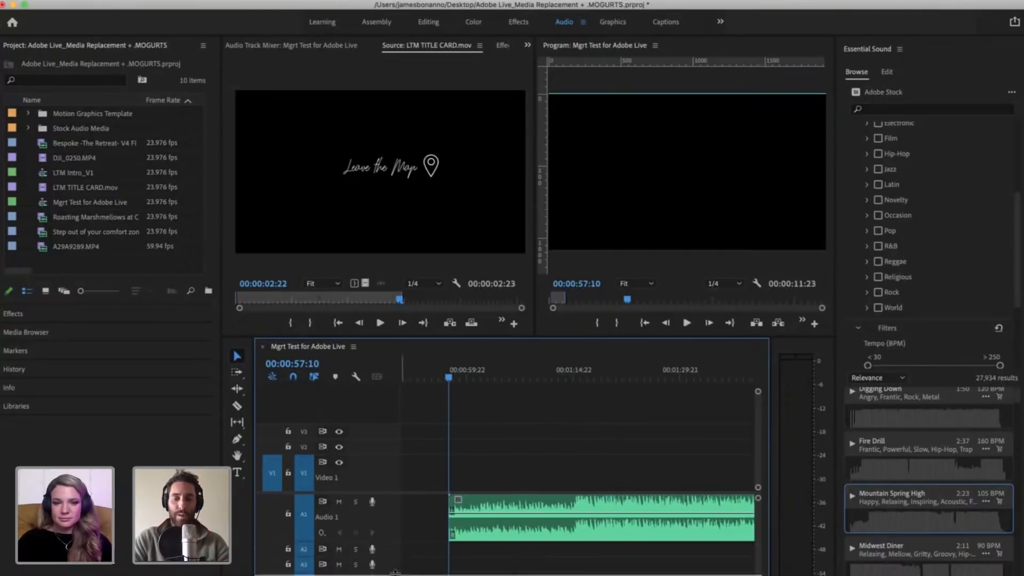
pyautogui.moveTo(395, 574); pyautogui.dragTo(387, 558)
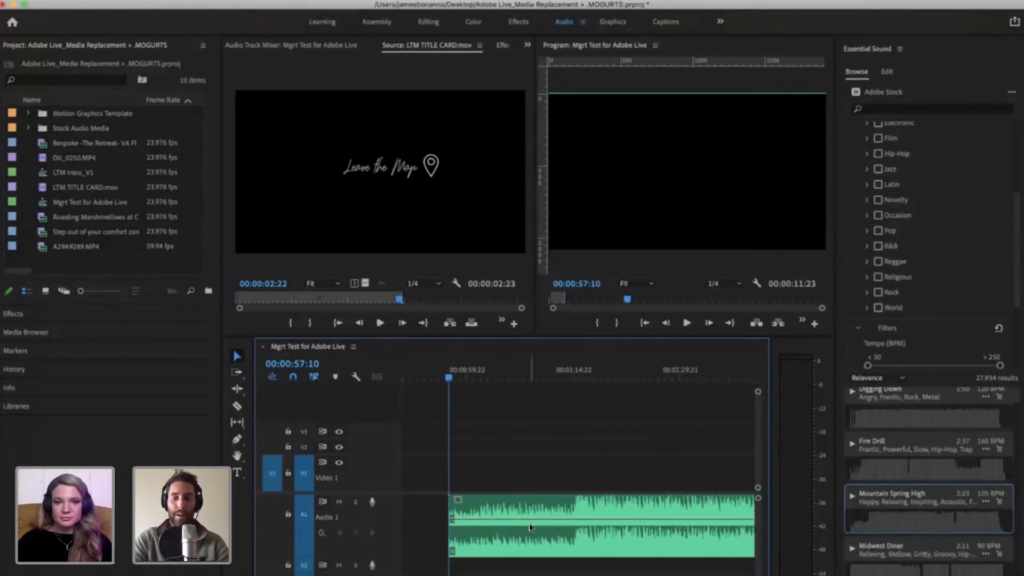
# Step: Play the Mountain Spring High clip through the point where its waveform gets louder, stopping at 00:01:16:04
pyautogui.press('=')
pyautogui.press('=')
pyautogui.press('=')
pyautogui.press('=')
pyautogui.press('=')
pyautogui.press('-')
pyautogui.press('-')
pyautogui.press('-')
pyautogui.press('-')
pyautogui.press('-')
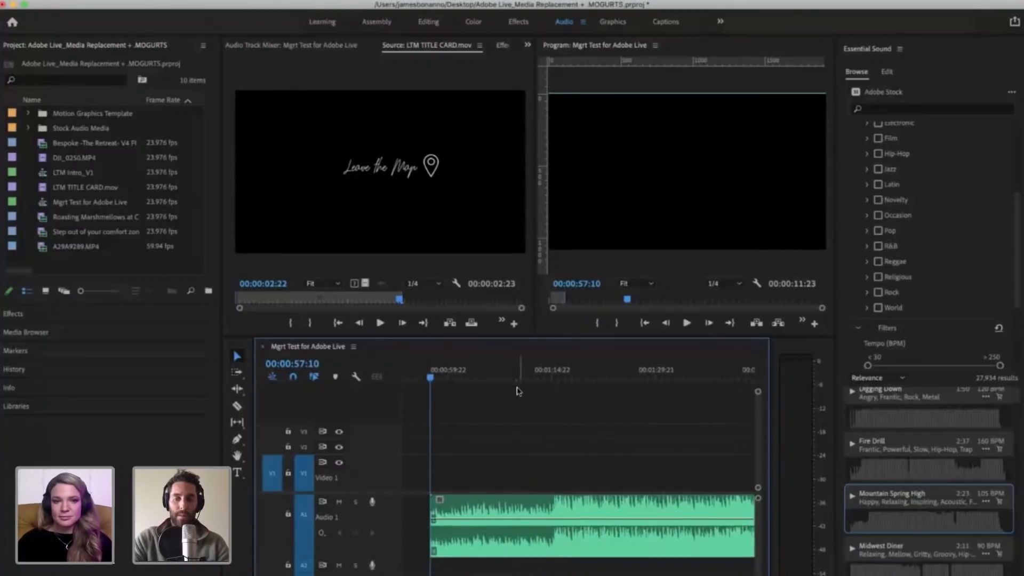
pyautogui.click(498, 520)
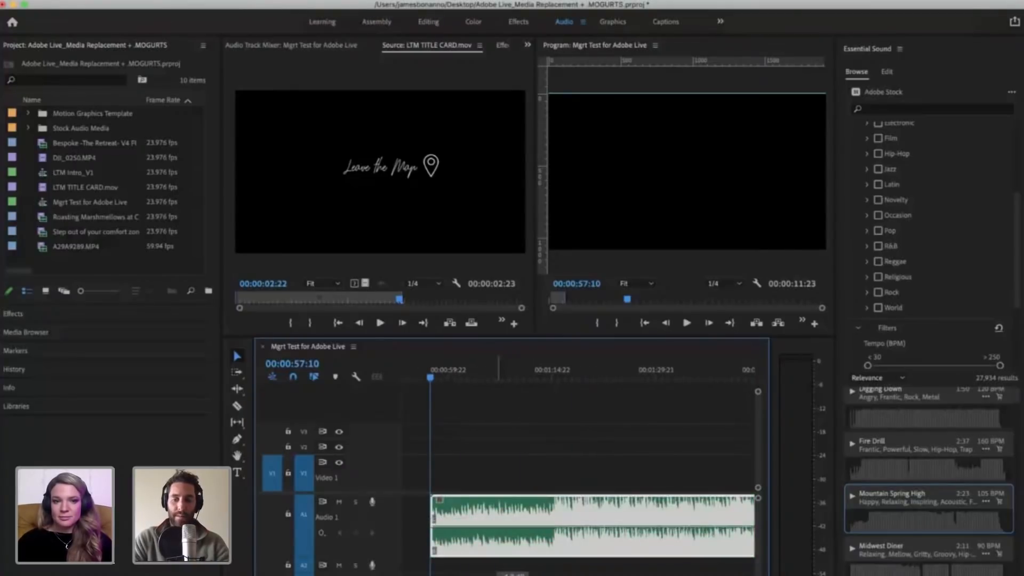
pyautogui.press('space')
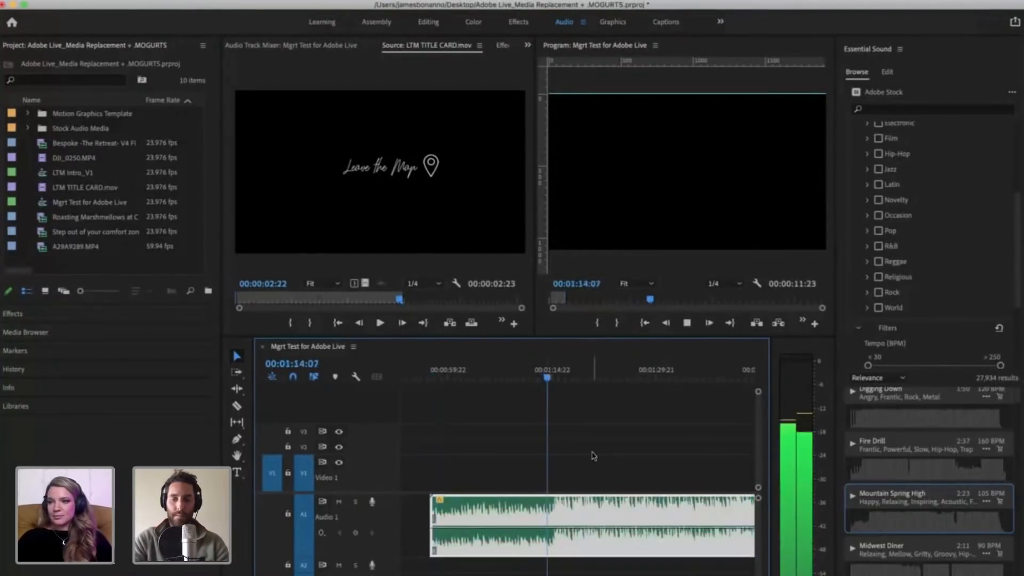
pyautogui.press('=')
pyautogui.press('=')
pyautogui.press('space')
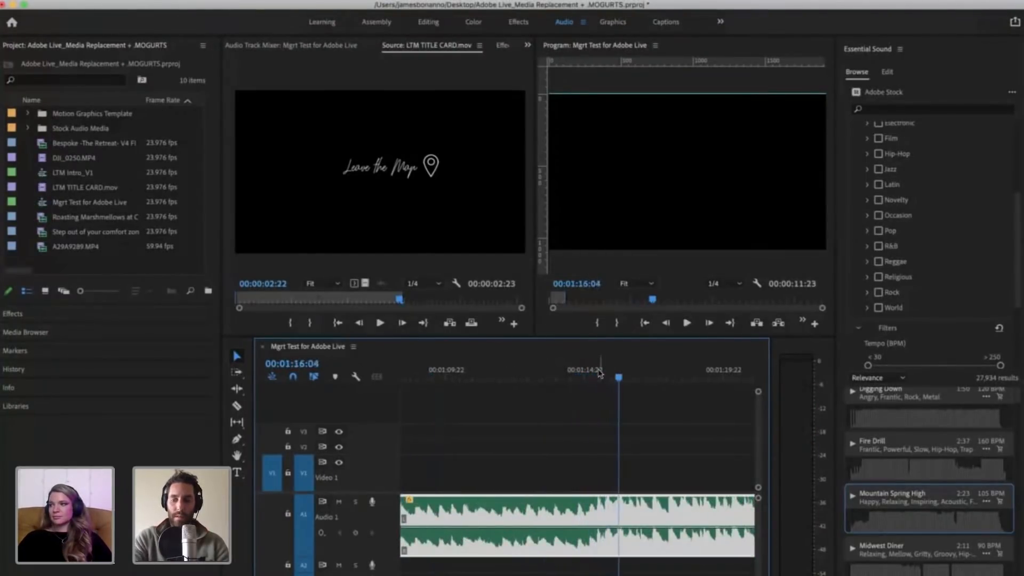
# Step: Locate the start of the louder section in the Mountain Spring High clip and split the clip at 00:01:15:15
pyautogui.click(598, 371)
pyautogui.press('=')
pyautogui.press('space')
pyautogui.press('space')
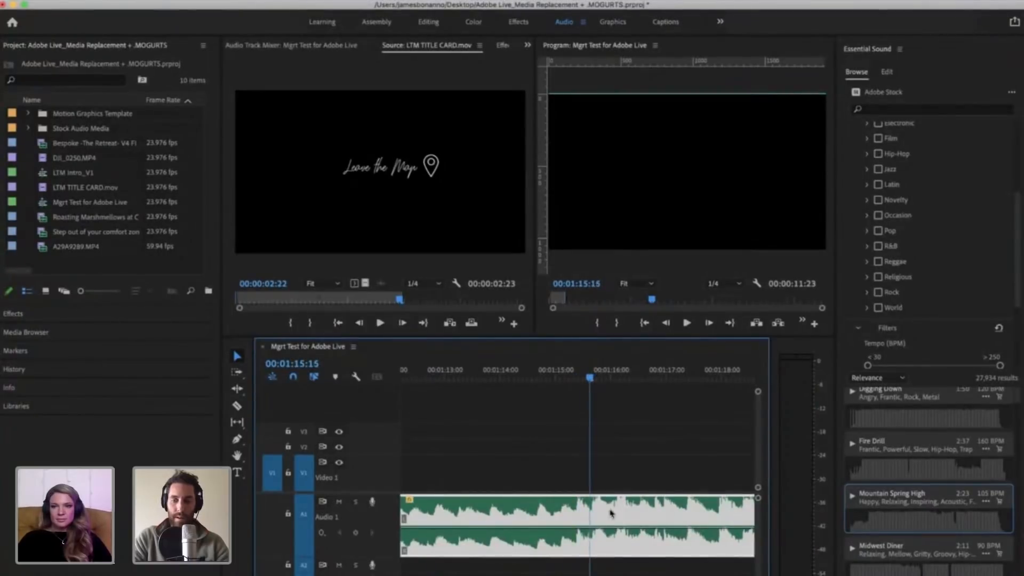
pyautogui.press('Left')
pyautogui.press('super+k')
# Step: Delete the quieter intro segment of Mountain Spring High before the cut on A1
pyautogui.click(629, 508)
pyautogui.click(630, 508)
pyautogui.press('-')
pyautogui.press('-')
pyautogui.press('-')
pyautogui.press('-')
pyautogui.press('-')
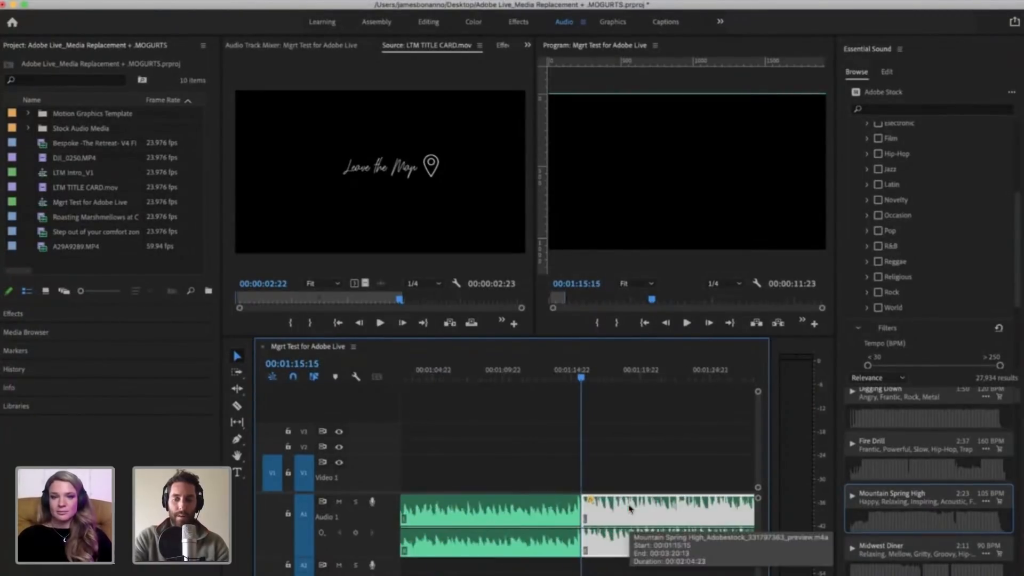
pyautogui.click(506, 506)
pyautogui.click(515, 506)
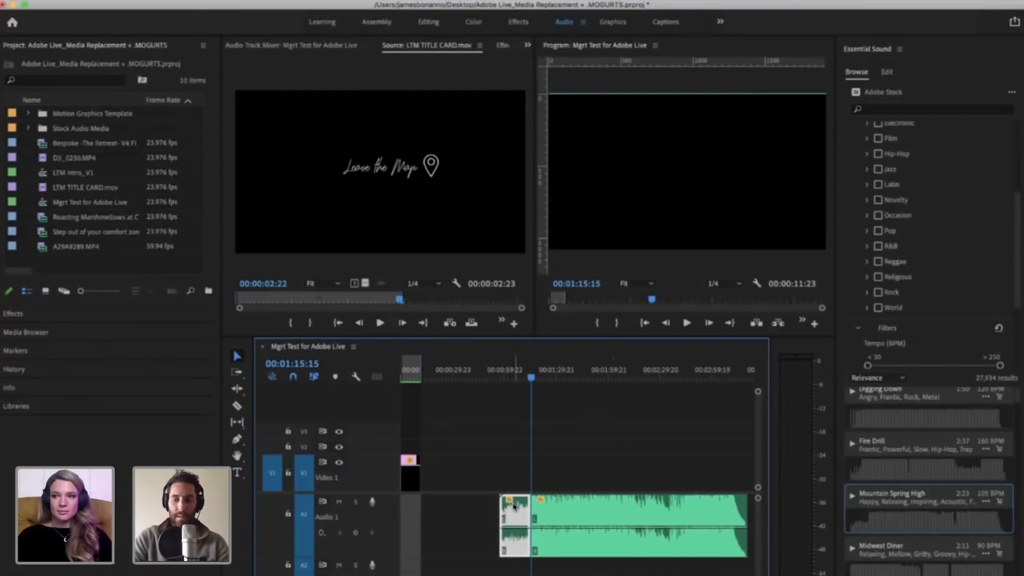
pyautogui.press('Delete')
# Step: Play the ending of the Mountain Spring High clip from 00:03:08:11 and stop as it begins to fade out
pyautogui.click(727, 372)
pyautogui.hscroll(4, 693, 459)
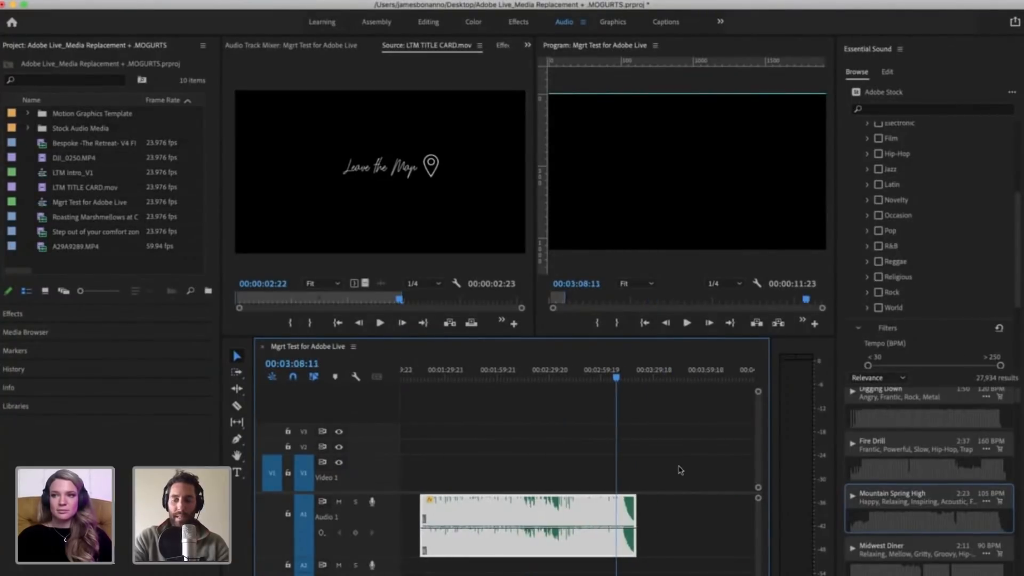
pyautogui.press('=')
pyautogui.press('=')
pyautogui.press('=')
pyautogui.press('space')
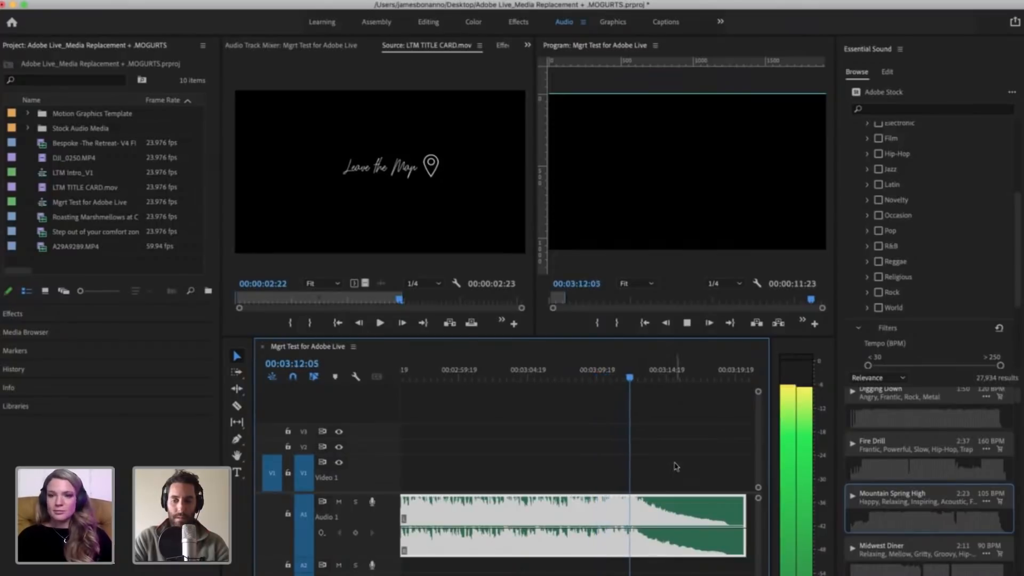
pyautogui.press('space')
# Step: Review the section before the fade-out and split the Mountain Spring High clip at 00:03:04:13
pyautogui.click(574, 377)
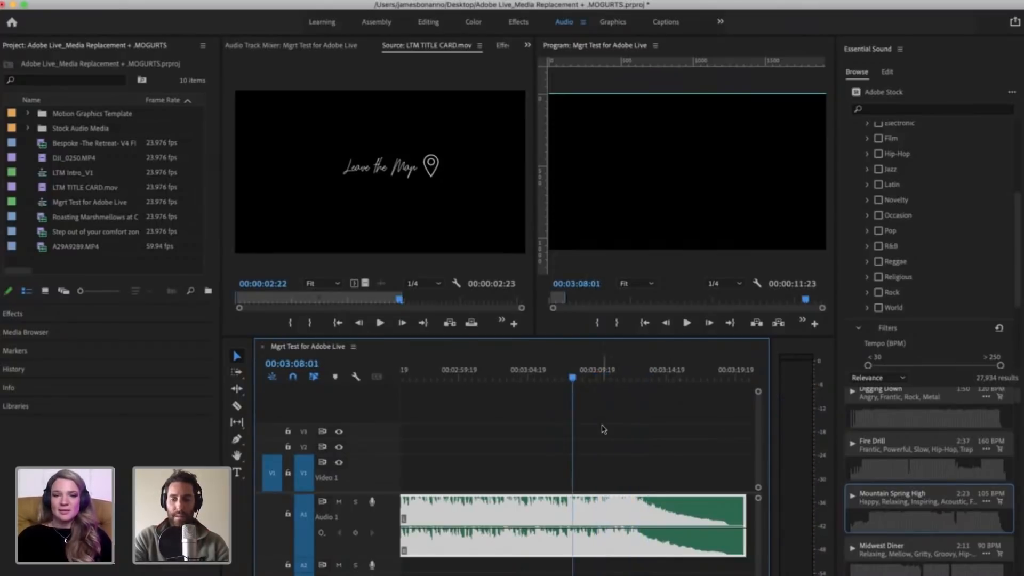
pyautogui.click(603, 426)
pyautogui.press('-')
pyautogui.press('-')
pyautogui.press('=')
pyautogui.press('=')
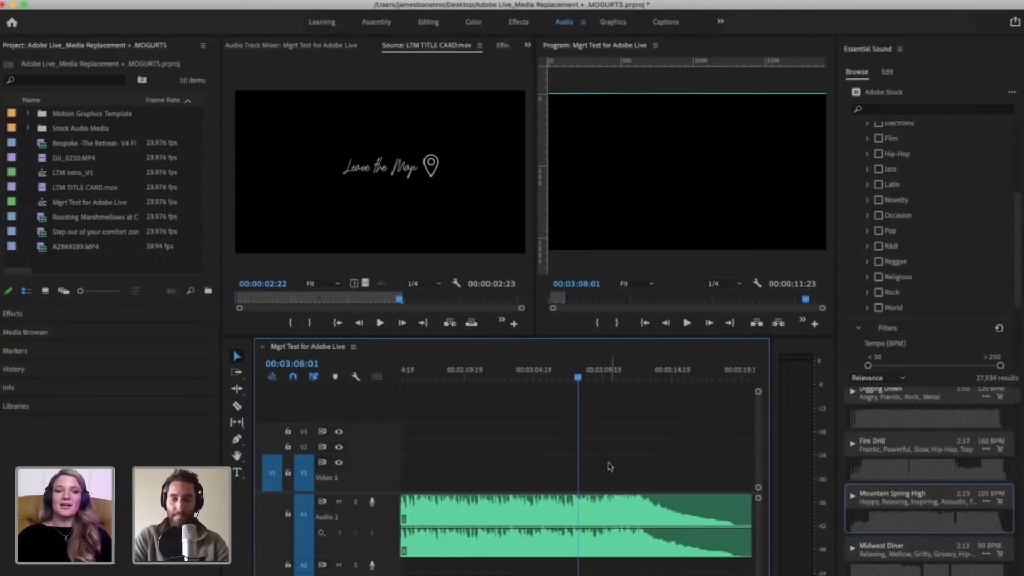
pyautogui.click(555, 376)
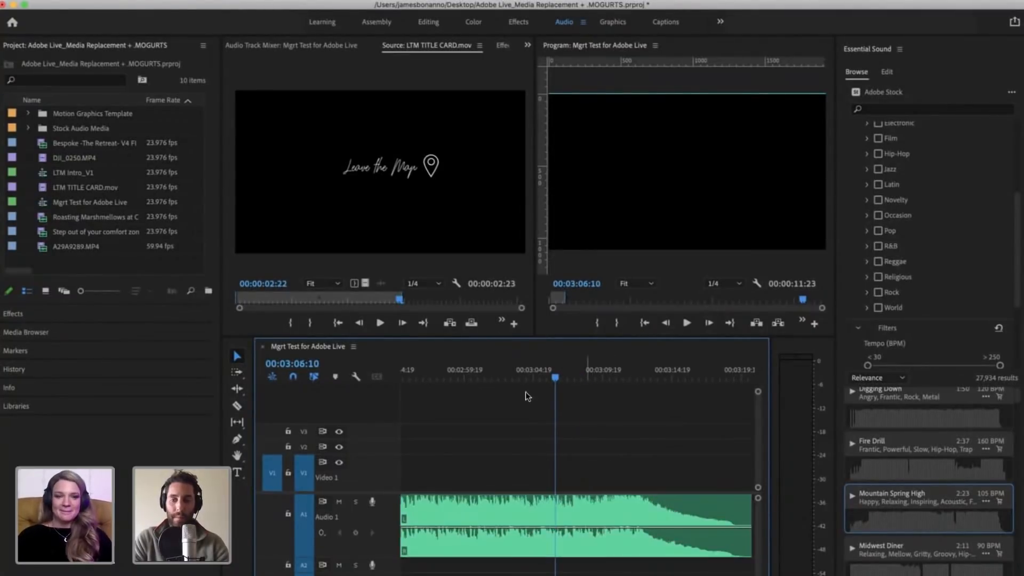
pyautogui.click(520, 376)
pyautogui.press('space')
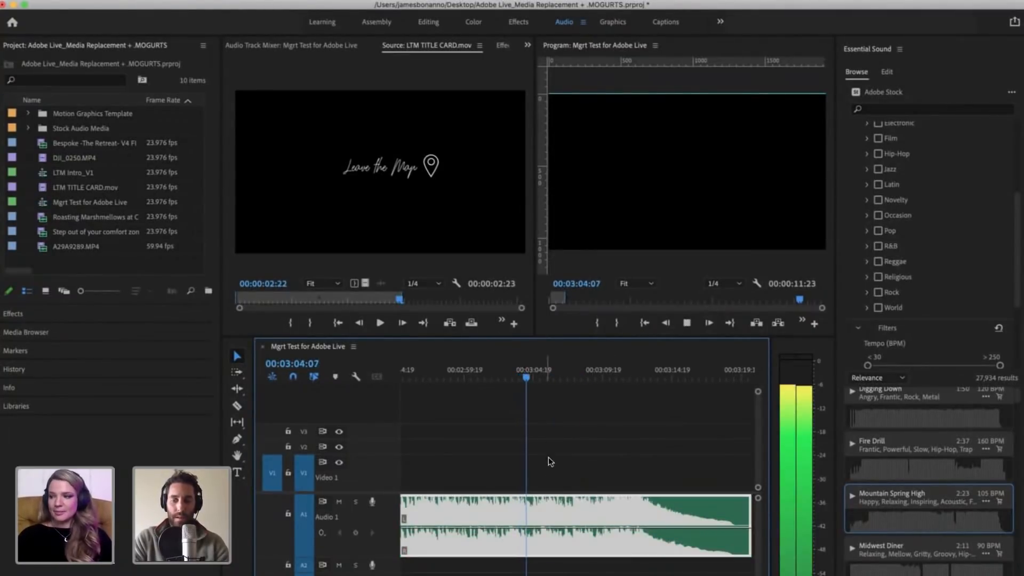
pyautogui.press('-')
pyautogui.press('-')
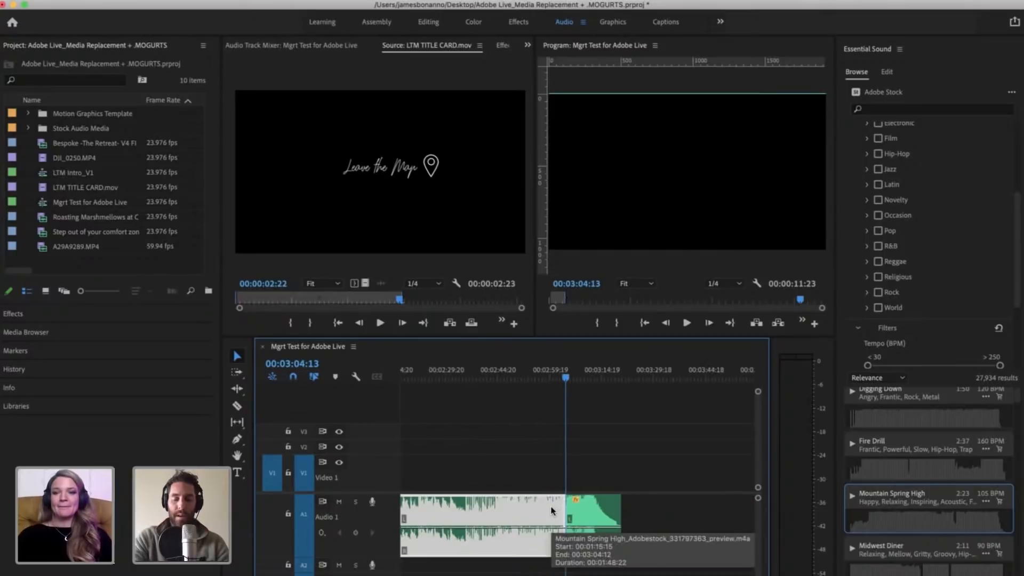
# Step: Move the fading ending segment of Mountain Spring High on A1 to directly after the end of the promo clip
pyautogui.press('-')
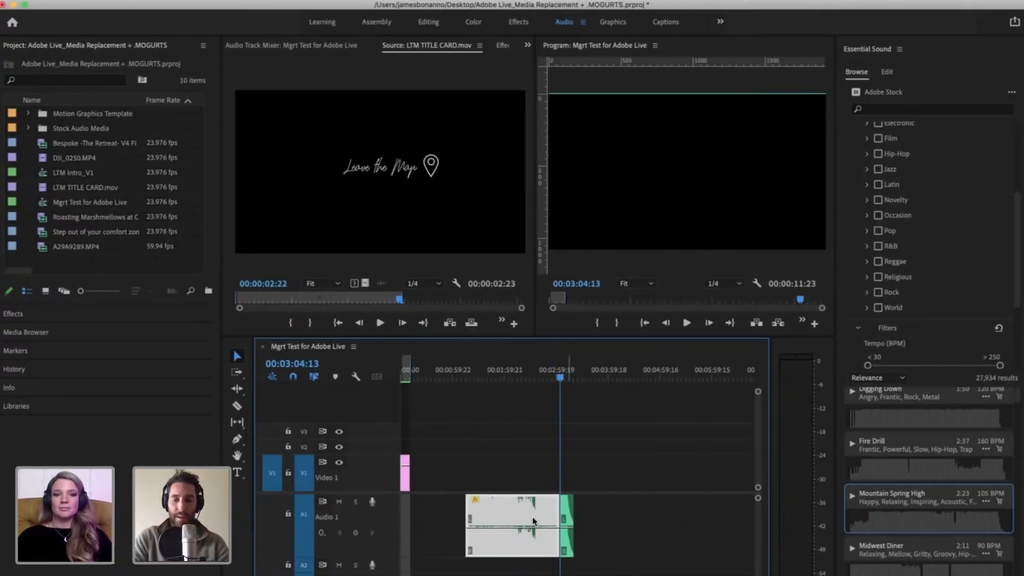
pyautogui.moveTo(568, 513); pyautogui.dragTo(414, 515)
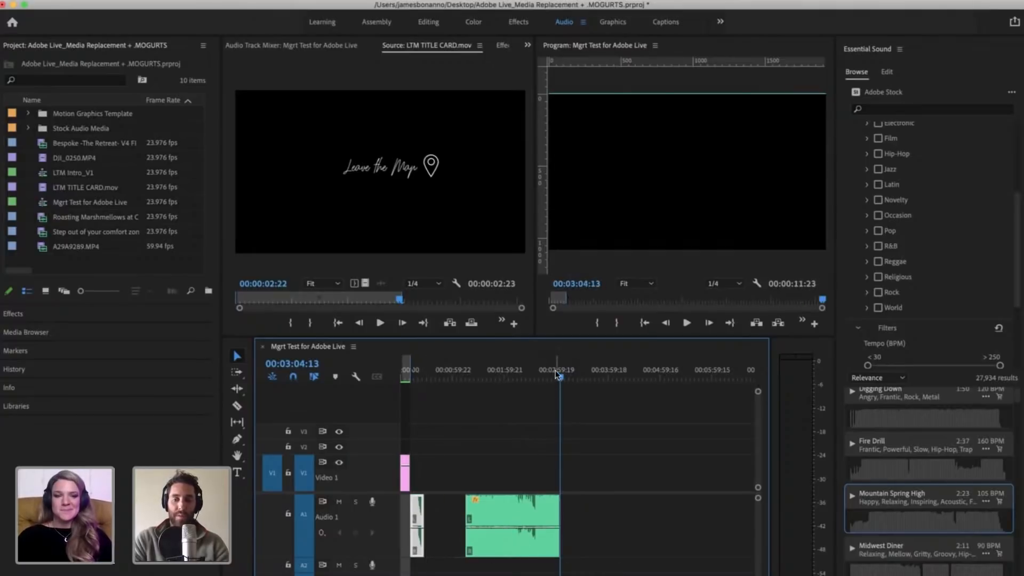
# Step: Play the opening of the Mountain Spring High body from 00:01:21:02 and split the clip at 00:01:22:09
pyautogui.moveTo(557, 373); pyautogui.dragTo(430, 381)
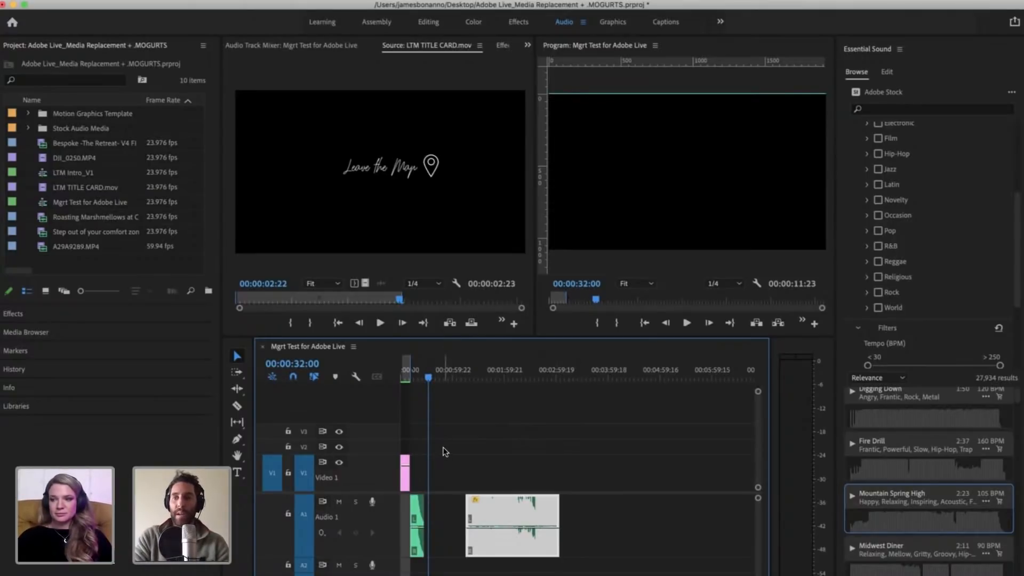
pyautogui.click(470, 373)
pyautogui.press('=')
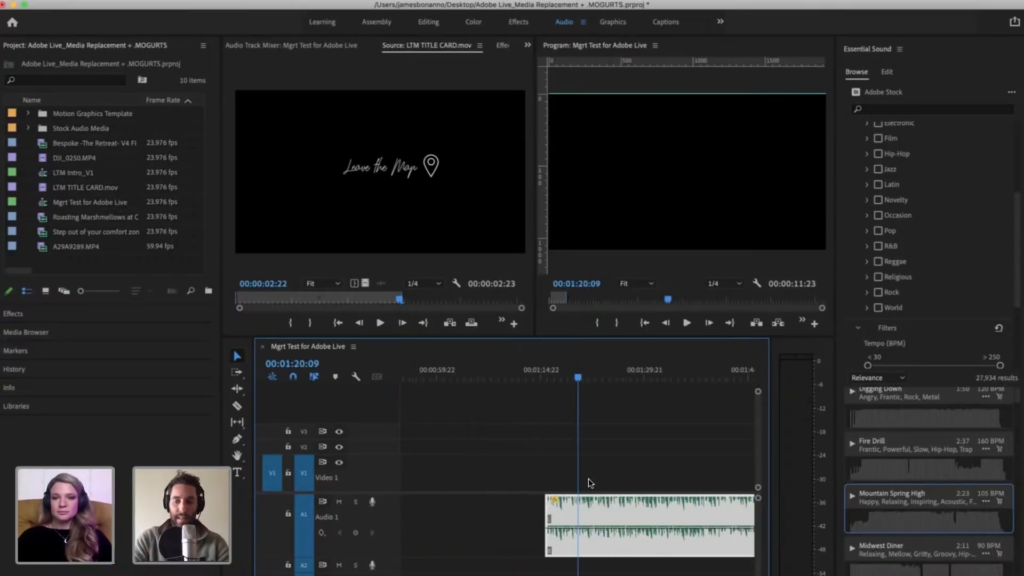
pyautogui.click(624, 467)
pyautogui.press('-')
pyautogui.press('-')
pyautogui.moveTo(542, 369); pyautogui.dragTo(532, 370)
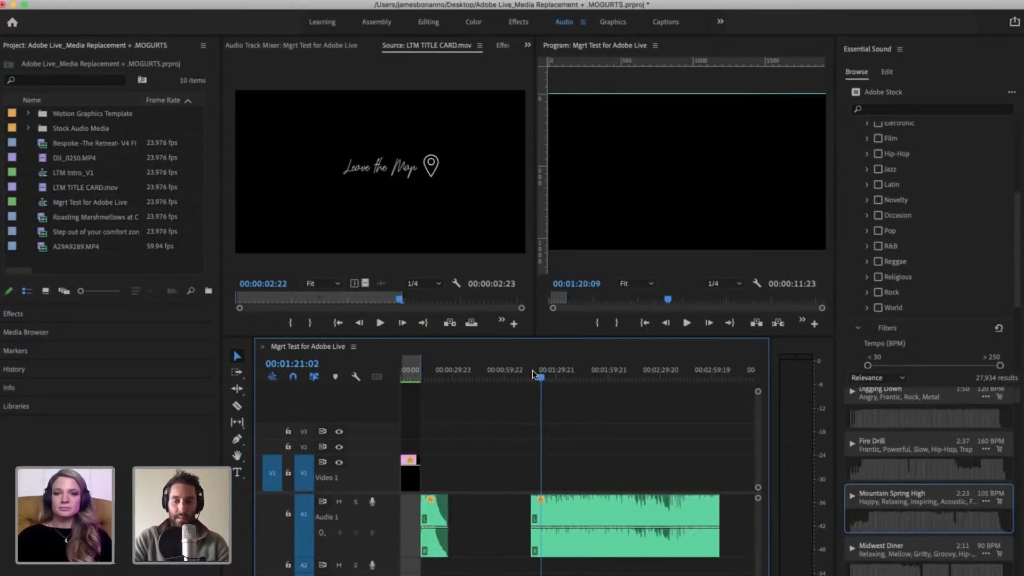
pyautogui.press('space')
pyautogui.press('=')
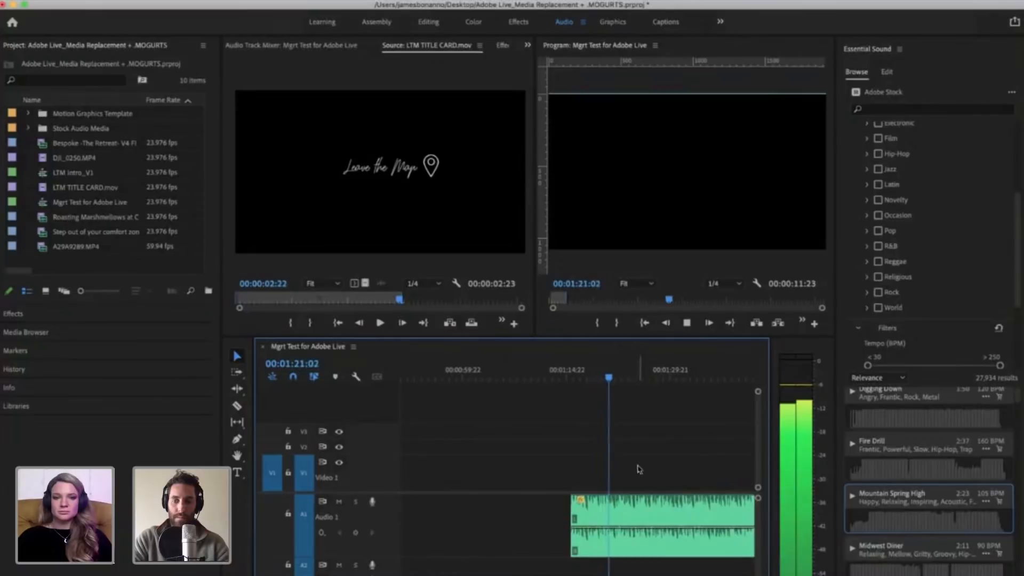
pyautogui.click(649, 535)
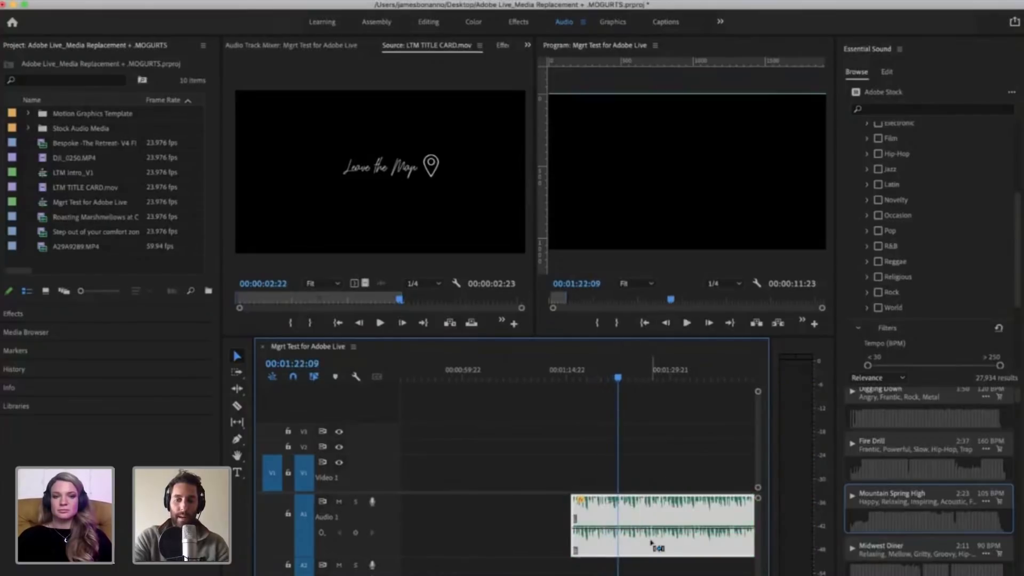
pyautogui.press('super+k')
pyautogui.press('-')
pyautogui.press('-')
pyautogui.press('-')
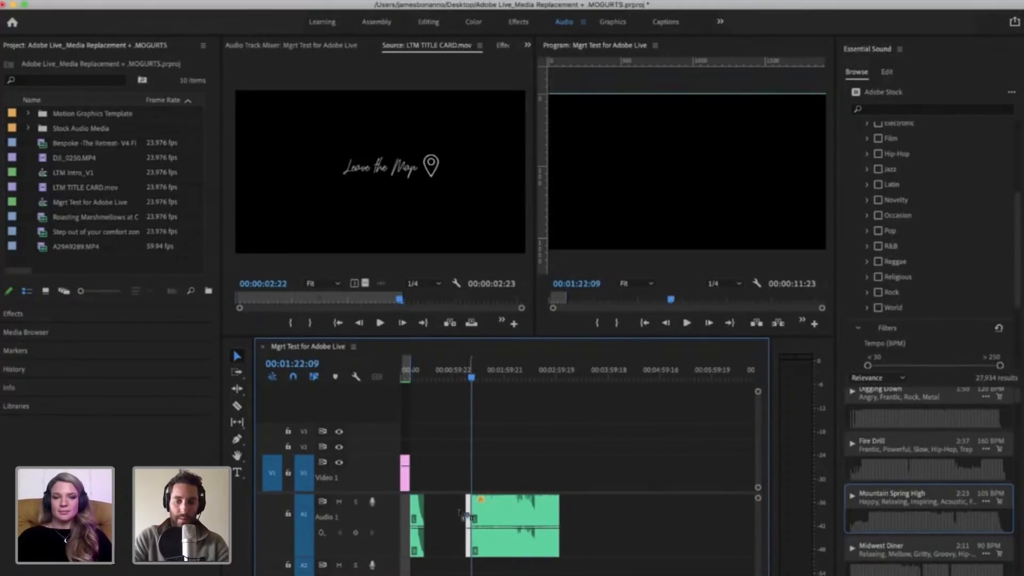
# Step: Move the short body segment before the cut to the start of A1 under the promo and return the playhead to 00:00:00:00
pyautogui.moveTo(468, 513); pyautogui.dragTo(447, 513)
pyautogui.press('Delete')
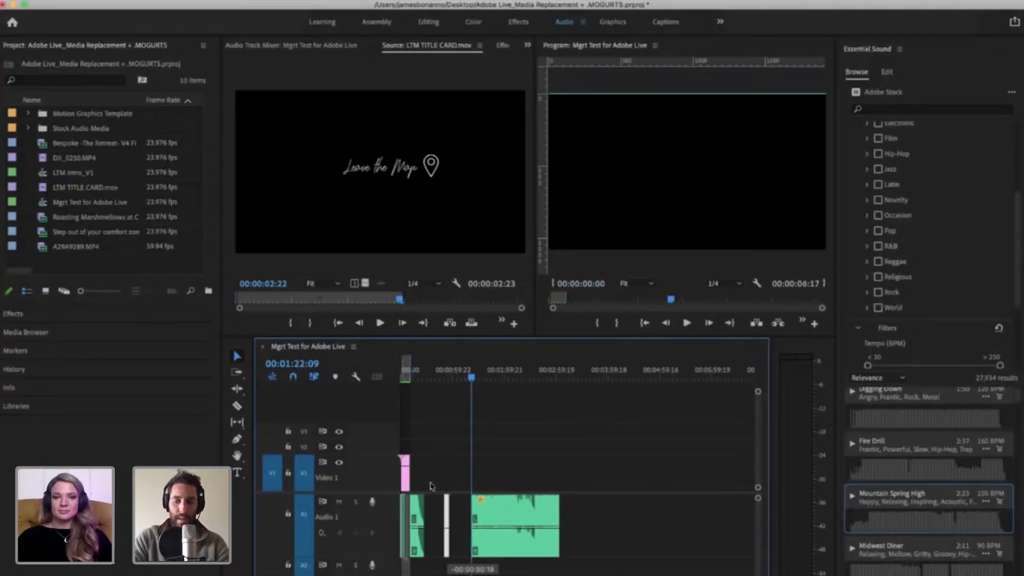
pyautogui.press('=')
pyautogui.press('=')
pyautogui.hscroll(-3, 432, 487)
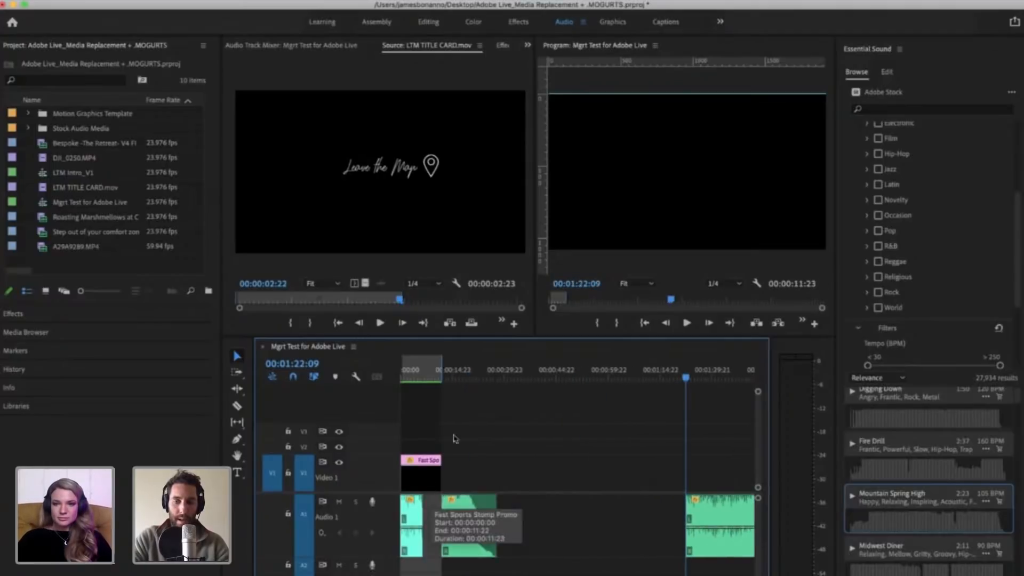
pyautogui.click(422, 373)
pyautogui.press('=')
pyautogui.press('=')
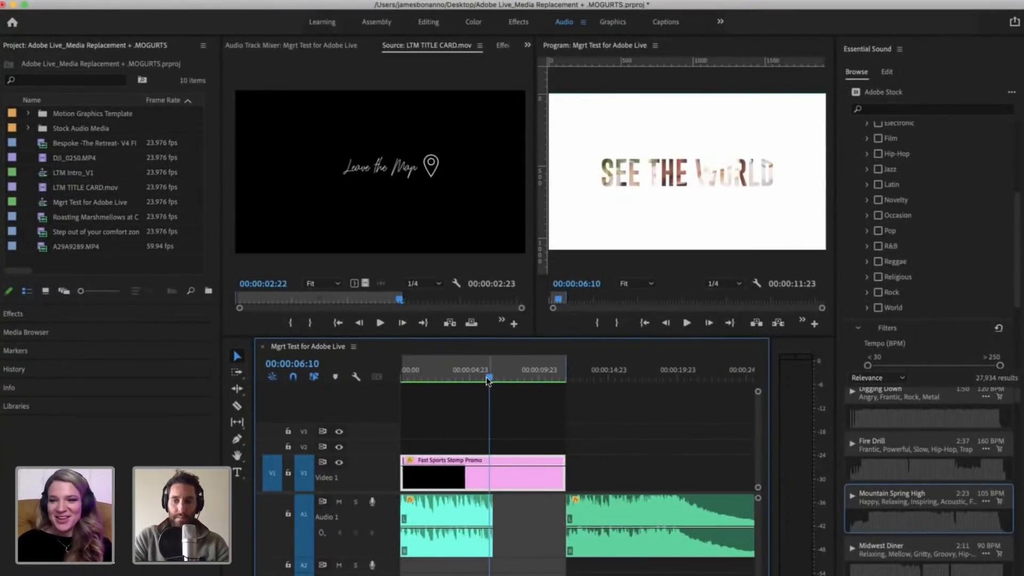
pyautogui.press('Home')
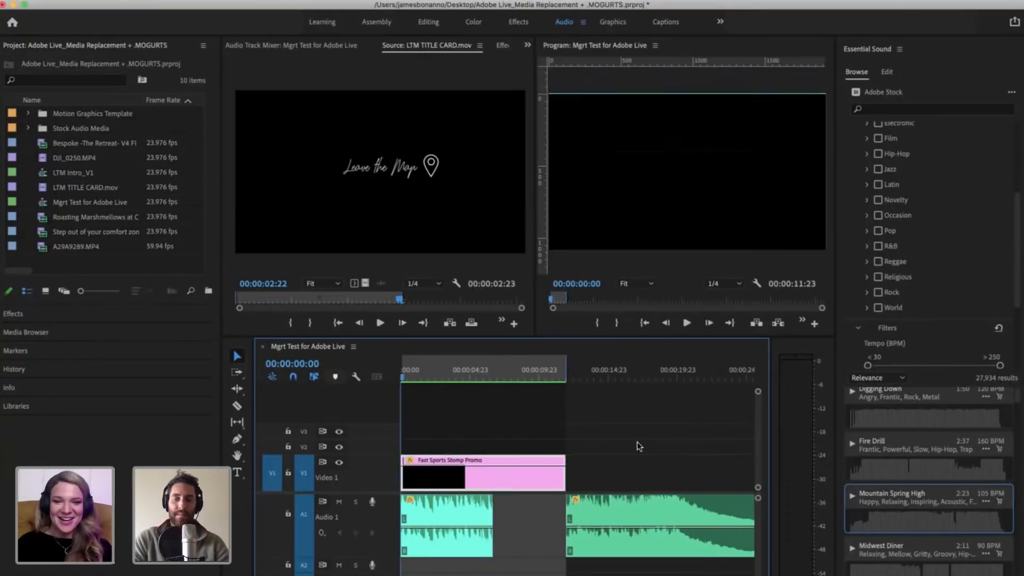
# Step: Move the ending segment down to A2 so it overlaps the end of the A1 segment, starting at about 00:00:04:13
pyautogui.click(604, 498)
pyautogui.click(616, 477)
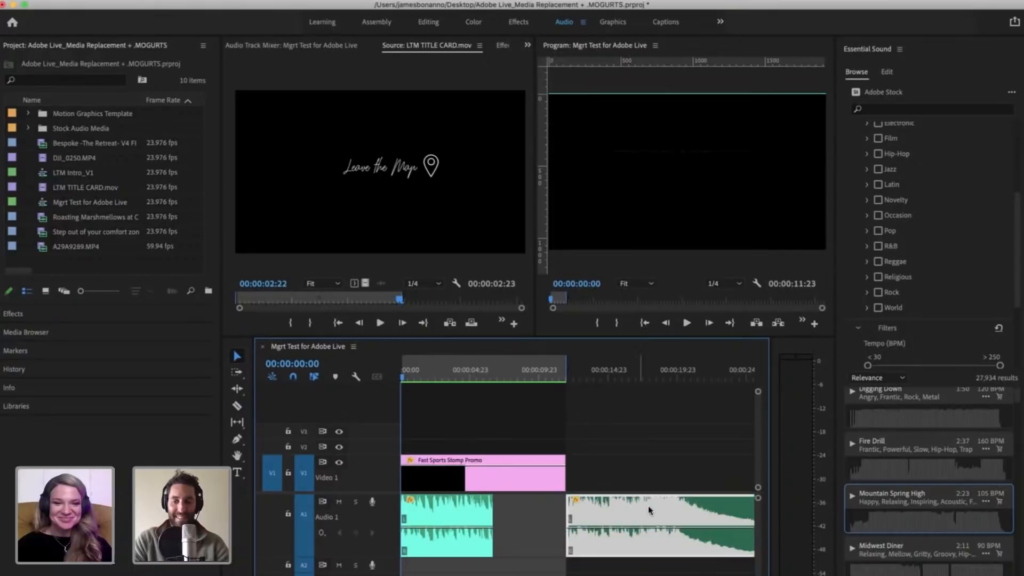
pyautogui.moveTo(648, 505); pyautogui.dragTo(560, 569)
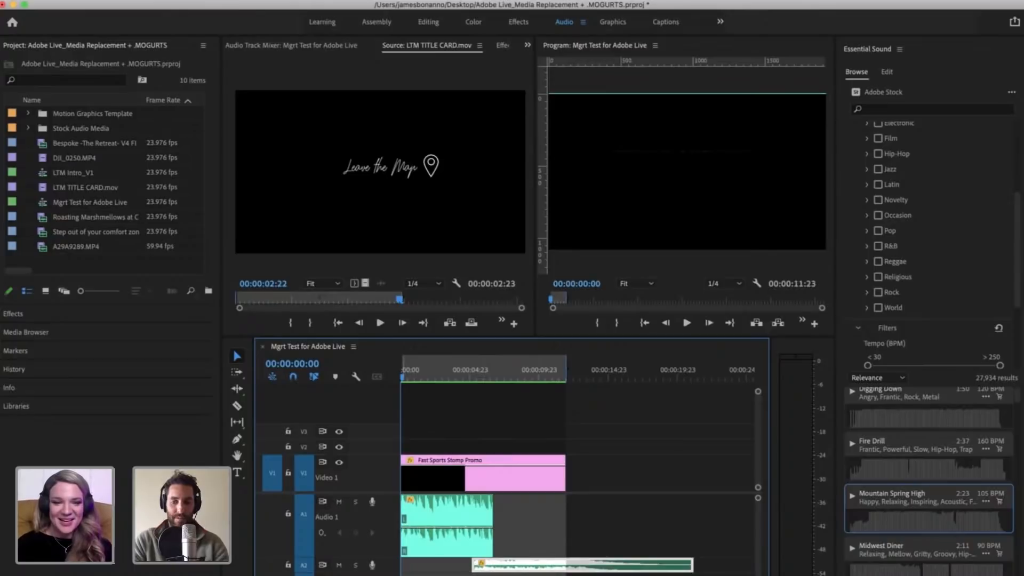
pyautogui.click(580, 565)
pyautogui.click(580, 556)
pyautogui.moveTo(602, 568); pyautogui.dragTo(597, 569)
pyautogui.click(621, 549)
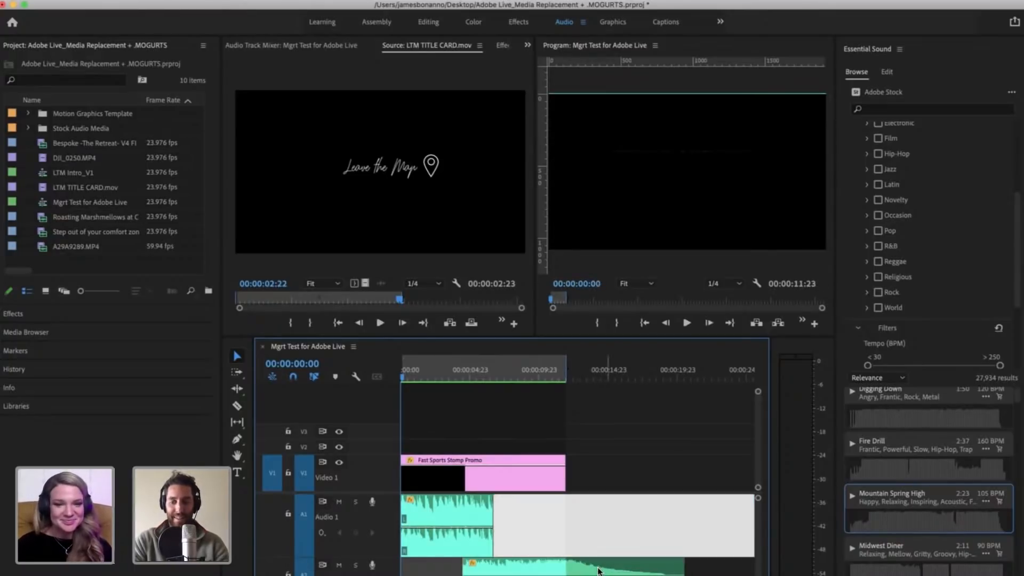
pyautogui.click(599, 568)
pyautogui.click(623, 535)
pyautogui.click(624, 529)
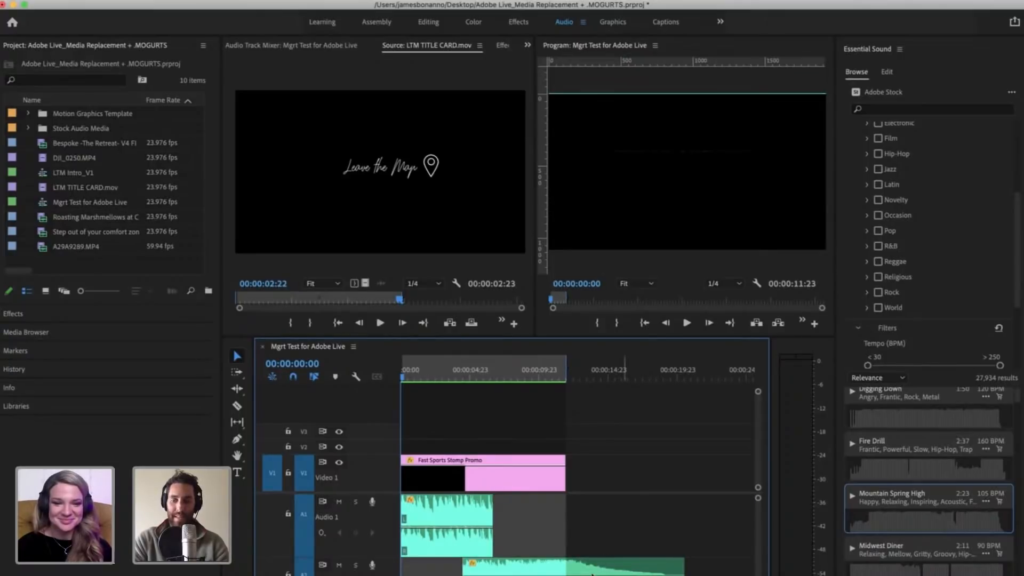
pyautogui.click(617, 563)
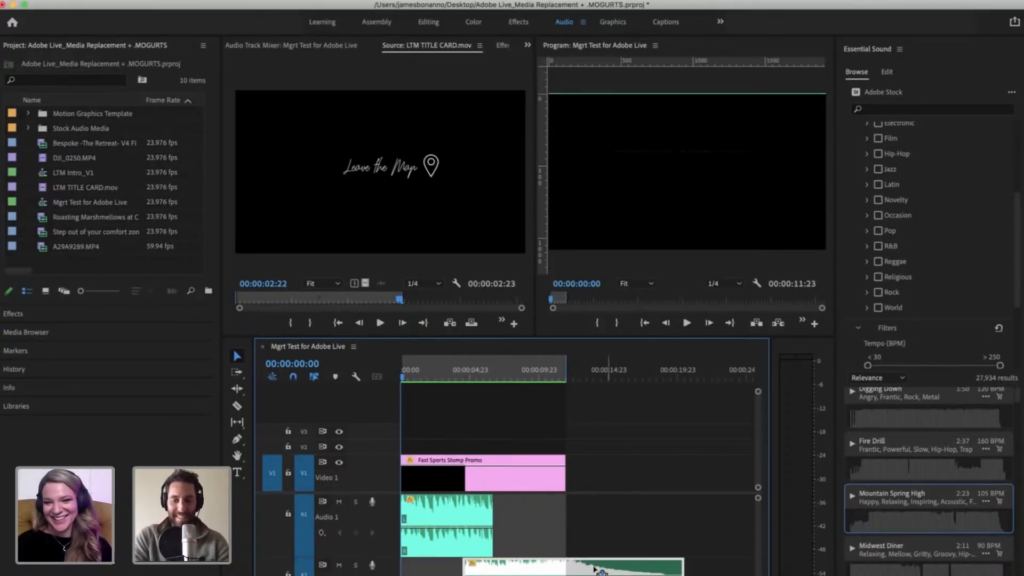
pyautogui.moveTo(594, 569); pyautogui.dragTo(602, 572)
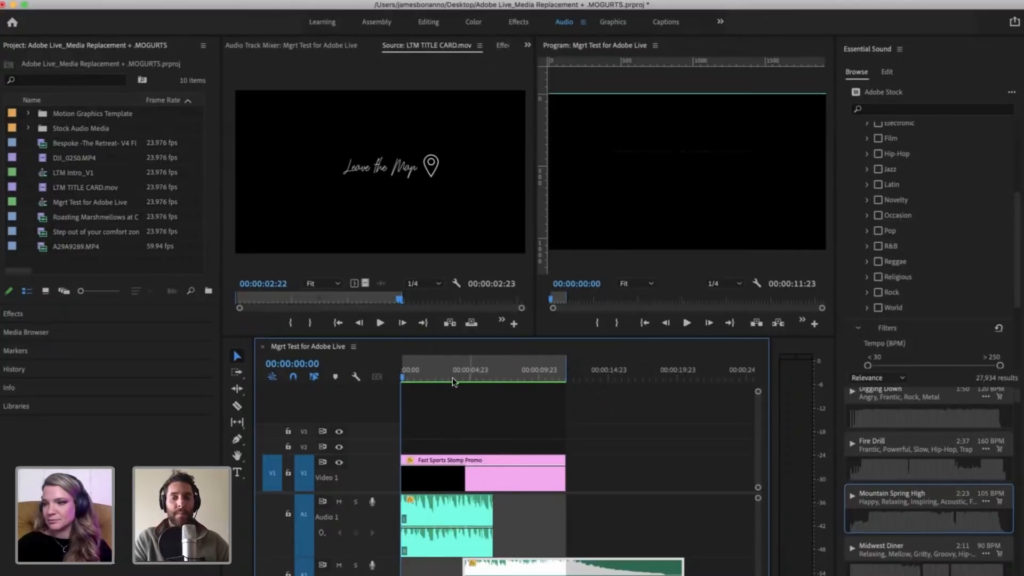
# Step: Scrub through the promo and play the sequence from the start to check how the two overlapping music segments sound together
pyautogui.click(559, 376)
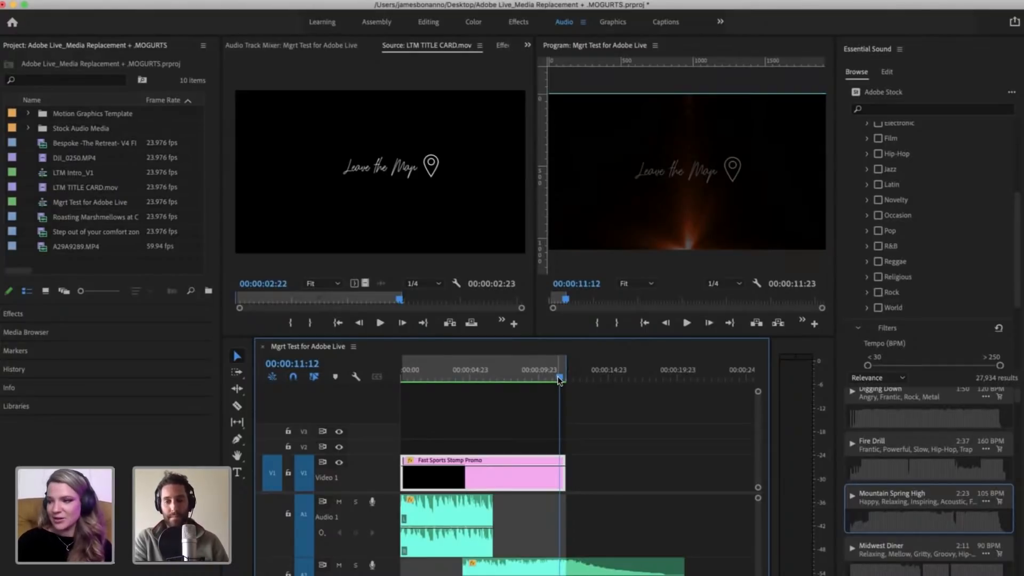
pyautogui.moveTo(558, 376); pyautogui.dragTo(440, 360)
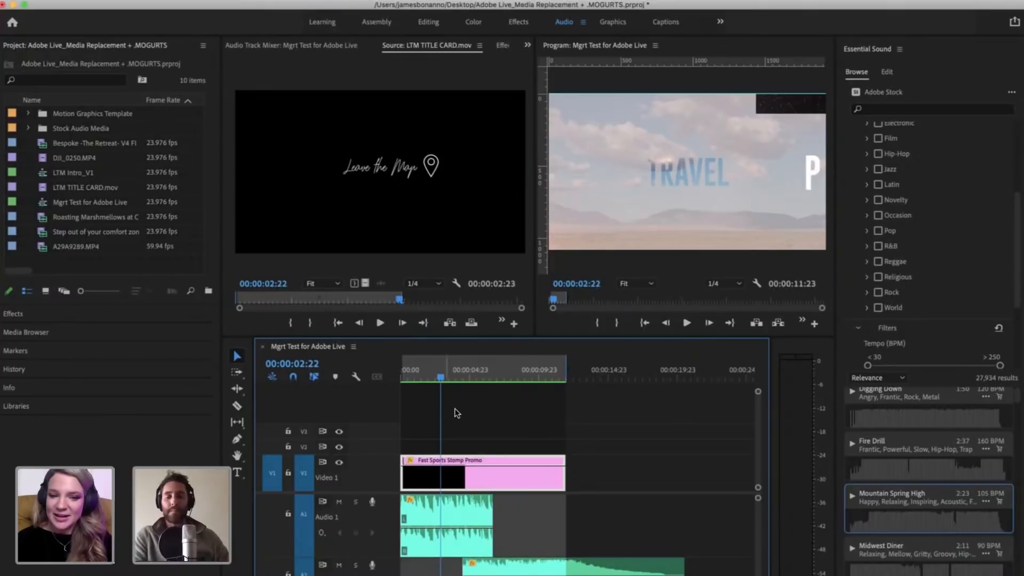
pyautogui.click(612, 448)
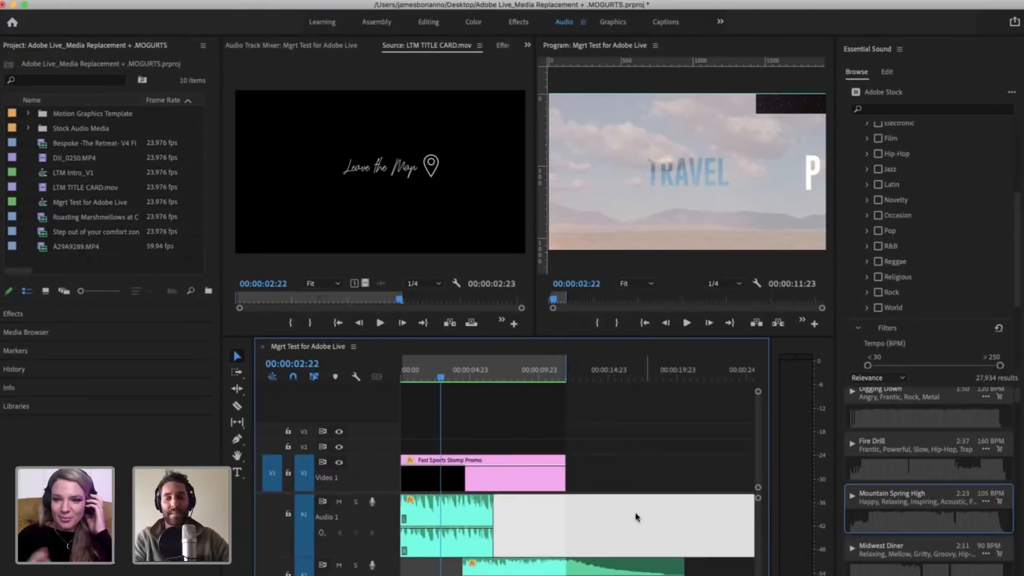
pyautogui.scroll(-2, 653, 530)
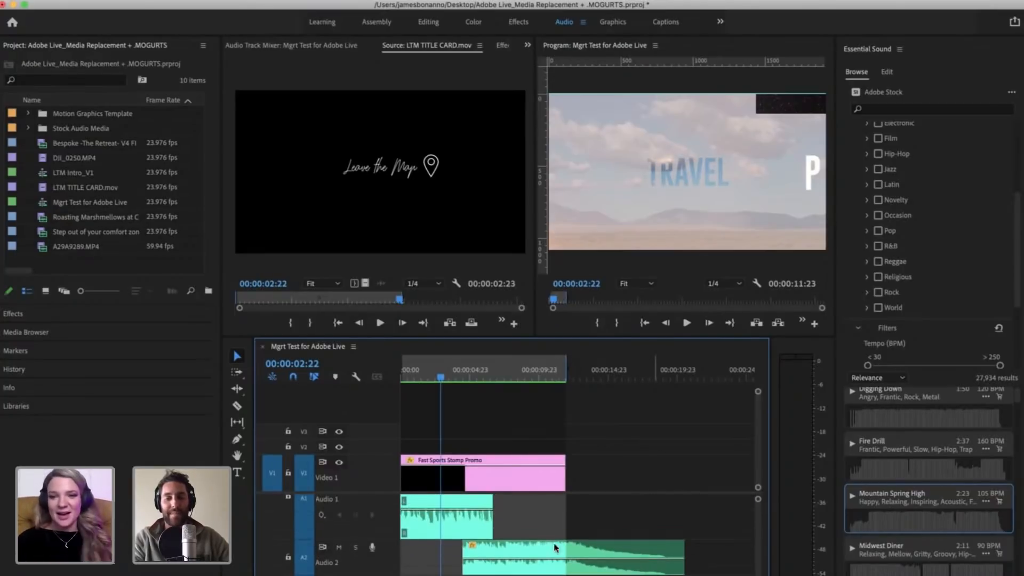
pyautogui.click(540, 552)
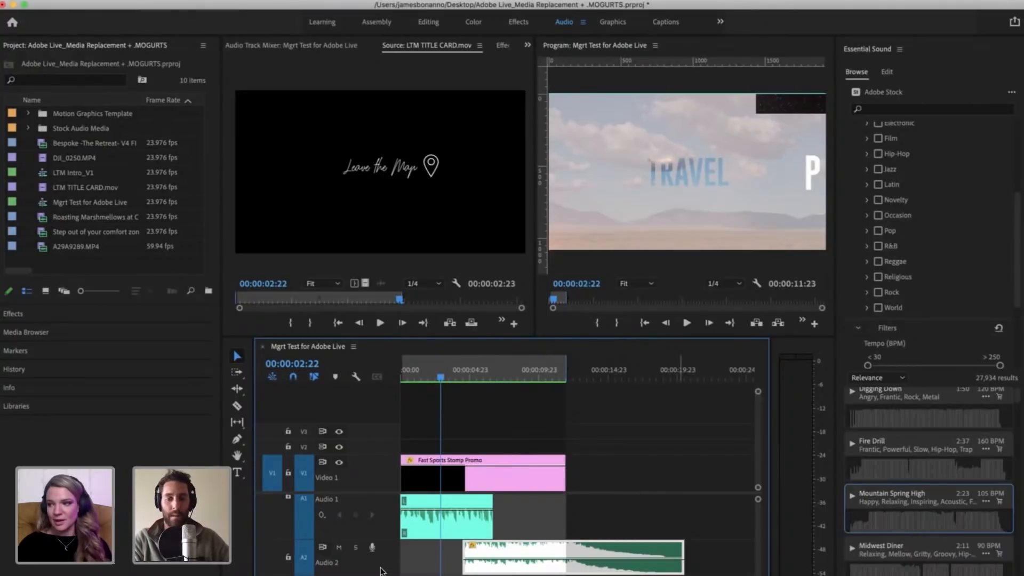
pyautogui.press('Home')
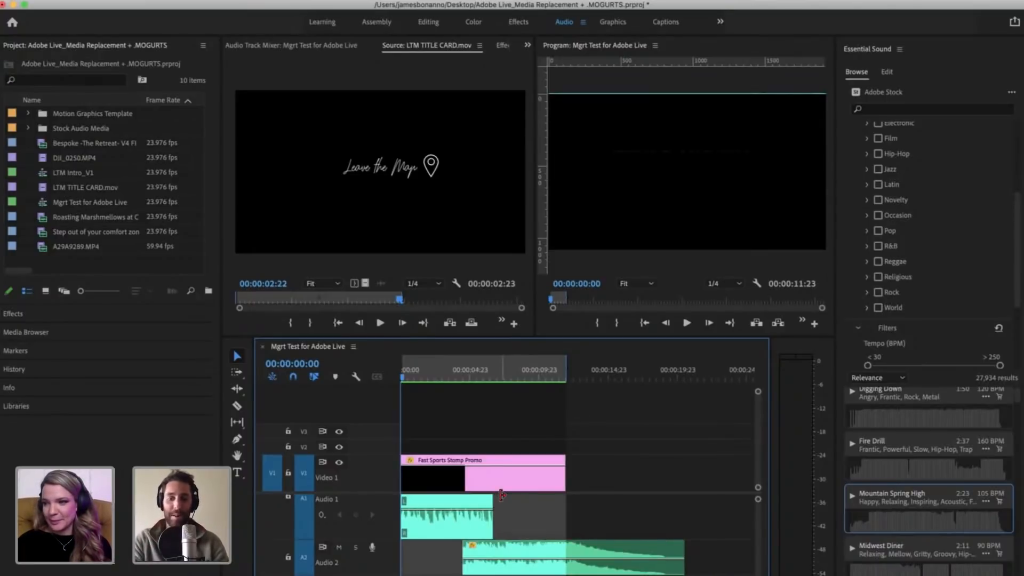
pyautogui.press('space')
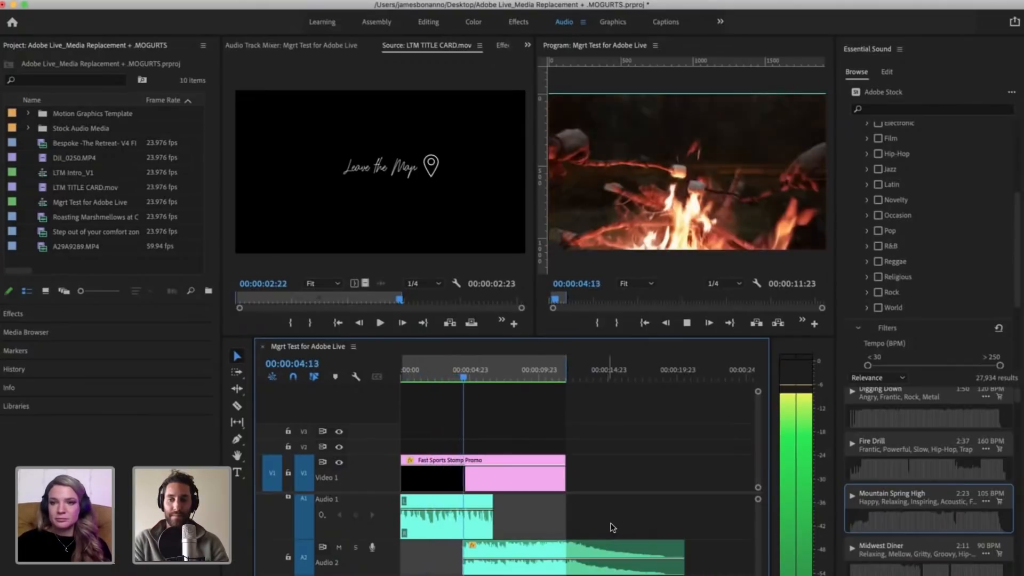
pyautogui.press('space')
# Step: Shift the ending segment on A2 so that it starts where the body segment on A1 ends
pyautogui.click(504, 551)
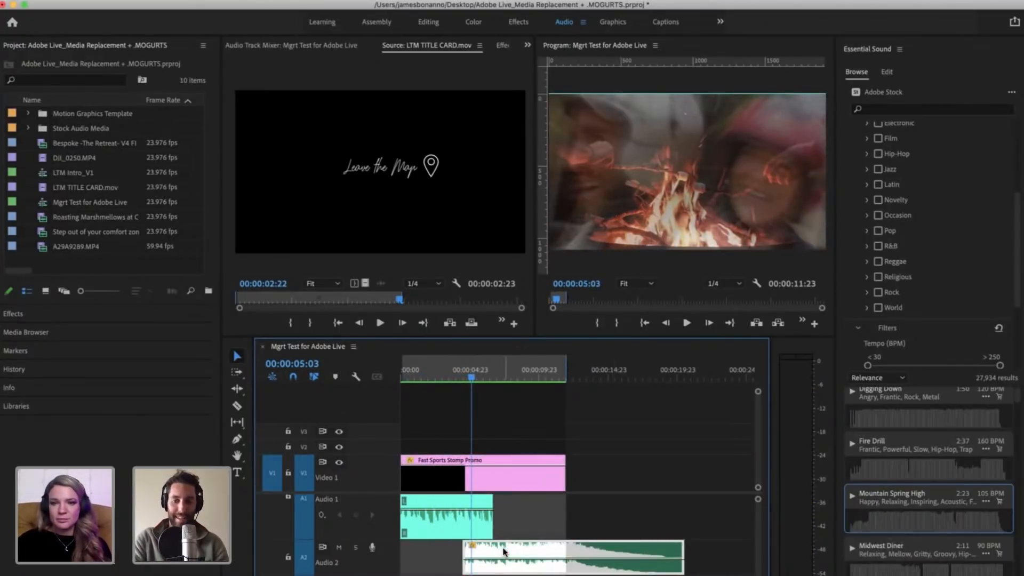
pyautogui.press('=')
pyautogui.click(624, 524)
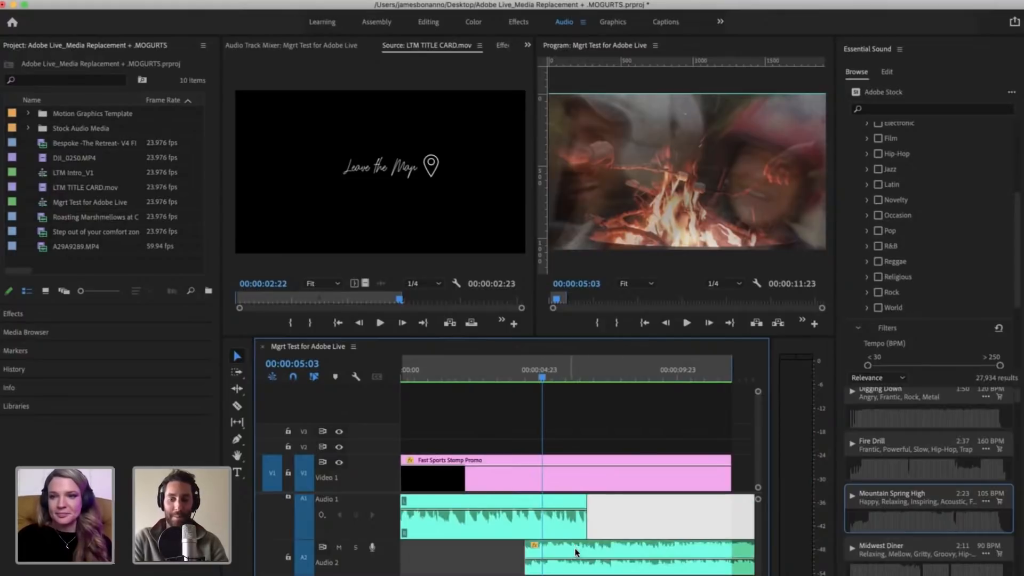
pyautogui.moveTo(576, 553)
pyautogui.mouseDown()
pyautogui.moveTo(568, 554)
pyautogui.moveTo(639, 556)
pyautogui.moveTo(576, 567)
pyautogui.mouseUp()
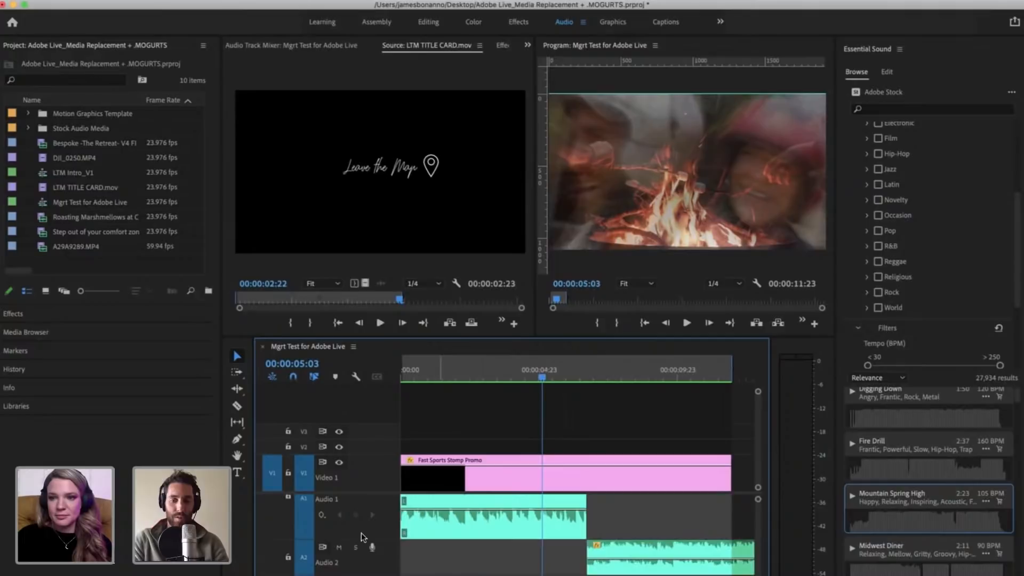
# Step: Solo track A1 and extend the end of its music segment past the start of the ending segment on A2
pyautogui.doubleClick(360, 532)
pyautogui.click(355, 501)
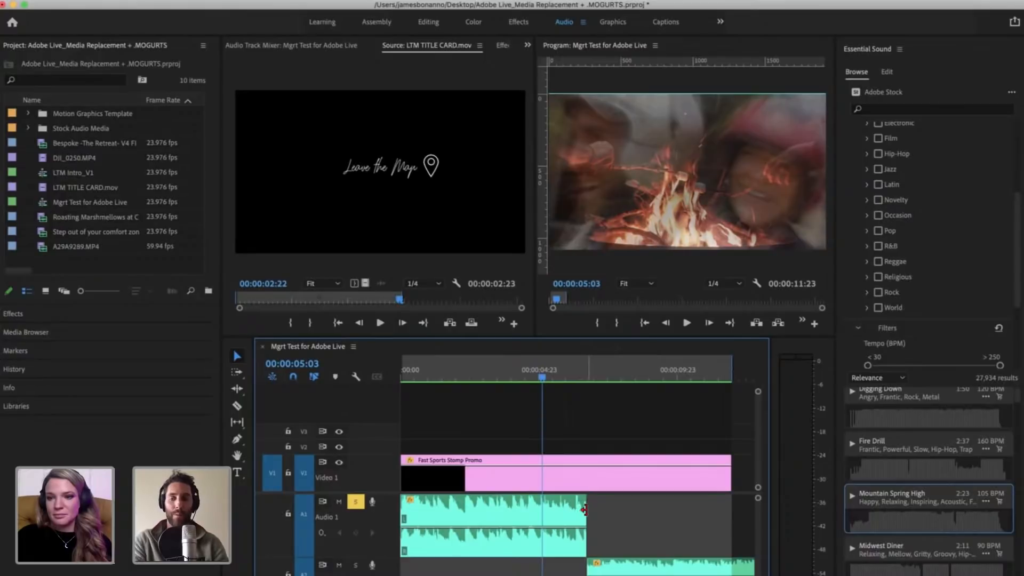
pyautogui.moveTo(584, 510); pyautogui.dragTo(618, 509)
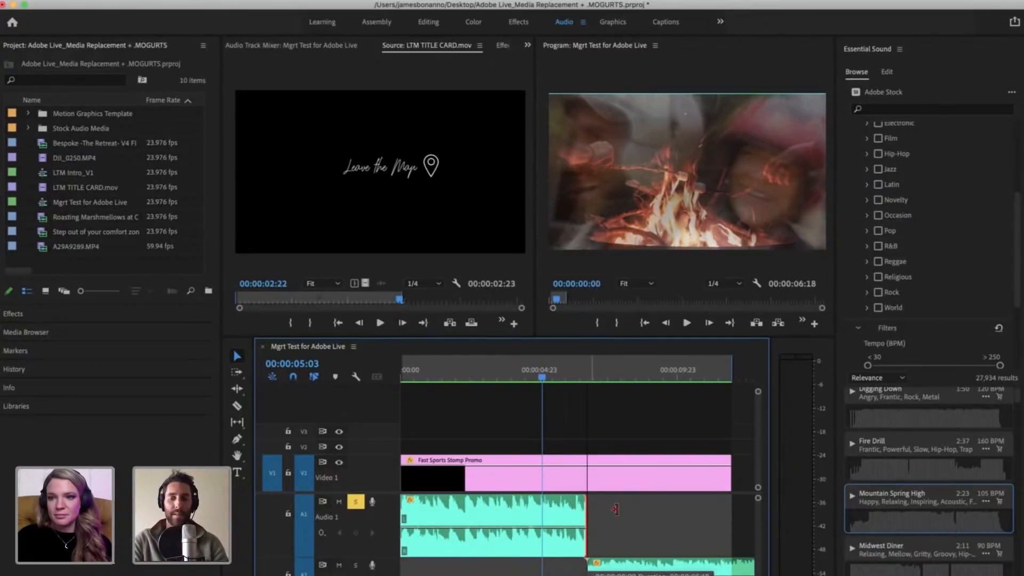
# Step: Play the A1 music from 00:00:05:03 to find its cut point and trim the segment's end to 00:00:06:21
pyautogui.press('space')
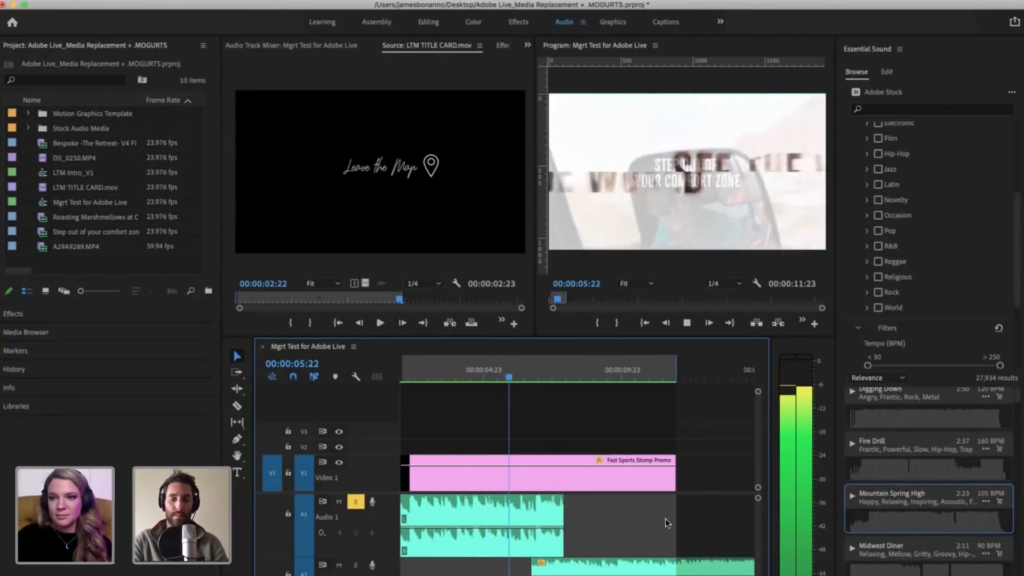
pyautogui.press('space')
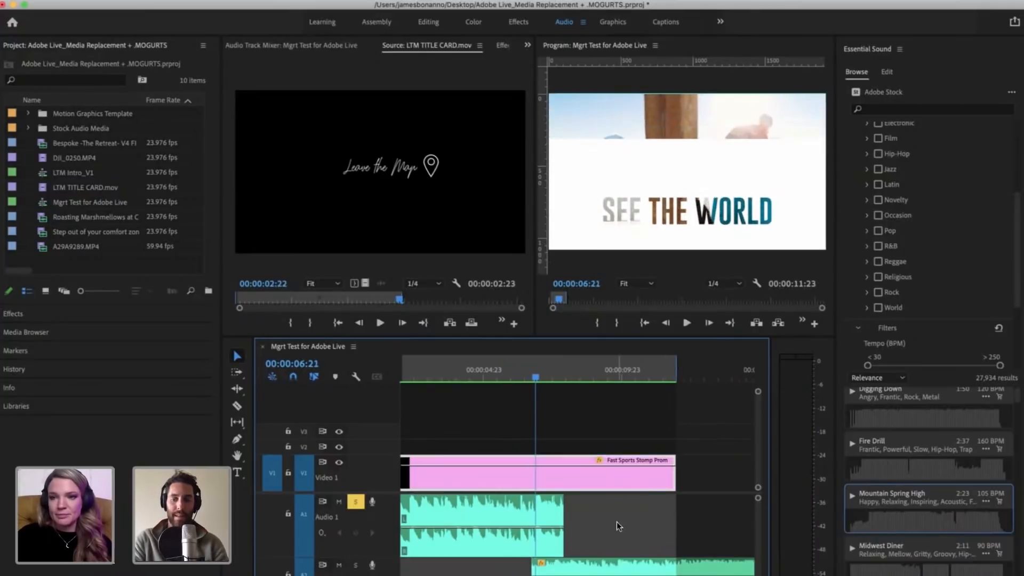
pyautogui.moveTo(565, 507); pyautogui.dragTo(536, 506)
pyautogui.click(566, 553)
pyautogui.press('-')
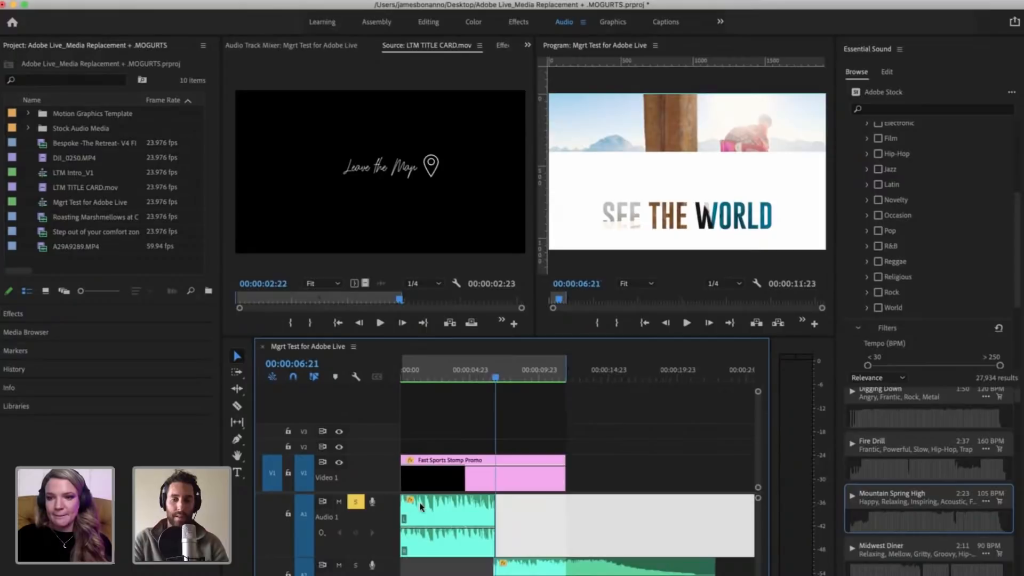
# Step: Turn off solo on track A1 and solo track A2 instead
pyautogui.click(355, 503)
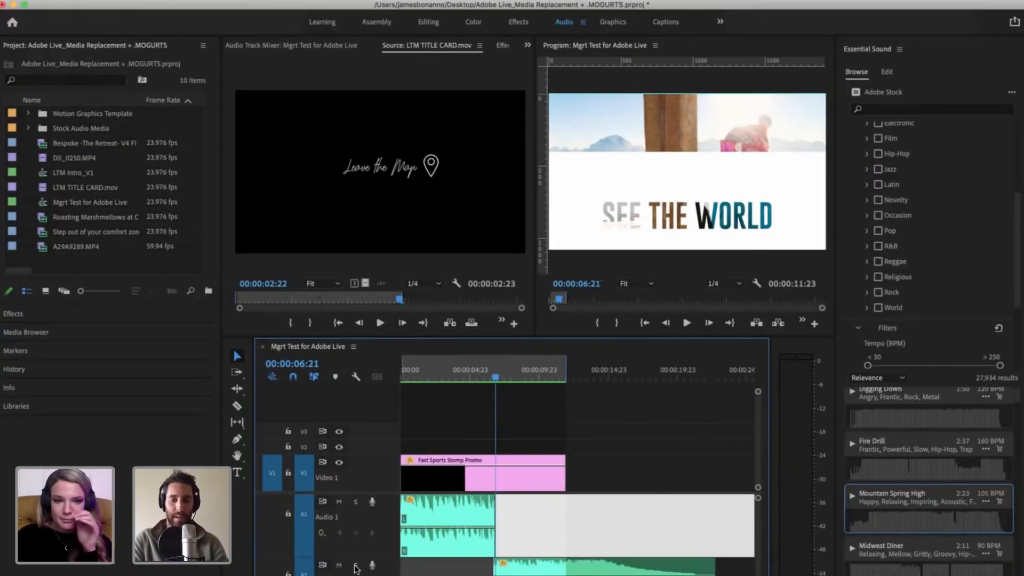
pyautogui.click(355, 565)
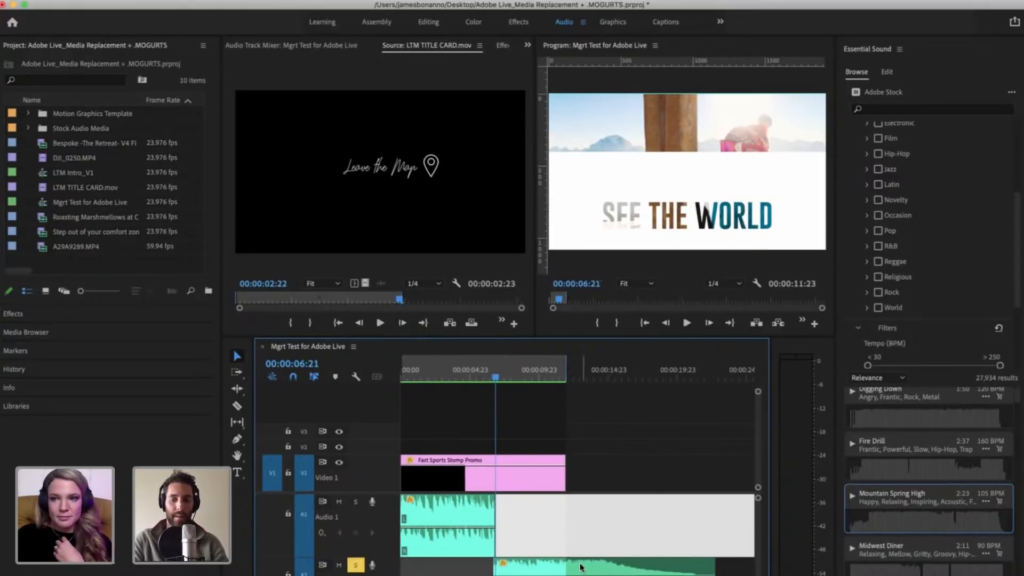
# Step: Set the start of the ending segment on A2 flush with the end of the A1 body segment and play the soloed join
pyautogui.moveTo(563, 566); pyautogui.dragTo(496, 565)
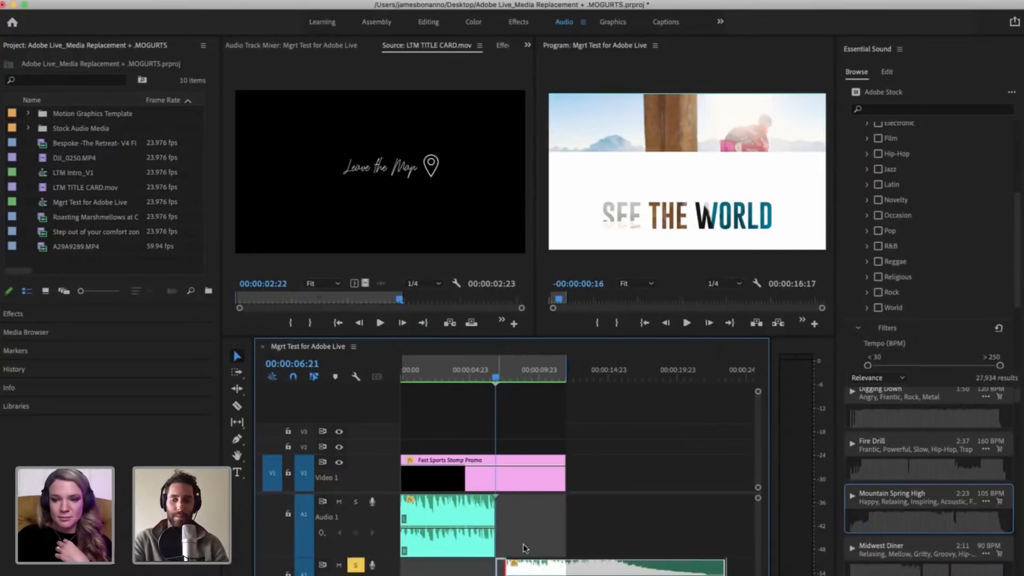
pyautogui.click(532, 540)
pyautogui.press('=')
pyautogui.press('=')
pyautogui.press('space')
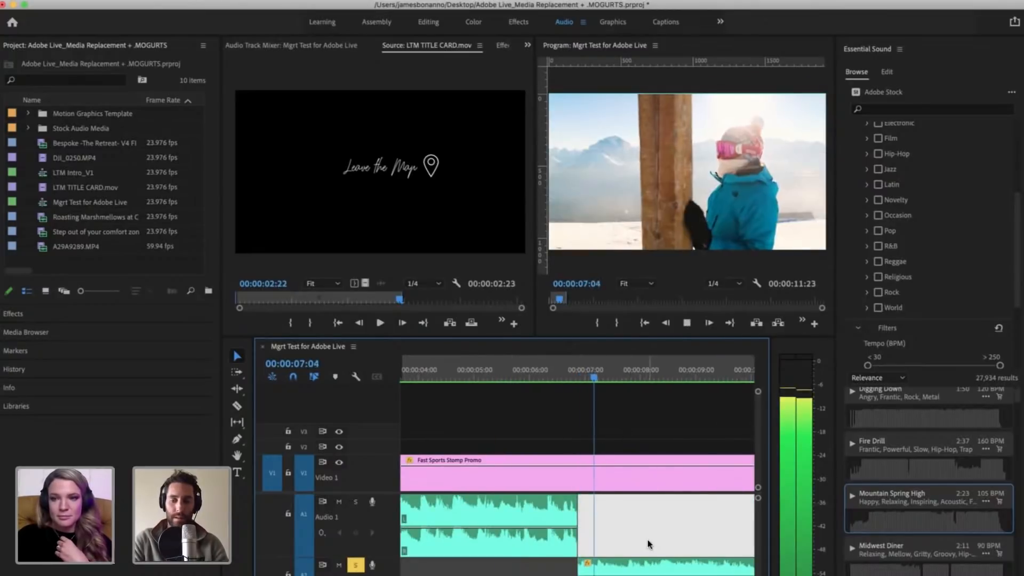
pyautogui.press('space')
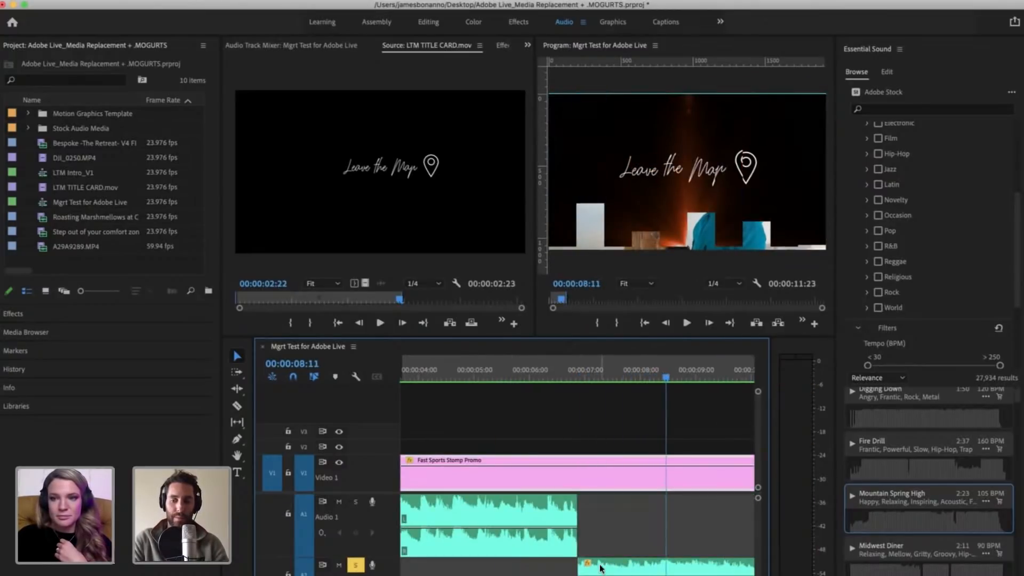
# Step: Move the ending segment from A2 up to A1, directly after the body segment, and turn off solo on A2
pyautogui.moveTo(607, 568); pyautogui.dragTo(613, 532)
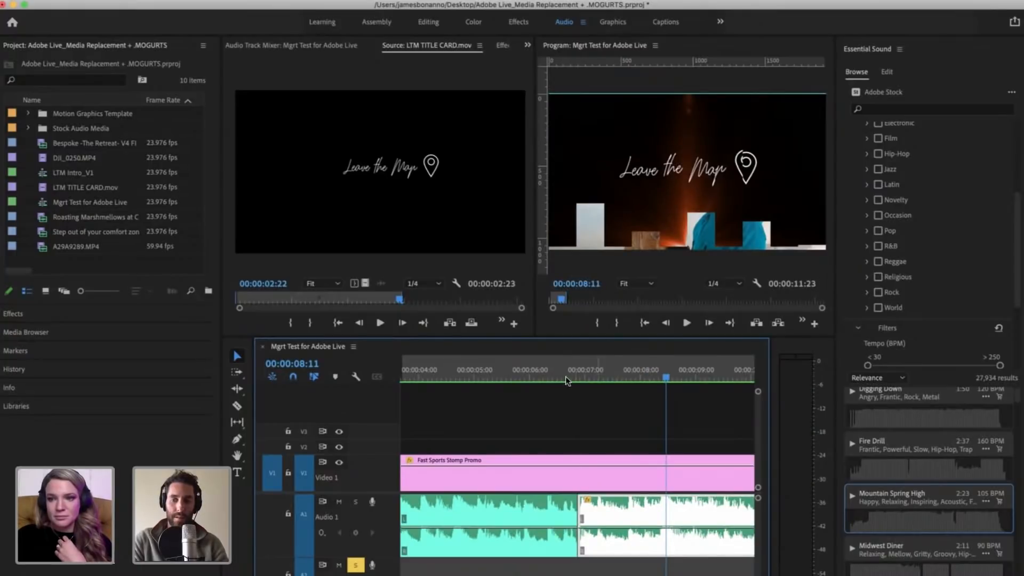
pyautogui.click(554, 369)
pyautogui.press('=')
pyautogui.press('=')
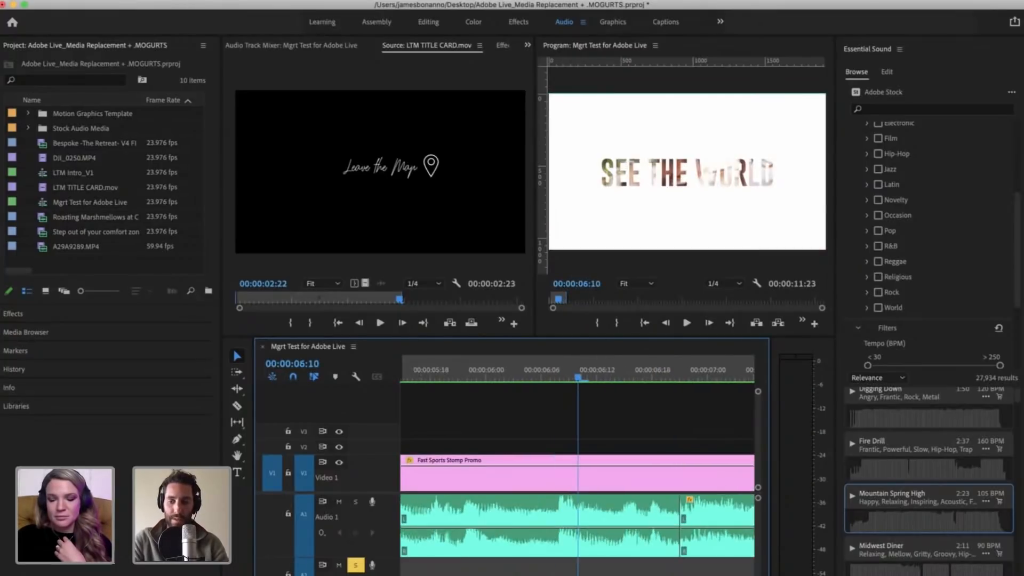
pyautogui.hscroll(3, 606, 520)
pyautogui.click(607, 514)
pyautogui.click(630, 513)
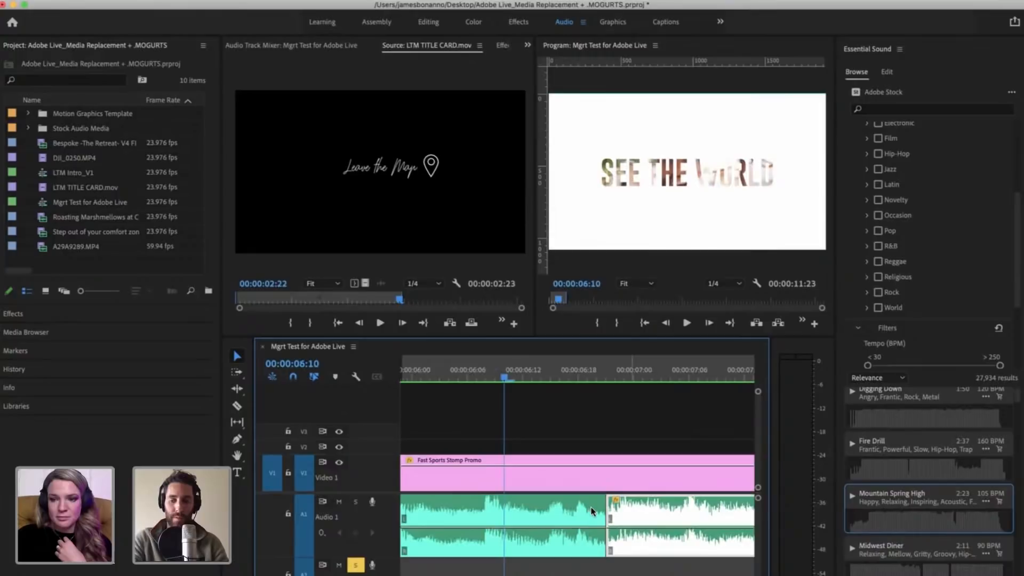
pyautogui.press('-')
pyautogui.click(587, 574)
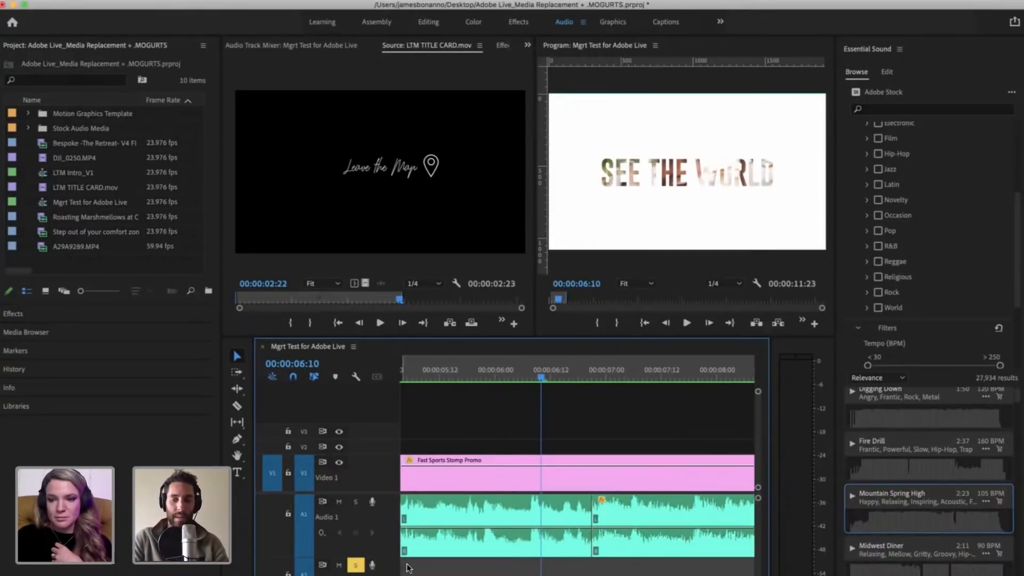
pyautogui.click(356, 565)
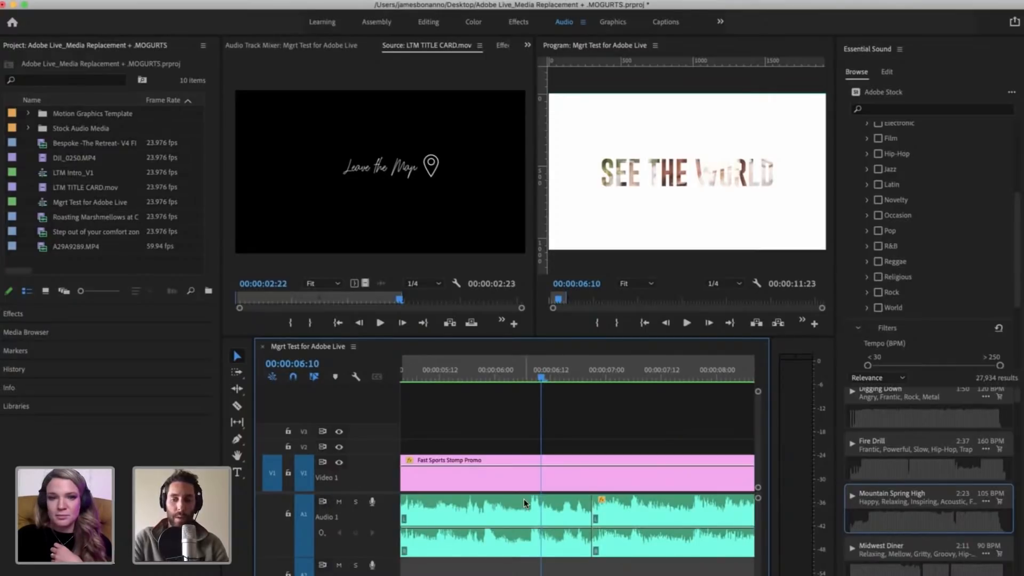
# Step: Play the sequence from 00:00:05:08 across the cut between the two A1 music segments and replay the join at closer range
pyautogui.press('-')
pyautogui.click(501, 374)
pyautogui.press('-')
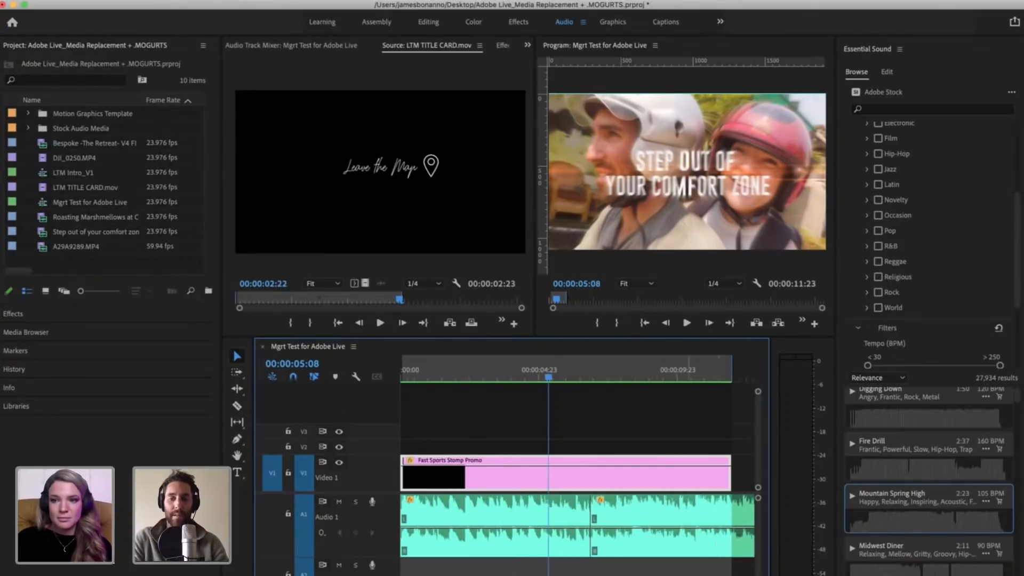
pyautogui.press('space')
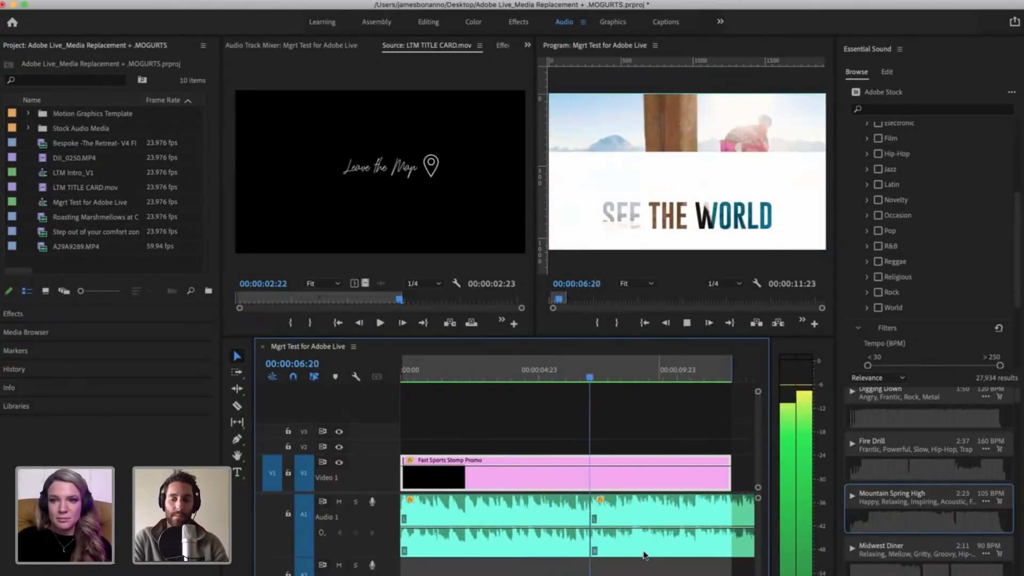
pyautogui.press('space')
pyautogui.click(587, 370)
pyautogui.press('=')
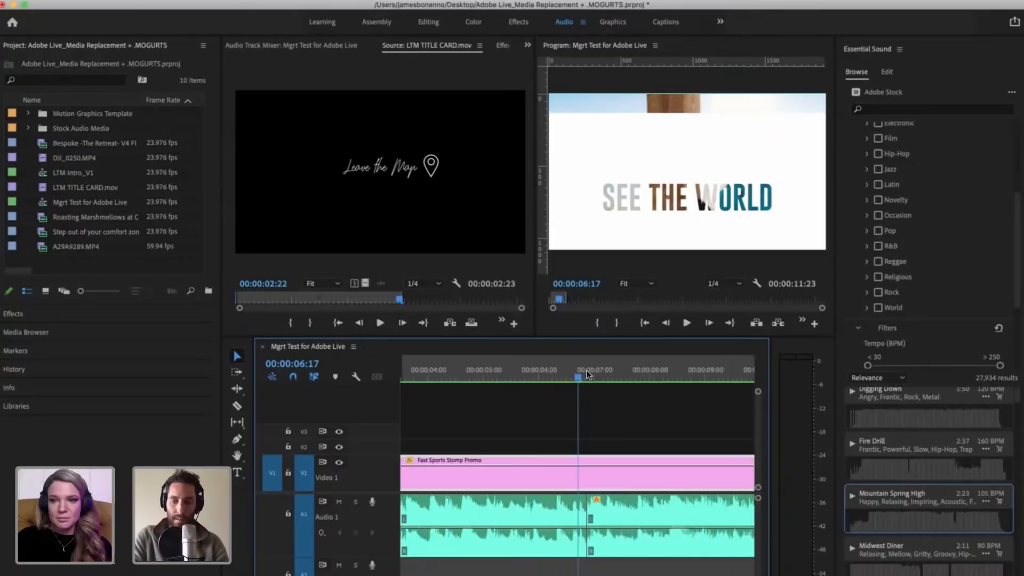
pyautogui.click(532, 373)
pyautogui.press('space')
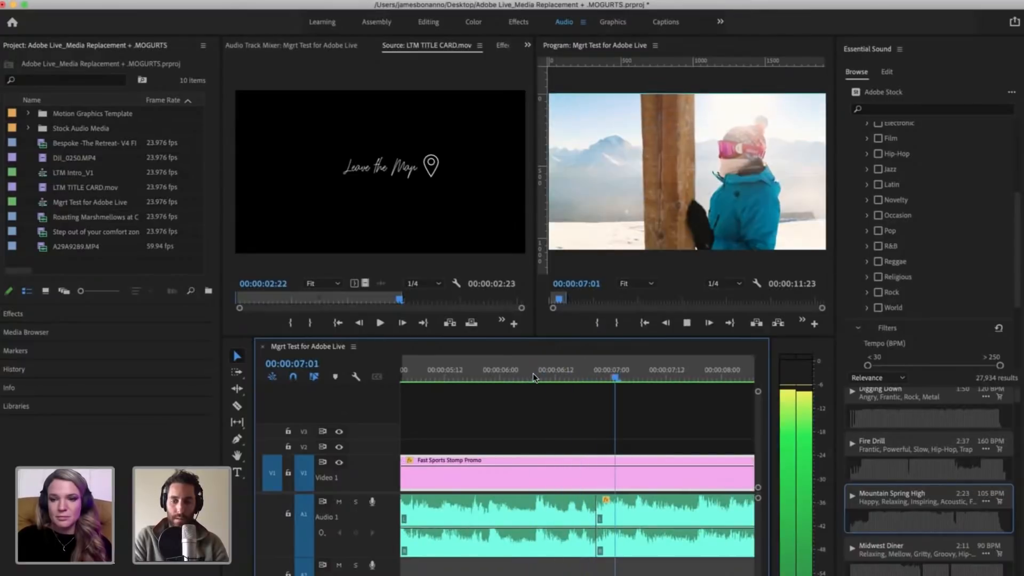
pyautogui.press('space')
pyautogui.press('Right')
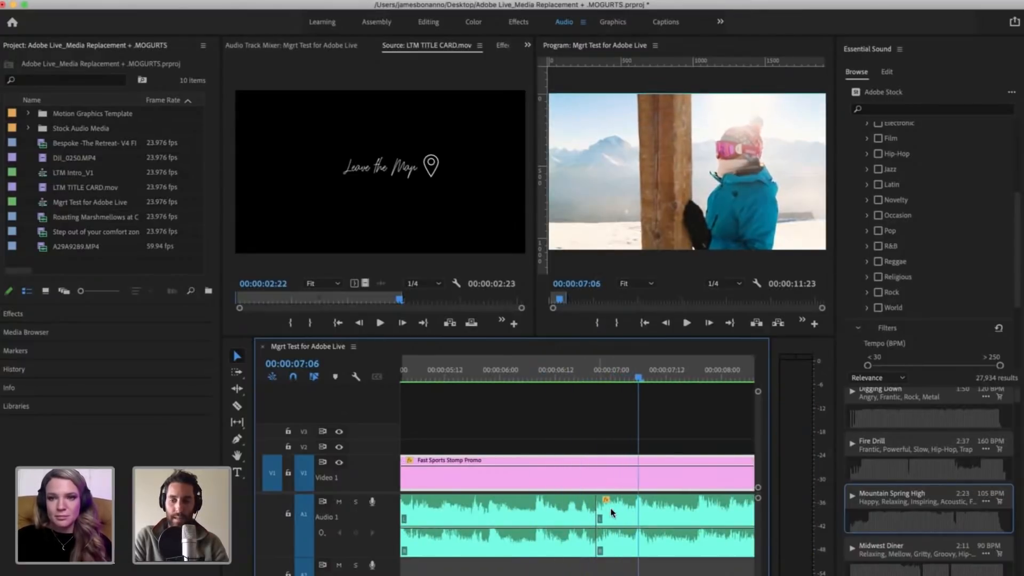
# Step: Select the edit point between the A1 music segments and replay the join from 00:00:06:02
pyautogui.moveTo(604, 509); pyautogui.dragTo(635, 507)
pyautogui.click(523, 403)
pyautogui.click(510, 369)
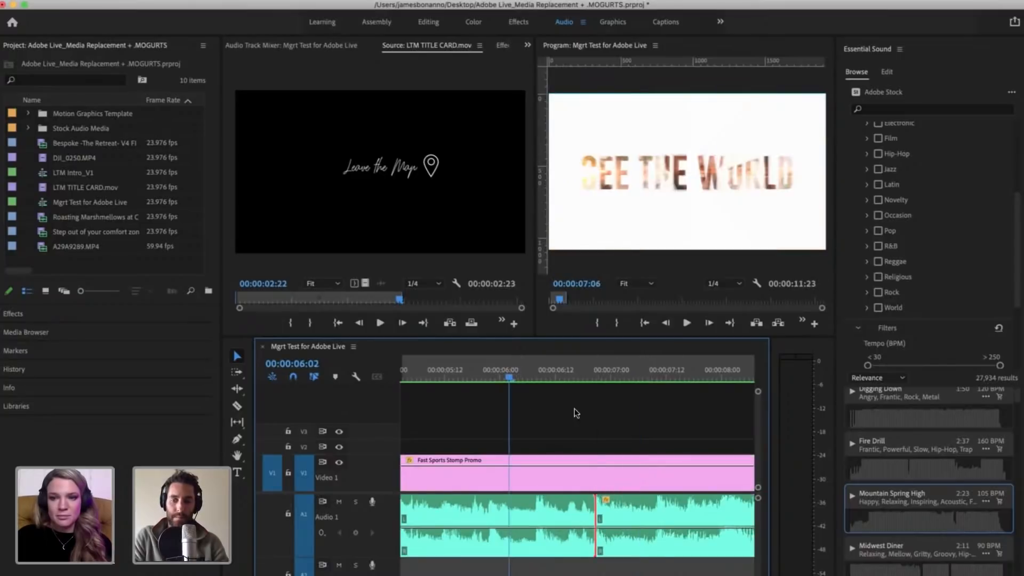
pyautogui.press('space')
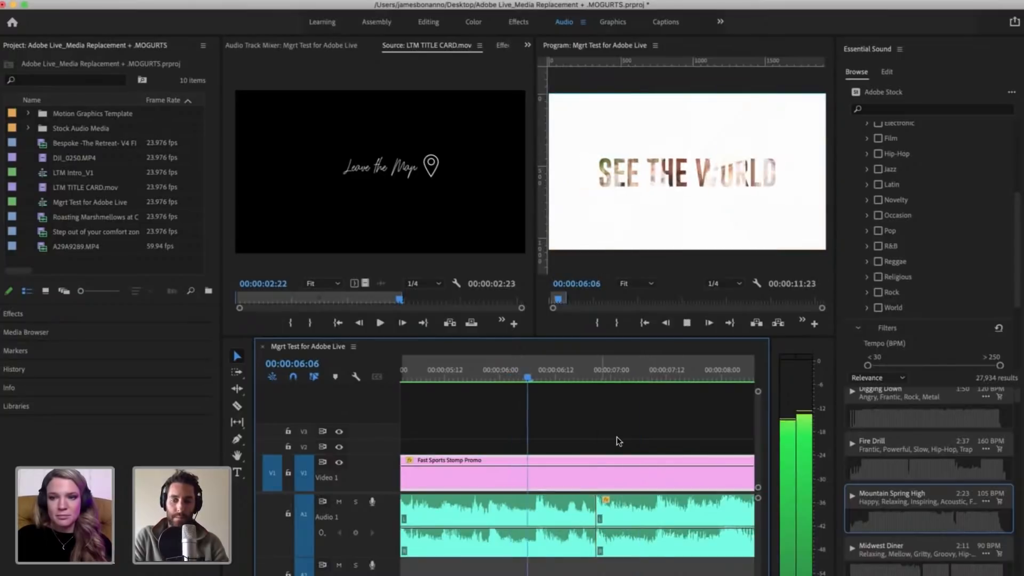
pyautogui.press('space')
pyautogui.click(595, 508)
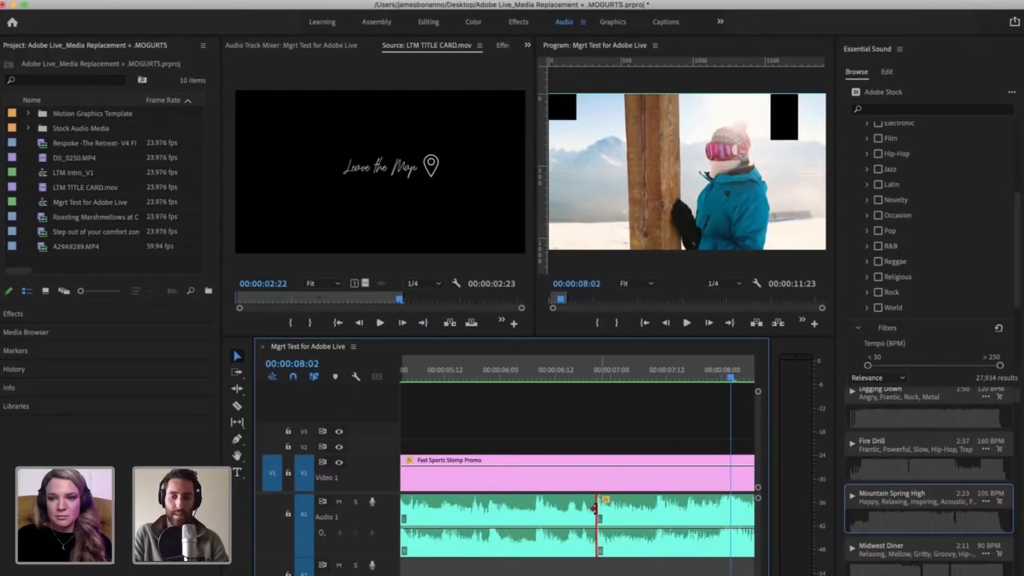
# Step: Add a Constant Power crossfade at the cut between the A1 music segments and shorten it to 8 frames
pyautogui.click(501, 373)
pyautogui.click(609, 515)
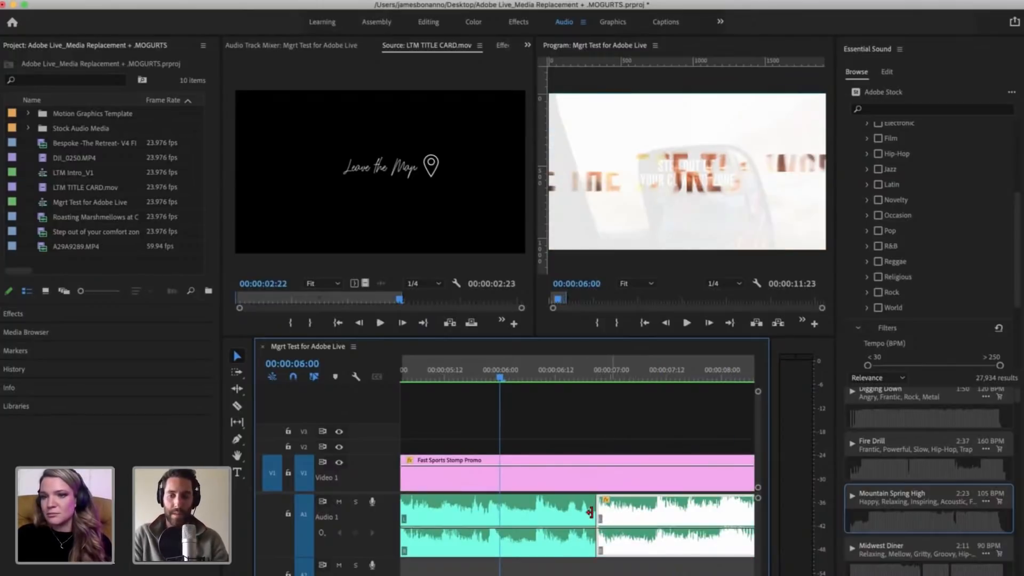
pyautogui.click(593, 512)
pyautogui.rightClick(597, 513)
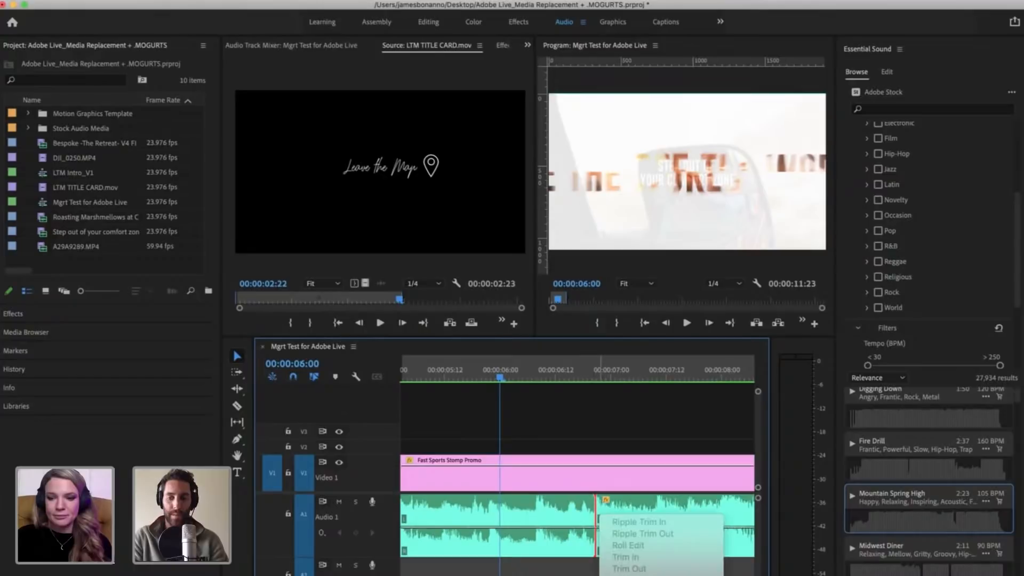
pyautogui.click(585, 519)
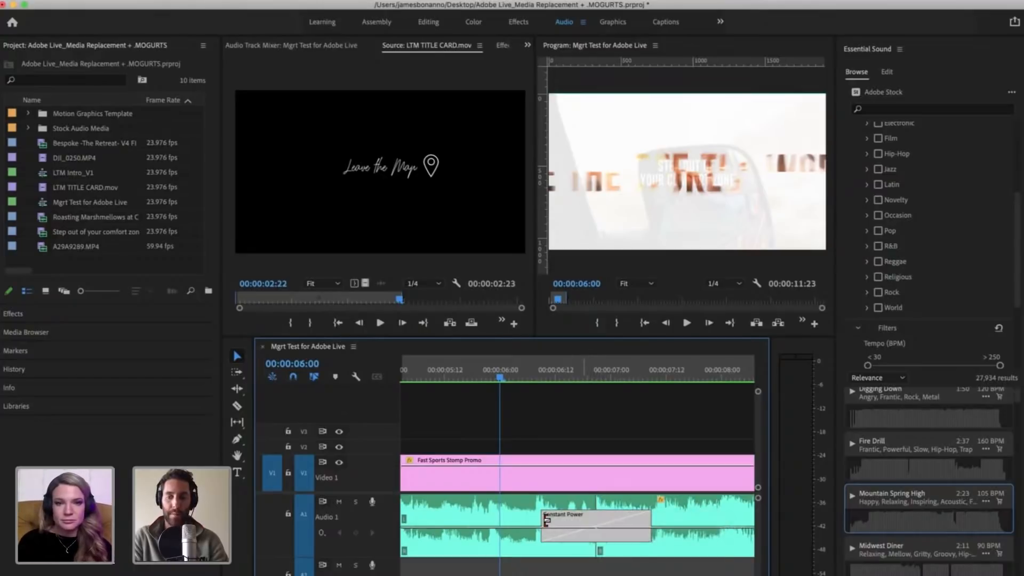
pyautogui.moveTo(546, 519); pyautogui.dragTo(584, 514)
# Step: Play the sequence from 00:00:06:00 through the new crossfade and into the ending segment
pyautogui.press('-')
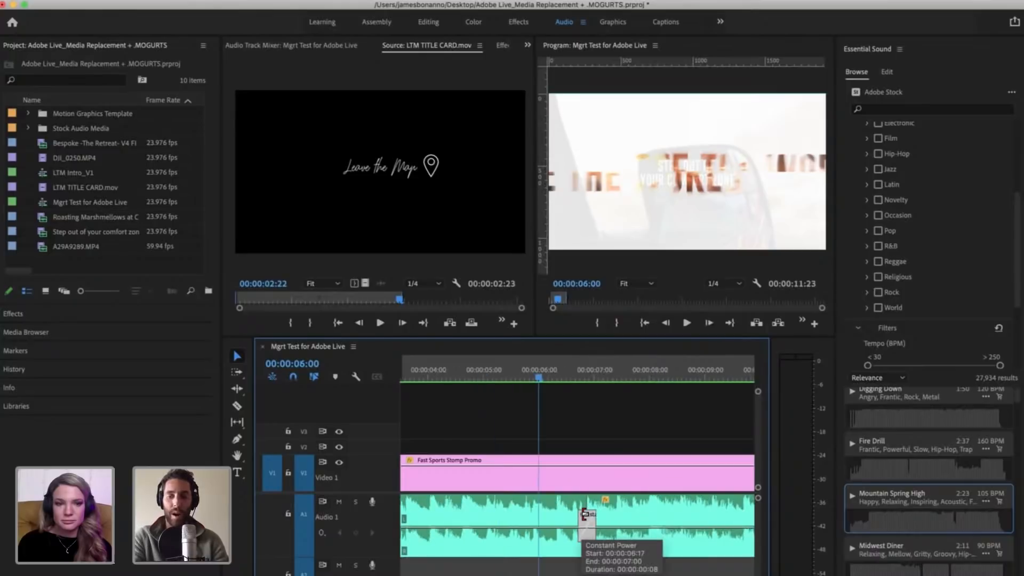
pyautogui.press('-')
pyautogui.press('-')
pyautogui.press('=')
pyautogui.press('-')
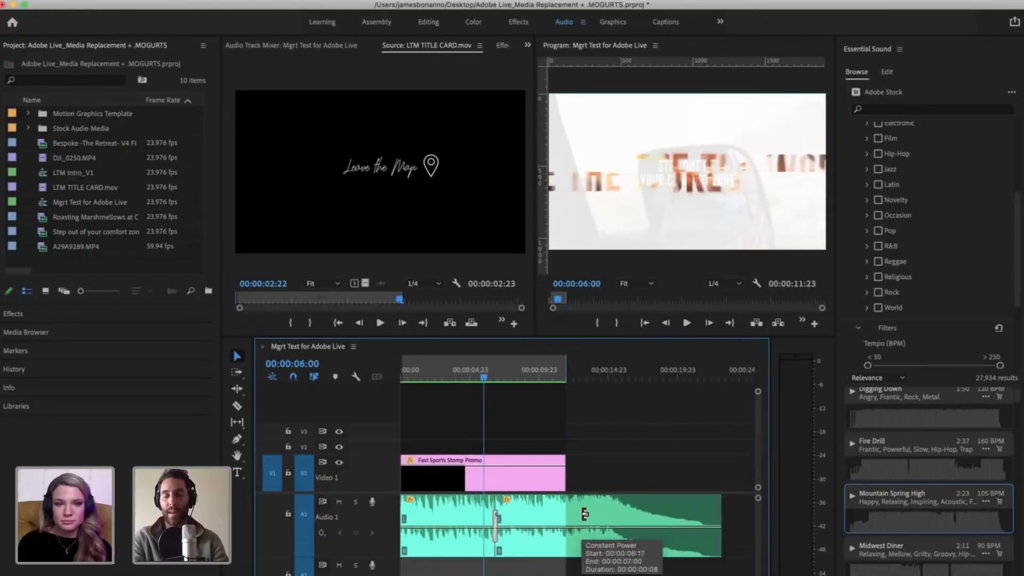
pyautogui.press('=')
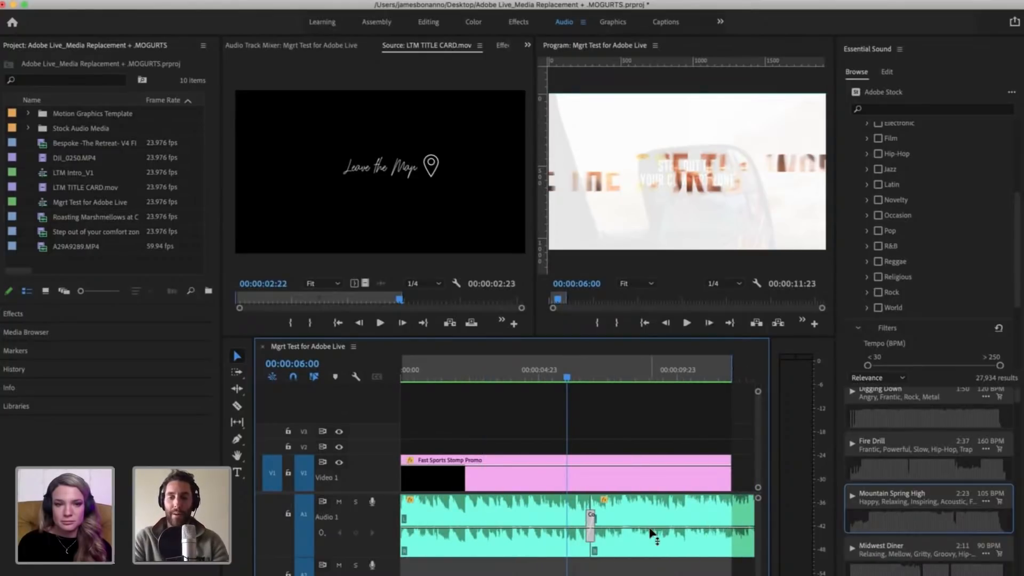
pyautogui.hscroll(4, 662, 424)
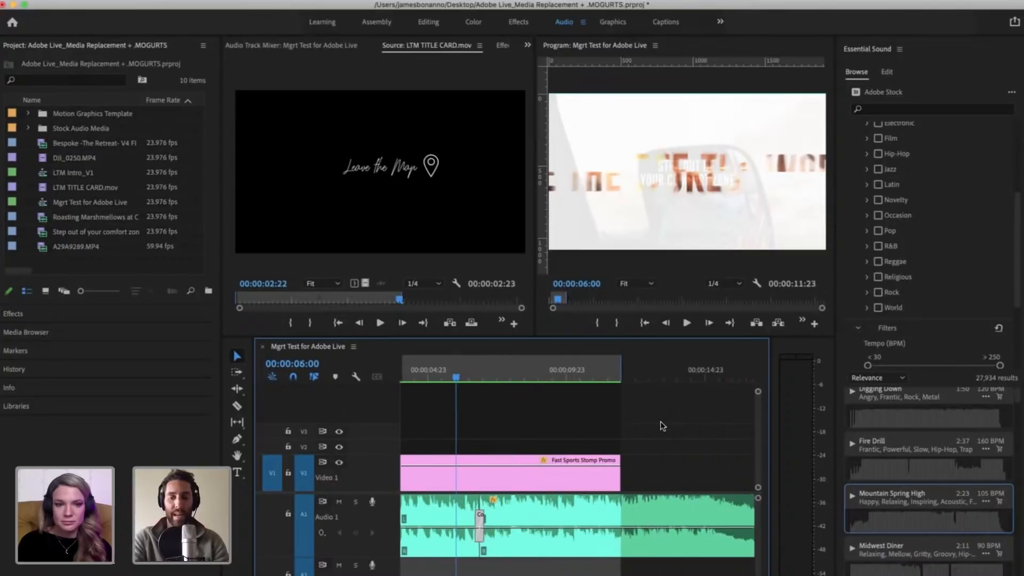
pyautogui.hscroll(-4, 662, 426)
pyautogui.press('space')
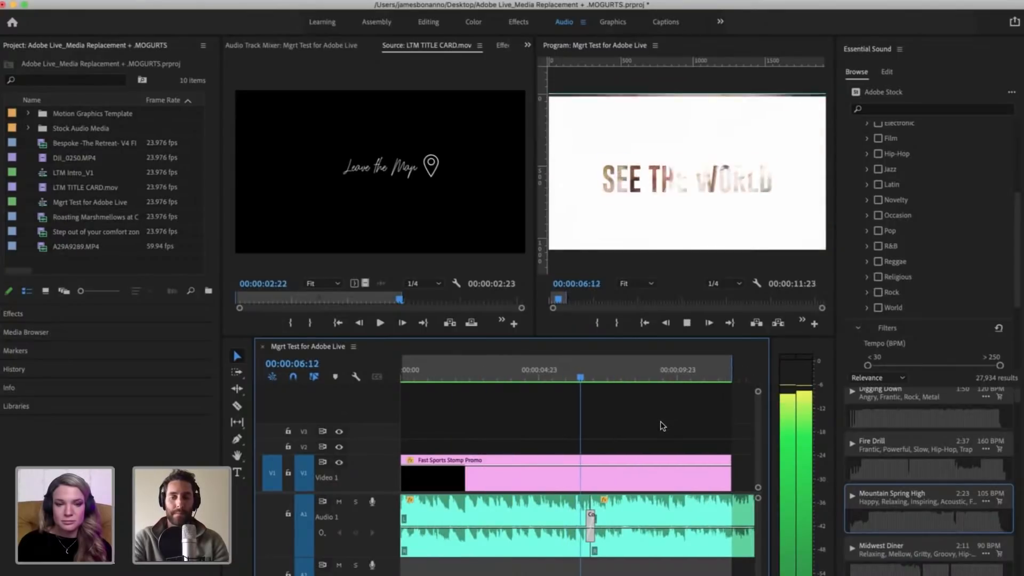
pyautogui.press('-')
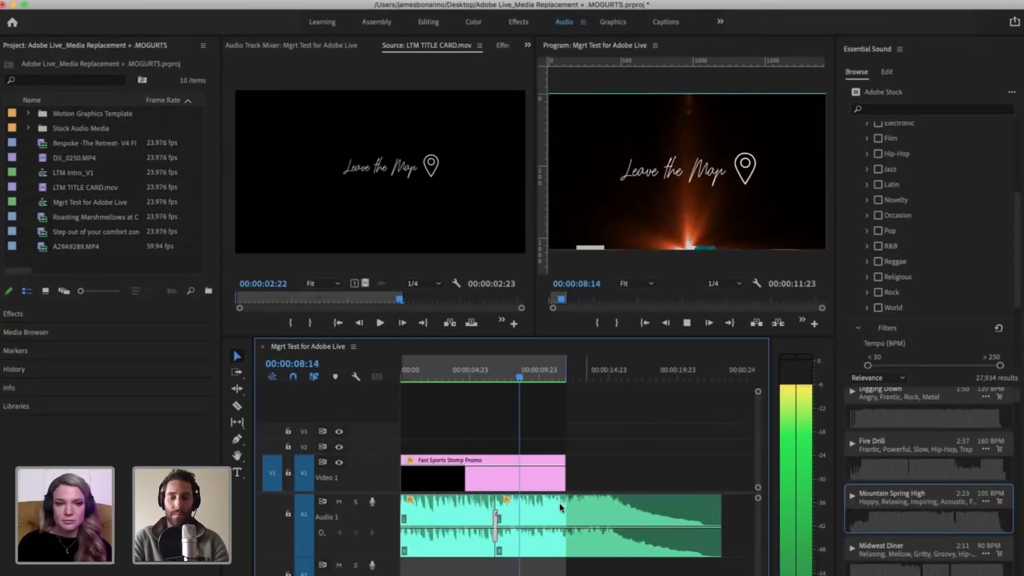
# Step: Split the ending music segment on A1 at 00:00:10:09 and again at 00:00:14:22, where the fade-out begins
pyautogui.press('space')
pyautogui.click(596, 504)
pyautogui.press('super+k')
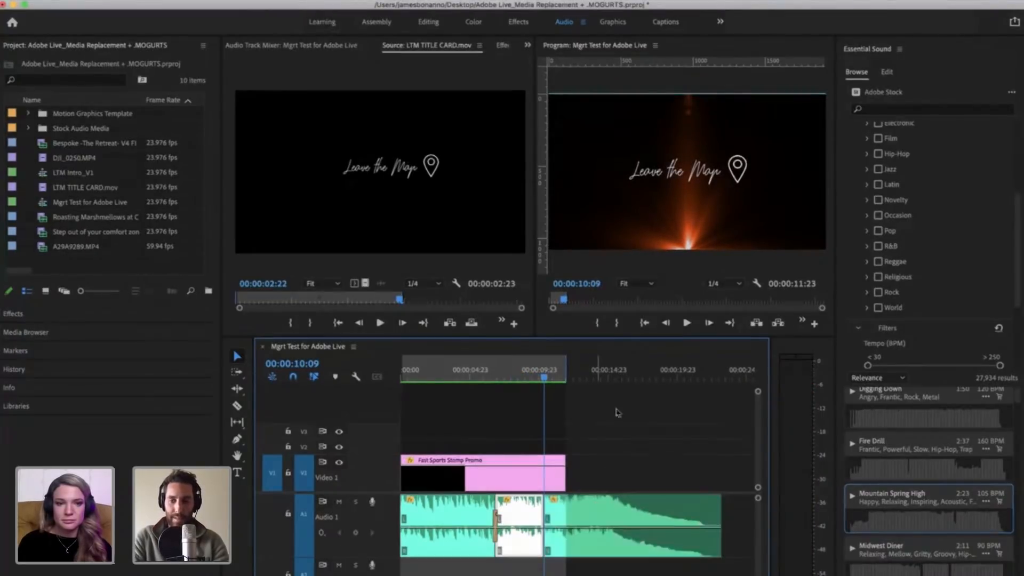
pyautogui.click(581, 373)
pyautogui.press('space')
pyautogui.press('=')
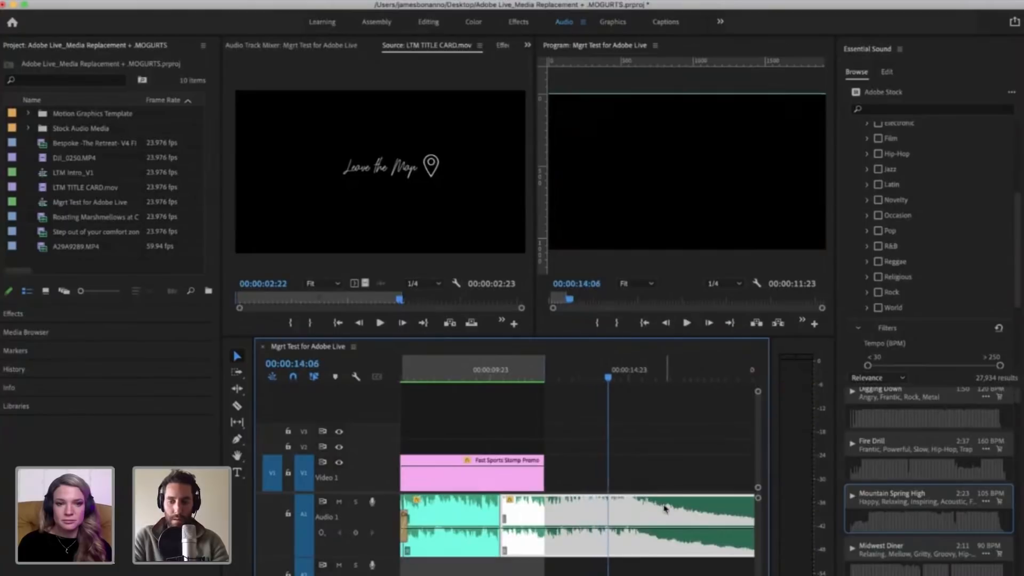
pyautogui.press('super+k')
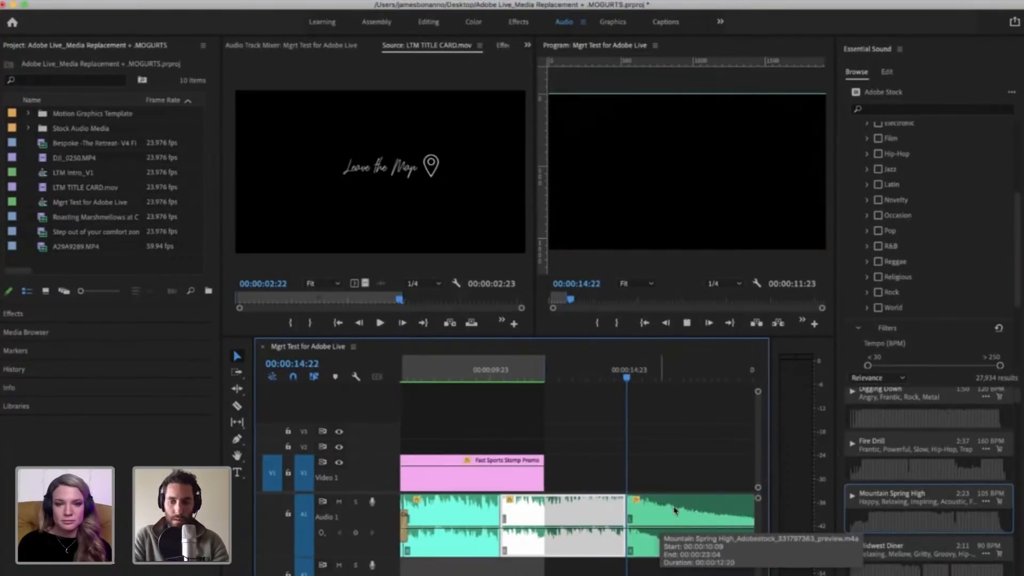
pyautogui.press('space')
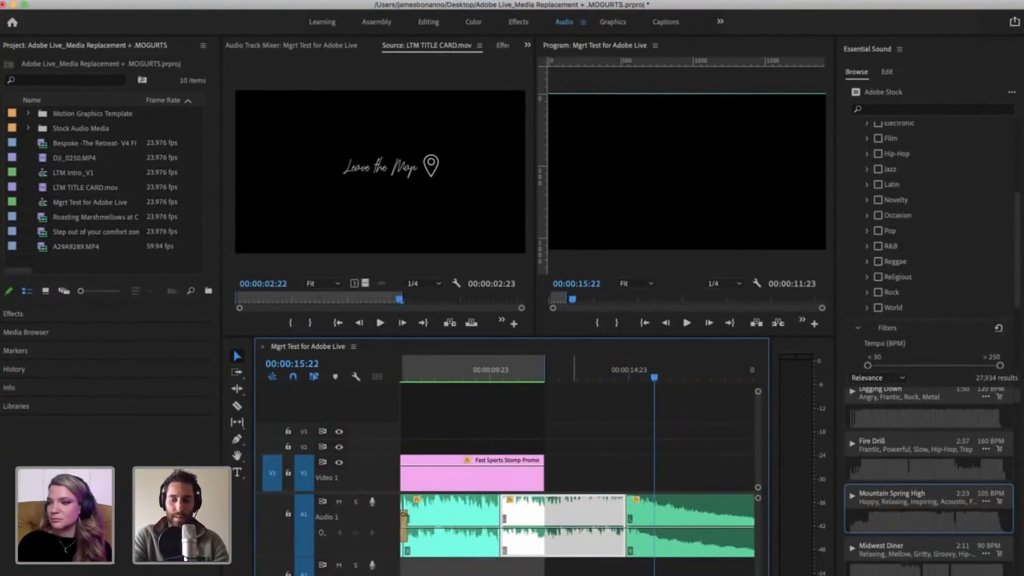
# Step: Move the middle music piece from A1 down to A2 and the fade-out piece to A2 beneath the A1 crossfade
pyautogui.moveTo(575, 523); pyautogui.dragTo(693, 571)
pyautogui.press('-')
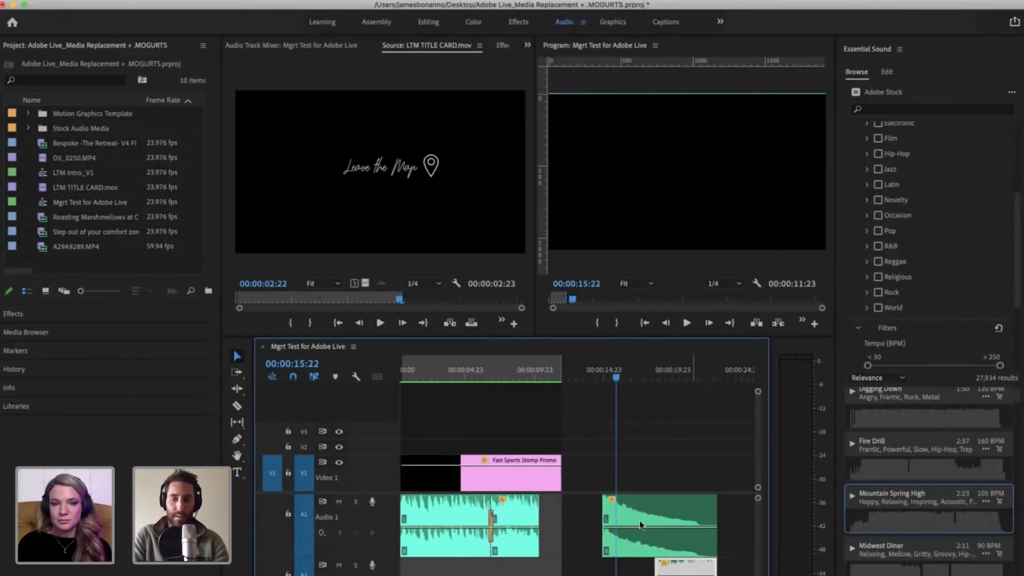
pyautogui.moveTo(656, 515); pyautogui.dragTo(550, 571)
# Step: Play from 00:00:05:21, shift the fade-out piece on A2 toward the end of the A1 music, and delete the leftover middle piece
pyautogui.click(477, 369)
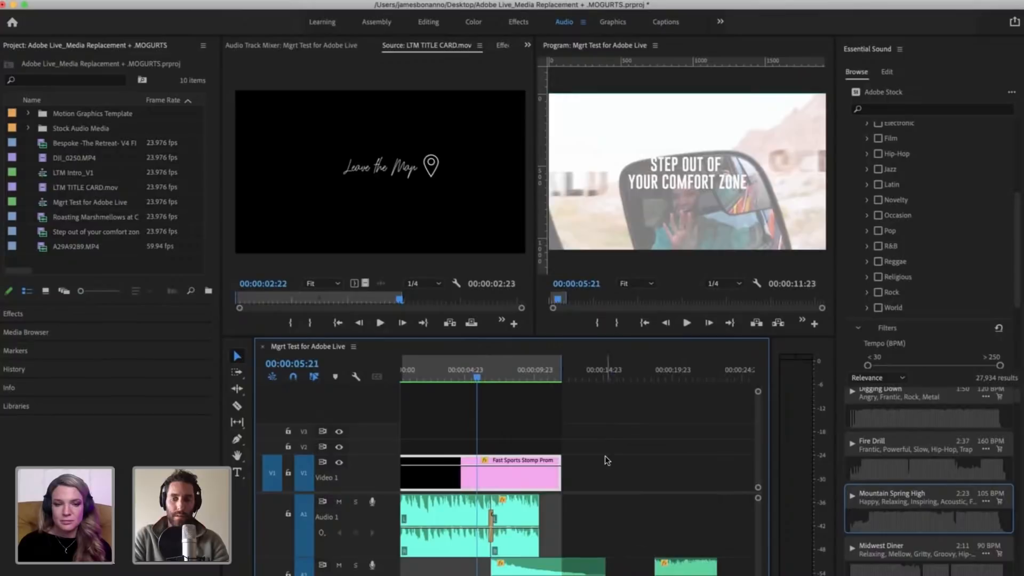
pyautogui.press('space')
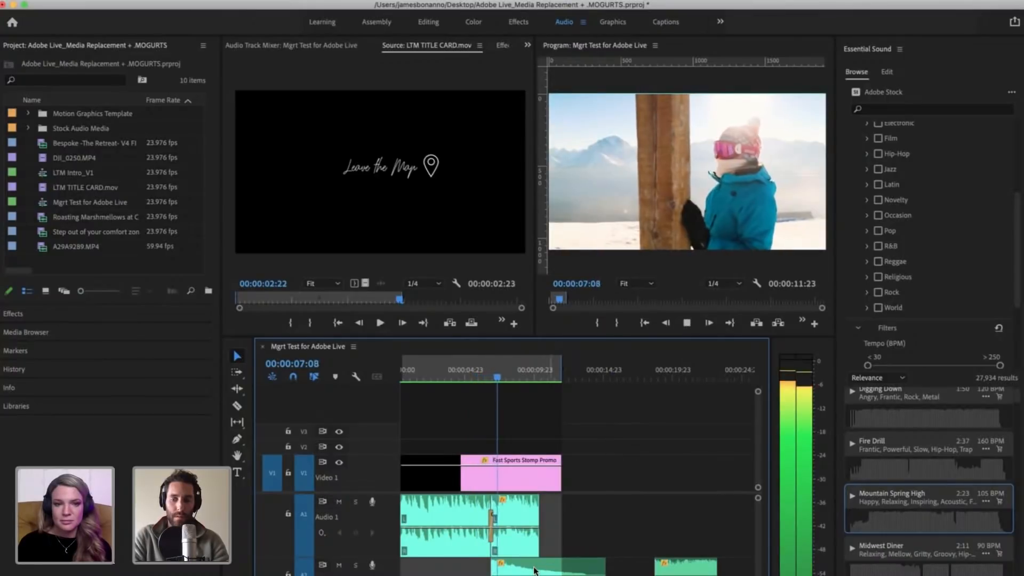
pyautogui.moveTo(535, 570); pyautogui.dragTo(572, 569)
pyautogui.click(597, 546)
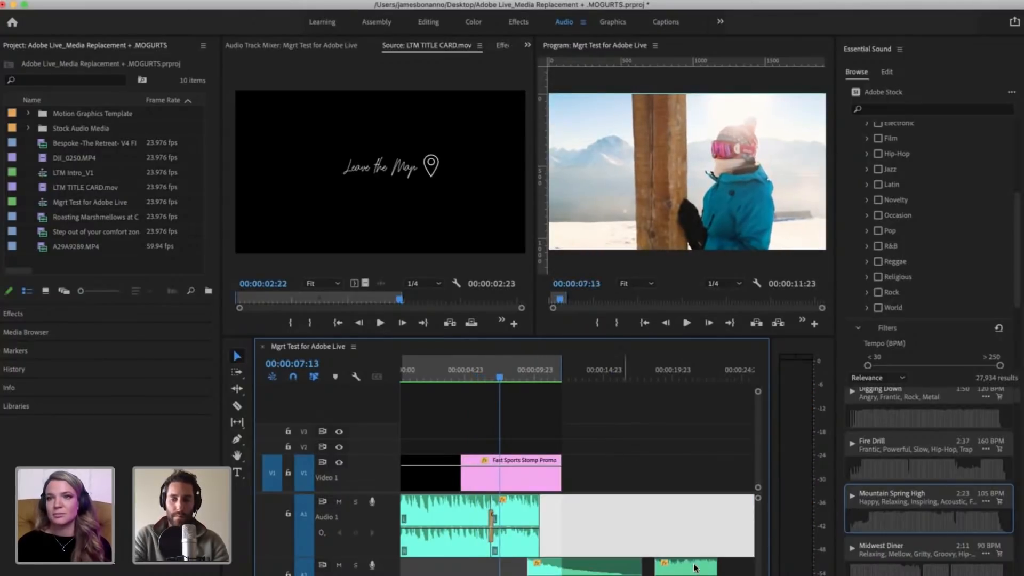
pyautogui.click(694, 565)
pyautogui.press('Delete')
# Step: Play through the overlap and shift the fade-out piece on A2 so that it starts where the A1 music ends
pyautogui.press('-')
pyautogui.press('=')
pyautogui.press('=')
pyautogui.press('space')
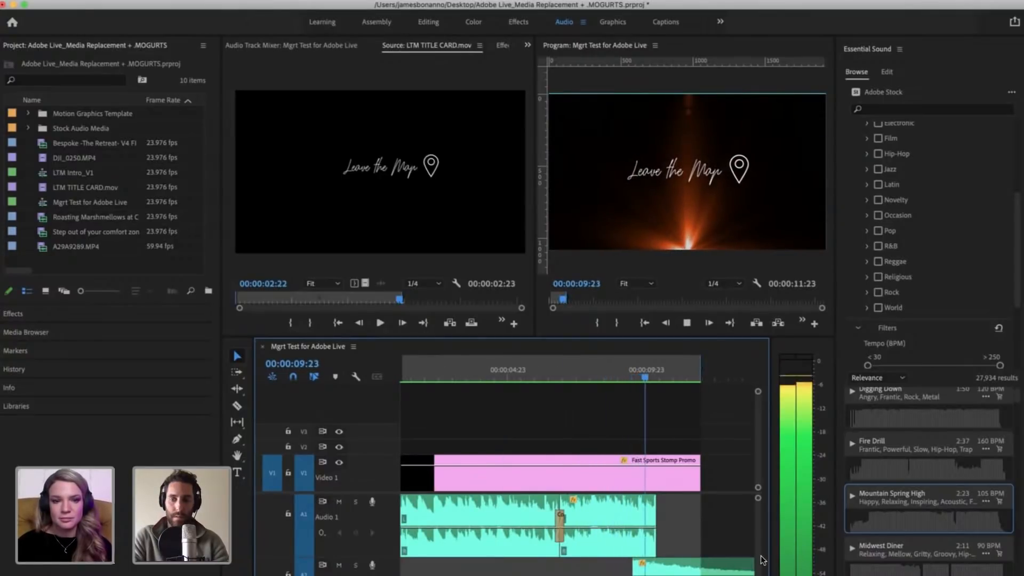
pyautogui.moveTo(658, 566); pyautogui.dragTo(702, 565)
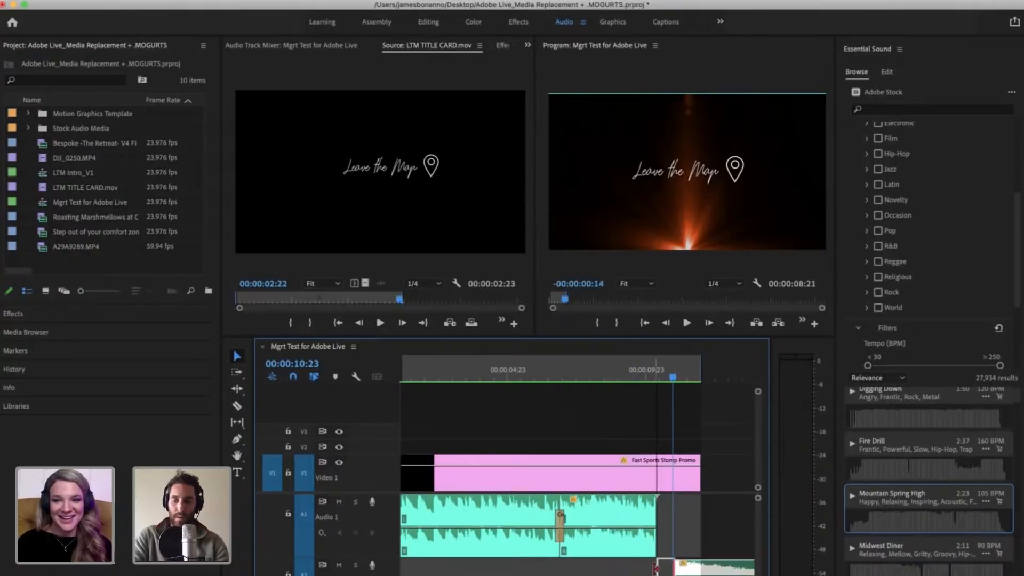
pyautogui.click(699, 547)
pyautogui.press('-')
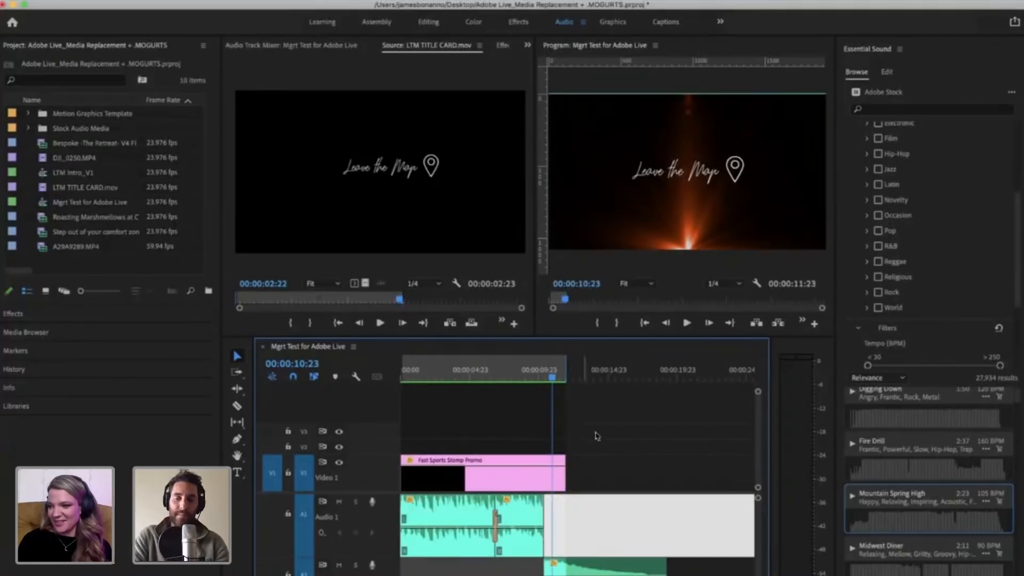
pyautogui.click(596, 492)
pyautogui.press('=')
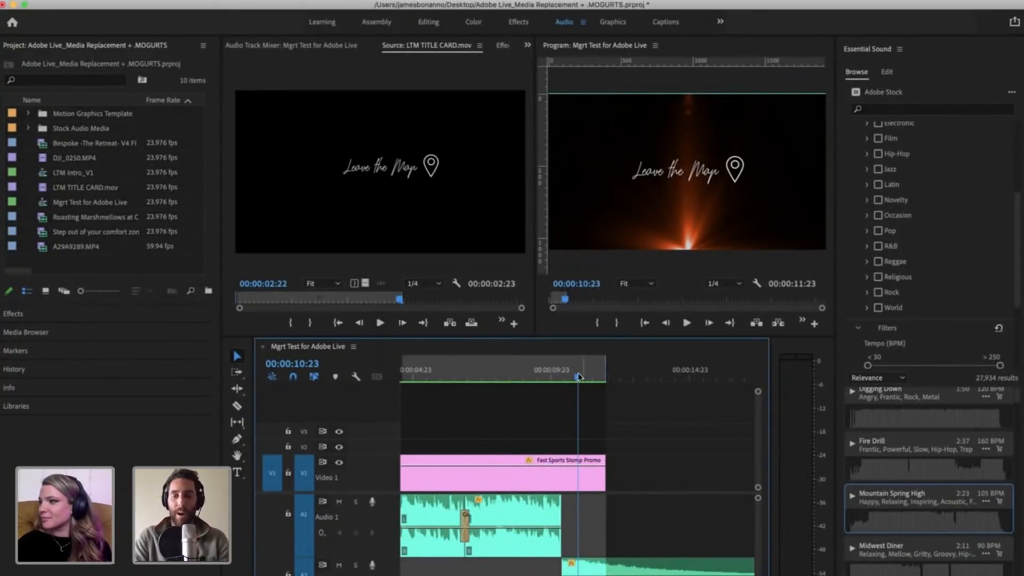
pyautogui.moveTo(540, 377); pyautogui.dragTo(581, 378)
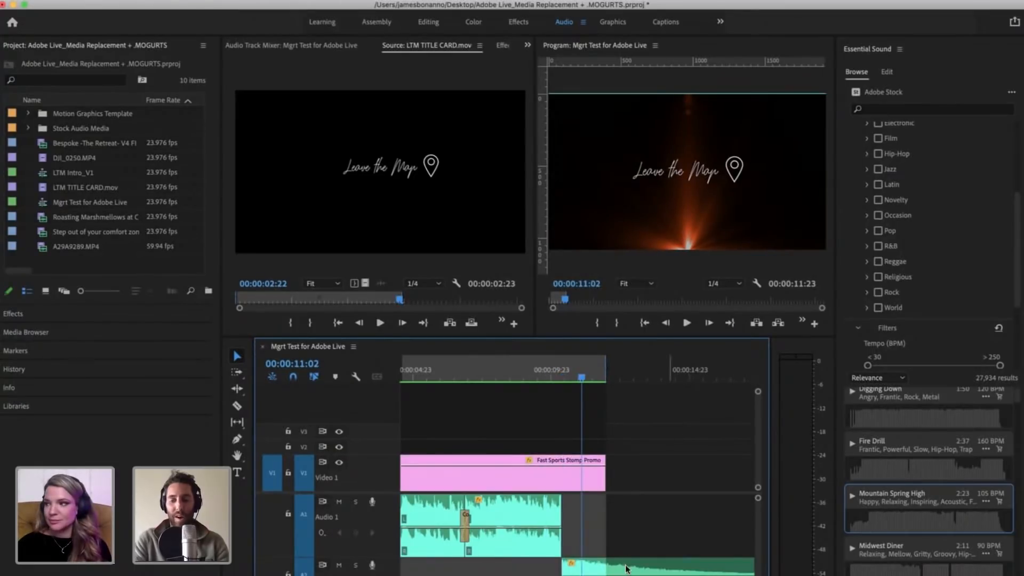
pyautogui.press('-')
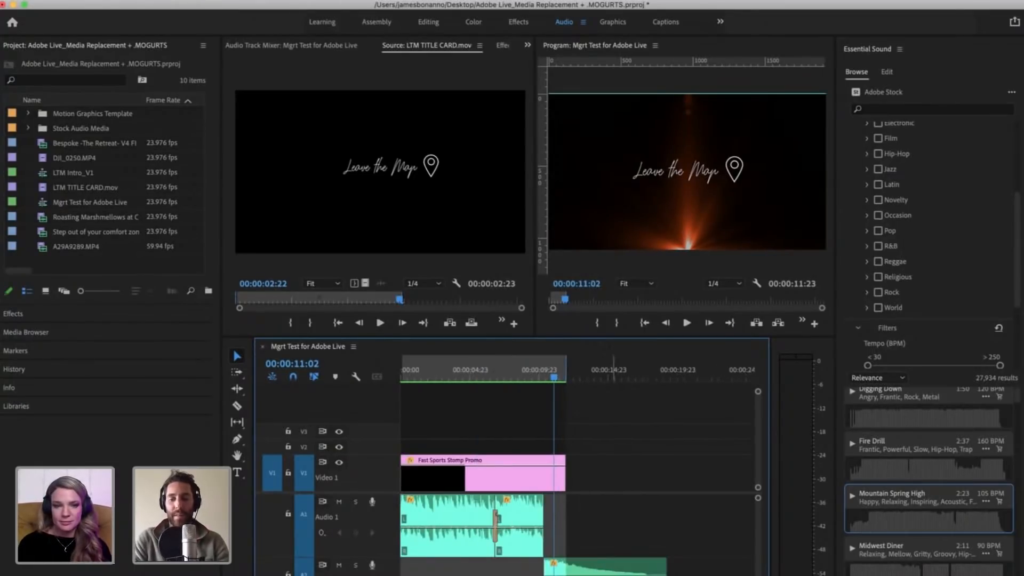
# Step: Switch to the browser's Epidemic Sound Promos & Trailers album and preview the track Comma Get It
pyautogui.click(577, 575)
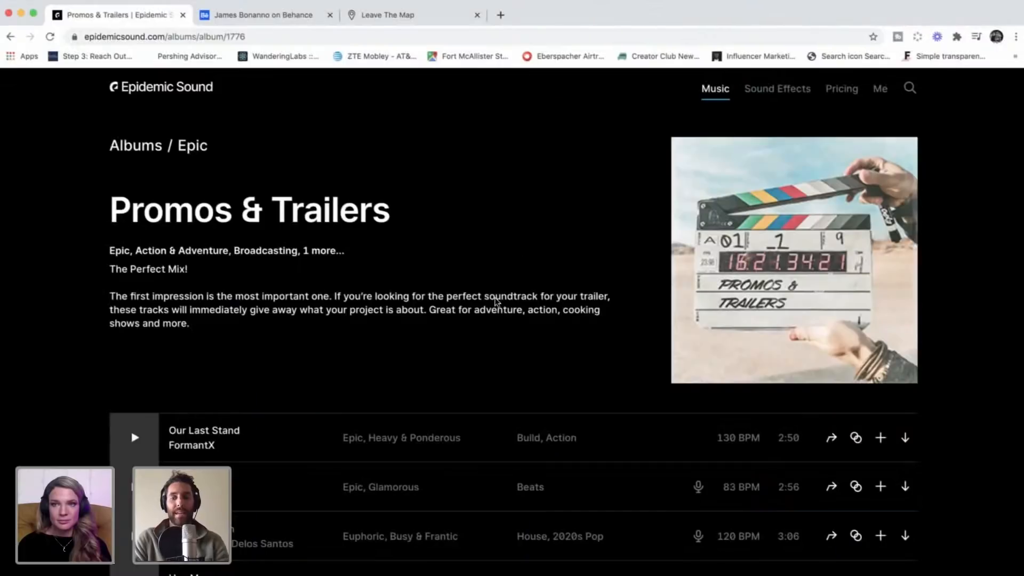
pyautogui.scroll(-5, 449, 372)
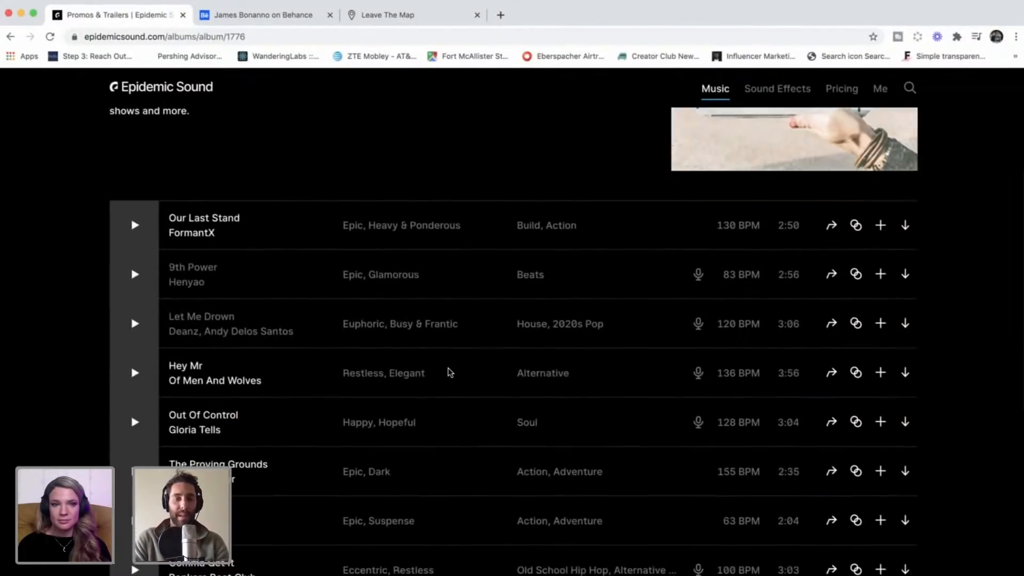
pyautogui.scroll(-2, 449, 372)
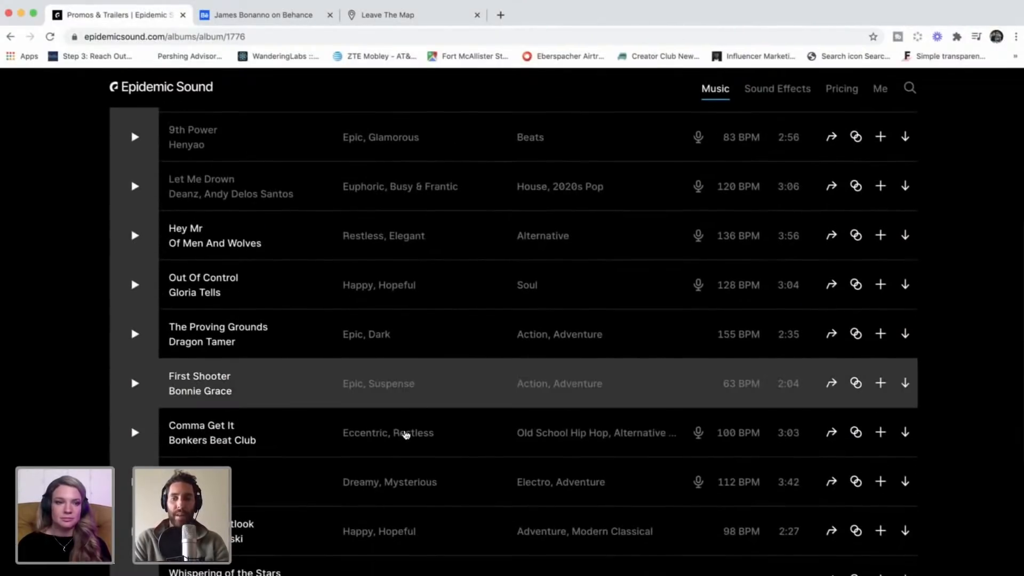
pyautogui.scroll(-1, 404, 433)
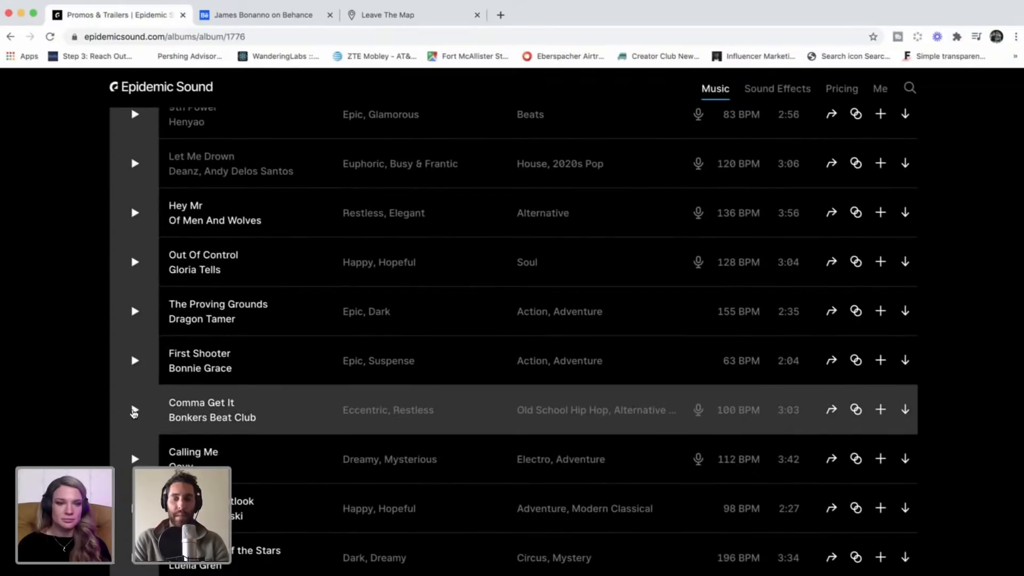
pyautogui.click(135, 410)
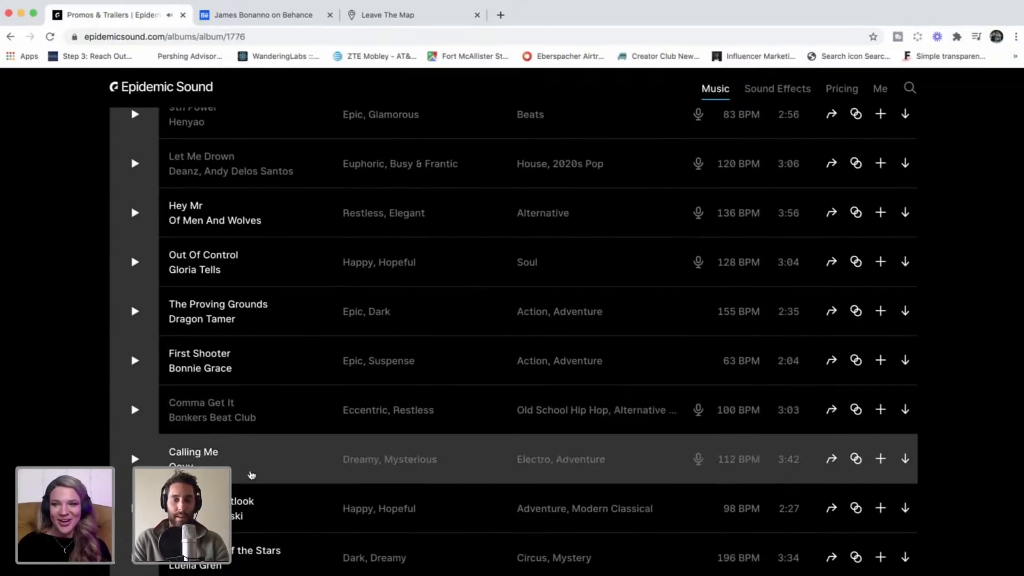
# Step: Preview the track Calling Me in the album and download its full mix as an mp3
pyautogui.scroll(-1, 251, 474)
pyautogui.click(135, 436)
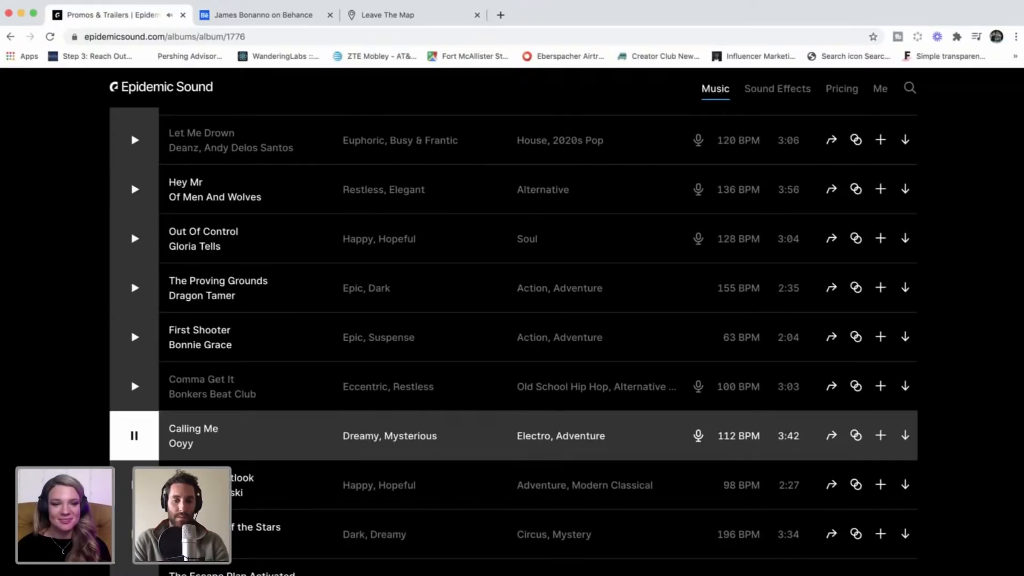
pyautogui.click(133, 435)
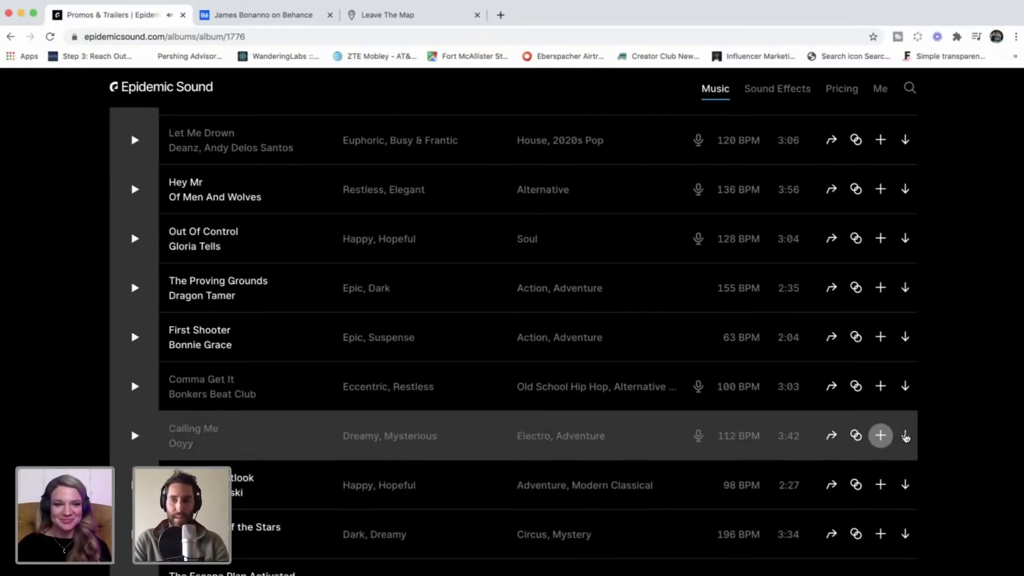
pyautogui.click(905, 435)
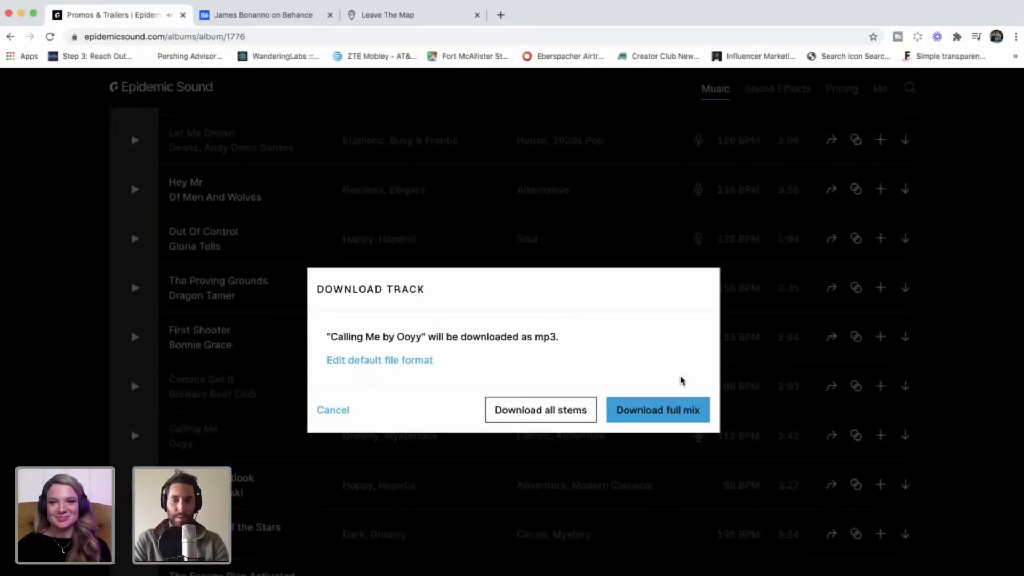
pyautogui.click(647, 415)
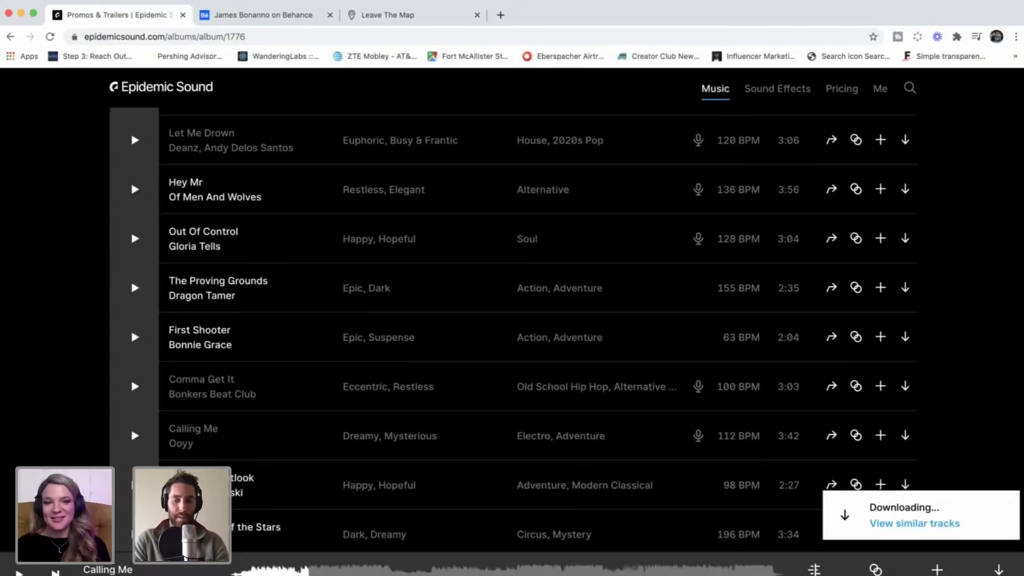
# Step: Switch to Finder's Downloads folder and import ES_Calling Me - Ooyy.mp3 into the Premiere Pro project
pyautogui.press('super+Tab')
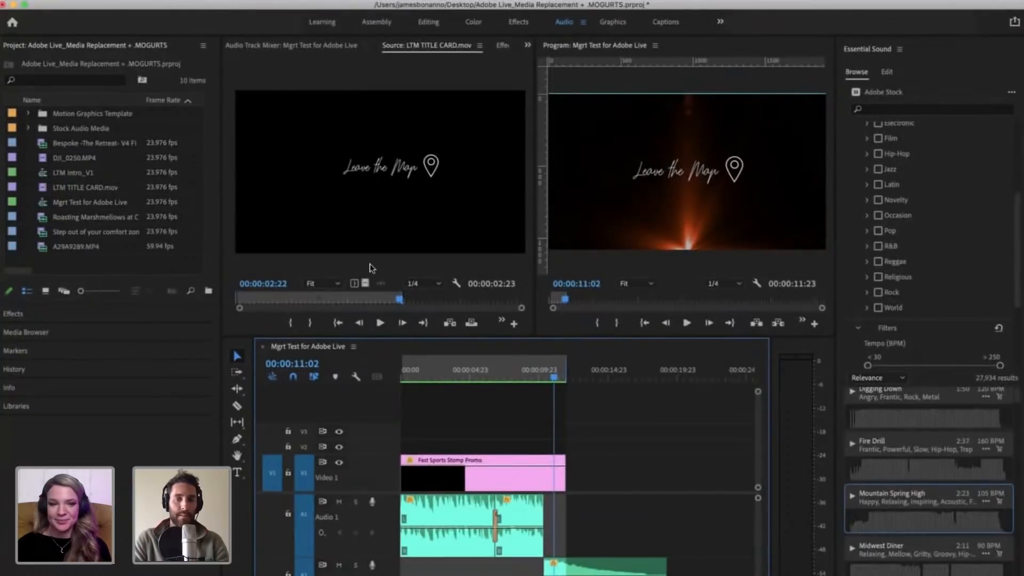
pyautogui.press('super+Tab')
pyautogui.click(49, 105)
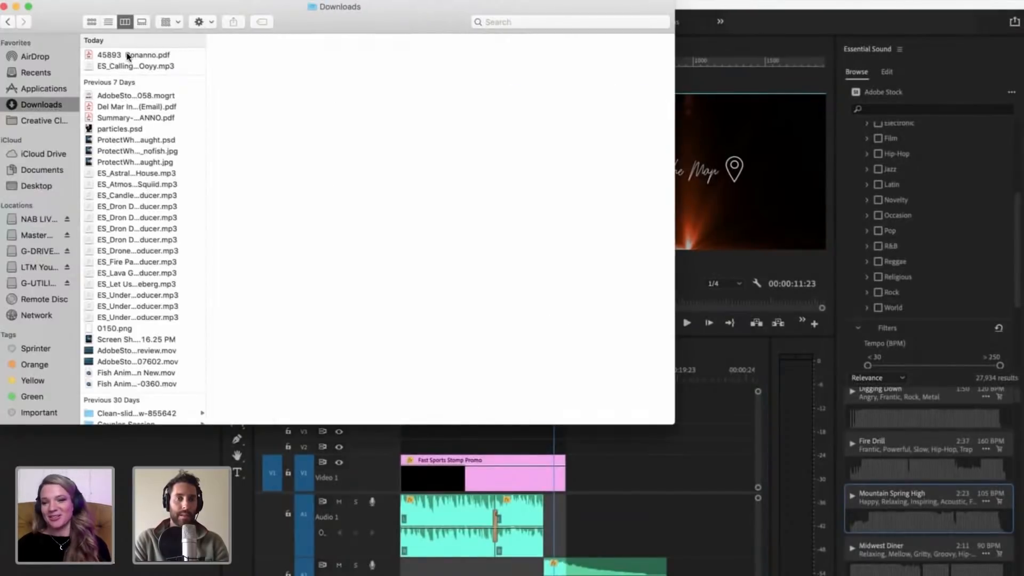
pyautogui.click(128, 66)
pyautogui.moveTo(39, 15); pyautogui.dragTo(317, 88)
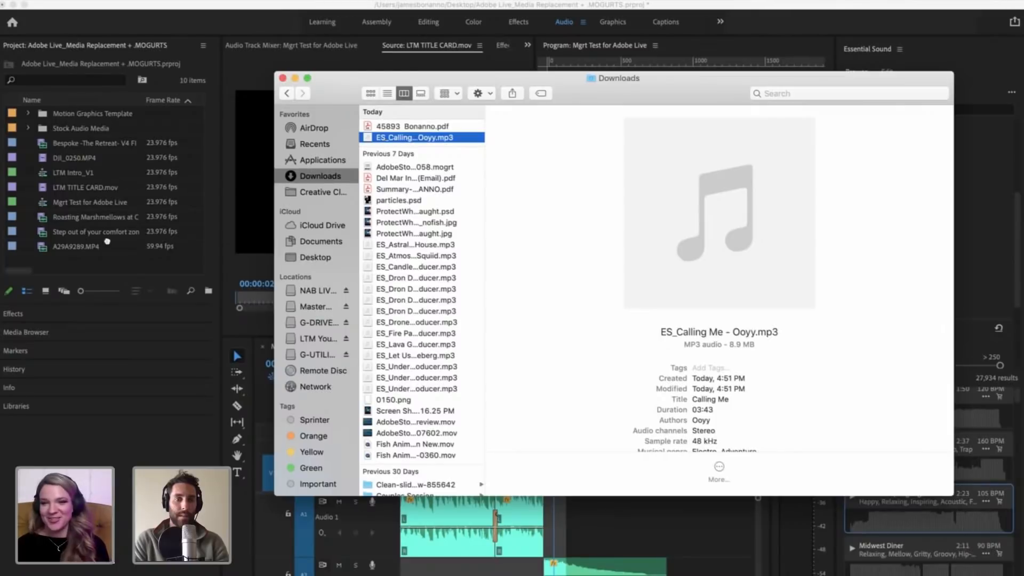
pyautogui.moveTo(107, 241); pyautogui.dragTo(104, 260)
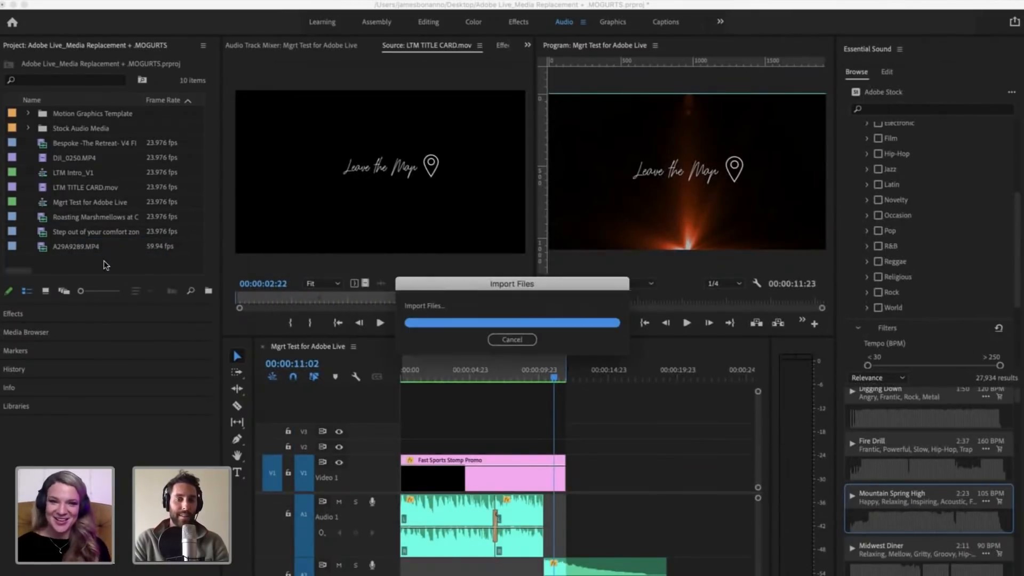
# Step: Load ES_Calling Me - Ooyy.mp3 as the source, play around its first drop, and mark an In point about 30 seconds in
pyautogui.doubleClick(44, 261)
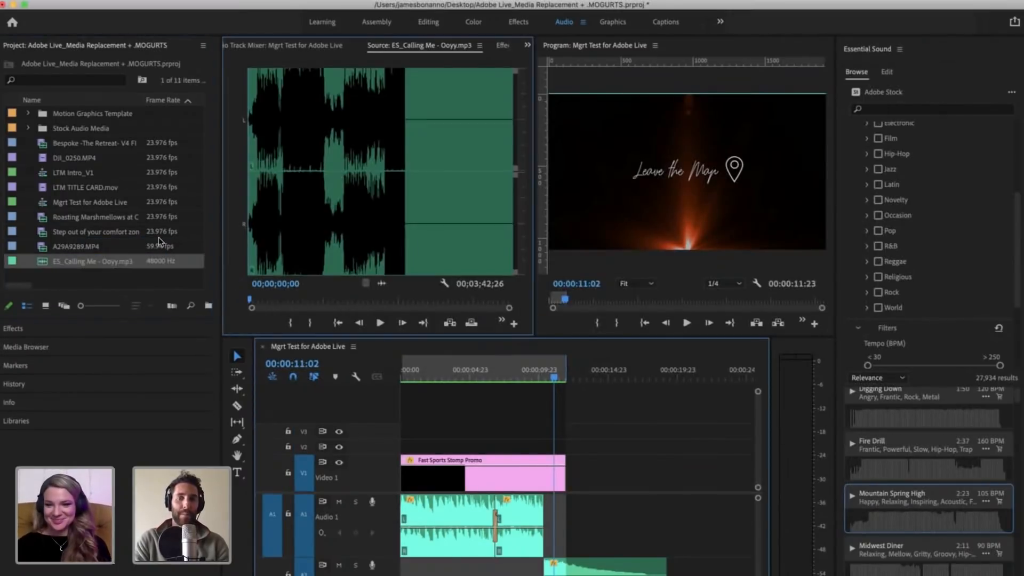
pyautogui.click(282, 196)
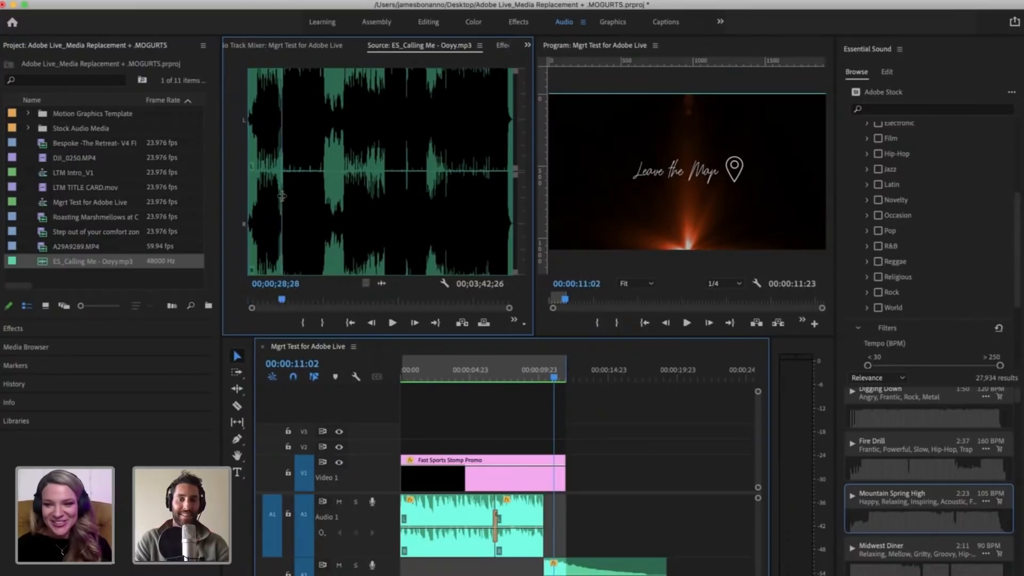
pyautogui.press('space')
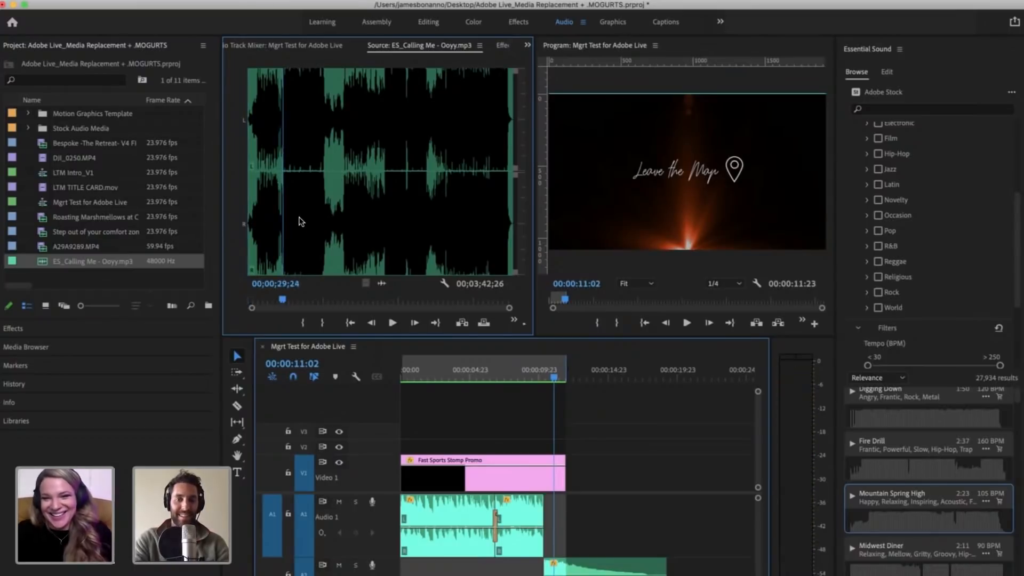
pyautogui.press('=')
pyautogui.press('=')
pyautogui.press('=')
pyautogui.press('space')
pyautogui.click(375, 213)
pyautogui.press('space')
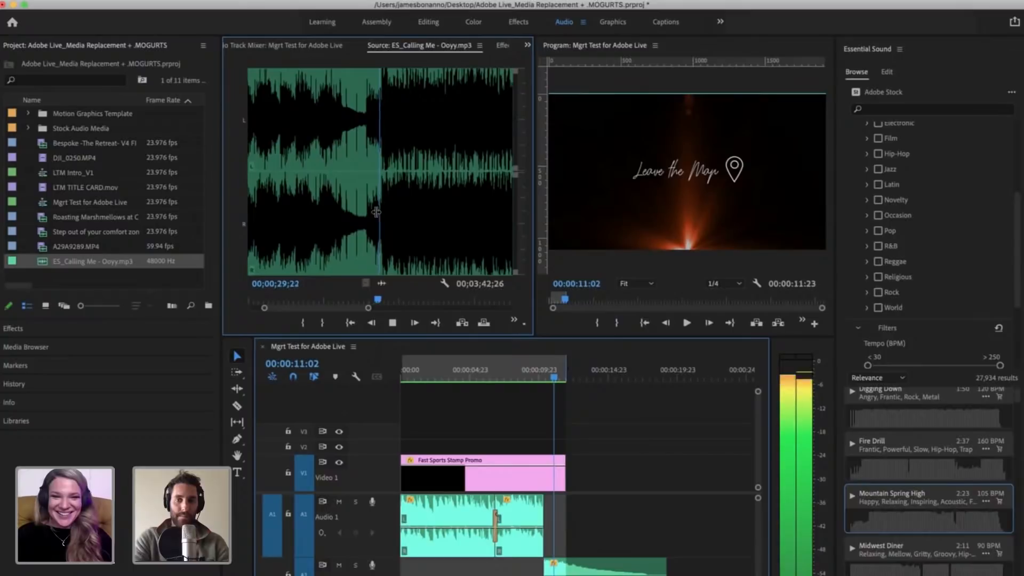
pyautogui.press('i')
pyautogui.press('space')
pyautogui.press('.')
# Step: Move the fade-out music piece from A2 up to A1, just after the existing music
pyautogui.press('-')
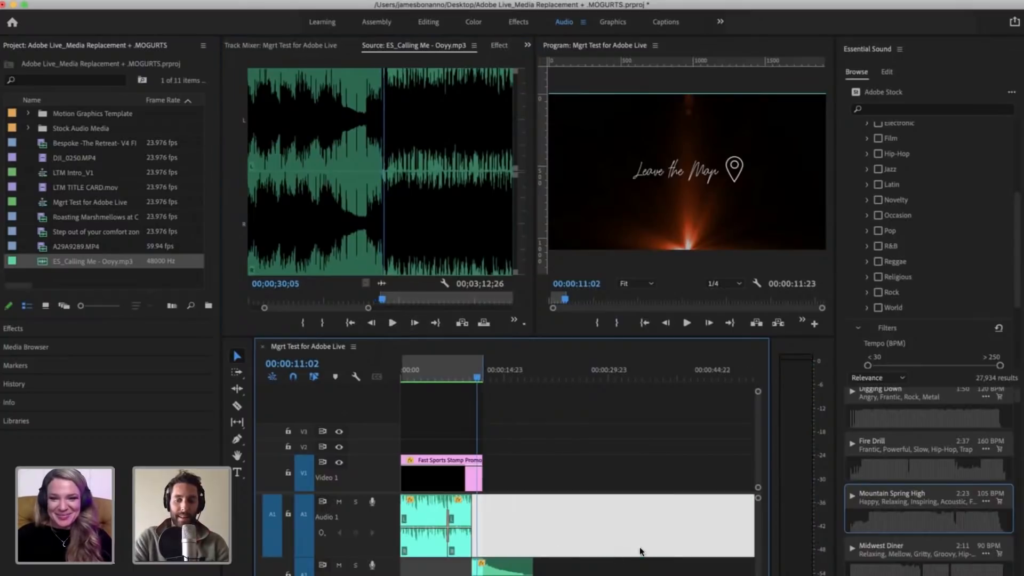
pyautogui.moveTo(496, 573); pyautogui.dragTo(517, 529)
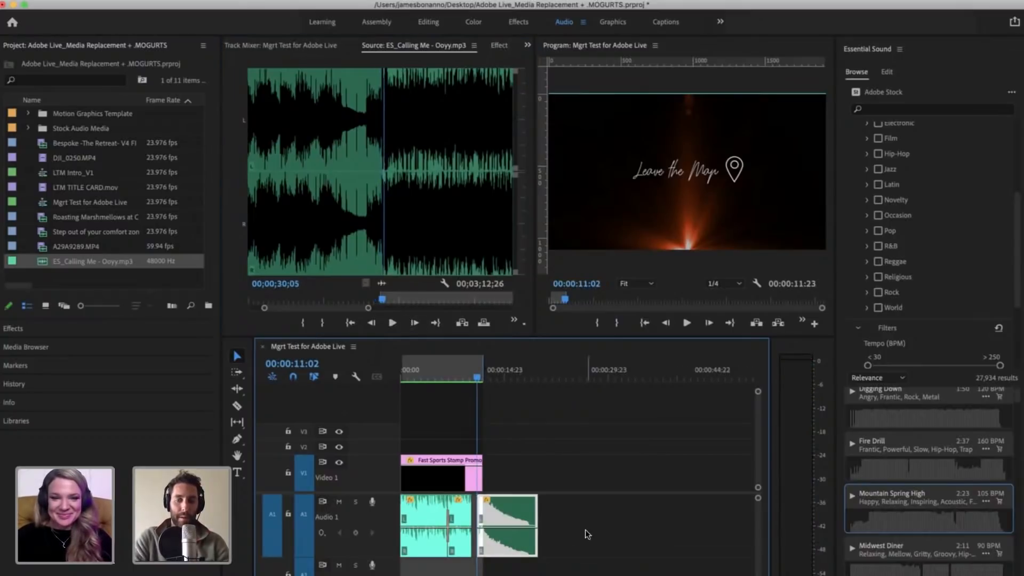
pyautogui.click(585, 531)
pyautogui.press('Delete')
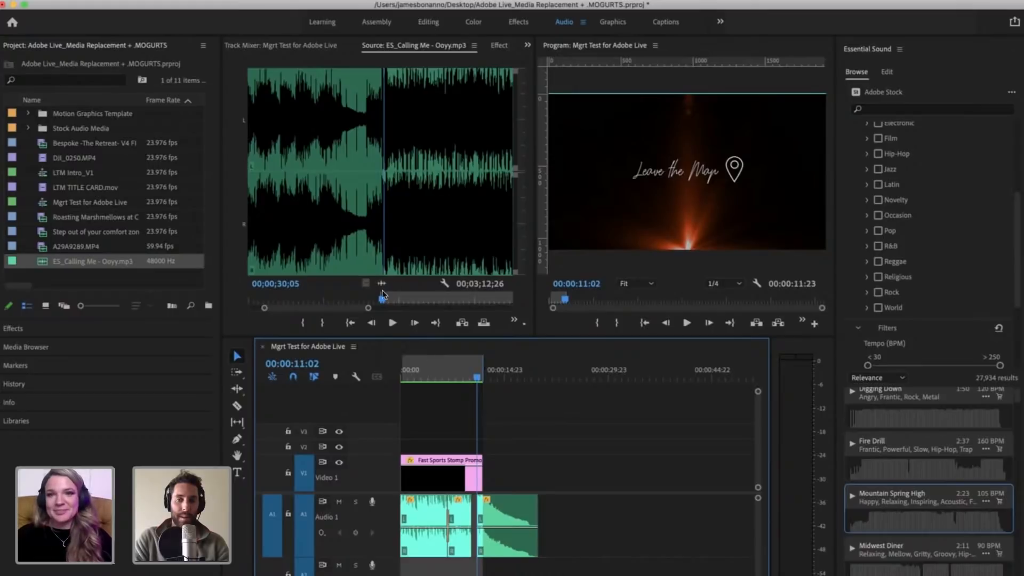
pyautogui.press('-')
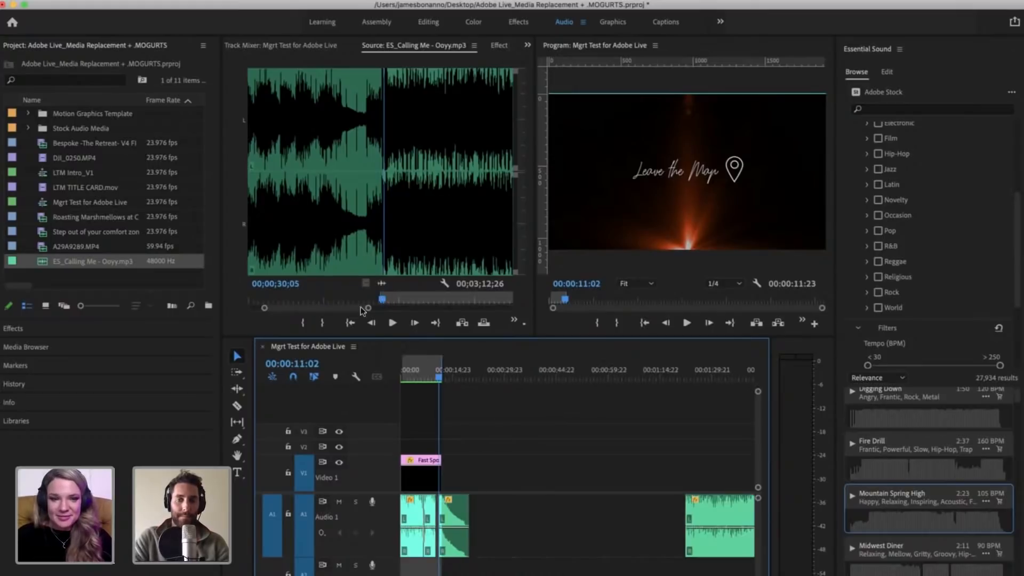
# Step: Mark a source Out point at 00;00;31;16 and place the Calling Me audio on A2 at the sequence start
pyautogui.moveTo(382, 297); pyautogui.dragTo(396, 300)
pyautogui.press('o')
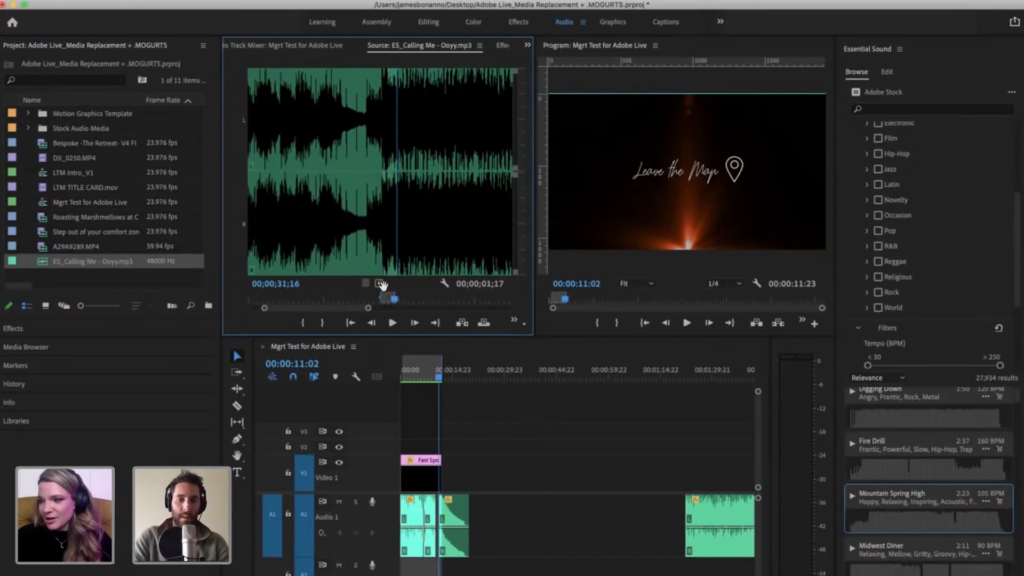
pyautogui.moveTo(435, 534); pyautogui.dragTo(403, 566)
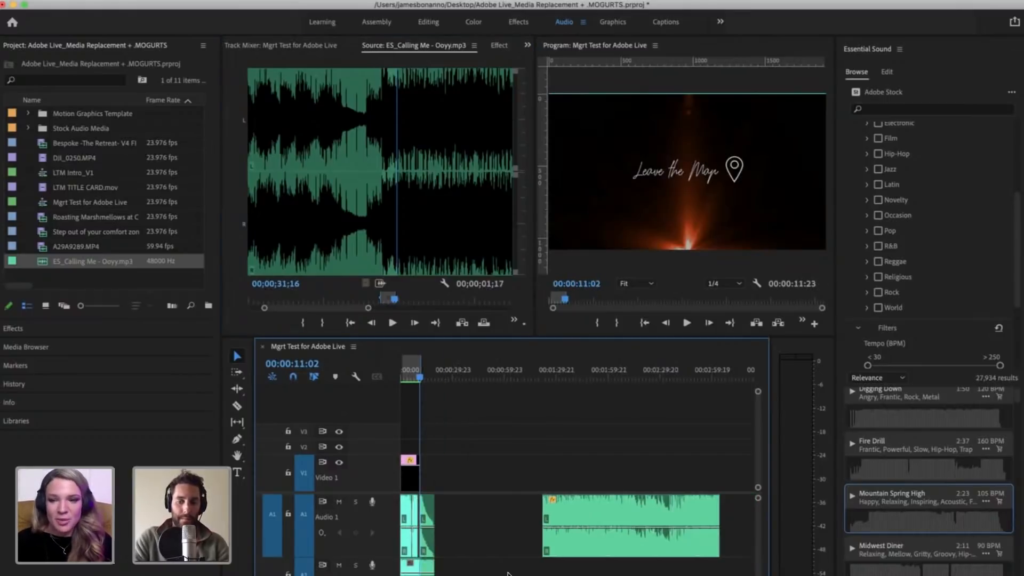
# Step: Delete the Mountain Spring High music pieces on A1 at the beginning of the sequence
pyautogui.moveTo(510, 542); pyautogui.dragTo(400, 507)
pyautogui.press('Delete')
pyautogui.press('-')
pyautogui.press('=')
pyautogui.press('=')
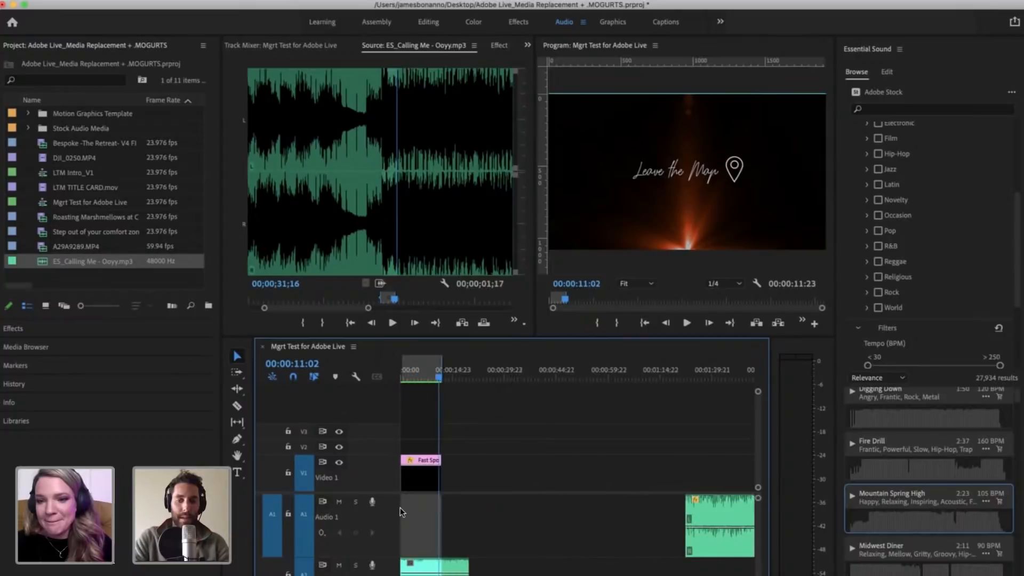
# Step: Extend the sequence's marked range to 00:00:18:18 and trim the end of the A2 music to match it
pyautogui.moveTo(534, 382)
pyautogui.mouseDown()
pyautogui.moveTo(542, 382)
pyautogui.moveTo(530, 381)
pyautogui.mouseUp()
pyautogui.press('-')
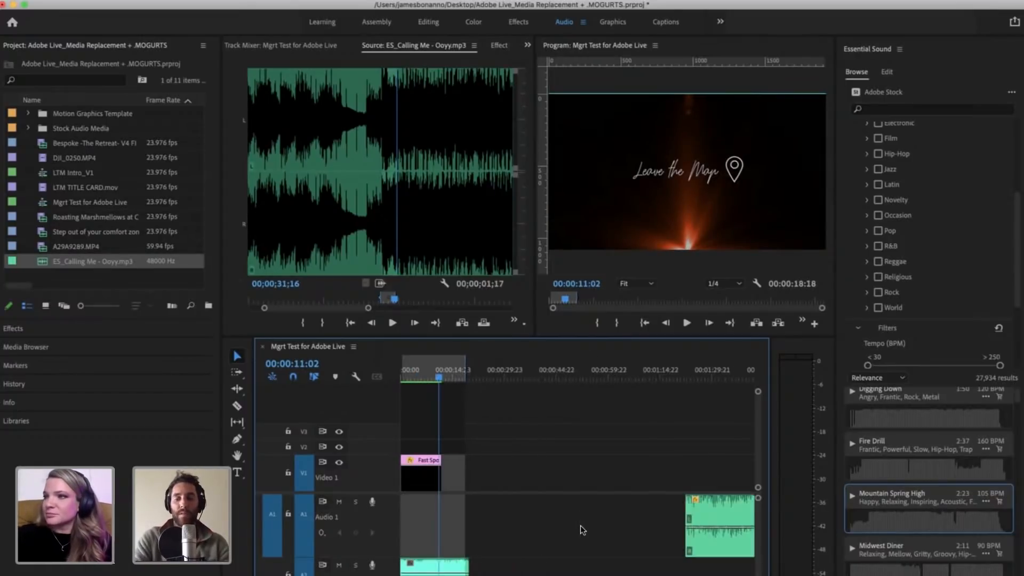
pyautogui.press('=')
pyautogui.moveTo(539, 566); pyautogui.dragTo(529, 566)
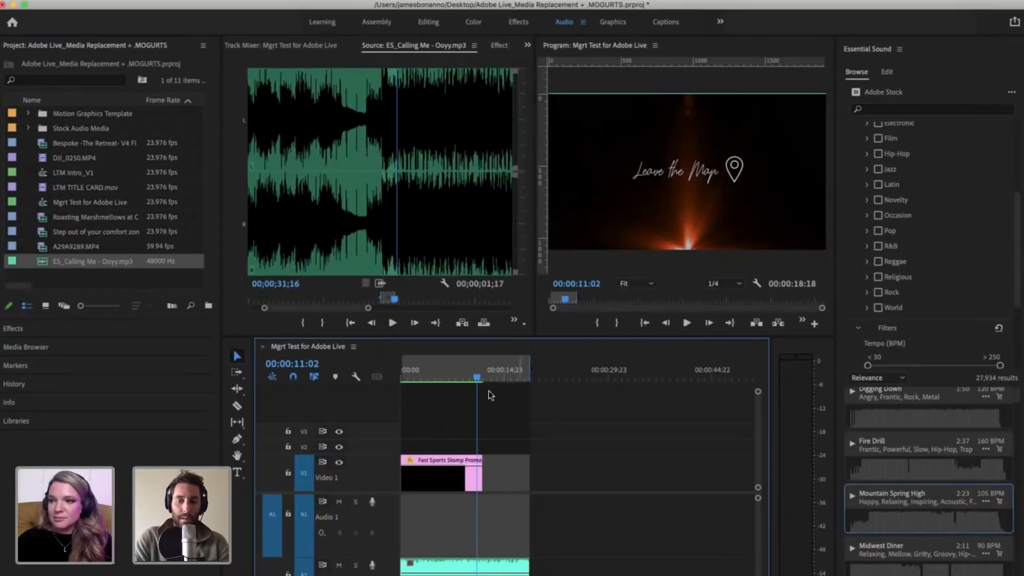
# Step: Reduce the A1 track height, move the Calling Me music from A2 to A1, and play the sequence from its start
pyautogui.hotkey('shift', 'Left')
pyautogui.hotkey('shift', 'Left')
pyautogui.press('Home')
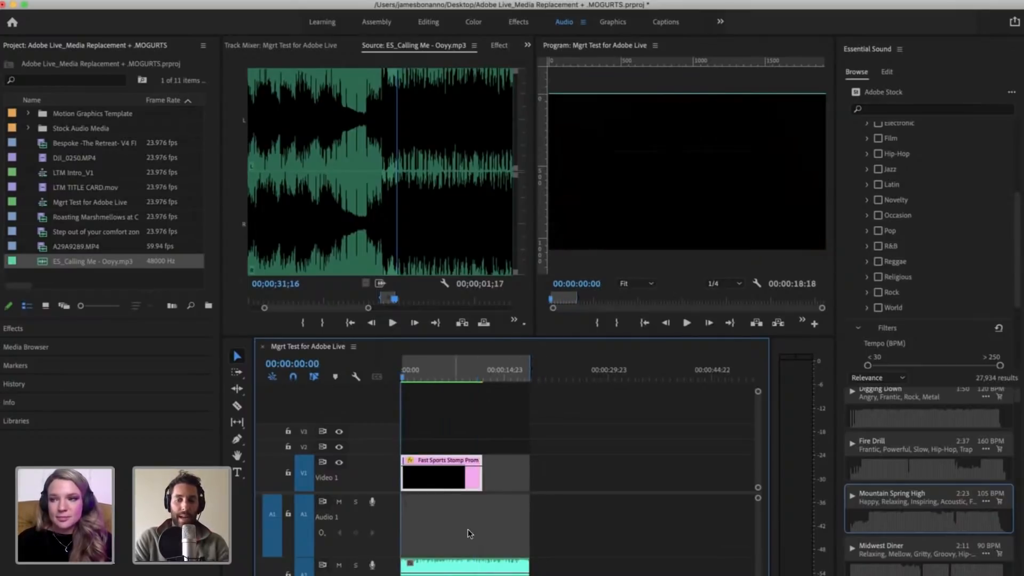
pyautogui.click(555, 532)
pyautogui.click(532, 489)
pyautogui.press('=')
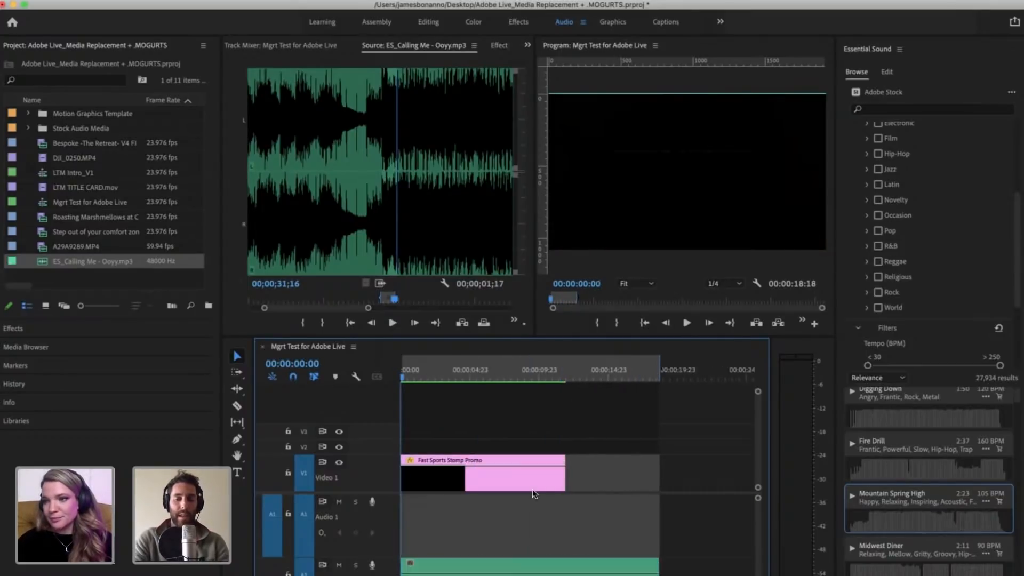
pyautogui.press('-')
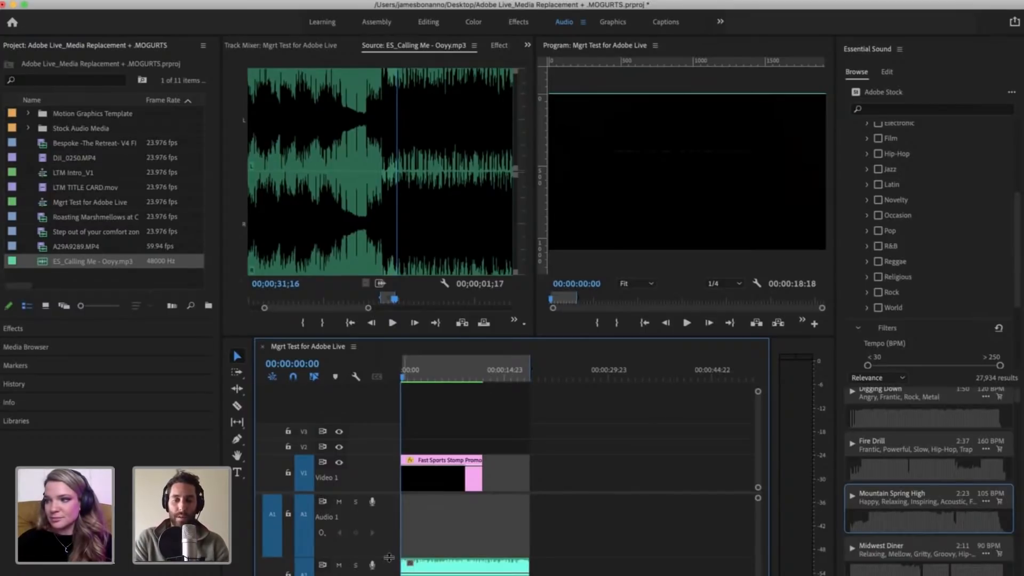
pyautogui.moveTo(389, 552); pyautogui.dragTo(426, 533)
pyautogui.click(592, 529)
pyautogui.press('=')
pyautogui.press('=')
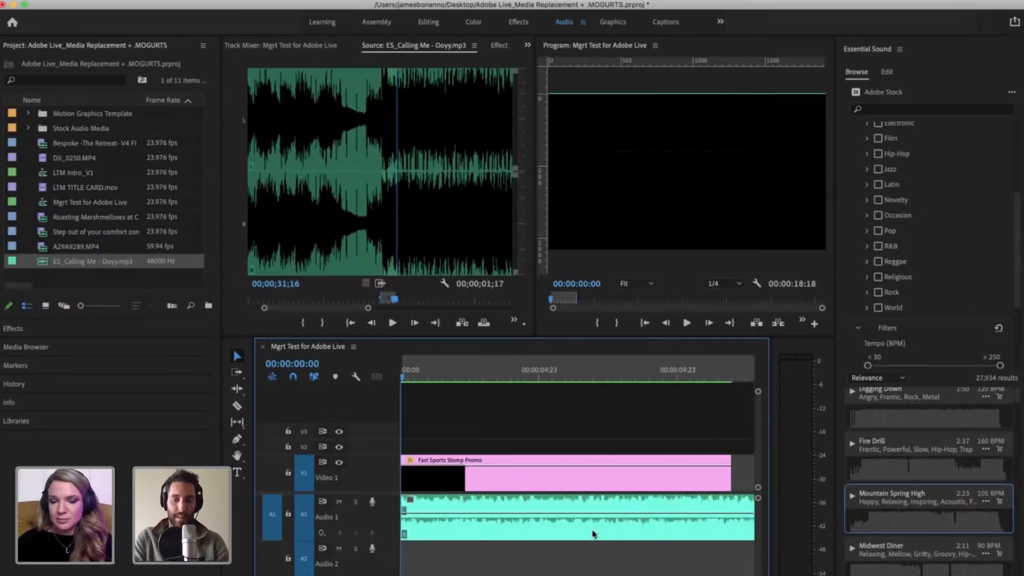
pyautogui.press('space')
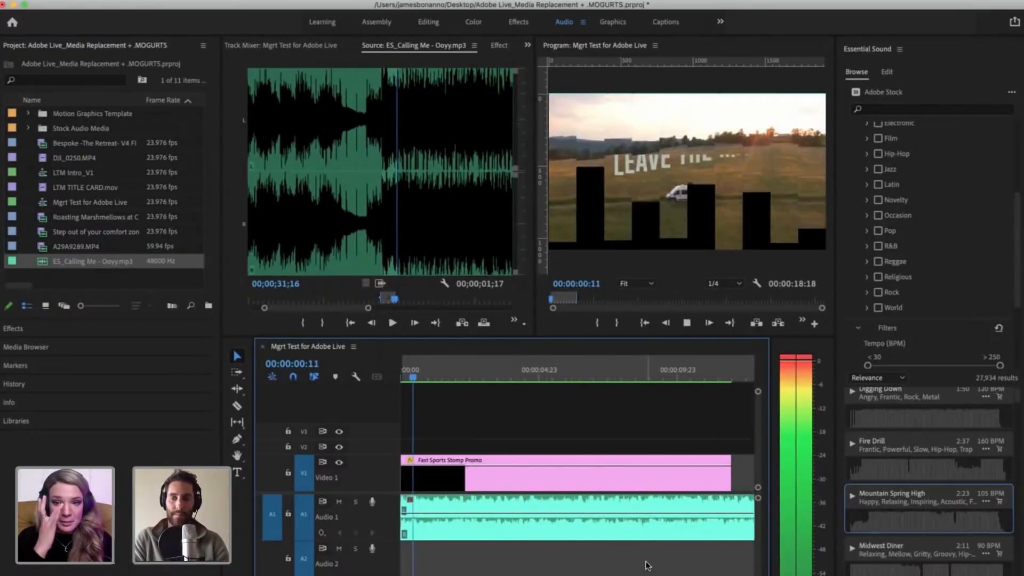
# Step: Lower the volume of the Calling Me clip on A1 and play the sequence to hear the new level
pyautogui.press('space')
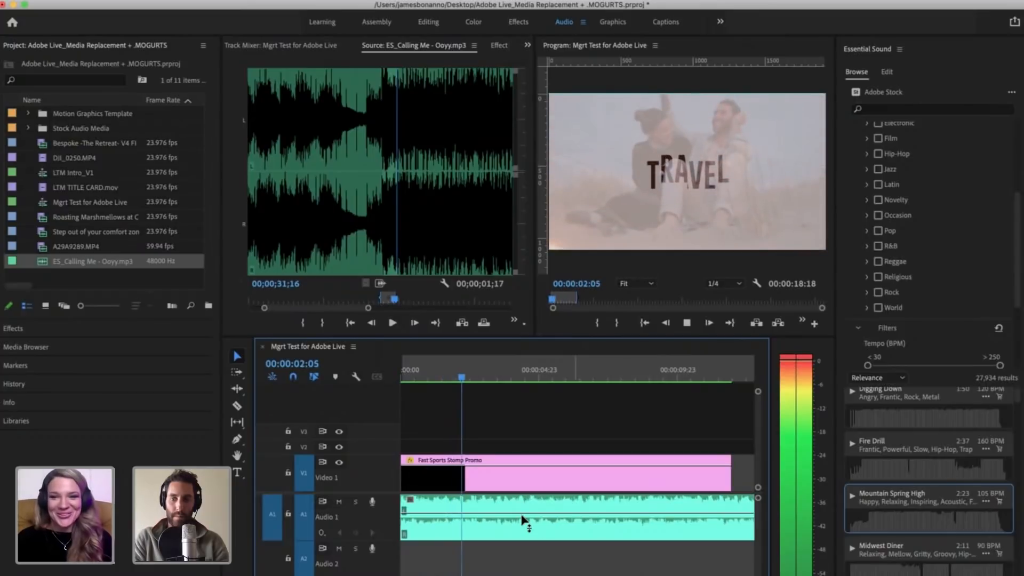
pyautogui.moveTo(522, 514); pyautogui.dragTo(522, 520)
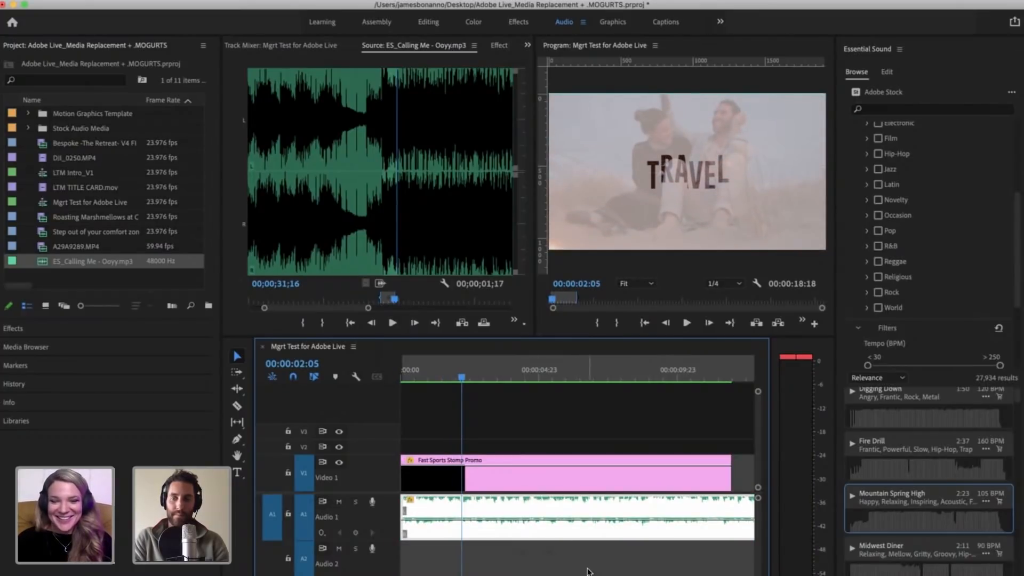
pyautogui.press('space')
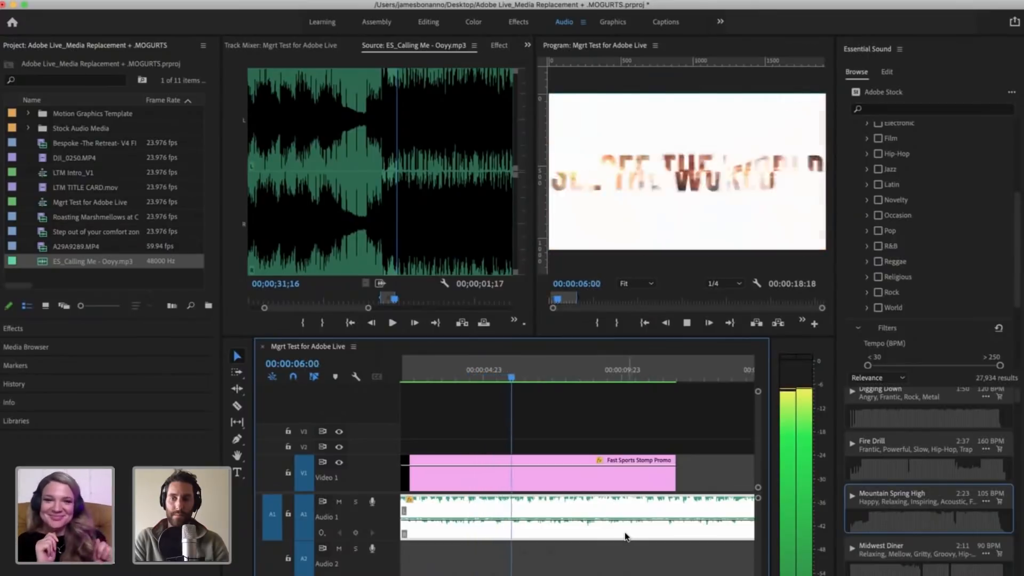
pyautogui.press('space')
# Step: Try to extend the end of the Calling Me clip on A1 past the marked range and undo it
pyautogui.press('-')
pyautogui.press('-')
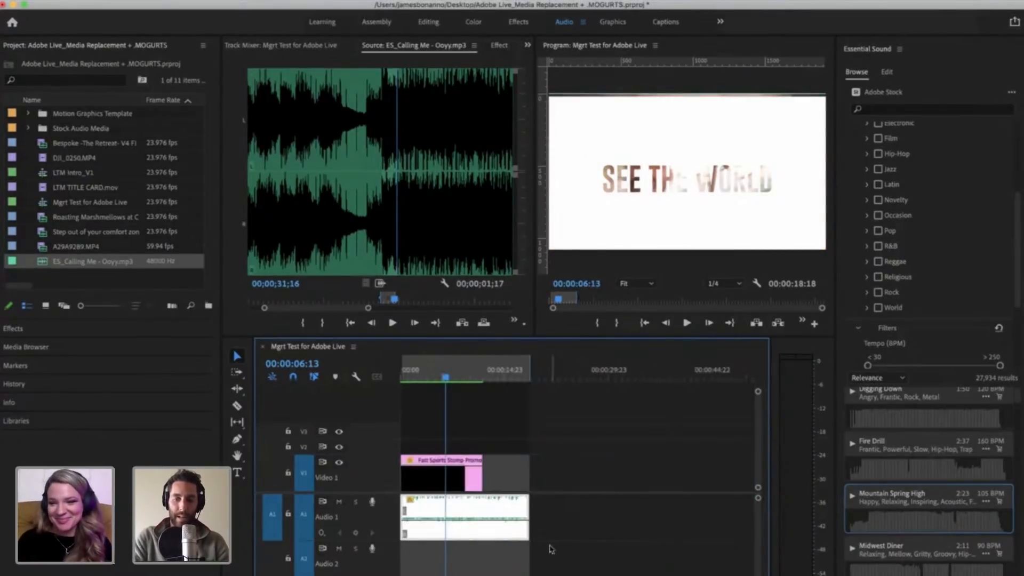
pyautogui.moveTo(527, 528); pyautogui.dragTo(641, 529)
pyautogui.press('super+z')
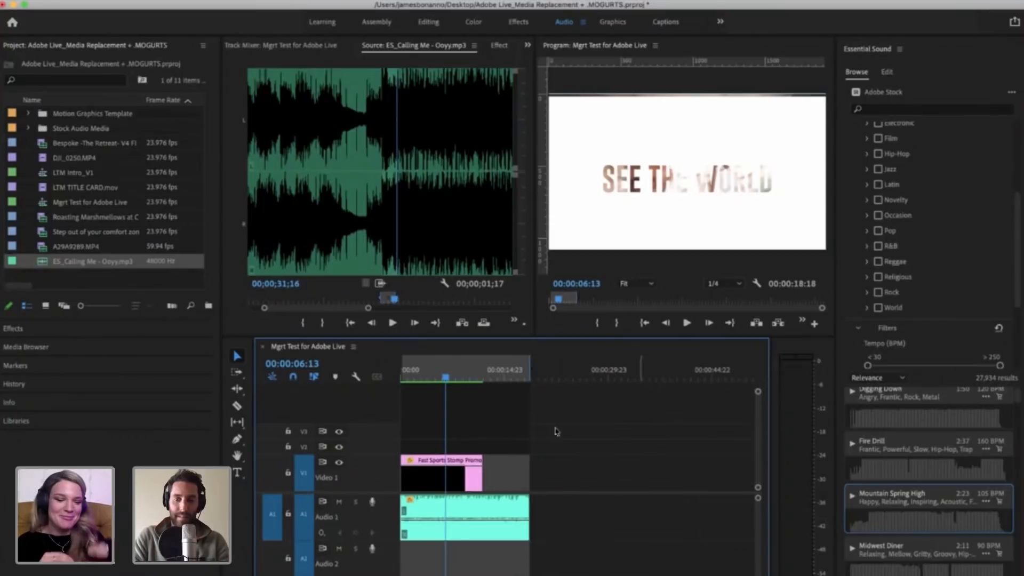
# Step: Locate the ending of the Calling Me source audio, mark an In point at about 00;03;36;18, and preview from there
pyautogui.click(470, 227)
pyautogui.press('-')
pyautogui.press('-')
pyautogui.press('-')
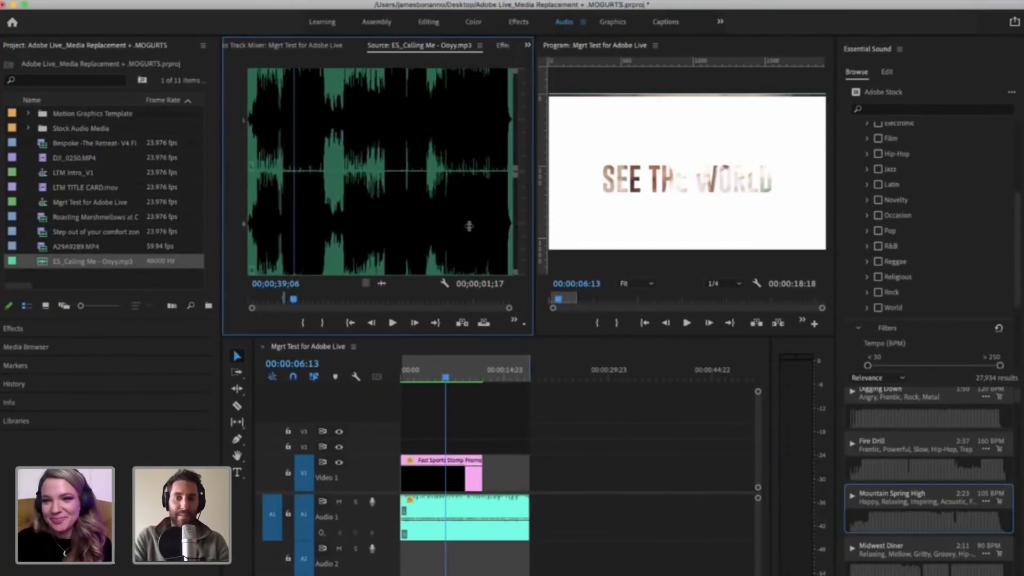
pyautogui.click(503, 222)
pyautogui.press('=')
pyautogui.press('=')
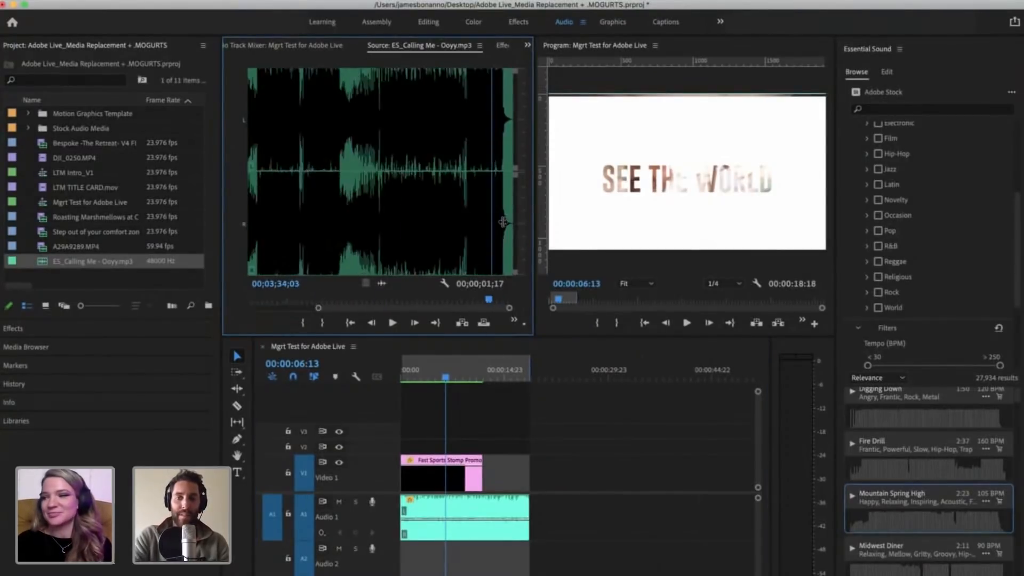
pyautogui.click(466, 223)
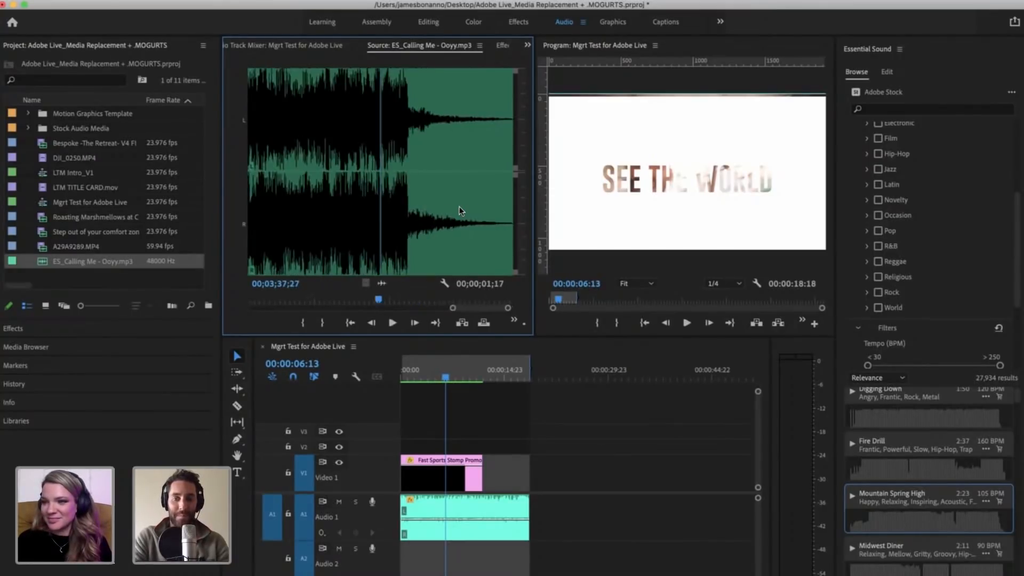
pyautogui.press('space')
pyautogui.click(331, 192)
pyautogui.press('-')
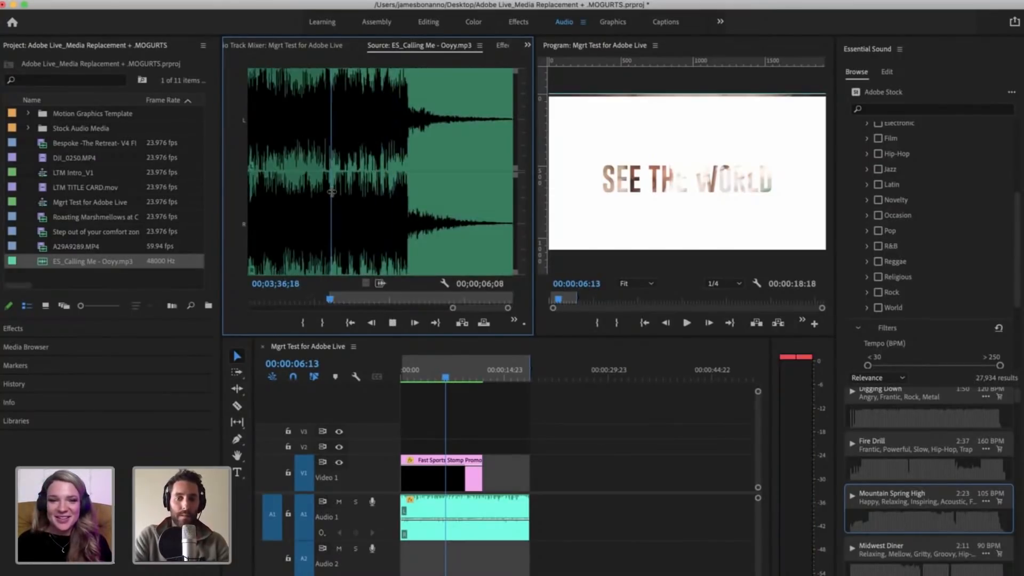
pyautogui.press('space')
# Step: Move the source playhead to 00;03;38;15, just before the song's final fade, and save the project
pyautogui.click(584, 468)
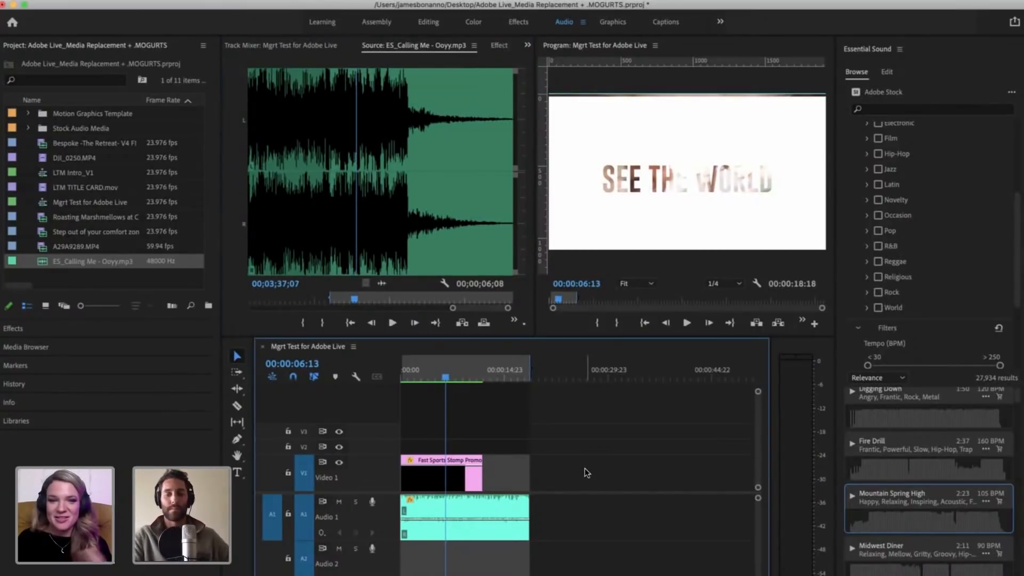
pyautogui.press('-')
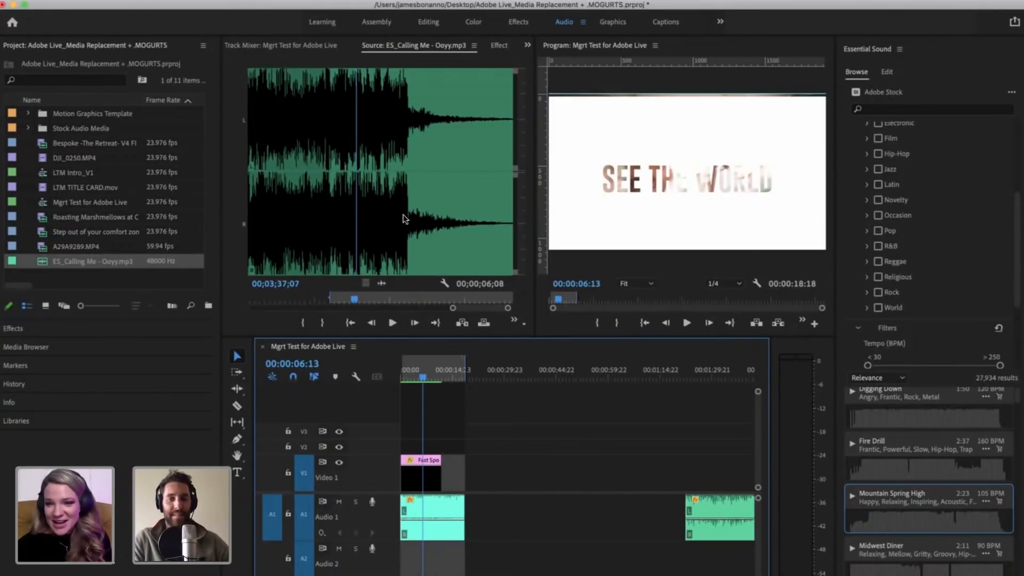
pyautogui.moveTo(404, 216); pyautogui.dragTo(542, 530)
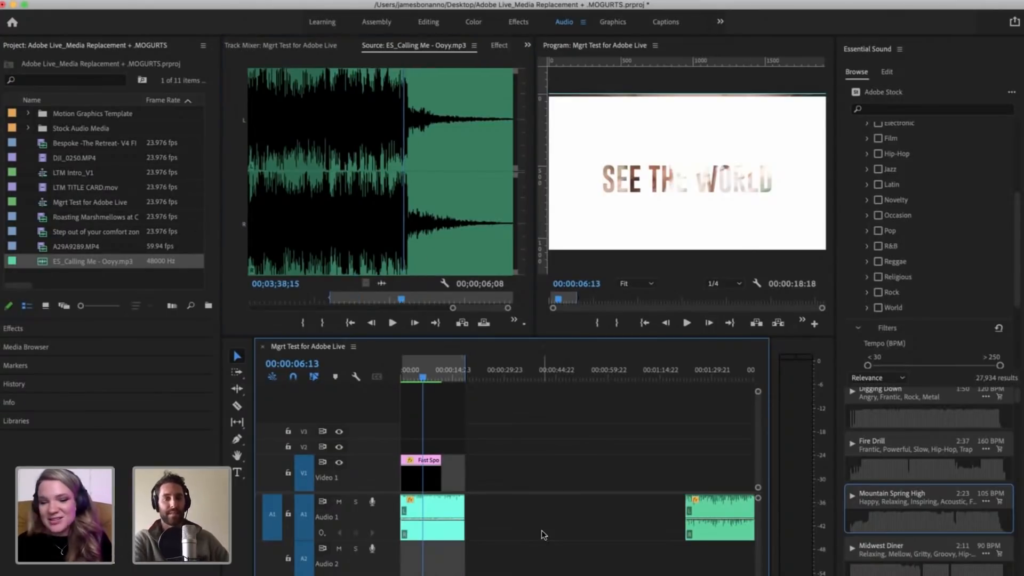
pyautogui.press('super+s')
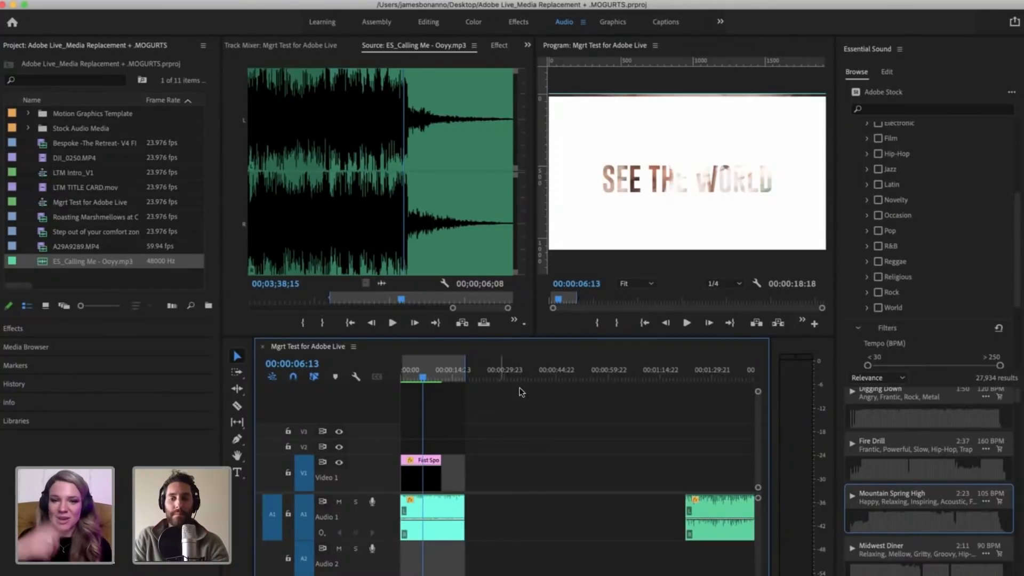
pyautogui.press('=')
pyautogui.press('=')
pyautogui.press('=')
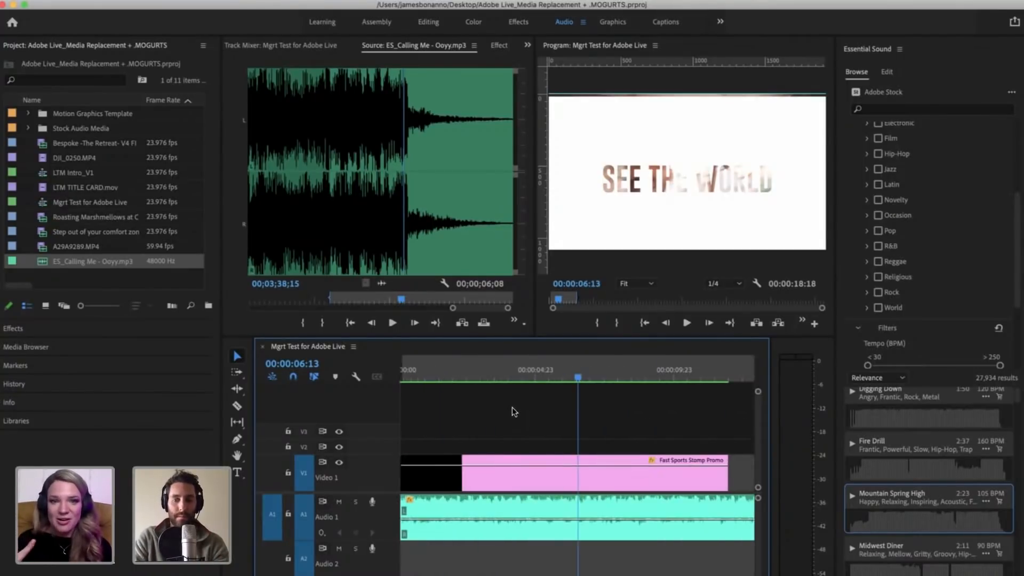
pyautogui.press('-')
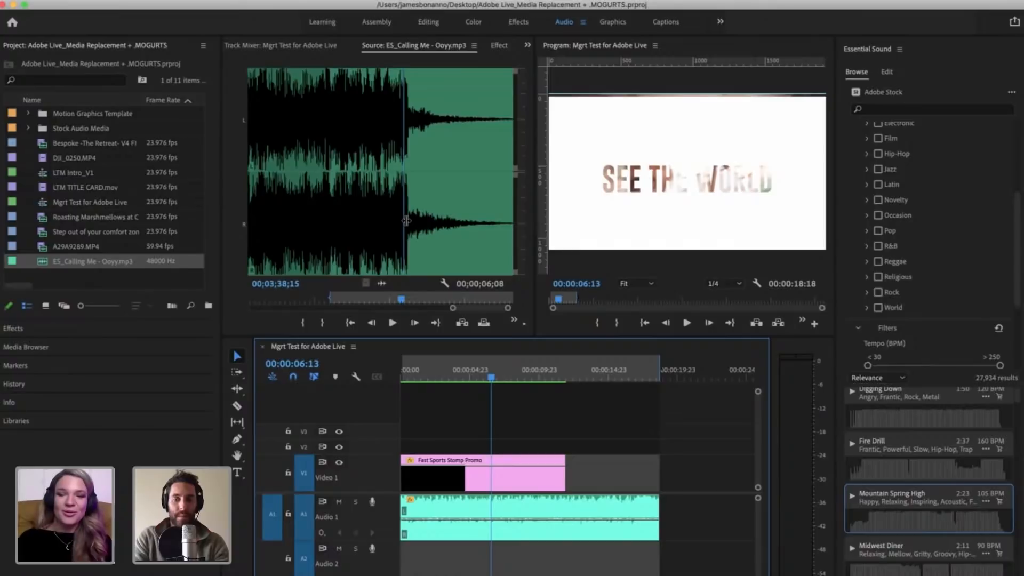
pyautogui.press('i')
pyautogui.hotkey('alt', 'i')
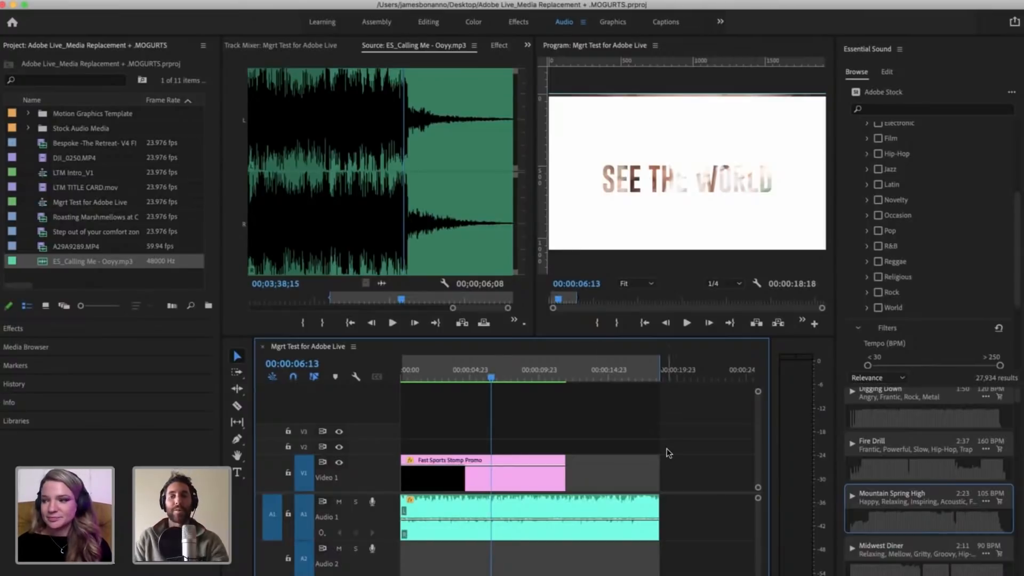
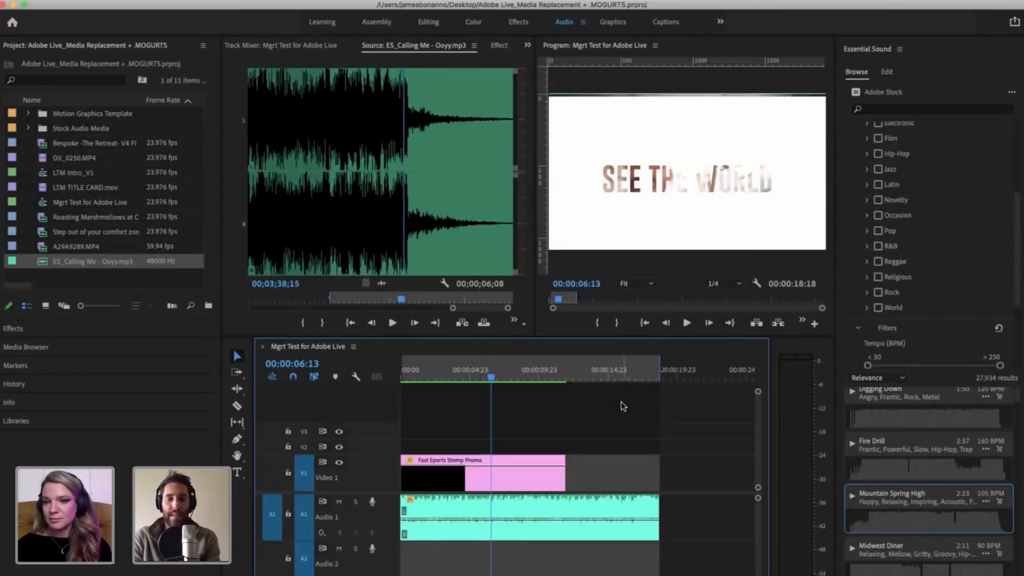
# Step: Scrub the promo sequence from the See the World title to the Leave the Map logo, and return the playhead to 00:00:04:04
pyautogui.click(539, 379)
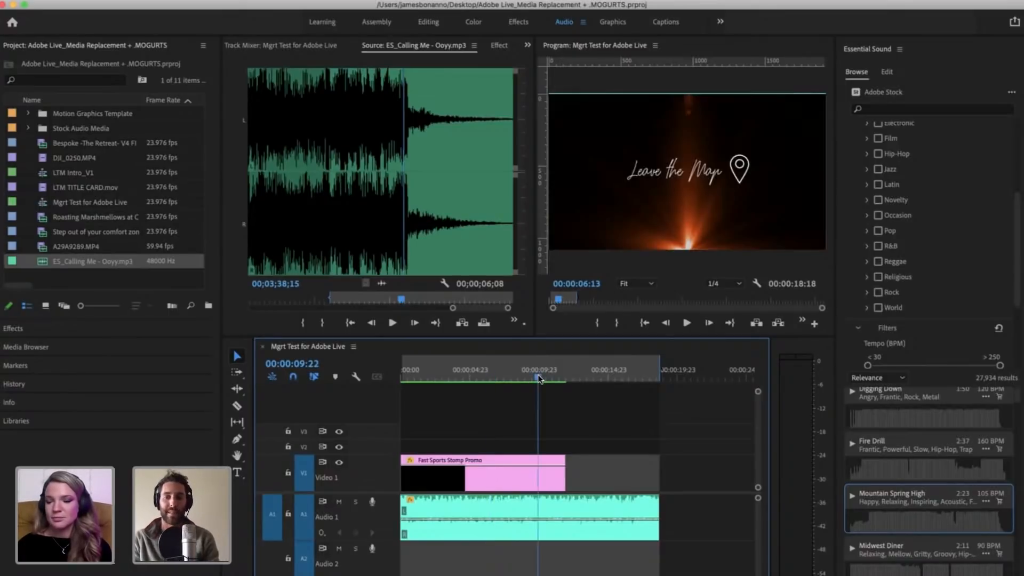
pyautogui.moveTo(448, 358); pyautogui.dragTo(438, 355)
pyautogui.click(457, 356)
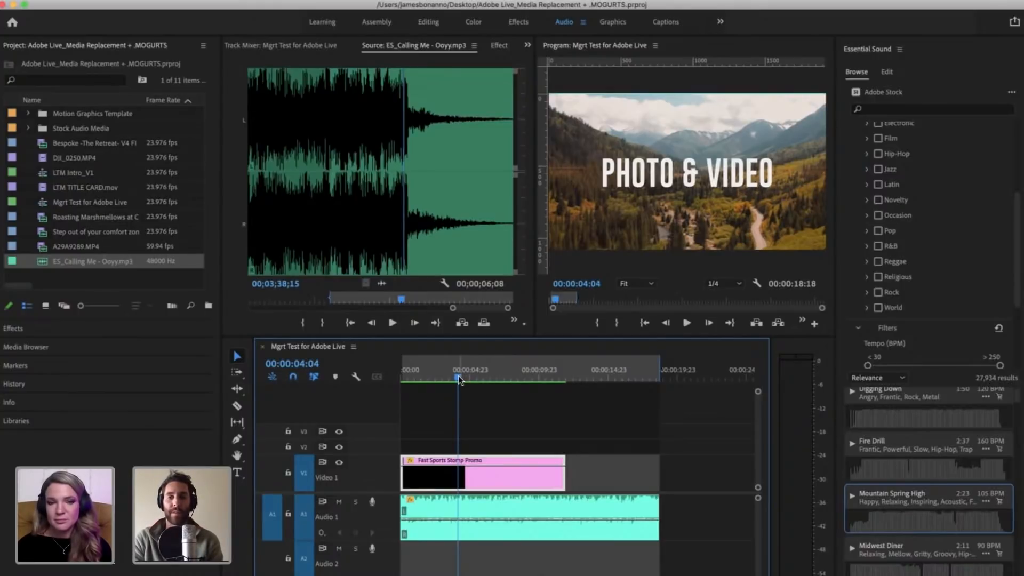
pyautogui.click(523, 526)
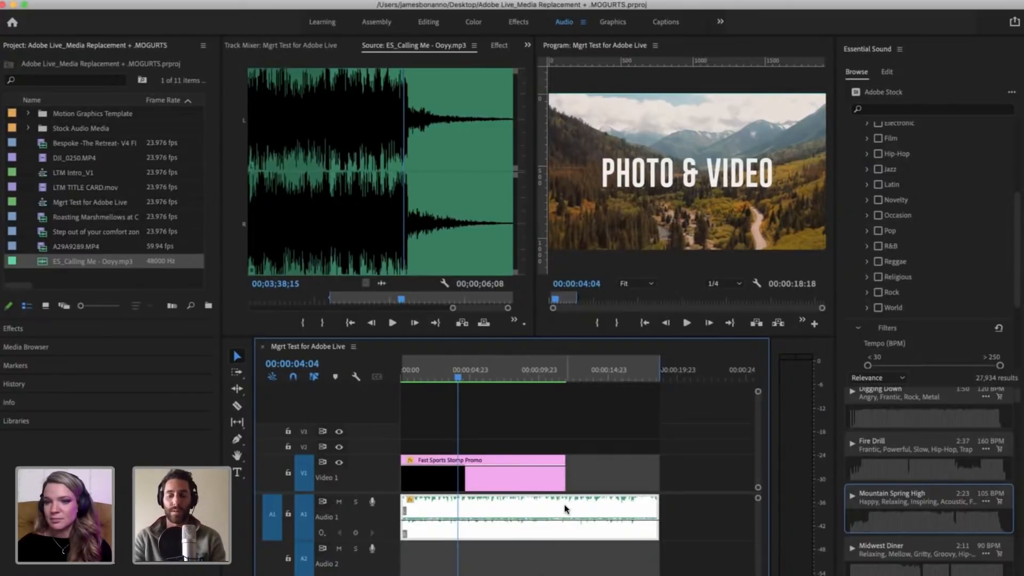
pyautogui.press('-')
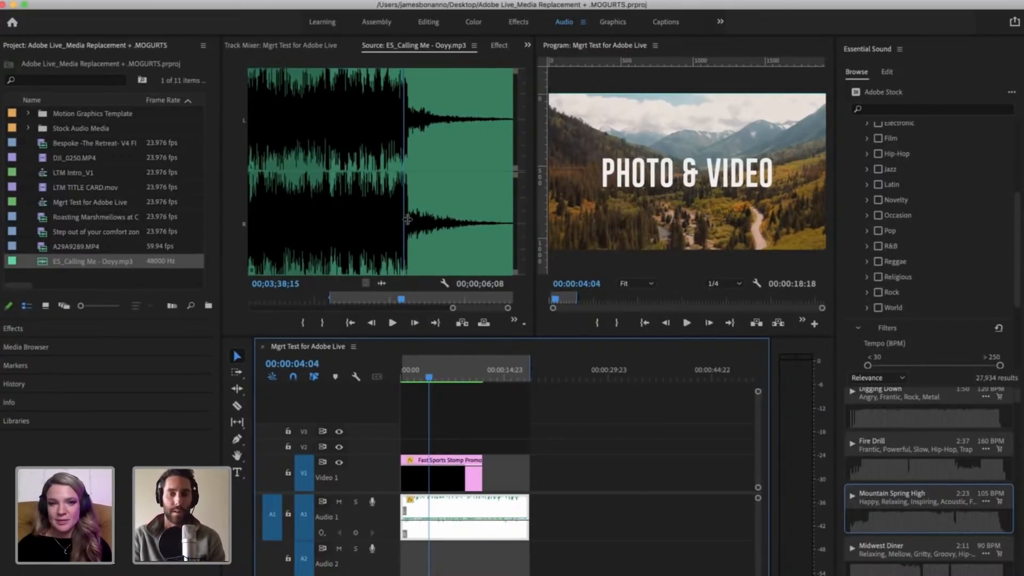
pyautogui.click(567, 488)
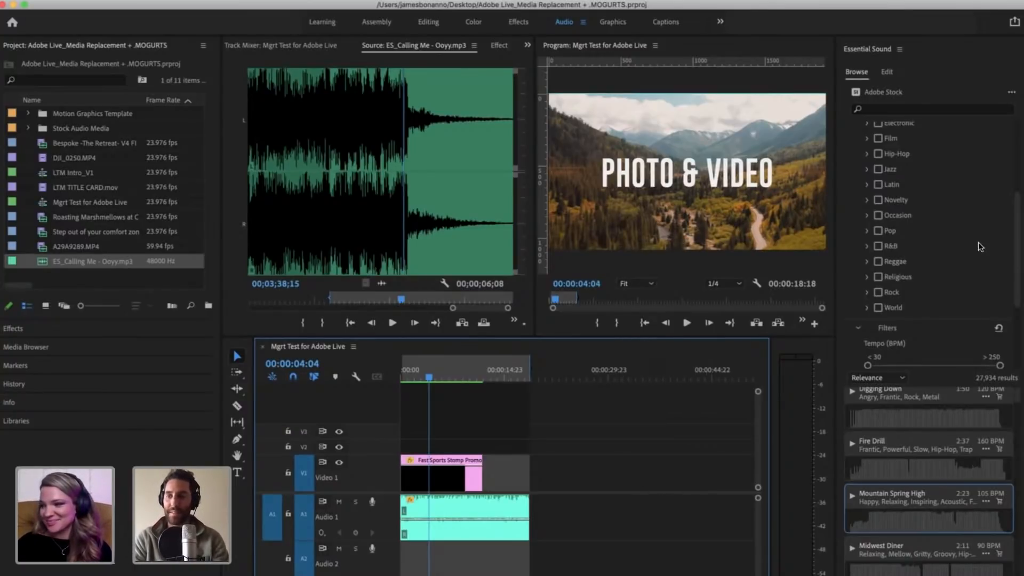
# Step: Collapse the Genres and Filters sections above the Adobe Stock music results
pyautogui.scroll(5, 935, 223)
pyautogui.click(858, 150)
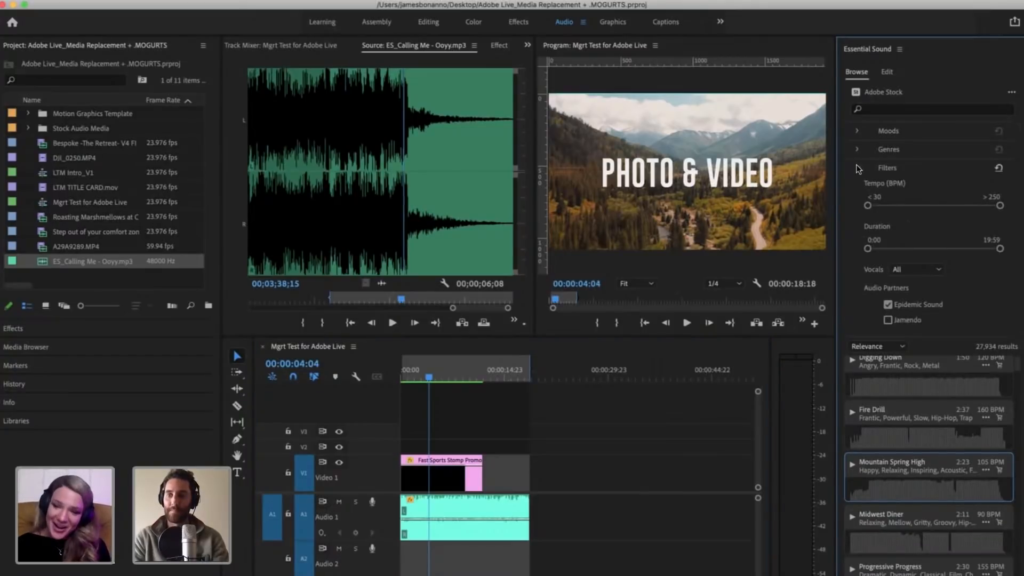
pyautogui.click(857, 168)
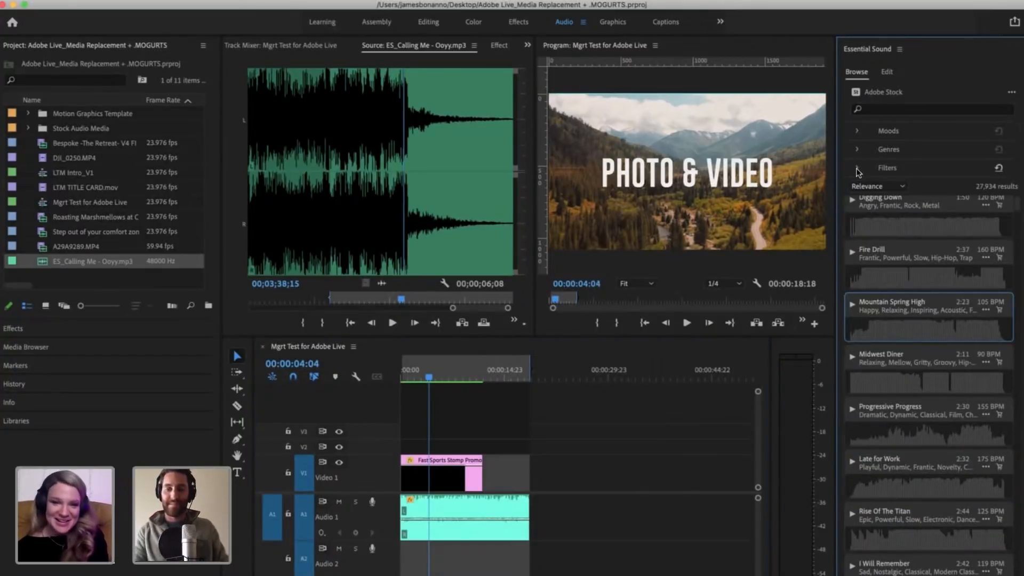
# Step: Move the sequence playhead past the promo title towards the end of the Calling Me clip on A1
pyautogui.click(571, 476)
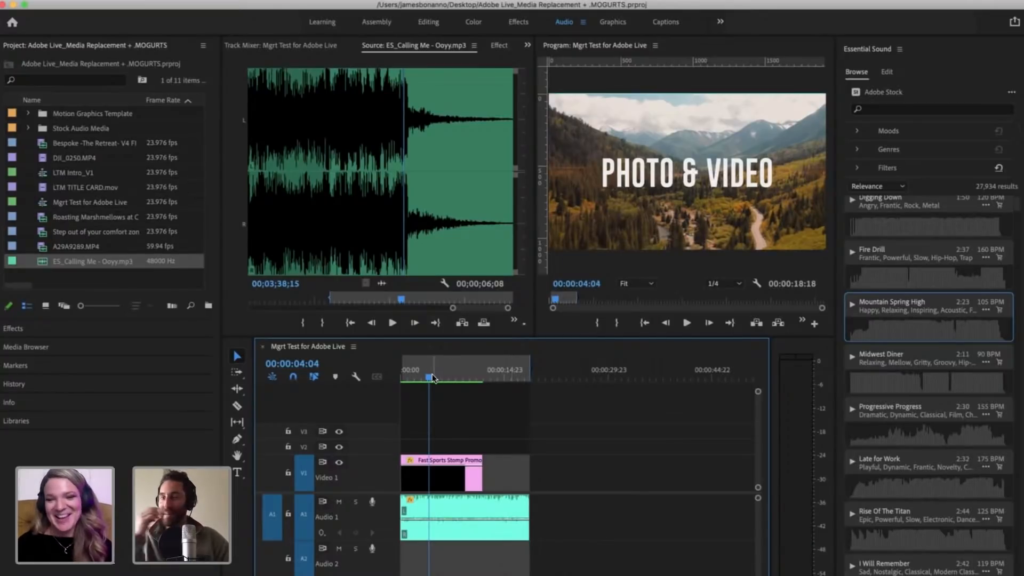
pyautogui.moveTo(433, 377); pyautogui.dragTo(529, 379)
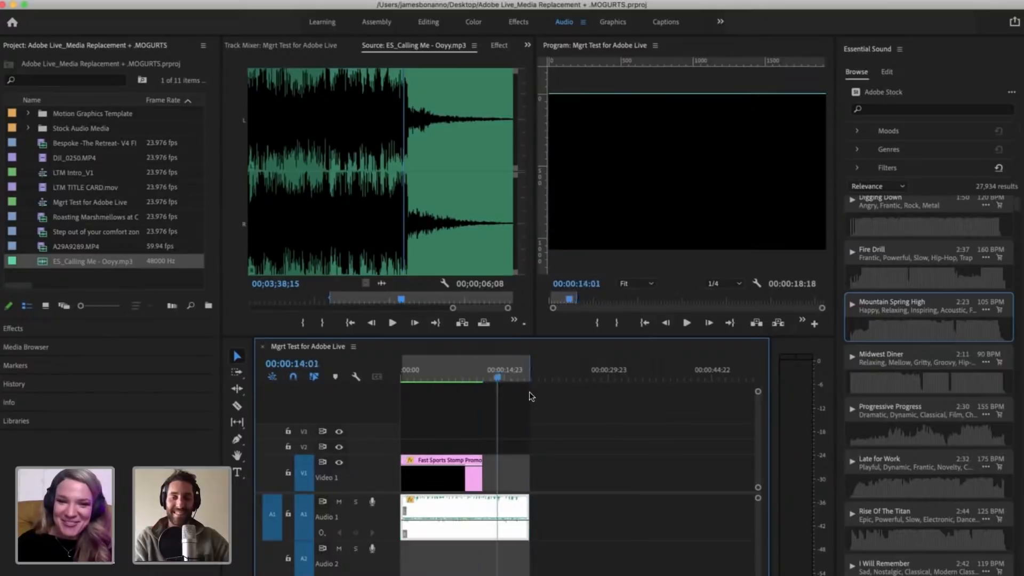